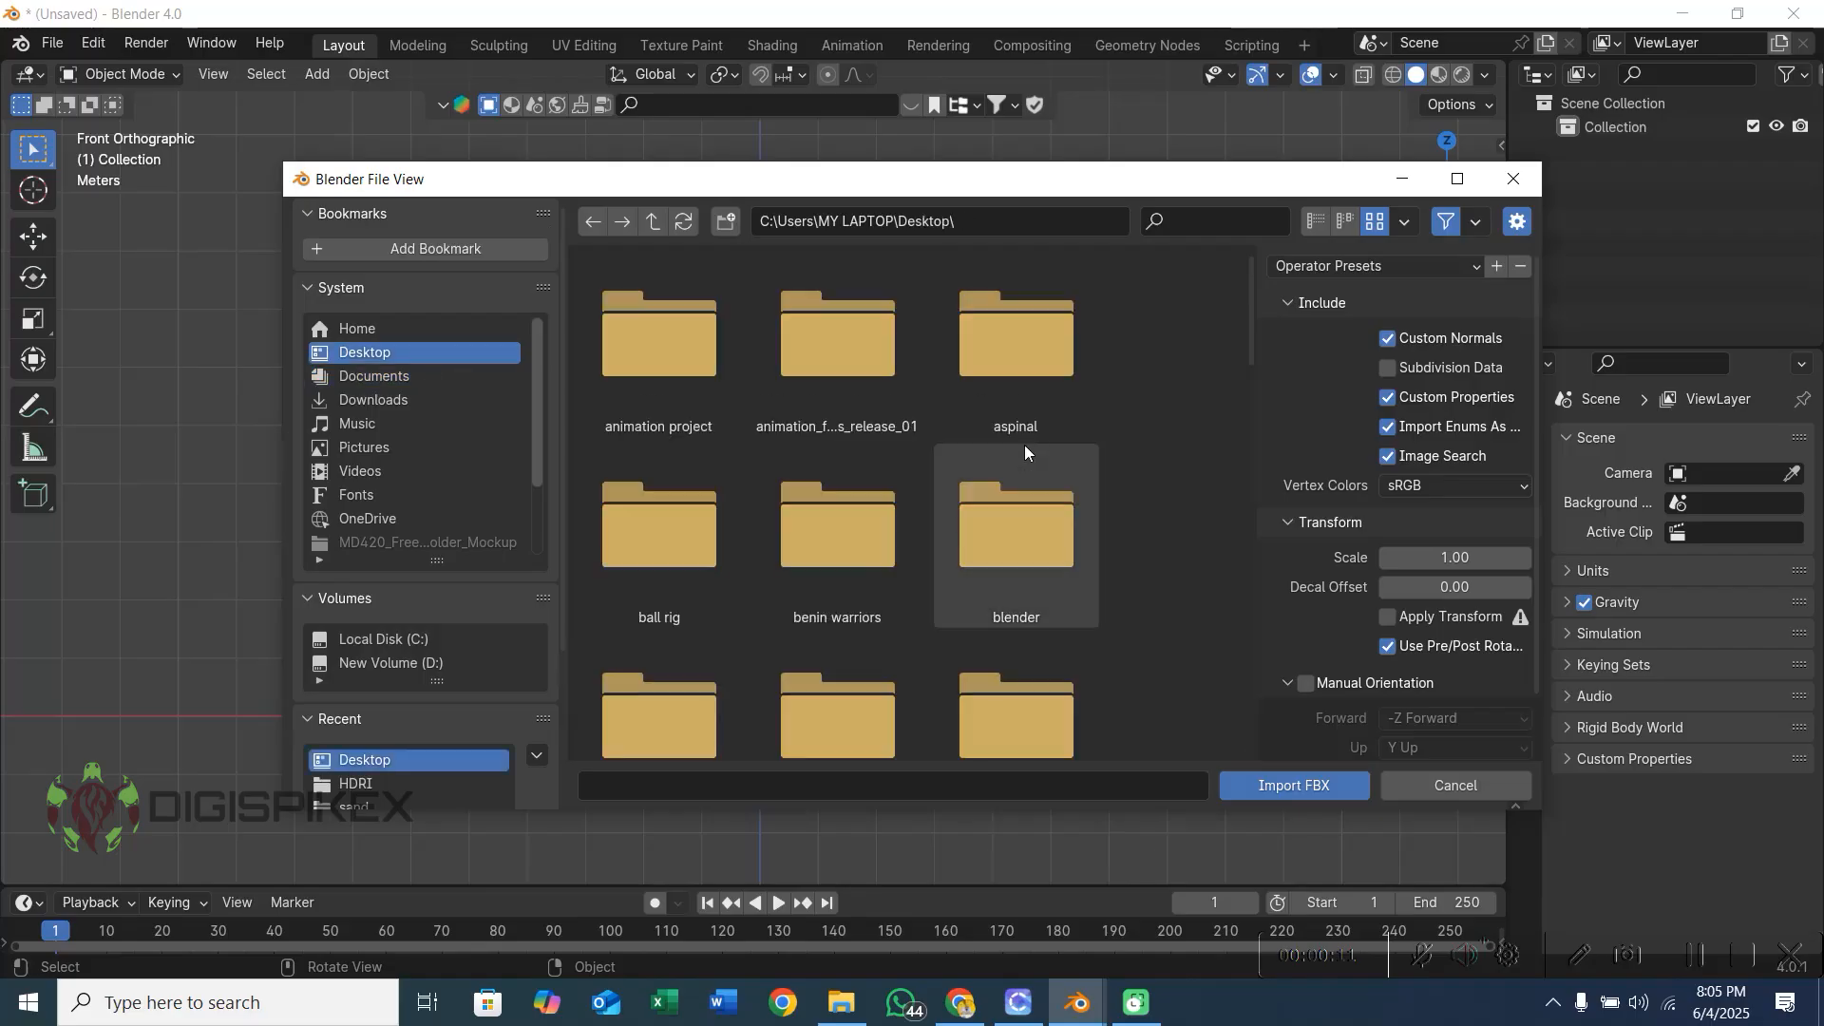
{"action": "scroll", "coordinate": [994, 440], "scroll_direction": "down", "scroll_amount": 5}
{"action": "scroll", "coordinate": [987, 437], "scroll_direction": "down", "scroll_amount": 10}
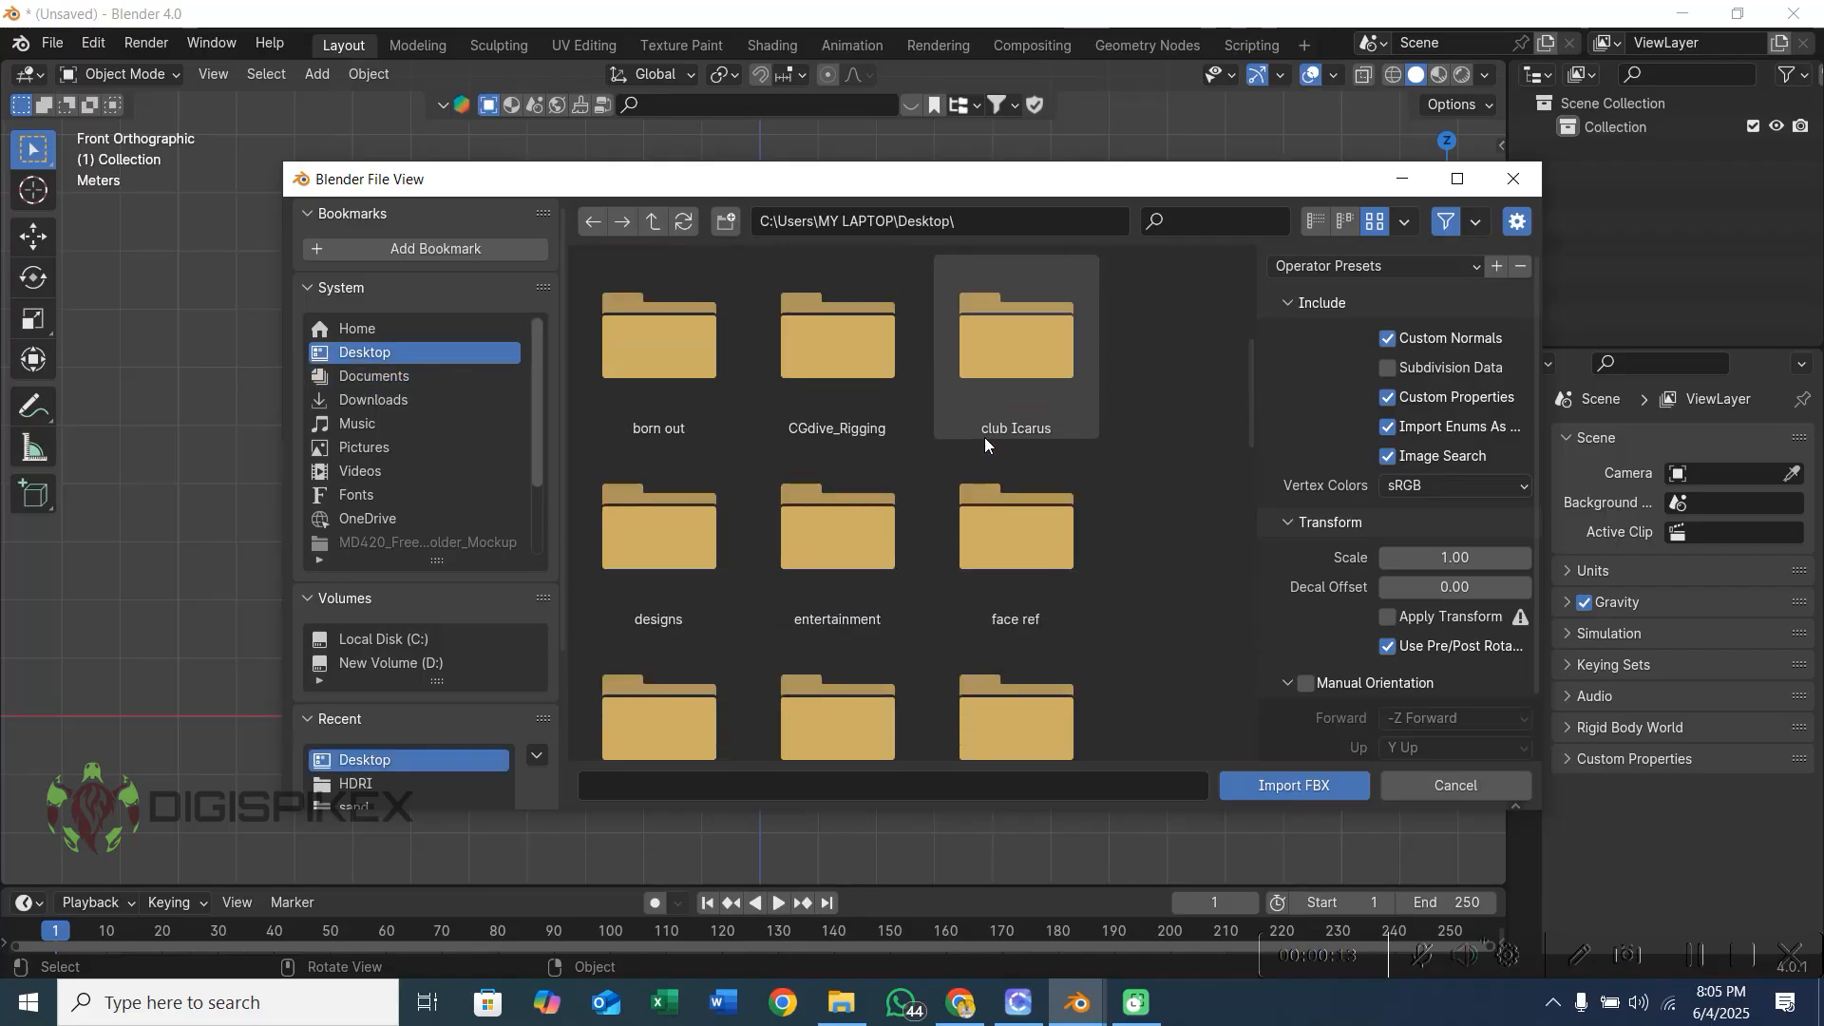
{"action": "double_click", "coordinate": [880, 378]}
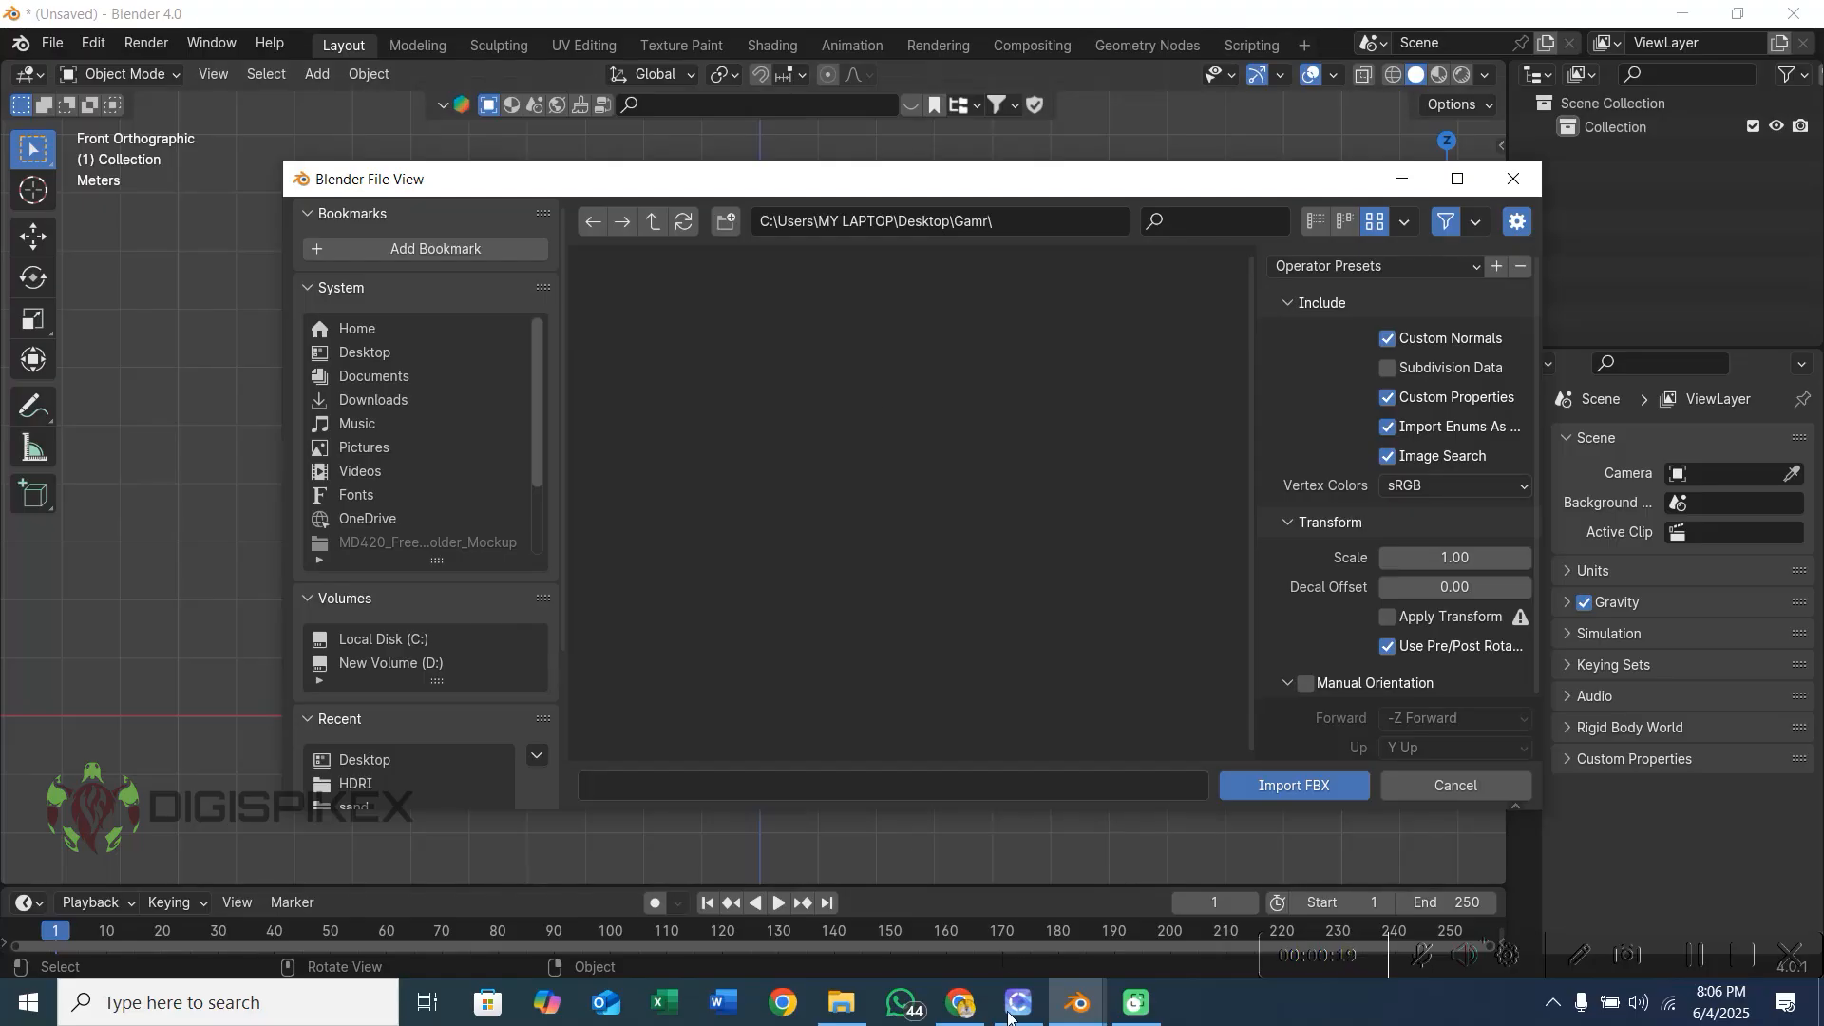
{"action": "left_click", "coordinate": [850, 1015]}
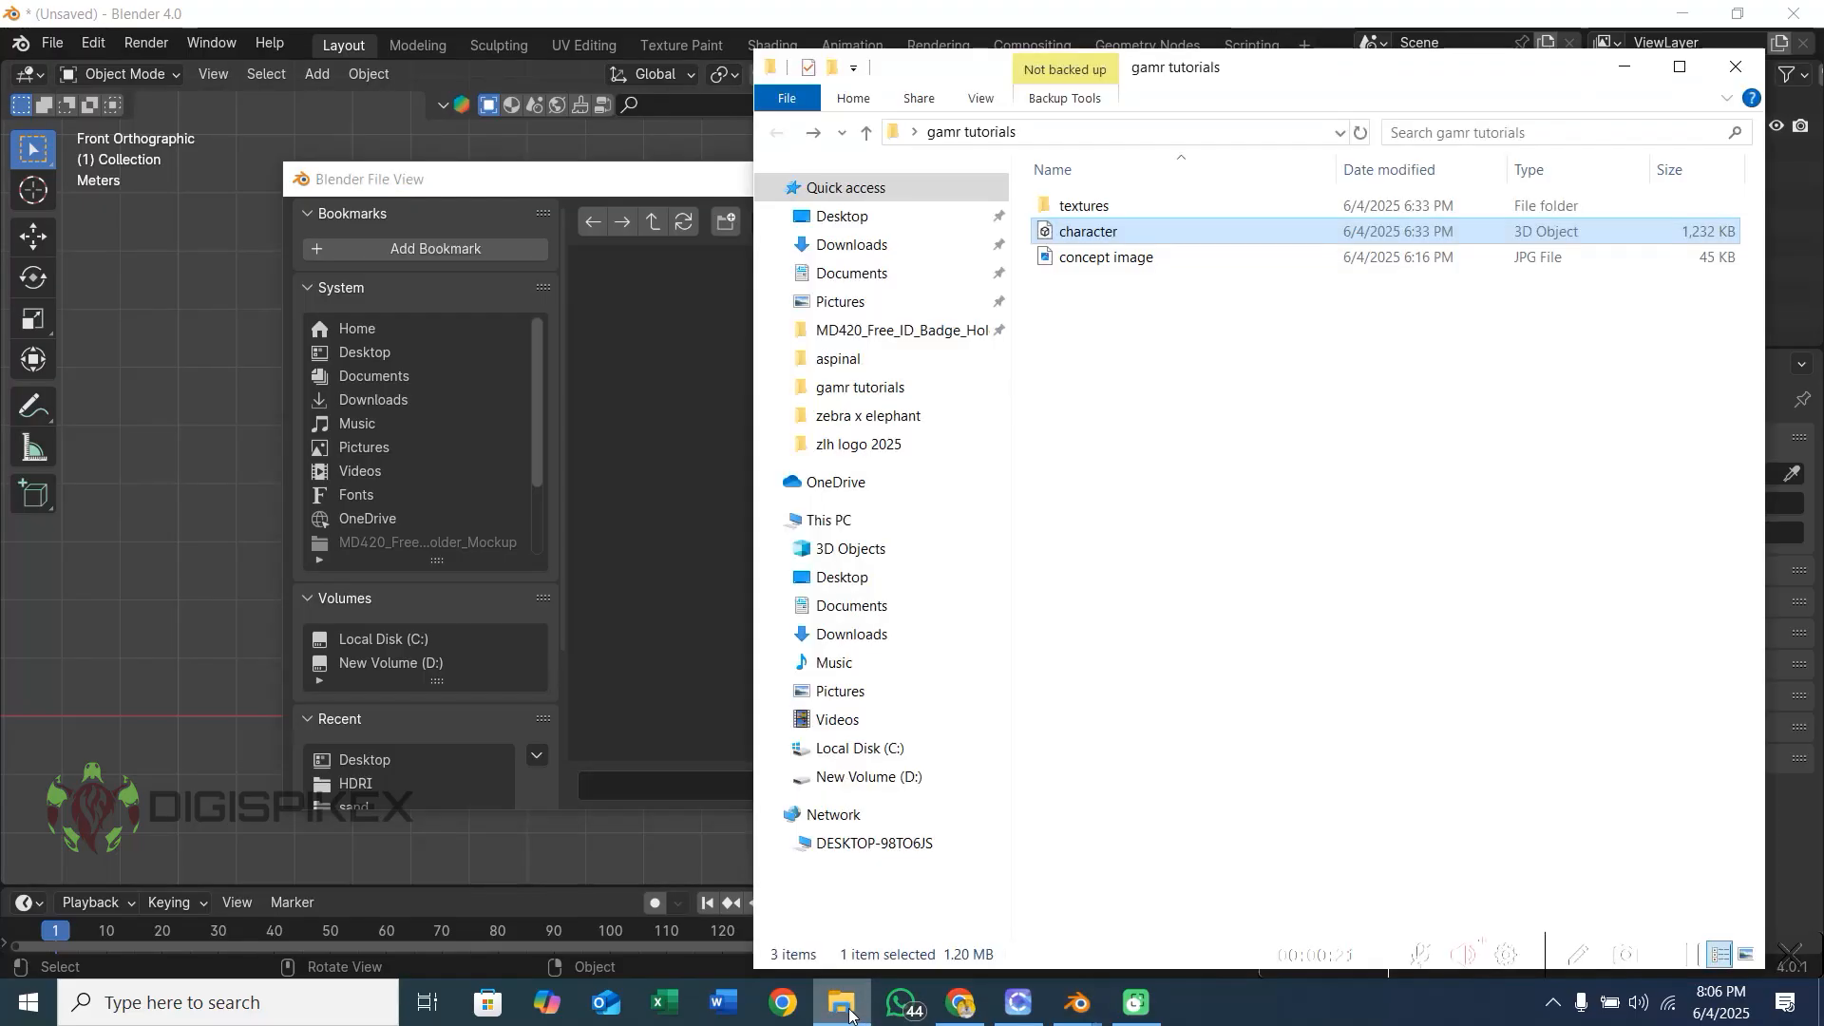
{"action": "left_click", "coordinate": [851, 1001]}
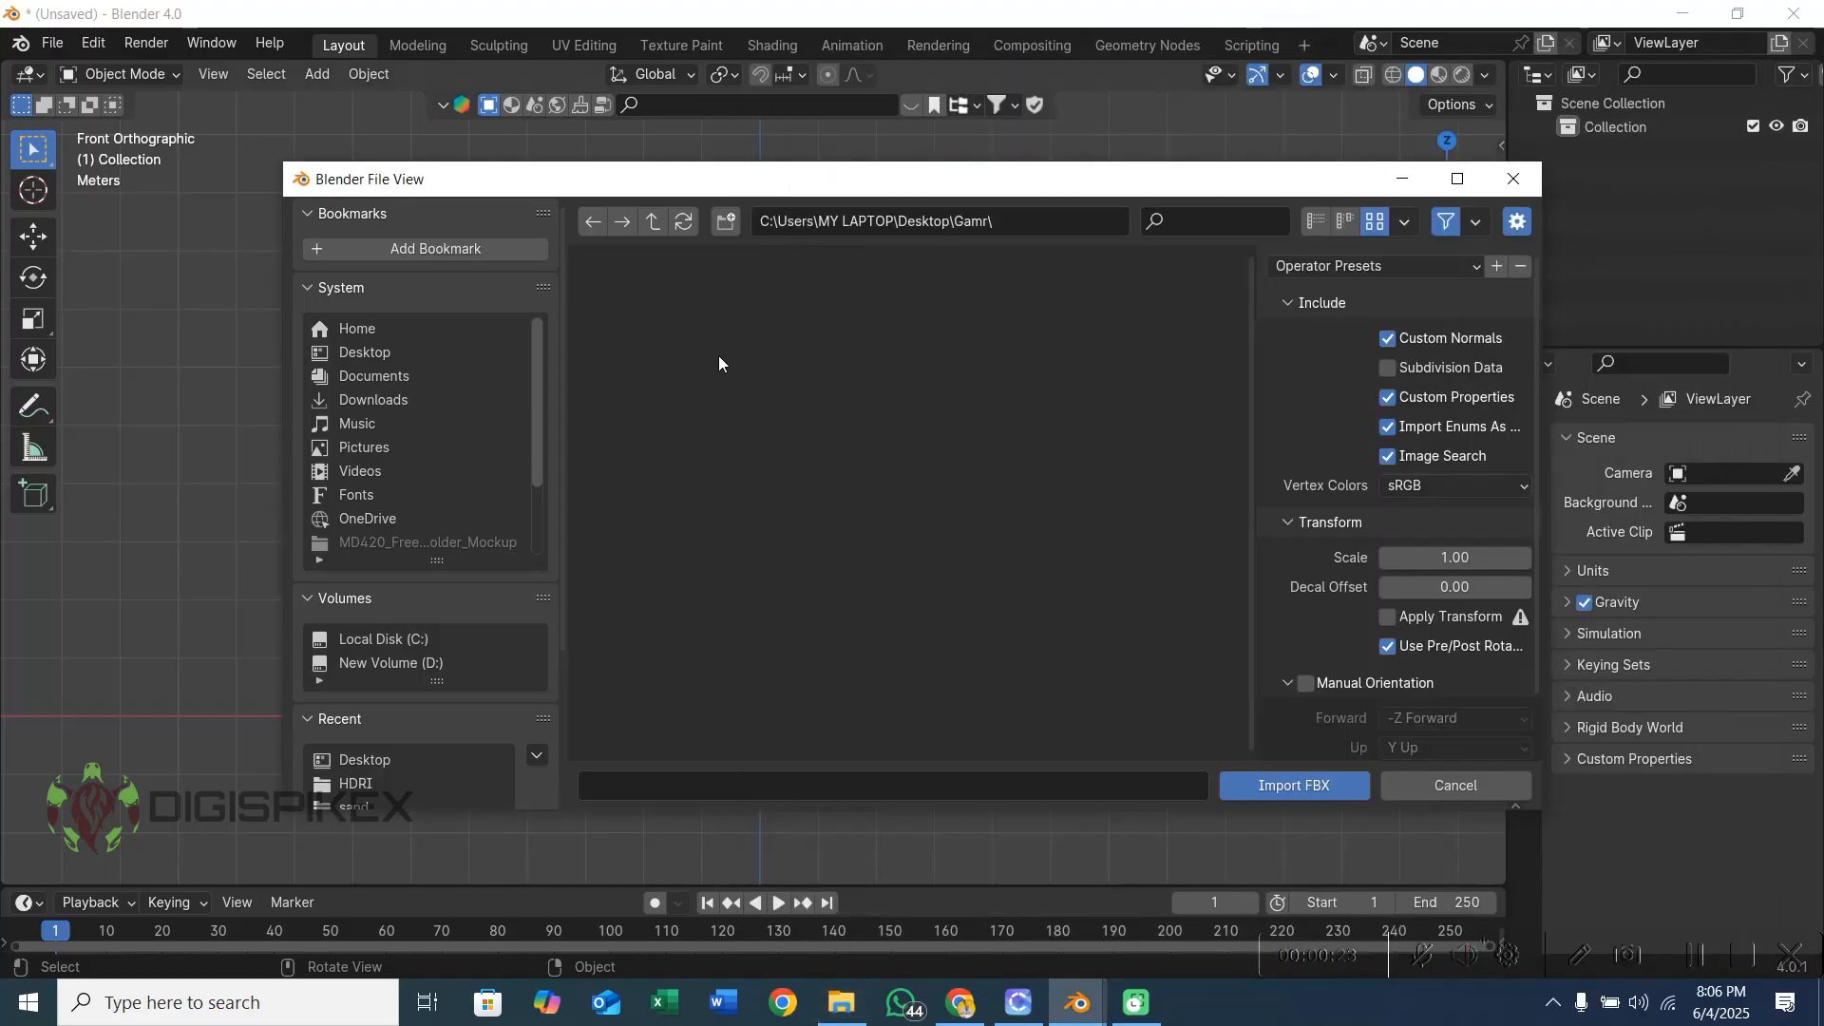
{"action": "left_click", "coordinate": [653, 223]}
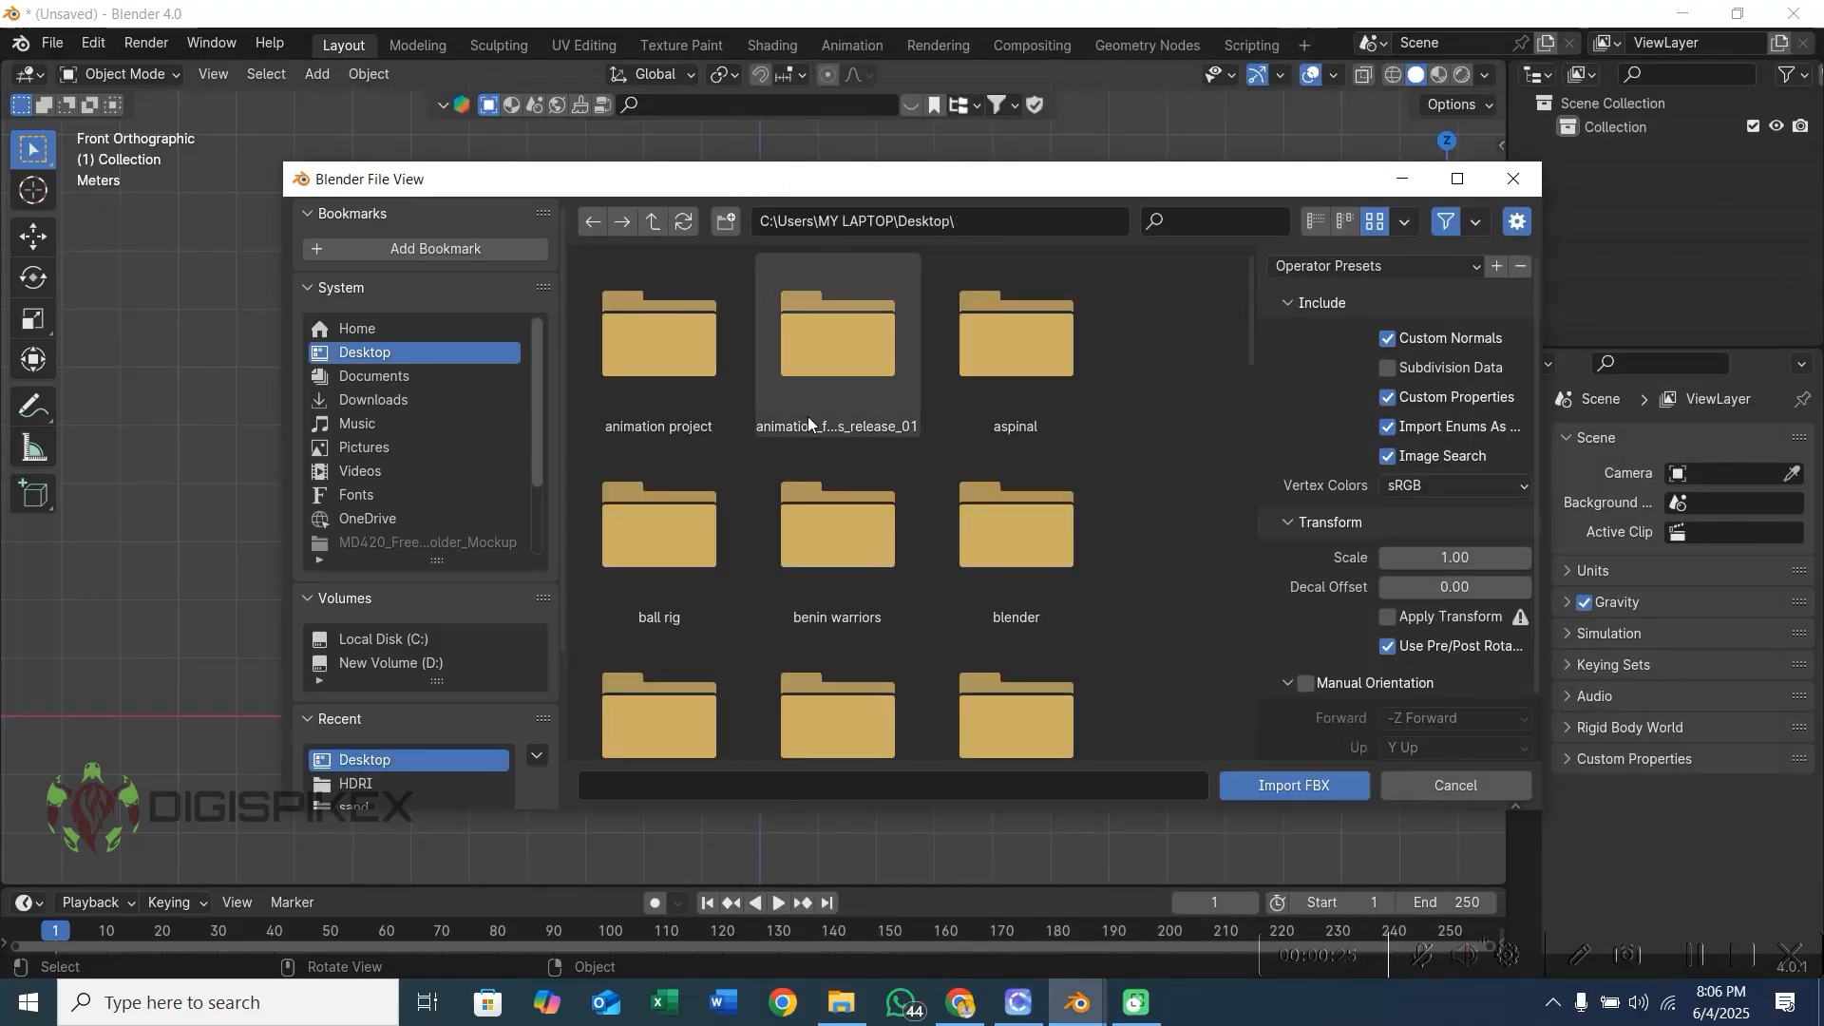
- Import the character FBX file from the gamr tutorials folder on the Desktop
{"action": "scroll", "coordinate": [876, 552], "scroll_direction": "down", "scroll_amount": 4}
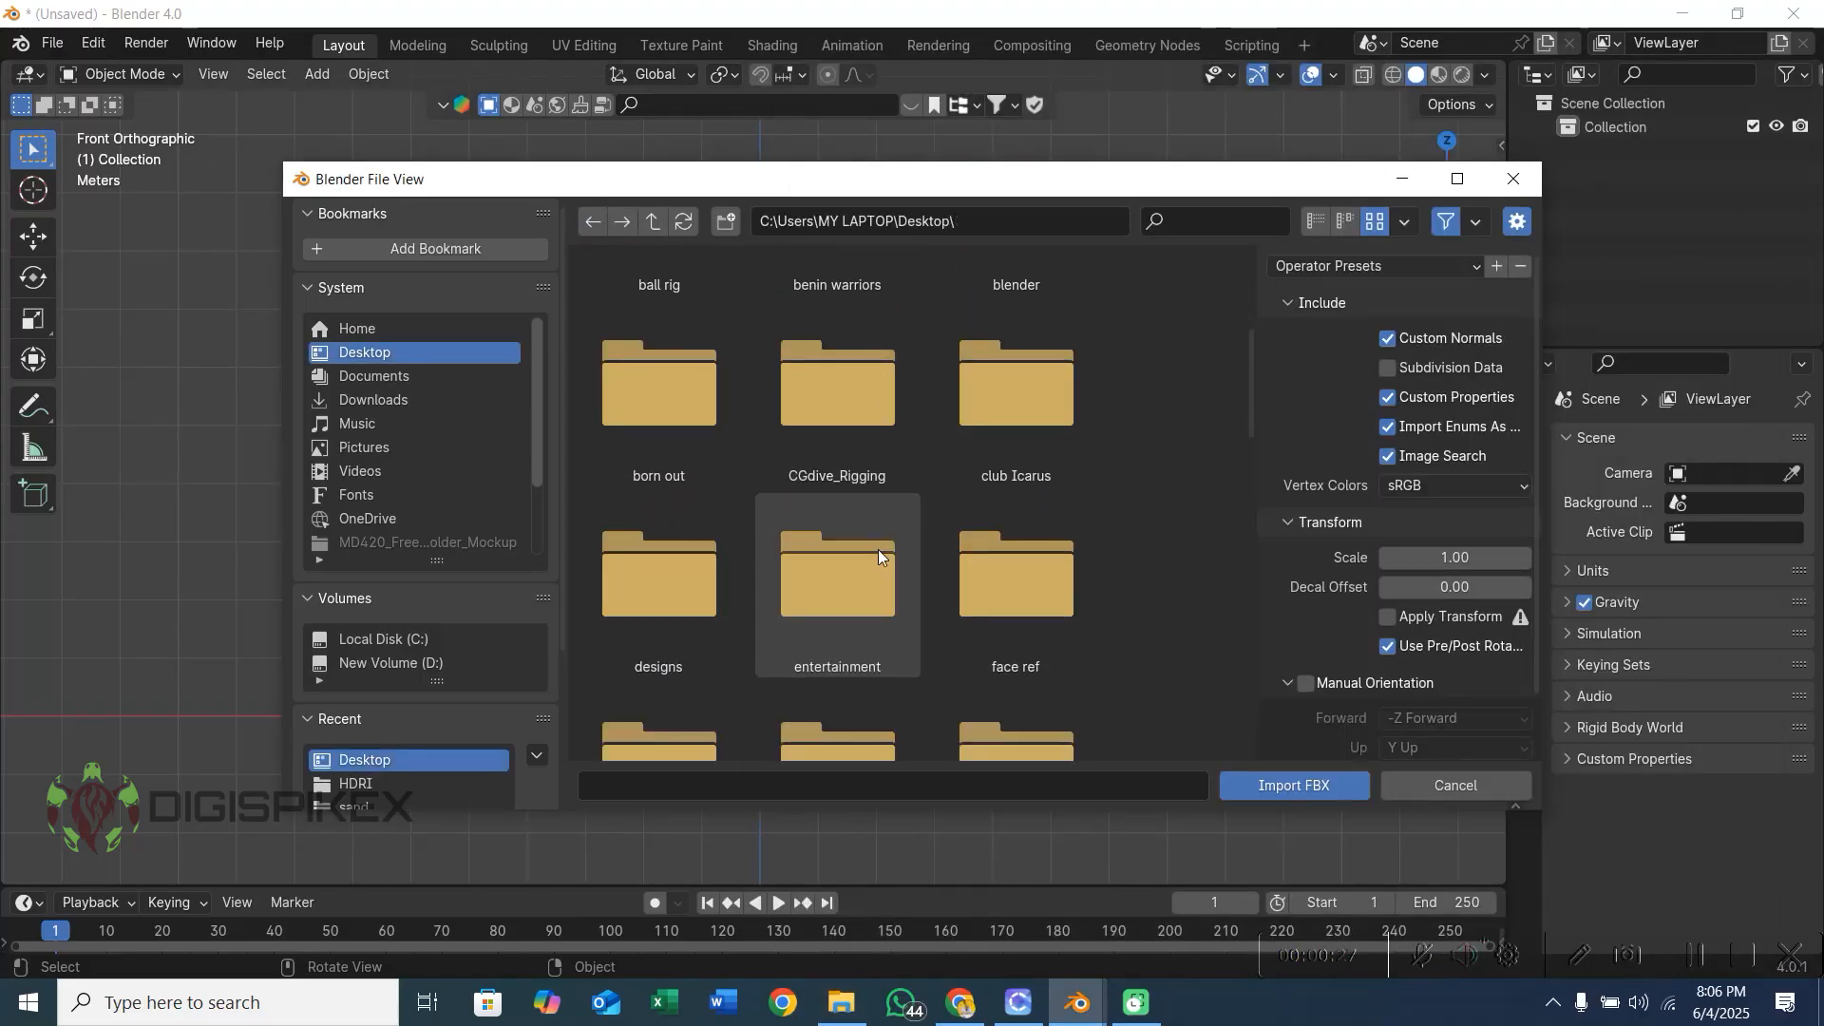
{"action": "scroll", "coordinate": [878, 550], "scroll_direction": "down", "scroll_amount": 4}
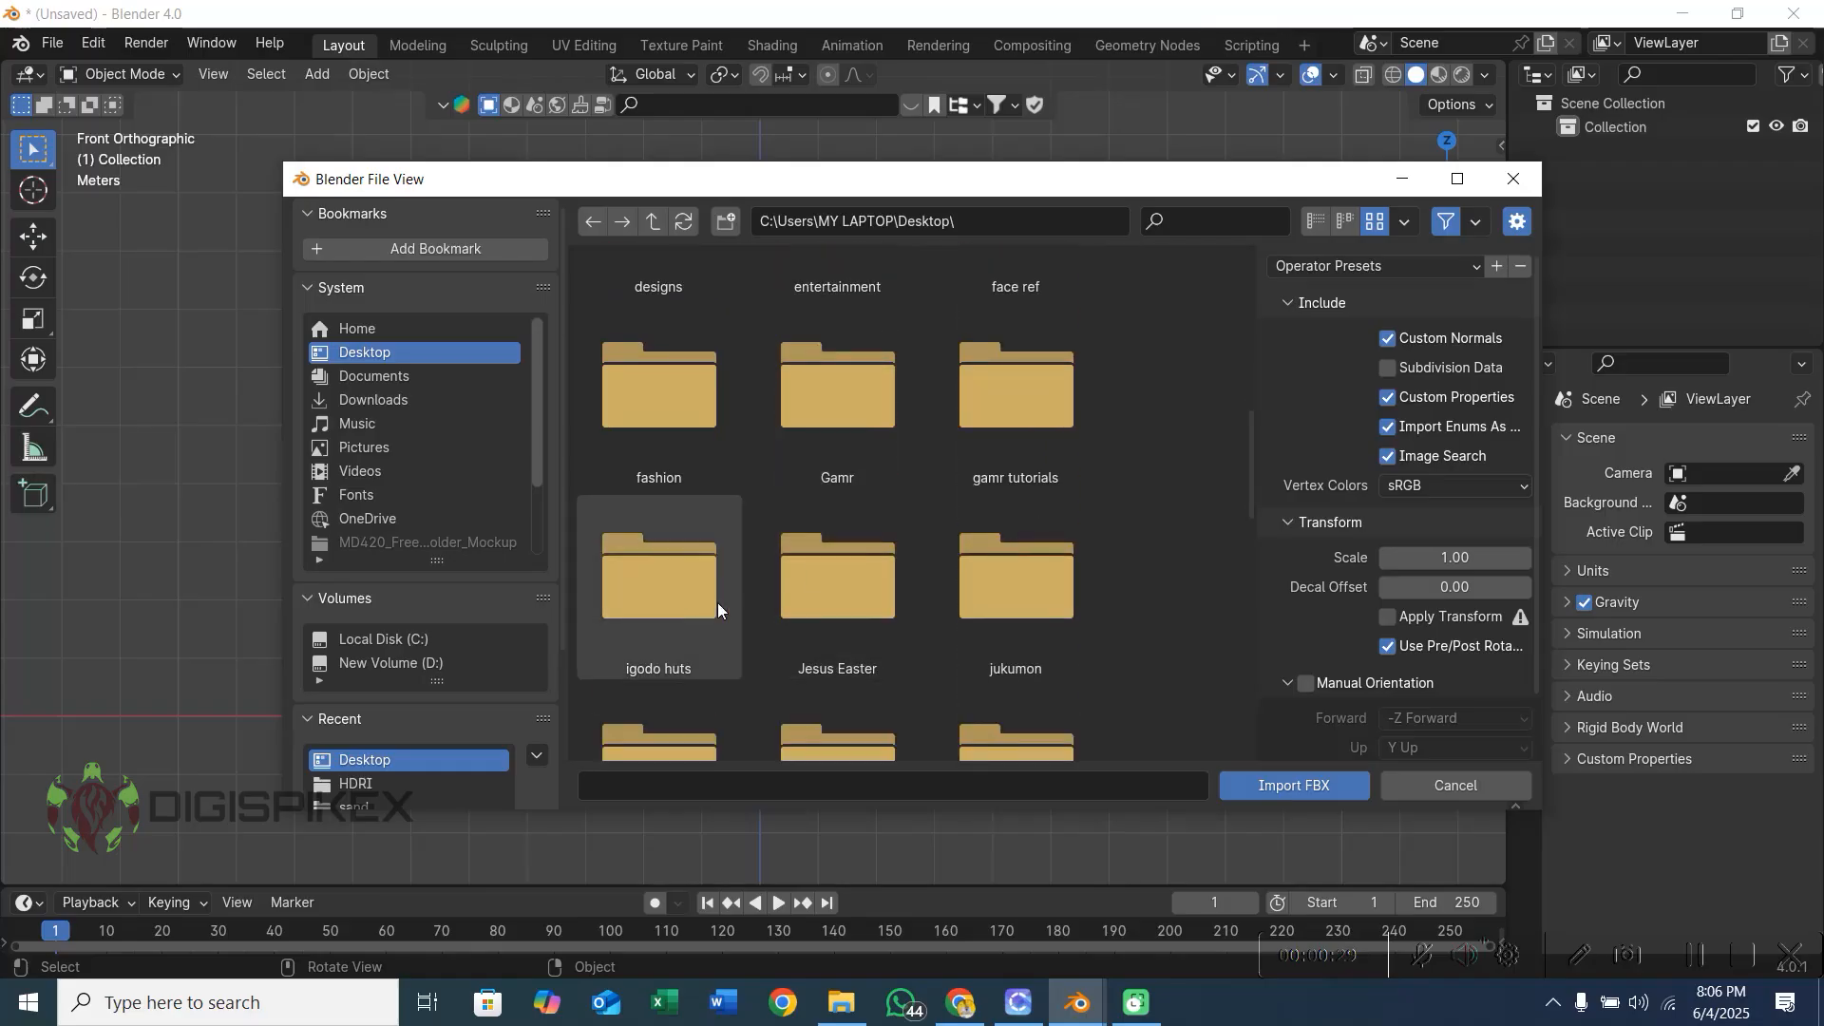
{"action": "left_click", "coordinate": [990, 418]}
{"action": "left_click", "coordinate": [858, 371]}
{"action": "left_click", "coordinate": [1277, 793]}
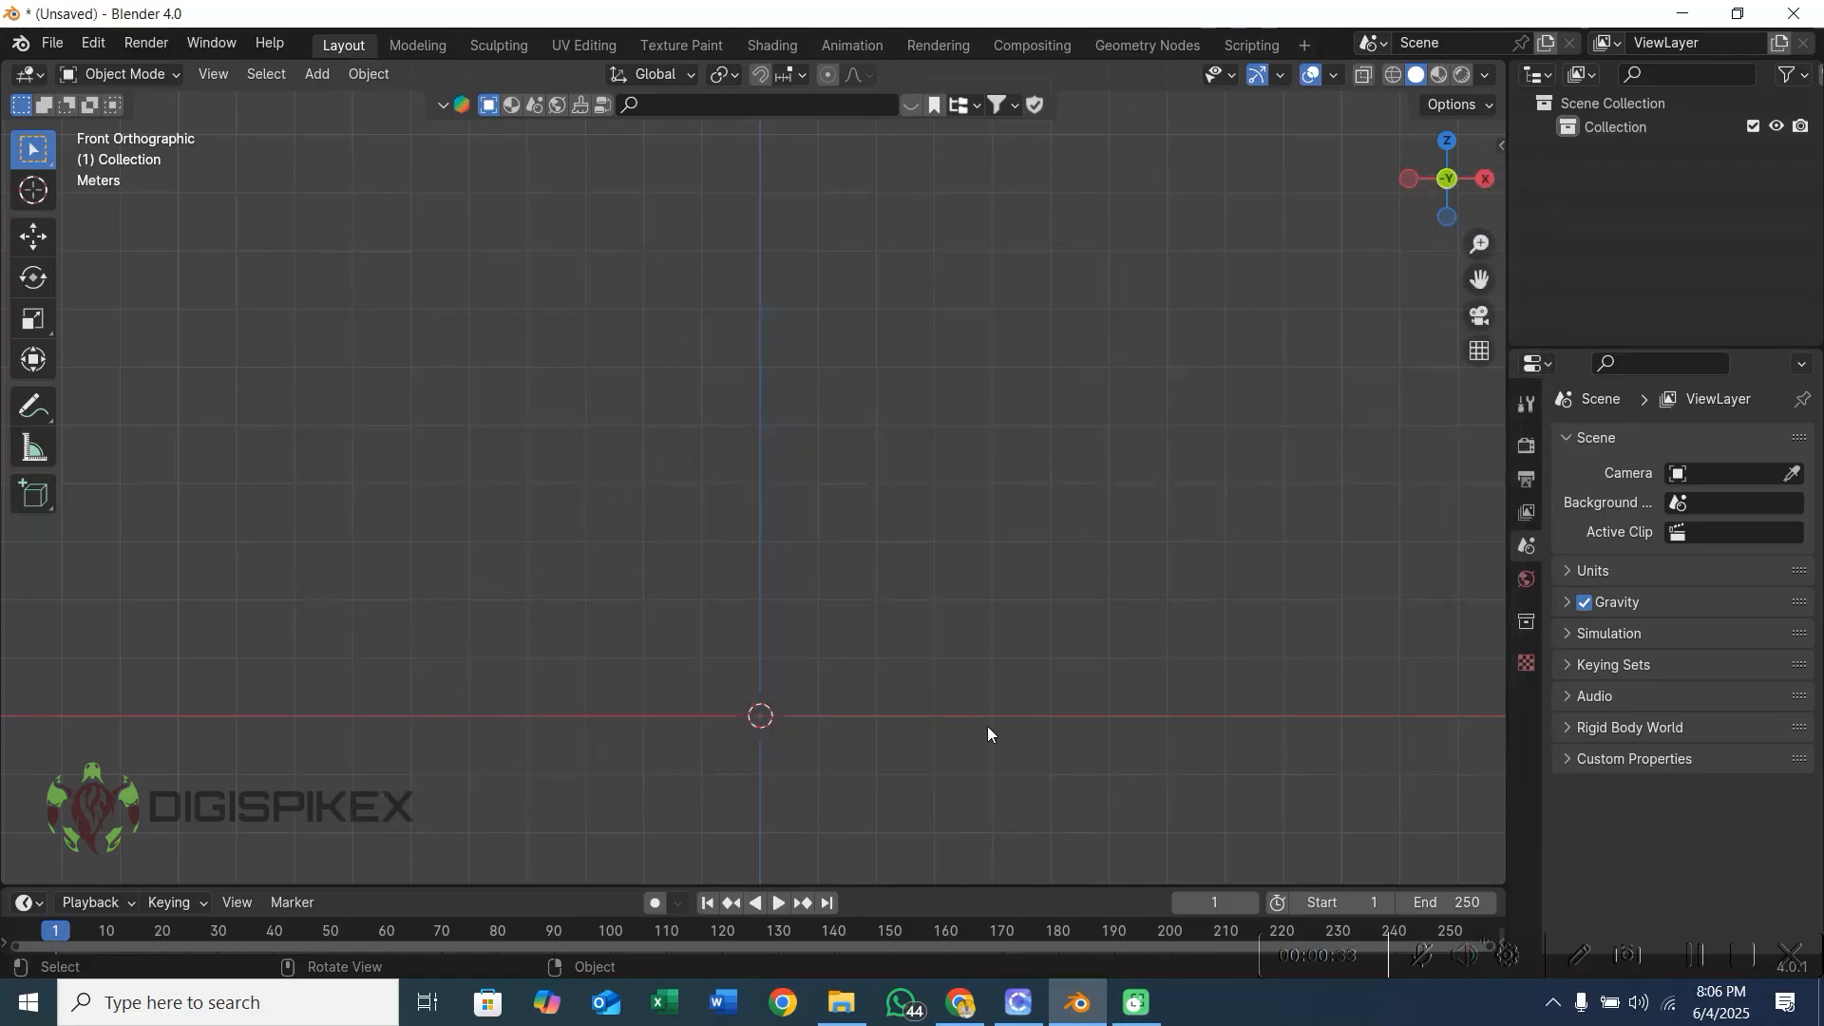
{"action": "scroll", "coordinate": [836, 644], "scroll_direction": "down", "scroll_amount": 8}
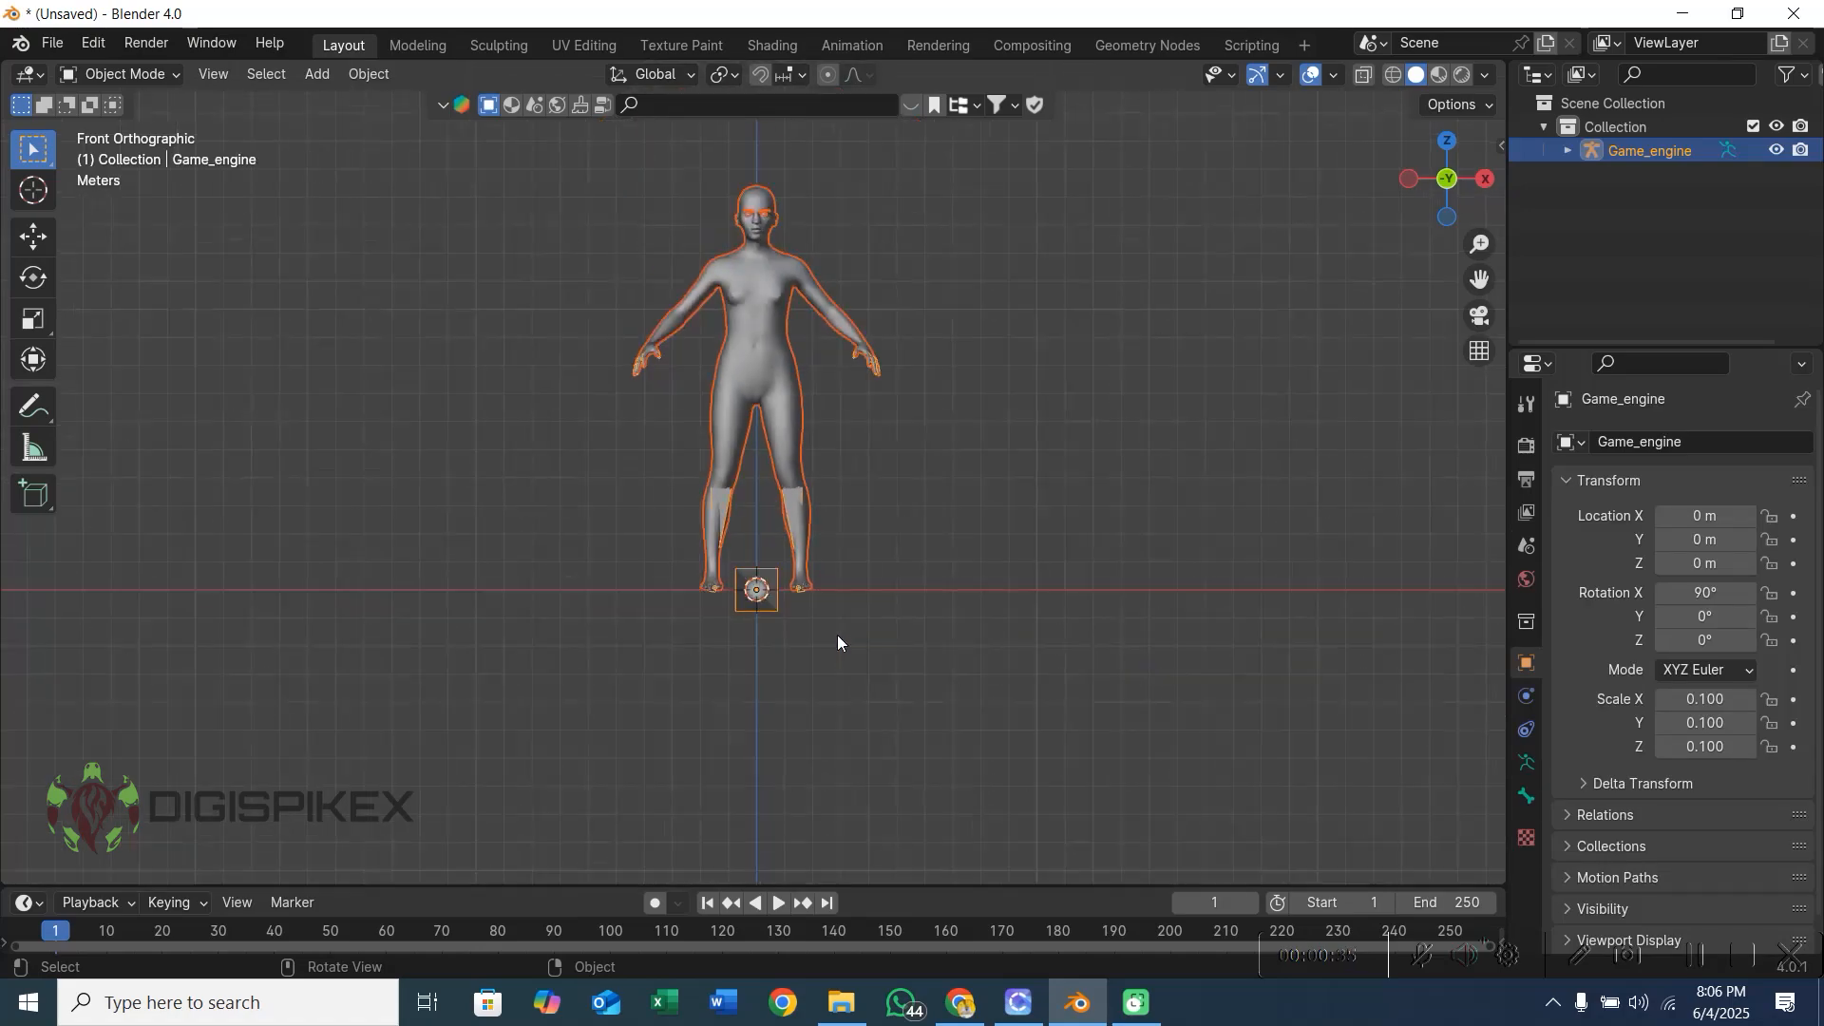
- Add a cube mesh and move it beside the character's feet, about 4 m along X and 0.92 m up
{"action": "scroll", "coordinate": [834, 635], "scroll_direction": "up", "scroll_amount": 8}
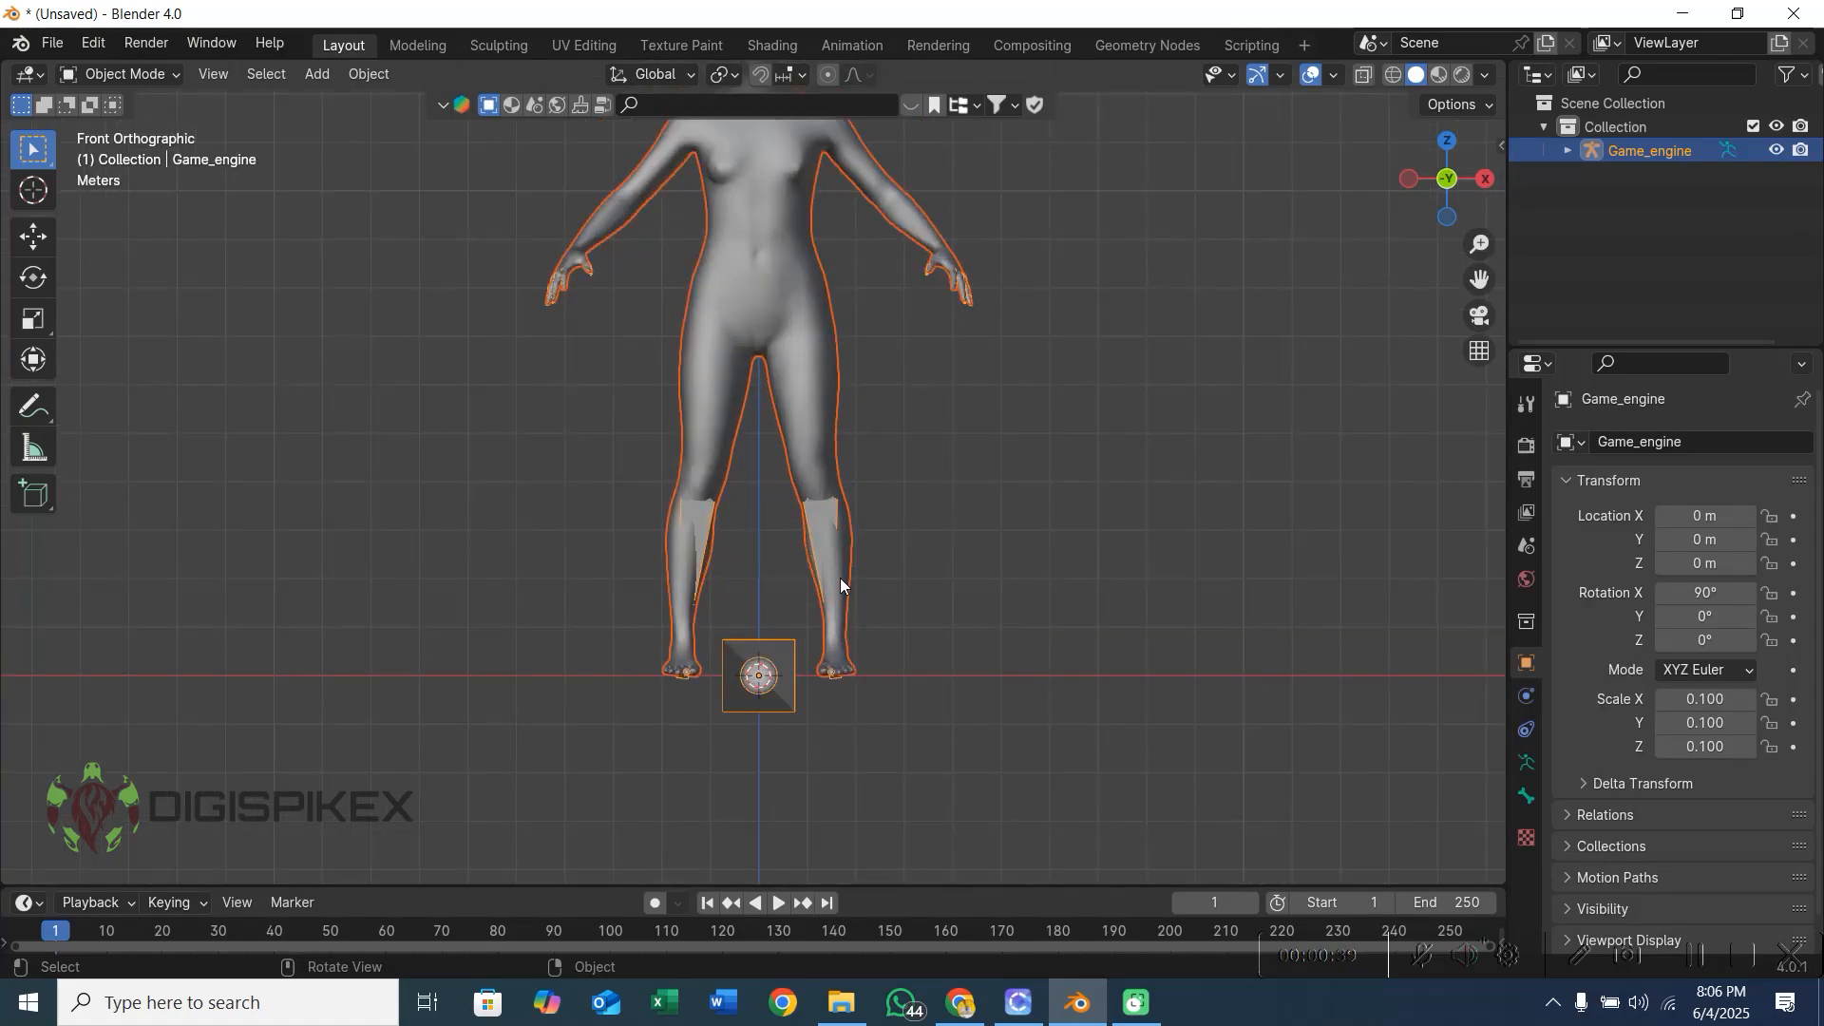
{"action": "key", "text": "shift+a"}
{"action": "mouse_move", "coordinate": [807, 553]}
{"action": "mouse_move", "coordinate": [811, 517]}
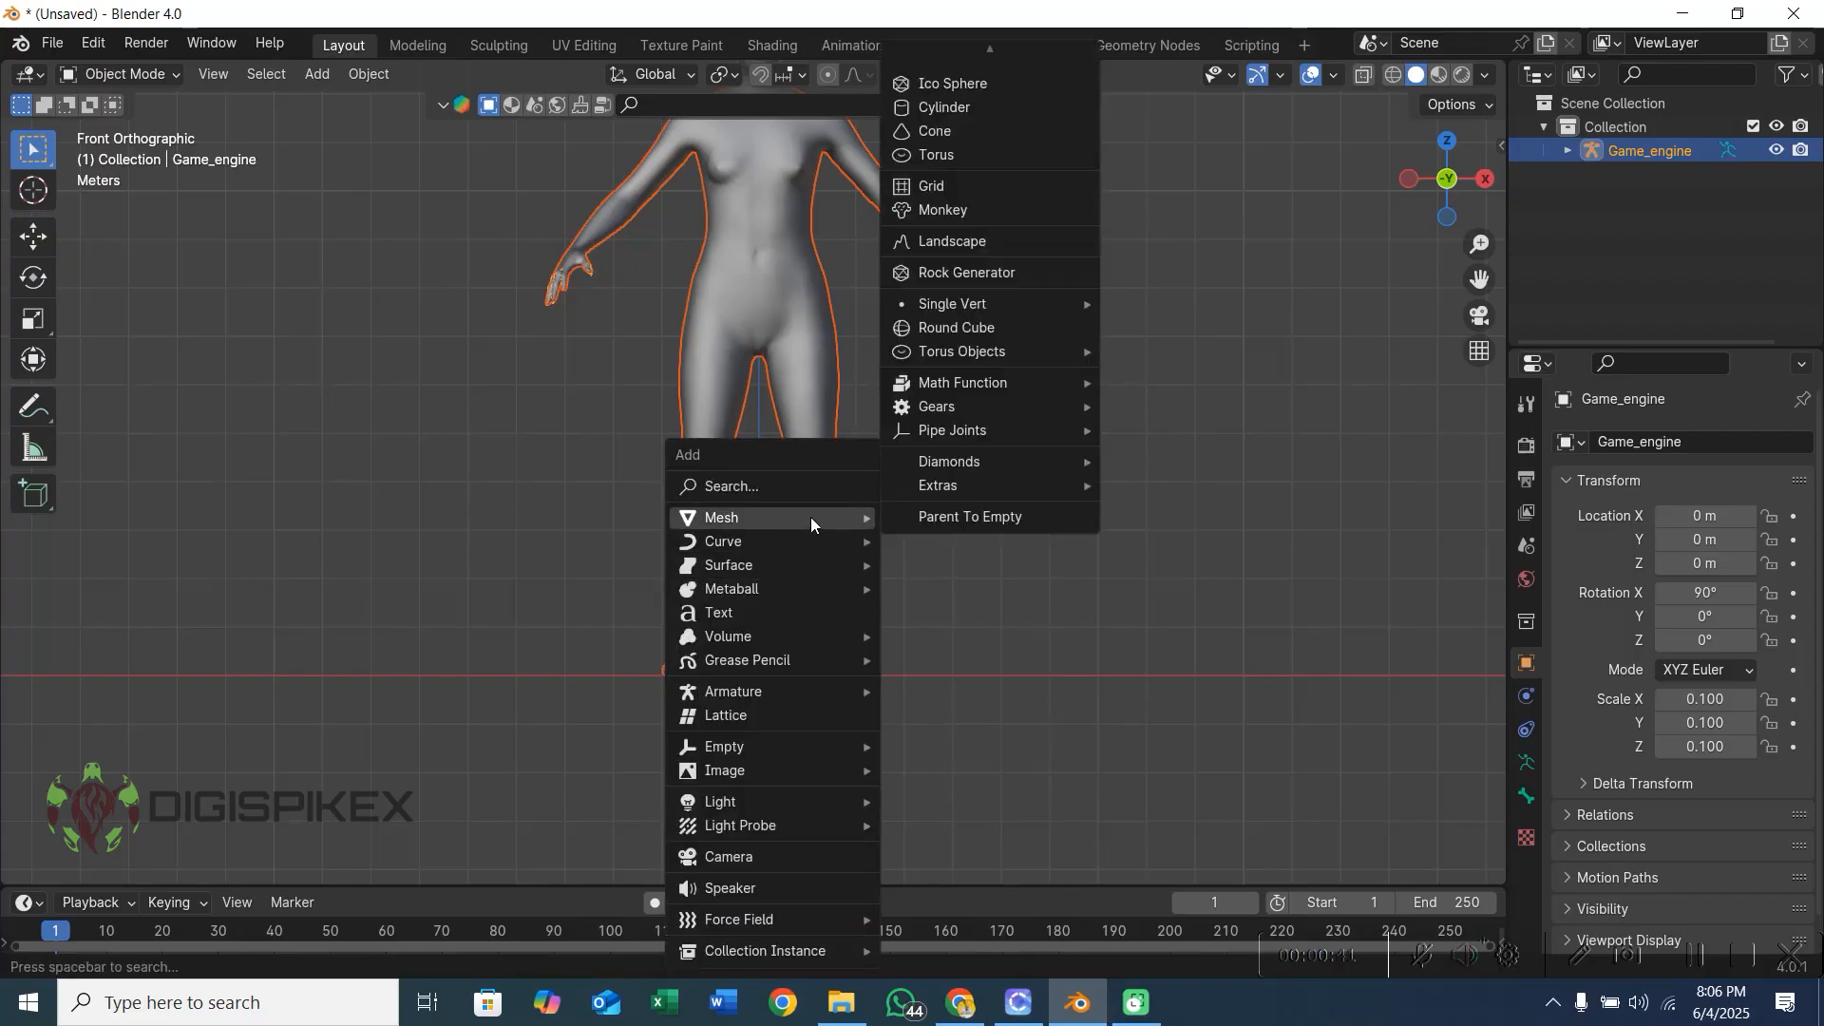
{"action": "scroll", "coordinate": [927, 117], "scroll_direction": "up", "scroll_amount": 8}
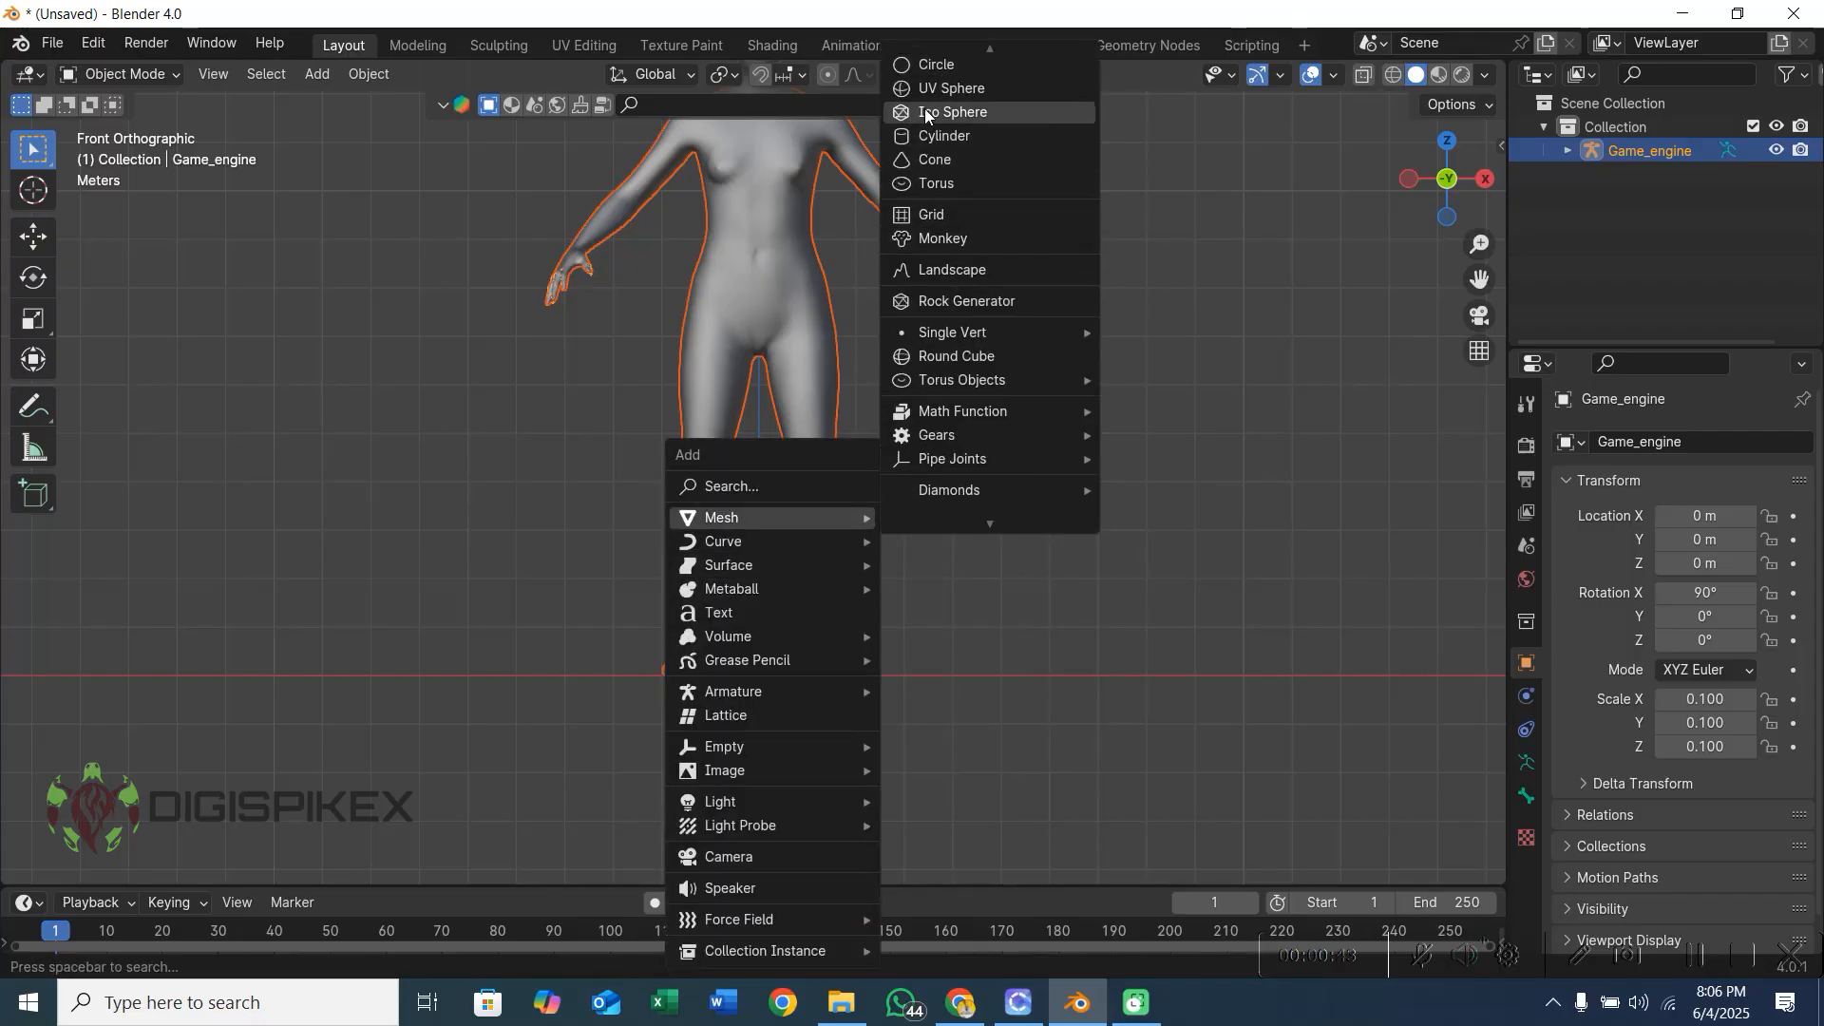
{"action": "scroll", "coordinate": [933, 84], "scroll_direction": "up", "scroll_amount": 3}
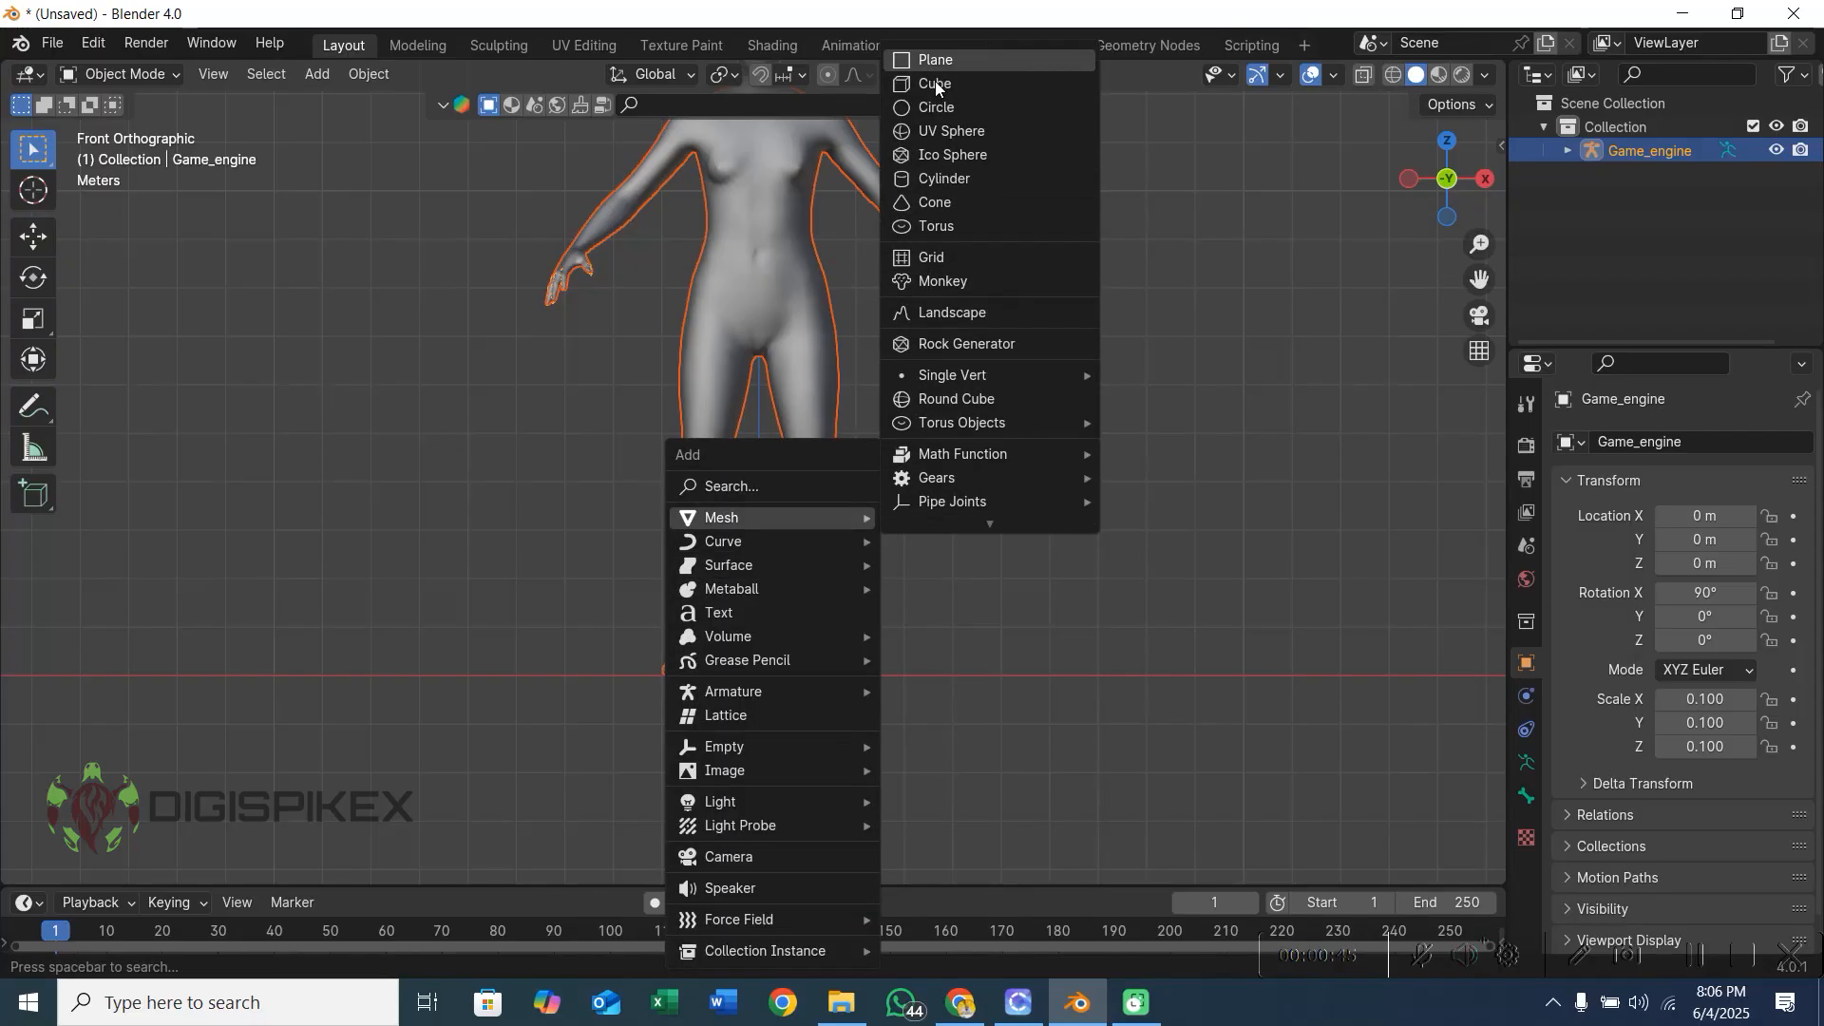
{"action": "left_click", "coordinate": [961, 87]}
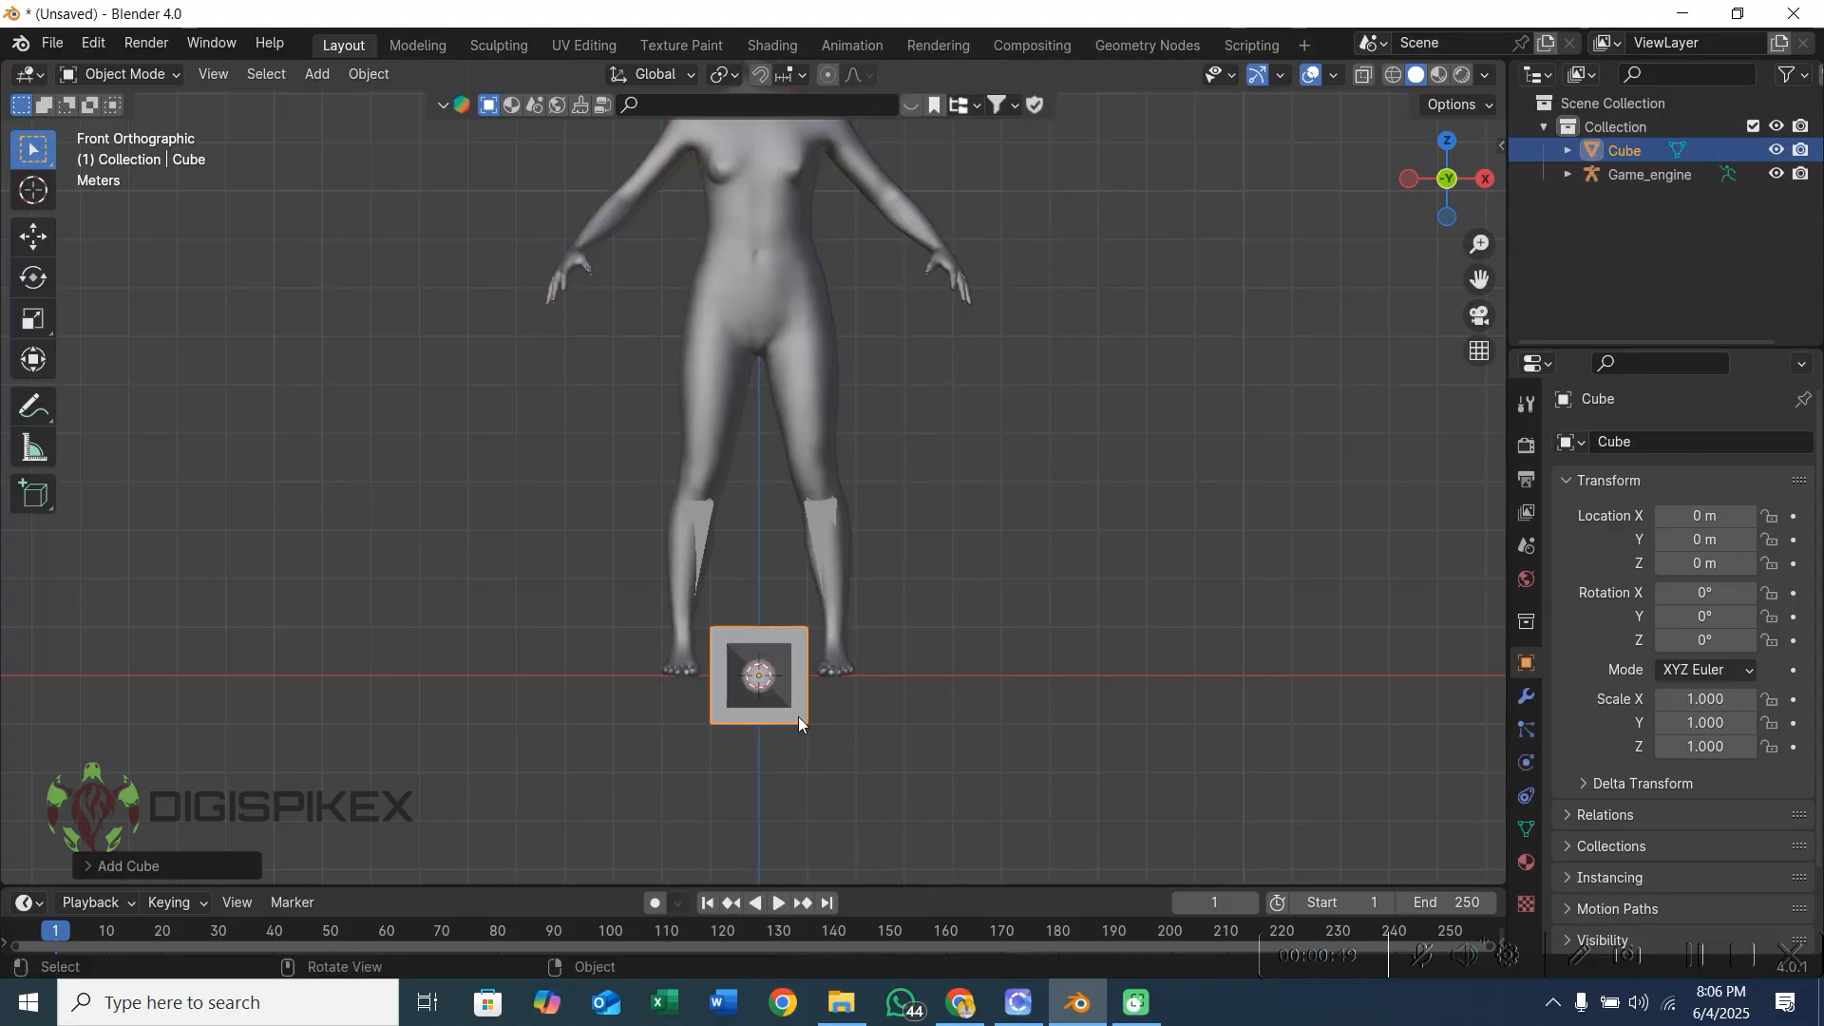
{"action": "key", "text": "g"}
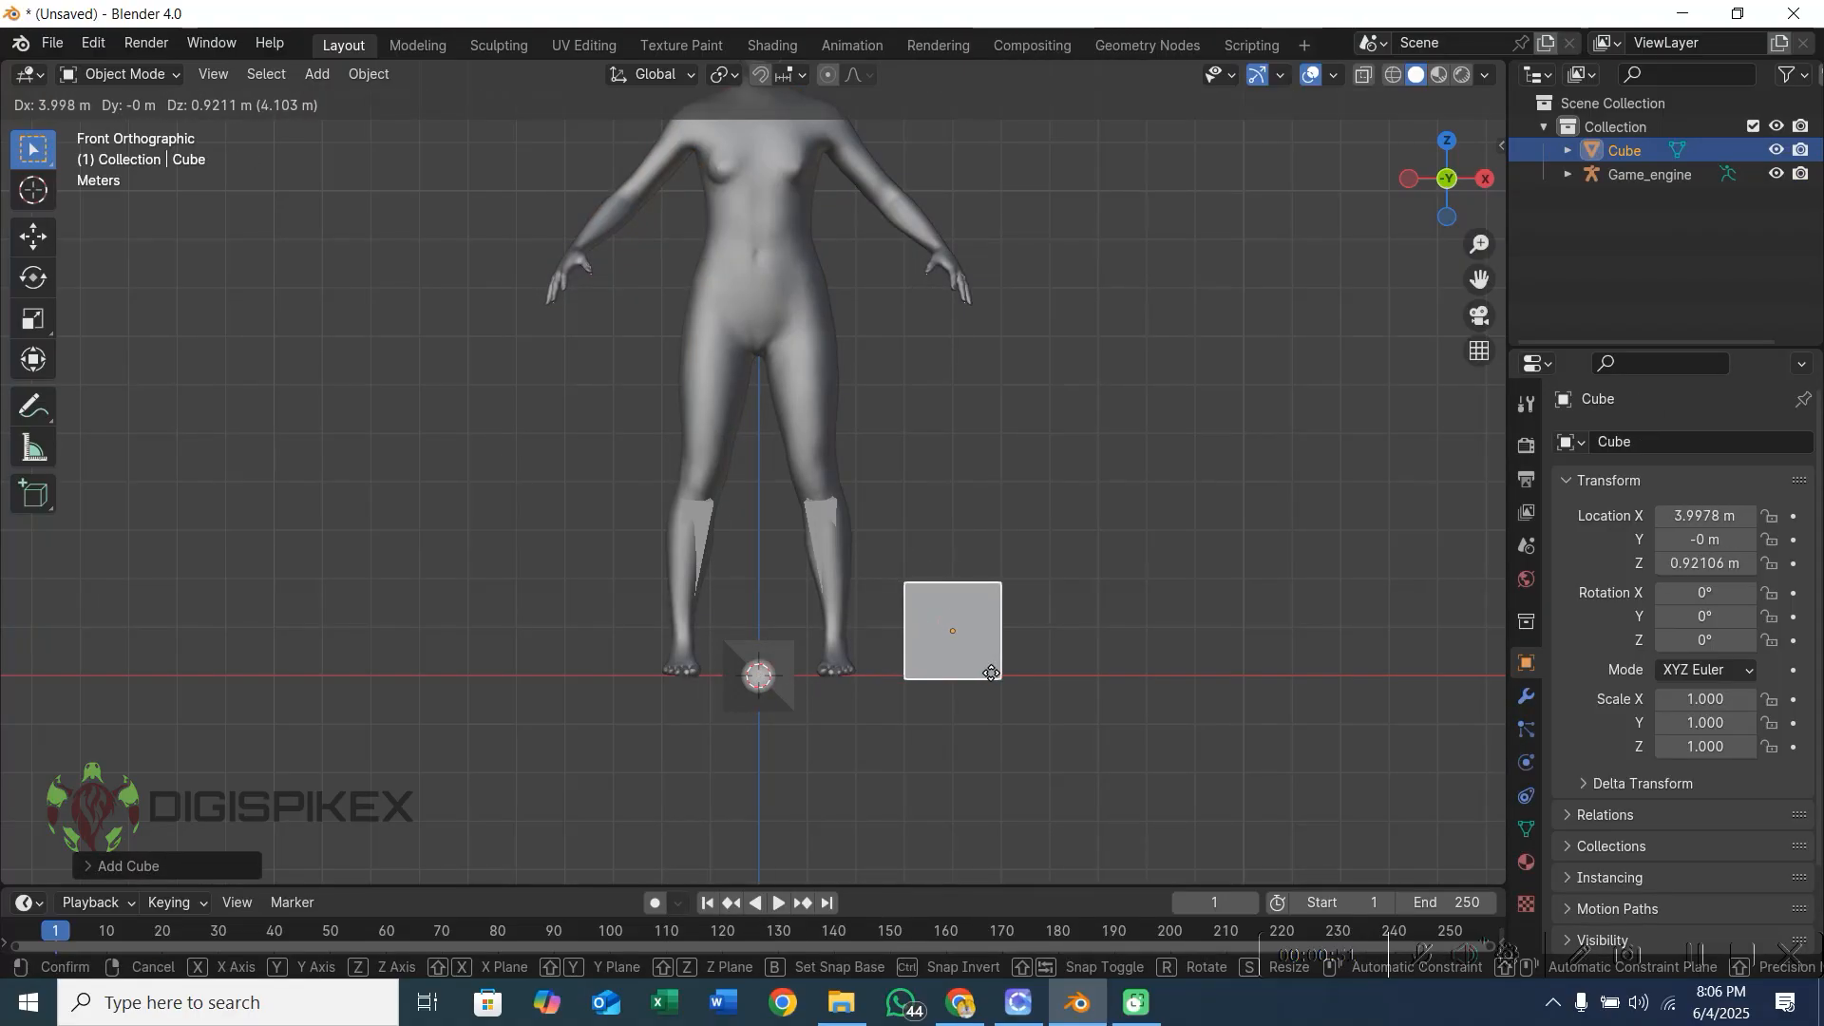
{"action": "left_click", "coordinate": [991, 679]}
- Scale the whole character rig down until it is slightly shorter than the cube
{"action": "scroll", "coordinate": [791, 448], "scroll_direction": "down", "scroll_amount": 3}
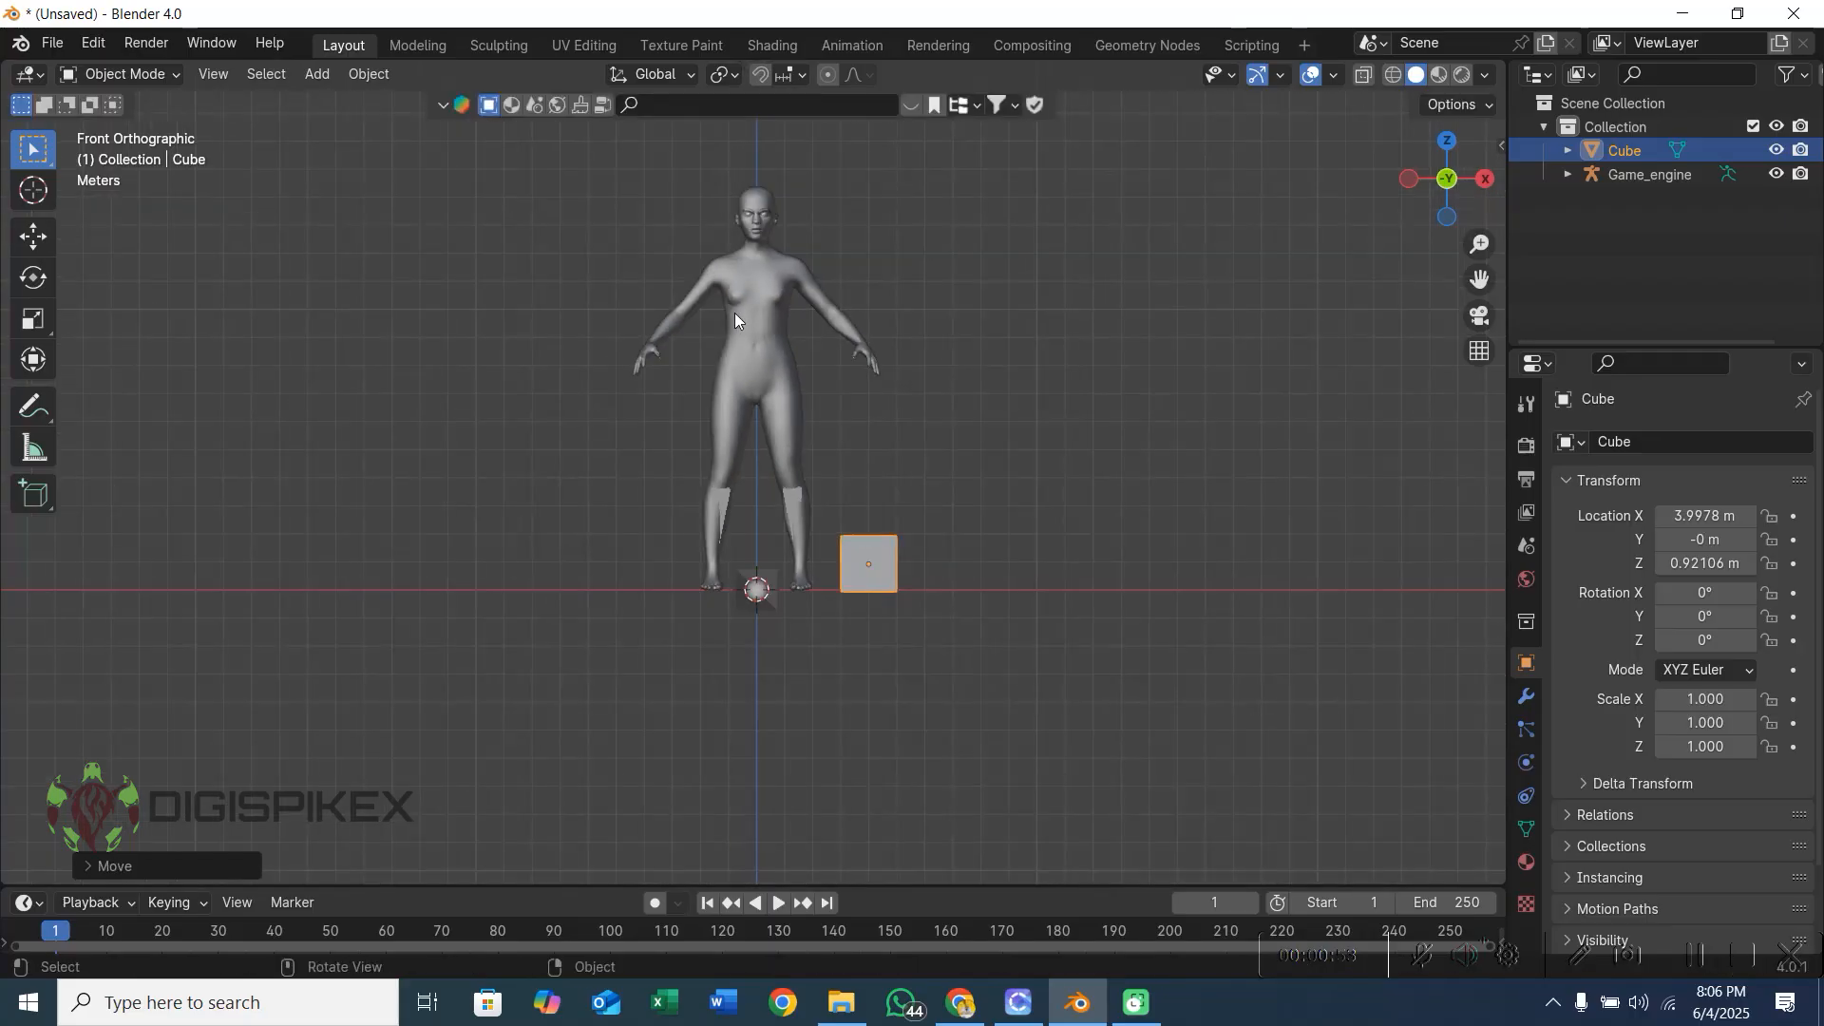
{"action": "left_click_drag", "start_coordinate": [642, 192], "coordinate": [816, 687]}
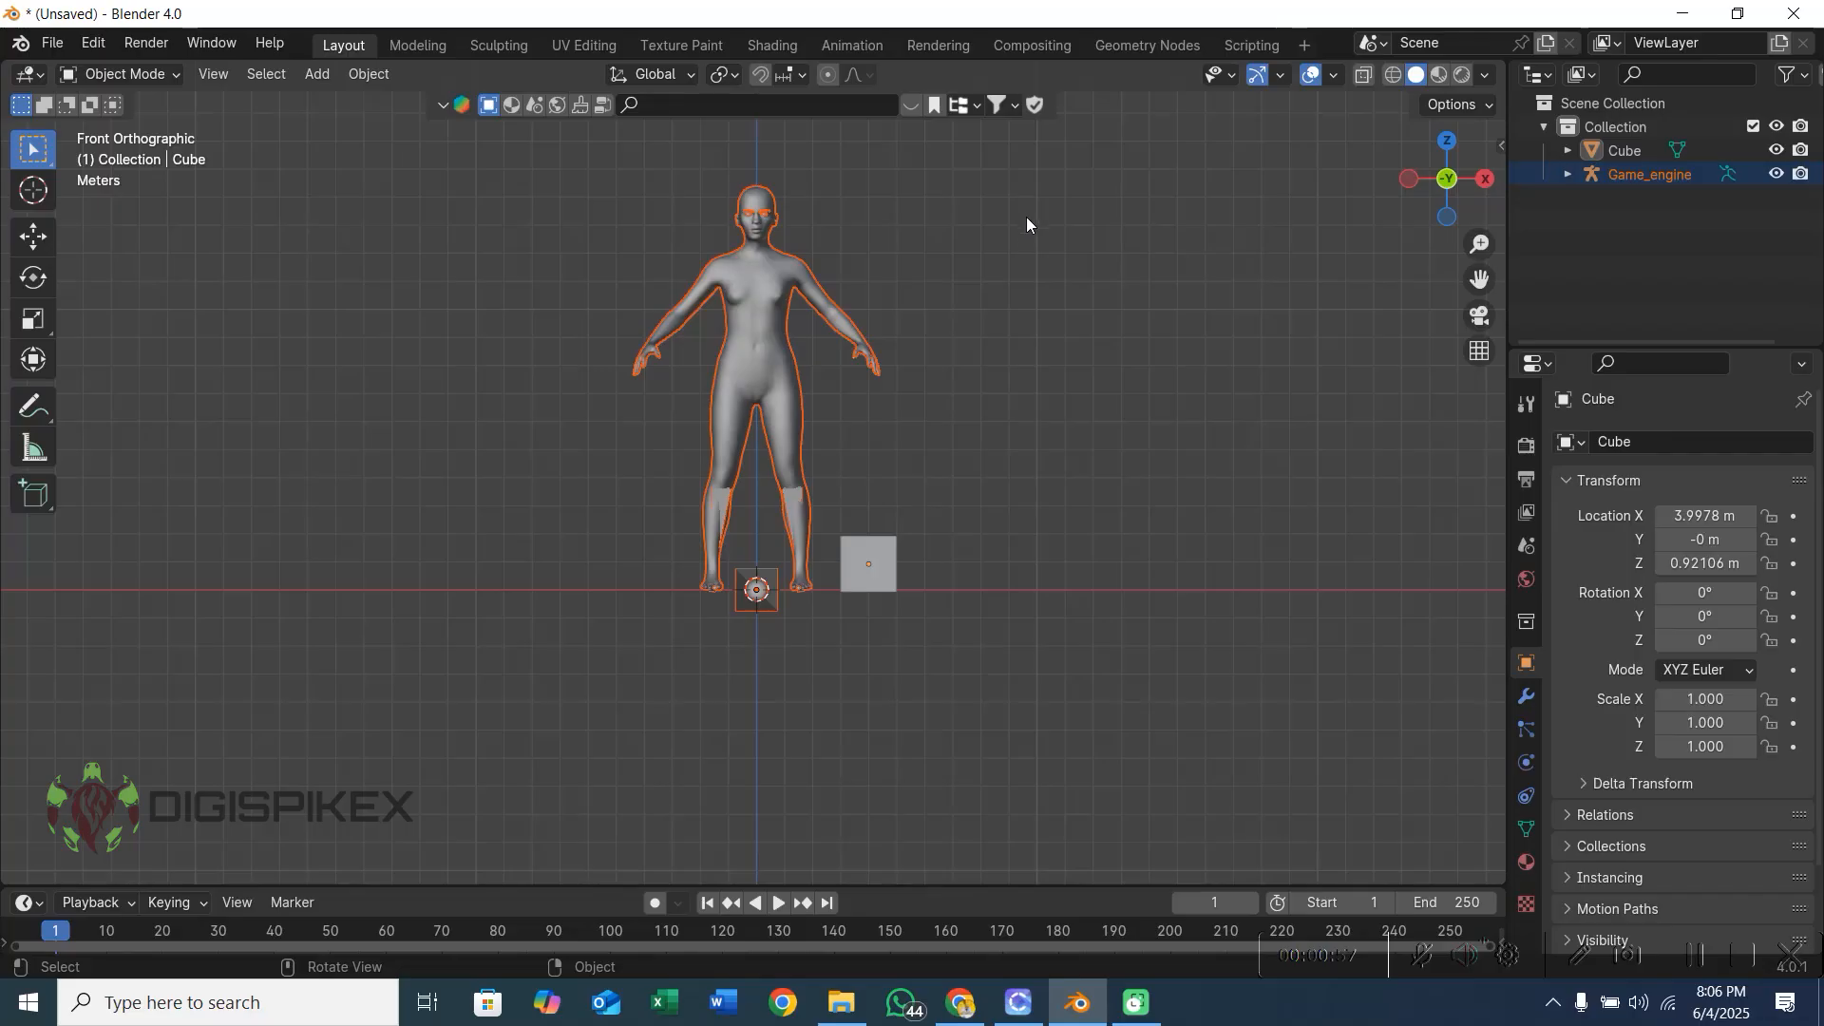
{"action": "key", "text": "s"}
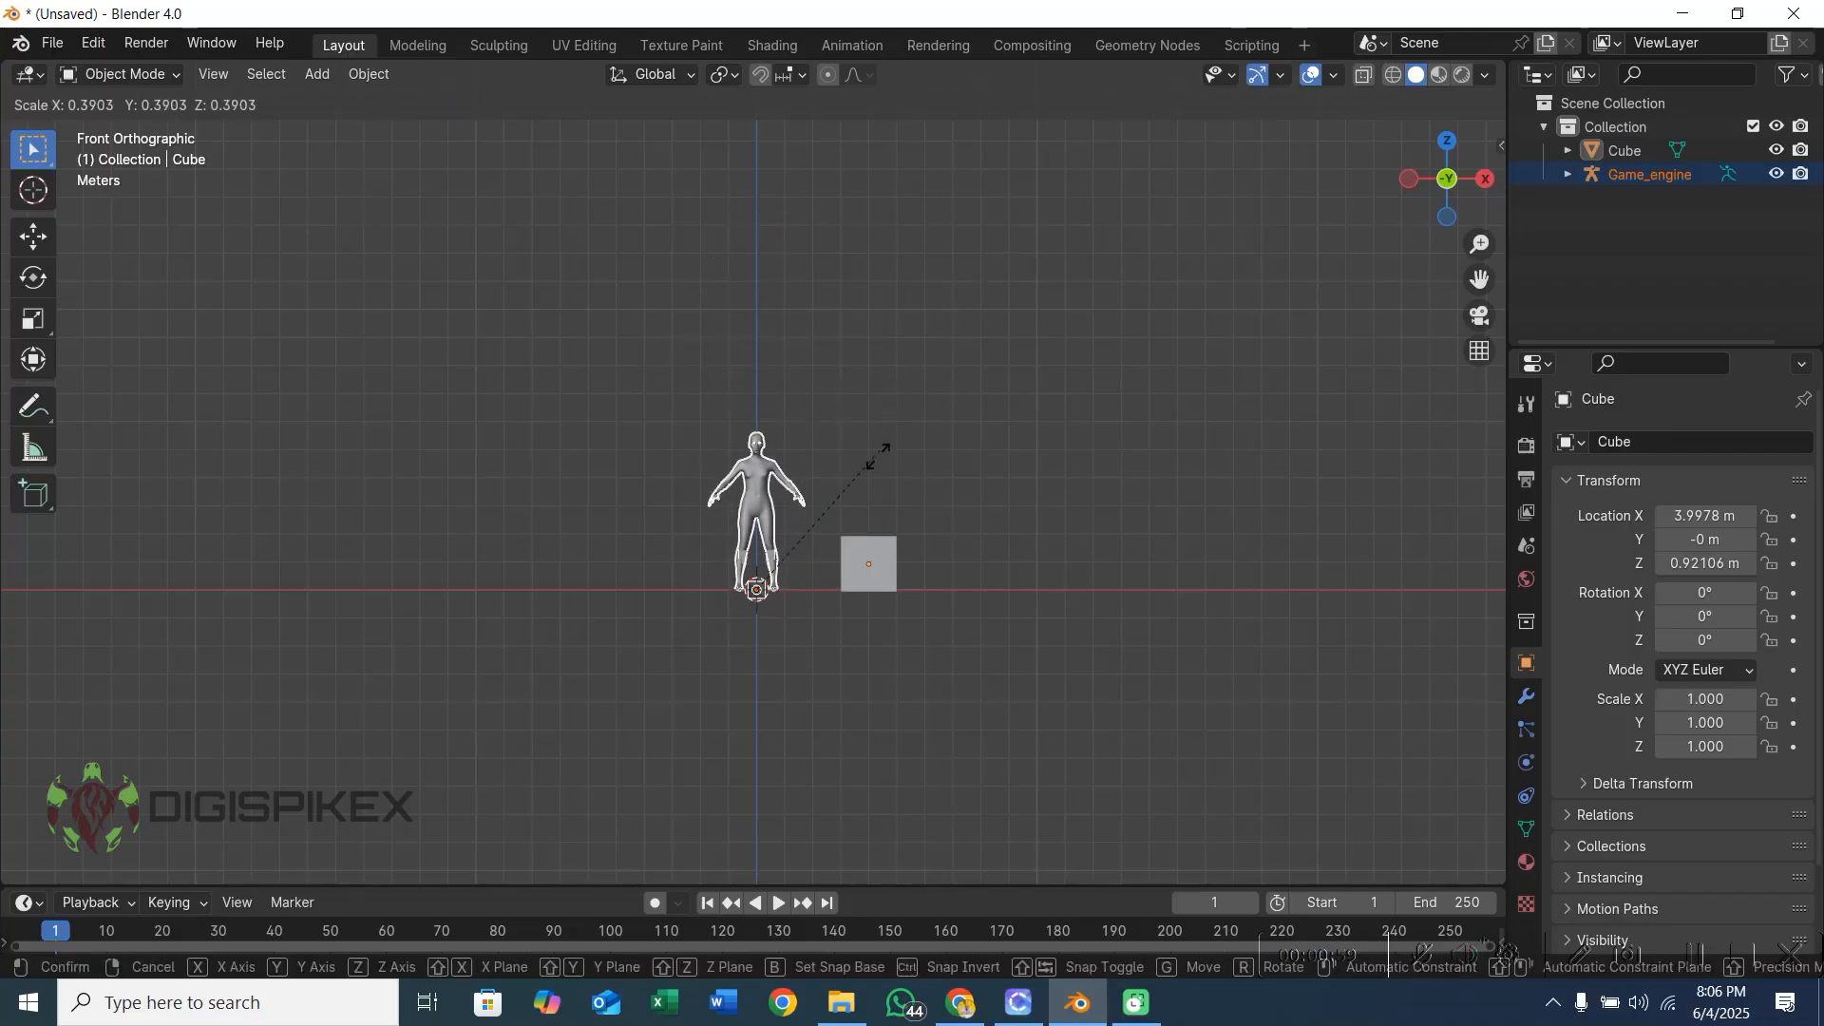
{"action": "left_click", "coordinate": [812, 568]}
- Move the cube closer to the character, to about X 2.19 m and Z 1.03 m, near the ground line
{"action": "scroll", "coordinate": [802, 573], "scroll_direction": "up", "scroll_amount": 8}
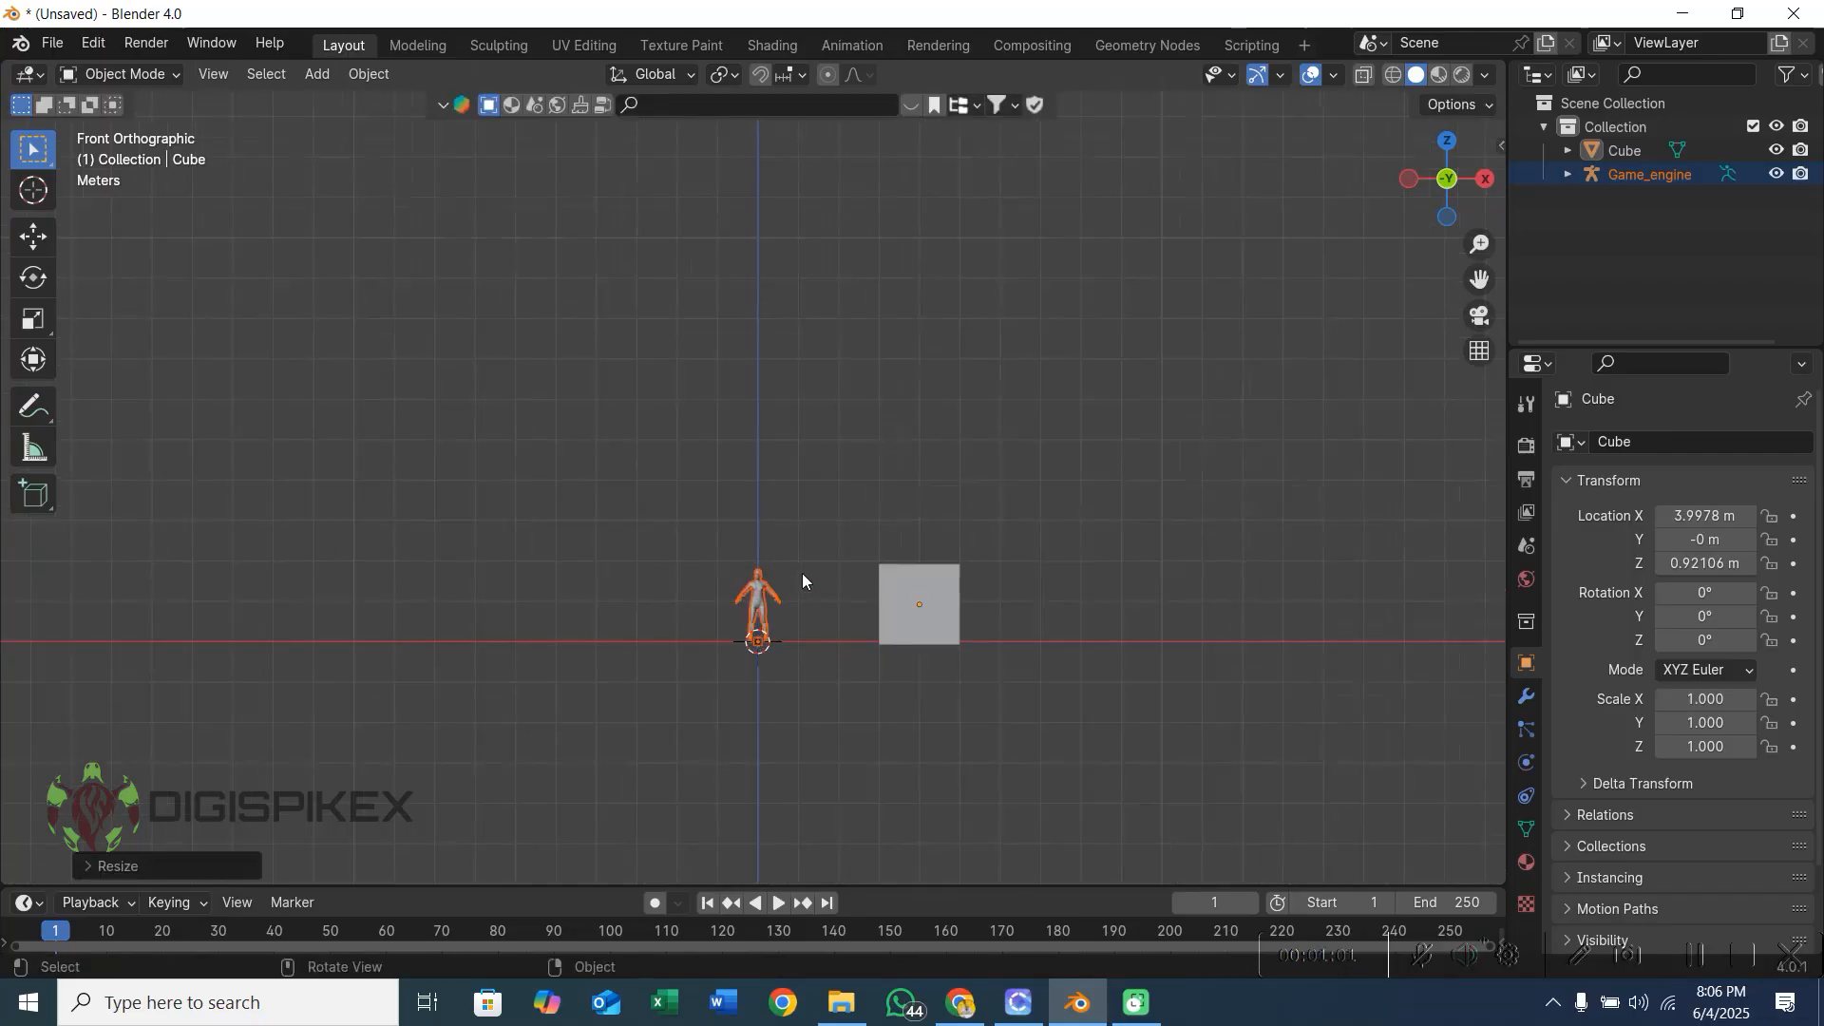
{"action": "middle_click_drag", "start_coordinate": [830, 642], "coordinate": [840, 366], "text": "shift"}
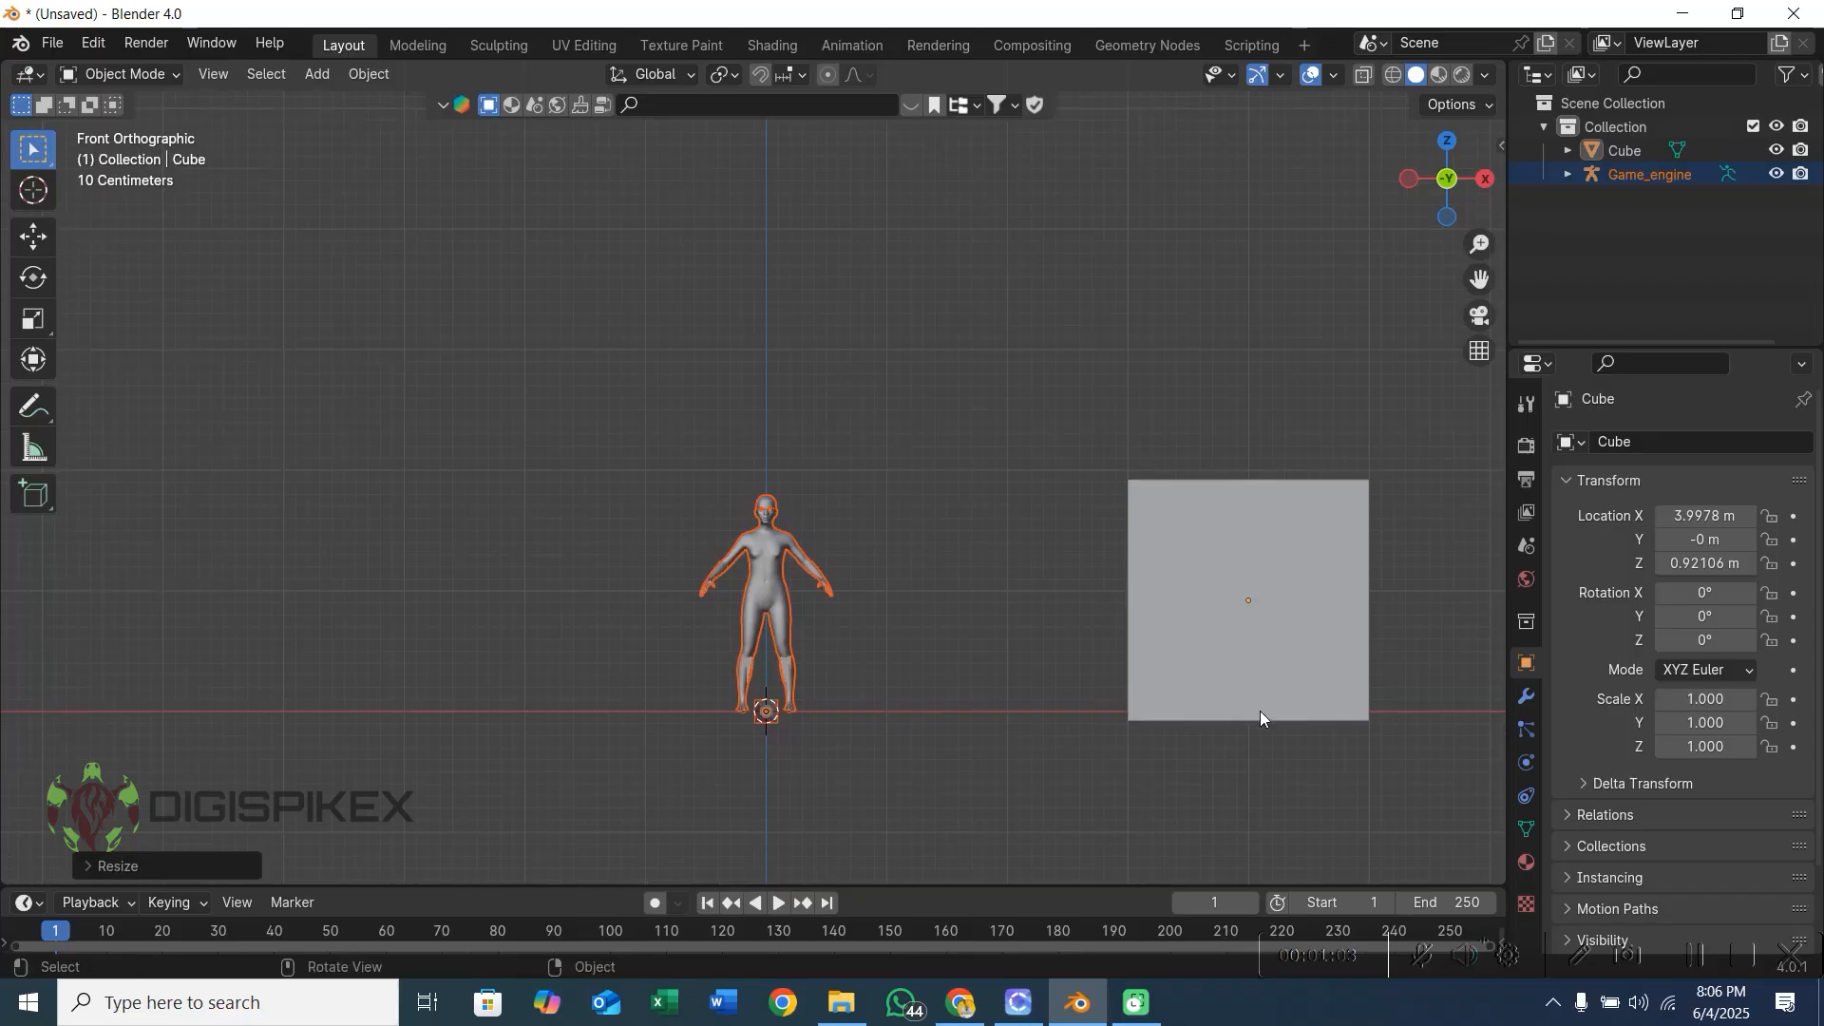
{"action": "left_click", "coordinate": [1240, 664]}
{"action": "key", "text": "g"}
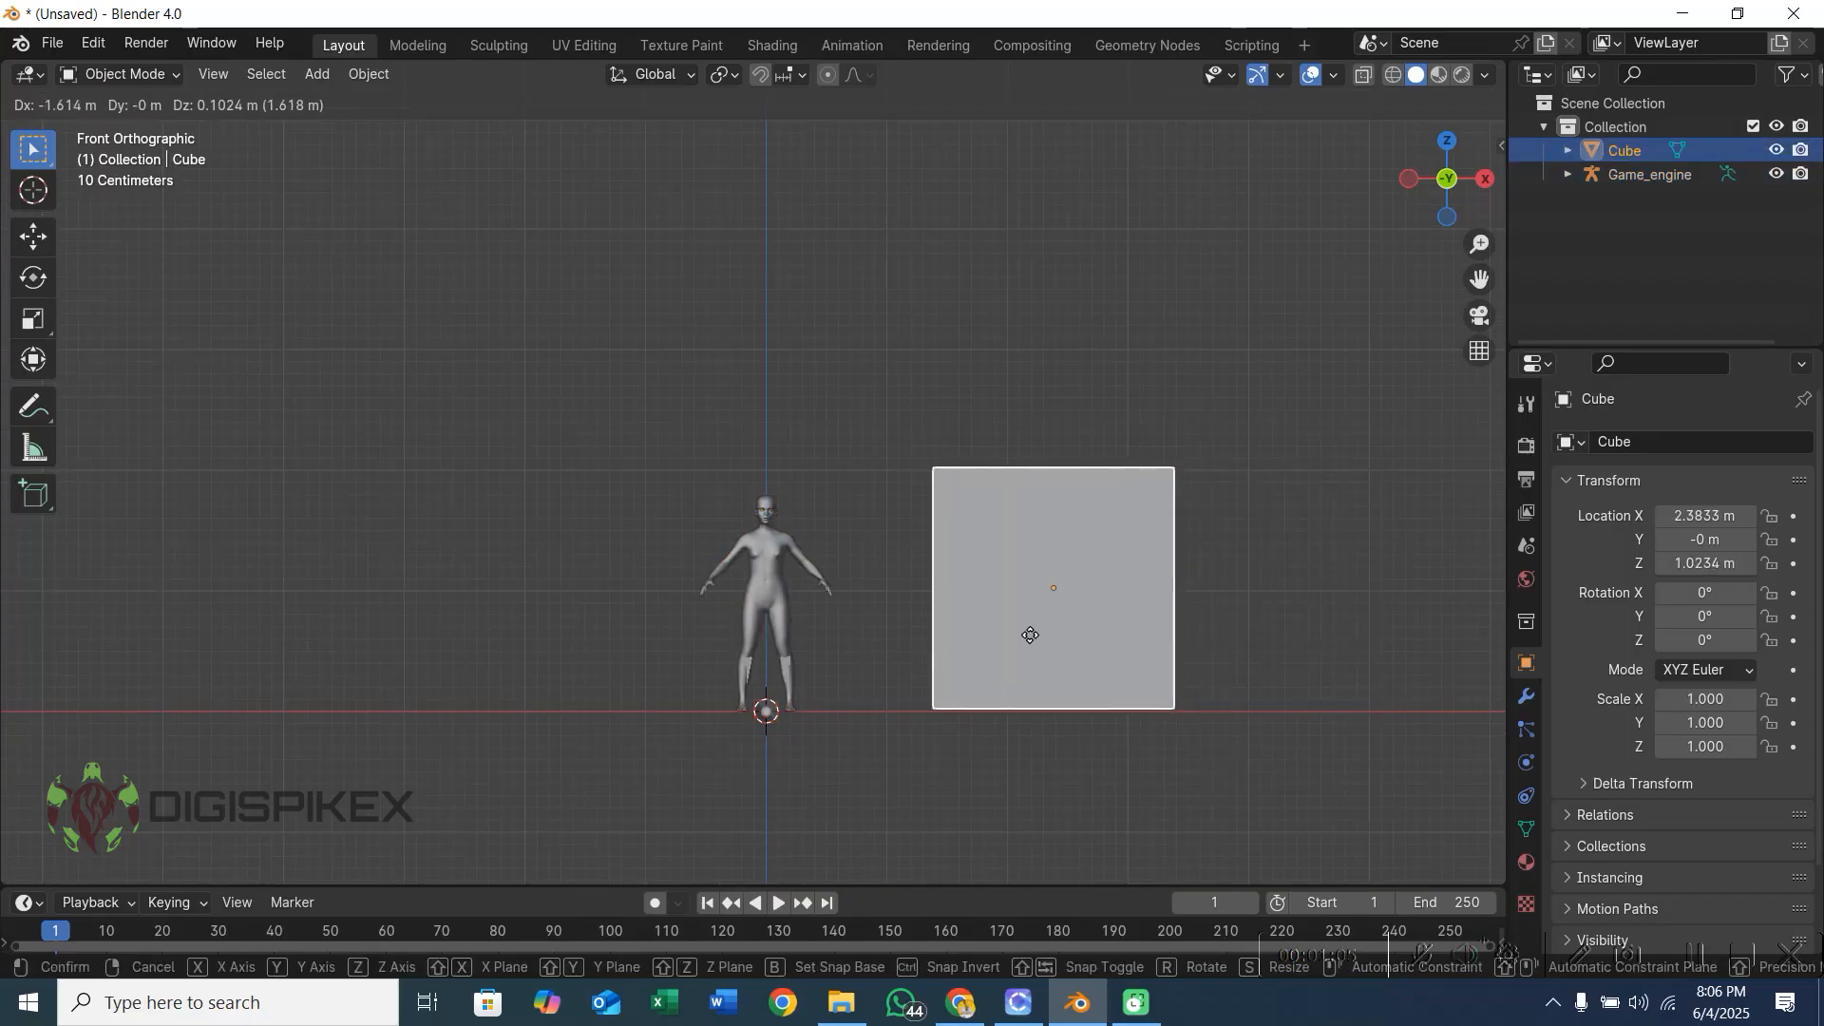
{"action": "left_click", "coordinate": [1018, 642]}
- Scale the character rig down slightly more relative to the neighbouring cube
{"action": "left_click_drag", "start_coordinate": [663, 451], "coordinate": [841, 726]}
{"action": "key", "text": "s"}
{"action": "left_click", "coordinate": [957, 358]}
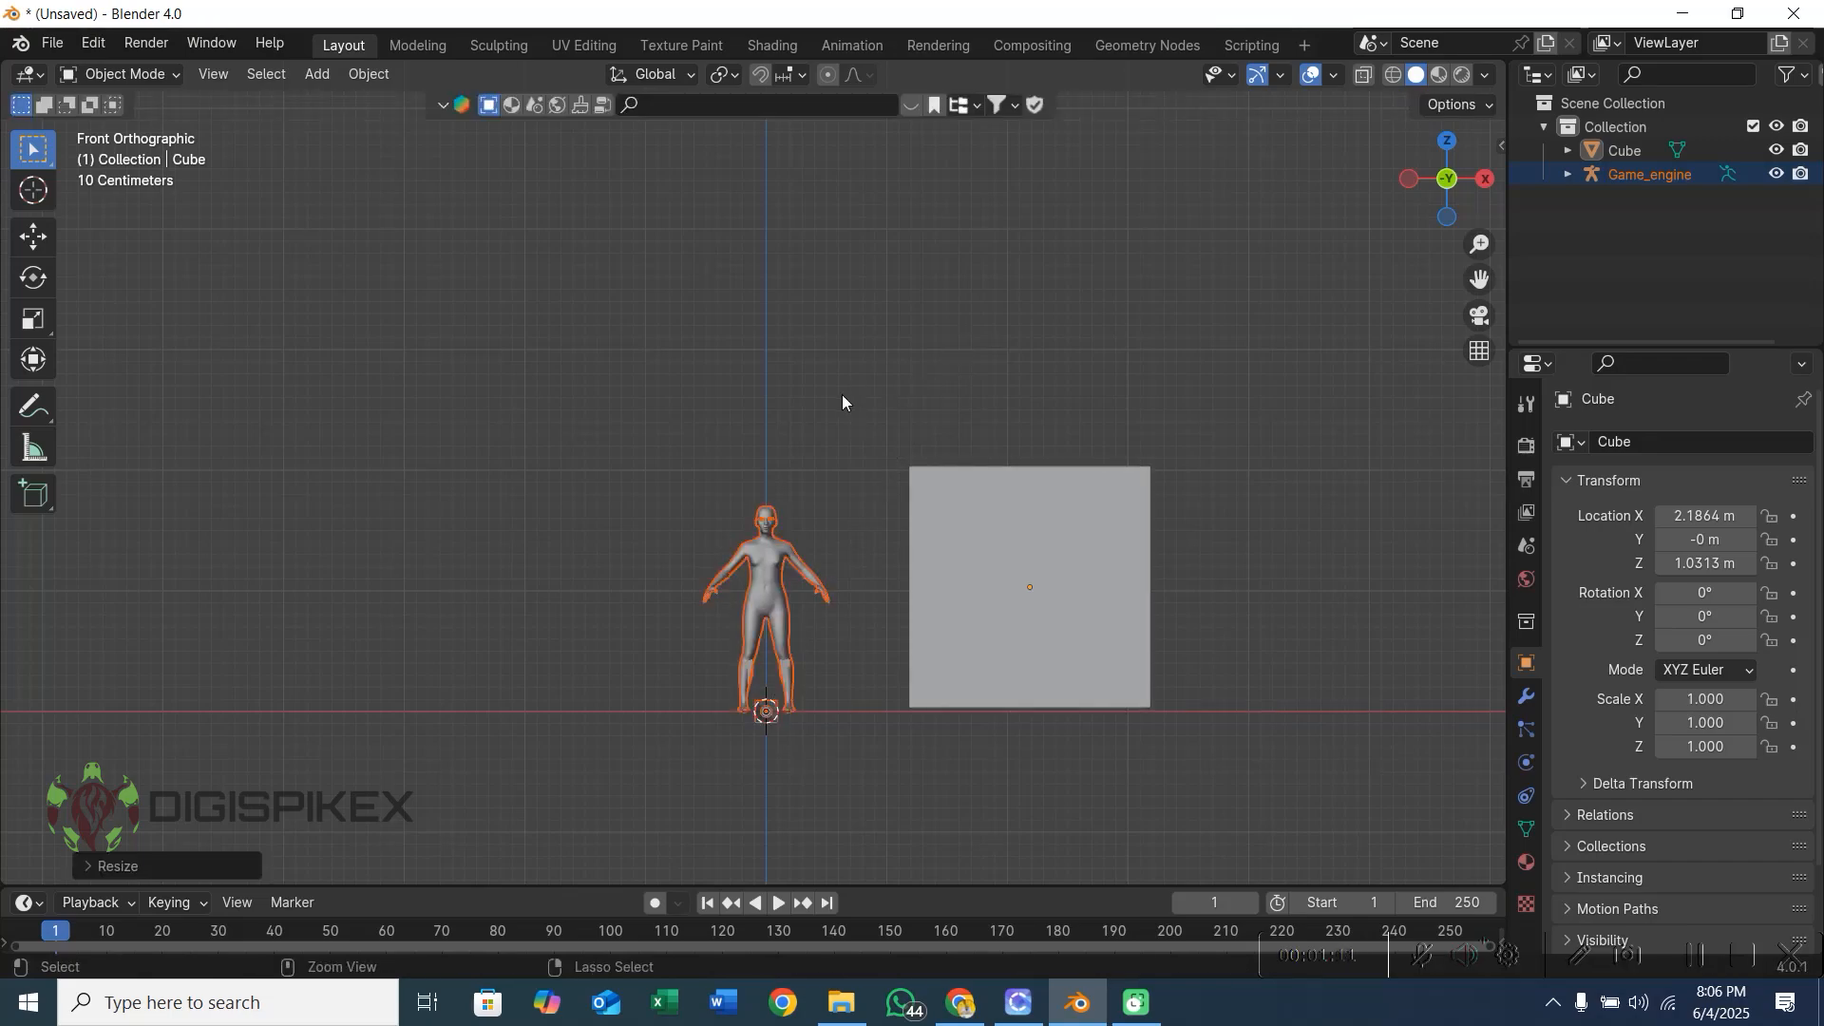
- Try to apply the object transforms to the Game_engine armature, and undo it
{"action": "key", "text": "ctrl+a"}
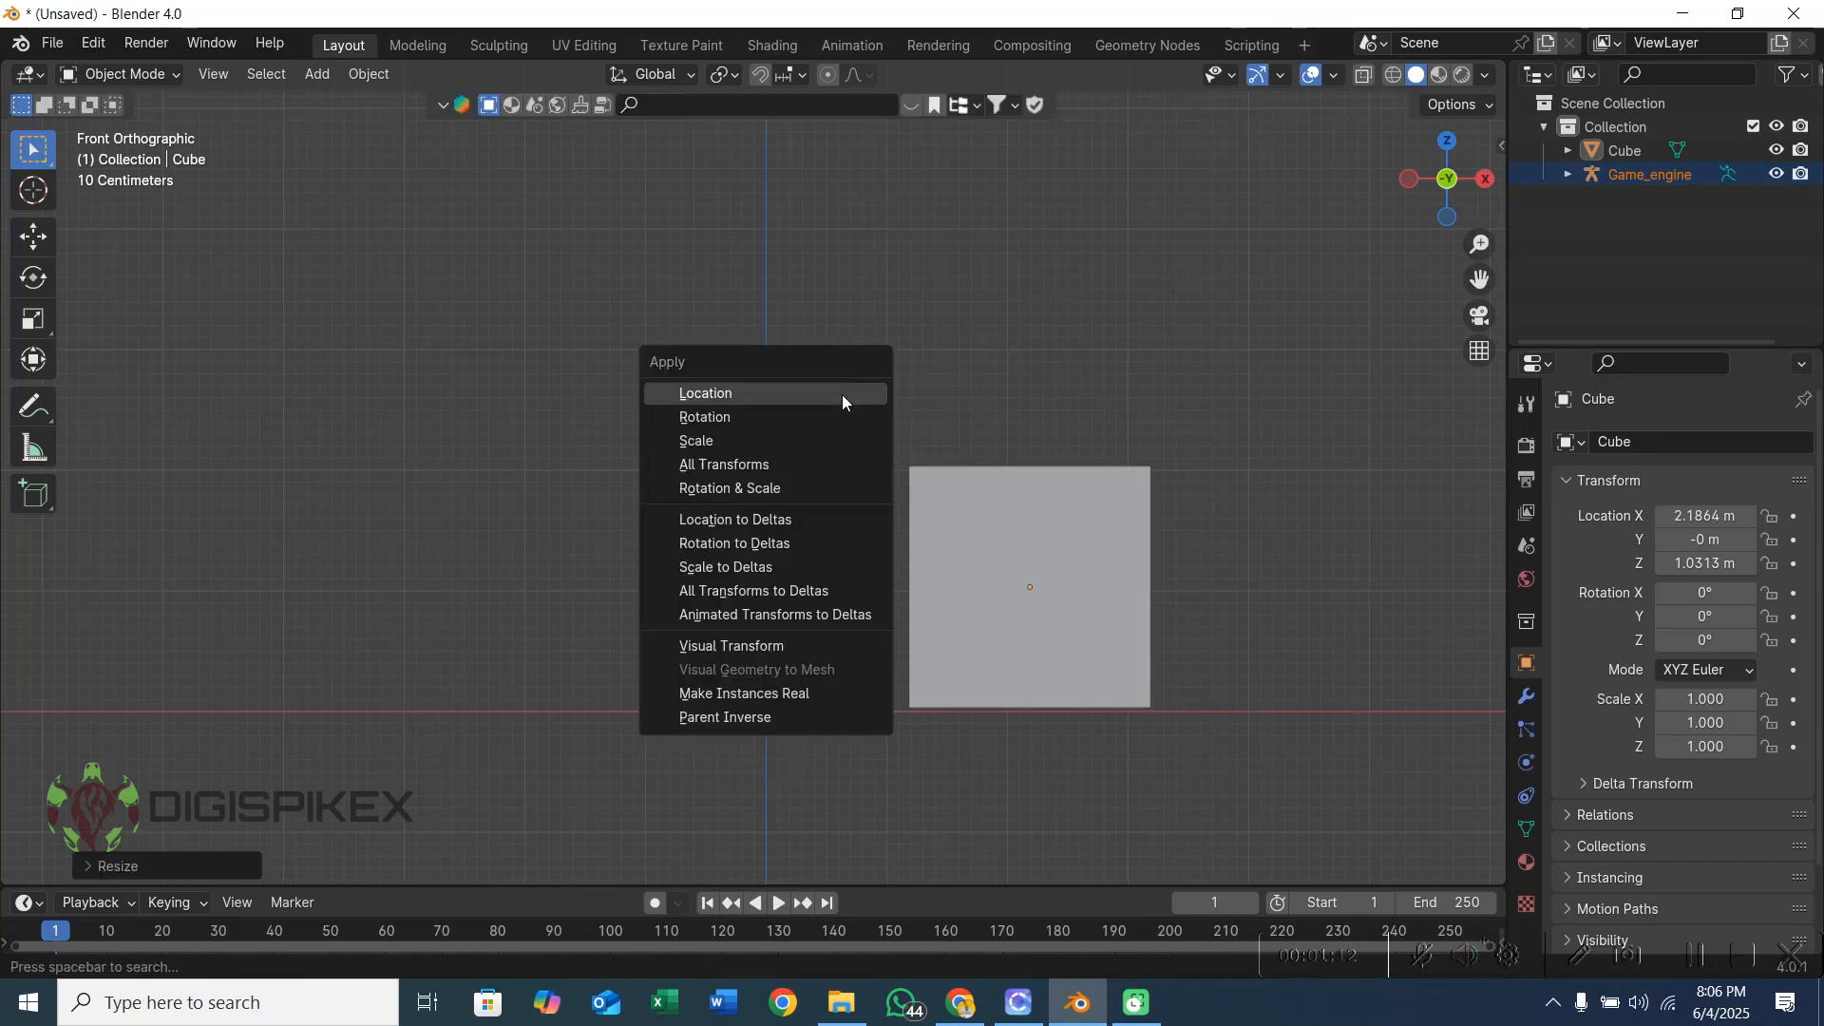
{"action": "left_click", "coordinate": [820, 464]}
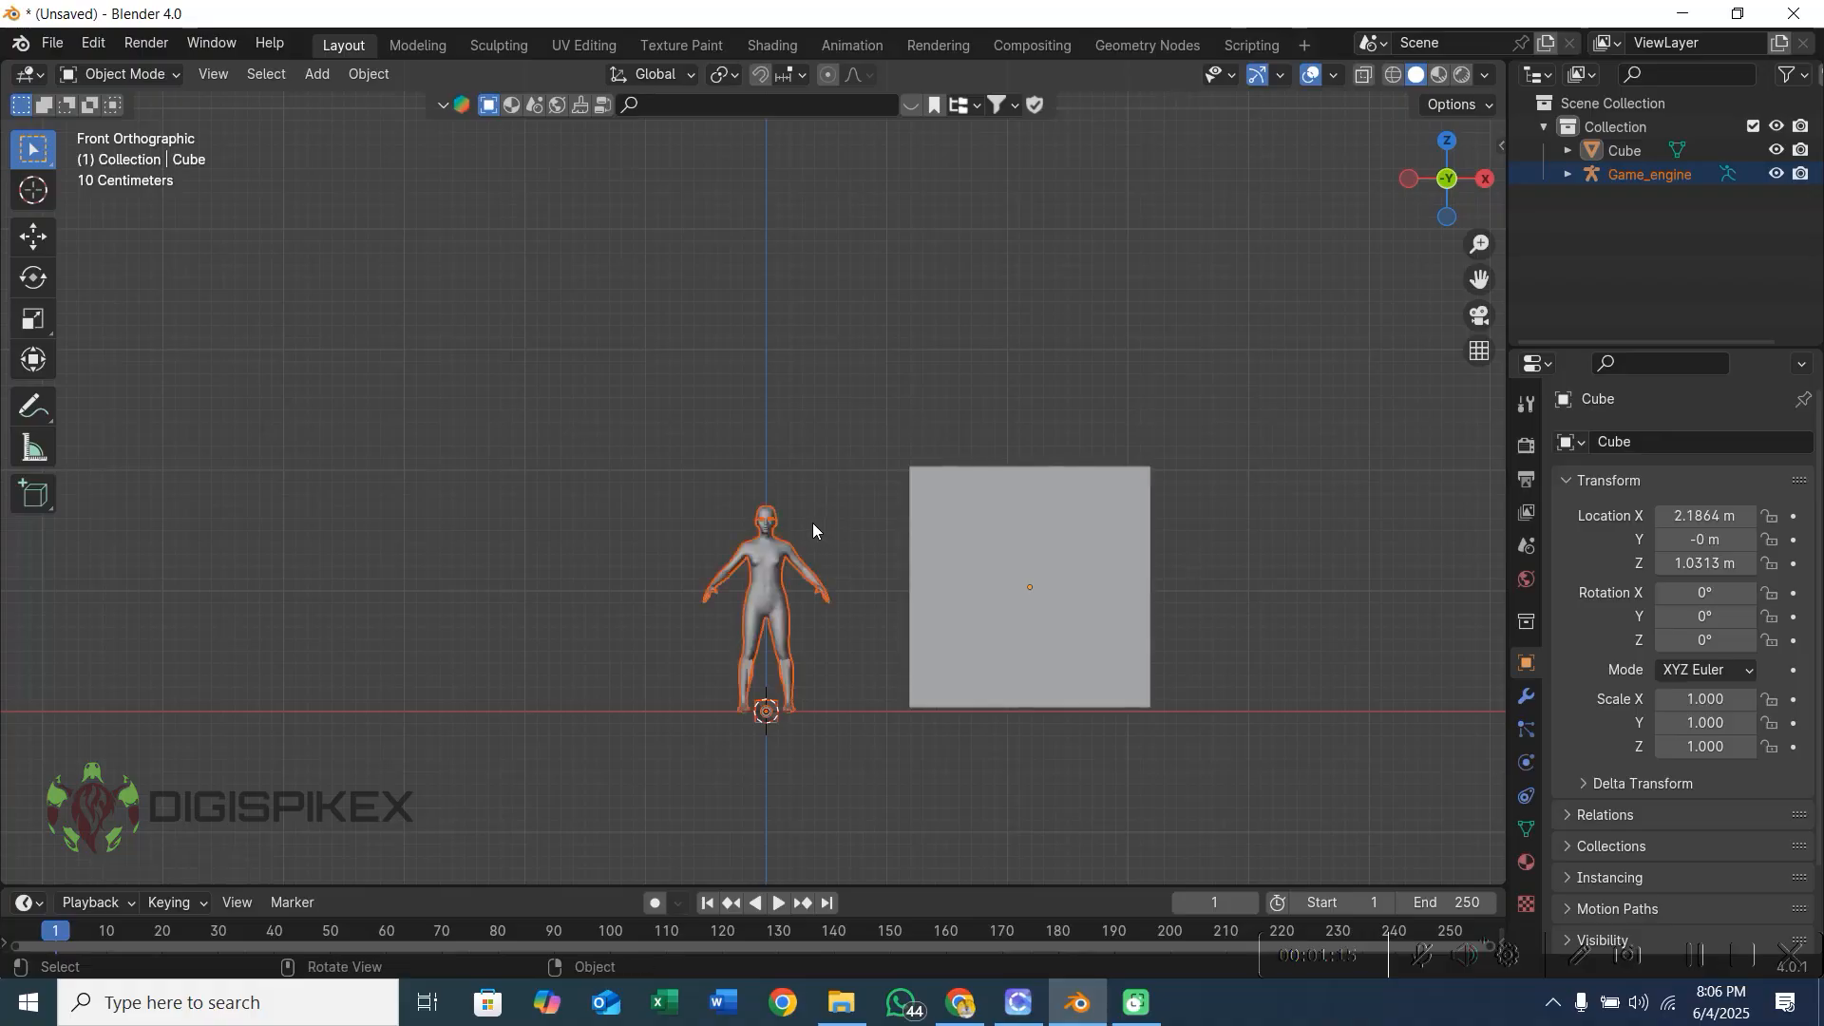
{"action": "key", "text": "ctrl+a"}
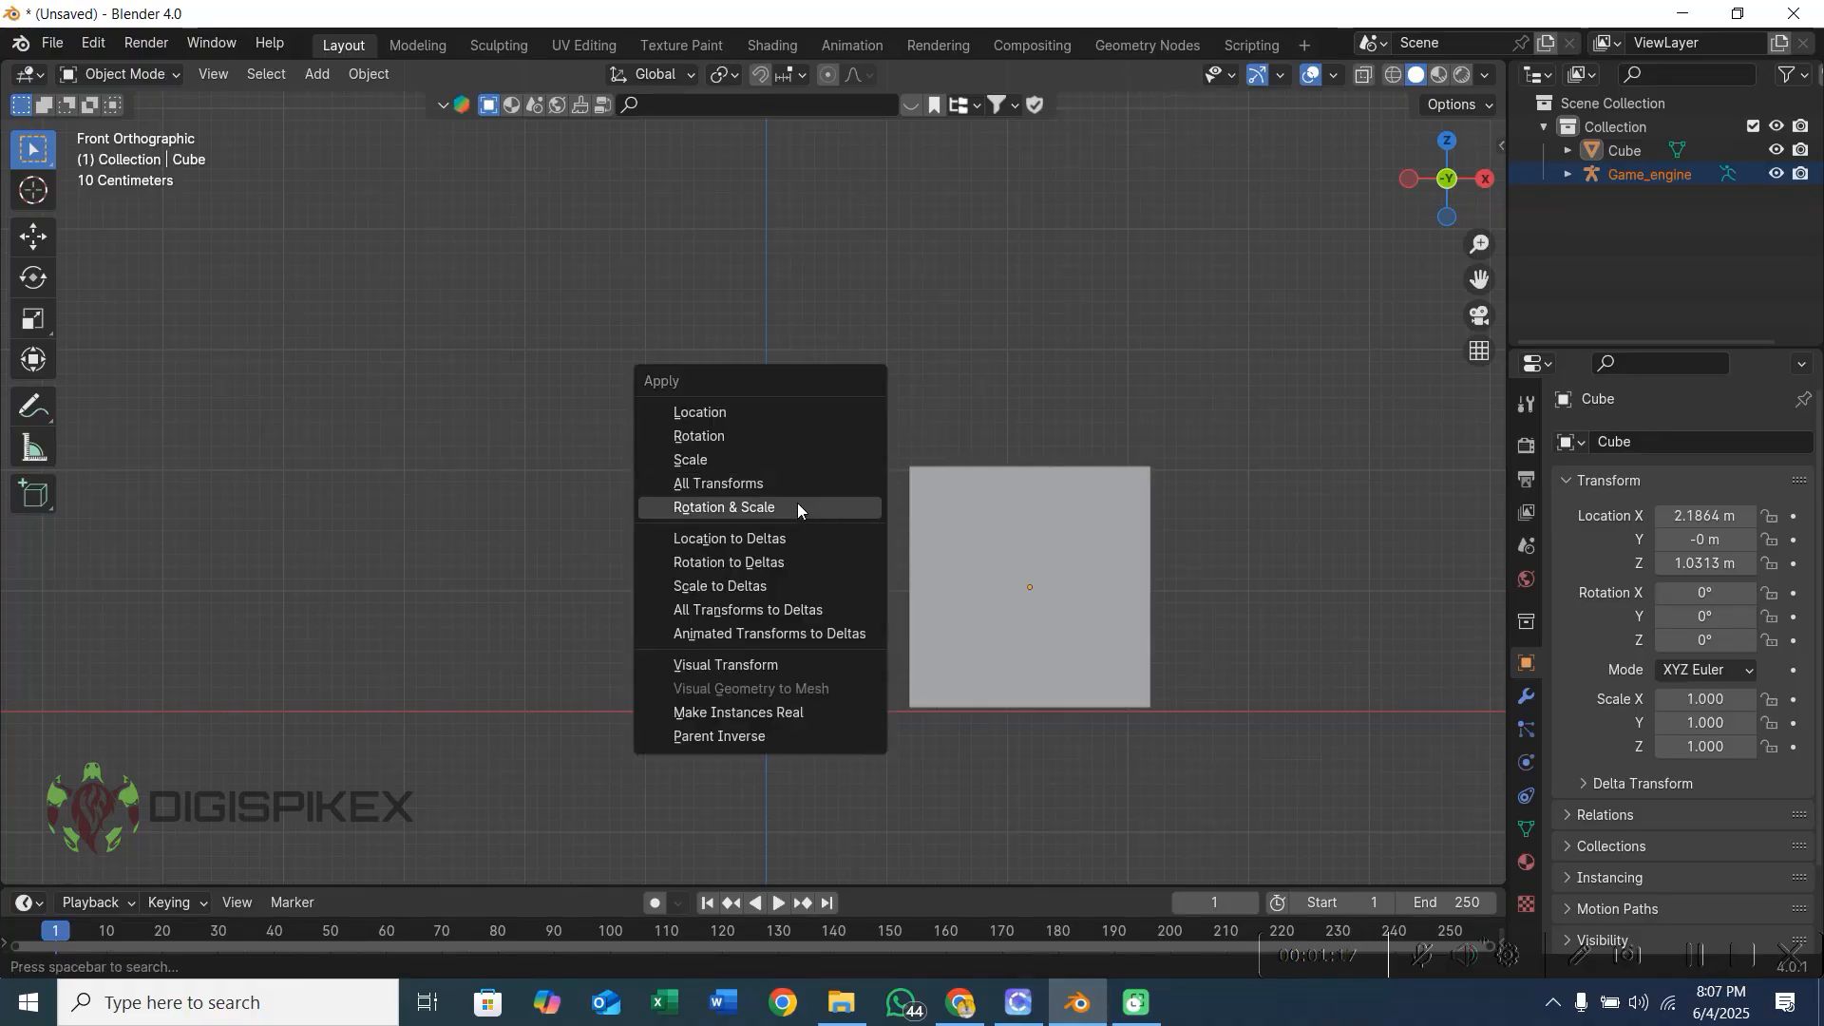
{"action": "left_click", "coordinate": [768, 469]}
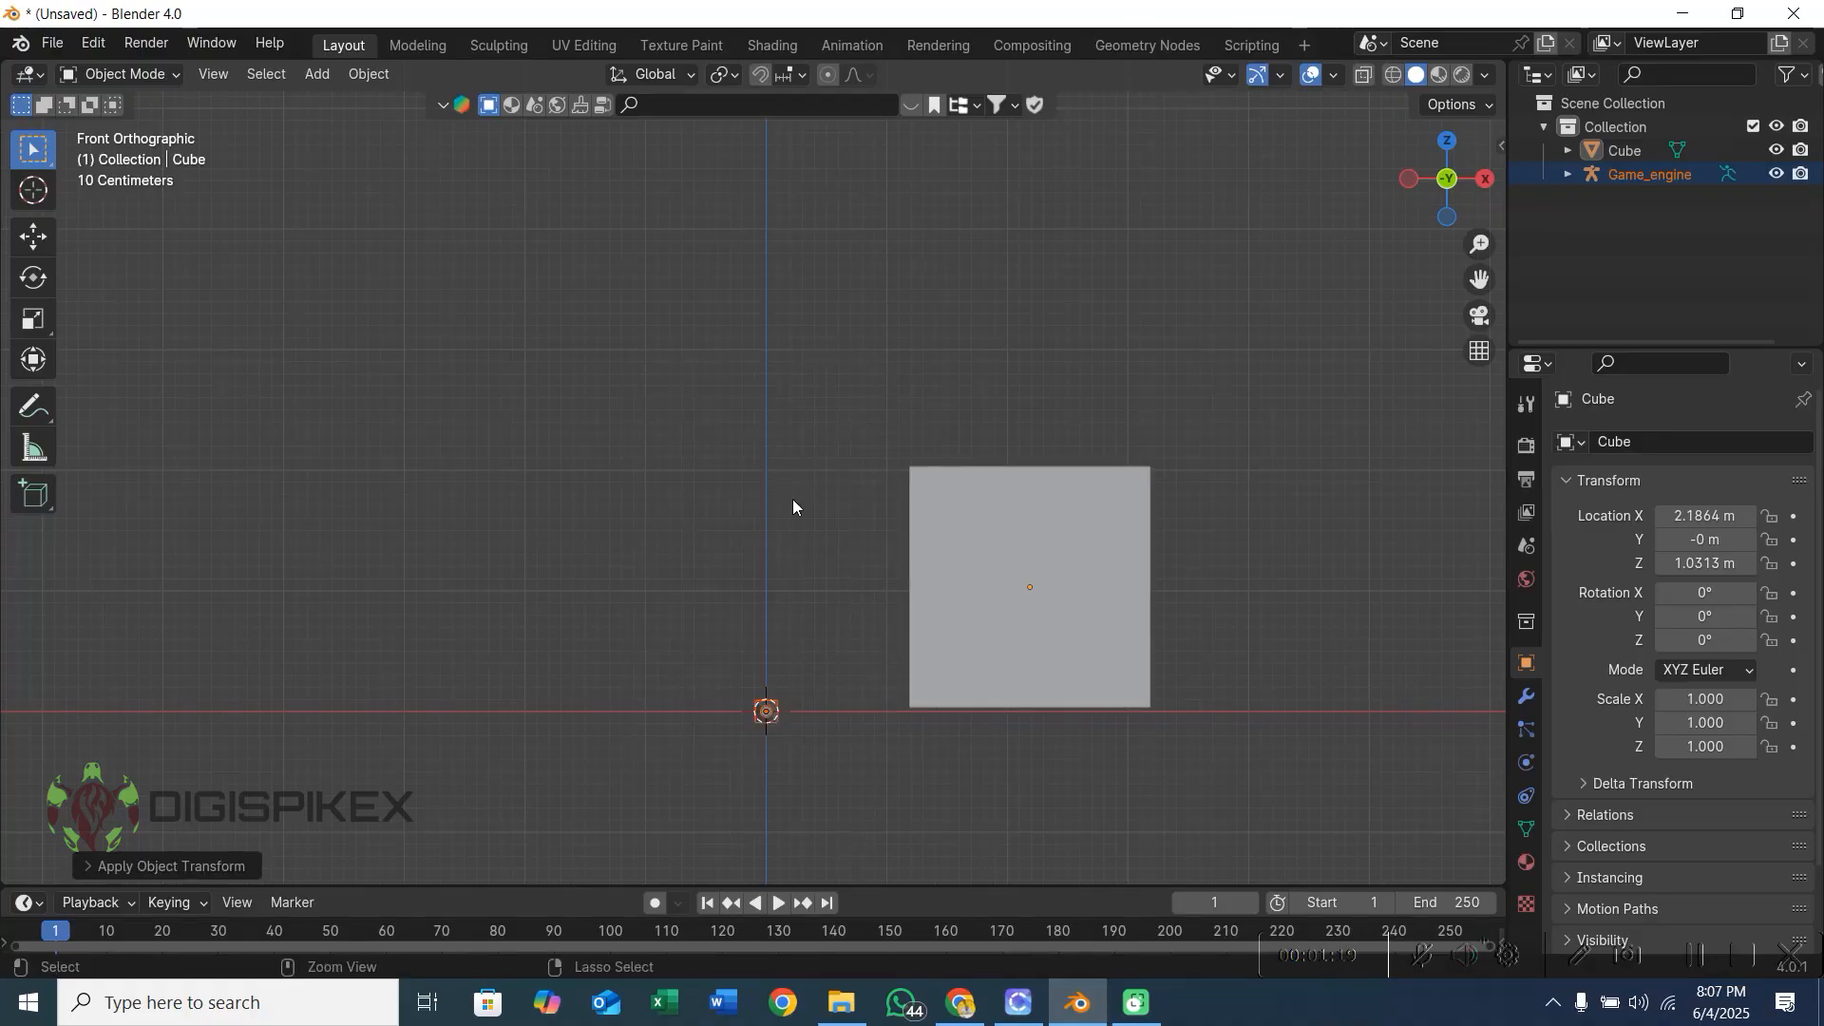
{"action": "key", "text": "ctrl+z"}
- Apply the scale of the character's body mesh
{"action": "middle_click_drag", "start_coordinate": [783, 526], "coordinate": [834, 539]}
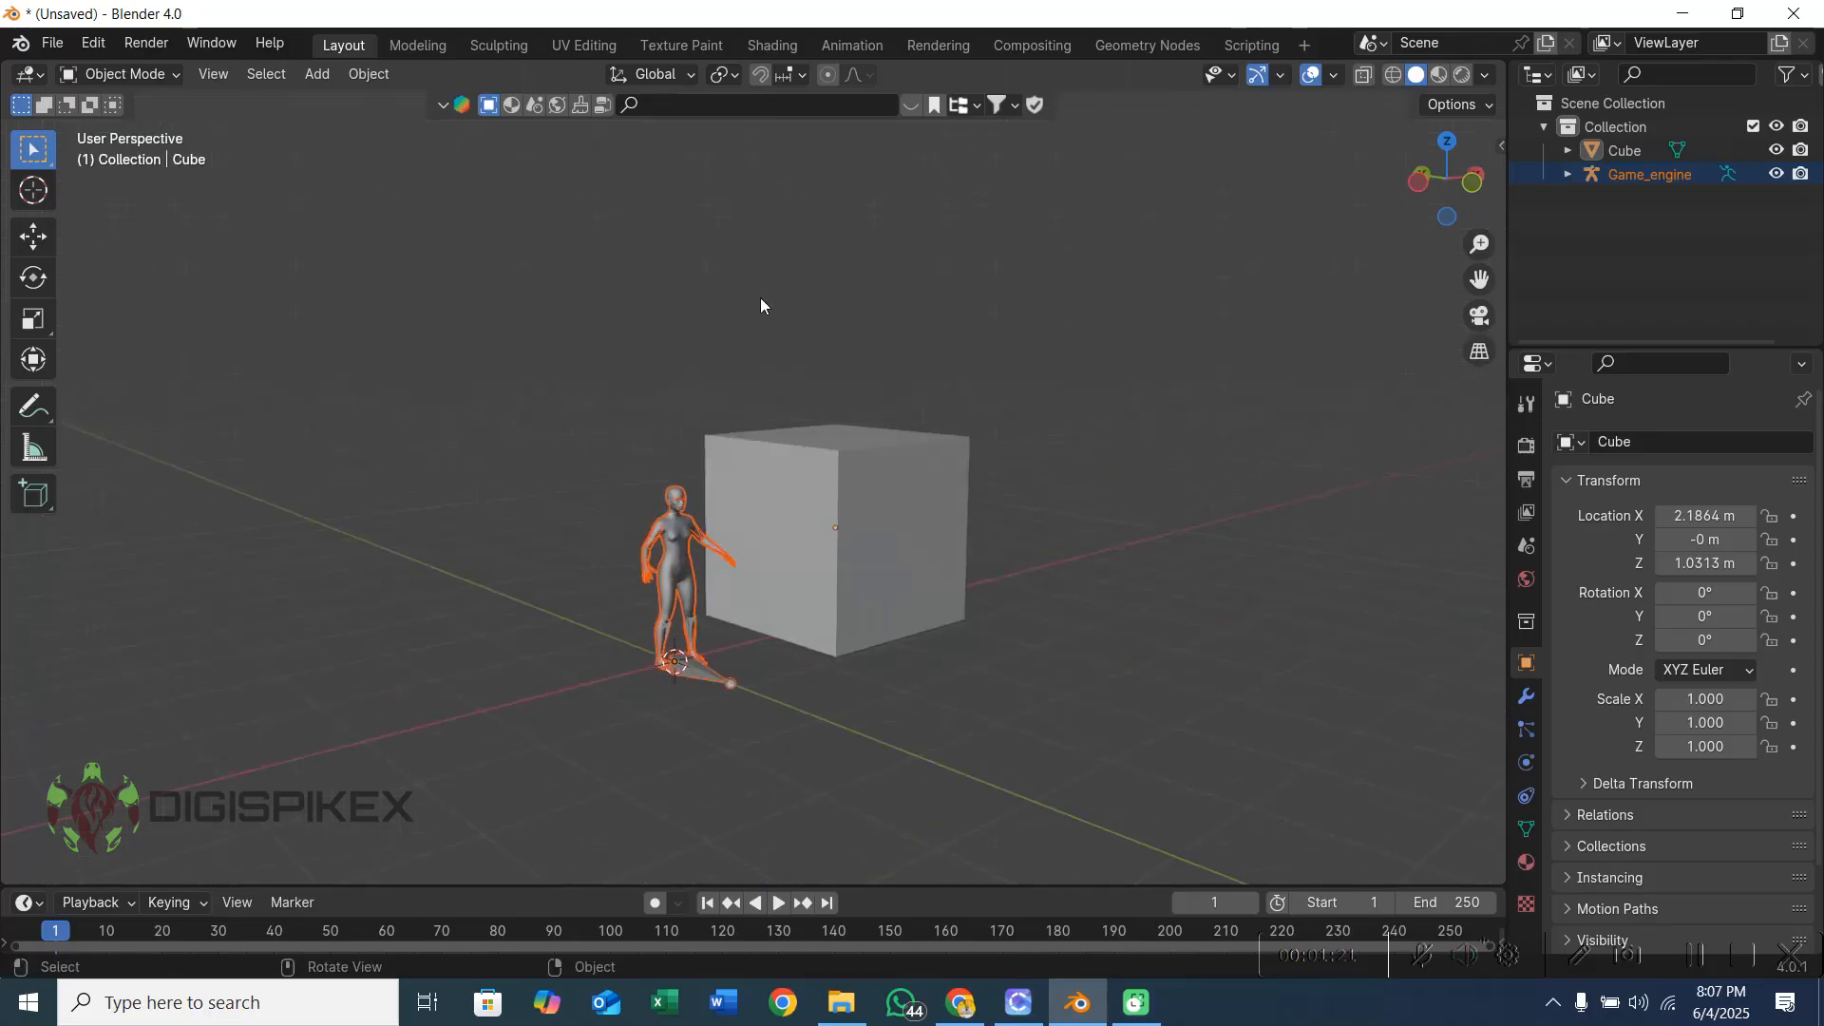
{"action": "left_click", "coordinate": [686, 546]}
{"action": "key", "text": "ctrl+a"}
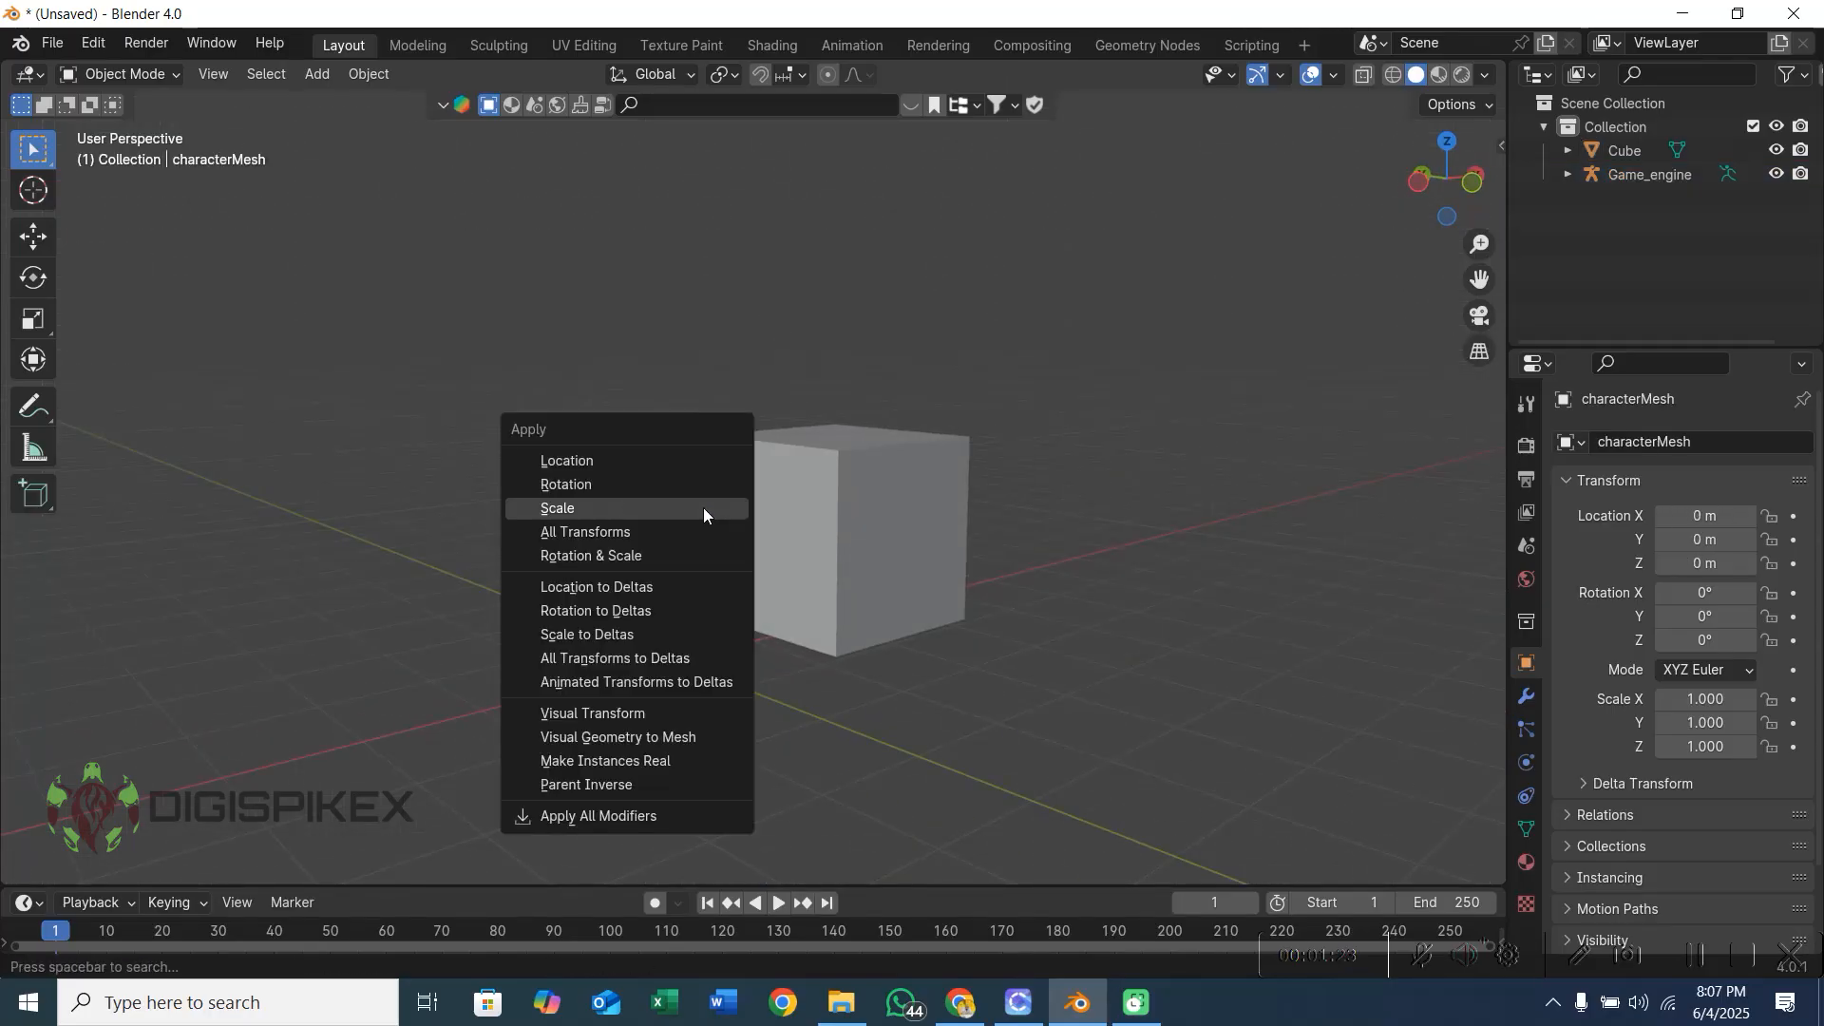
{"action": "left_click", "coordinate": [704, 510]}
- Apply the scale of the character's eyebrow mesh
{"action": "scroll", "coordinate": [727, 573], "scroll_direction": "up", "scroll_amount": 5}
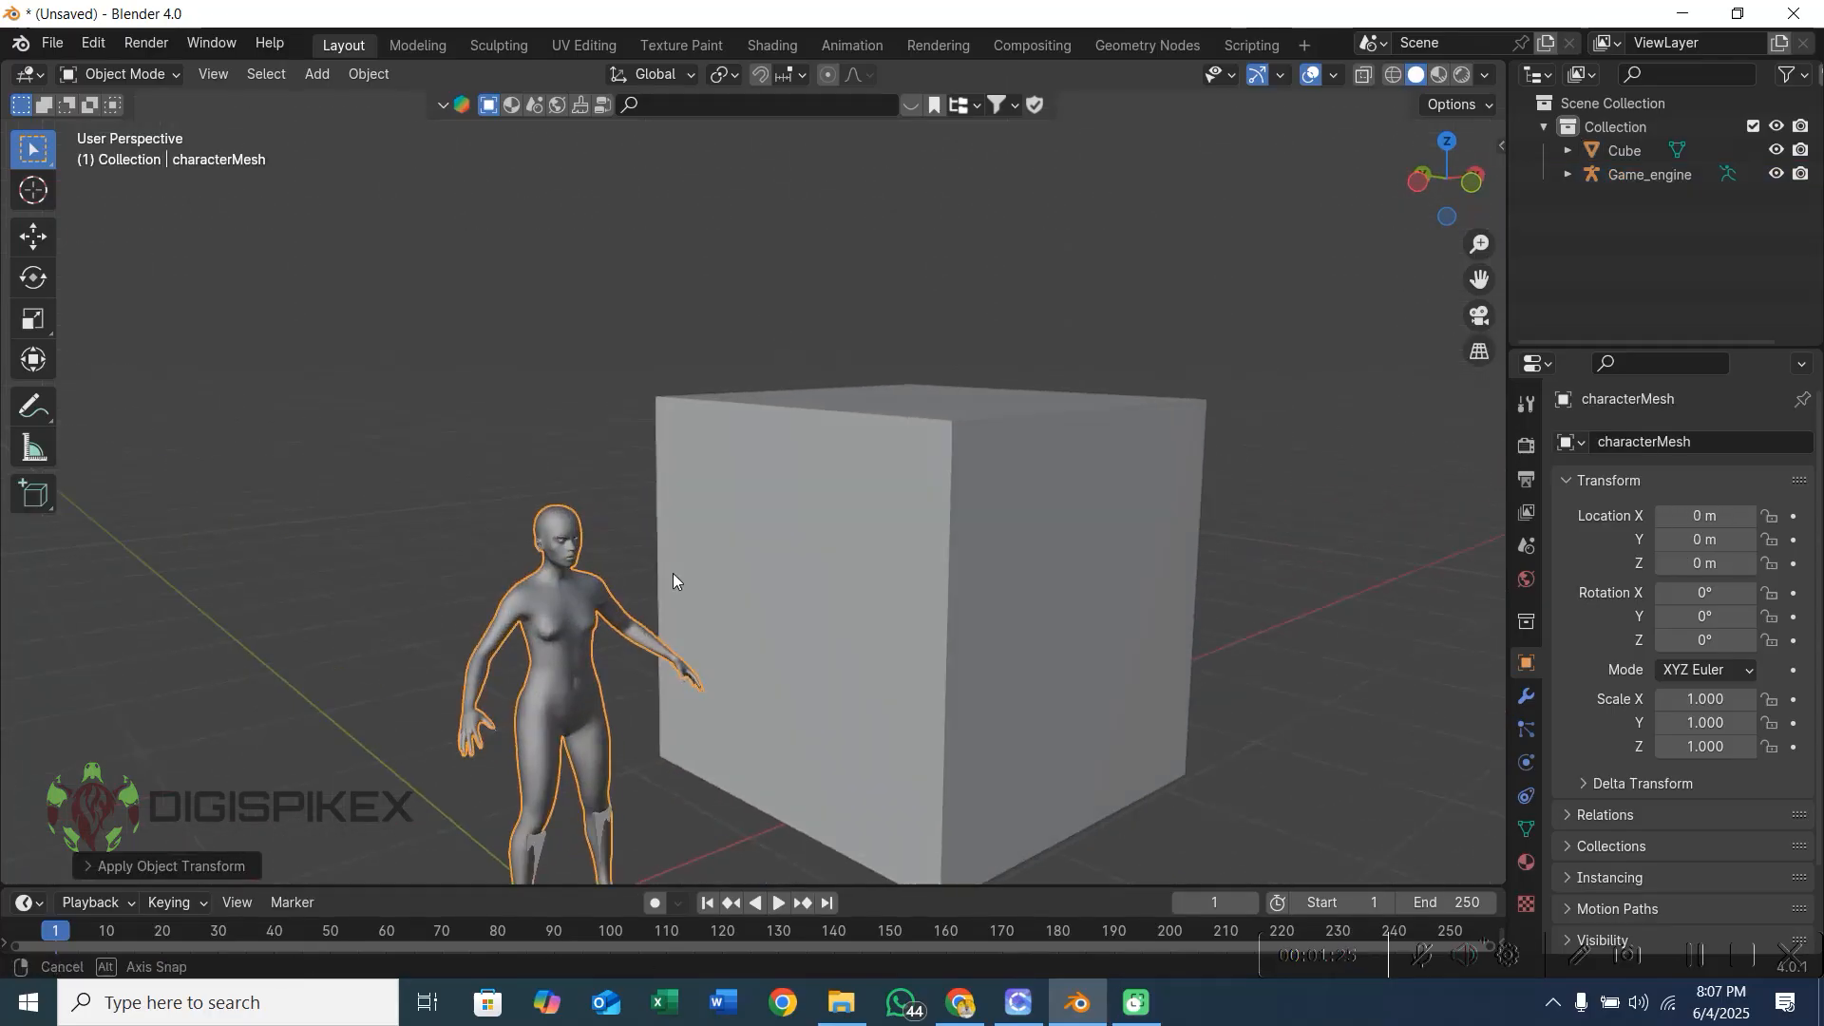
{"action": "mouse_move", "coordinate": [688, 523]}
{"action": "middle_mouse_down"}
{"action": "mouse_move", "coordinate": [797, 469]}
{"action": "mouse_move", "coordinate": [865, 523]}
{"action": "mouse_move", "coordinate": [720, 516]}
{"action": "middle_mouse_up"}
{"action": "scroll", "coordinate": [758, 475], "scroll_direction": "up", "scroll_amount": 5}
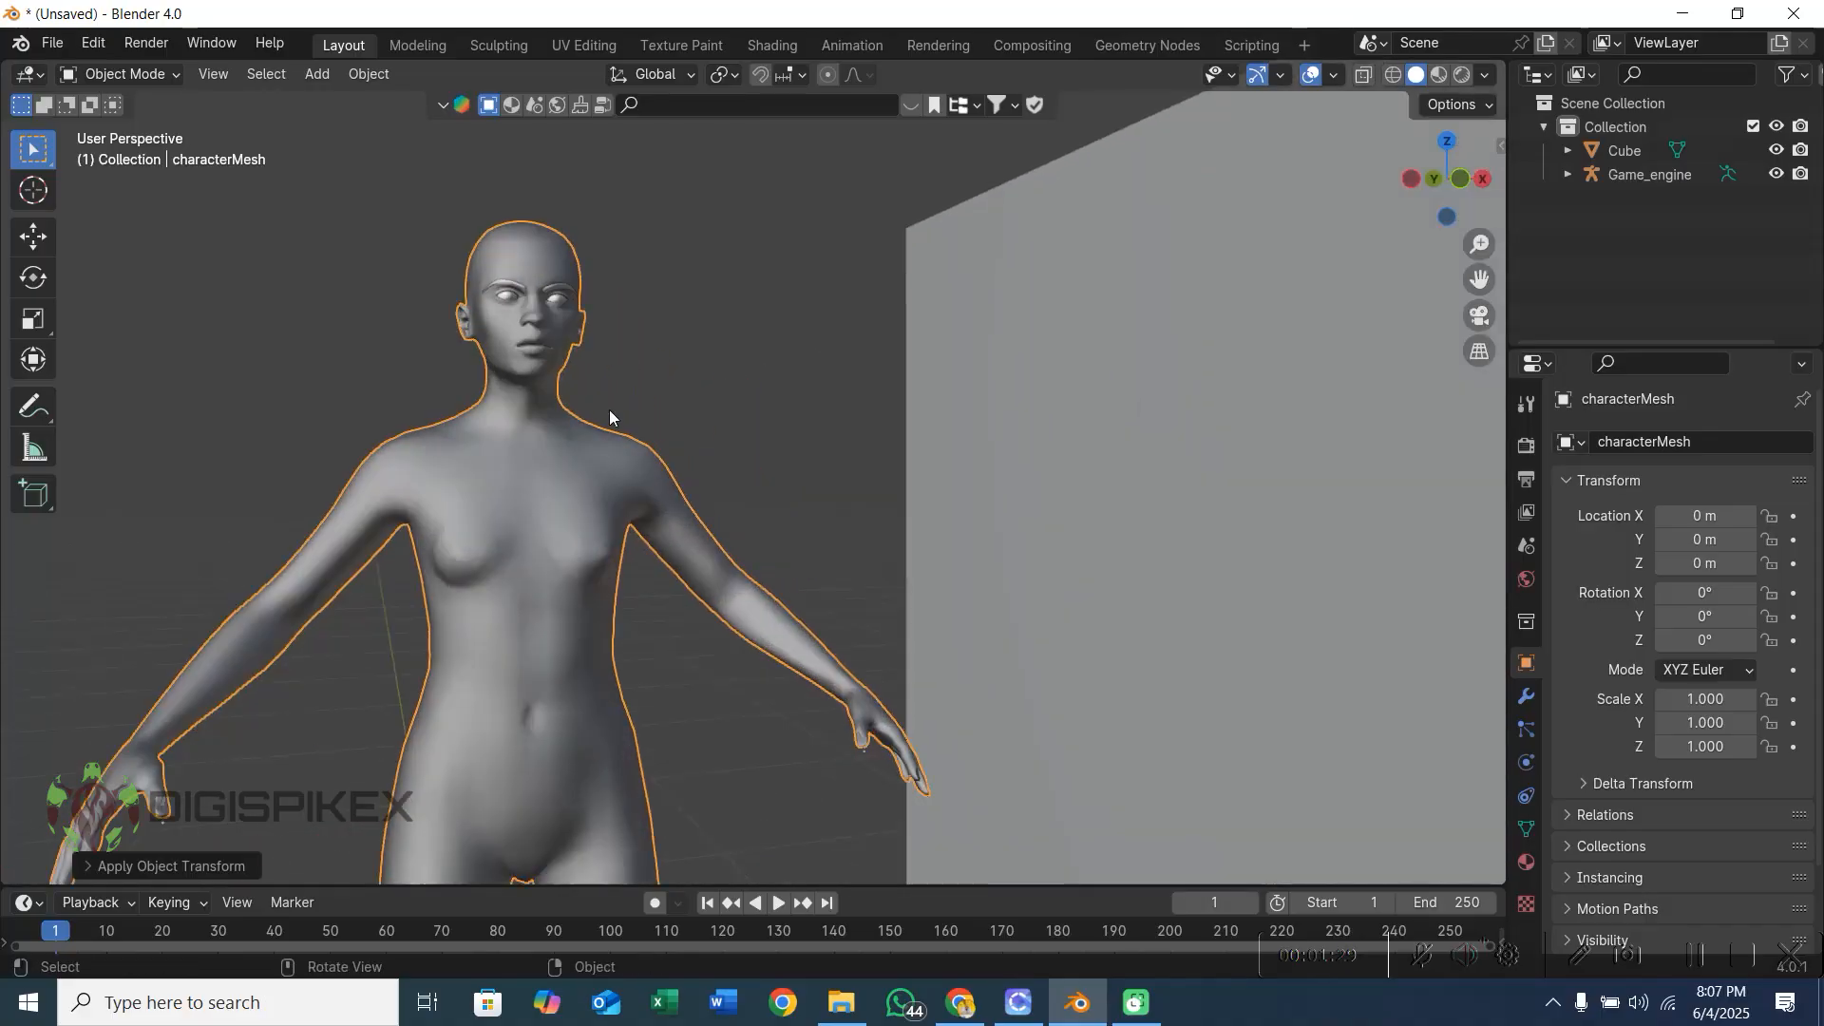
{"action": "left_click", "coordinate": [597, 324]}
{"action": "key", "text": "ctrl+a"}
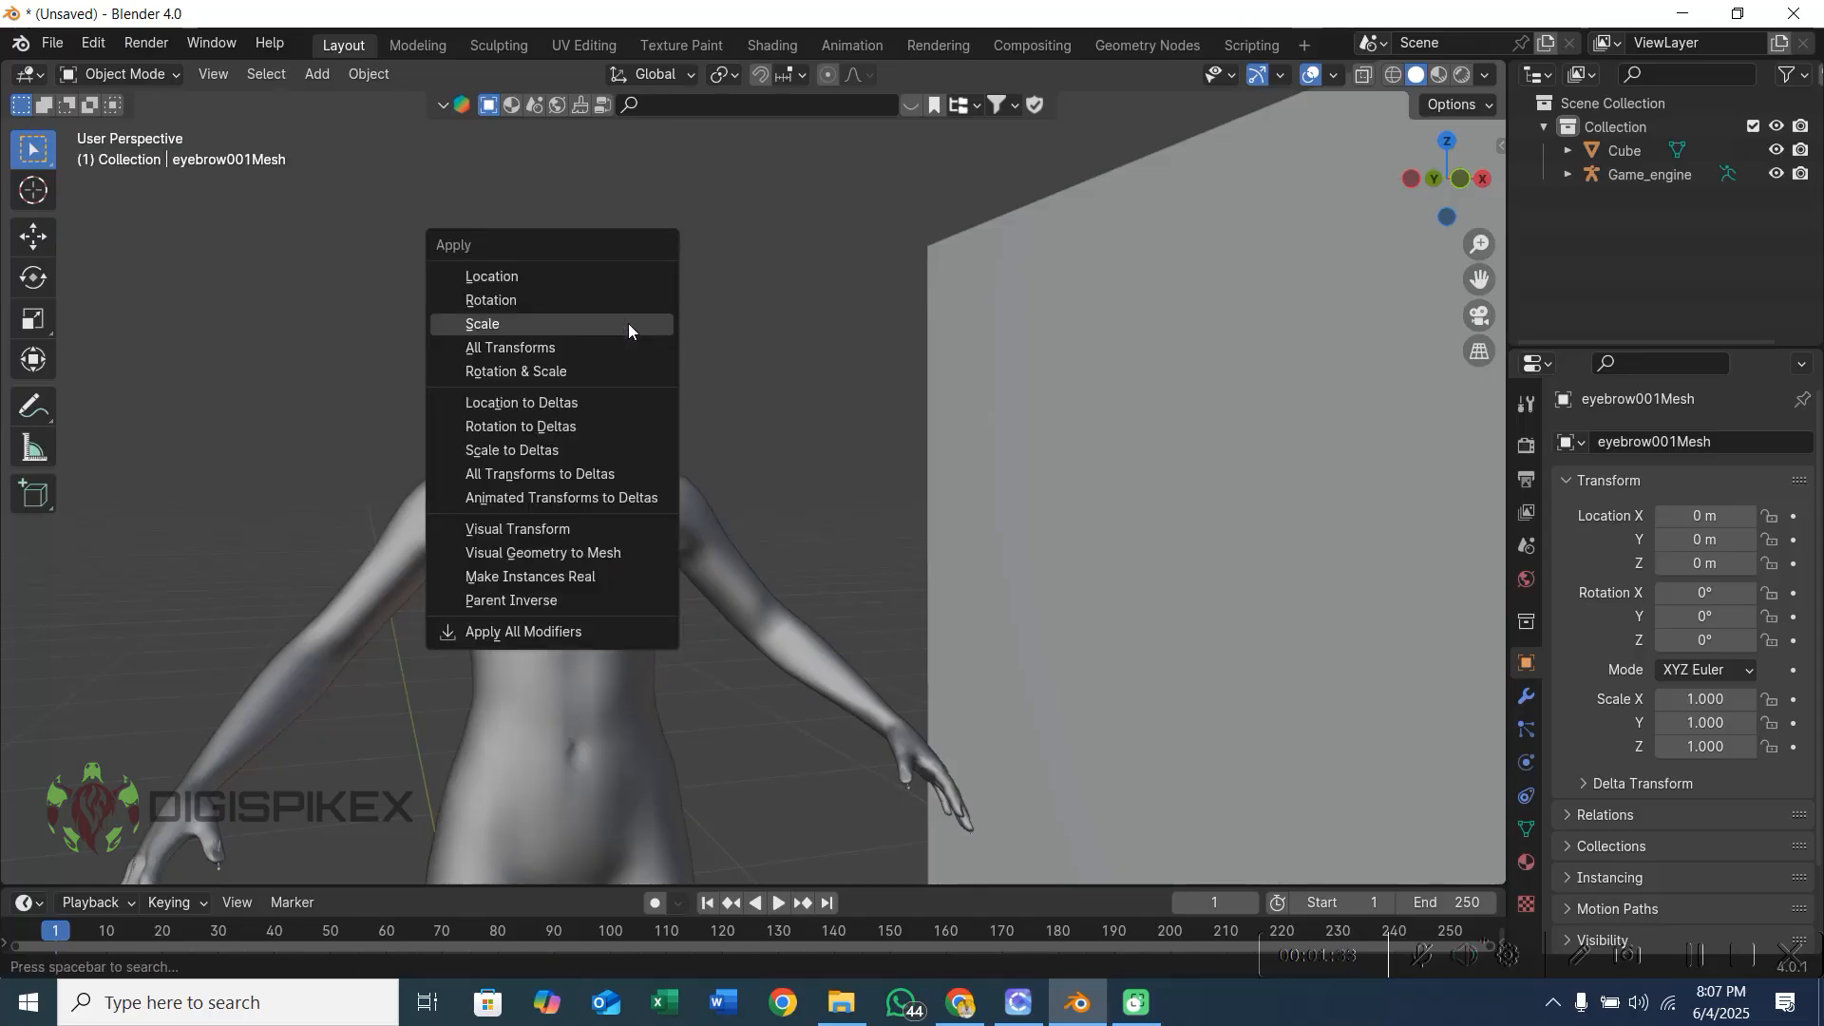
{"action": "left_click", "coordinate": [629, 323]}
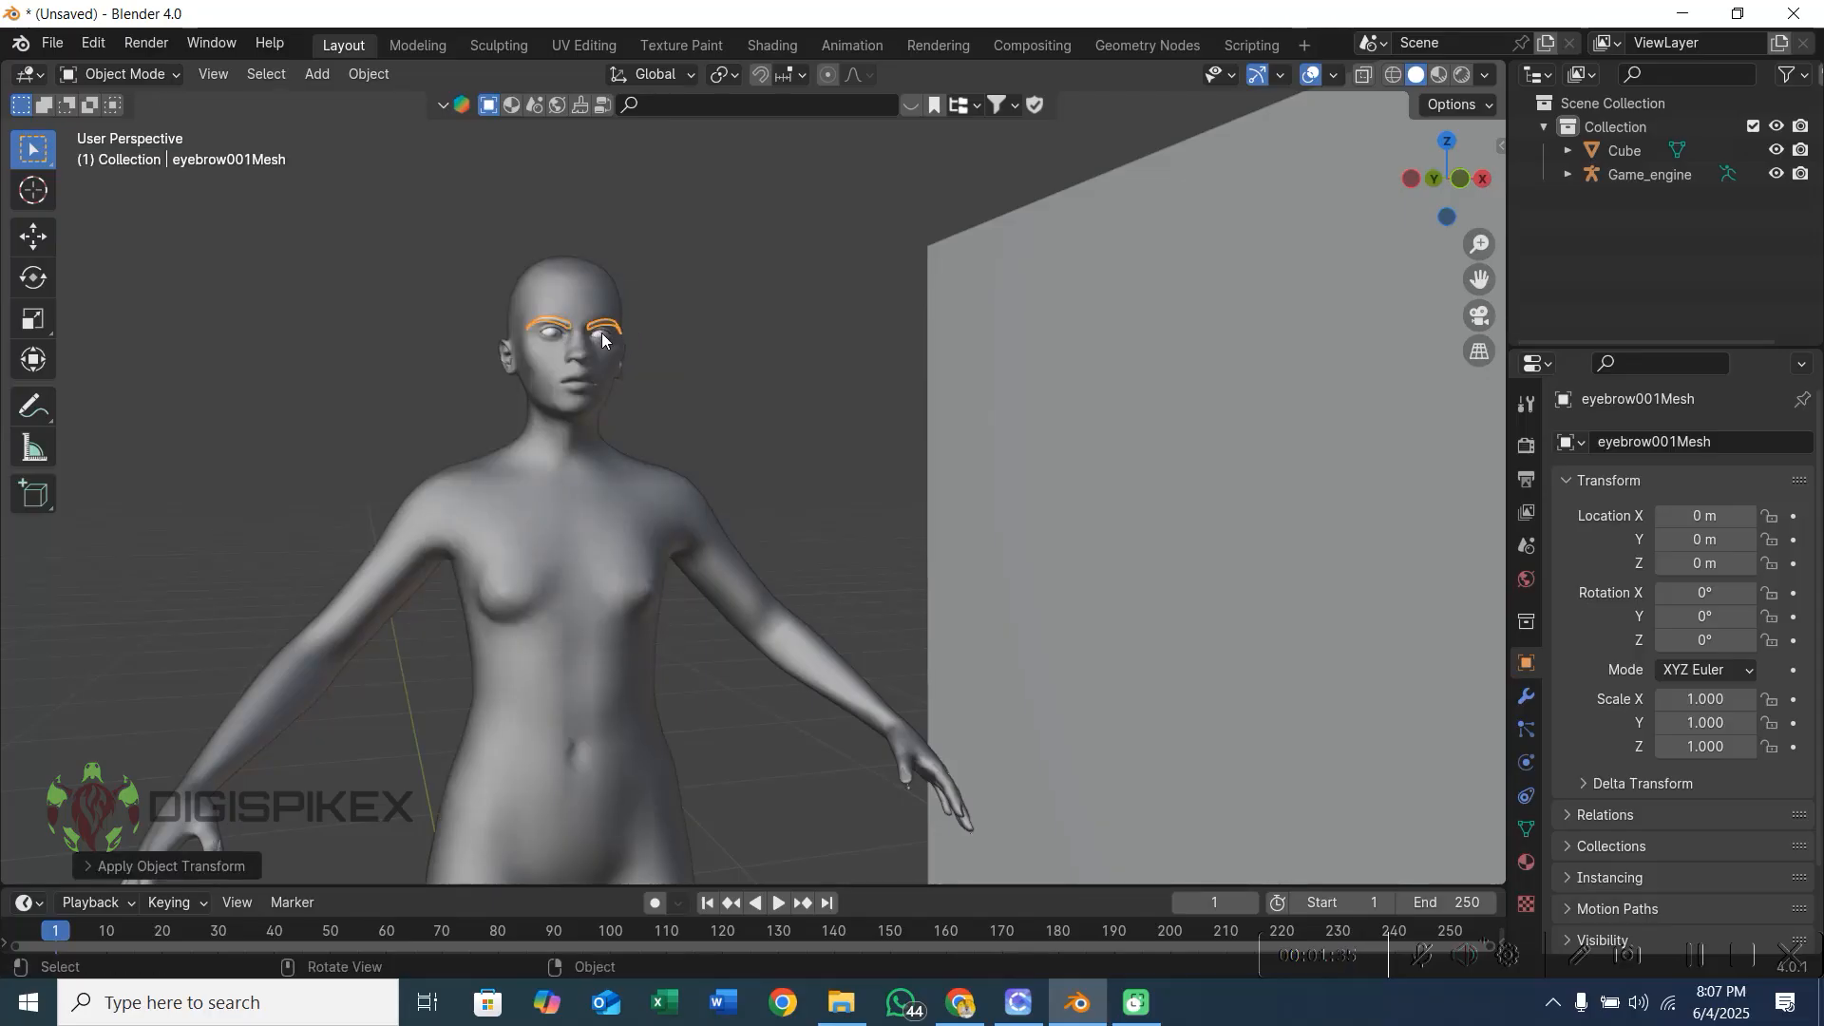
- Apply the scale of the character's high-poly eye mesh
{"action": "left_click", "coordinate": [603, 341]}
{"action": "left_click", "coordinate": [604, 339]}
{"action": "key", "text": "ctrl+a"}
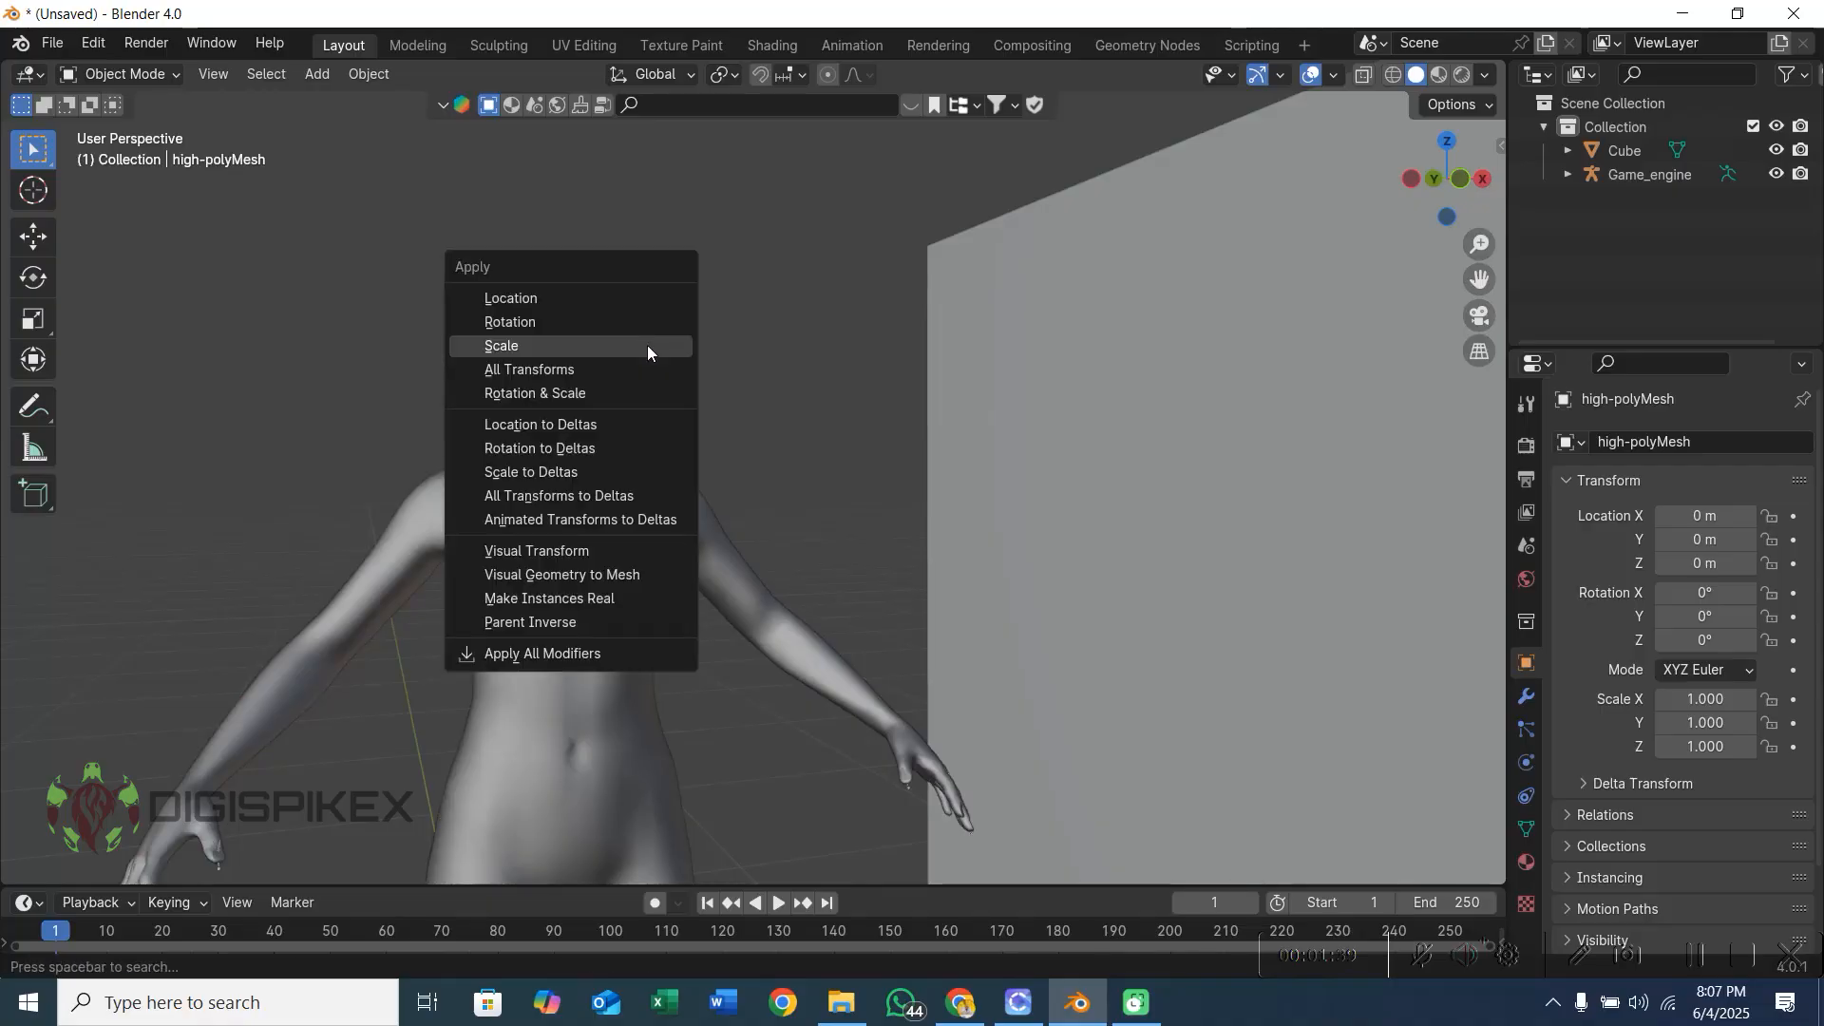
{"action": "left_click", "coordinate": [647, 345]}
- Try to apply the scale of the Game_engine armature, and undo it
{"action": "scroll", "coordinate": [648, 401], "scroll_direction": "down", "scroll_amount": 5}
{"action": "scroll", "coordinate": [647, 404], "scroll_direction": "down", "scroll_amount": 2}
{"action": "scroll", "coordinate": [703, 722], "scroll_direction": "down", "scroll_amount": 3}
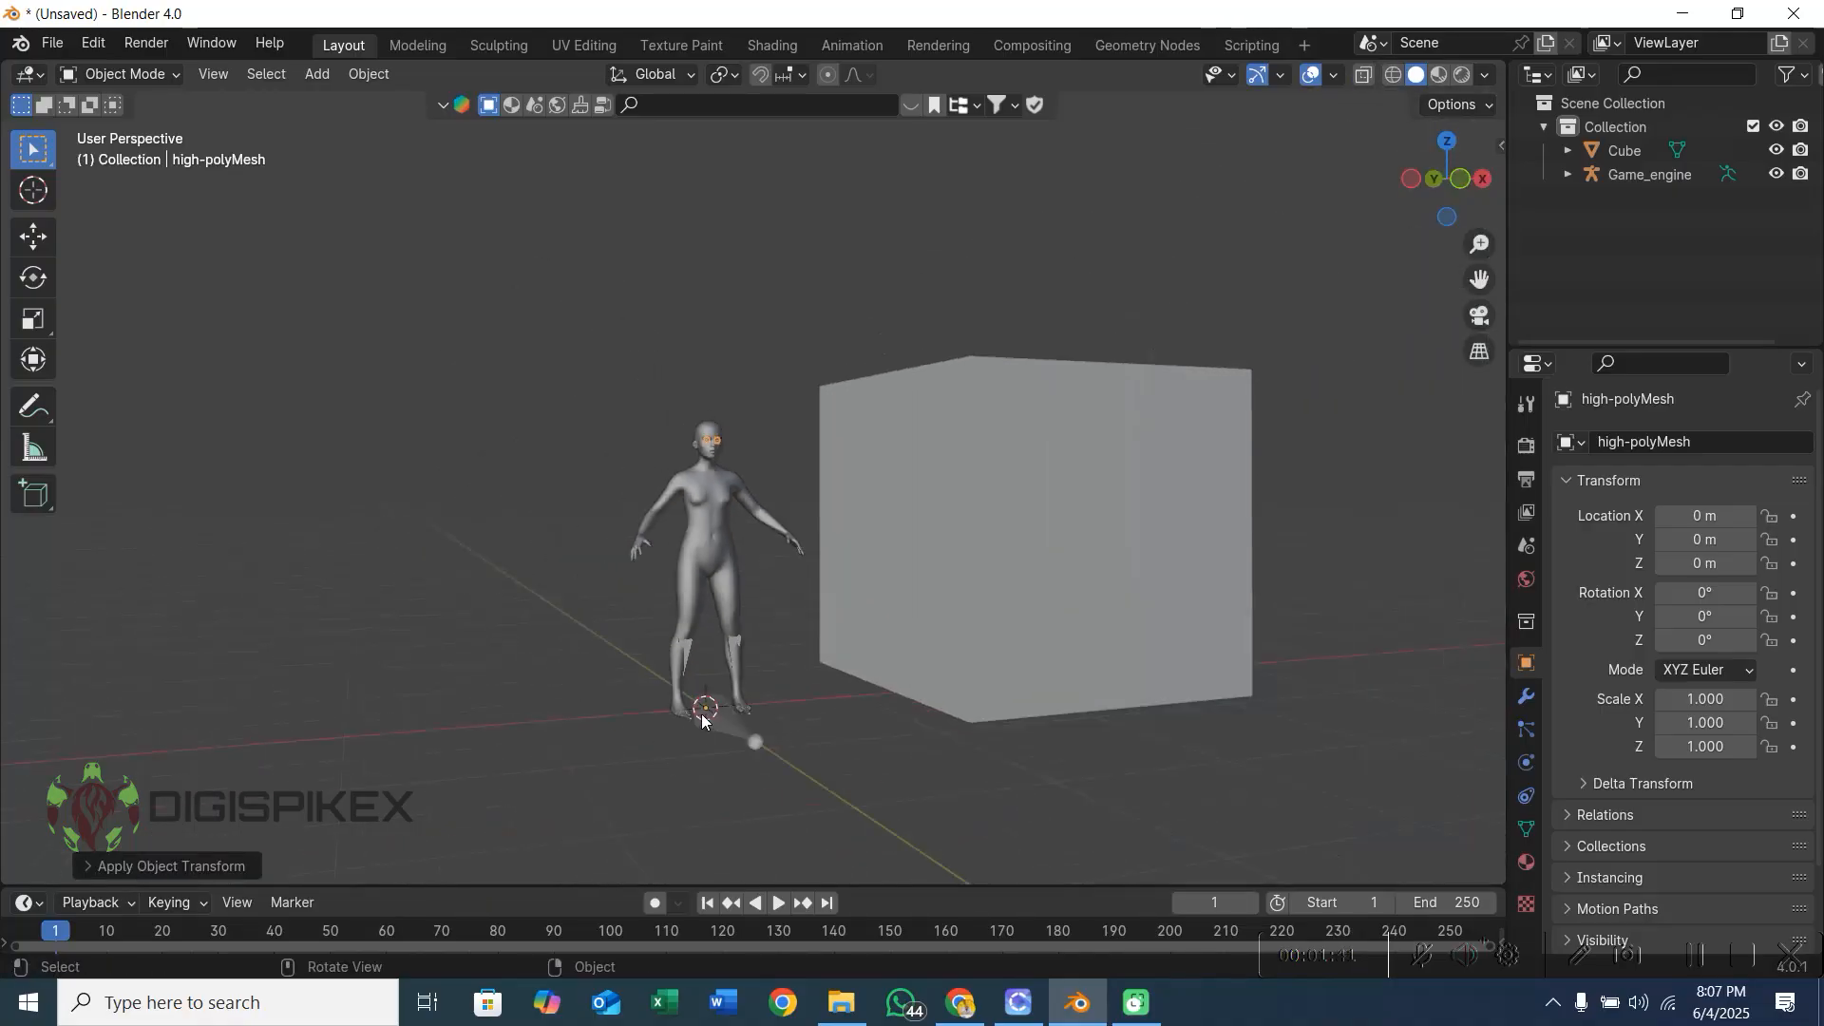
{"action": "left_click", "coordinate": [739, 643]}
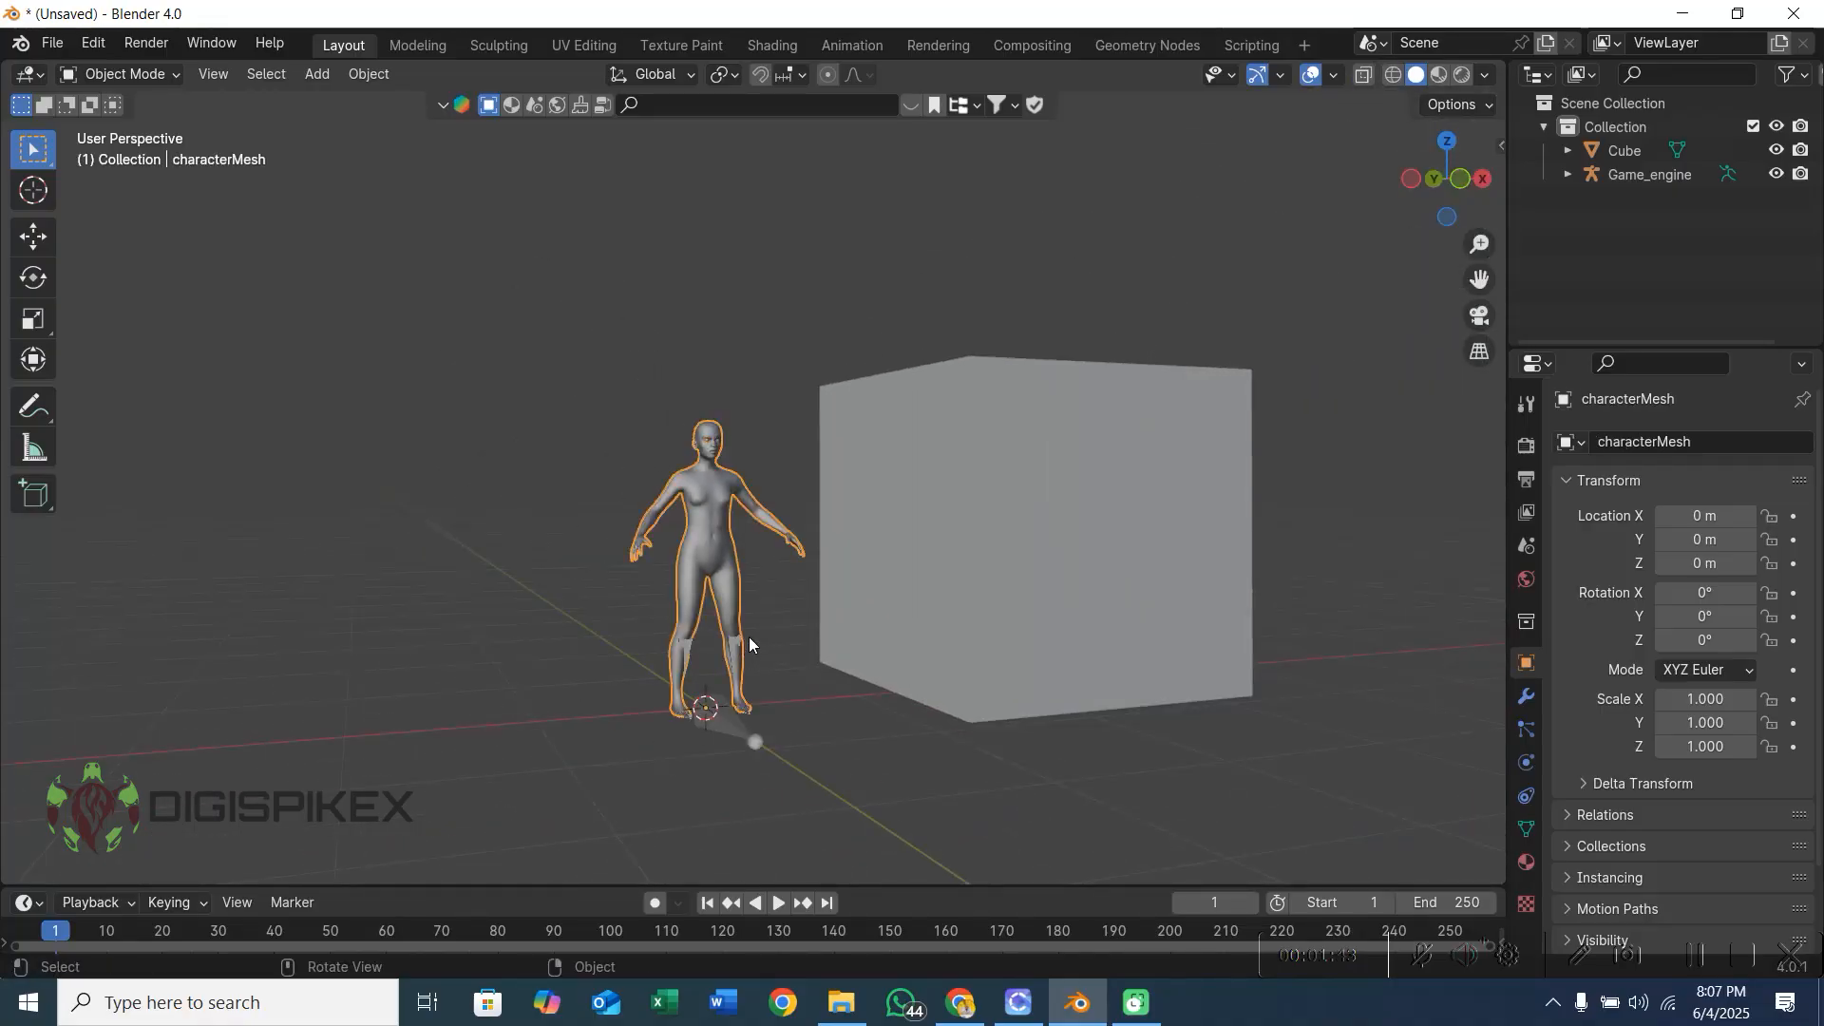
{"action": "scroll", "coordinate": [748, 636], "scroll_direction": "up", "scroll_amount": 4}
{"action": "scroll", "coordinate": [716, 549], "scroll_direction": "up", "scroll_amount": 4}
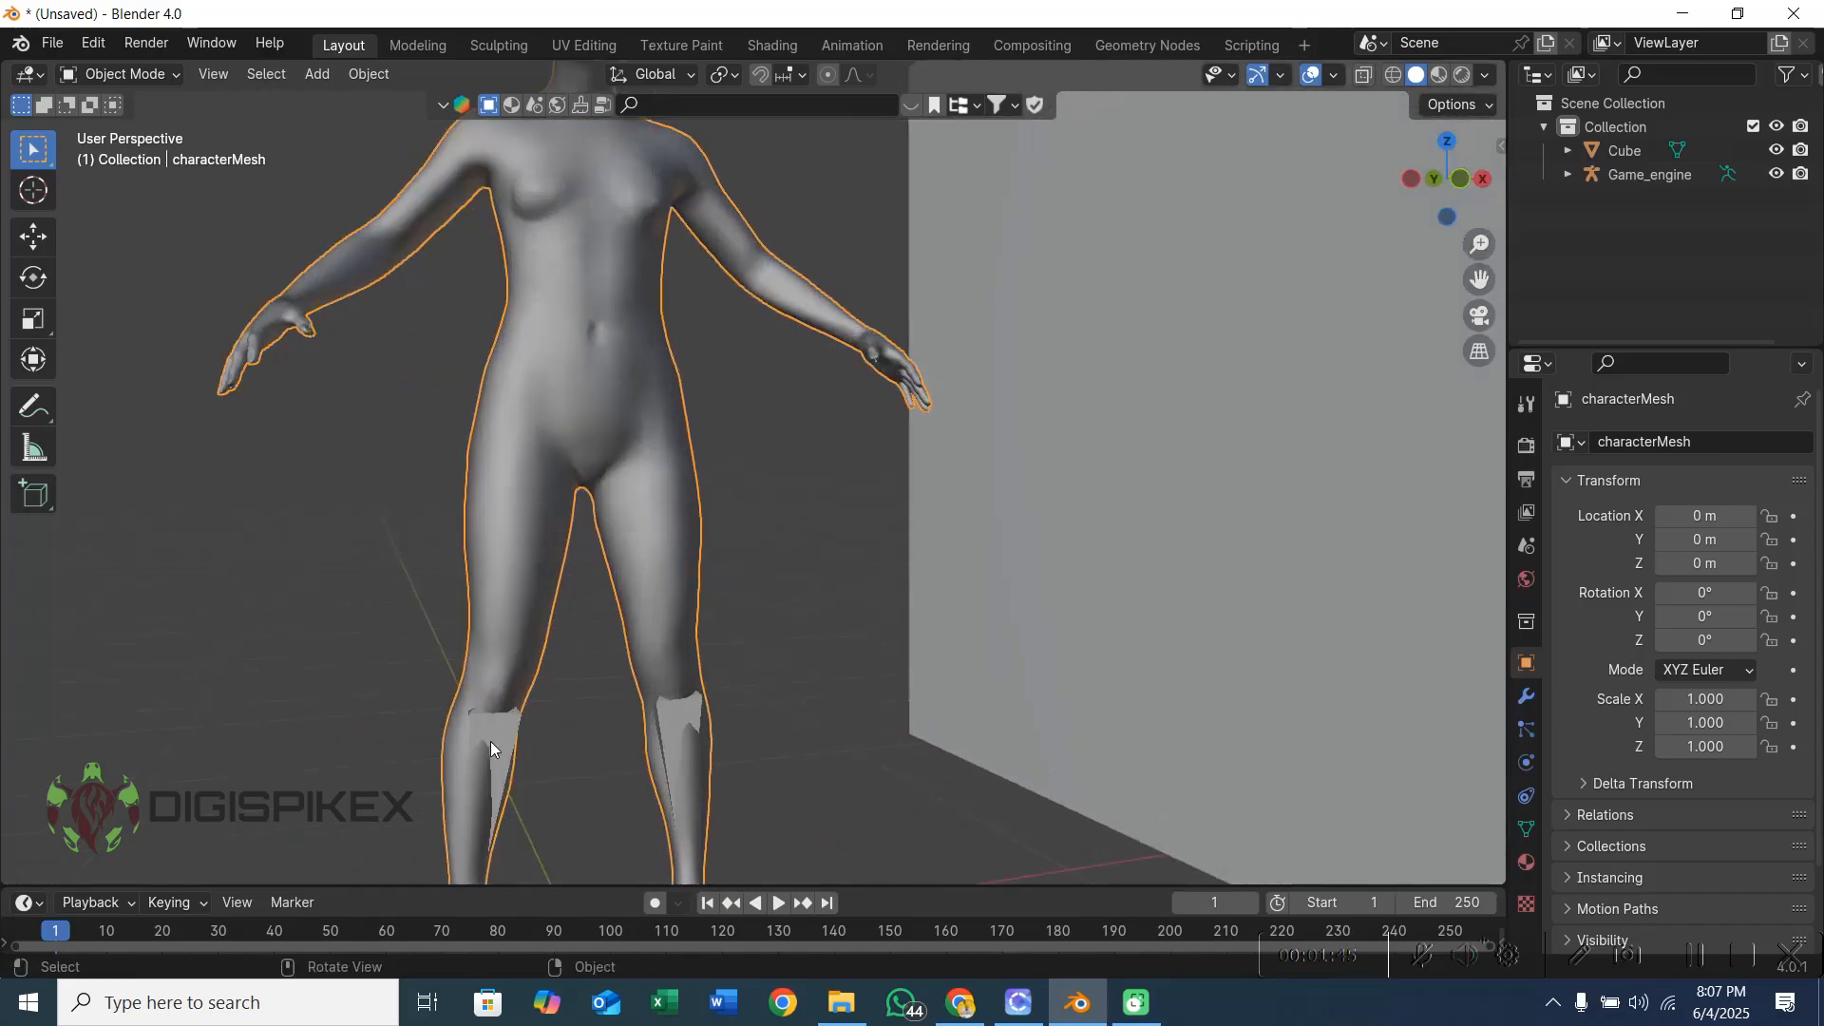
{"action": "left_click", "coordinate": [515, 732]}
{"action": "key", "text": "ctrl+a"}
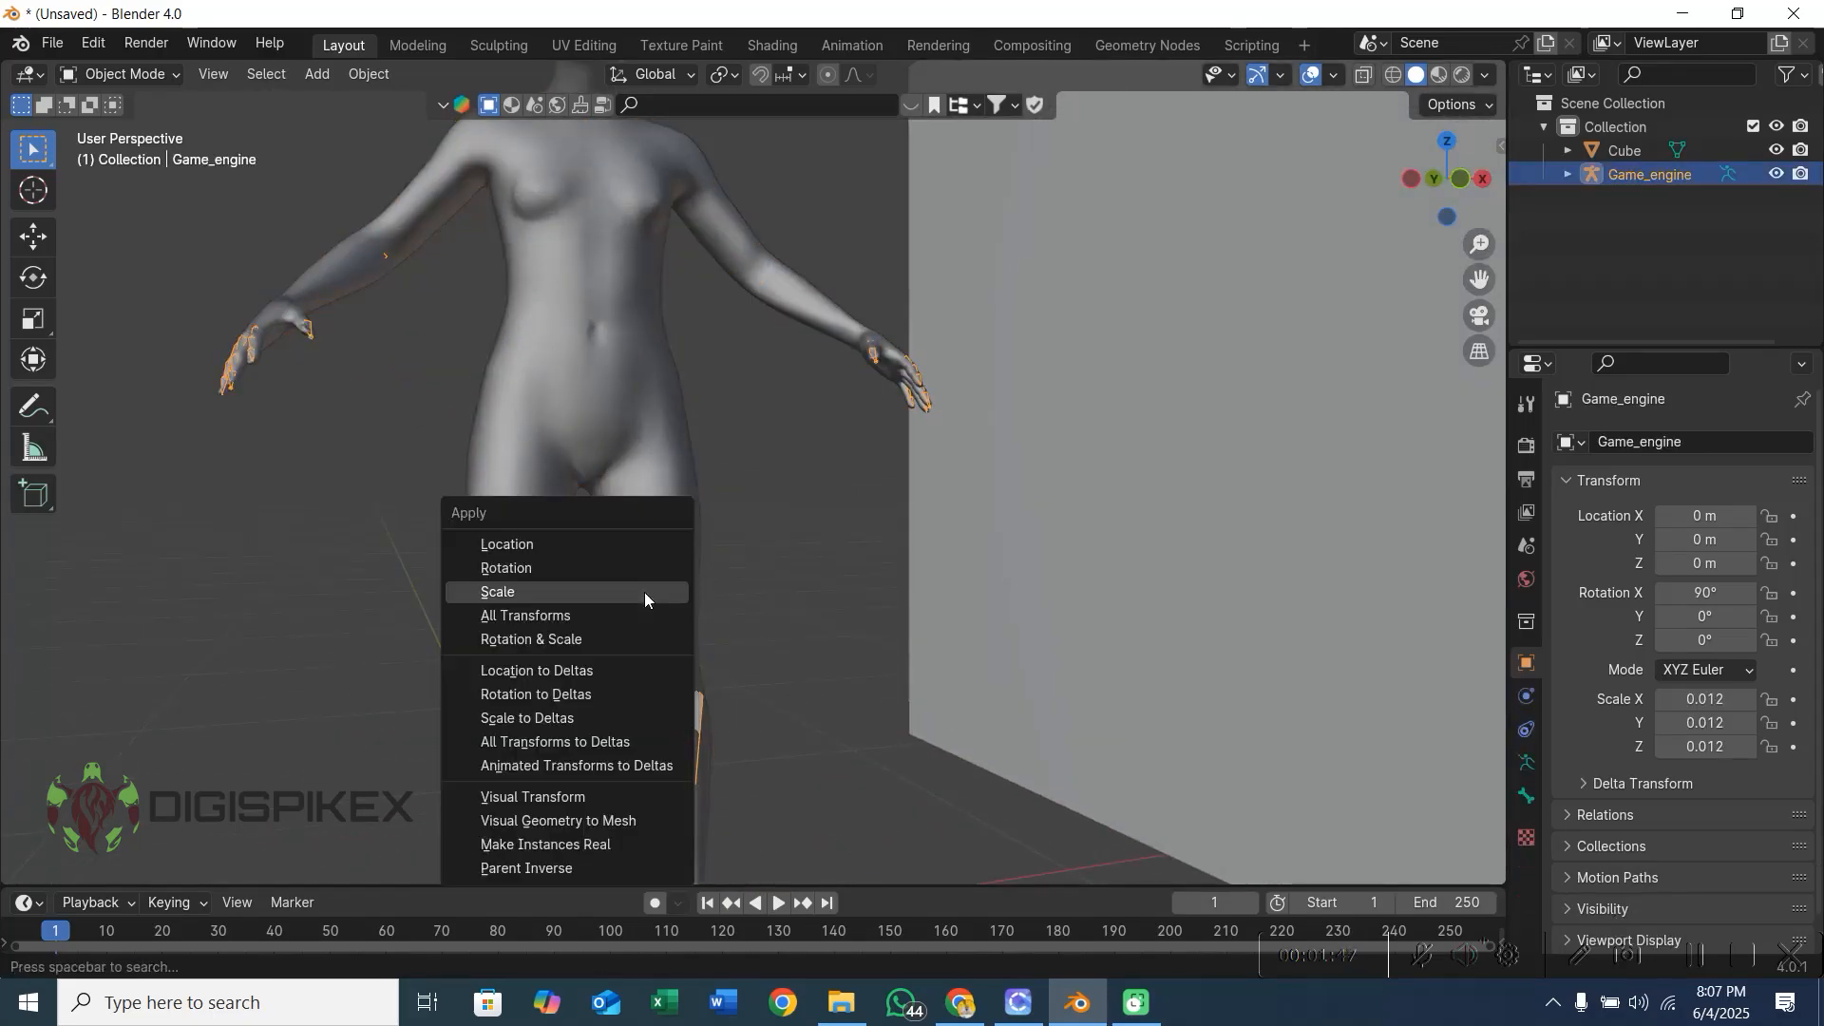
{"action": "left_click", "coordinate": [645, 593]}
{"action": "scroll", "coordinate": [644, 598], "scroll_direction": "down", "scroll_amount": 10}
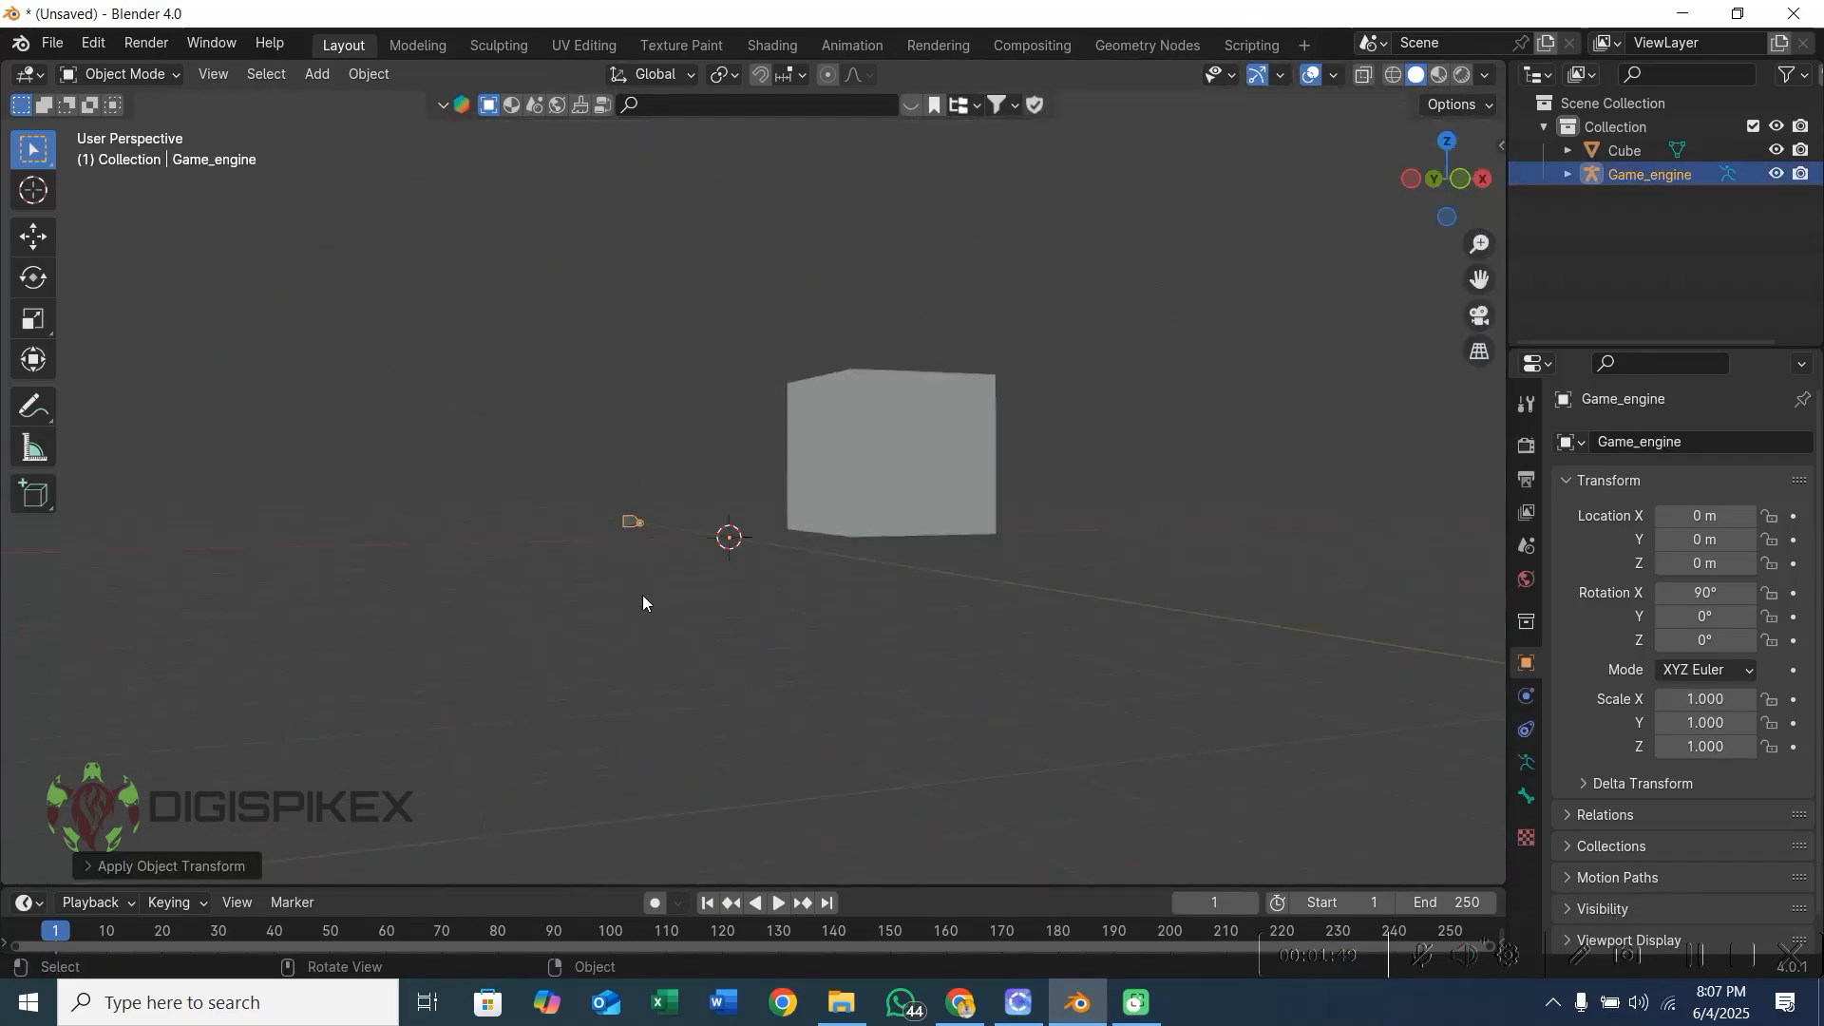
{"action": "key", "text": "ctrl+z"}
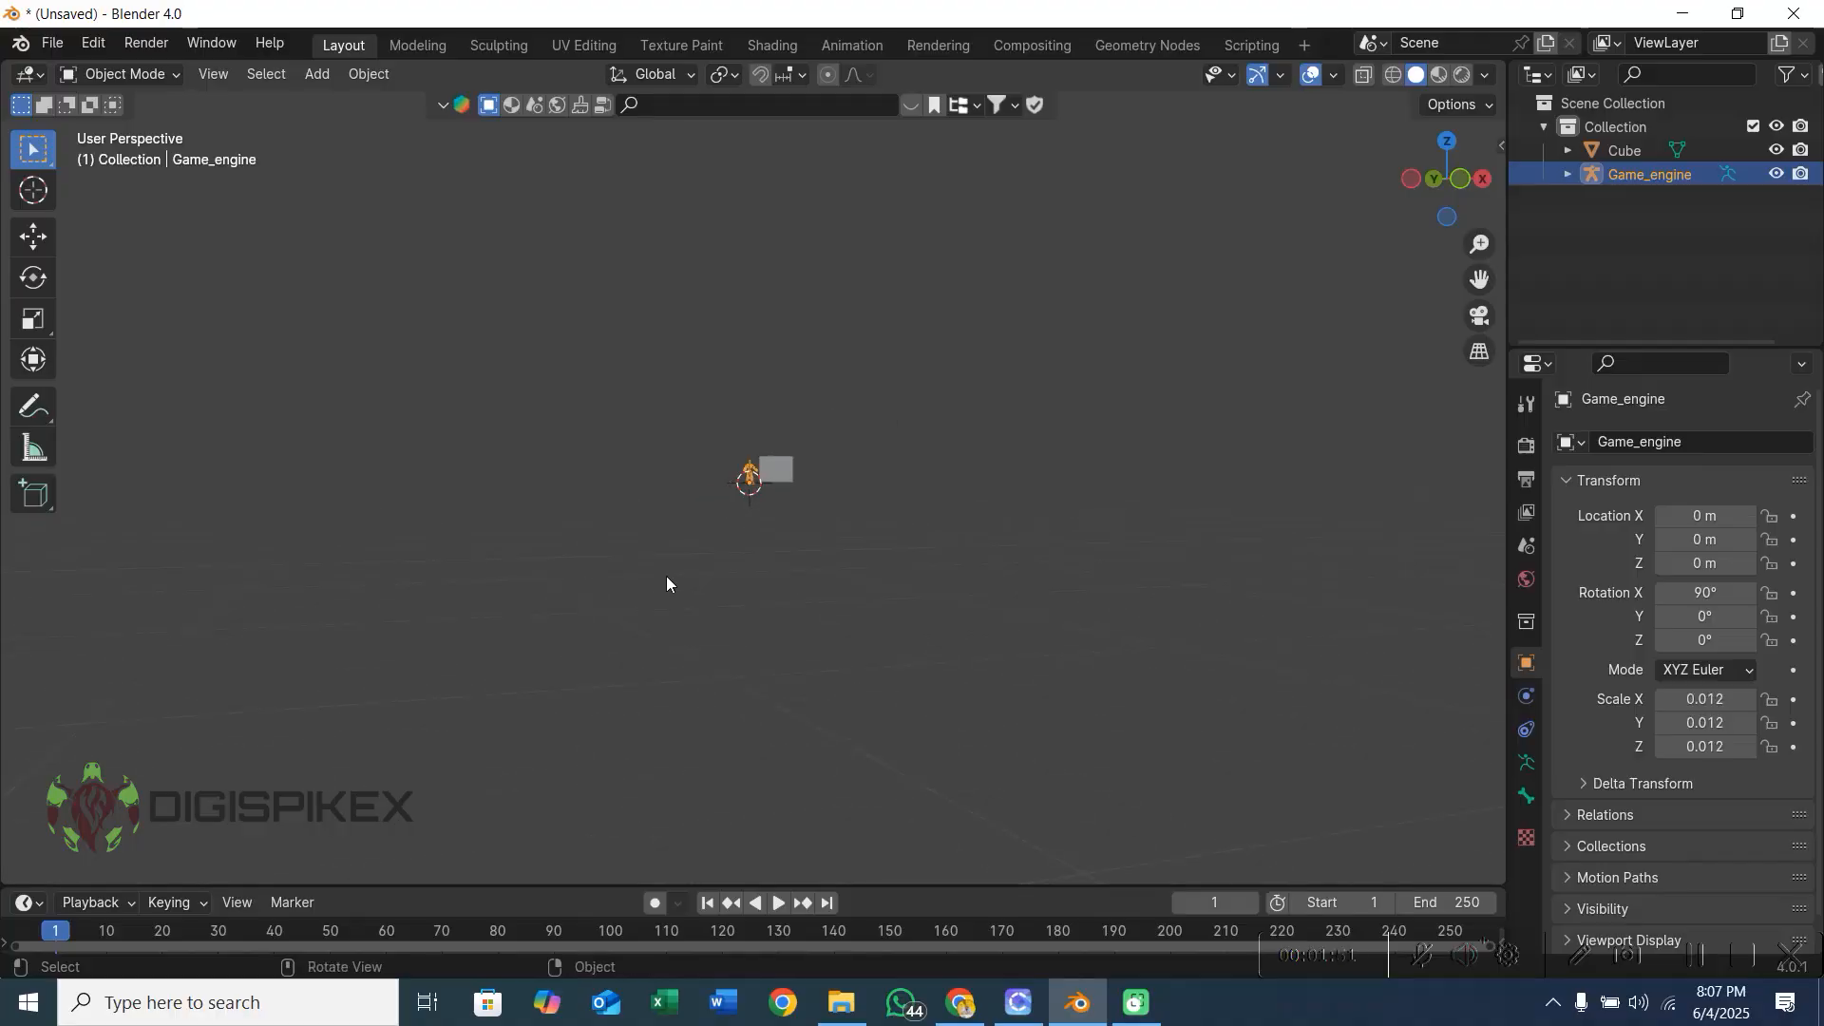
{"action": "scroll", "coordinate": [693, 575], "scroll_direction": "up", "scroll_amount": 8}
{"action": "scroll", "coordinate": [697, 581], "scroll_direction": "up", "scroll_amount": 3}
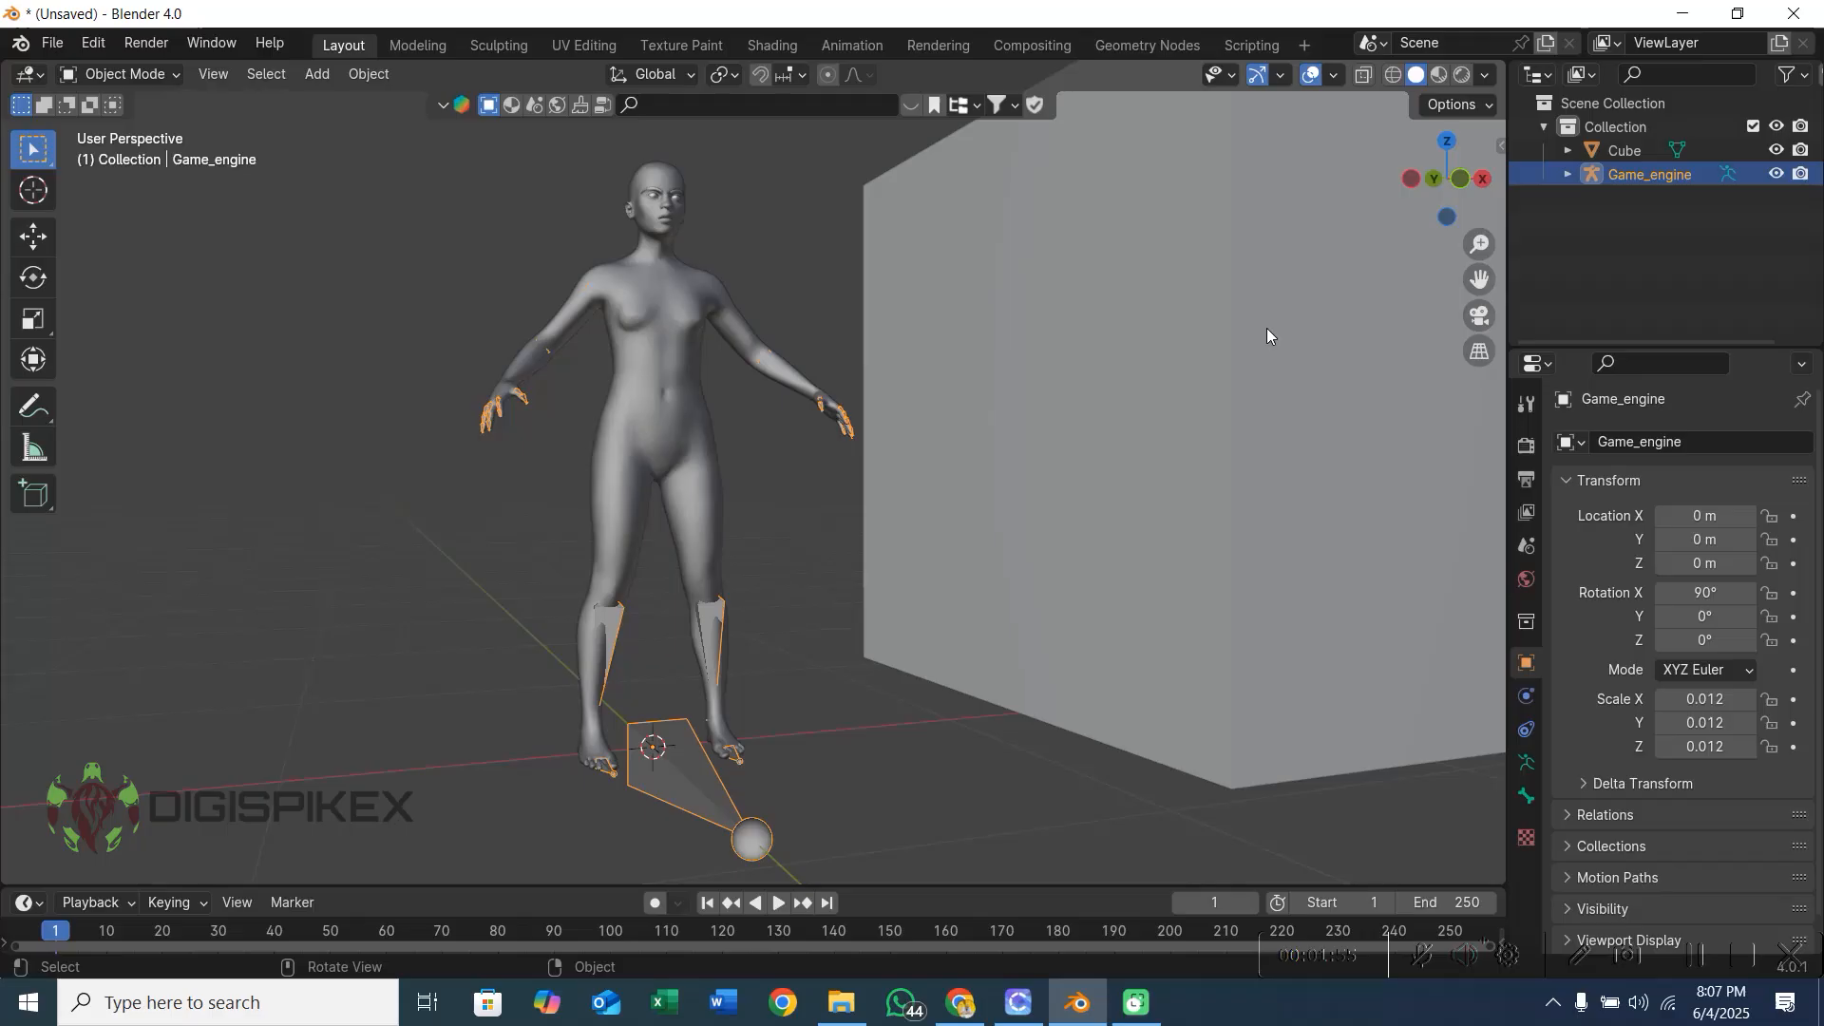
- Delete the reference cube beside the character
{"action": "middle_click_drag", "start_coordinate": [751, 452], "coordinate": [709, 357]}
{"action": "left_click", "coordinate": [1028, 396]}
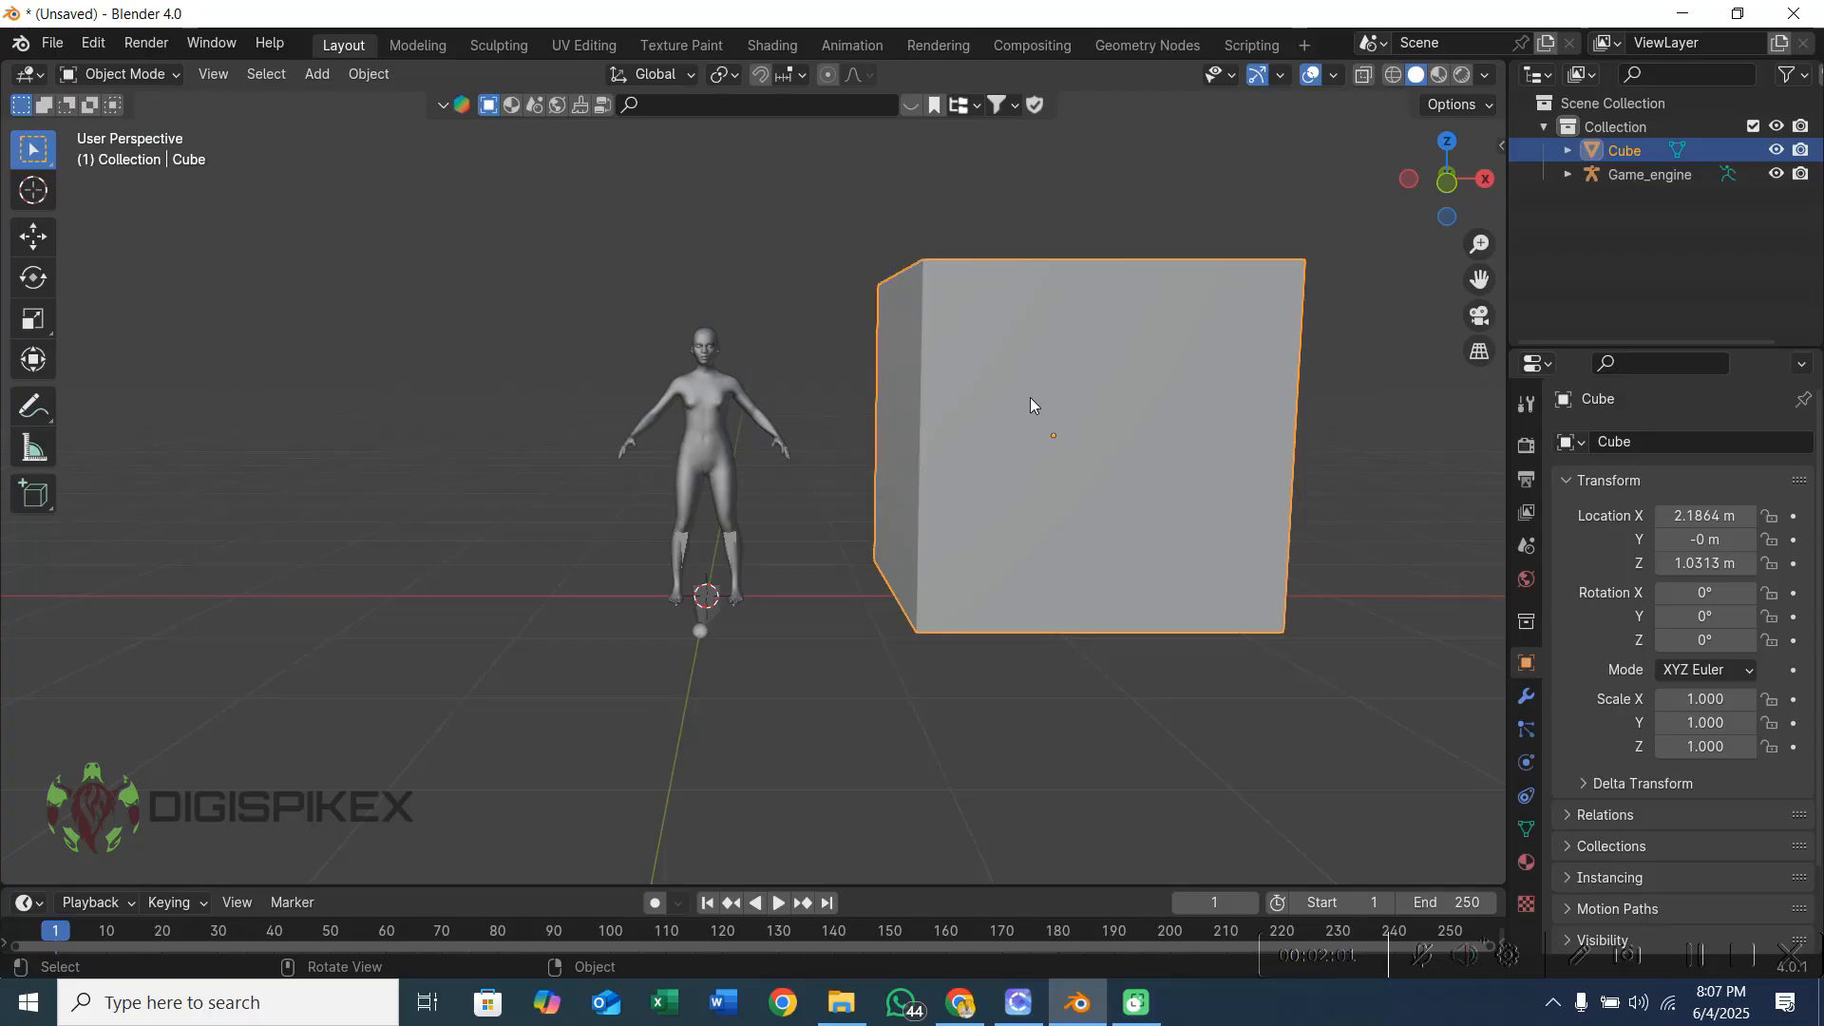
{"action": "key", "text": "Delete"}
{"action": "scroll", "coordinate": [591, 528], "scroll_direction": "up", "scroll_amount": 5}
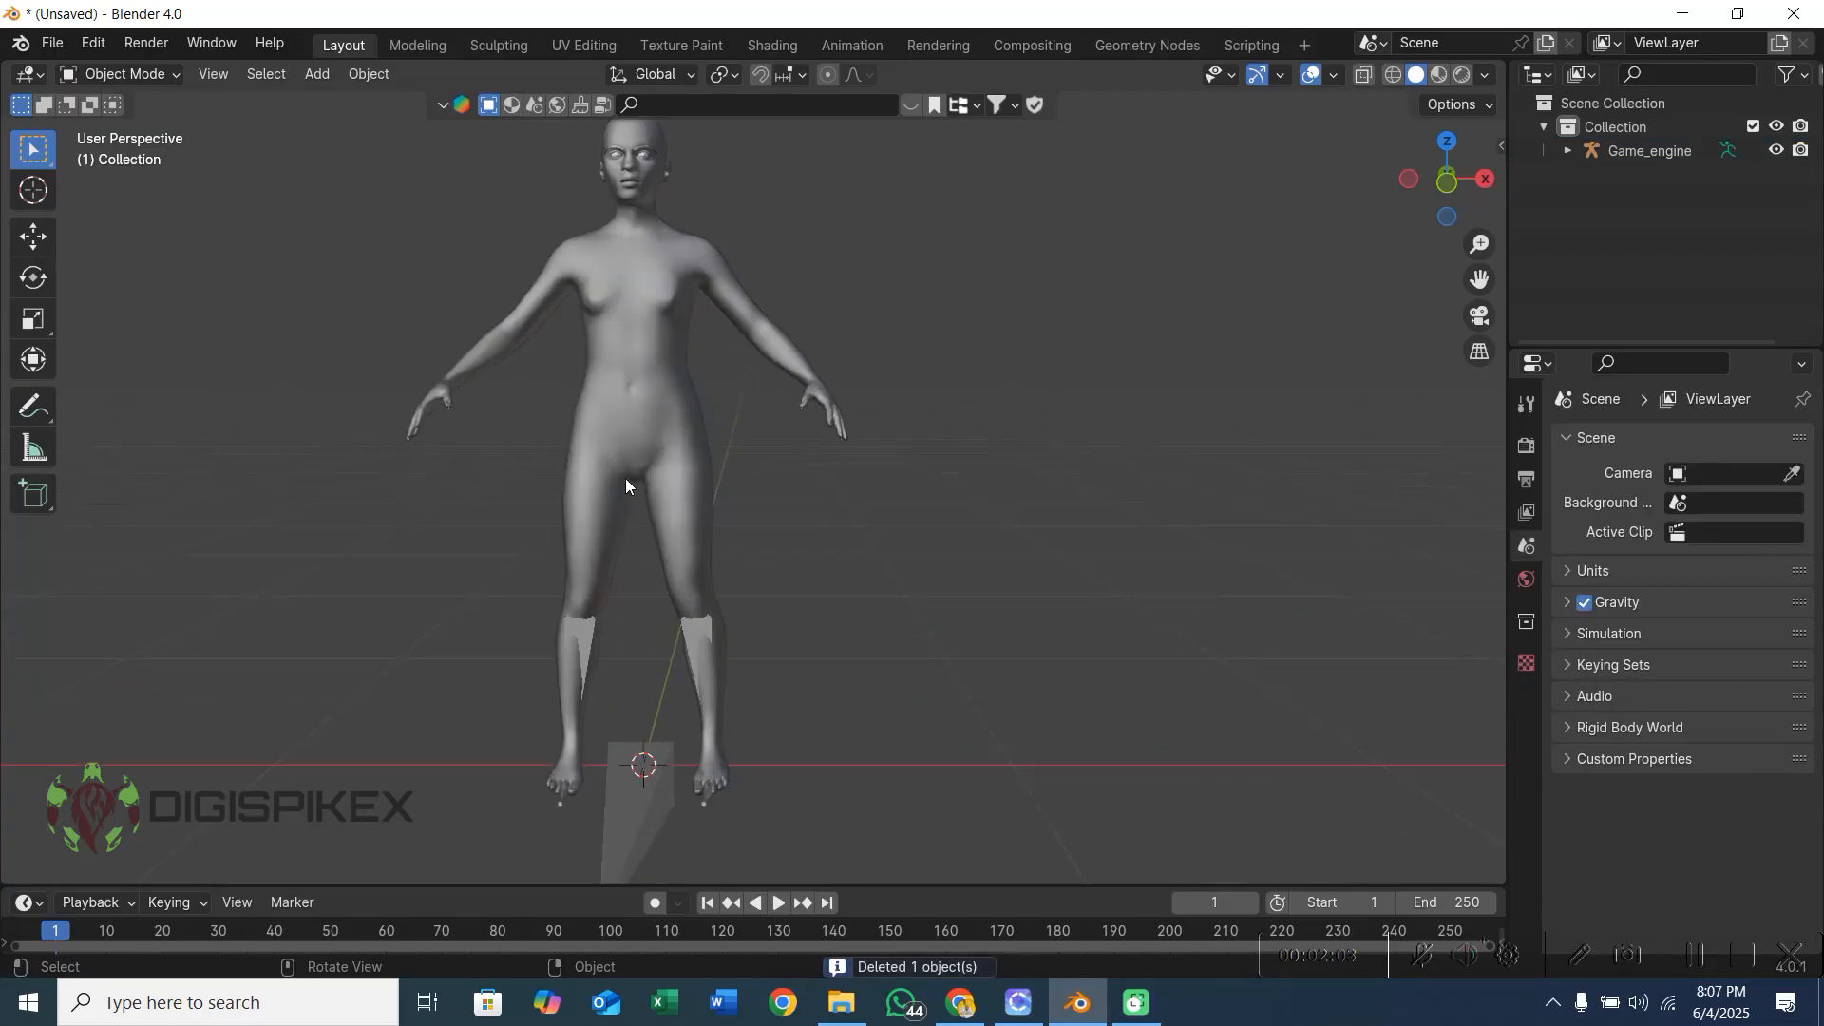
{"action": "middle_click_drag", "start_coordinate": [646, 442], "coordinate": [727, 579], "text": "shift"}
{"action": "scroll", "coordinate": [737, 590], "scroll_direction": "up", "scroll_amount": 3}
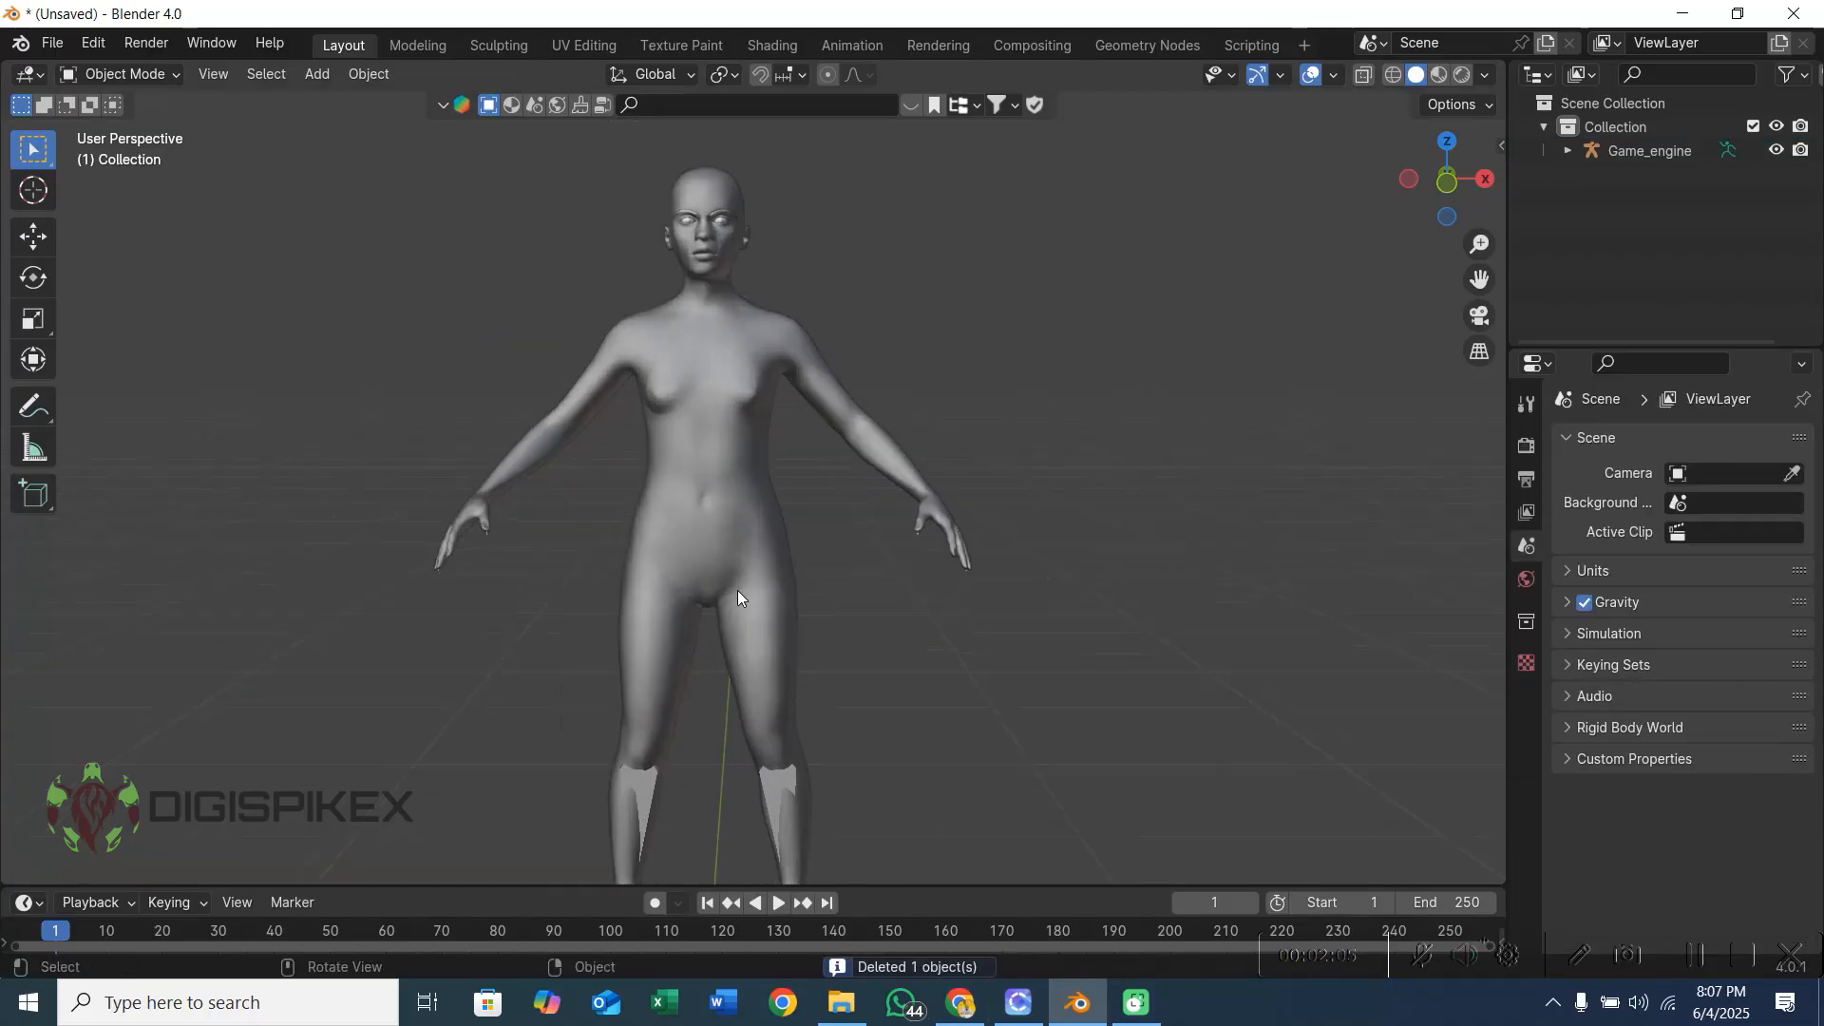
- Export the character as an FBX file named "character 2.fbx" into the gamr tutorials folder
{"action": "scroll", "coordinate": [734, 589], "scroll_direction": "down", "scroll_amount": 4}
{"action": "left_click", "coordinate": [726, 471]}
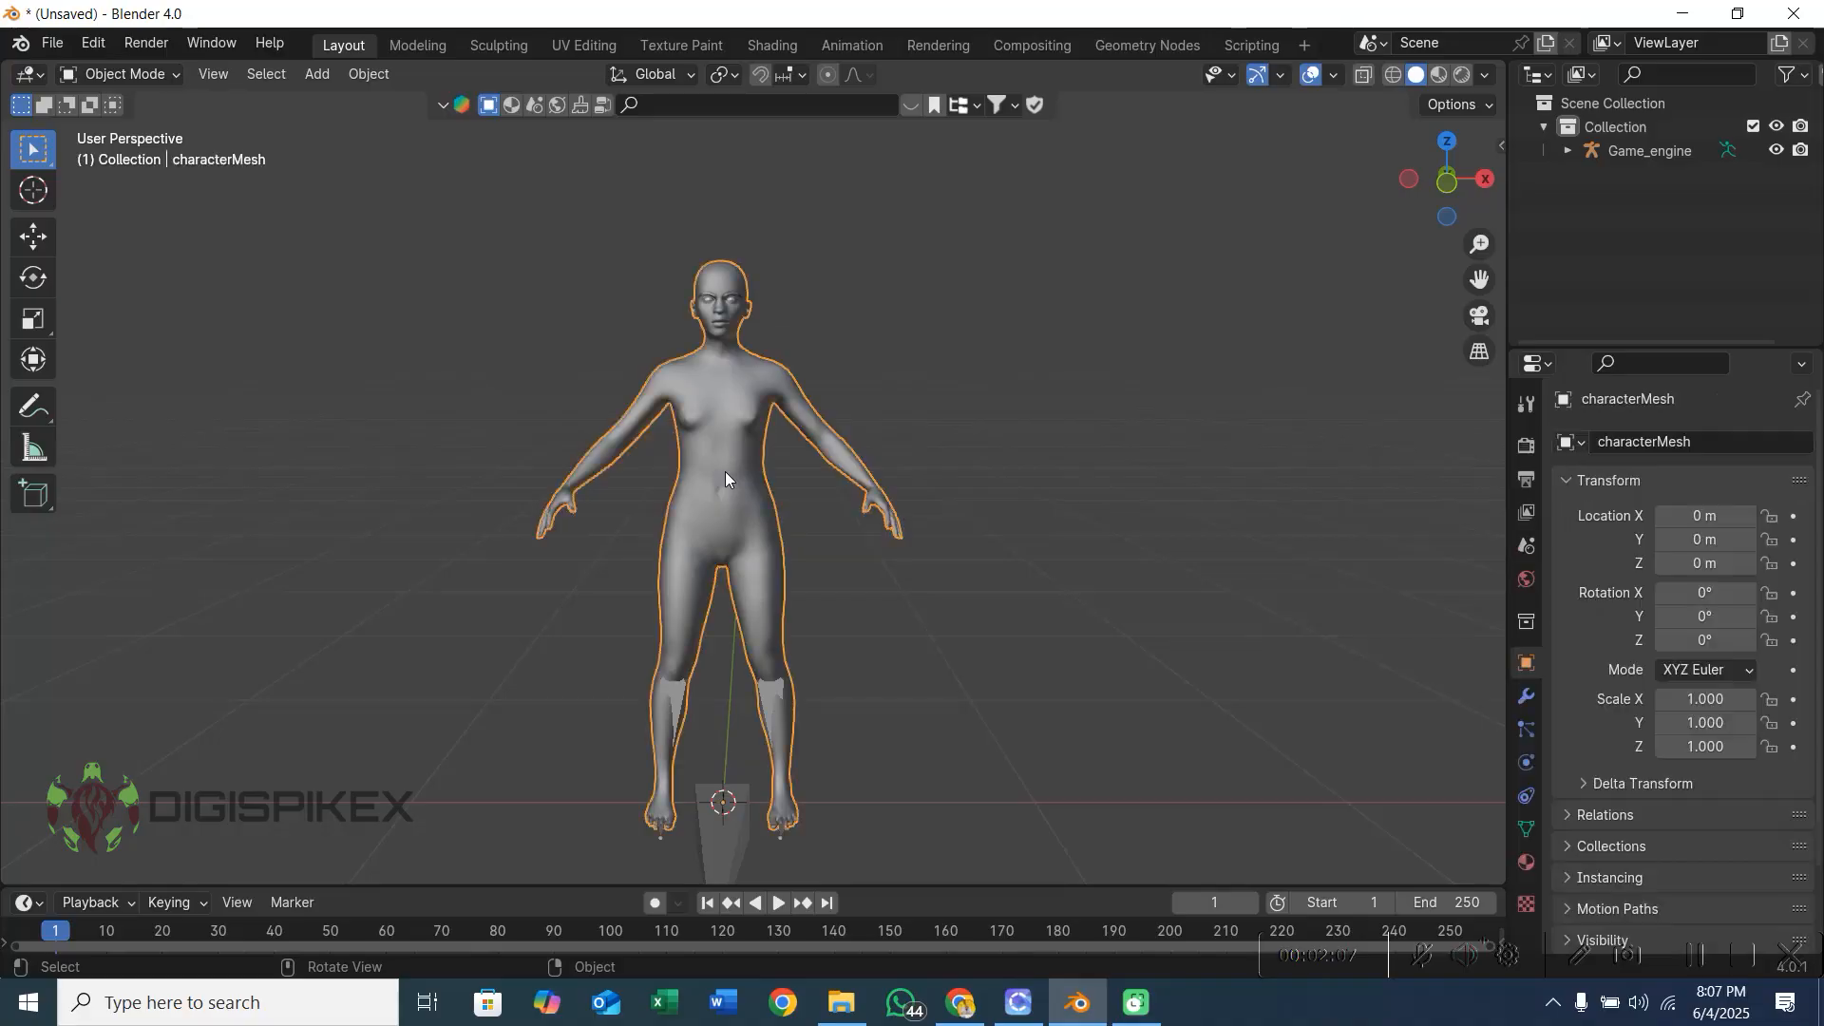
{"action": "left_click", "coordinate": [39, 41]}
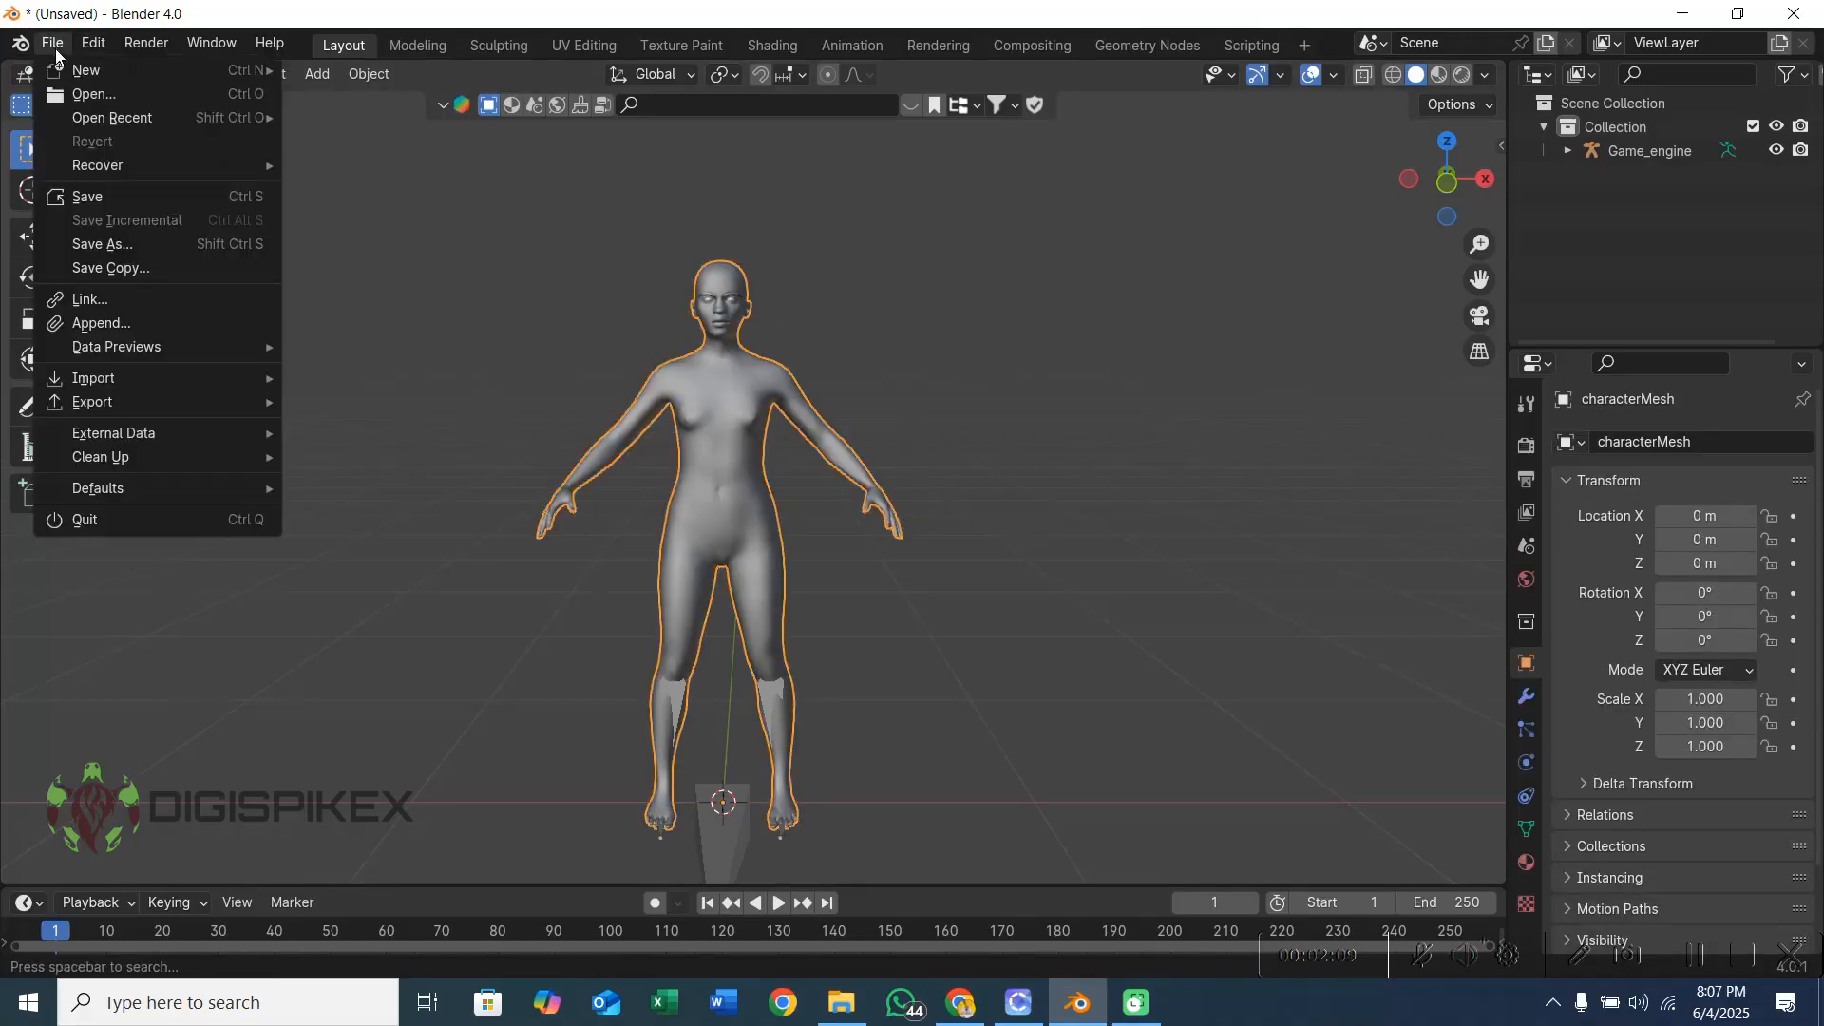
{"action": "mouse_move", "coordinate": [132, 404]}
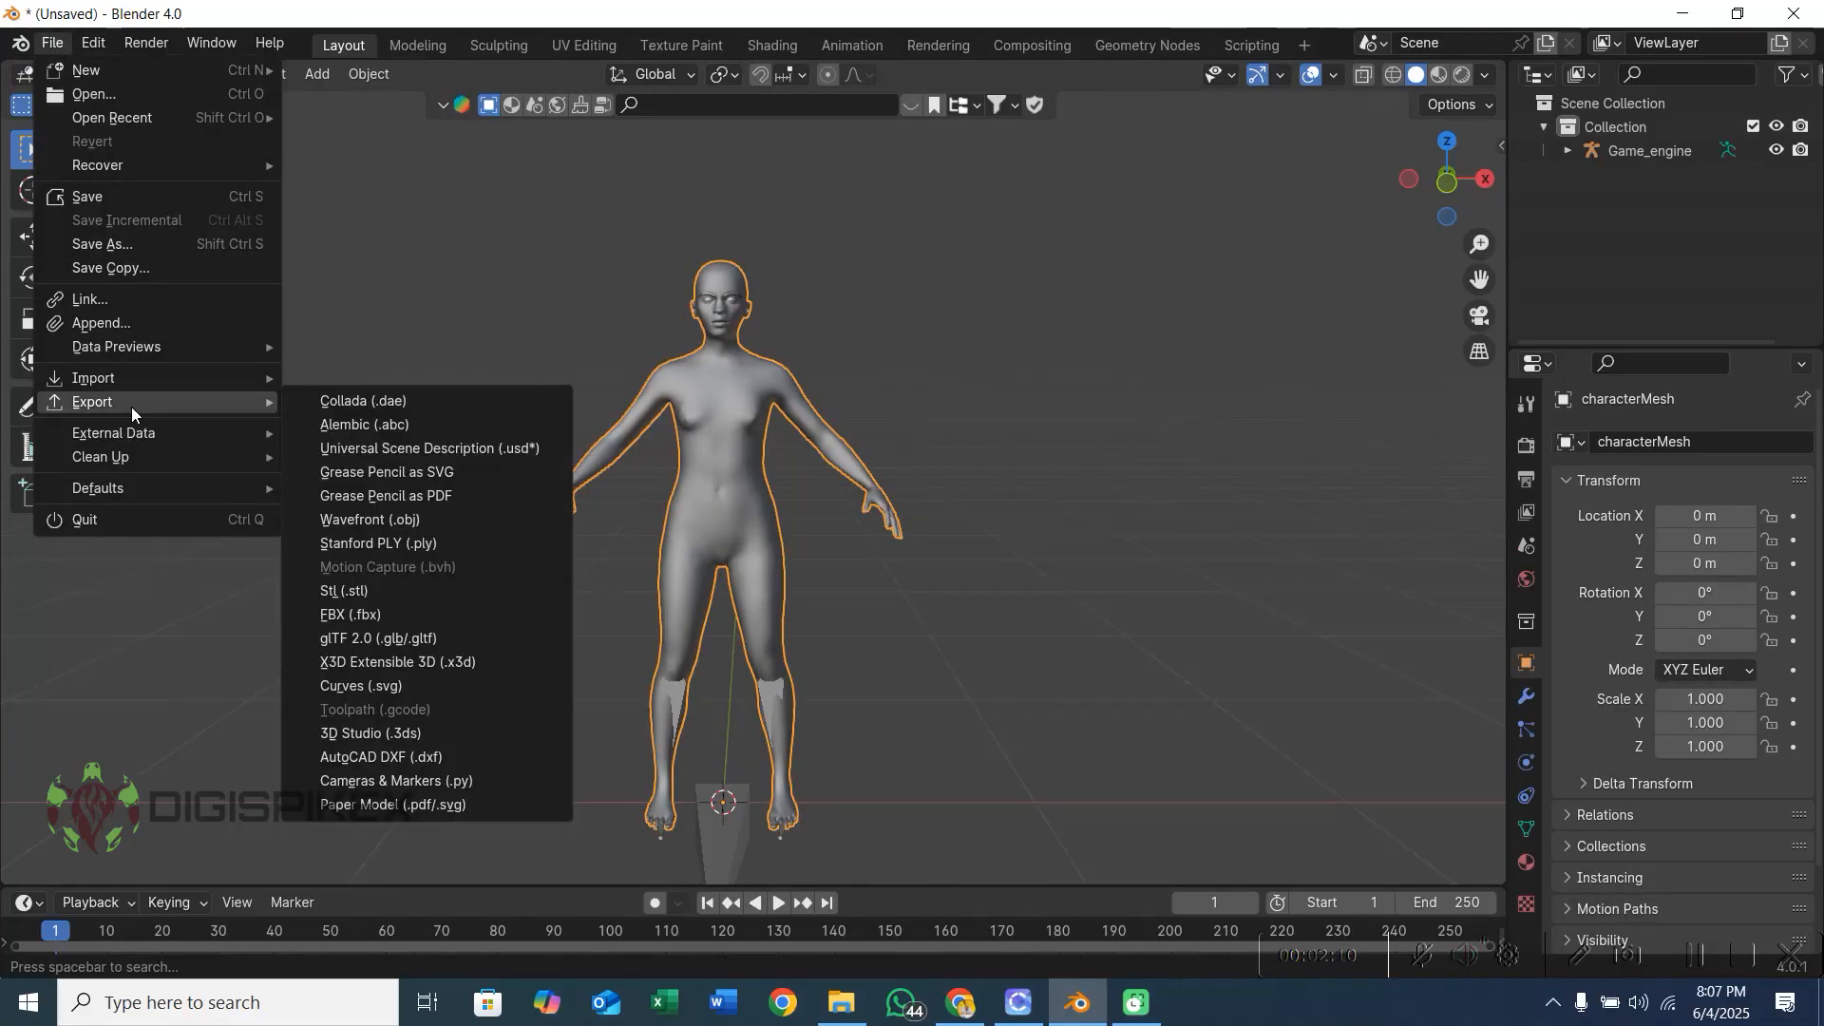
{"action": "left_click", "coordinate": [401, 614]}
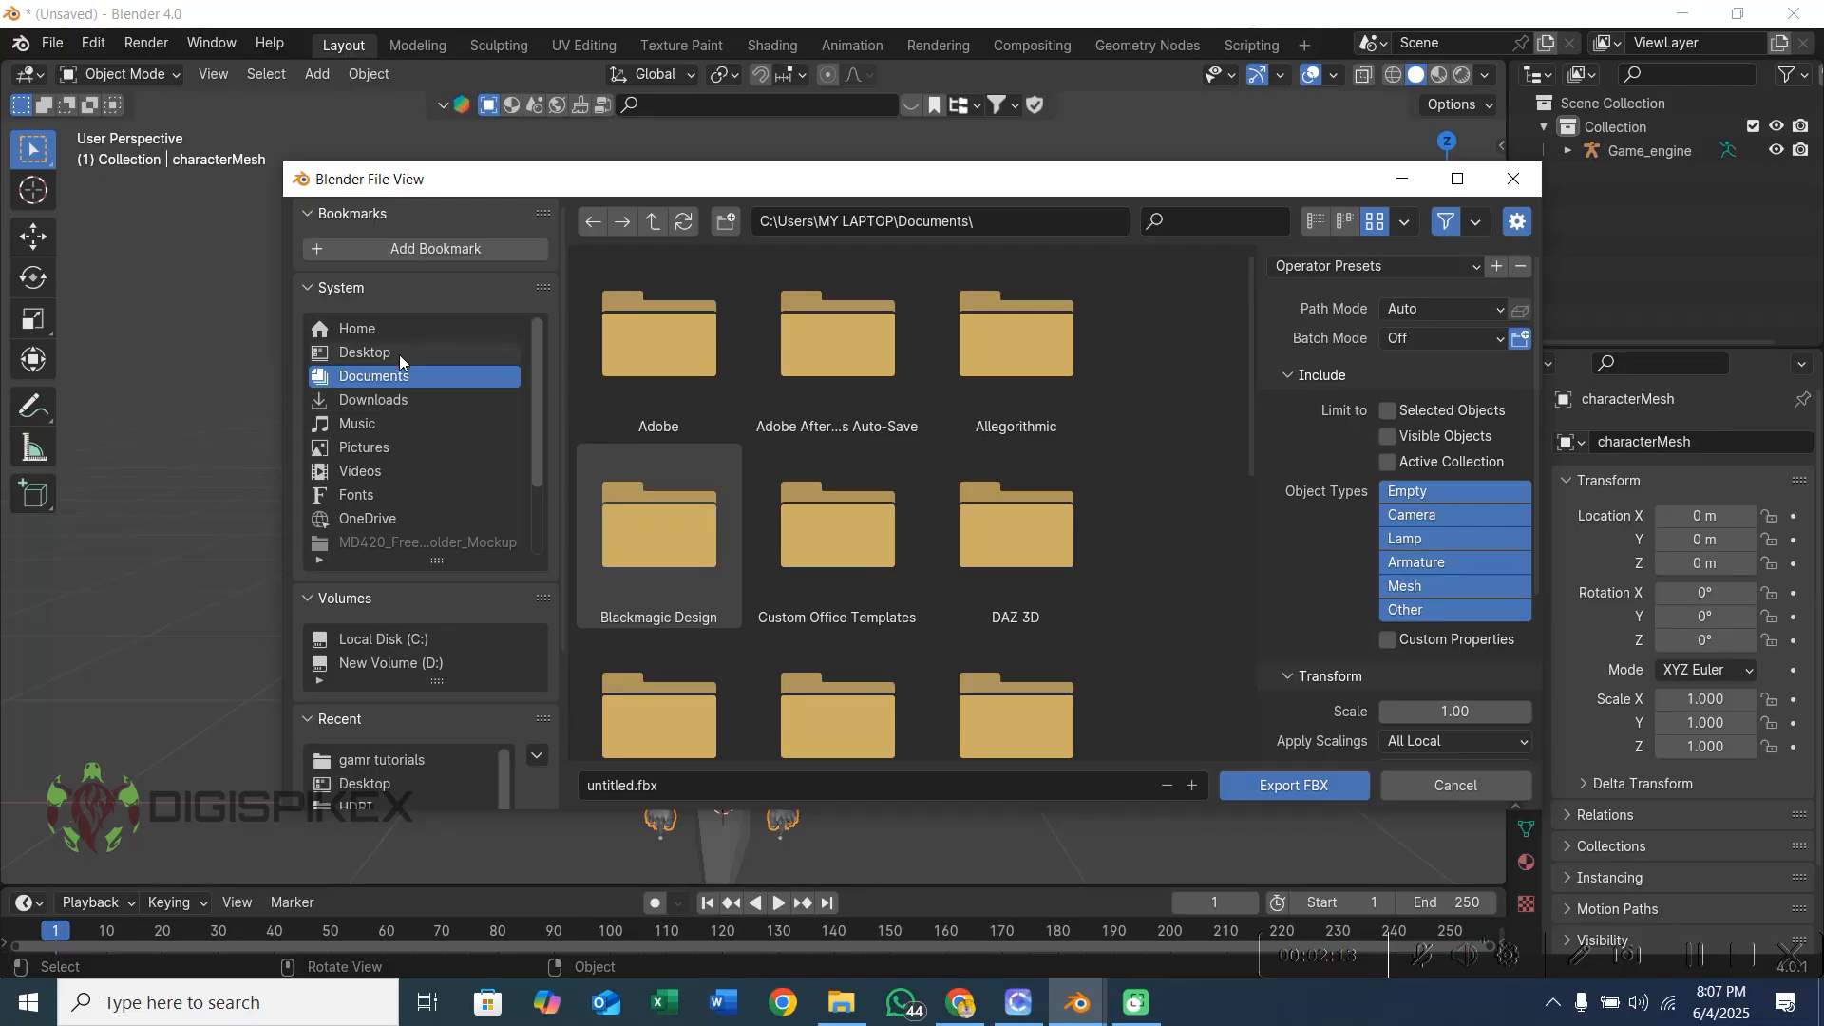
{"action": "left_click", "coordinate": [419, 763]}
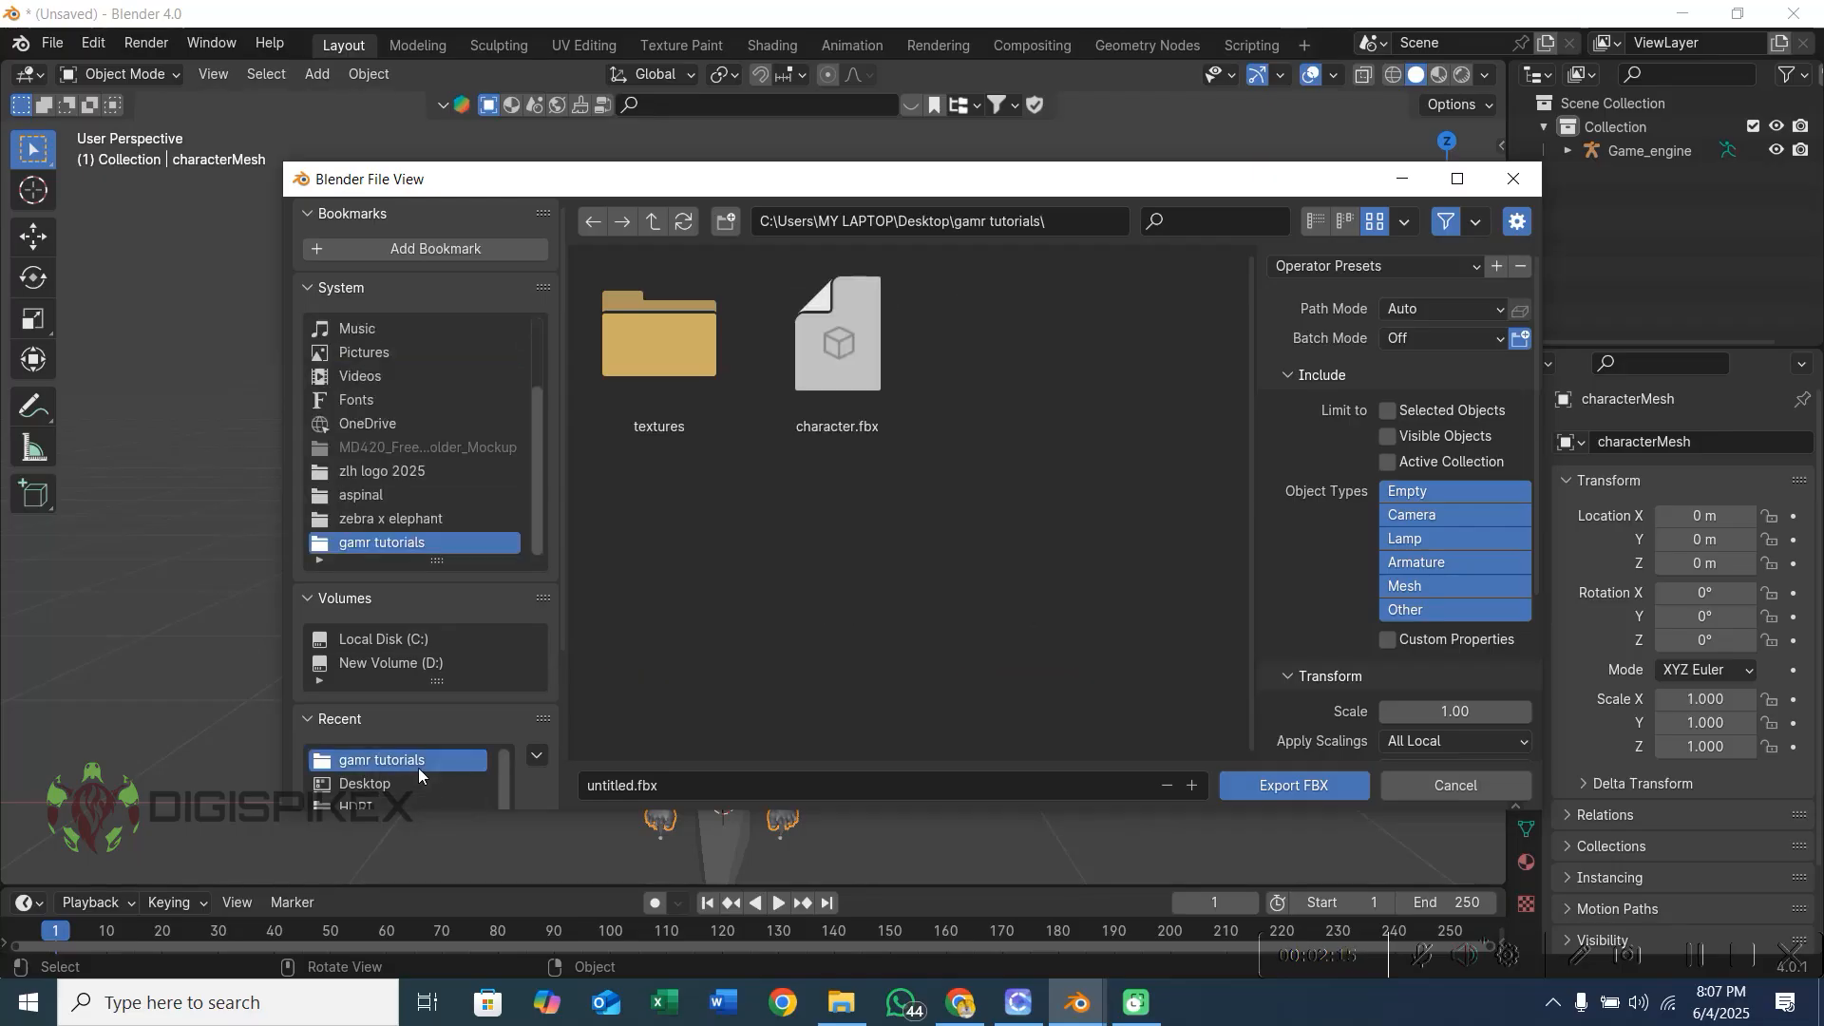
{"action": "left_click", "coordinate": [636, 783]}
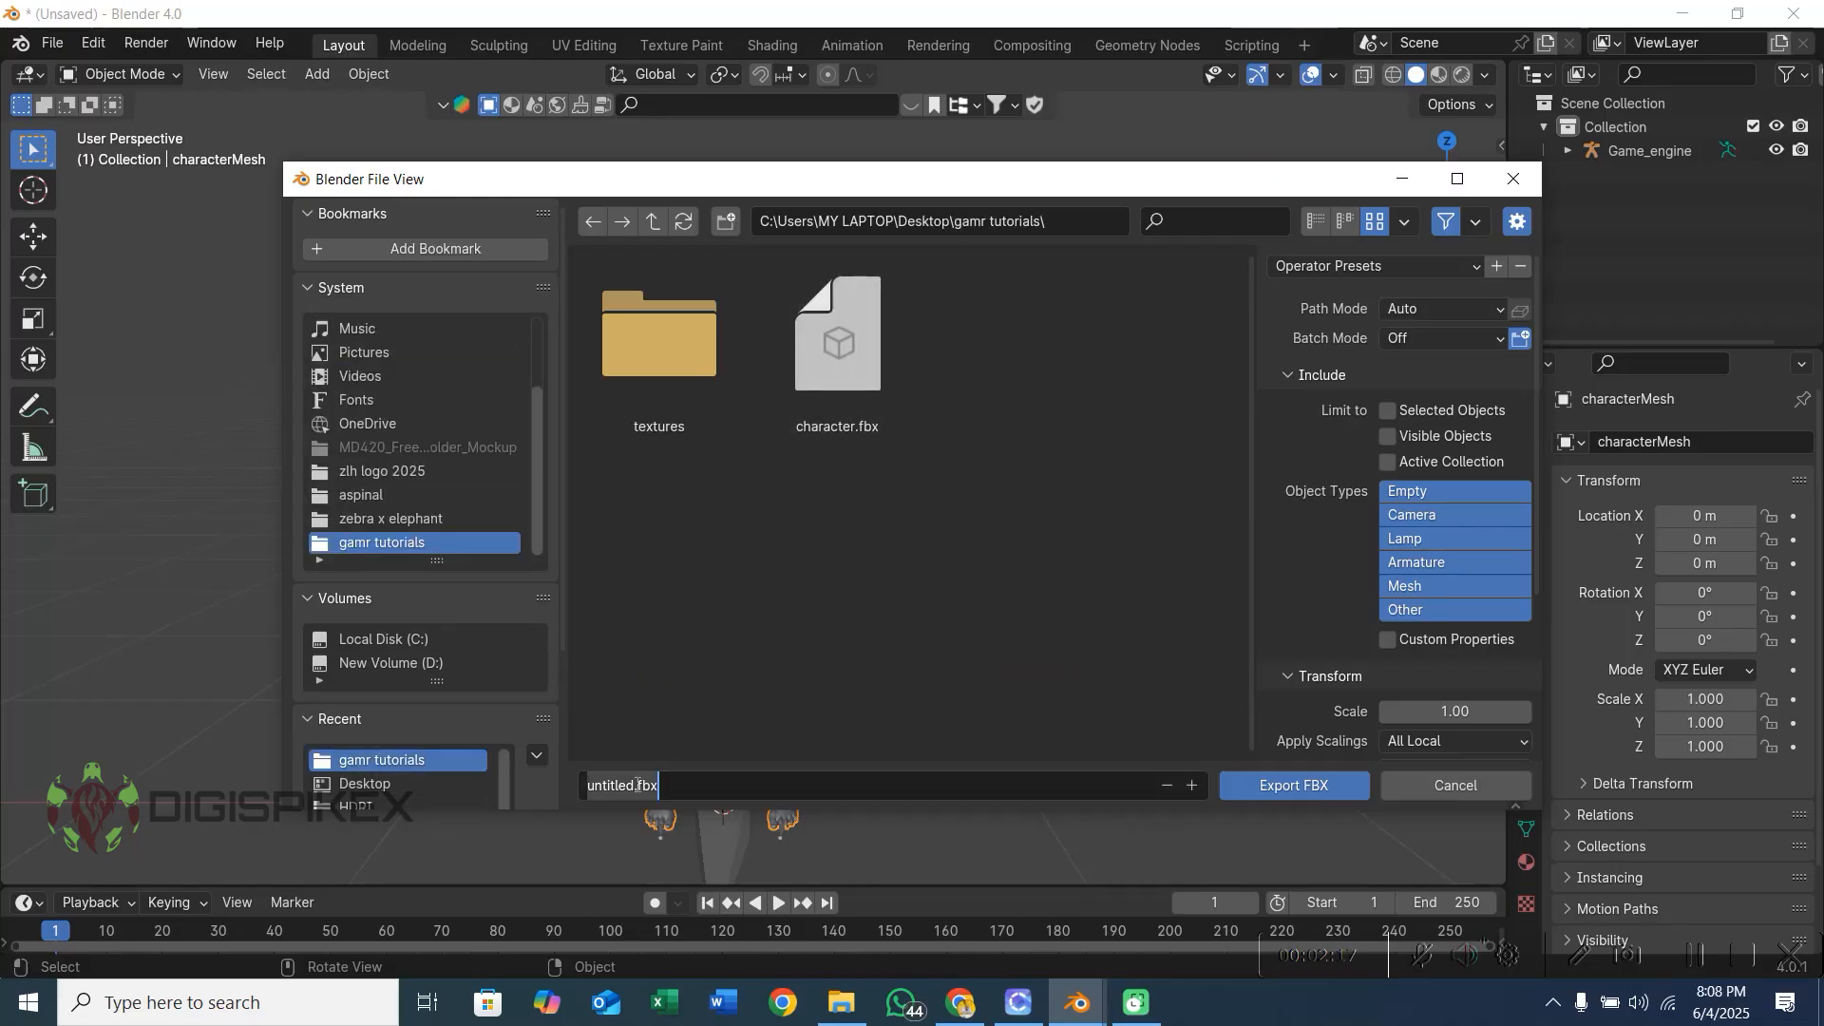
{"action": "left_click_drag", "start_coordinate": [636, 786], "coordinate": [584, 785]}
{"action": "type", "text": "character 2"}
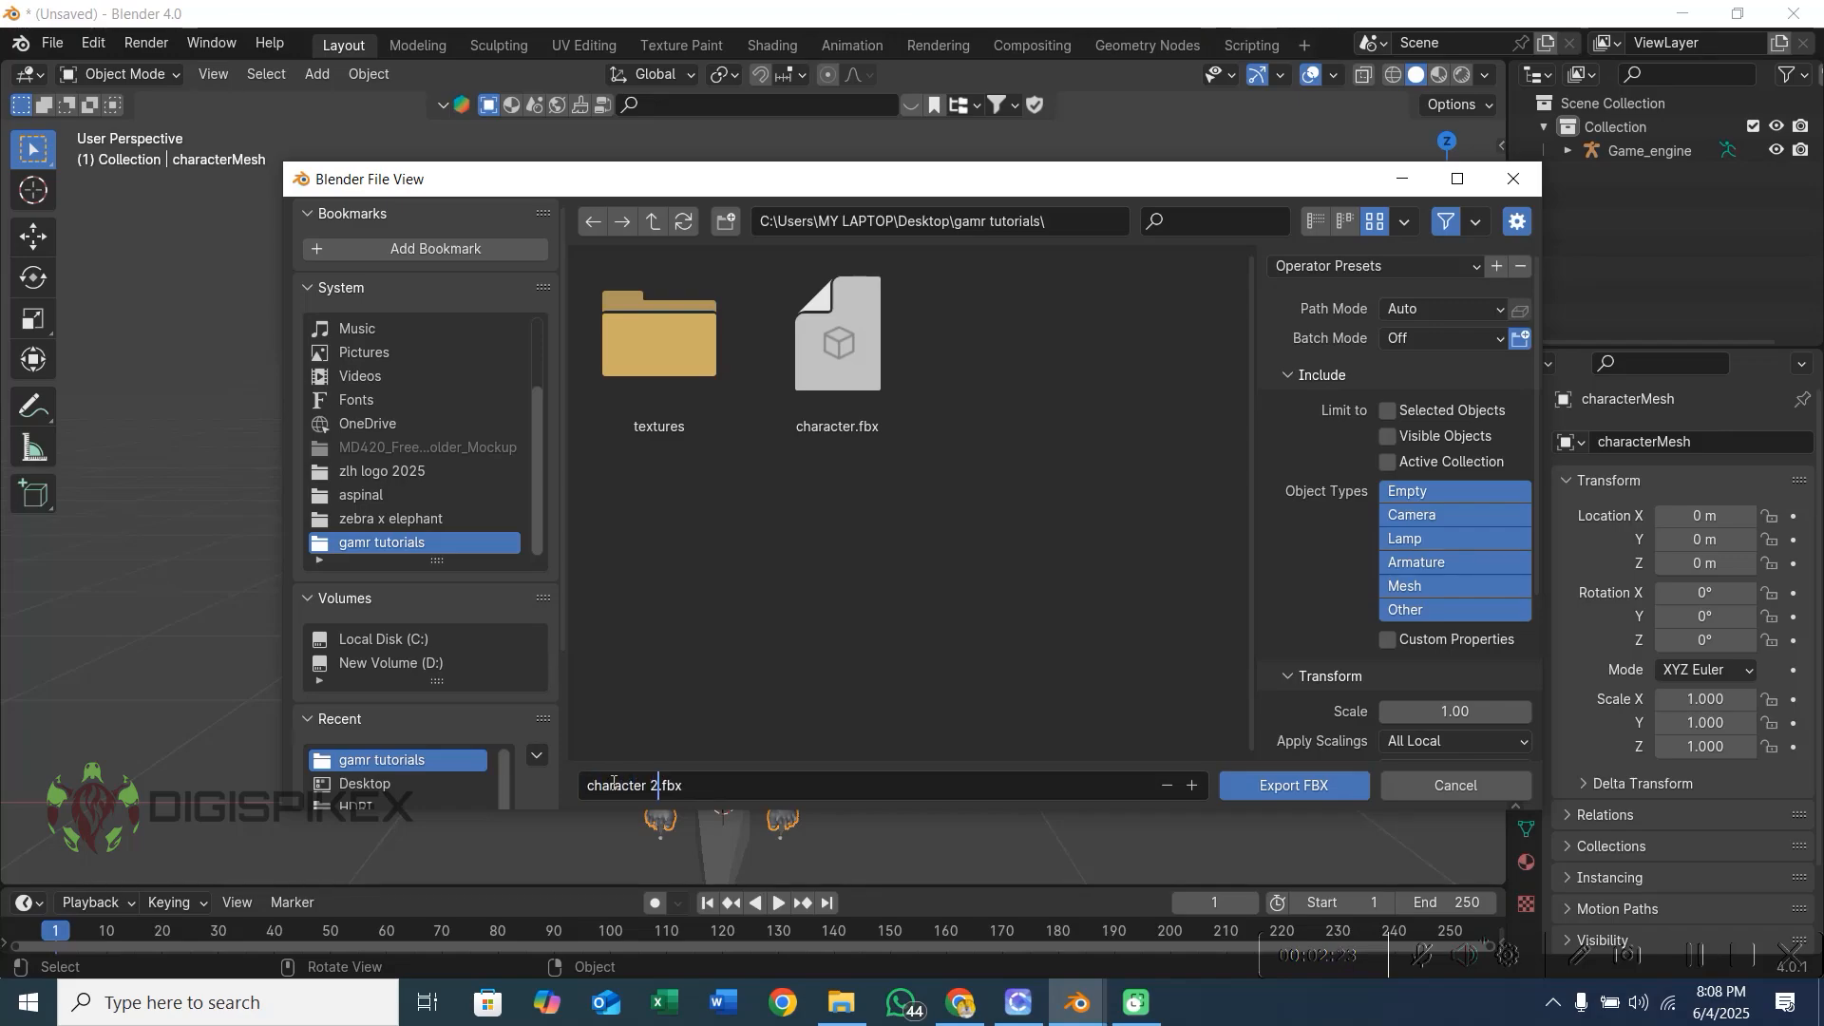
{"action": "key", "text": "Return"}
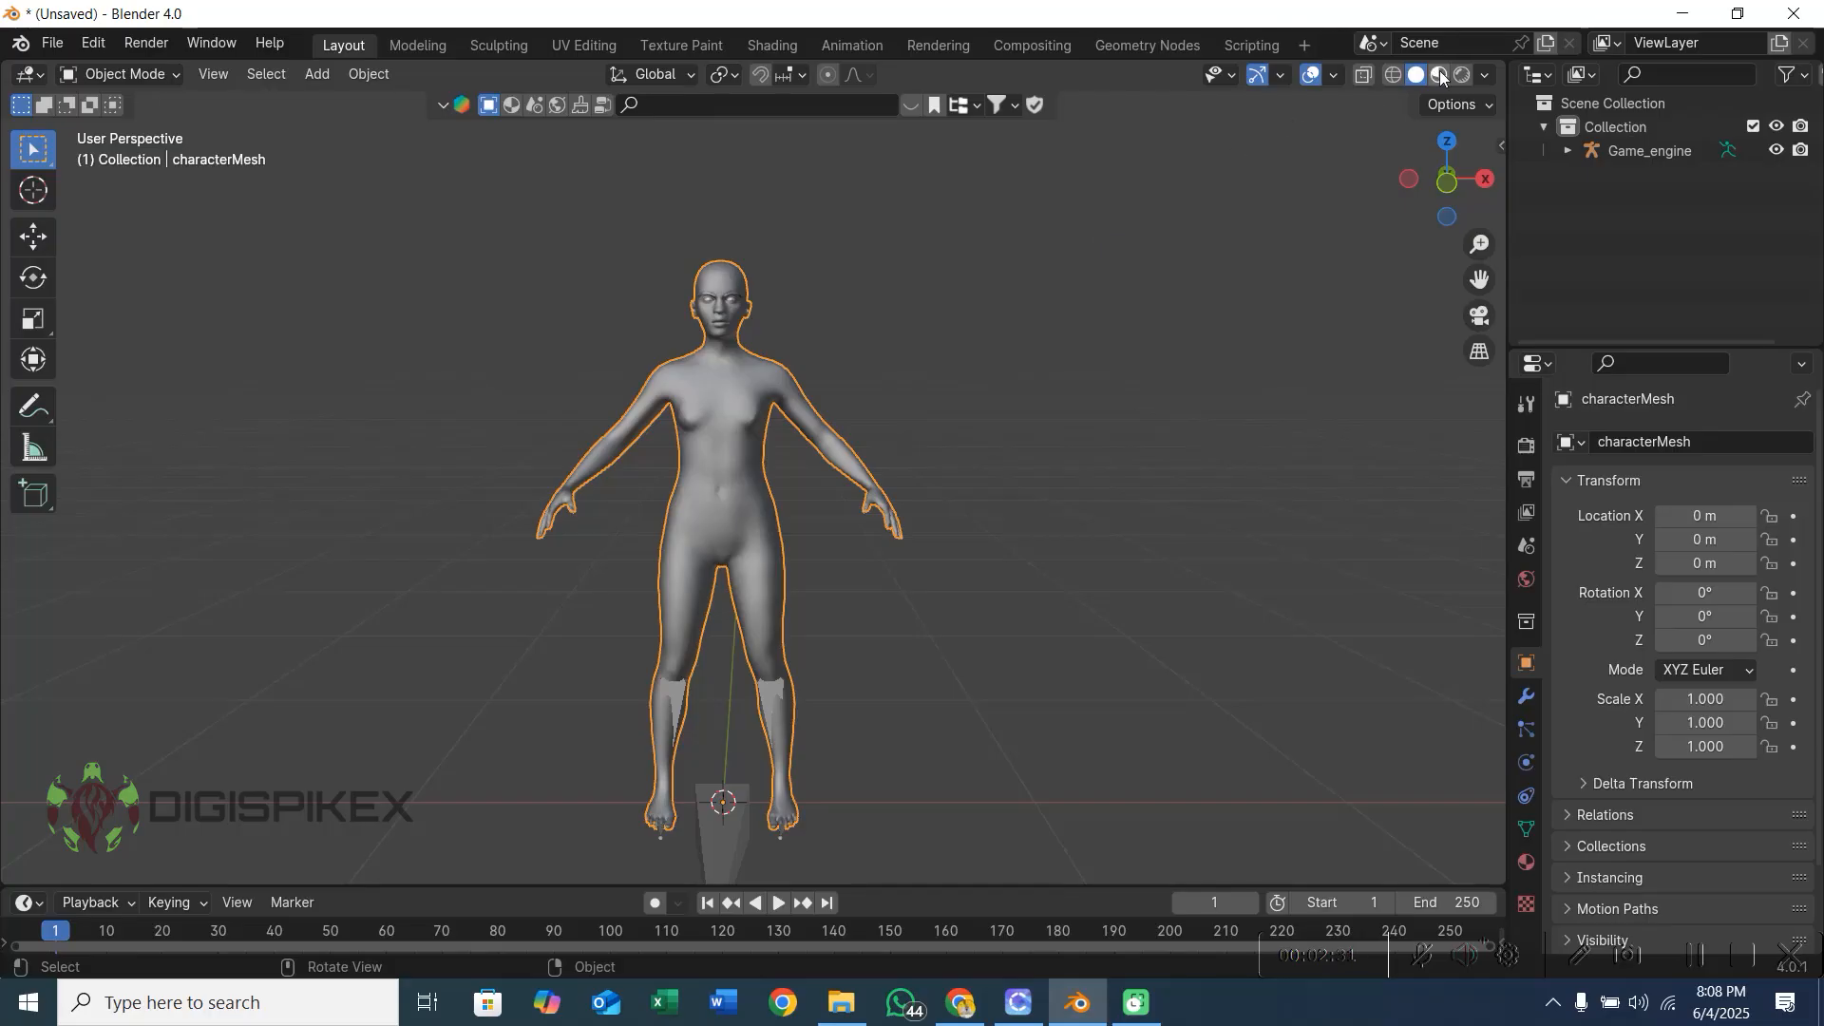
- Show the character in material preview in the Shading workspace and disconnect the Alpha input of the body material's shader
{"action": "mouse_move", "coordinate": [825, 373]}
{"action": "middle_mouse_down"}
{"action": "mouse_move", "coordinate": [779, 392]}
{"action": "mouse_move", "coordinate": [914, 407]}
{"action": "middle_mouse_up"}
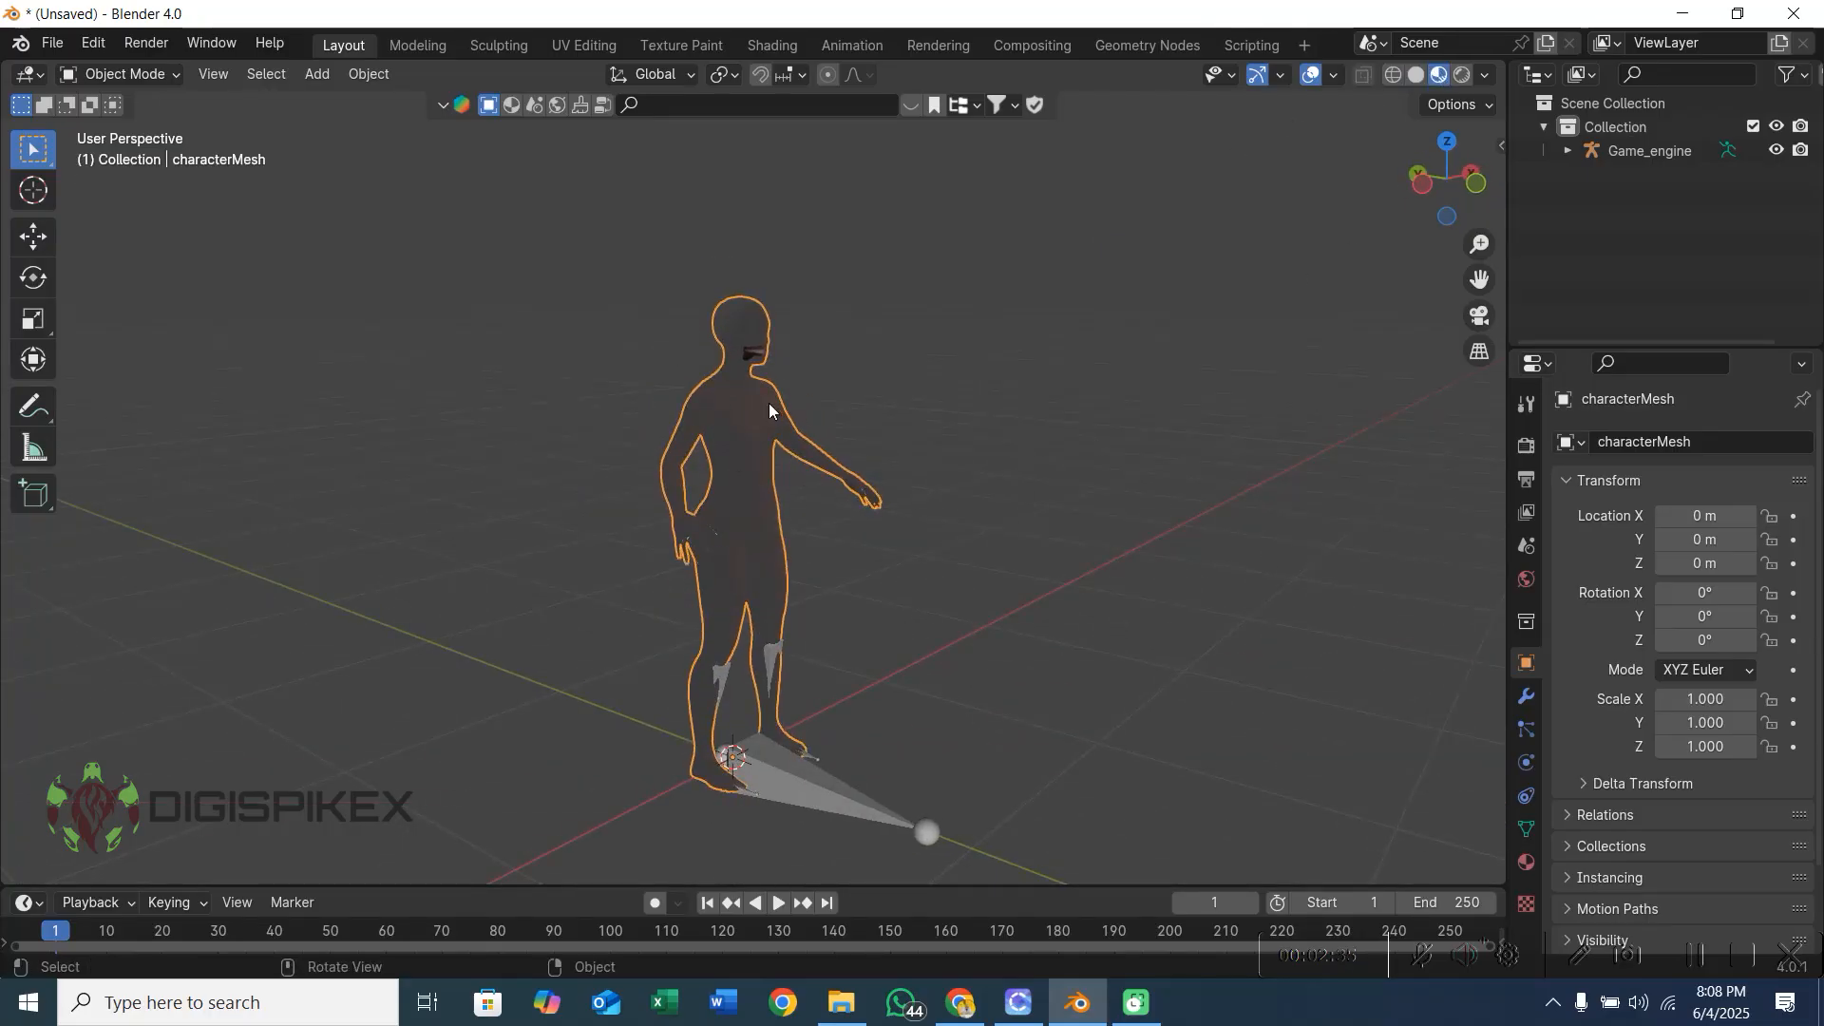
{"action": "left_click", "coordinate": [771, 45]}
{"action": "left_click_drag", "start_coordinate": [769, 688], "coordinate": [720, 704]}
{"action": "scroll", "coordinate": [864, 331], "scroll_direction": "up", "scroll_amount": 4}
{"action": "middle_click_drag", "start_coordinate": [823, 363], "coordinate": [927, 351]}
{"action": "scroll", "coordinate": [705, 344], "scroll_direction": "up", "scroll_amount": 3}
{"action": "middle_click_drag", "start_coordinate": [704, 342], "coordinate": [758, 348]}
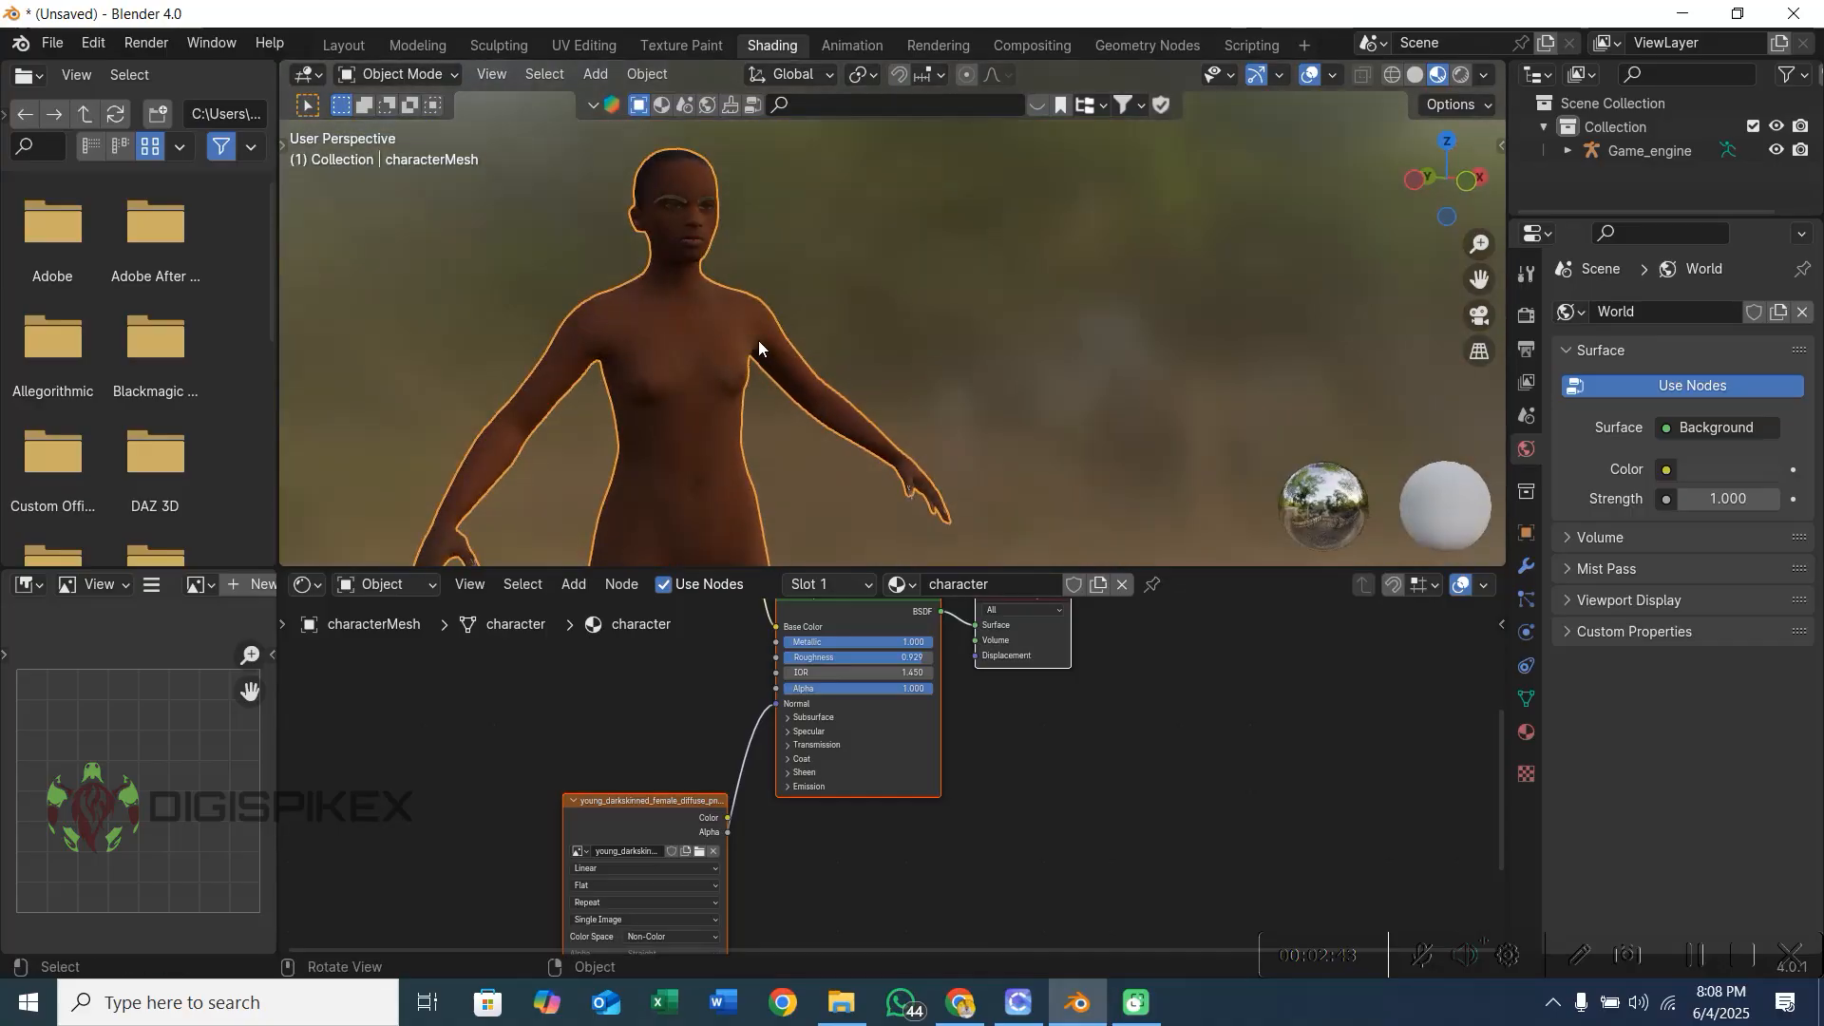
- Disconnect the eyebrow image texture from the Alpha input of the eyebrow001 material's shader and set the texture node aside
{"action": "left_click", "coordinate": [710, 199]}
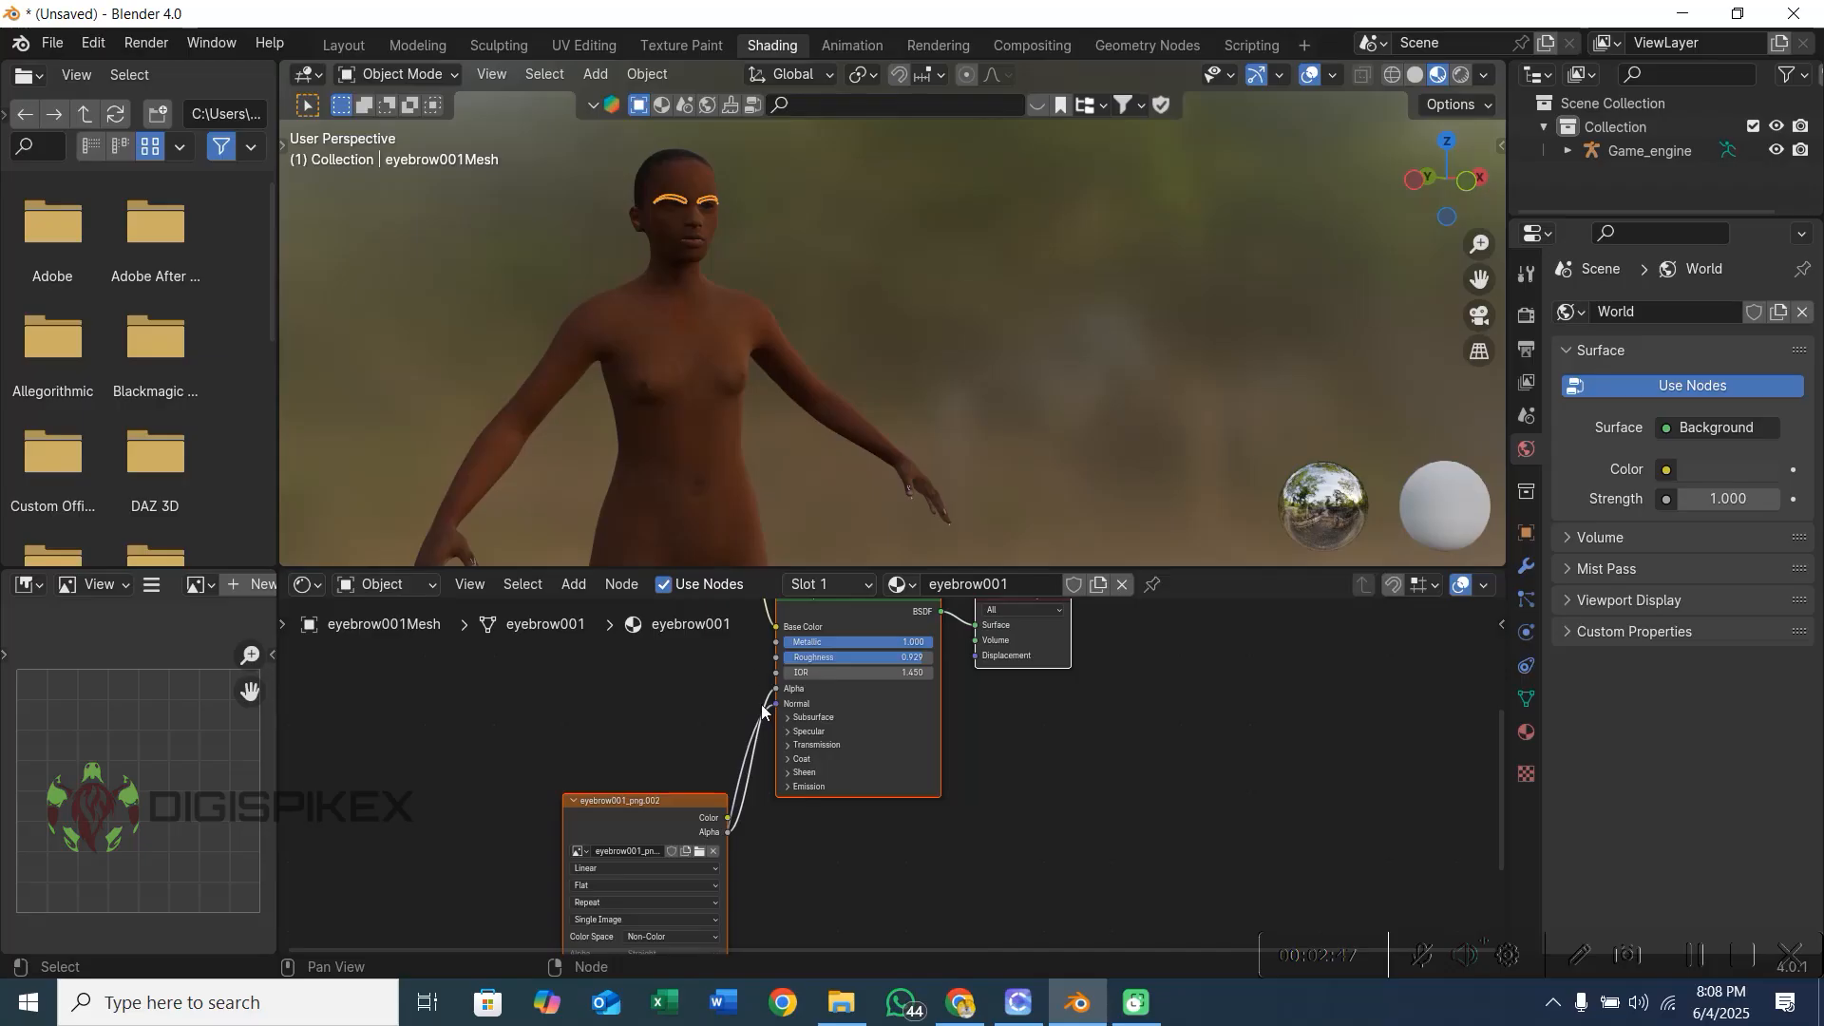
{"action": "left_click_drag", "start_coordinate": [774, 690], "coordinate": [750, 700]}
{"action": "left_click_drag", "start_coordinate": [625, 819], "coordinate": [523, 679]}
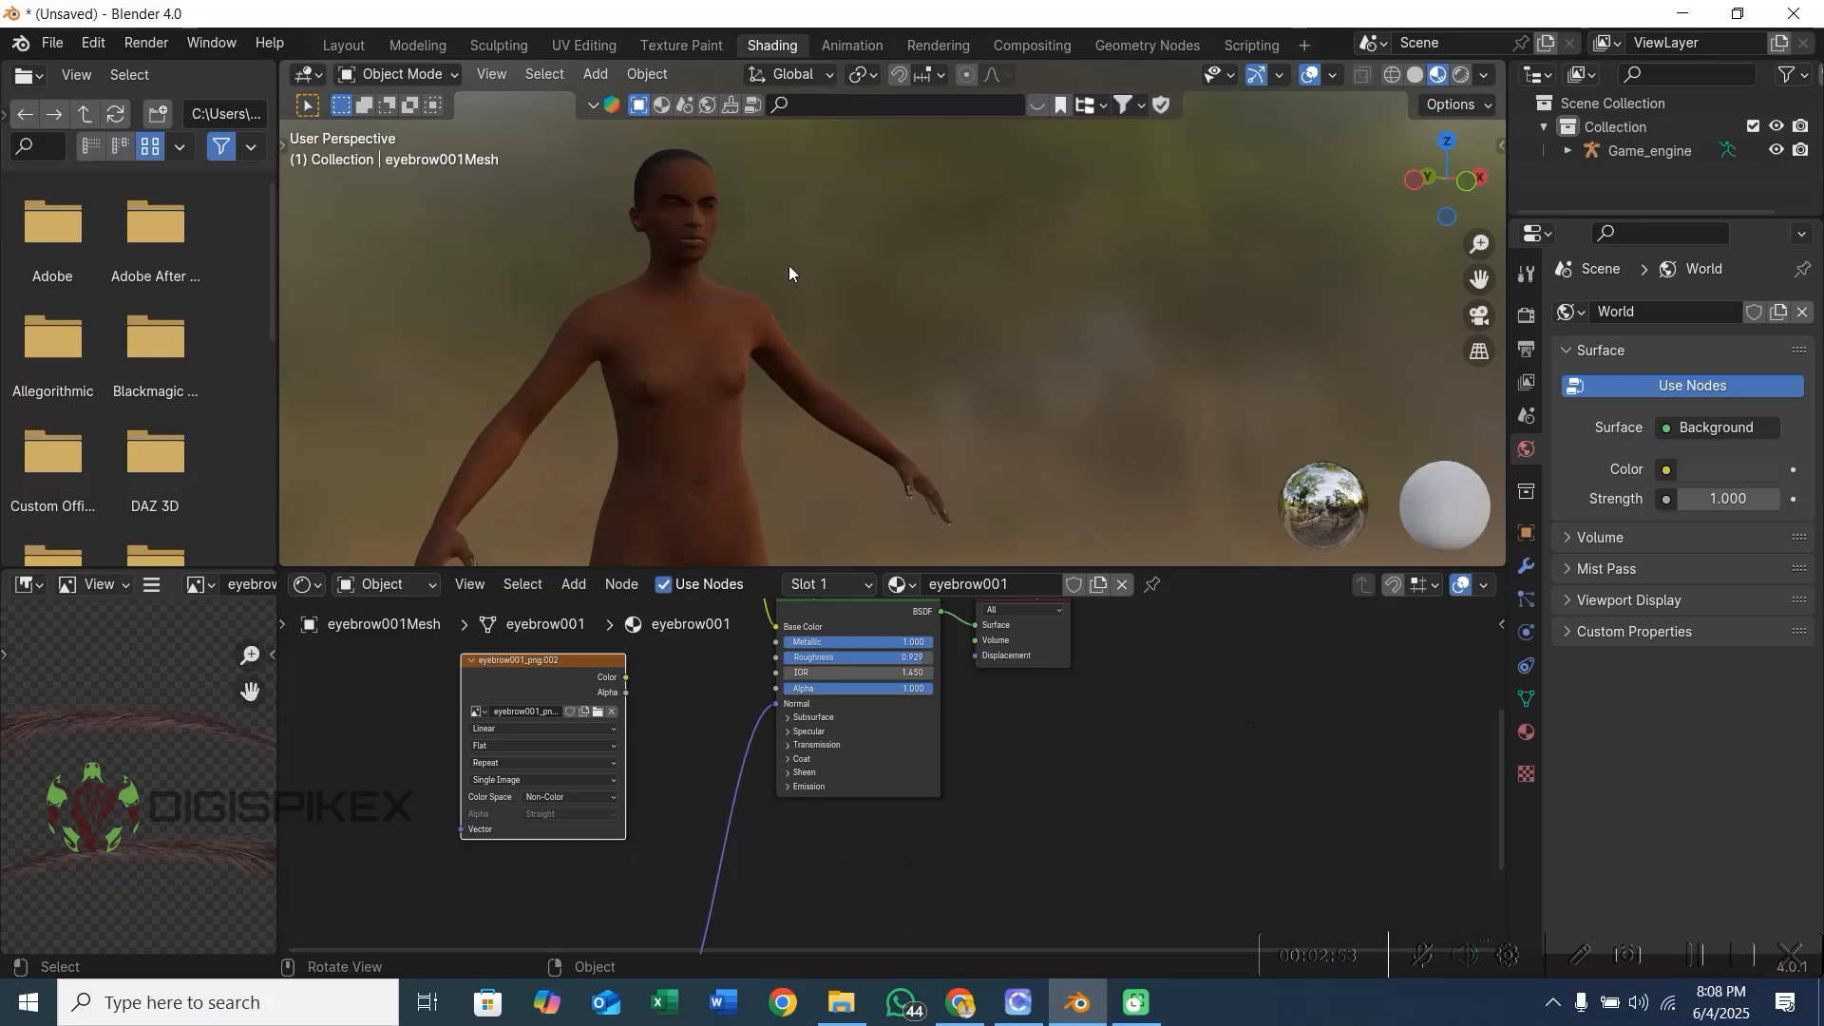
- Disconnect the brown eye texture from the Alpha input of the high-poly material's shader and set the texture node aside
{"action": "scroll", "coordinate": [701, 245], "scroll_direction": "up", "scroll_amount": 5}
{"action": "middle_click_drag", "start_coordinate": [701, 239], "coordinate": [857, 464], "text": "shift"}
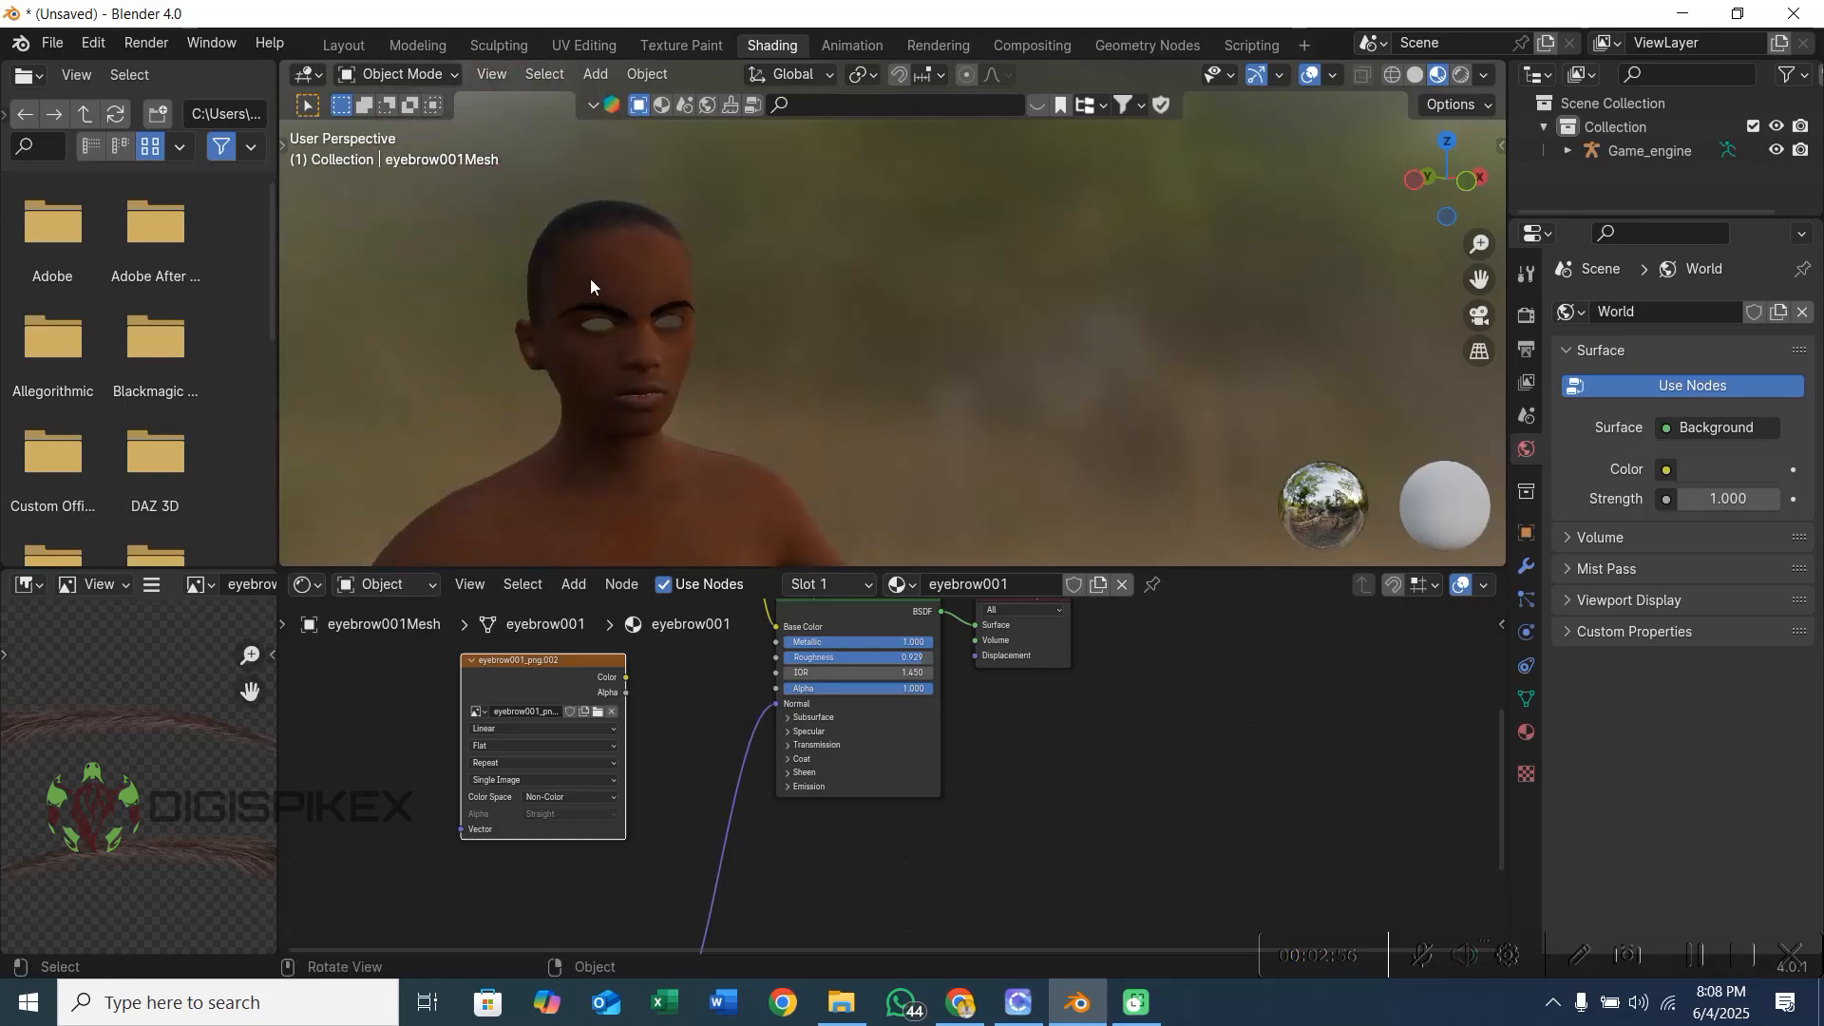
{"action": "left_click", "coordinate": [669, 321]}
{"action": "scroll", "coordinate": [719, 447], "scroll_direction": "down", "scroll_amount": 1}
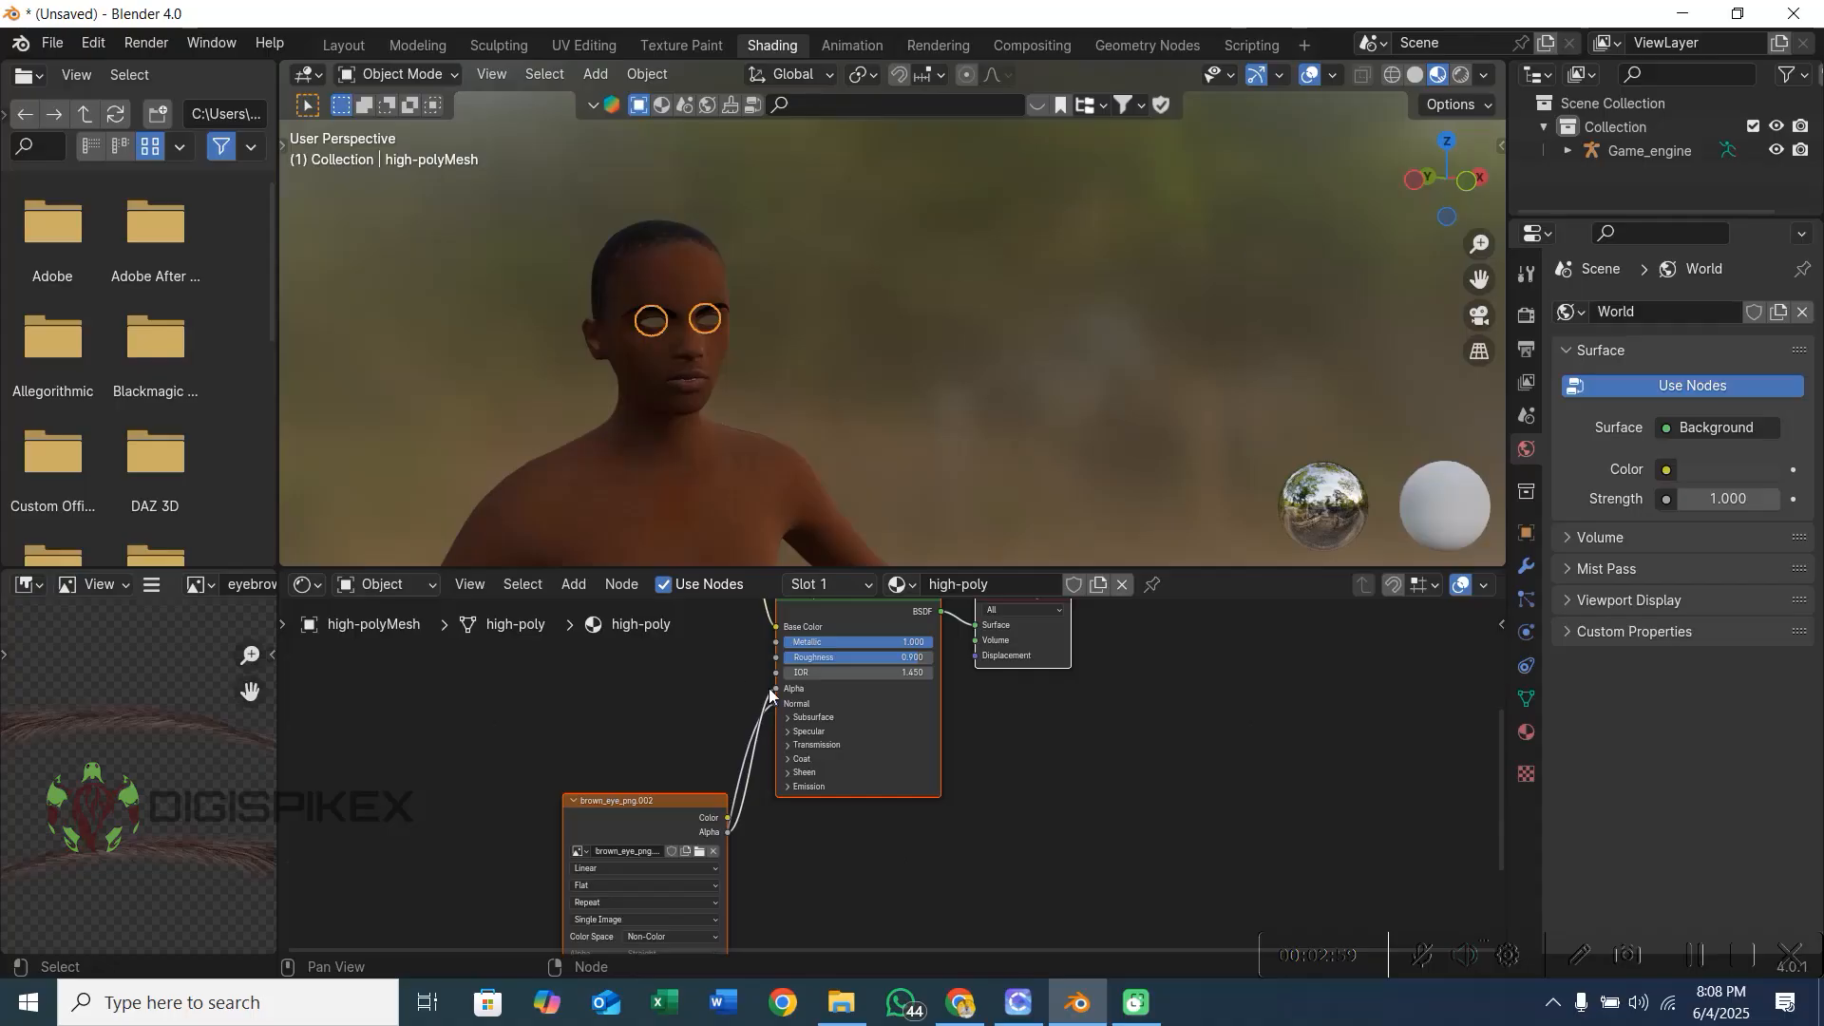
{"action": "left_click_drag", "start_coordinate": [774, 695], "coordinate": [737, 698]}
{"action": "left_click_drag", "start_coordinate": [697, 797], "coordinate": [650, 685]}
{"action": "scroll", "coordinate": [672, 338], "scroll_direction": "up", "scroll_amount": 2}
{"action": "mouse_move", "coordinate": [672, 338]}
{"action": "middle_mouse_down"}
{"action": "mouse_move", "coordinate": [749, 309]}
{"action": "mouse_move", "coordinate": [603, 309]}
{"action": "mouse_move", "coordinate": [673, 328]}
{"action": "middle_mouse_up"}
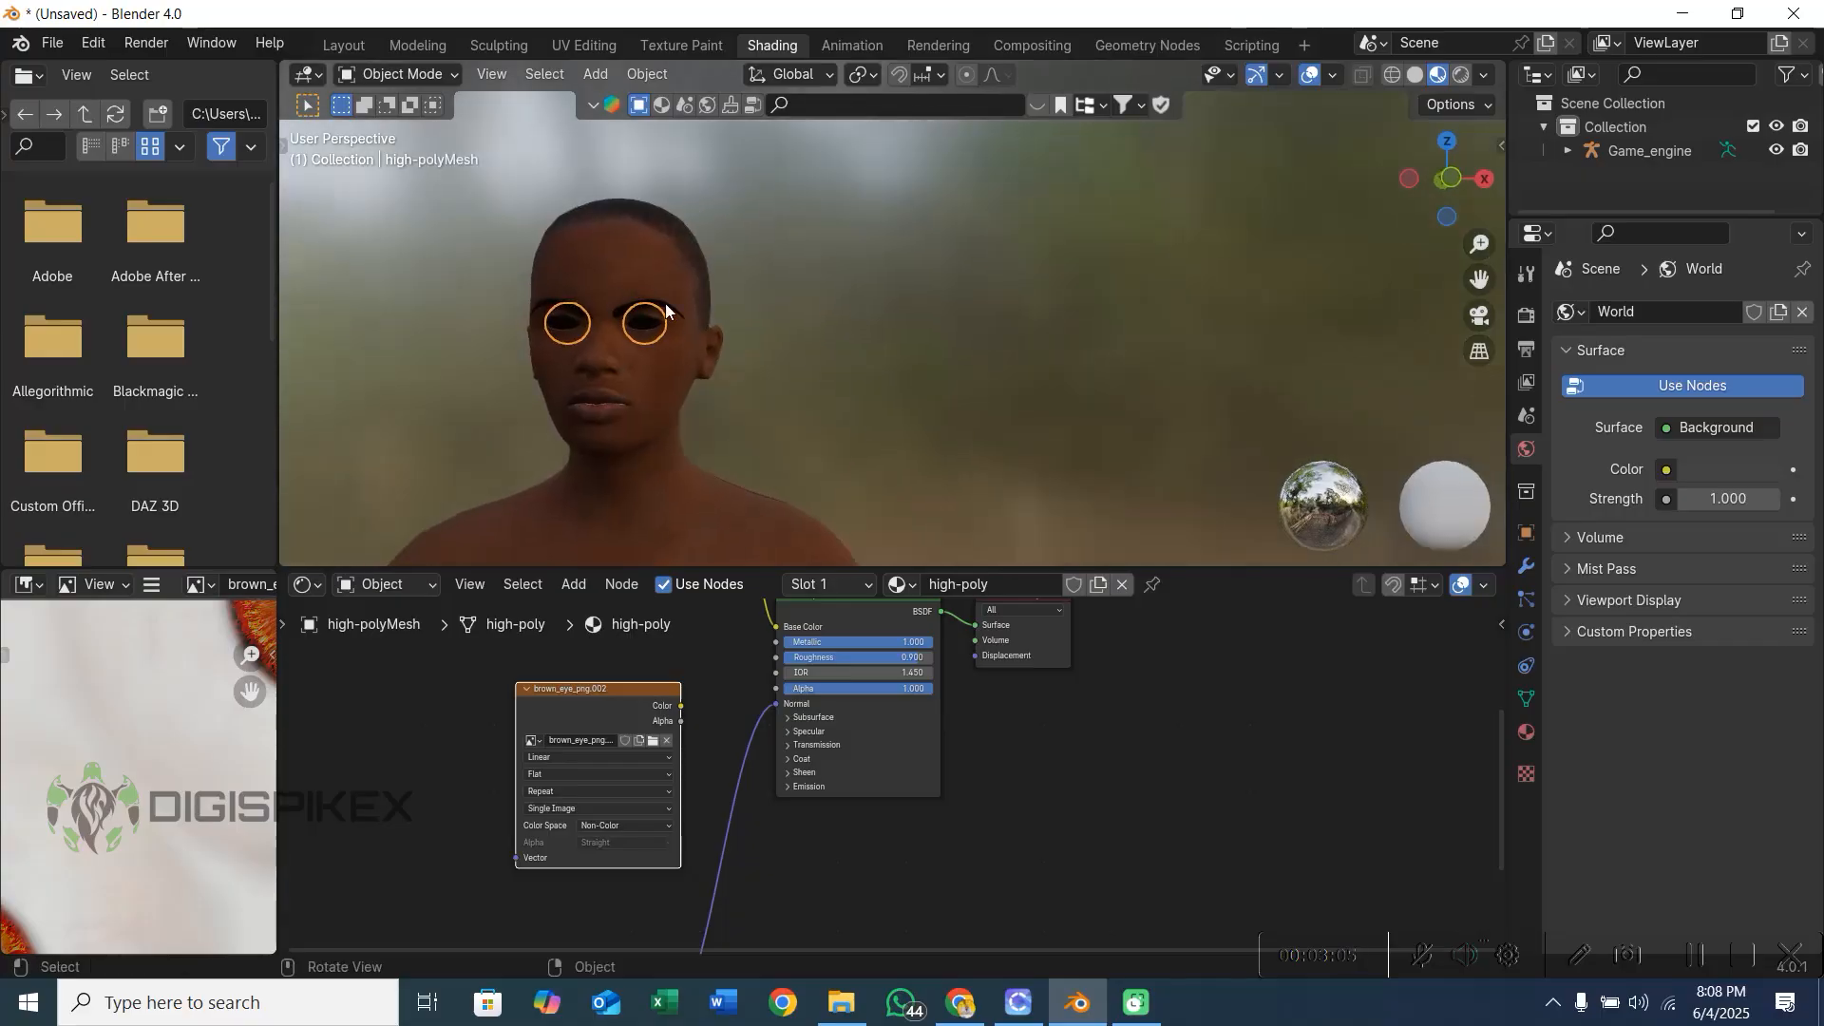
- In the UV Editing workspace, move the eye mesh's small round UV island onto the iris of the texture's lower eye
{"action": "left_click", "coordinate": [576, 45]}
{"action": "scroll", "coordinate": [544, 316], "scroll_direction": "down", "scroll_amount": 6}
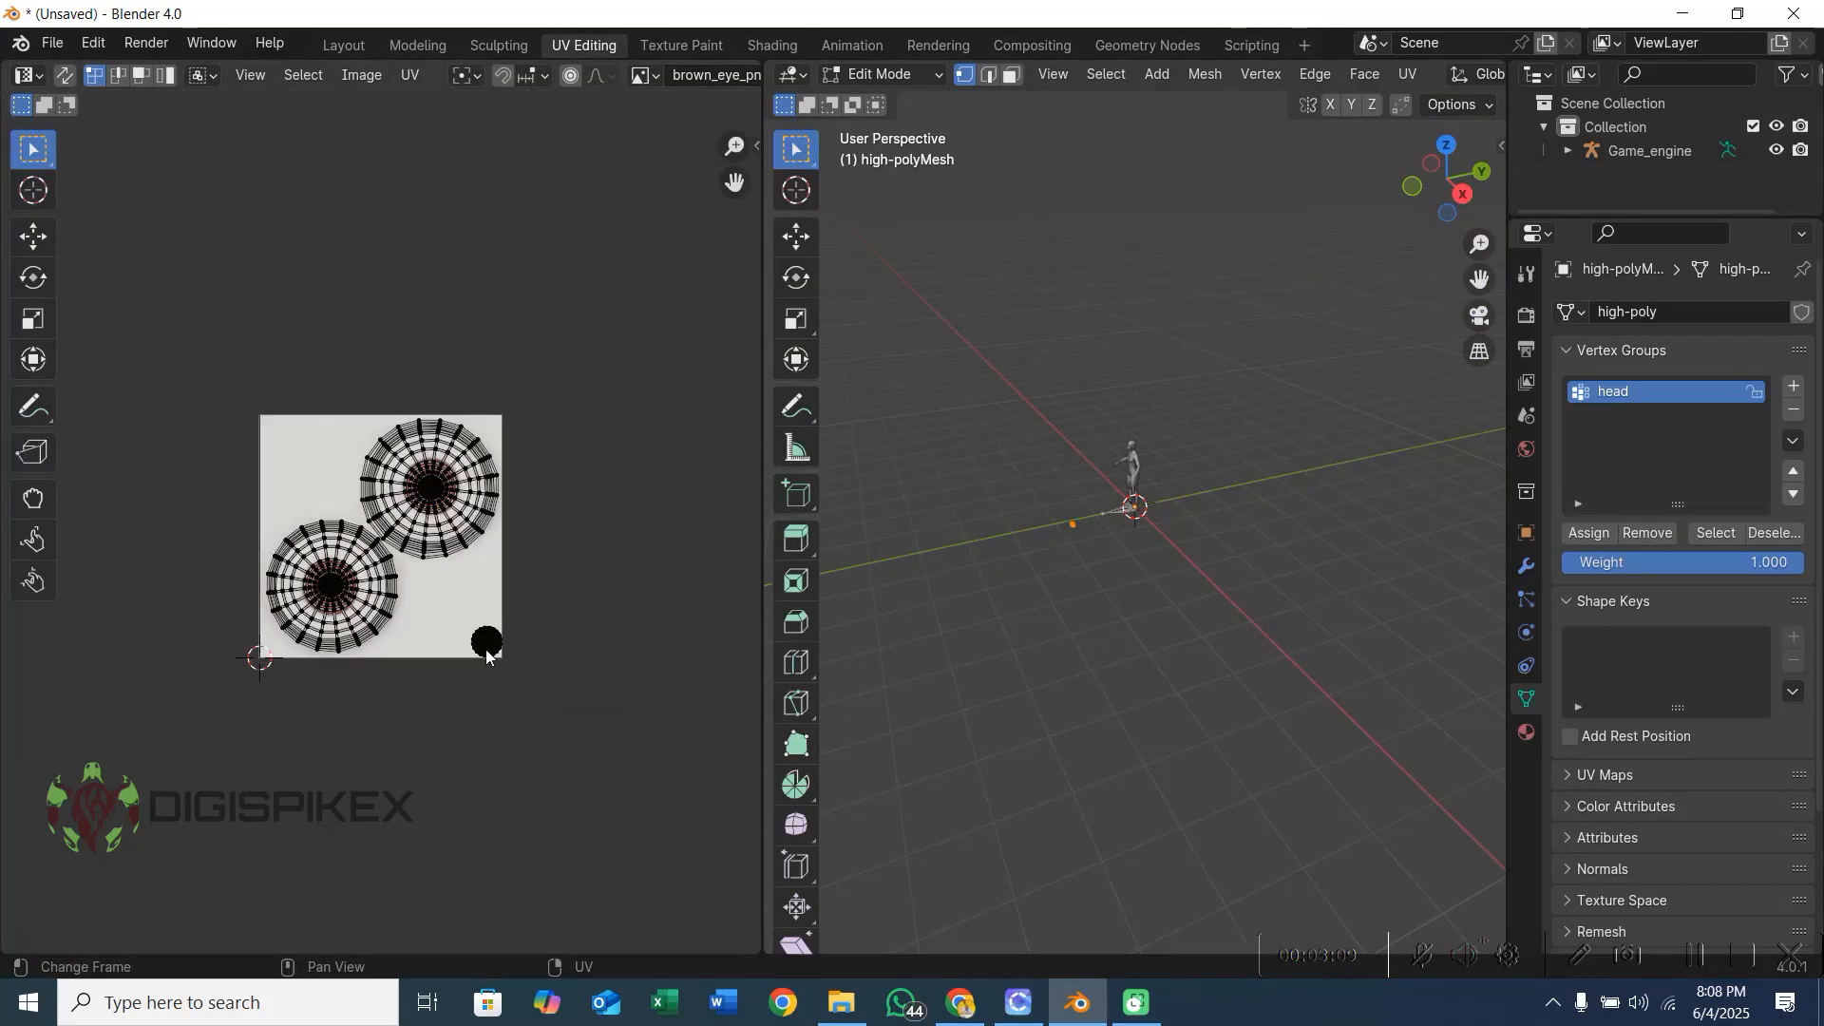
{"action": "scroll", "coordinate": [483, 646], "scroll_direction": "up", "scroll_amount": 1}
{"action": "left_click_drag", "start_coordinate": [506, 652], "coordinate": [594, 755]}
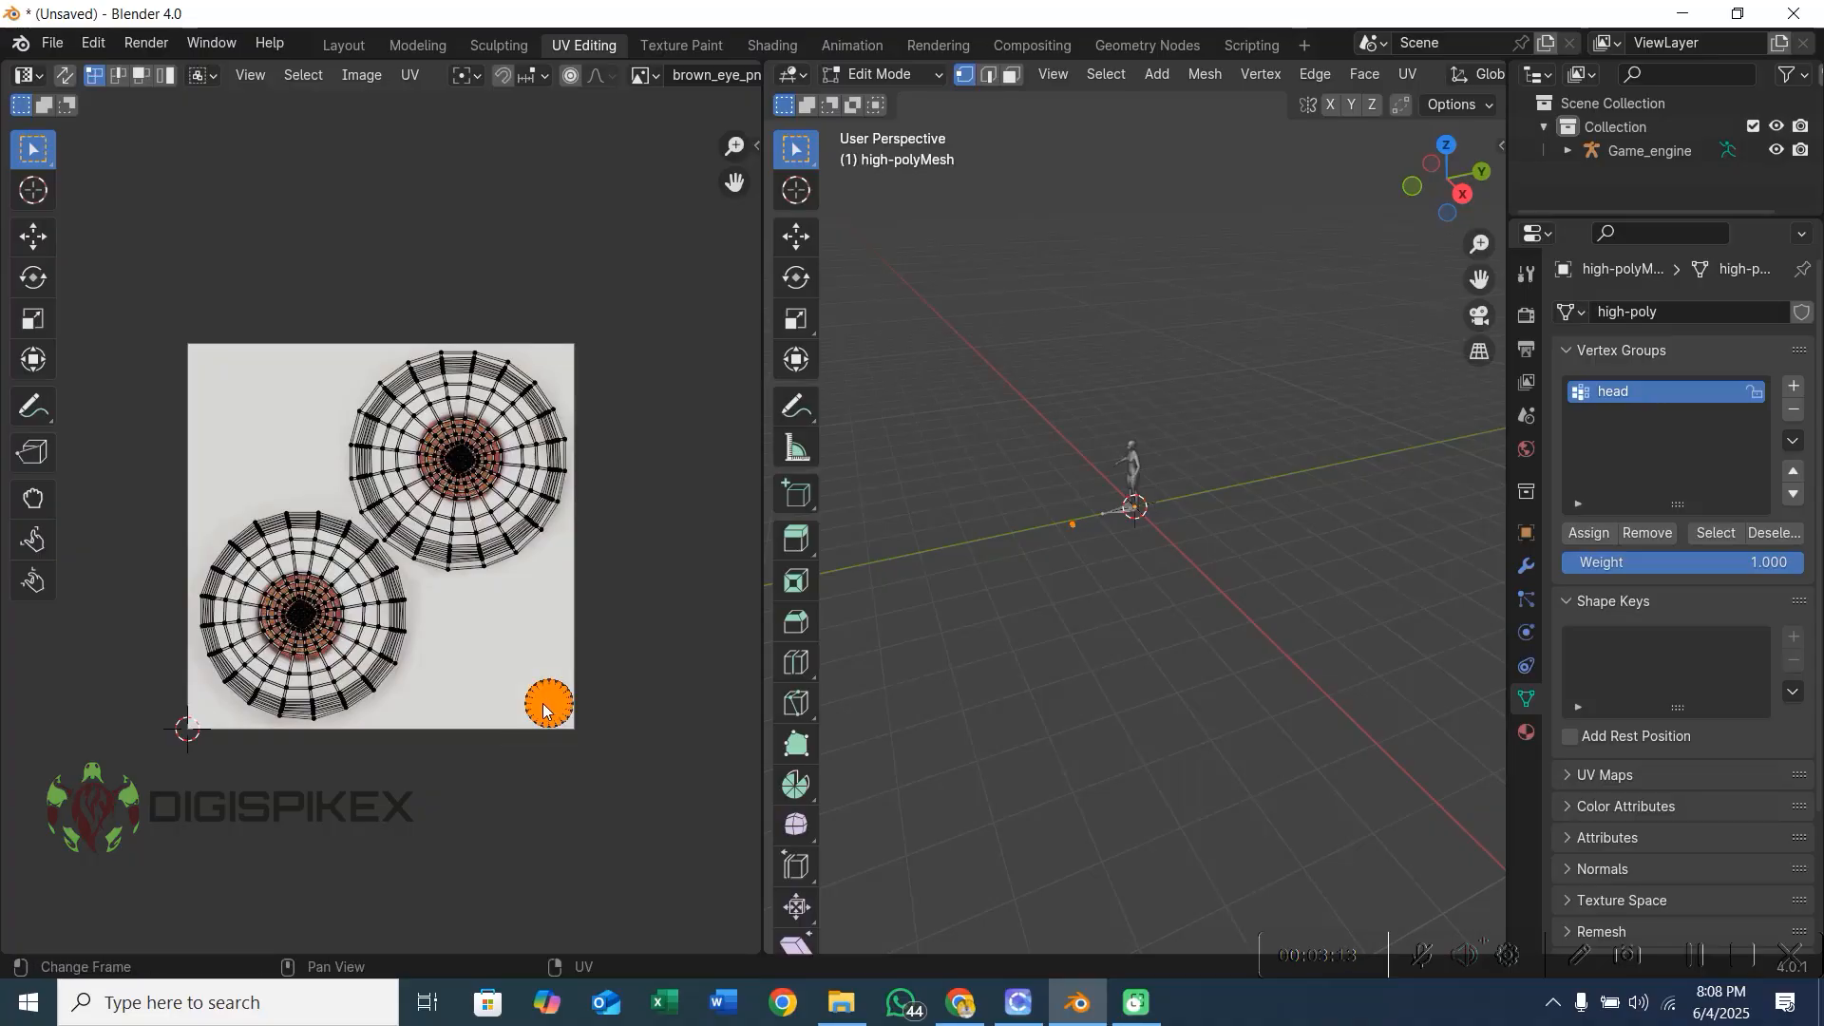
{"action": "key", "text": "g"}
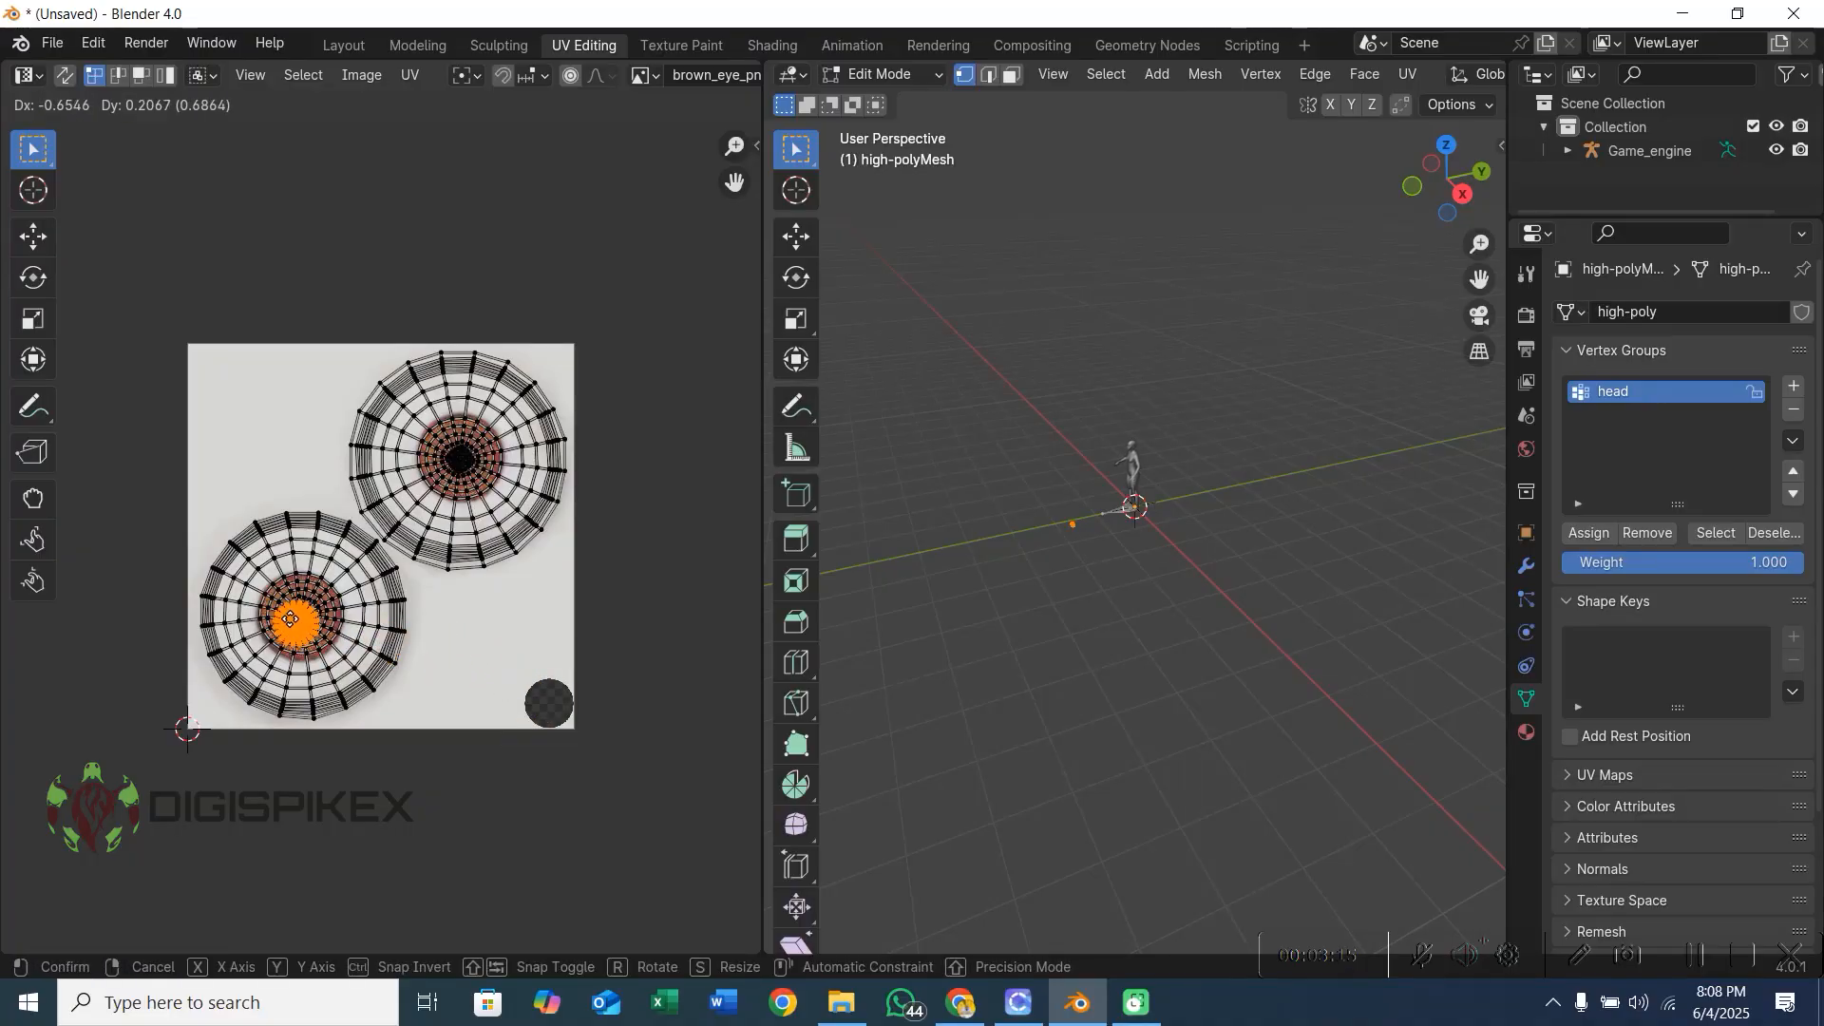
{"action": "left_click", "coordinate": [292, 616]}
- Scale the moved UV island up in two passes to cover the lower eye, using a factor of about 2 in the second
{"action": "key", "text": "s"}
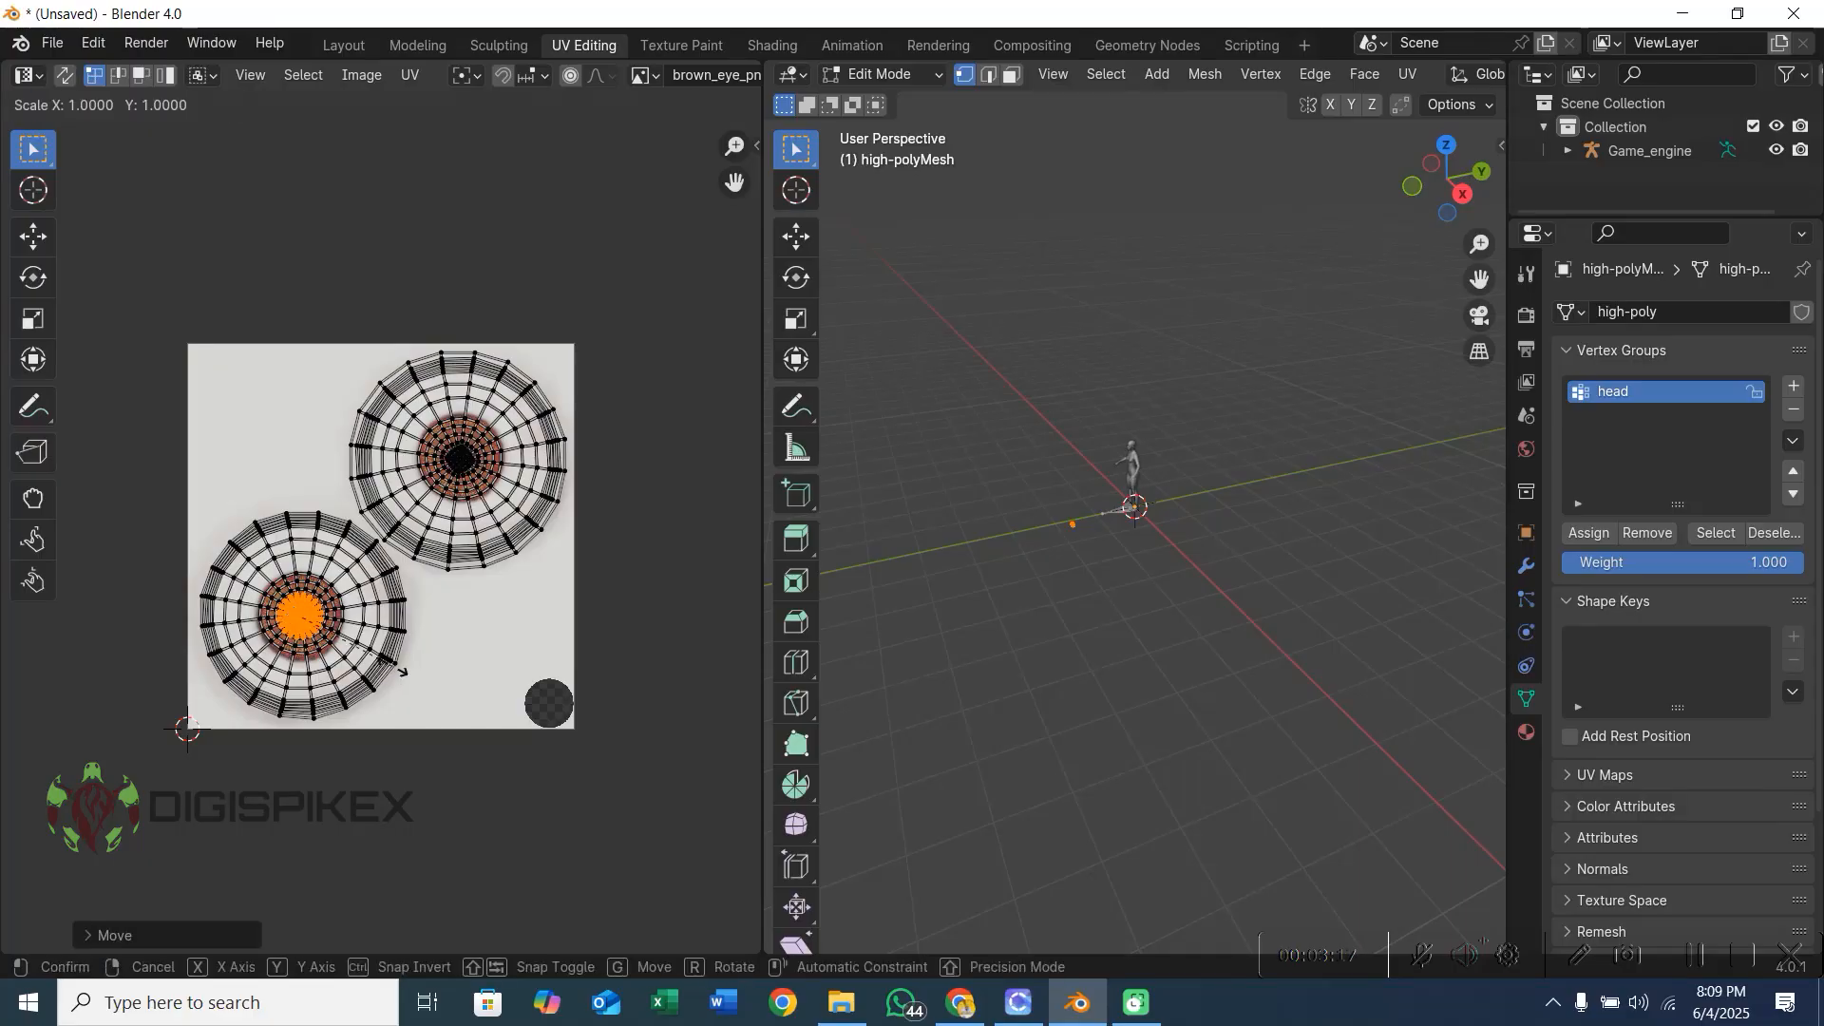
{"action": "left_click", "coordinate": [545, 737]}
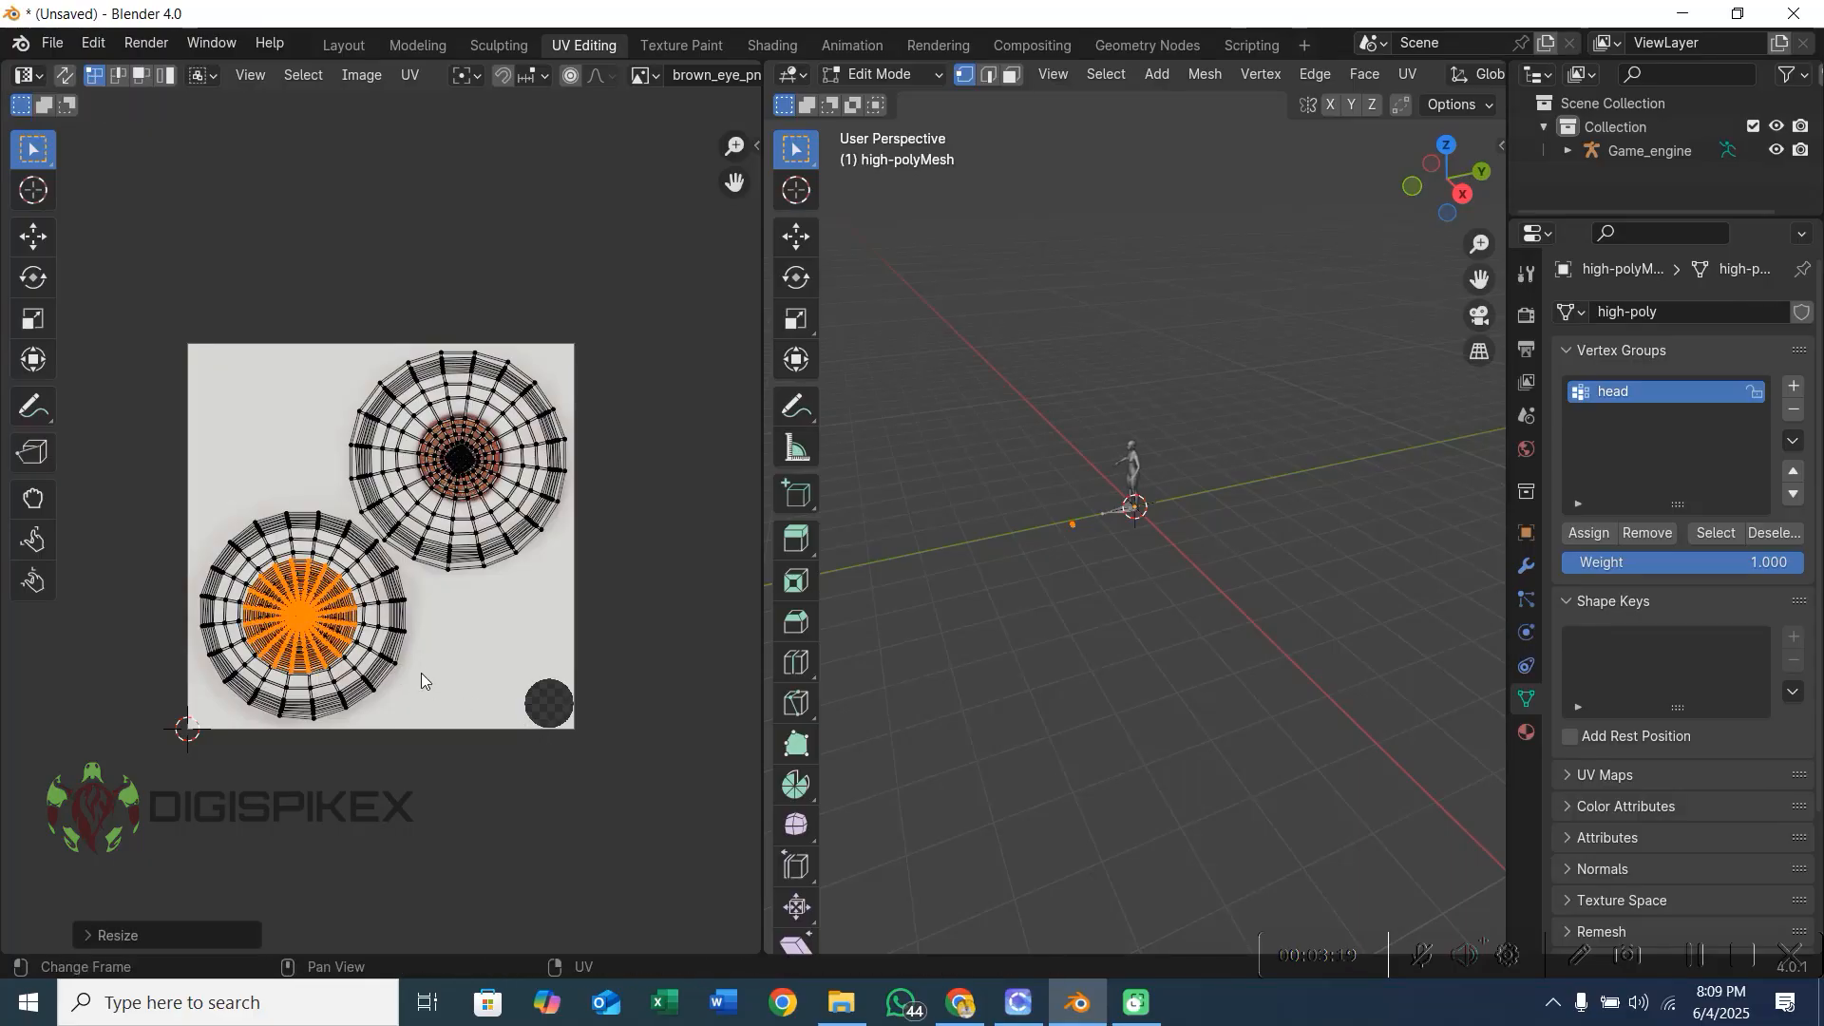
{"action": "key", "text": "s"}
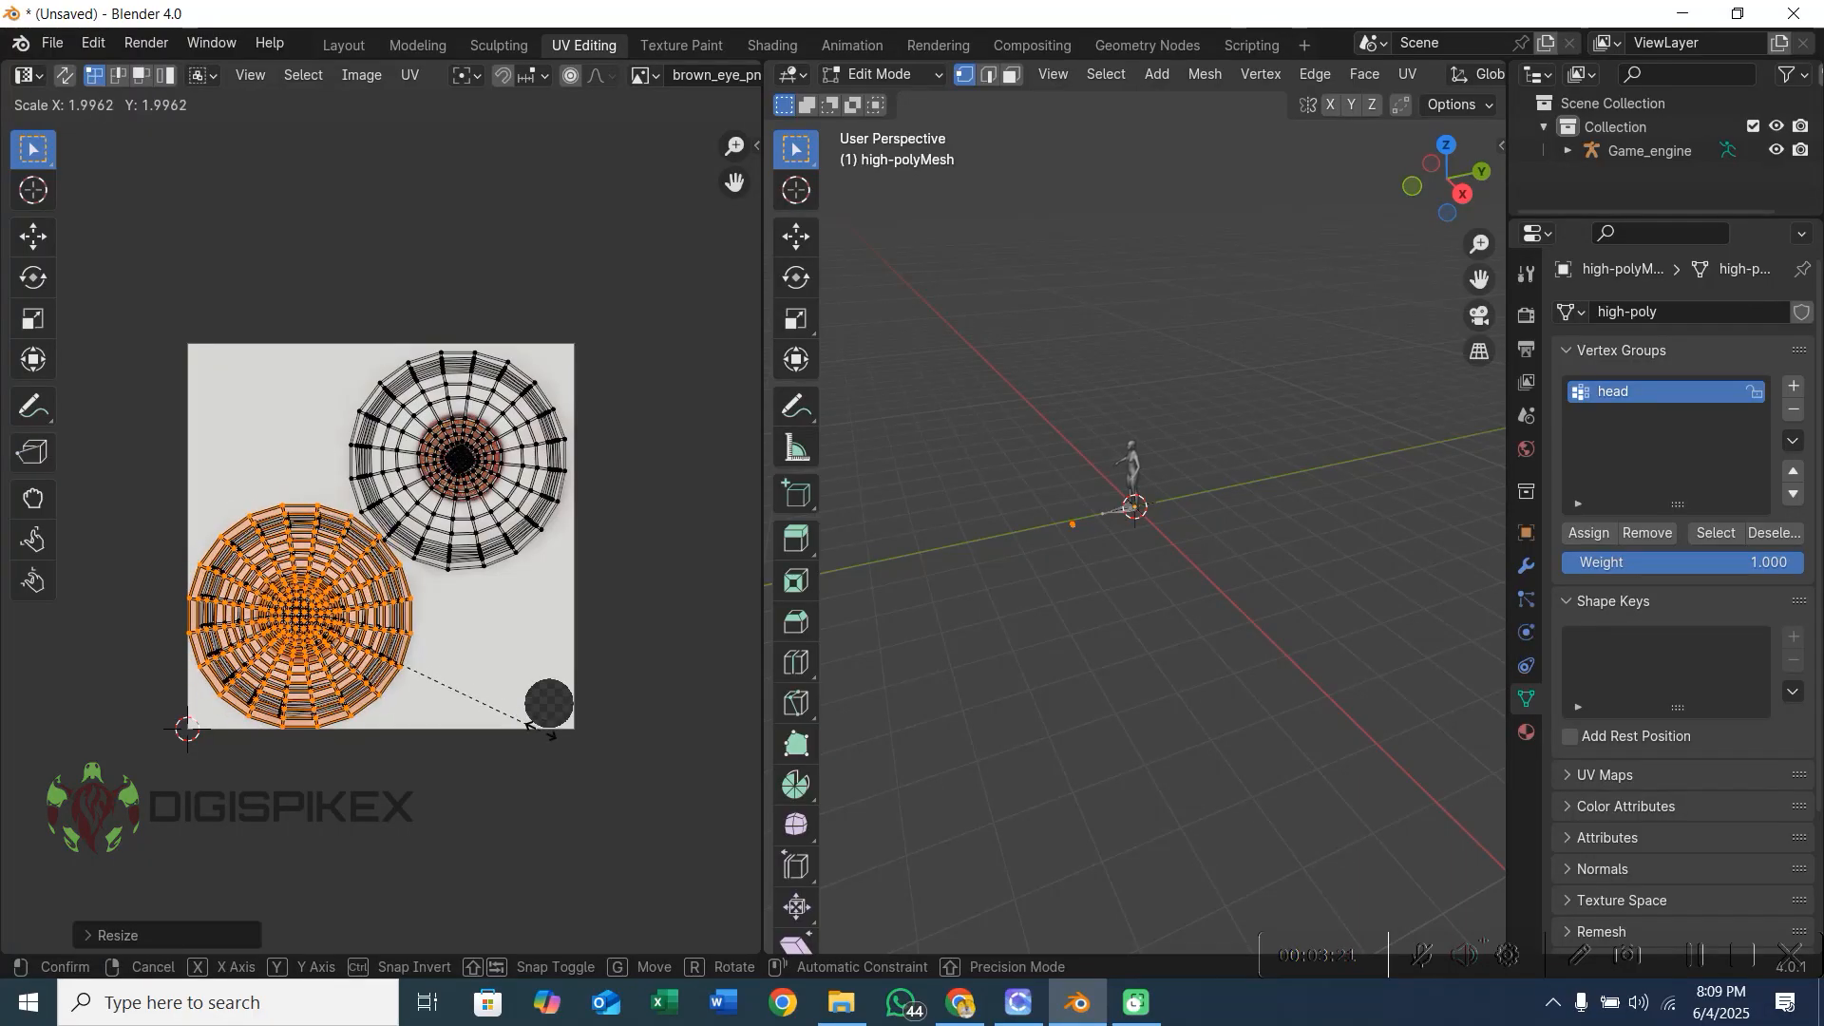
{"action": "left_click", "coordinate": [544, 724]}
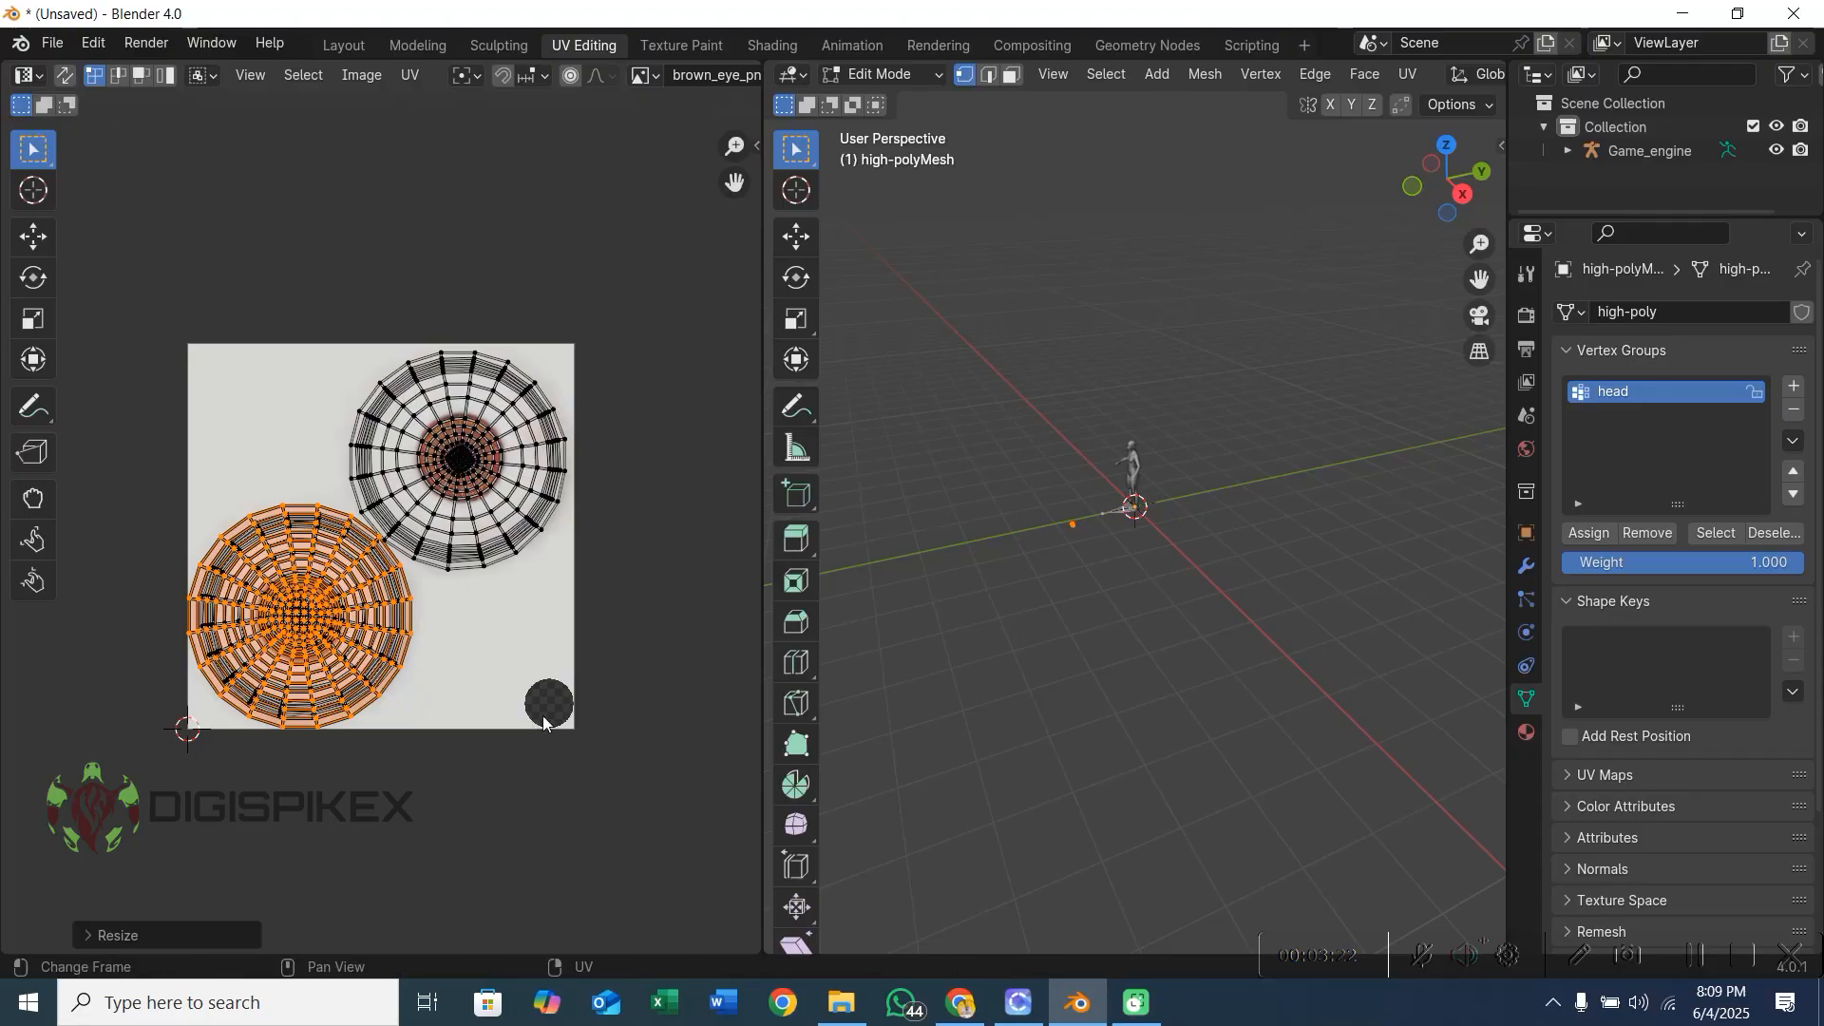
- Return to the Layout workspace and check the character's eyes and face from the front
{"action": "left_click", "coordinate": [344, 45]}
{"action": "scroll", "coordinate": [704, 416], "scroll_direction": "up", "scroll_amount": 4}
{"action": "middle_click_drag", "start_coordinate": [704, 417], "coordinate": [732, 446]}
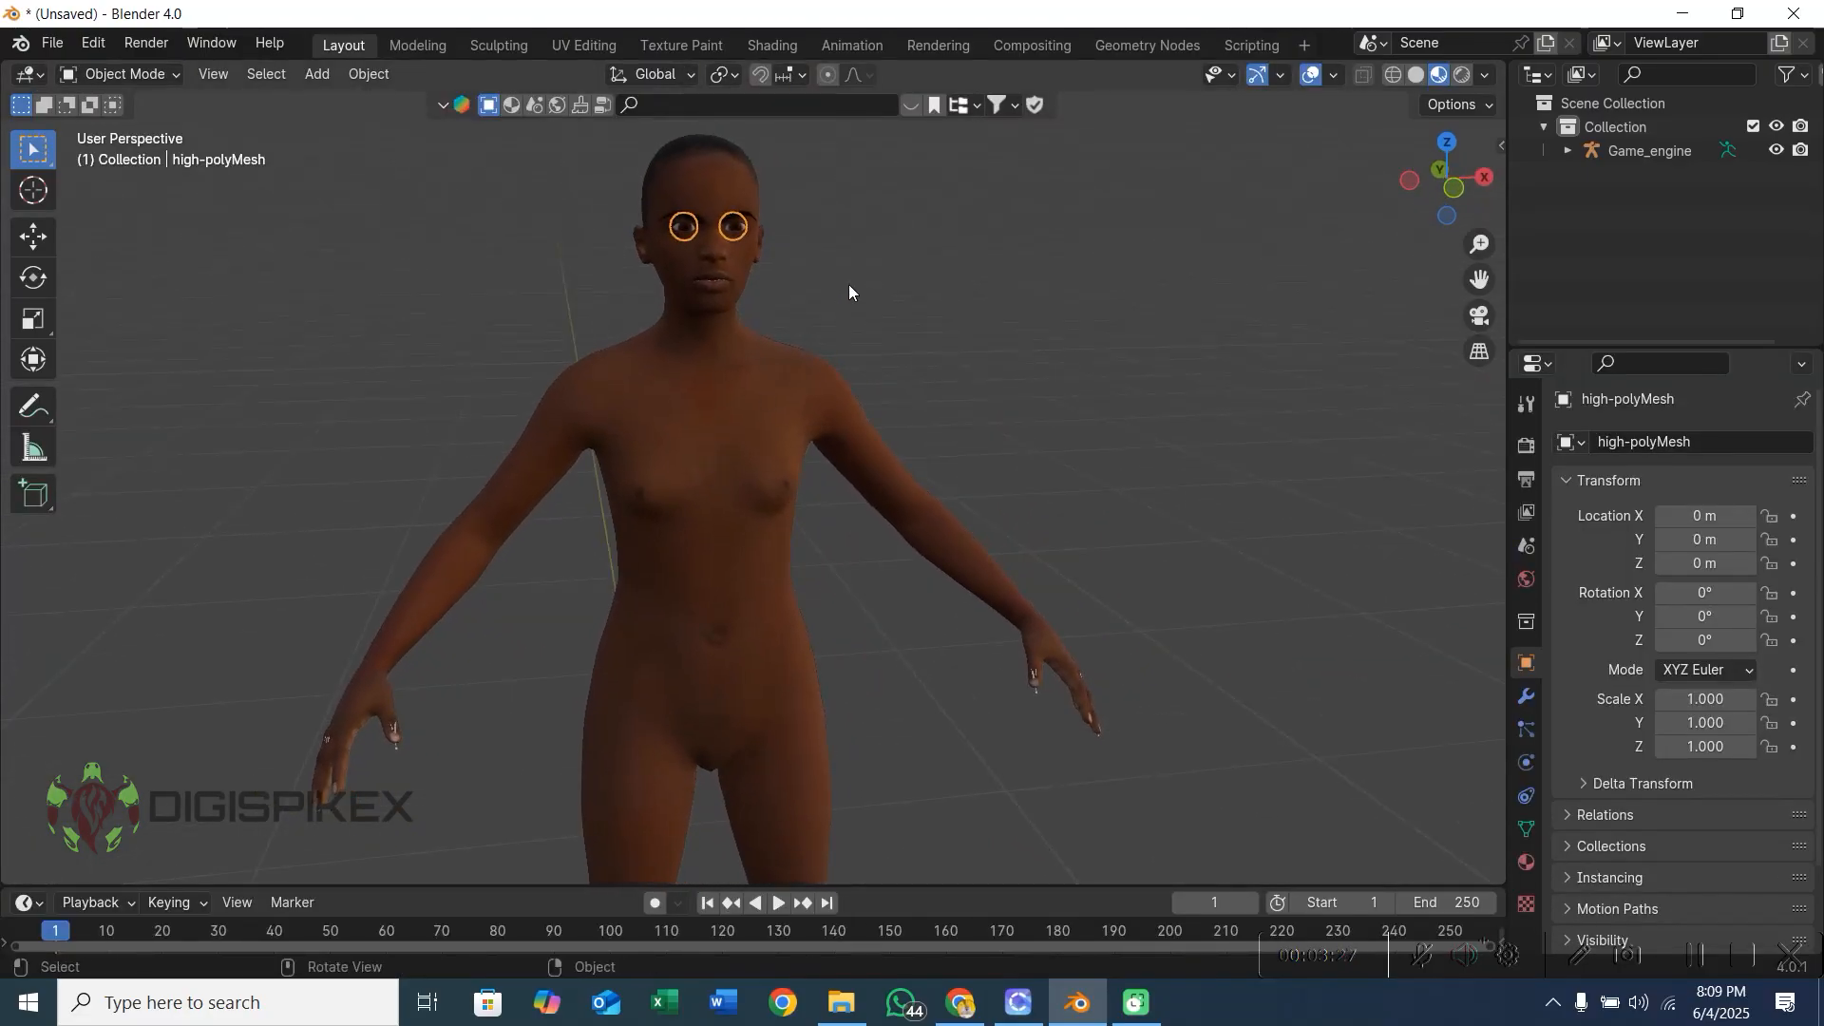
{"action": "scroll", "coordinate": [753, 381], "scroll_direction": "down", "scroll_amount": 4}
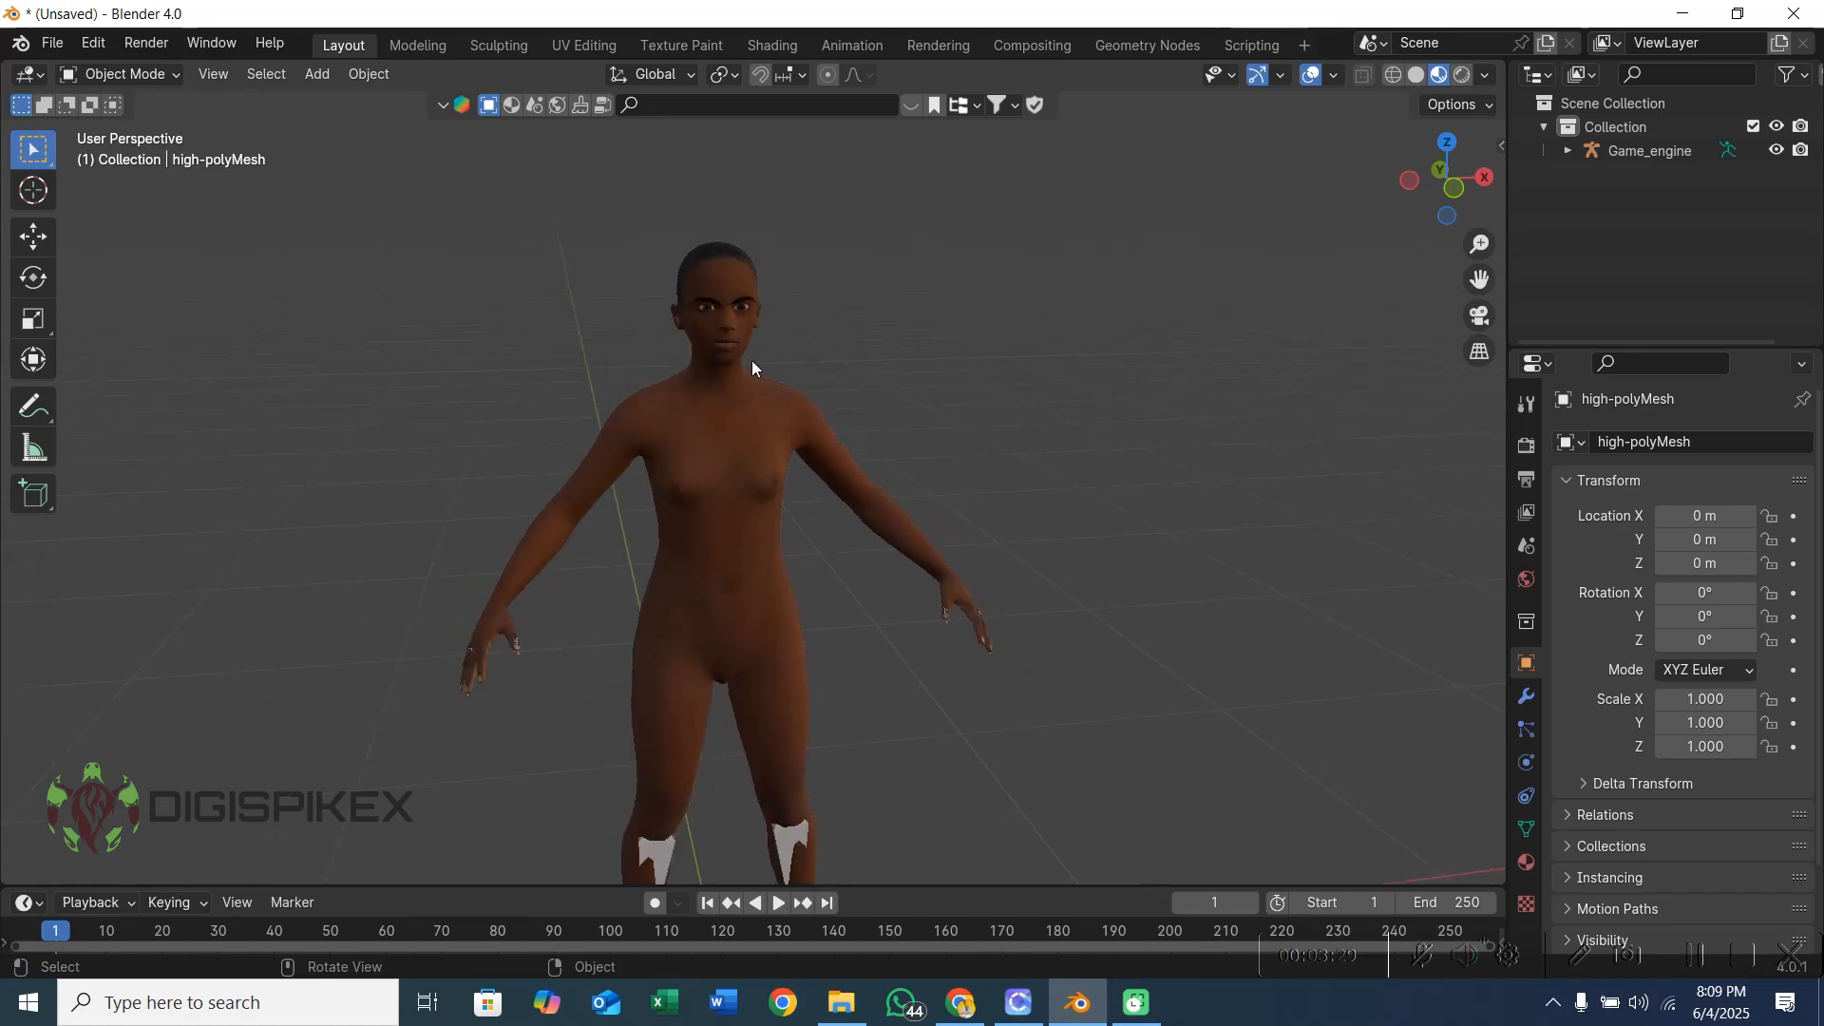
{"action": "scroll", "coordinate": [753, 372], "scroll_direction": "up", "scroll_amount": 4}
{"action": "middle_click_drag", "start_coordinate": [760, 387], "coordinate": [734, 375]}
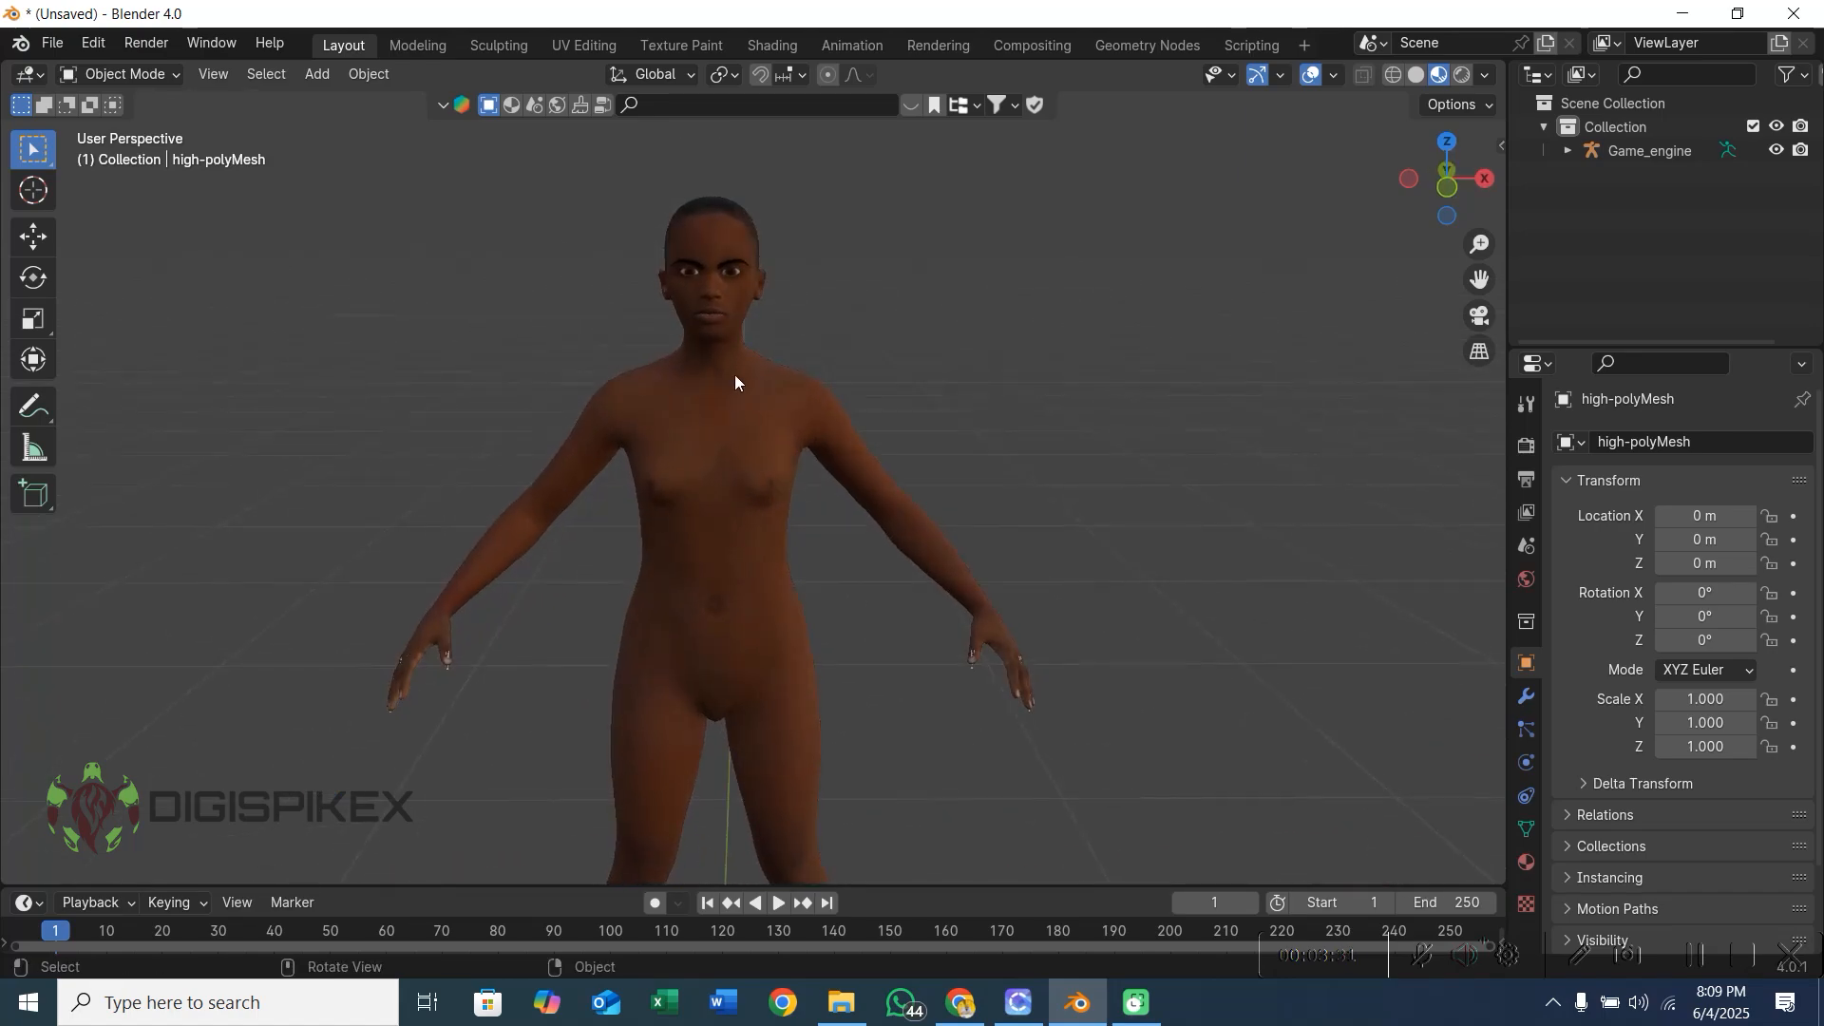
- Export the scene as FBX to the gamr tutorials folder, overwriting character 2.fbx
{"action": "left_click", "coordinate": [43, 48]}
{"action": "mouse_move", "coordinate": [116, 409]}
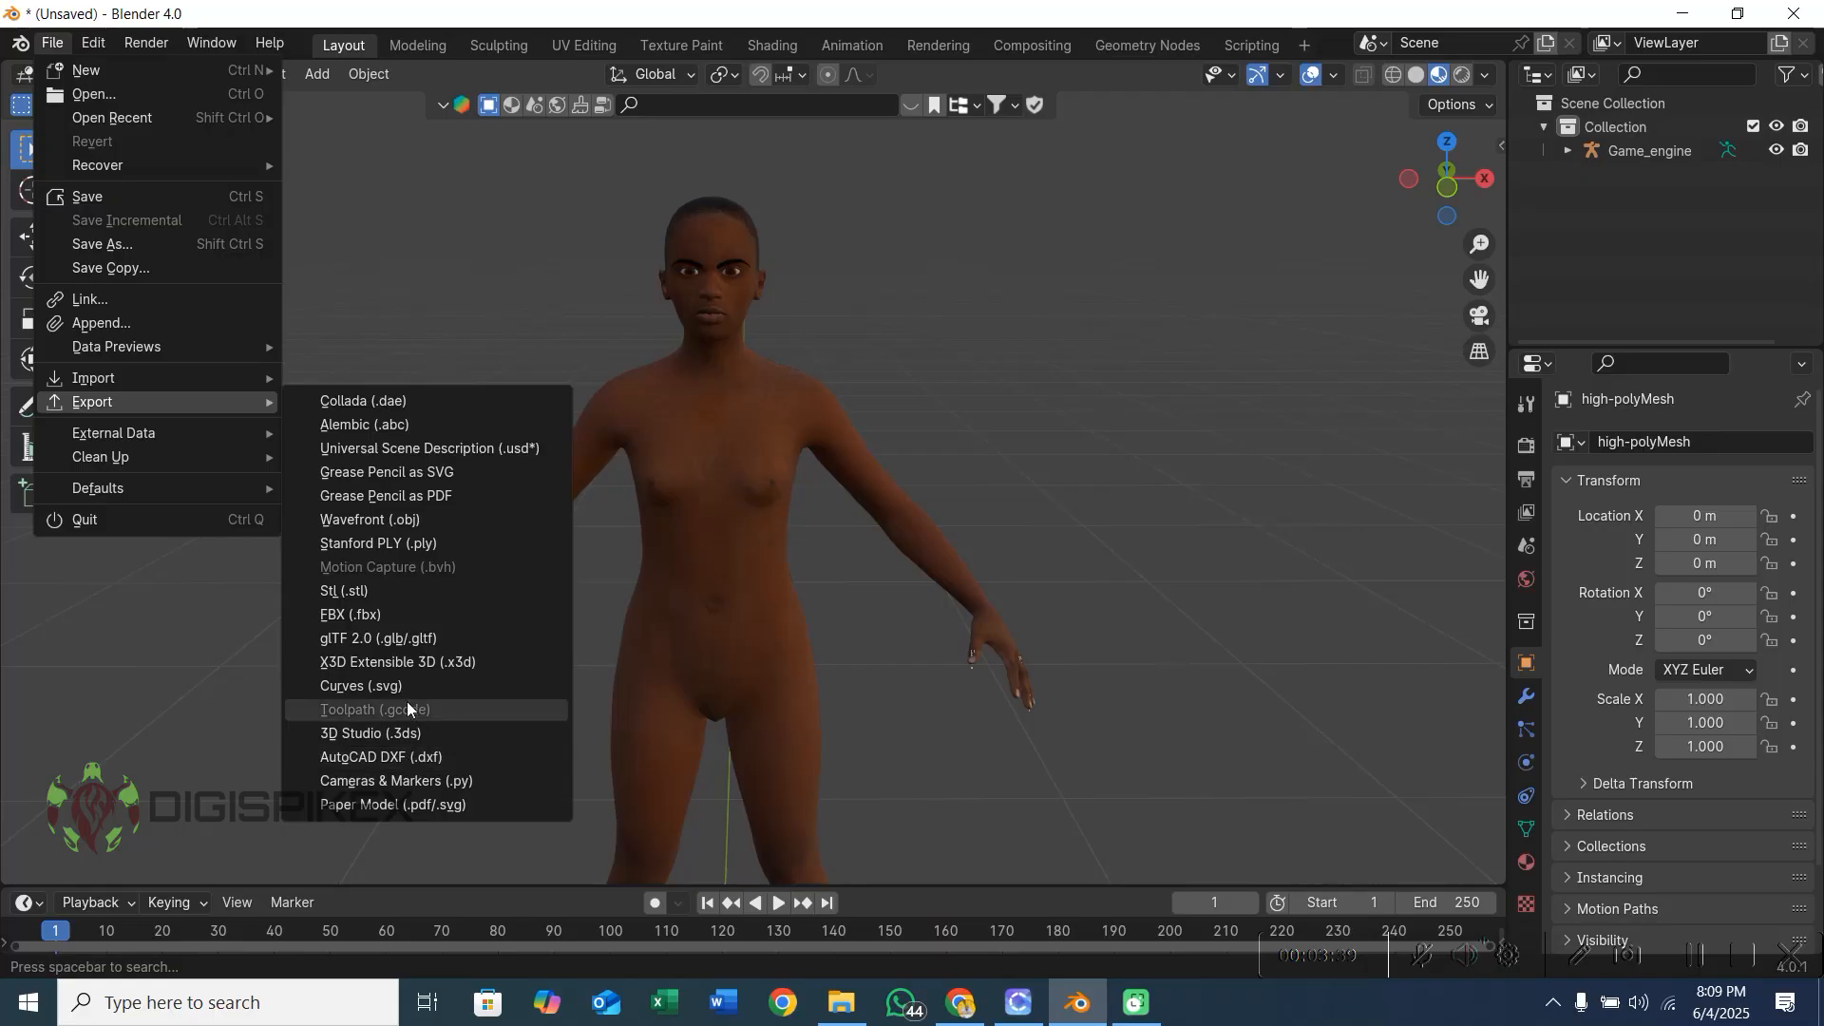
{"action": "left_click", "coordinate": [403, 614]}
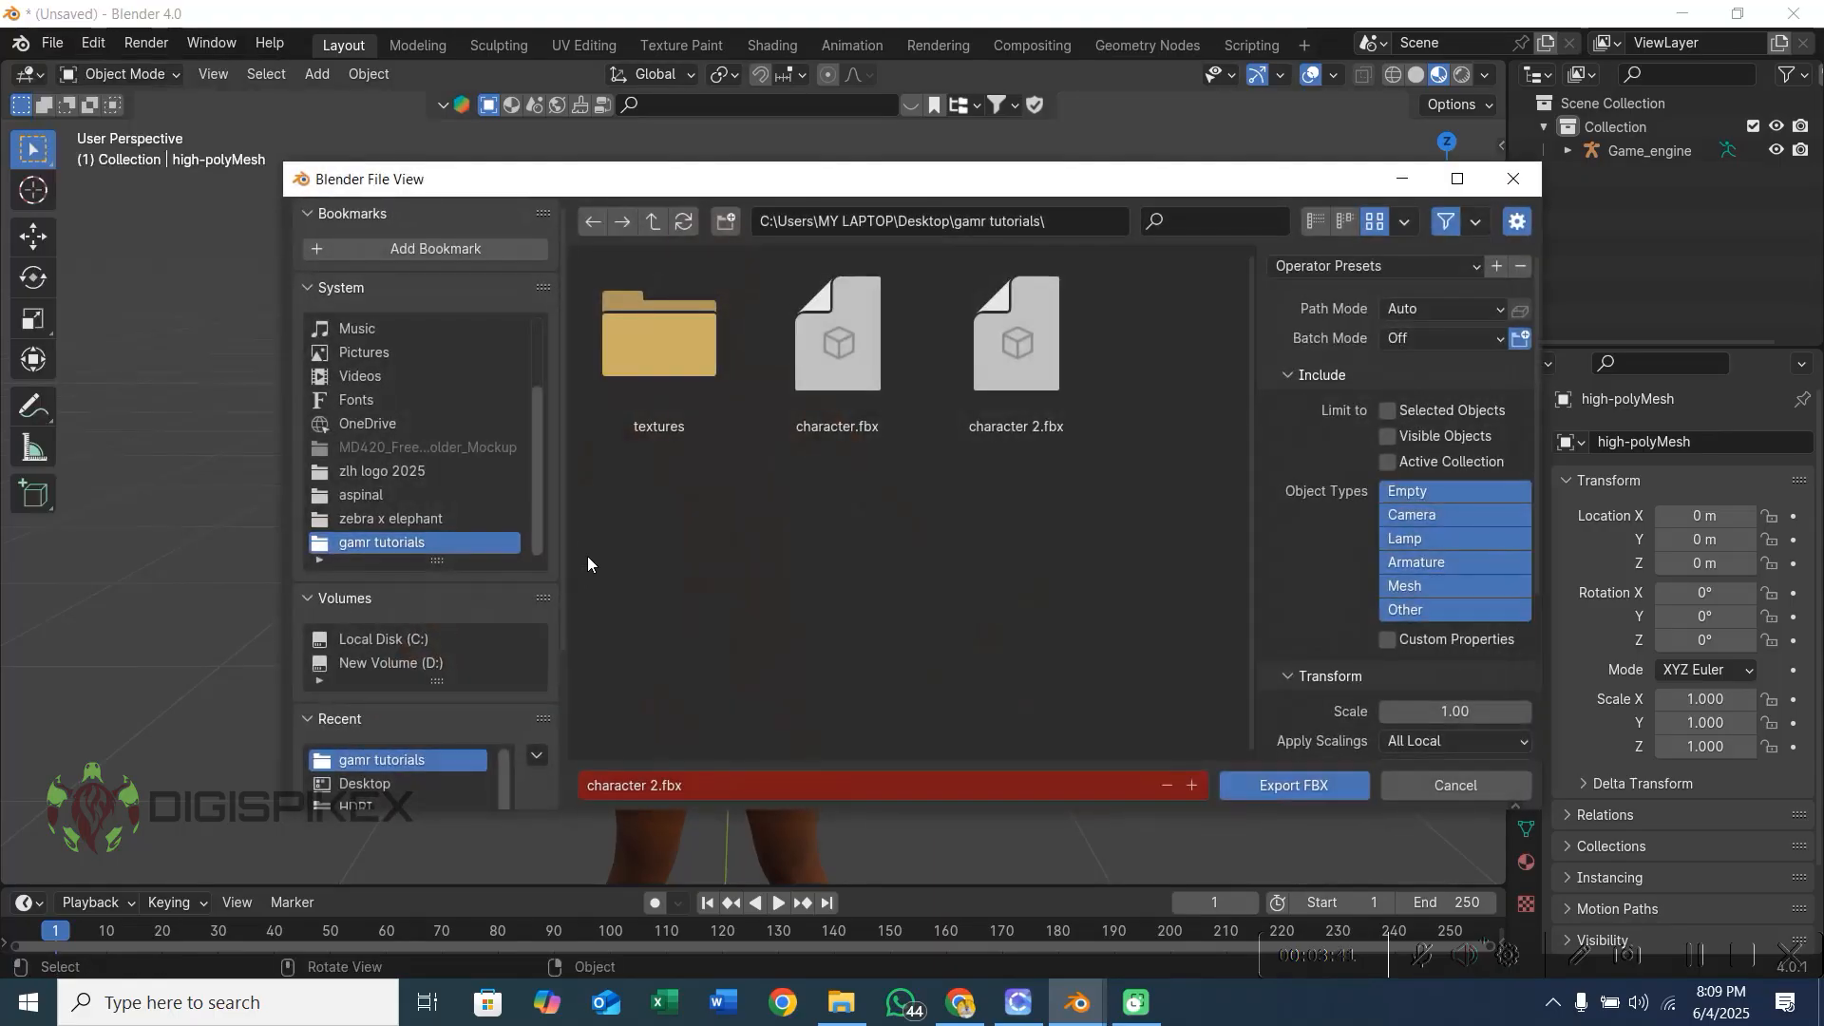
{"action": "left_click", "coordinate": [979, 380]}
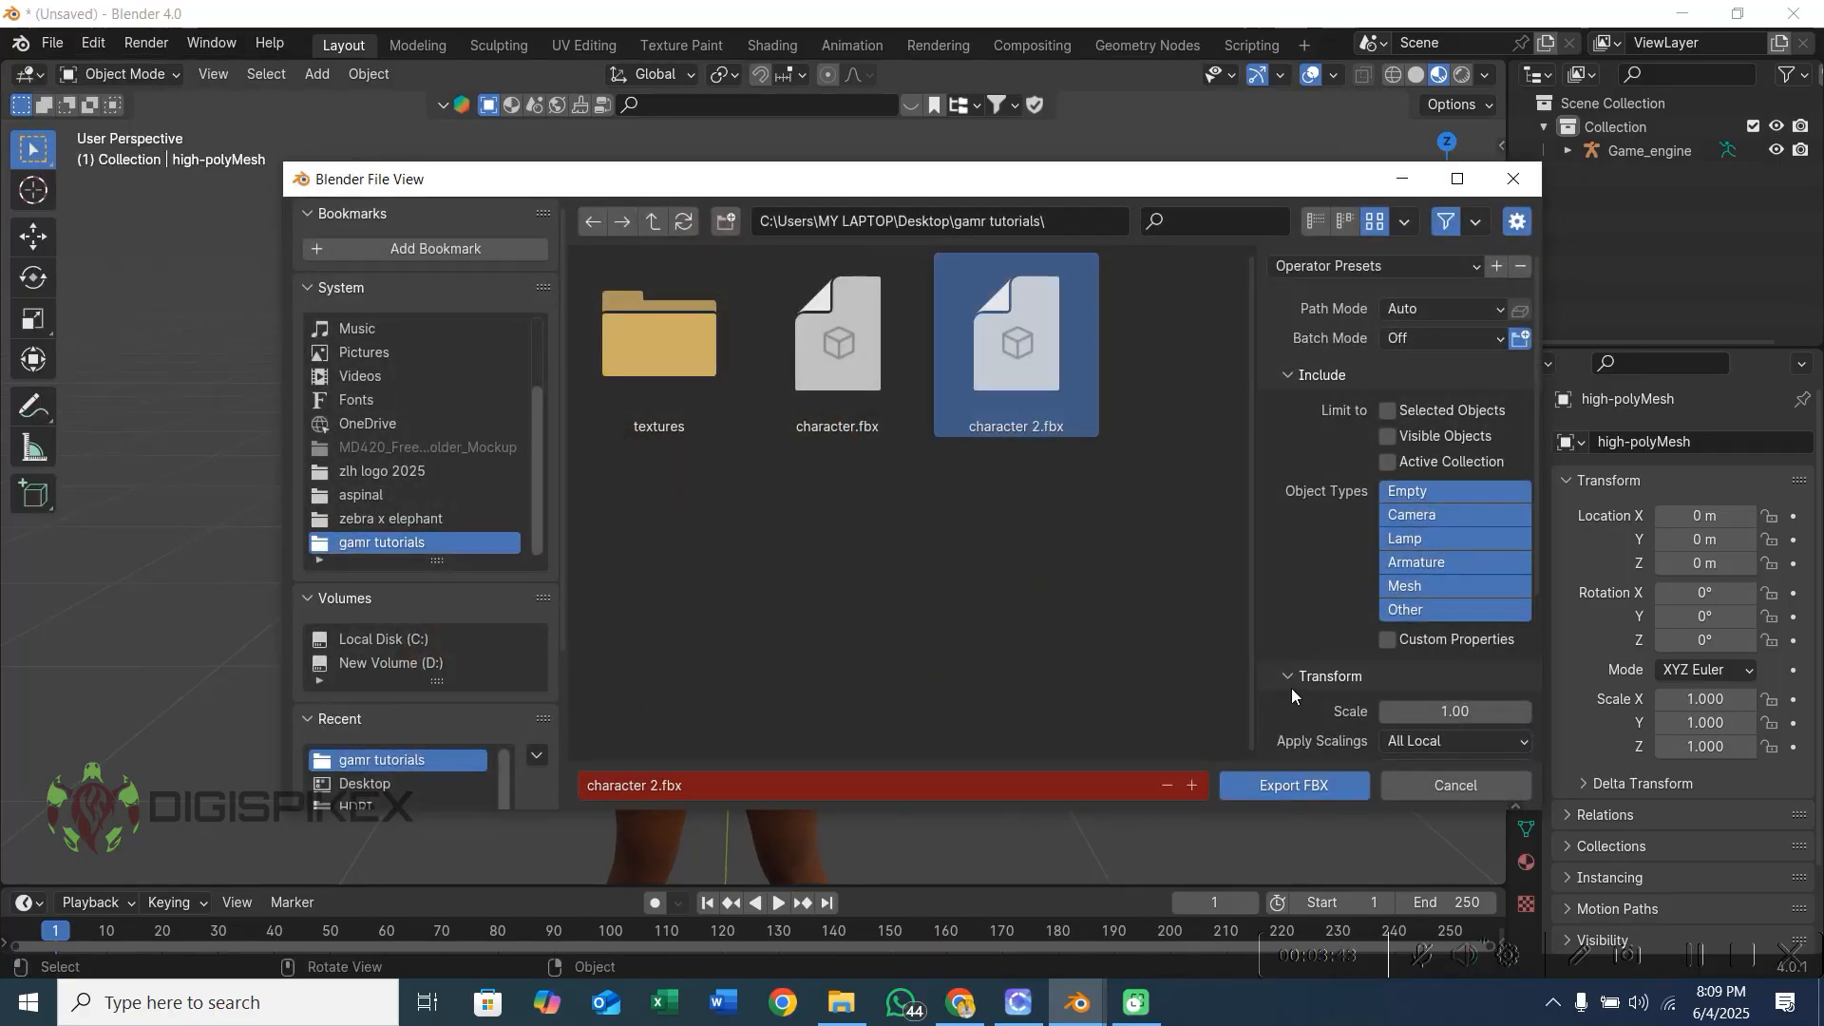
{"action": "left_click", "coordinate": [1276, 787]}
{"action": "scroll", "coordinate": [884, 555], "scroll_direction": "down", "scroll_amount": 2}
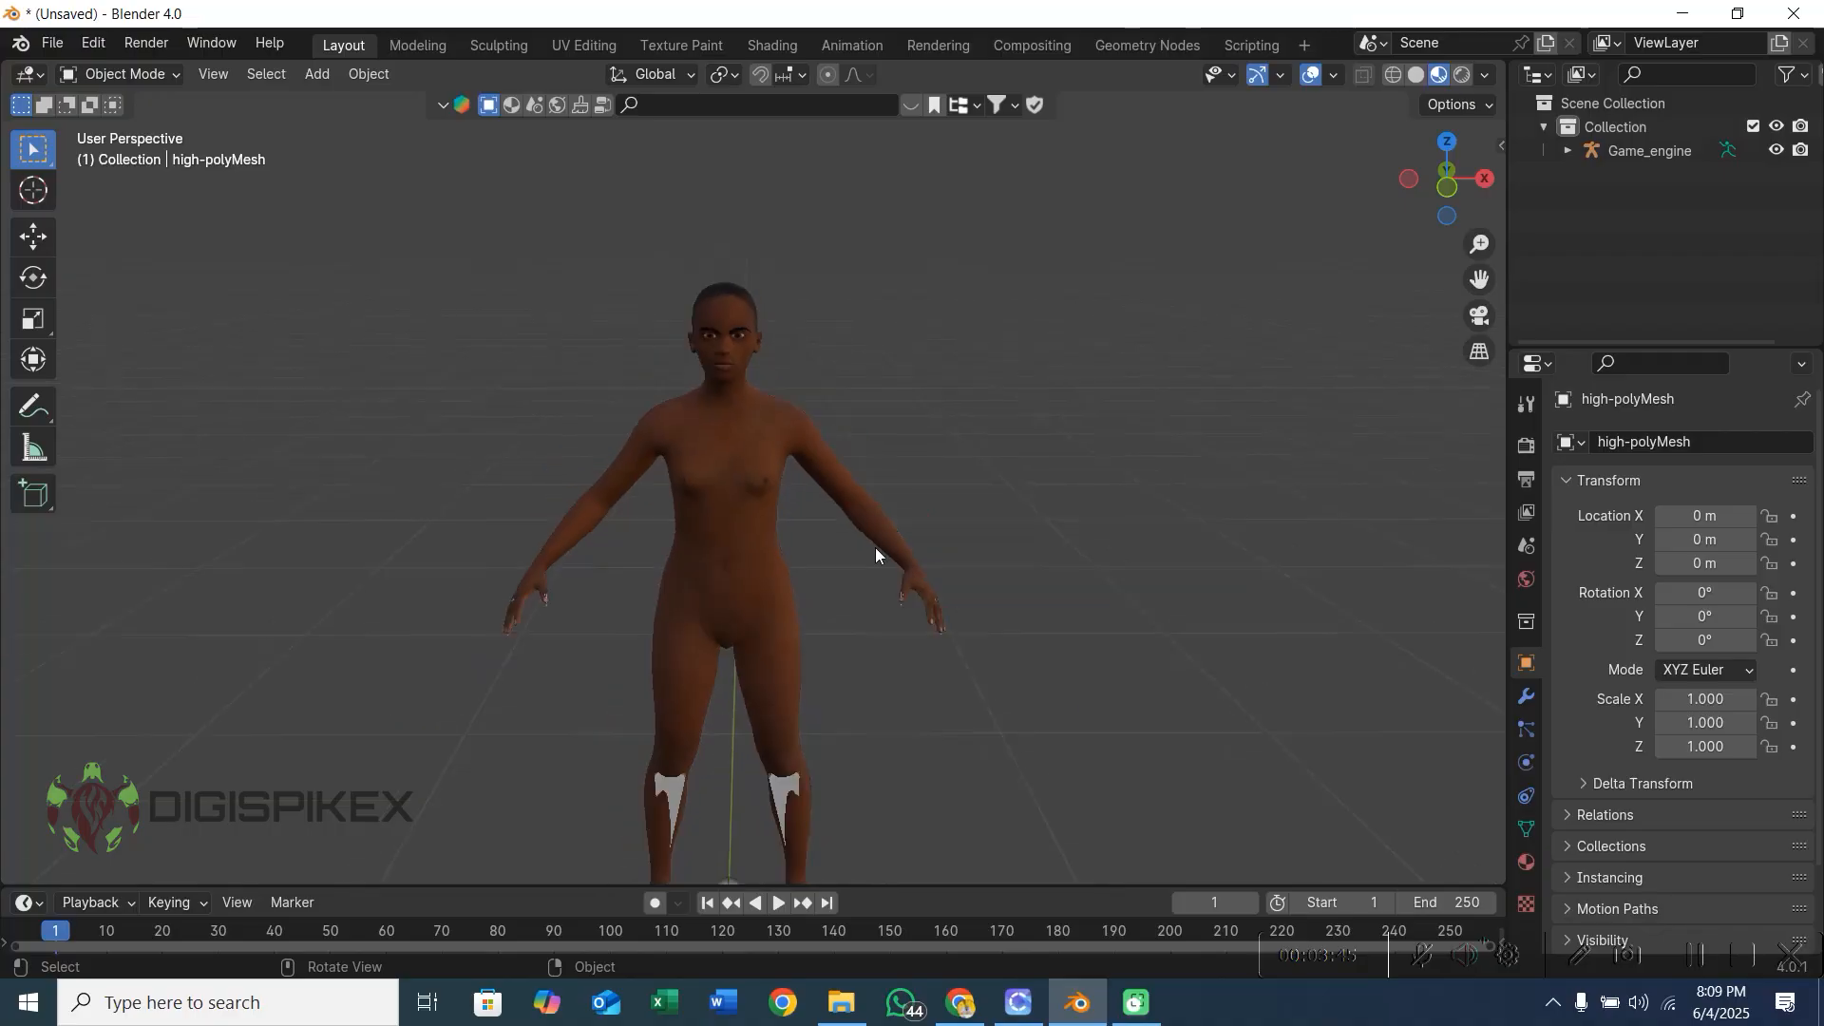
{"action": "mouse_move", "coordinate": [848, 527]}
{"action": "middle_mouse_down"}
{"action": "mouse_move", "coordinate": [949, 489]}
{"action": "mouse_move", "coordinate": [857, 501]}
{"action": "middle_mouse_up"}
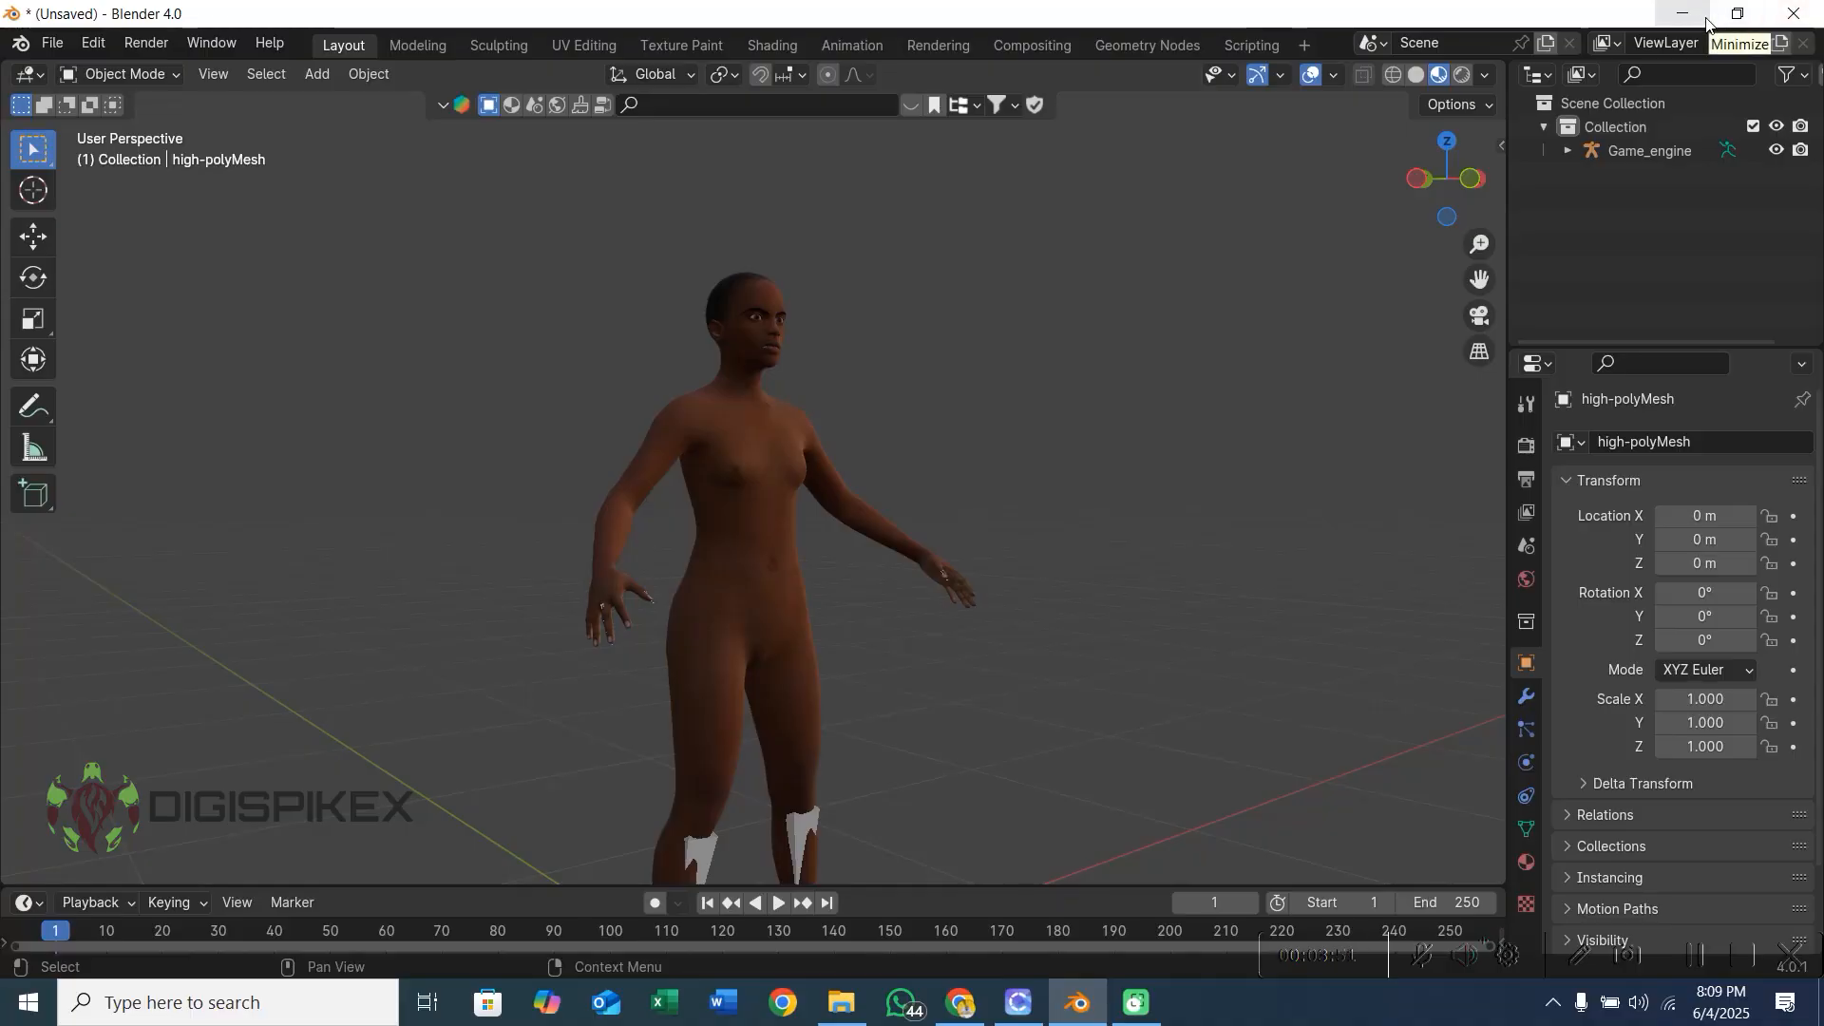
- Switch to CLO and import the character 2 FBX as an added avatar, using the cm (DAZ Studio) scale at 100%
{"action": "left_click", "coordinate": [959, 1003]}
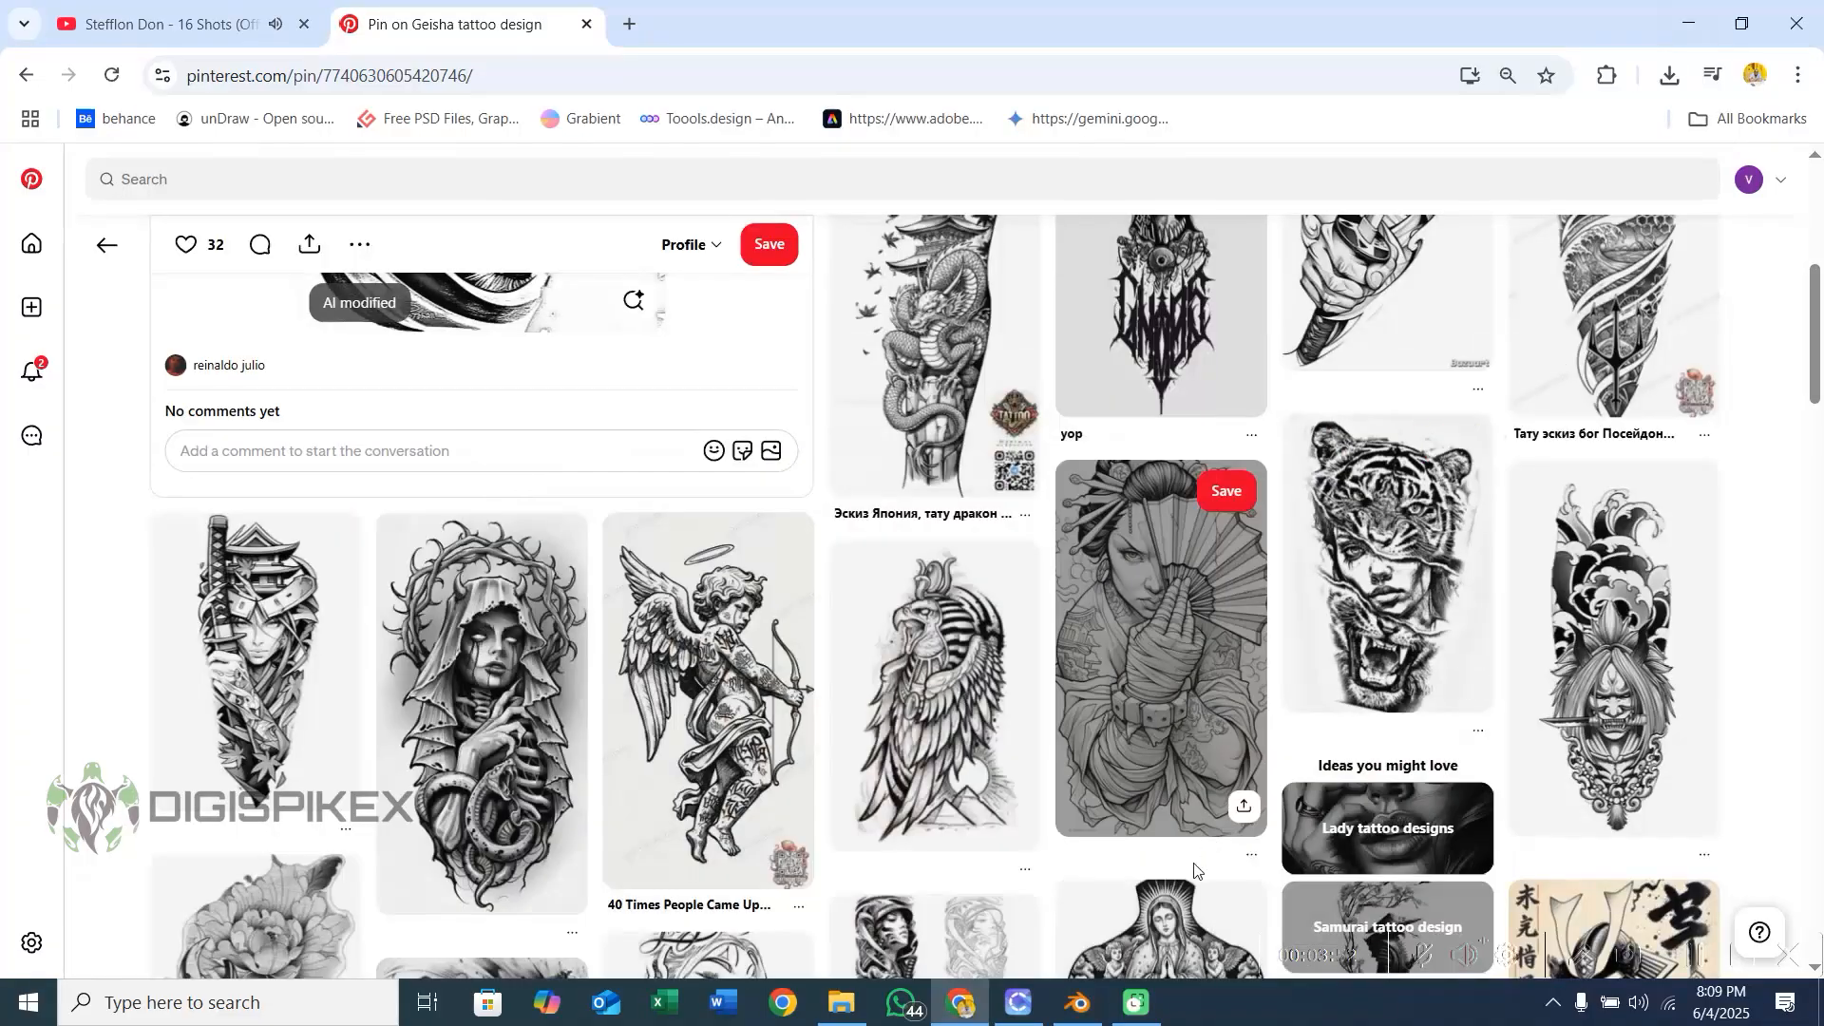
{"action": "left_click", "coordinate": [1034, 1007]}
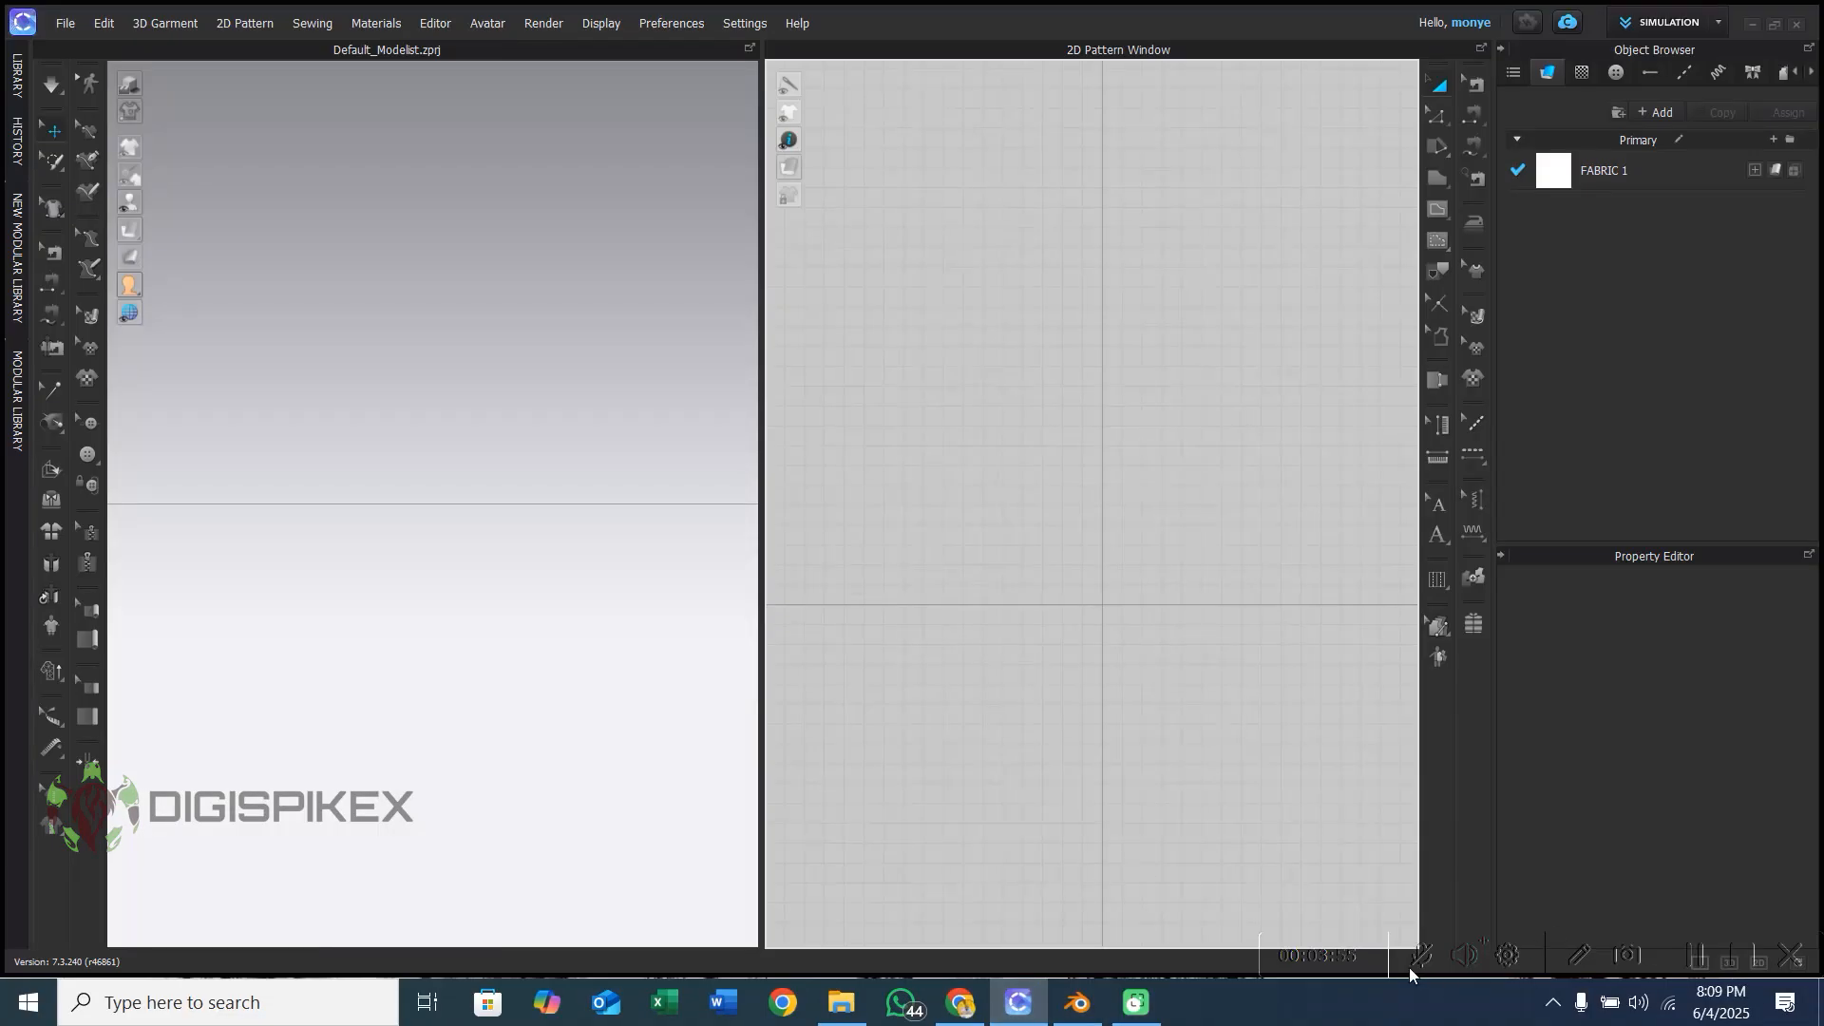
{"action": "left_click", "coordinate": [66, 24]}
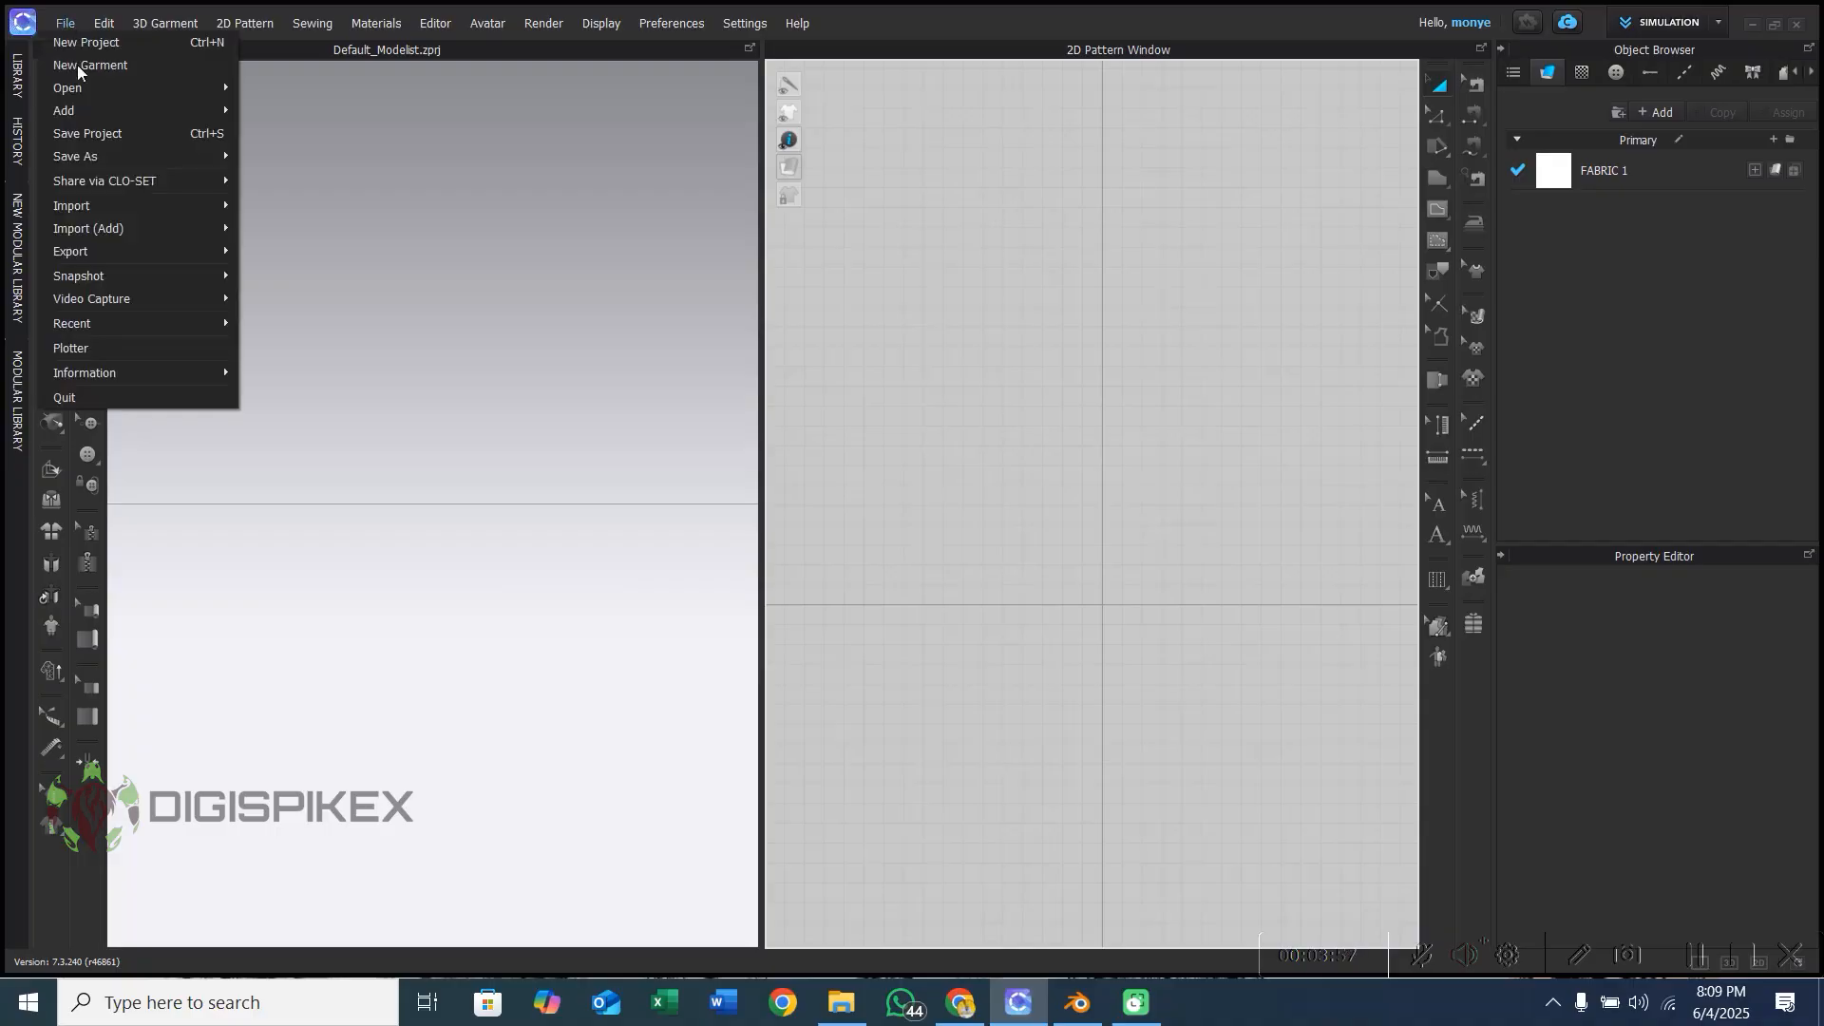
{"action": "mouse_move", "coordinate": [125, 228]}
{"action": "left_click", "coordinate": [299, 320]}
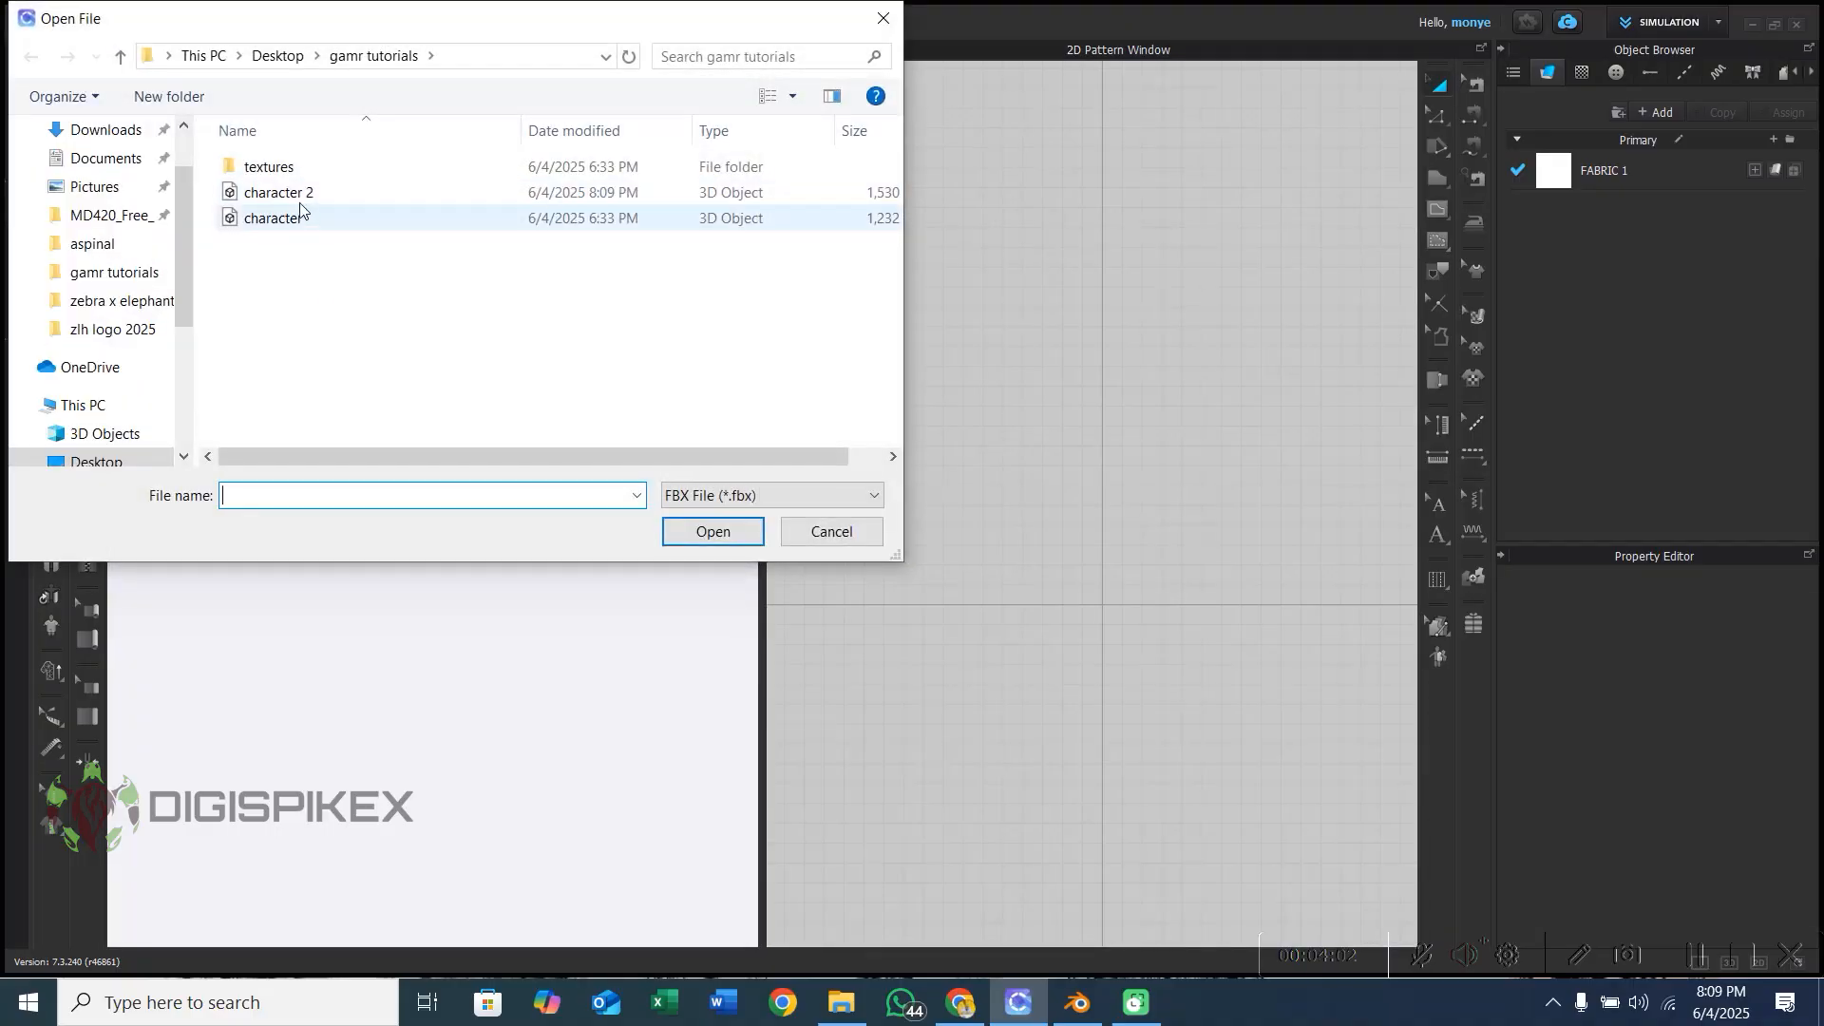
{"action": "left_click", "coordinate": [285, 193]}
{"action": "left_click", "coordinate": [715, 534]}
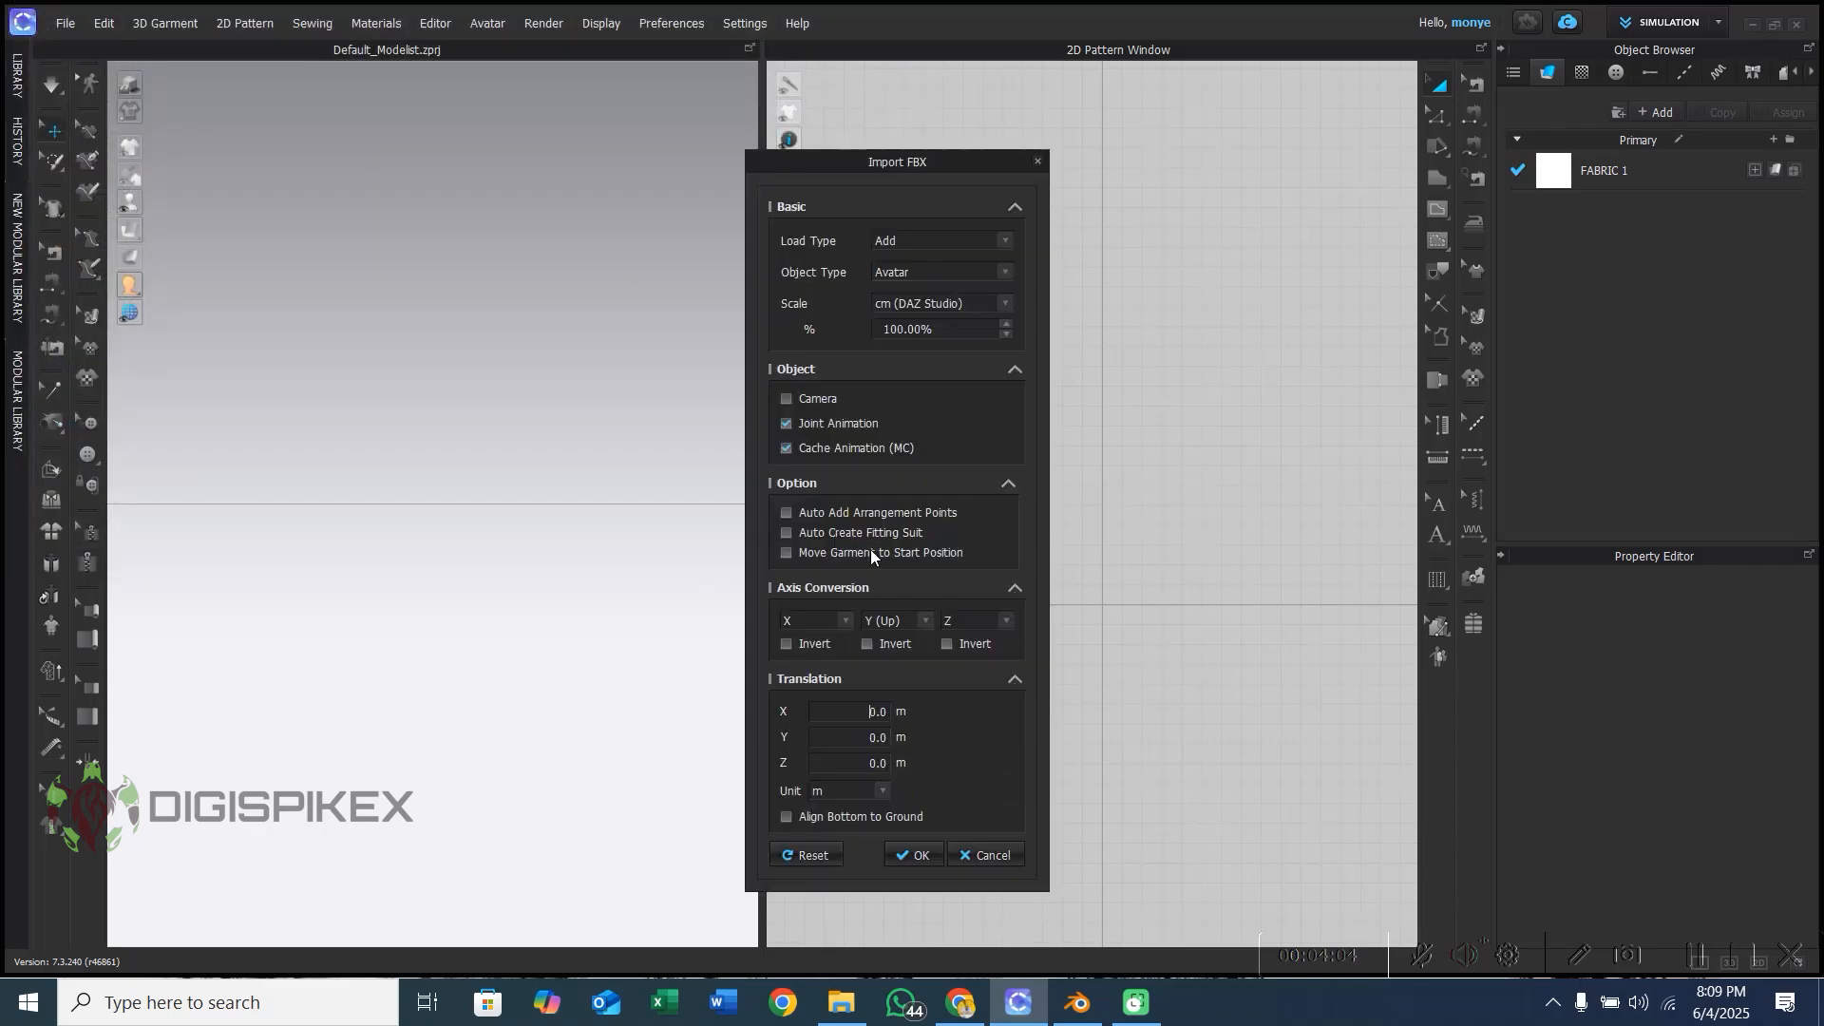
{"action": "left_click", "coordinate": [917, 855]}
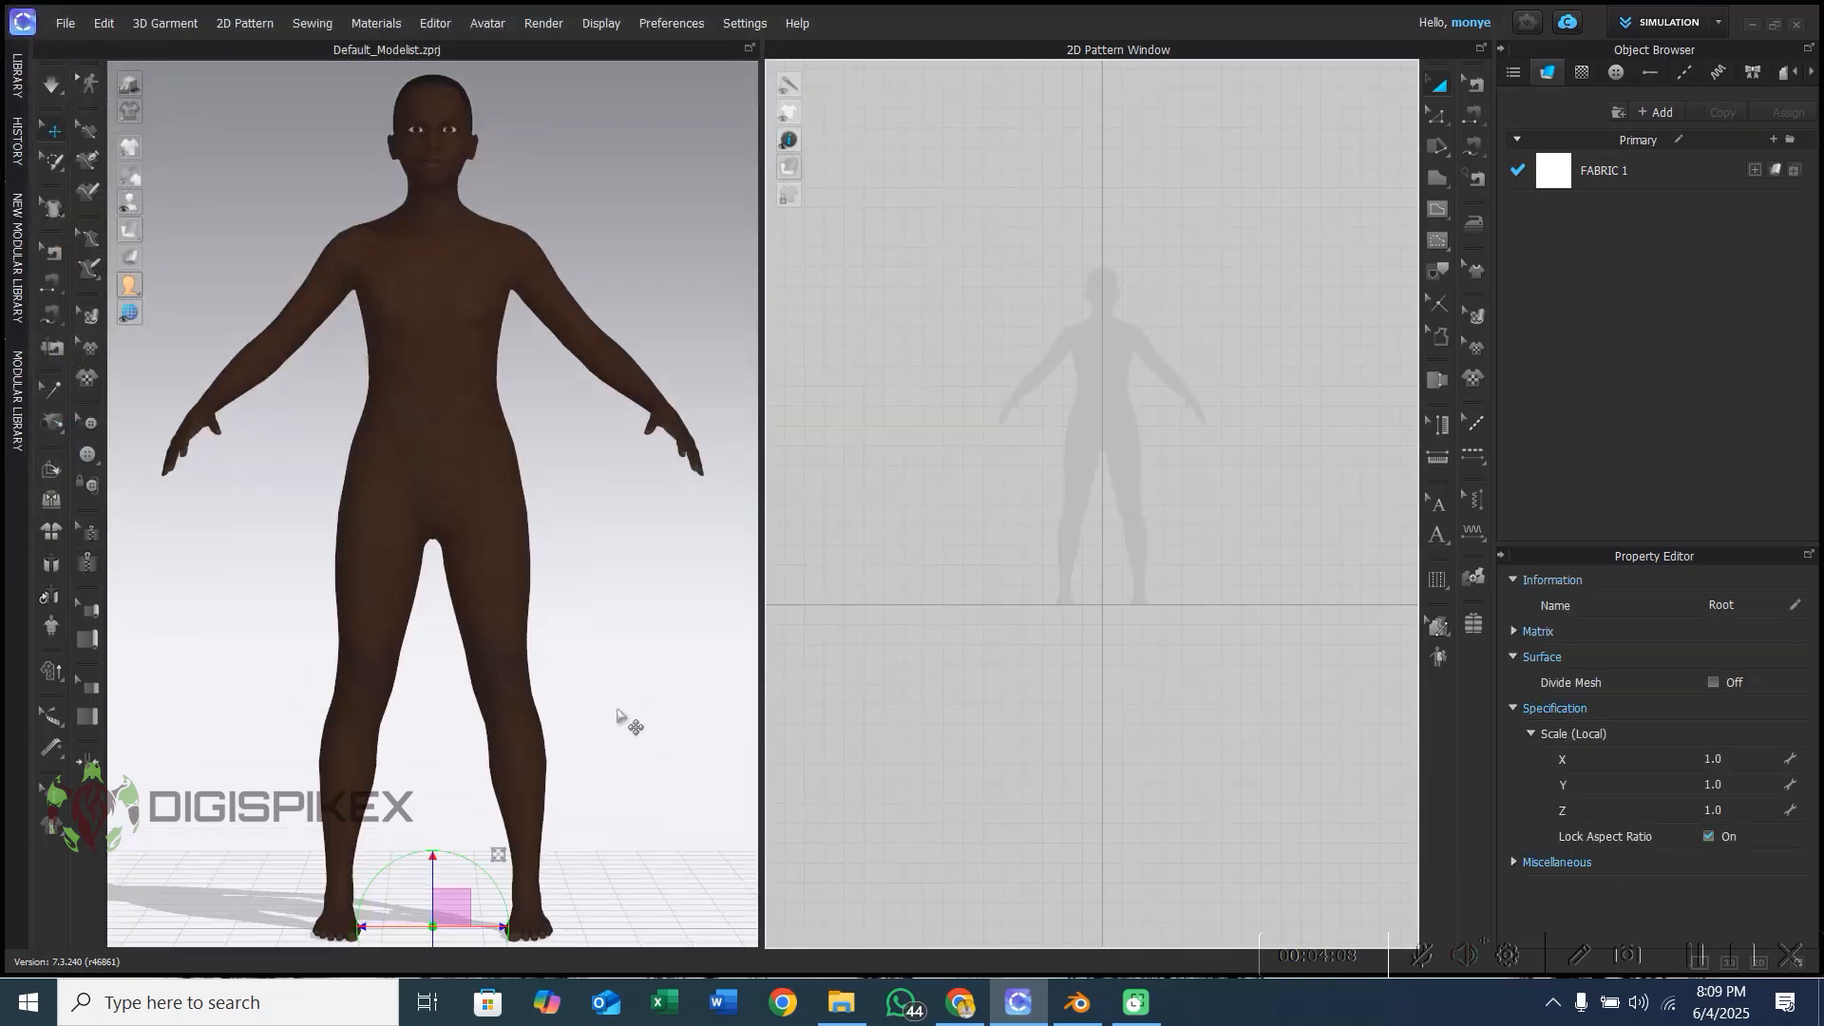
- Examine the imported avatar's body and face in the 3D view, both close up and at full height
{"action": "scroll", "coordinate": [1093, 610], "scroll_direction": "up", "scroll_amount": 5}
{"action": "scroll", "coordinate": [1100, 610], "scroll_direction": "down", "scroll_amount": 5}
{"action": "scroll", "coordinate": [339, 617], "scroll_direction": "up", "scroll_amount": 3}
{"action": "scroll", "coordinate": [334, 608], "scroll_direction": "down", "scroll_amount": 4}
{"action": "scroll", "coordinate": [335, 608], "scroll_direction": "down", "scroll_amount": 3}
{"action": "scroll", "coordinate": [334, 613], "scroll_direction": "up", "scroll_amount": 2}
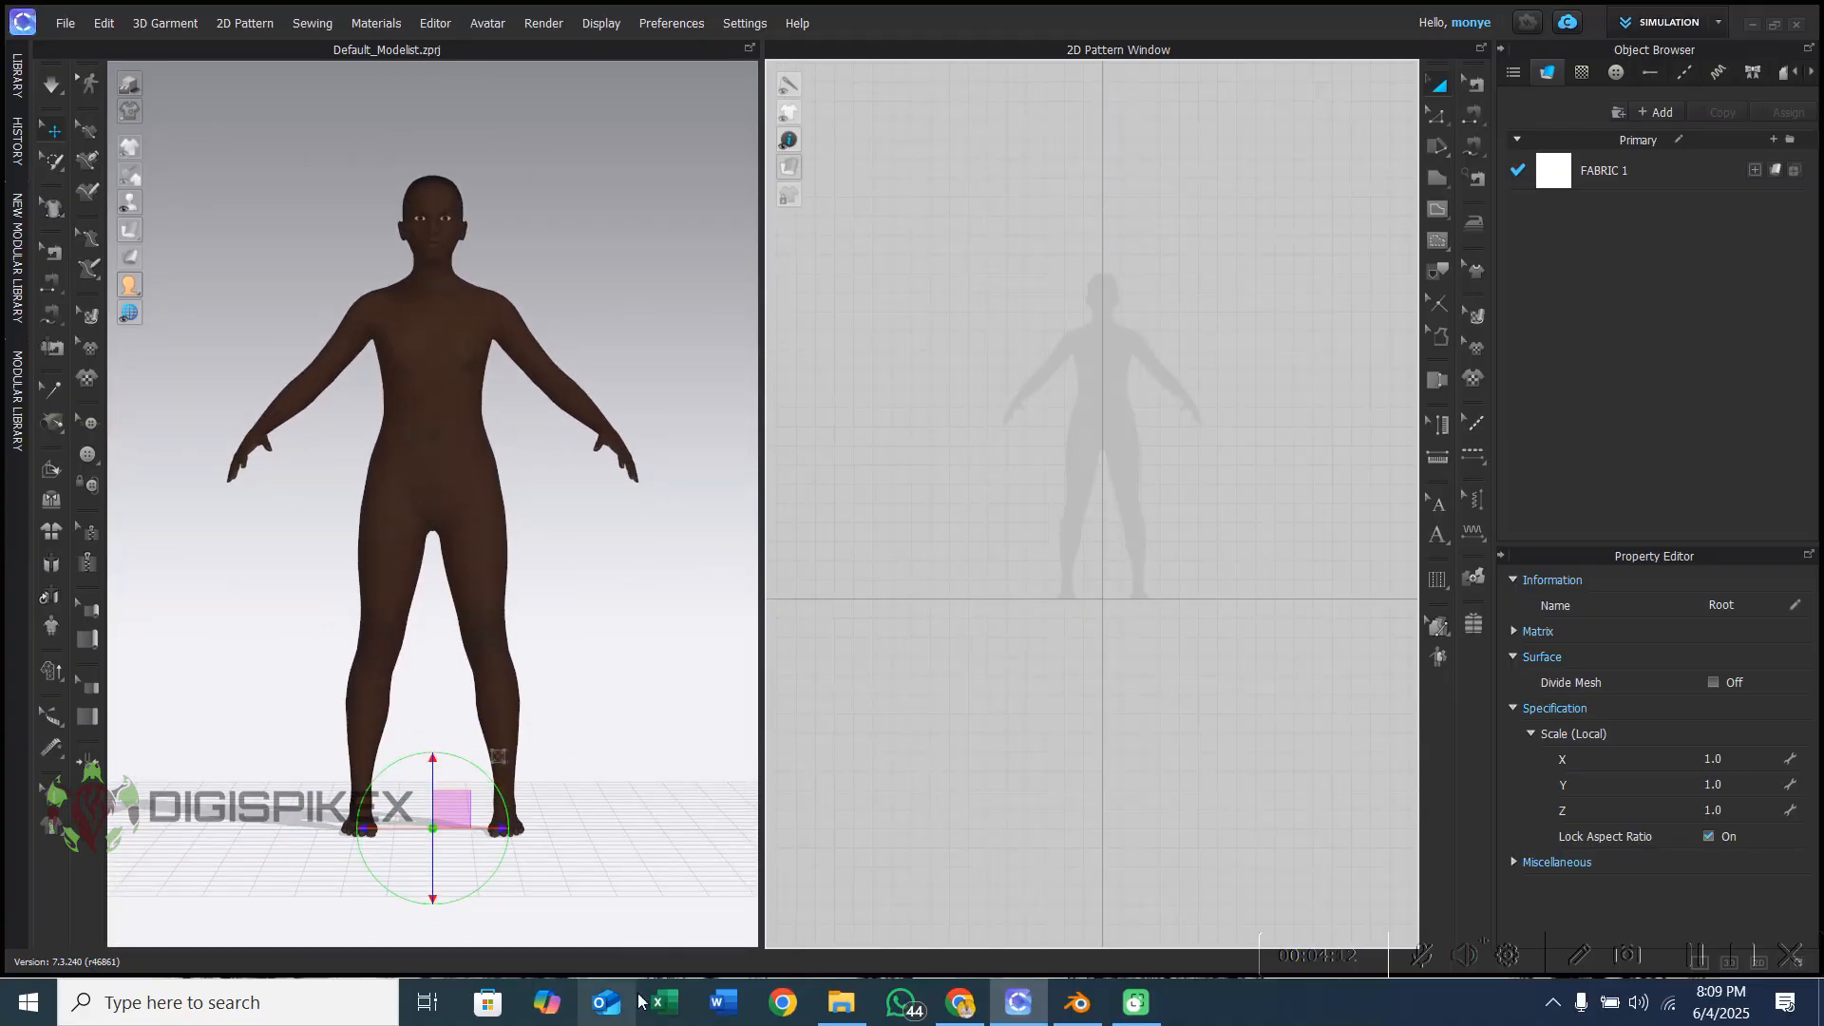
{"action": "scroll", "coordinate": [574, 684], "scroll_direction": "up", "scroll_amount": 2}
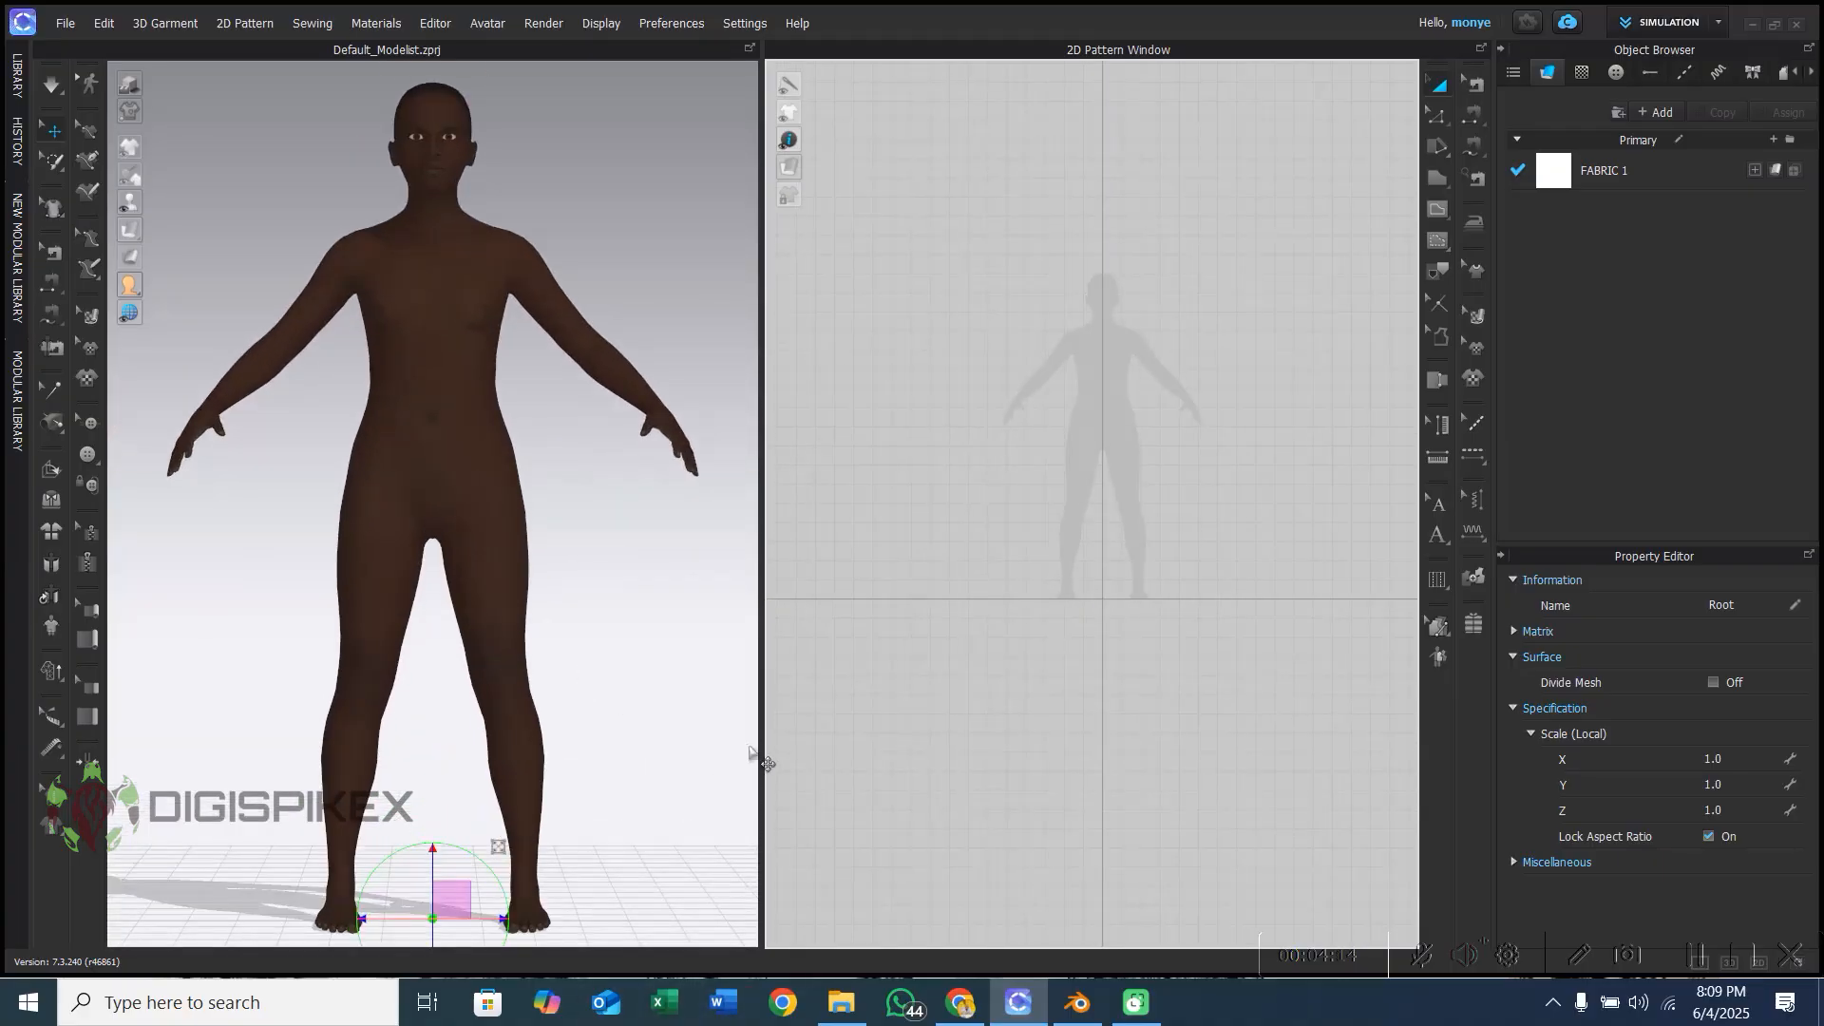
- Open concept image.jpg from the gamr tutorials folder, compare its outfit with the avatar side by side, and minimize it
{"action": "left_click", "coordinate": [840, 1002]}
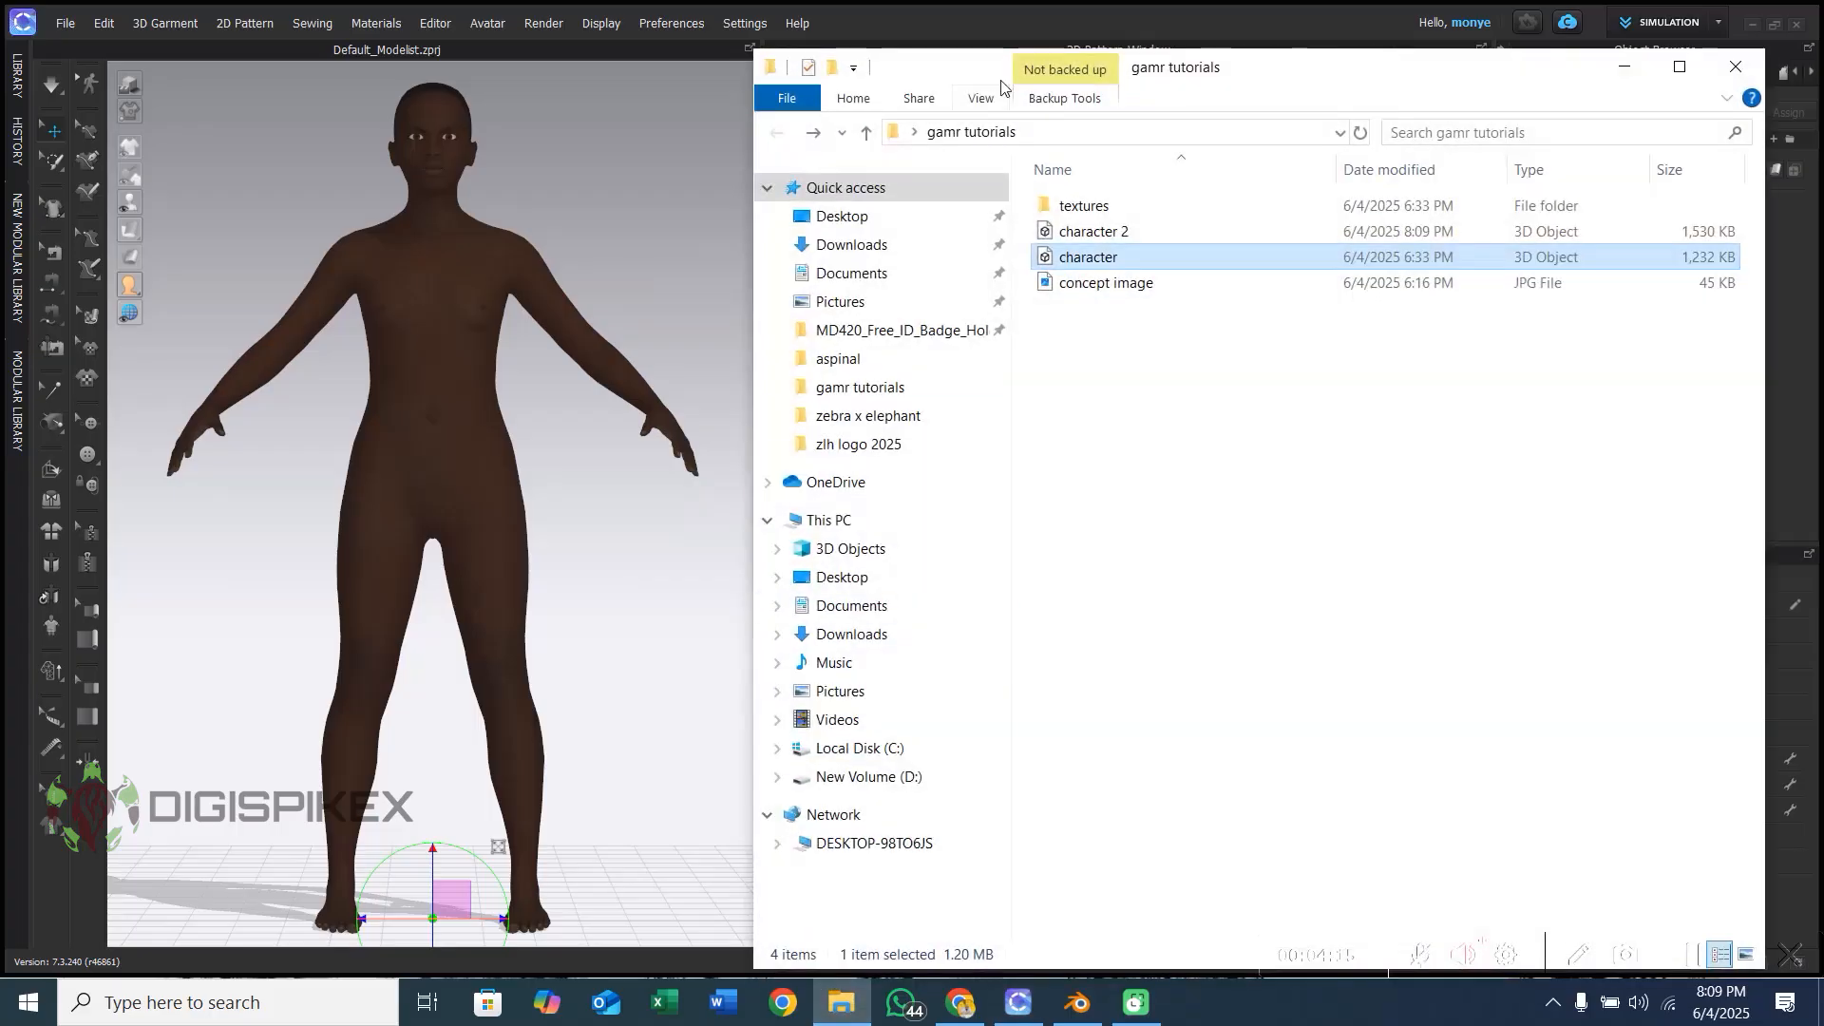
{"action": "double_click", "coordinate": [1091, 283]}
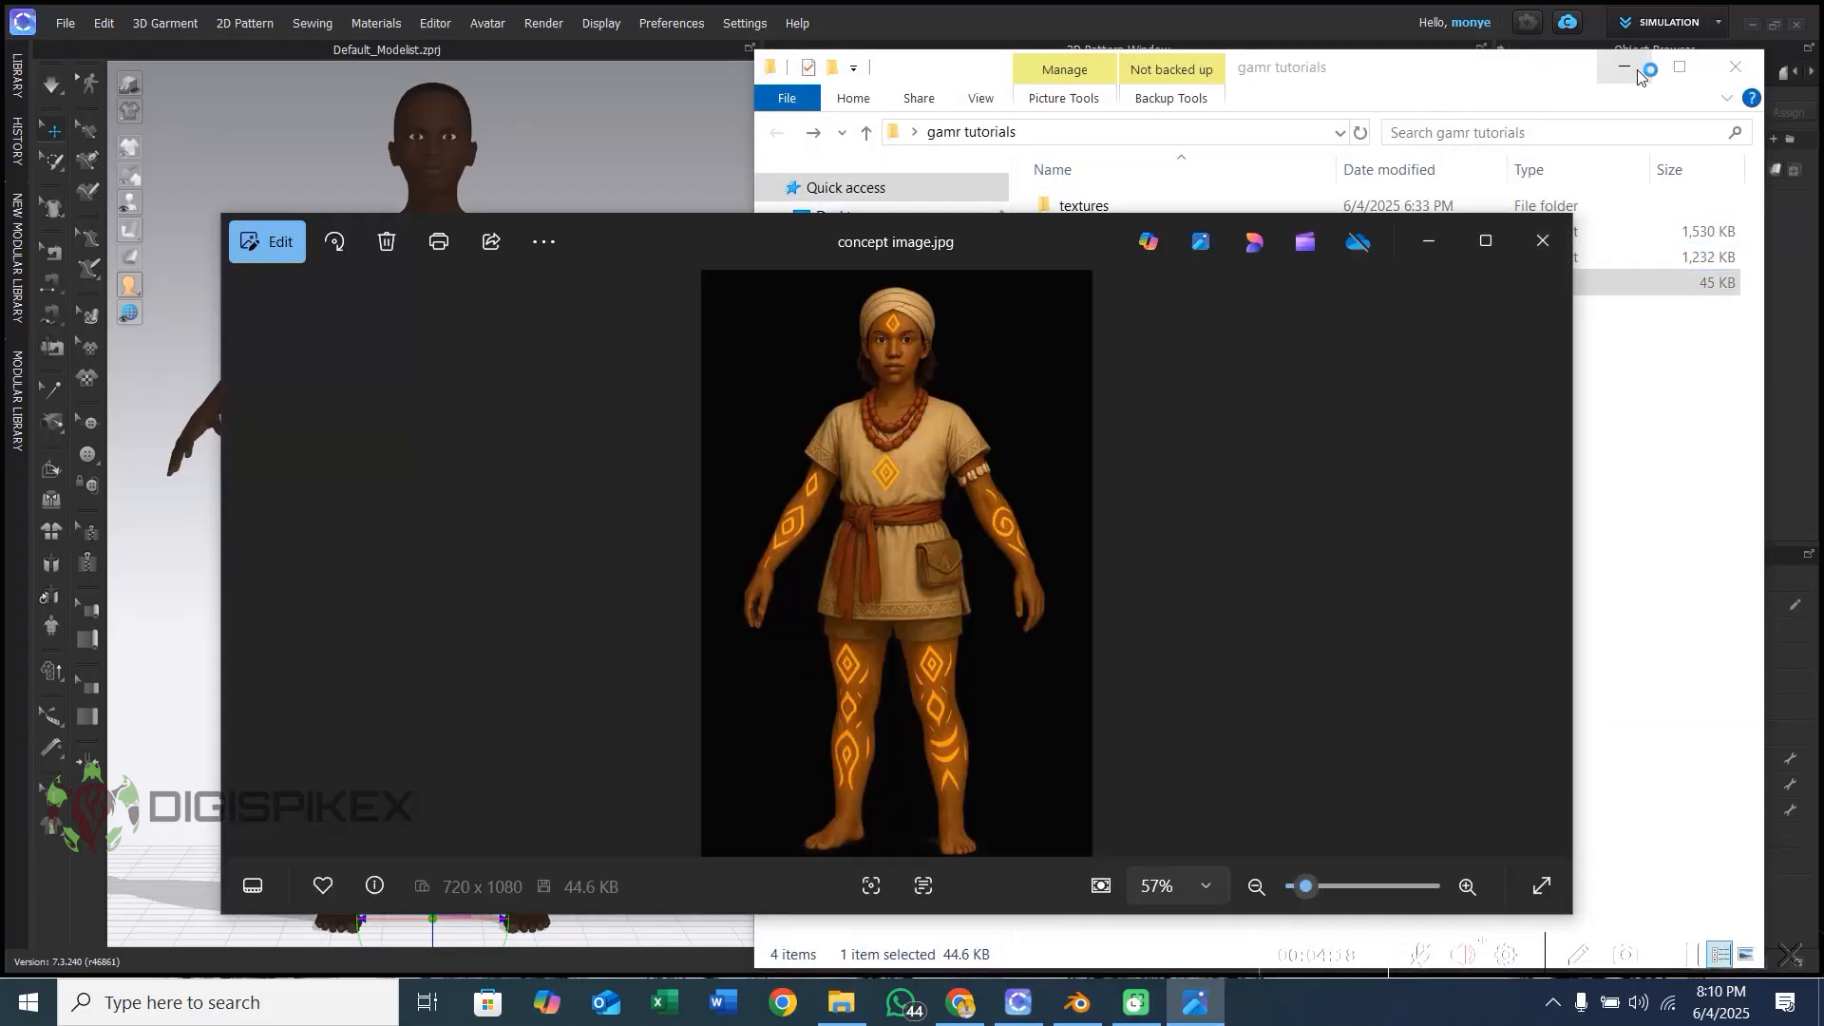
{"action": "left_click", "coordinate": [1625, 67]}
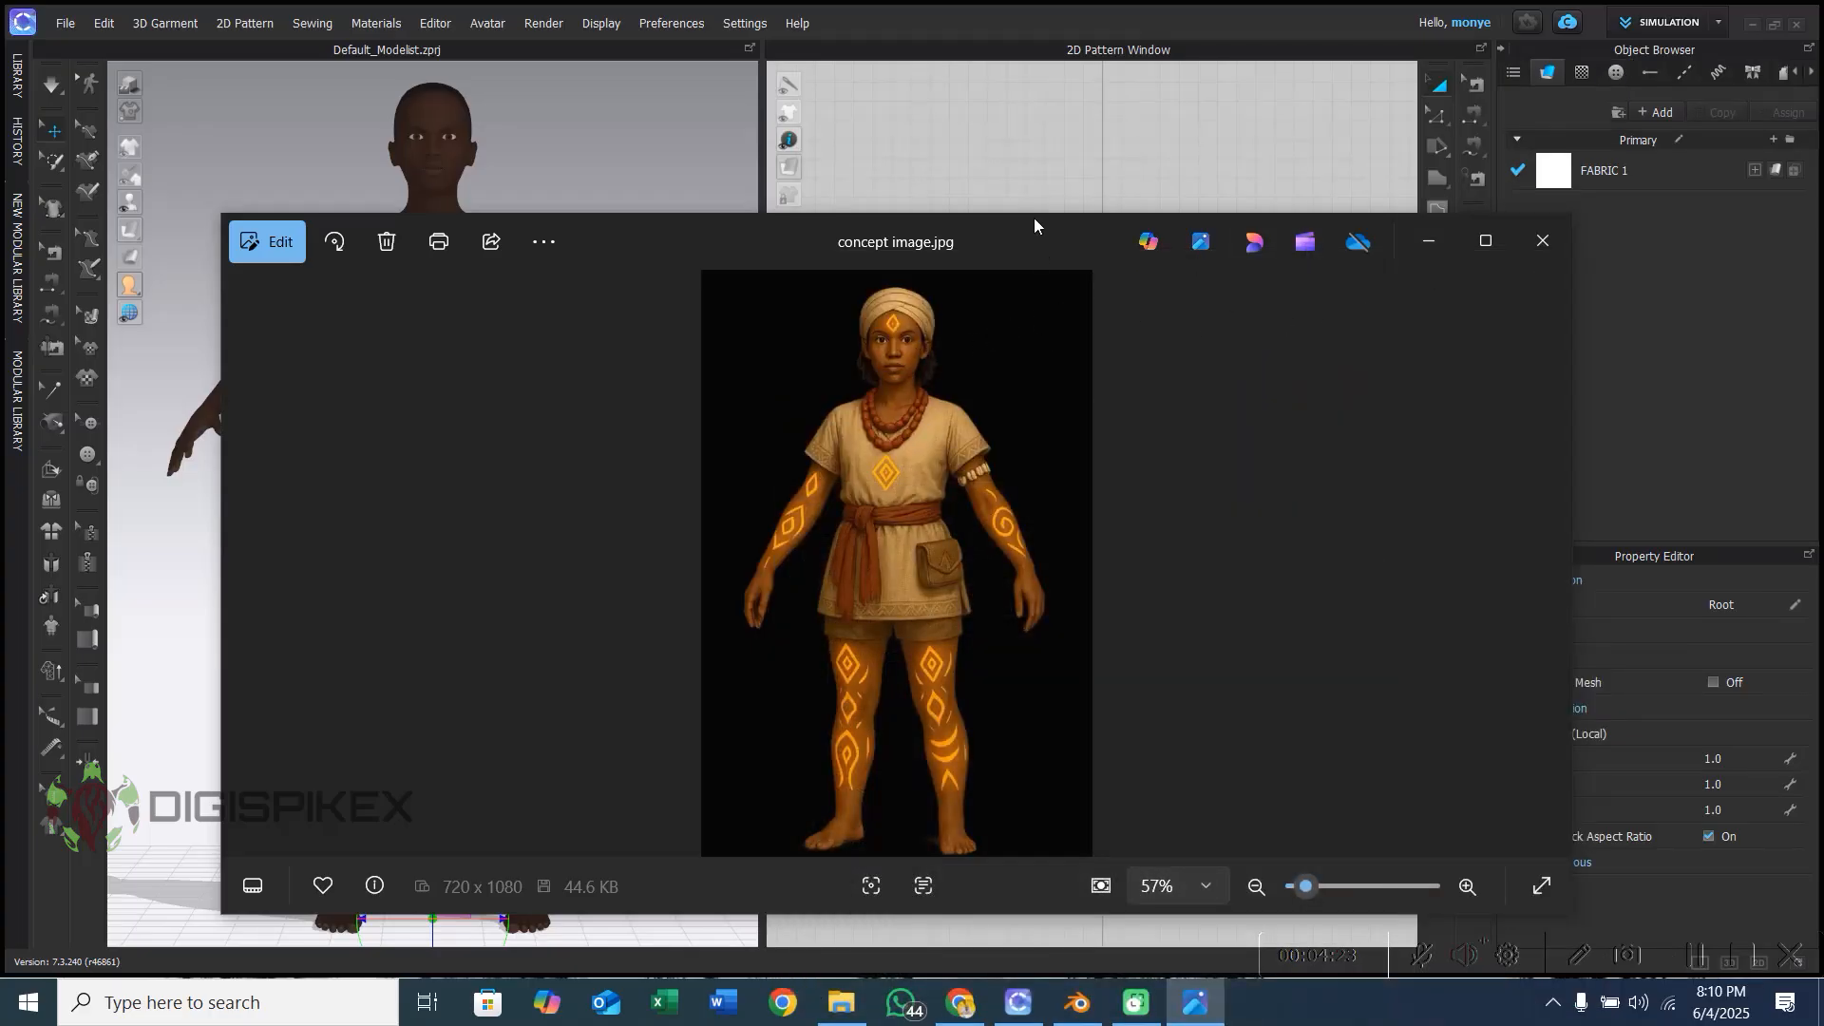
{"action": "left_click_drag", "start_coordinate": [1034, 219], "coordinate": [1034, 76]}
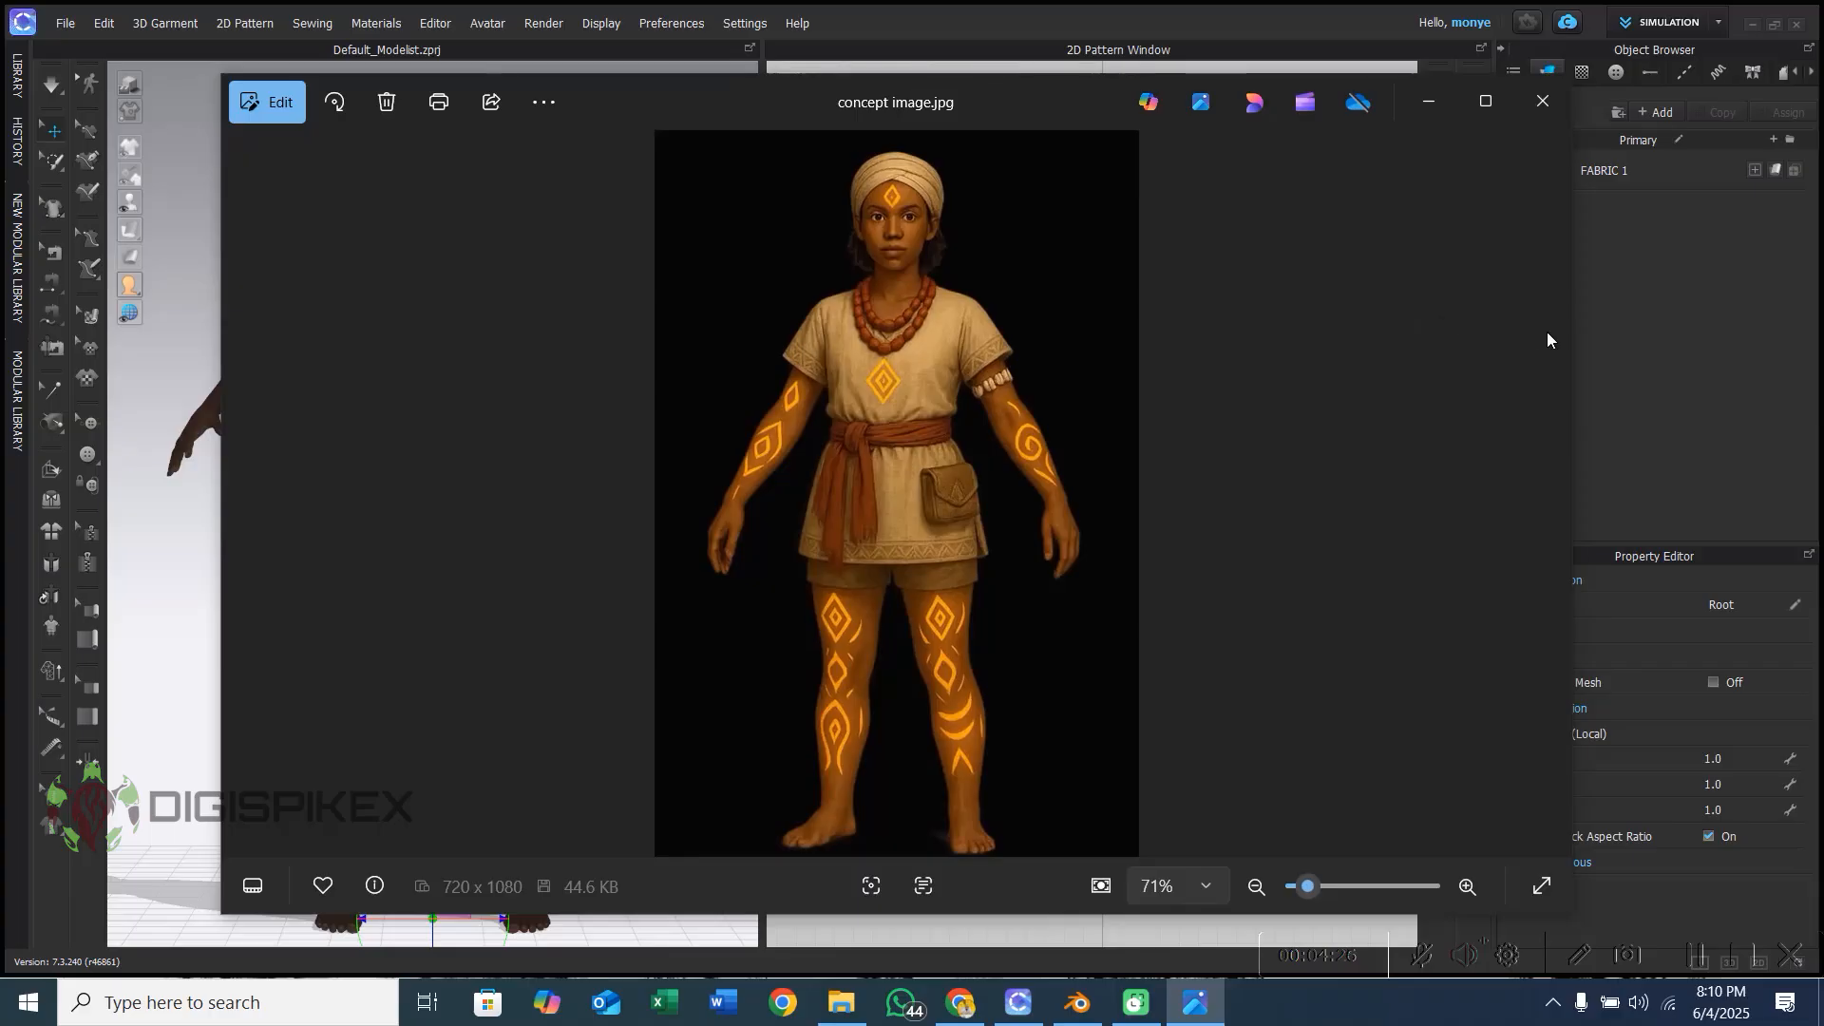
{"action": "left_click_drag", "start_coordinate": [1580, 333], "coordinate": [878, 372]}
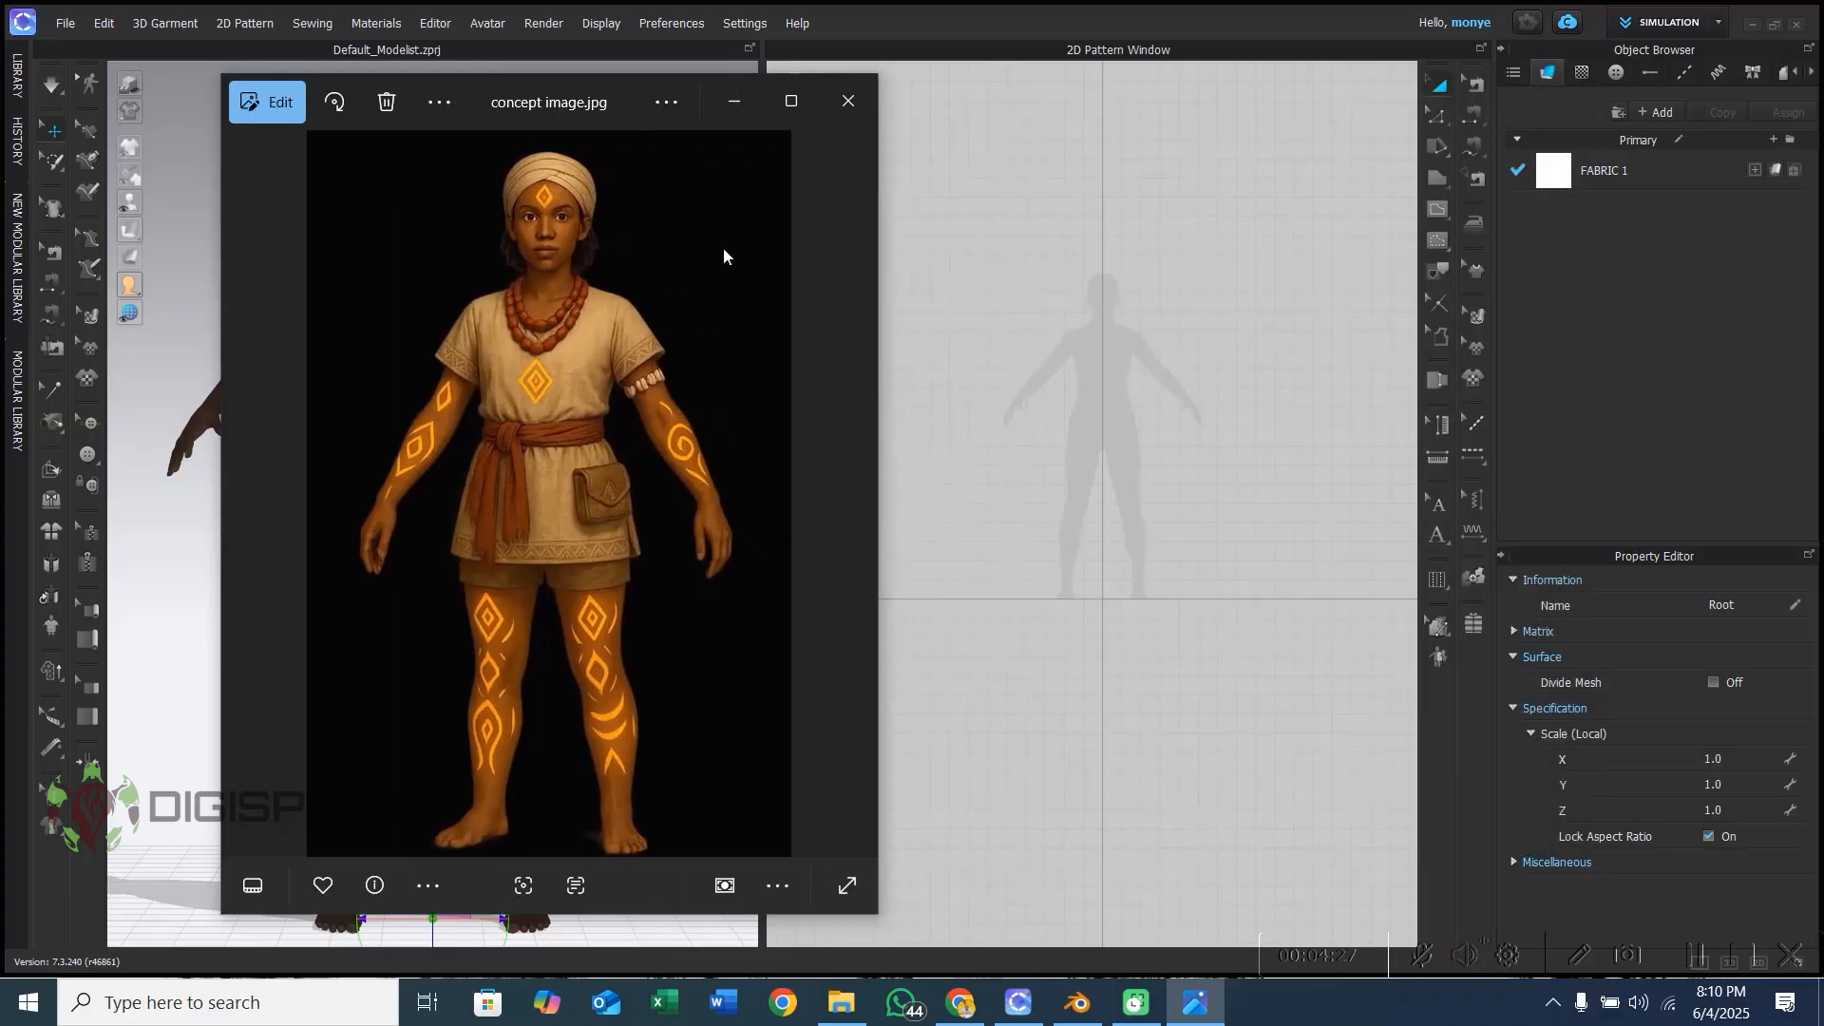
{"action": "left_click_drag", "start_coordinate": [577, 102], "coordinate": [1030, 103]}
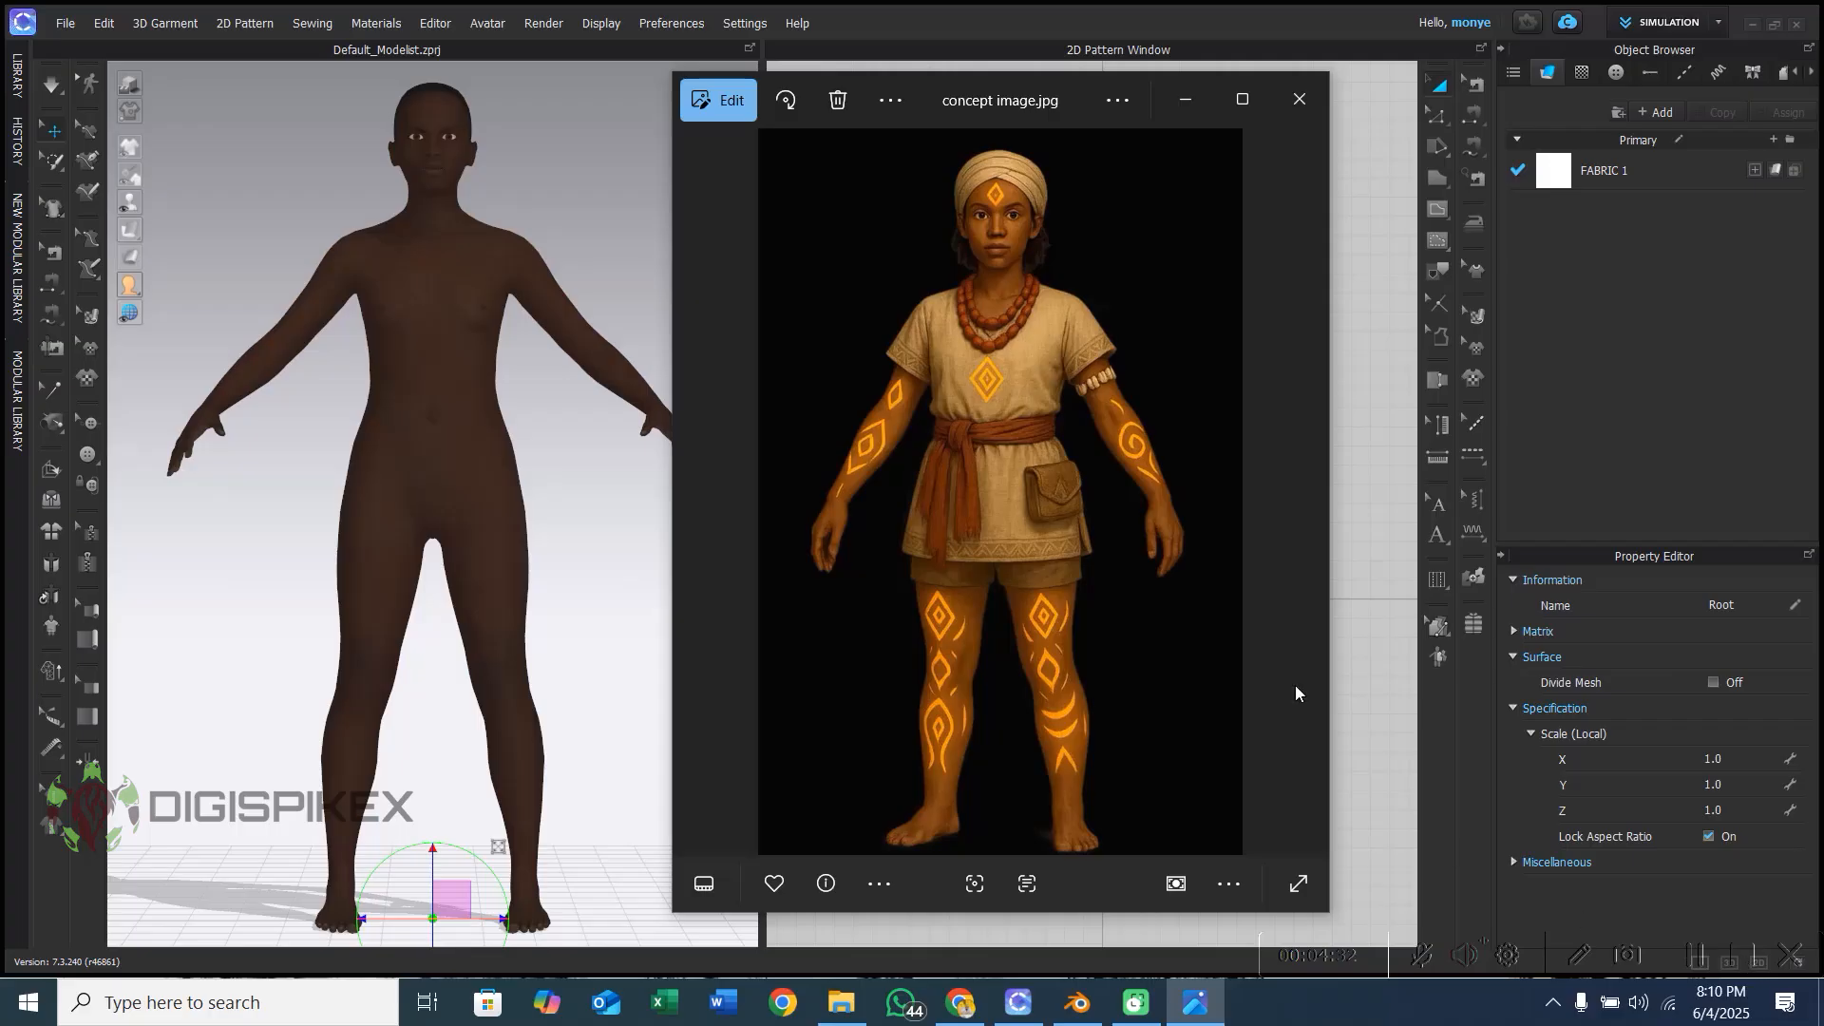
{"action": "left_click_drag", "start_coordinate": [1045, 88], "coordinate": [1228, 64]}
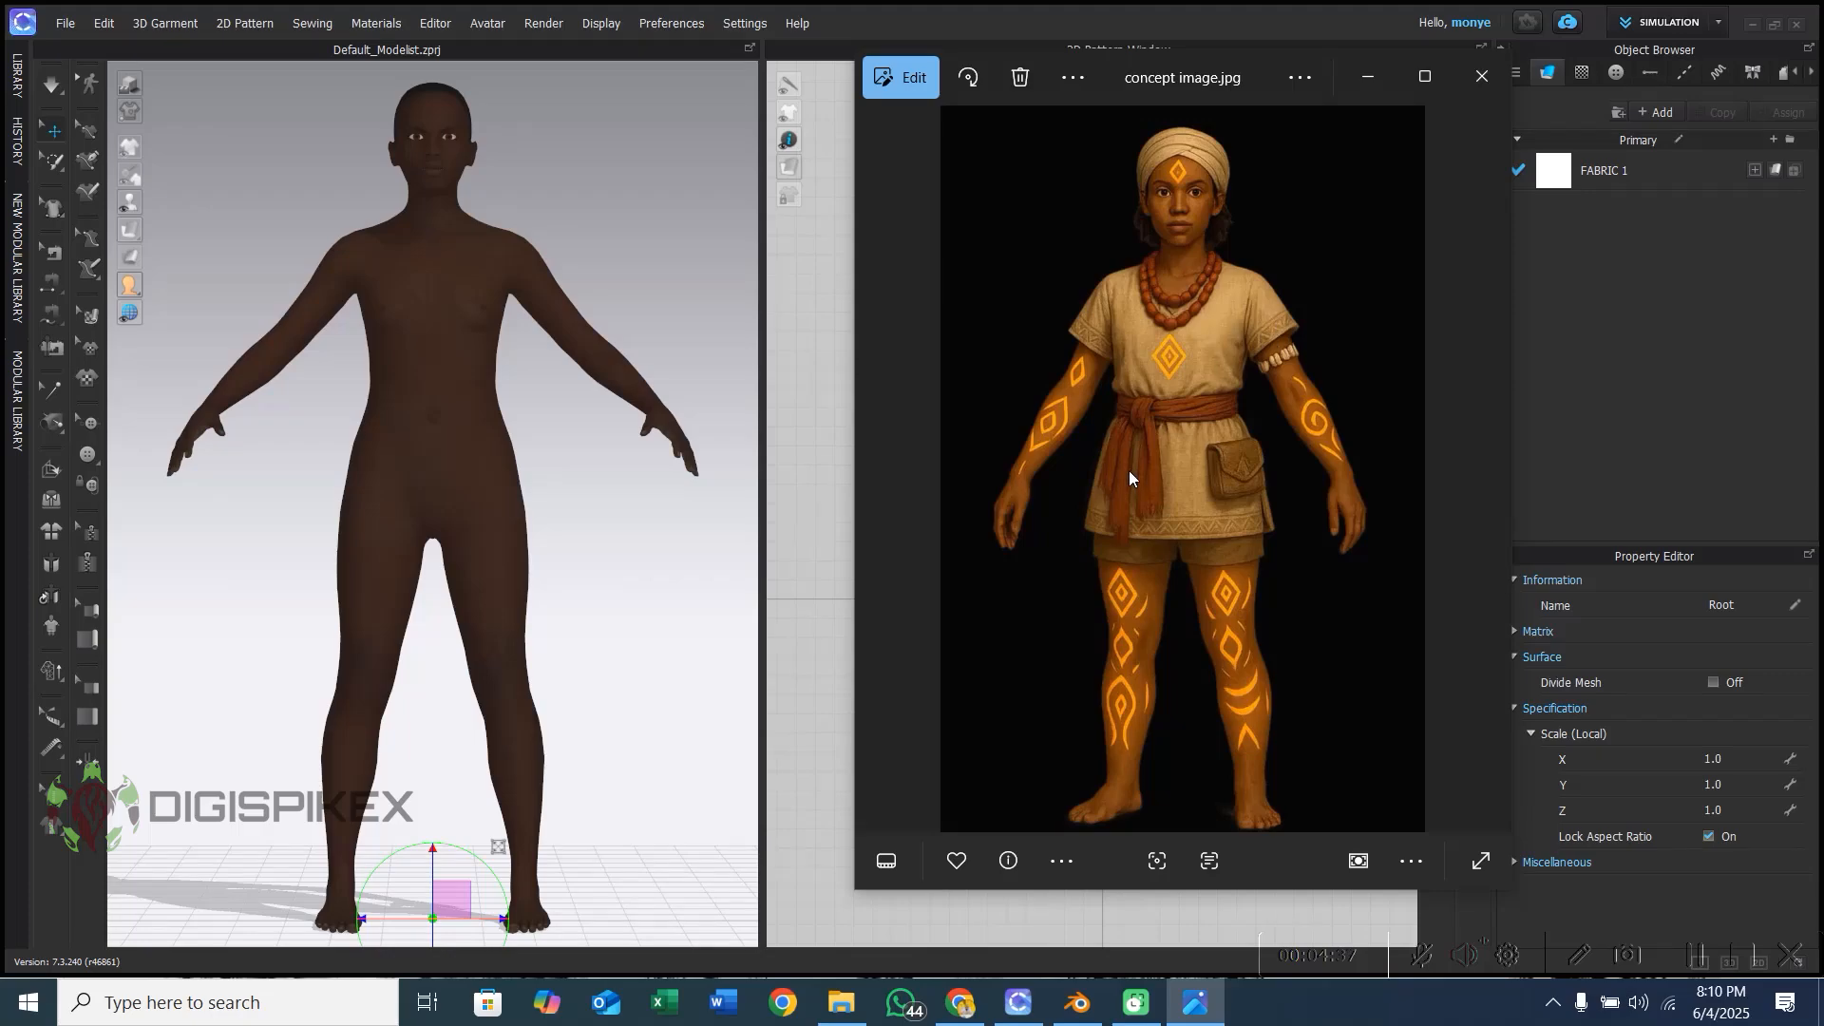
{"action": "left_click", "coordinate": [1363, 97]}
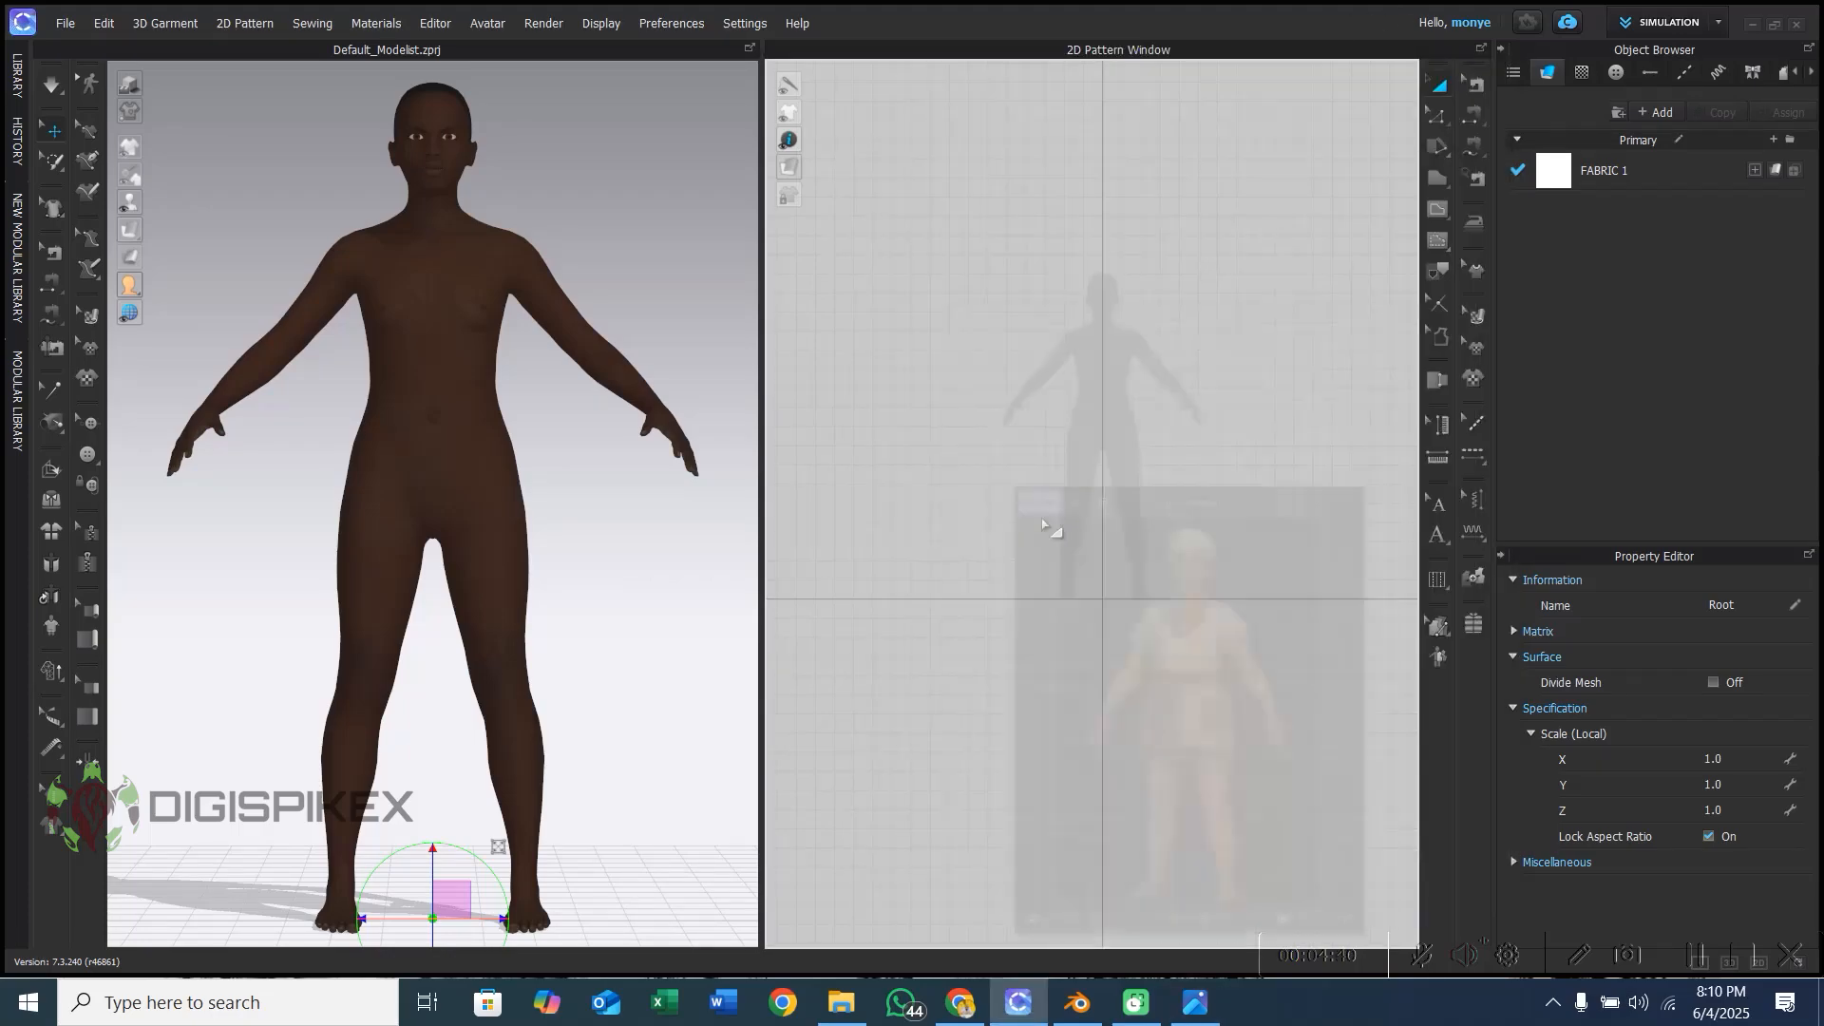
- Draw a shorts panel over one side of the silhouette: about 205 mm waist, 482 mm side, 242 mm hem, with an extra centre-line point
{"action": "scroll", "coordinate": [1081, 504], "scroll_direction": "down", "scroll_amount": 4}
{"action": "scroll", "coordinate": [1080, 504], "scroll_direction": "up", "scroll_amount": 7}
{"action": "scroll", "coordinate": [1080, 504], "scroll_direction": "up", "scroll_amount": 2}
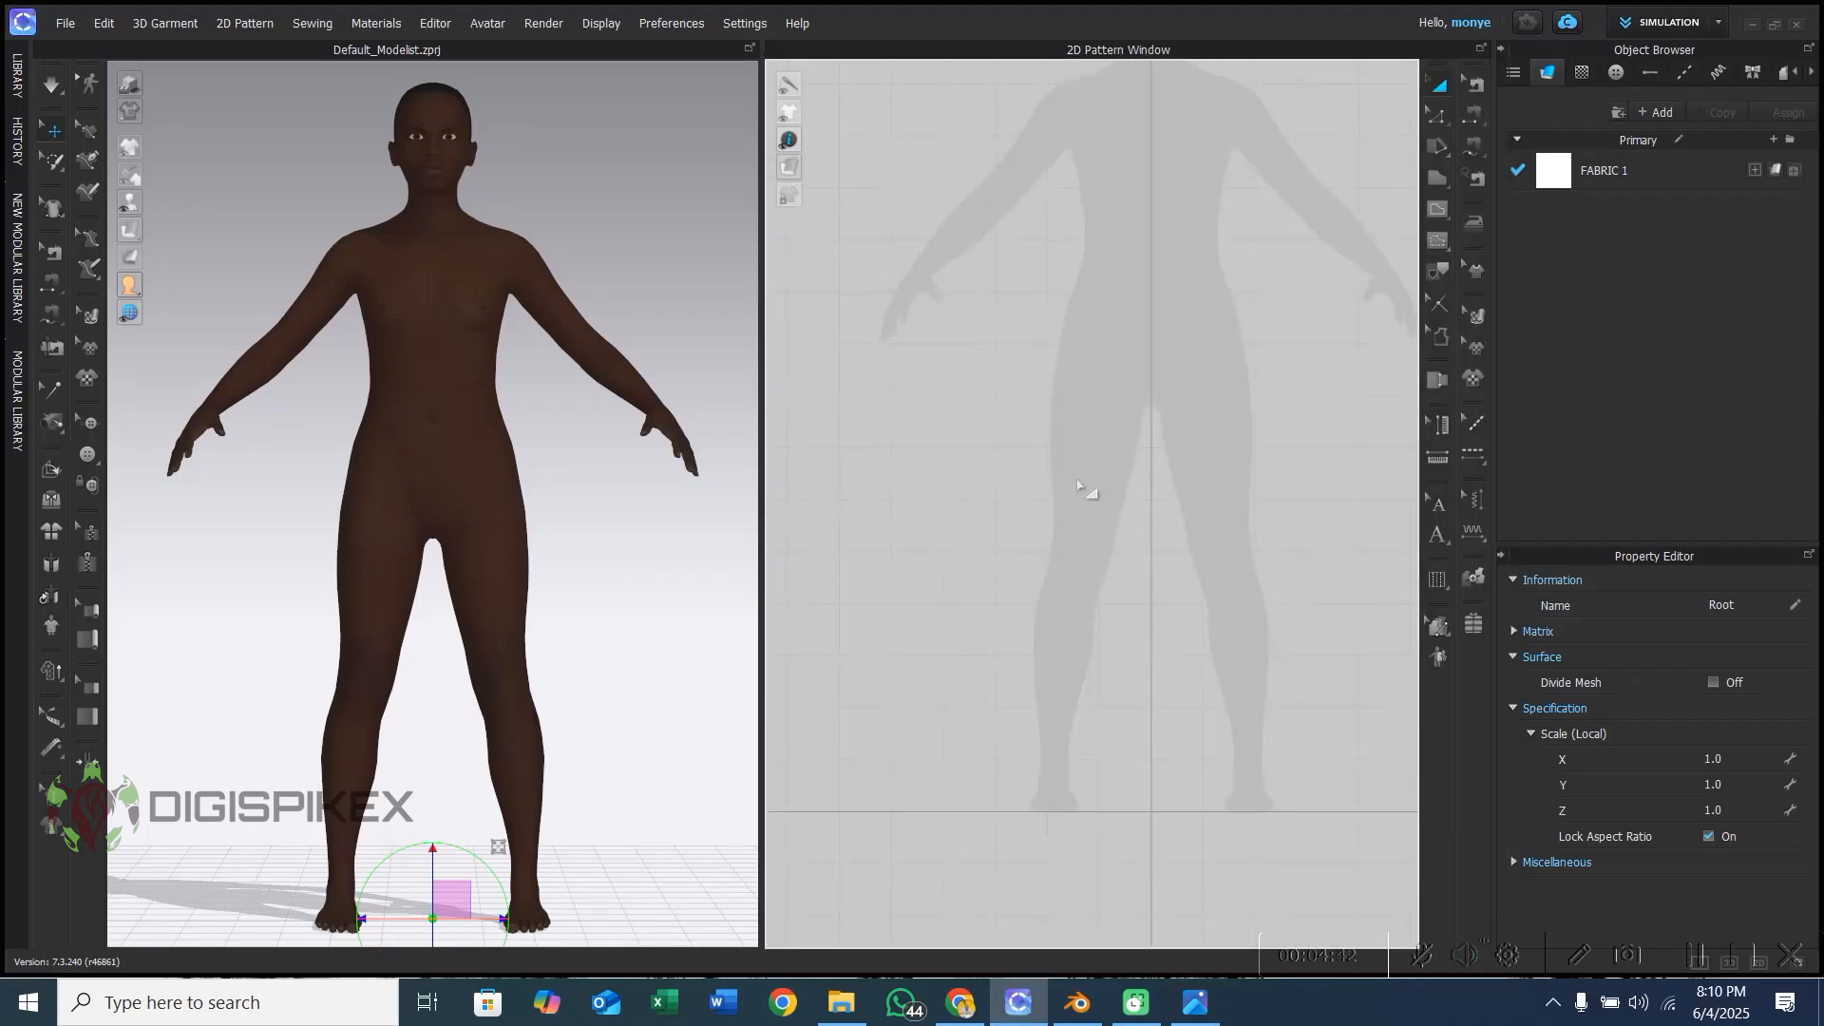
{"action": "middle_click_drag", "start_coordinate": [1125, 411], "coordinate": [1032, 485]}
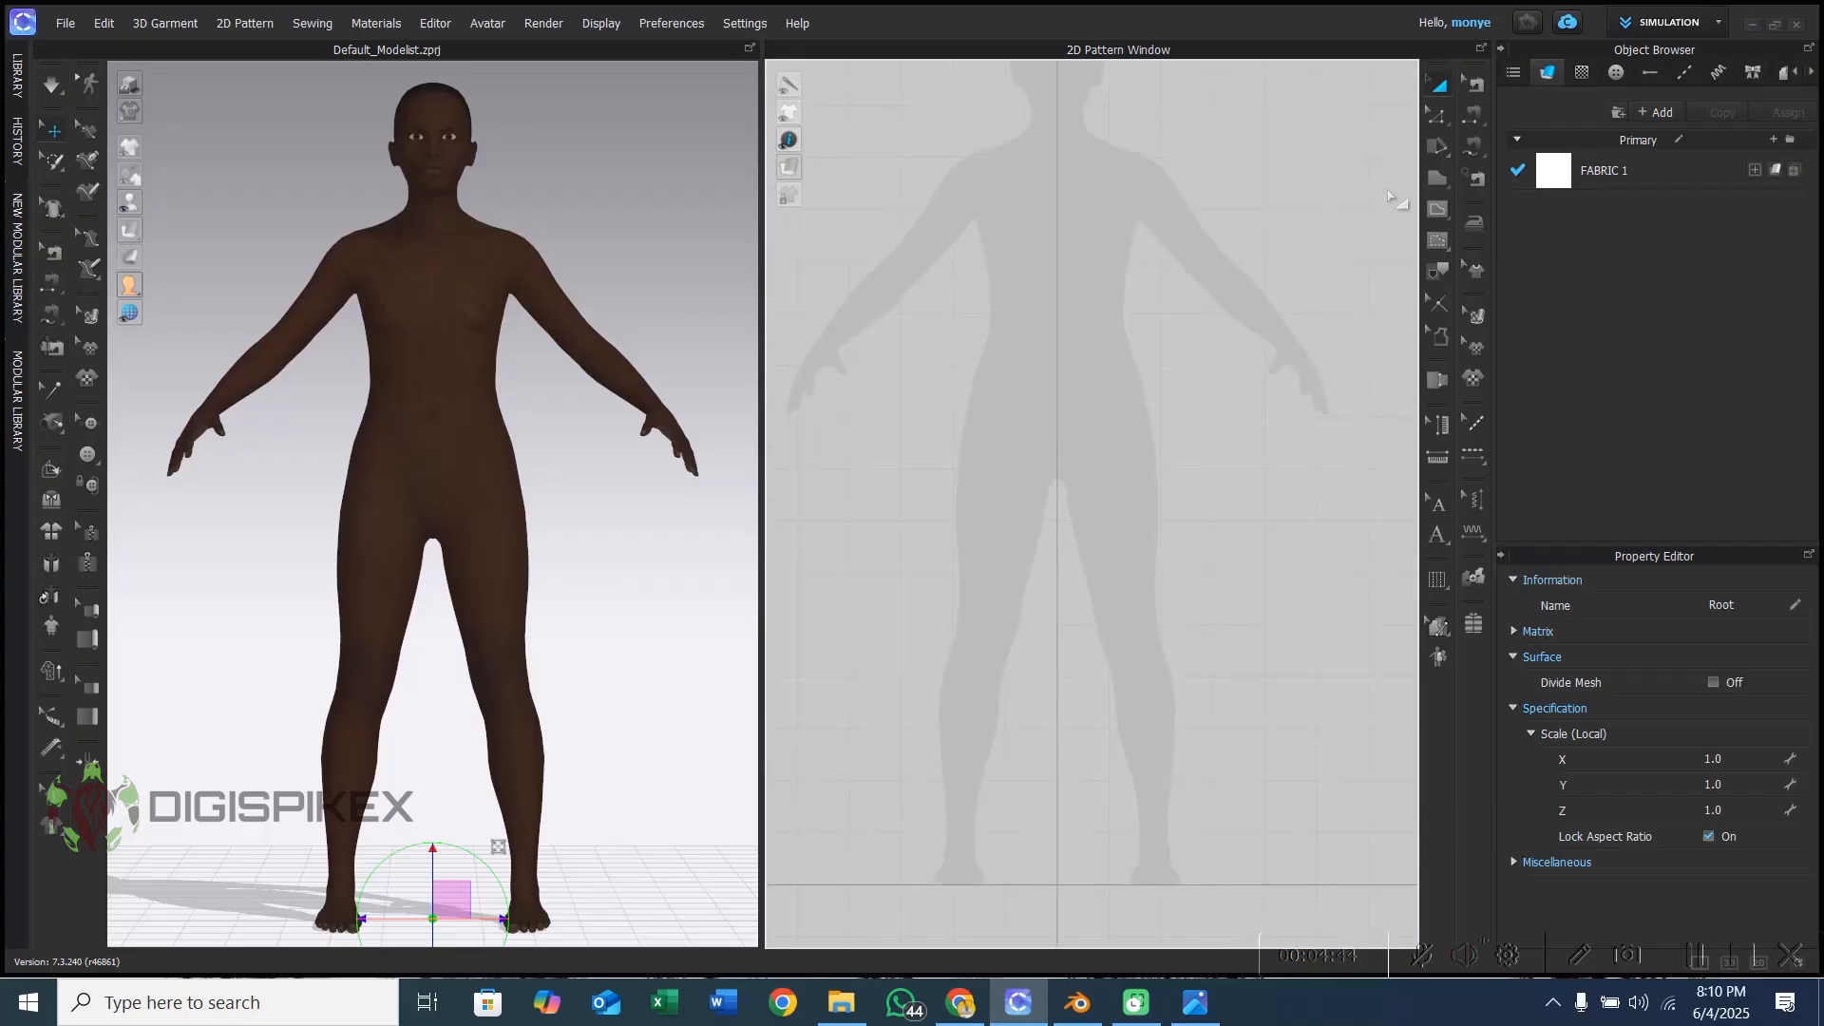
{"action": "left_click", "coordinate": [1436, 179]}
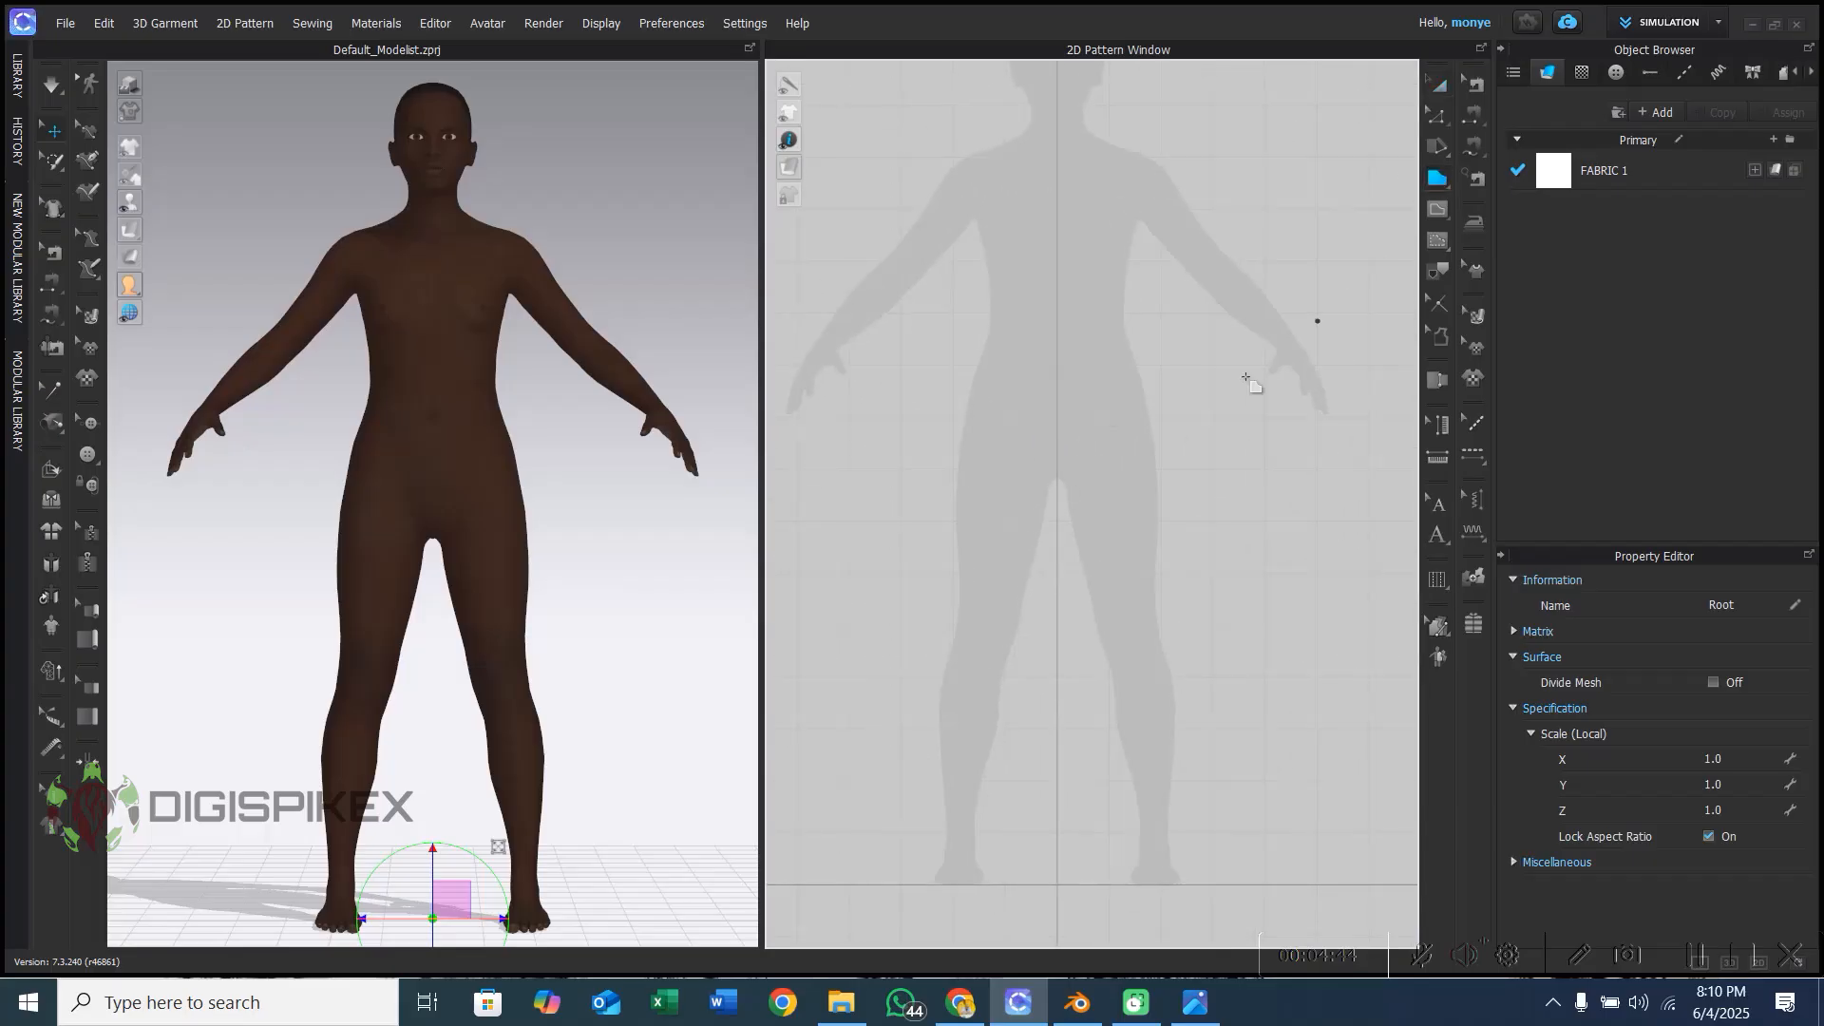
{"action": "left_click", "coordinate": [1058, 355]}
{"action": "left_click", "coordinate": [1165, 355]}
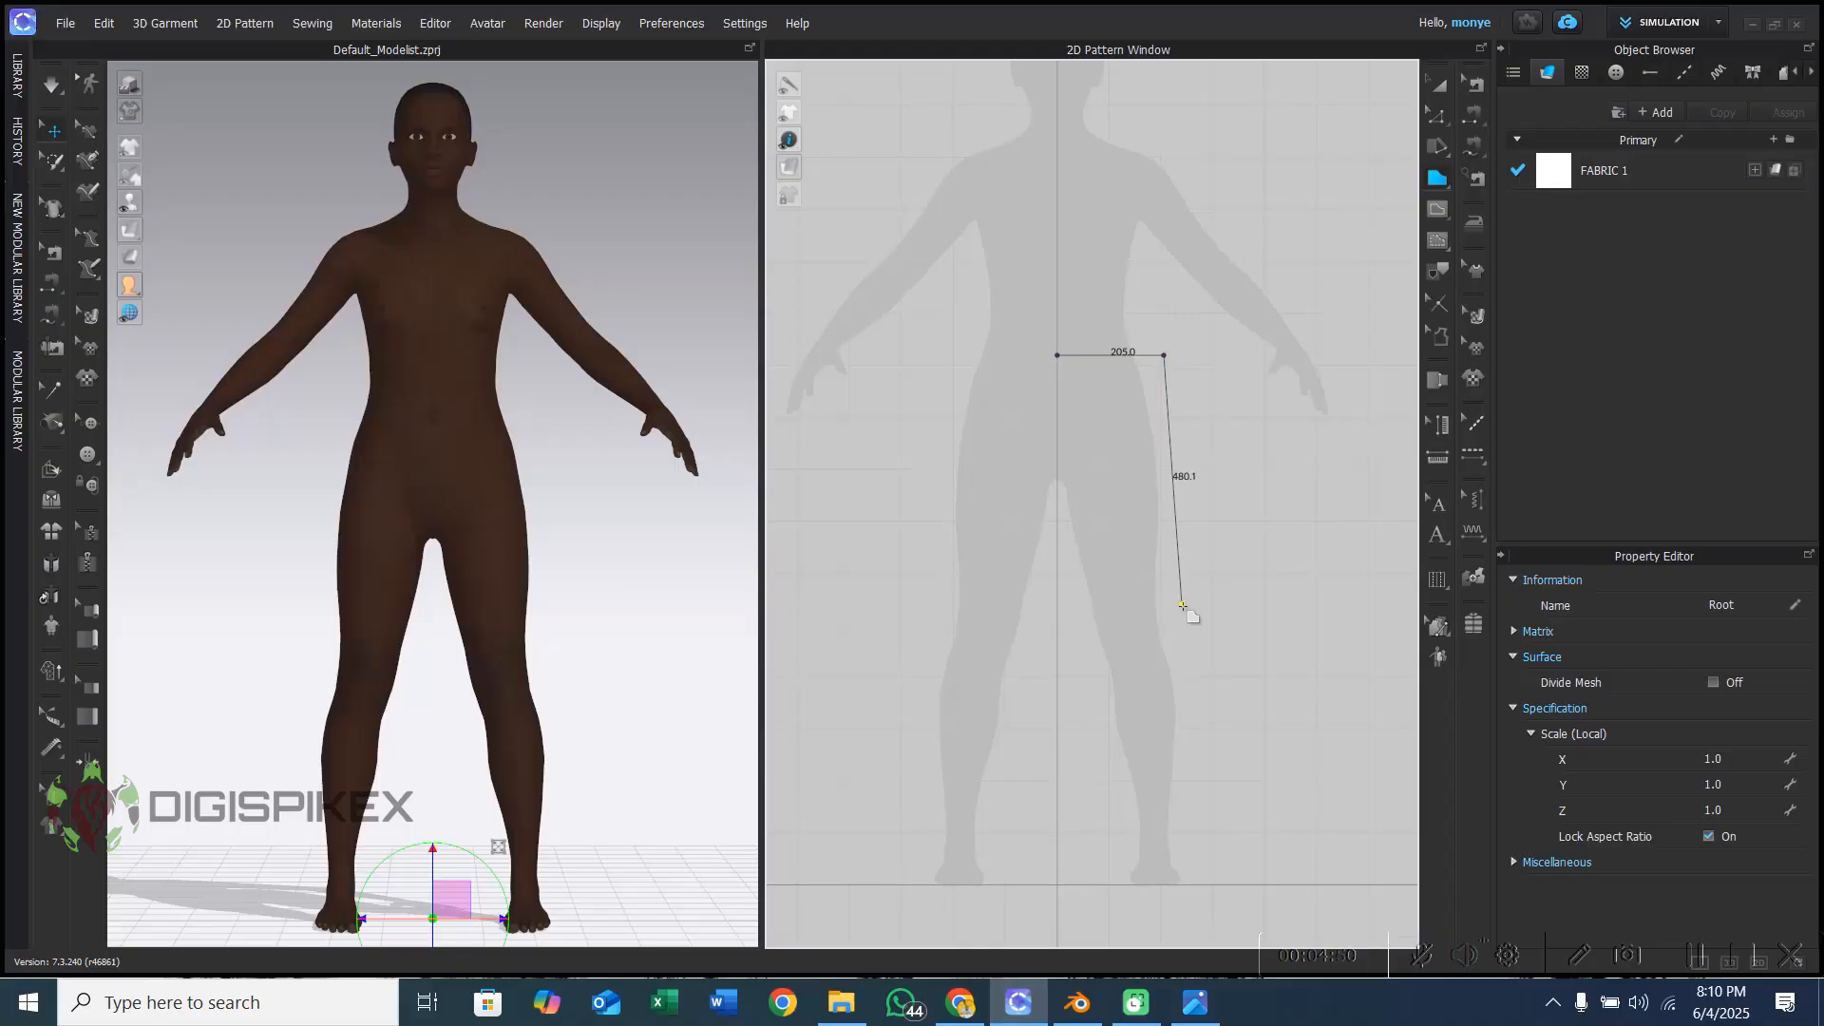
{"action": "left_click", "coordinate": [1183, 605]}
{"action": "left_click", "coordinate": [1055, 606]}
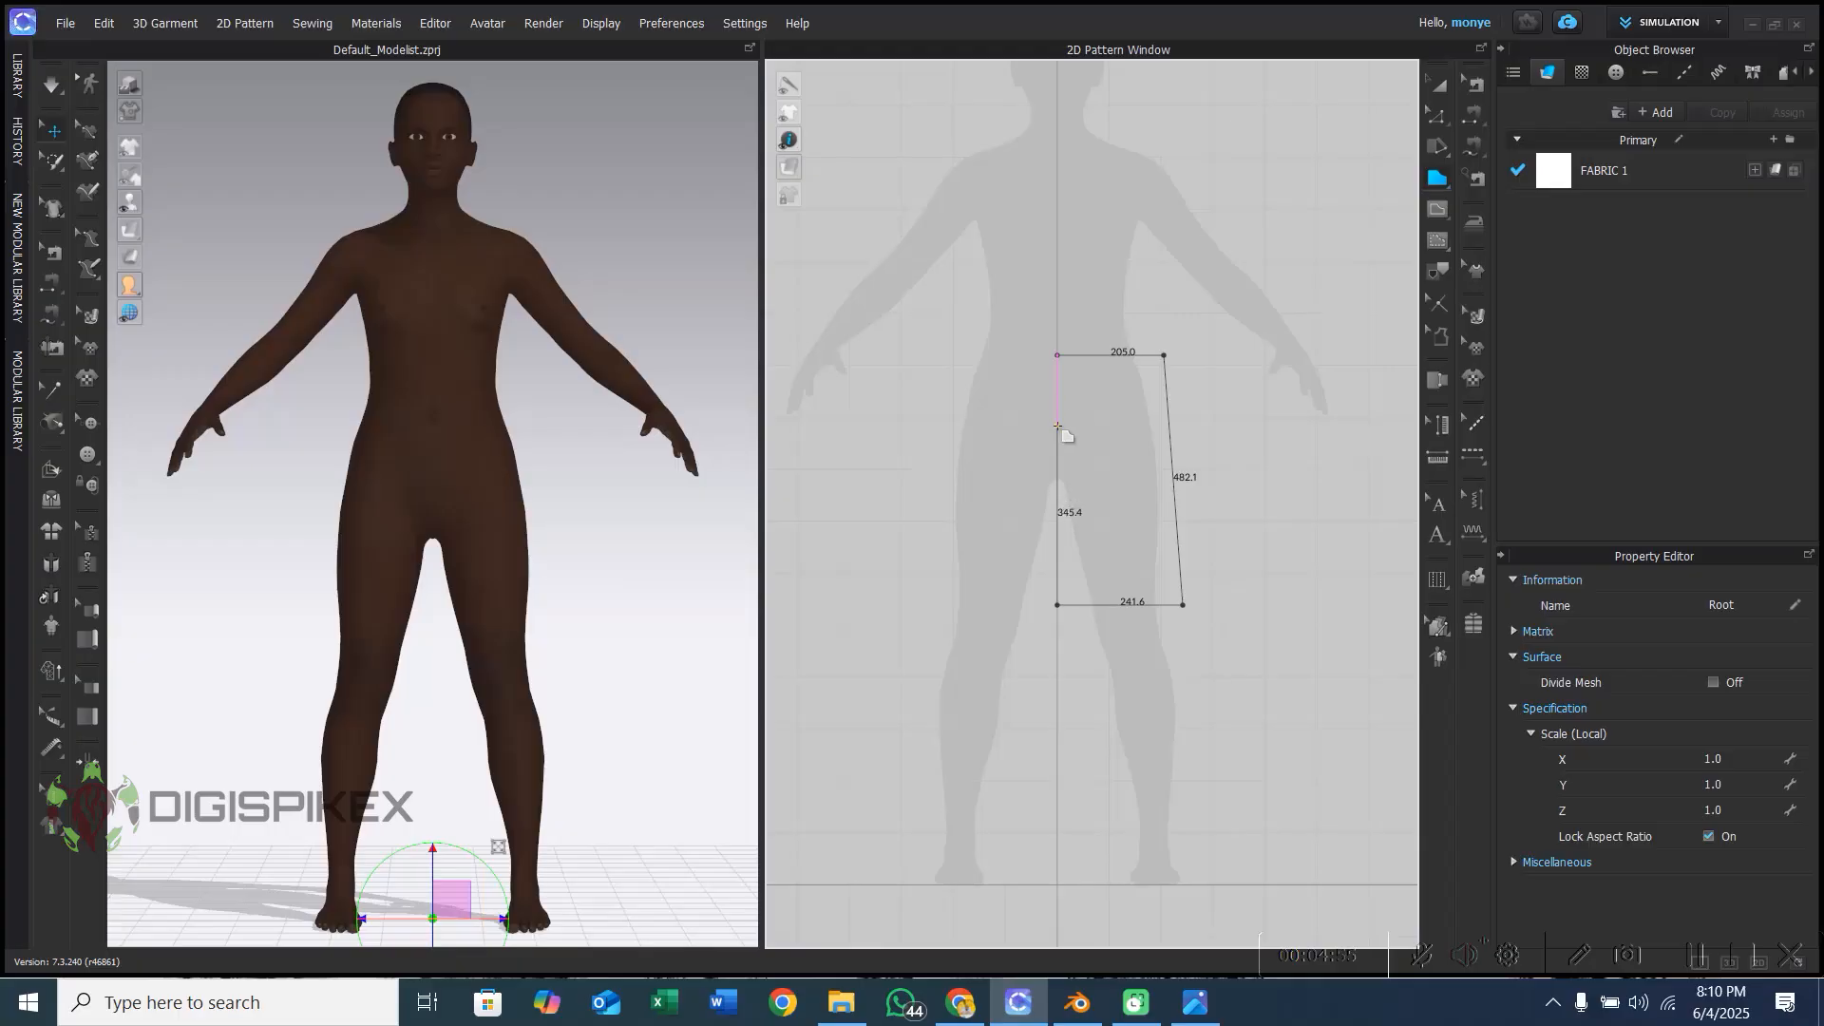
{"action": "left_click", "coordinate": [1057, 424]}
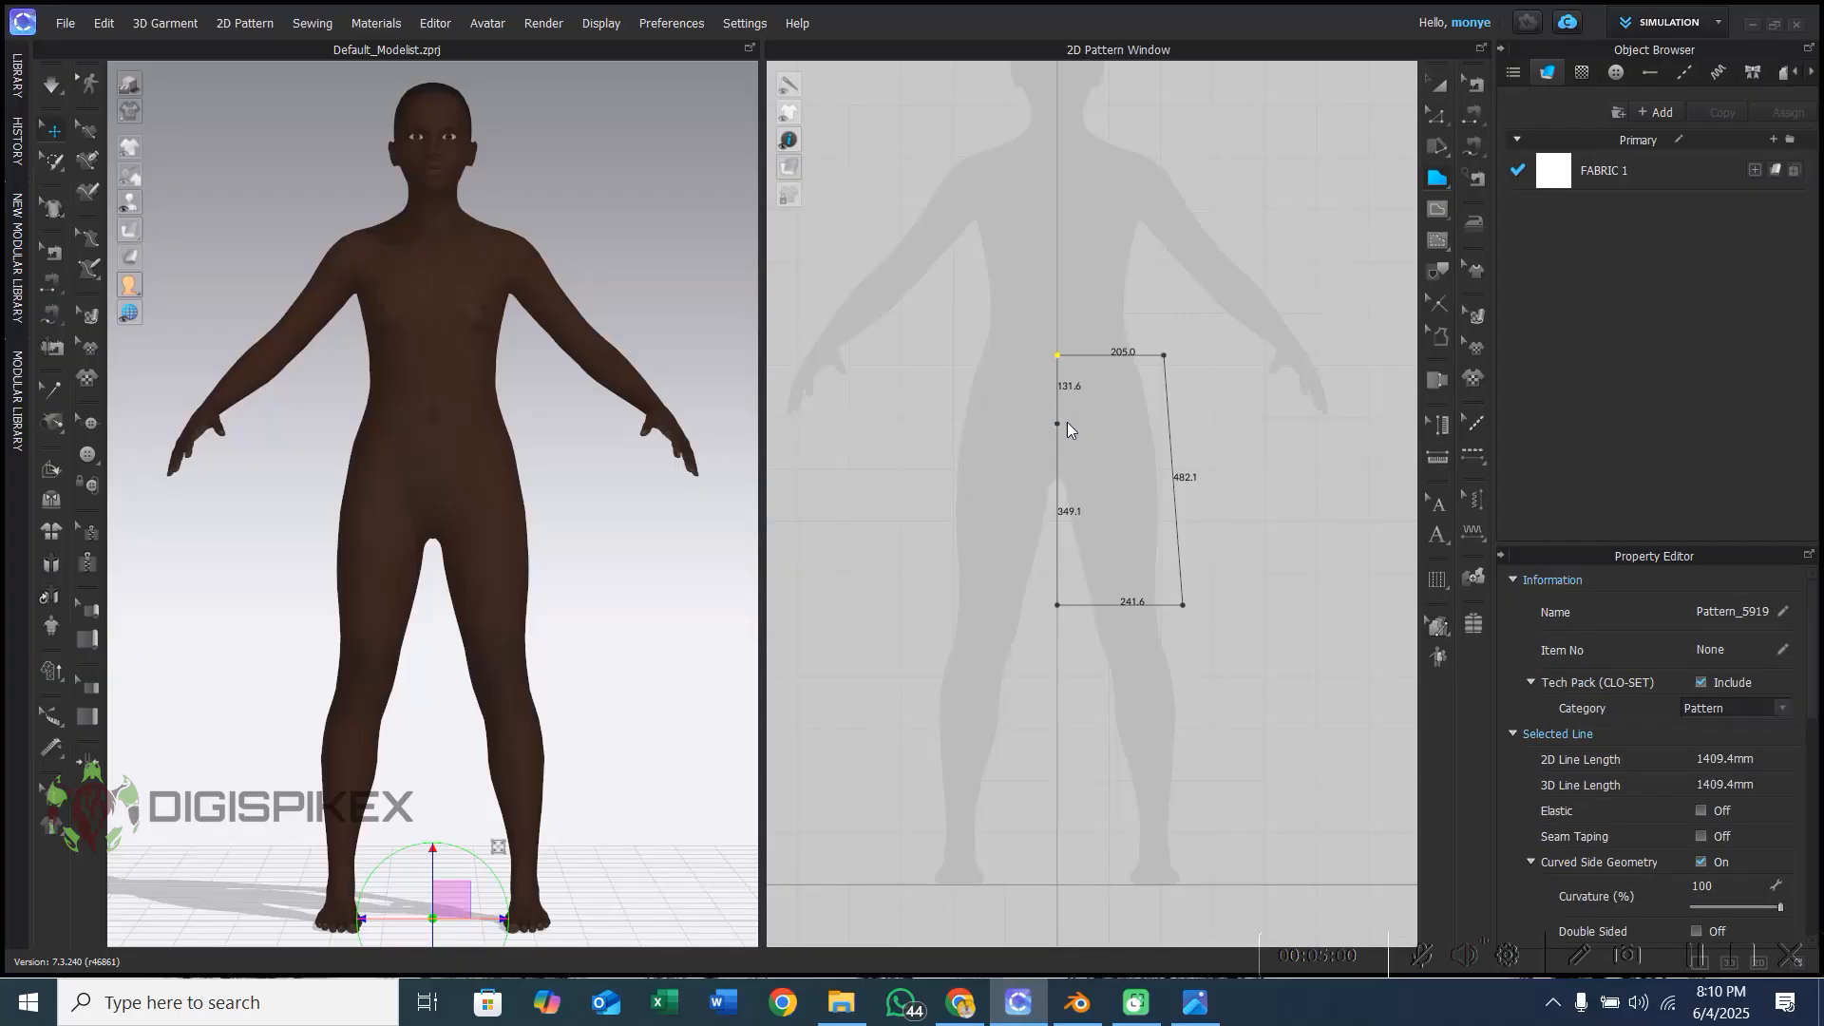
- Move the panel's centre-line point down to about 161 mm above the hem and shift the inner waist corner outward
{"action": "left_click", "coordinate": [1439, 115]}
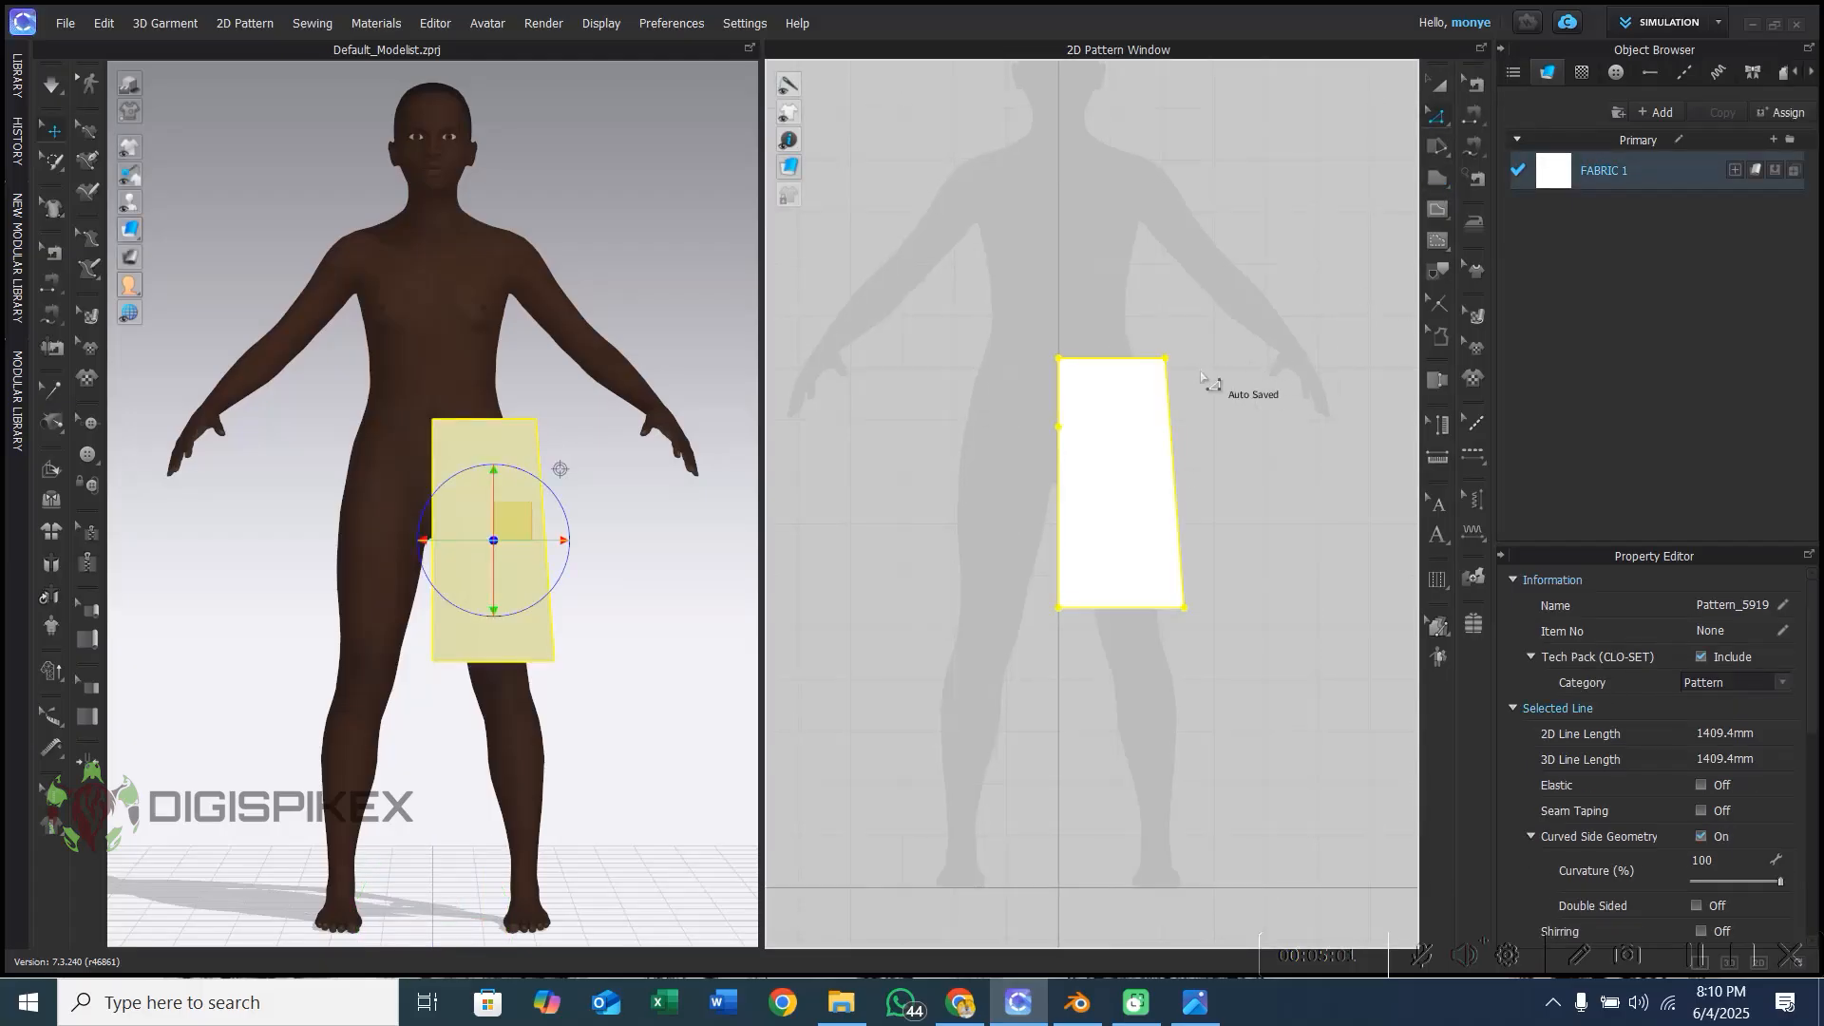
{"action": "left_click", "coordinate": [1059, 428]}
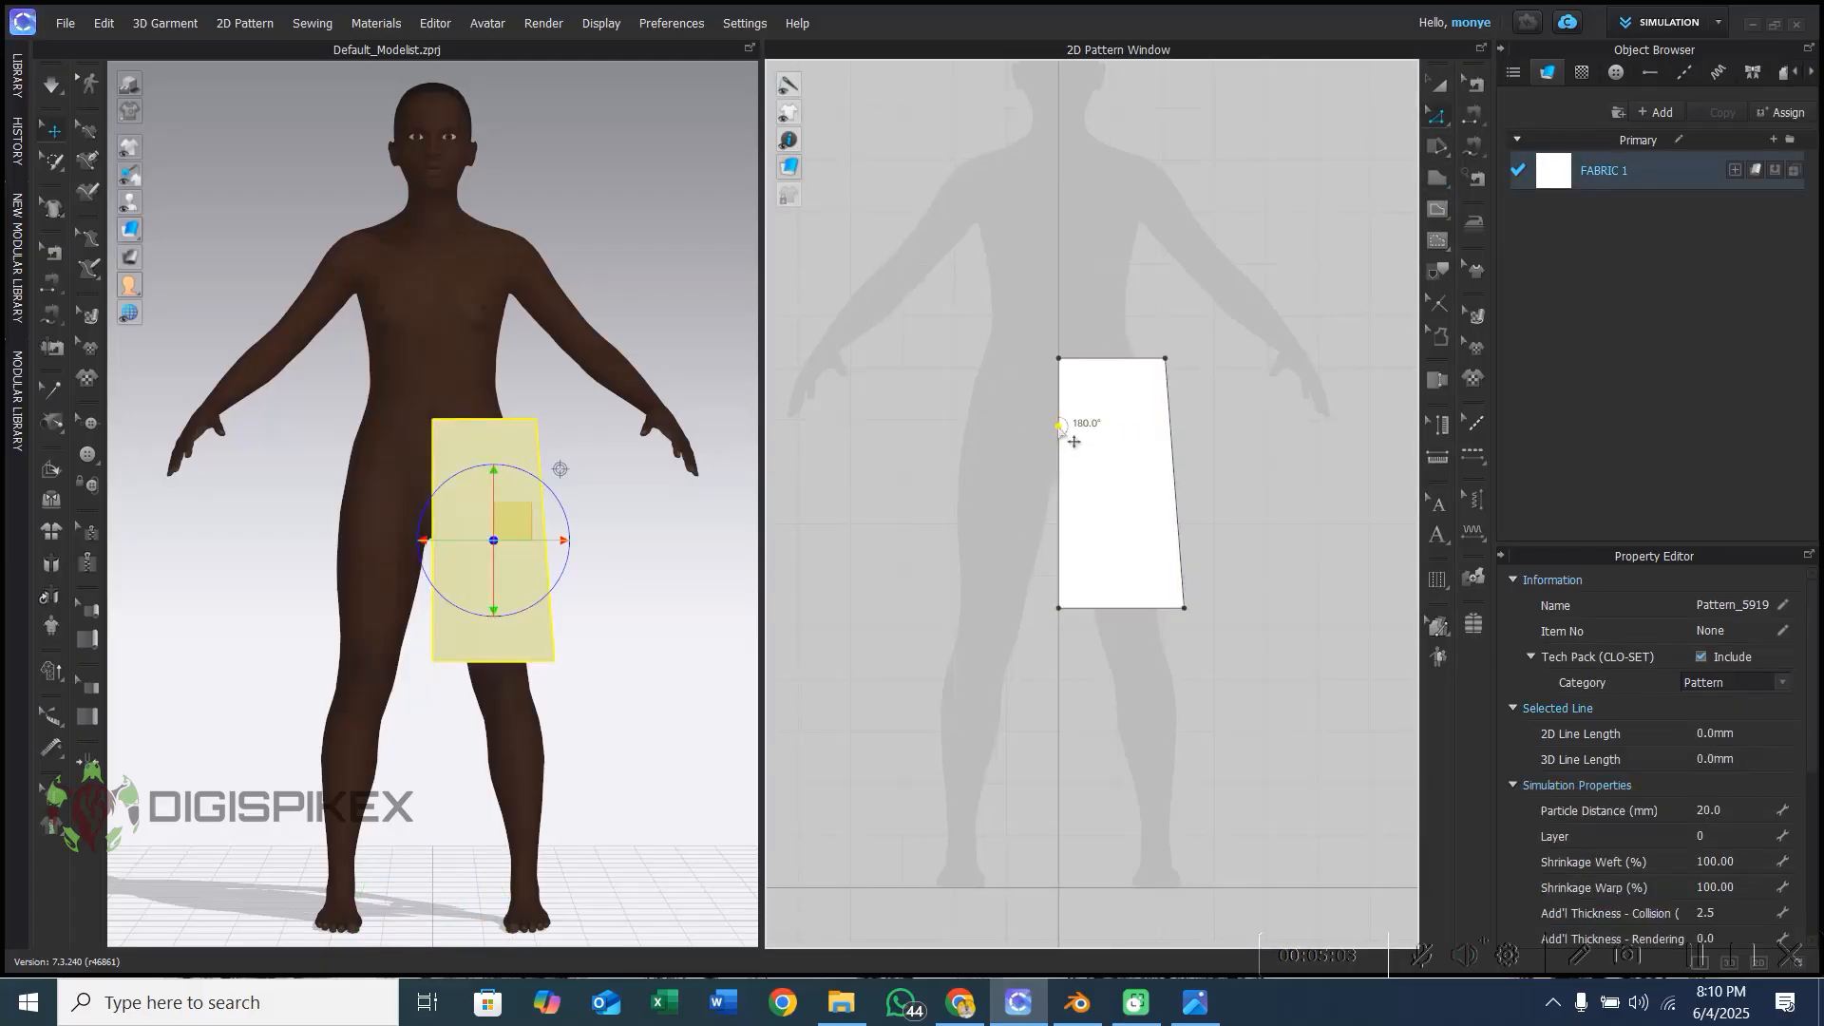
{"action": "left_click", "coordinate": [1060, 524]}
{"action": "left_click", "coordinate": [1076, 374]}
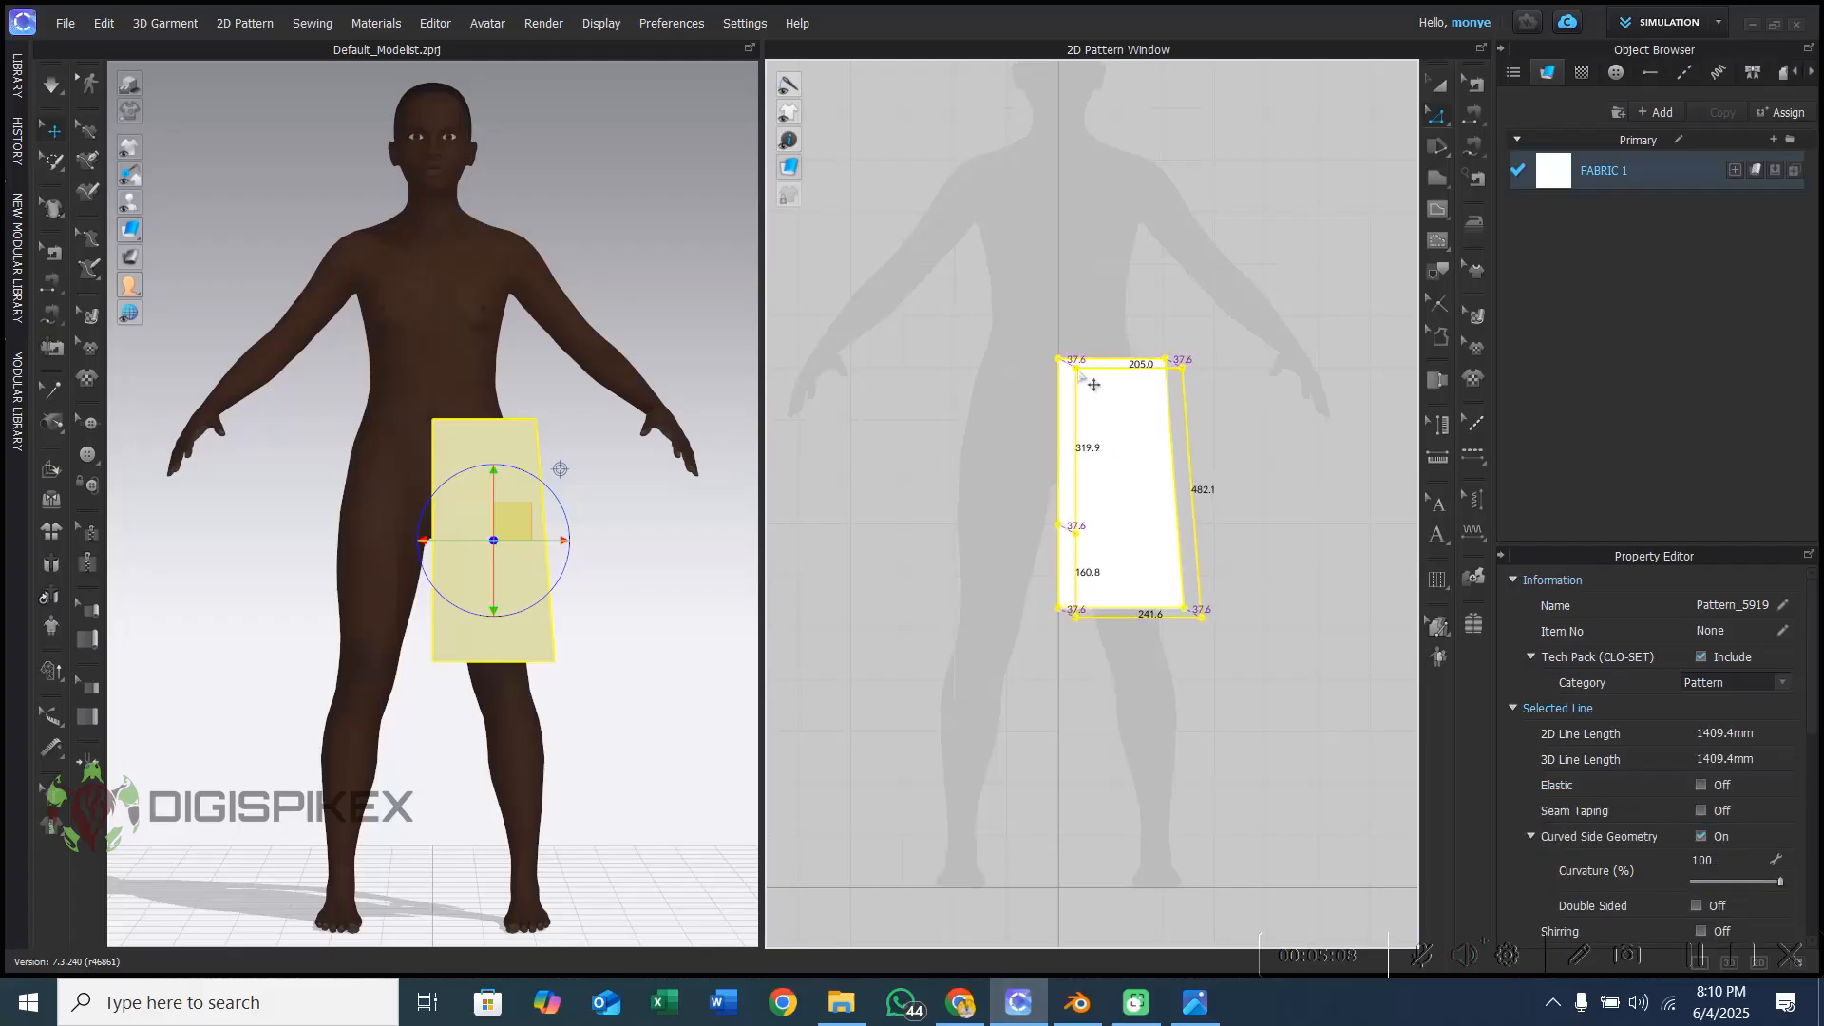
{"action": "left_click_drag", "start_coordinate": [1061, 360], "coordinate": [1108, 363]}
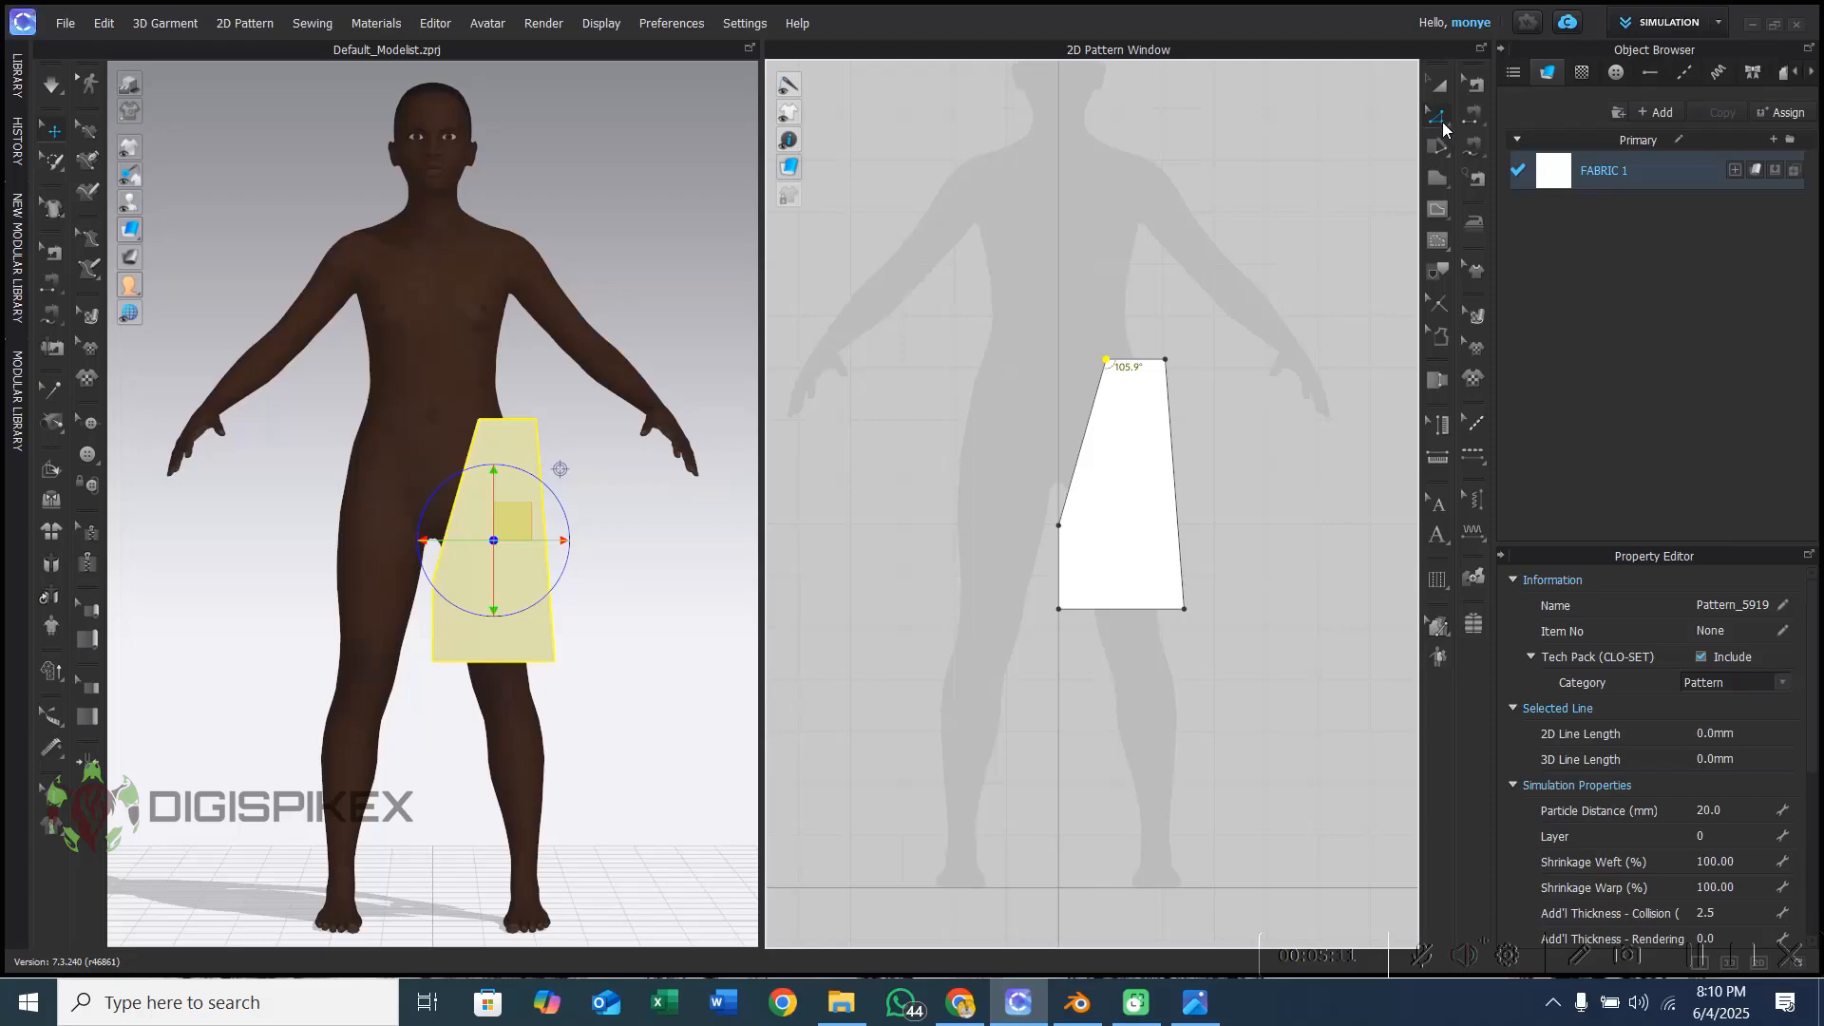
- Bend the panel's slanted inner edge inward with Edit Curvature to form a crotch curve about 354 mm long
{"action": "left_click", "coordinate": [1442, 123]}
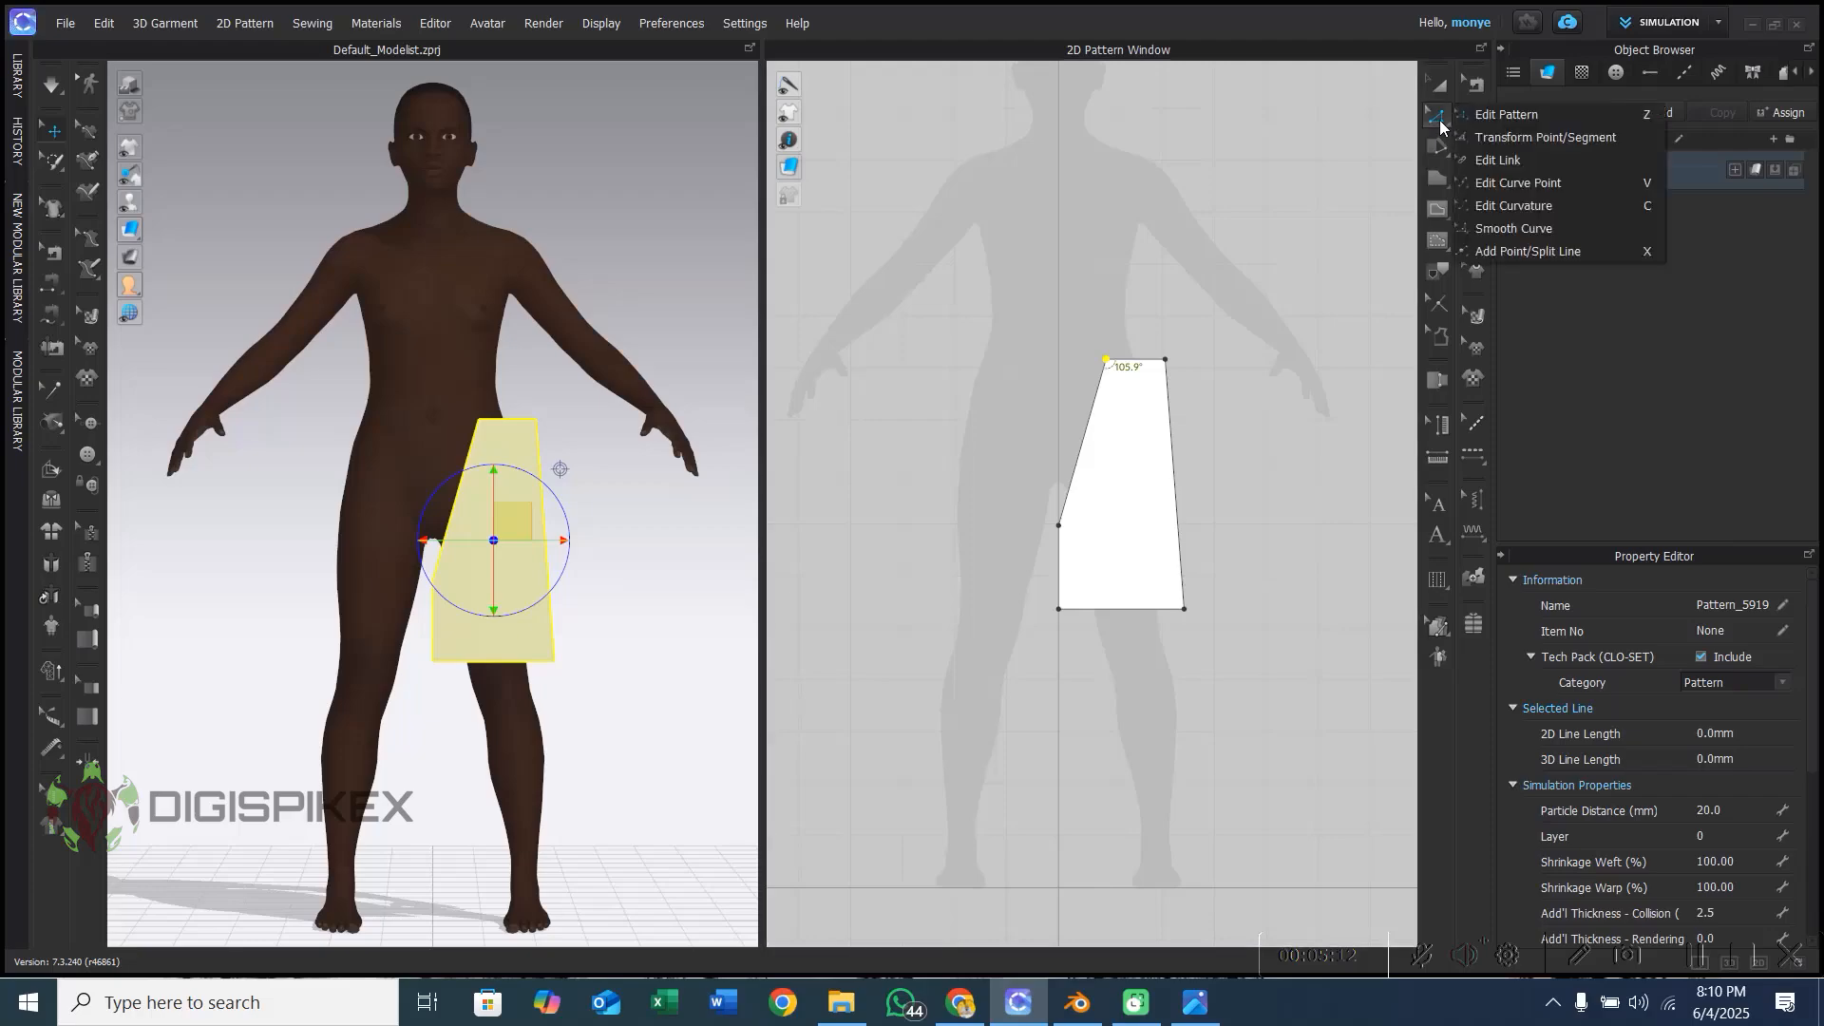
{"action": "left_click", "coordinate": [1487, 207]}
{"action": "left_click_drag", "start_coordinate": [1083, 454], "coordinate": [1162, 506]}
- Copy the shorts panel to the opposite side of the centre line and flip the copy horizontally to form the front pair
{"action": "left_click", "coordinate": [1445, 92]}
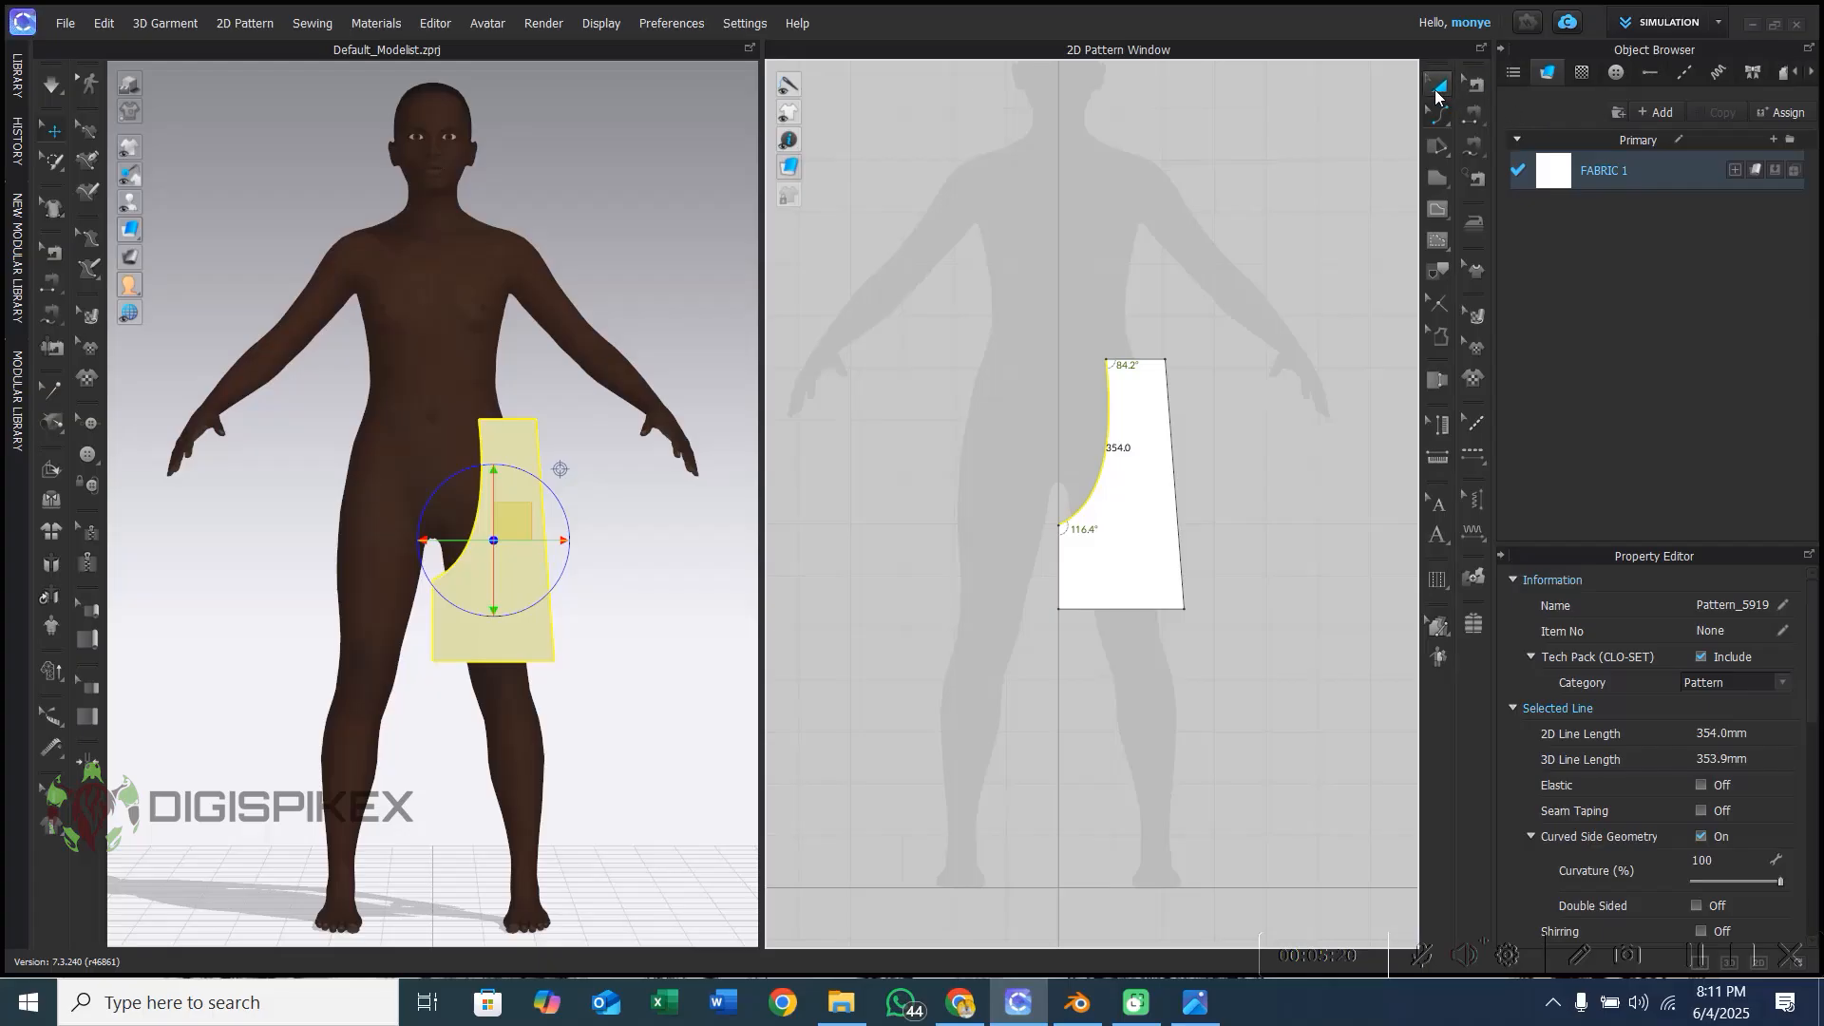
{"action": "left_click", "coordinate": [1443, 89]}
{"action": "left_click", "coordinate": [1165, 510]}
{"action": "key", "text": "ctrl+c"}
{"action": "key", "text": "ctrl+v"}
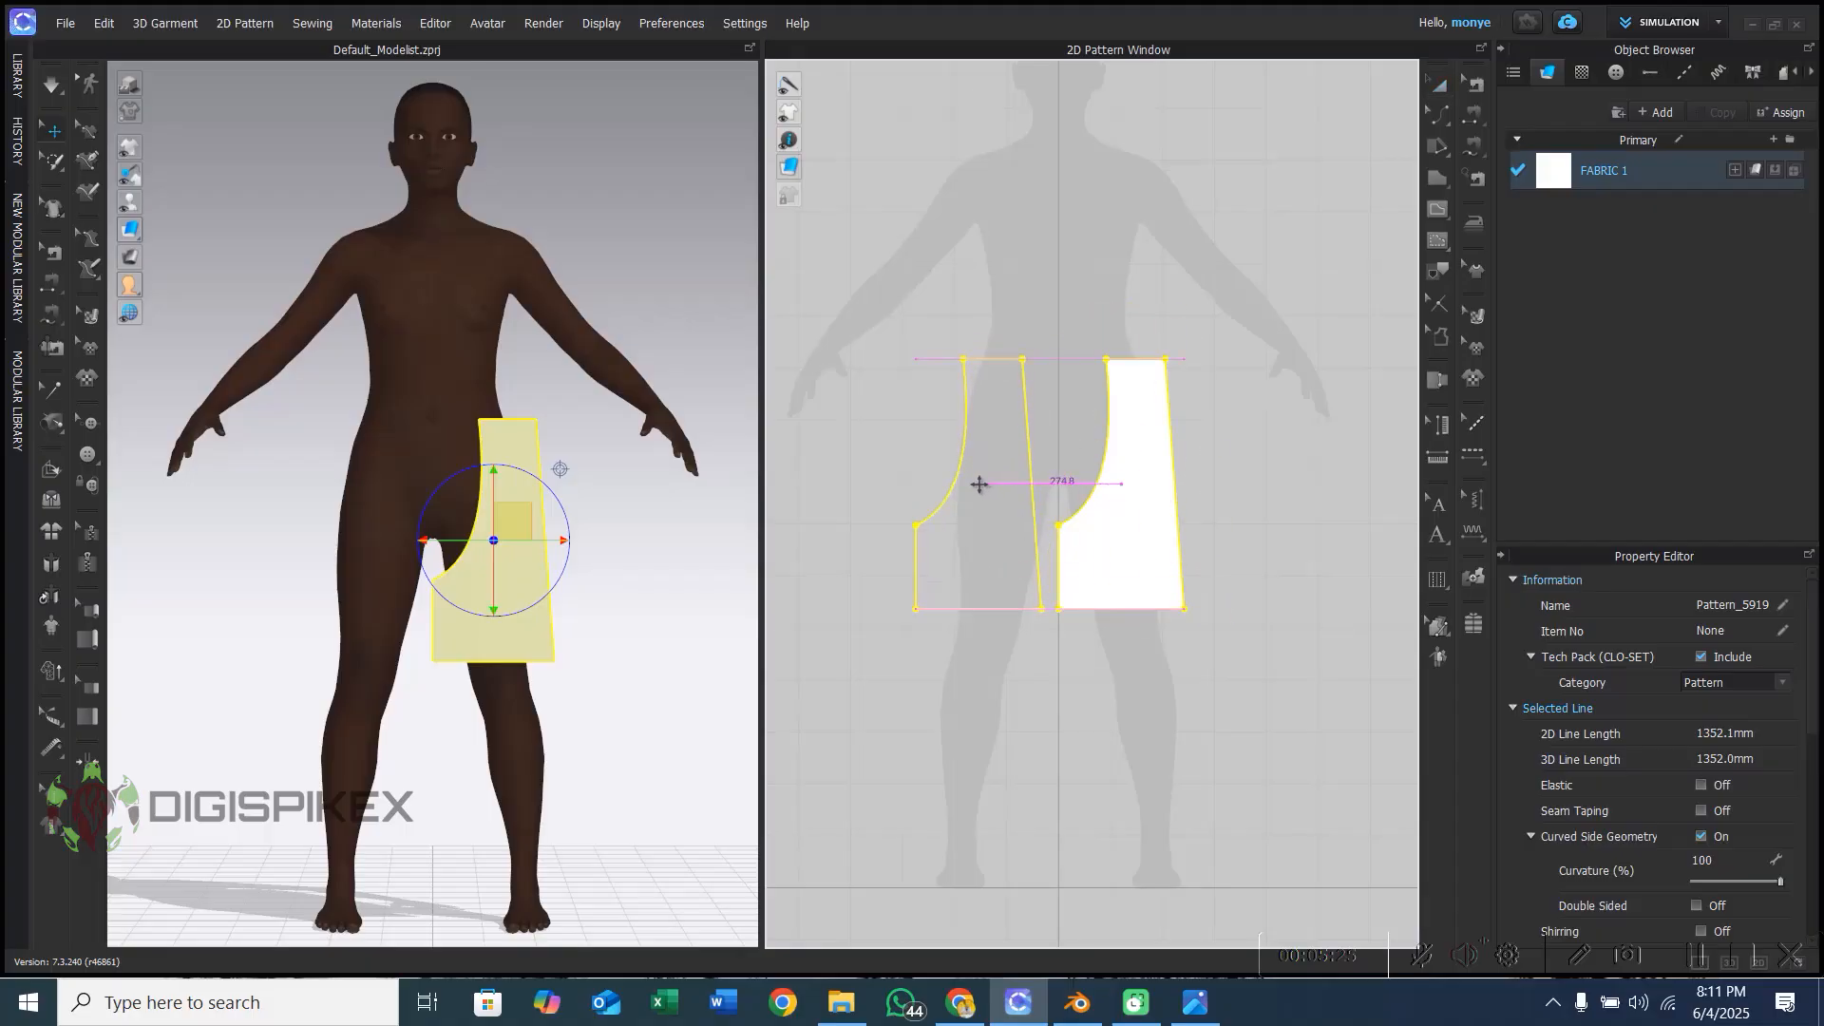
{"action": "left_click", "coordinate": [982, 484]}
{"action": "right_click", "coordinate": [988, 484]}
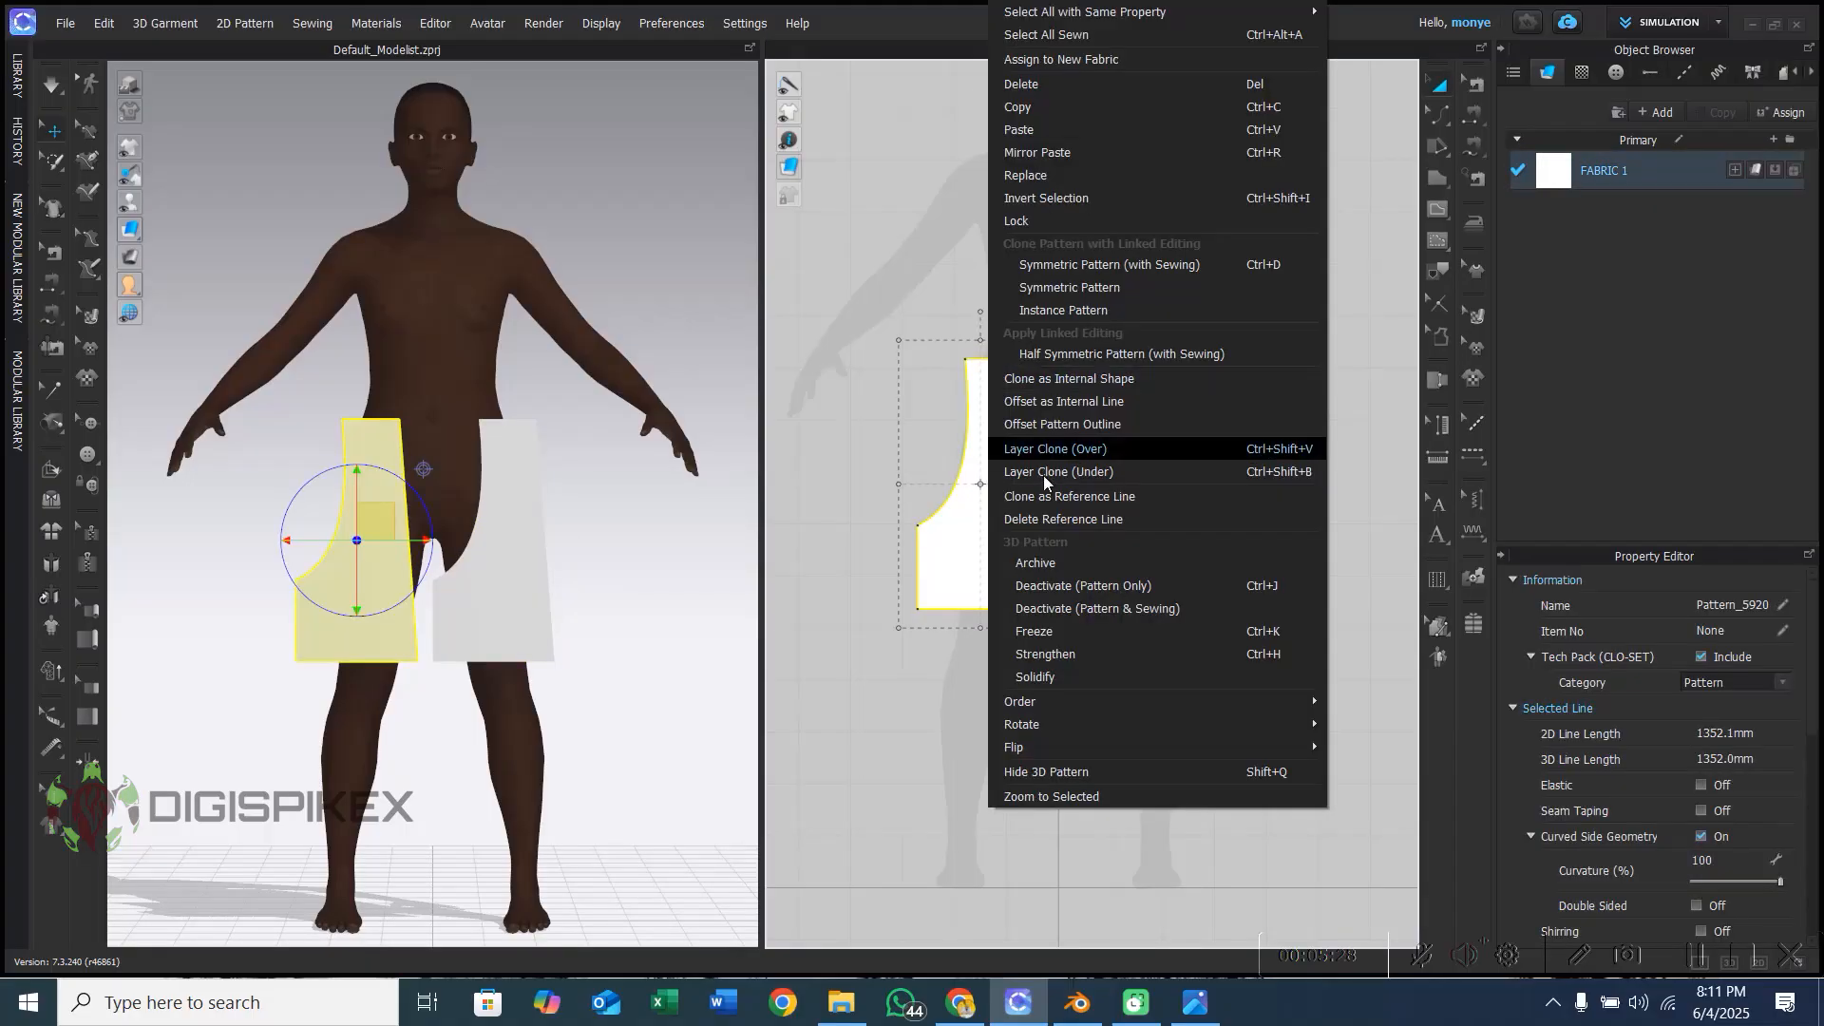
{"action": "mouse_move", "coordinate": [1053, 746]}
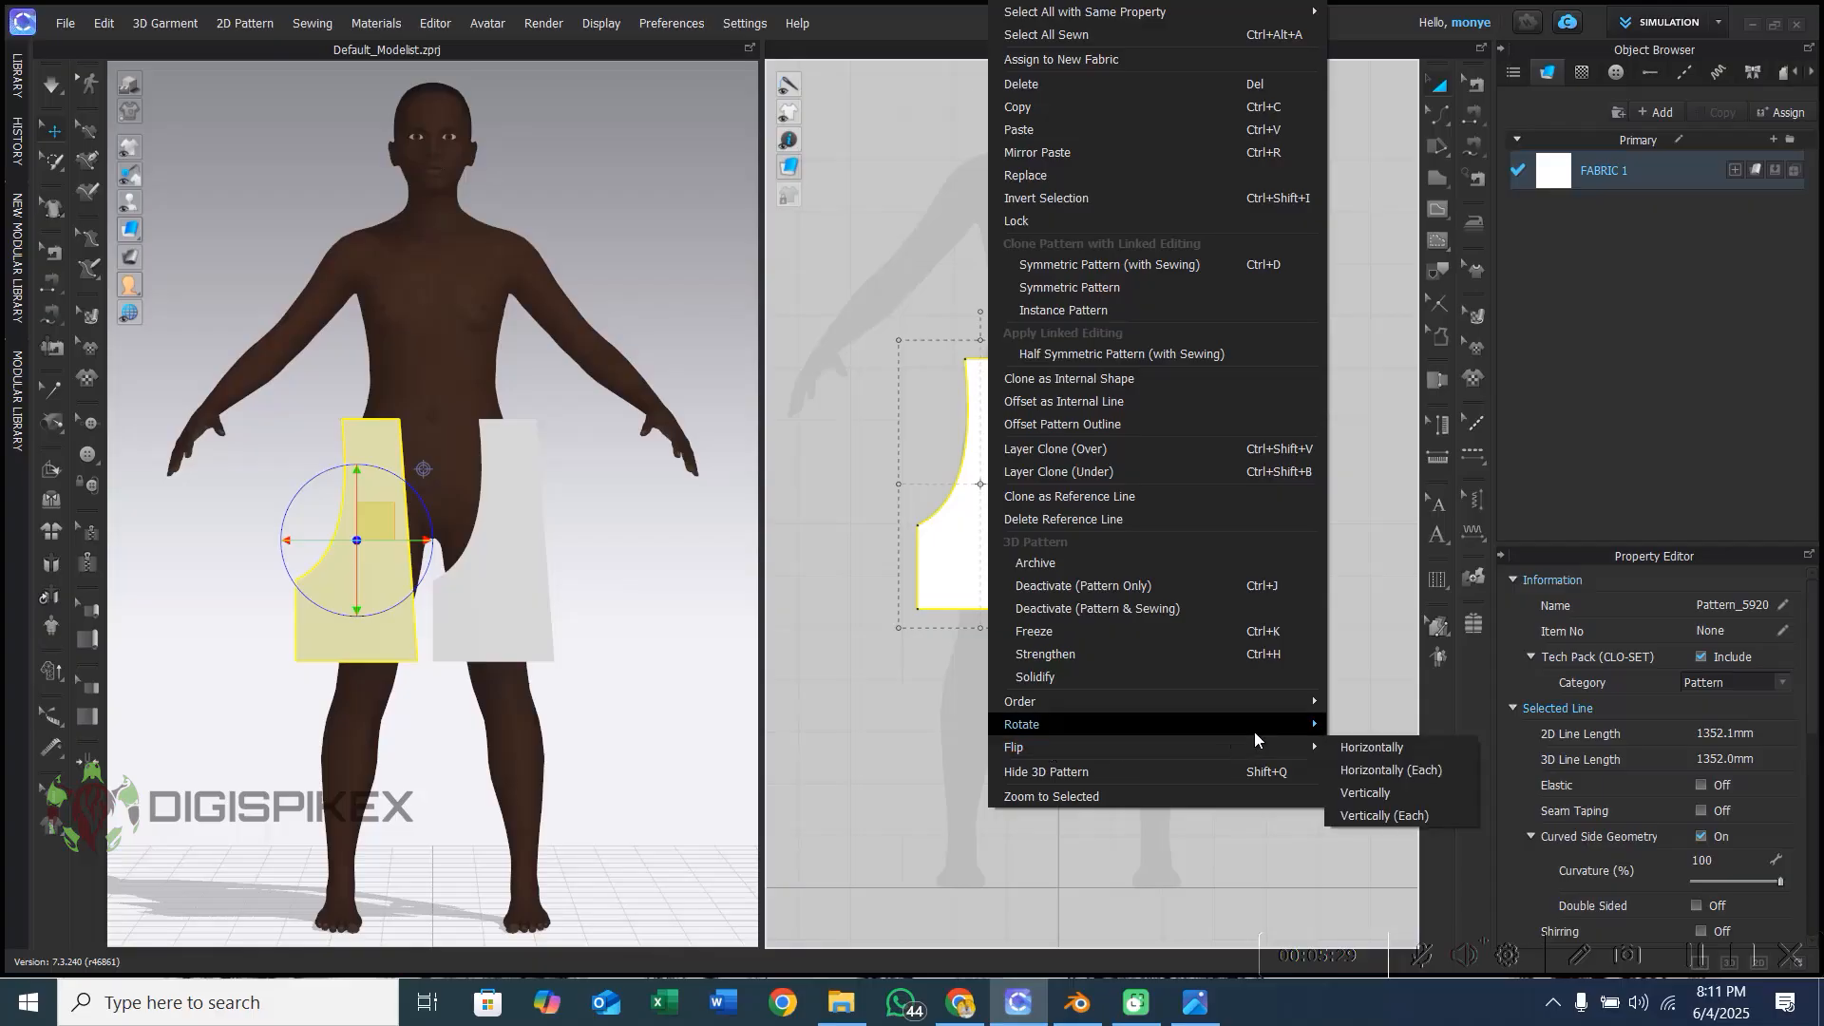
{"action": "left_click", "coordinate": [1393, 751]}
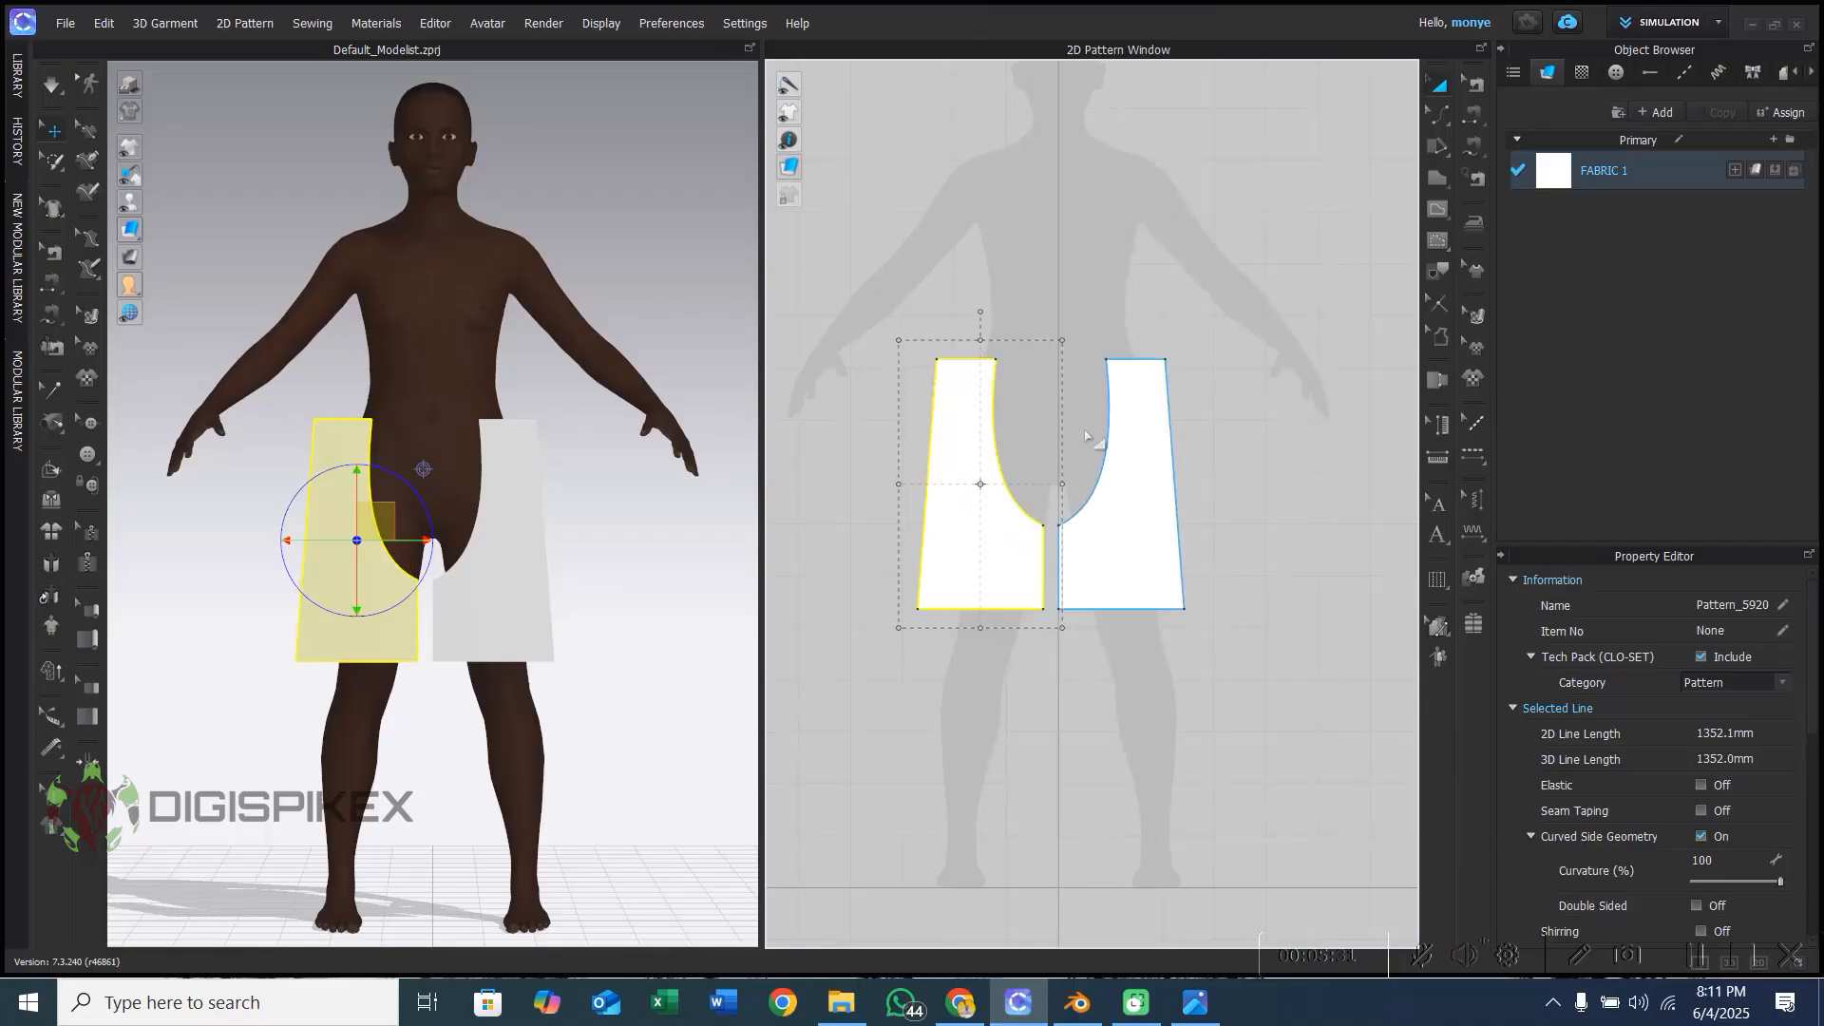
- Duplicate both front panels and place the copies behind the avatar in 3D
{"action": "right_click_drag", "start_coordinate": [304, 622], "coordinate": [479, 563]}
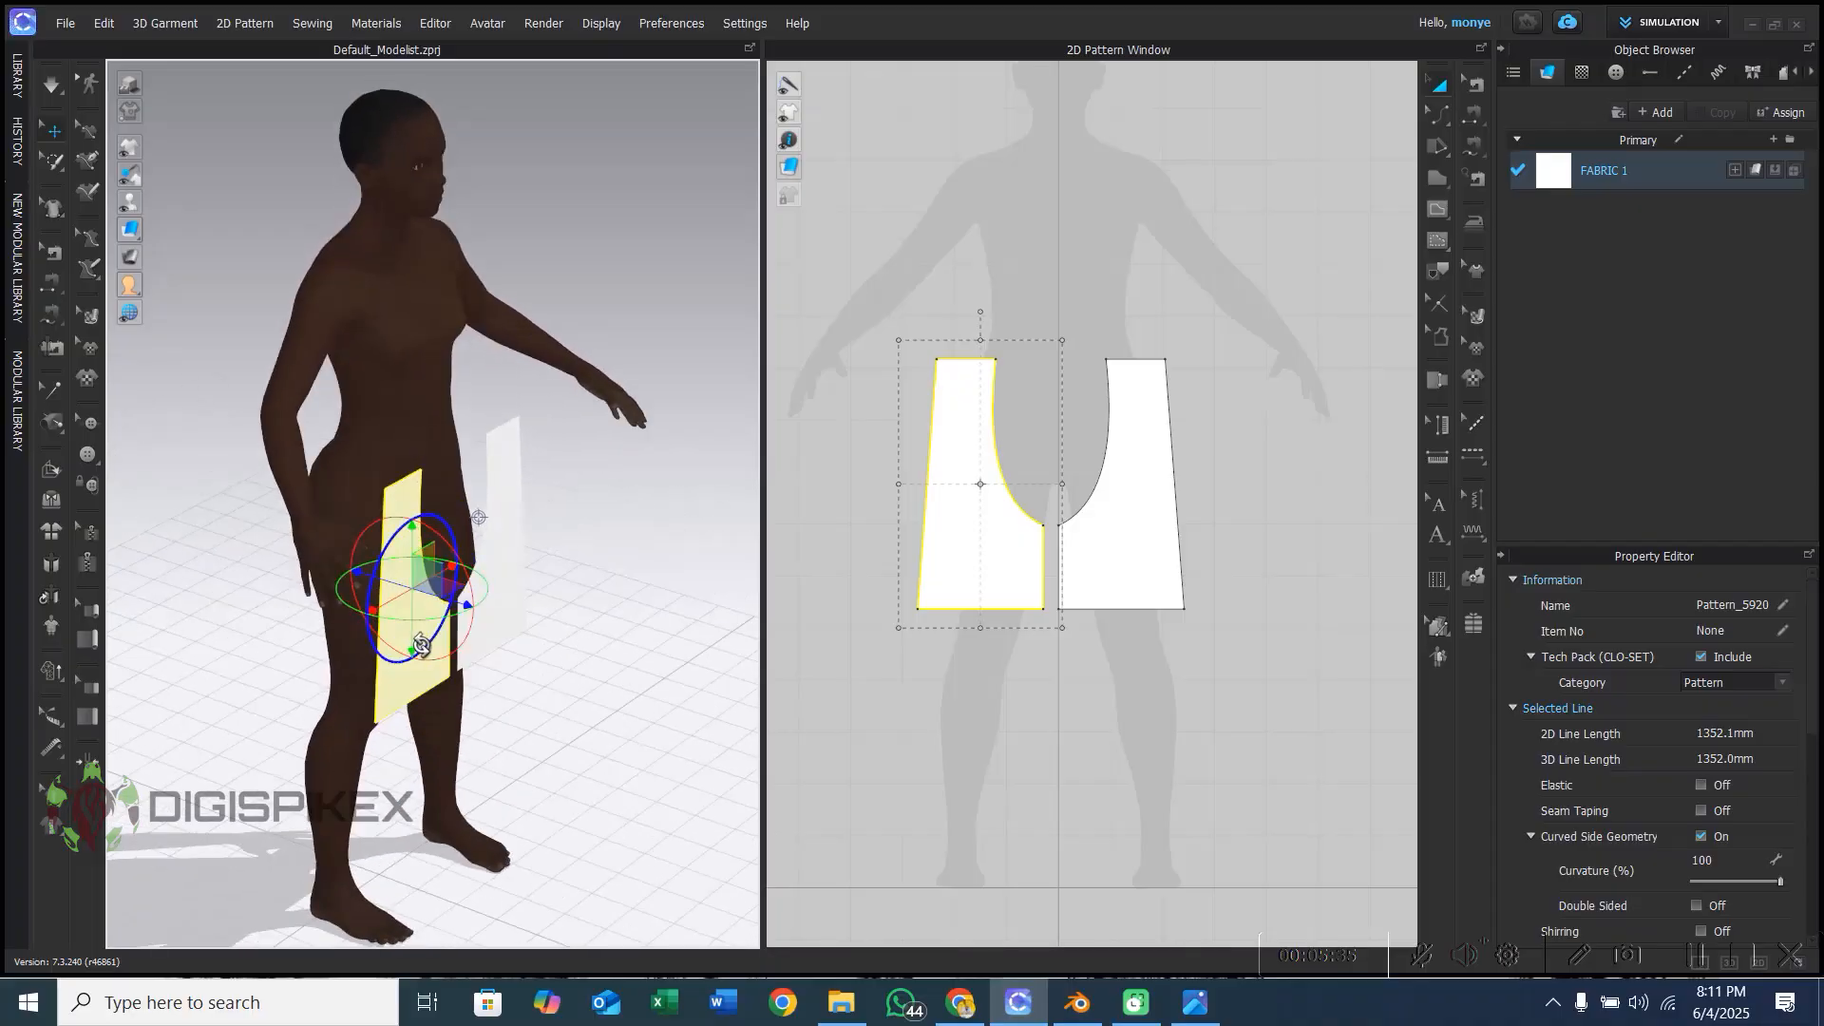
{"action": "left_click", "coordinate": [499, 489], "text": "shift"}
{"action": "right_click_drag", "start_coordinate": [499, 490], "coordinate": [468, 636]}
{"action": "left_click", "coordinate": [467, 637]}
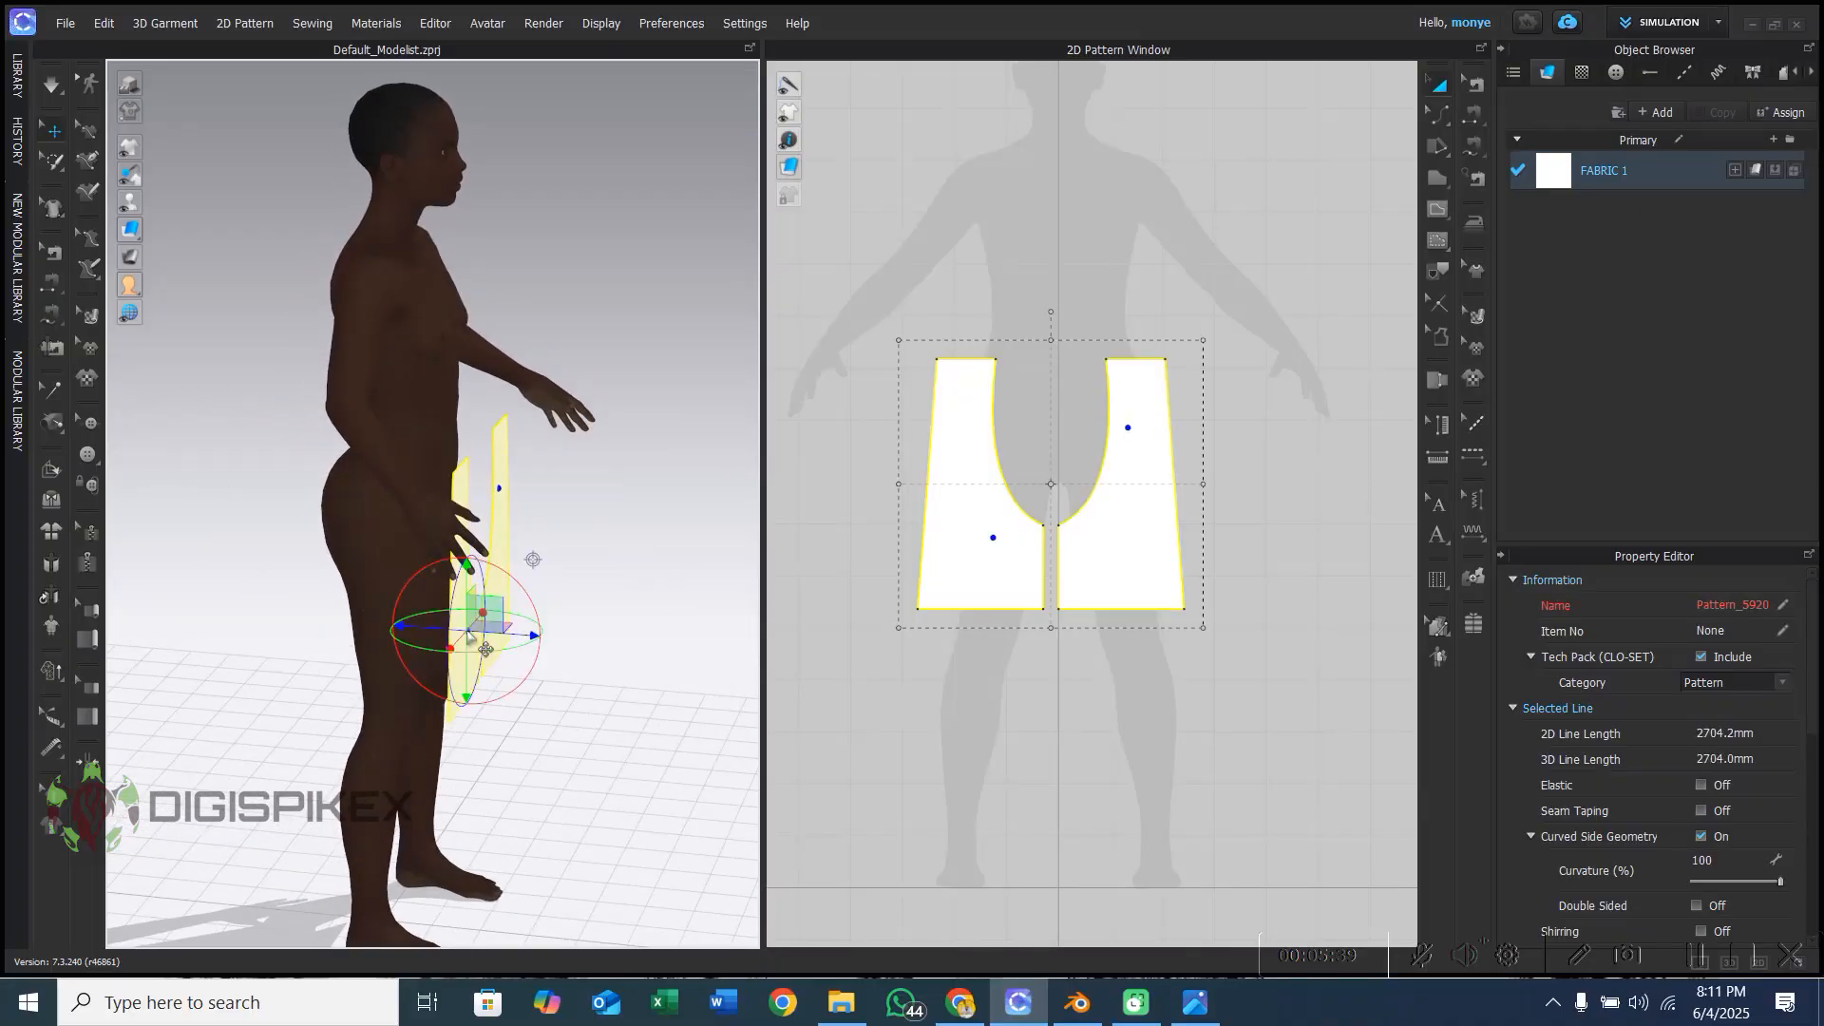
{"action": "left_click_drag", "start_coordinate": [481, 619], "coordinate": [306, 553]}
- Select both back panels and align them in 3D at hip level with the gap centred on the avatar
{"action": "right_click_drag", "start_coordinate": [359, 561], "coordinate": [636, 568]}
{"action": "left_click", "coordinate": [564, 673]}
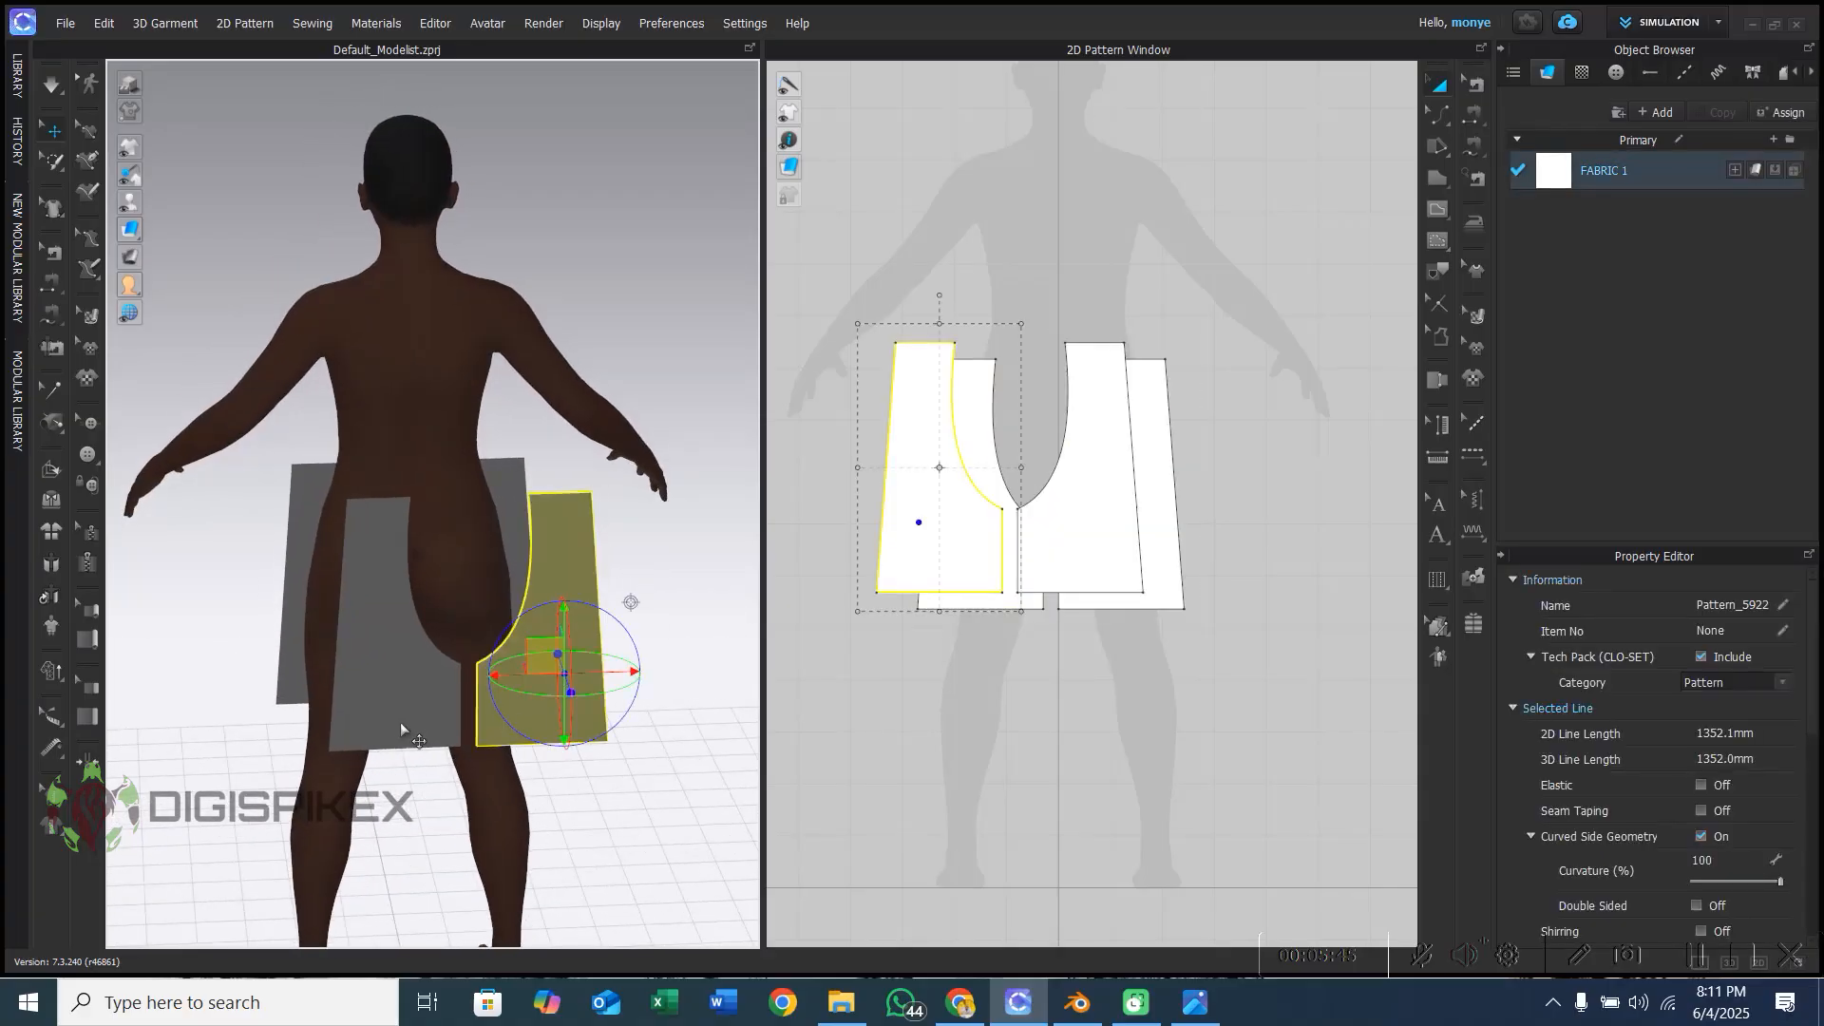
{"action": "left_click", "coordinate": [391, 710], "text": "shift"}
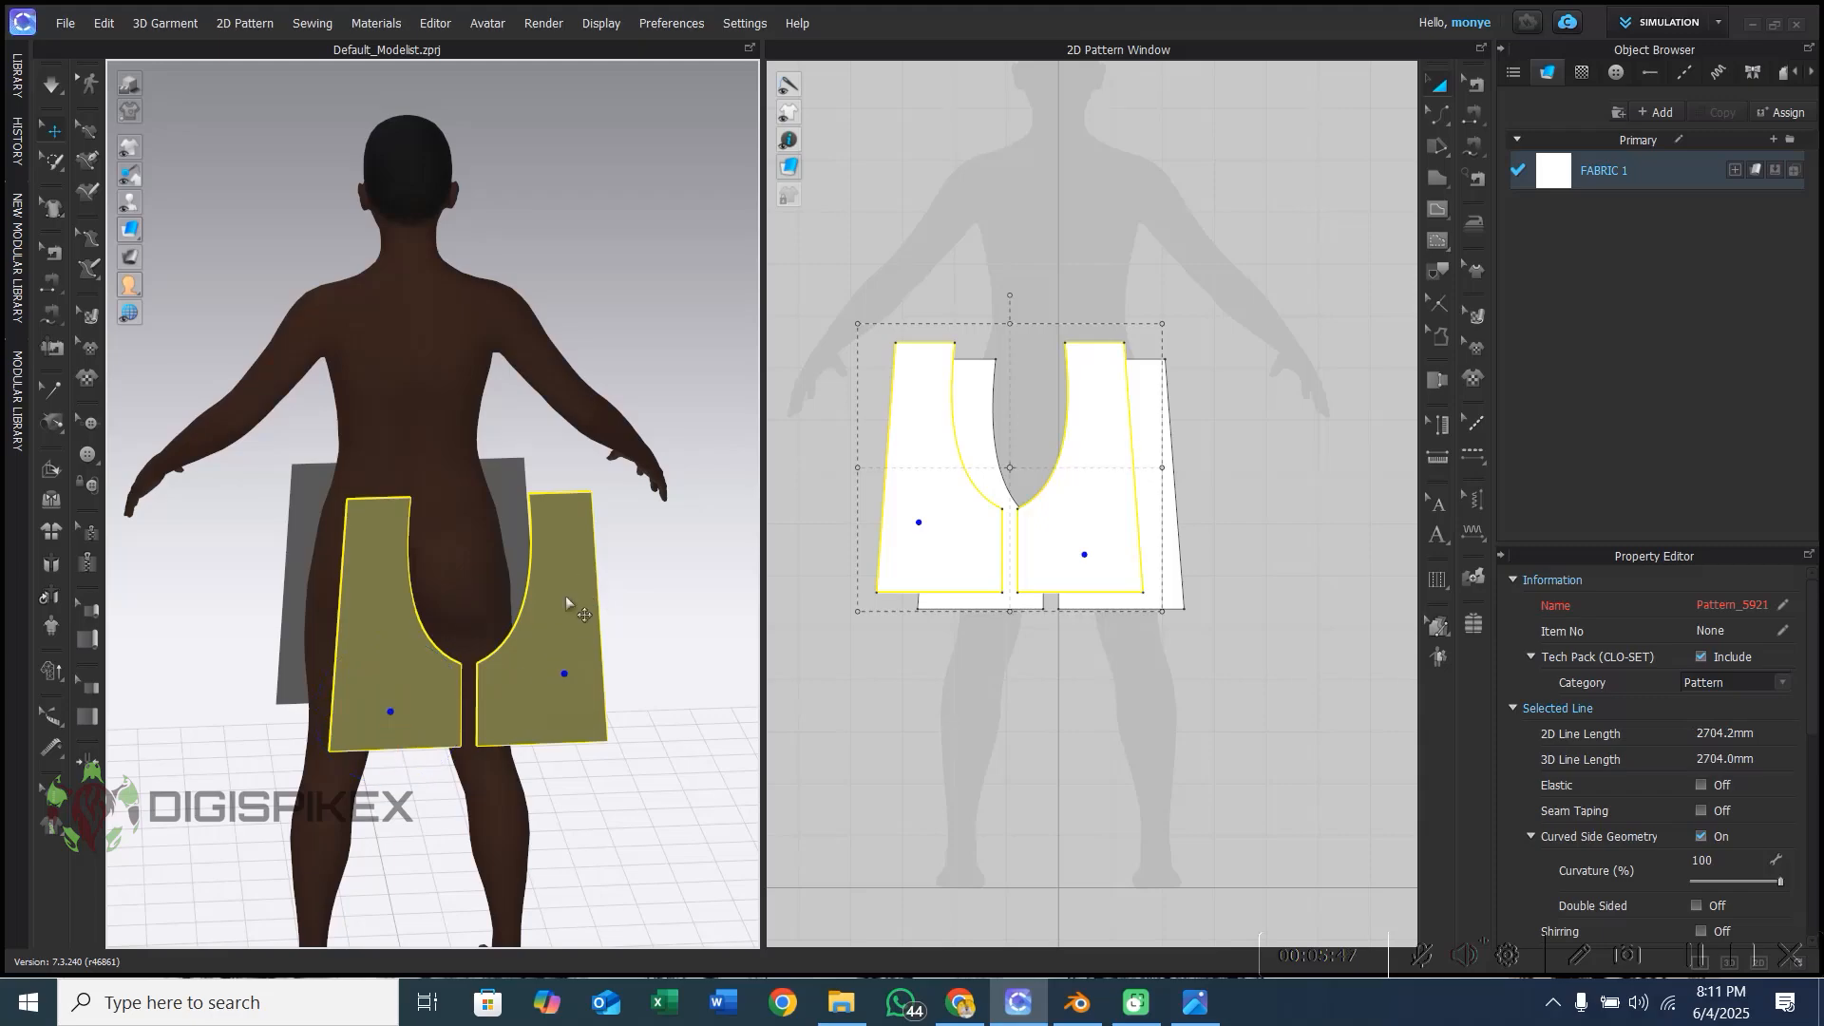
{"action": "key", "text": "8"}
{"action": "left_click_drag", "start_coordinate": [532, 579], "coordinate": [497, 590]}
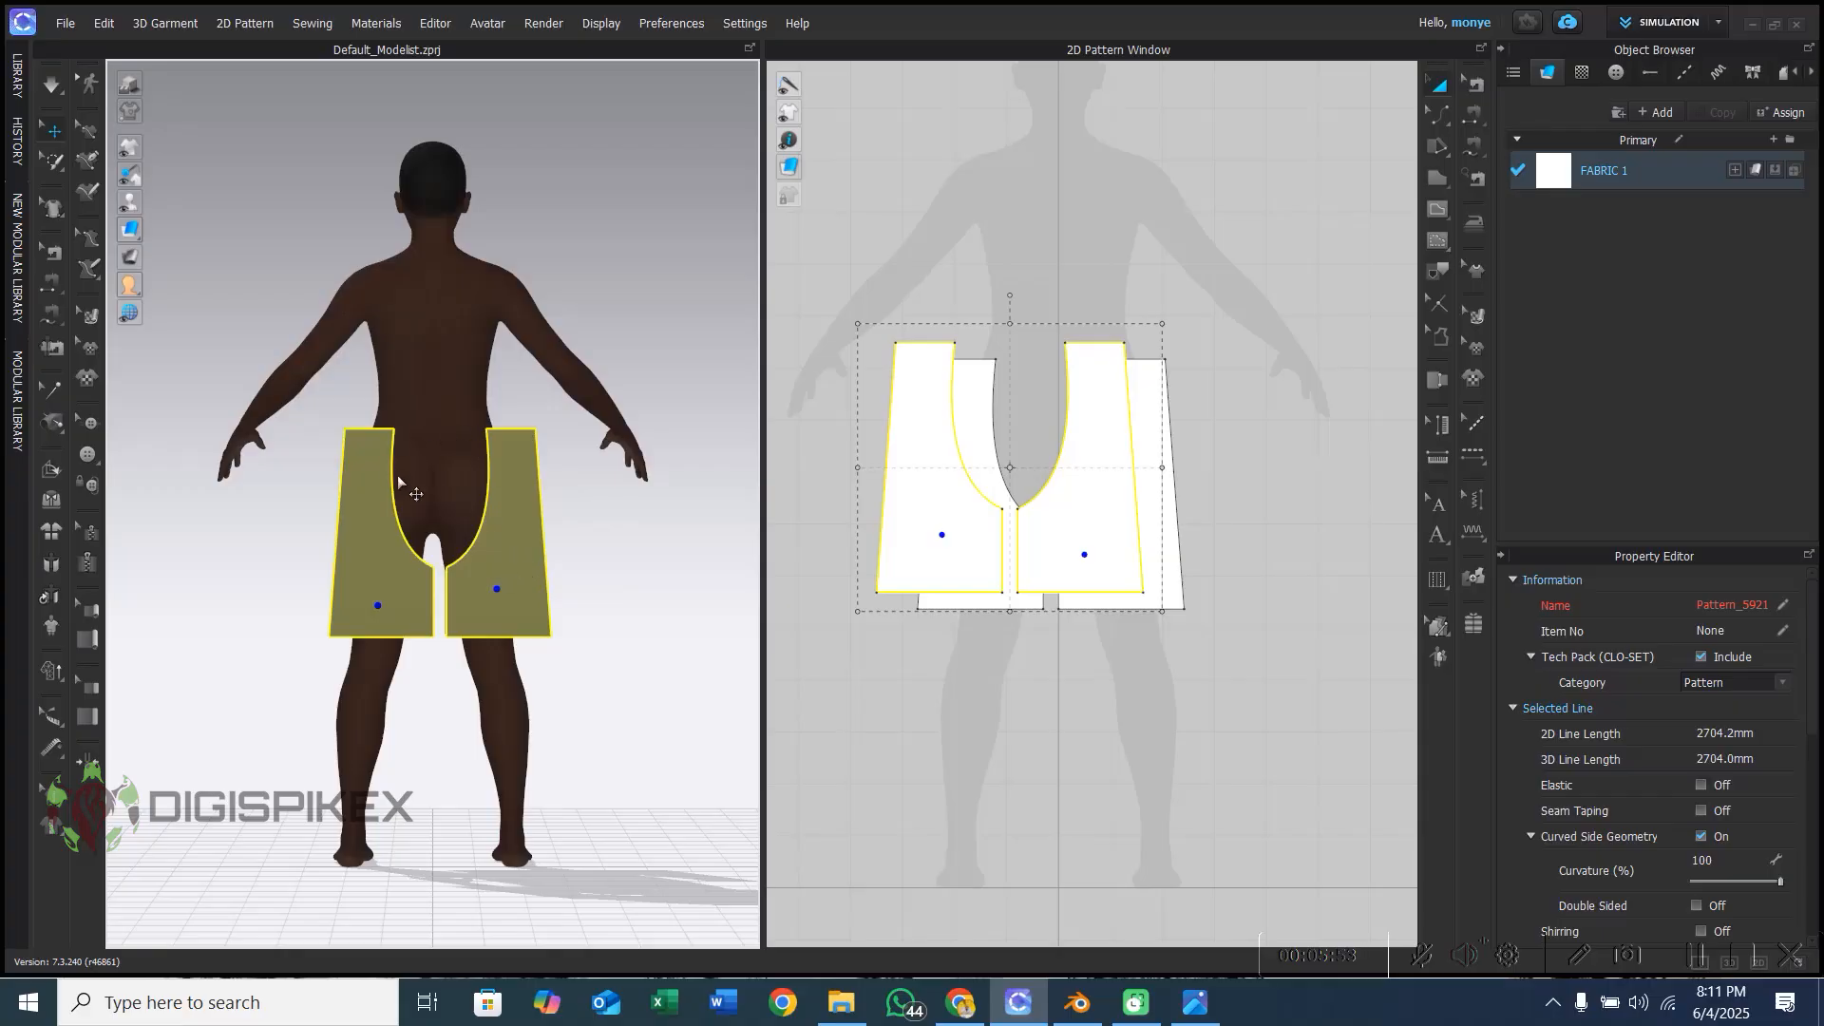
- Flip the normals of both back panels so their outer faces point away from the avatar
{"action": "left_click", "coordinate": [1437, 115]}
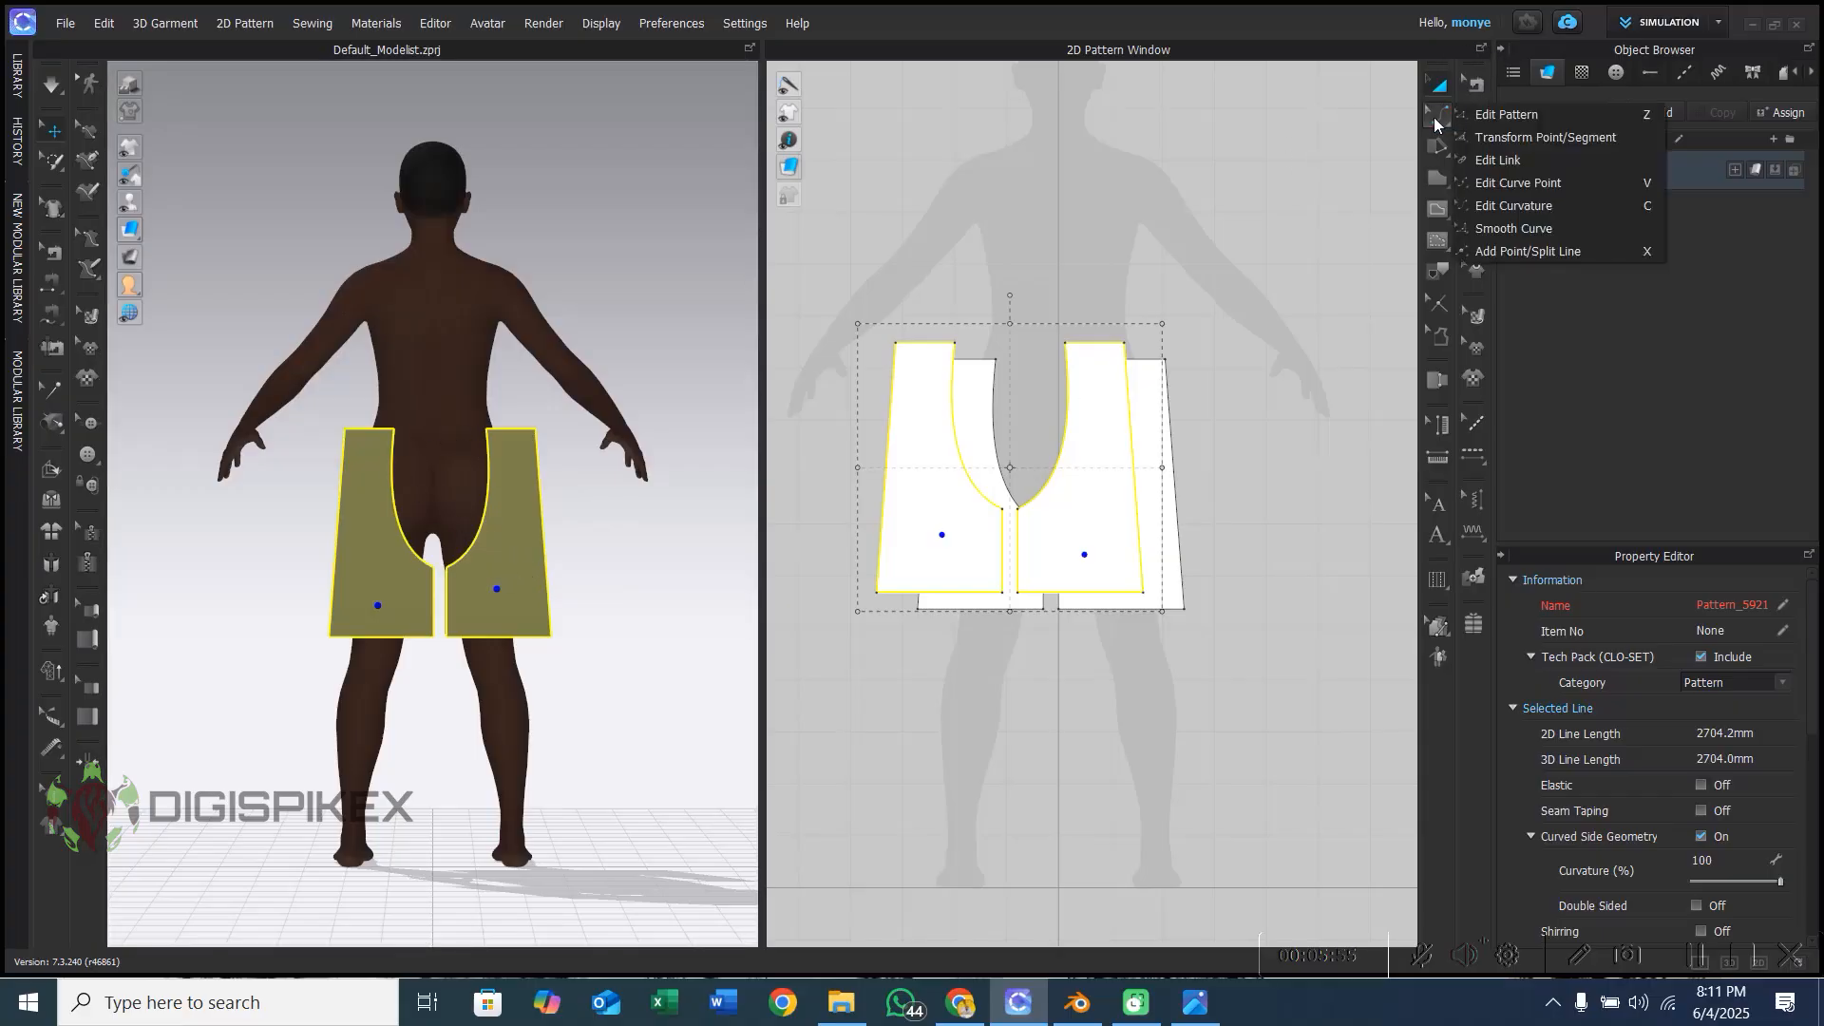
{"action": "left_click", "coordinate": [1511, 112]}
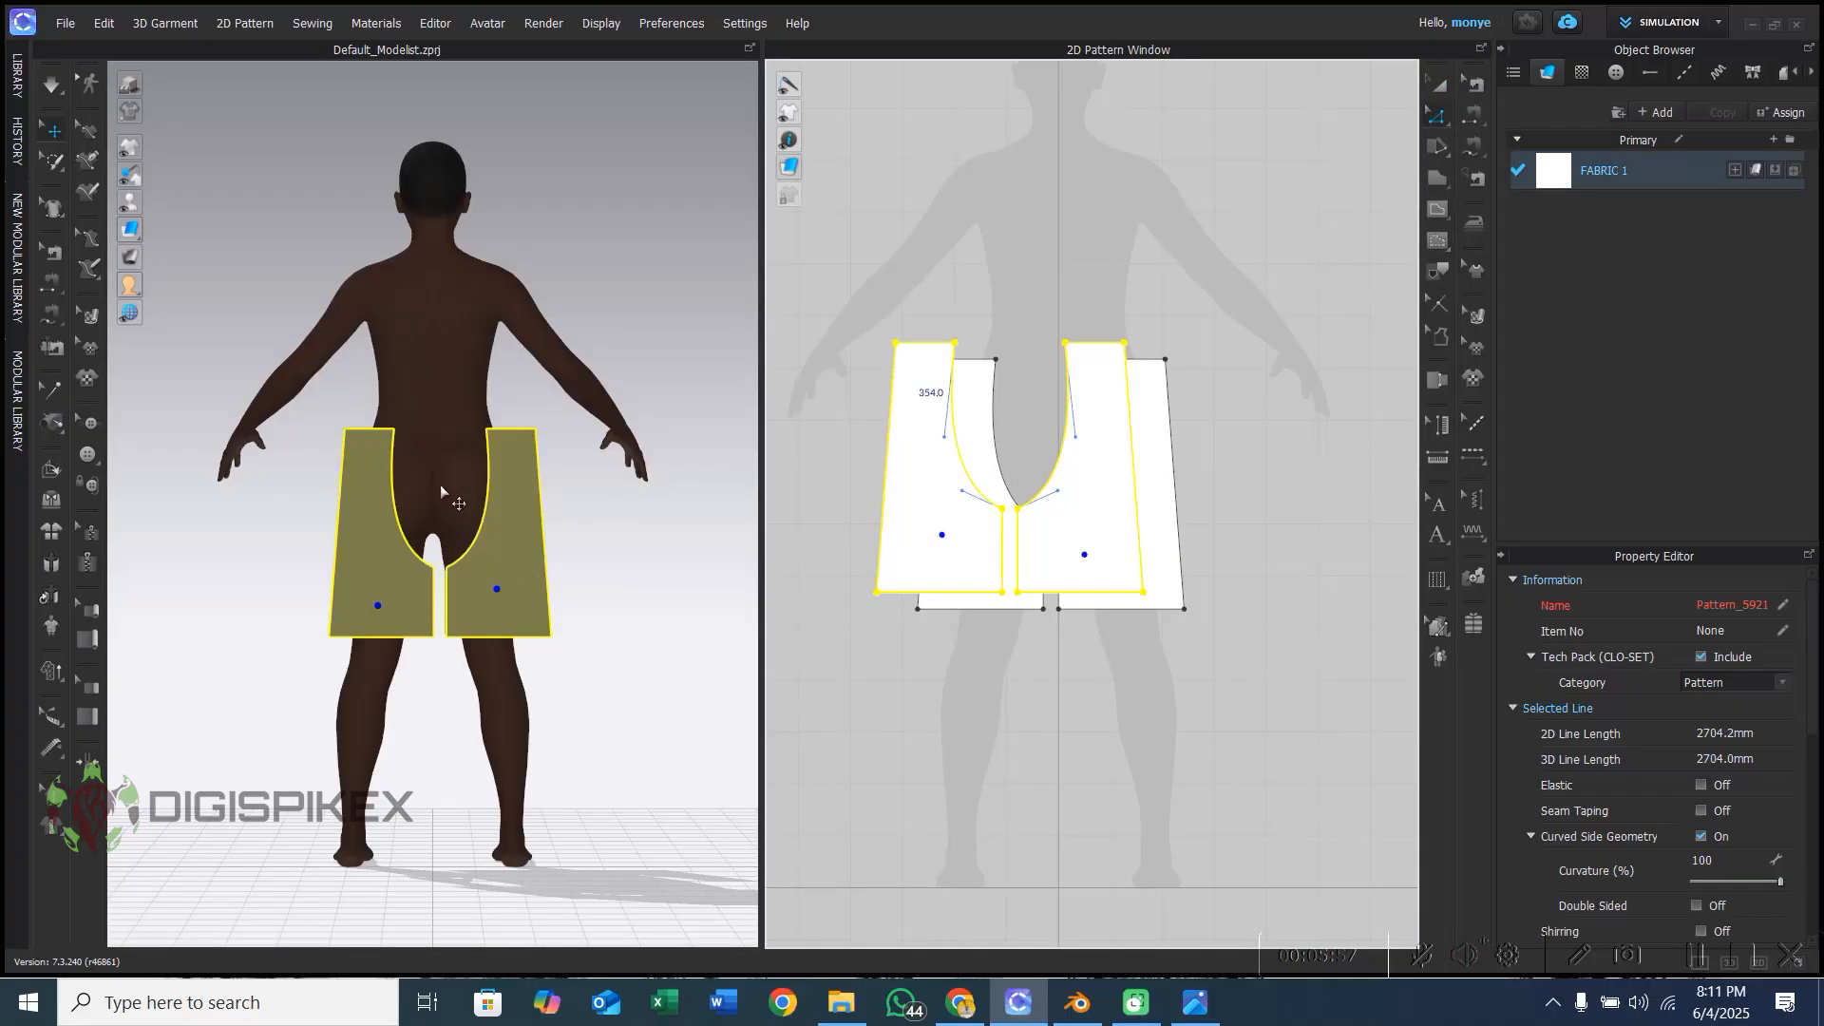
{"action": "right_click_drag", "start_coordinate": [461, 602], "coordinate": [464, 609]}
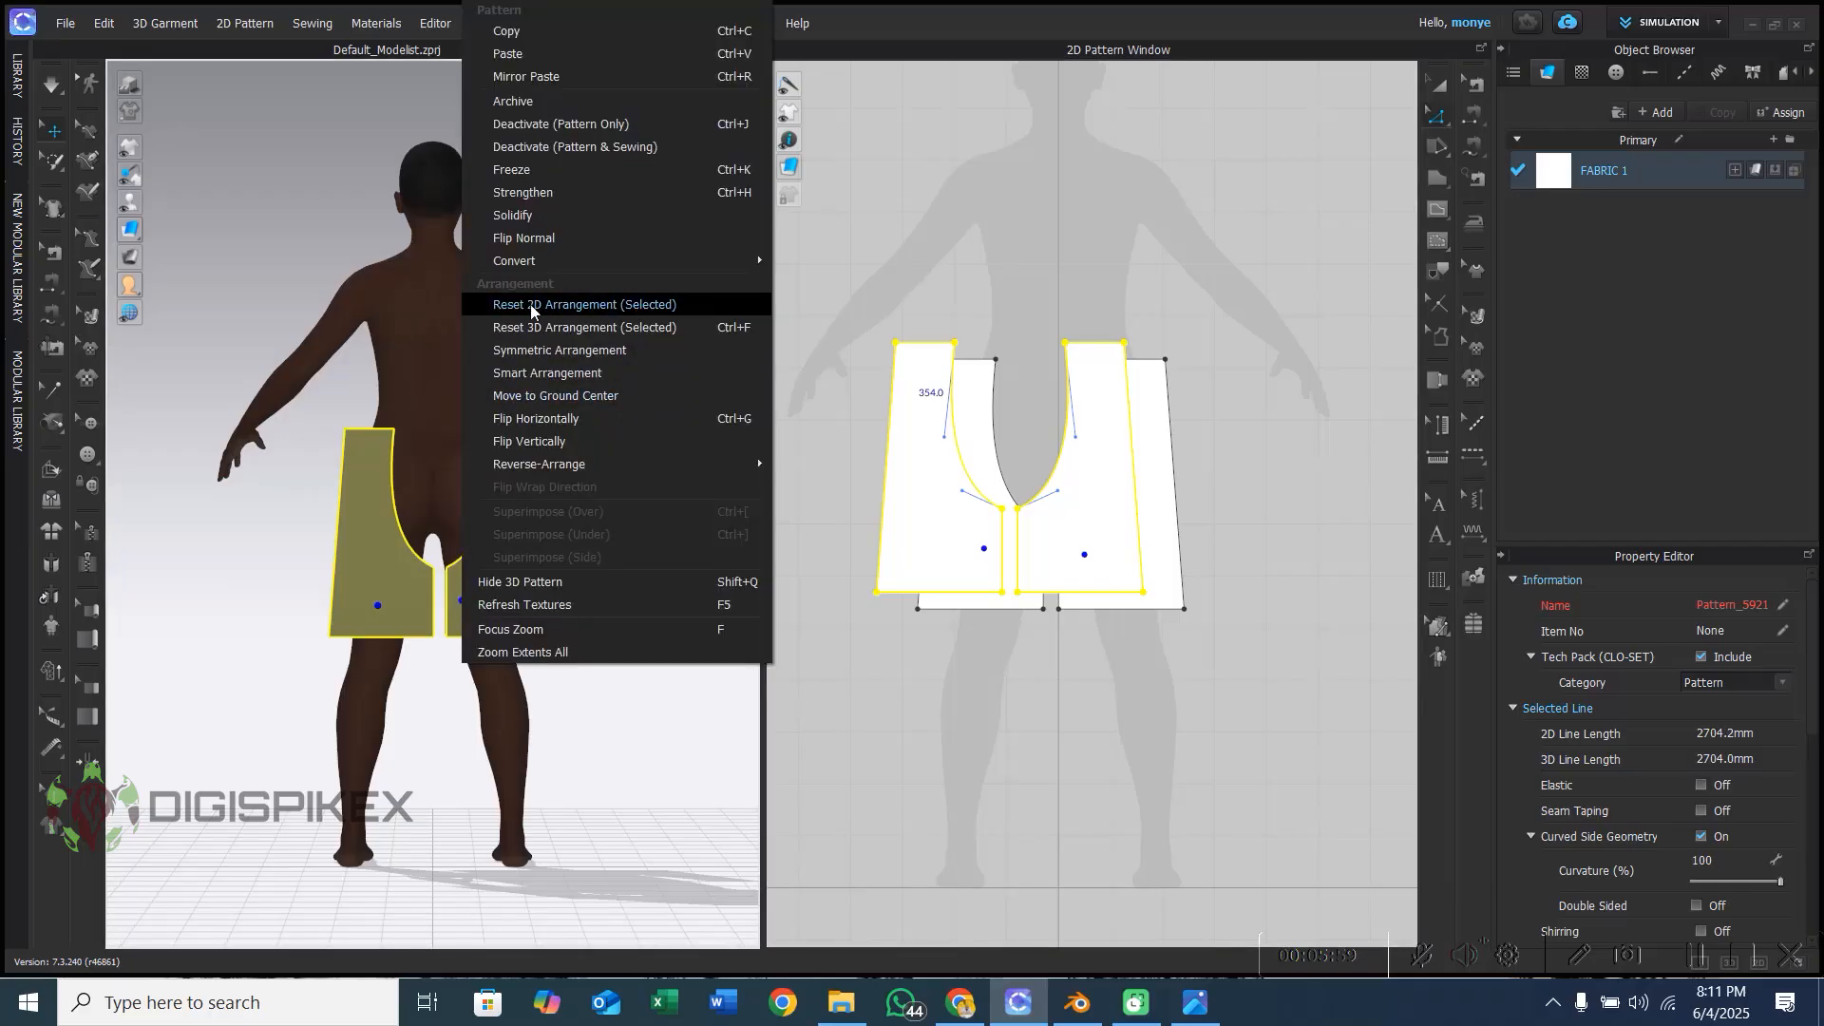
{"action": "left_click", "coordinate": [531, 237]}
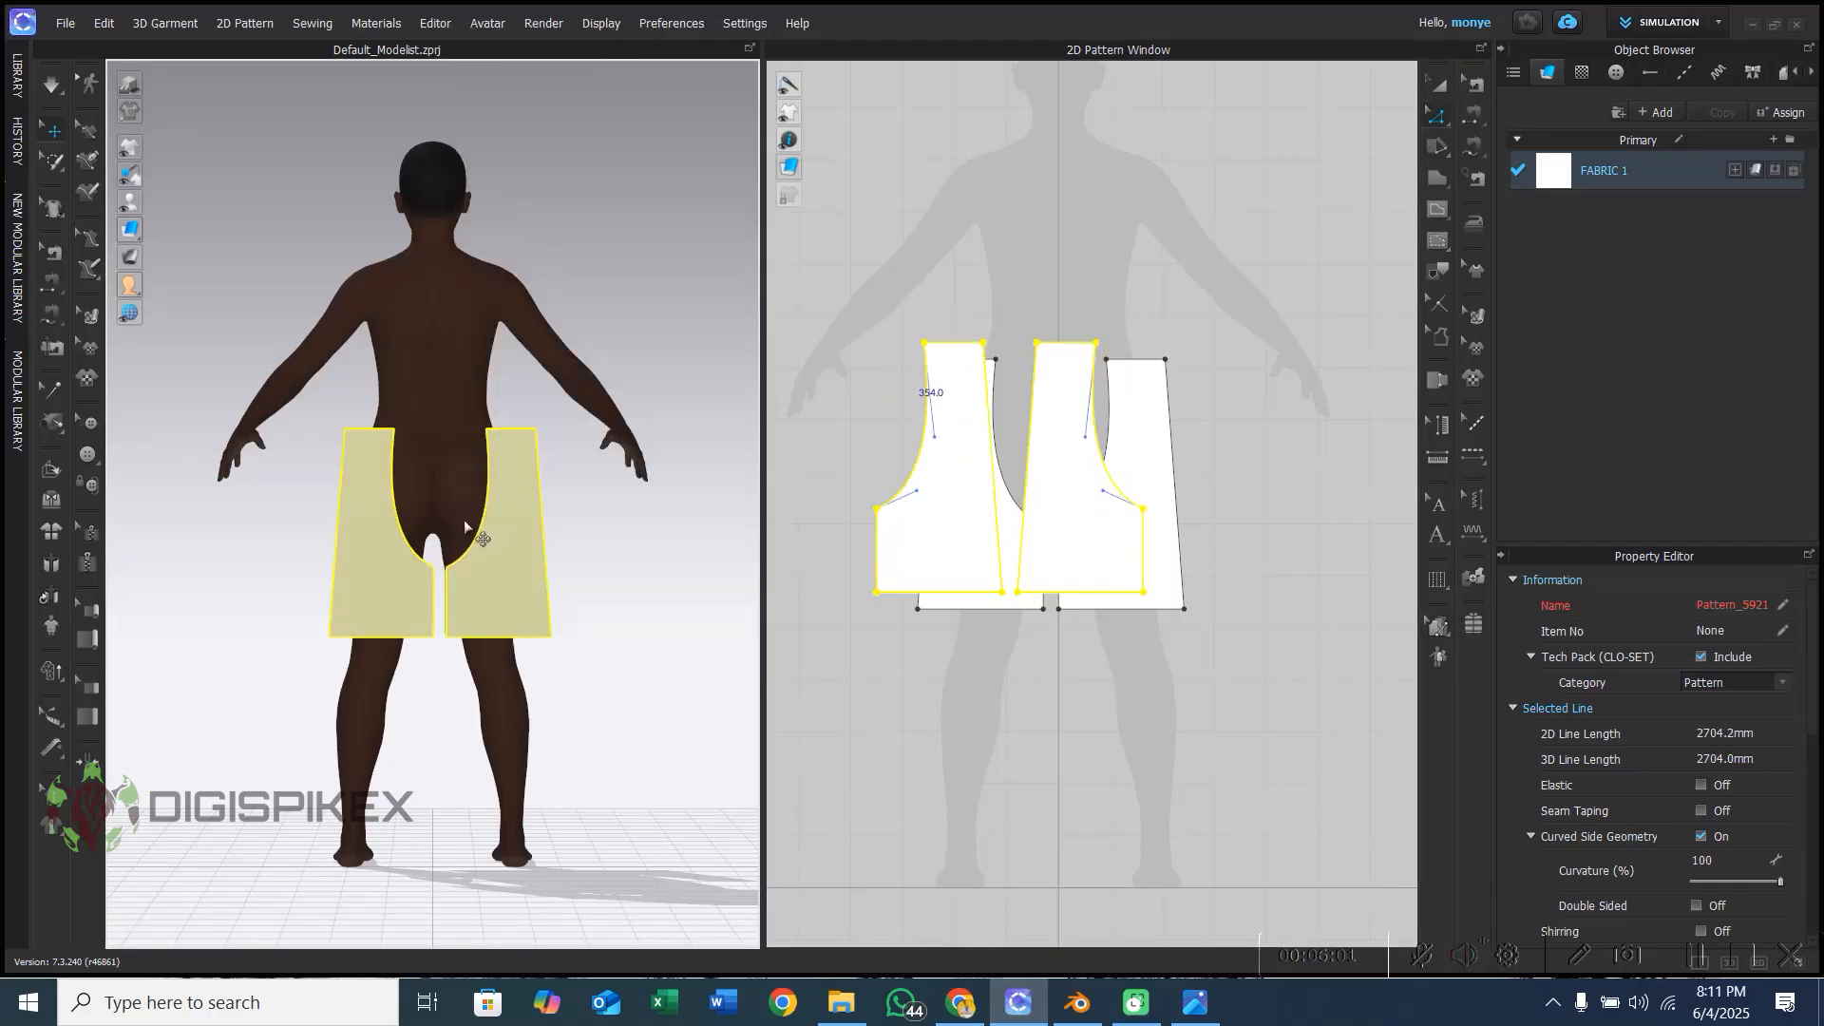
- Move the back panels beside the silhouette in 2D and swap their places so the crotch curves face each other
{"action": "left_click", "coordinate": [1439, 119]}
{"action": "left_click", "coordinate": [1436, 95]}
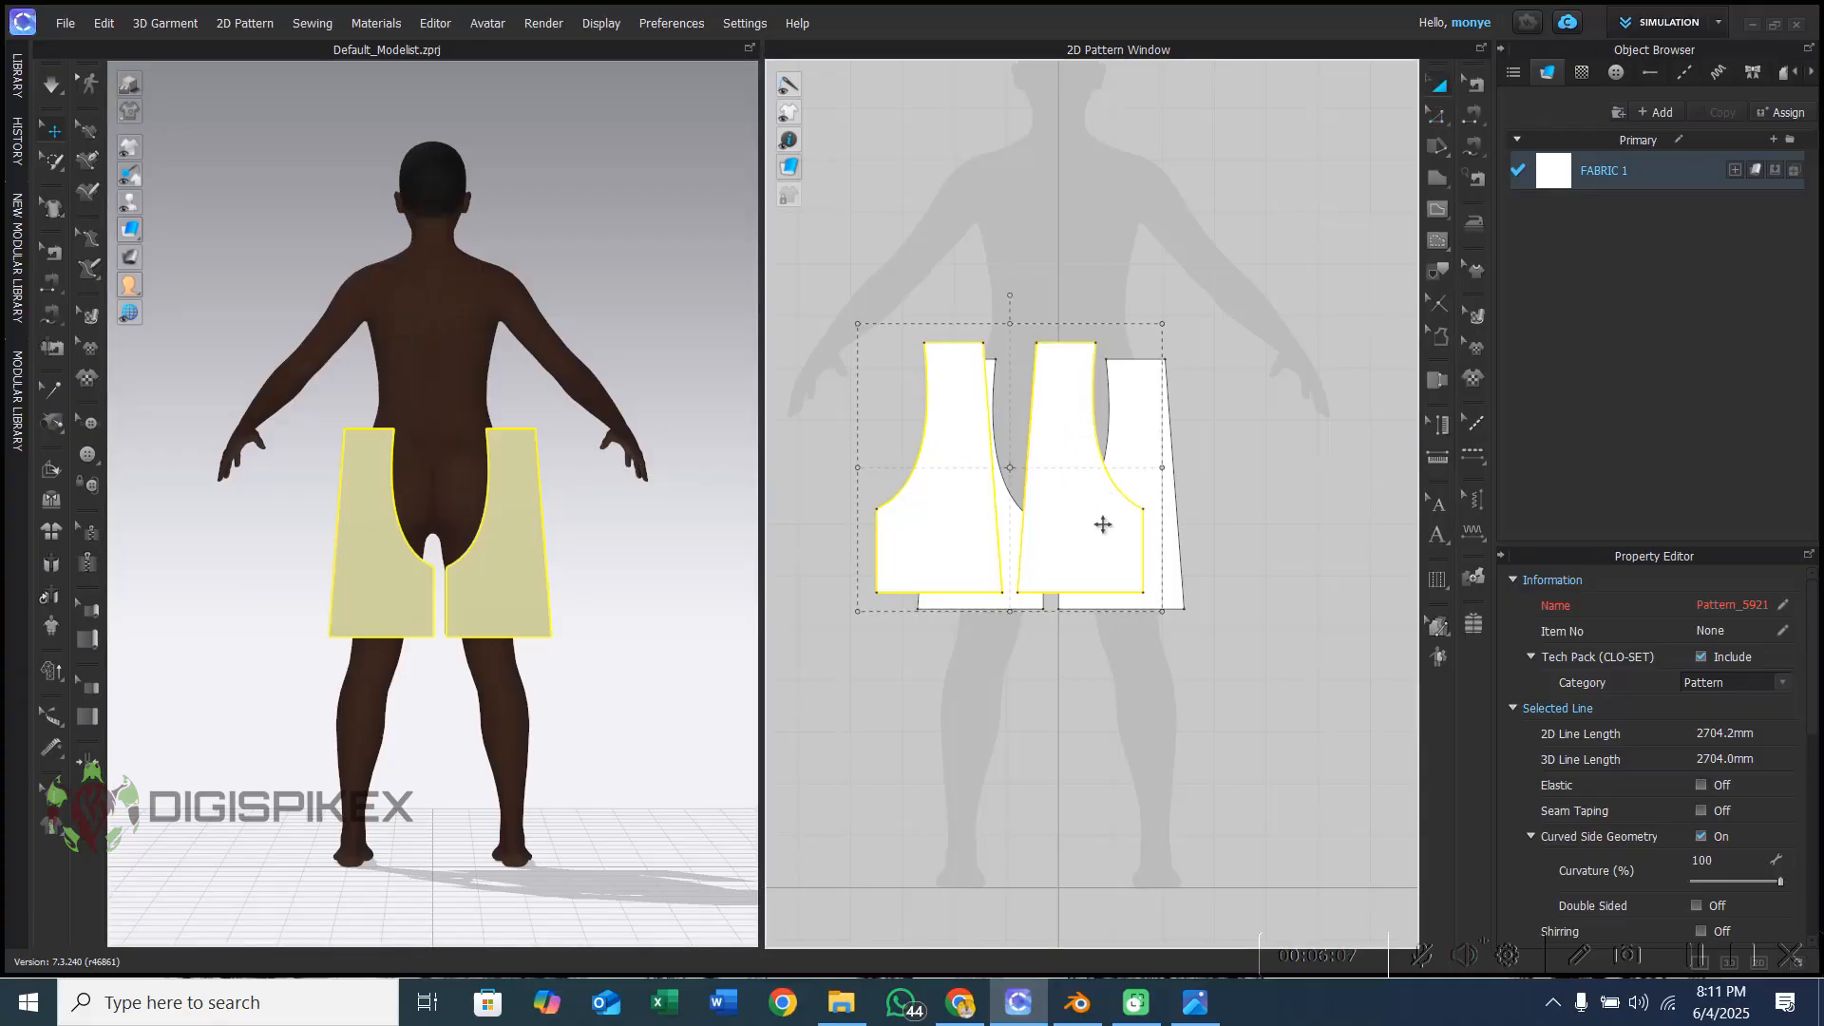
{"action": "scroll", "coordinate": [1102, 525], "scroll_direction": "up", "scroll_amount": 3}
{"action": "scroll", "coordinate": [1071, 517], "scroll_direction": "down", "scroll_amount": 6}
{"action": "left_click_drag", "start_coordinate": [1079, 488], "coordinate": [1318, 485]}
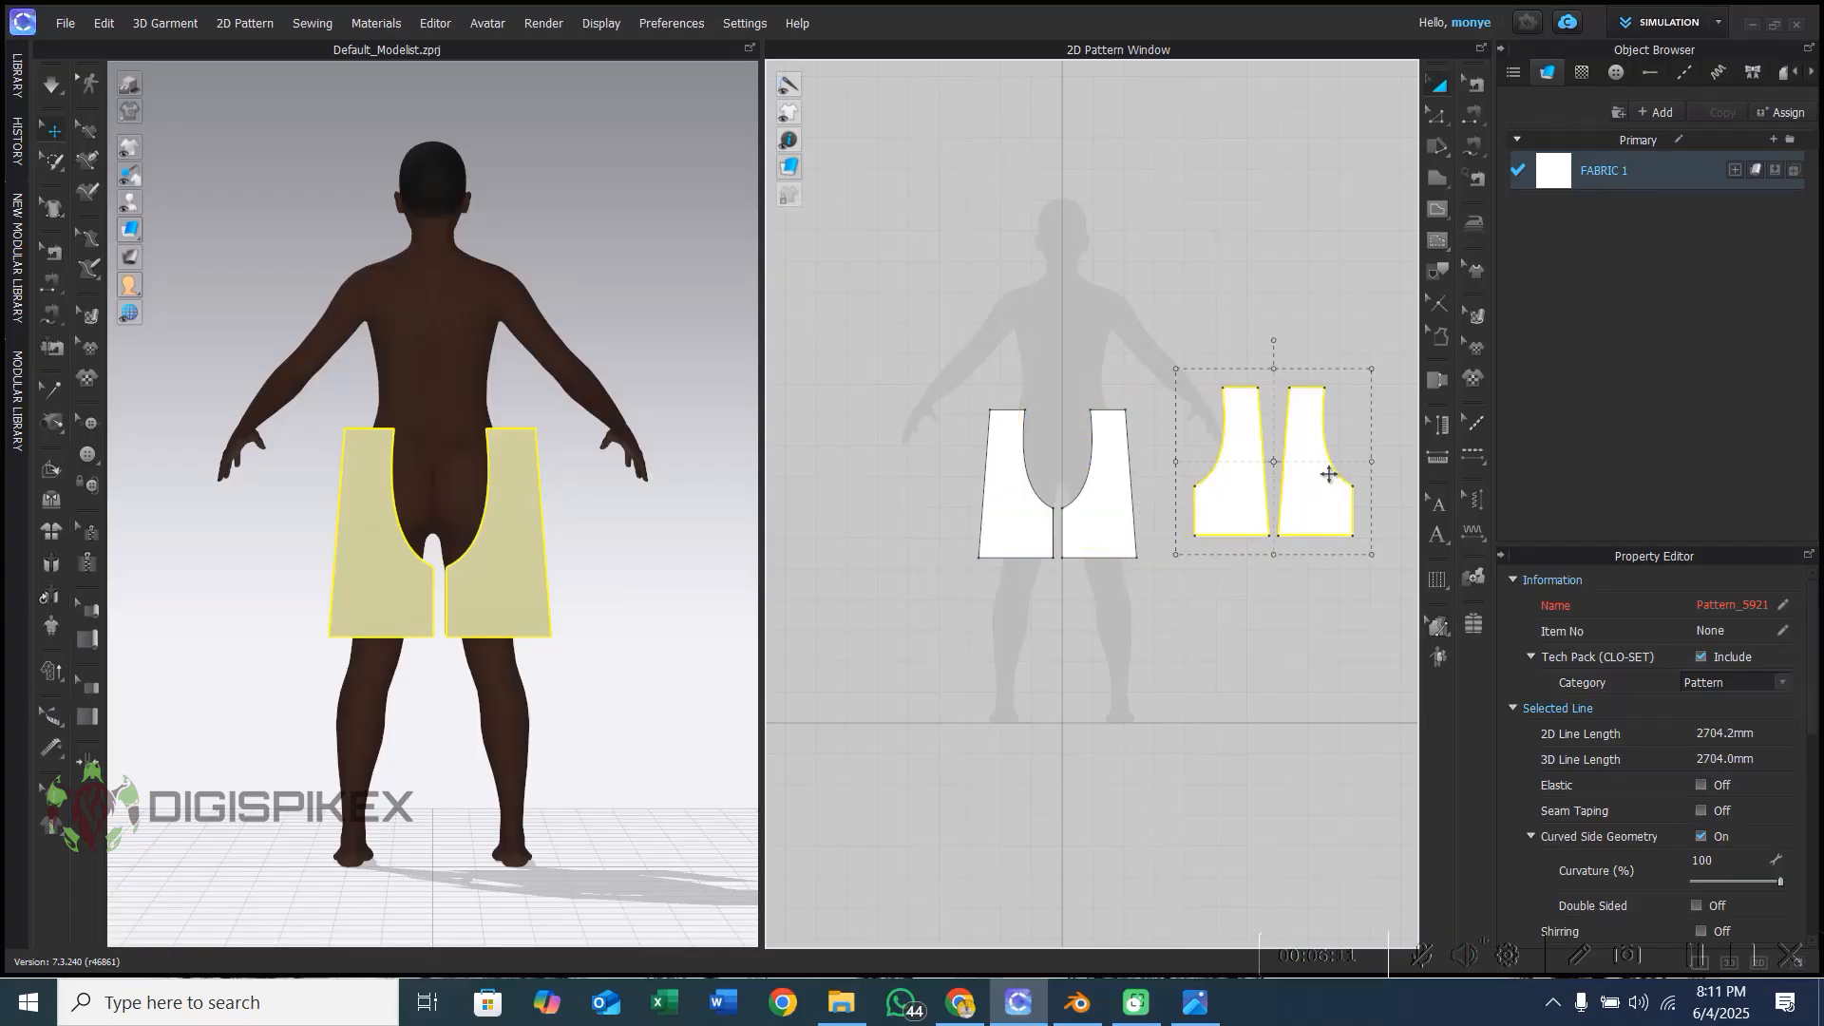
{"action": "left_click", "coordinate": [1309, 600]}
{"action": "left_click_drag", "start_coordinate": [1250, 509], "coordinate": [1241, 448]}
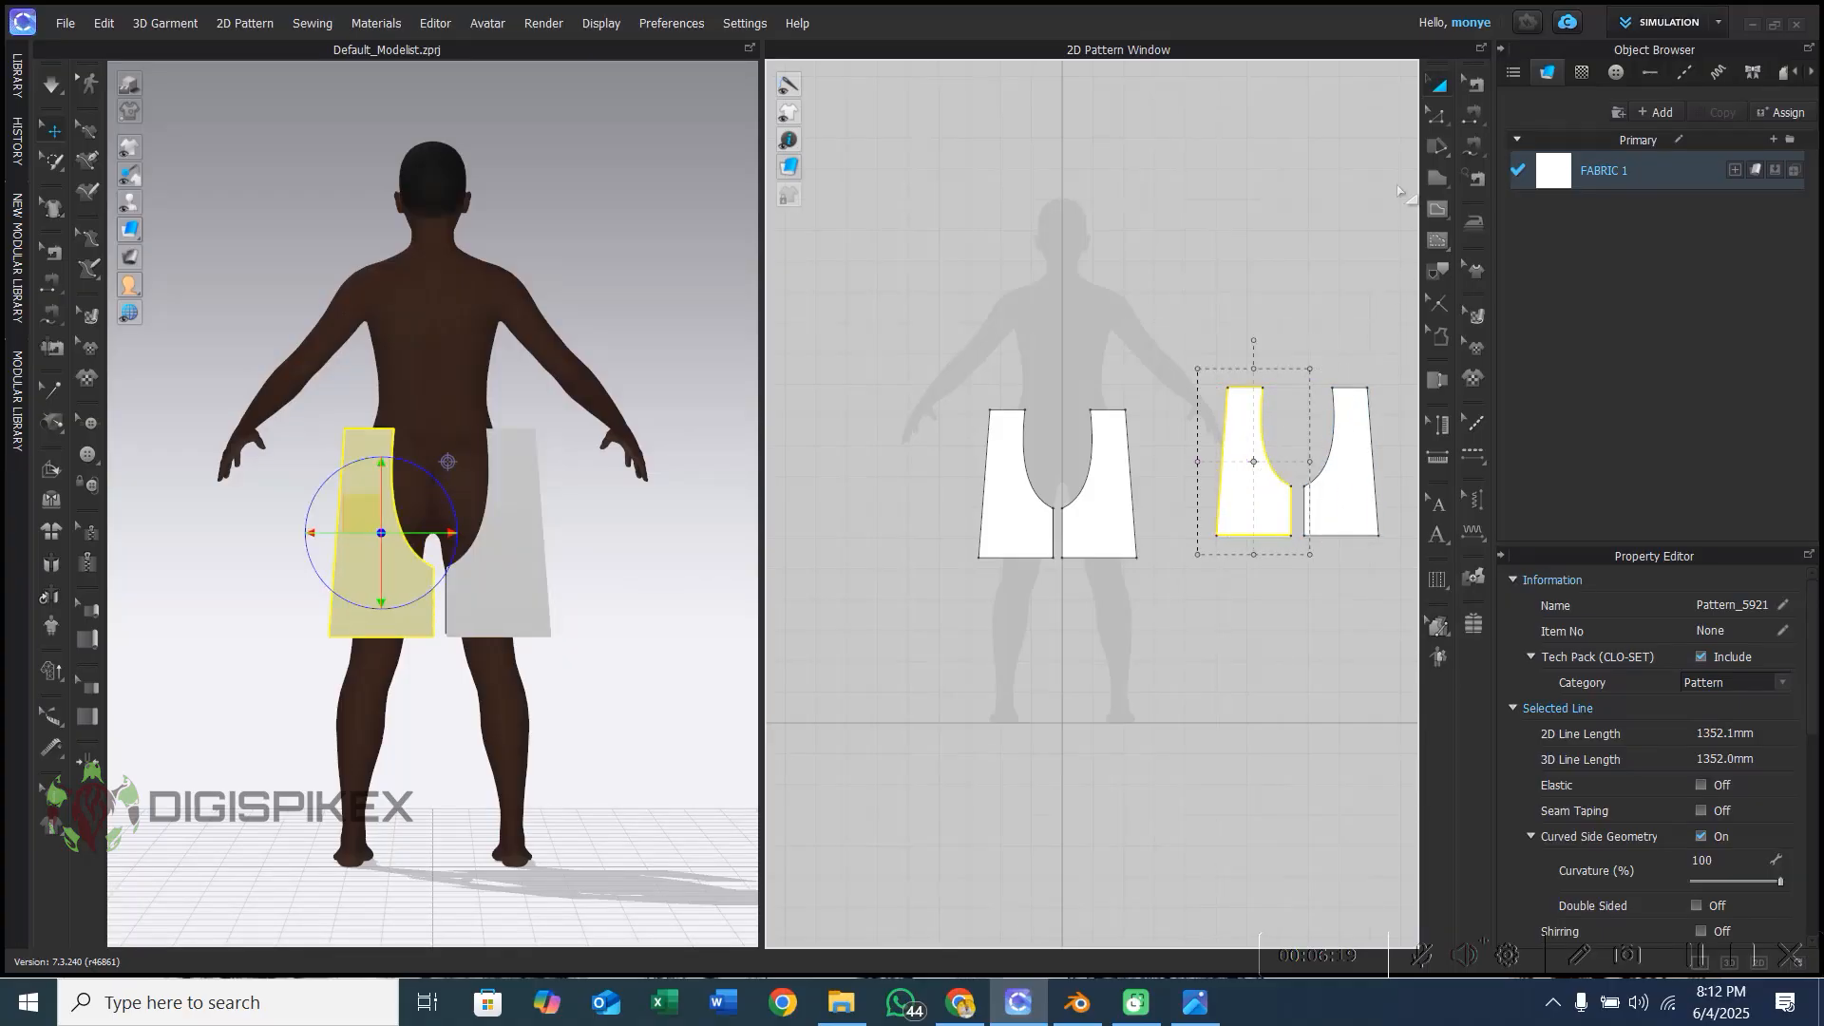
- Raise the inner waist corners of both back panels, lengthening their crotch curves to about 401 and 404 mm
{"action": "left_click", "coordinate": [1438, 115]}
{"action": "left_click_drag", "start_coordinate": [1243, 361], "coordinate": [1279, 389]}
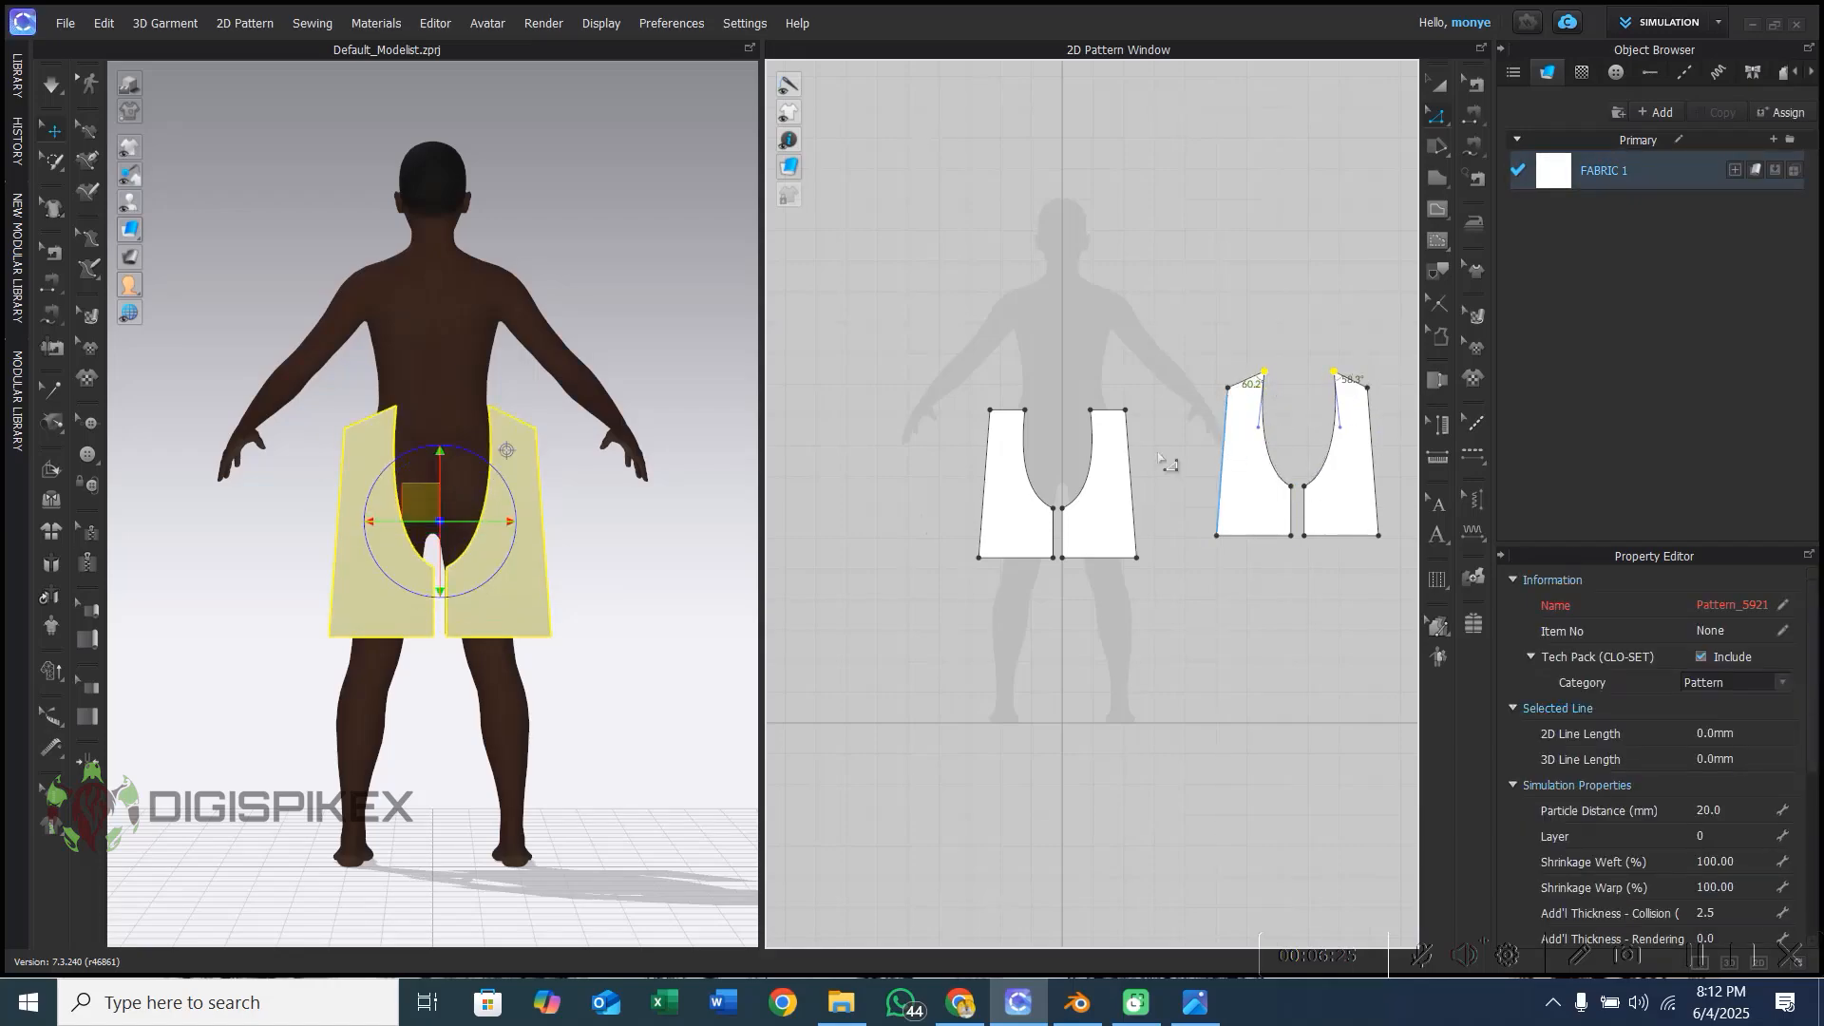
- Sew the front and back panels together along the side seam on the avatar's left with Segment Sewing
{"action": "right_click_drag", "start_coordinate": [484, 463], "coordinate": [406, 509]}
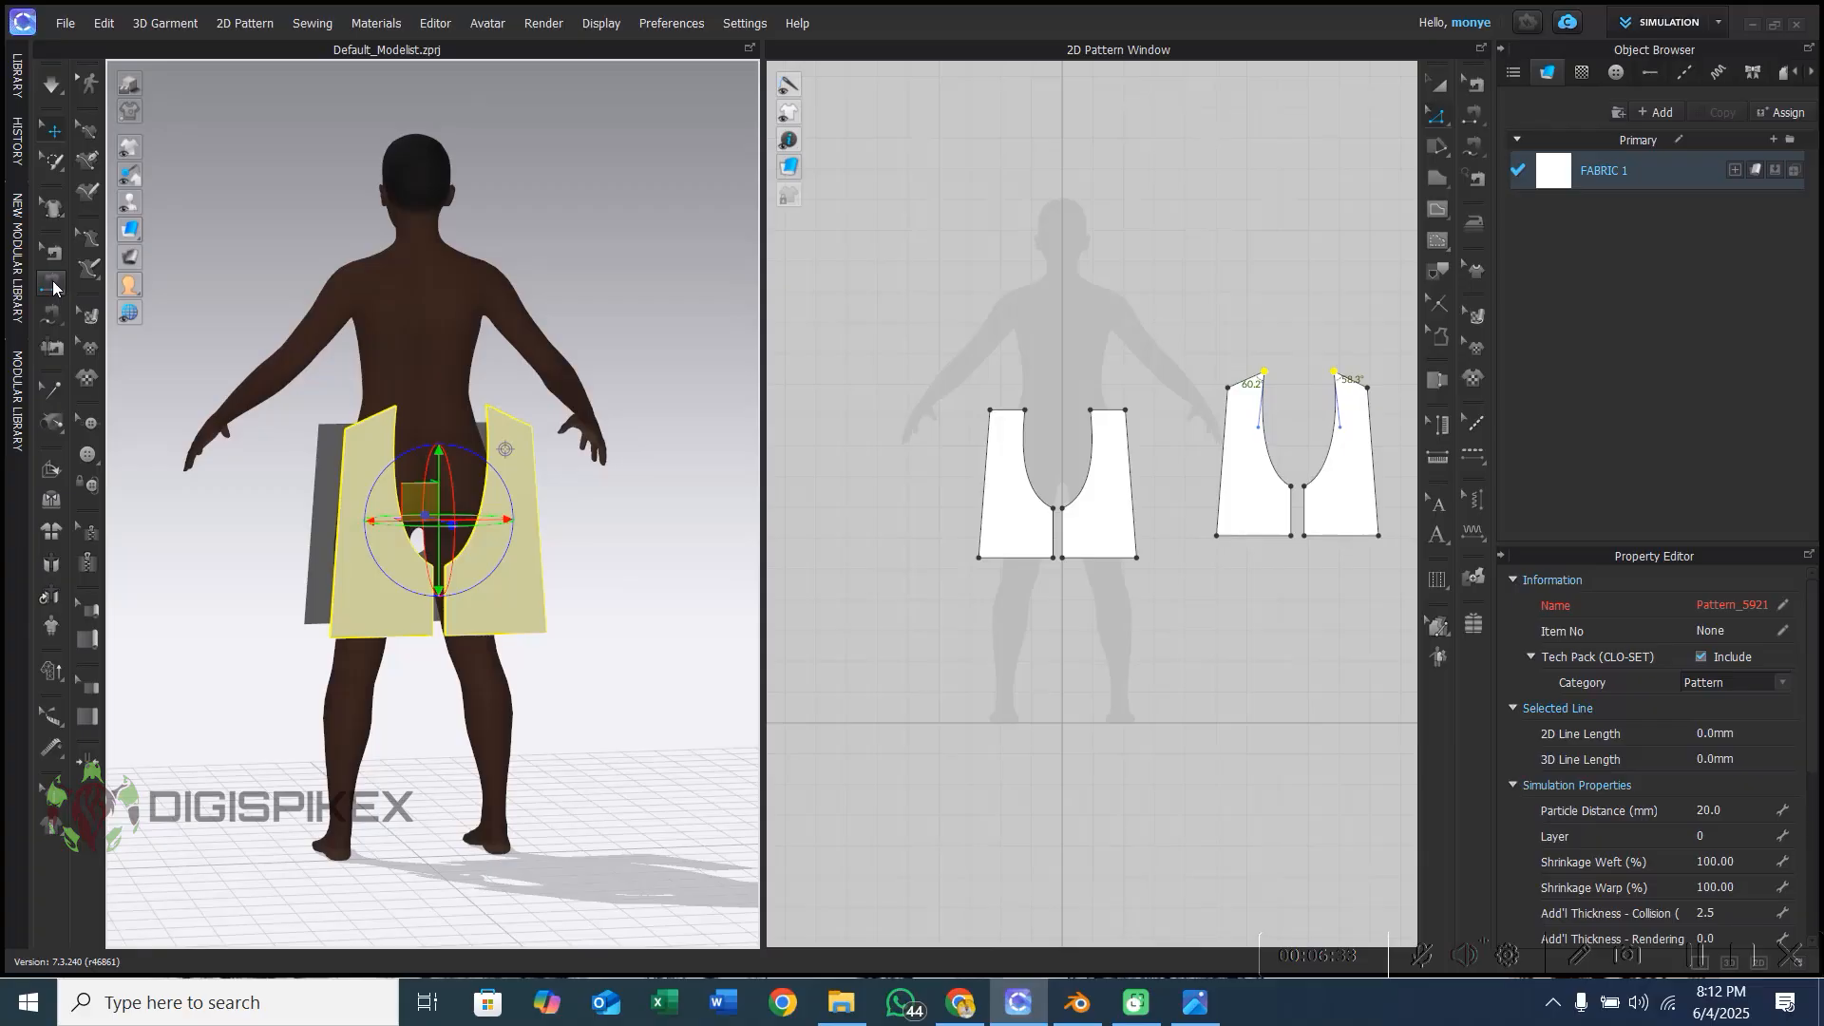
{"action": "left_click", "coordinate": [53, 285]}
{"action": "right_click_drag", "start_coordinate": [731, 522], "coordinate": [603, 526]}
{"action": "left_click", "coordinate": [357, 485]}
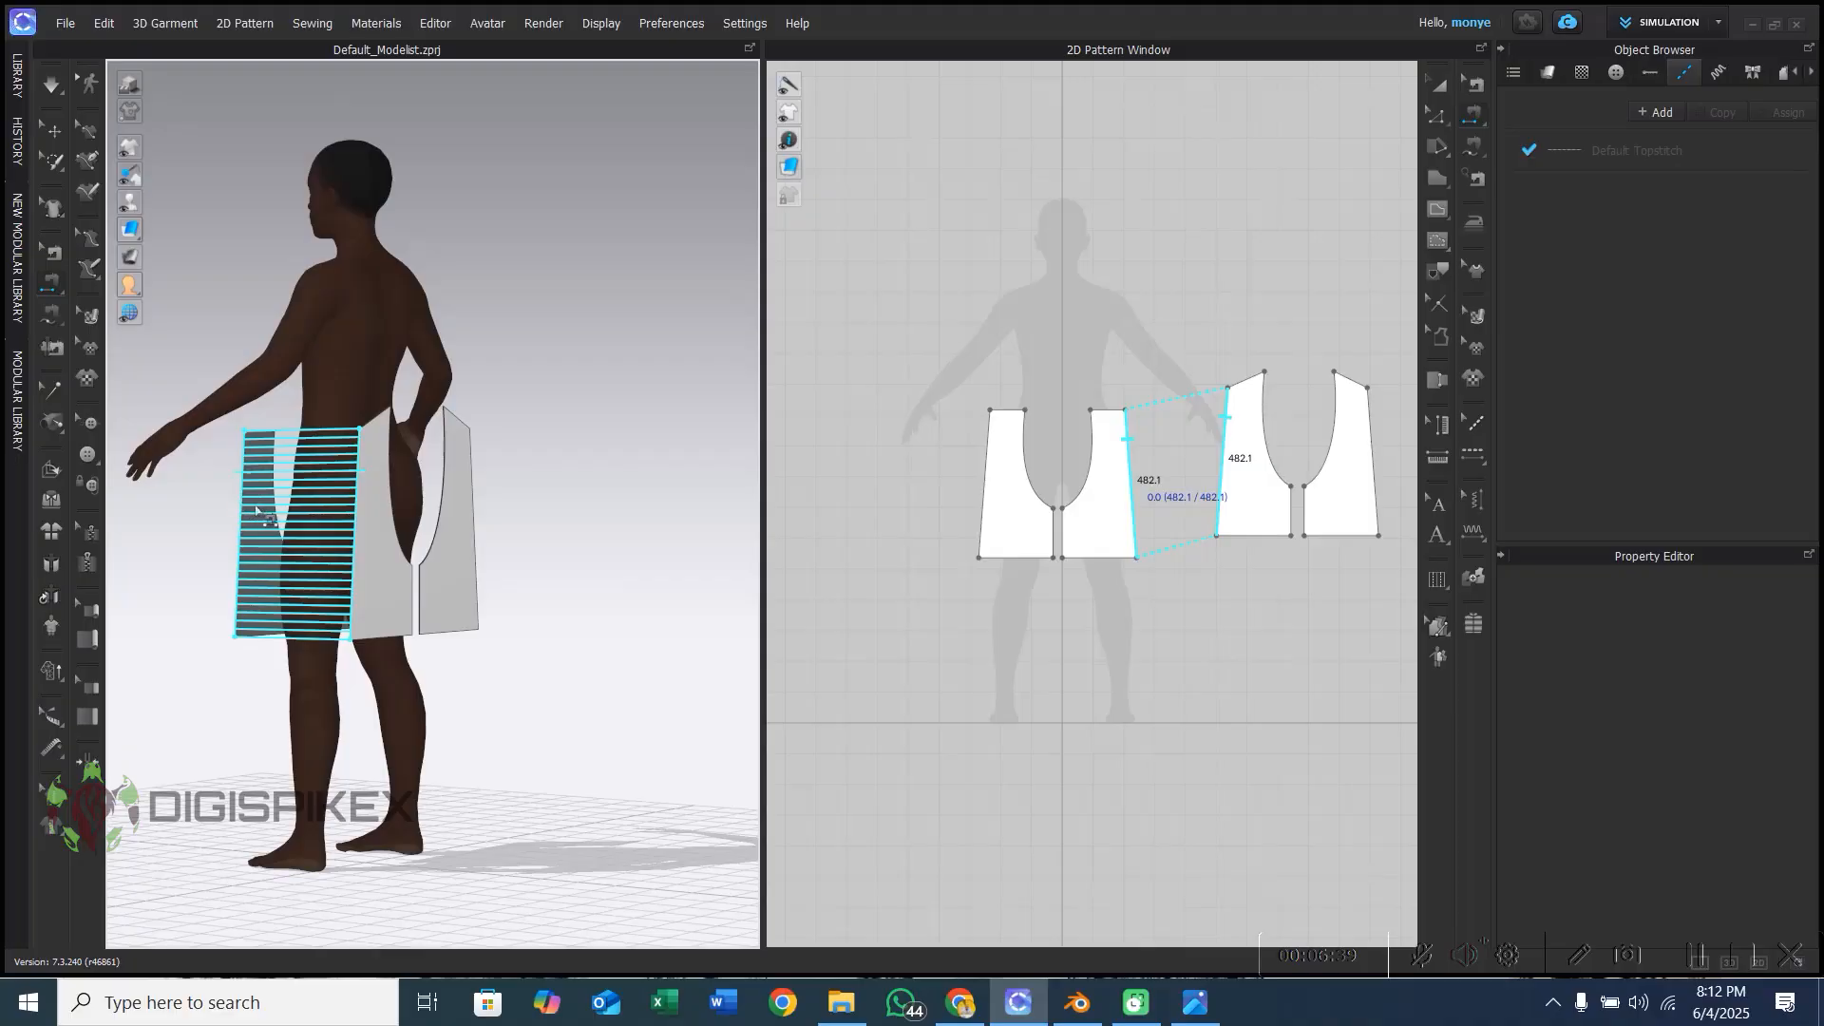
{"action": "left_click", "coordinate": [257, 509]}
- Sew the two front panels together along their crotch curves and join the side seam on the avatar's right
{"action": "right_click_drag", "start_coordinate": [257, 508], "coordinate": [562, 595]}
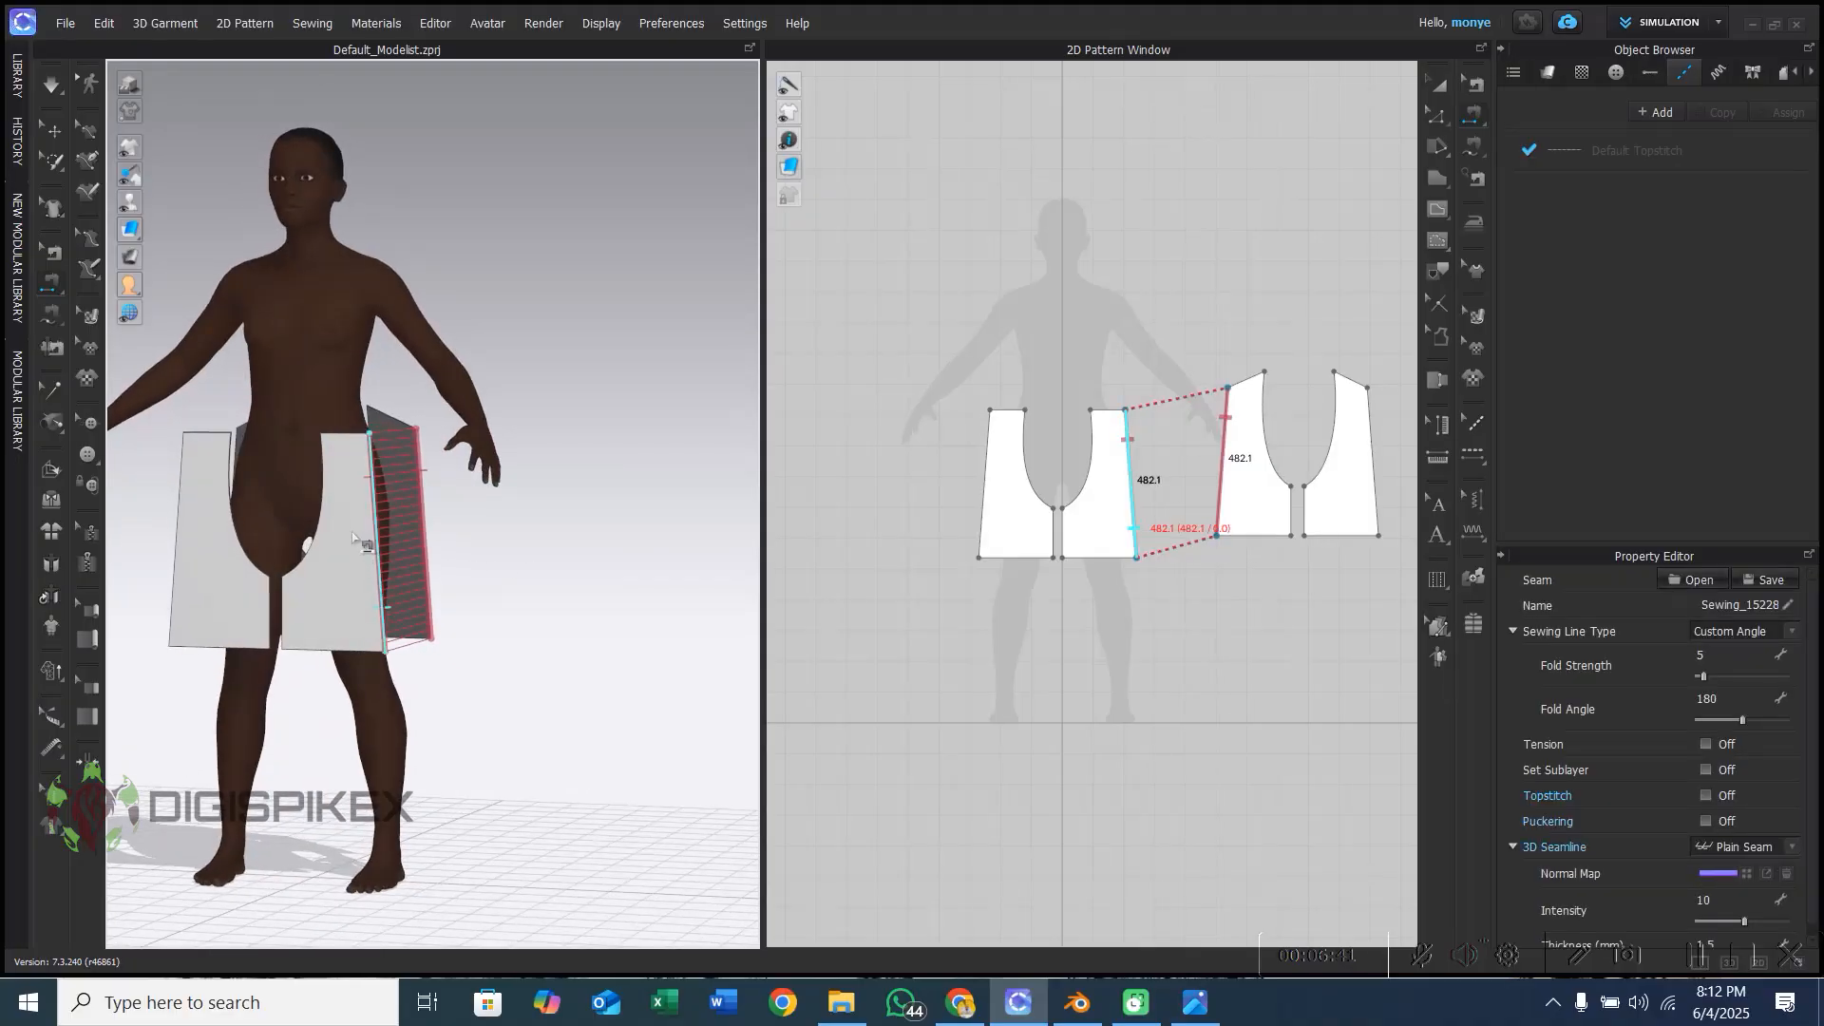
{"action": "left_click", "coordinate": [320, 524]}
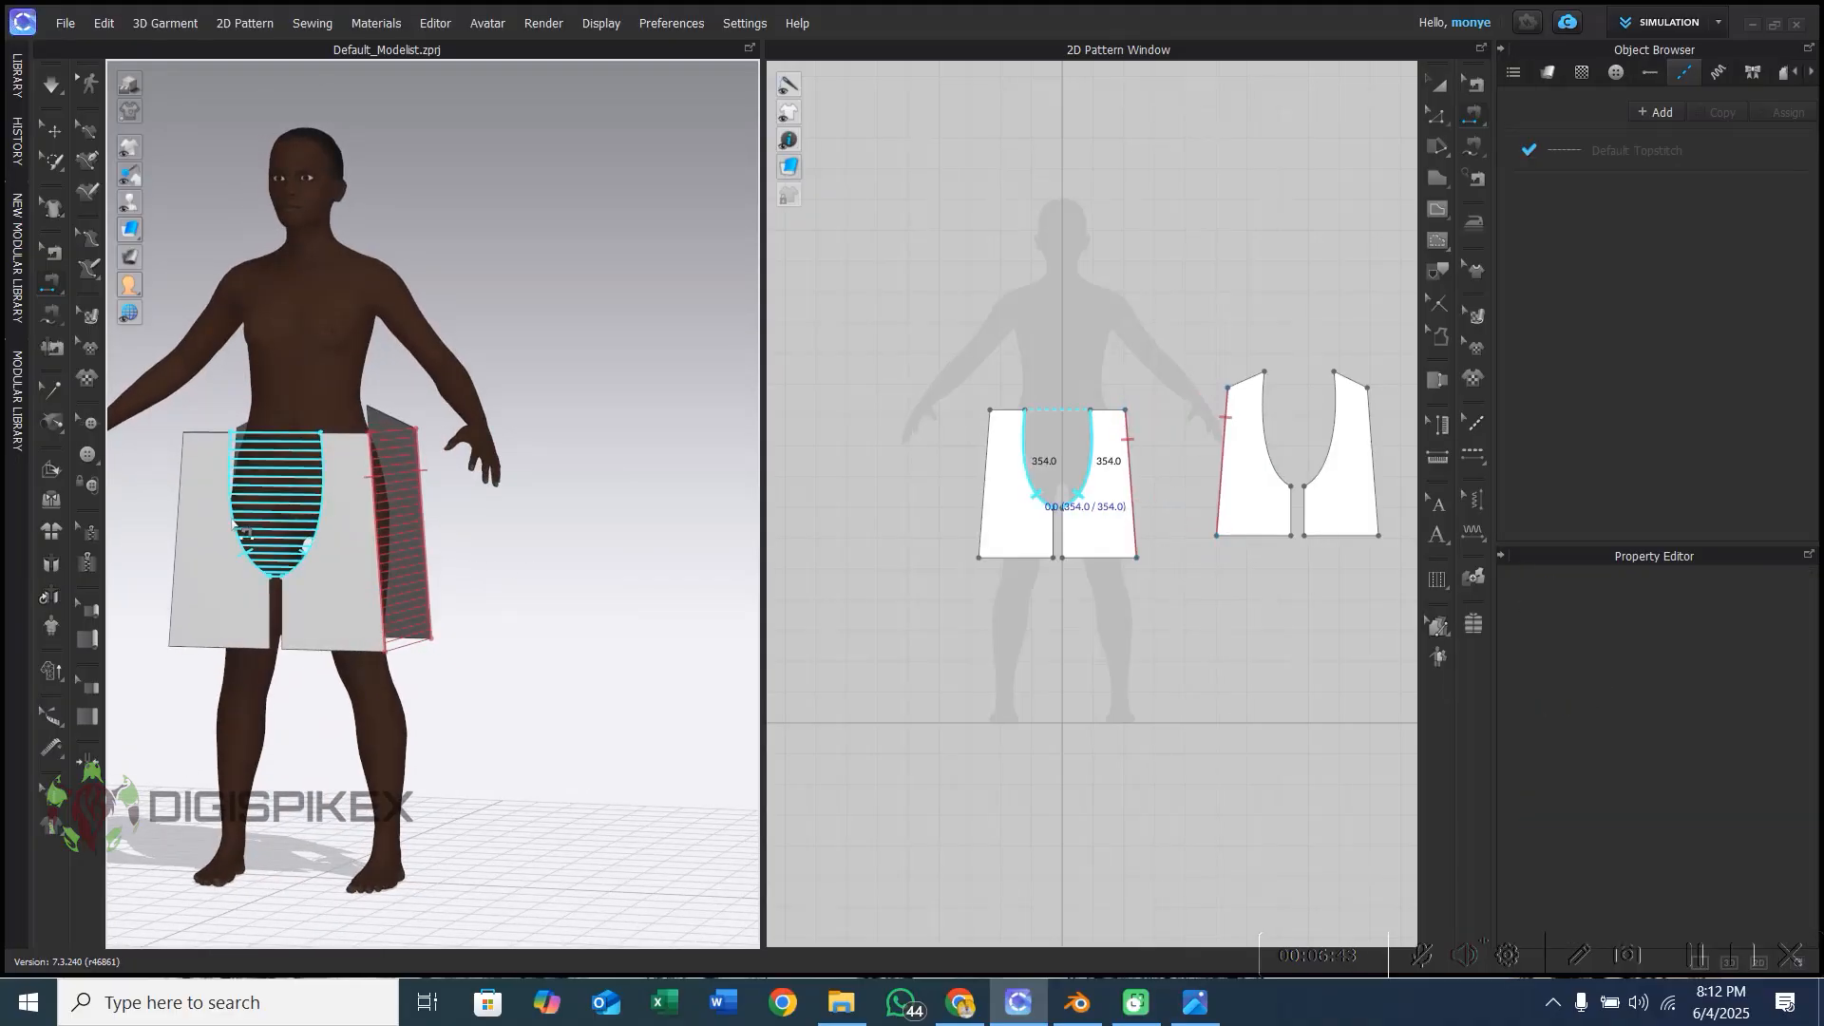
{"action": "left_click", "coordinate": [244, 524]}
{"action": "right_click_drag", "start_coordinate": [244, 524], "coordinate": [334, 537]}
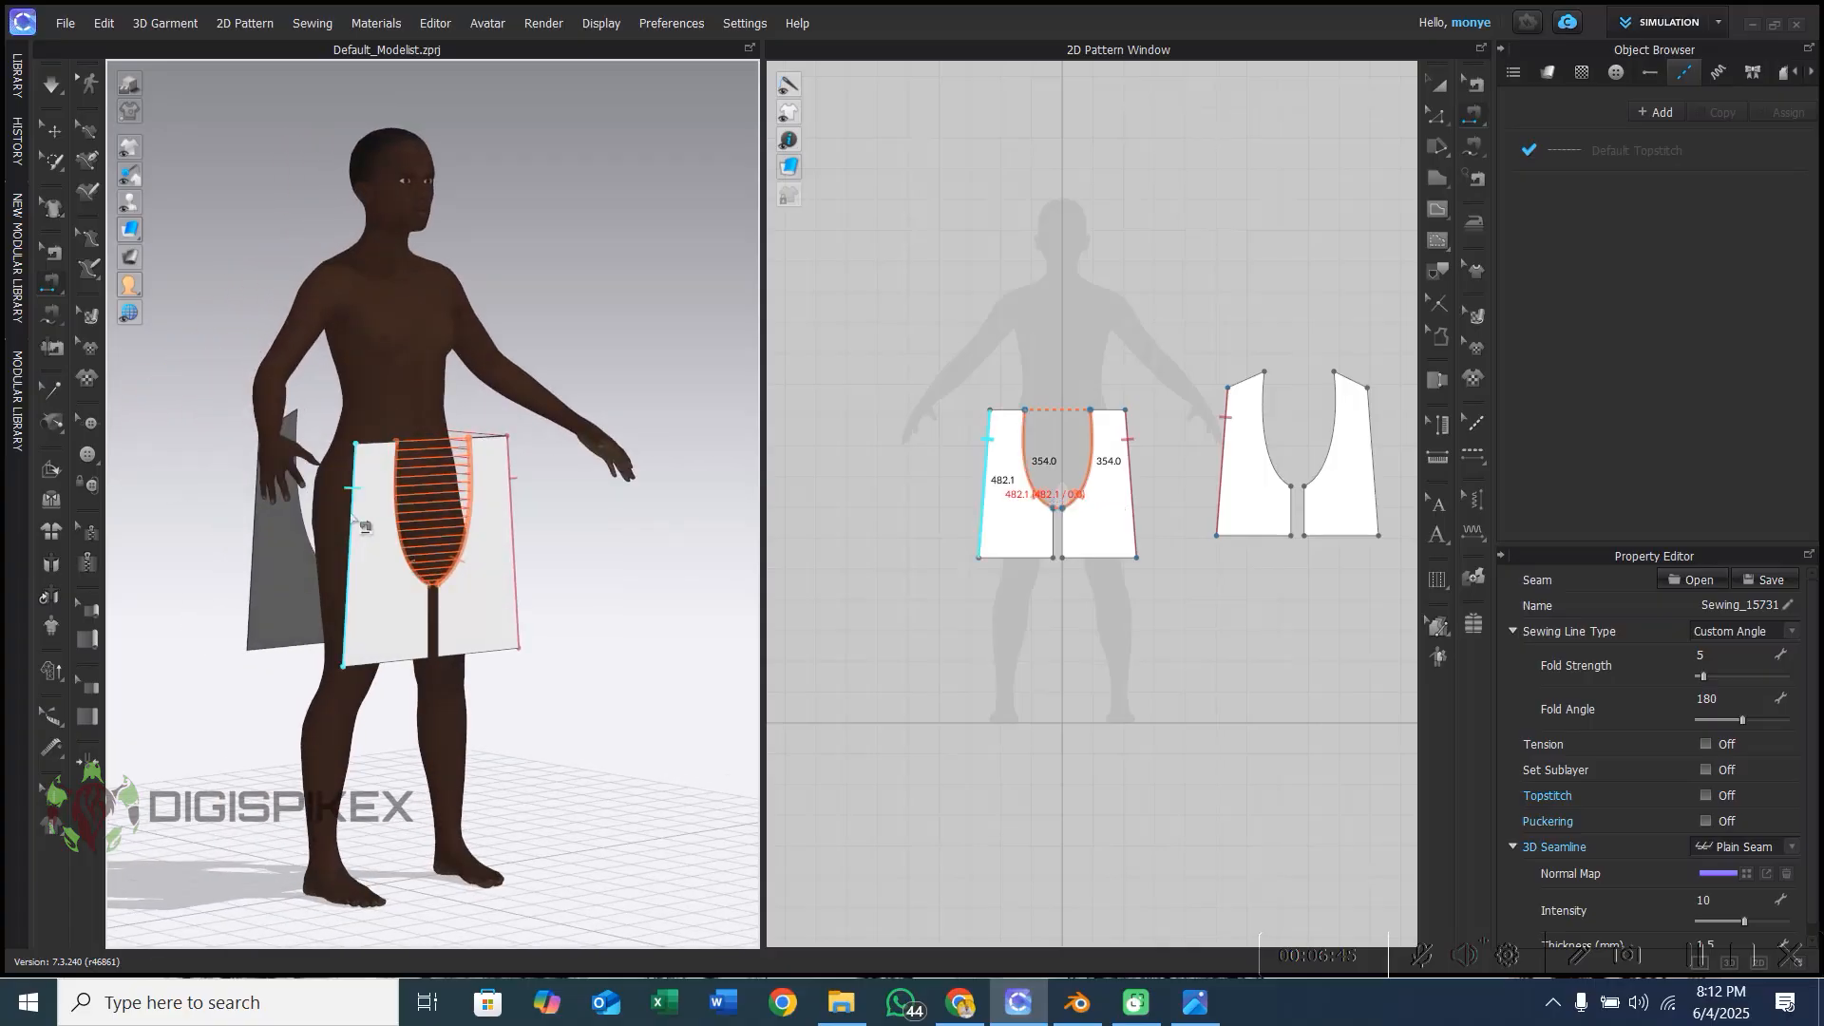
{"action": "left_click", "coordinate": [350, 528]}
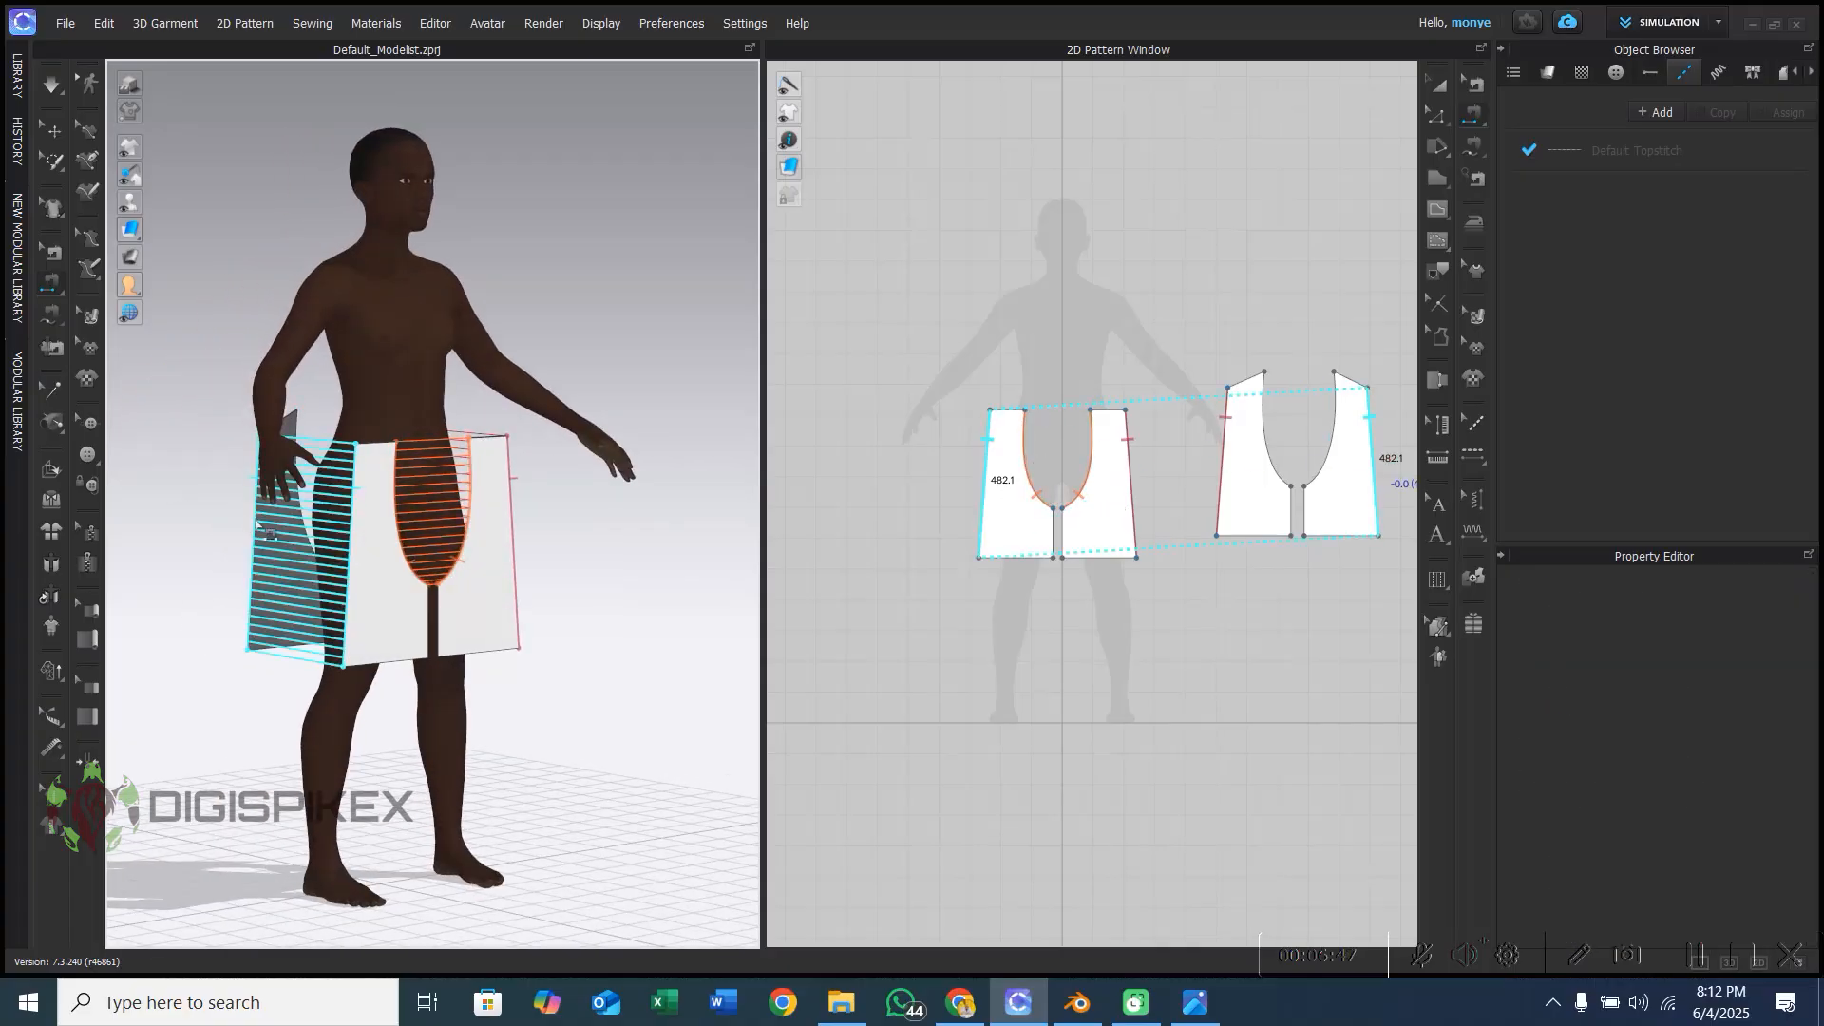
{"action": "left_click", "coordinate": [259, 525]}
- Sew the two back panels together along their crotch curves
{"action": "right_click_drag", "start_coordinate": [269, 522], "coordinate": [603, 521]}
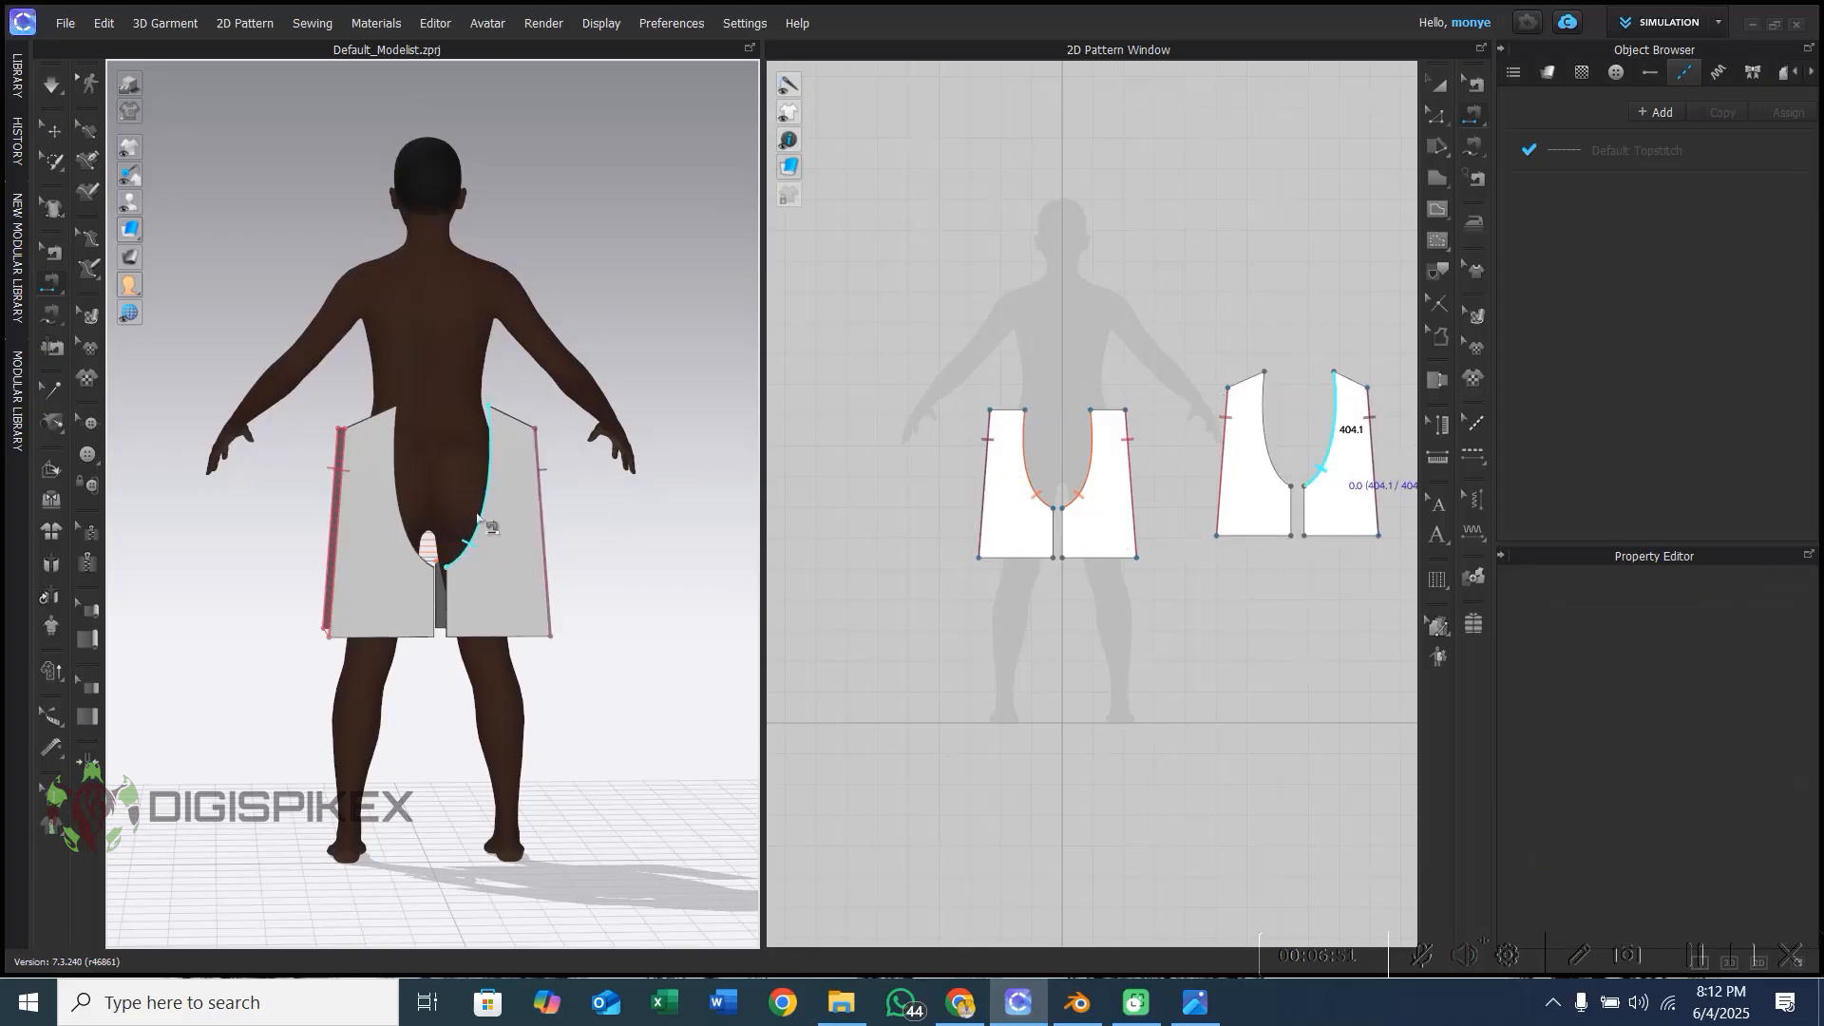
{"action": "left_click", "coordinate": [400, 503]}
{"action": "left_click", "coordinate": [400, 504]}
- Sew each front panel's inseam to the matching back panel's inseam for both legs
{"action": "right_click_drag", "start_coordinate": [447, 611], "coordinate": [433, 490]}
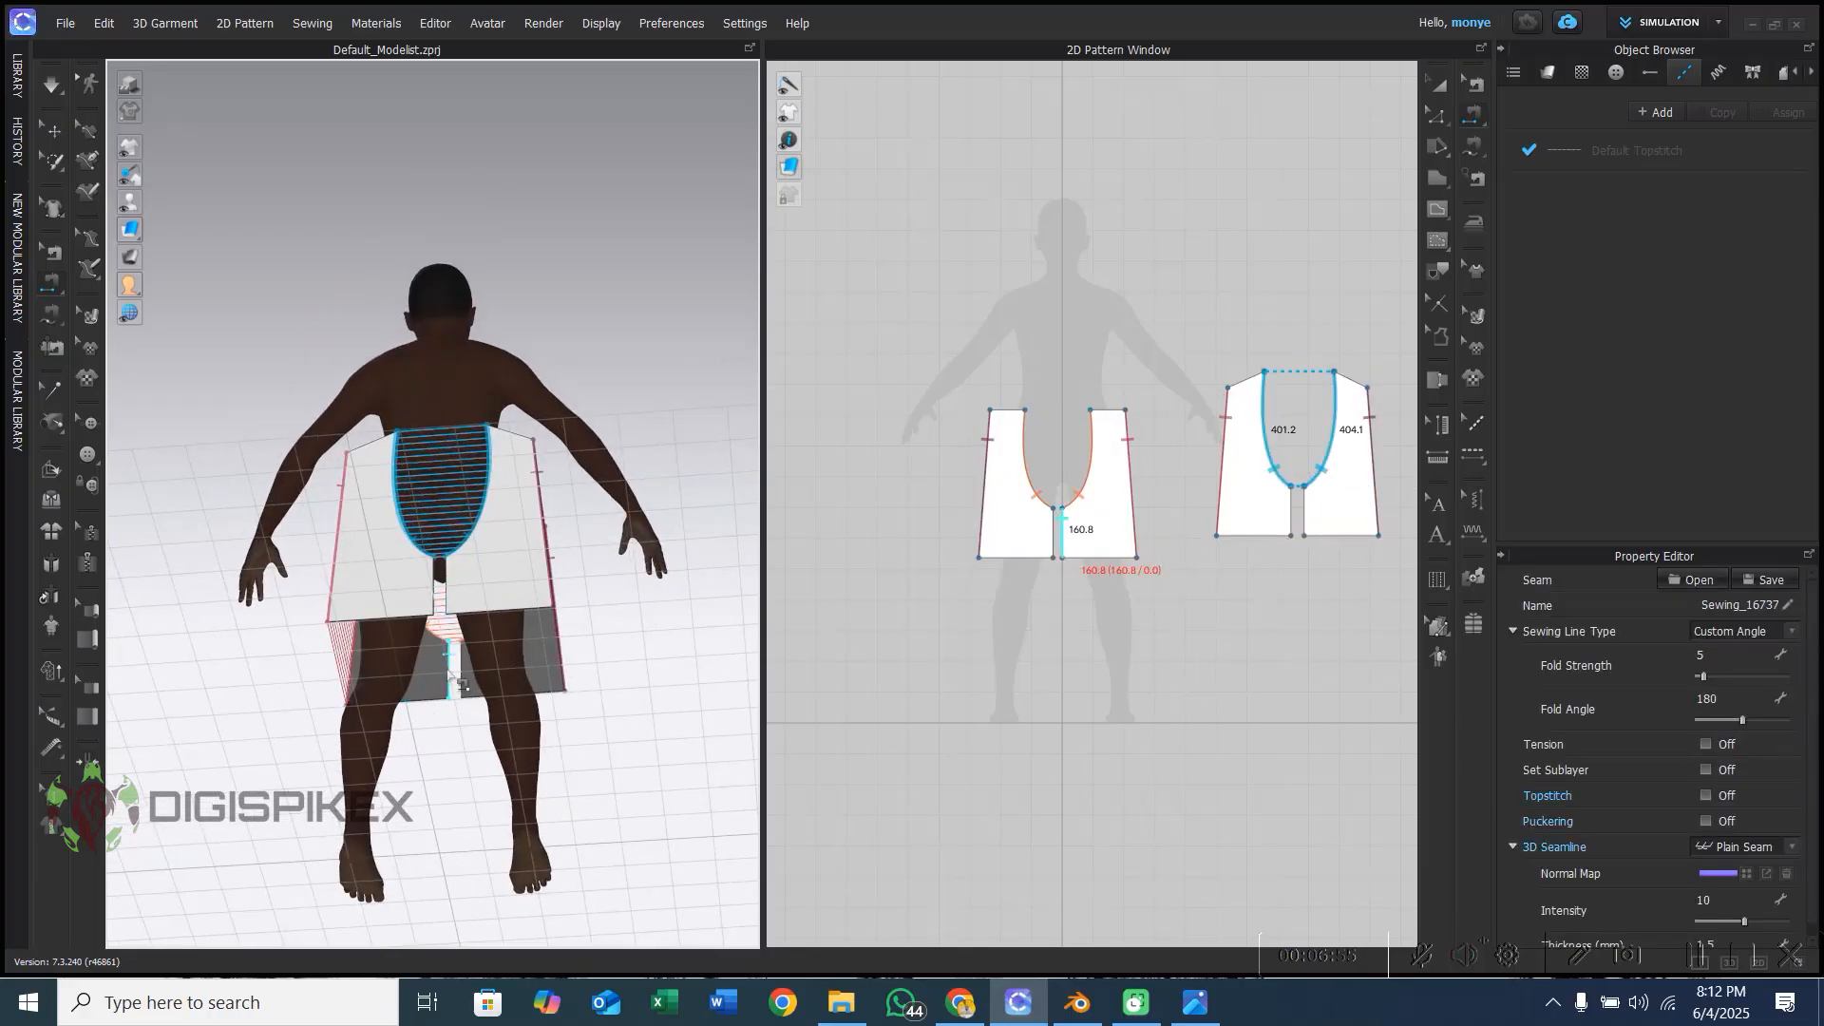
{"action": "left_click", "coordinate": [450, 672]}
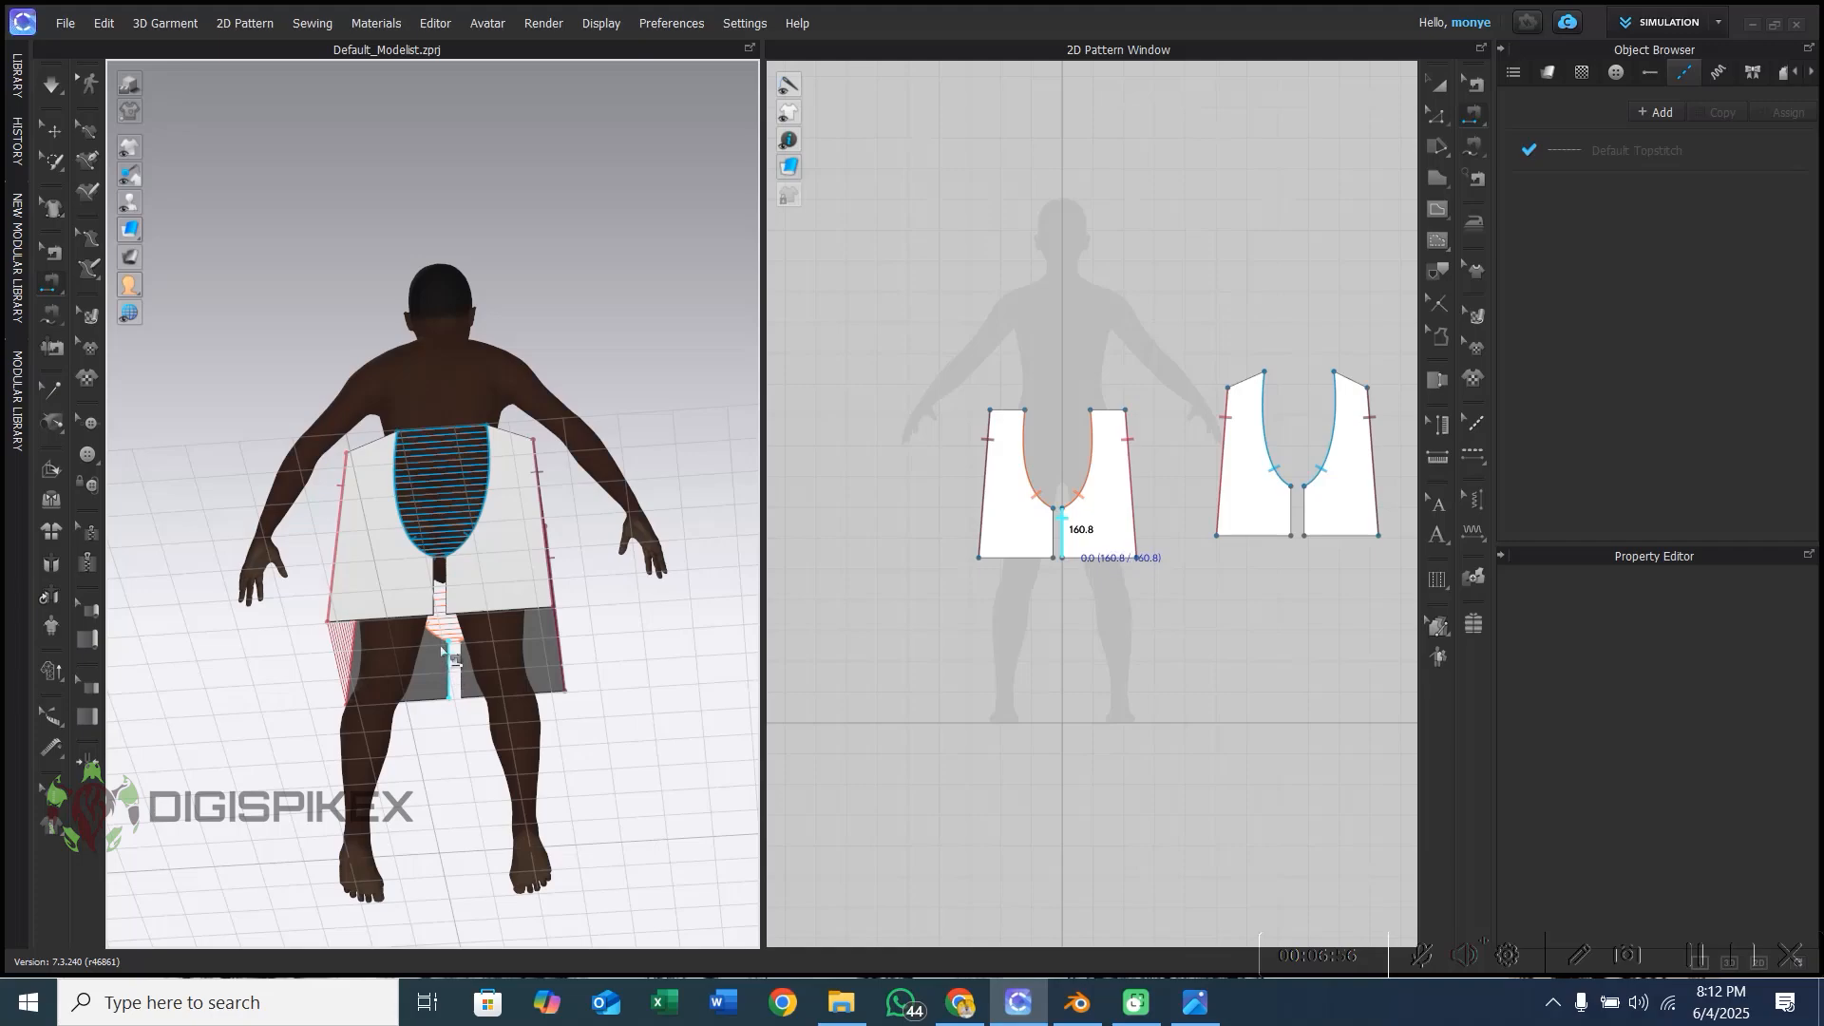
{"action": "left_click", "coordinate": [434, 587]}
{"action": "left_click", "coordinate": [459, 586]}
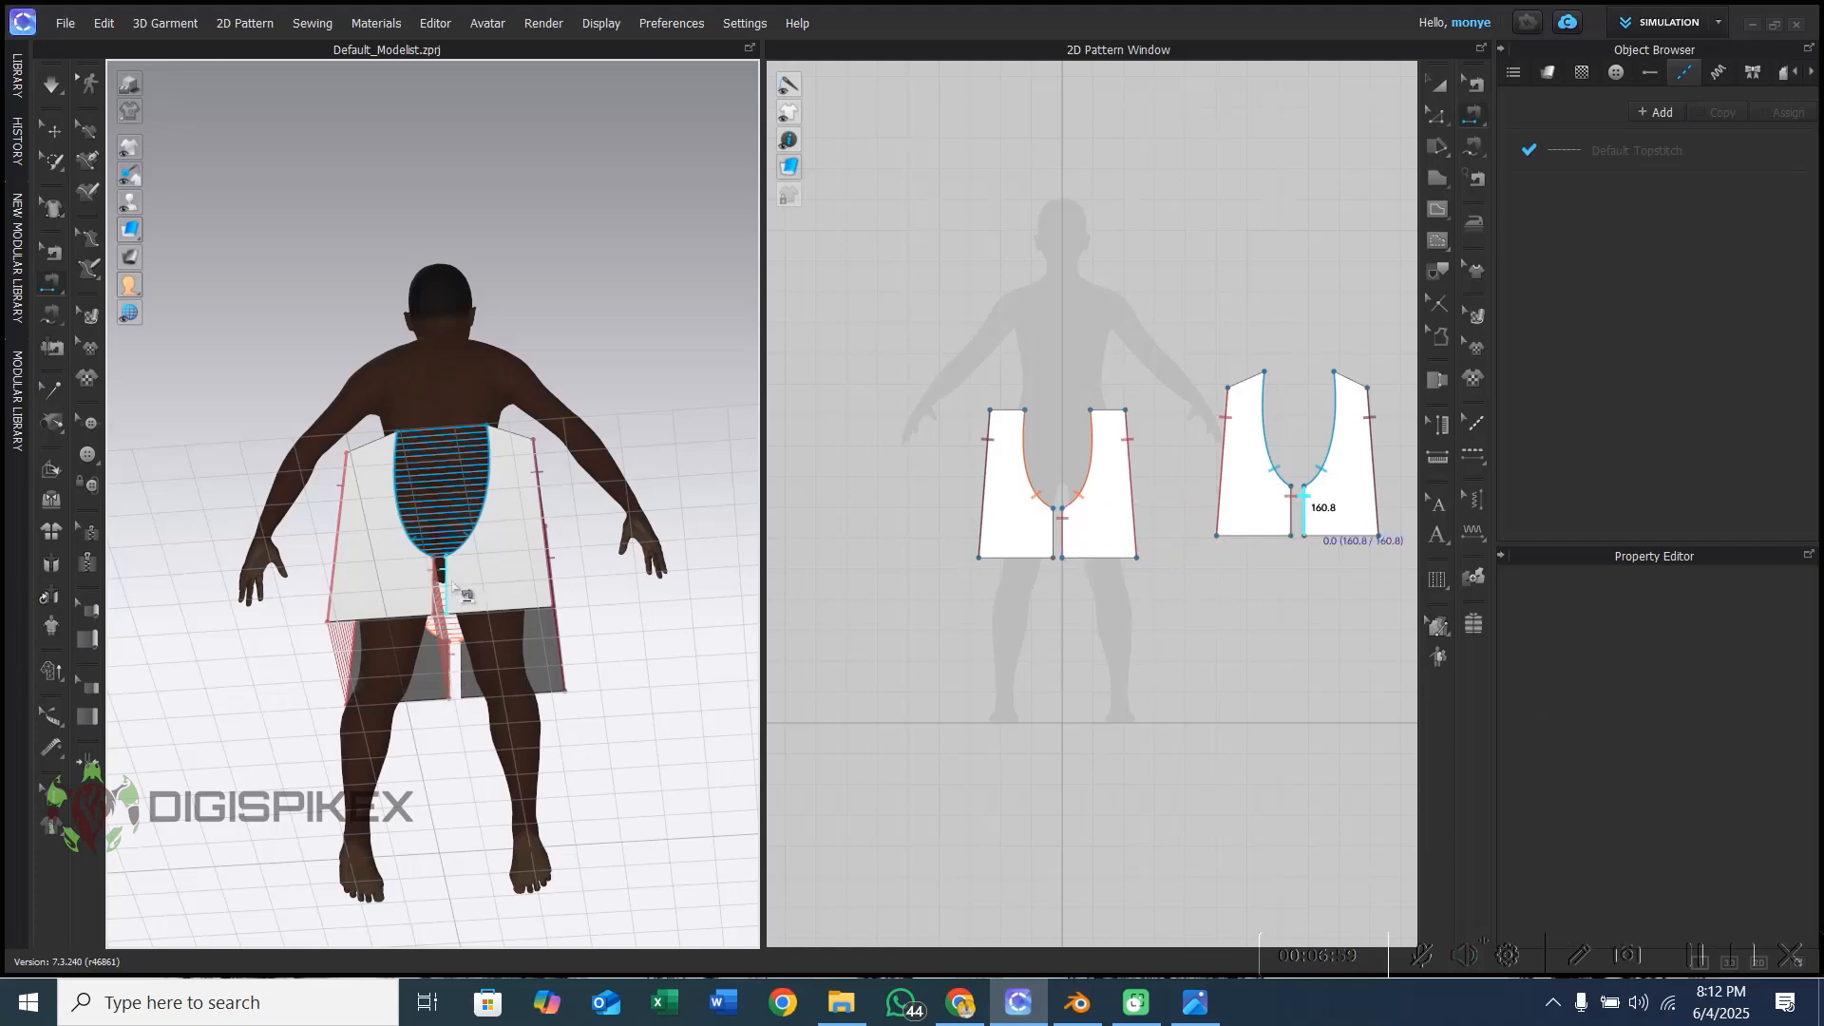
{"action": "left_click", "coordinate": [464, 663]}
- Select both back panels and move them closer to the avatar's back in side view
{"action": "key", "text": "6"}
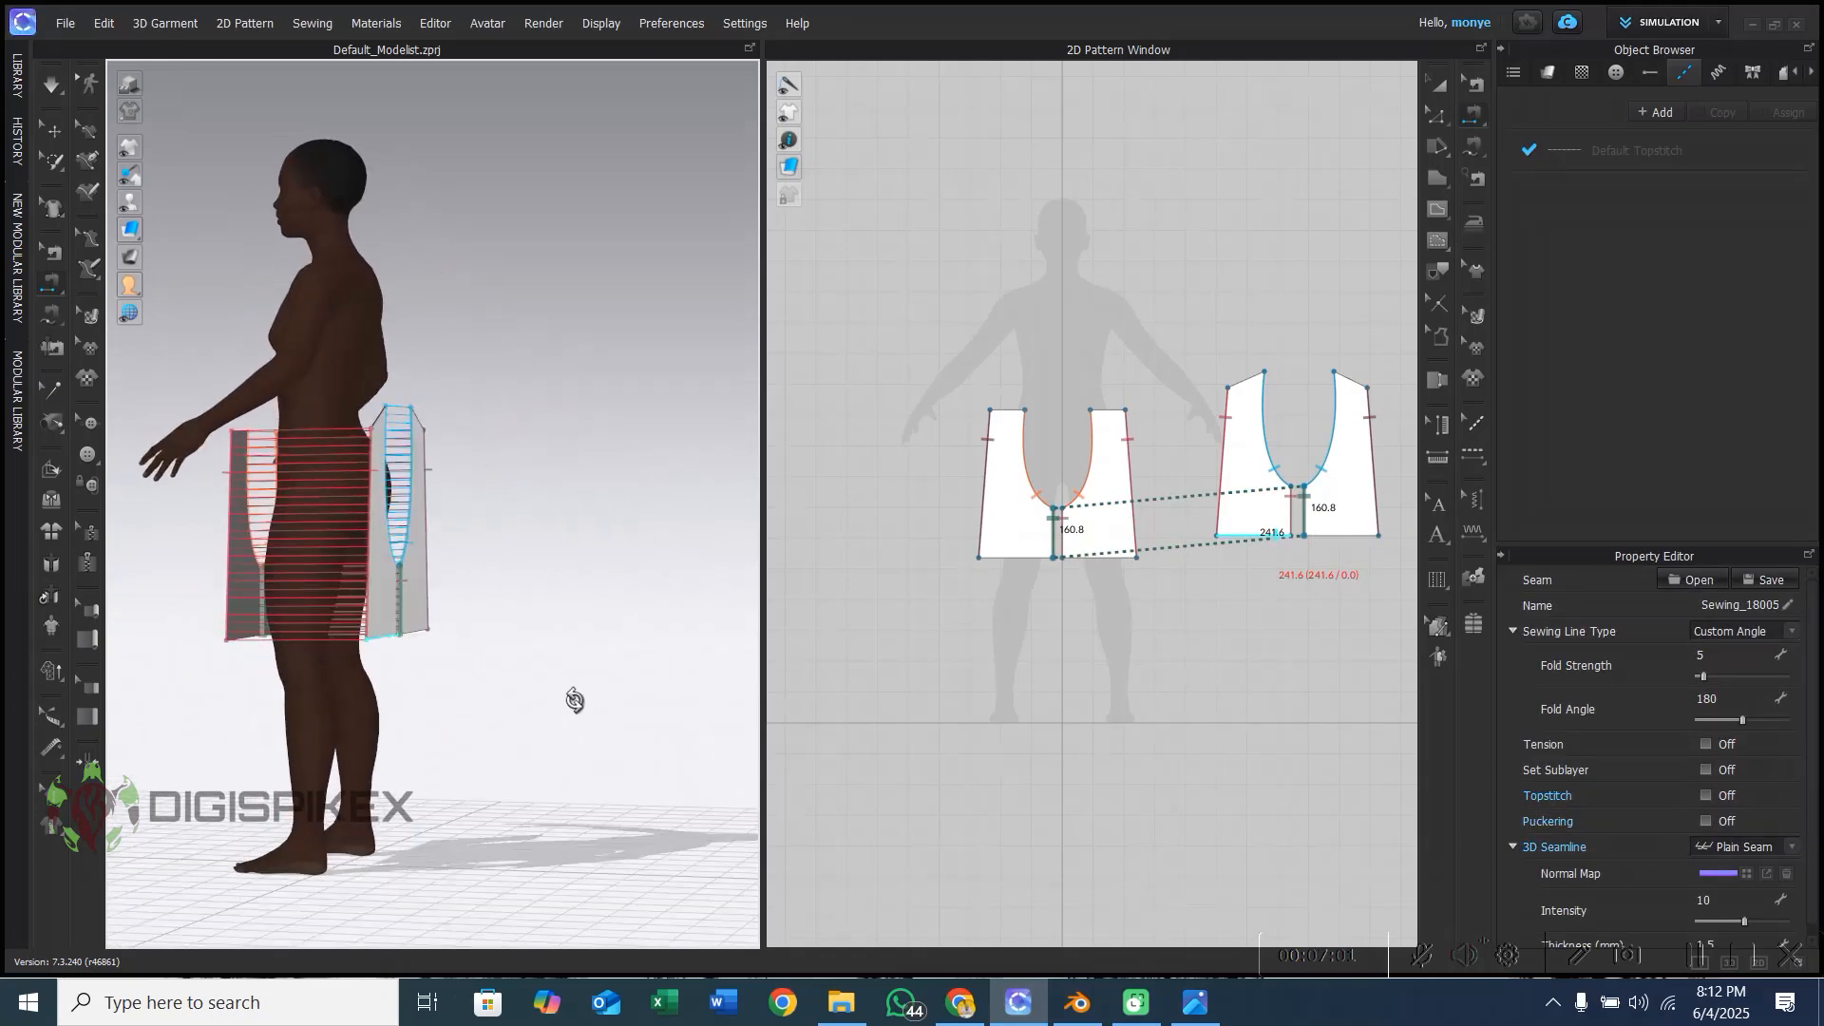
{"action": "key", "text": "q"}
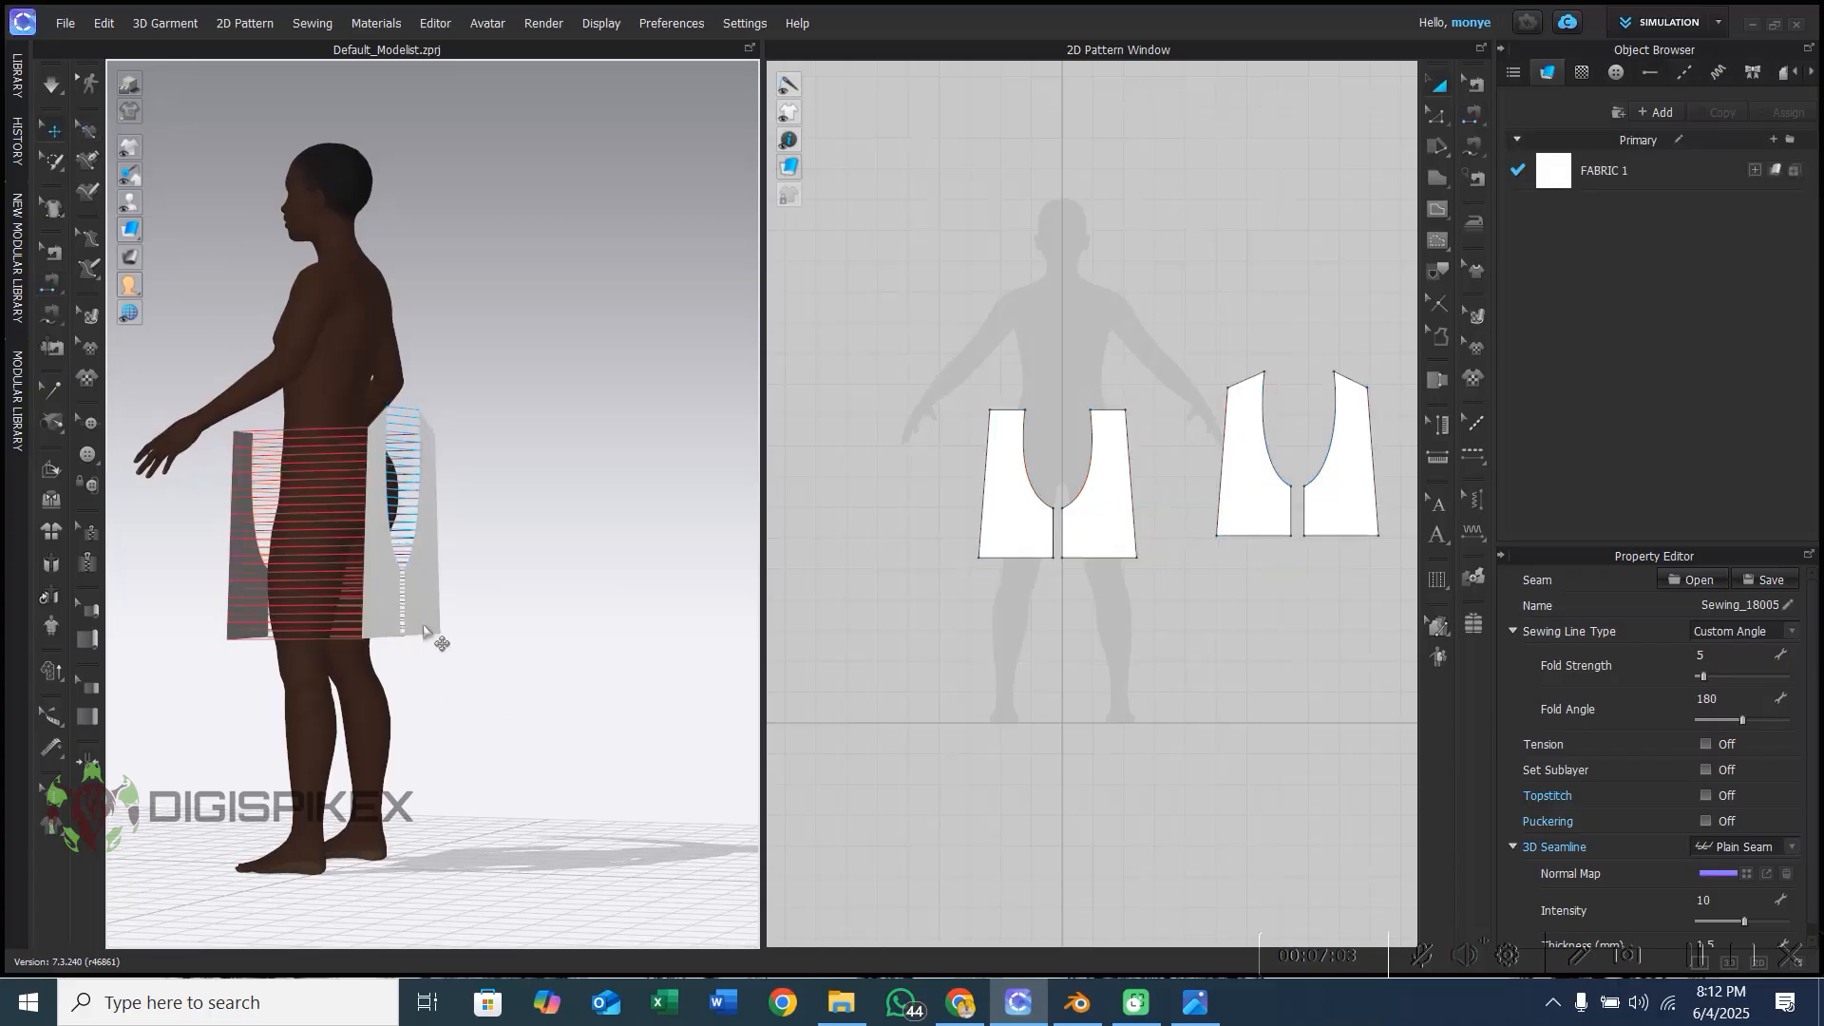
{"action": "left_click", "coordinate": [391, 591]}
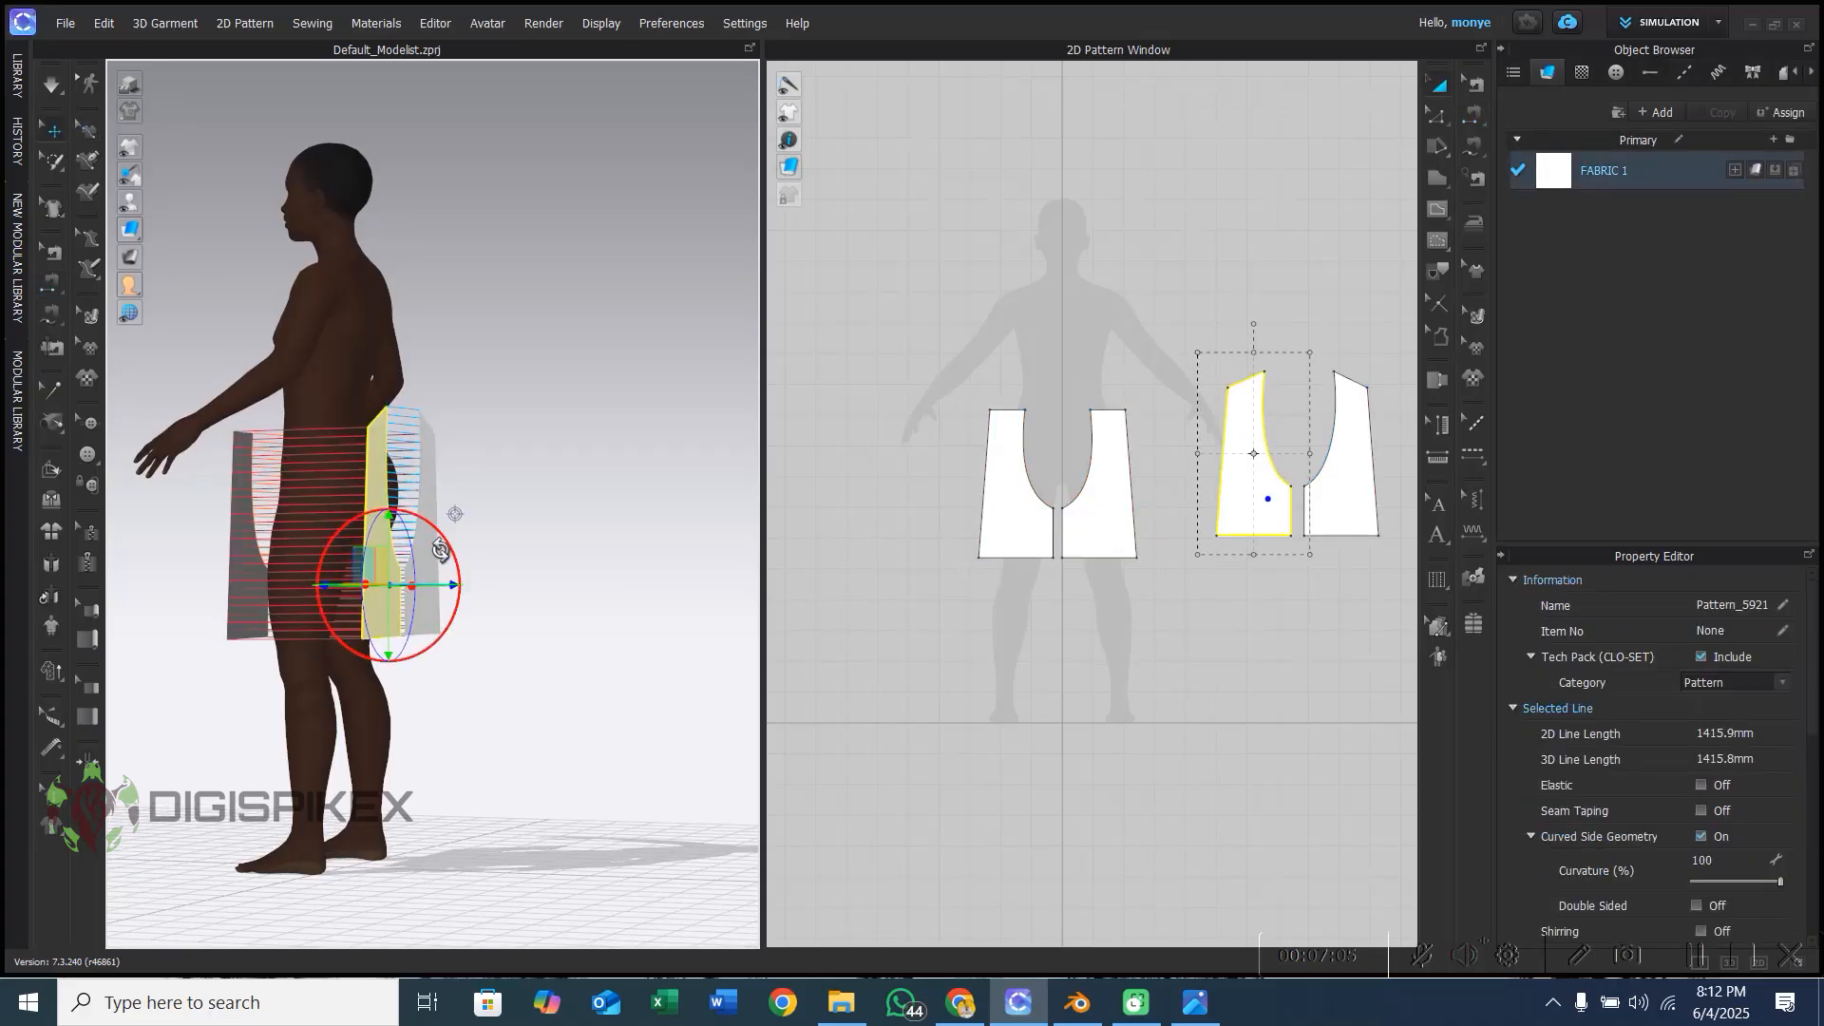
{"action": "left_click", "coordinate": [390, 589], "text": "shift"}
{"action": "right_click_drag", "start_coordinate": [408, 608], "coordinate": [456, 639]}
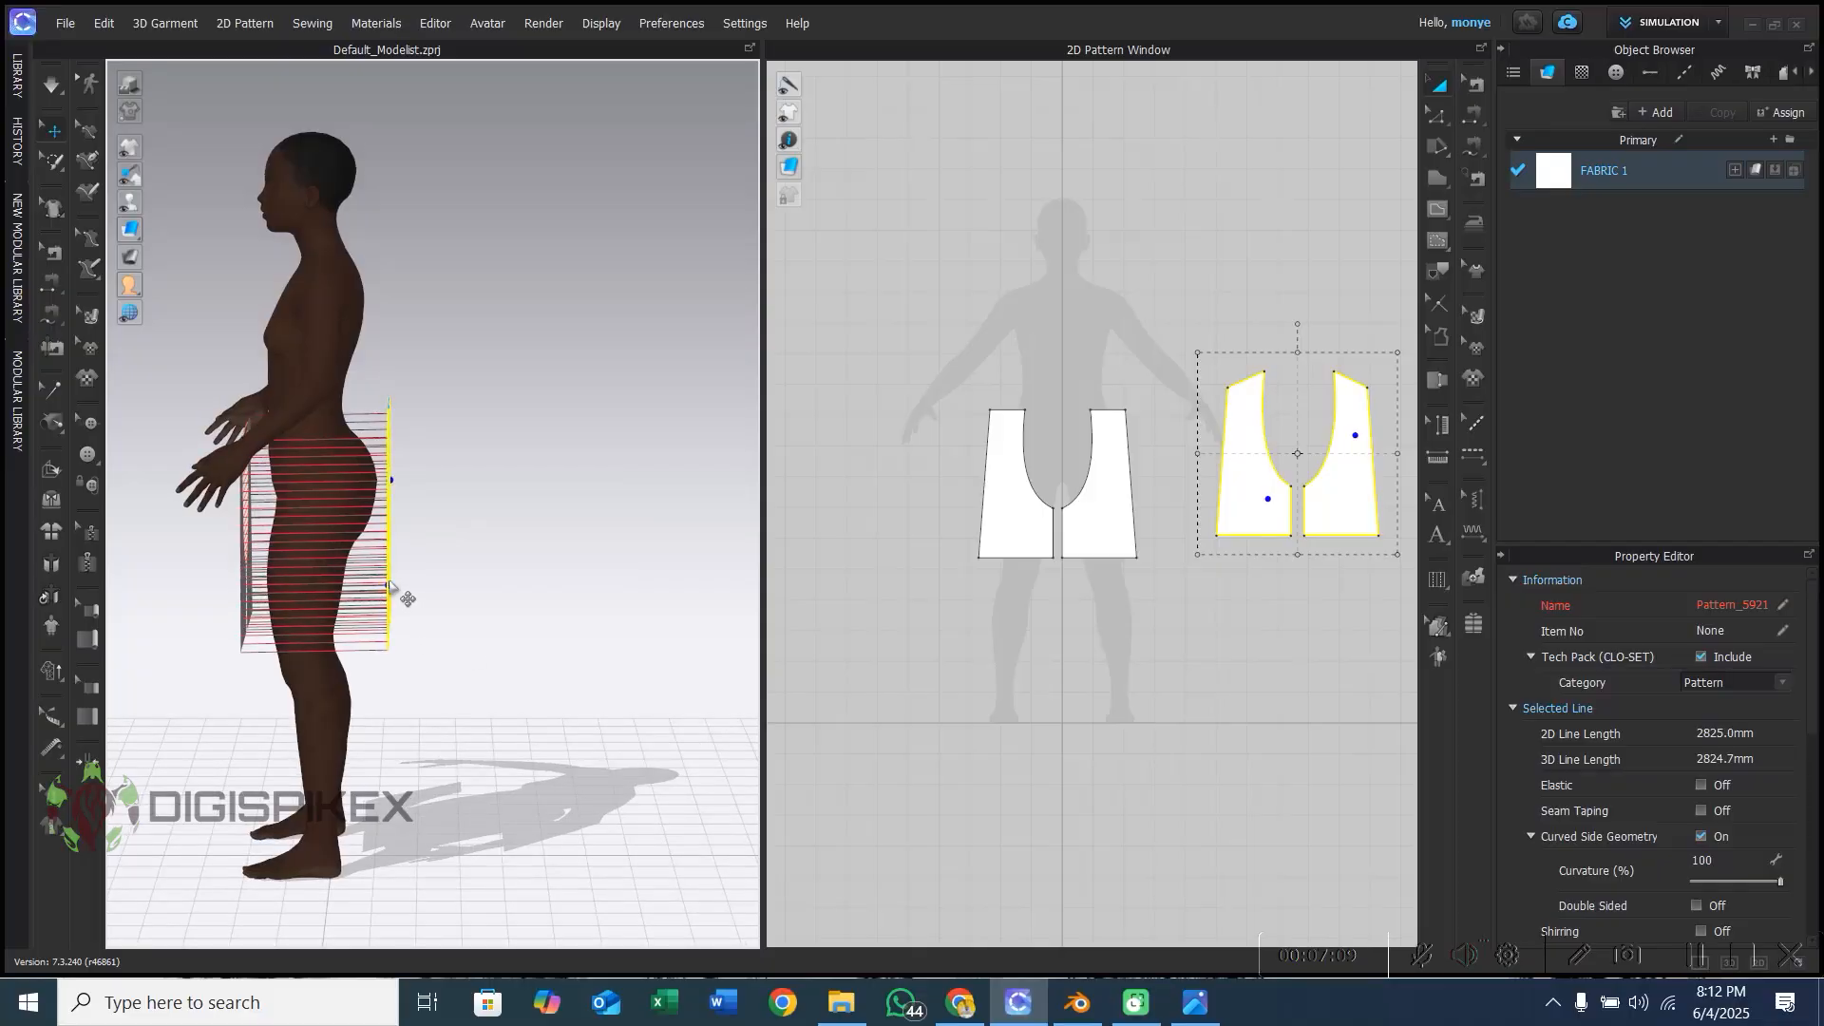
{"action": "left_click_drag", "start_coordinate": [407, 599], "coordinate": [377, 582]}
- Move both front panels closer to the avatar's front and start the simulation
{"action": "left_click", "coordinate": [271, 601]}
{"action": "left_click", "coordinate": [242, 594], "text": "shift"}
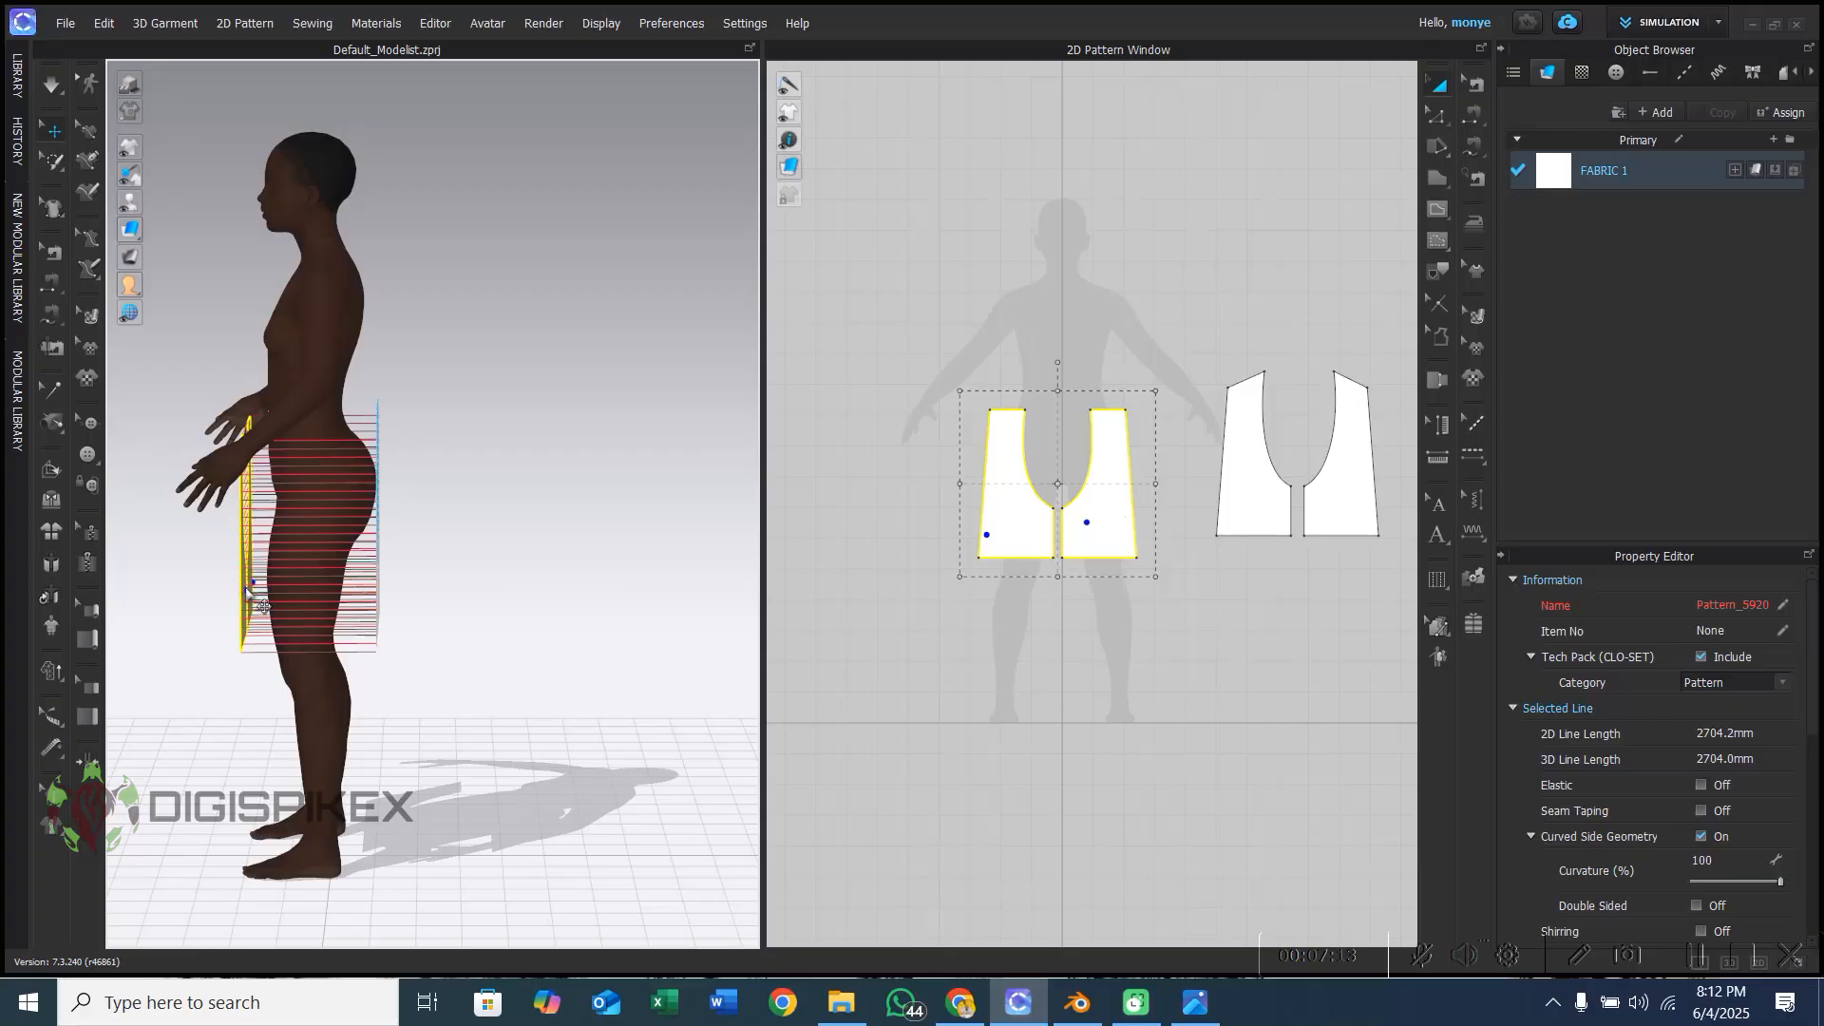
{"action": "left_click_drag", "start_coordinate": [246, 591], "coordinate": [259, 591]}
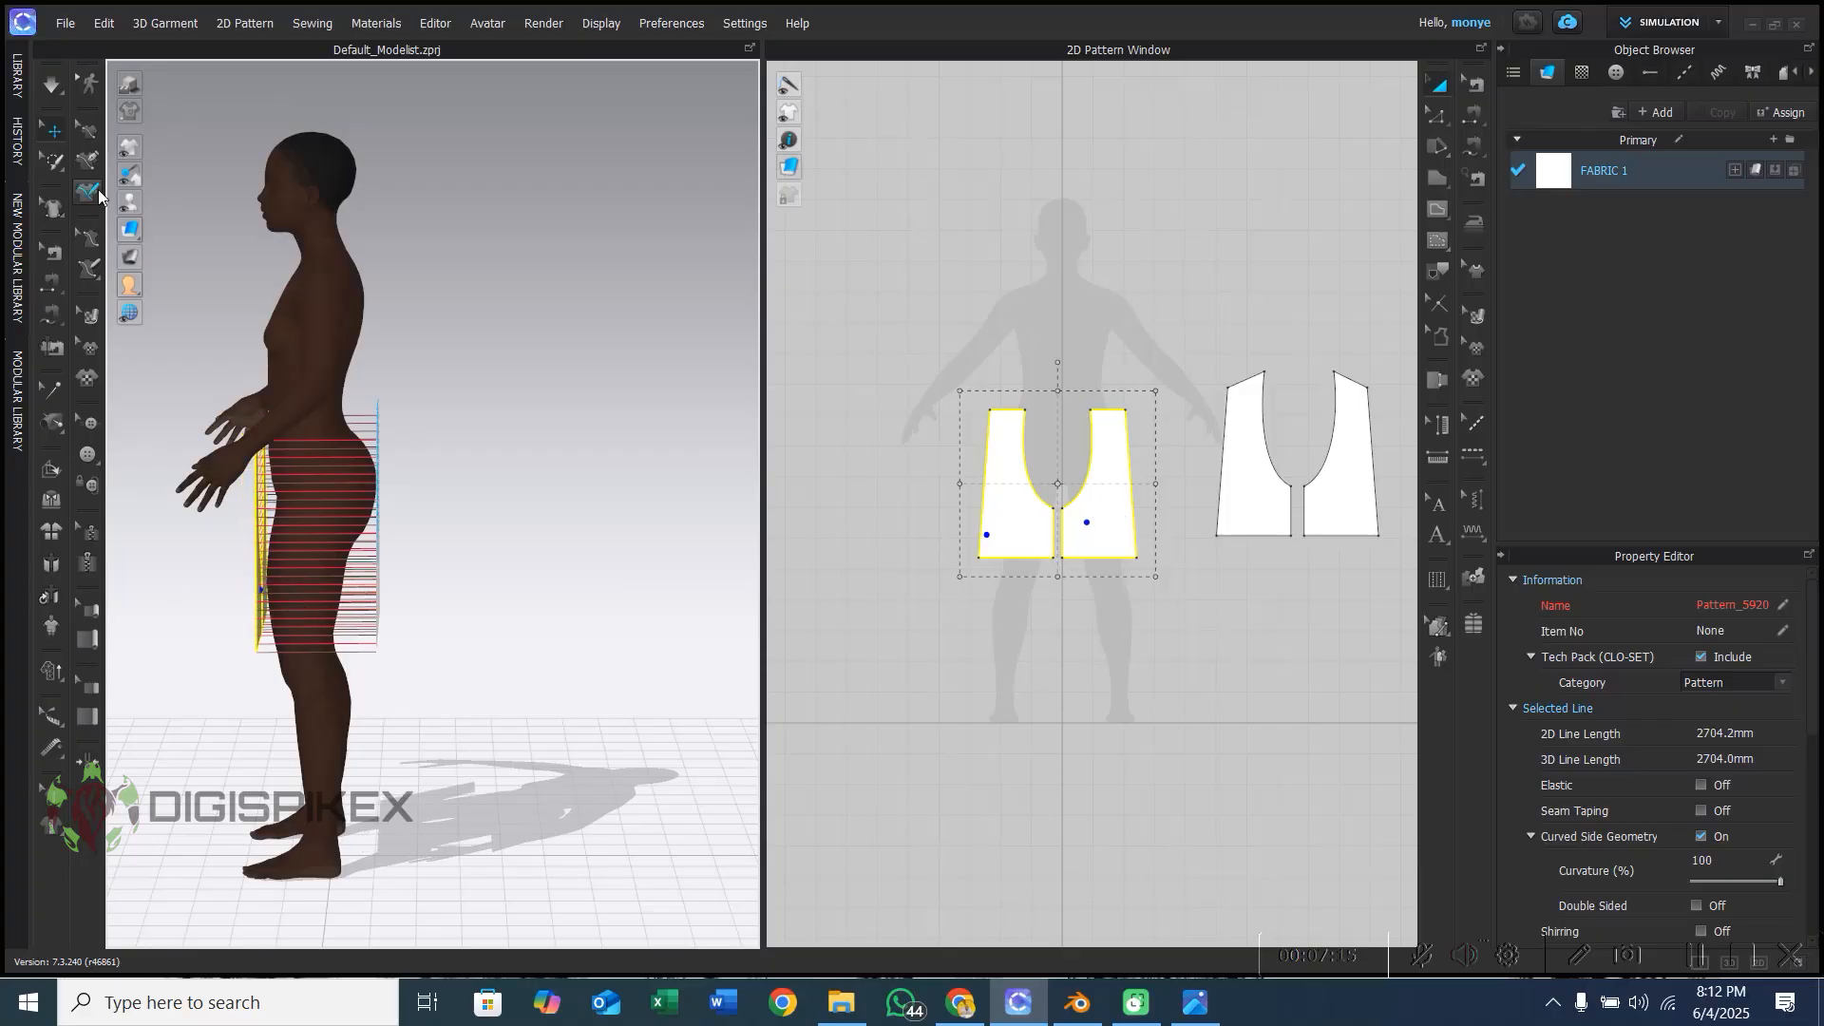
{"action": "left_click", "coordinate": [50, 86]}
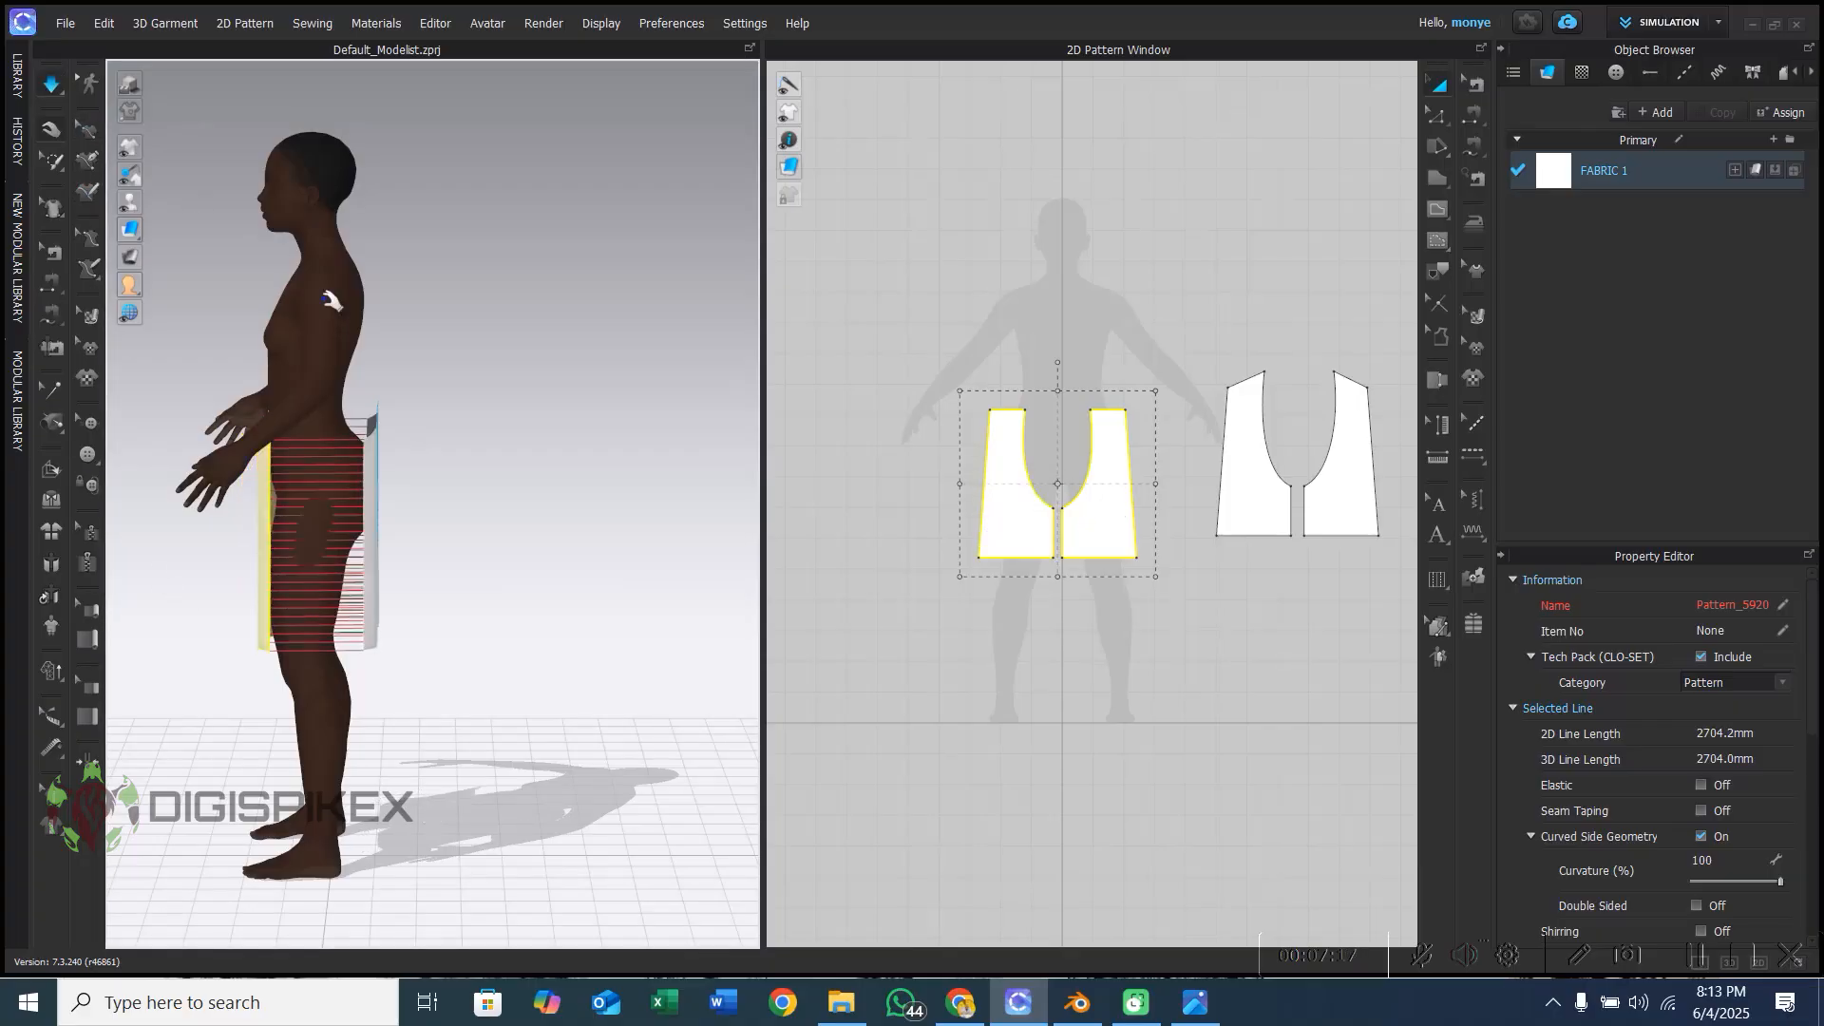
- Pull the simulating shorts downward on both legs so that the fabric sits straight on the avatar
{"action": "right_click_drag", "start_coordinate": [318, 597], "coordinate": [566, 517]}
{"action": "left_click_drag", "start_coordinate": [524, 513], "coordinate": [525, 725]}
{"action": "left_click_drag", "start_coordinate": [401, 594], "coordinate": [408, 650]}
- Select both back panels and move them down level with the front panels in the 2D window
{"action": "left_click", "coordinate": [1256, 460]}
{"action": "left_click", "coordinate": [1346, 485], "text": "shift"}
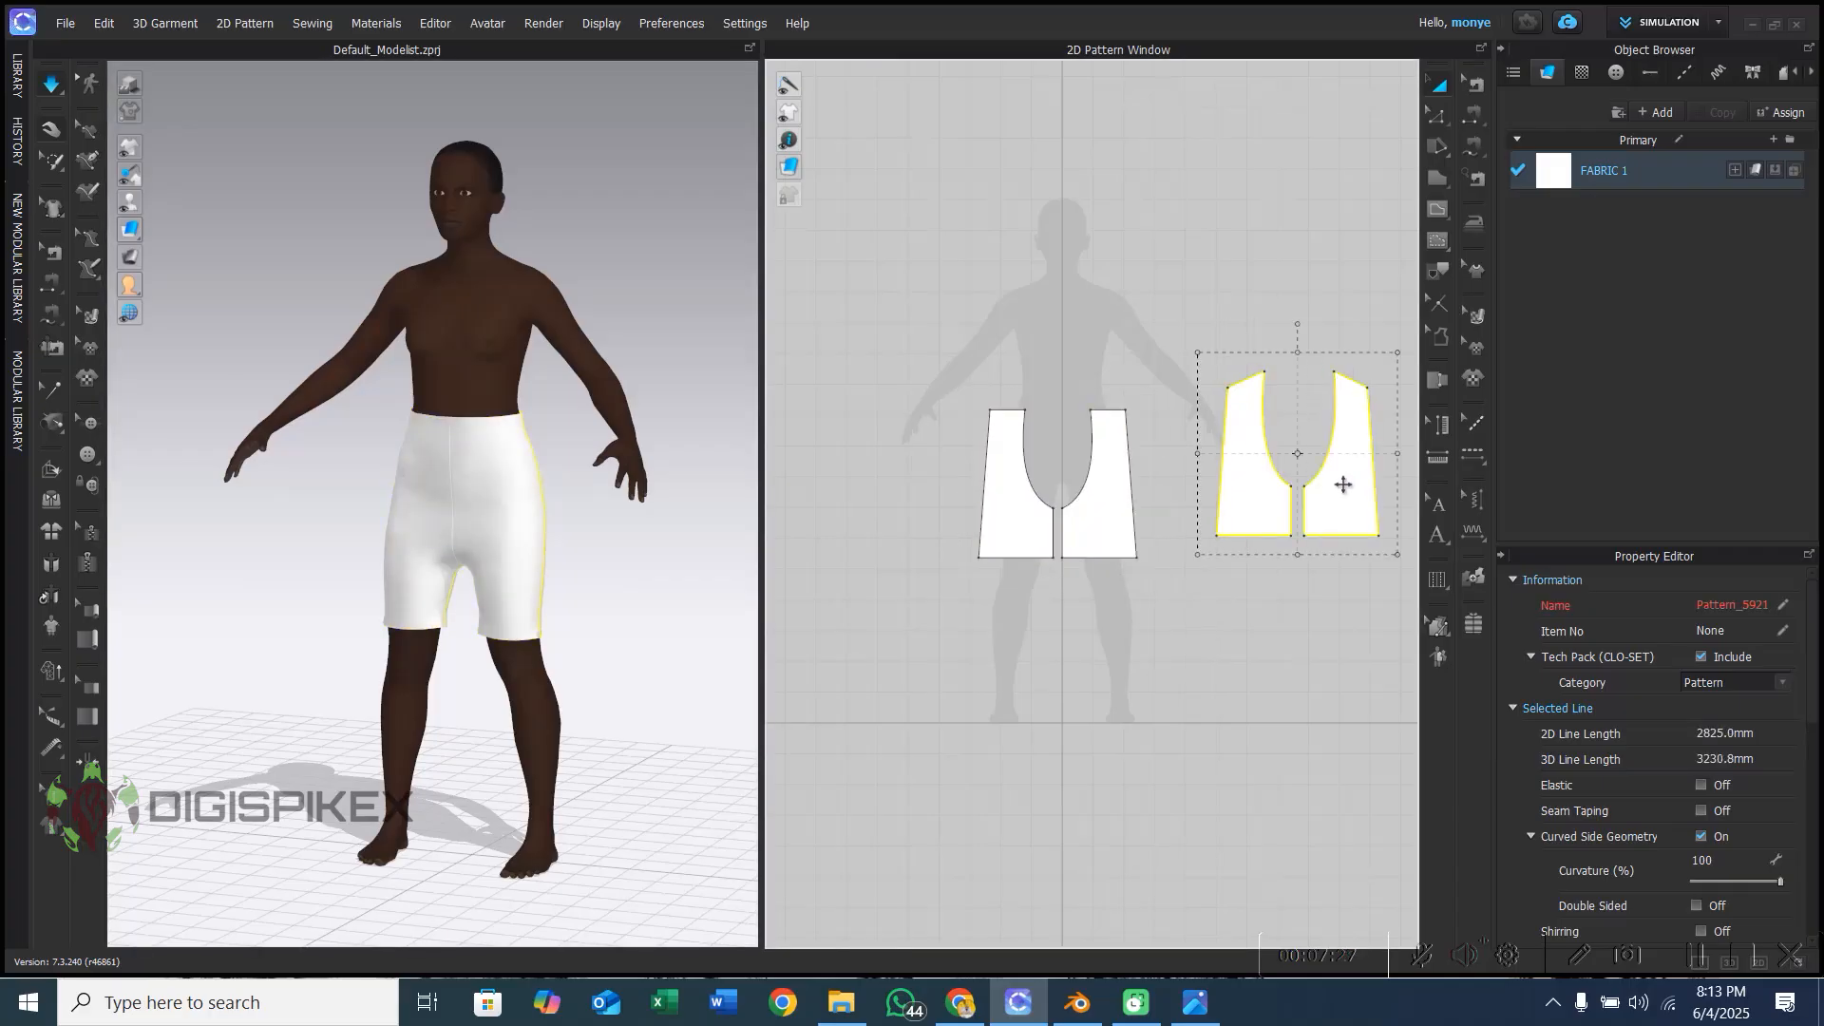
{"action": "left_click_drag", "start_coordinate": [1341, 484], "coordinate": [1350, 506]}
- Select the waistline points of all four shorts panels and lower them together to shorten the rise
{"action": "left_click", "coordinate": [1438, 115]}
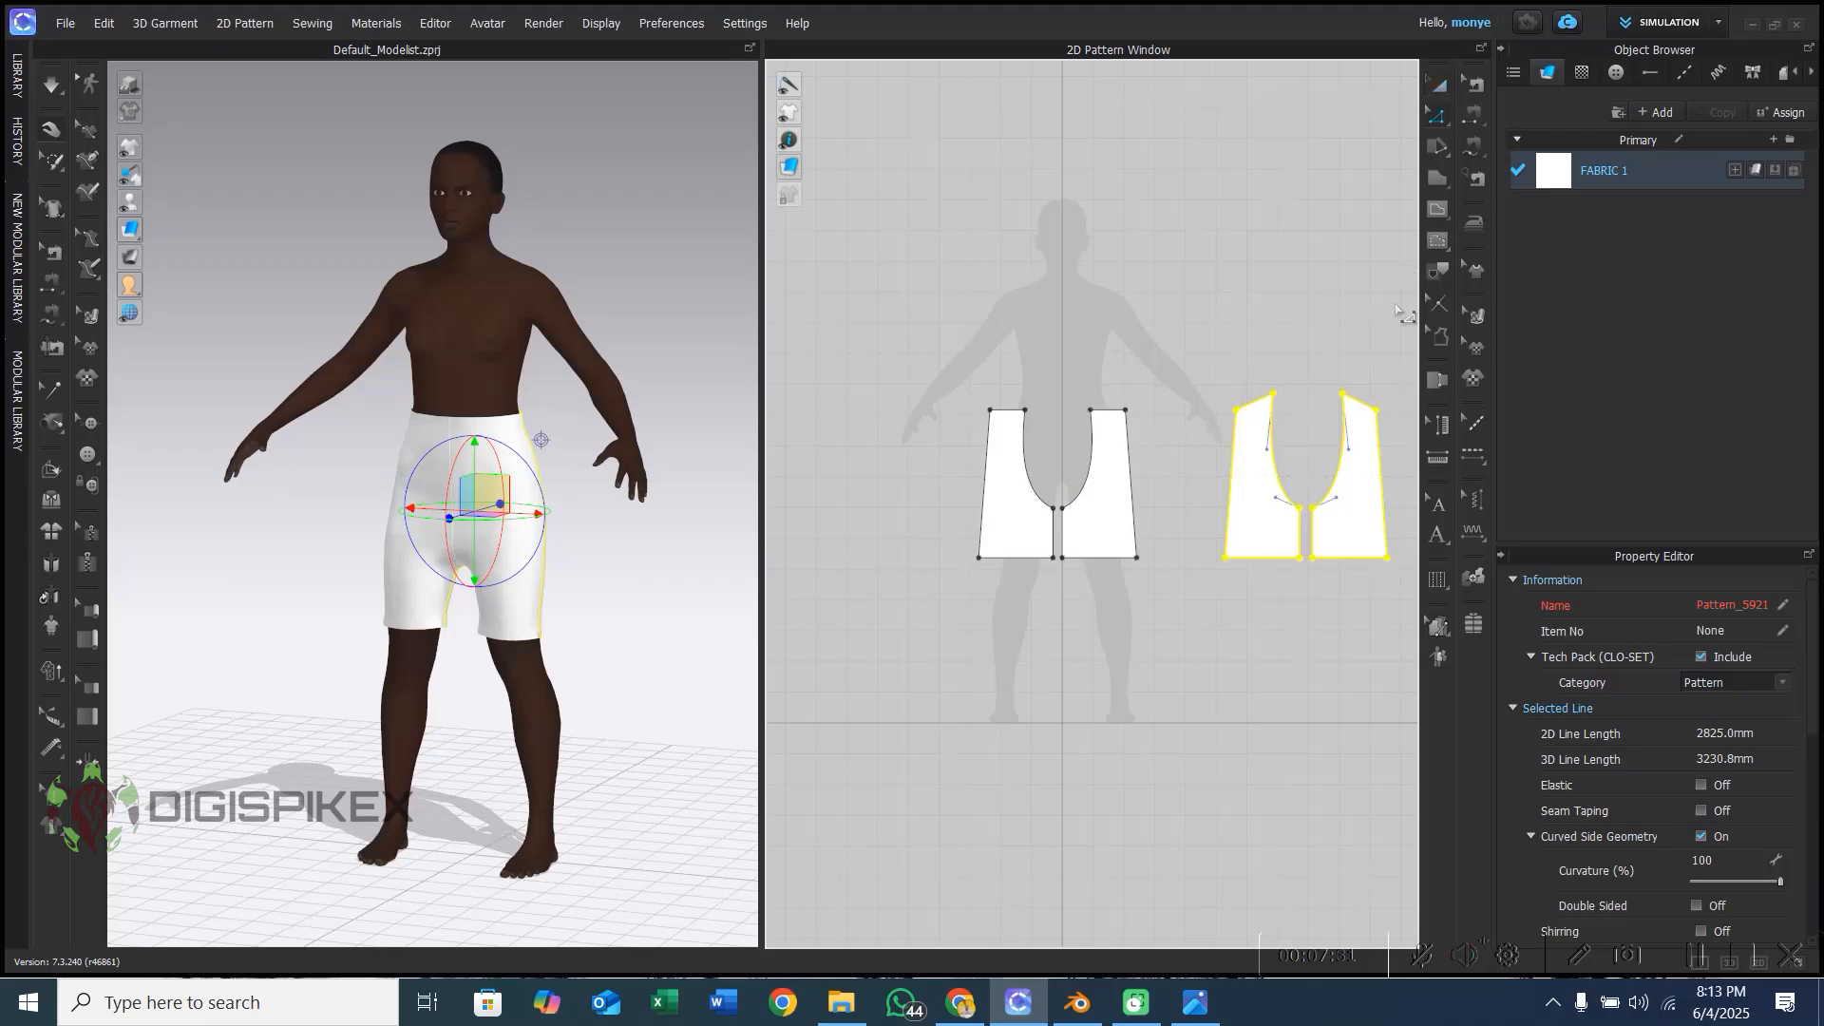
{"action": "scroll", "coordinate": [1194, 373], "scroll_direction": "down", "scroll_amount": 2}
{"action": "left_click", "coordinate": [1102, 378]}
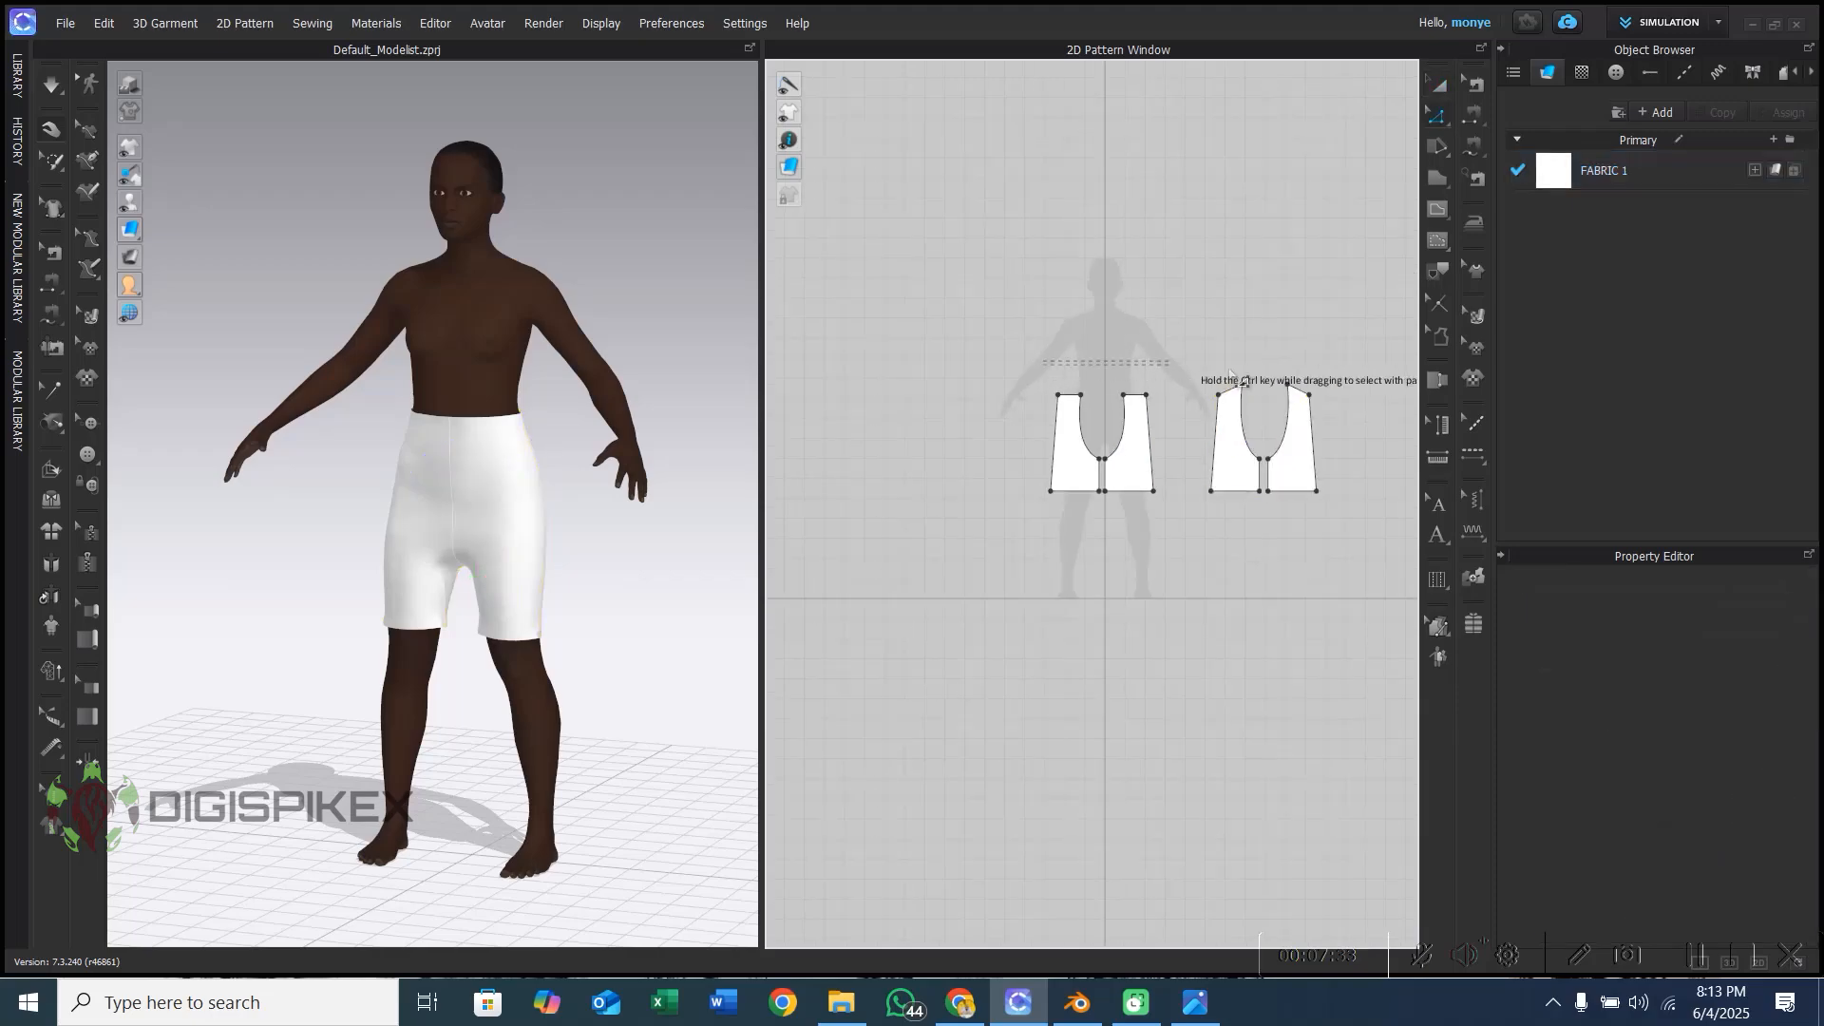
{"action": "left_click", "coordinate": [1224, 418]}
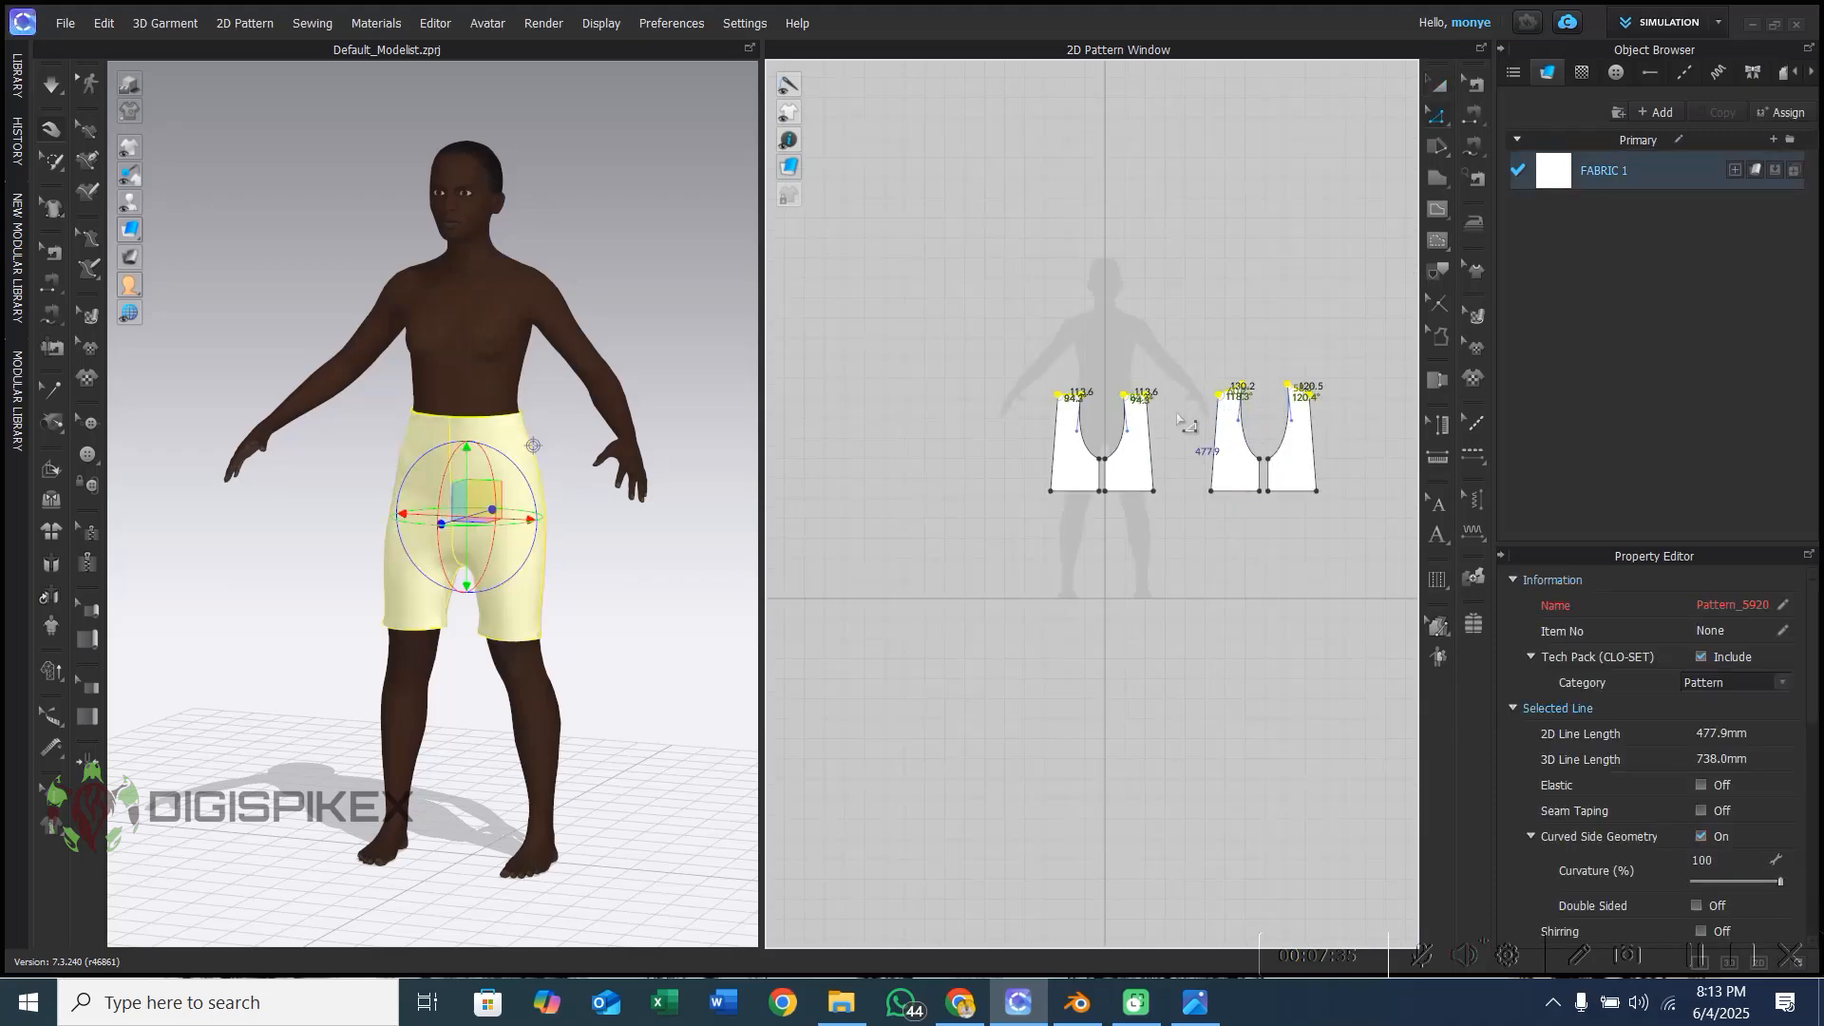
{"action": "scroll", "coordinate": [1185, 415], "scroll_direction": "up", "scroll_amount": 3}
{"action": "left_click_drag", "start_coordinate": [1061, 377], "coordinate": [1061, 406]}
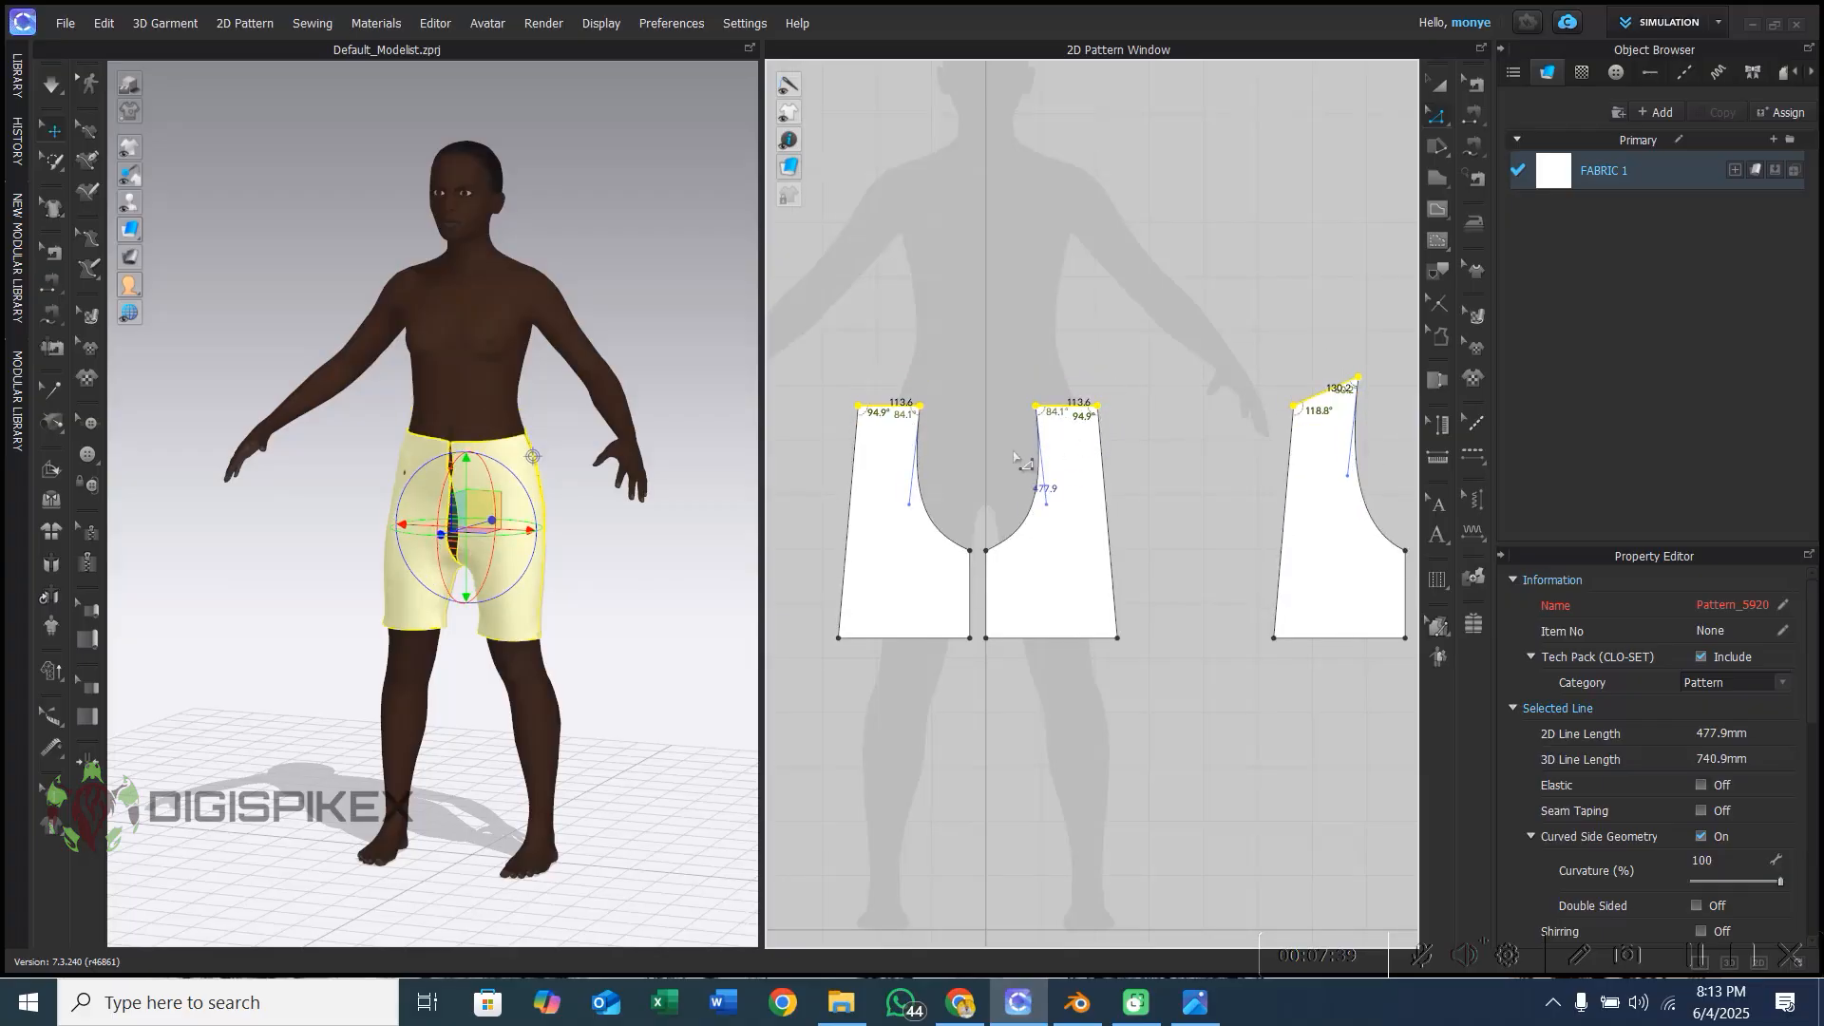
- Simulate the shorts with the lowered waistline and pull the fabric down on both legs
{"action": "left_click", "coordinate": [52, 83]}
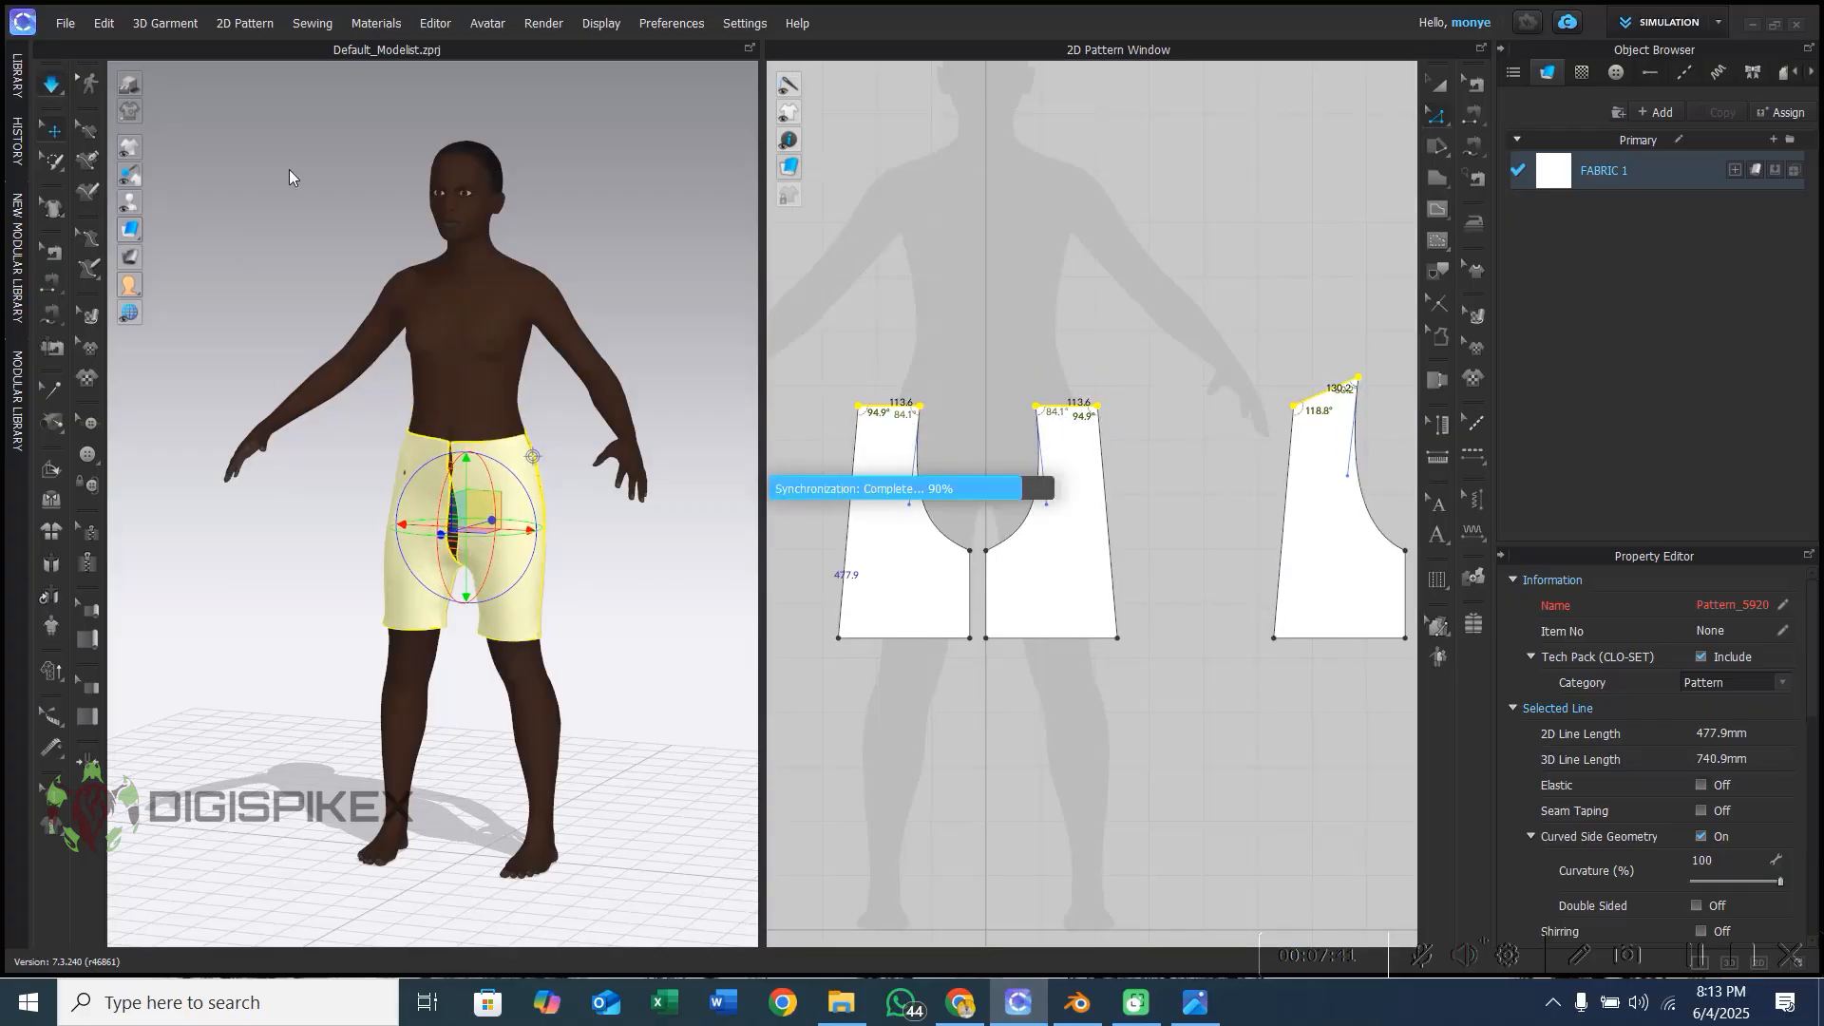
{"action": "left_click_drag", "start_coordinate": [523, 569], "coordinate": [528, 696]}
{"action": "left_click_drag", "start_coordinate": [411, 513], "coordinate": [416, 594]}
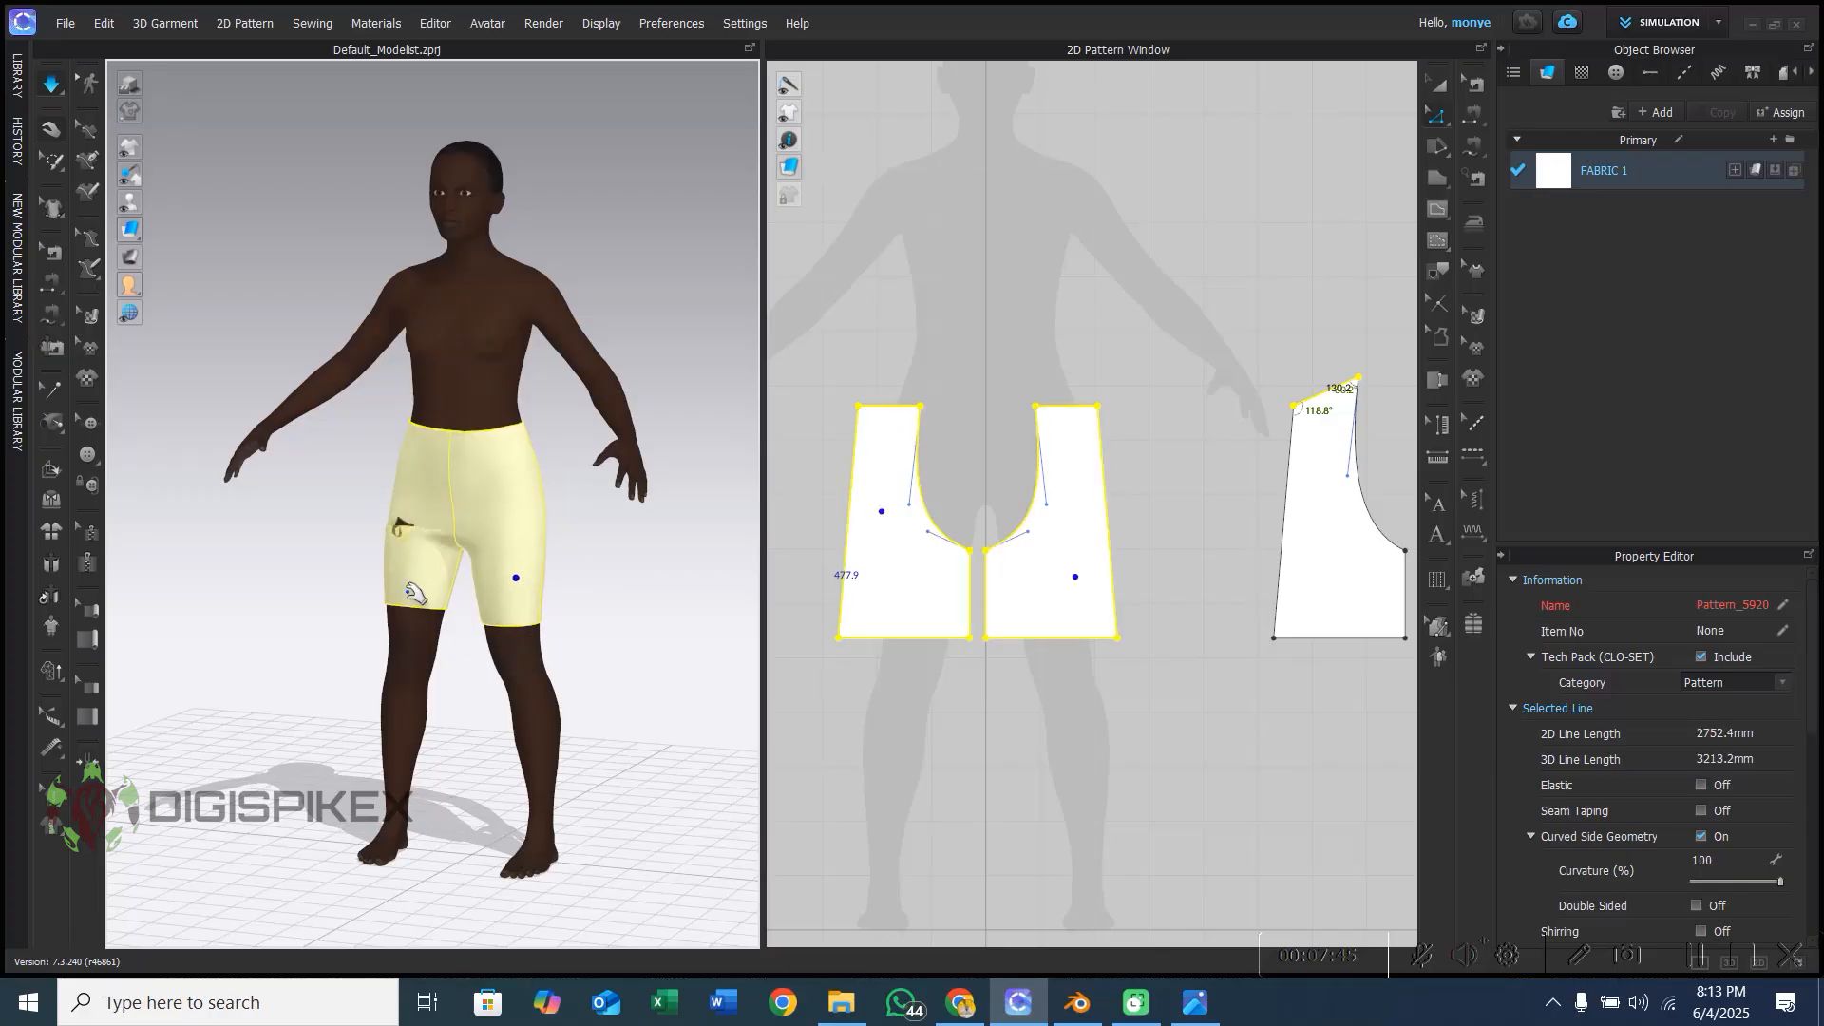
{"action": "mouse_move", "coordinate": [590, 534]}
{"action": "right_mouse_down"}
{"action": "mouse_move", "coordinate": [351, 521]}
{"action": "mouse_move", "coordinate": [603, 510]}
{"action": "right_mouse_up"}
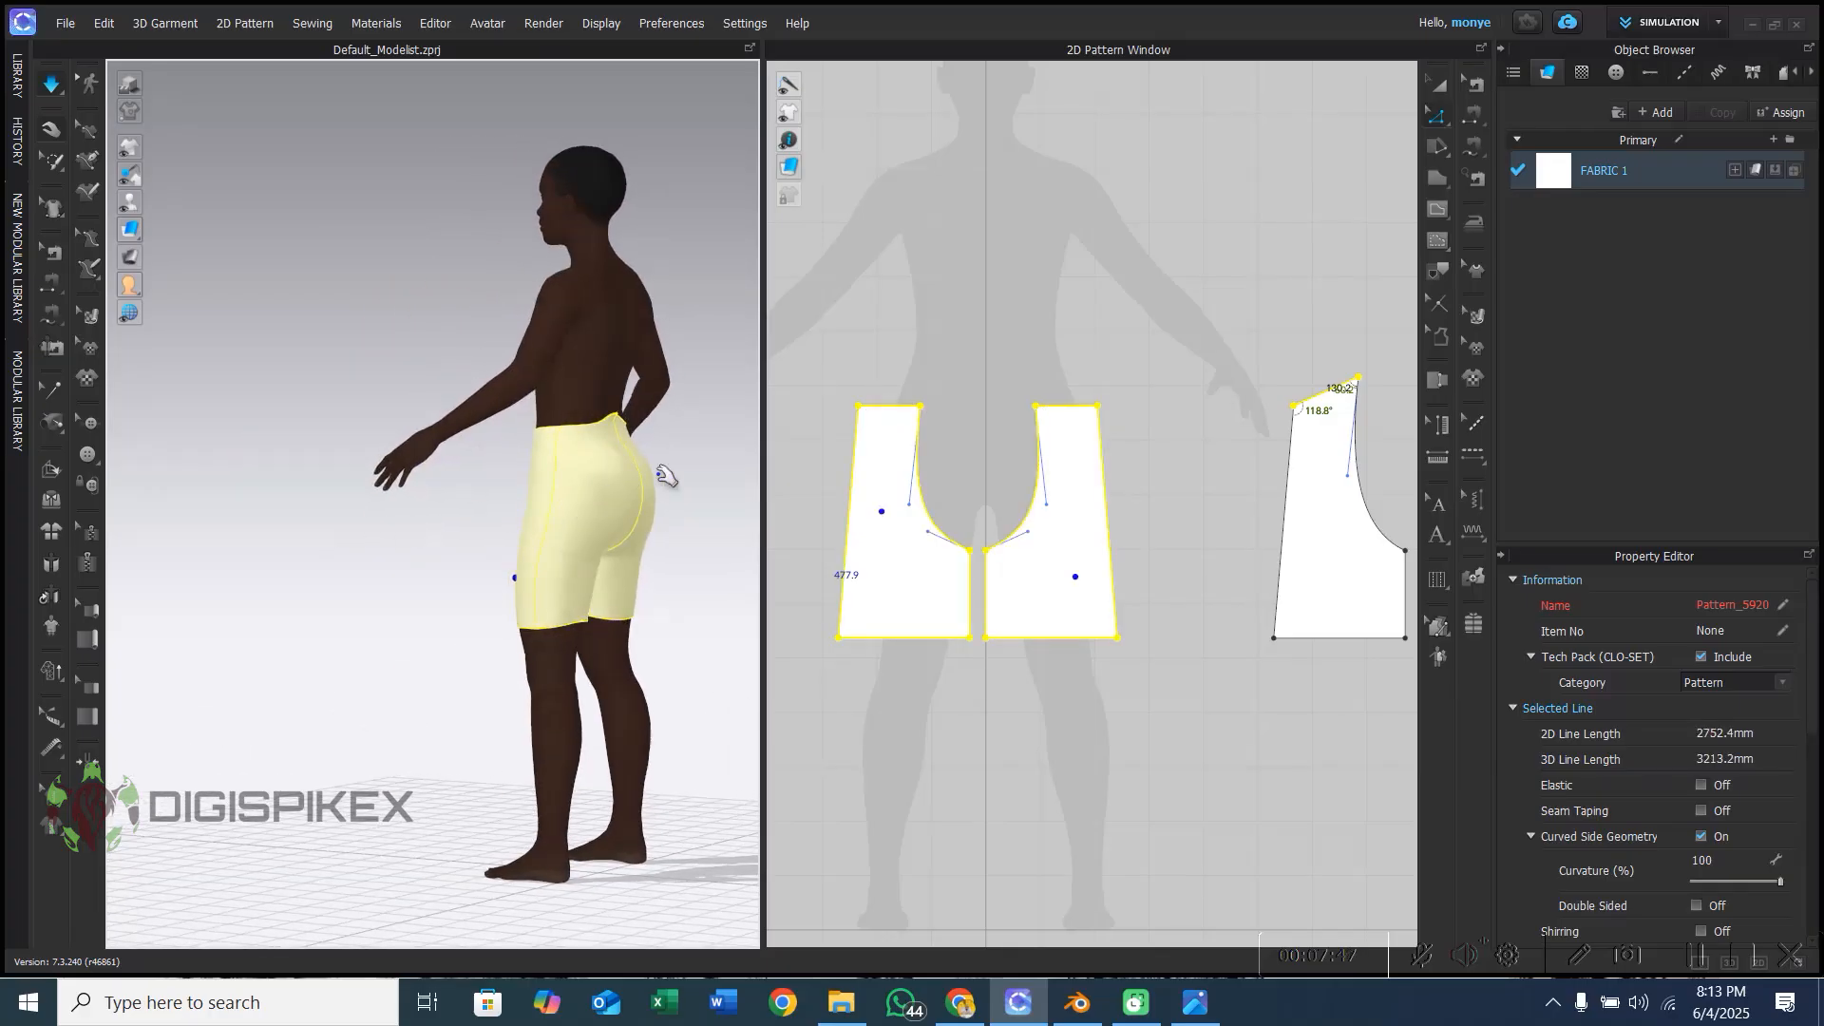
- Lower the centre-back waist points of both back panels to flatten the back waistline, and simulate the shorts again
{"action": "scroll", "coordinate": [1382, 472], "scroll_direction": "down", "scroll_amount": 2}
{"action": "scroll", "coordinate": [1274, 468], "scroll_direction": "up", "scroll_amount": 3}
{"action": "middle_click_drag", "start_coordinate": [1188, 472], "coordinate": [863, 476]}
{"action": "left_click_drag", "start_coordinate": [1048, 346], "coordinate": [1211, 415]}
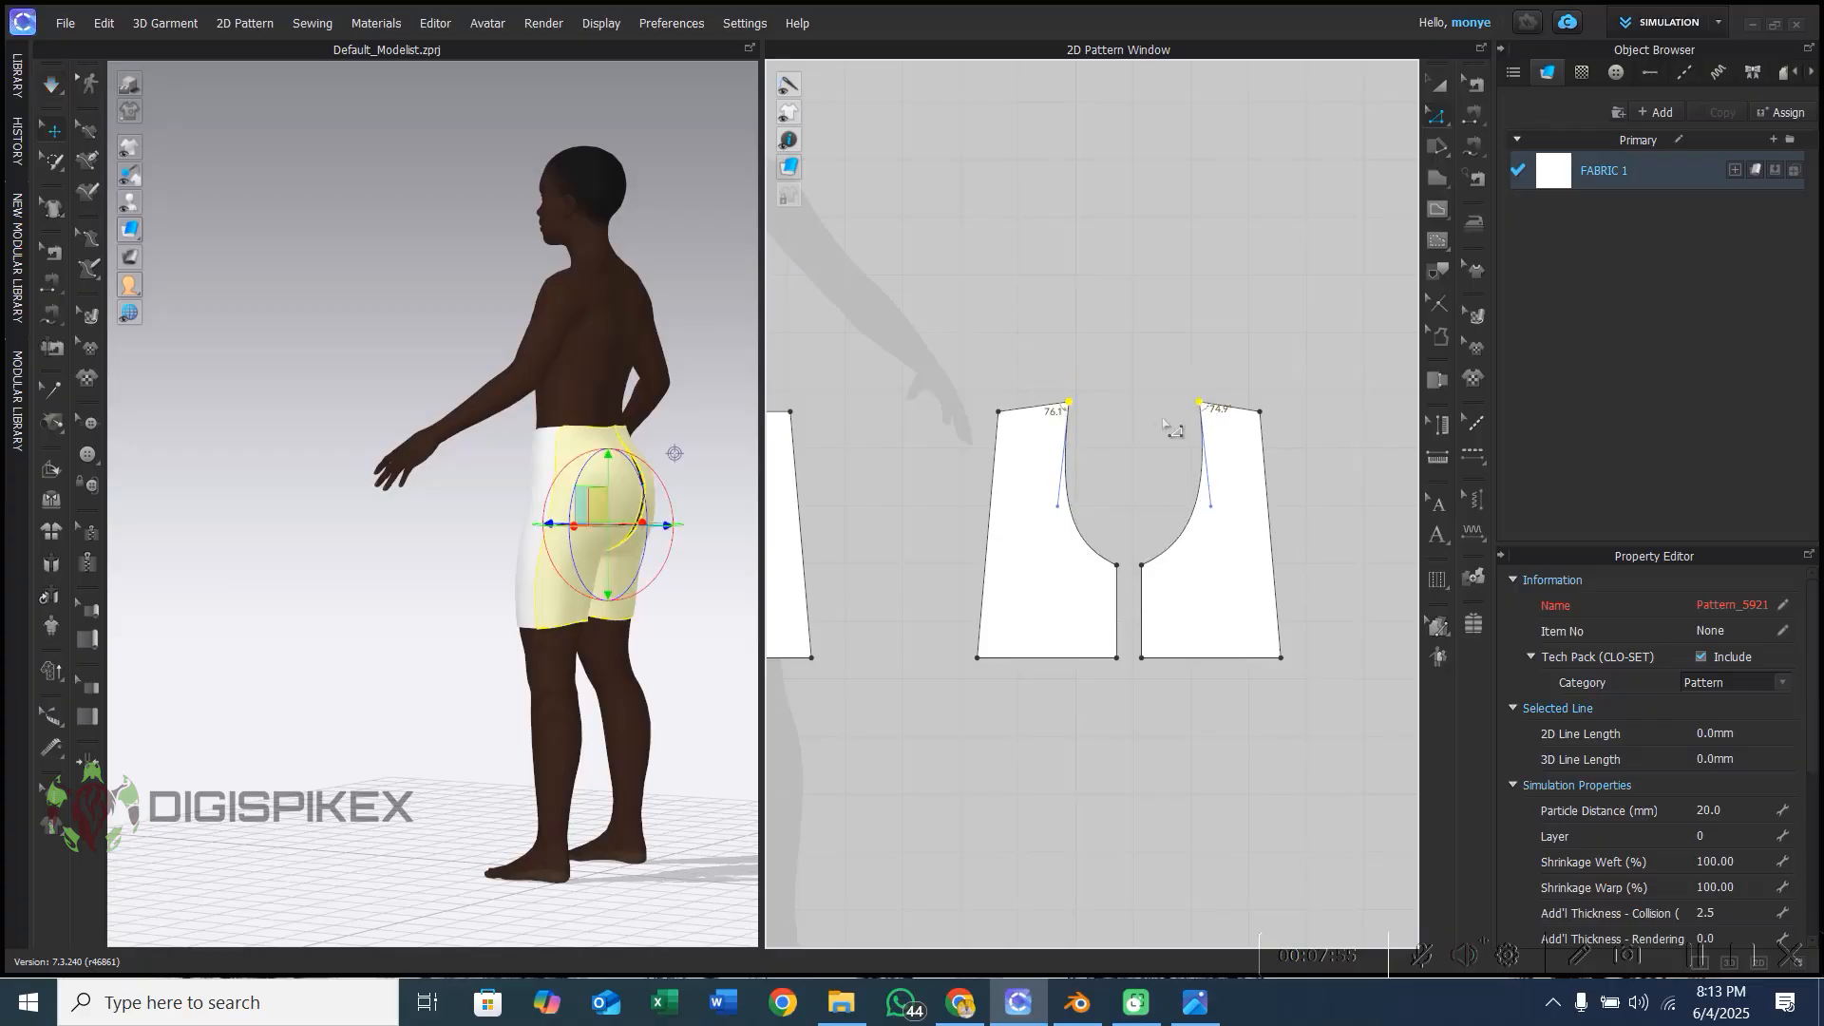
{"action": "left_click", "coordinate": [52, 85]}
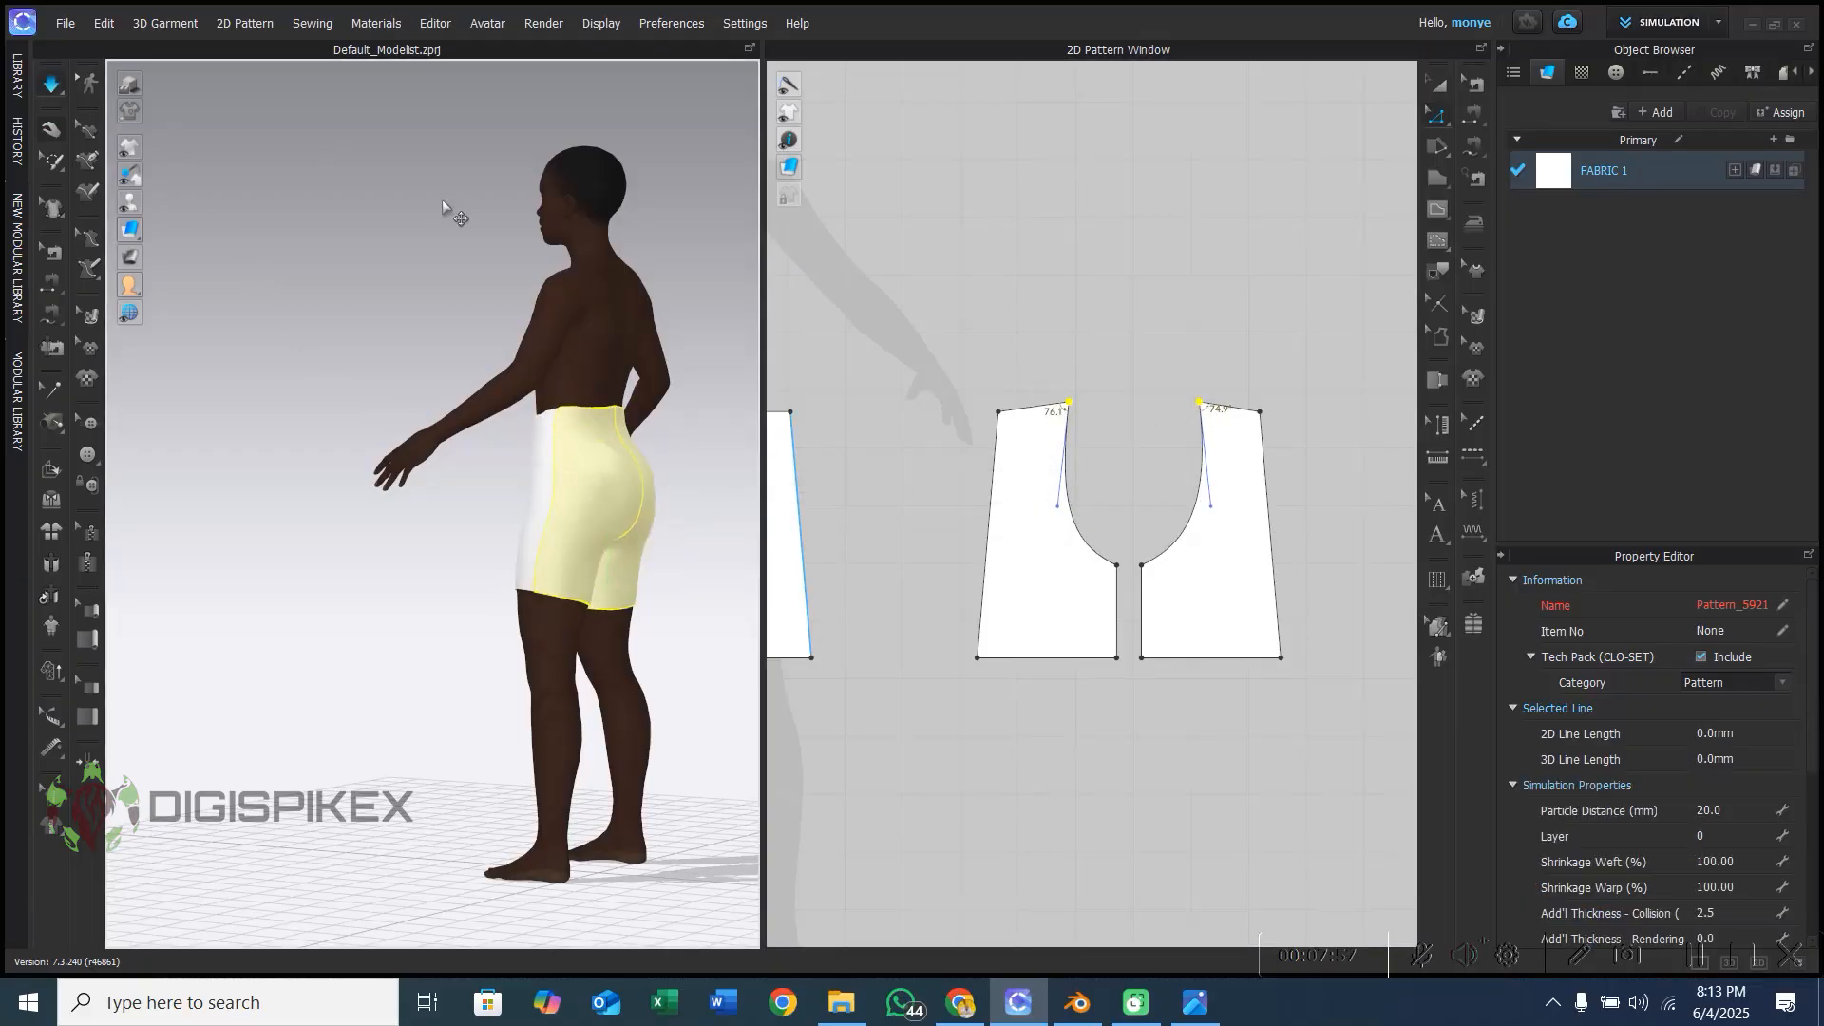
- Compare the shorts with the concept image and pull the simulating fabric to settle it evenly around the hip and leg
{"action": "right_click_drag", "start_coordinate": [621, 530], "coordinate": [949, 866]}
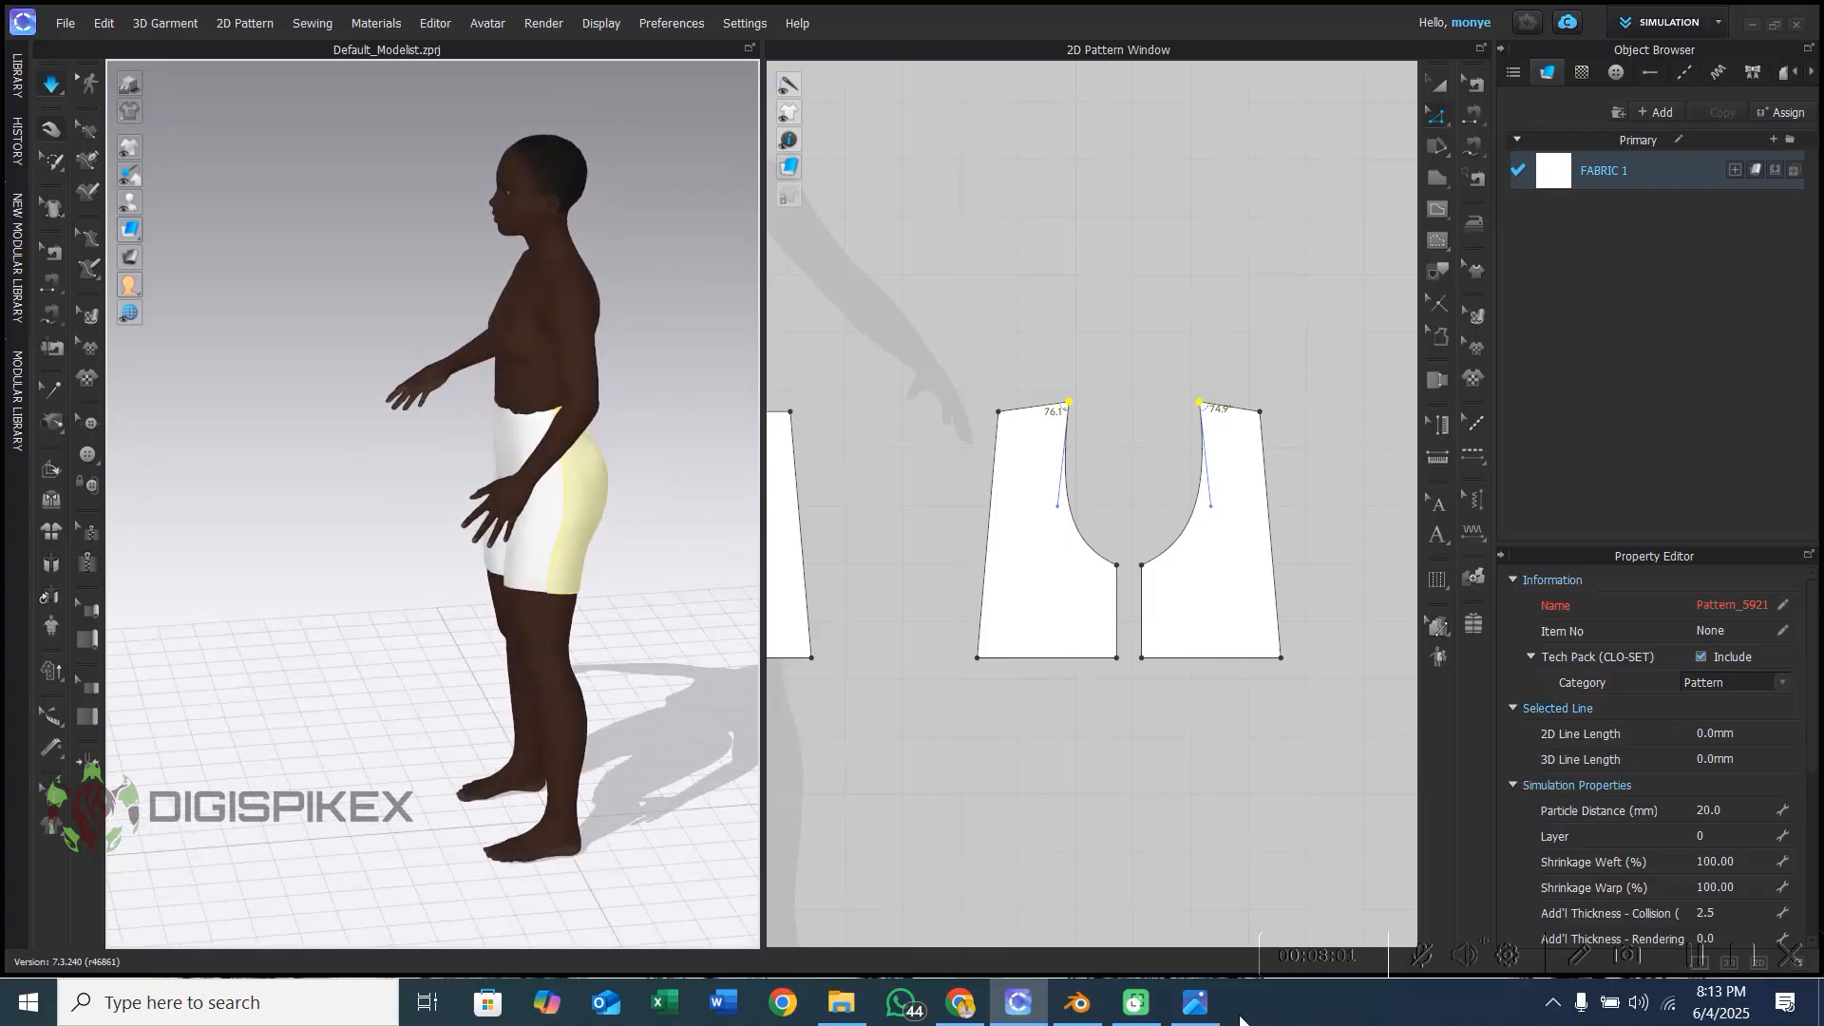
{"action": "left_click", "coordinate": [1202, 1012]}
{"action": "left_click", "coordinate": [1200, 1005]}
{"action": "right_click_drag", "start_coordinate": [446, 599], "coordinate": [567, 566]}
{"action": "left_click", "coordinate": [517, 436]}
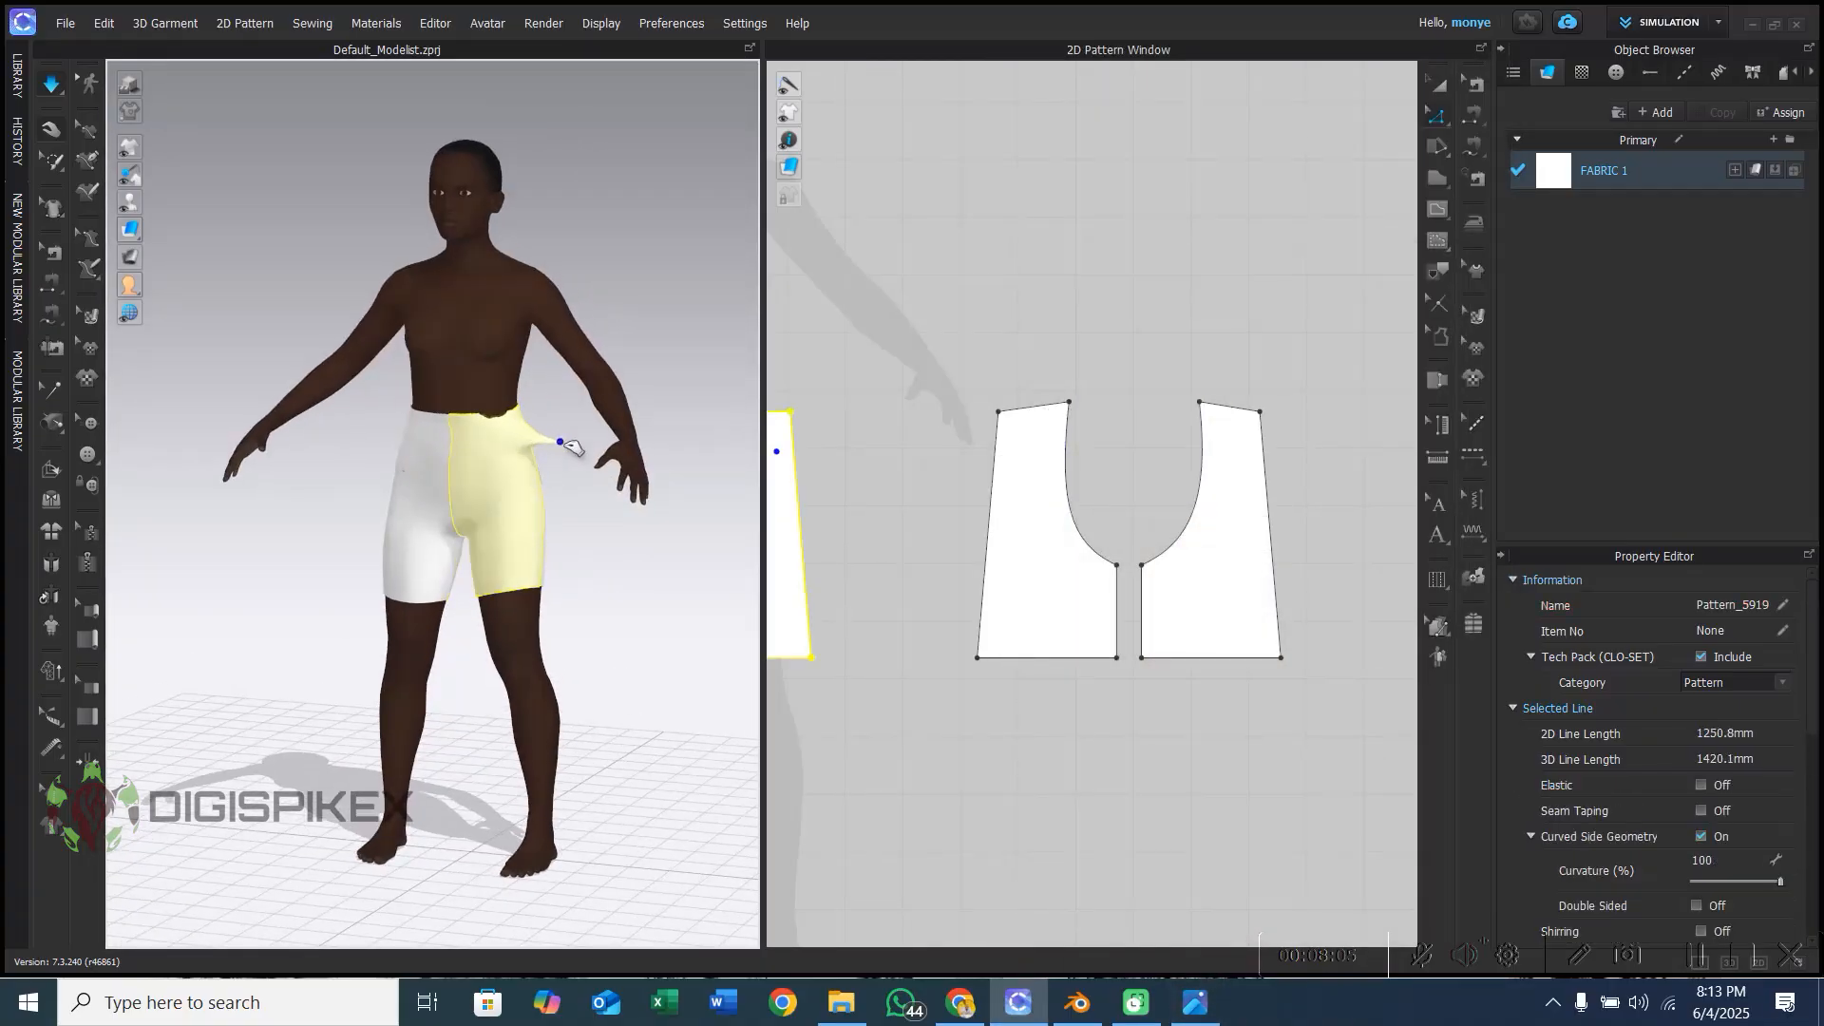
{"action": "left_click_drag", "start_coordinate": [517, 516], "coordinate": [570, 631]}
{"action": "right_click_drag", "start_coordinate": [518, 582], "coordinate": [557, 573]}
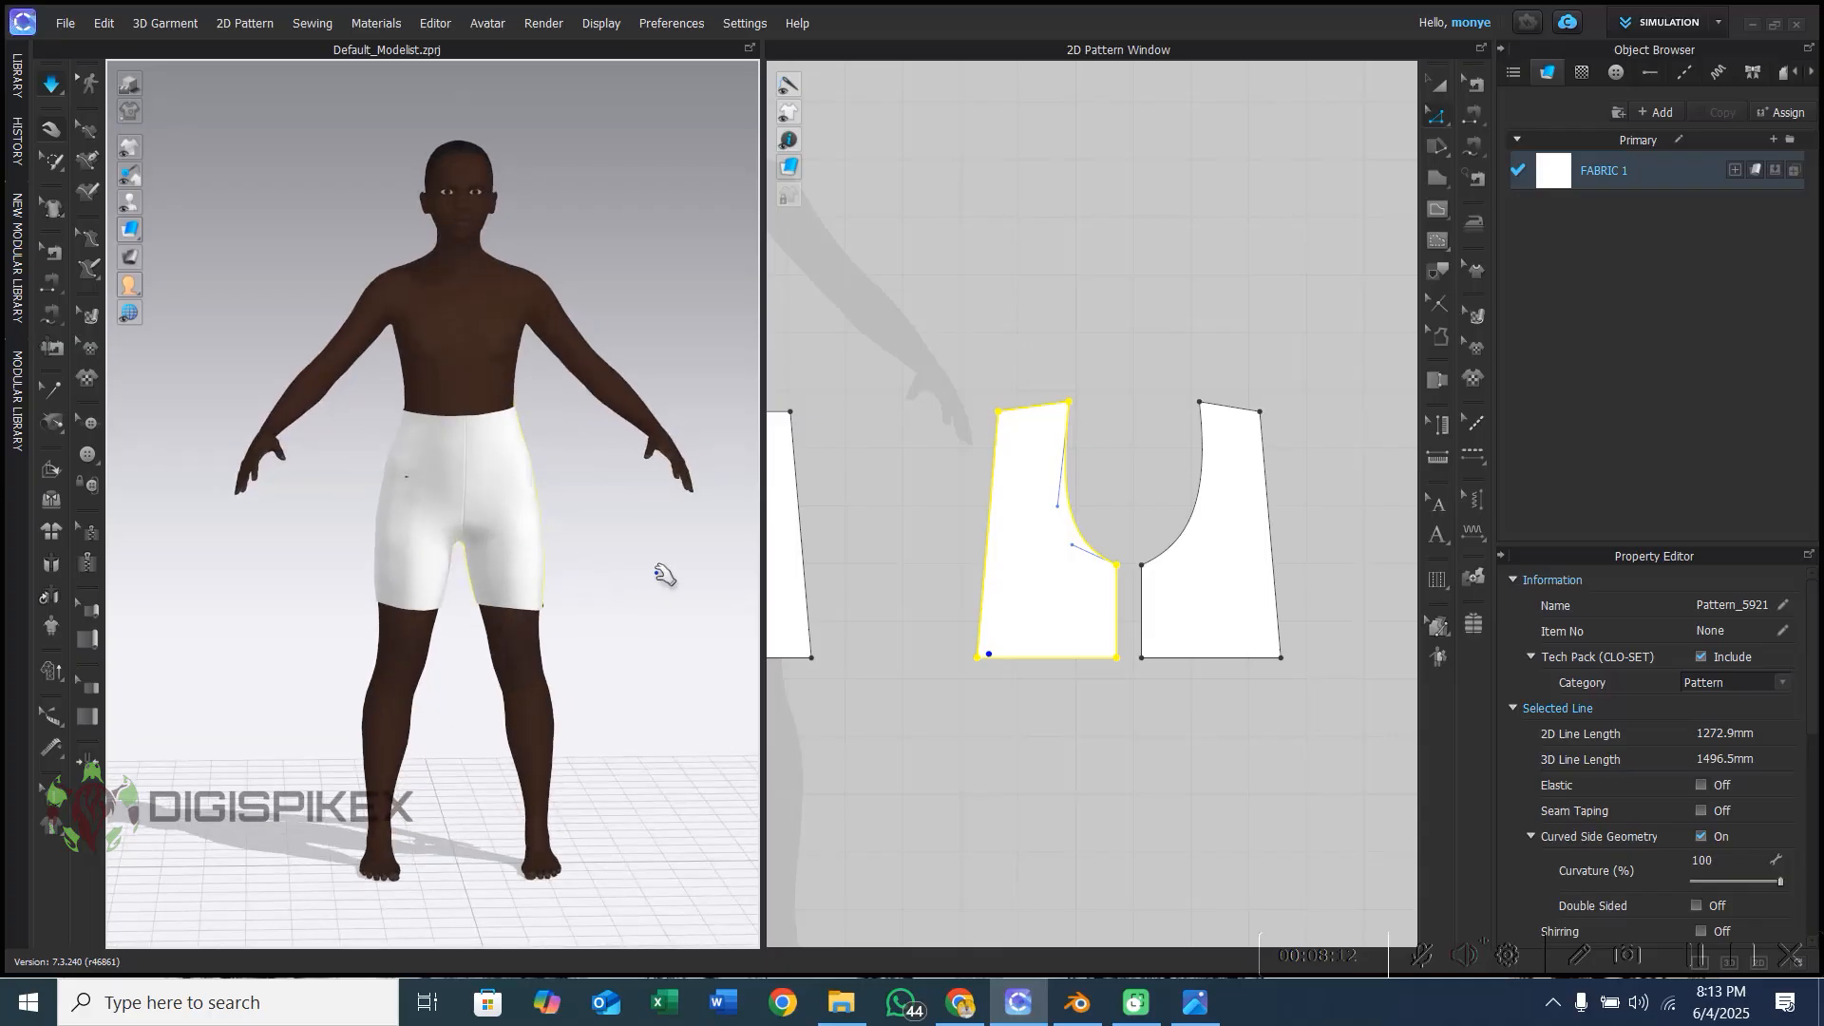
- Rename the fabric FABRIC 1 as shorts
{"action": "double_click", "coordinate": [1599, 171]}
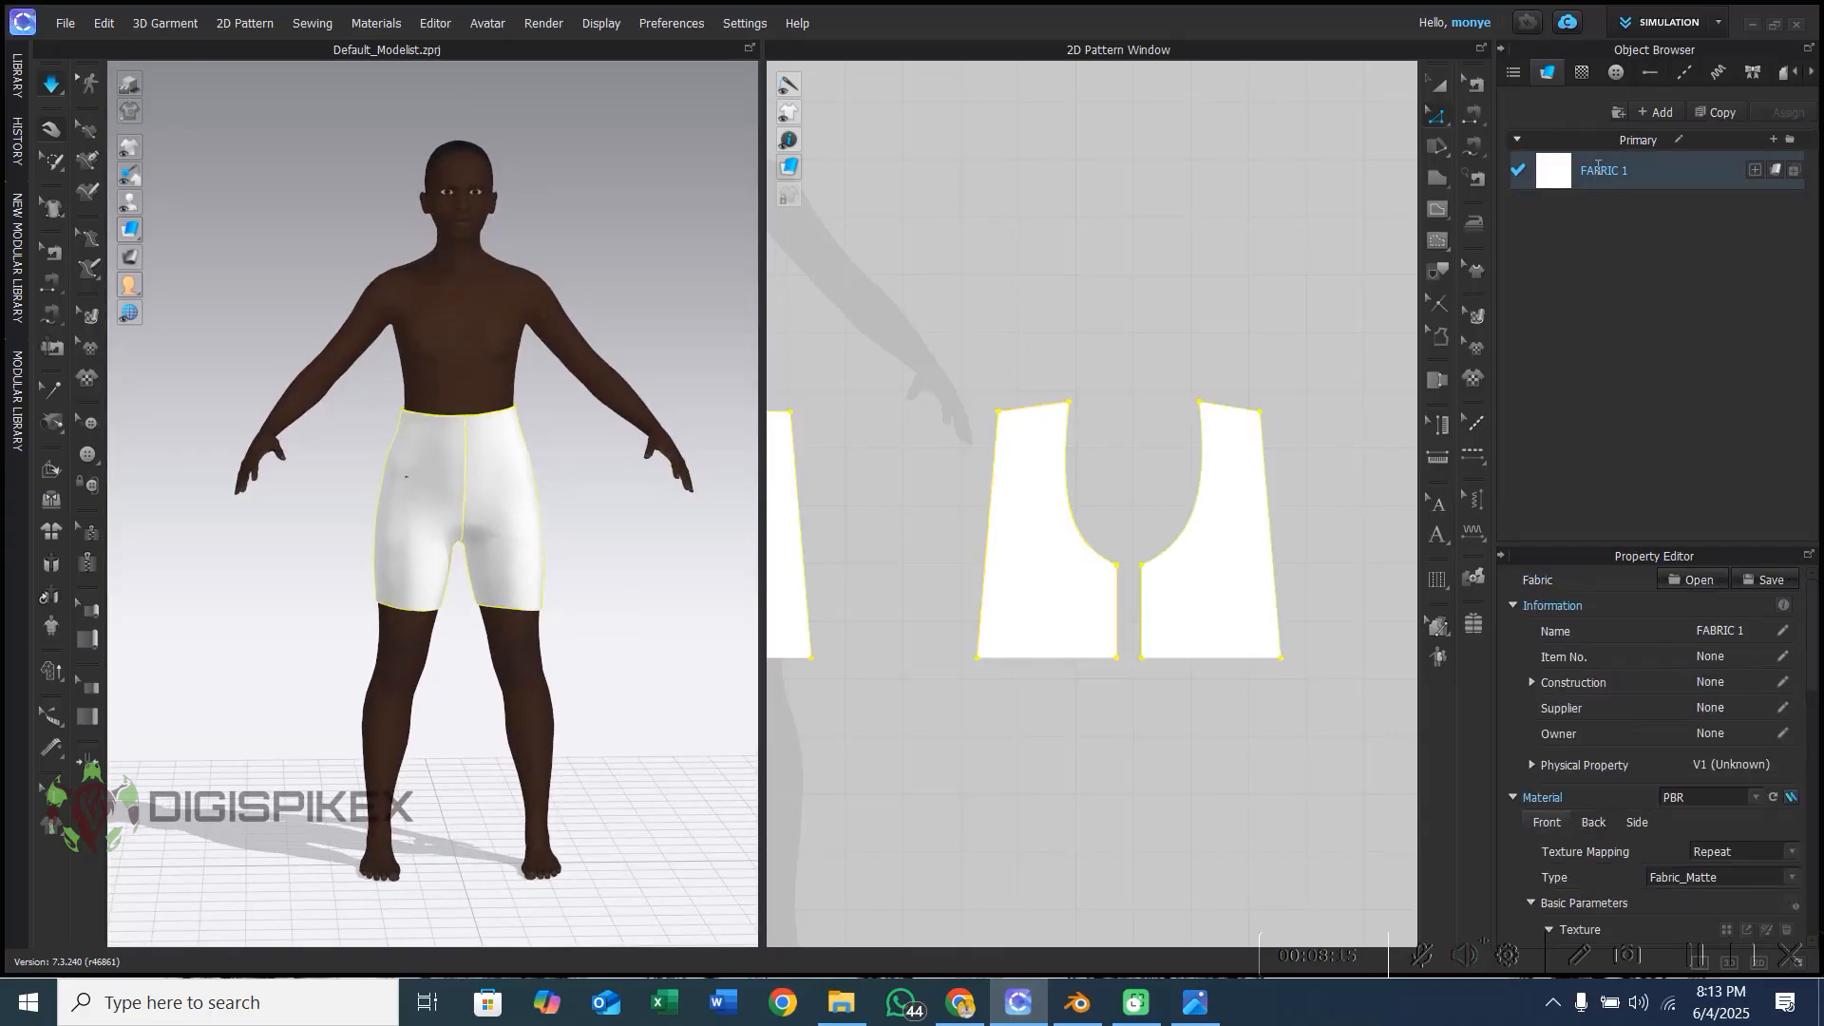
{"action": "left_click", "coordinate": [1639, 173]}
{"action": "left_click_drag", "start_coordinate": [1584, 184], "coordinate": [1580, 173]}
{"action": "type", "text": "shorts"}
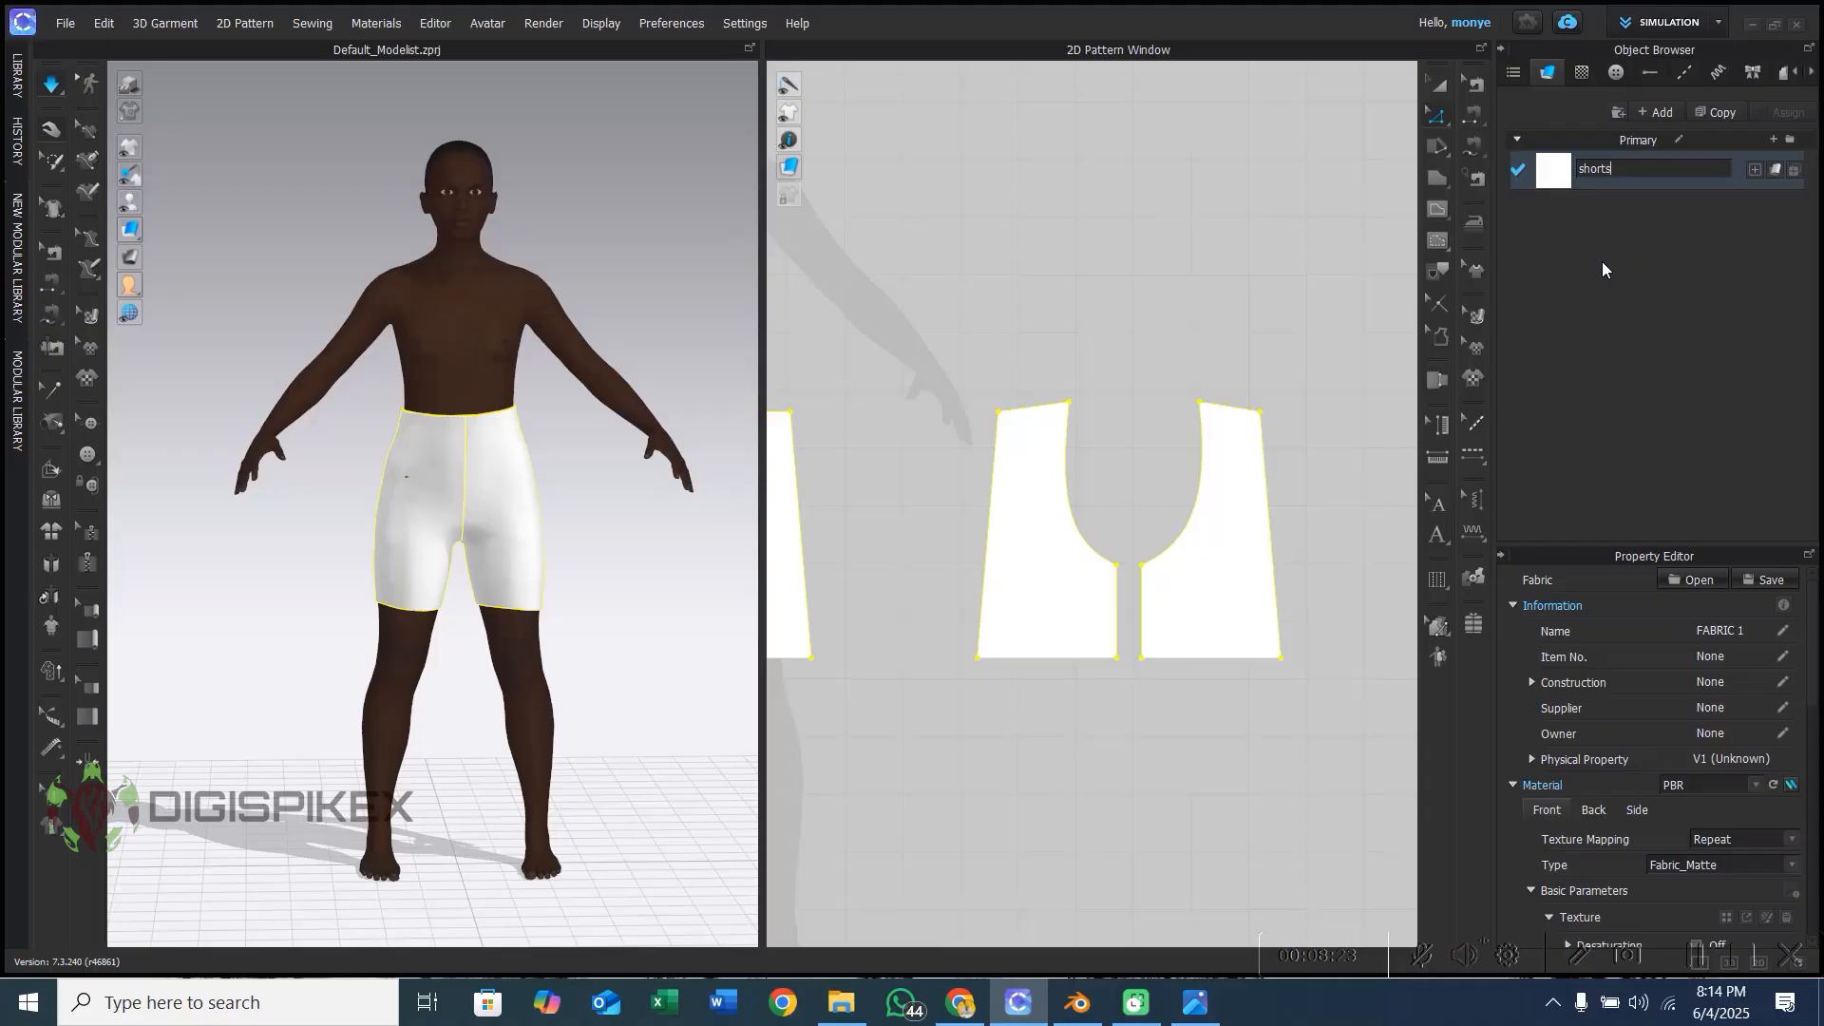
{"action": "key", "text": "Return"}
- Set the shorts fabric's colour to Orange 6 (#C66300) and compare it with the concept image
{"action": "scroll", "coordinate": [1686, 674], "scroll_direction": "down", "scroll_amount": 3}
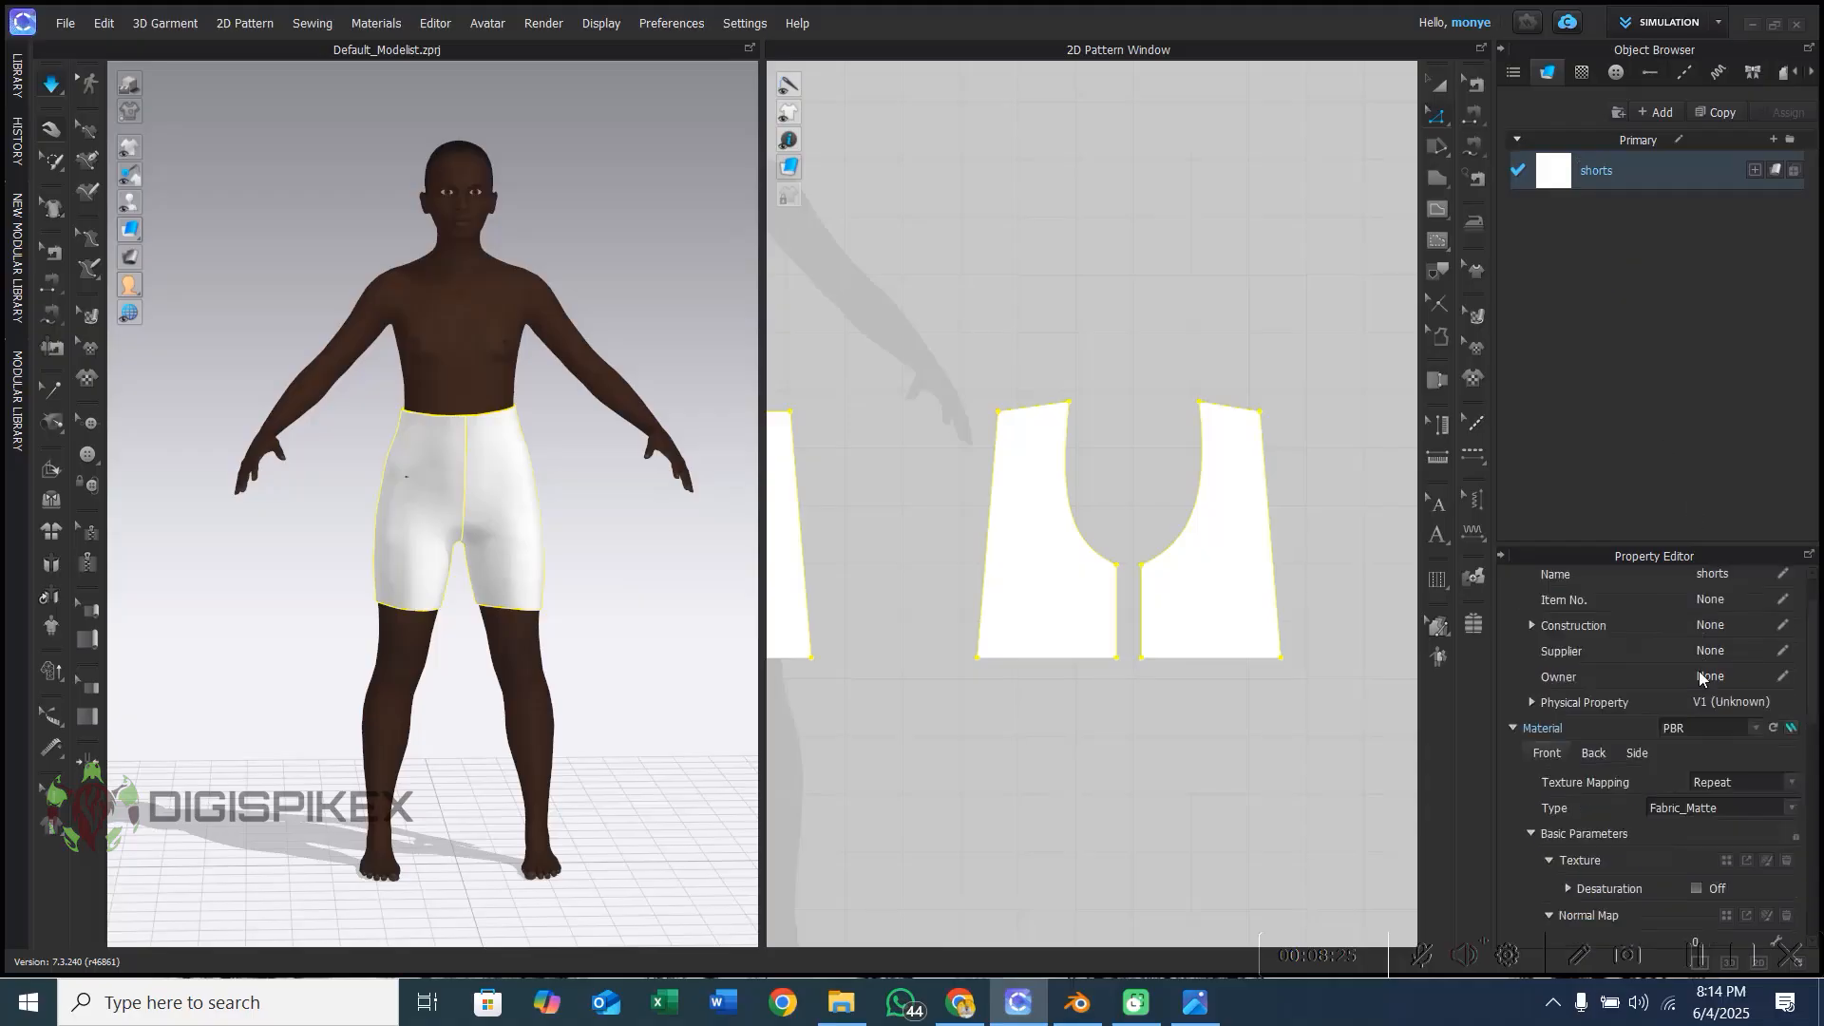
{"action": "scroll", "coordinate": [1753, 808], "scroll_direction": "down", "scroll_amount": 4}
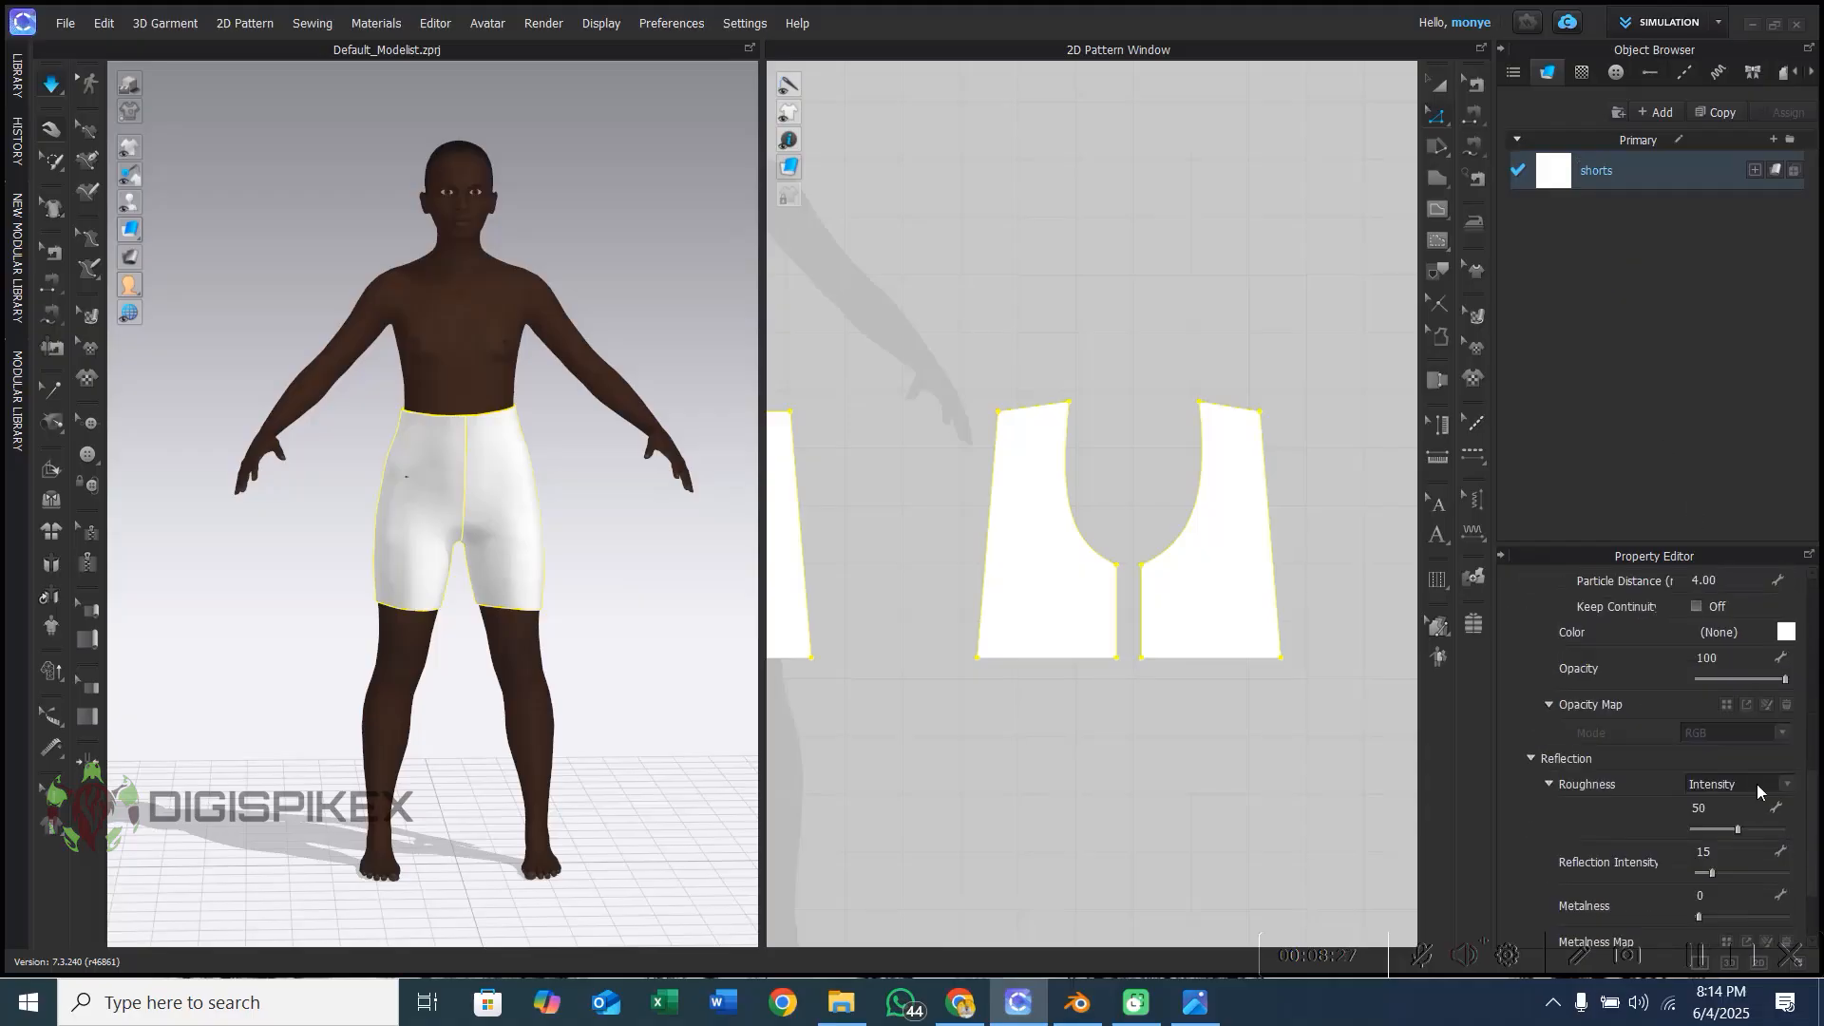
{"action": "left_click", "coordinate": [1785, 634]}
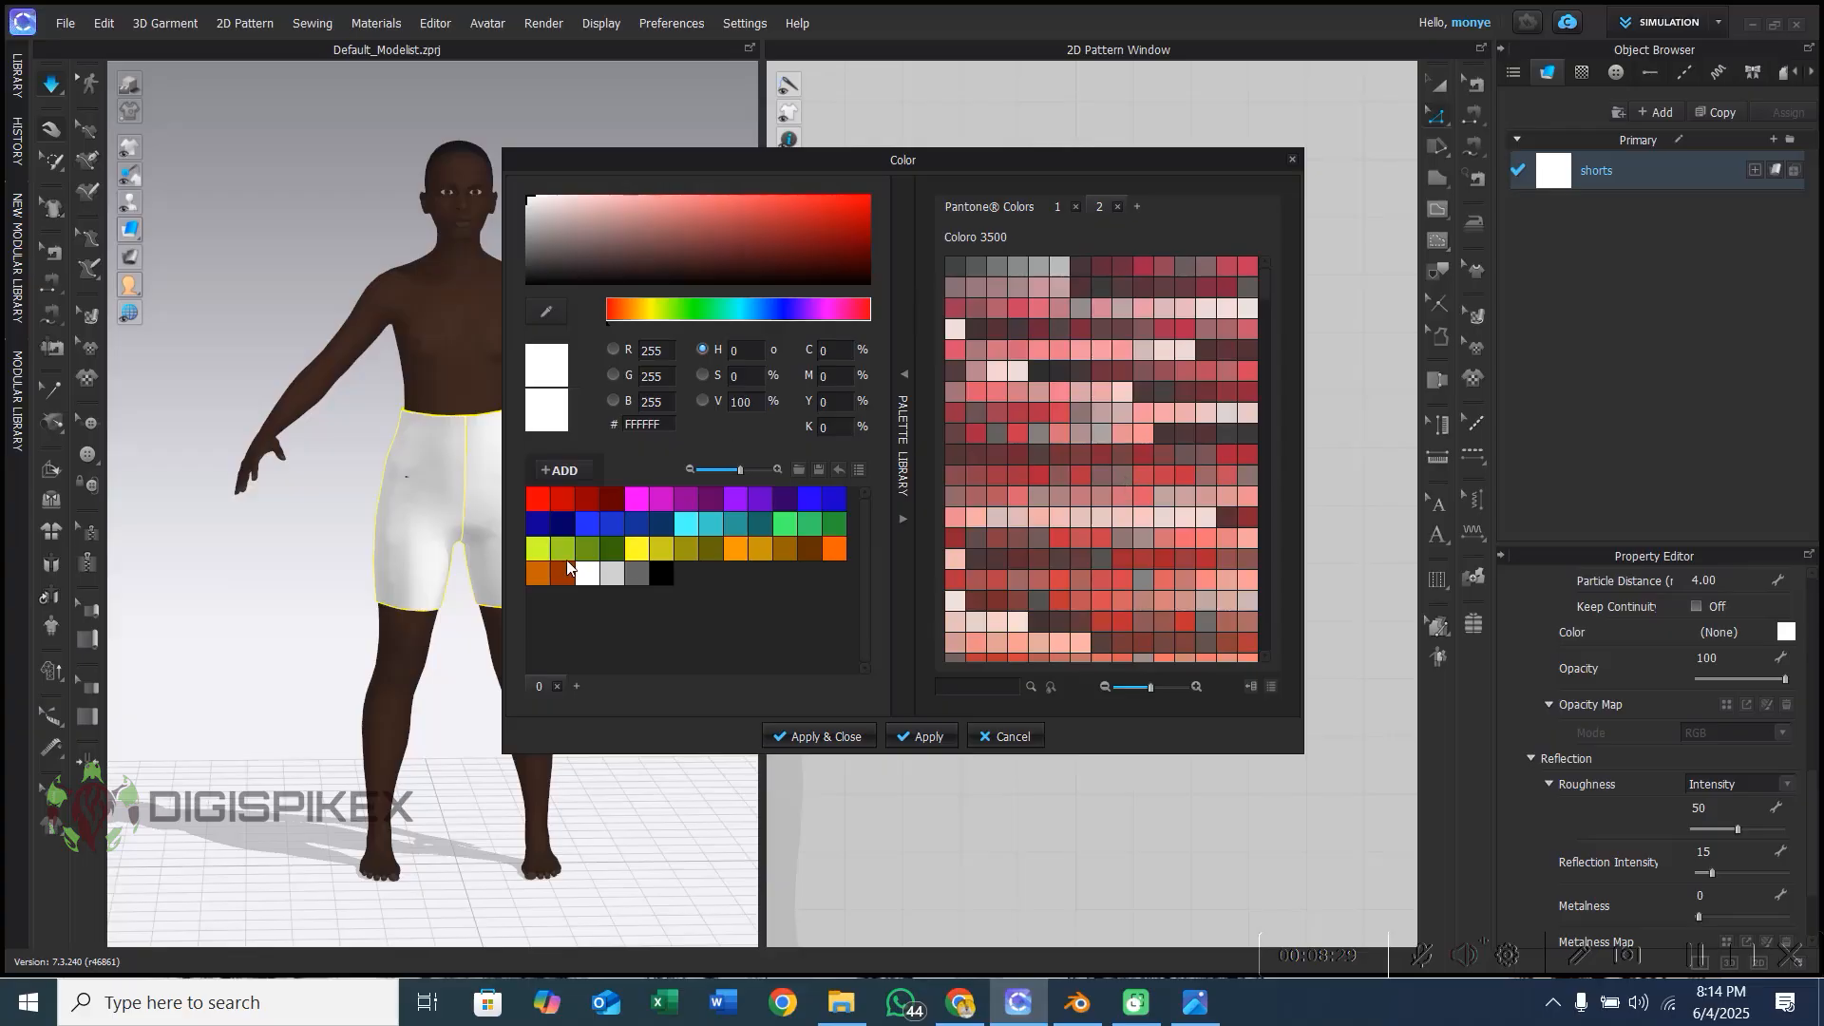
{"action": "left_click", "coordinate": [536, 572]}
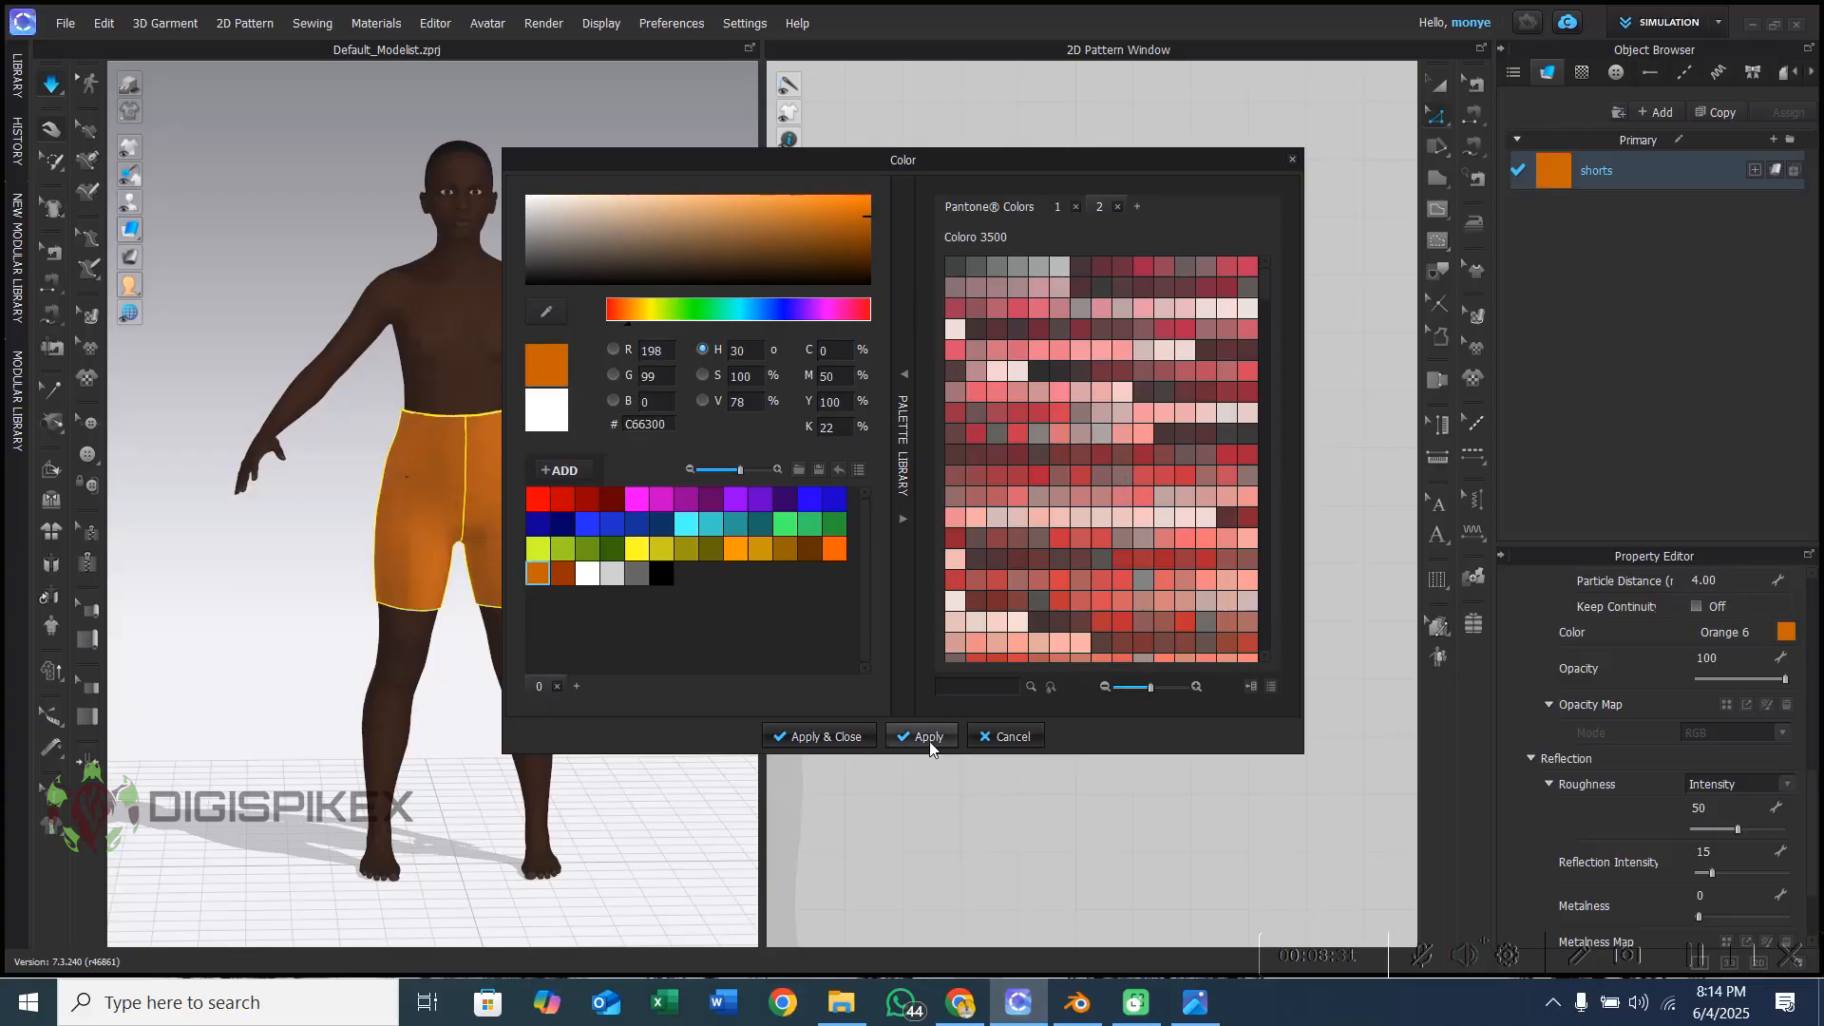
{"action": "left_click", "coordinate": [829, 737]}
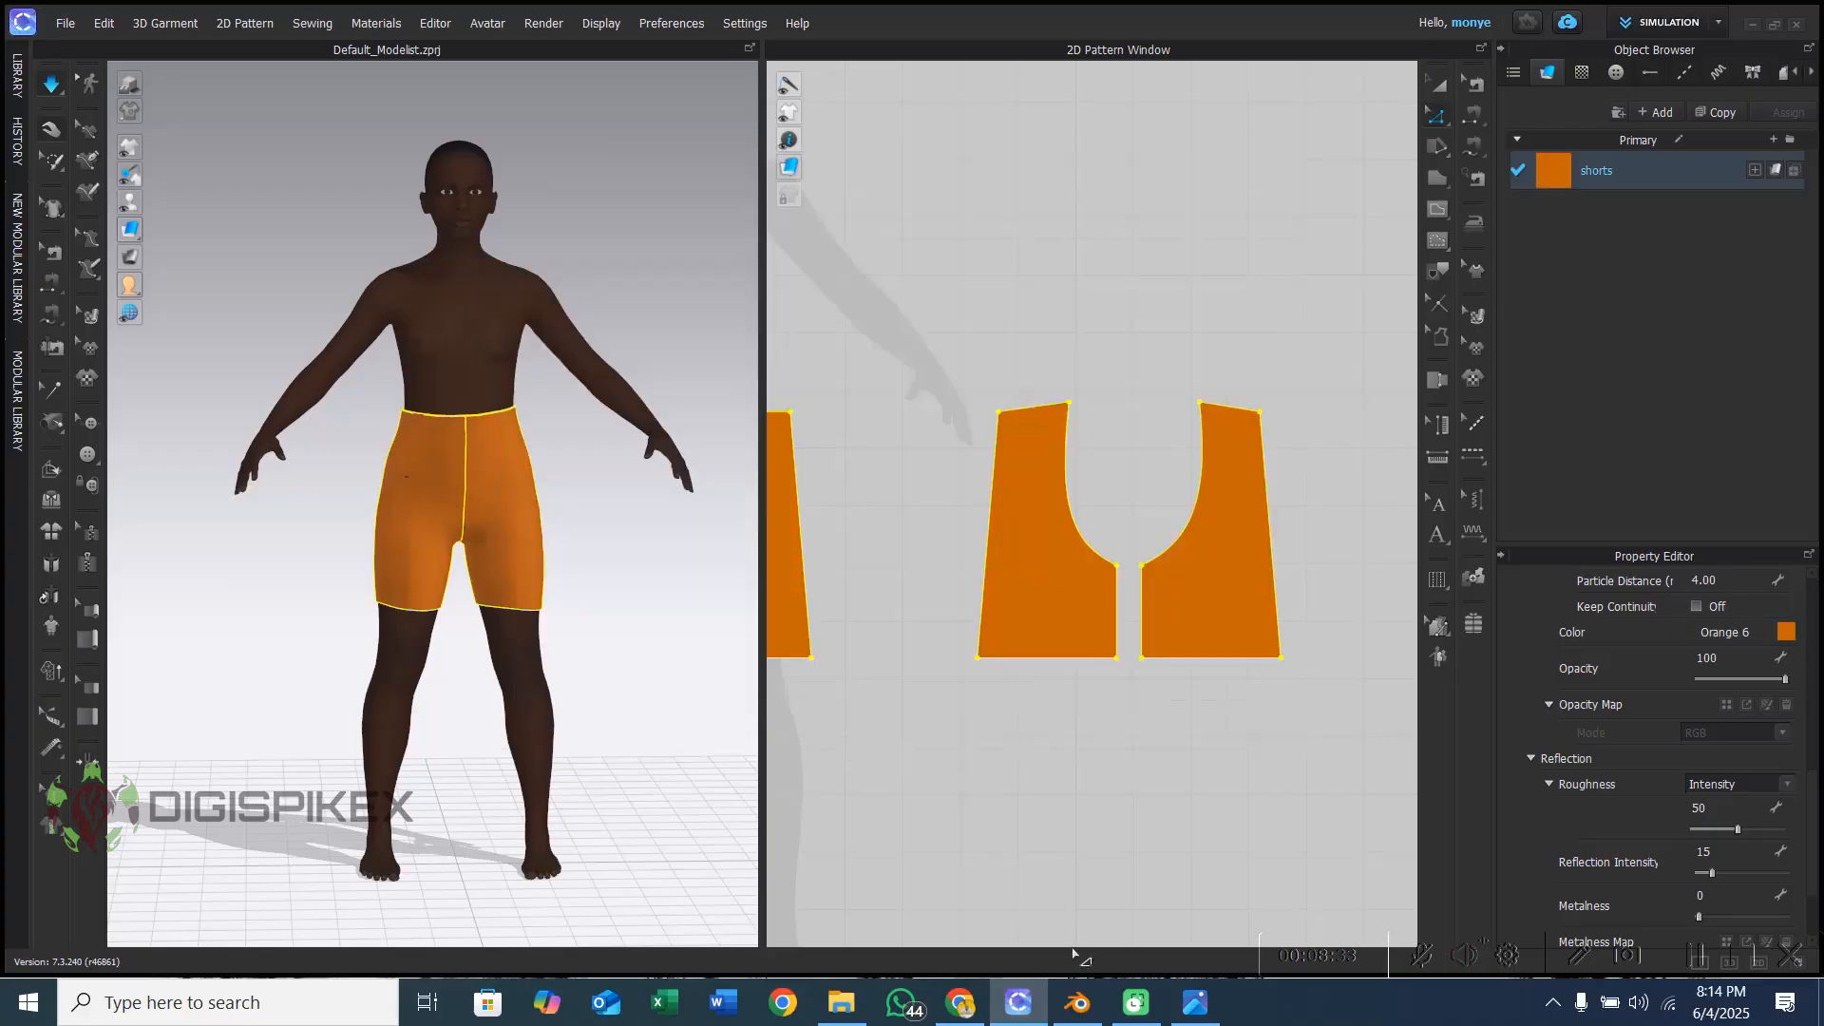
{"action": "left_click", "coordinate": [1206, 1015]}
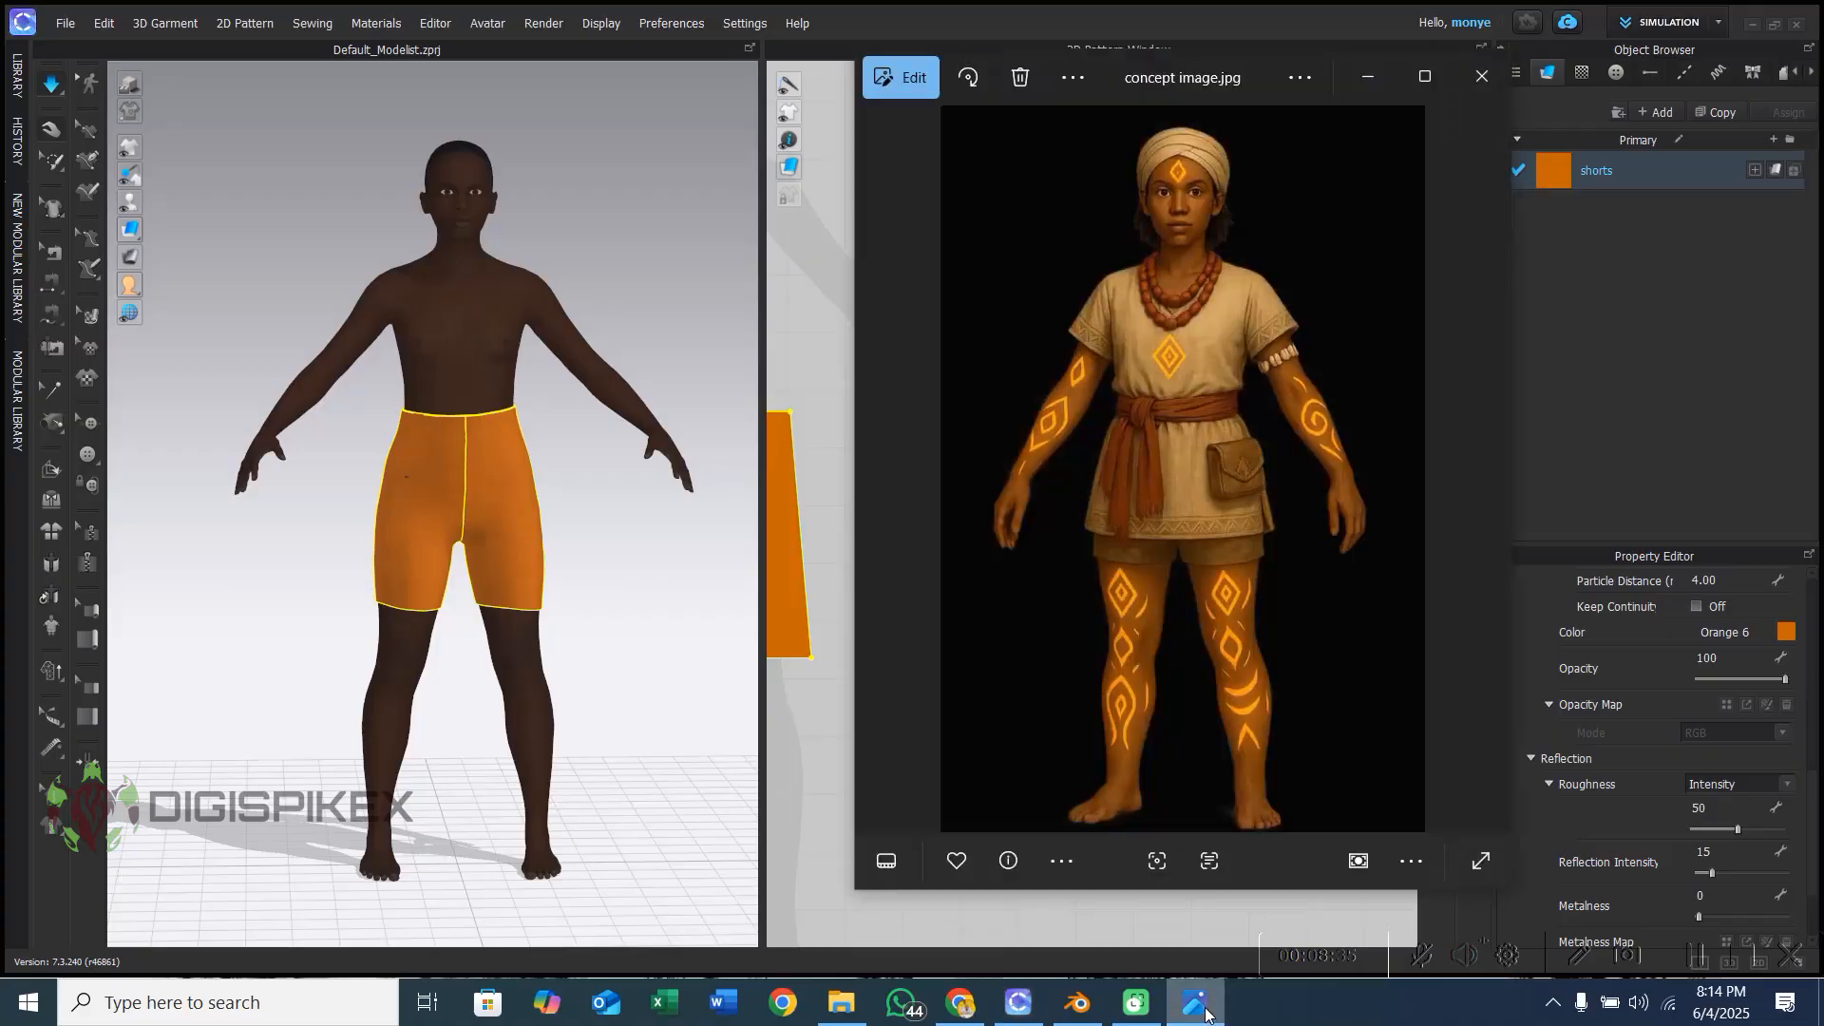
{"action": "left_click", "coordinate": [1203, 1010]}
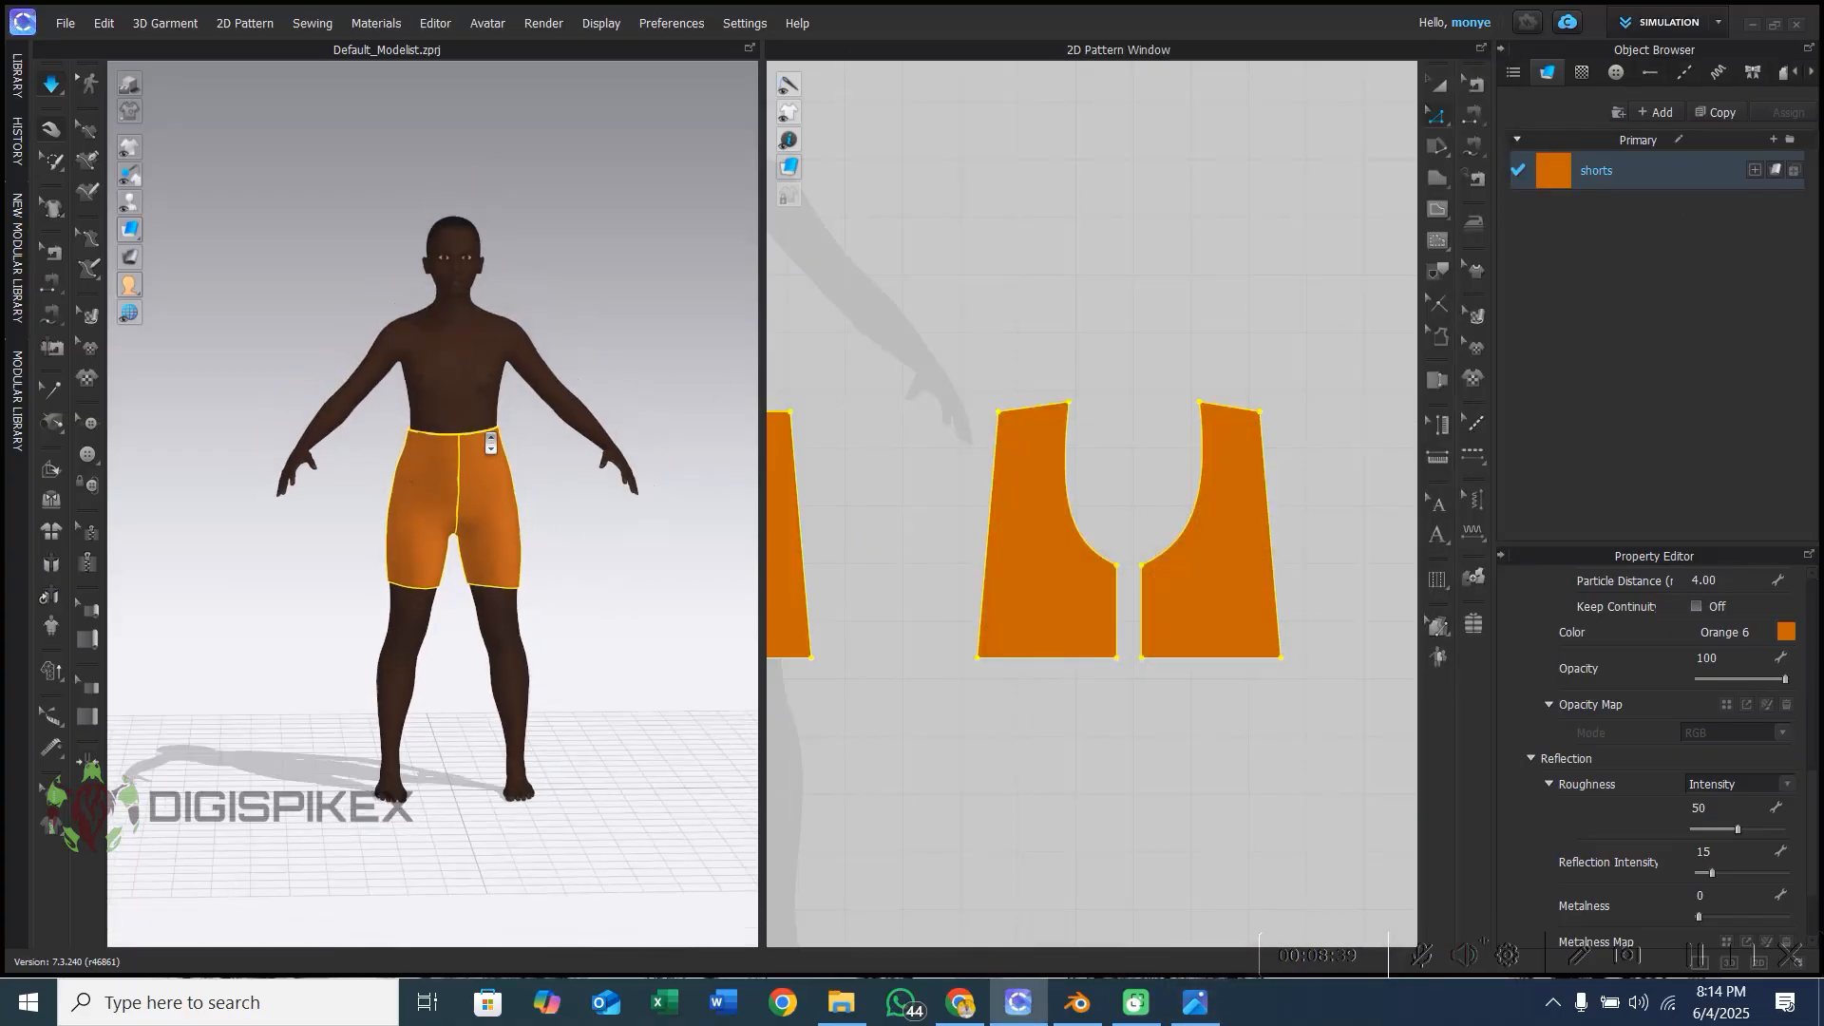
- Select all four shorts panels and move them beside and above the avatar silhouette to clear the 2D drafting area
{"action": "scroll", "coordinate": [998, 518], "scroll_direction": "down", "scroll_amount": 2}
{"action": "scroll", "coordinate": [994, 475], "scroll_direction": "up", "scroll_amount": 3}
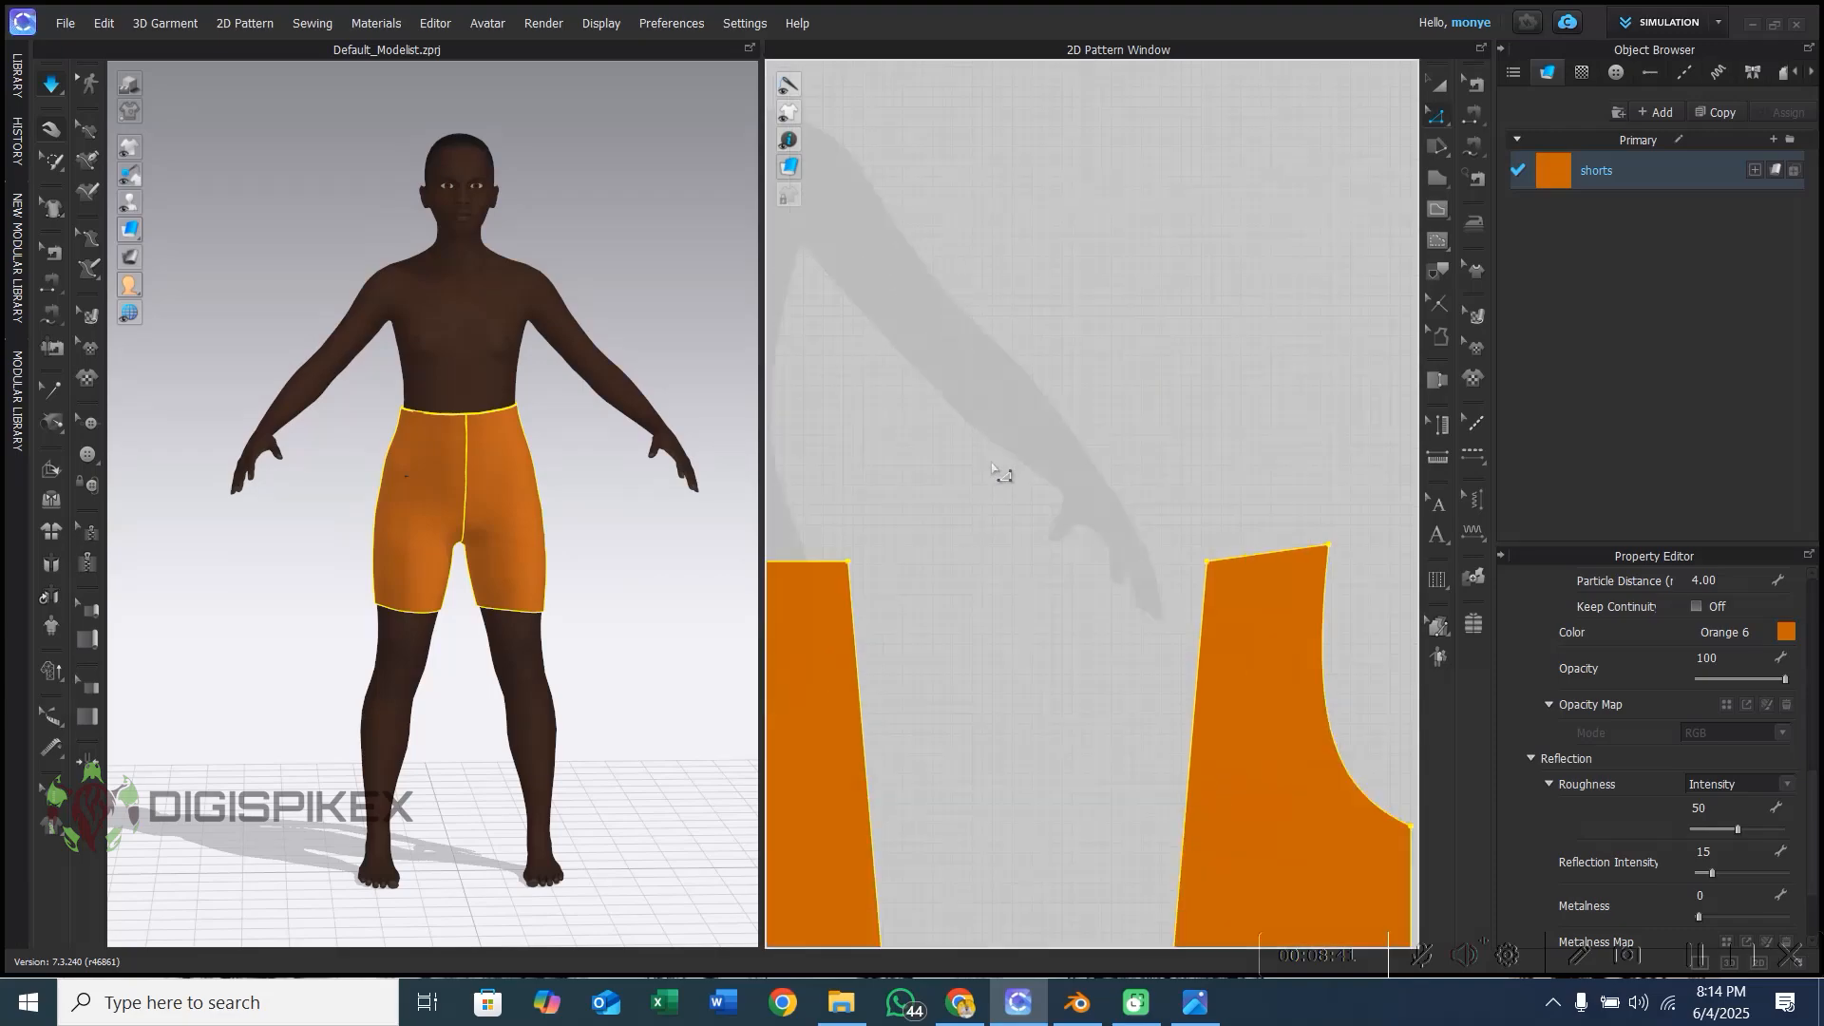
{"action": "scroll", "coordinate": [994, 456], "scroll_direction": "down", "scroll_amount": 4}
{"action": "key", "text": "a"}
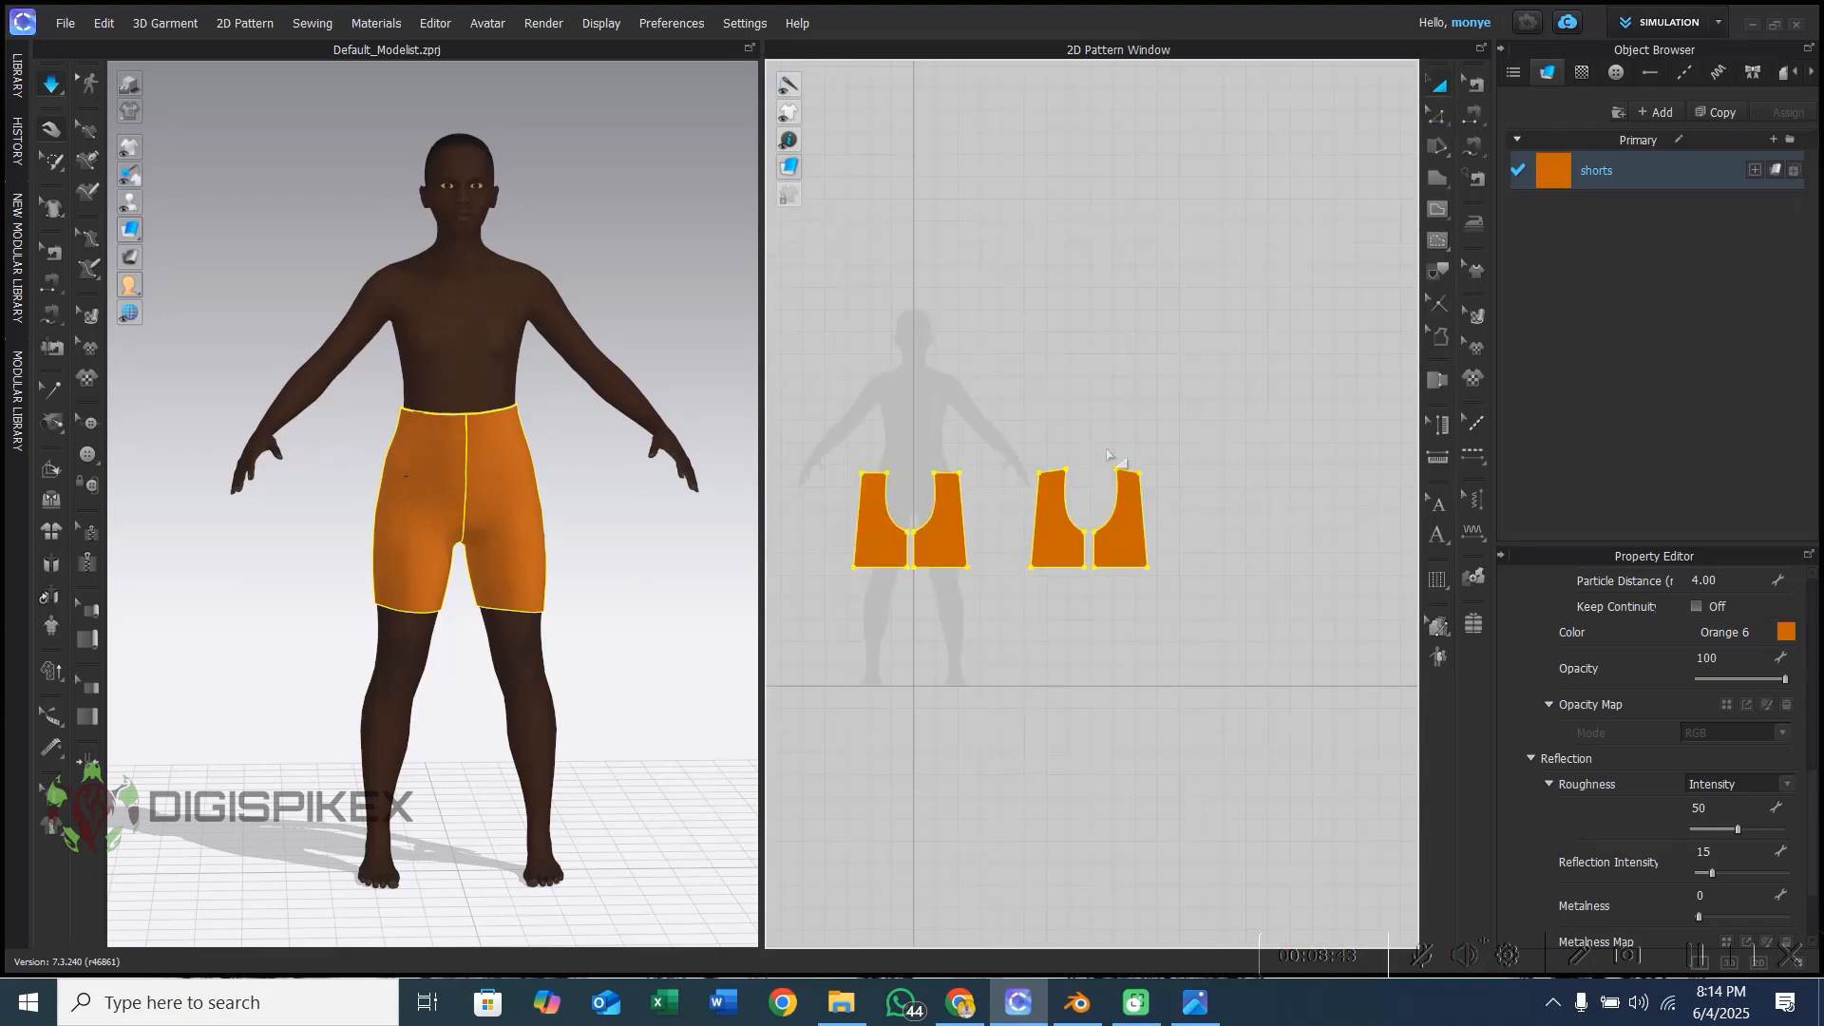
{"action": "left_click_drag", "start_coordinate": [828, 436], "coordinate": [1224, 654]}
{"action": "left_click_drag", "start_coordinate": [1121, 518], "coordinate": [1360, 318]}
{"action": "middle_click_drag", "start_coordinate": [922, 405], "coordinate": [978, 473]}
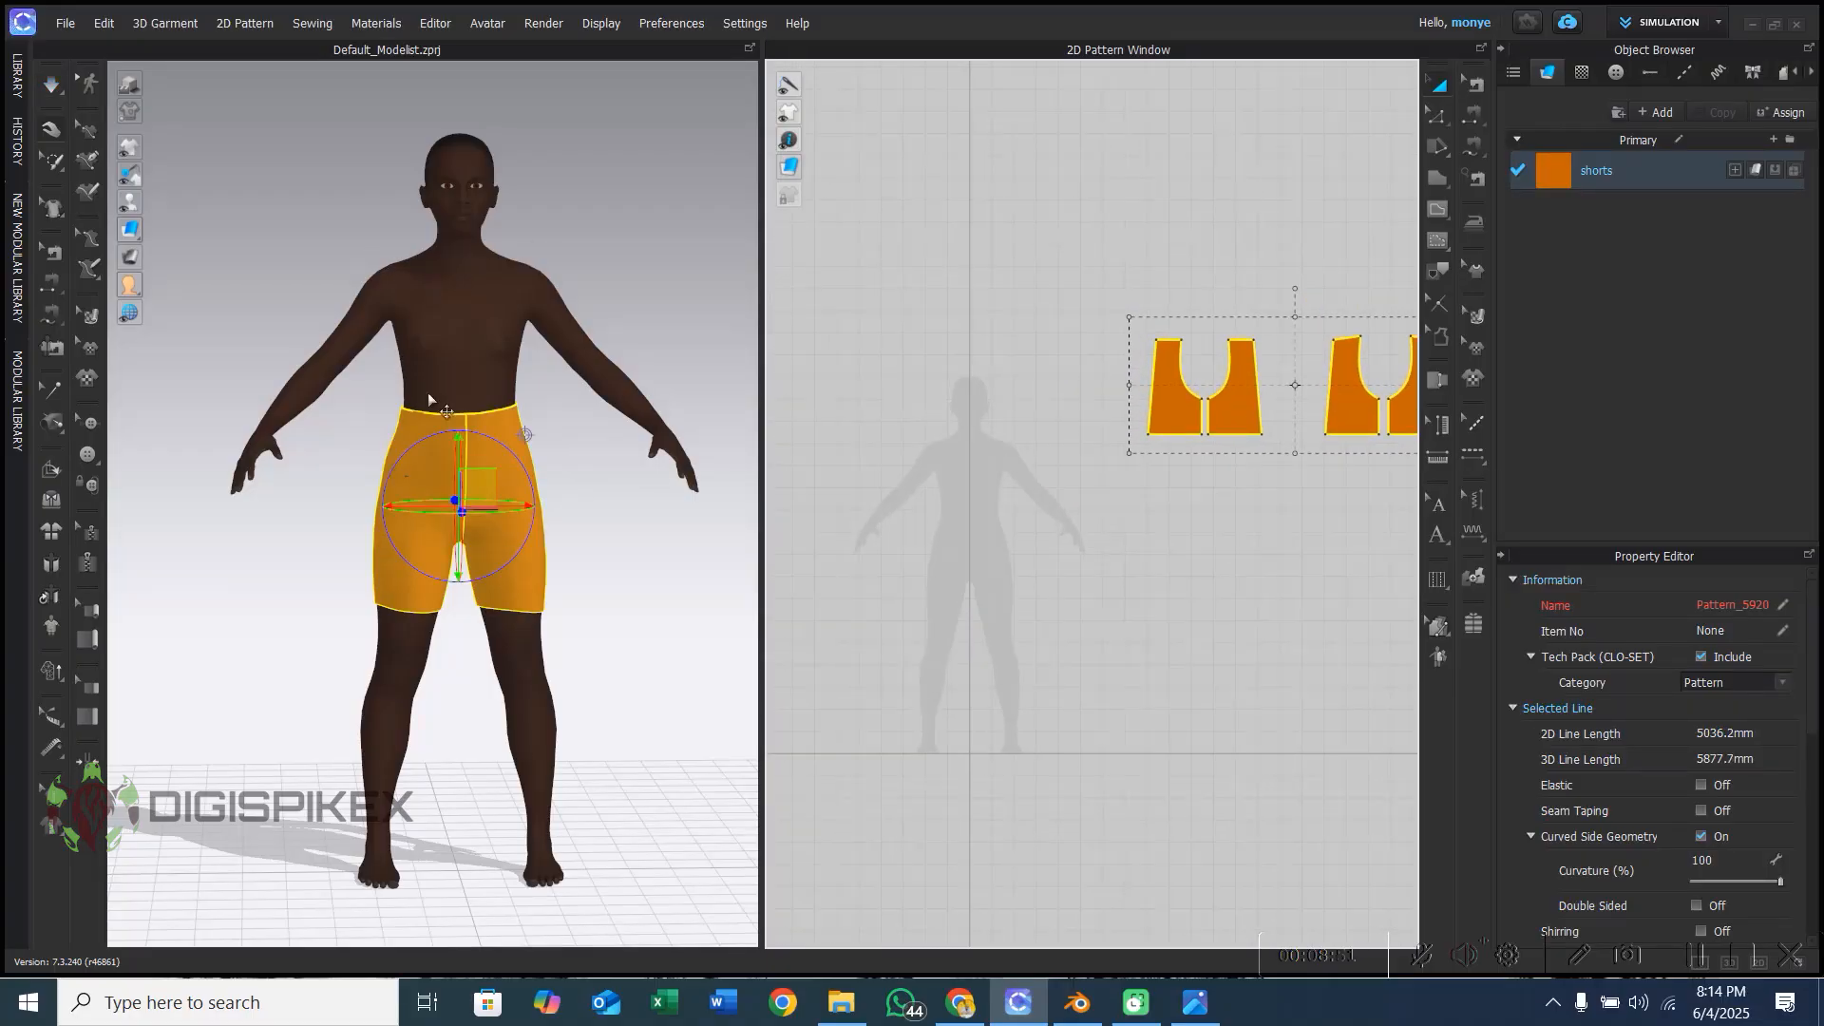
- Check the concept image, then start a top's outline over the silhouette: V neckline, 239 mm armhole, 519 mm side and 192 mm half hem
{"action": "left_click", "coordinate": [1195, 1003]}
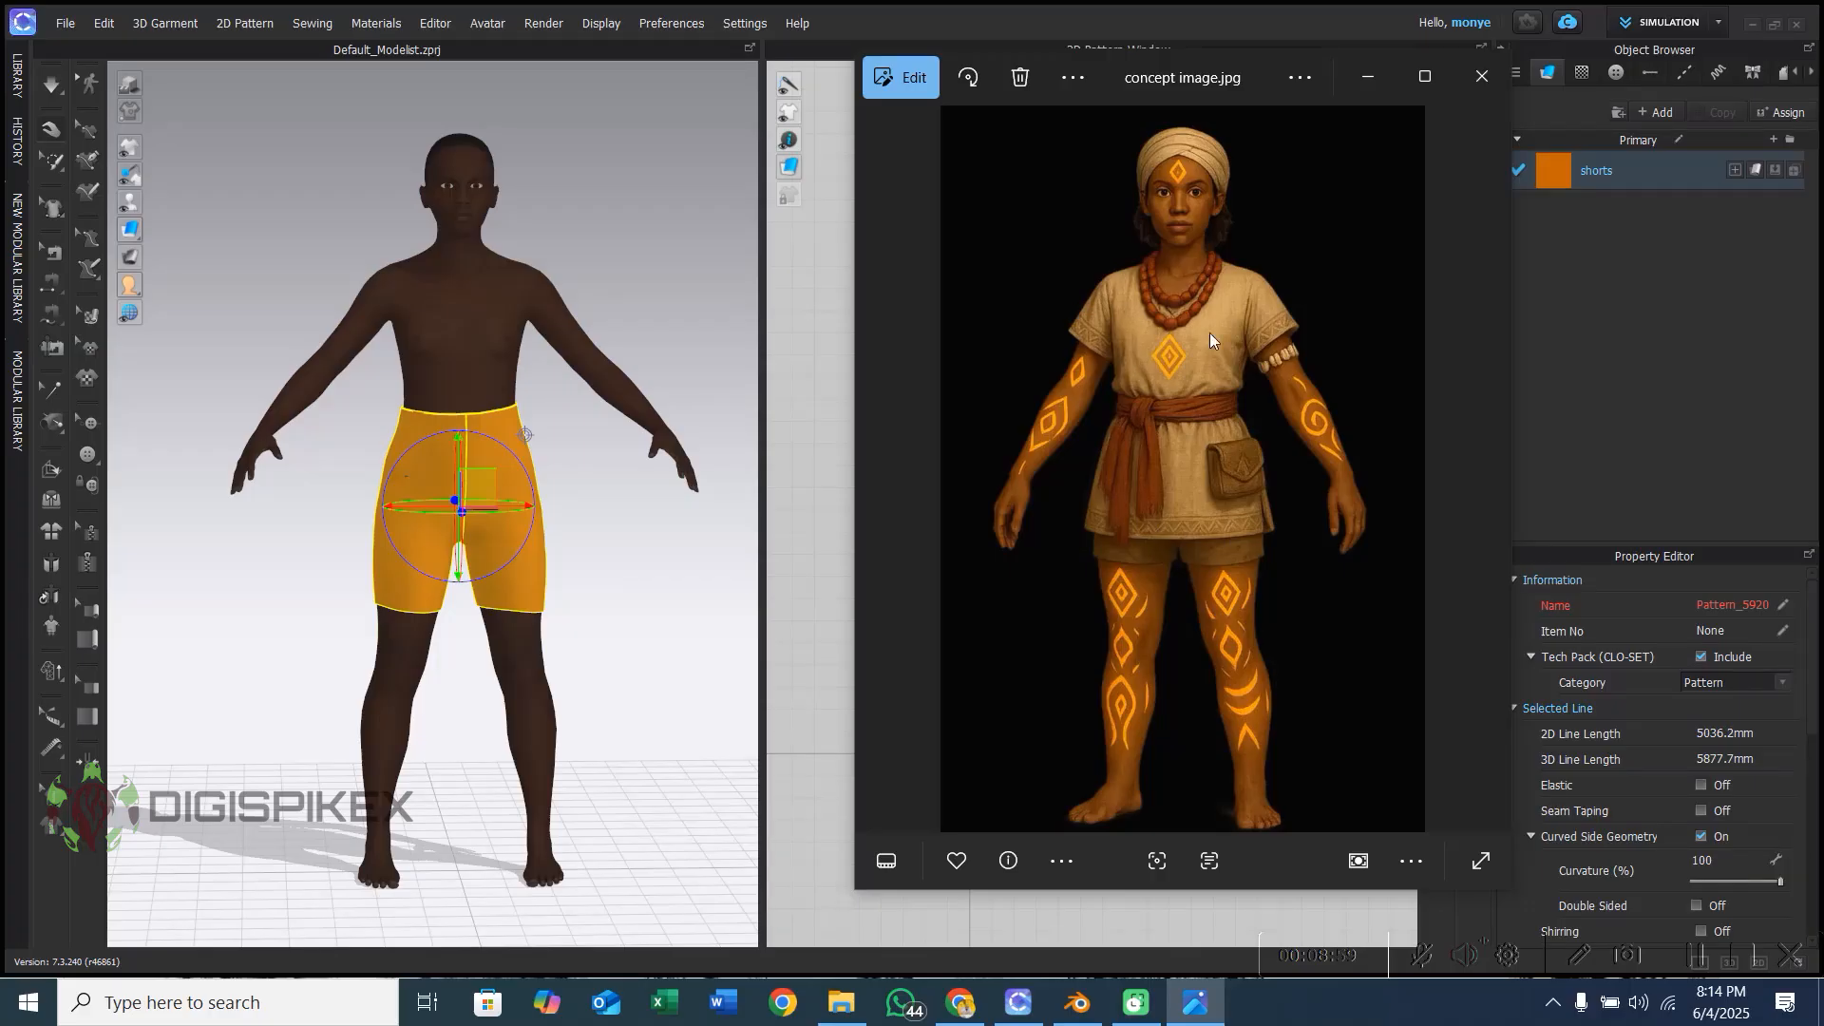
{"action": "left_click", "coordinate": [1370, 78]}
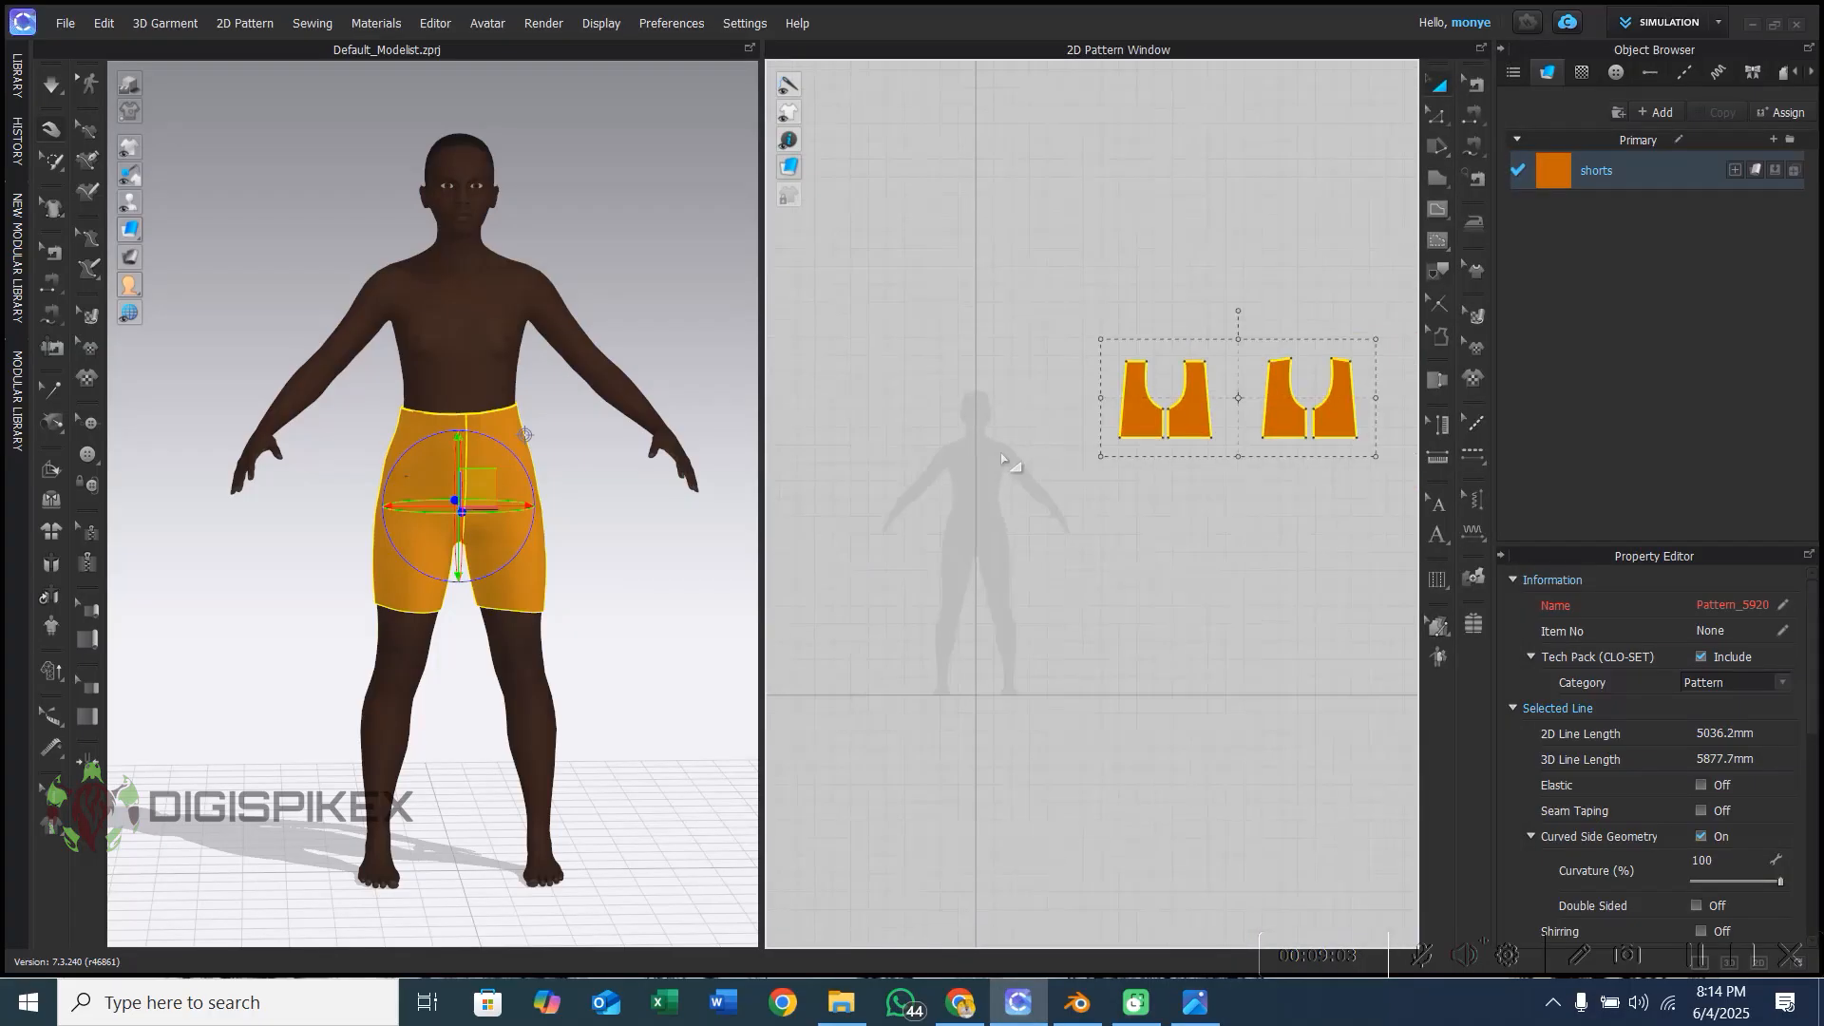
{"action": "scroll", "coordinate": [1007, 459], "scroll_direction": "up", "scroll_amount": 5}
{"action": "middle_click_drag", "start_coordinate": [985, 456], "coordinate": [1047, 403]}
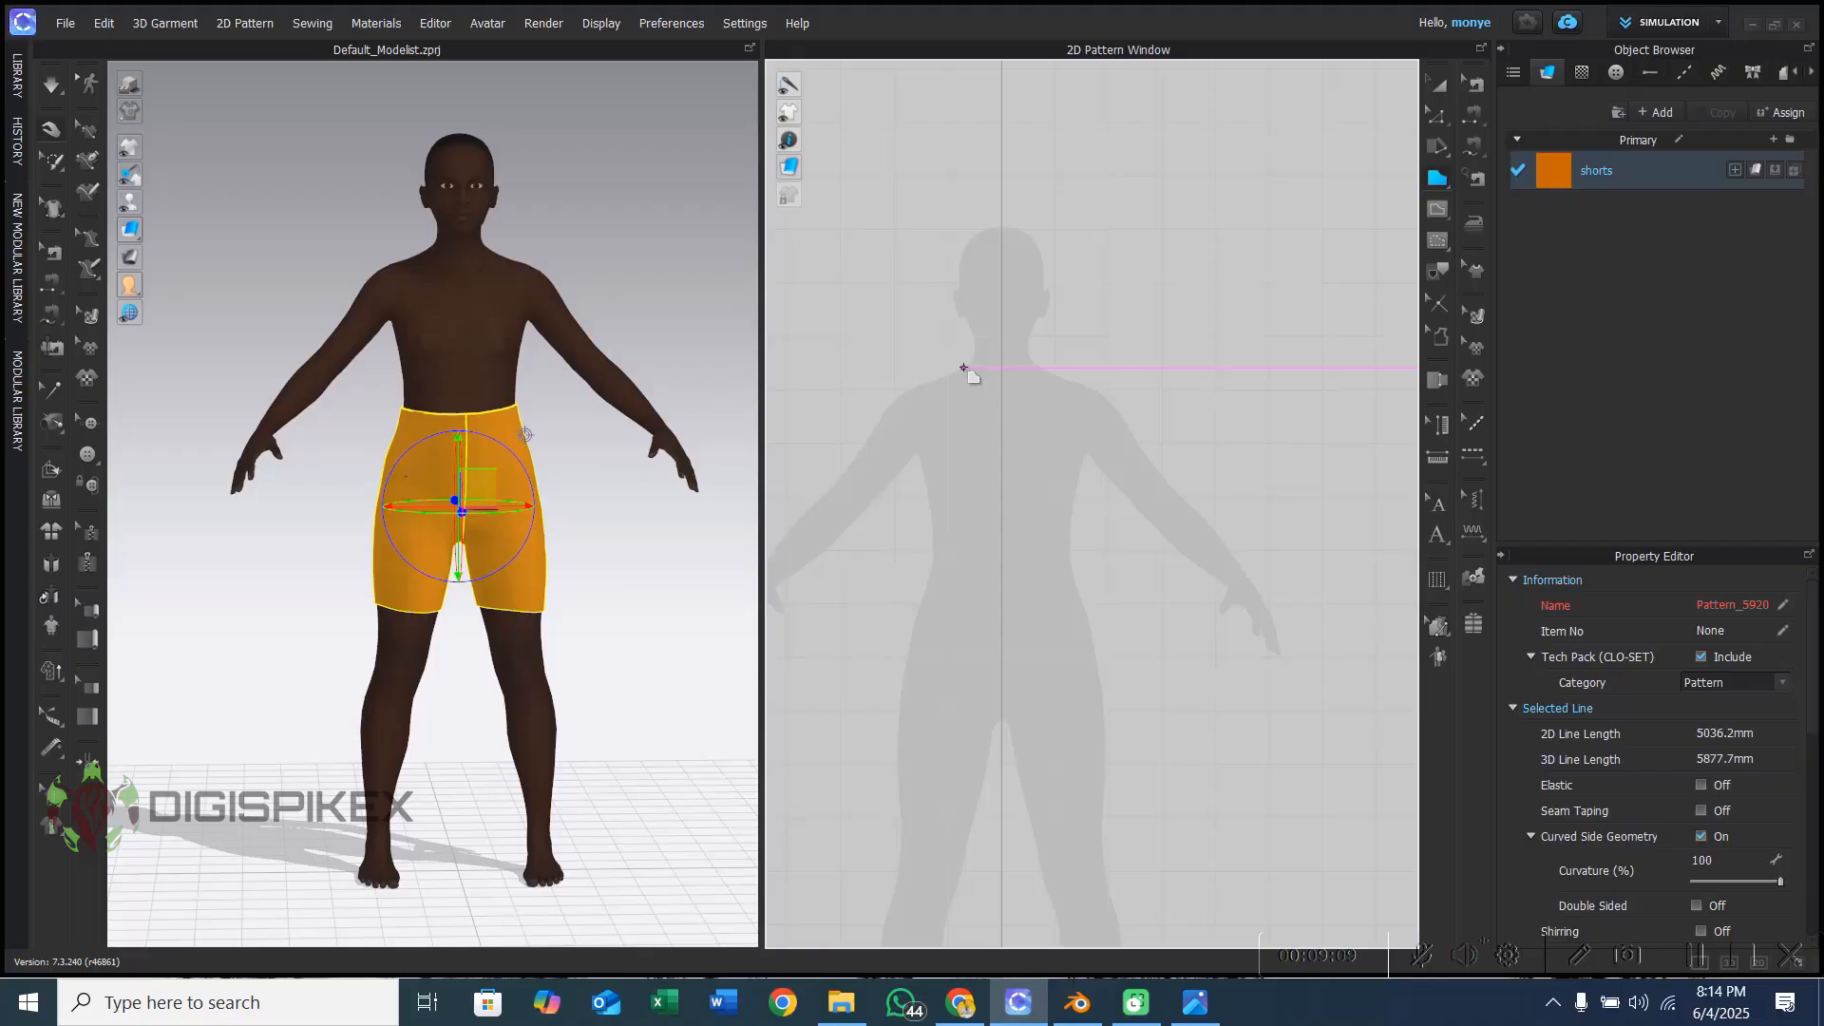
{"action": "left_click", "coordinate": [954, 368]}
{"action": "left_click", "coordinate": [1002, 413]}
{"action": "left_click", "coordinate": [1048, 368]}
{"action": "left_click", "coordinate": [1071, 374]}
{"action": "left_click", "coordinate": [1099, 499]}
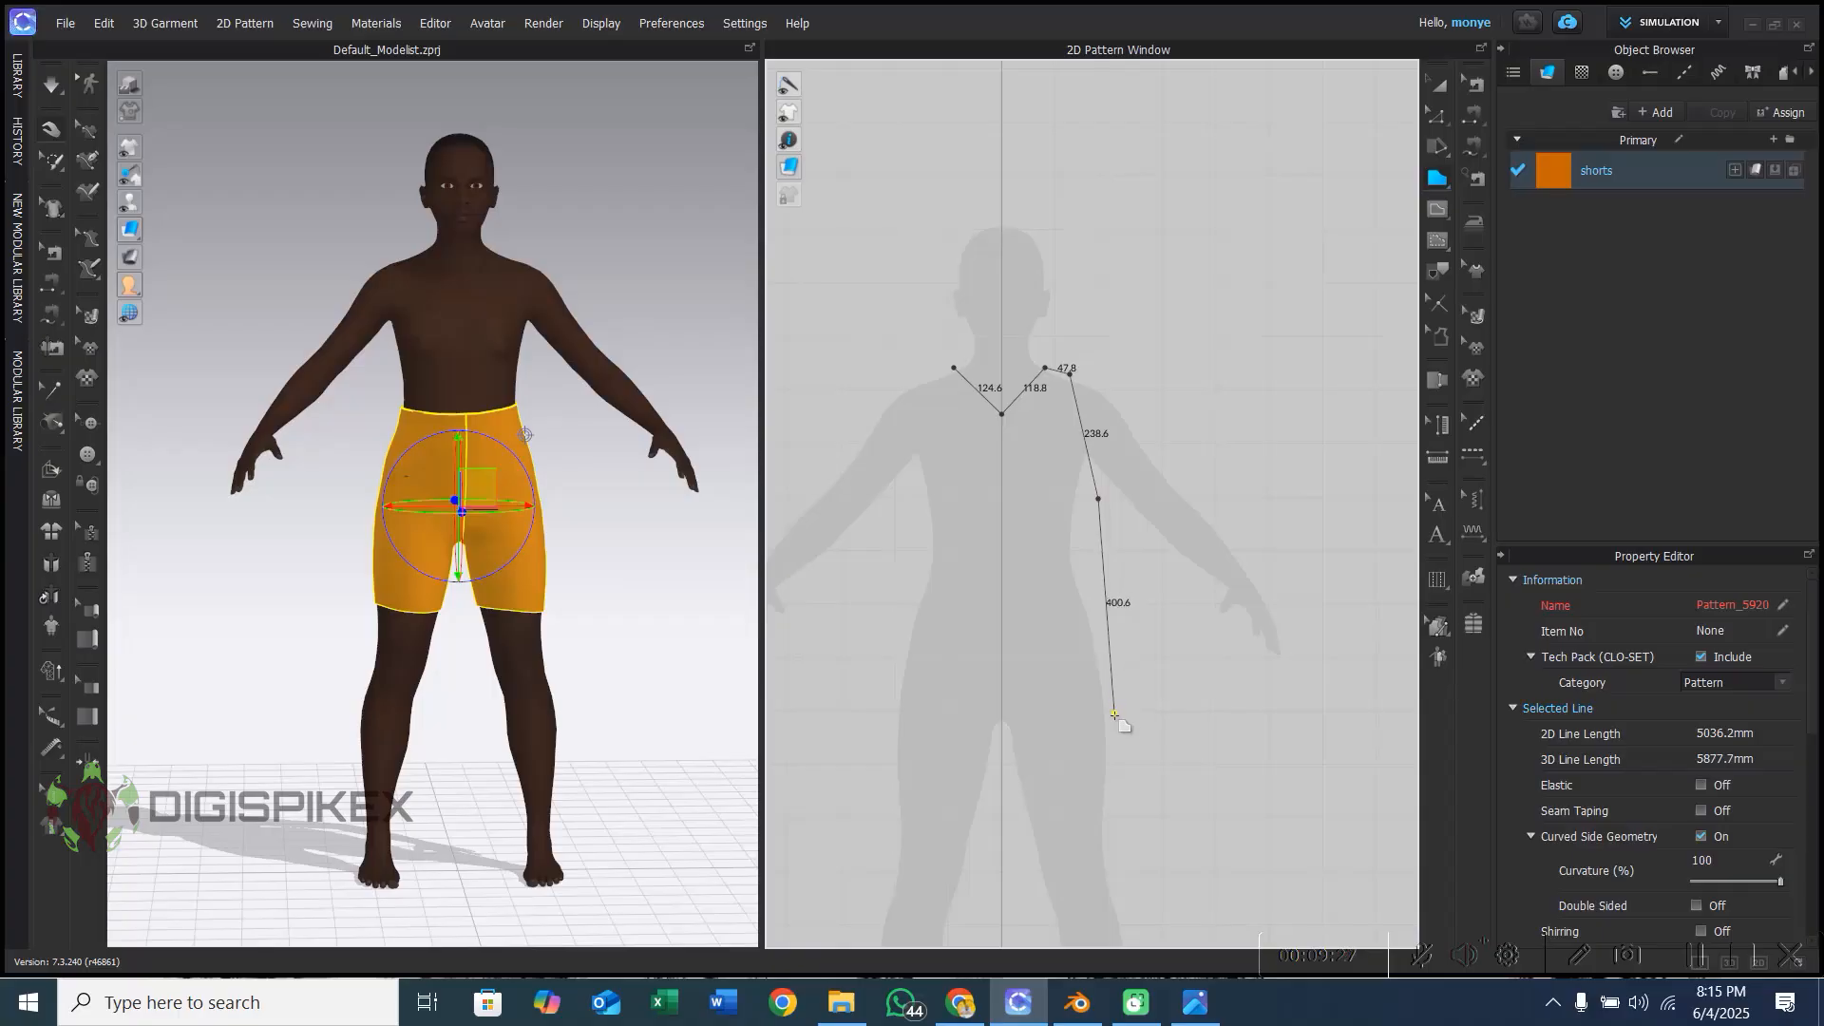
{"action": "left_click", "coordinate": [1112, 777]}
{"action": "left_click", "coordinate": [1010, 776]}
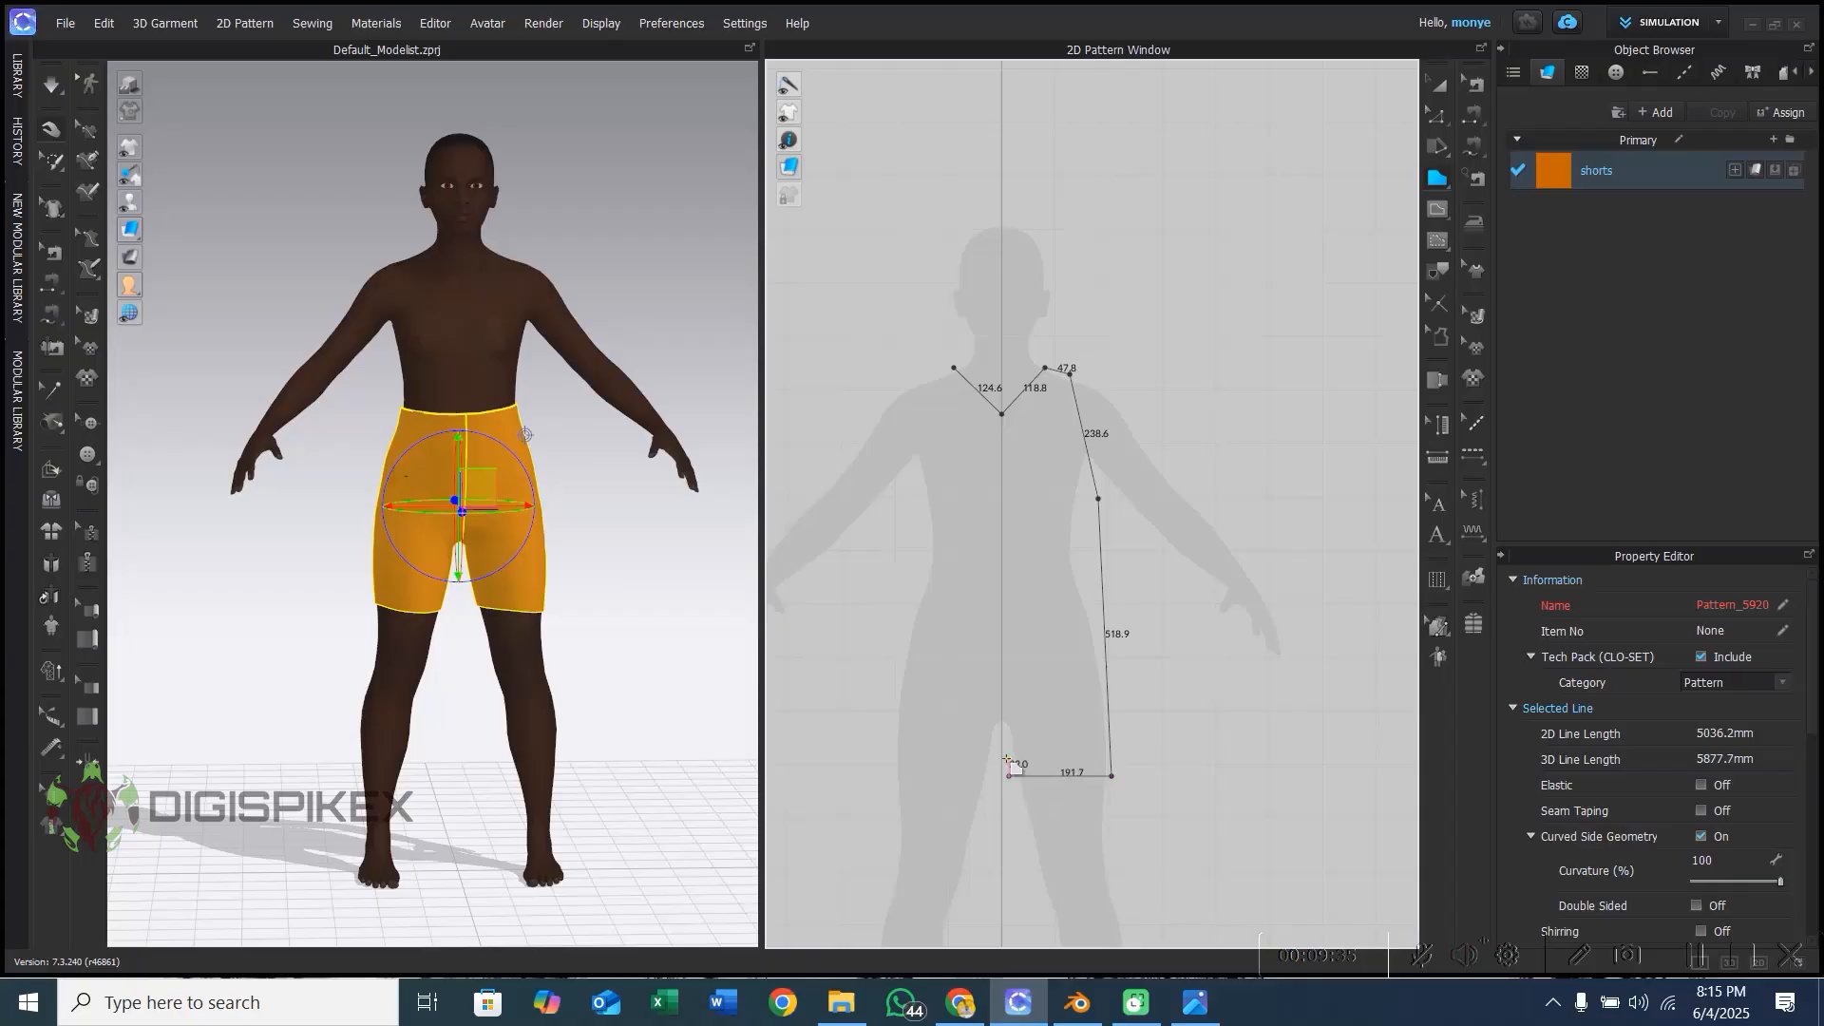
- Complete the top's outline with a centre hem notch, 190 mm half hem, 519 mm side, 237 mm armhole and closing shoulder
{"action": "left_click", "coordinate": [1001, 740]}
{"action": "left_click", "coordinate": [996, 778]}
{"action": "left_click", "coordinate": [893, 775]}
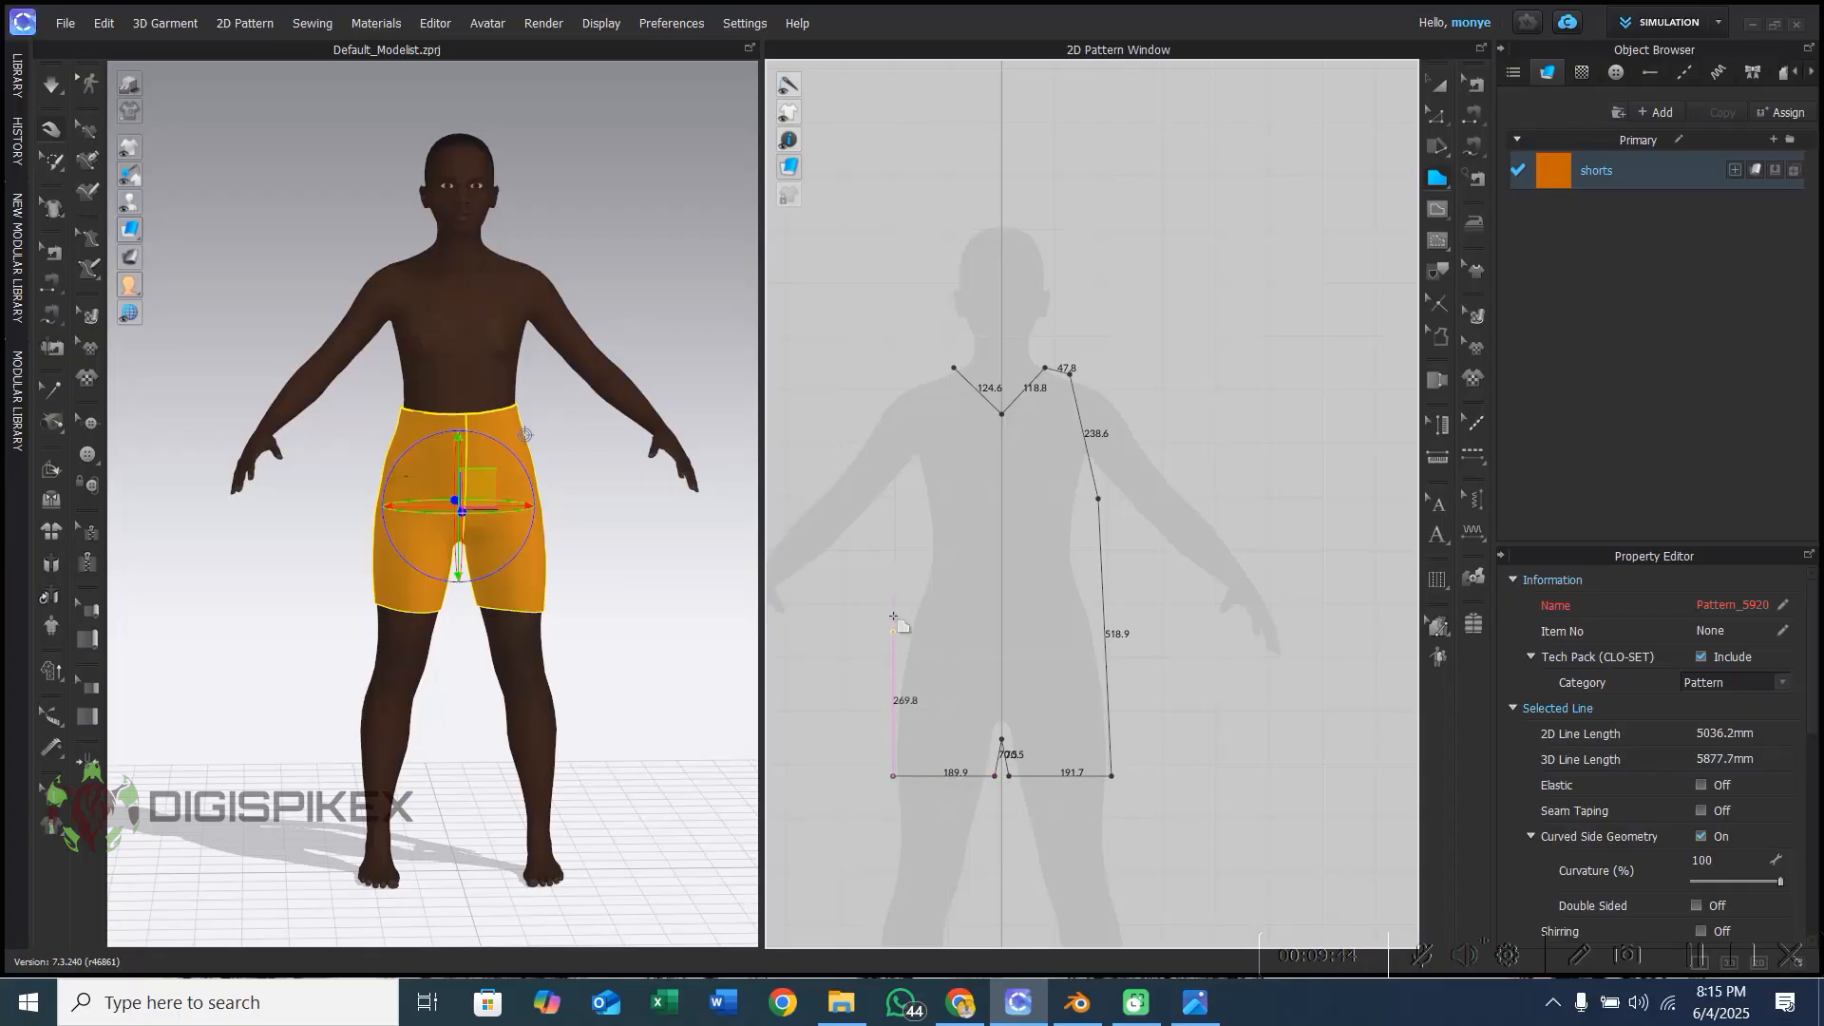
{"action": "left_click", "coordinate": [902, 498]}
{"action": "left_click", "coordinate": [928, 375]}
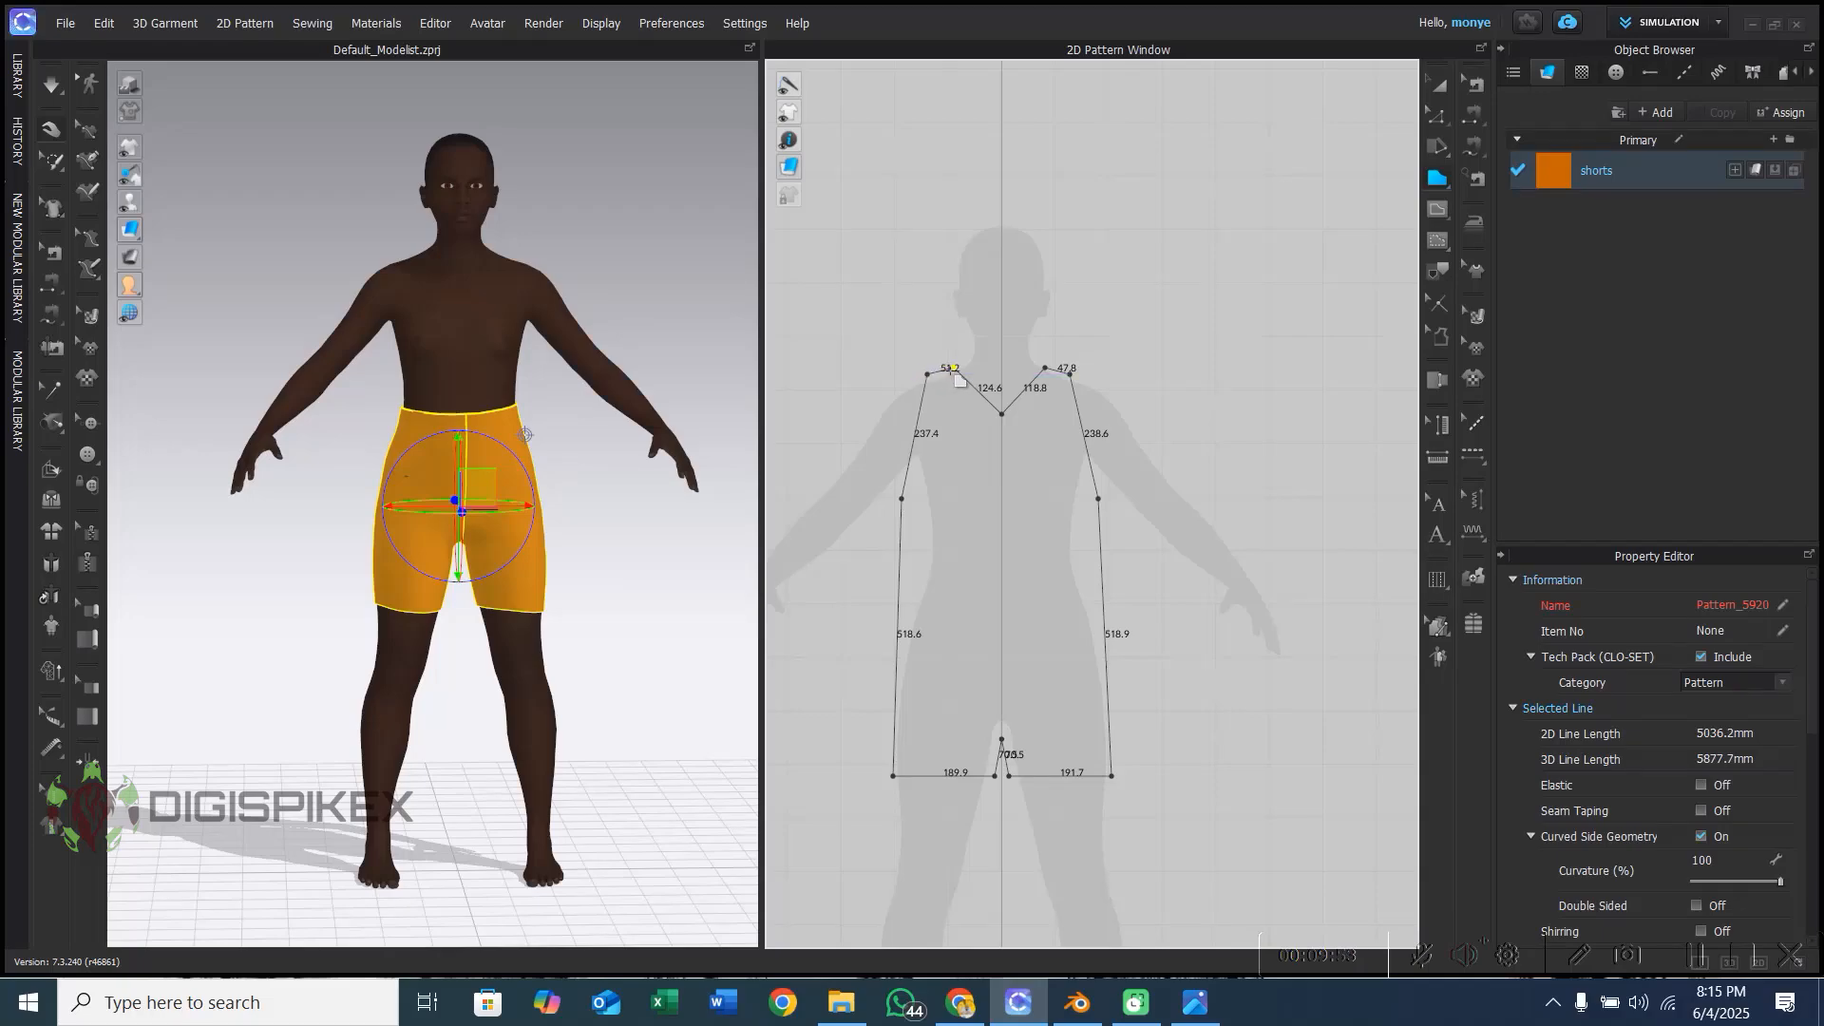
{"action": "left_click", "coordinate": [954, 370]}
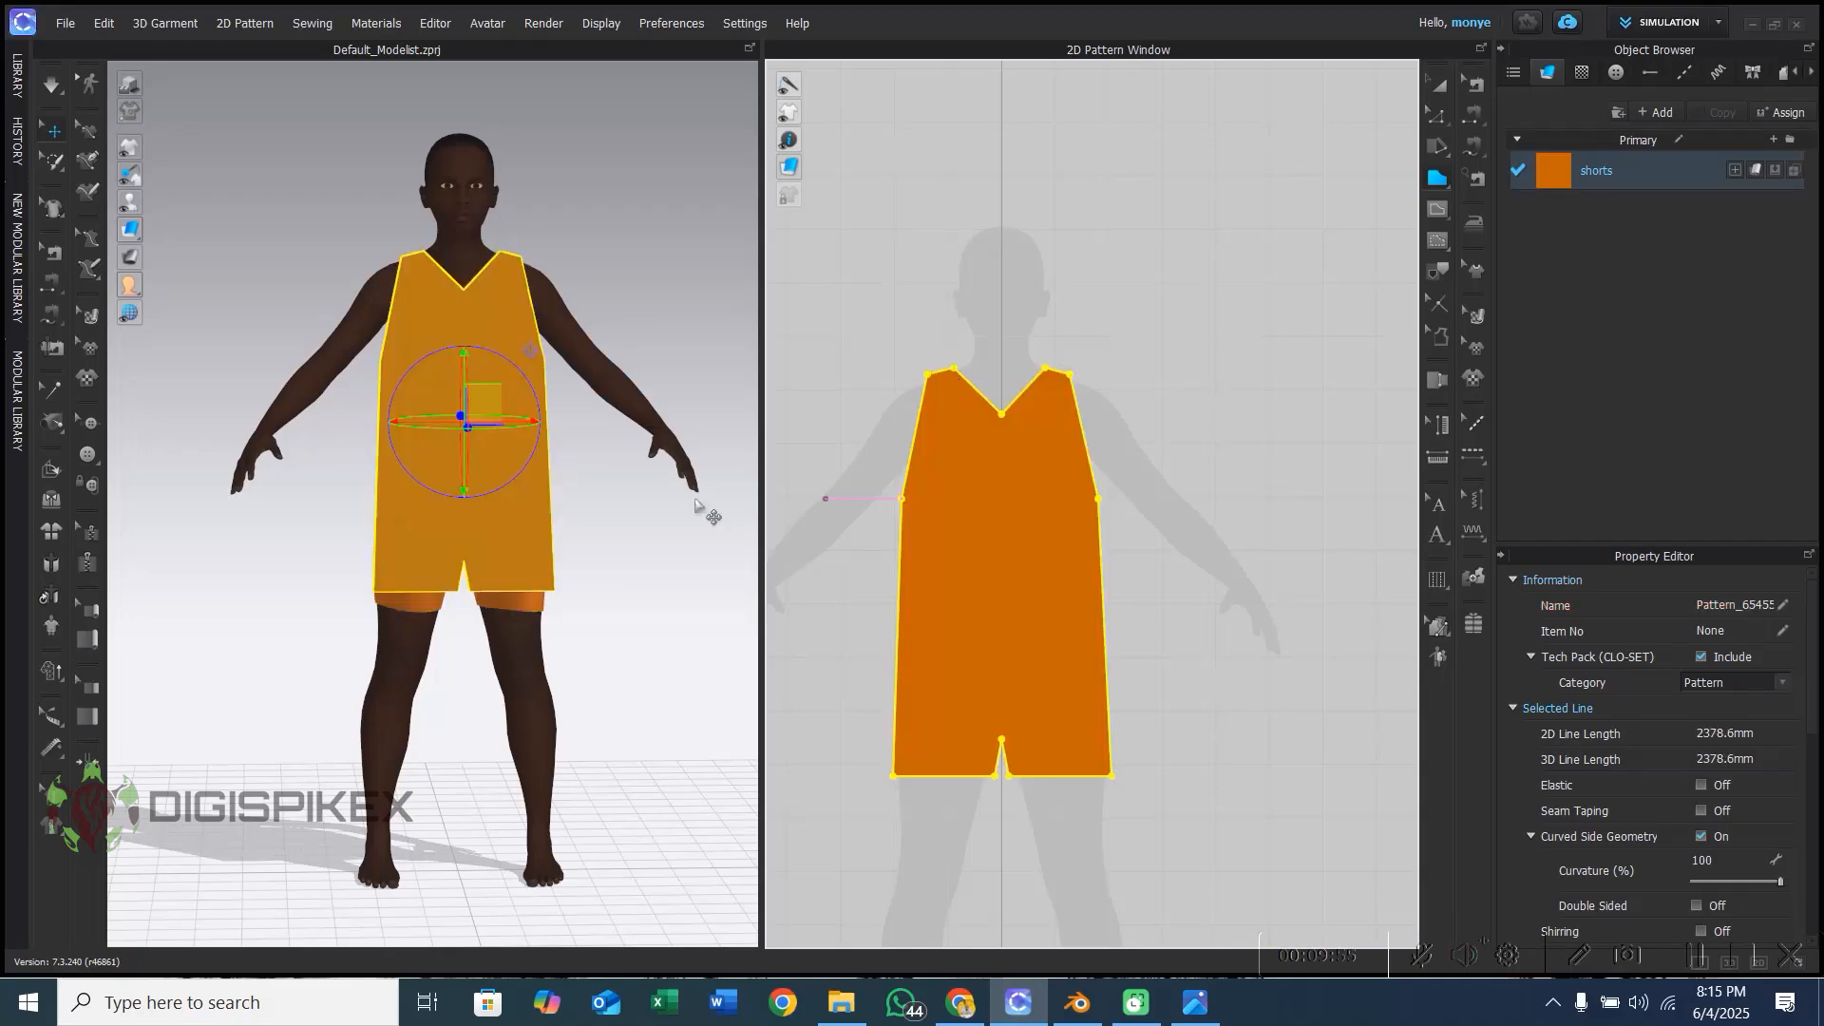
- Add a new fabric named "top" and assign it to the top's pattern piece in place of the shorts fabric
{"action": "left_click", "coordinate": [1660, 112]}
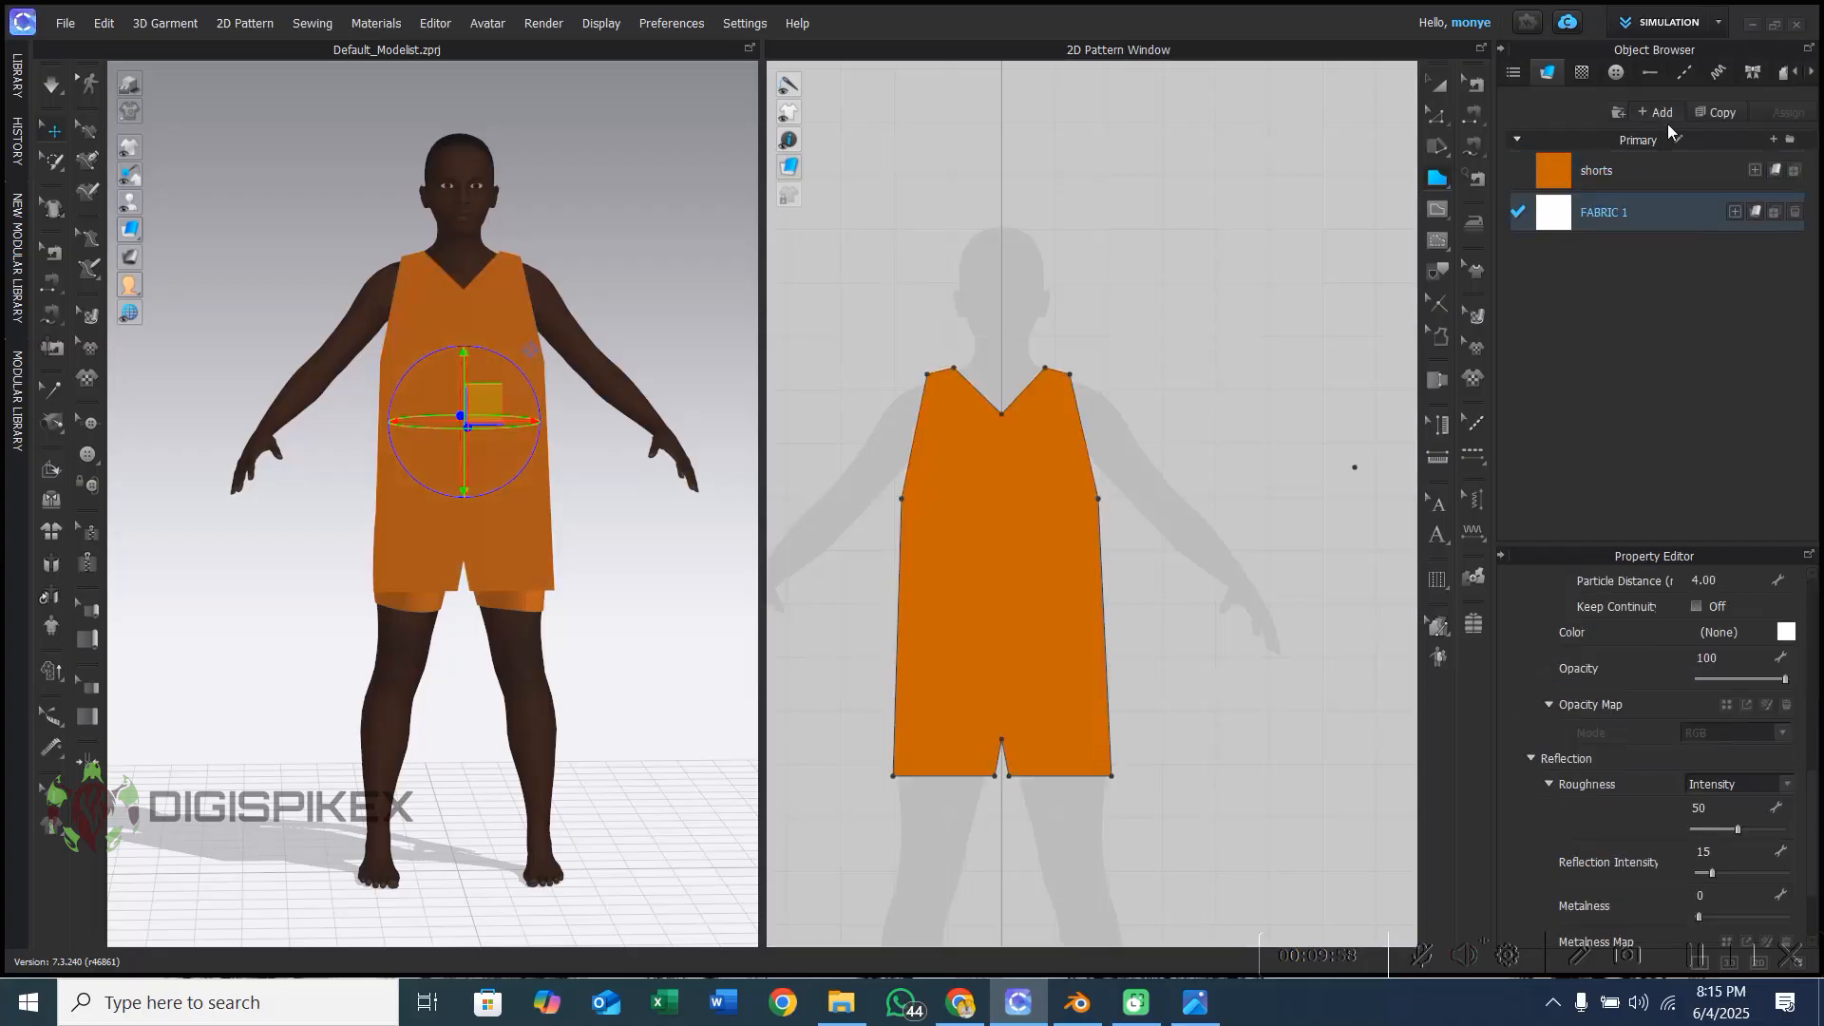
{"action": "double_click", "coordinate": [1609, 212]}
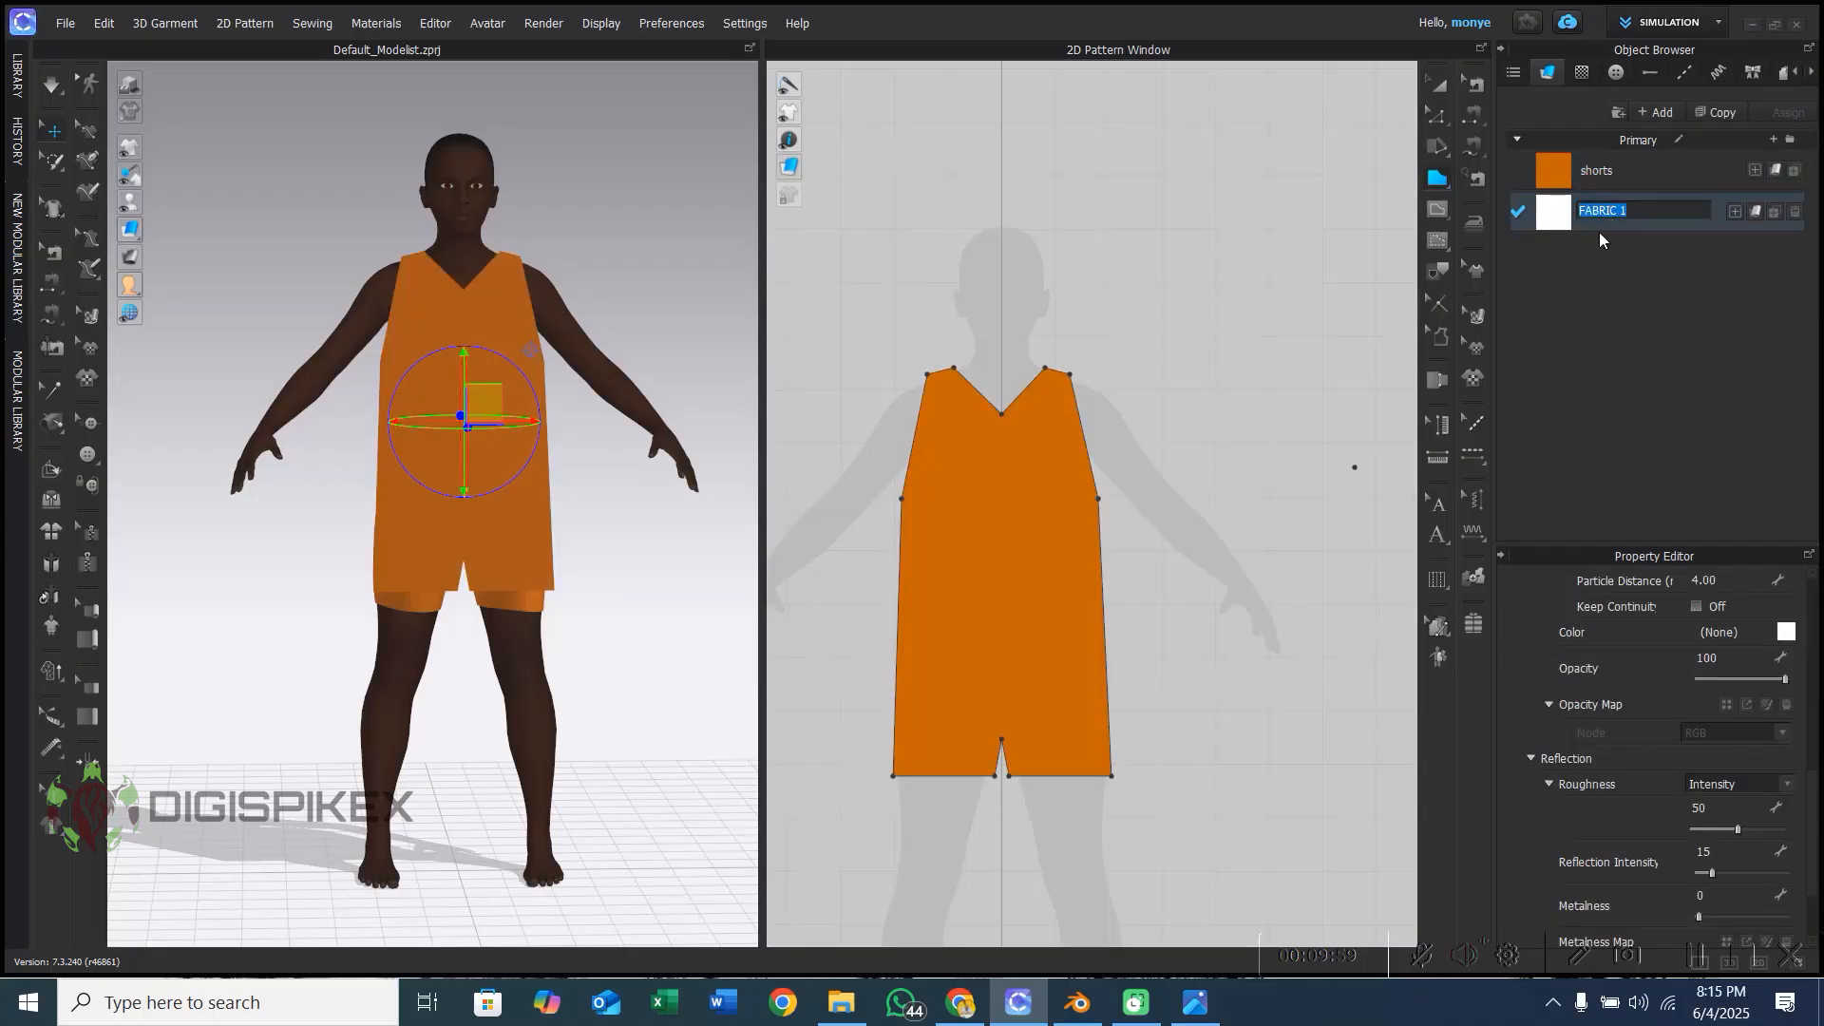
{"action": "key", "text": "Return"}
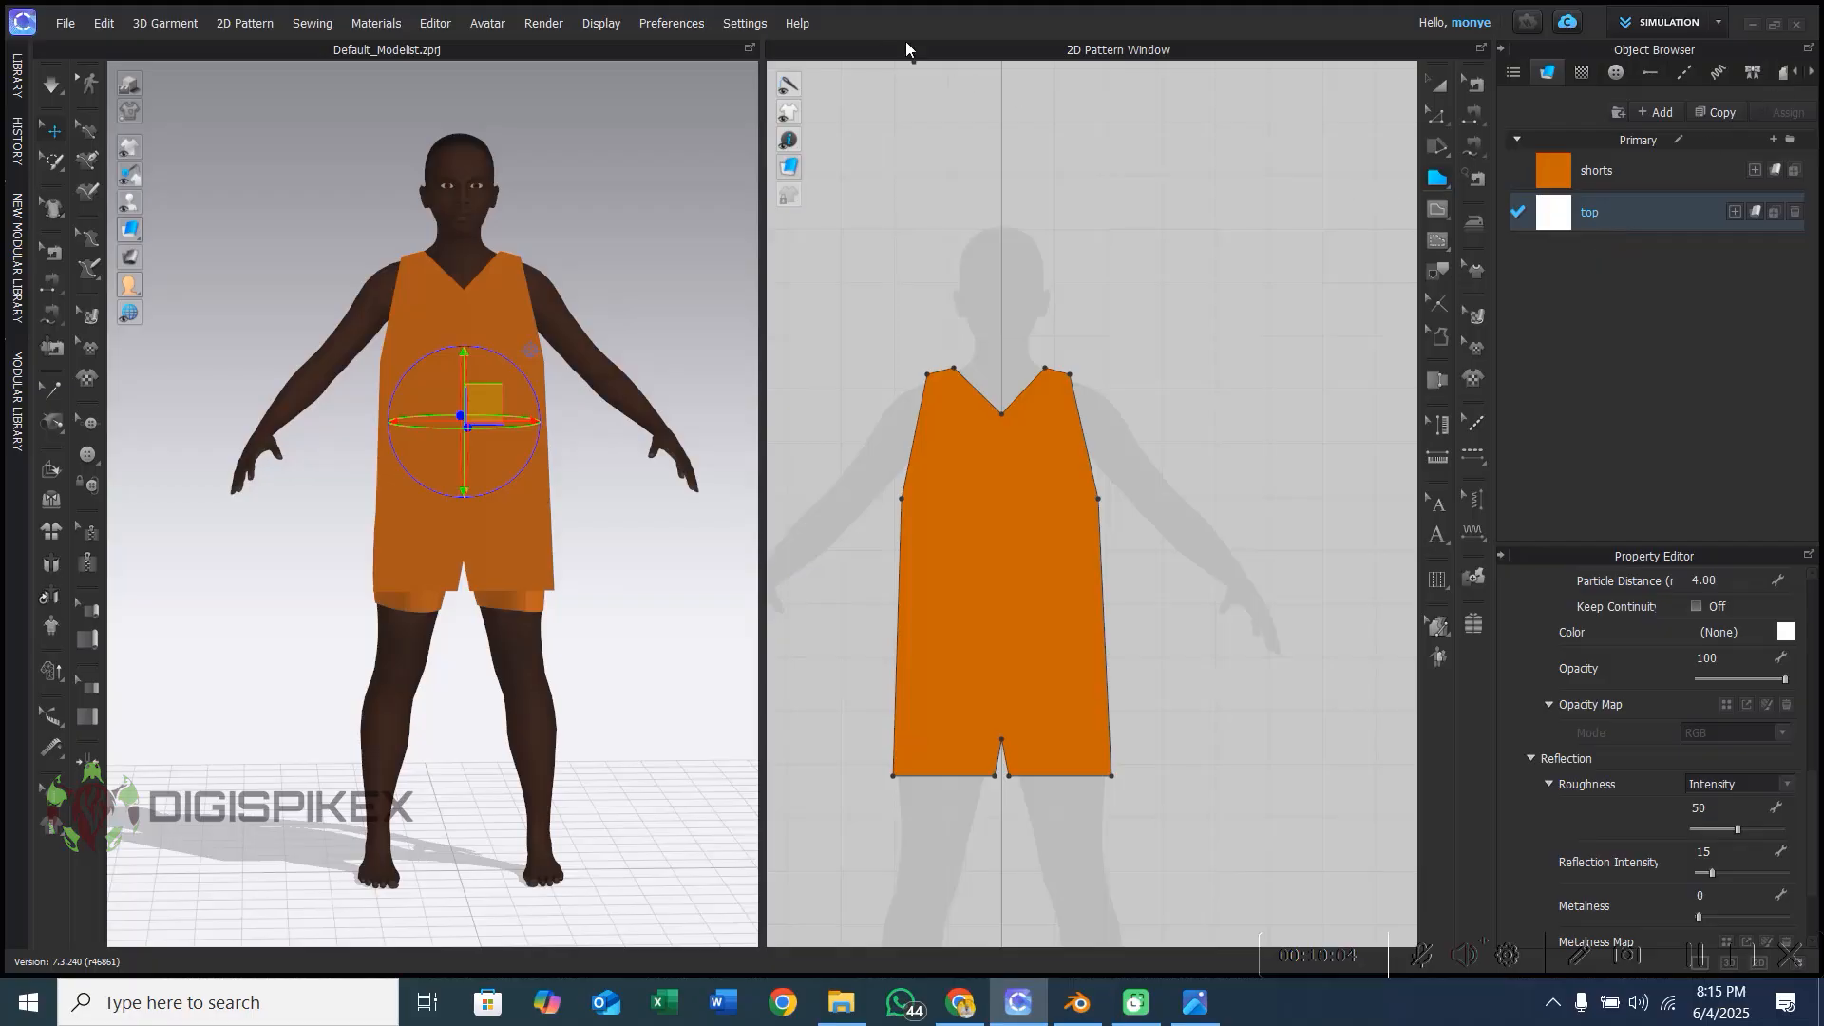
{"action": "right_click_drag", "start_coordinate": [388, 502], "coordinate": [447, 444]}
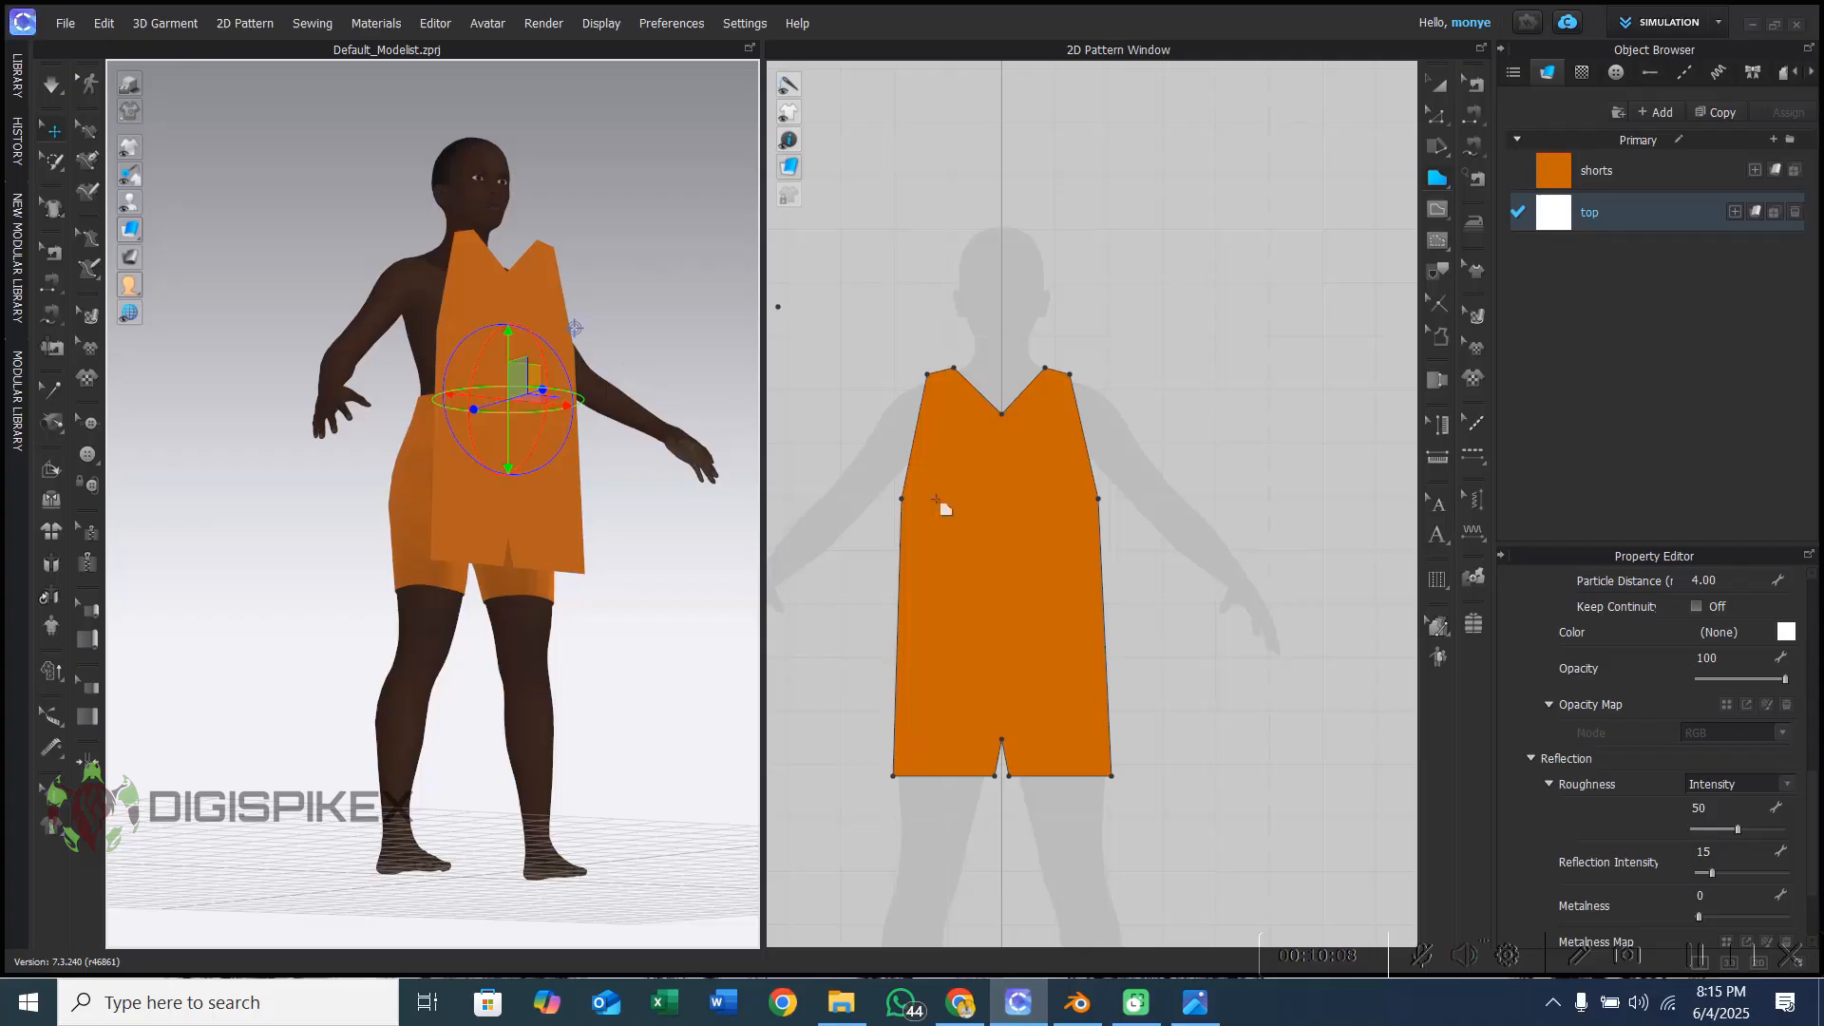
{"action": "left_click", "coordinate": [1443, 82]}
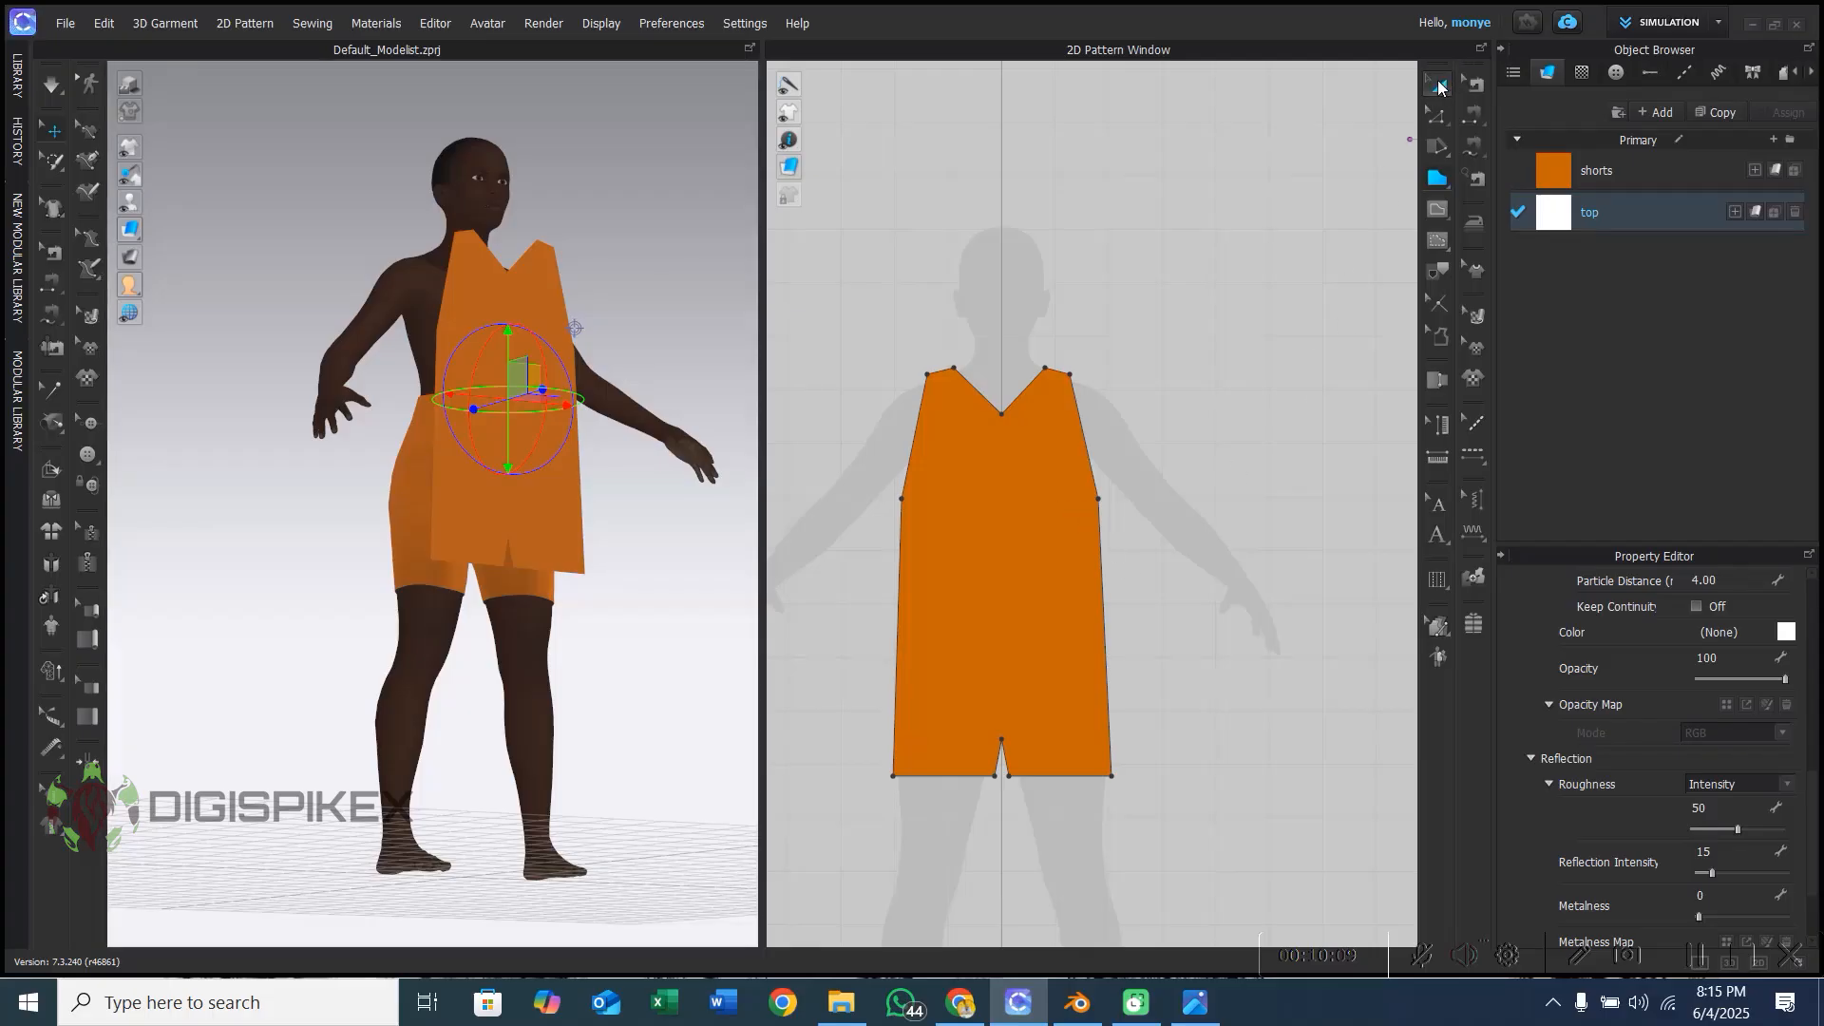
{"action": "left_click", "coordinate": [1051, 558]}
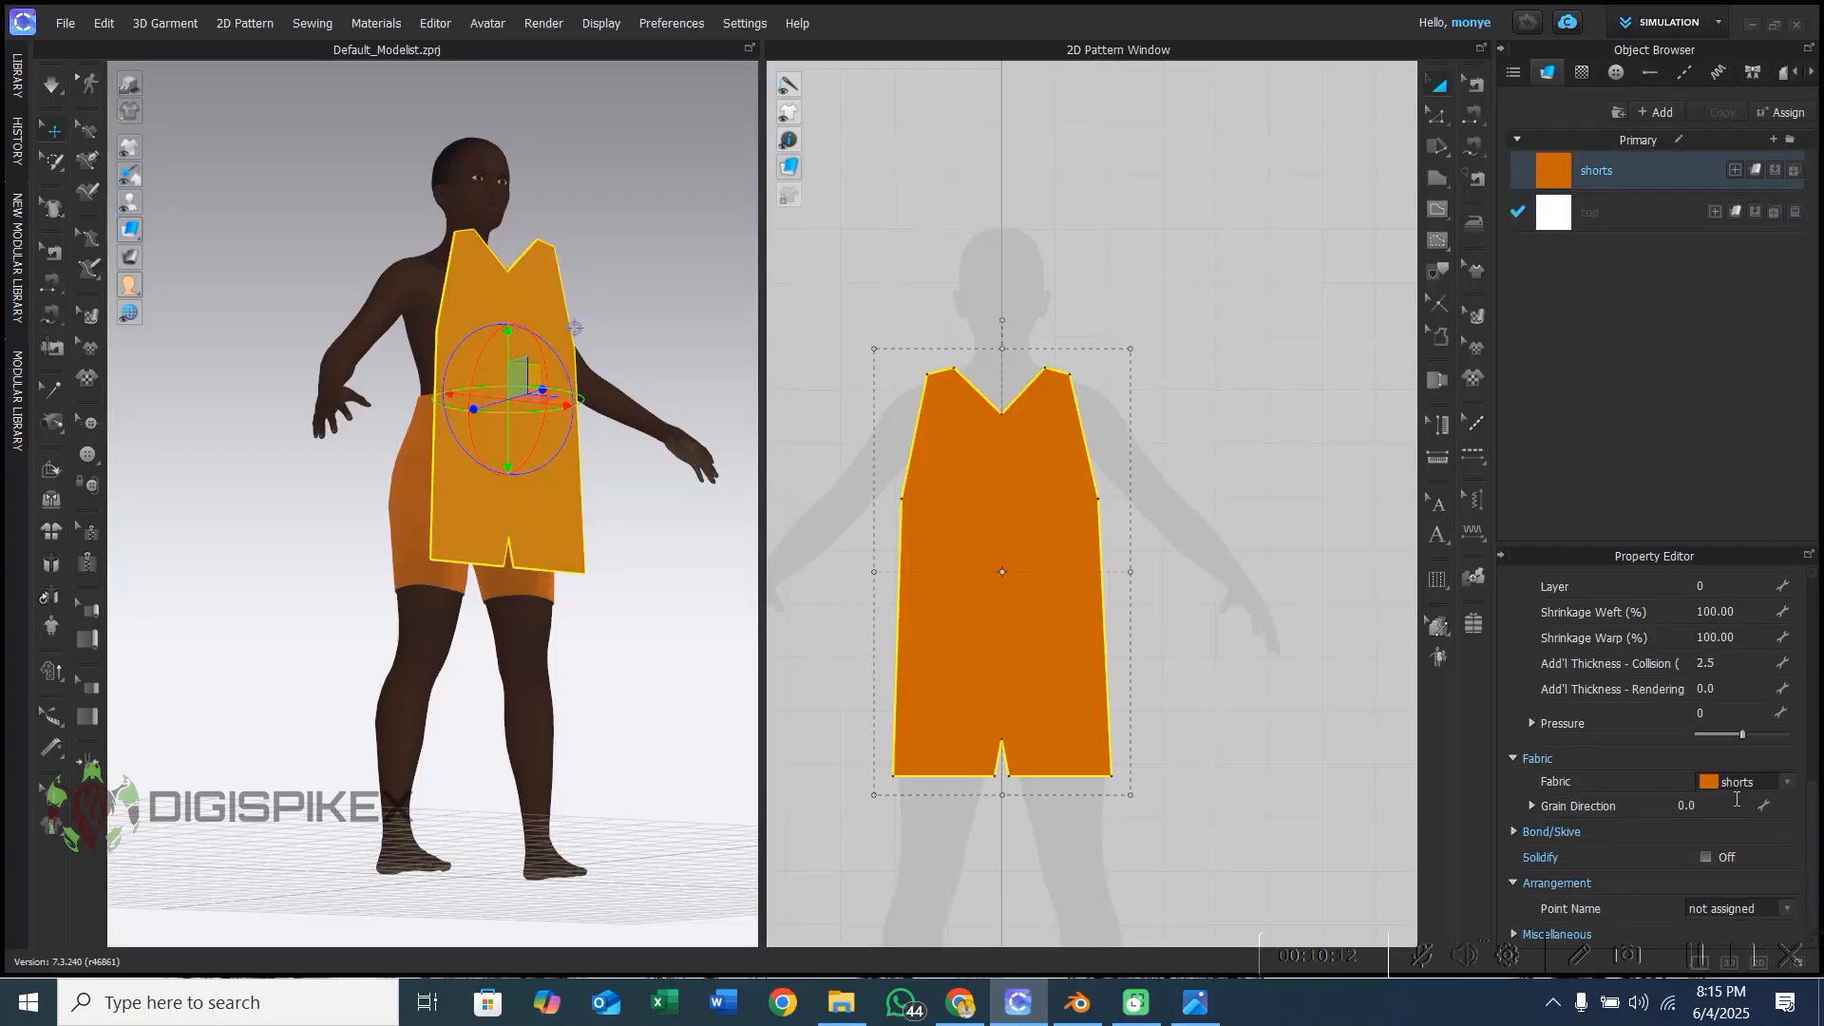
{"action": "left_click", "coordinate": [1788, 783]}
{"action": "left_click", "coordinate": [1734, 833]}
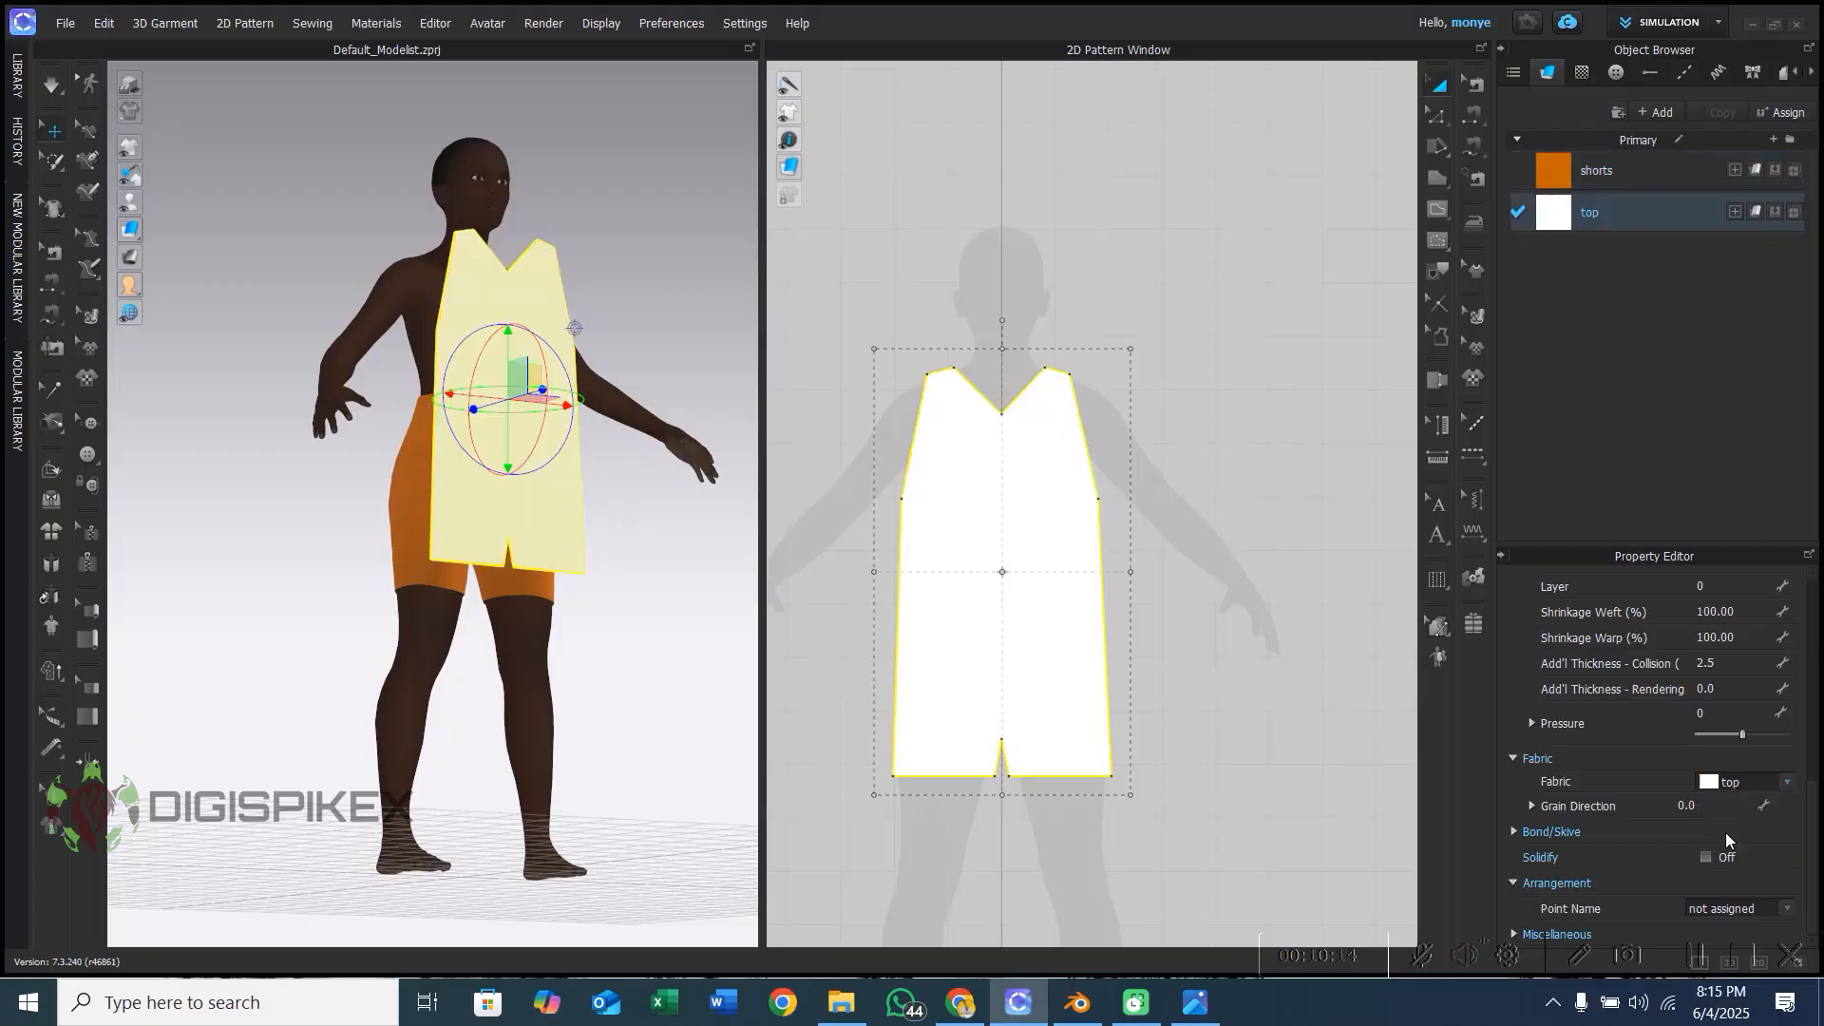
- Duplicate the top's front panel and place the copy behind the avatar as the back panel
{"action": "mouse_move", "coordinate": [589, 409]}
{"action": "right_mouse_down"}
{"action": "mouse_move", "coordinate": [687, 404]}
{"action": "mouse_move", "coordinate": [591, 380]}
{"action": "right_mouse_up"}
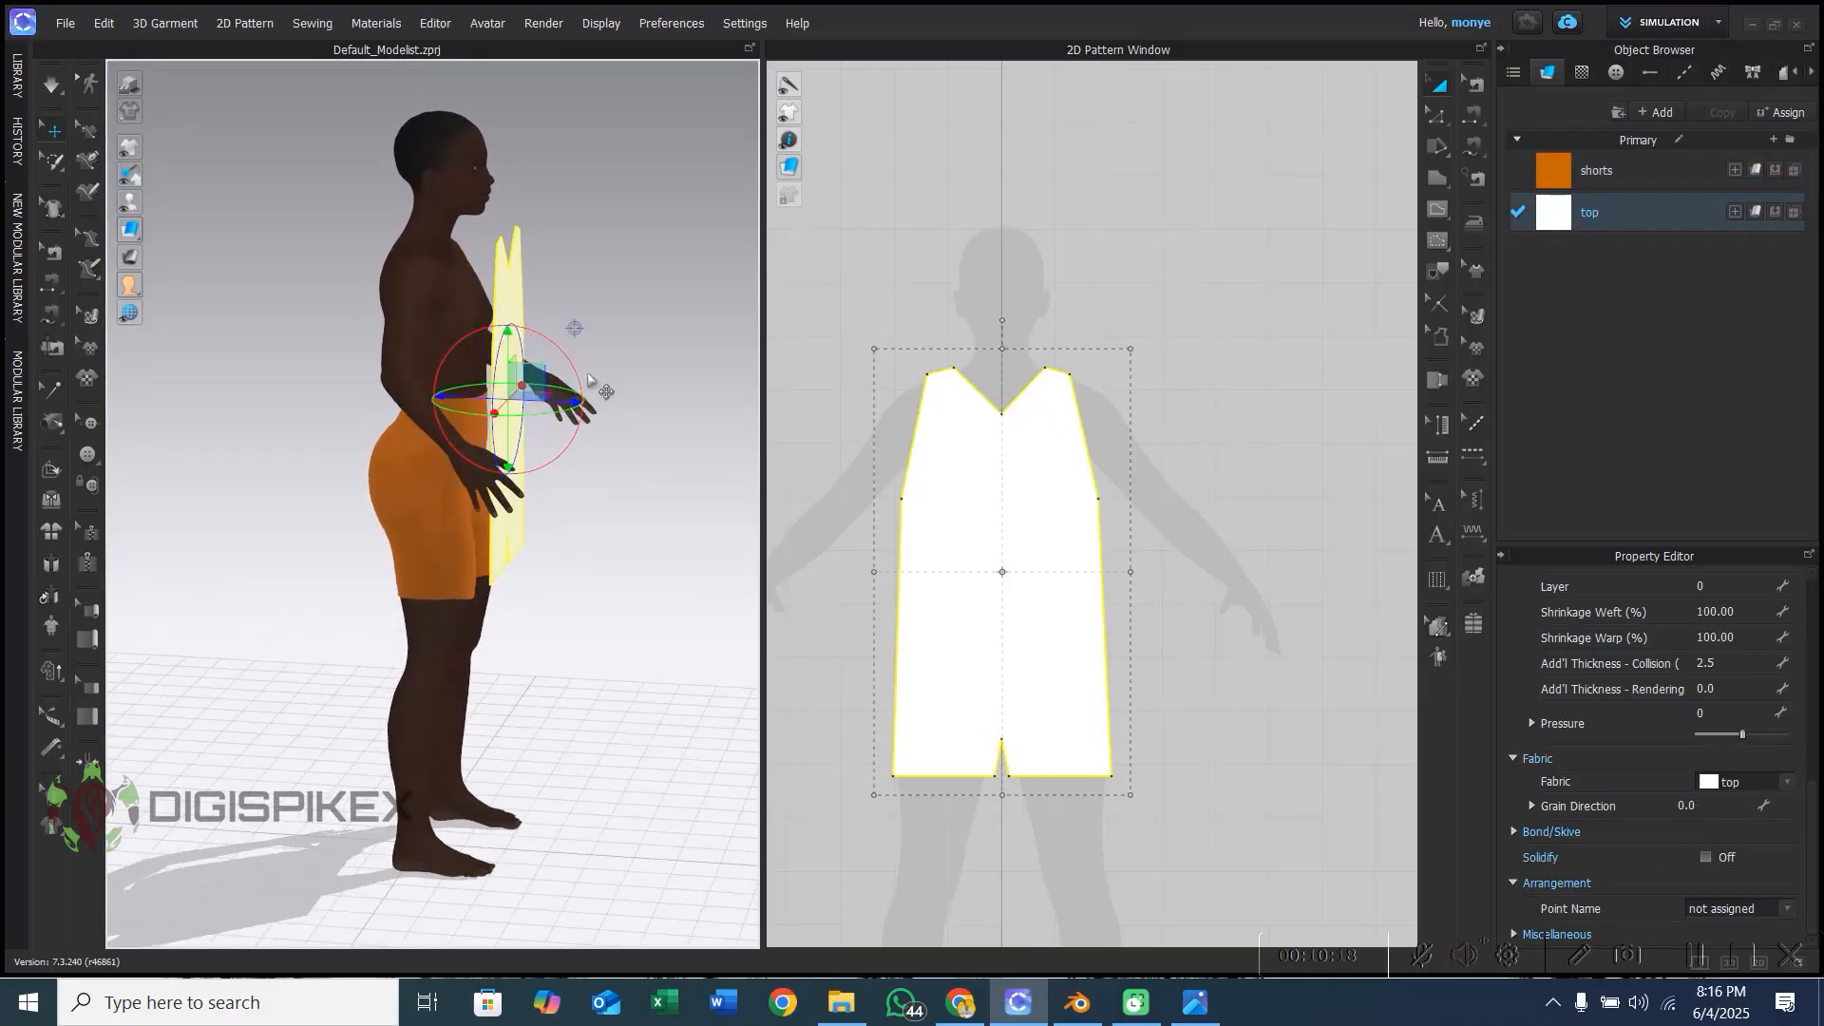
{"action": "key", "text": "ctrl+c"}
{"action": "key", "text": "ctrl+v"}
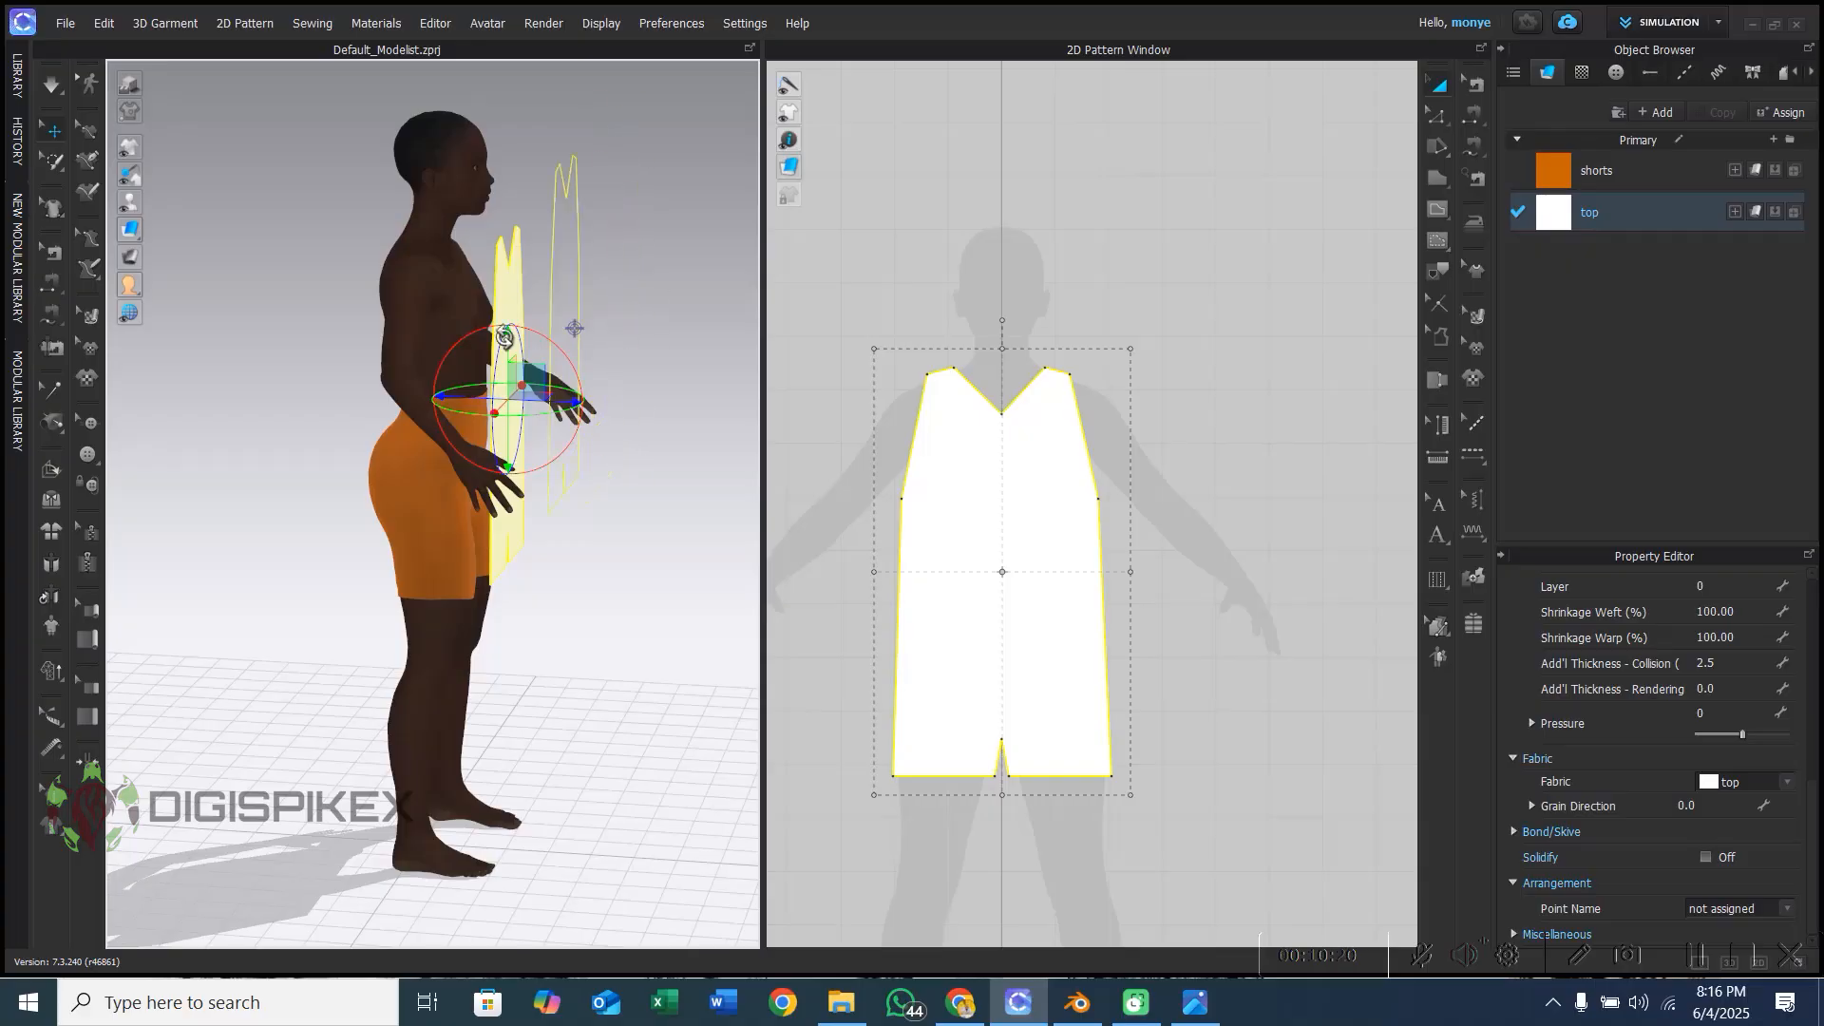
{"action": "left_click", "coordinate": [354, 361]}
- Flip the back panel's normal and move the panel beside the front panel in the 2D pattern area
{"action": "right_click", "coordinate": [354, 351]}
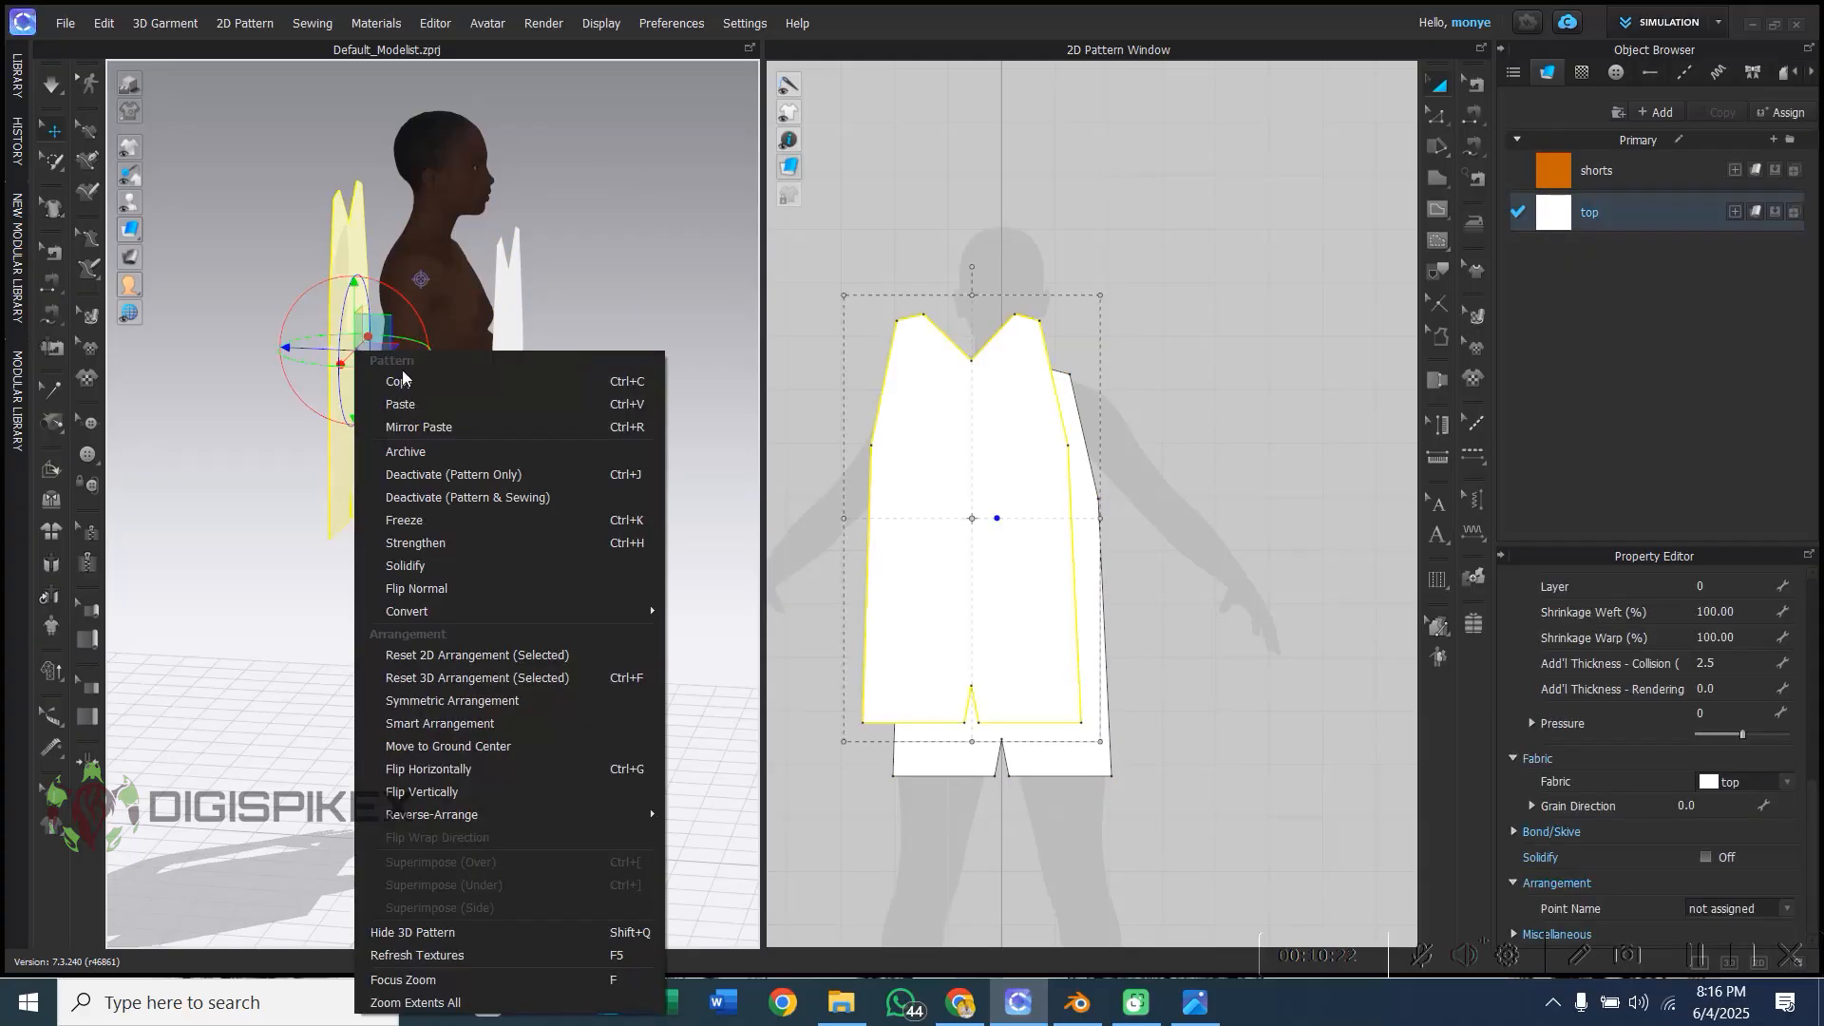
{"action": "left_click", "coordinate": [437, 588]}
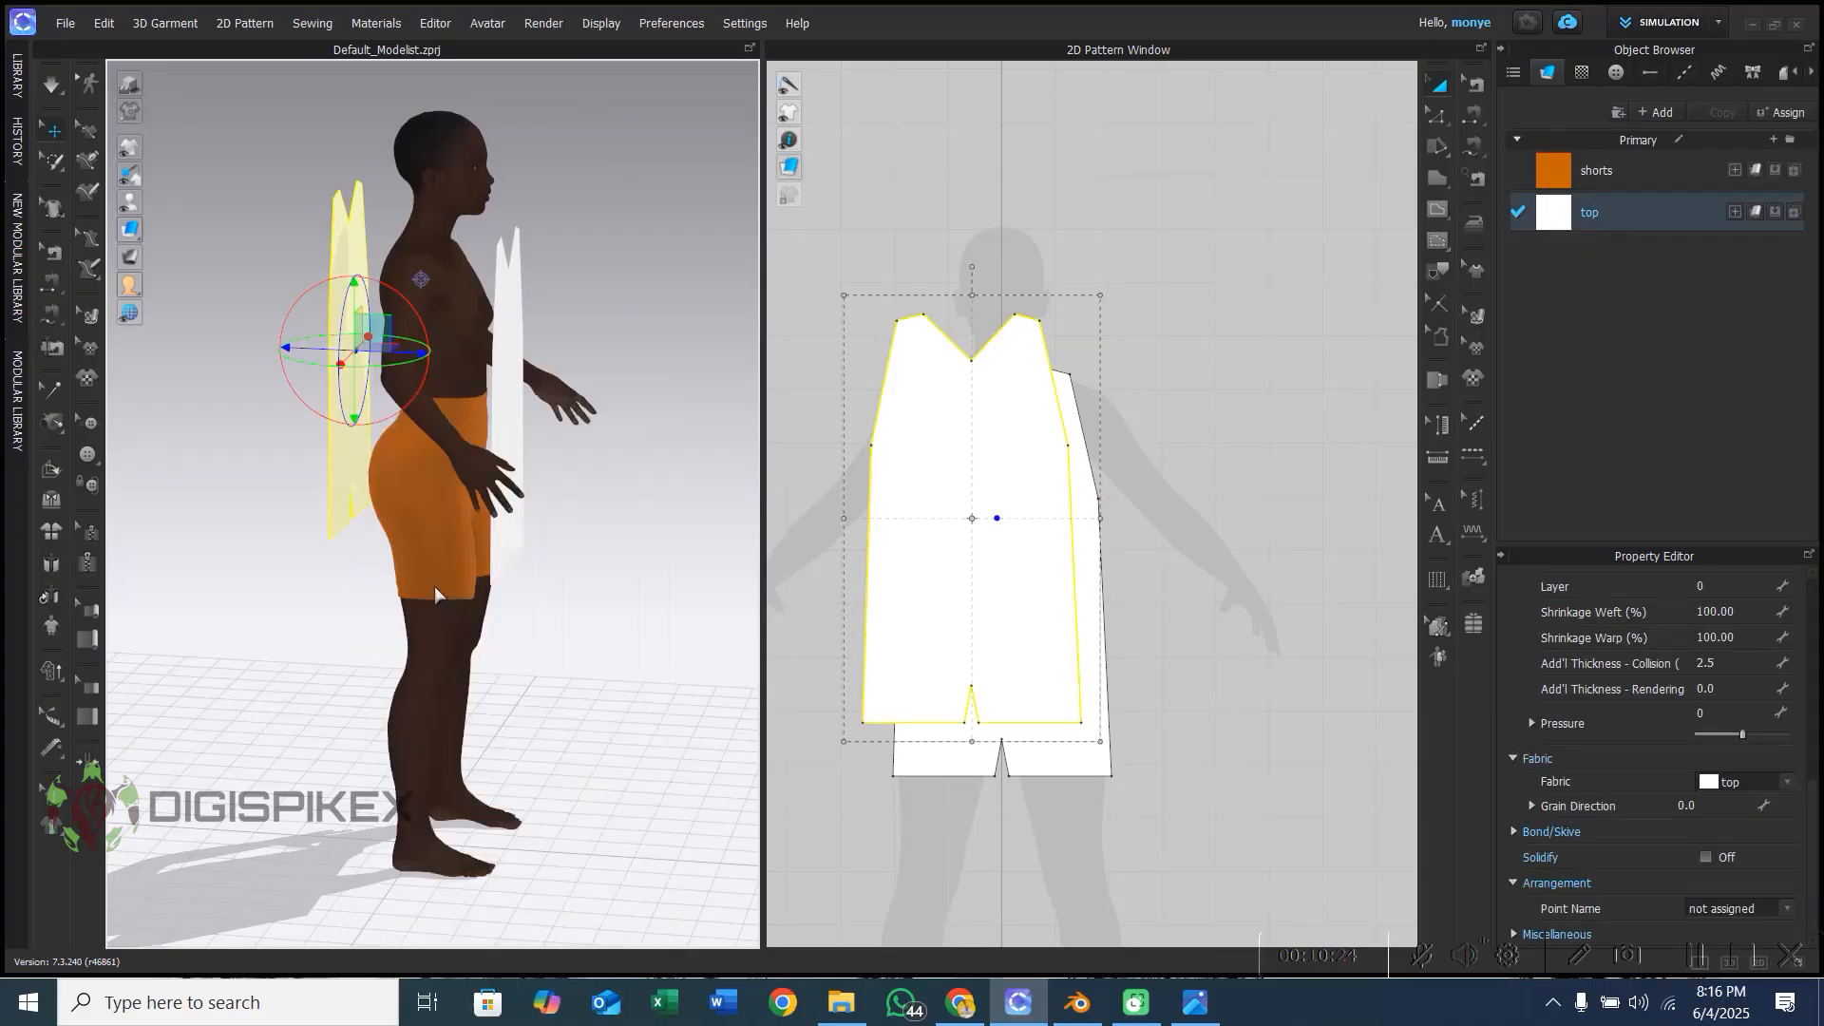
{"action": "left_click_drag", "start_coordinate": [365, 246], "coordinate": [366, 285]}
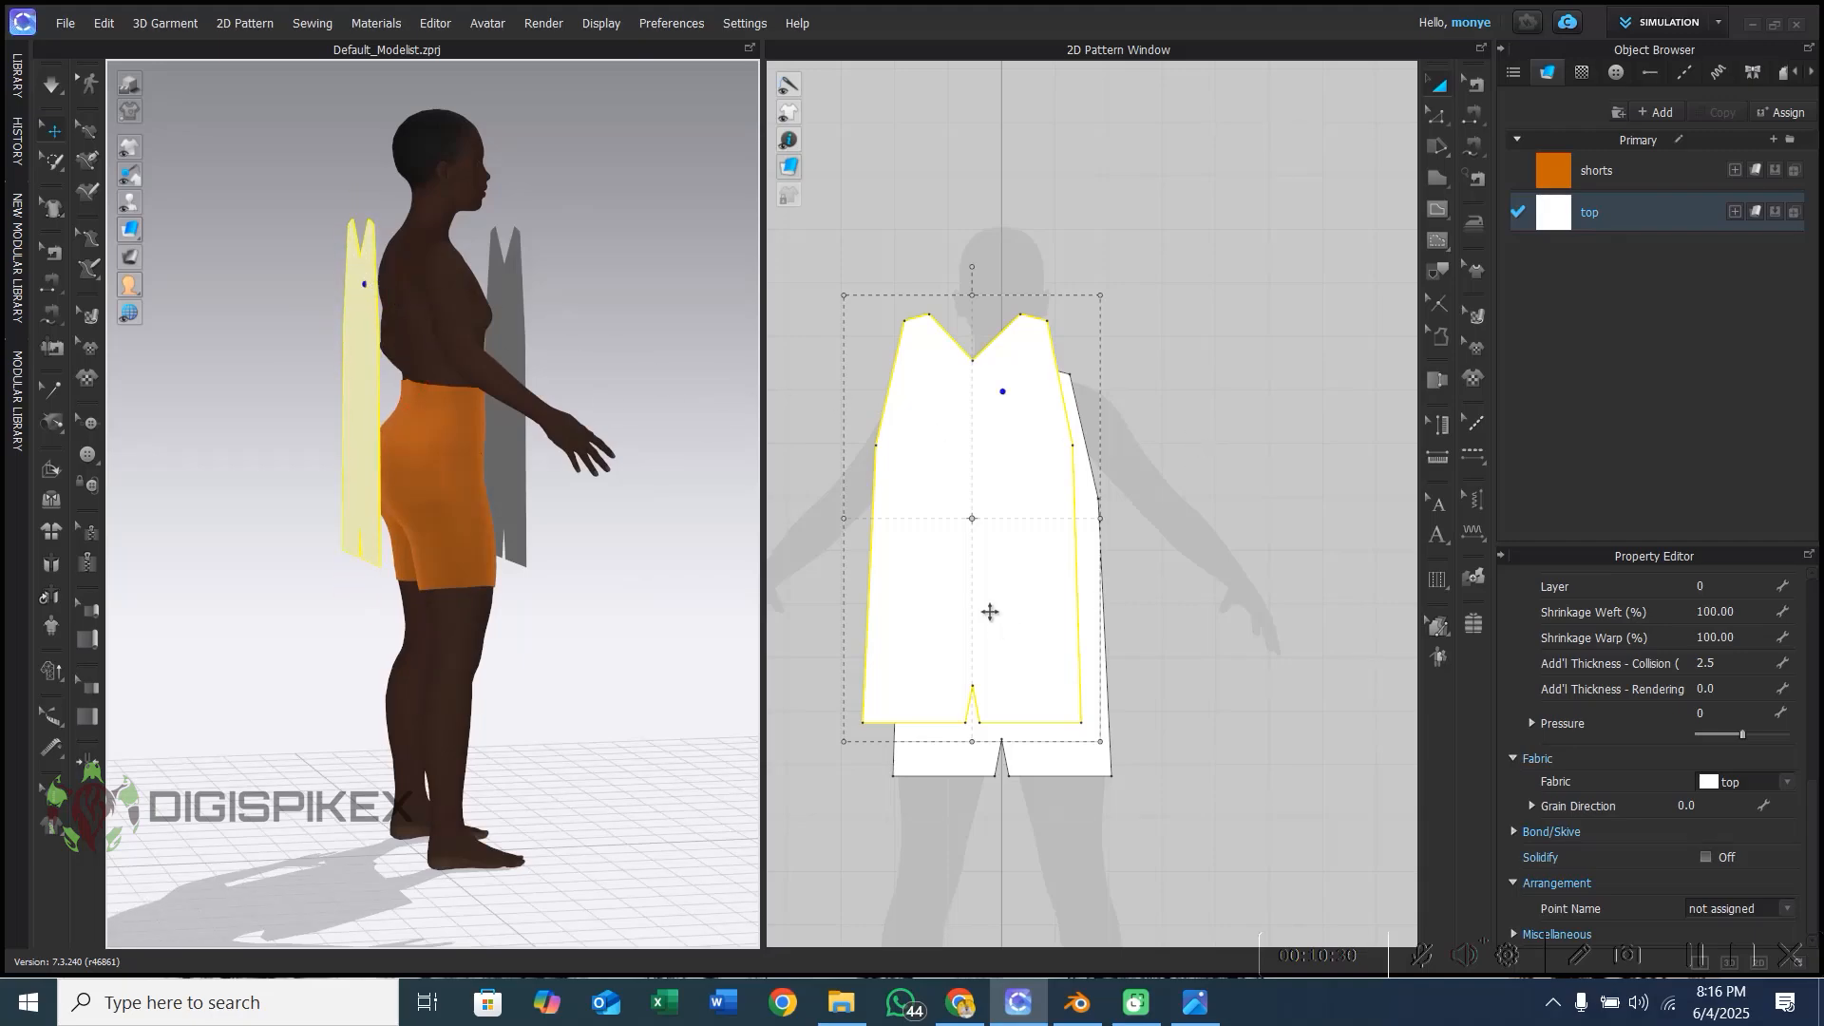
{"action": "left_click_drag", "start_coordinate": [961, 492], "coordinate": [1247, 492]}
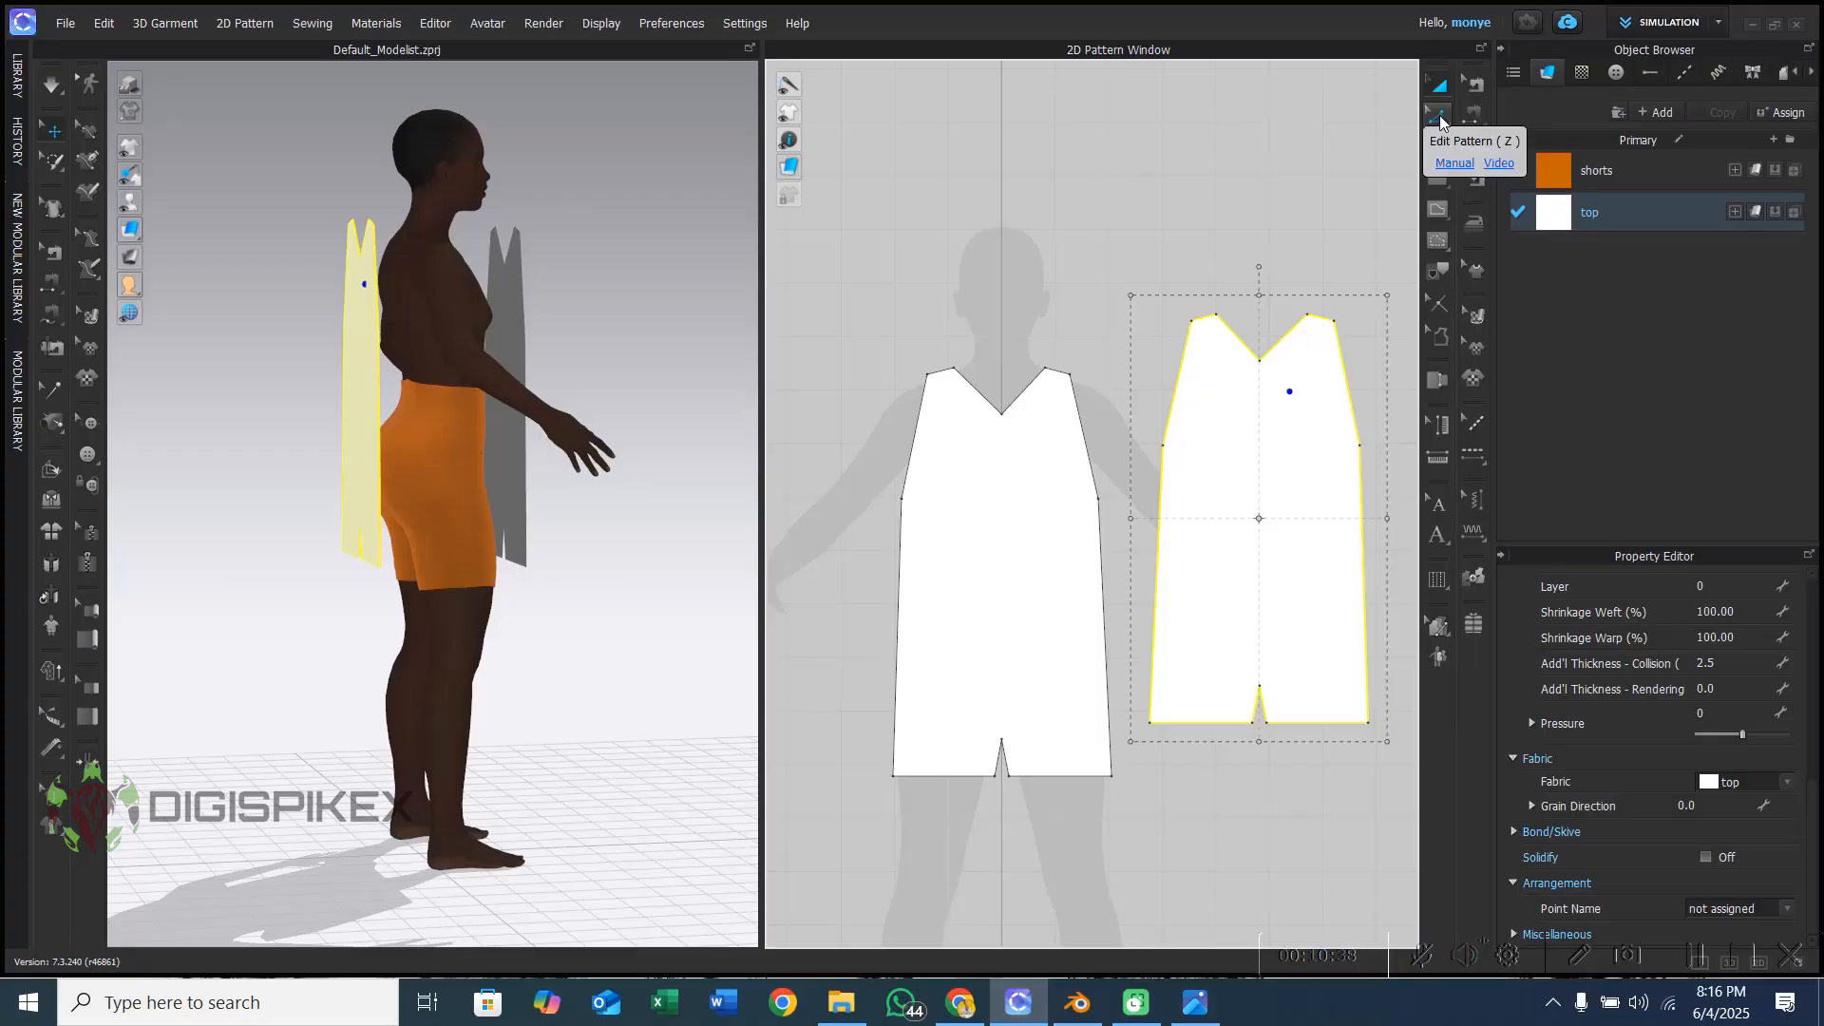
- Delete the V-neck point of the back panel and bend its straight neckline into a shallow downward curve about 183 mm long
{"action": "left_click", "coordinate": [1439, 117]}
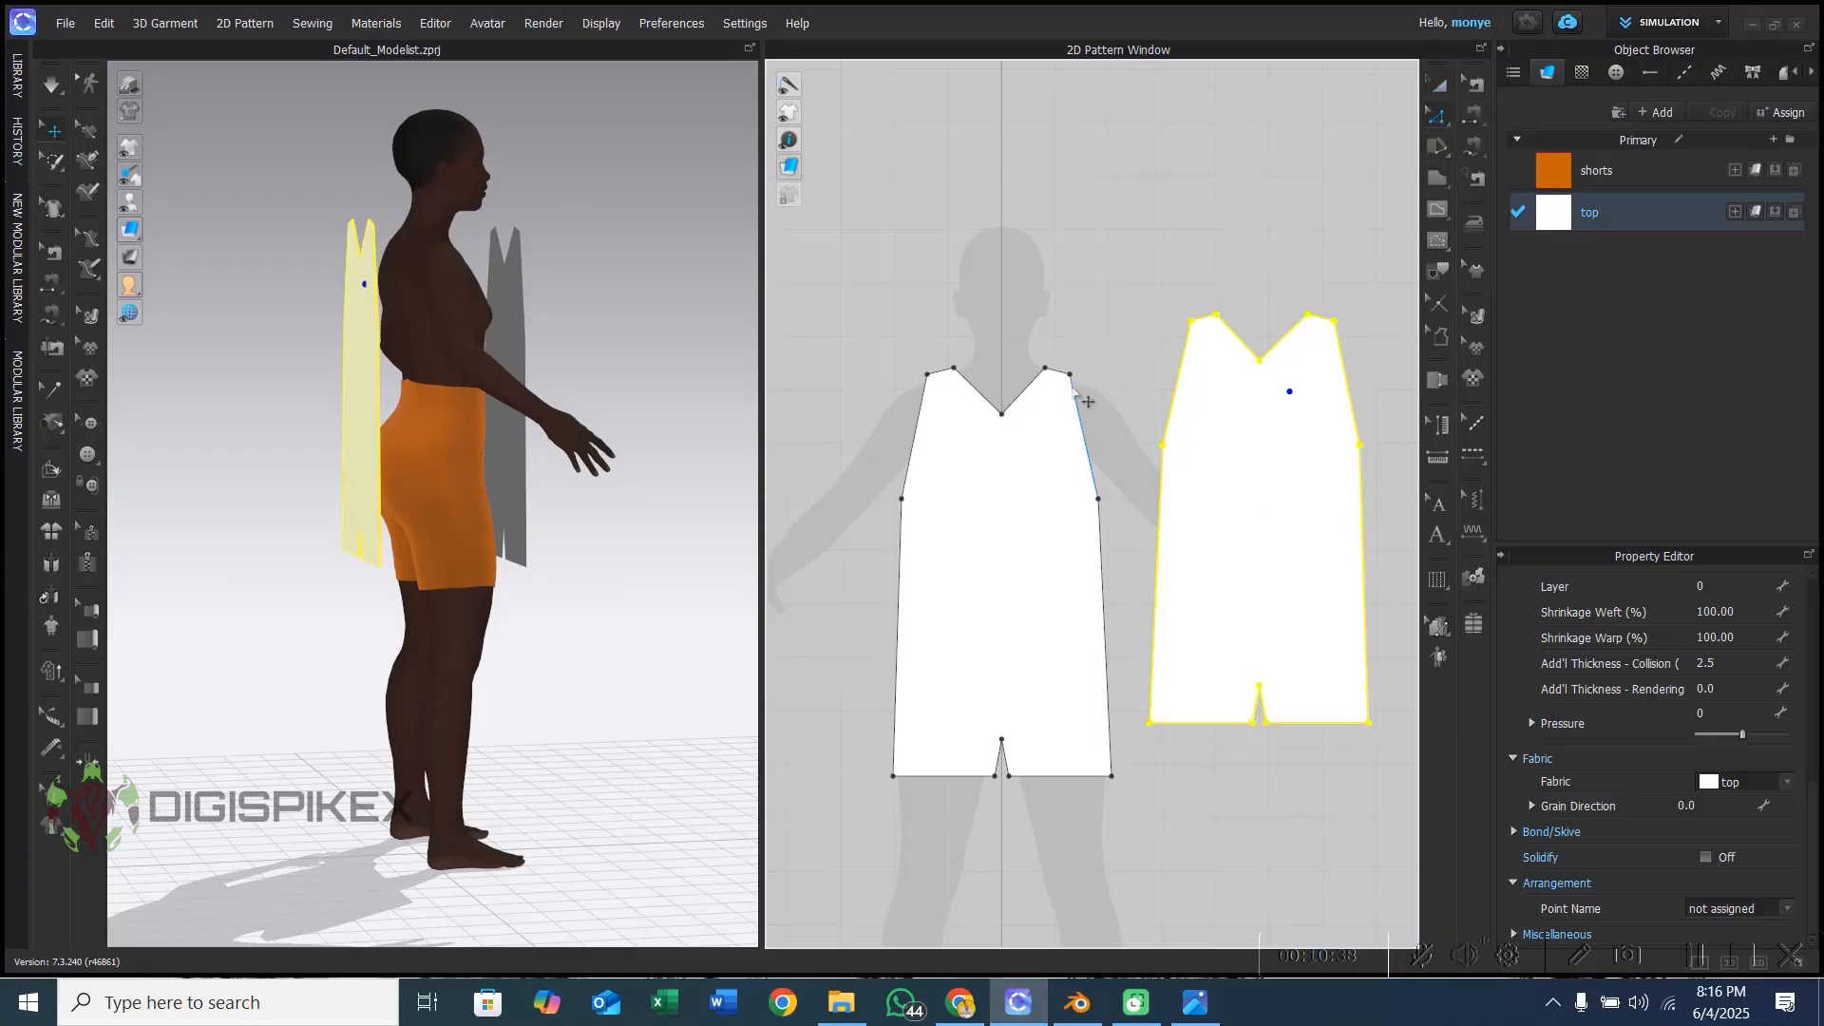
{"action": "left_click", "coordinate": [1003, 414]}
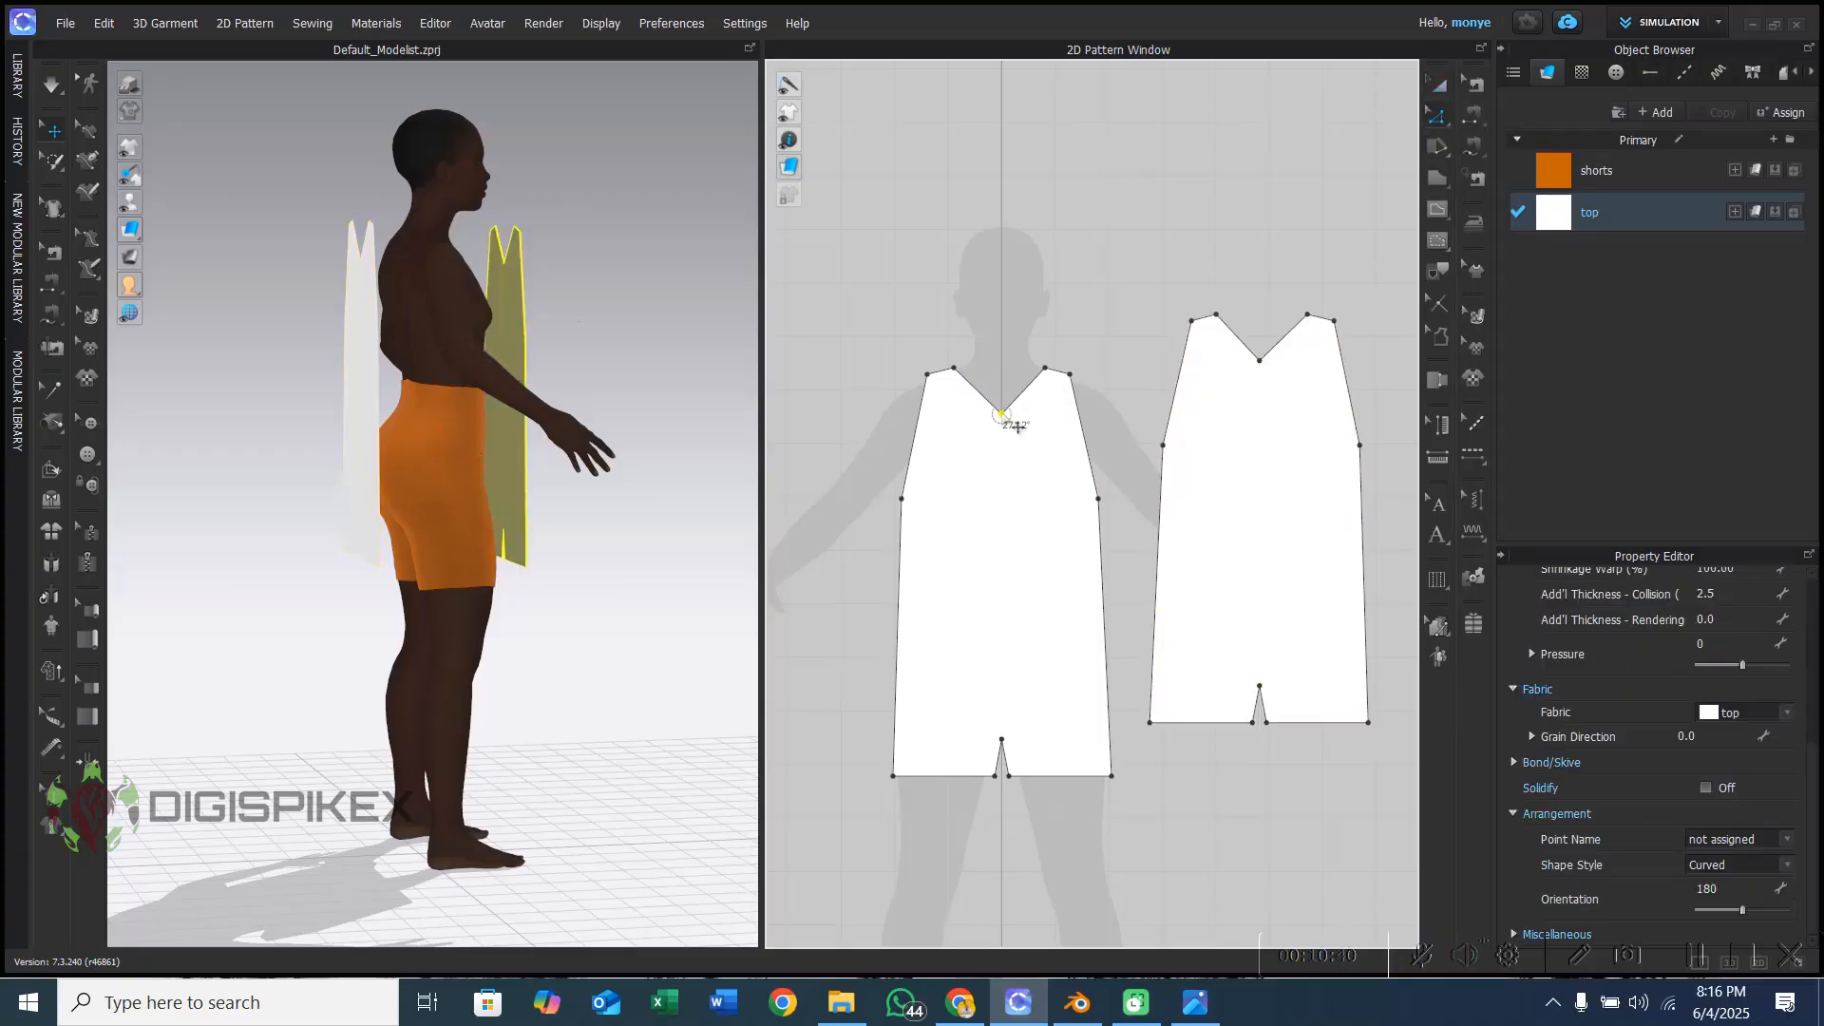
{"action": "left_click", "coordinate": [1259, 361]}
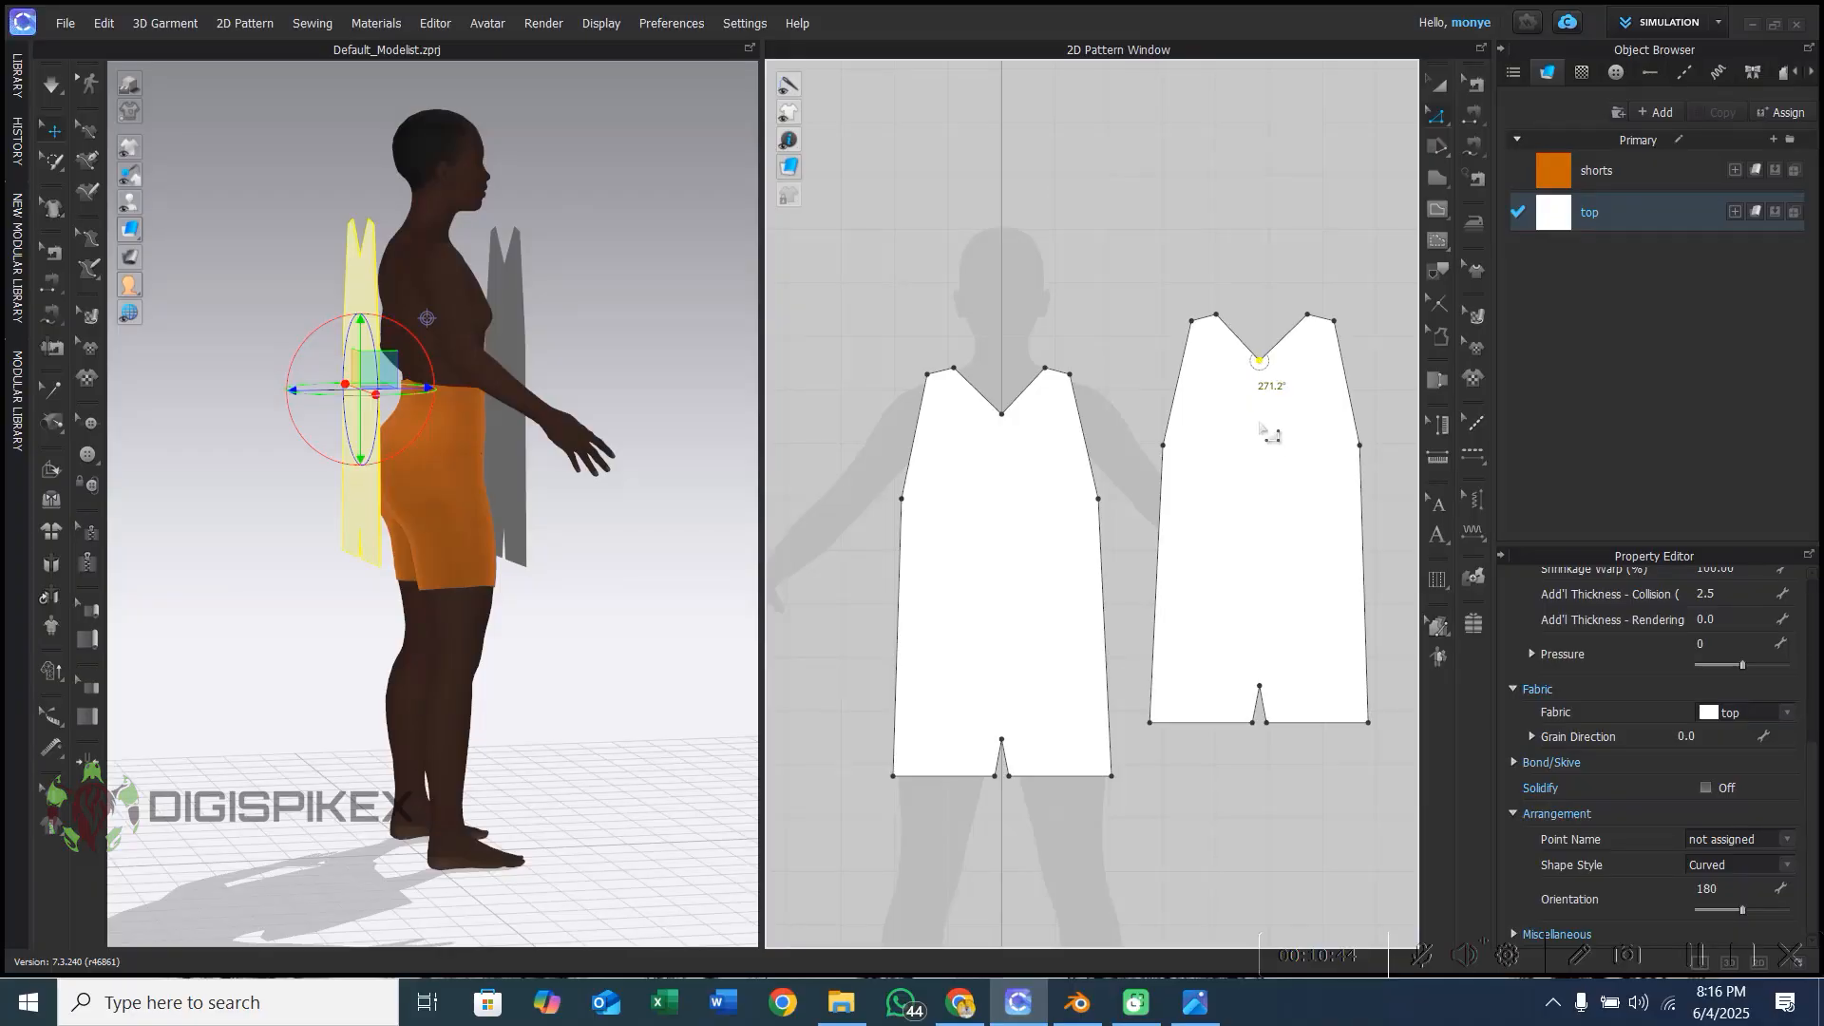
{"action": "key", "text": "Delete"}
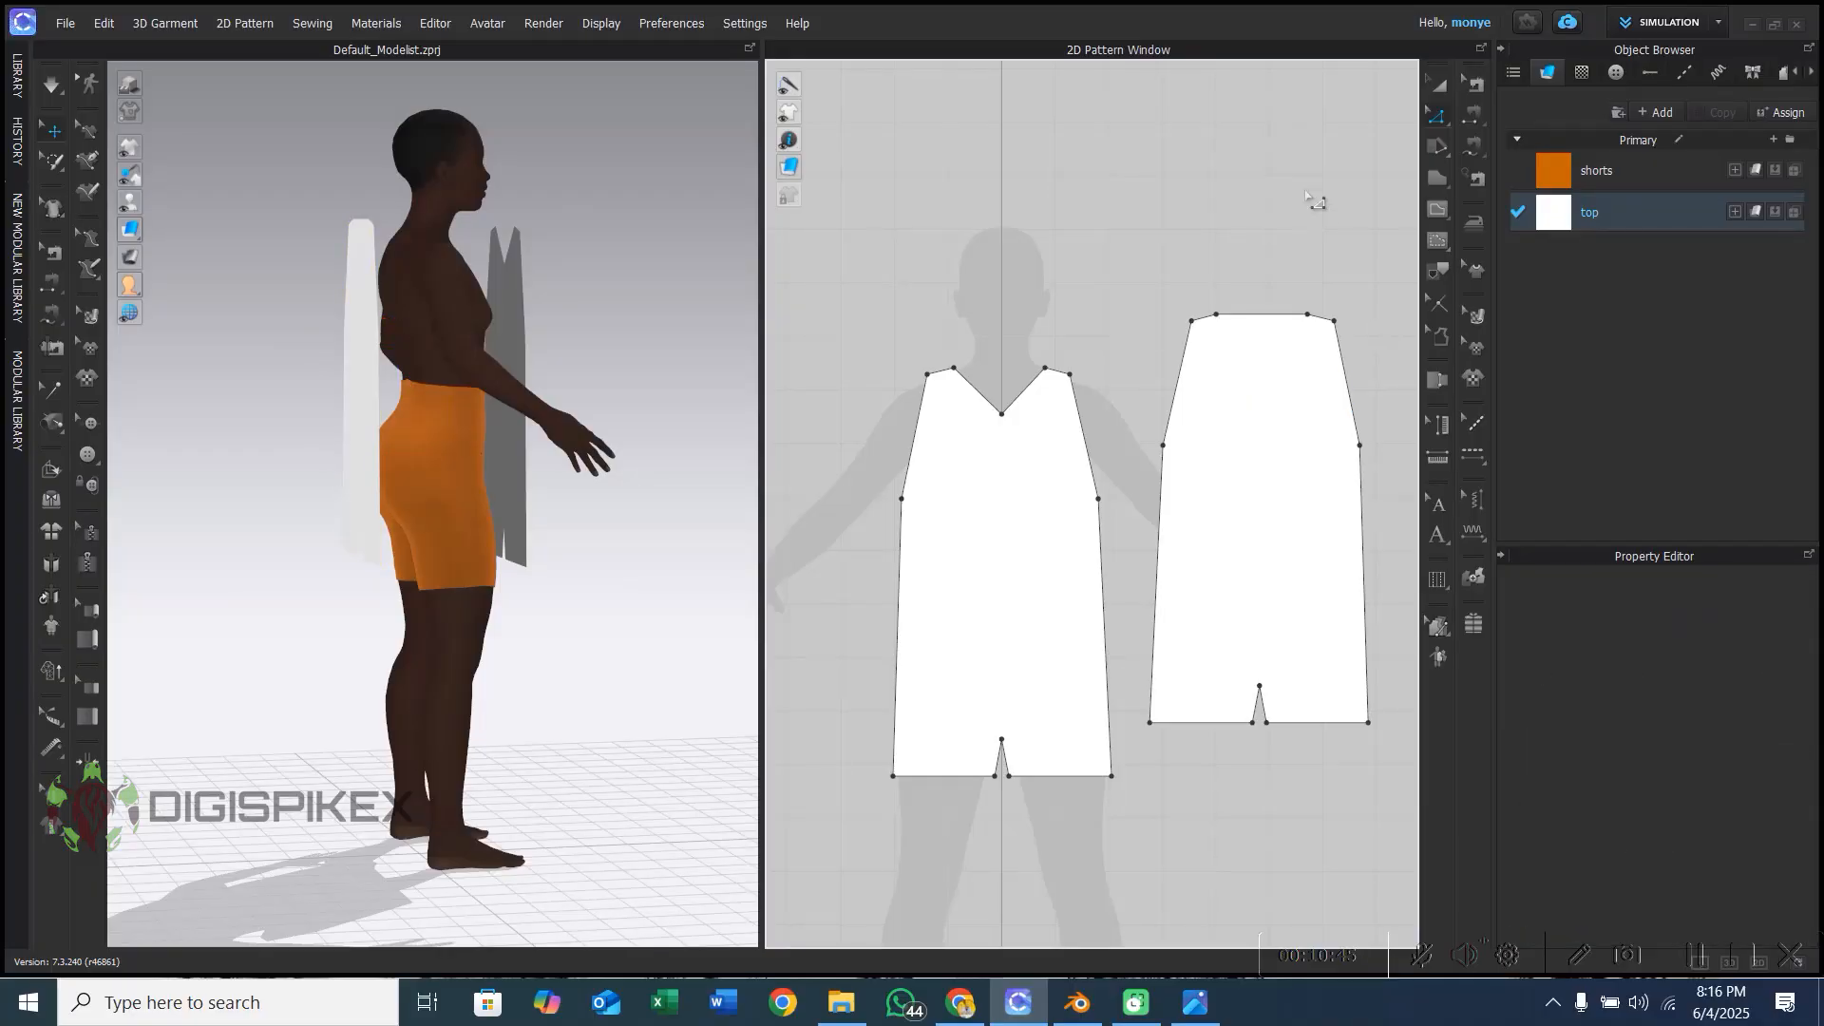
{"action": "left_click", "coordinate": [1444, 115]}
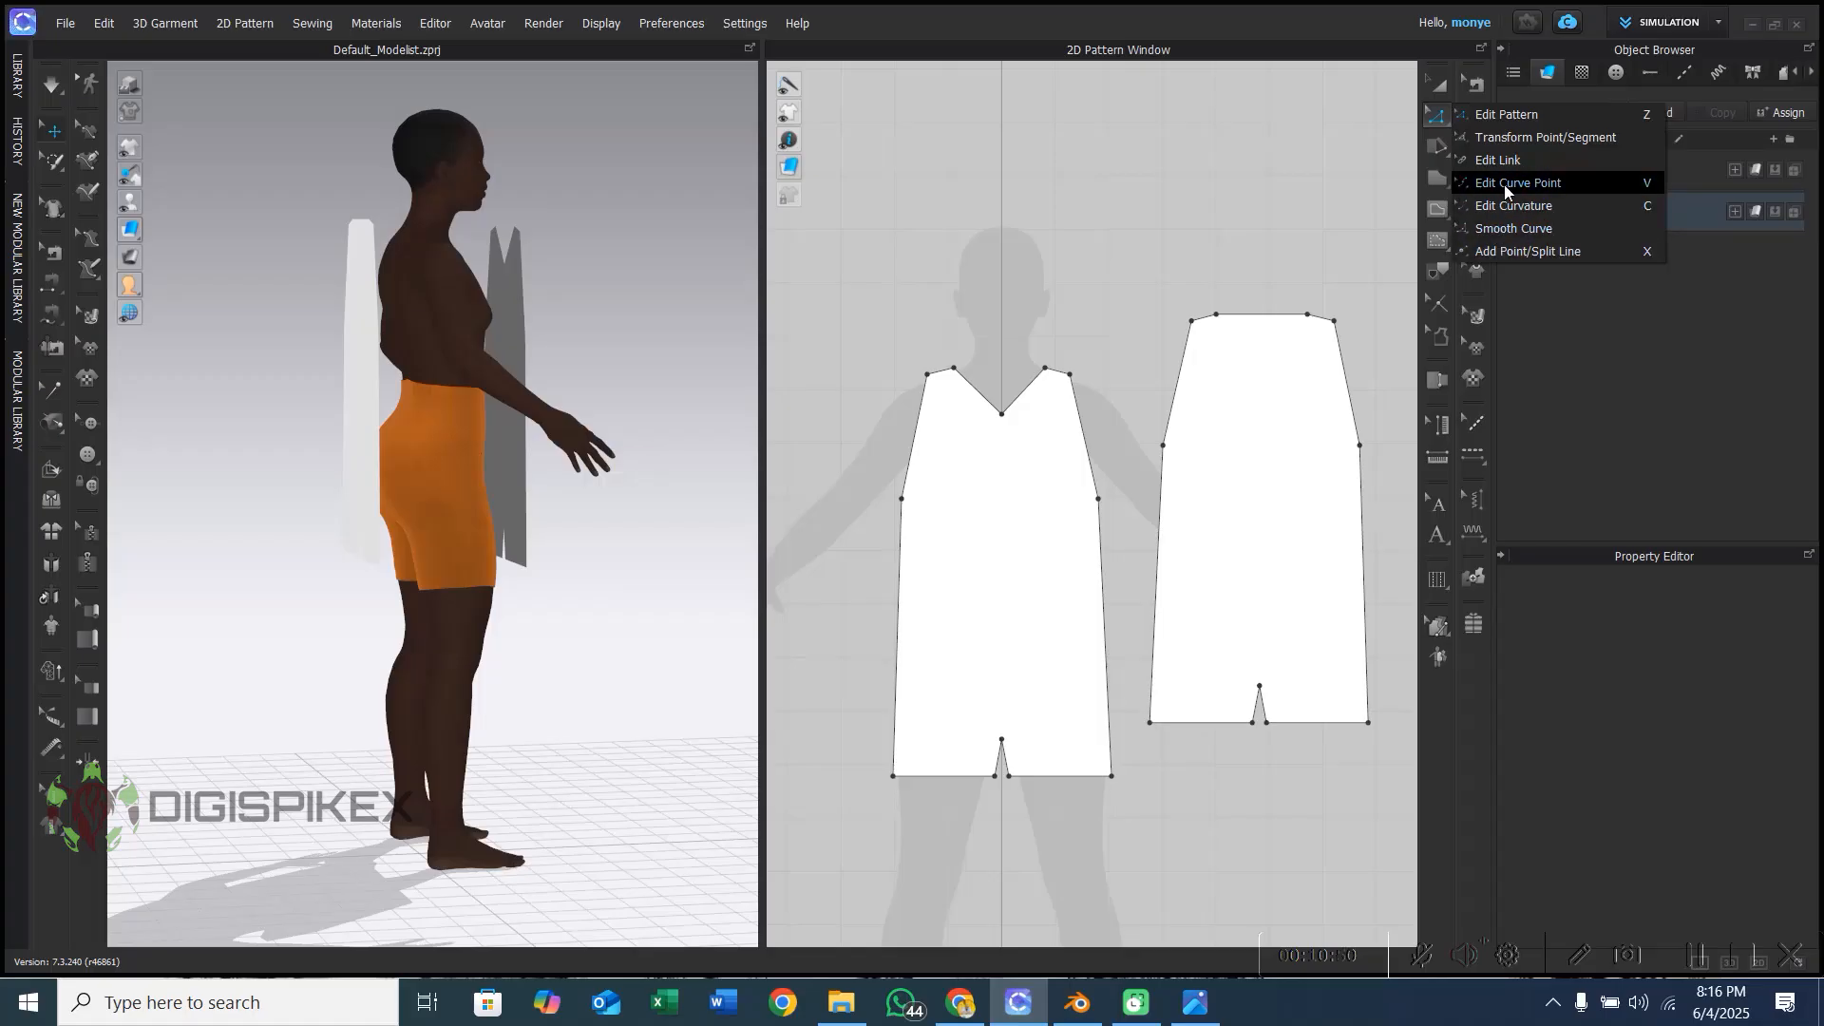
{"action": "left_click", "coordinate": [1513, 207]}
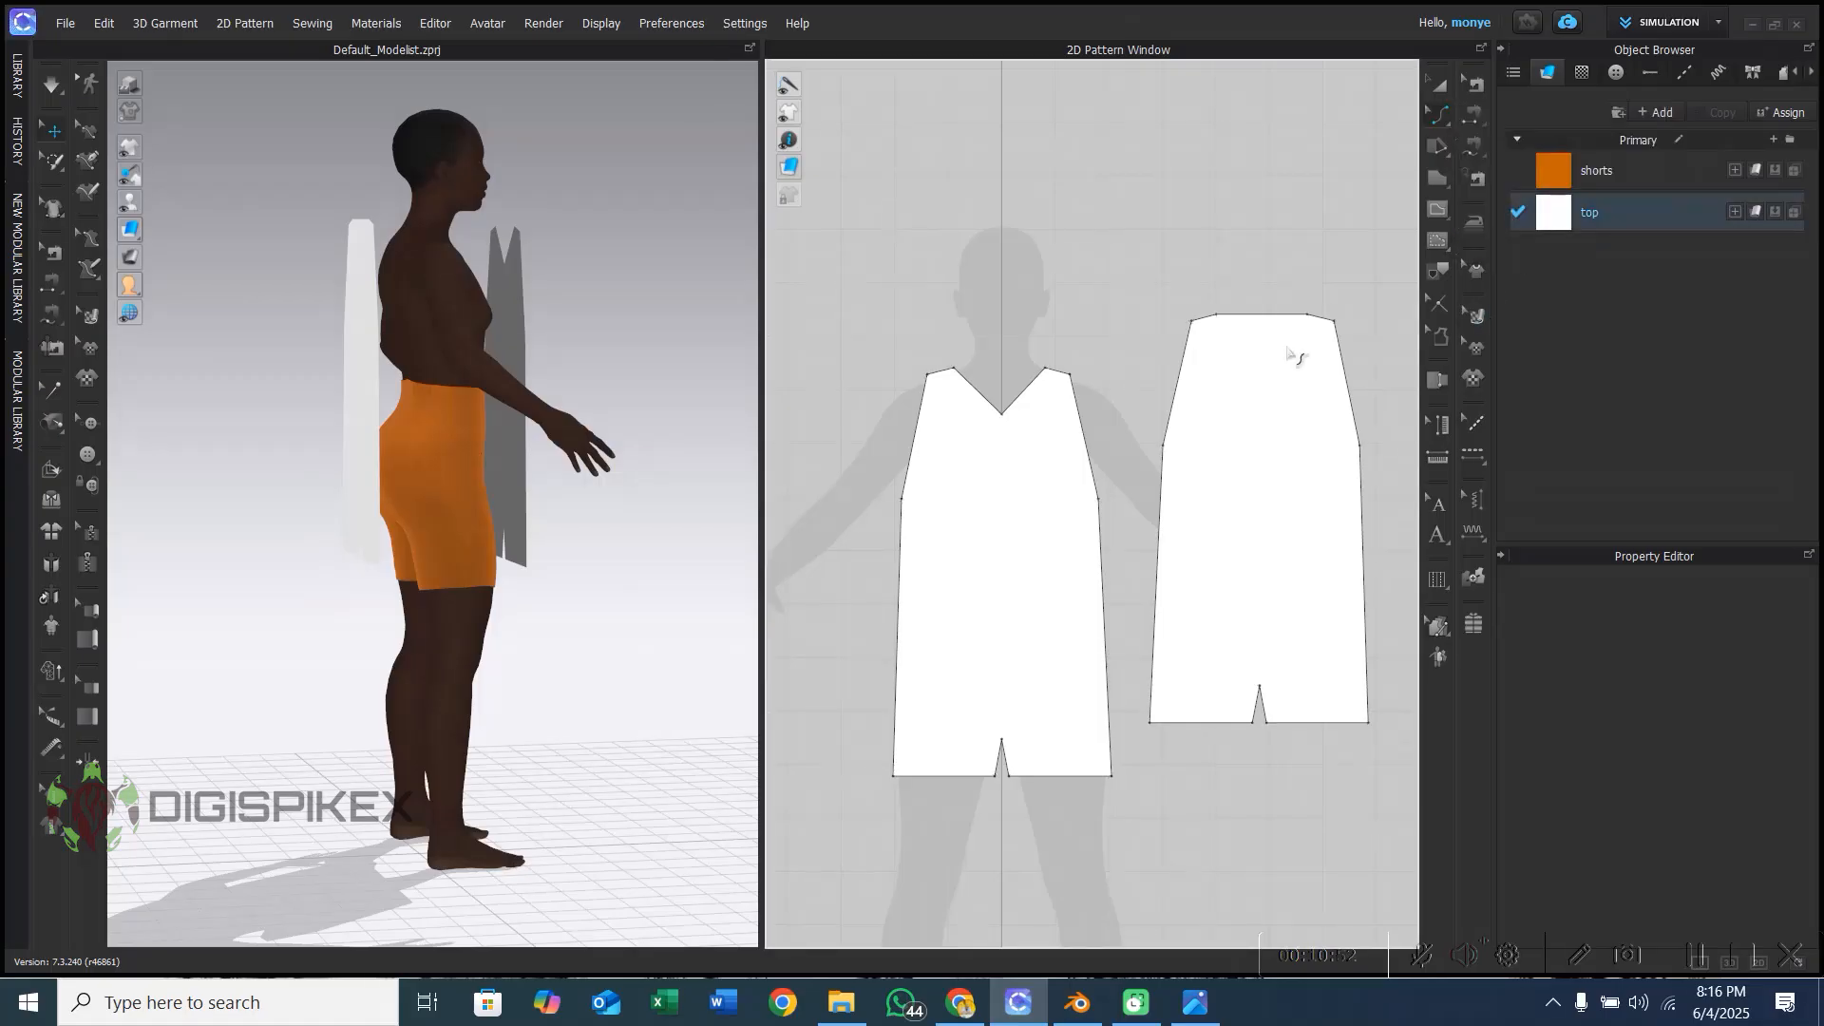
{"action": "left_click", "coordinate": [1257, 318]}
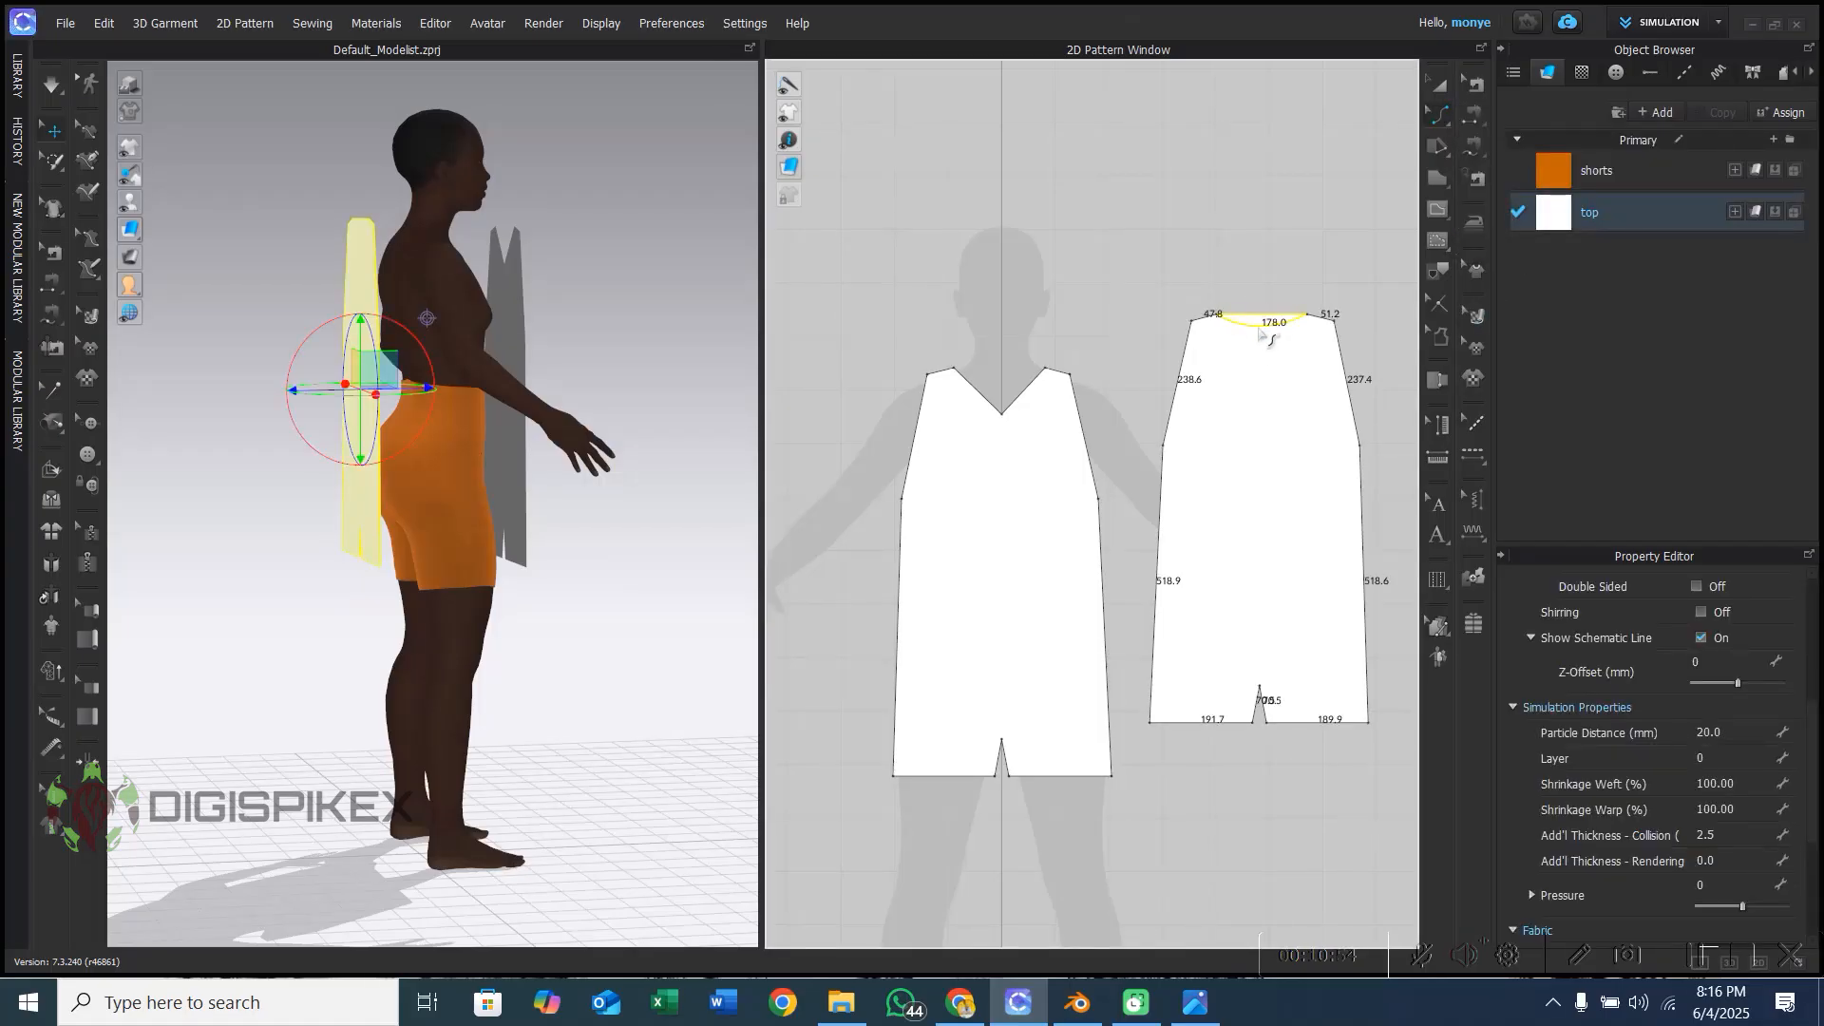
{"action": "left_click_drag", "start_coordinate": [1258, 333], "coordinate": [1258, 333]}
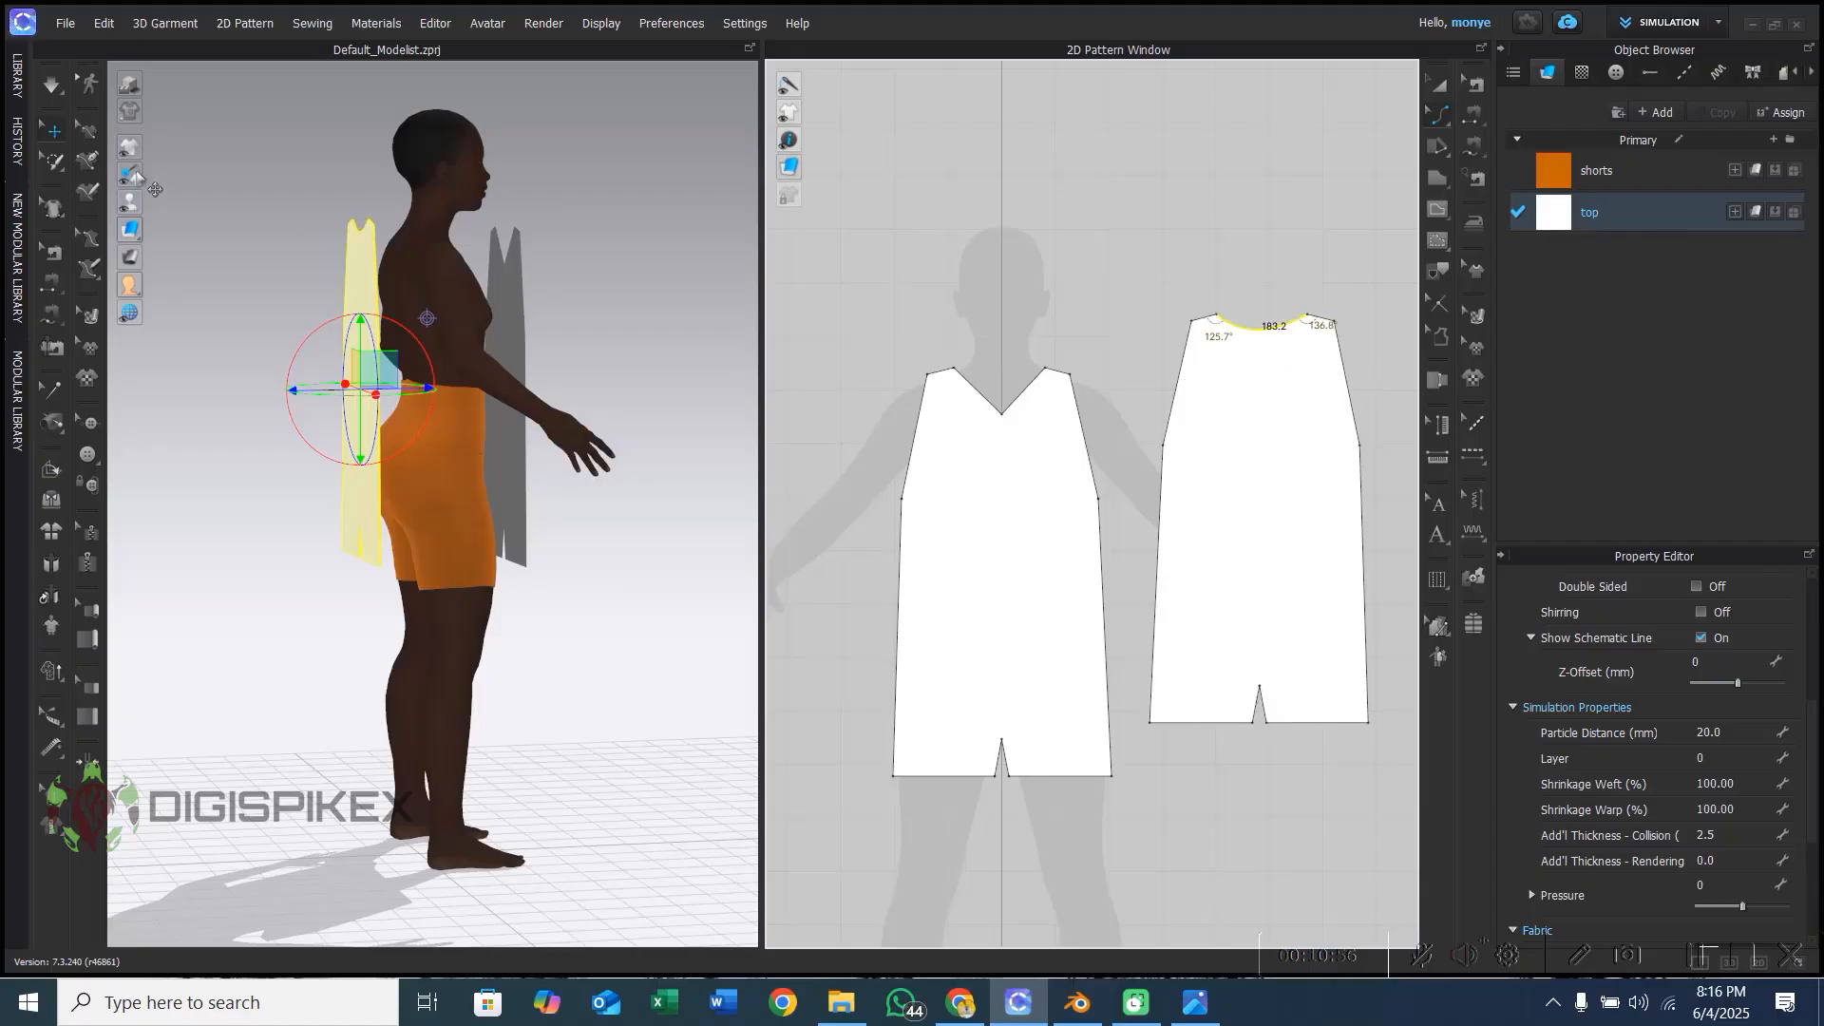
- Curve both armholes inward on the front and back panels, making the back armholes about 247 mm and 249 mm long
{"action": "right_click_drag", "start_coordinate": [318, 217], "coordinate": [380, 249]}
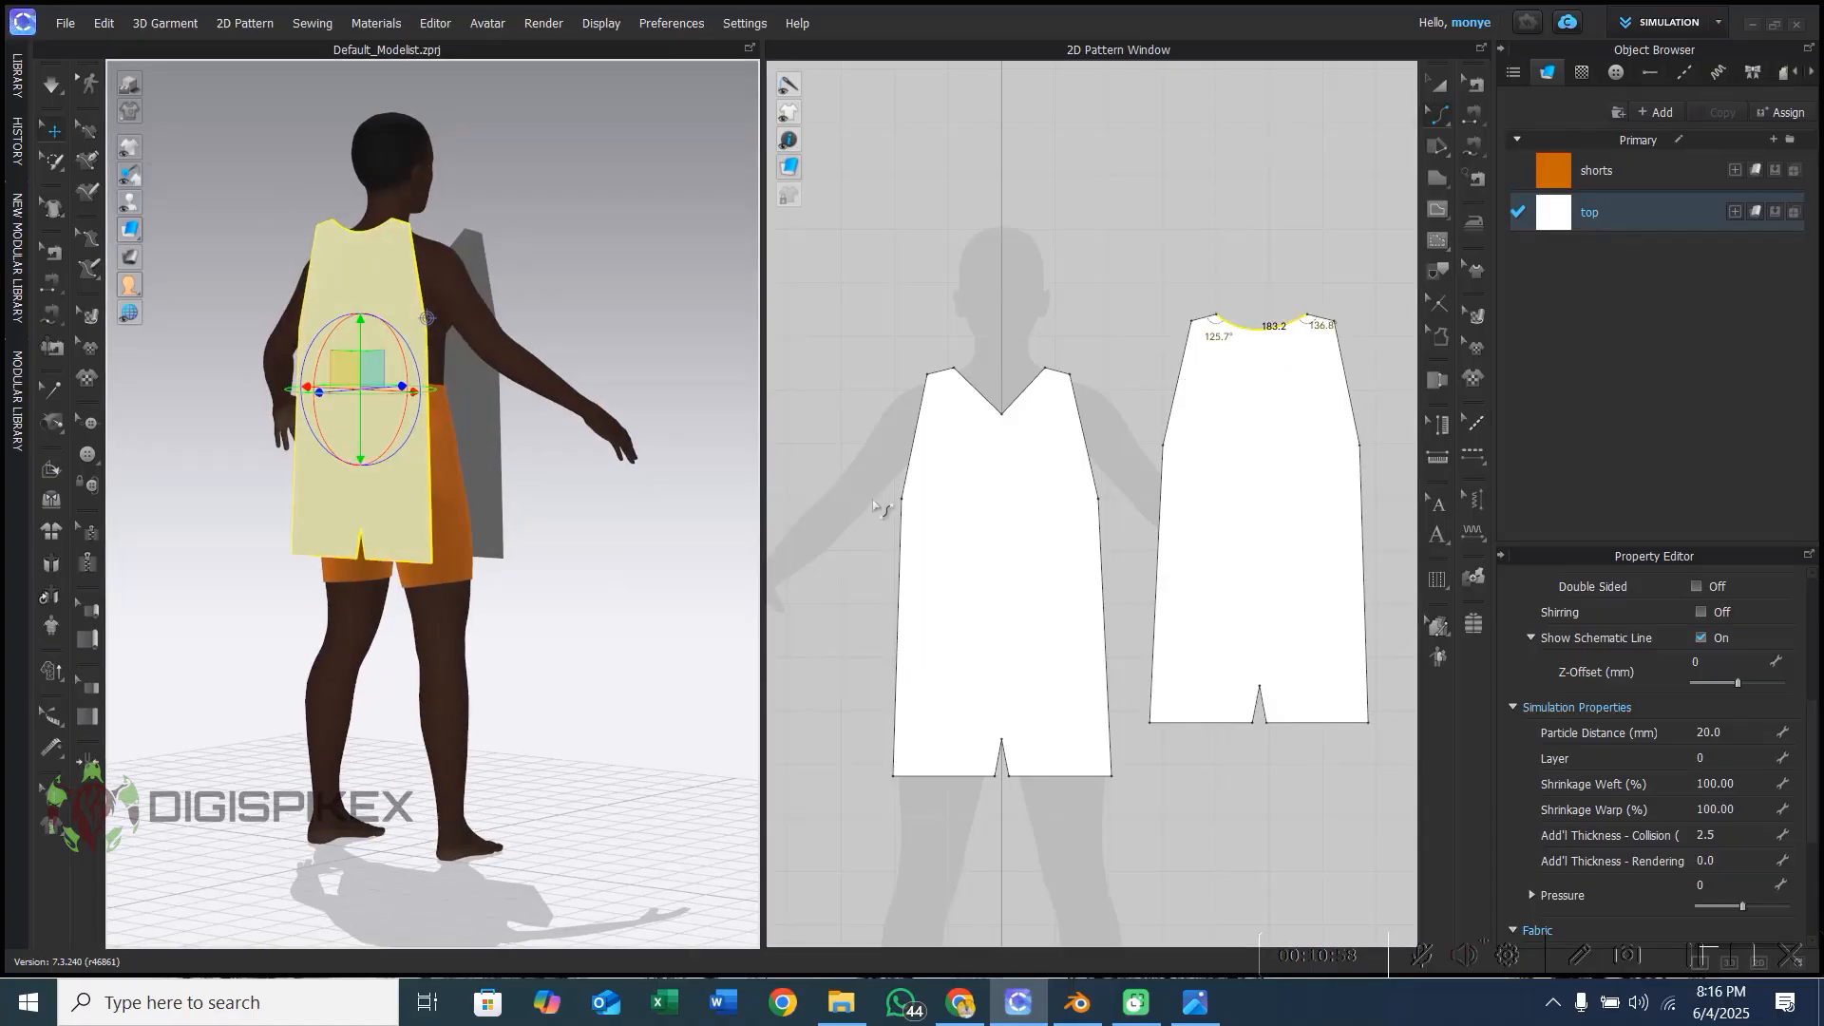
{"action": "right_click_drag", "start_coordinate": [574, 489], "coordinate": [303, 493]}
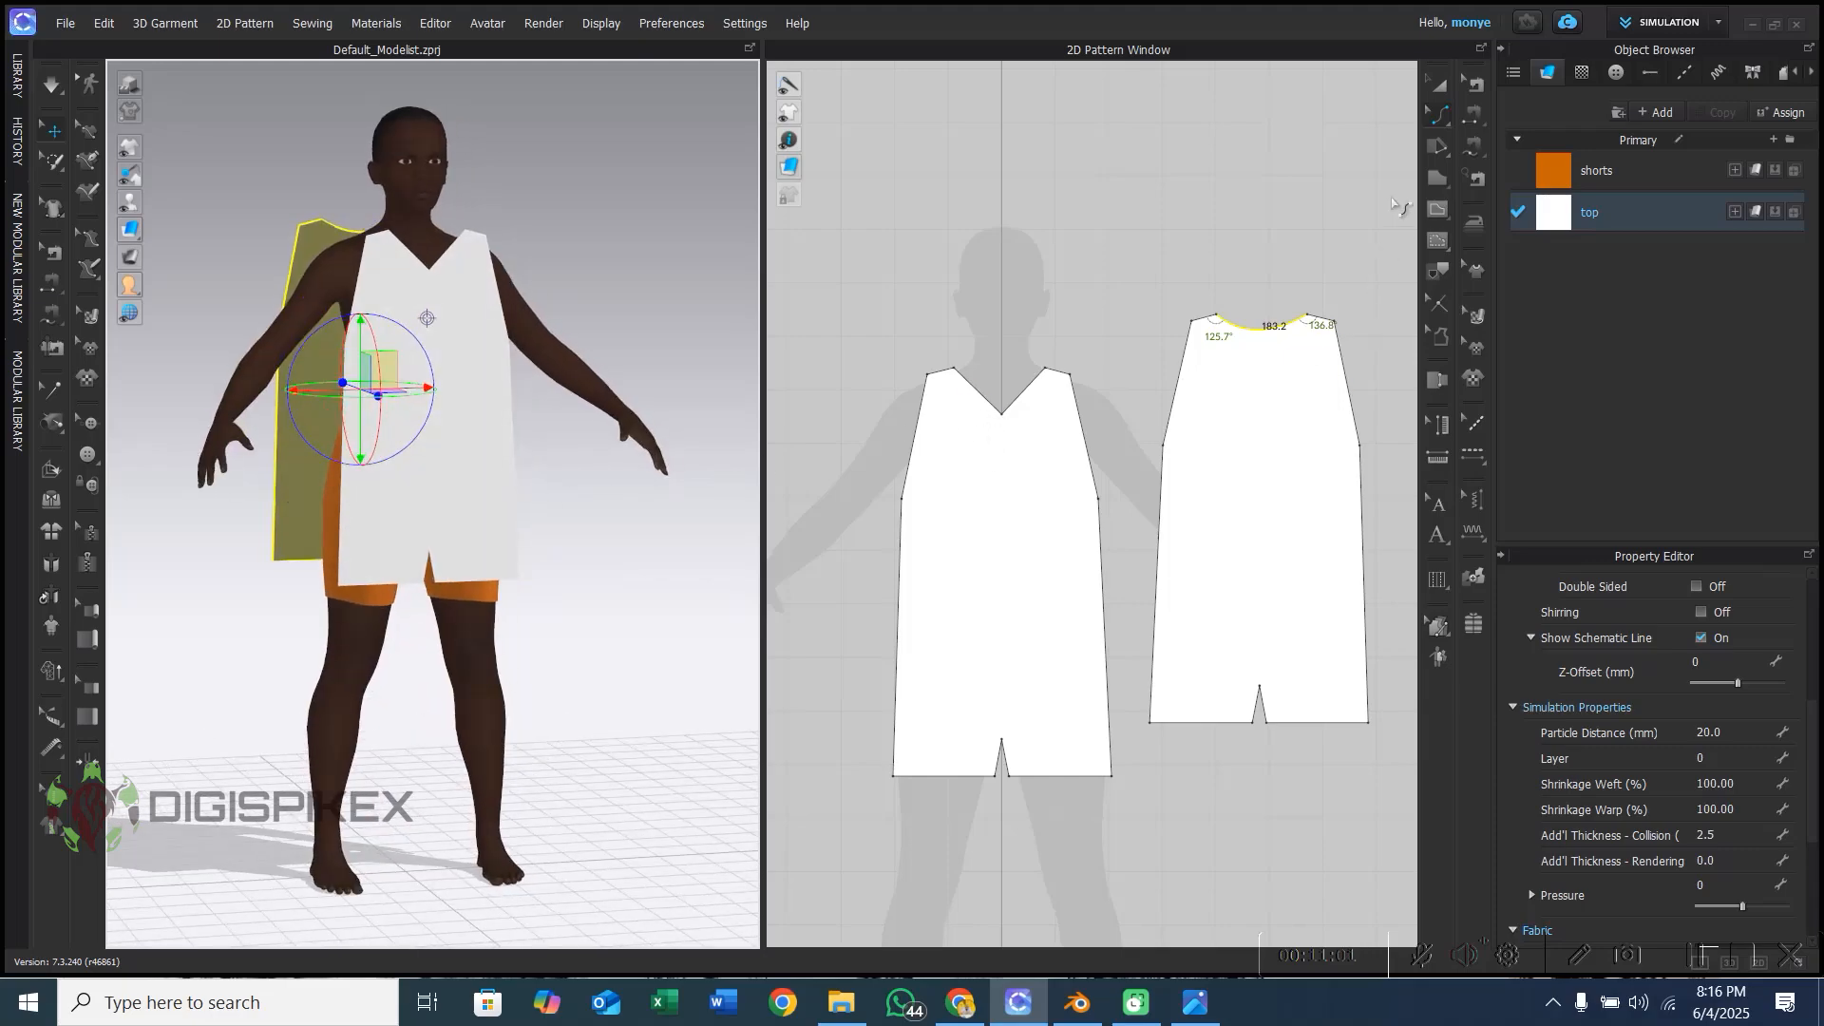
{"action": "left_click", "coordinate": [915, 467]}
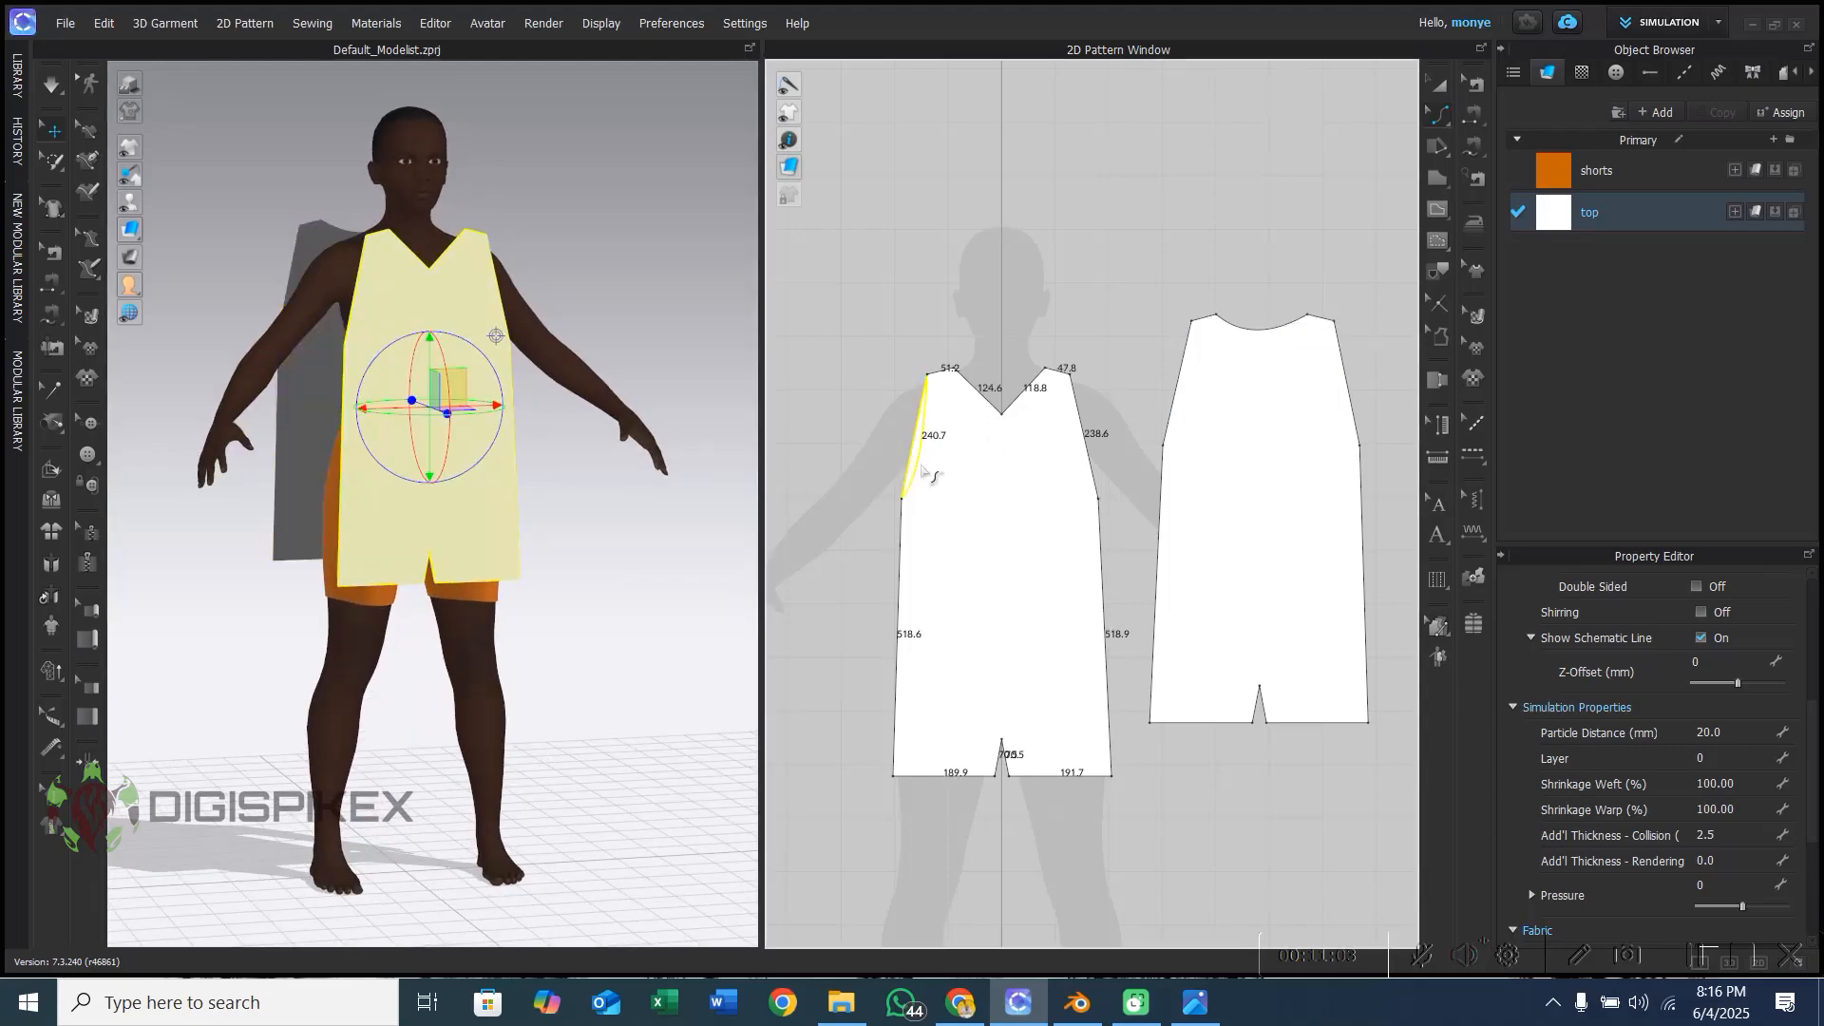
{"action": "left_click", "coordinate": [1092, 472]}
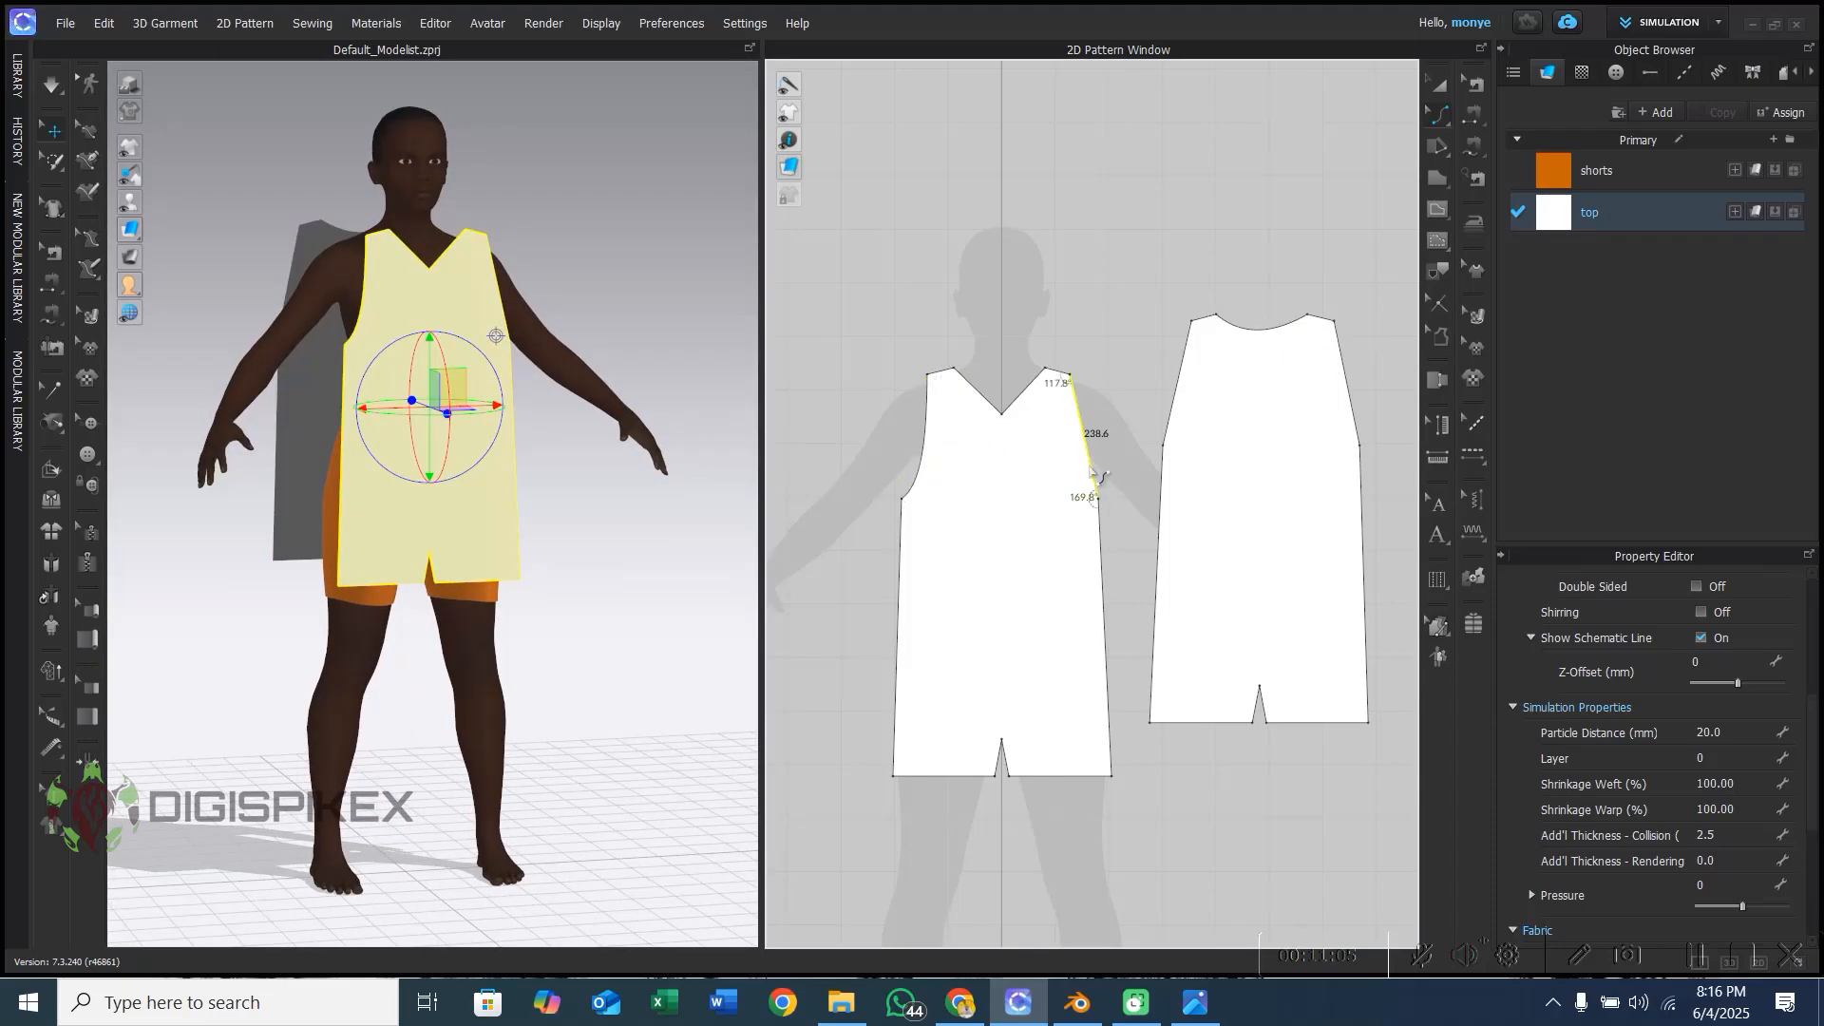
{"action": "left_click", "coordinate": [1176, 399]}
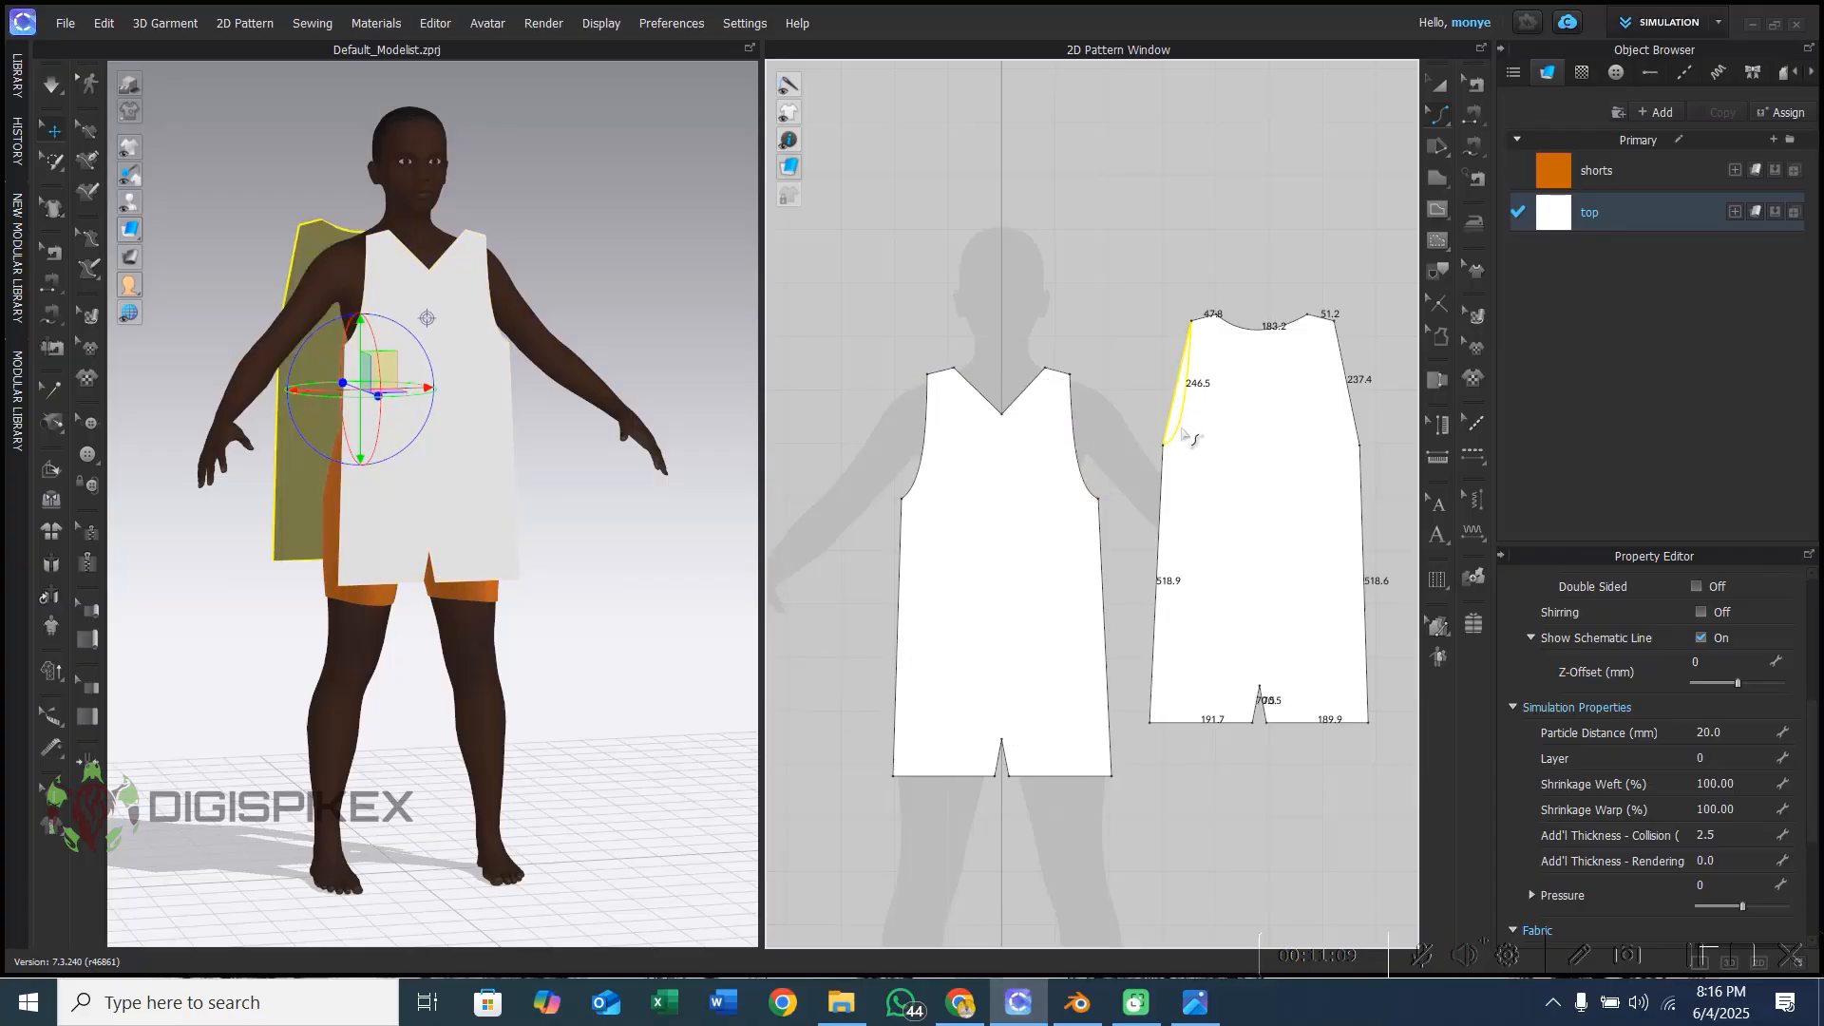
{"action": "left_click", "coordinate": [1353, 418]}
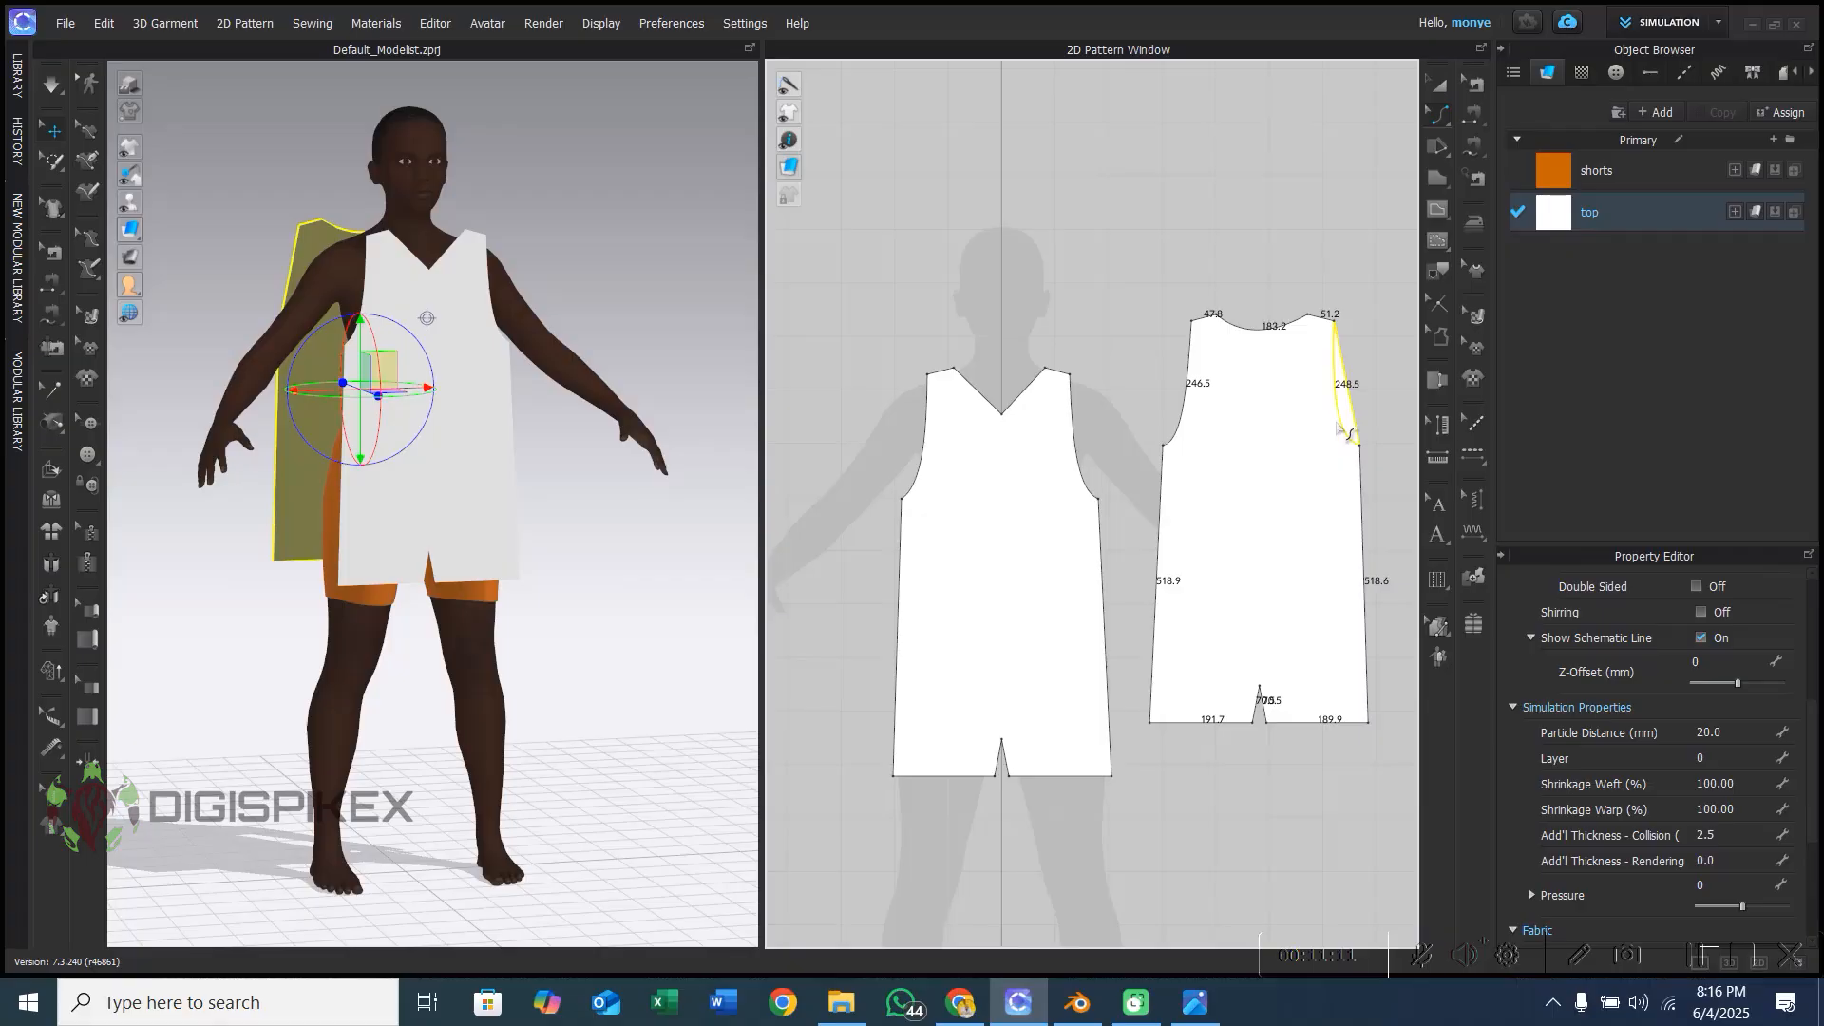
- Sew the front panel to the back panel along both side seams with Segment Sewing
{"action": "right_click_drag", "start_coordinate": [515, 273], "coordinate": [455, 281]}
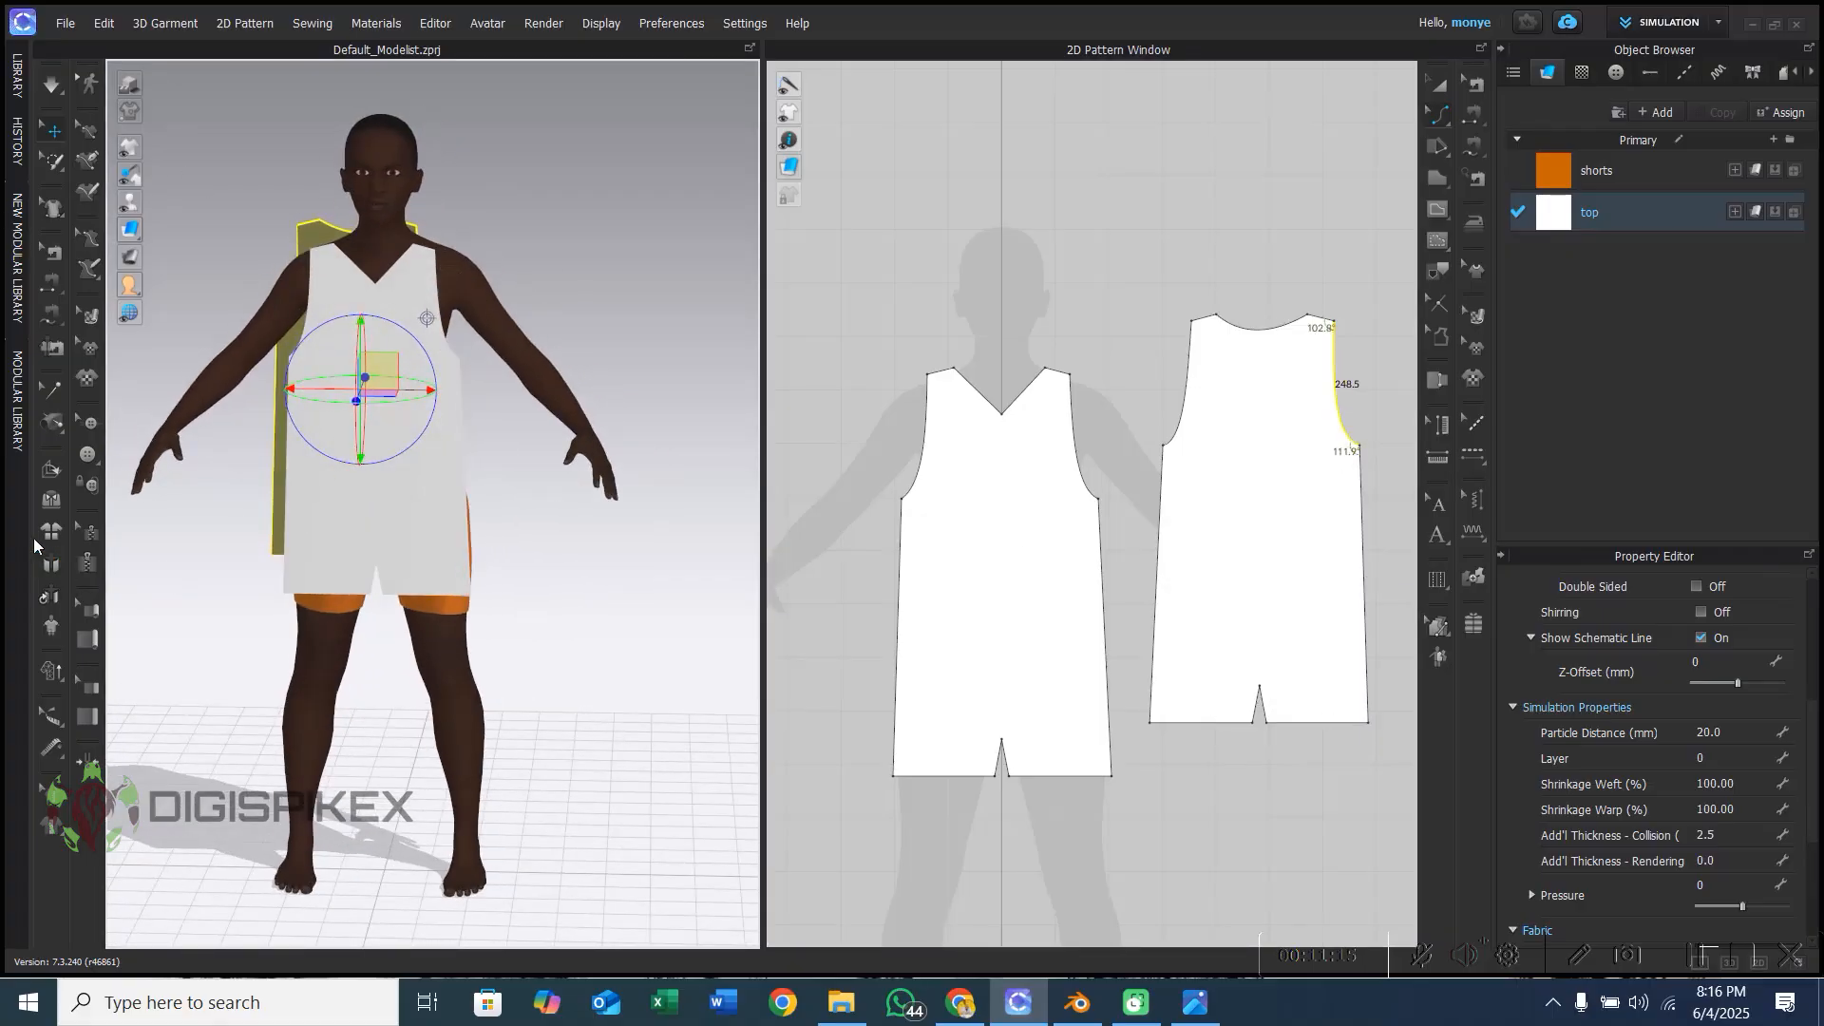
{"action": "left_click", "coordinate": [48, 283]}
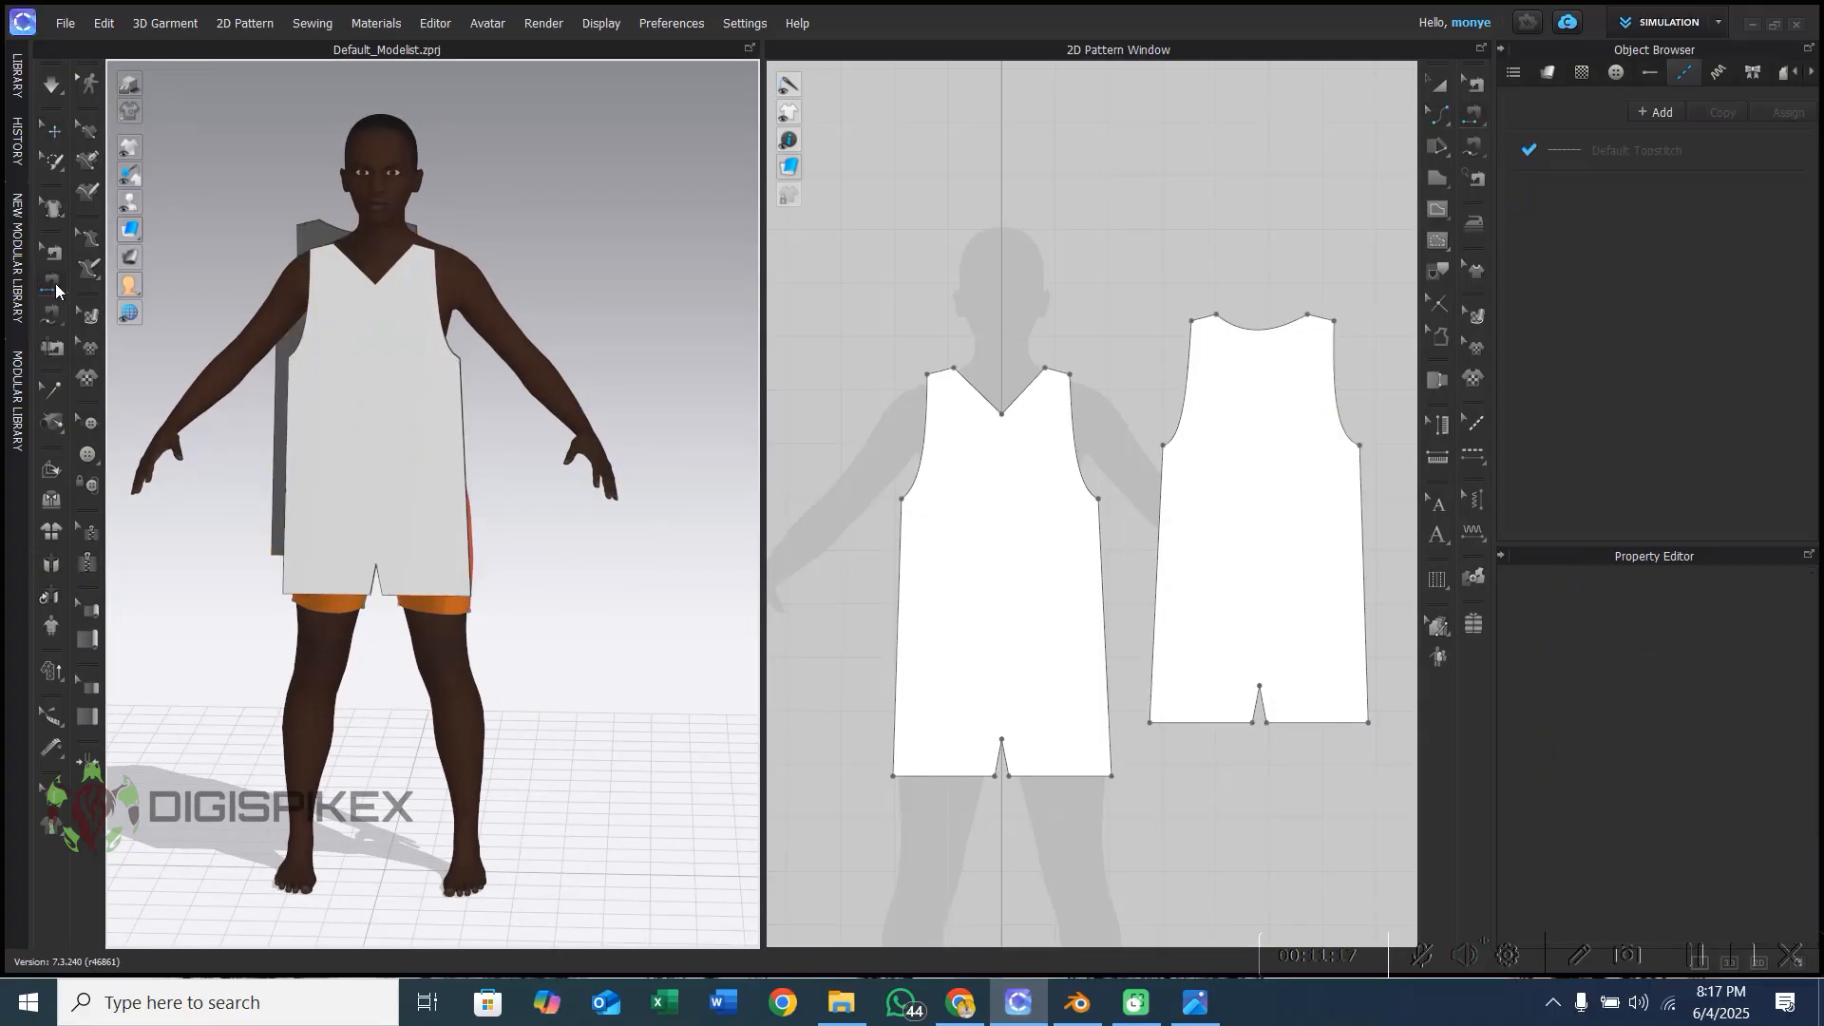
{"action": "left_click", "coordinate": [286, 400]}
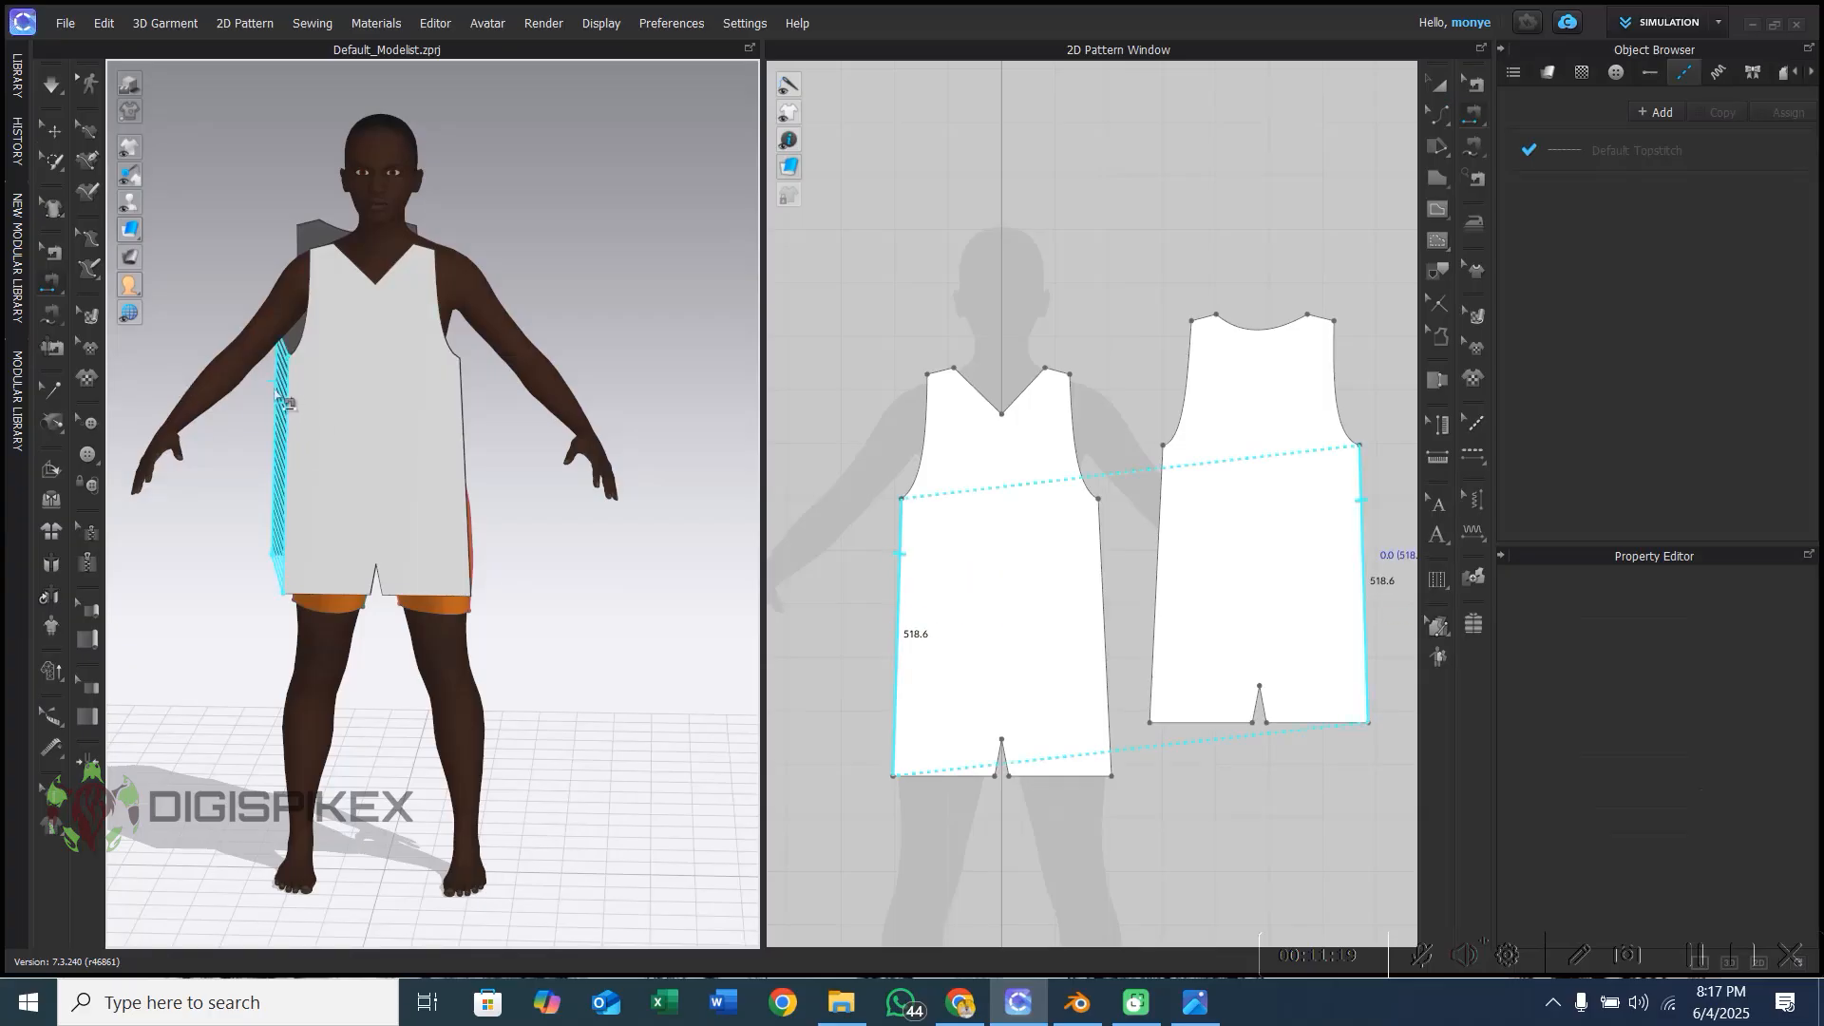
{"action": "left_click", "coordinate": [278, 404]}
{"action": "right_click_drag", "start_coordinate": [278, 404], "coordinate": [418, 373]}
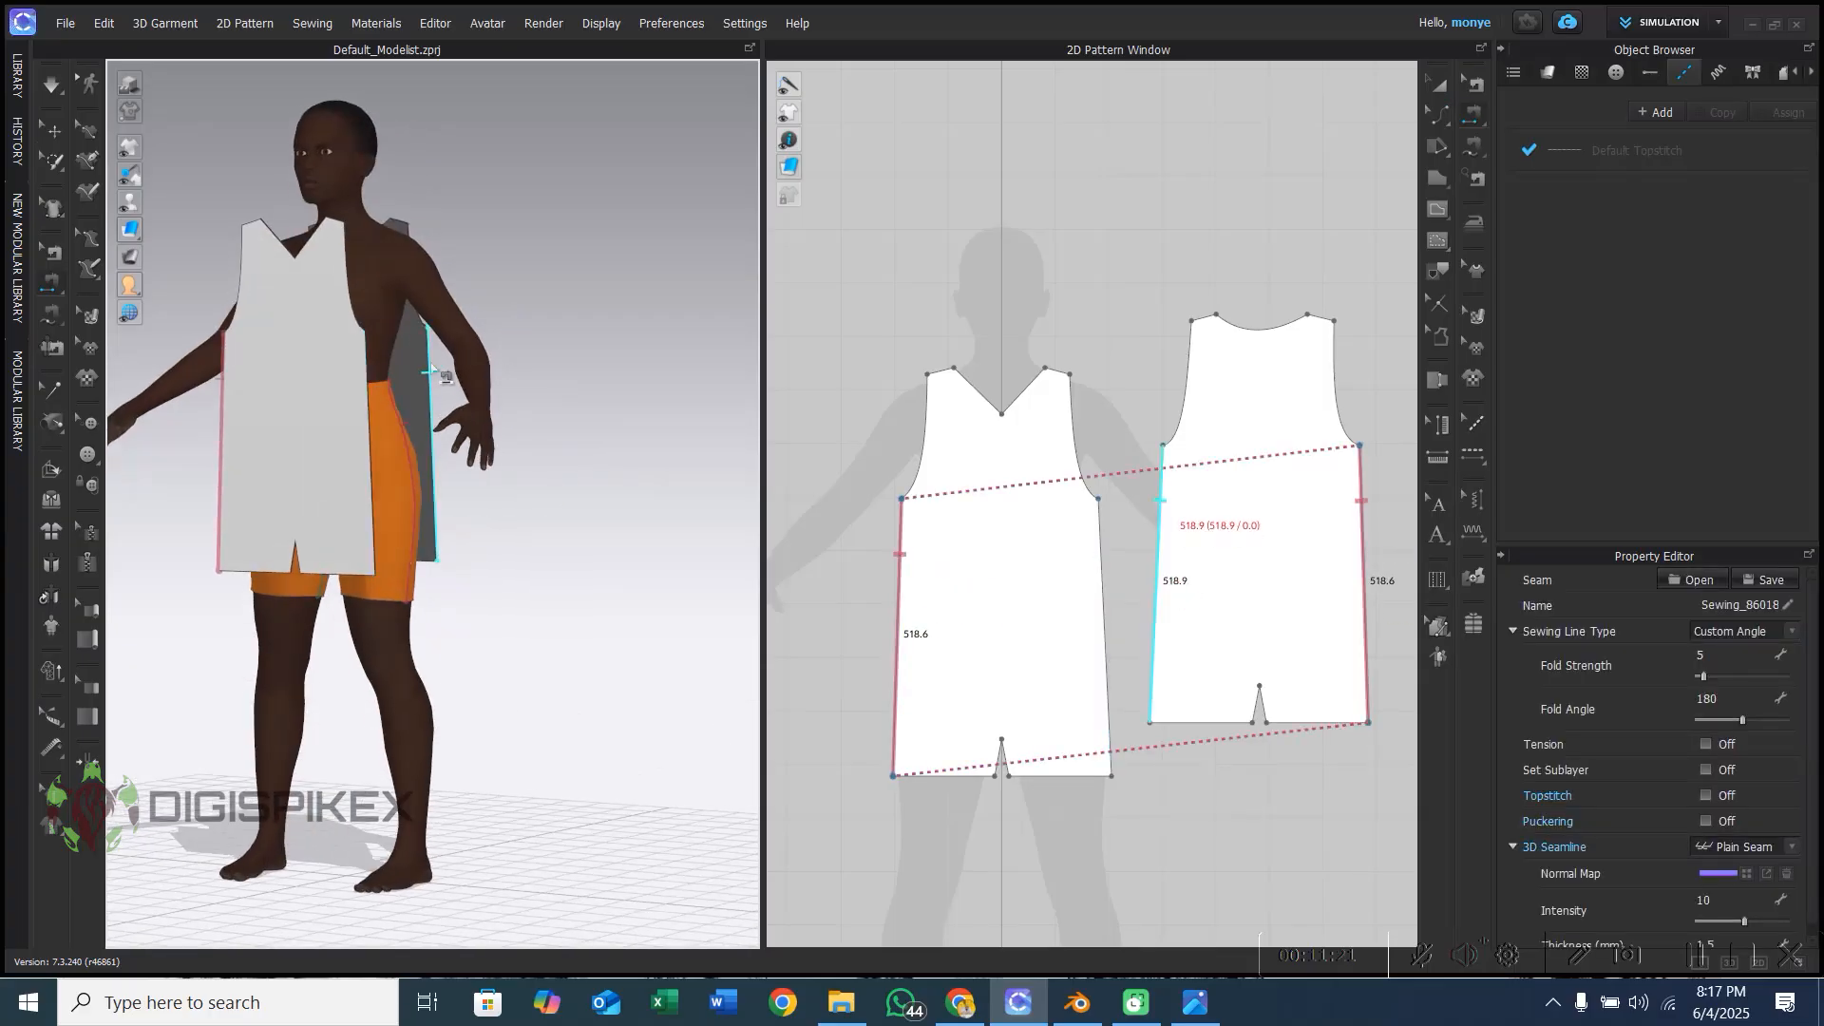
{"action": "left_click", "coordinate": [431, 370]}
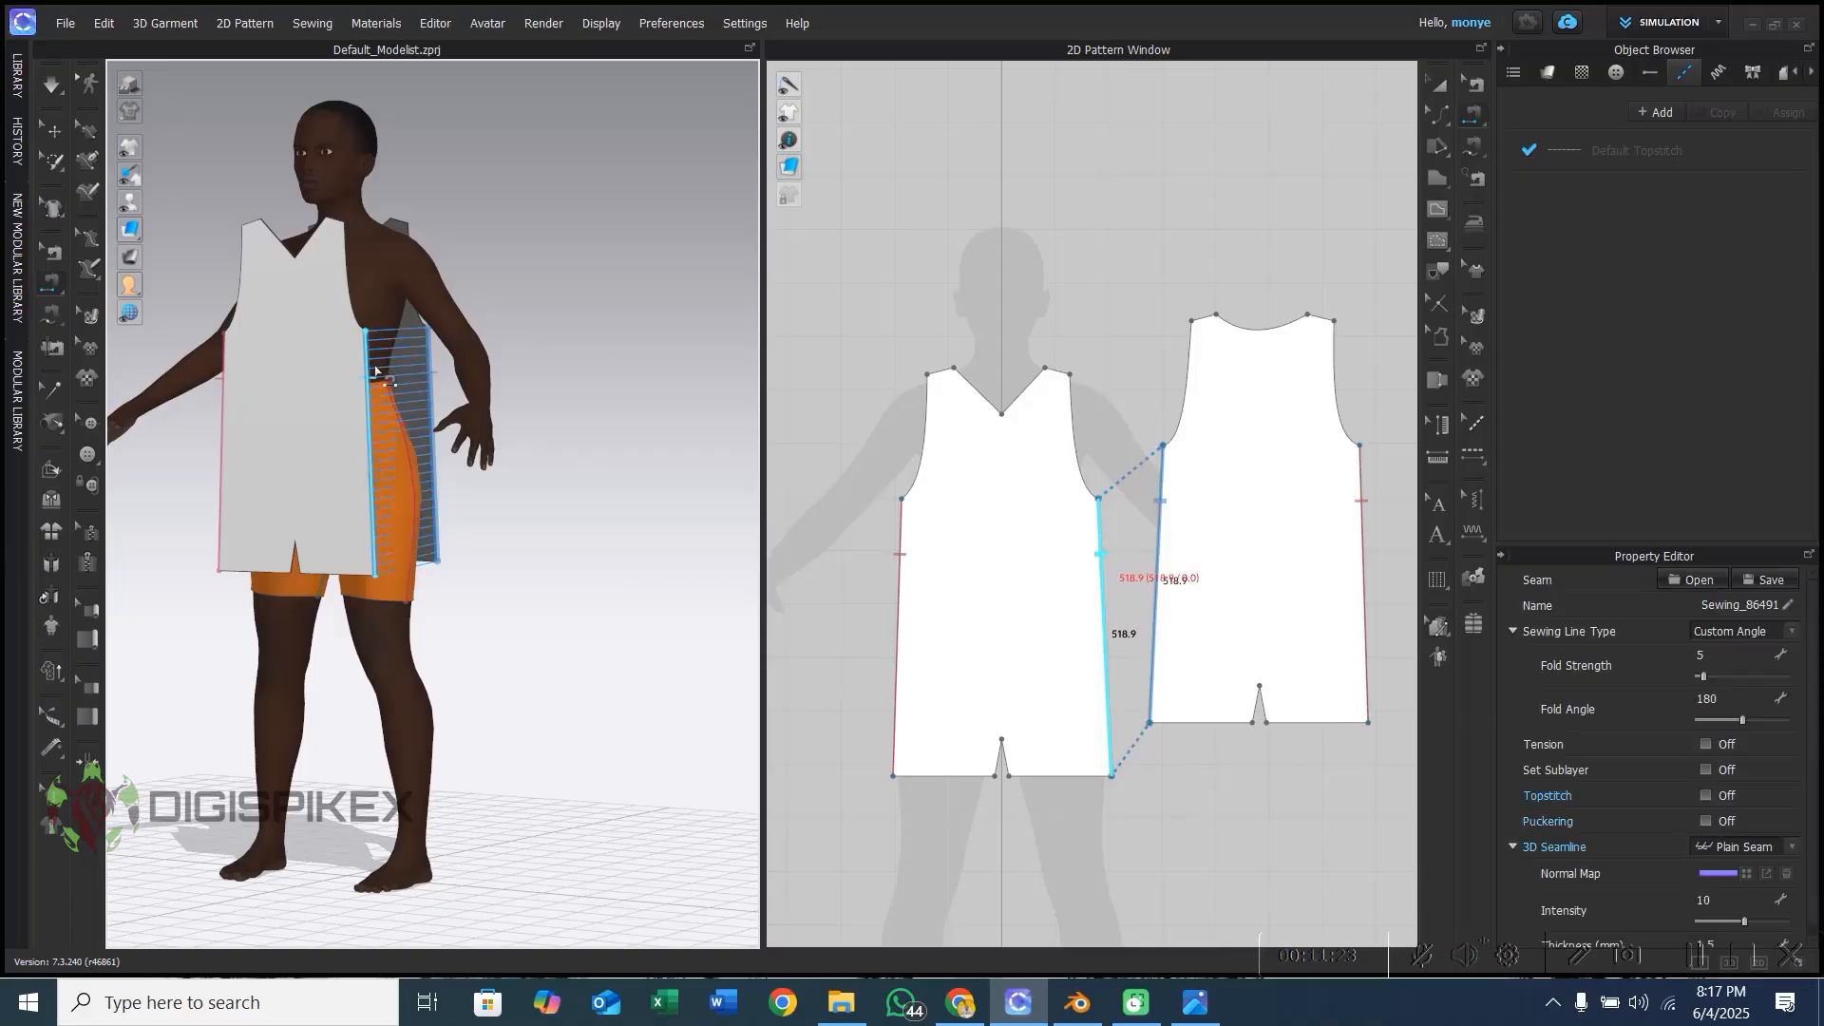
- Sew the front and back shoulder edges together on both shoulders of the top
{"action": "right_click_drag", "start_coordinate": [375, 371], "coordinate": [425, 392]}
{"action": "left_click", "coordinate": [410, 253]}
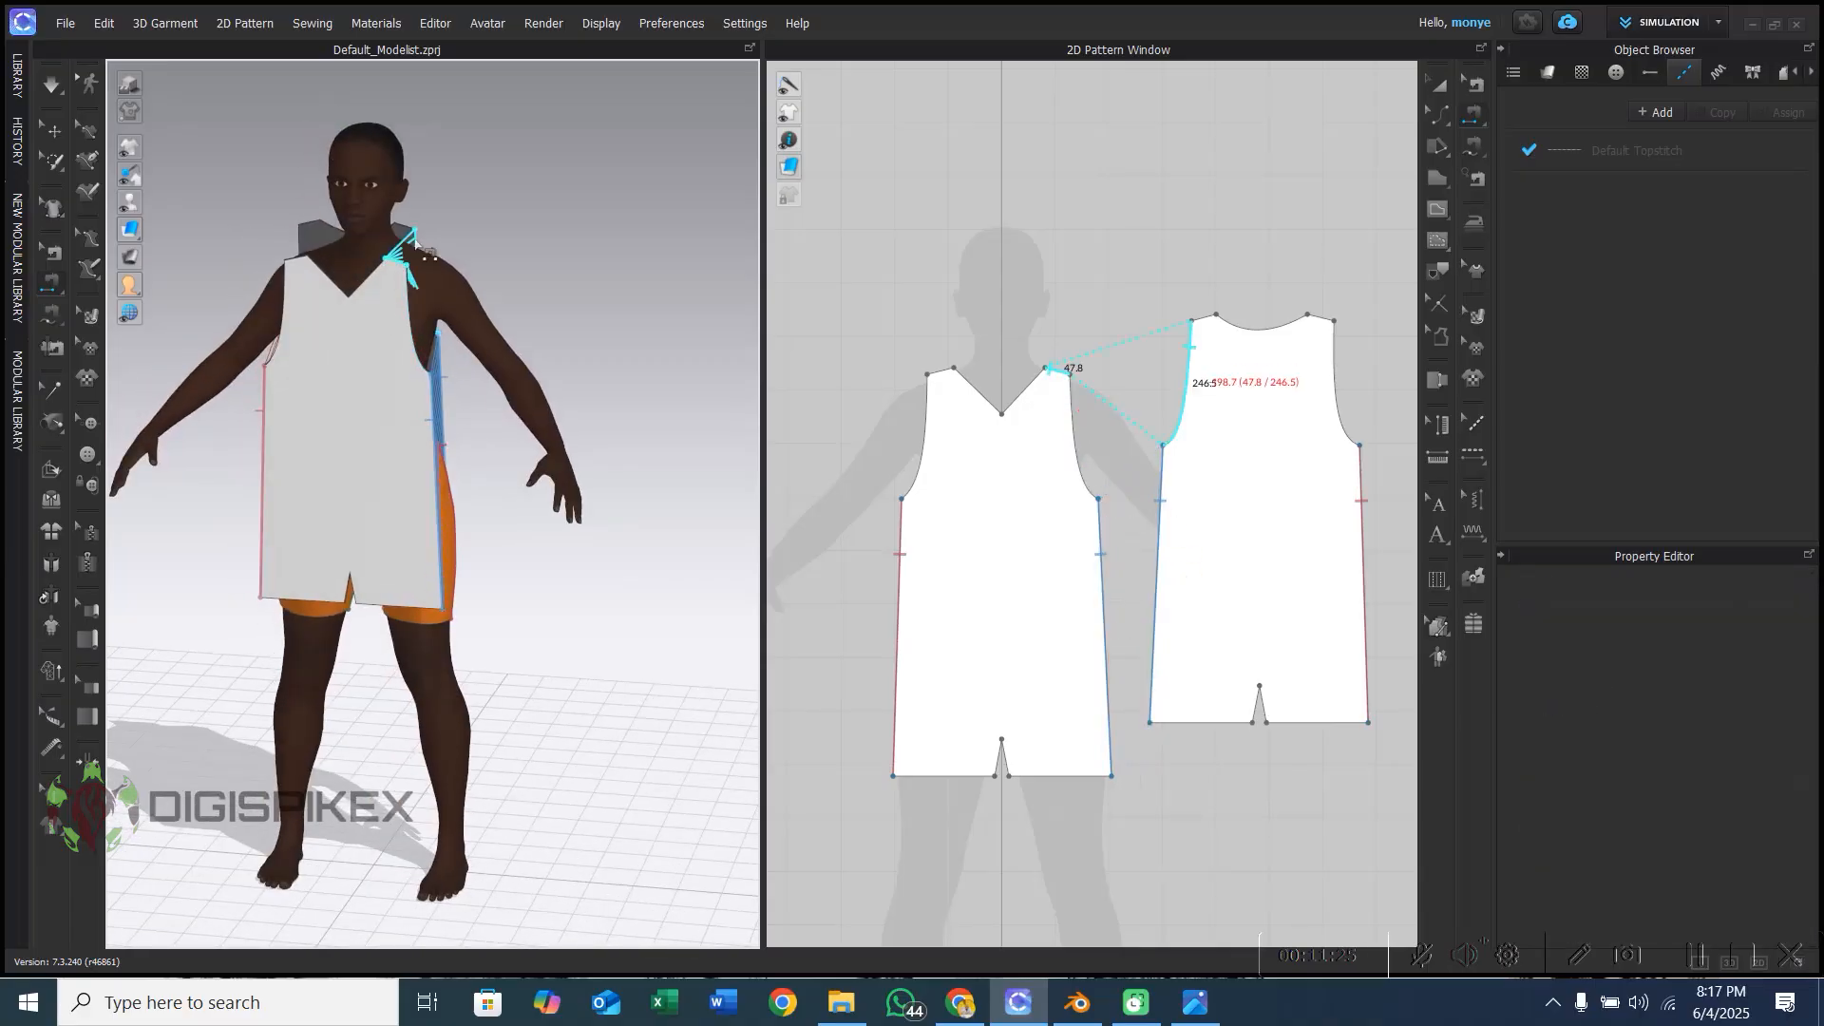
{"action": "left_click", "coordinate": [416, 236]}
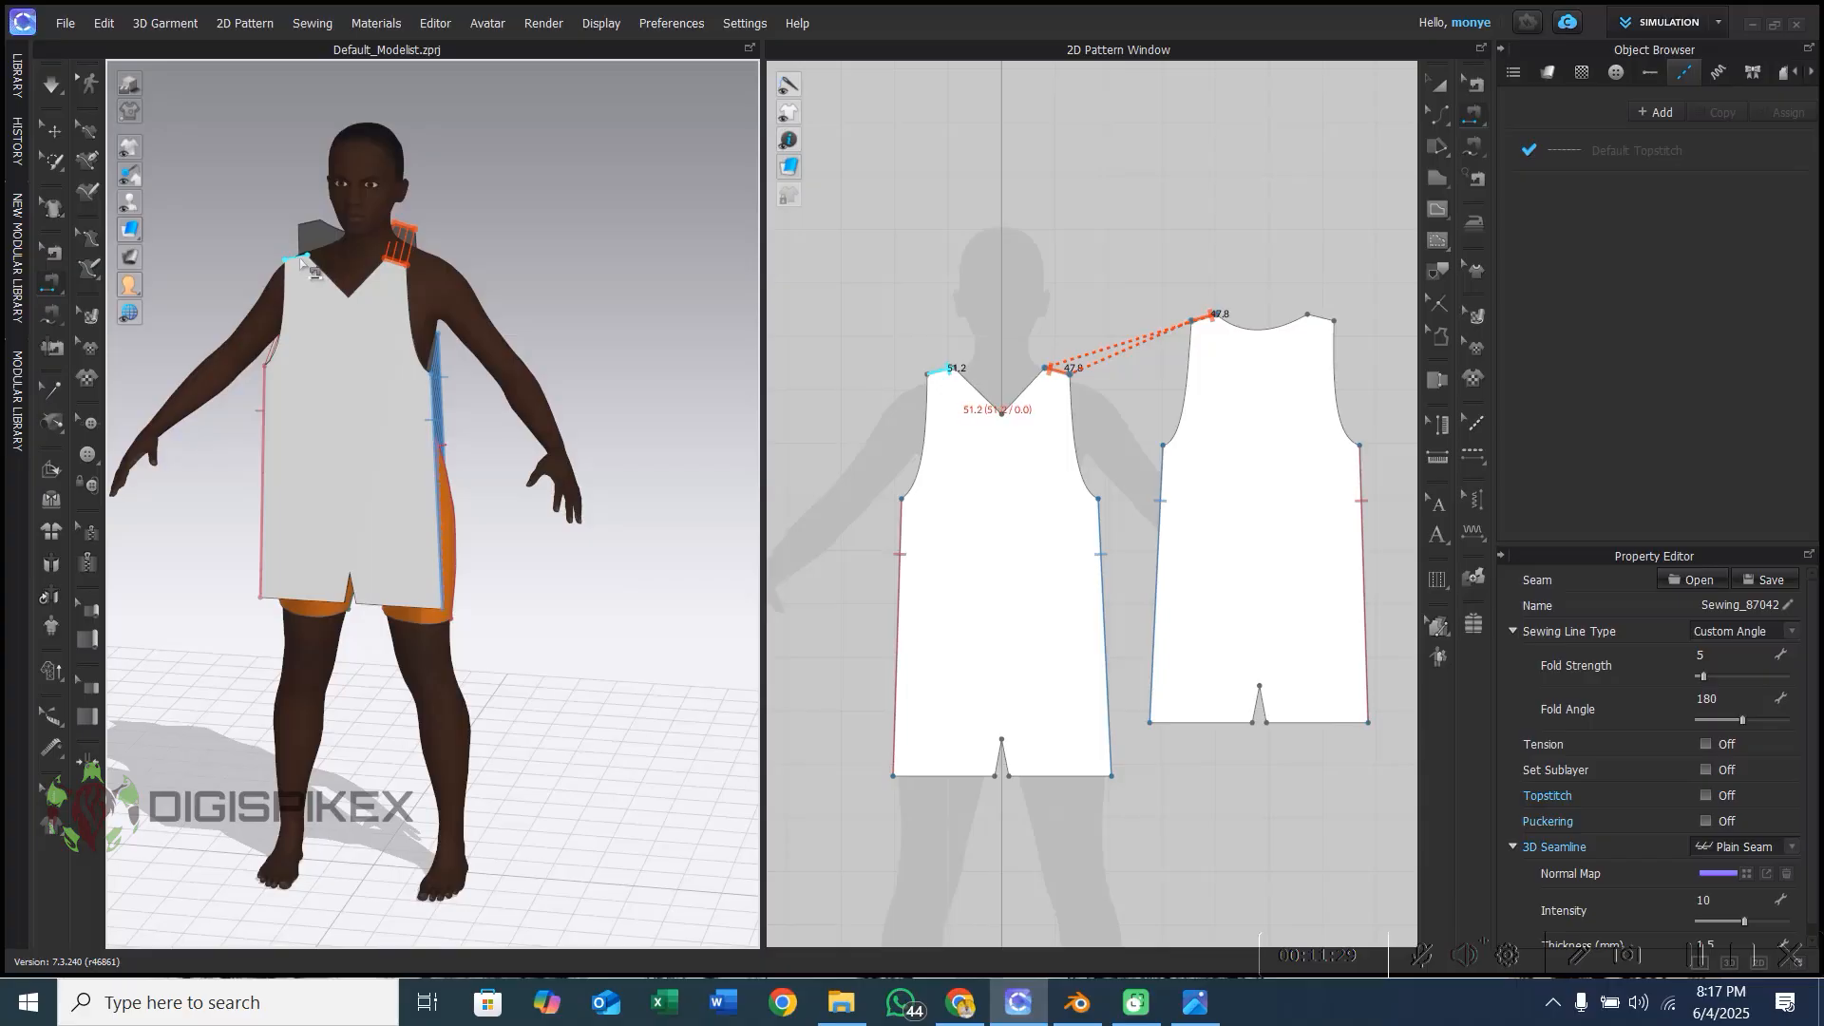
{"action": "left_click", "coordinate": [302, 264]}
{"action": "left_click", "coordinate": [313, 229]}
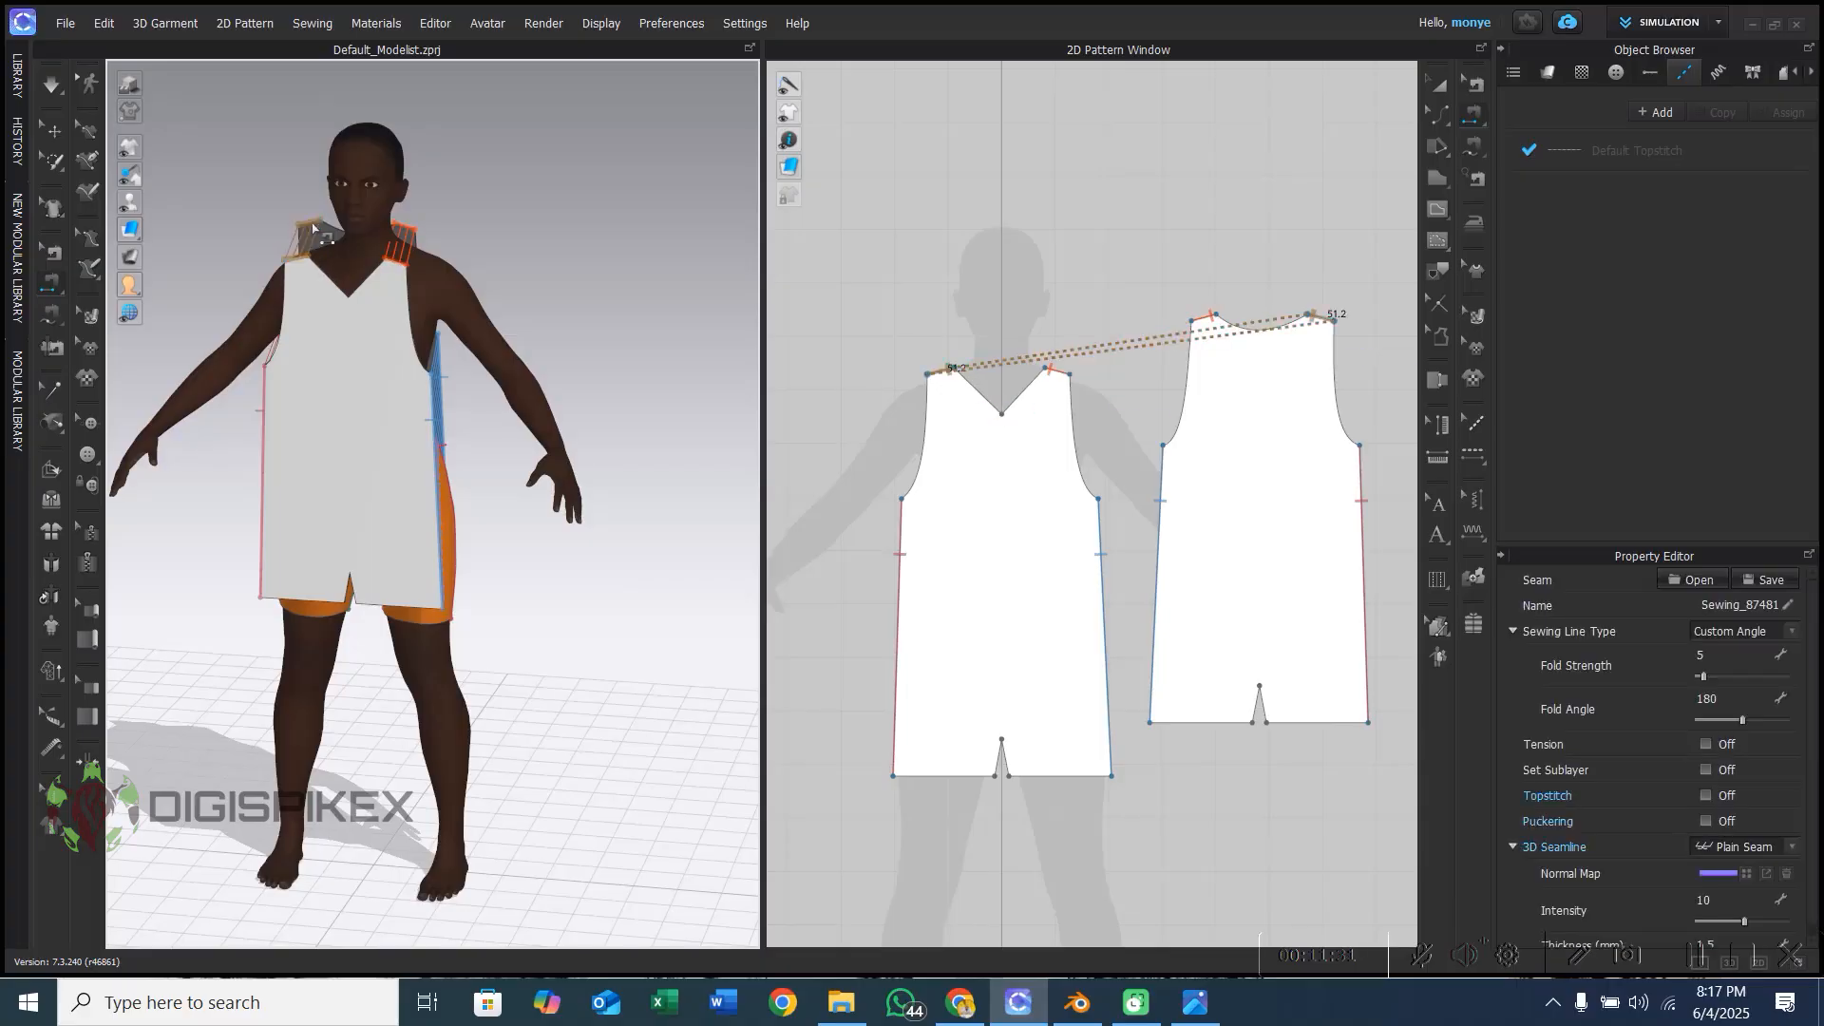
- Simulate the sewn top, pull its front hem on the avatar, and compare the drape with the concept image
{"action": "left_click", "coordinate": [52, 85]}
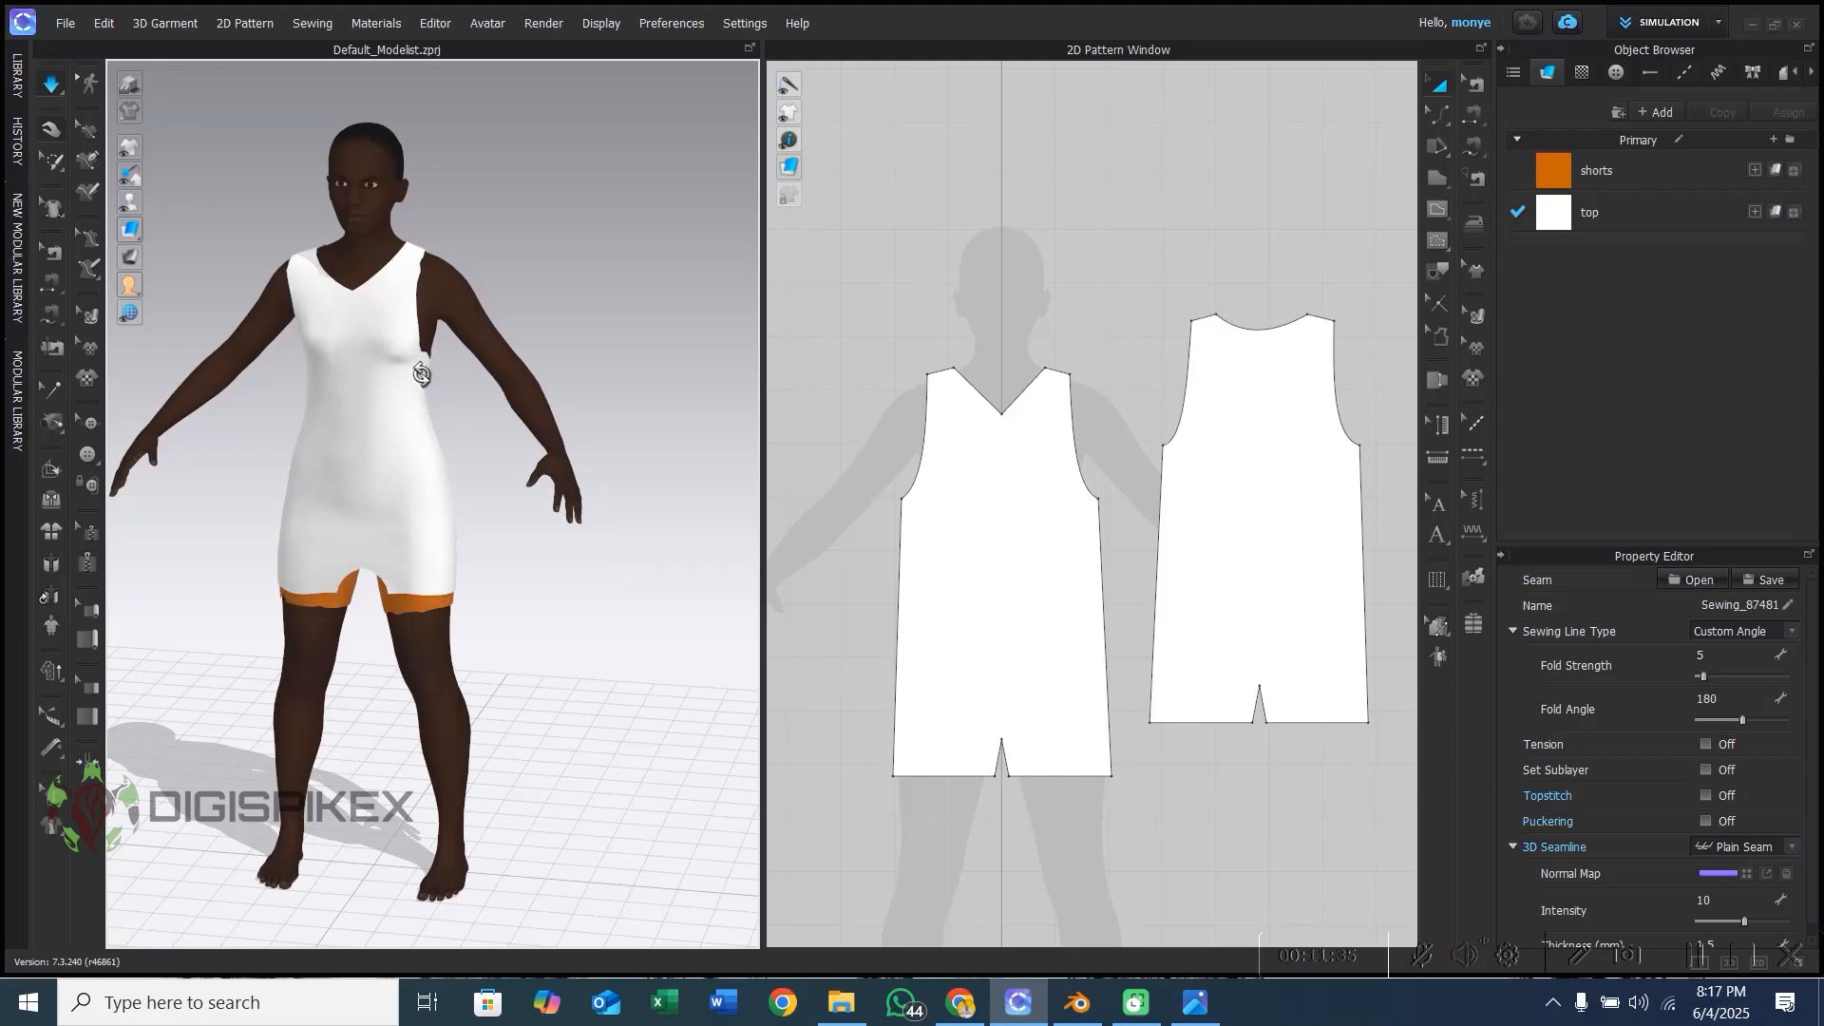
{"action": "right_click_drag", "start_coordinate": [422, 374], "coordinate": [437, 383]}
{"action": "left_click_drag", "start_coordinate": [359, 557], "coordinate": [271, 543]}
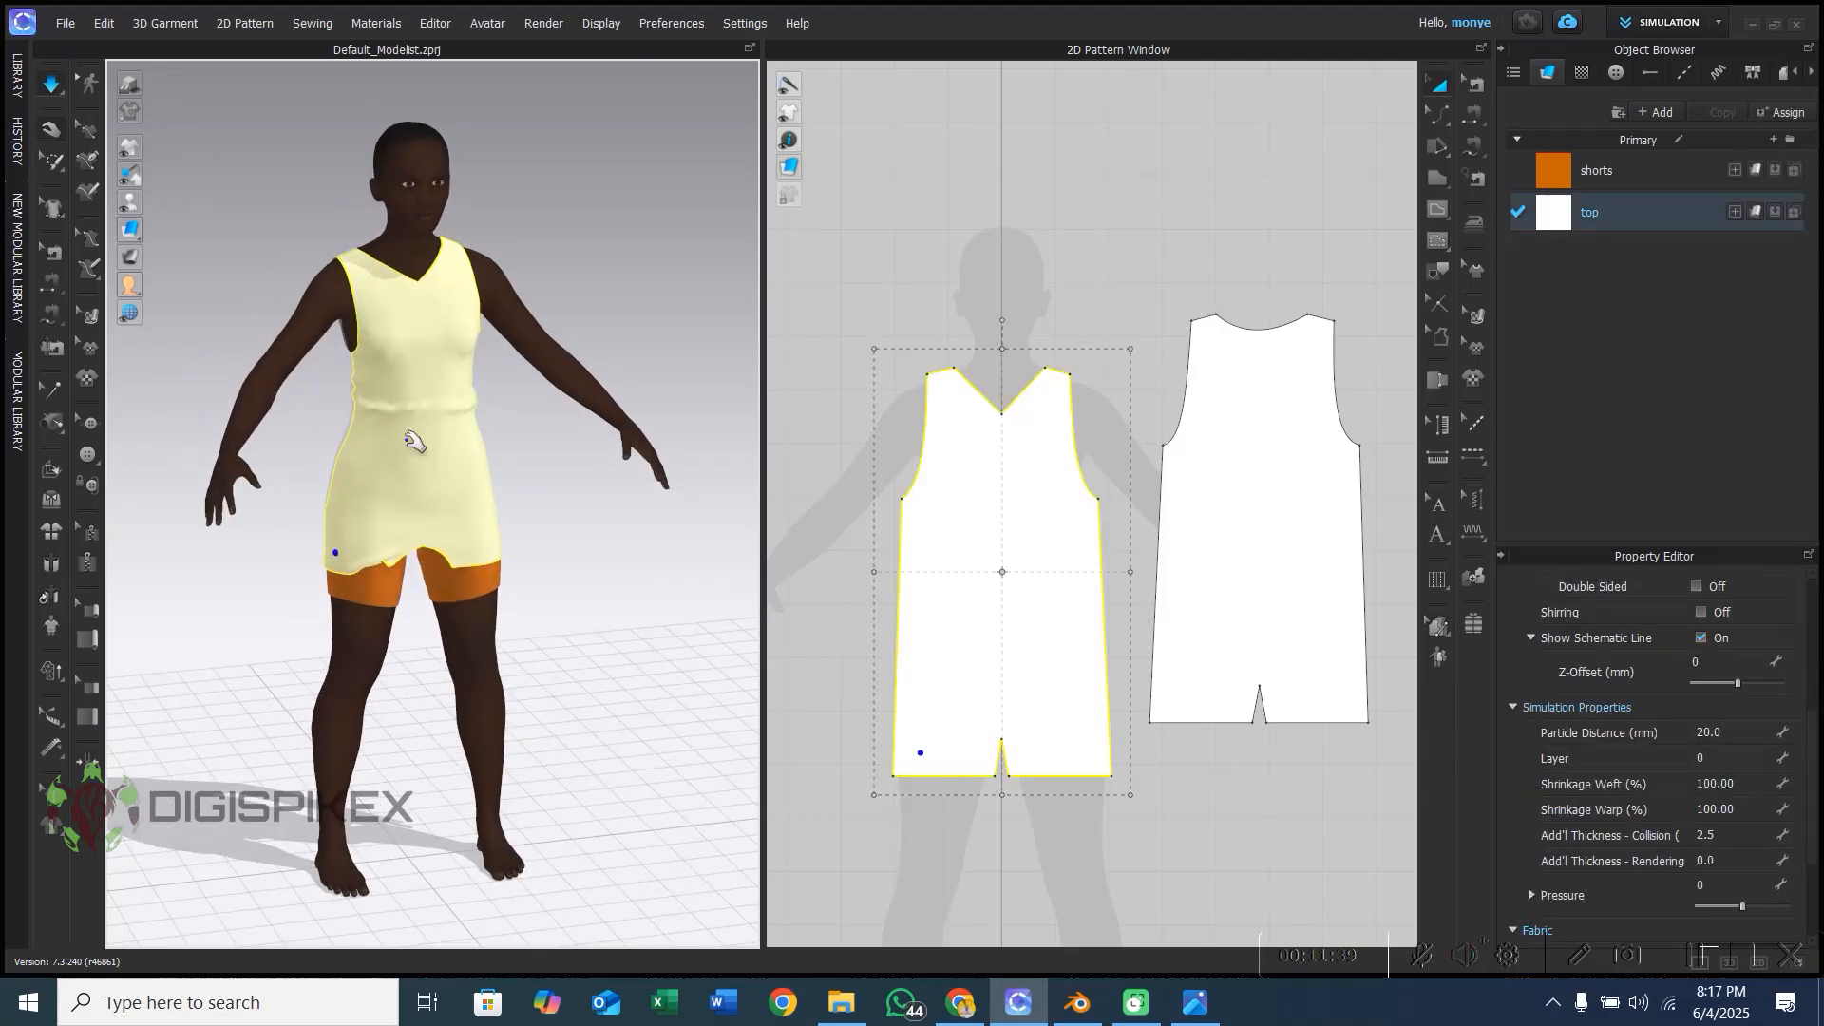
{"action": "right_click_drag", "start_coordinate": [452, 557], "coordinate": [409, 543]}
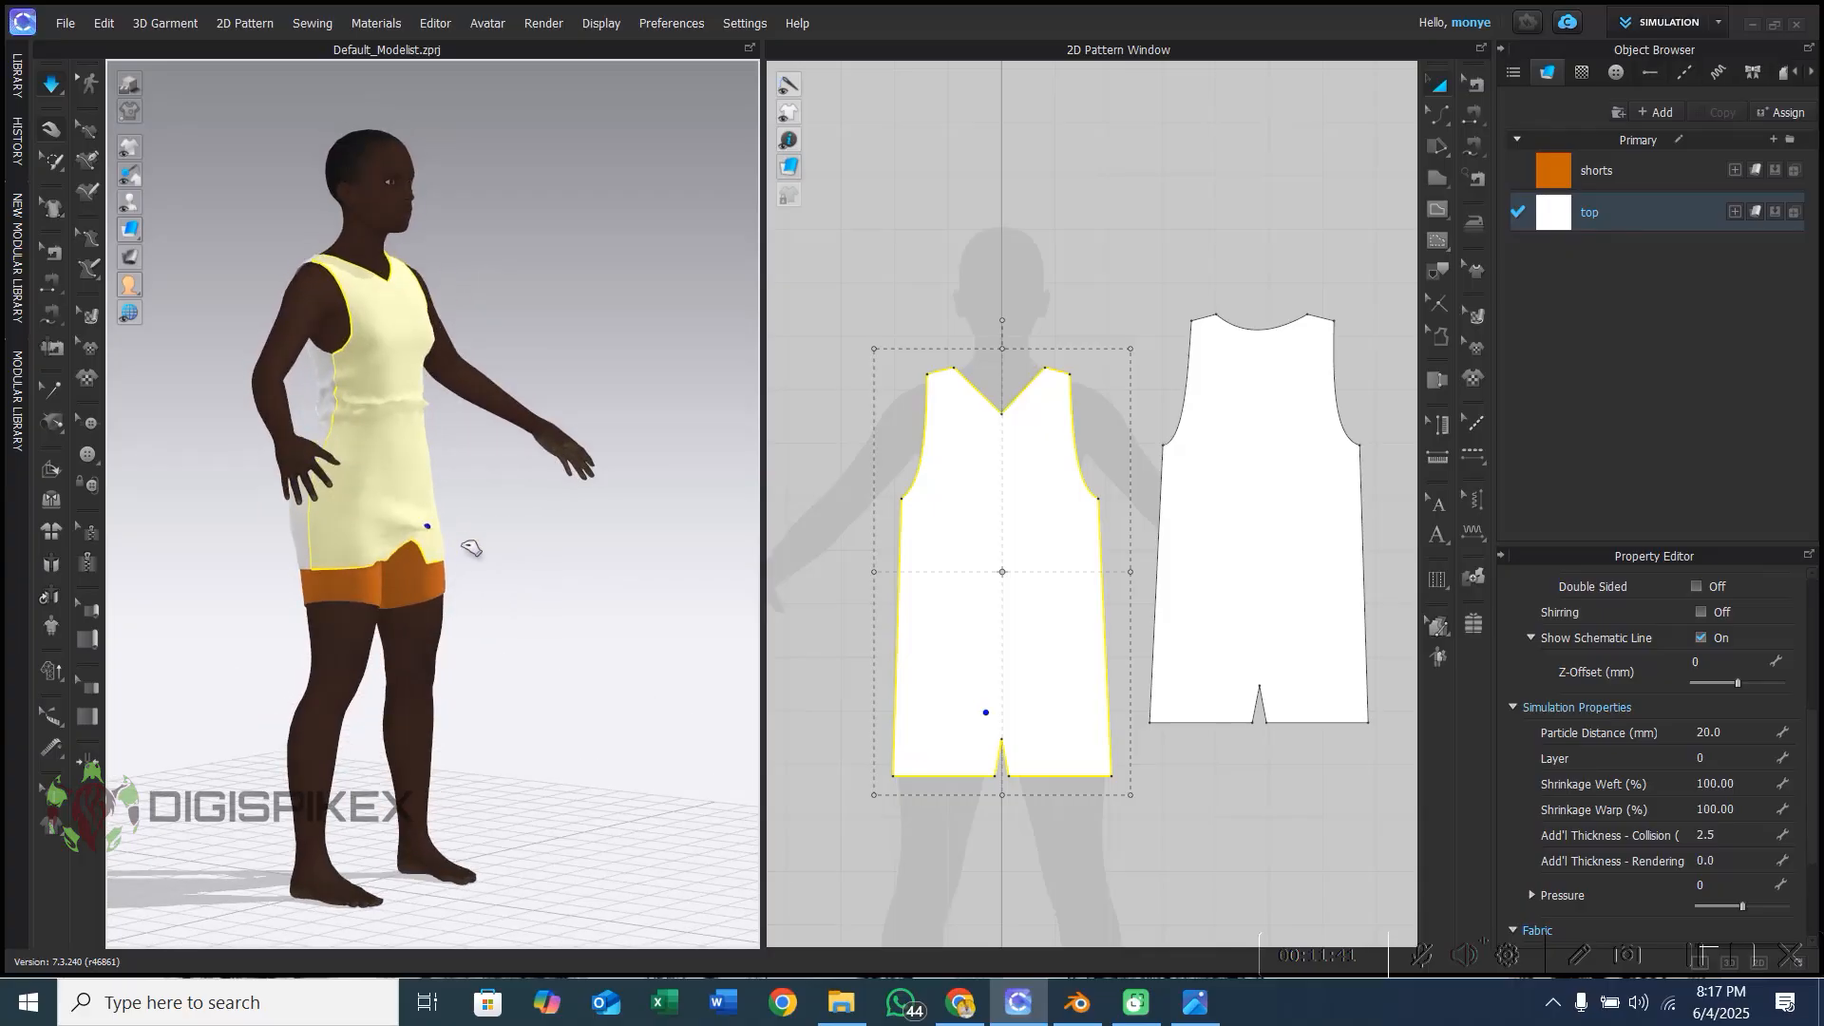
{"action": "right_click_drag", "start_coordinate": [414, 457], "coordinate": [656, 436]}
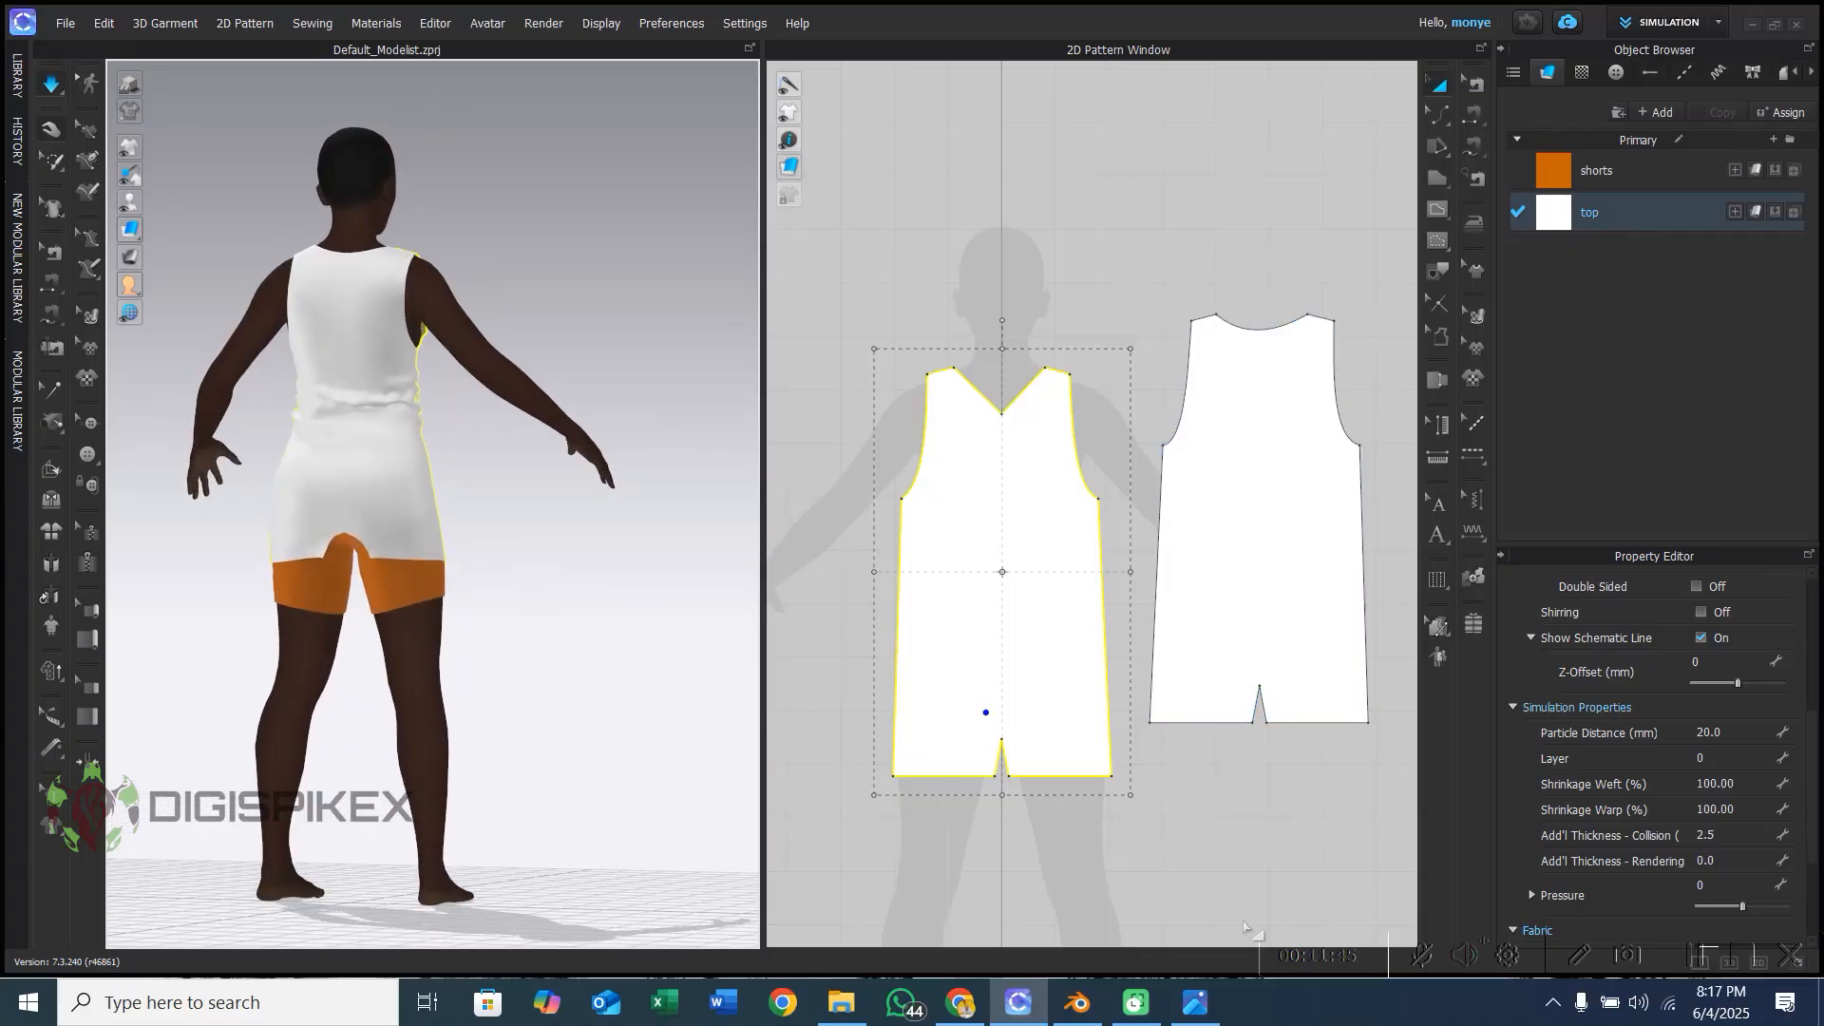
{"action": "left_click", "coordinate": [1191, 1009]}
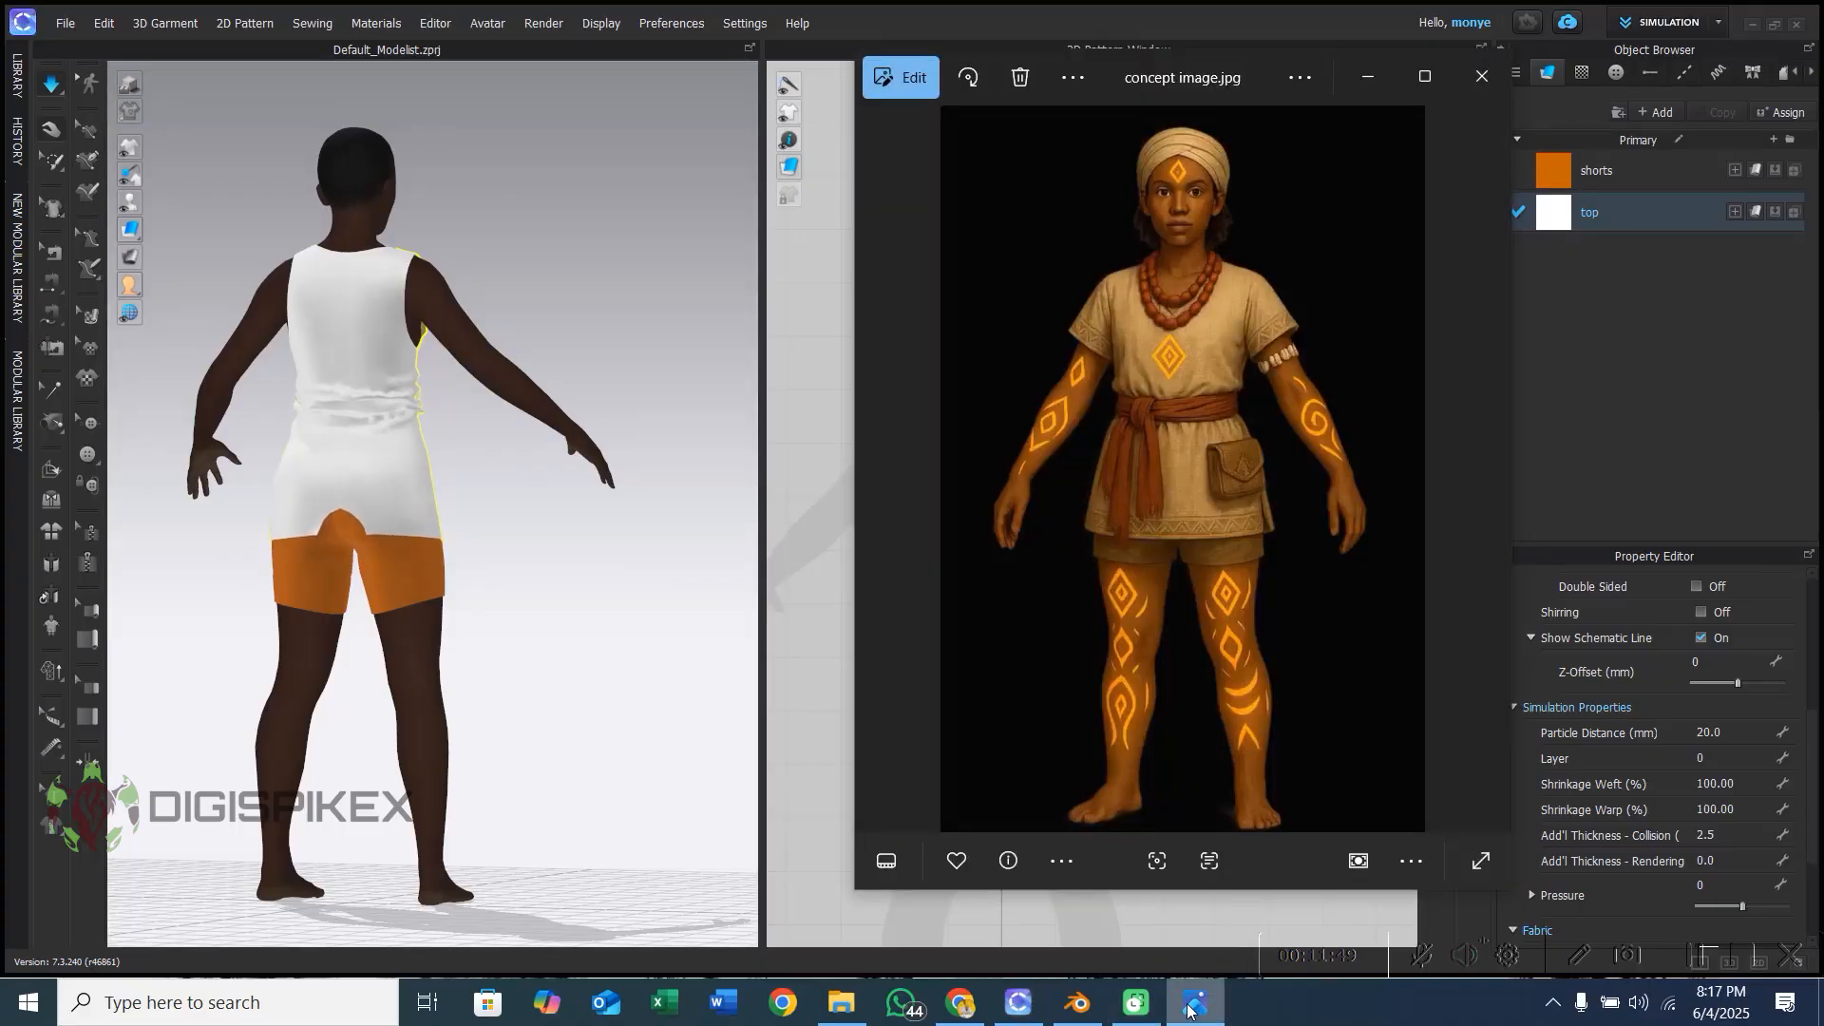
{"action": "left_click", "coordinate": [1188, 1009]}
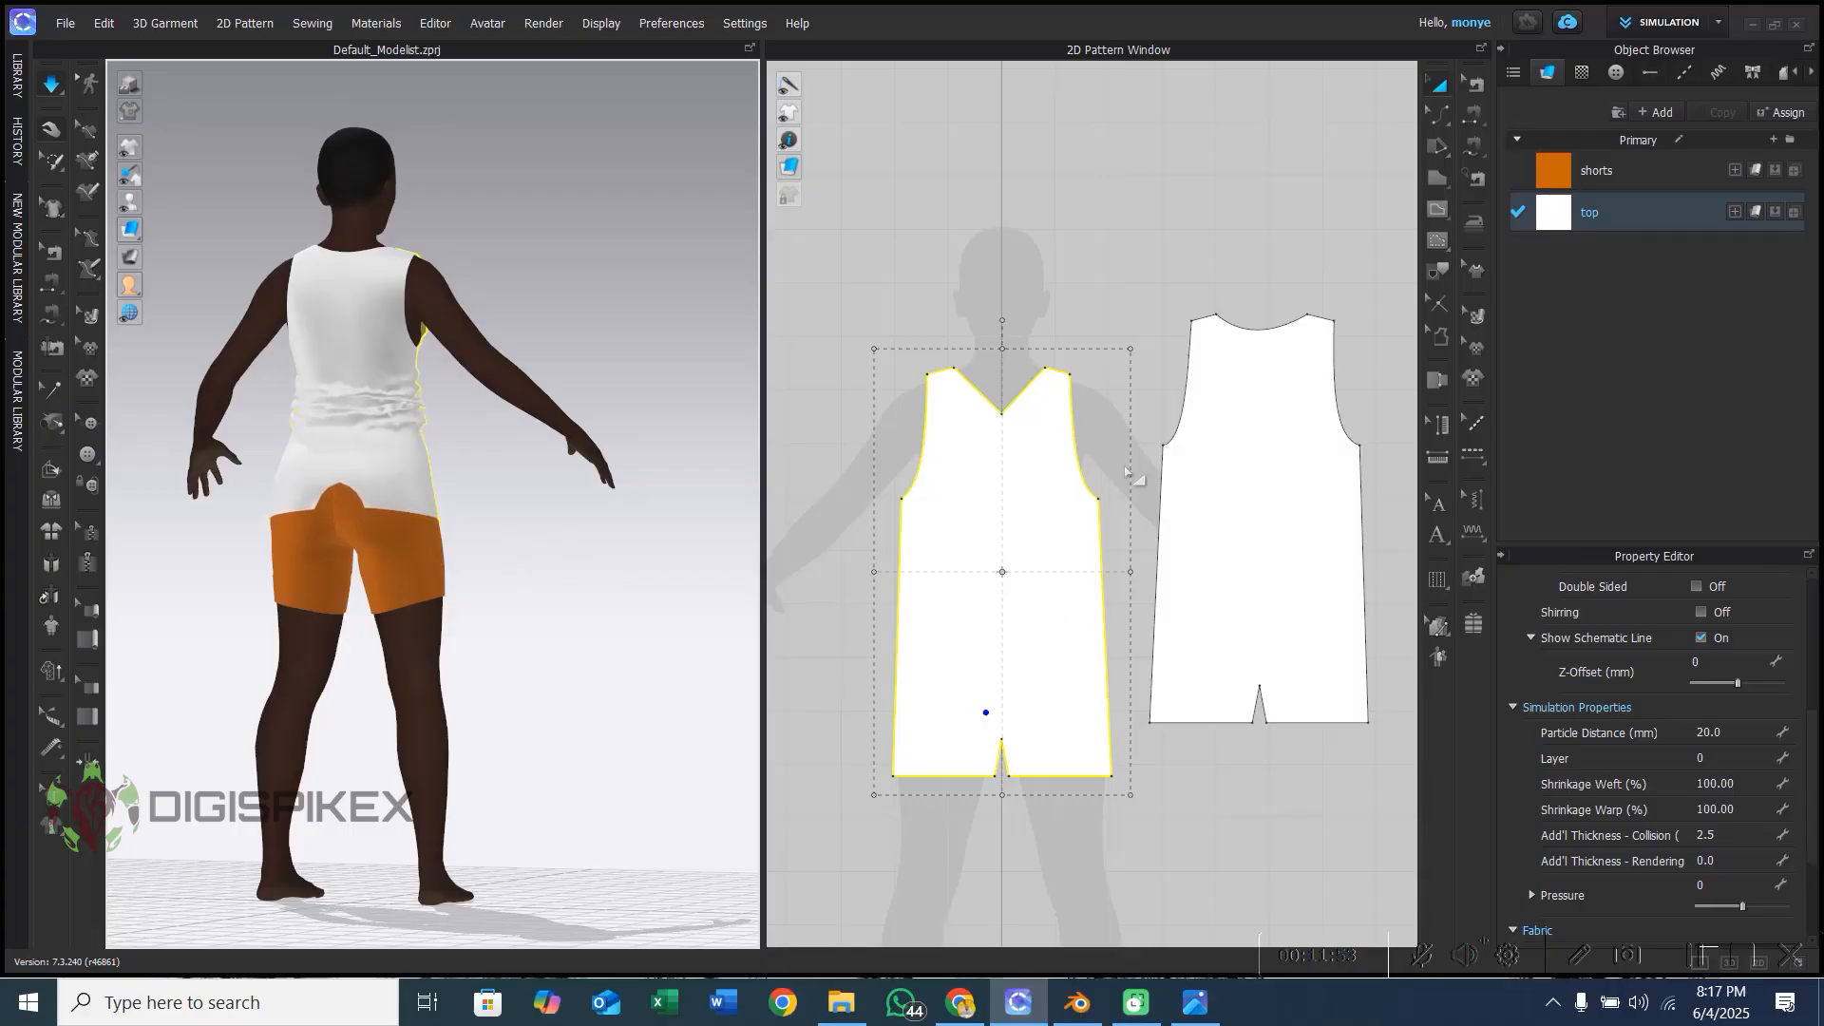
- Move the top's back panel directly below the front panel, aligned with its vertical centre
{"action": "scroll", "coordinate": [1087, 429], "scroll_direction": "up", "scroll_amount": 3}
{"action": "right_click_drag", "start_coordinate": [399, 432], "coordinate": [79, 434]}
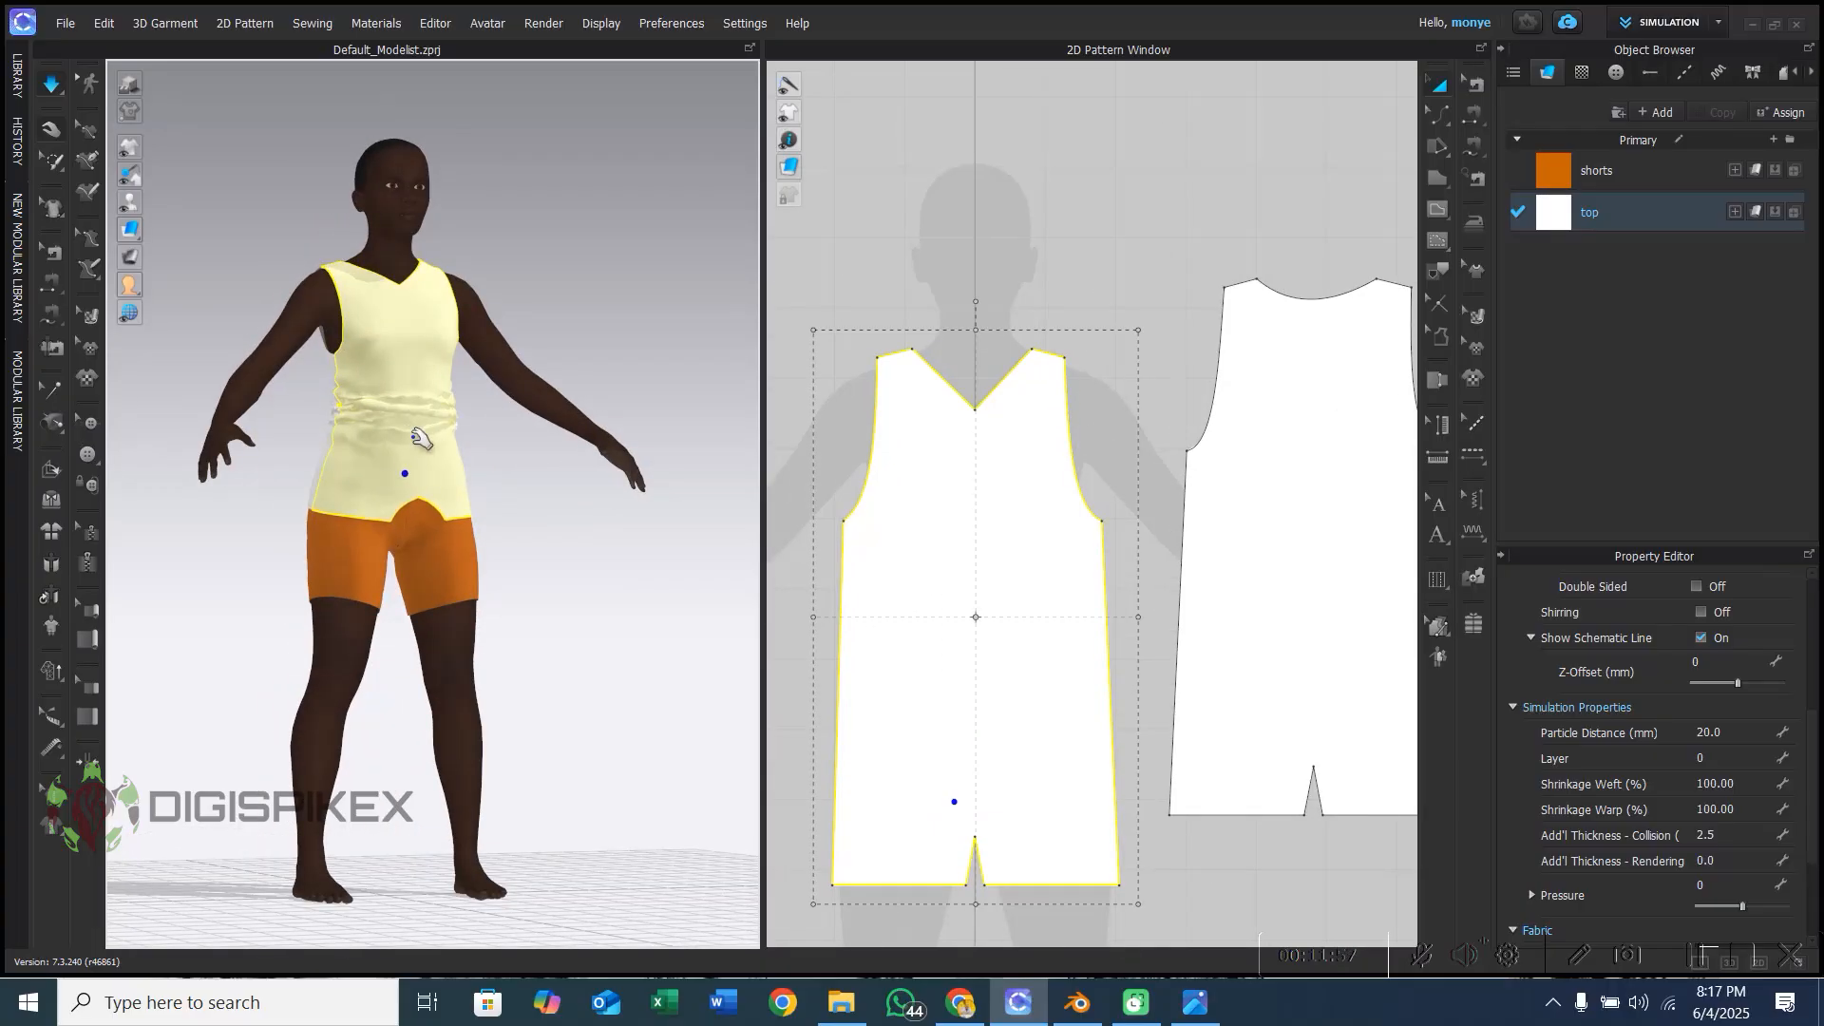
{"action": "scroll", "coordinate": [995, 488], "scroll_direction": "up", "scroll_amount": 2}
{"action": "scroll", "coordinate": [997, 487], "scroll_direction": "down", "scroll_amount": 7}
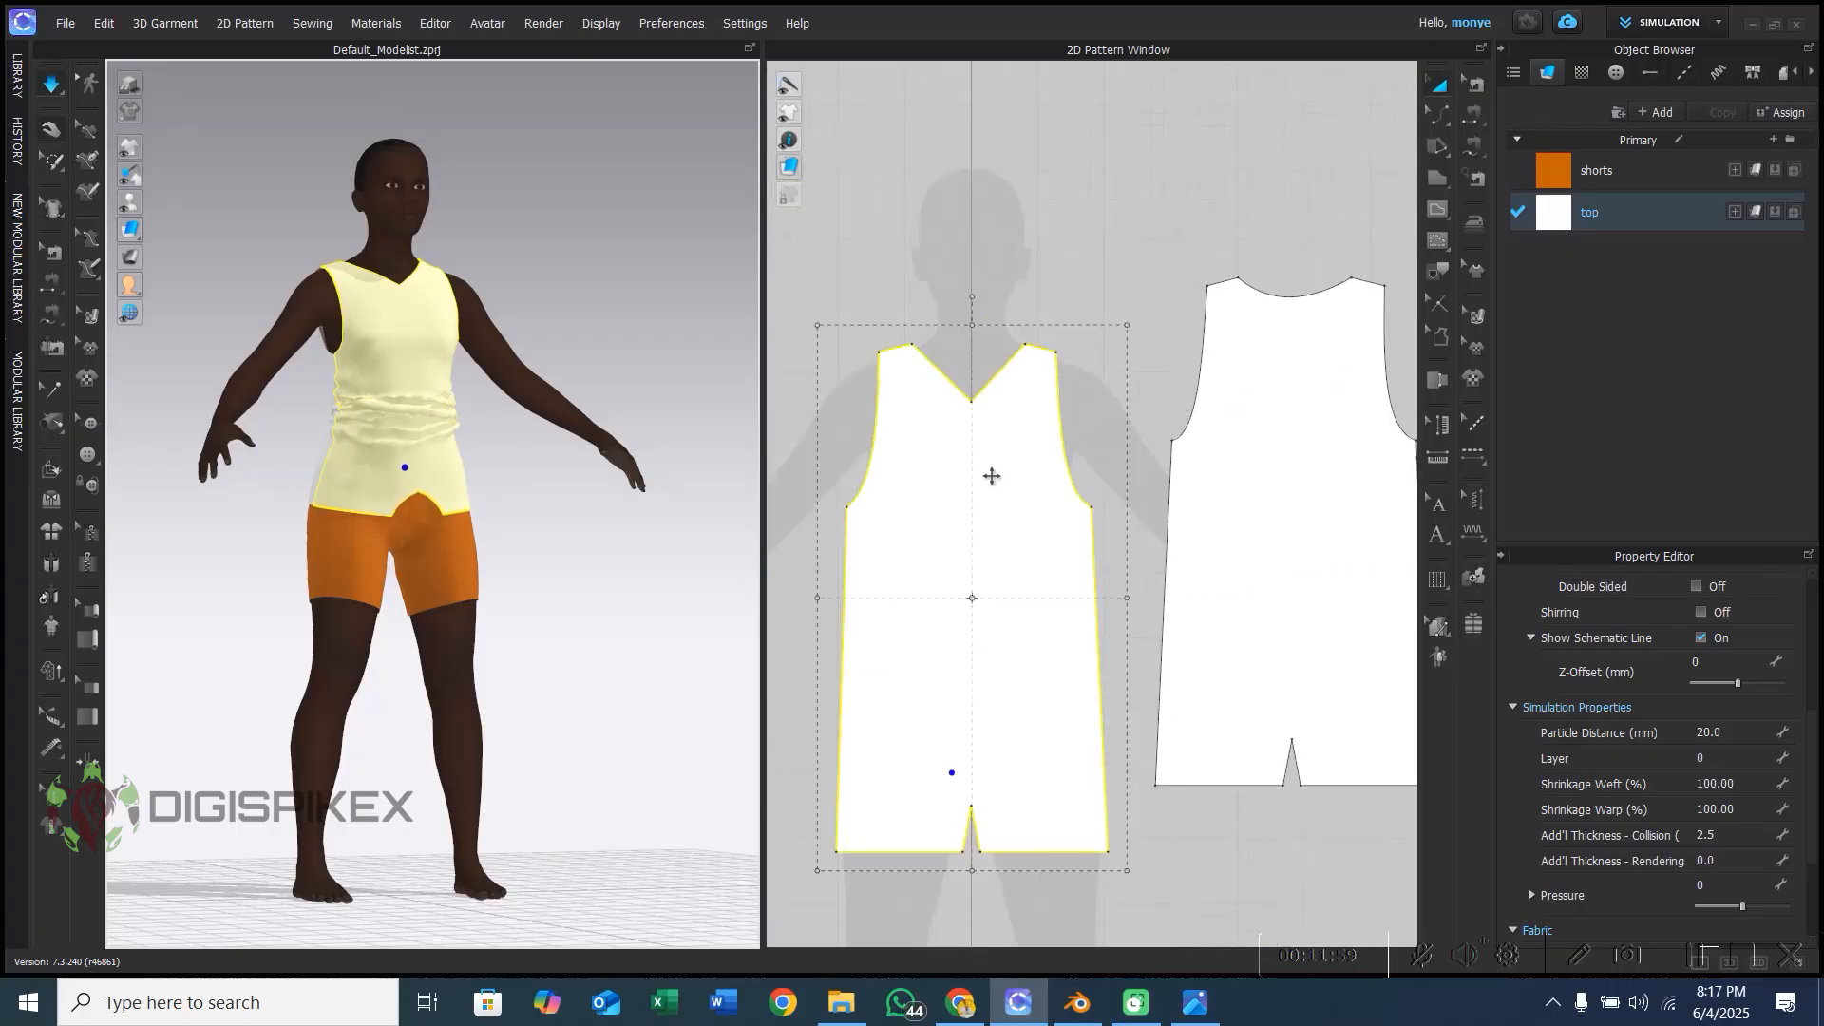
{"action": "left_click", "coordinate": [1058, 510]}
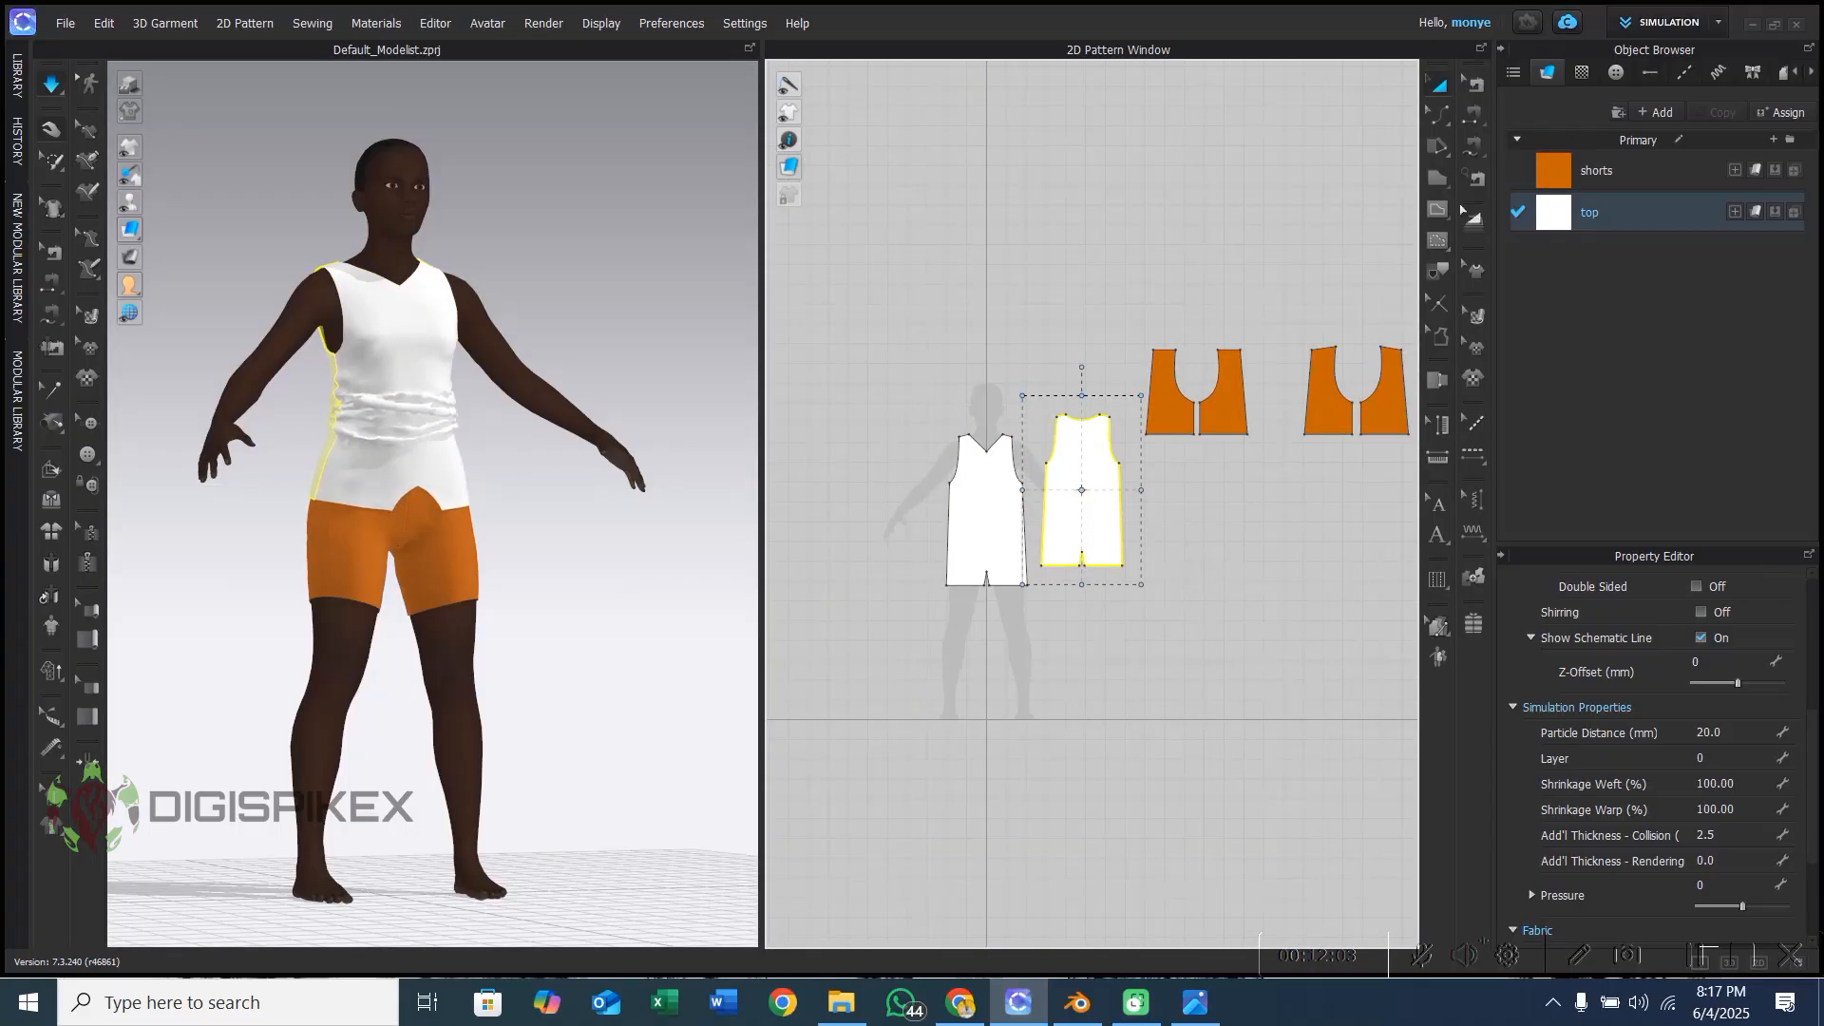
{"action": "left_click_drag", "start_coordinate": [1086, 510], "coordinate": [988, 709]}
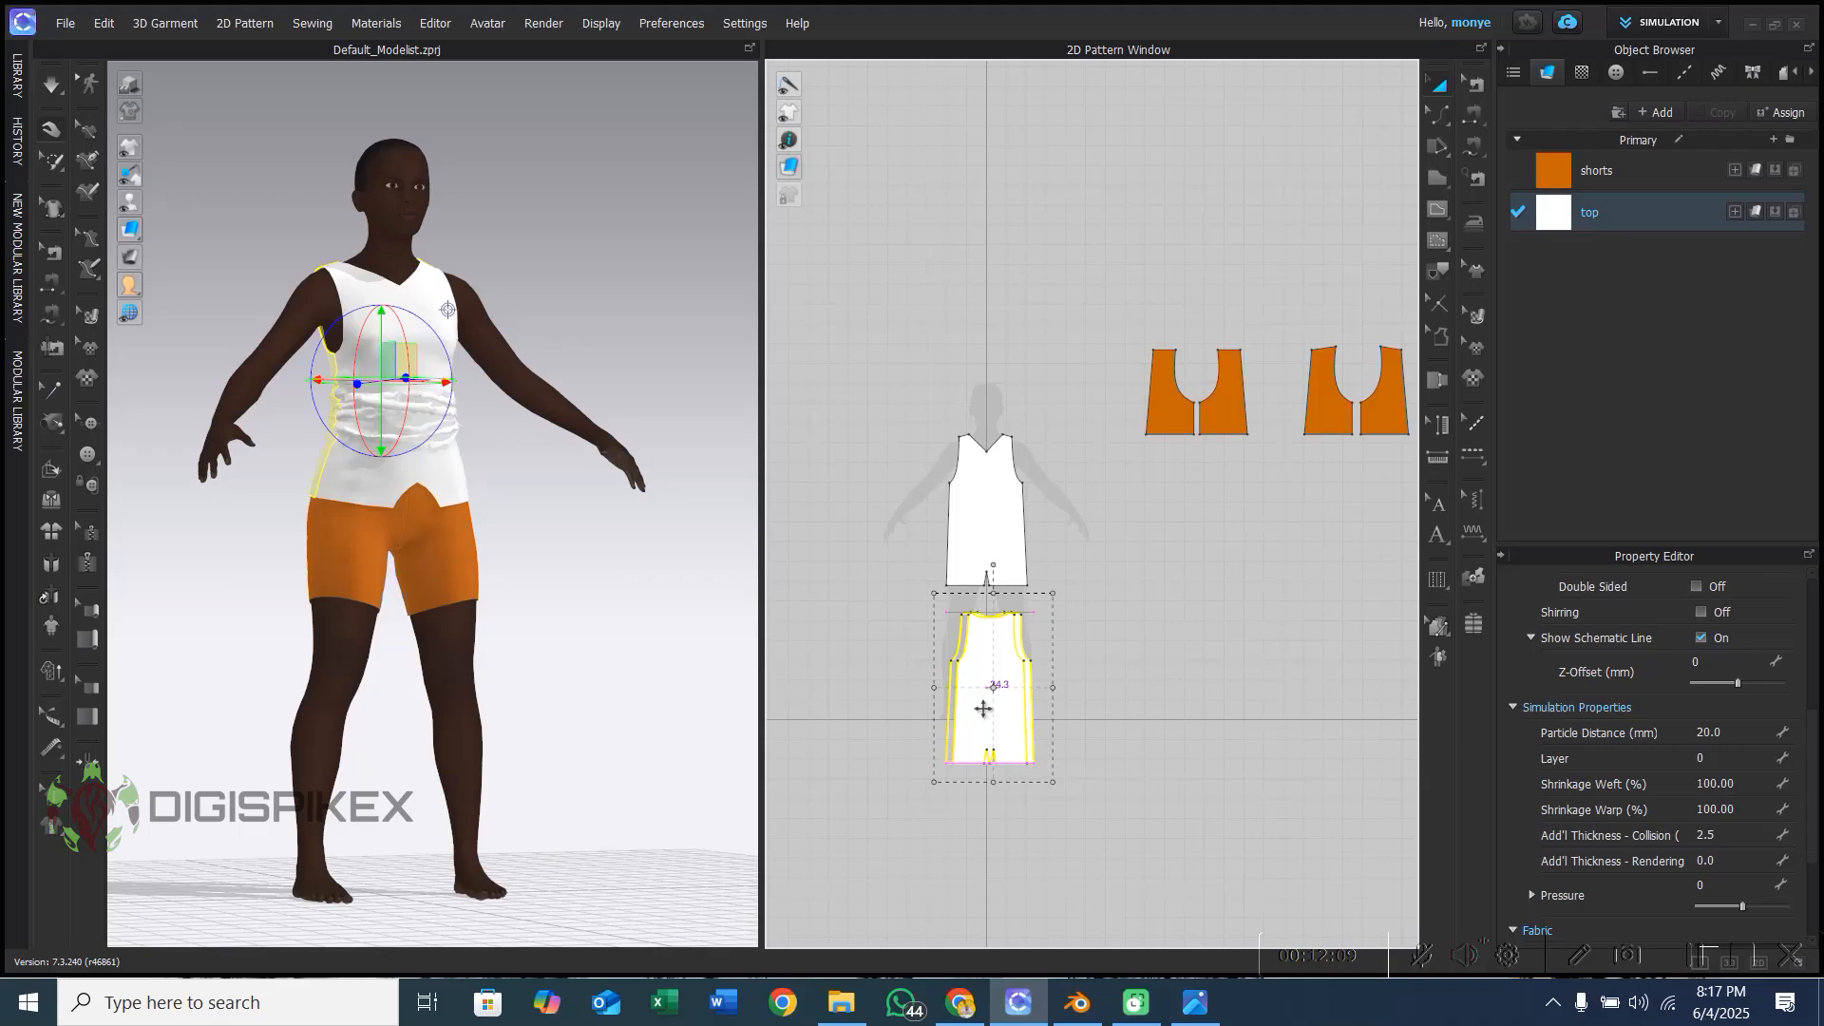
{"action": "left_click_drag", "start_coordinate": [989, 708], "coordinate": [983, 708]}
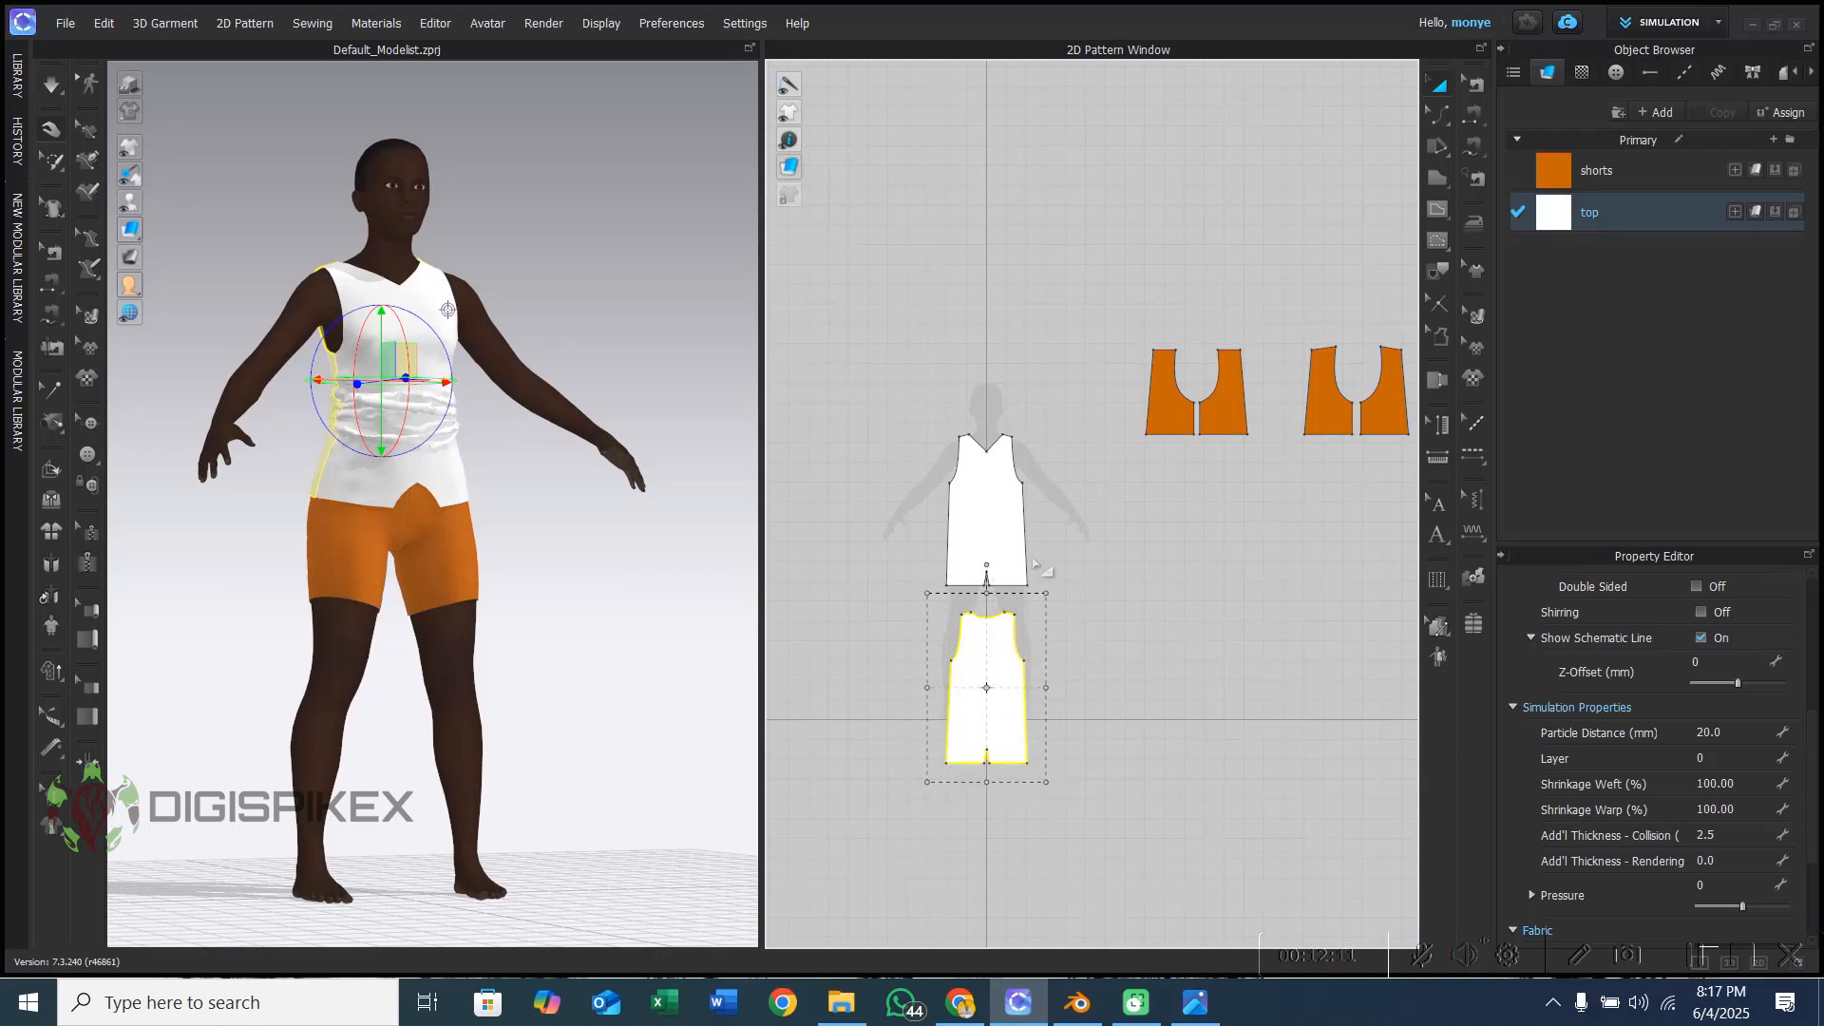
- Widen the front and back panels together slightly, resimulate, and pull the top's hem and shoulder straight on the avatar
{"action": "left_click", "coordinate": [992, 480], "text": "shift"}
{"action": "left_click_drag", "start_coordinate": [1048, 601], "coordinate": [1066, 601]}
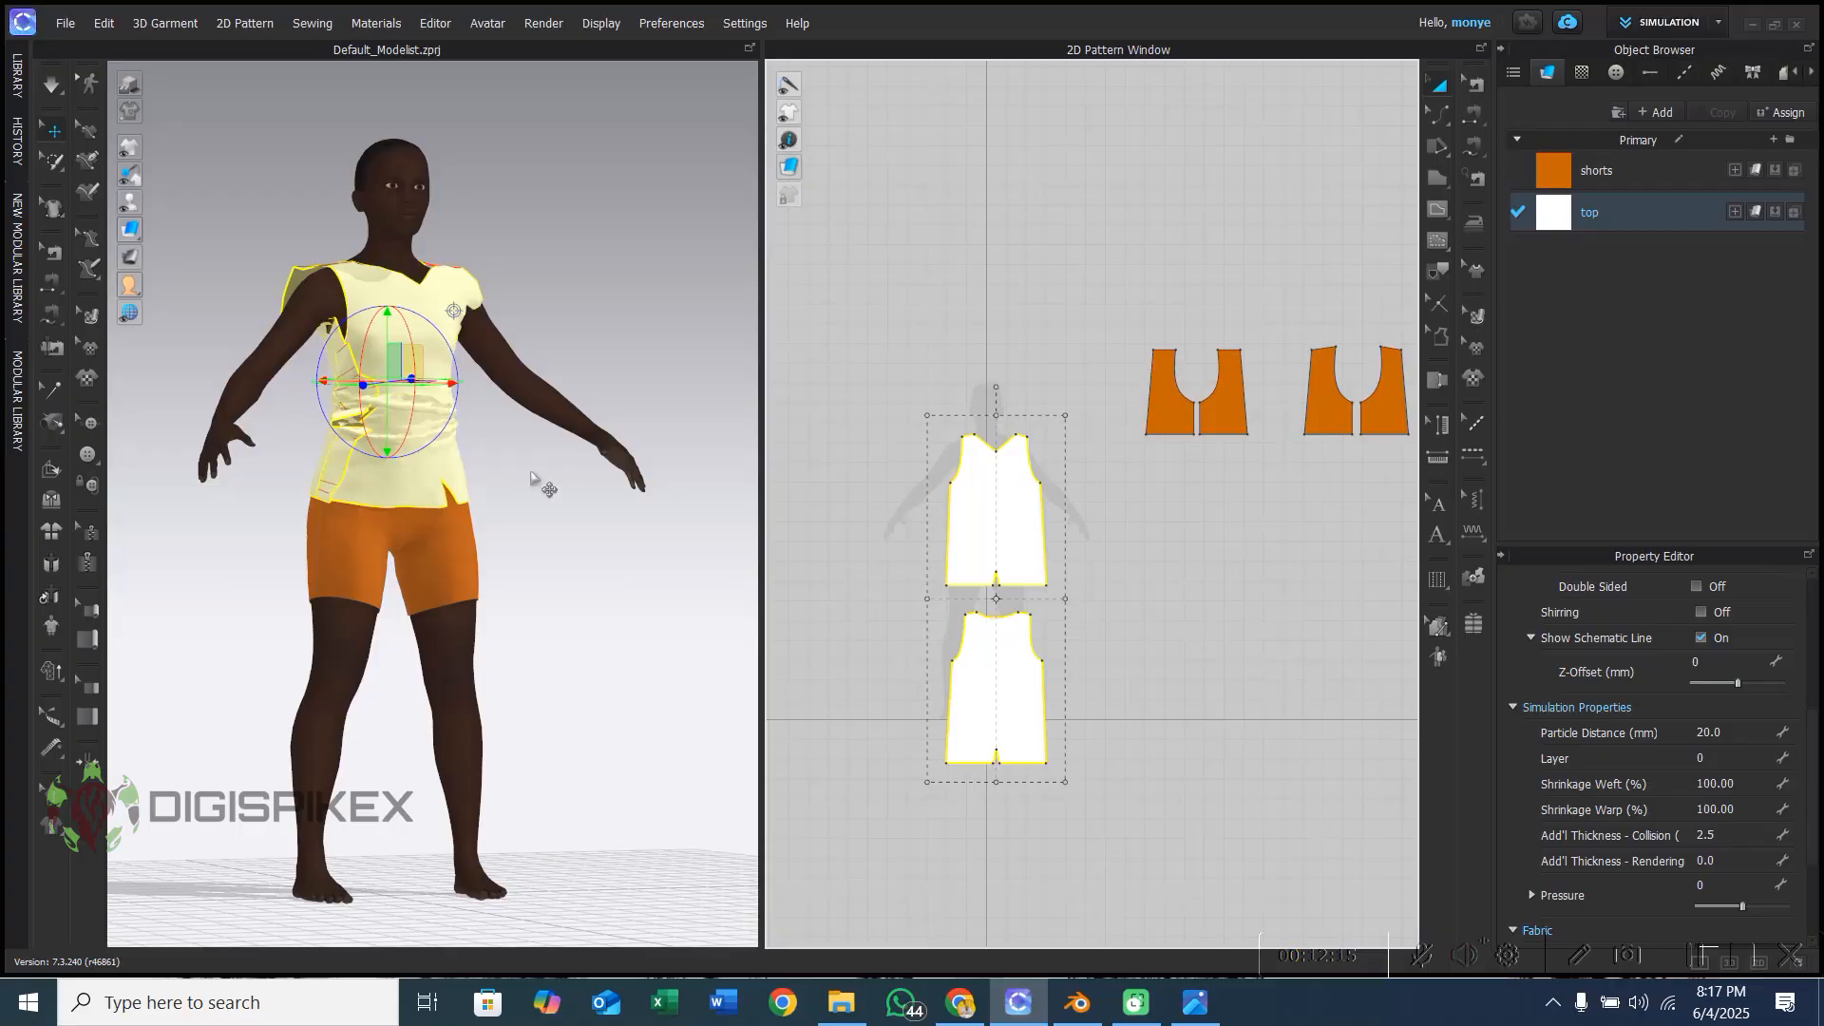
{"action": "key", "text": "space"}
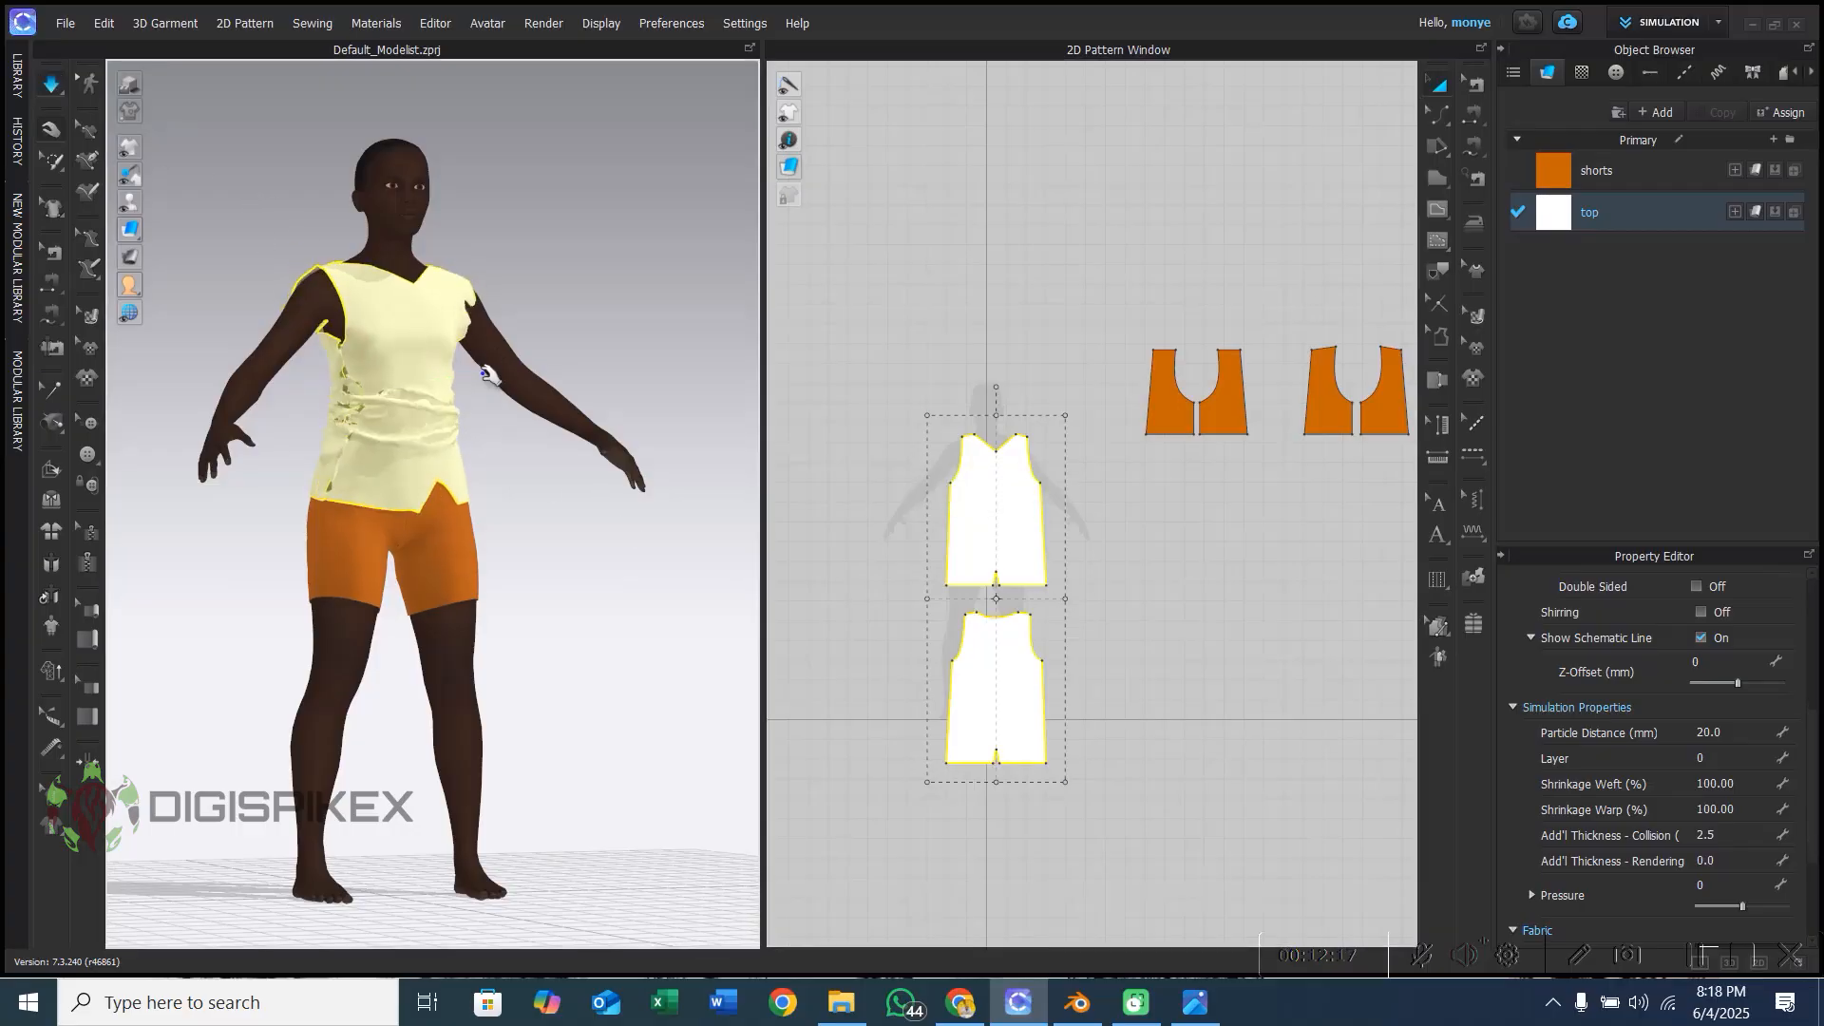
{"action": "left_click_drag", "start_coordinate": [348, 490], "coordinate": [252, 818]}
{"action": "mouse_move", "coordinate": [467, 552]}
{"action": "left_mouse_down"}
{"action": "mouse_move", "coordinate": [476, 522]}
{"action": "mouse_move", "coordinate": [522, 590]}
{"action": "mouse_move", "coordinate": [538, 693]}
{"action": "mouse_move", "coordinate": [526, 619]}
{"action": "left_mouse_up"}
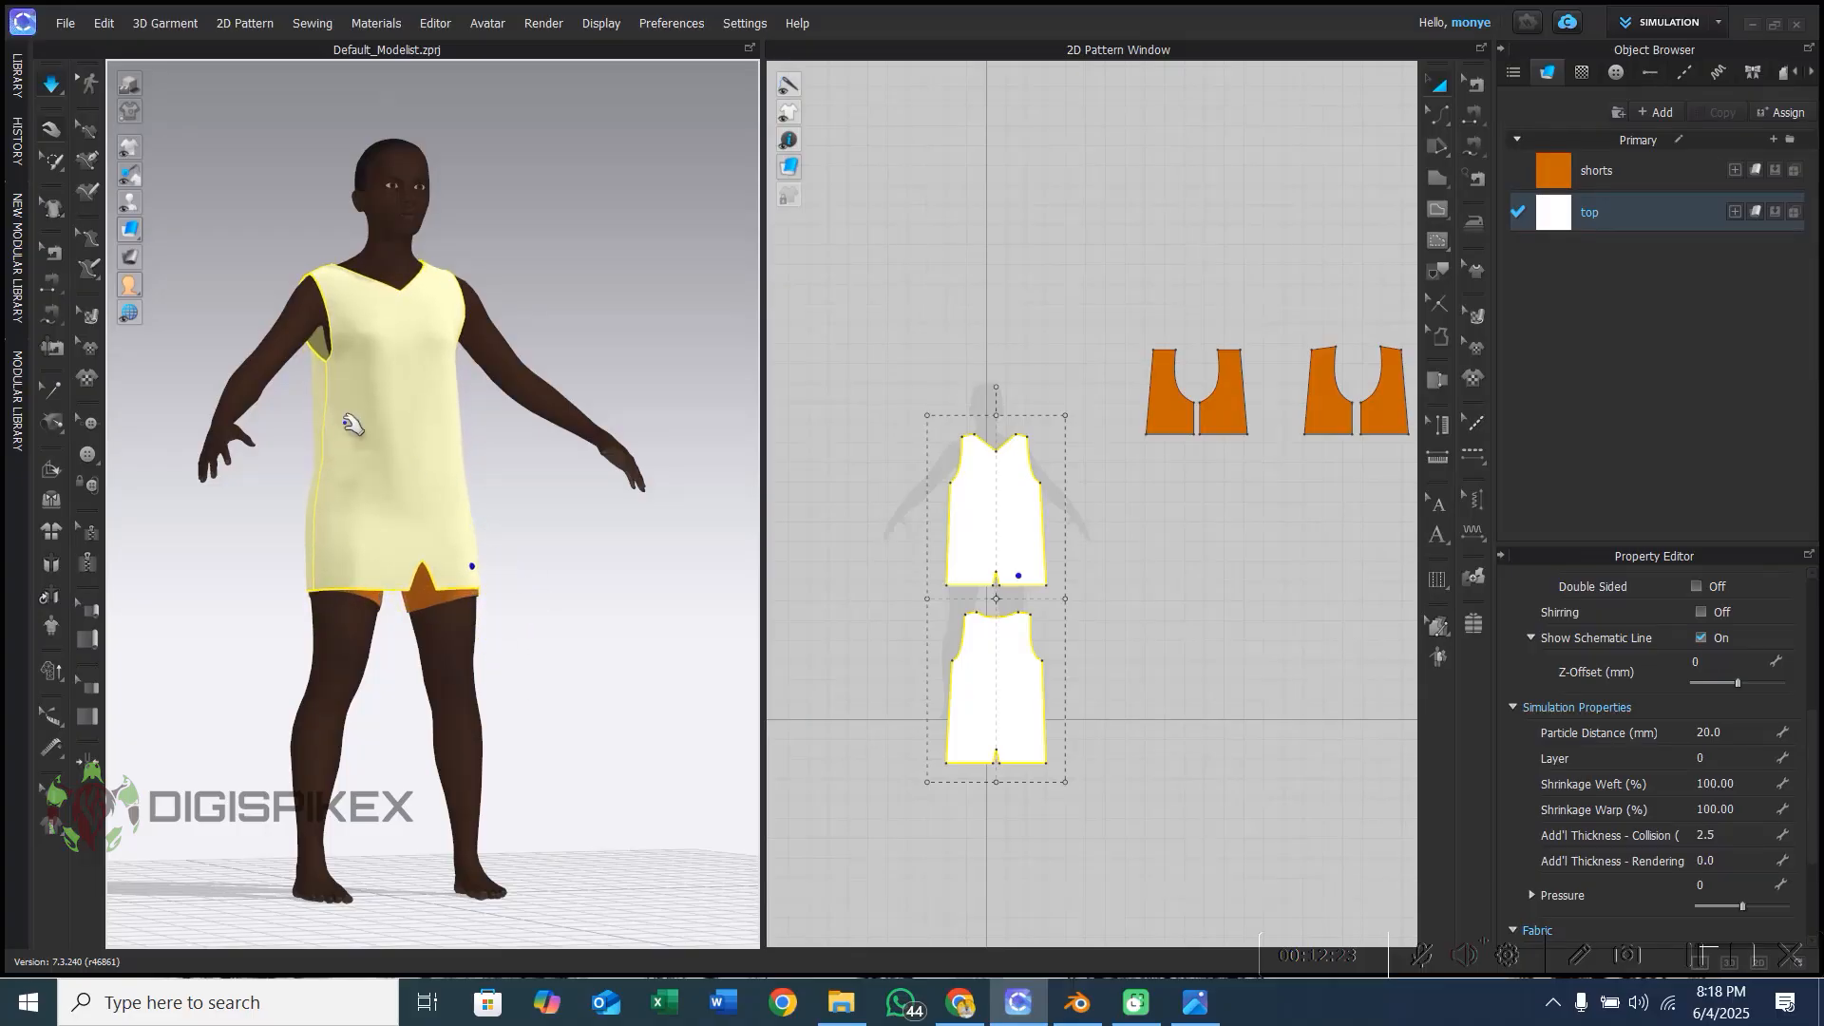
{"action": "left_click_drag", "start_coordinate": [342, 272], "coordinate": [410, 274]}
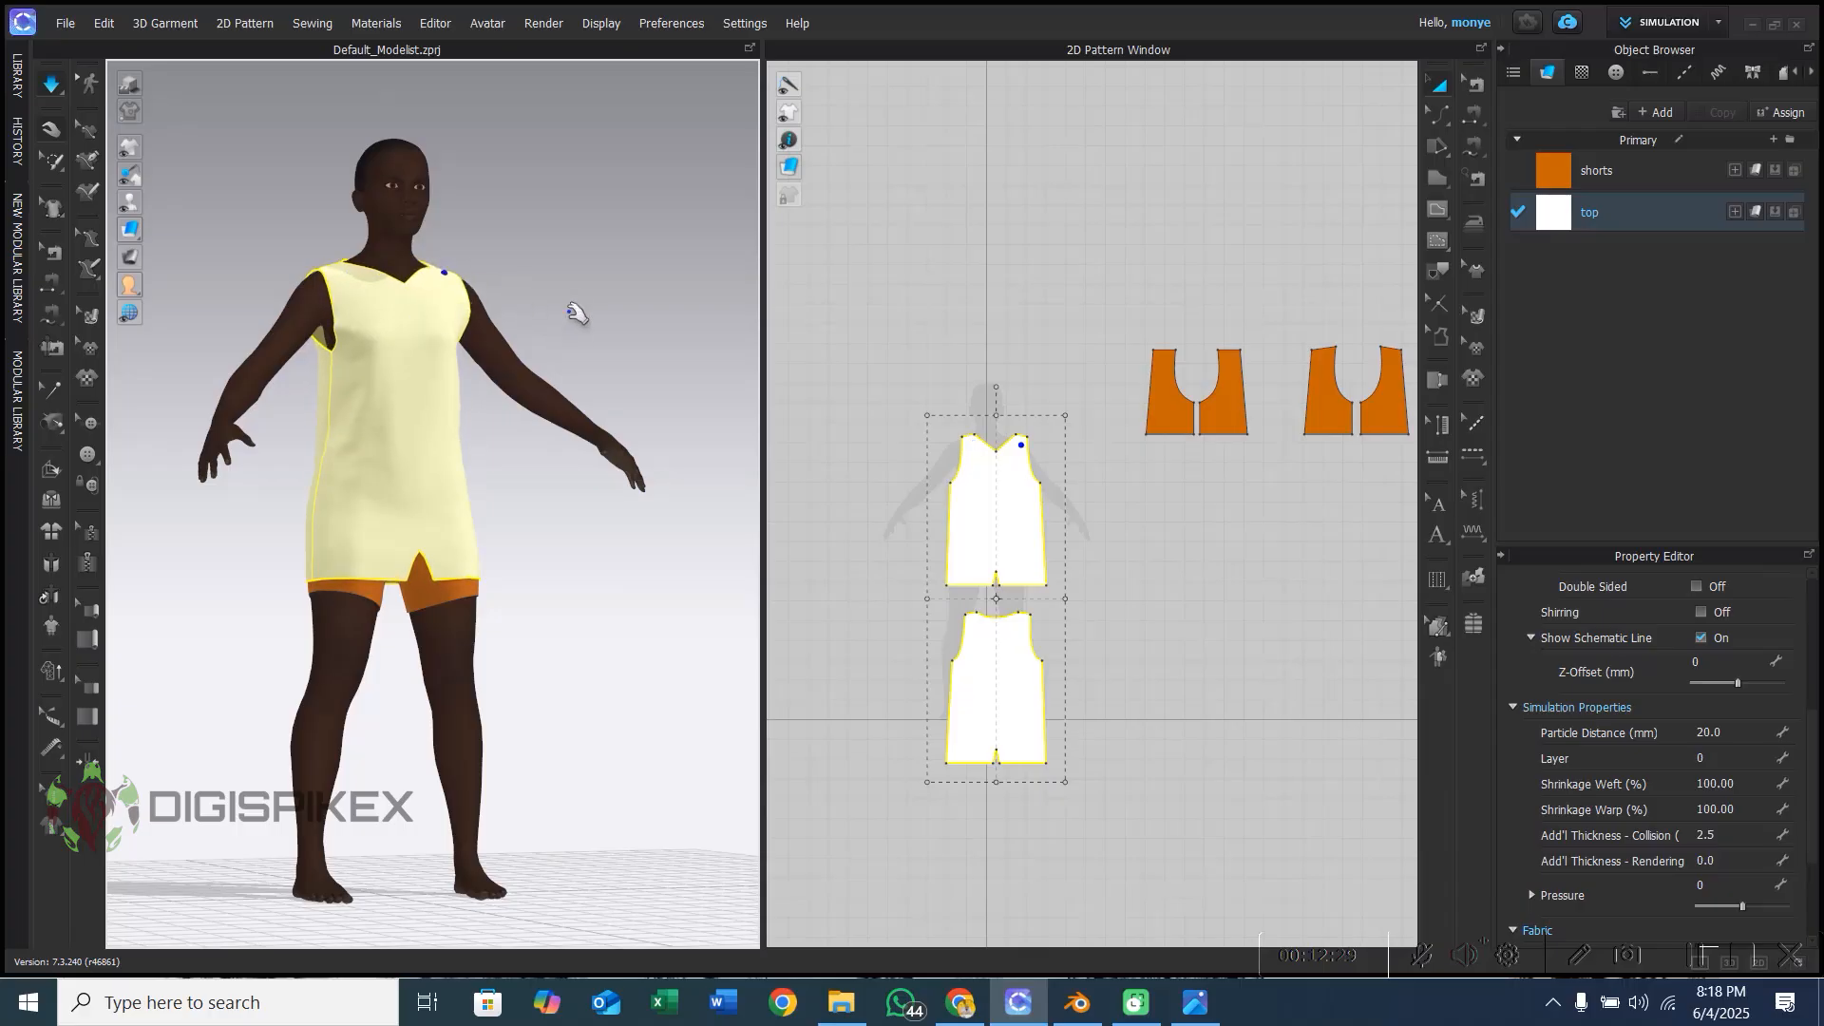
{"action": "key", "text": "2"}
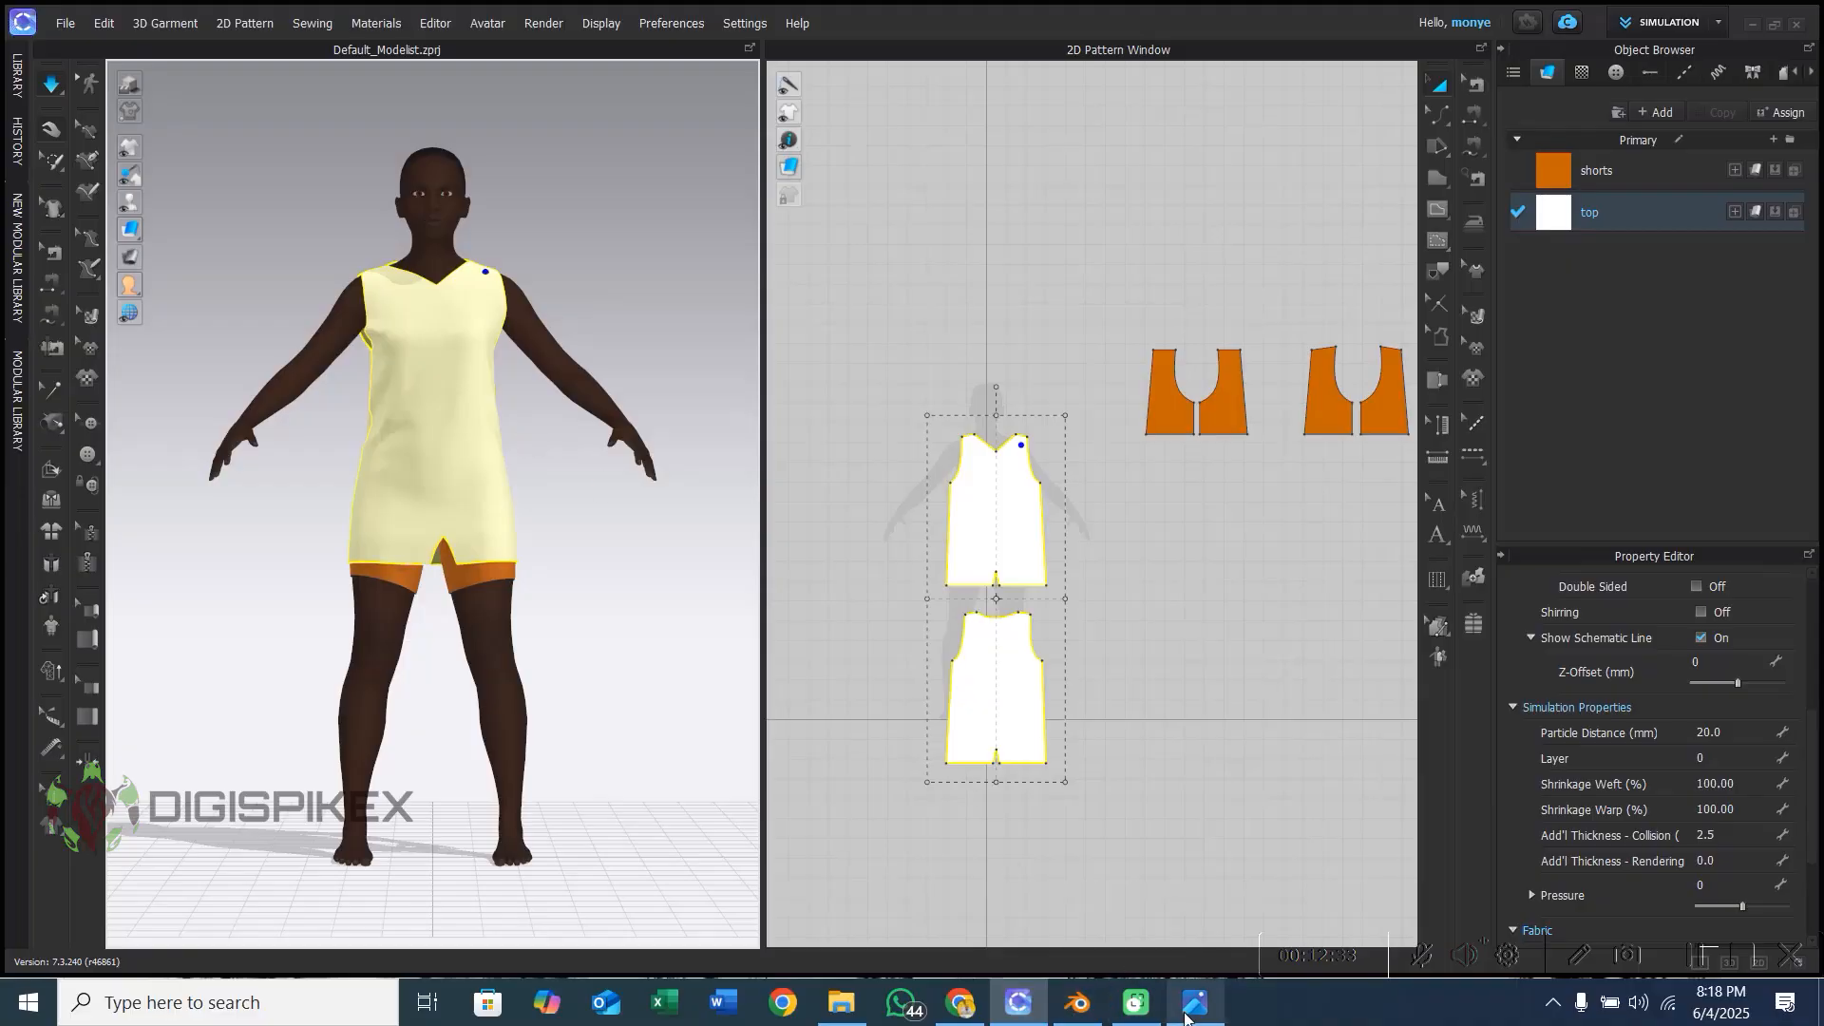
- Check the fit against the concept image, widen both top panels a little on each side, and resimulate
{"action": "left_click", "coordinate": [1190, 1015]}
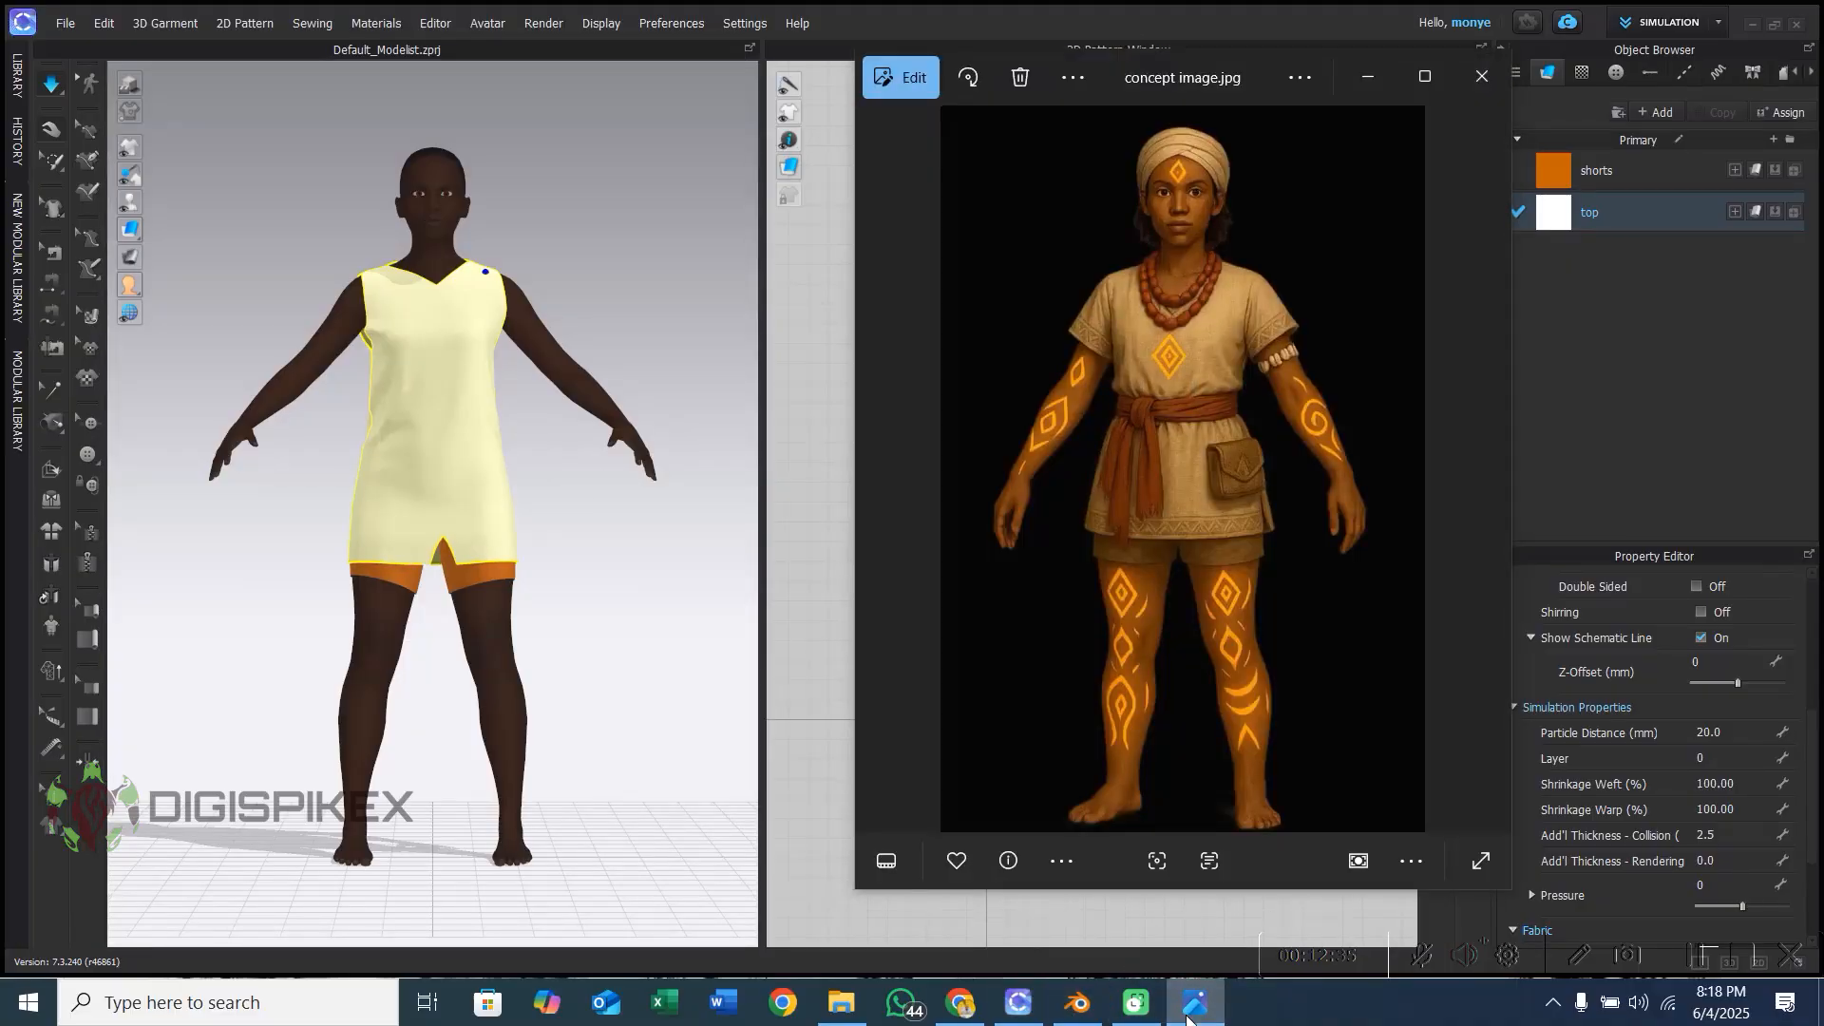
{"action": "left_click", "coordinate": [1189, 1015]}
{"action": "scroll", "coordinate": [971, 521], "scroll_direction": "up", "scroll_amount": 5}
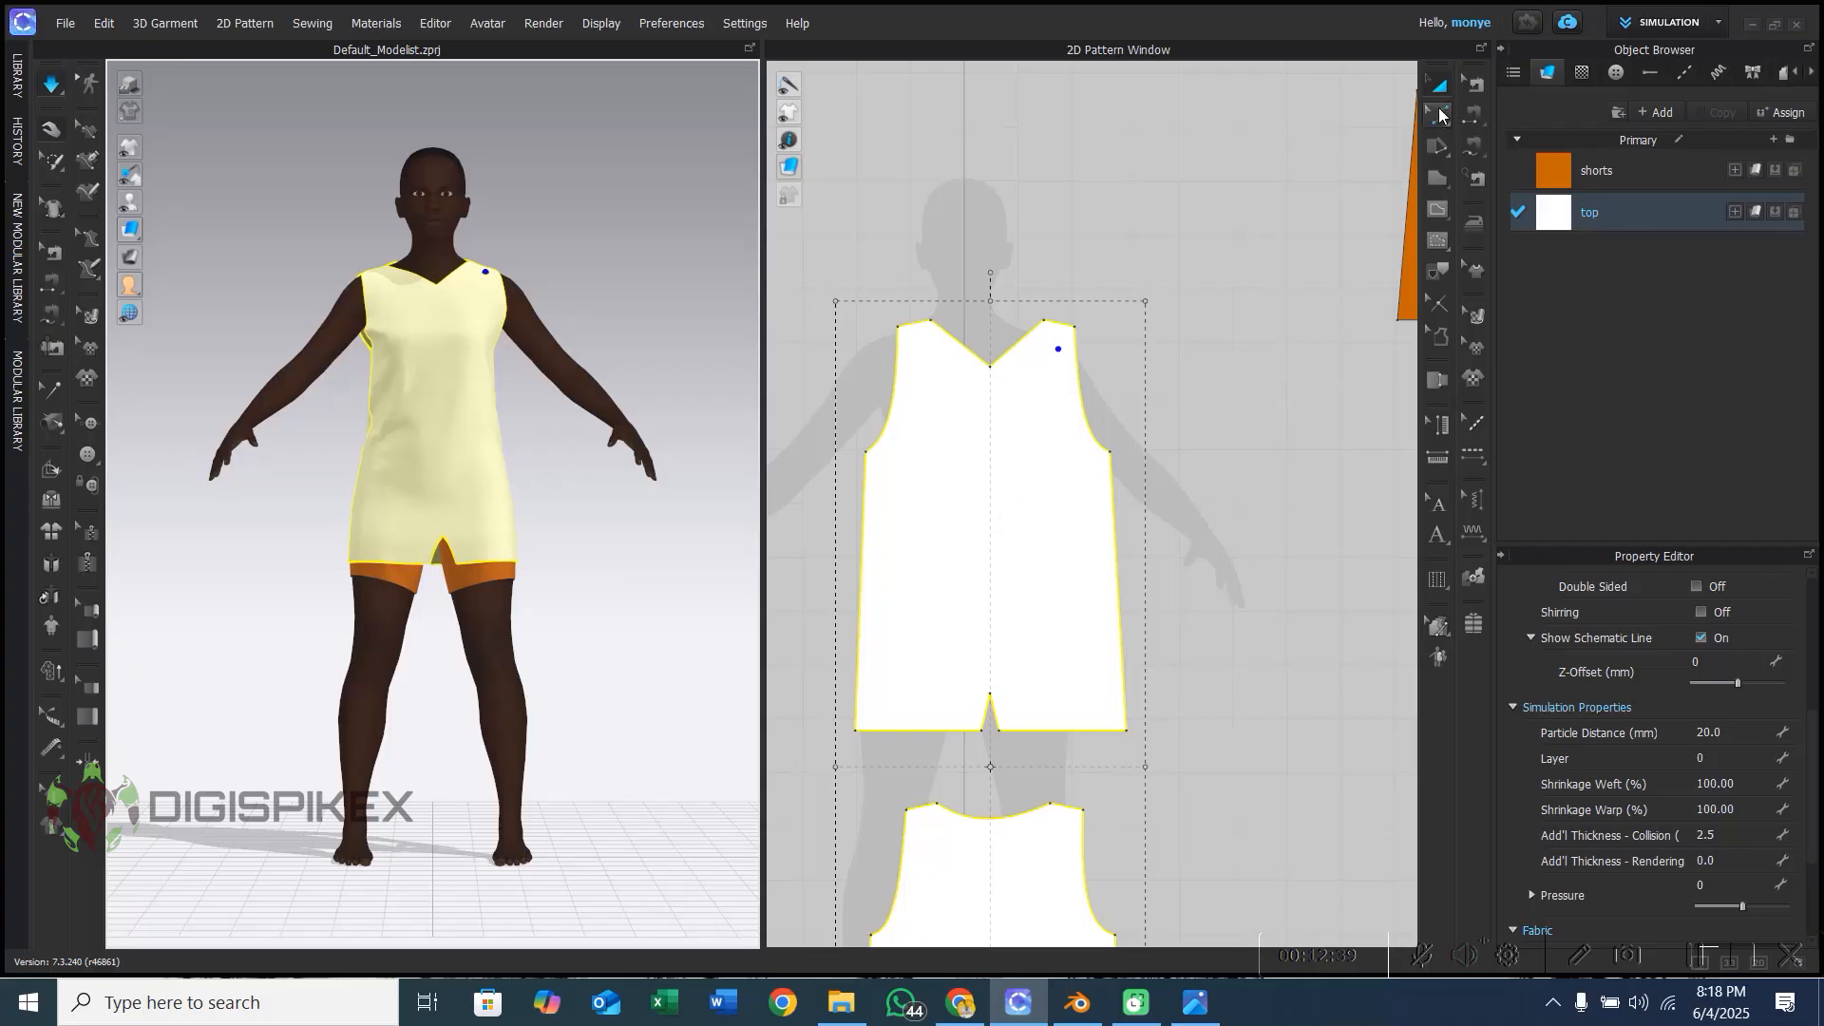
{"action": "scroll", "coordinate": [1099, 558], "scroll_direction": "up", "scroll_amount": 2}
{"action": "scroll", "coordinate": [1091, 538], "scroll_direction": "down", "scroll_amount": 5}
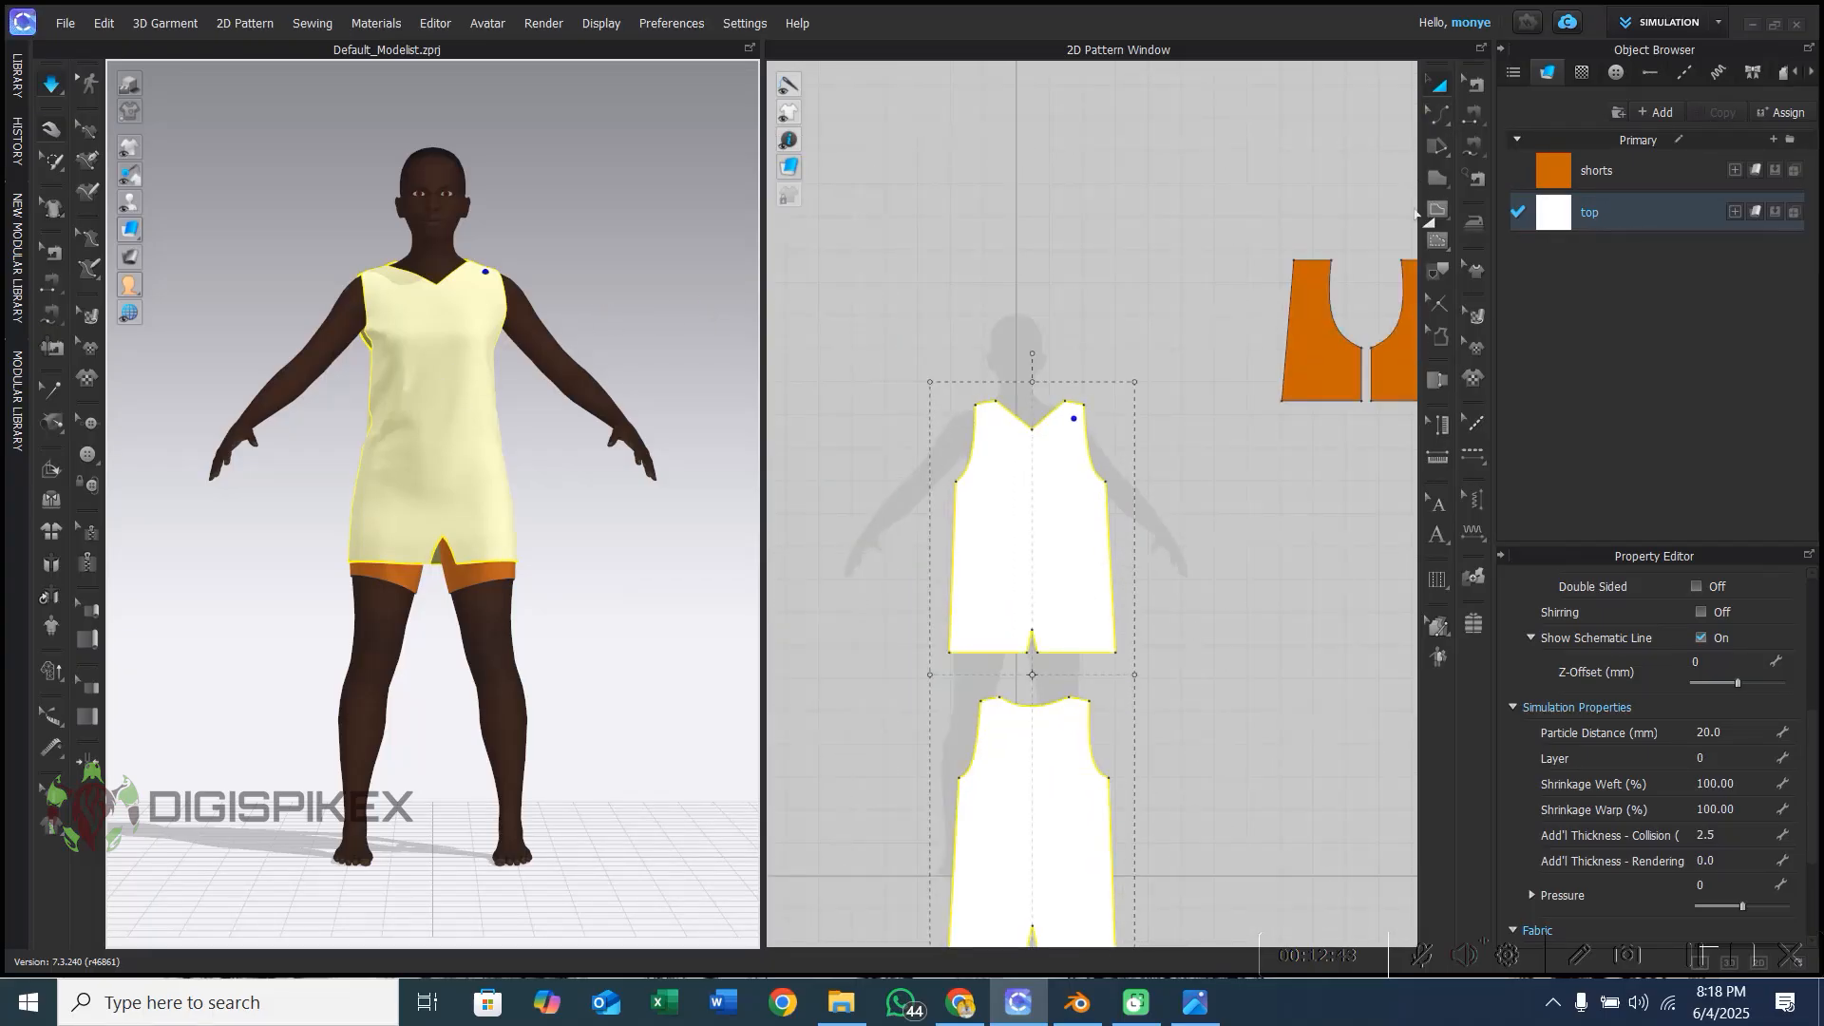
{"action": "scroll", "coordinate": [1151, 618], "scroll_direction": "up", "scroll_amount": 2}
{"action": "scroll", "coordinate": [1152, 618], "scroll_direction": "down", "scroll_amount": 1}
{"action": "left_click_drag", "start_coordinate": [1129, 680], "coordinate": [1142, 680]}
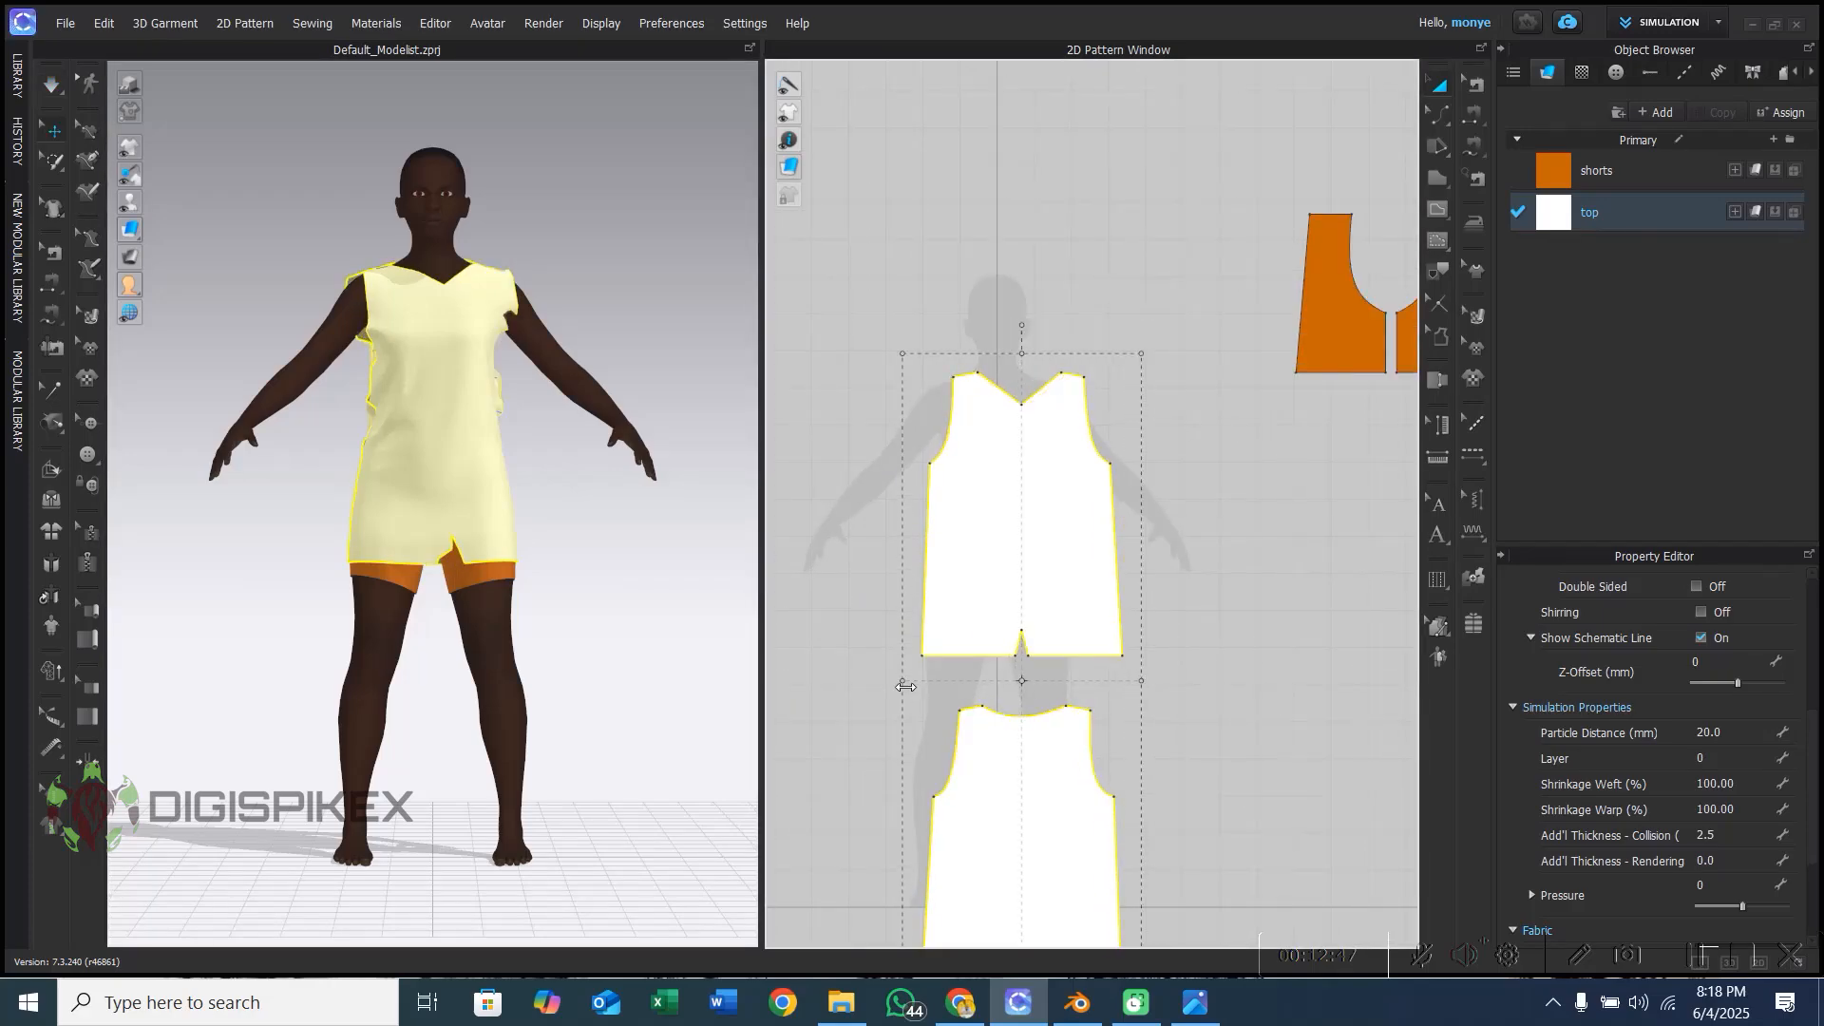
{"action": "left_click_drag", "start_coordinate": [903, 686], "coordinate": [888, 688]}
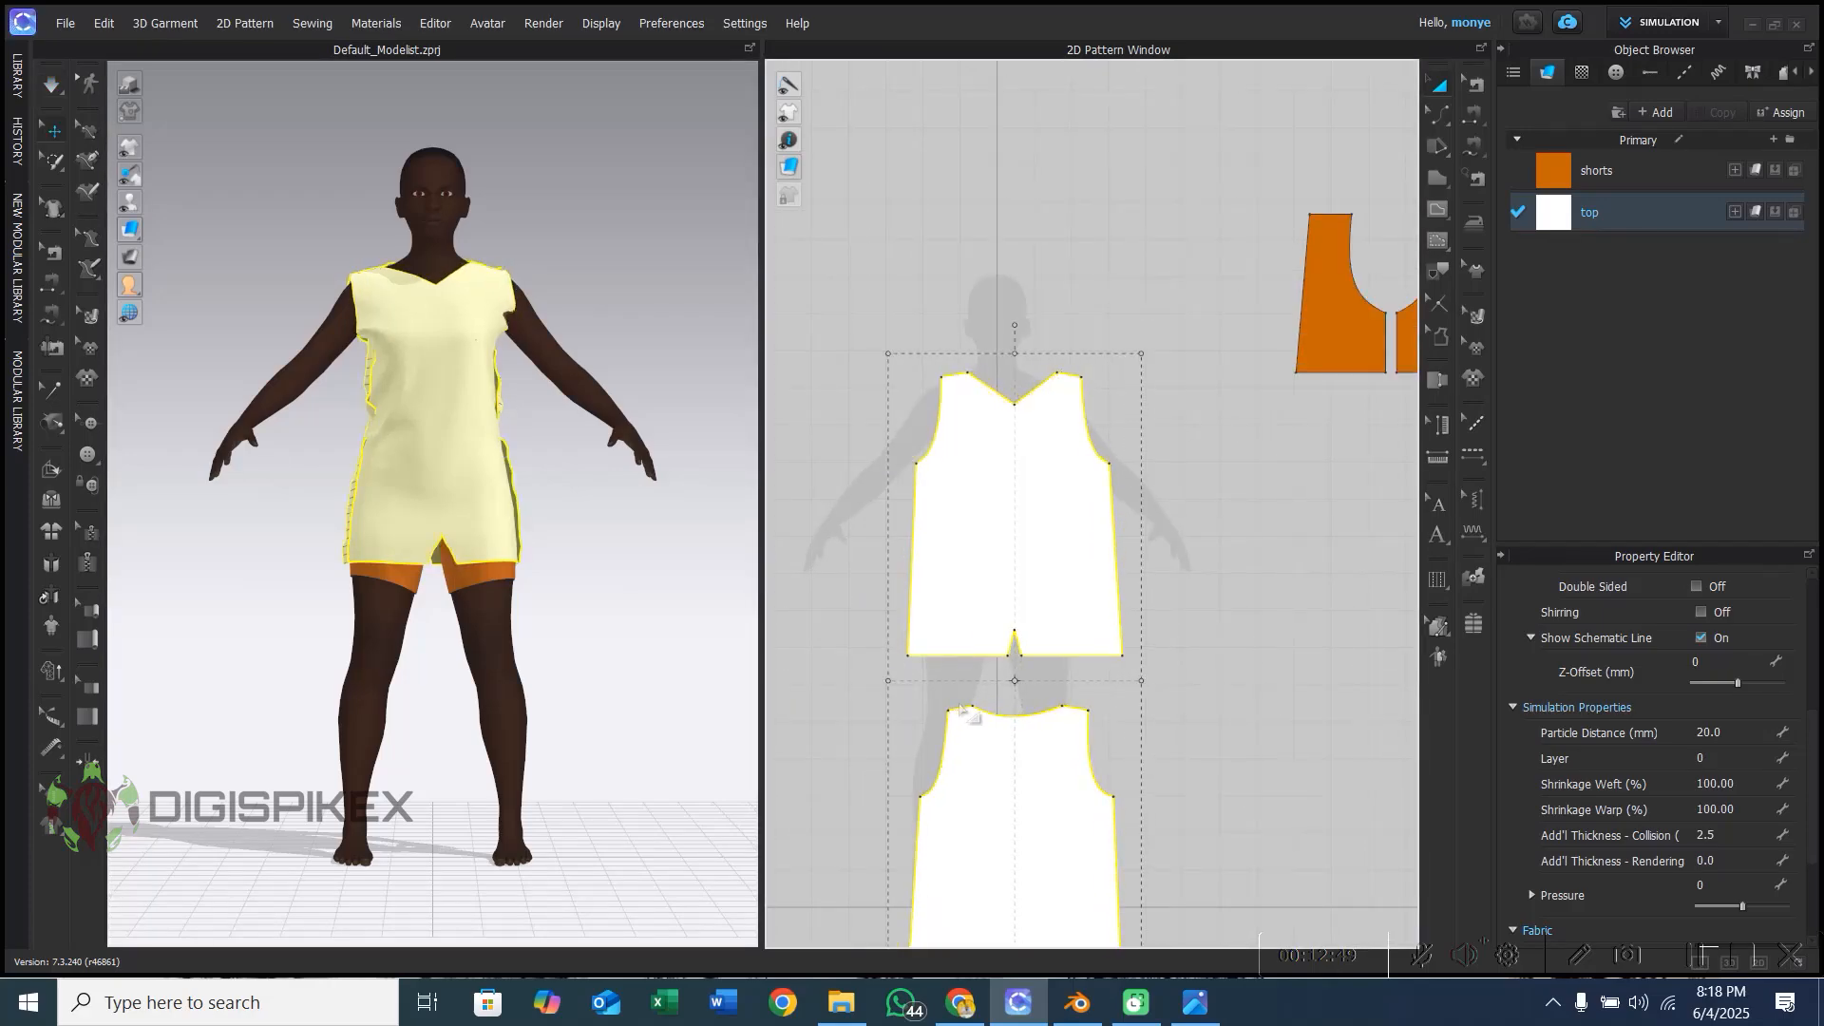
{"action": "left_click", "coordinate": [48, 84]}
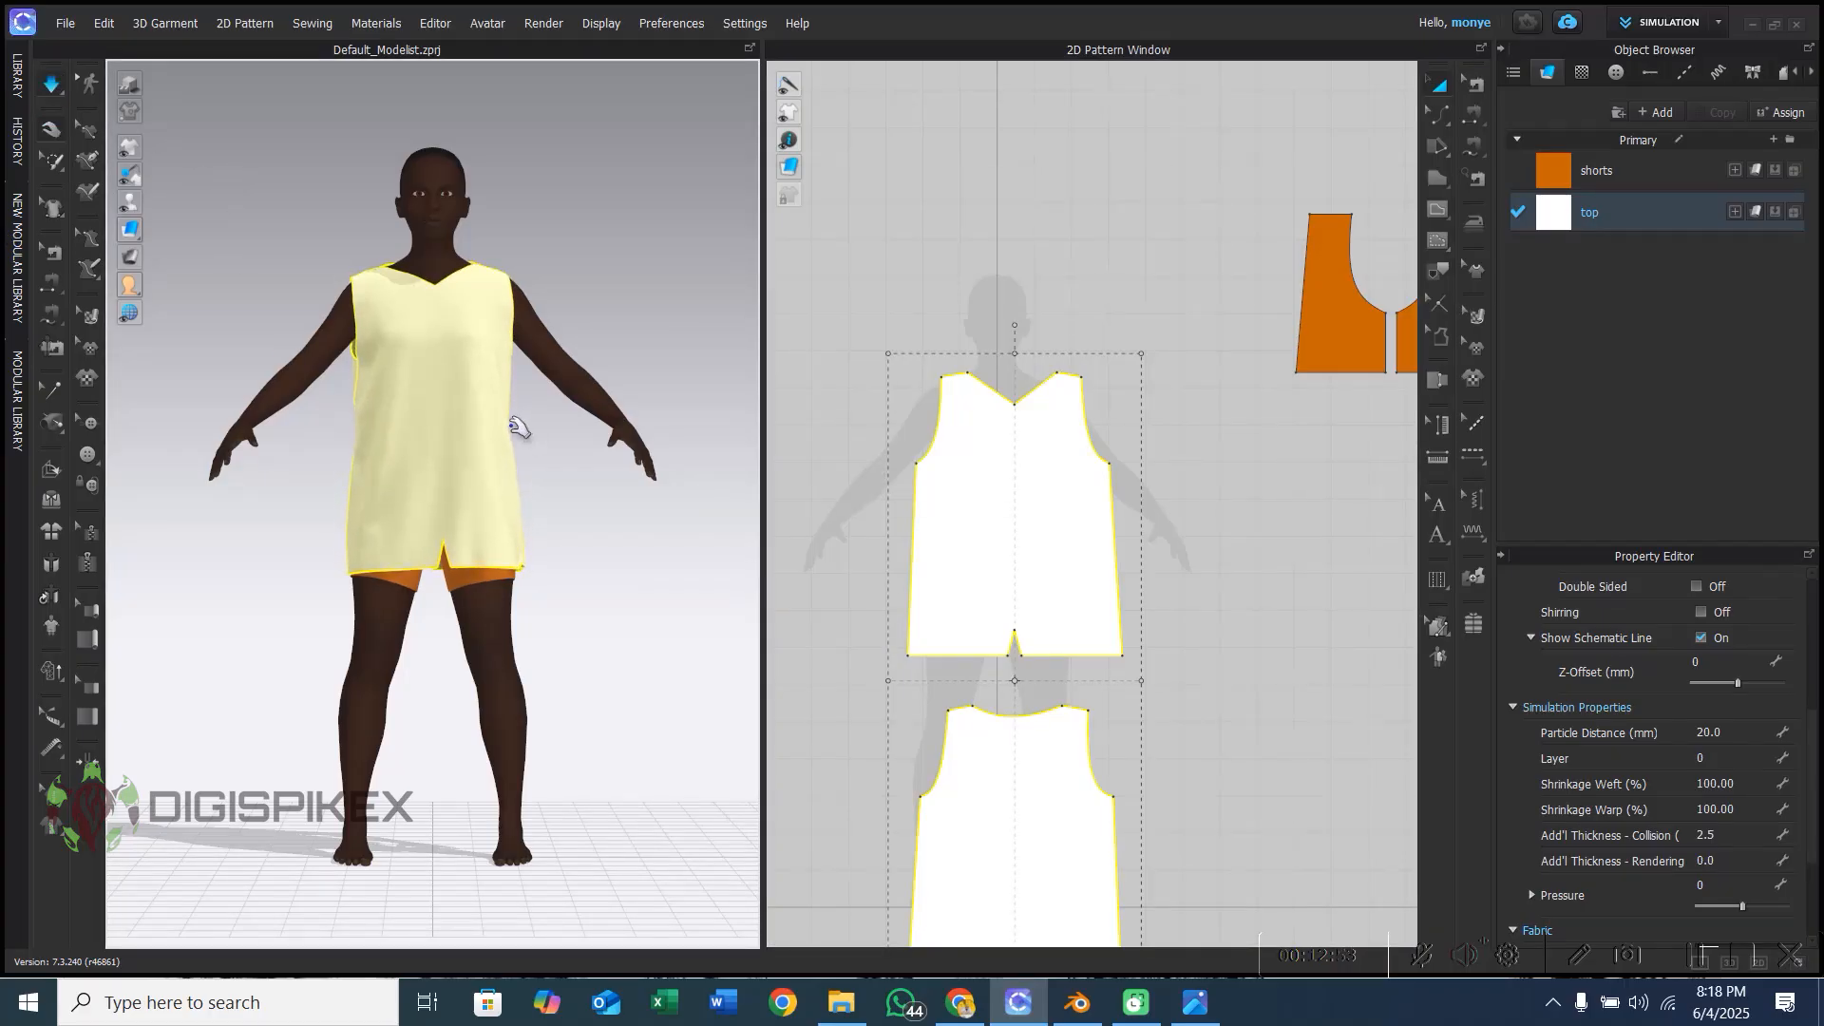
- Pull the top's front at the chest during simulation to settle the fabric and neckline on the avatar
{"action": "right_click_drag", "start_coordinate": [408, 452], "coordinate": [551, 456]}
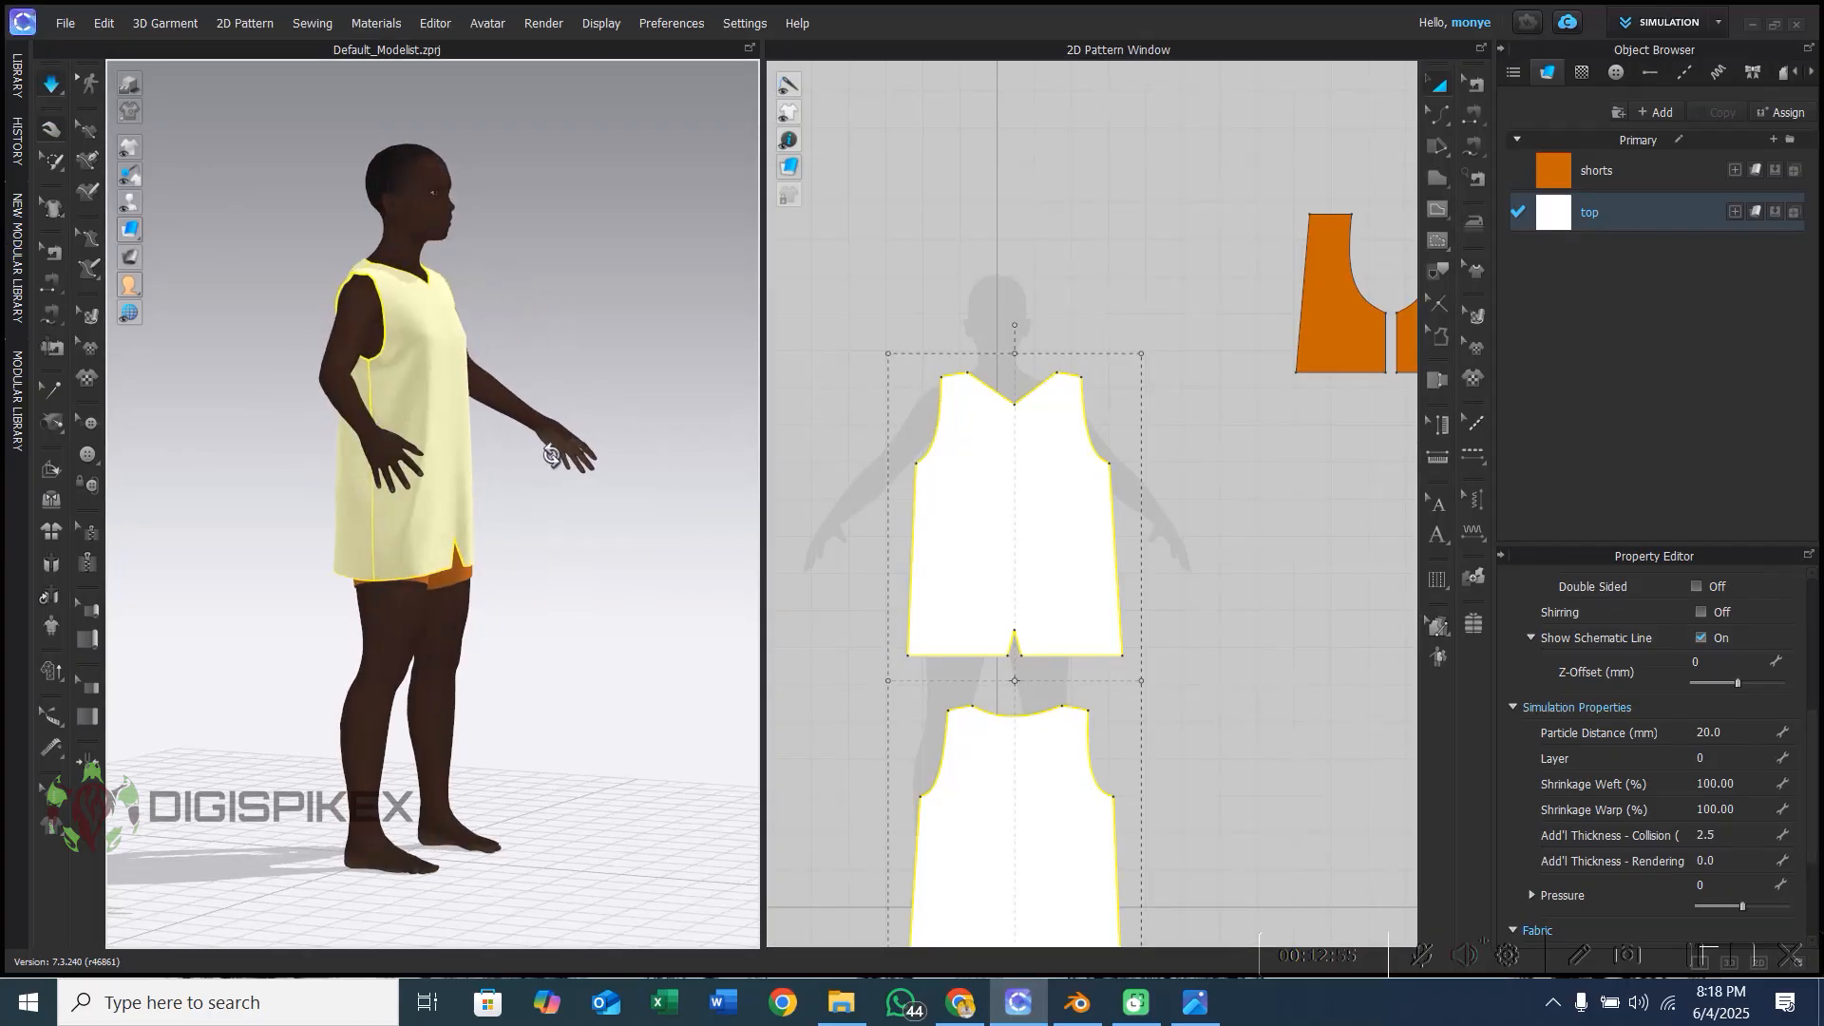
{"action": "left_click_drag", "start_coordinate": [449, 302], "coordinate": [529, 294]}
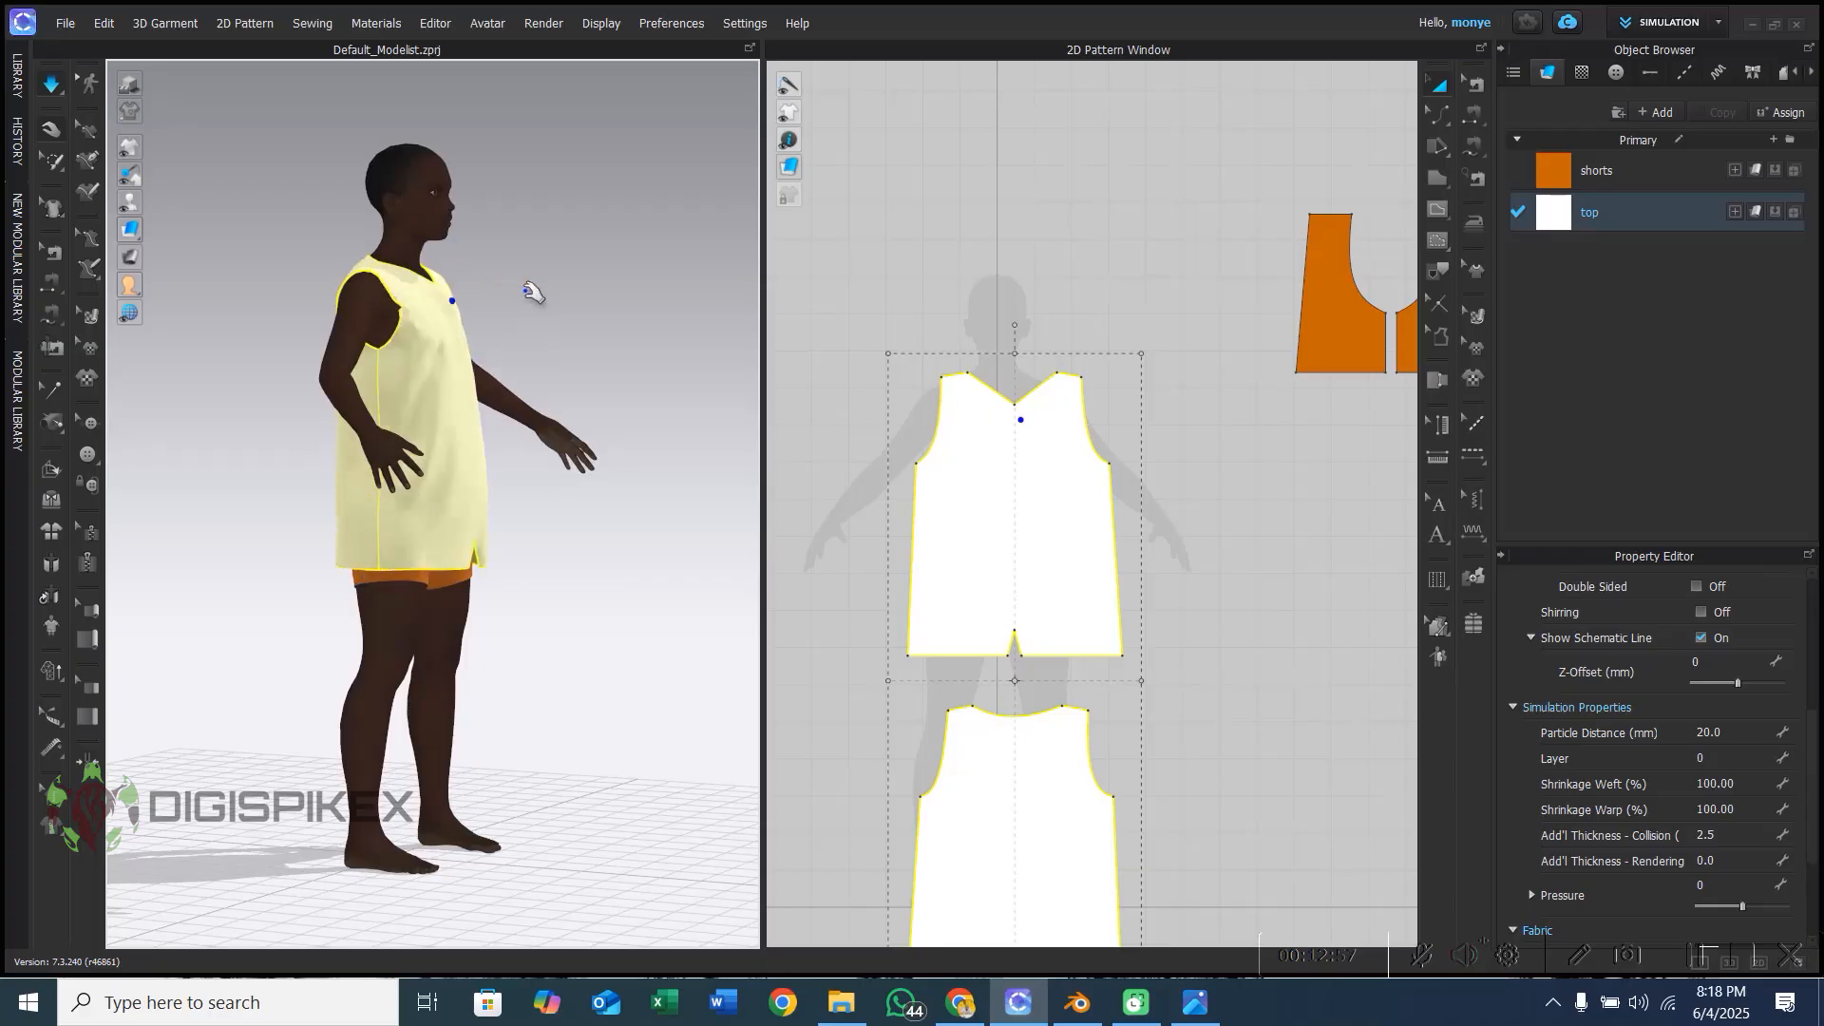
{"action": "right_click_drag", "start_coordinate": [529, 293], "coordinate": [271, 502]}
{"action": "mouse_move", "coordinate": [400, 312]}
{"action": "left_mouse_down"}
{"action": "mouse_move", "coordinate": [369, 316]}
{"action": "mouse_move", "coordinate": [401, 328]}
{"action": "left_mouse_up"}
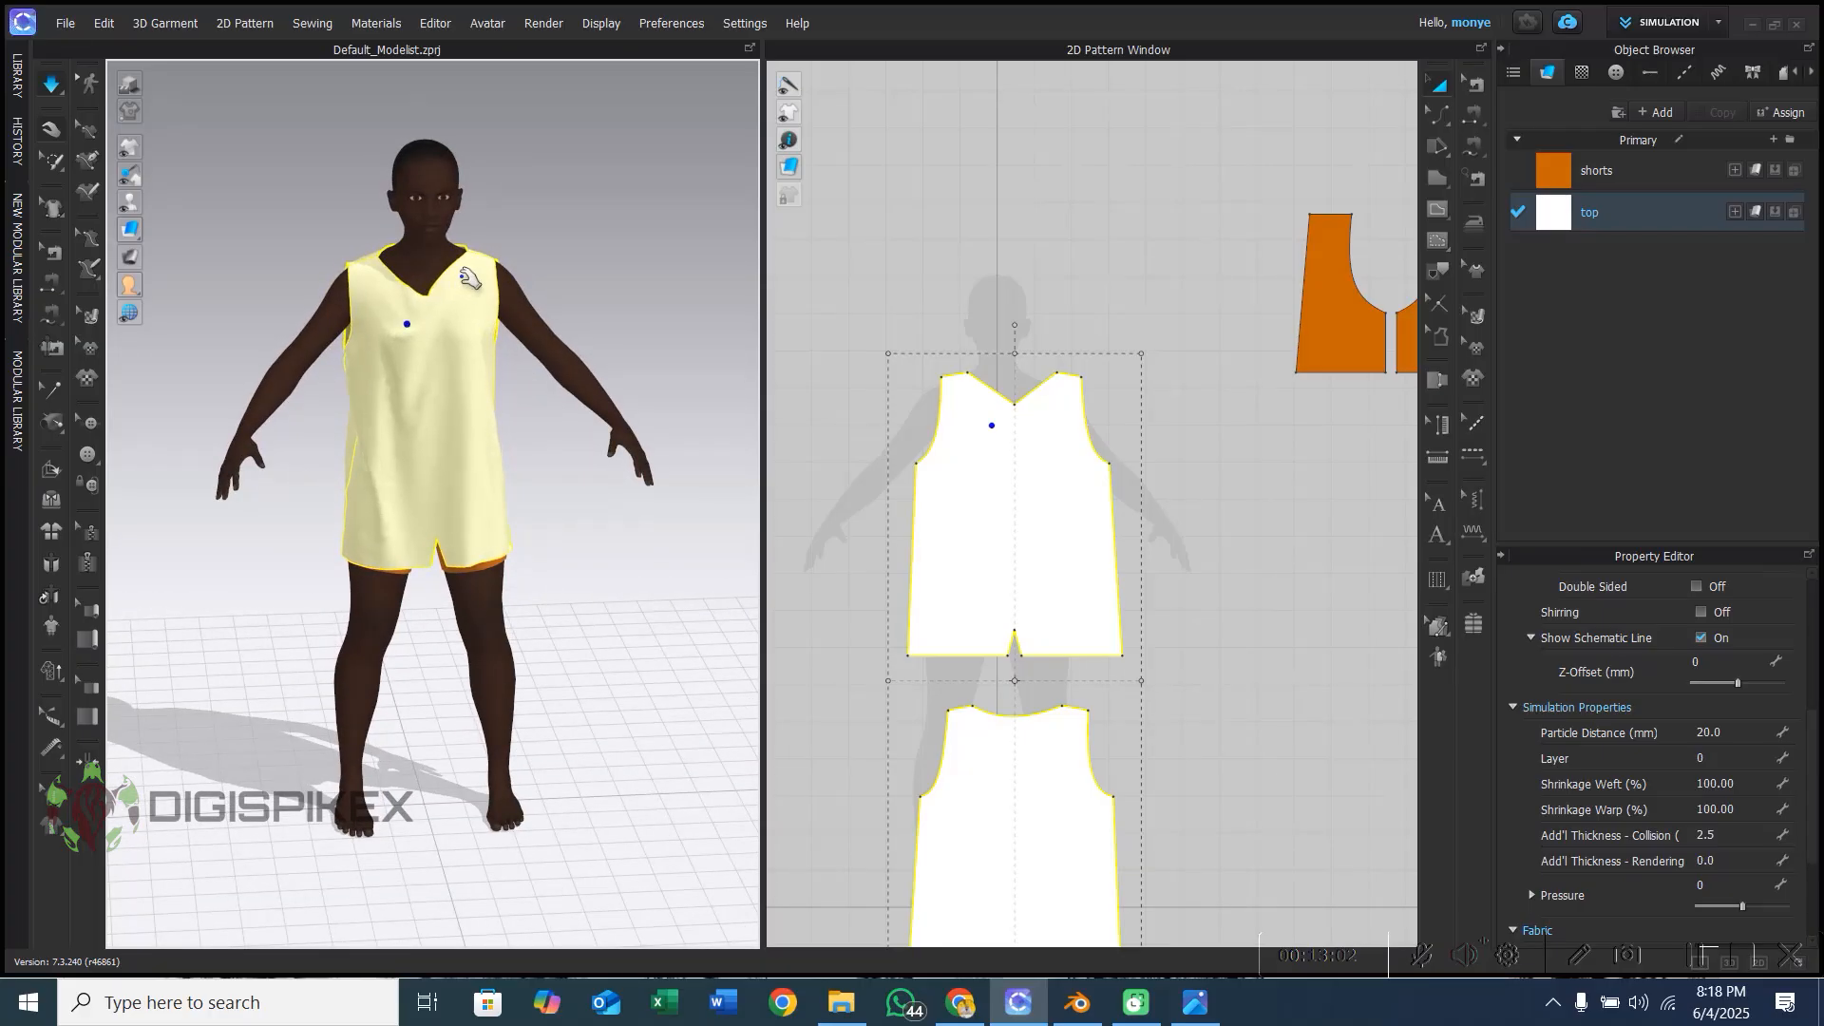
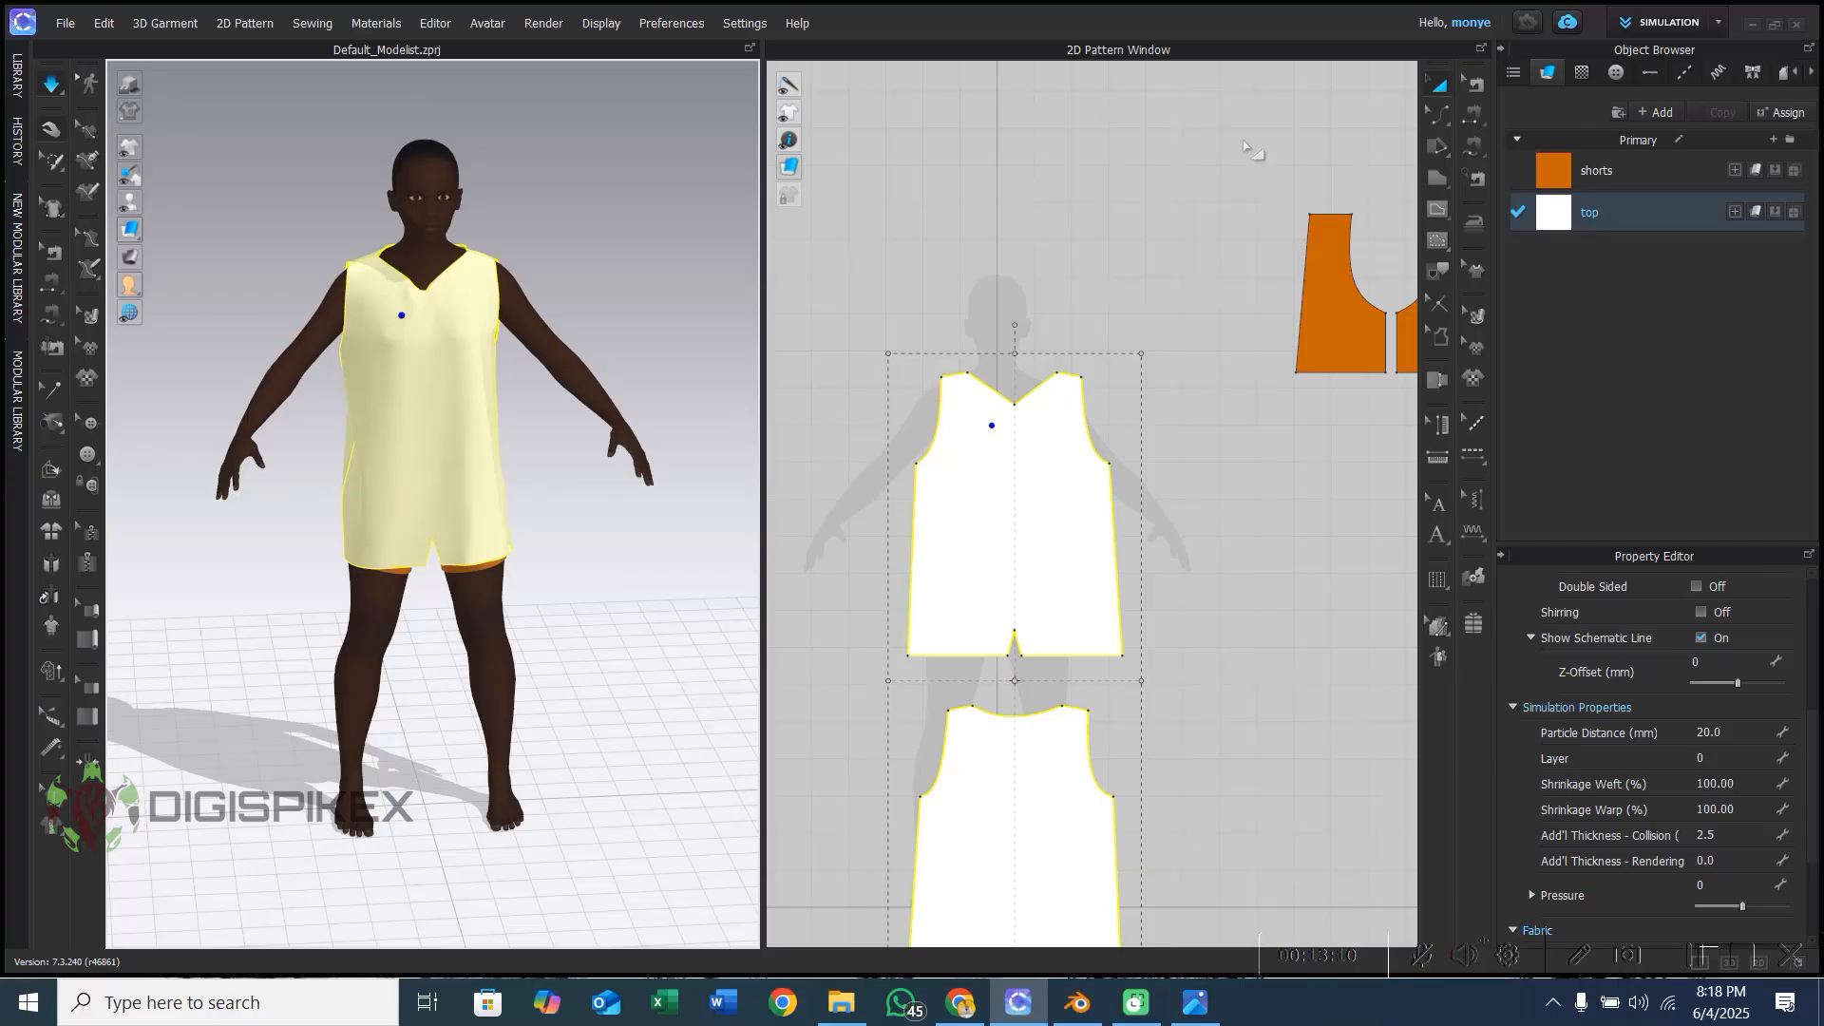
- Move the shorts pieces up and farther from the top, and place the back panel level beside the front panel
{"action": "scroll", "coordinate": [1142, 489], "scroll_direction": "up", "scroll_amount": 3}
{"action": "scroll", "coordinate": [1141, 490], "scroll_direction": "down", "scroll_amount": 3}
{"action": "middle_click_drag", "start_coordinate": [1141, 489], "coordinate": [1075, 544]}
{"action": "scroll", "coordinate": [1196, 427], "scroll_direction": "up", "scroll_amount": 3}
{"action": "scroll", "coordinate": [1206, 436], "scroll_direction": "down", "scroll_amount": 5}
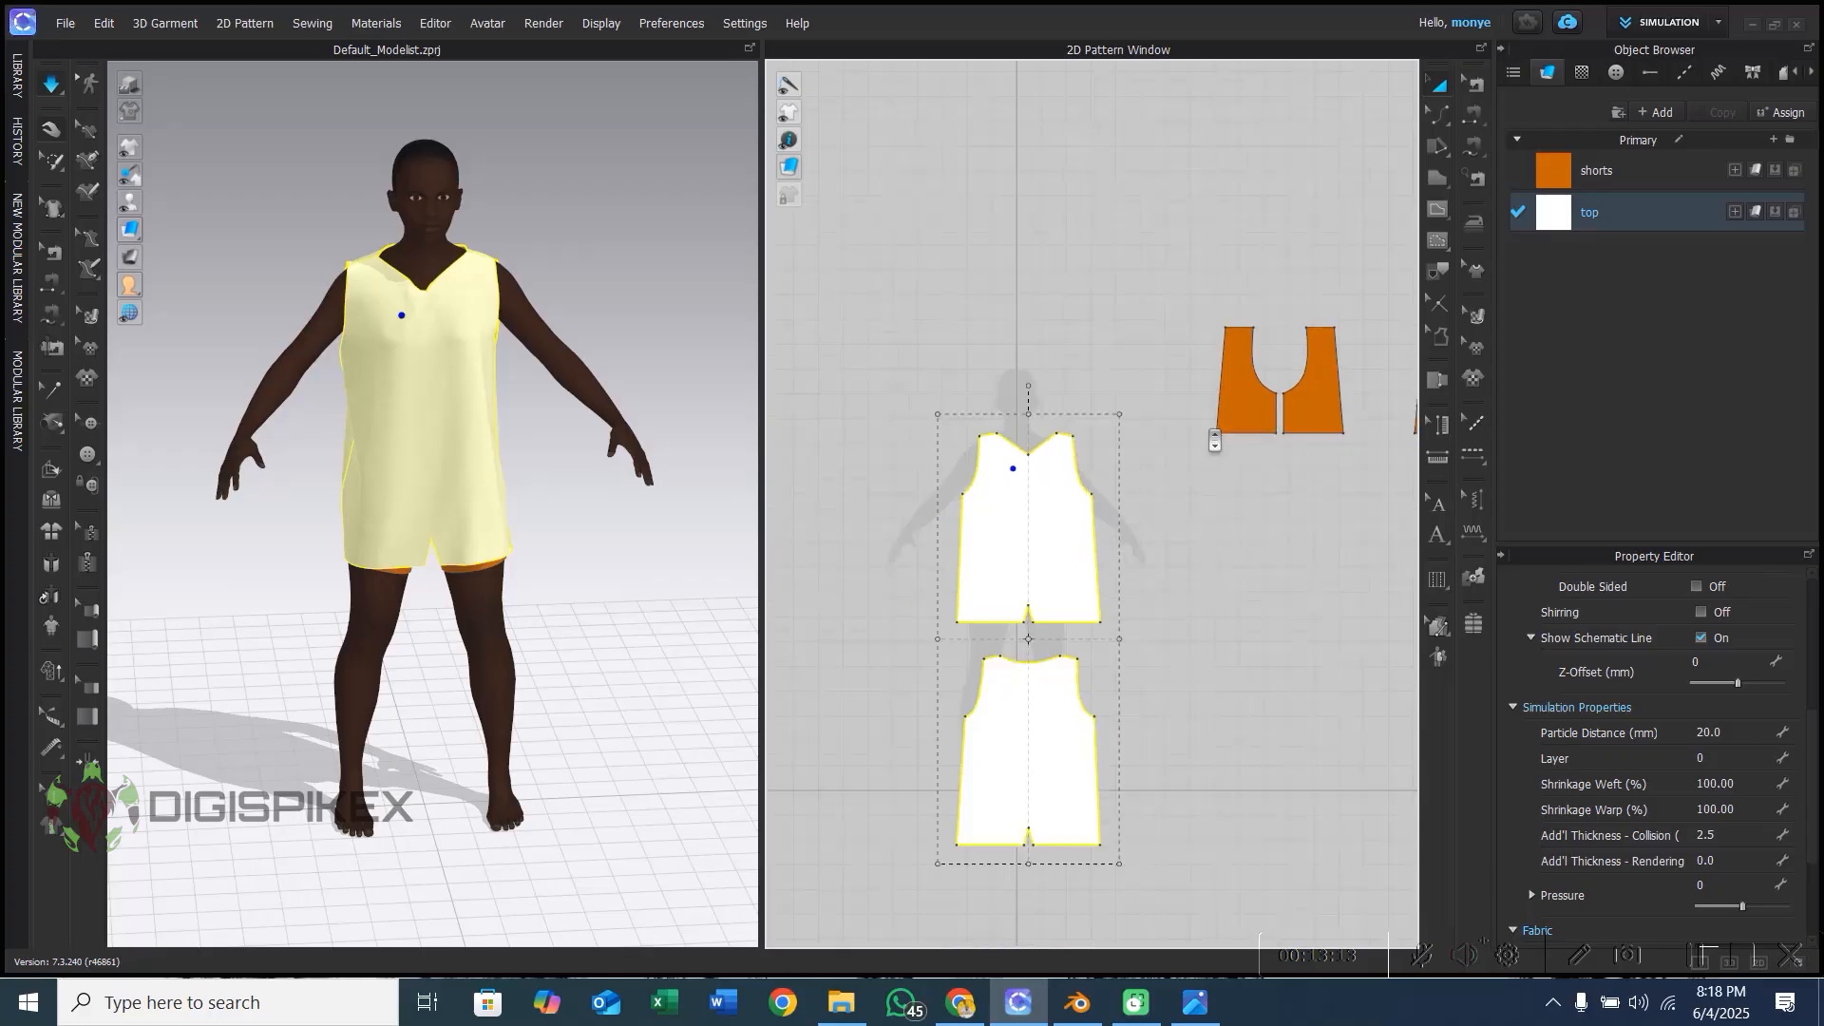
{"action": "middle_click_drag", "start_coordinate": [1223, 461], "coordinate": [1158, 536]}
{"action": "left_click_drag", "start_coordinate": [1137, 425], "coordinate": [1369, 407]}
{"action": "left_click", "coordinate": [1074, 659]}
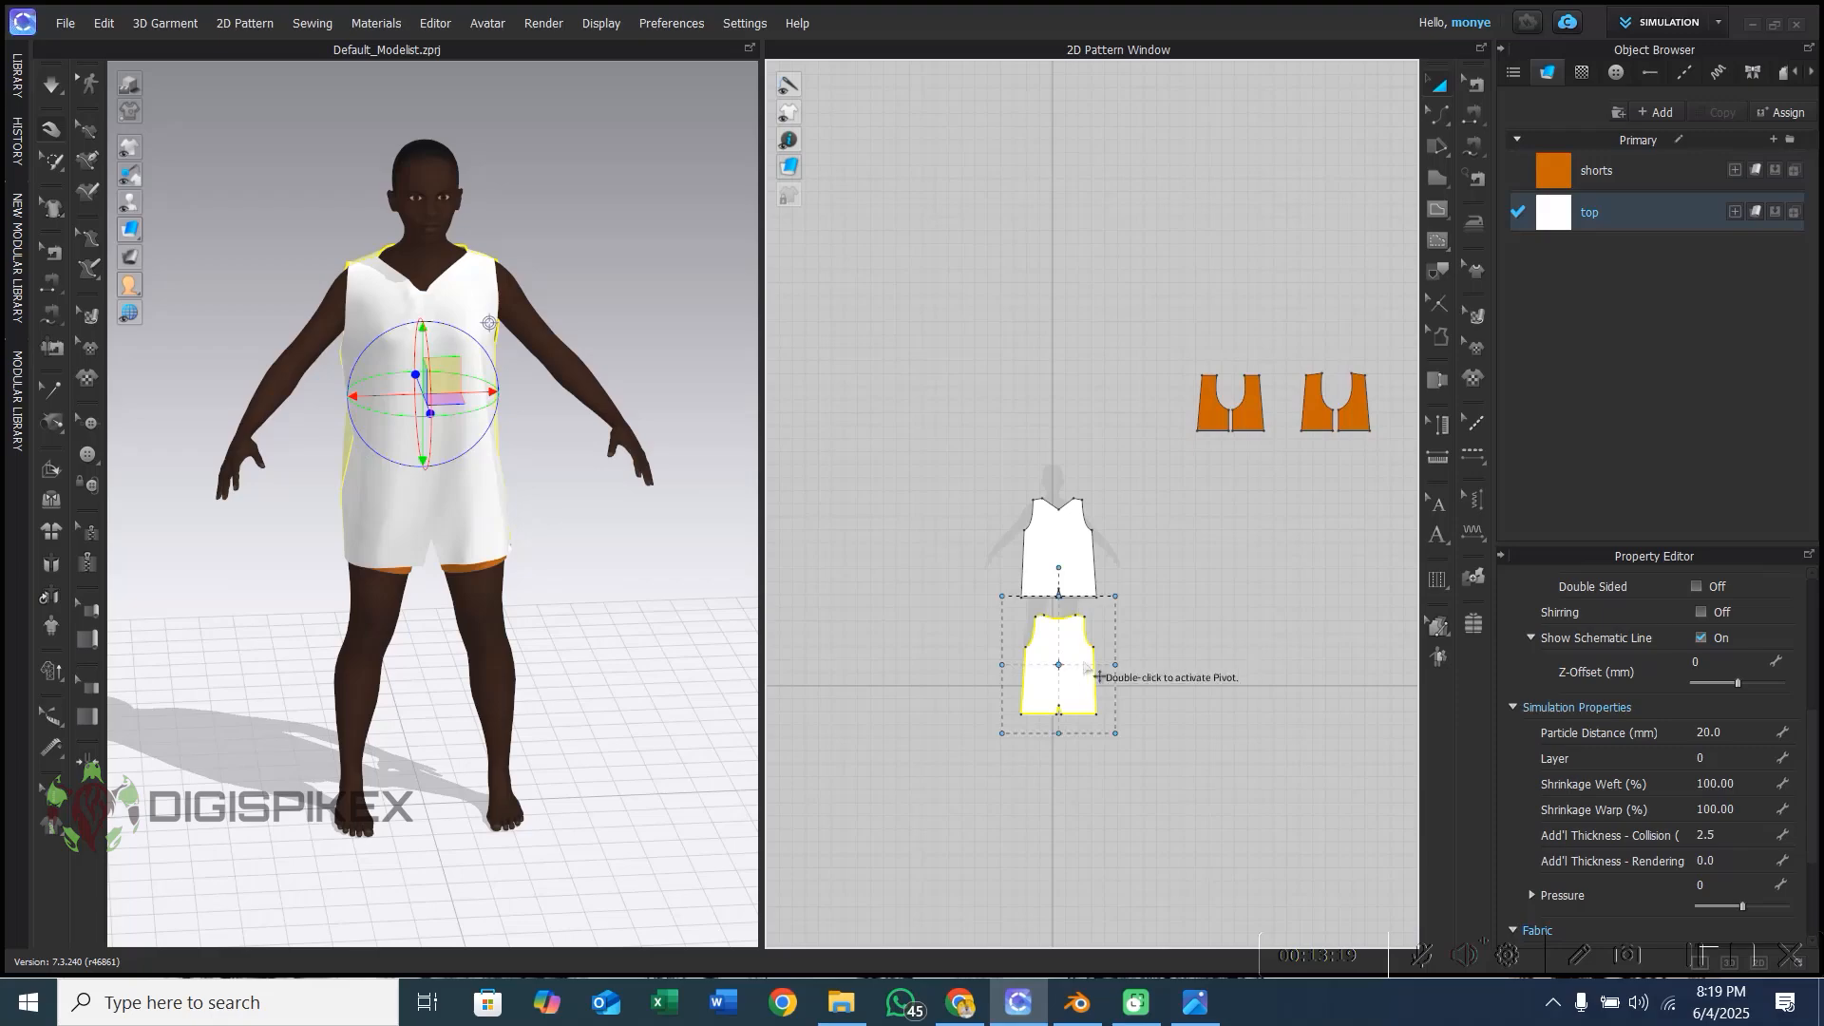
{"action": "left_click_drag", "start_coordinate": [1096, 657], "coordinate": [1187, 546]}
{"action": "scroll", "coordinate": [1112, 617], "scroll_direction": "down", "scroll_amount": 2}
{"action": "scroll", "coordinate": [1092, 603], "scroll_direction": "up", "scroll_amount": 5}
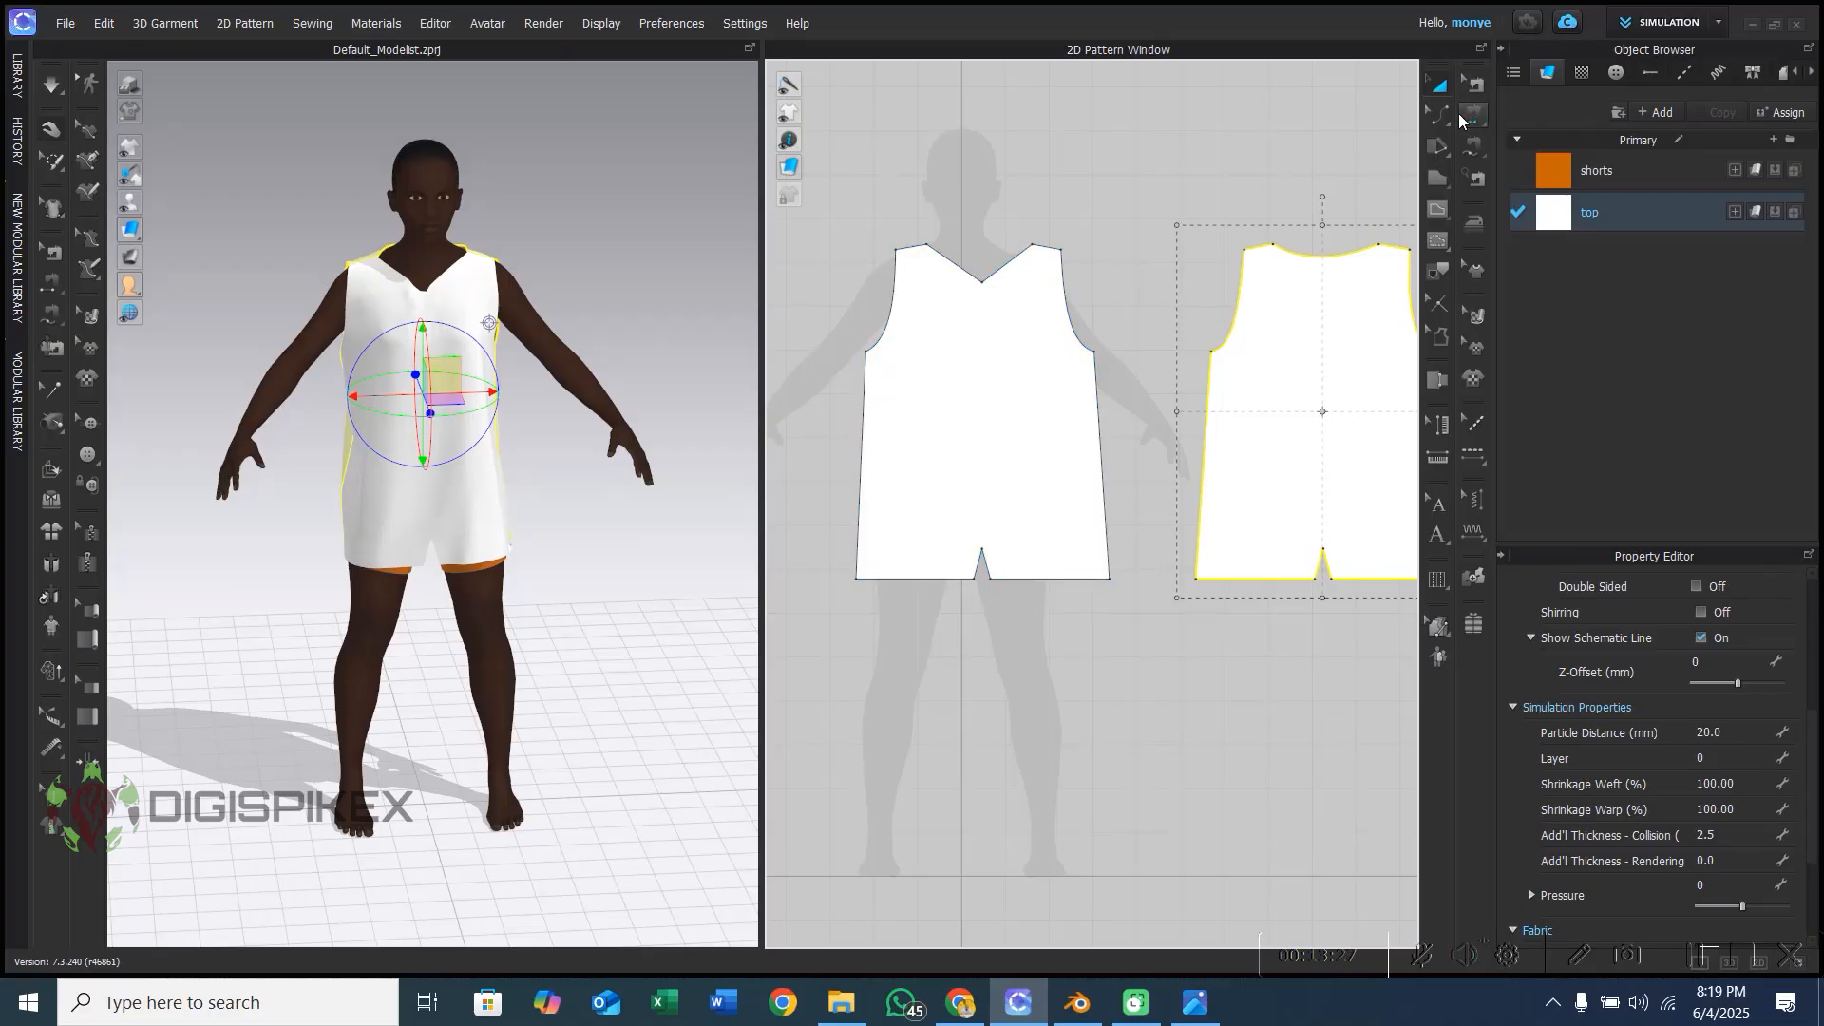
- Add a point on both side edges of the front and back panels, about 137 mm below the armhole on the back
{"action": "left_click", "coordinate": [1440, 114]}
{"action": "left_click", "coordinate": [1563, 249]}
{"action": "left_click", "coordinate": [864, 413]}
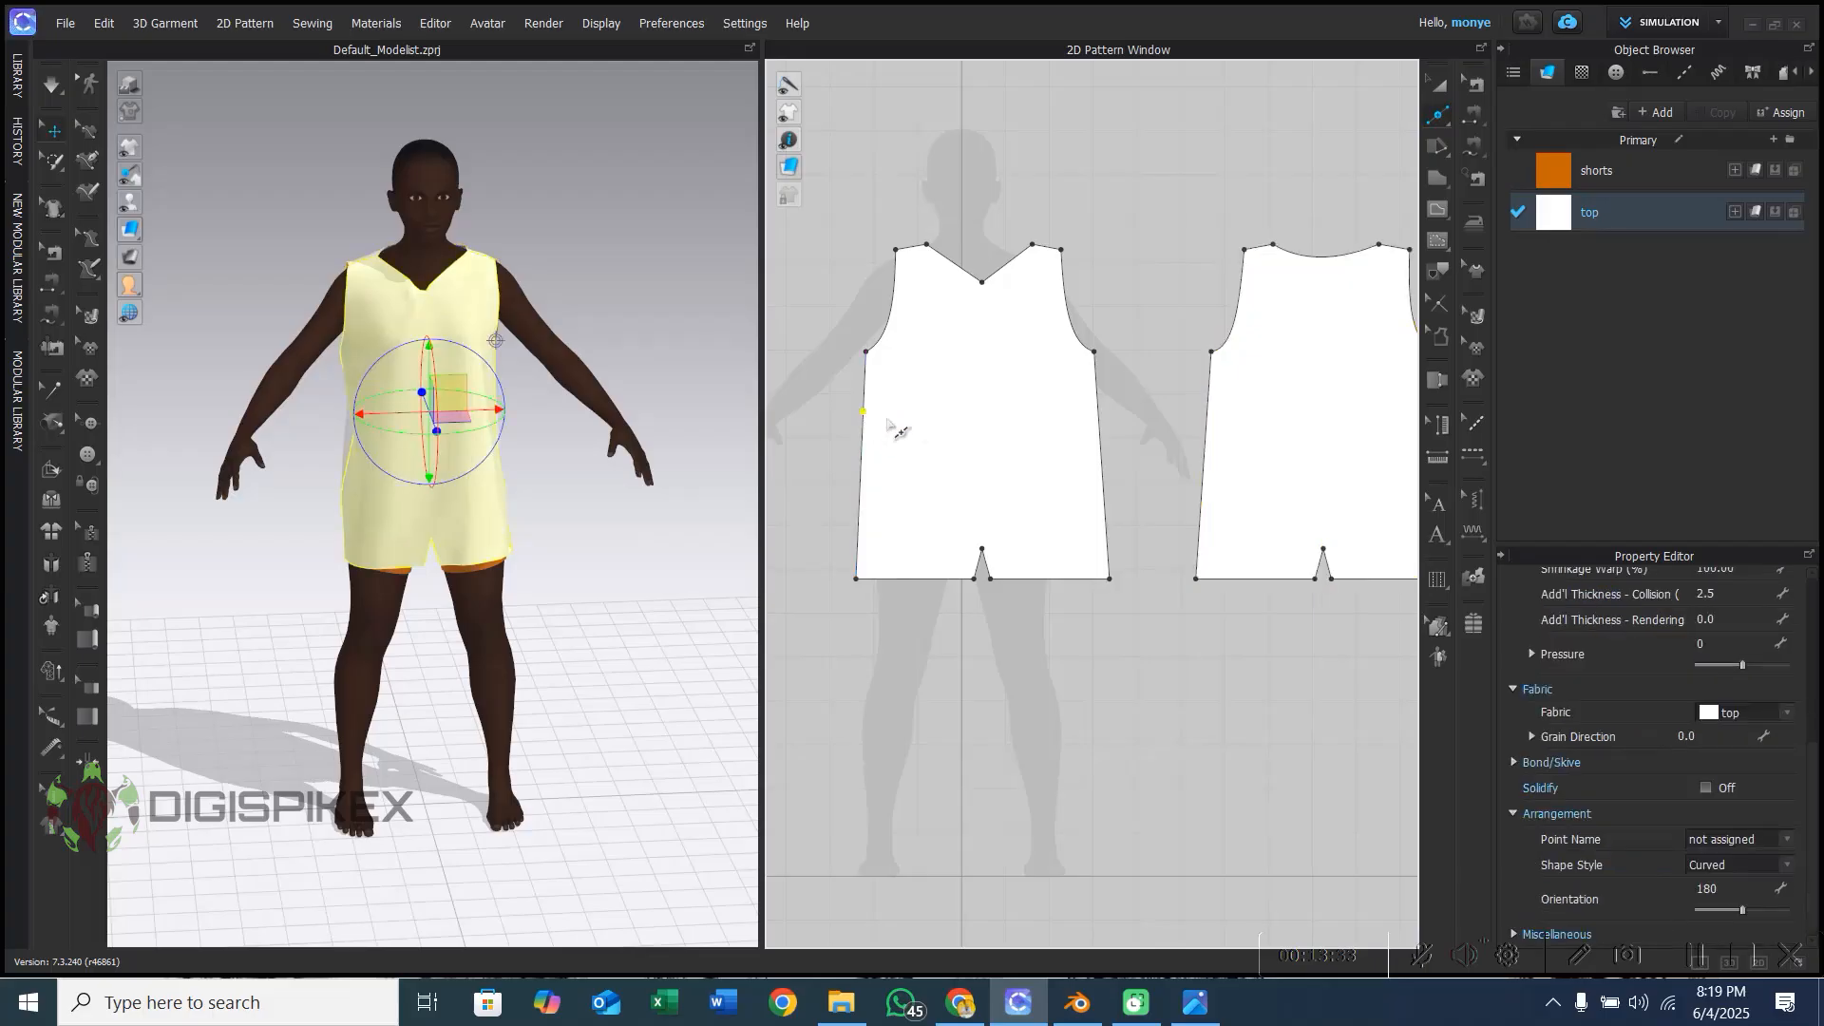
{"action": "left_click", "coordinate": [1099, 412]}
{"action": "left_click", "coordinate": [1208, 413]}
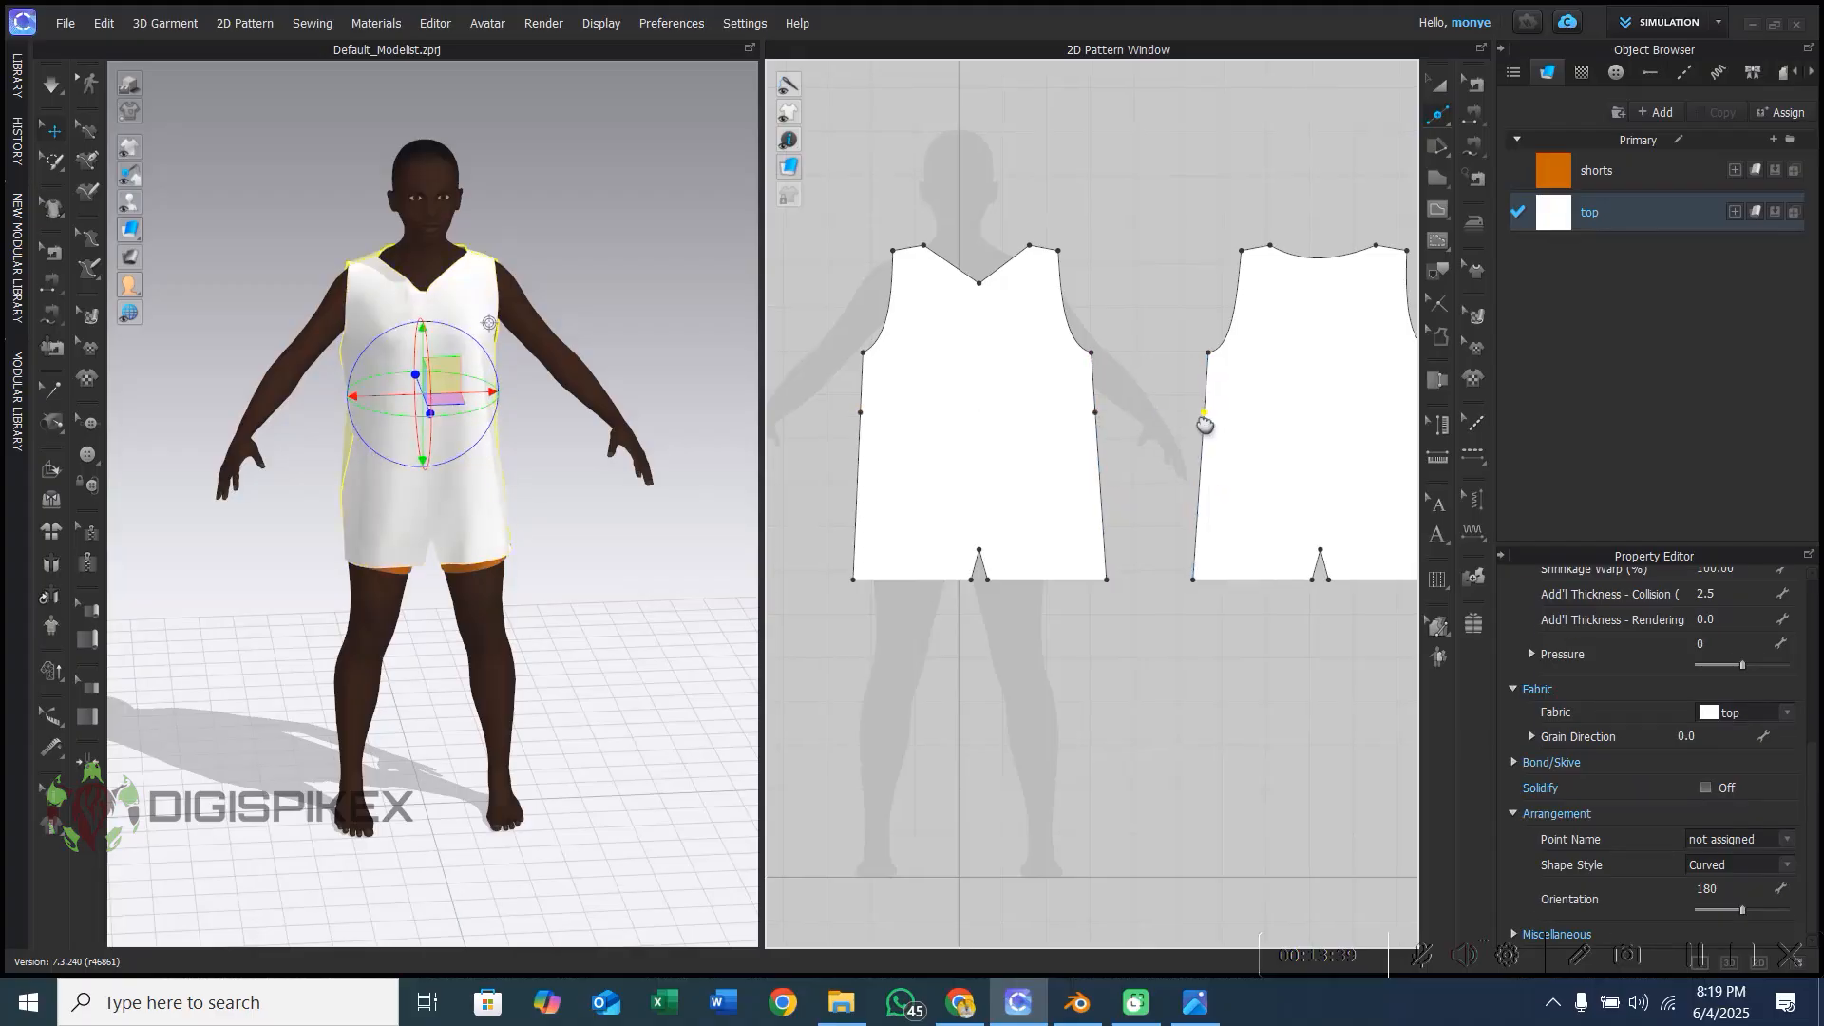
{"action": "middle_click_drag", "start_coordinate": [1169, 421], "coordinate": [1038, 439]}
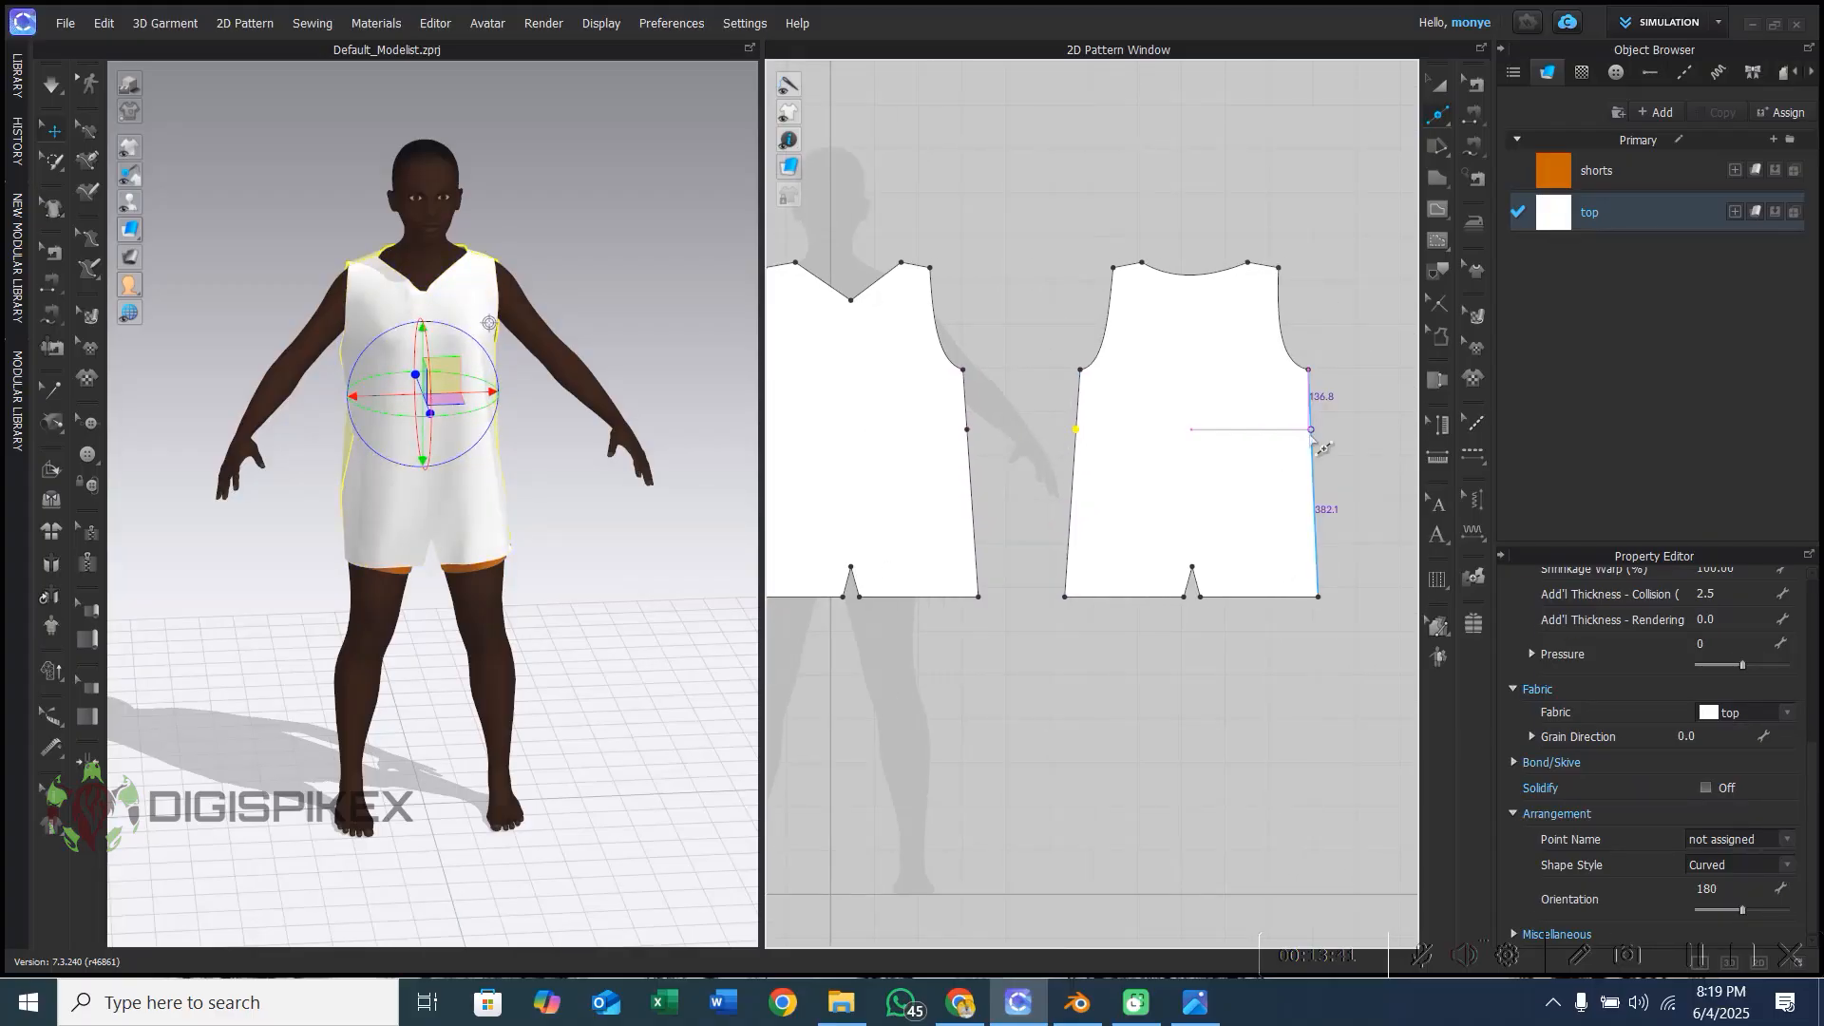
{"action": "left_click", "coordinate": [1311, 429]}
- Add a second point on both side edges of the back and front panels, about 127 mm below the first ones
{"action": "left_click", "coordinate": [1440, 115]}
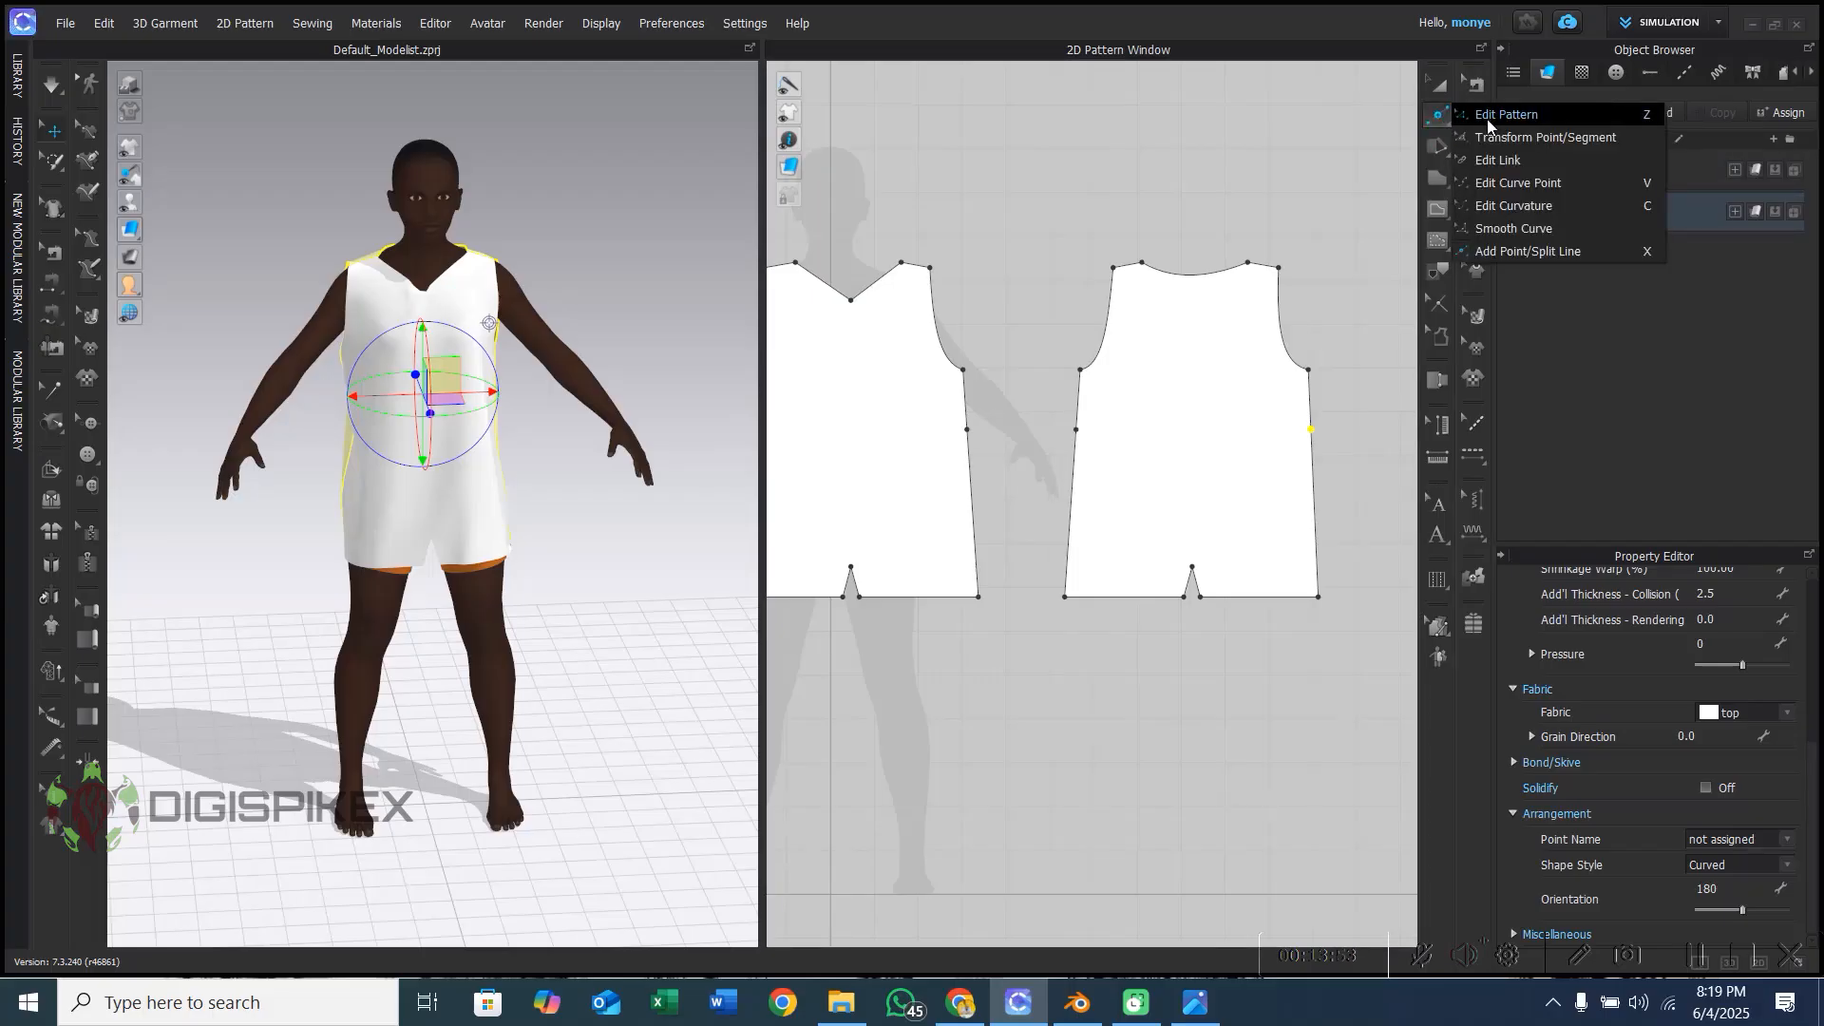
{"action": "left_click", "coordinate": [1520, 251]}
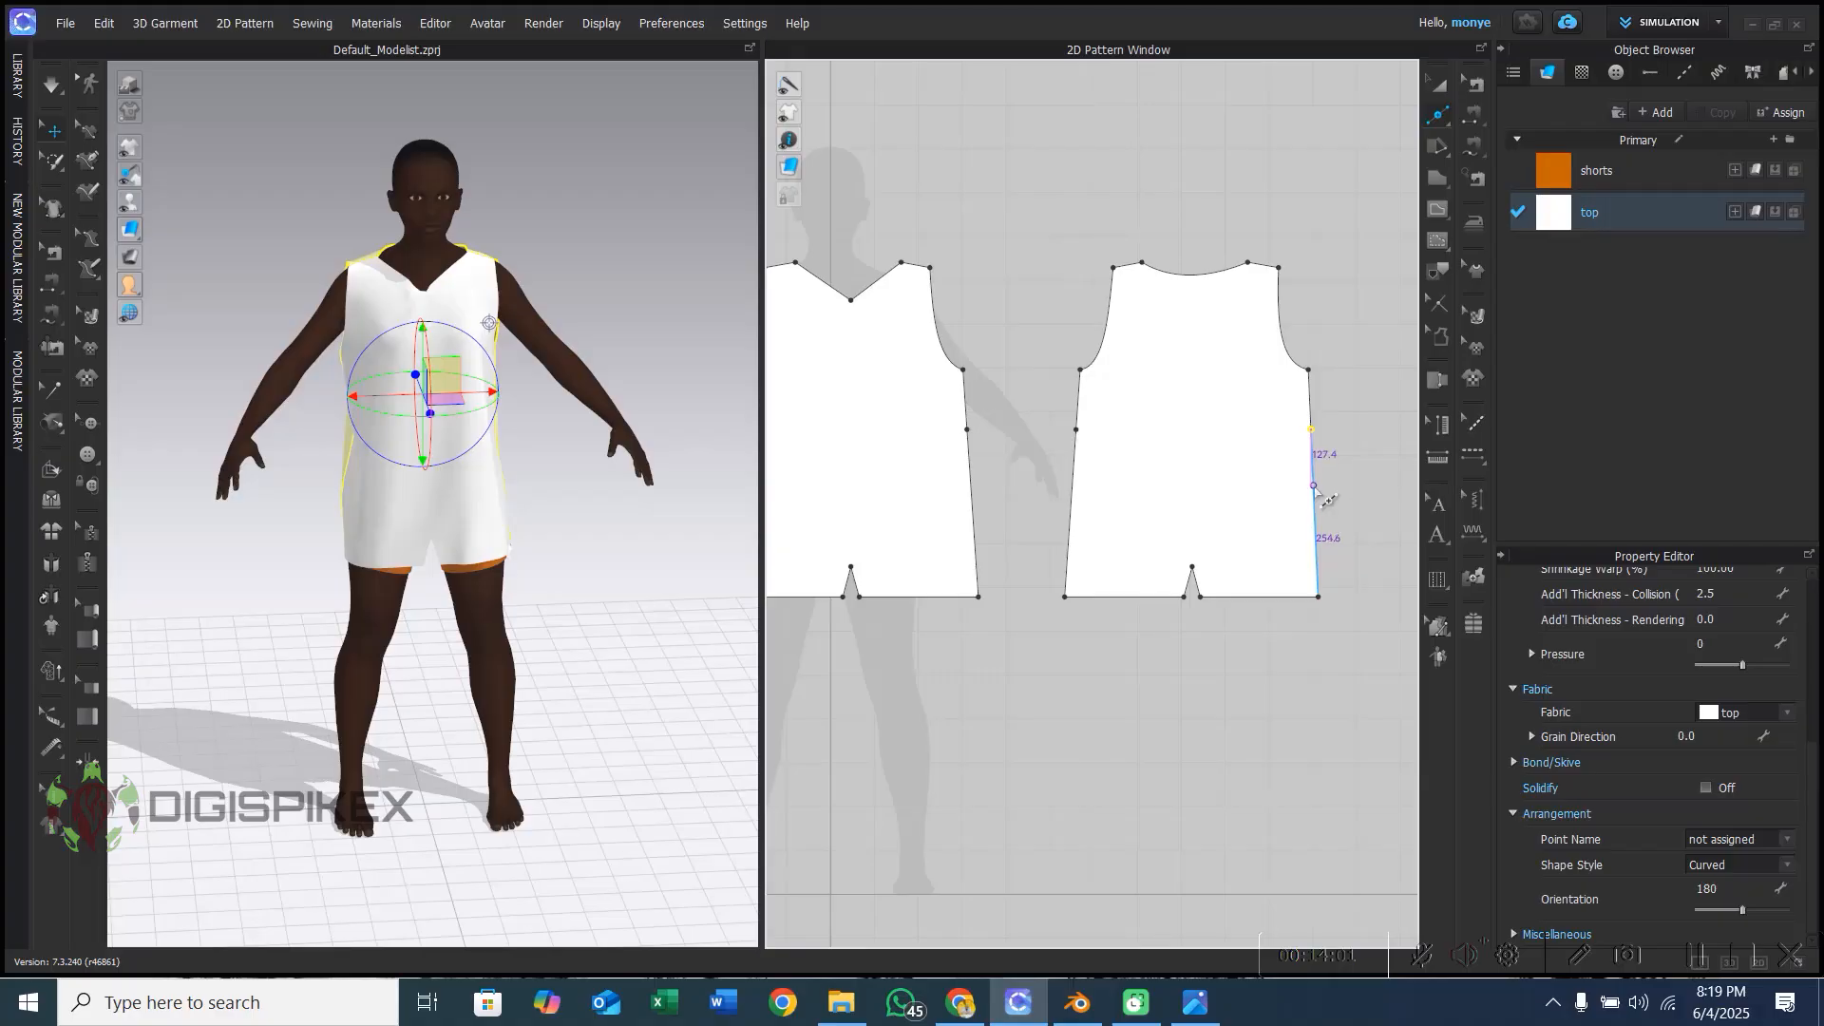
{"action": "left_click", "coordinate": [1314, 485]}
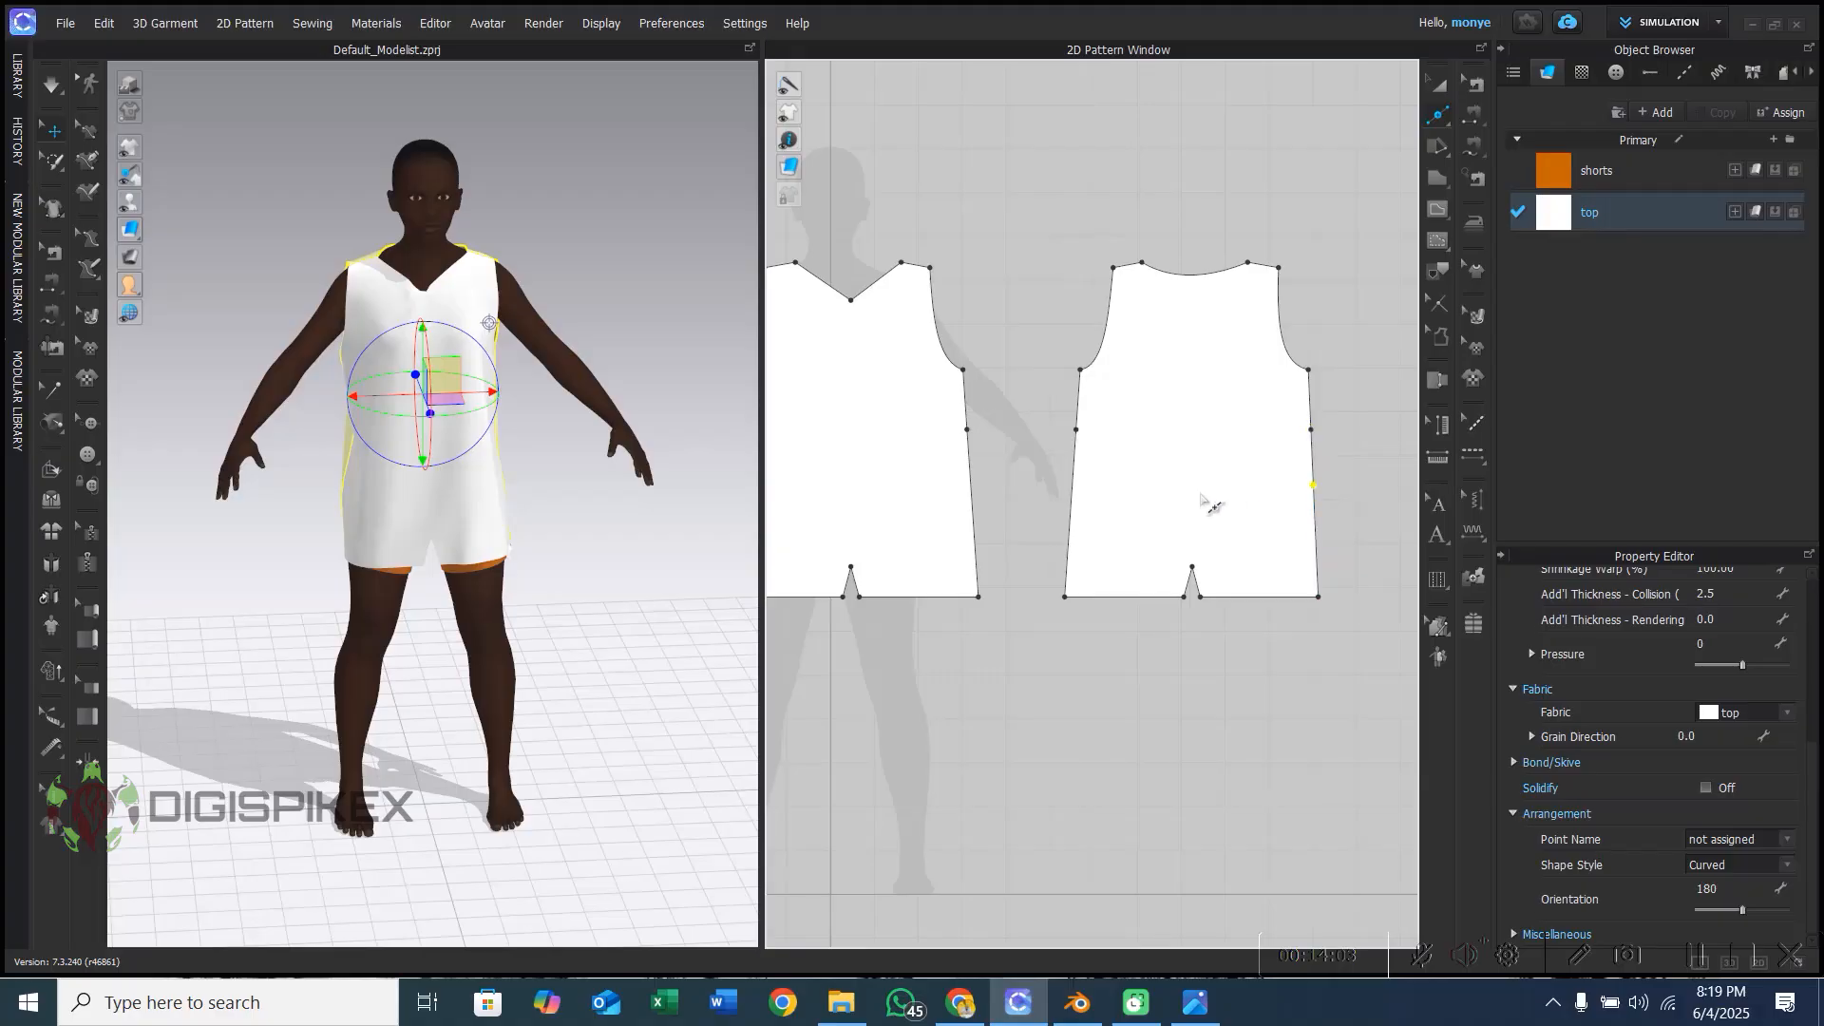
{"action": "left_click", "coordinate": [1072, 485]}
{"action": "middle_click_drag", "start_coordinate": [1075, 486], "coordinate": [1176, 484]}
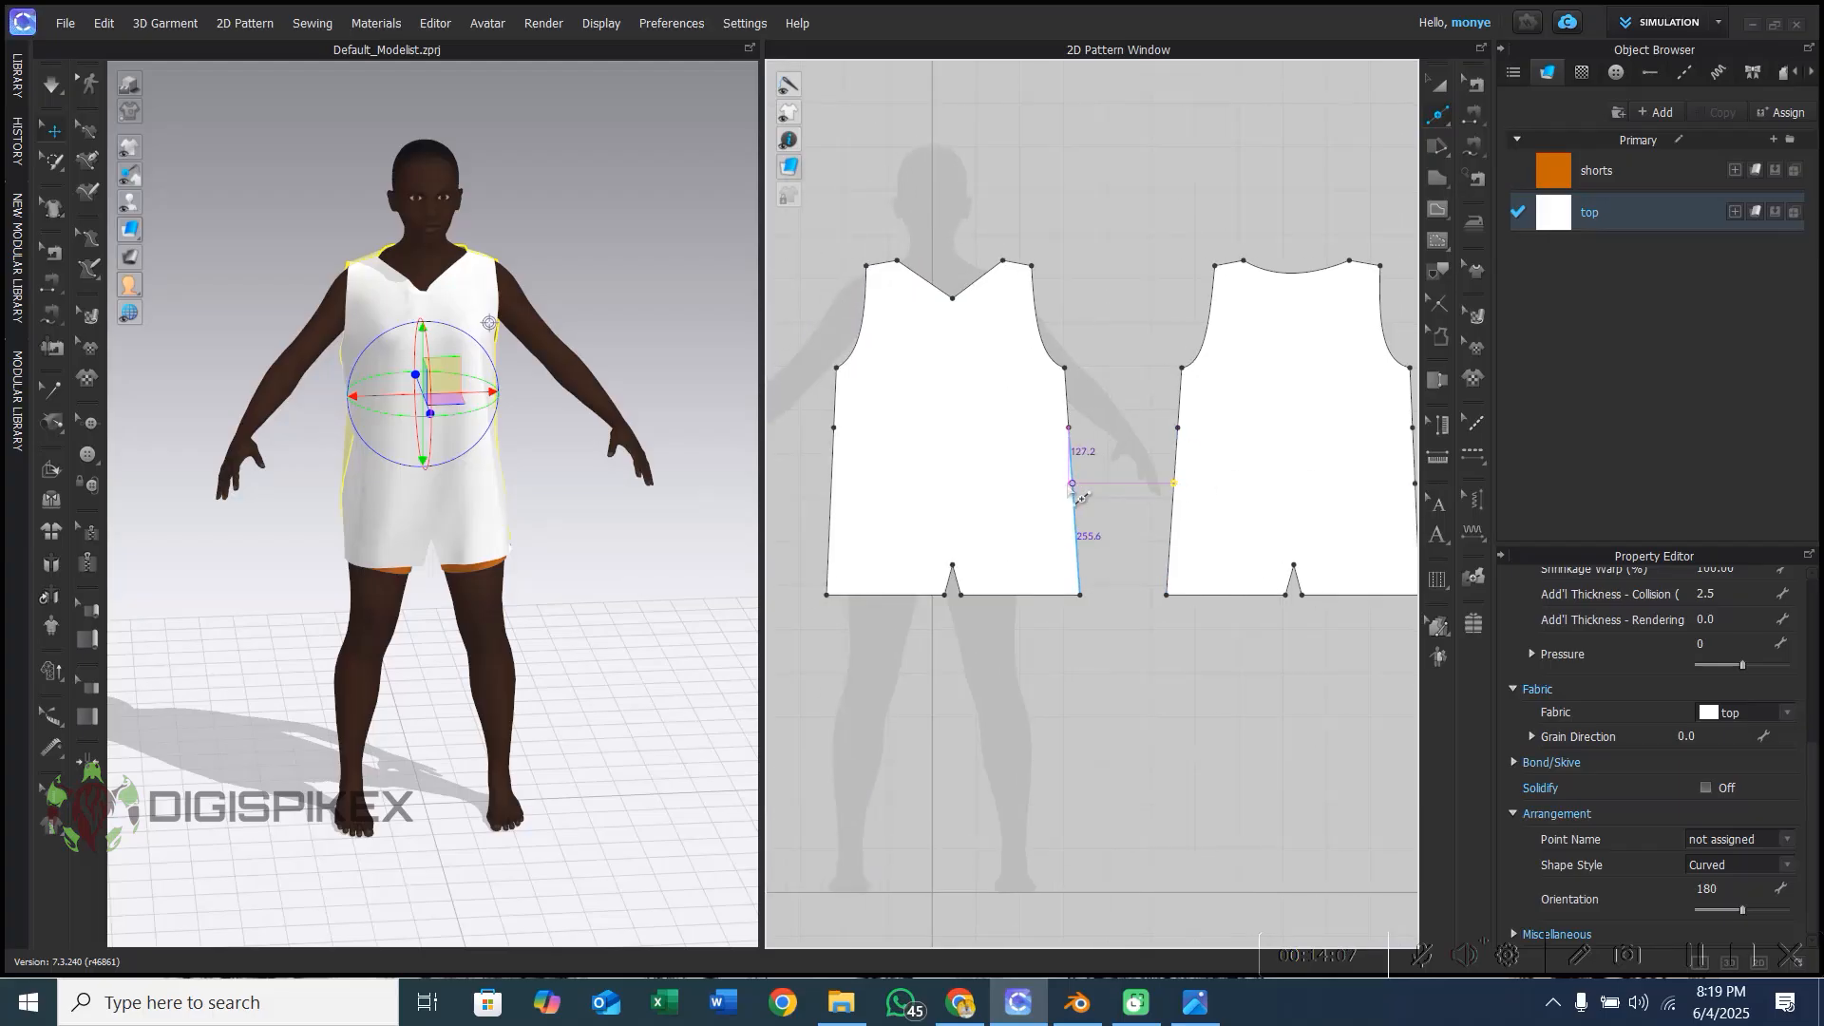
{"action": "left_click", "coordinate": [1073, 485]}
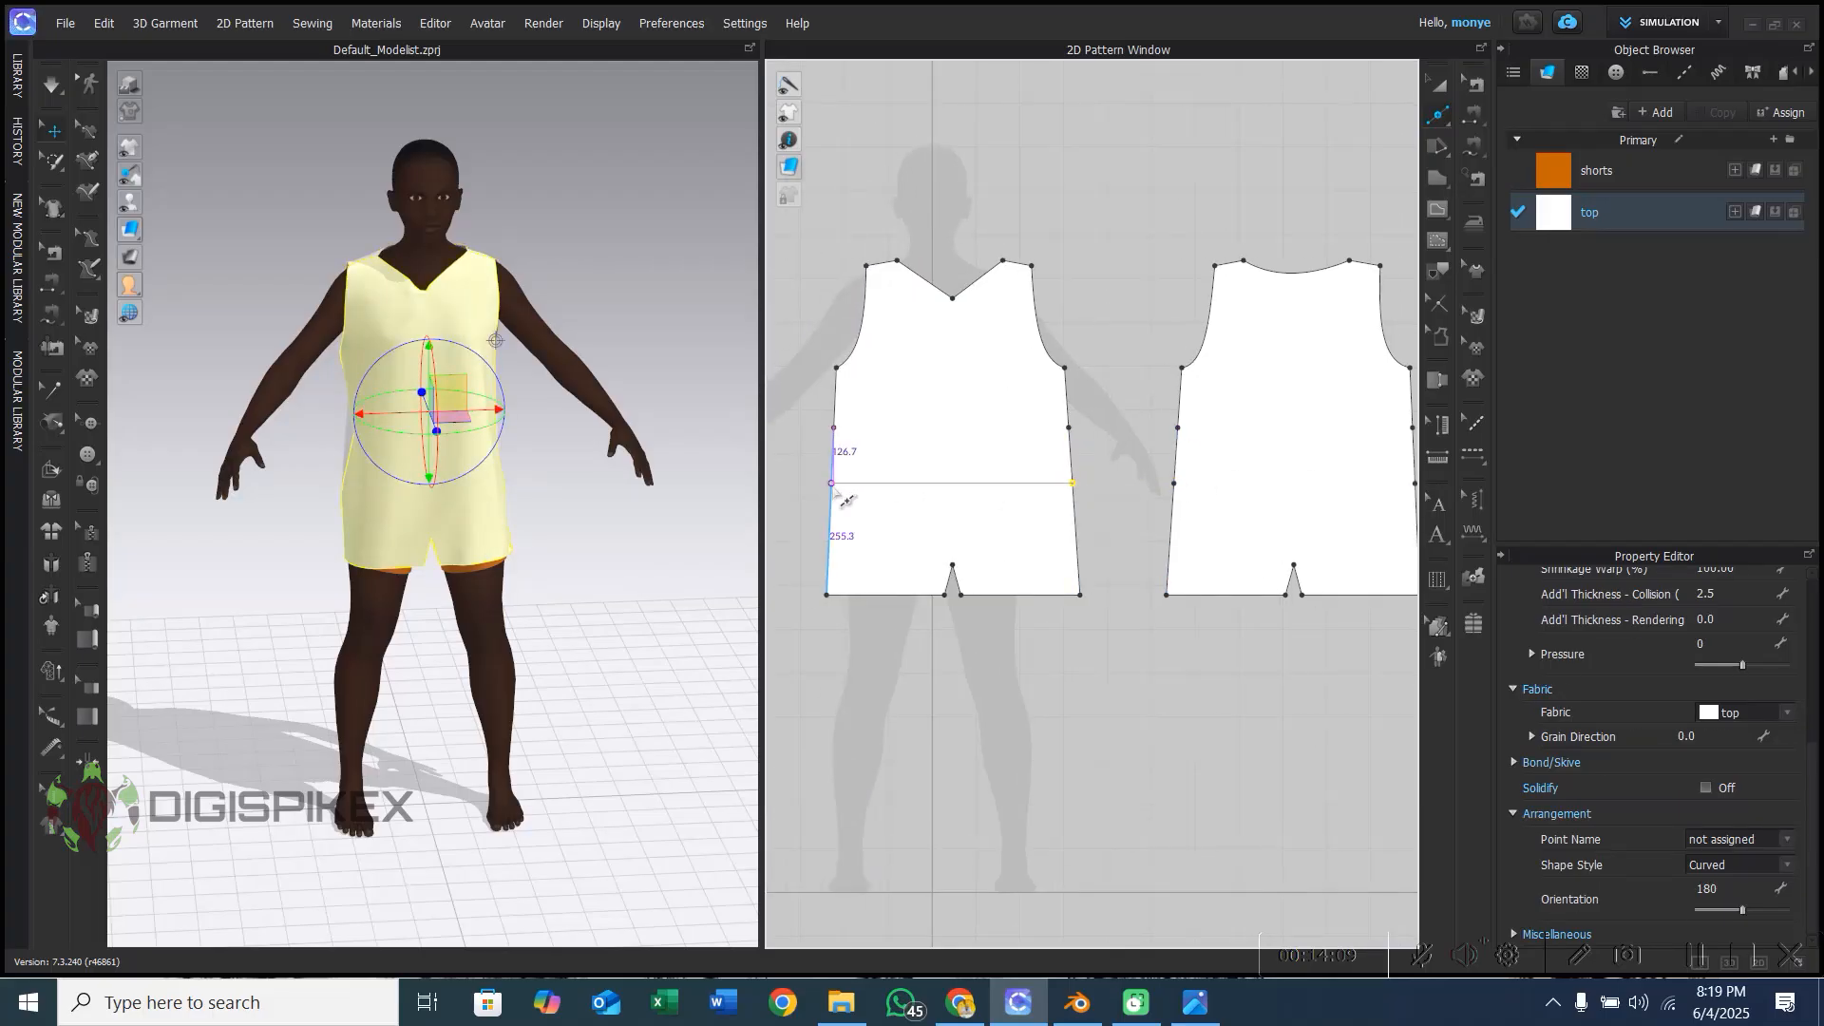
{"action": "left_click", "coordinate": [832, 484]}
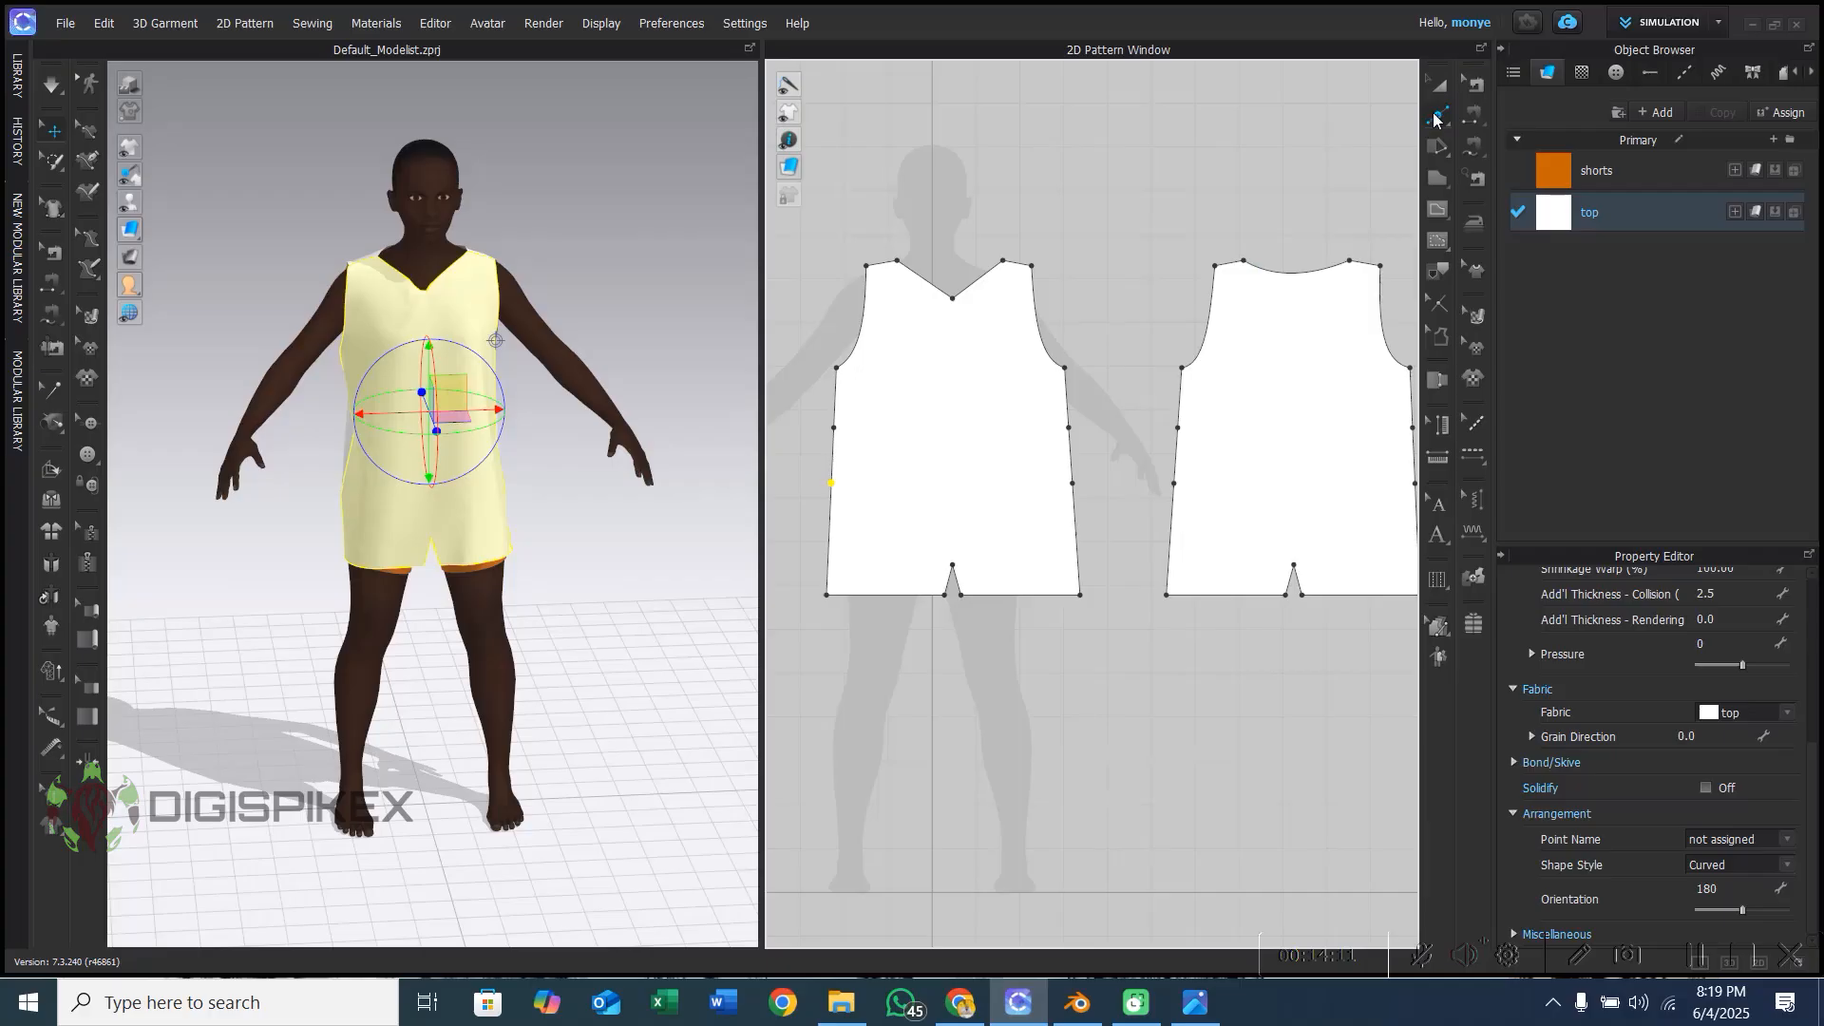
- Move the top's back panel directly below the front panel in the 2D pattern layout
{"action": "left_click", "coordinate": [1436, 118]}
{"action": "left_click", "coordinate": [1508, 115]}
{"action": "left_click", "coordinate": [833, 462]}
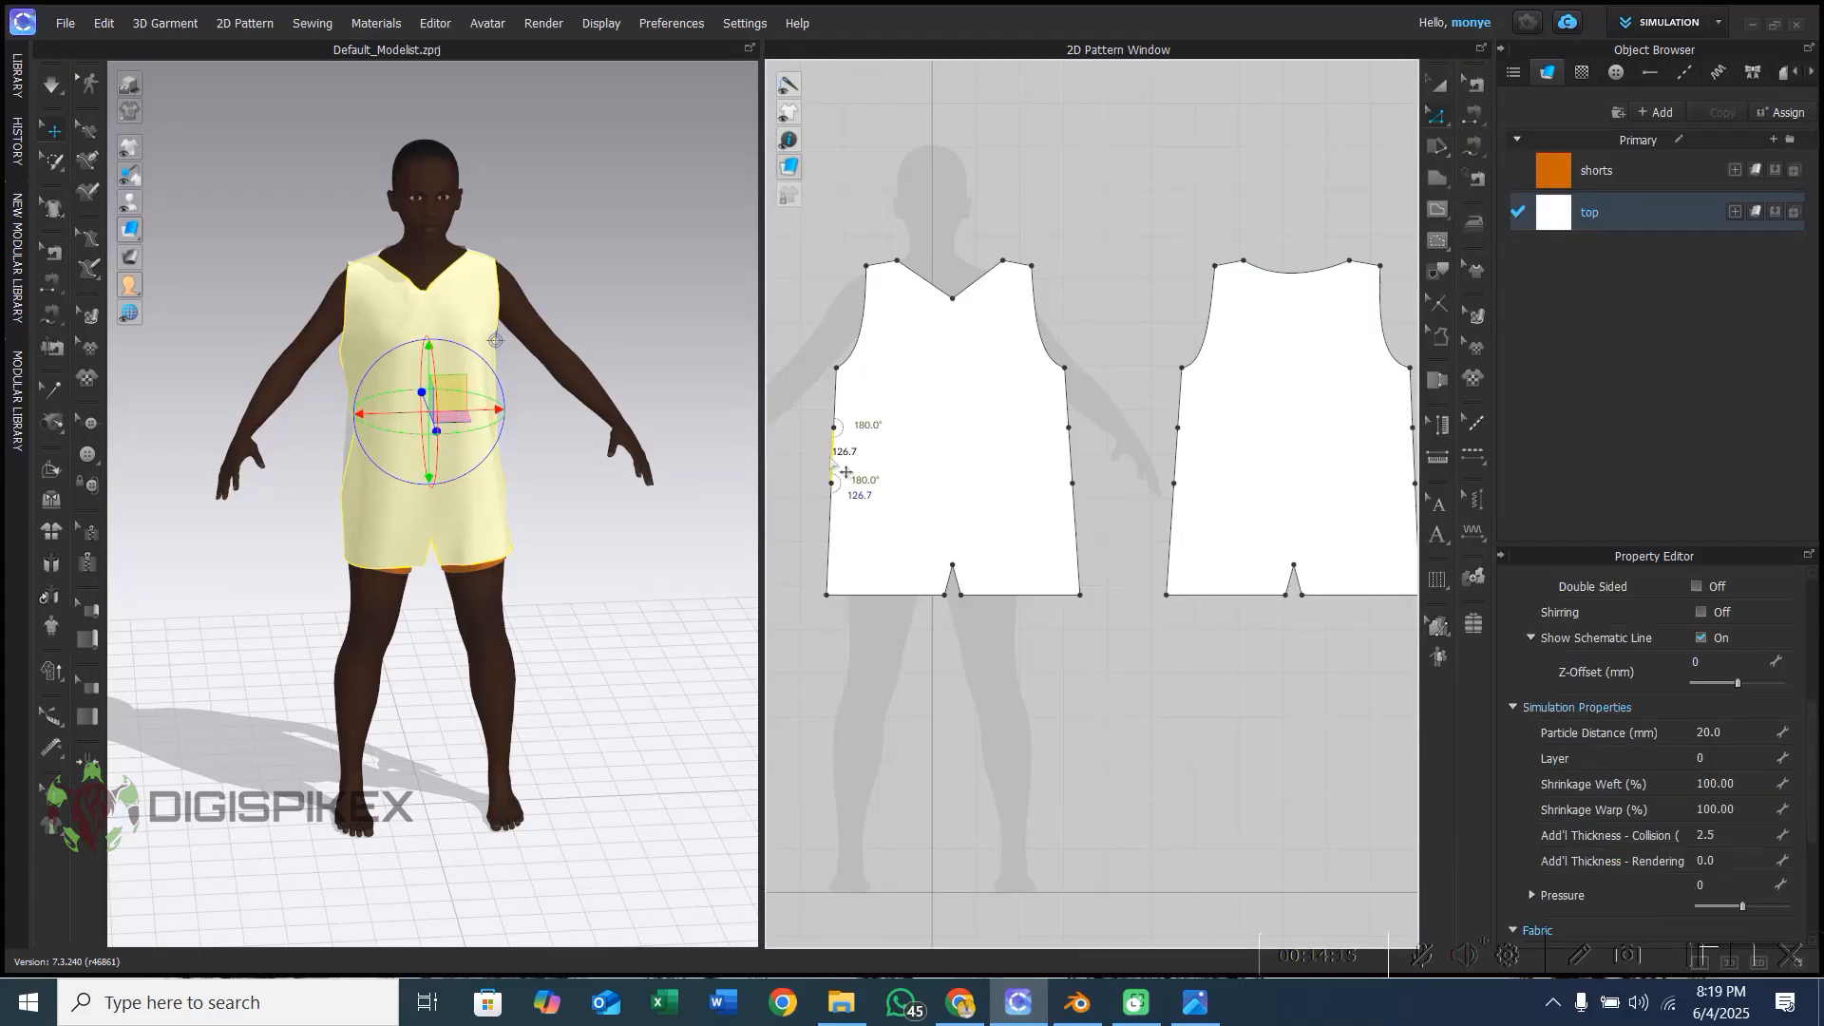
{"action": "key", "text": "a"}
{"action": "left_click_drag", "start_coordinate": [1312, 389], "coordinate": [973, 749]}
- Edit the front and back panels together, moving the waist segments between the added points inward on both sides
{"action": "left_click", "coordinate": [1437, 115]}
{"action": "left_click", "coordinate": [849, 468]}
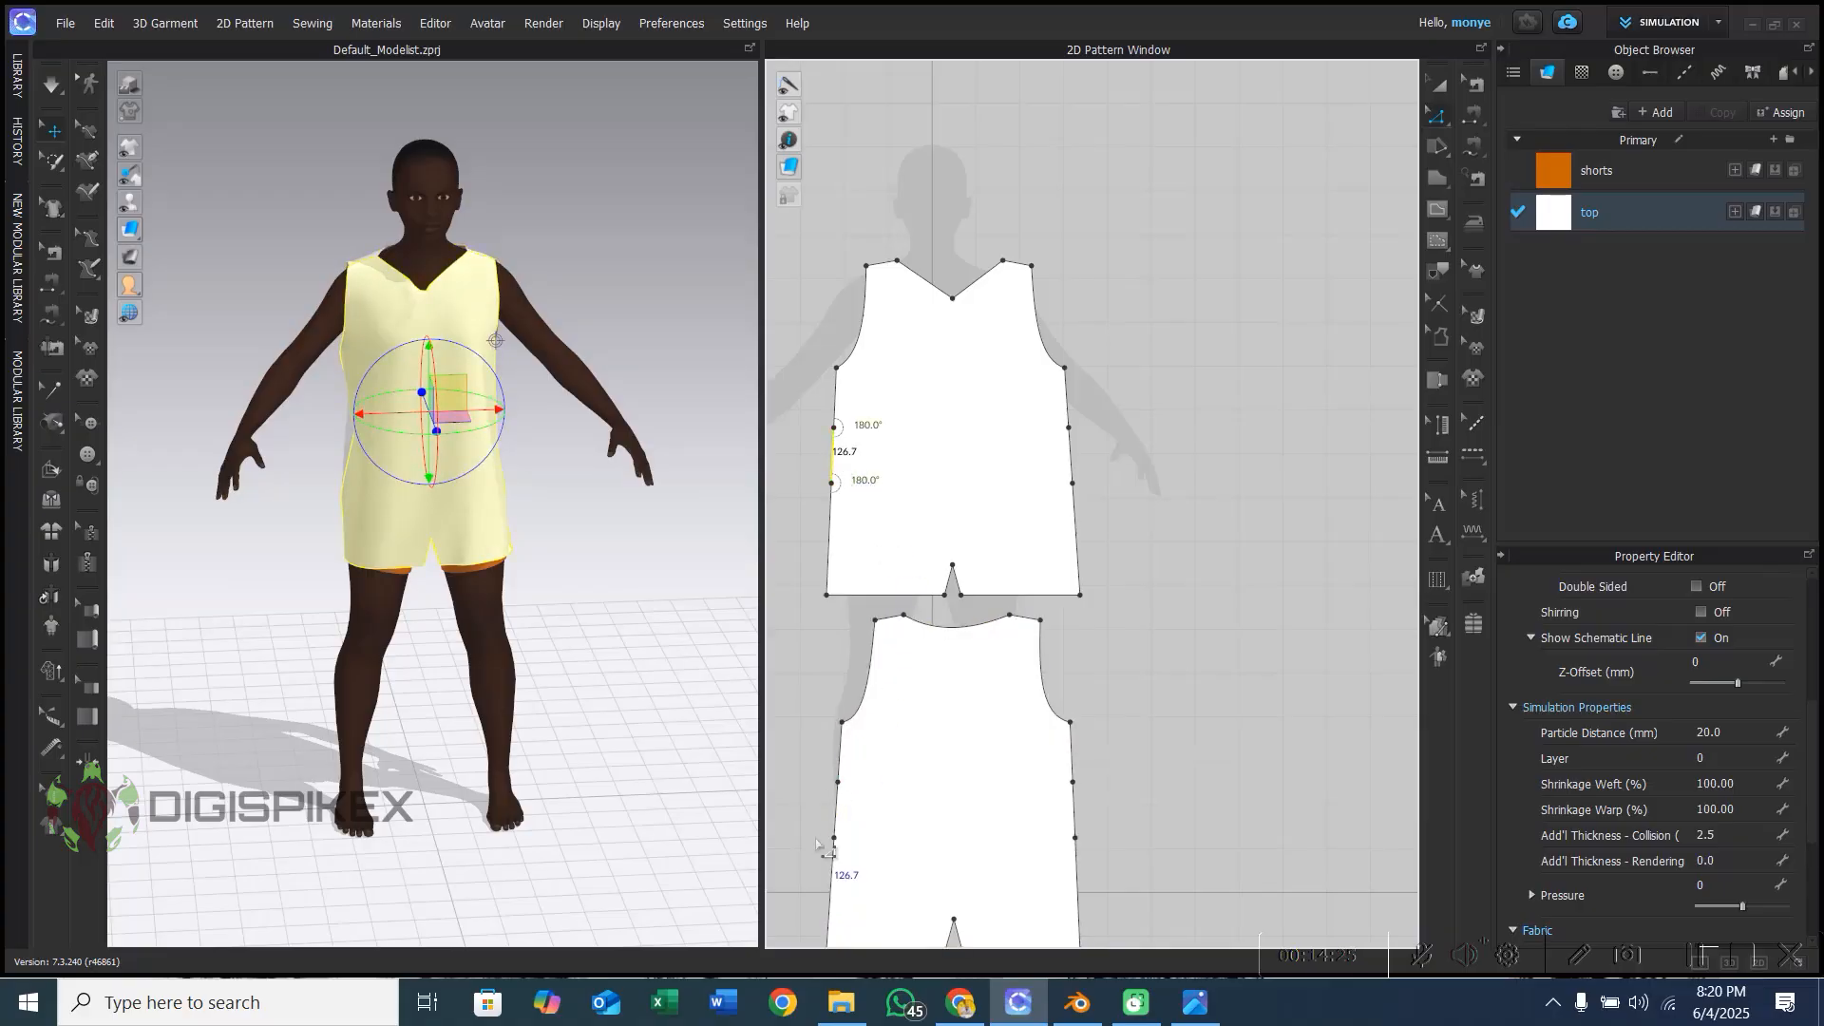
{"action": "left_click", "coordinate": [848, 828], "text": "shift"}
{"action": "left_click_drag", "start_coordinate": [851, 830], "coordinate": [868, 832]}
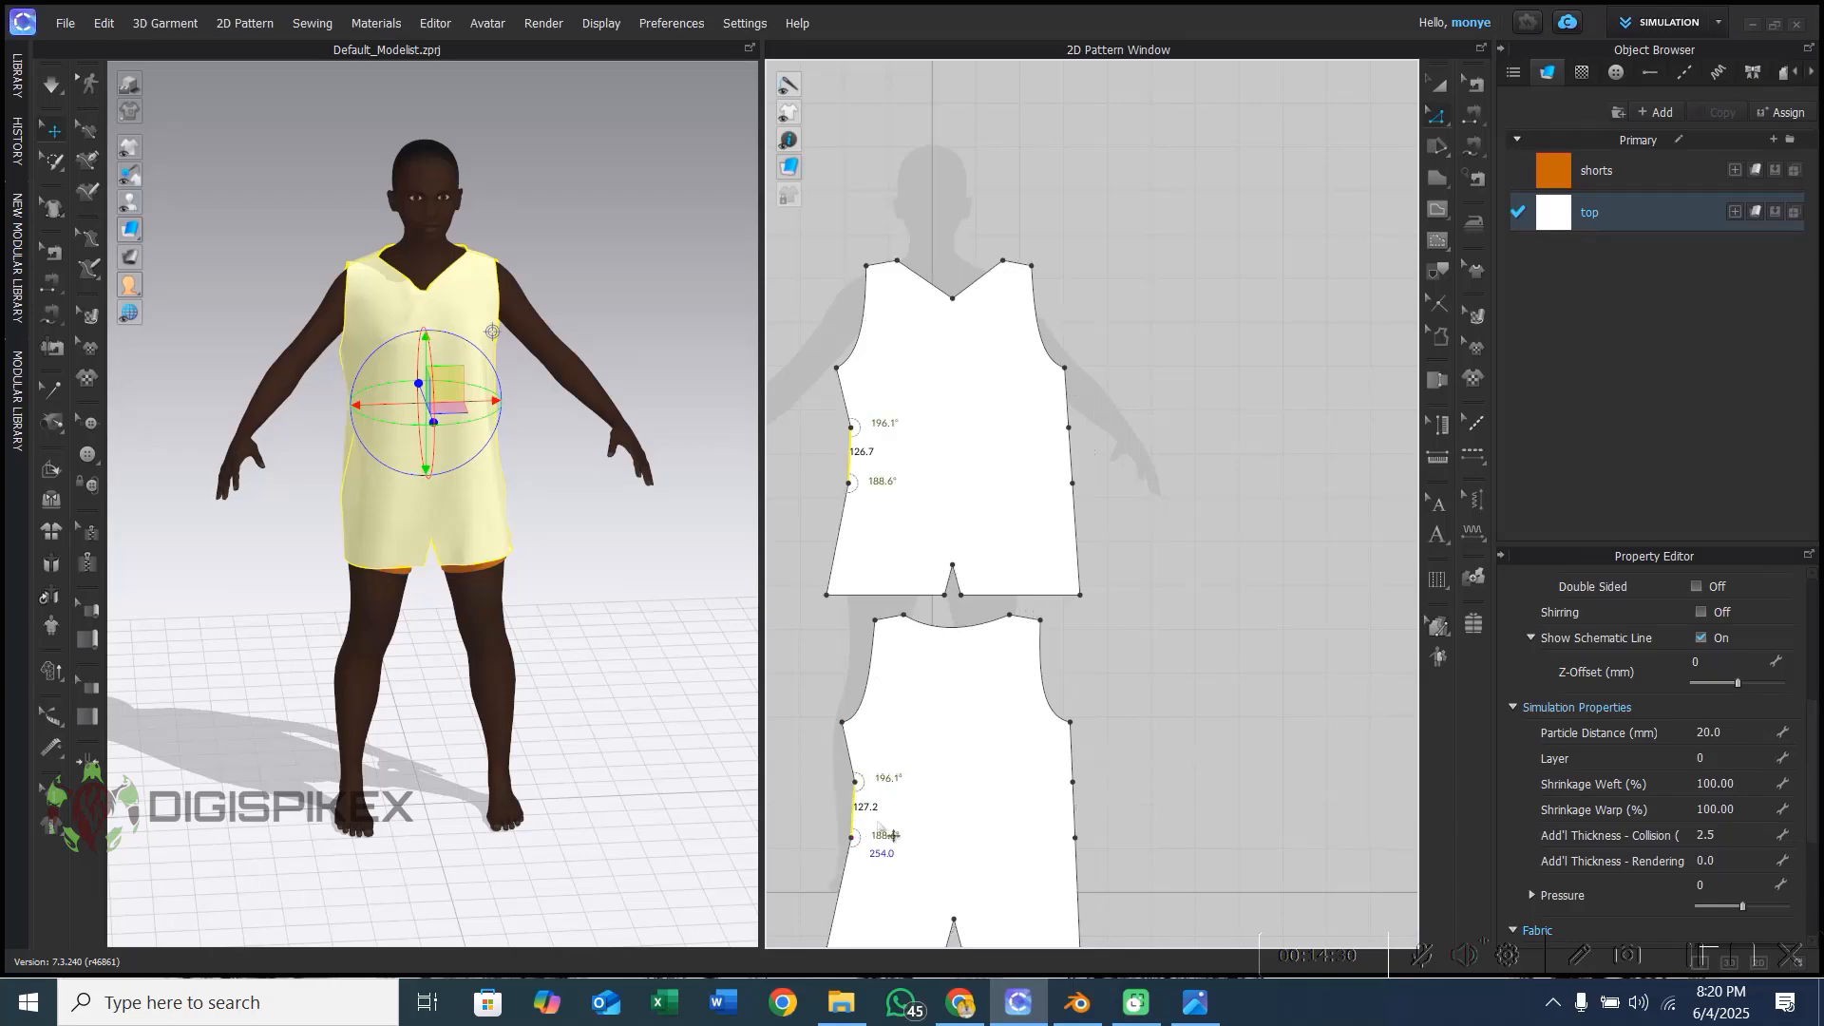
{"action": "left_click", "coordinate": [1074, 445]}
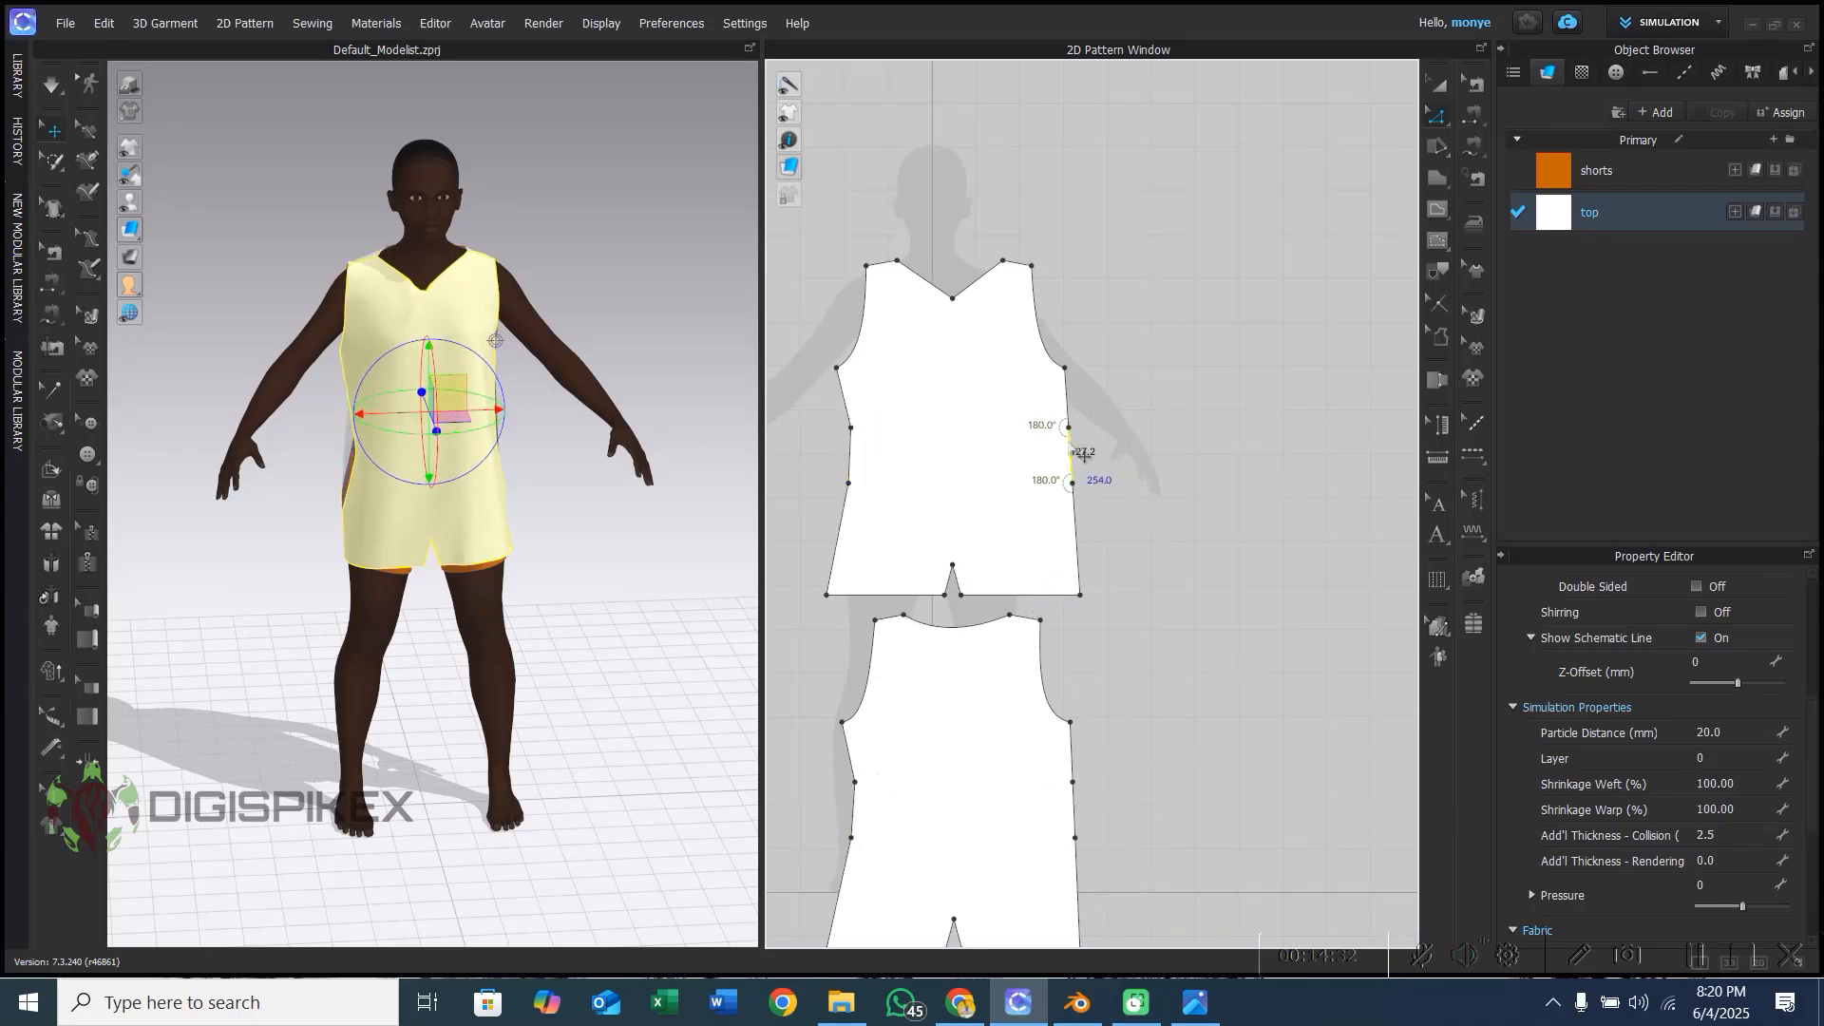
{"action": "left_click", "coordinate": [1074, 813], "text": "shift"}
{"action": "left_click_drag", "start_coordinate": [1074, 814], "coordinate": [1056, 816]}
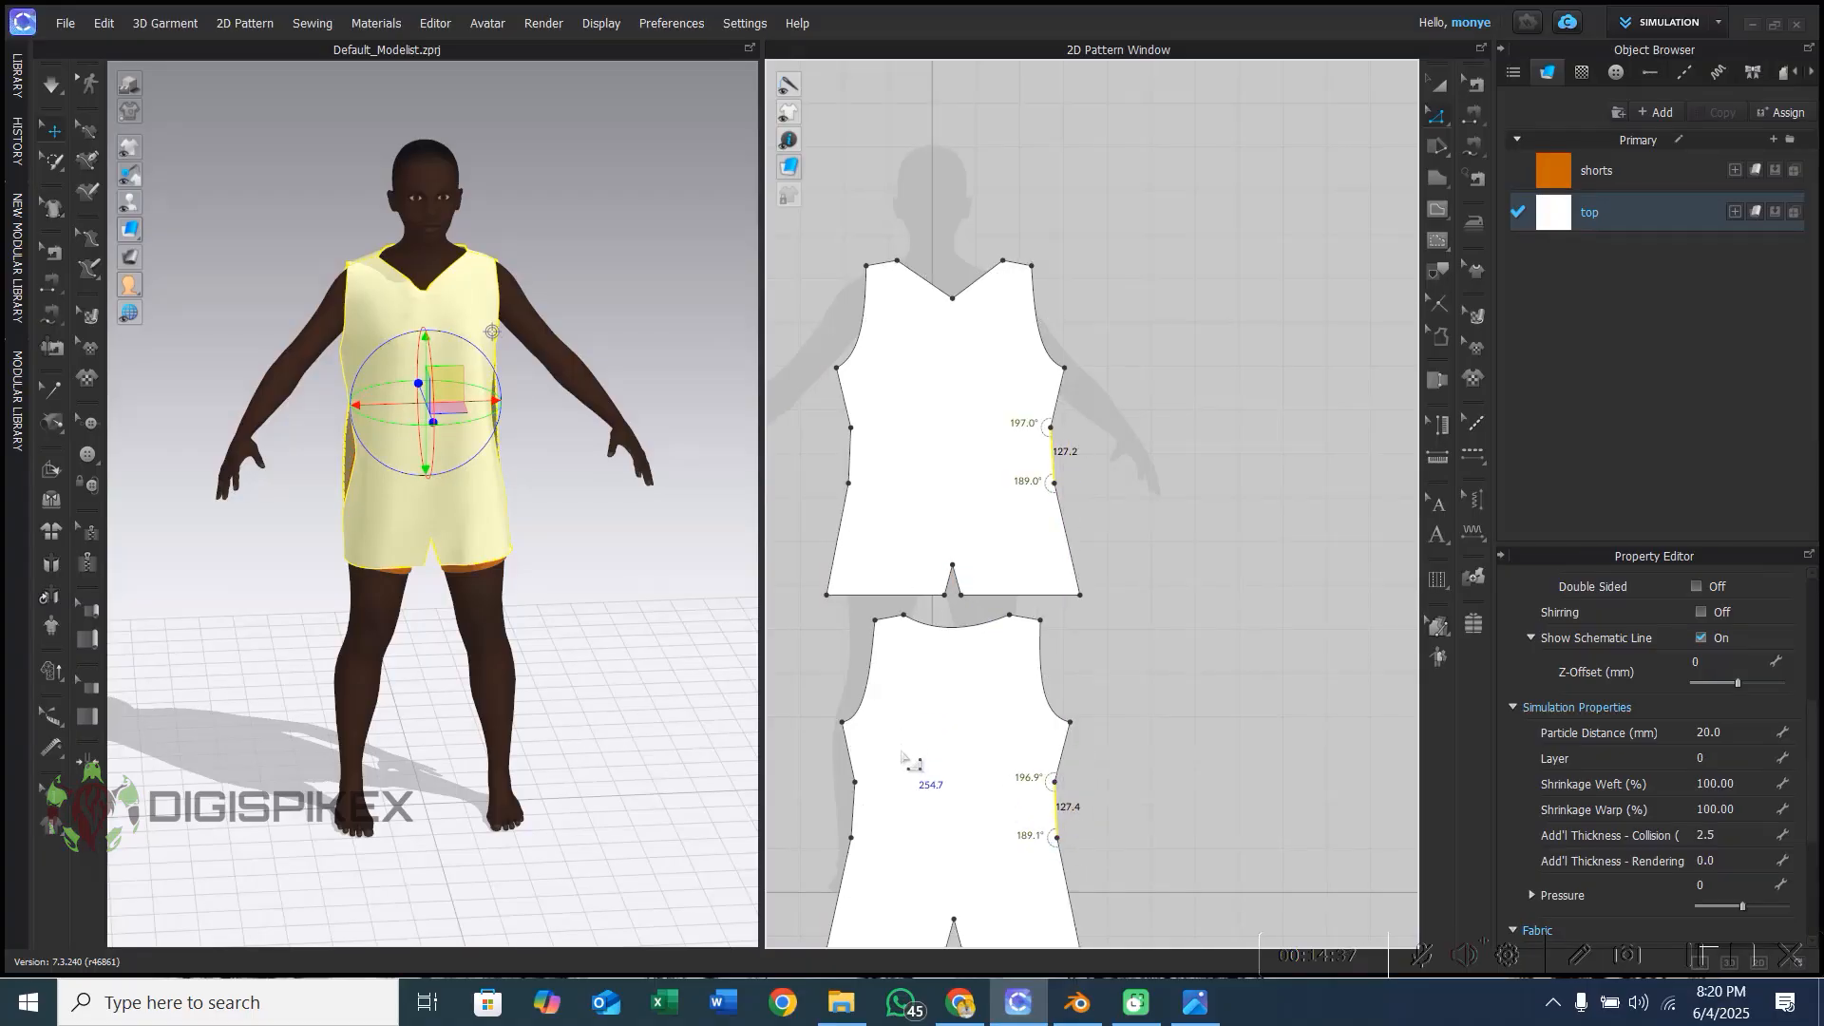
- Take in the waist segments a little further on both sides of the front and back panels
{"action": "left_click", "coordinate": [872, 829]}
{"action": "left_click", "coordinate": [860, 472], "text": "shift"}
{"action": "left_click_drag", "start_coordinate": [866, 475], "coordinate": [884, 476]}
{"action": "left_click", "coordinate": [1053, 456]}
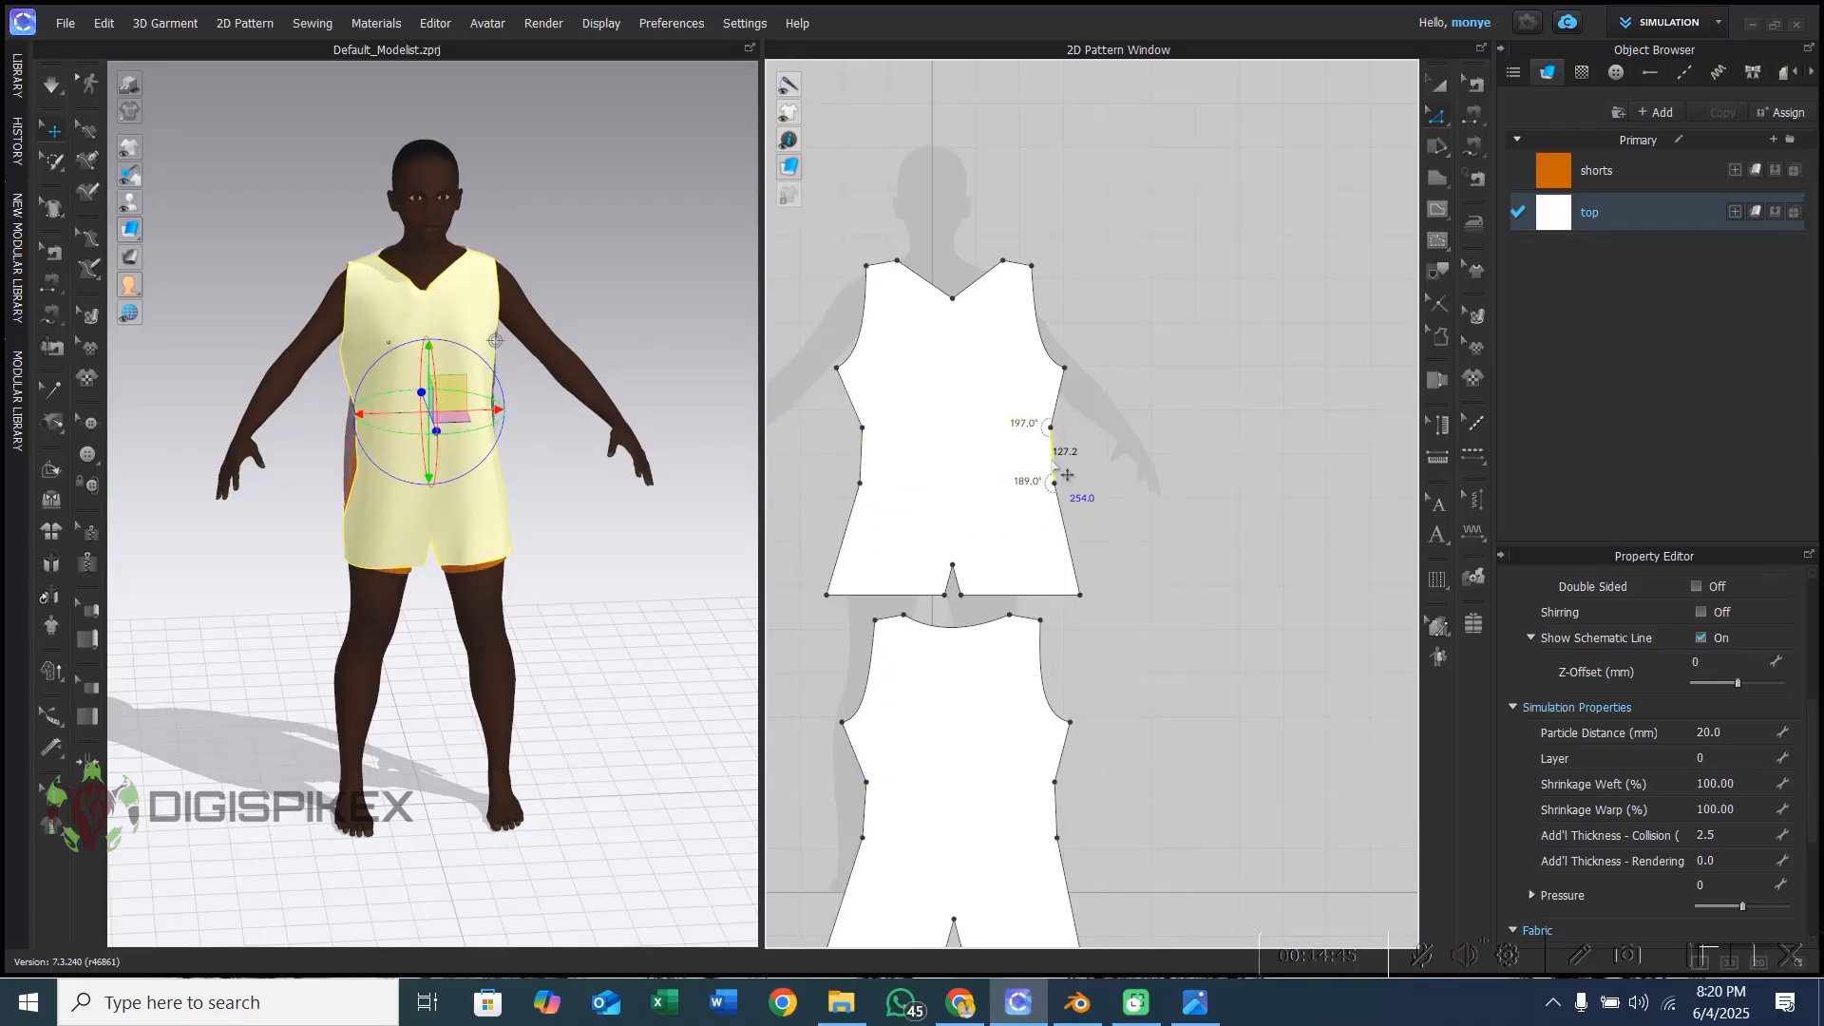
{"action": "left_click", "coordinate": [1071, 810], "text": "shift"}
{"action": "left_click_drag", "start_coordinate": [1069, 817], "coordinate": [1055, 813]}
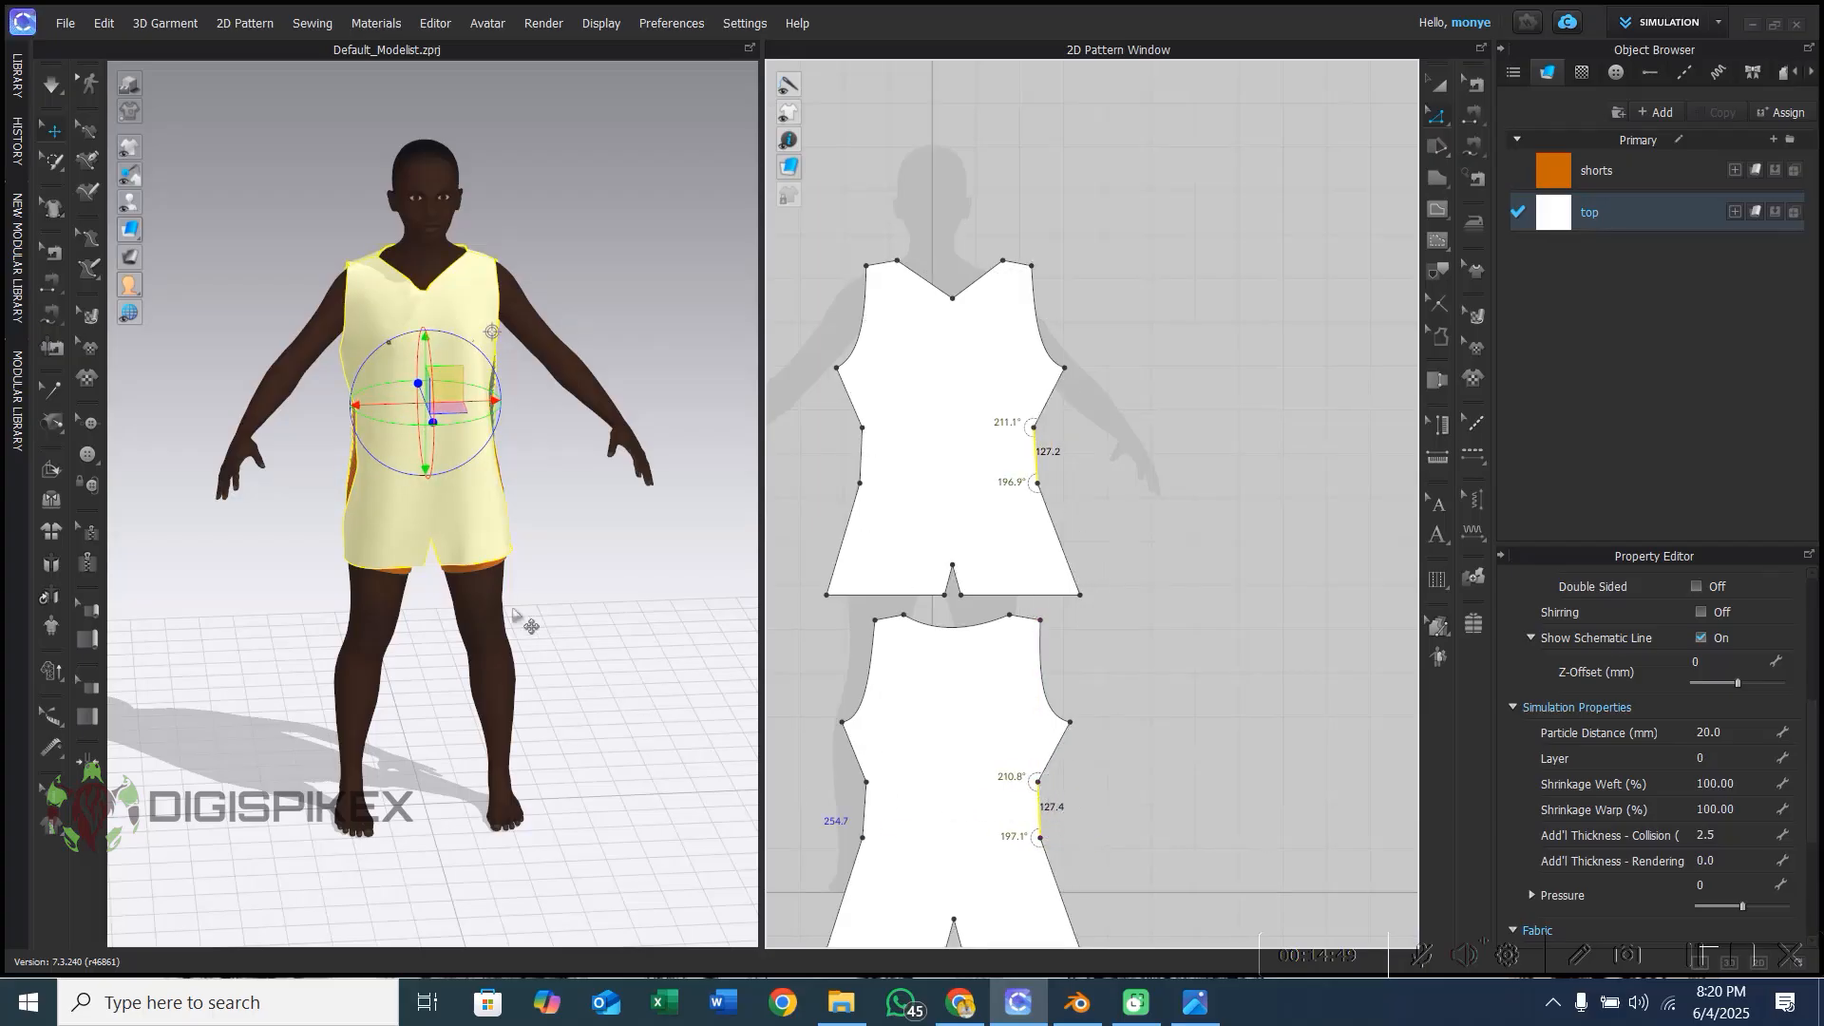
- Simulate the top and pull its fabric at the waist, sides and back hem to settle it on the avatar
{"action": "left_click", "coordinate": [52, 83]}
{"action": "mouse_move", "coordinate": [455, 383]}
{"action": "left_mouse_down"}
{"action": "mouse_move", "coordinate": [457, 325]}
{"action": "mouse_move", "coordinate": [488, 395]}
{"action": "left_mouse_up"}
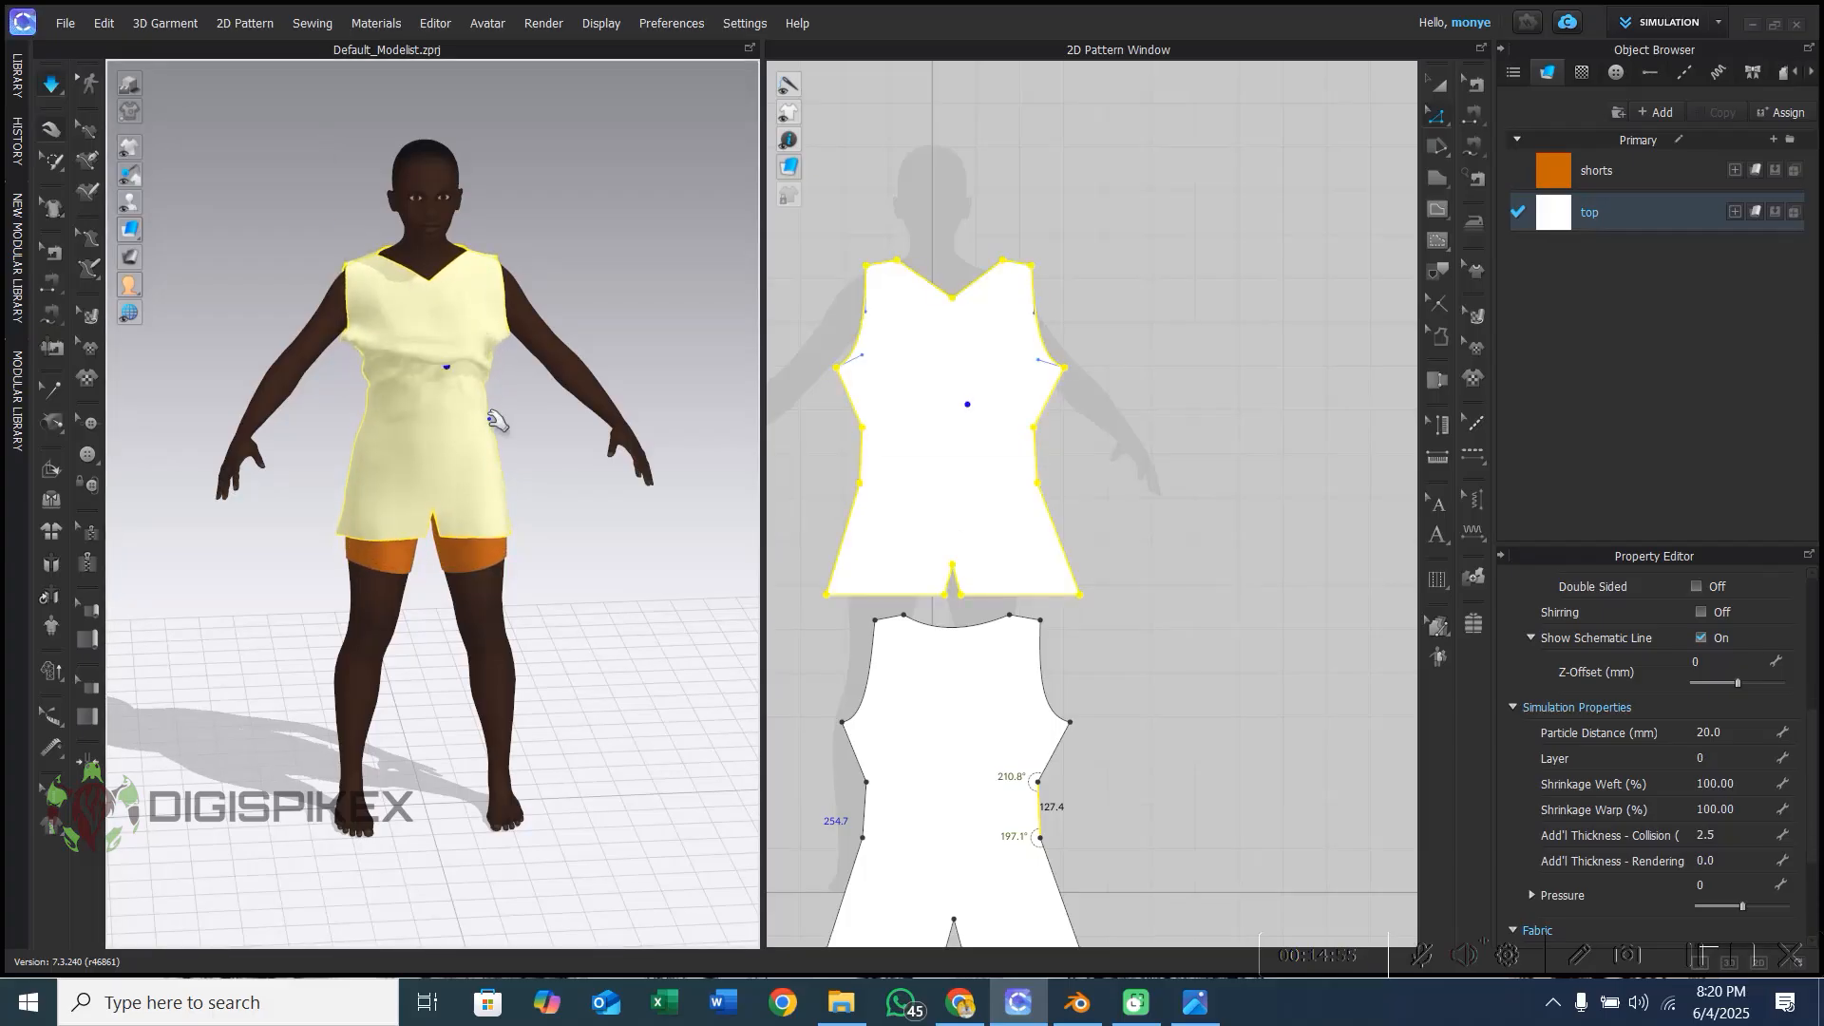
{"action": "right_click_drag", "start_coordinate": [326, 420], "coordinate": [558, 453]}
{"action": "left_click_drag", "start_coordinate": [390, 384], "coordinate": [355, 399]}
{"action": "left_click_drag", "start_coordinate": [471, 403], "coordinate": [518, 435]}
{"action": "left_click_drag", "start_coordinate": [469, 524], "coordinate": [483, 544]}
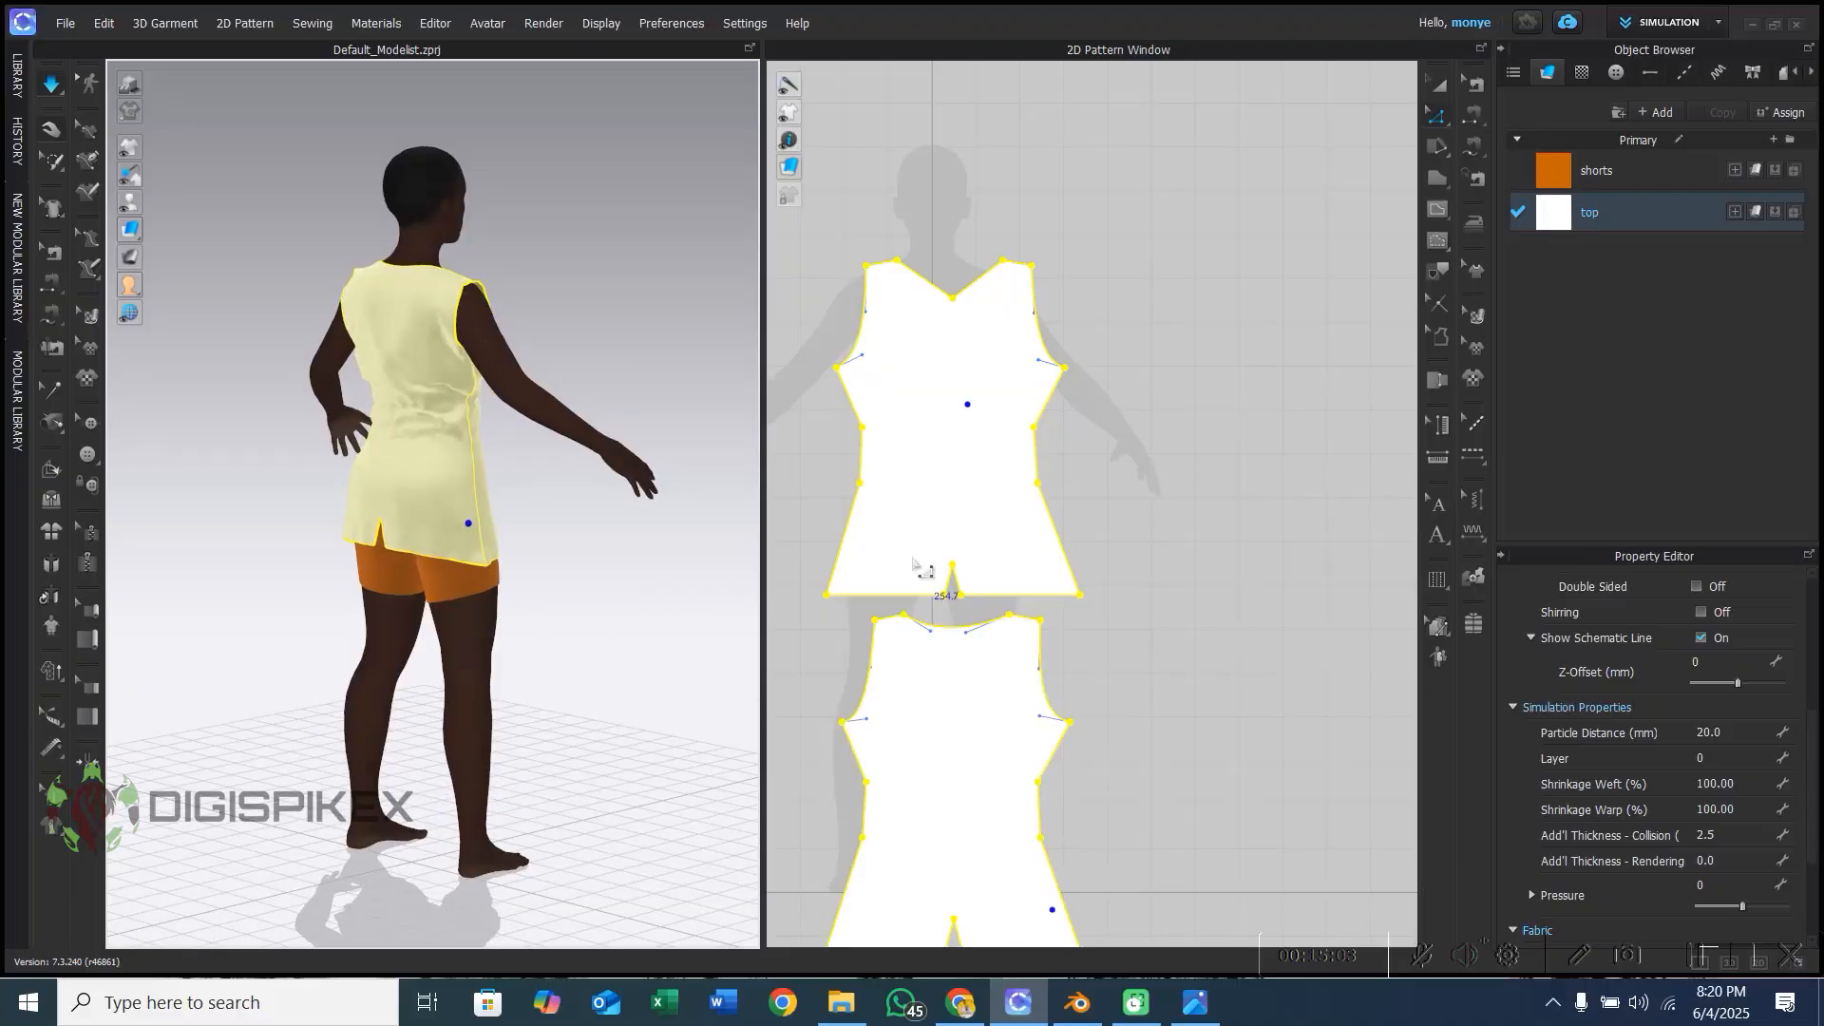
- Open the concept image to compare it with the top's tapered waist and flared hem
{"action": "scroll", "coordinate": [926, 653], "scroll_direction": "up", "scroll_amount": 1}
{"action": "scroll", "coordinate": [1020, 637], "scroll_direction": "down", "scroll_amount": 2}
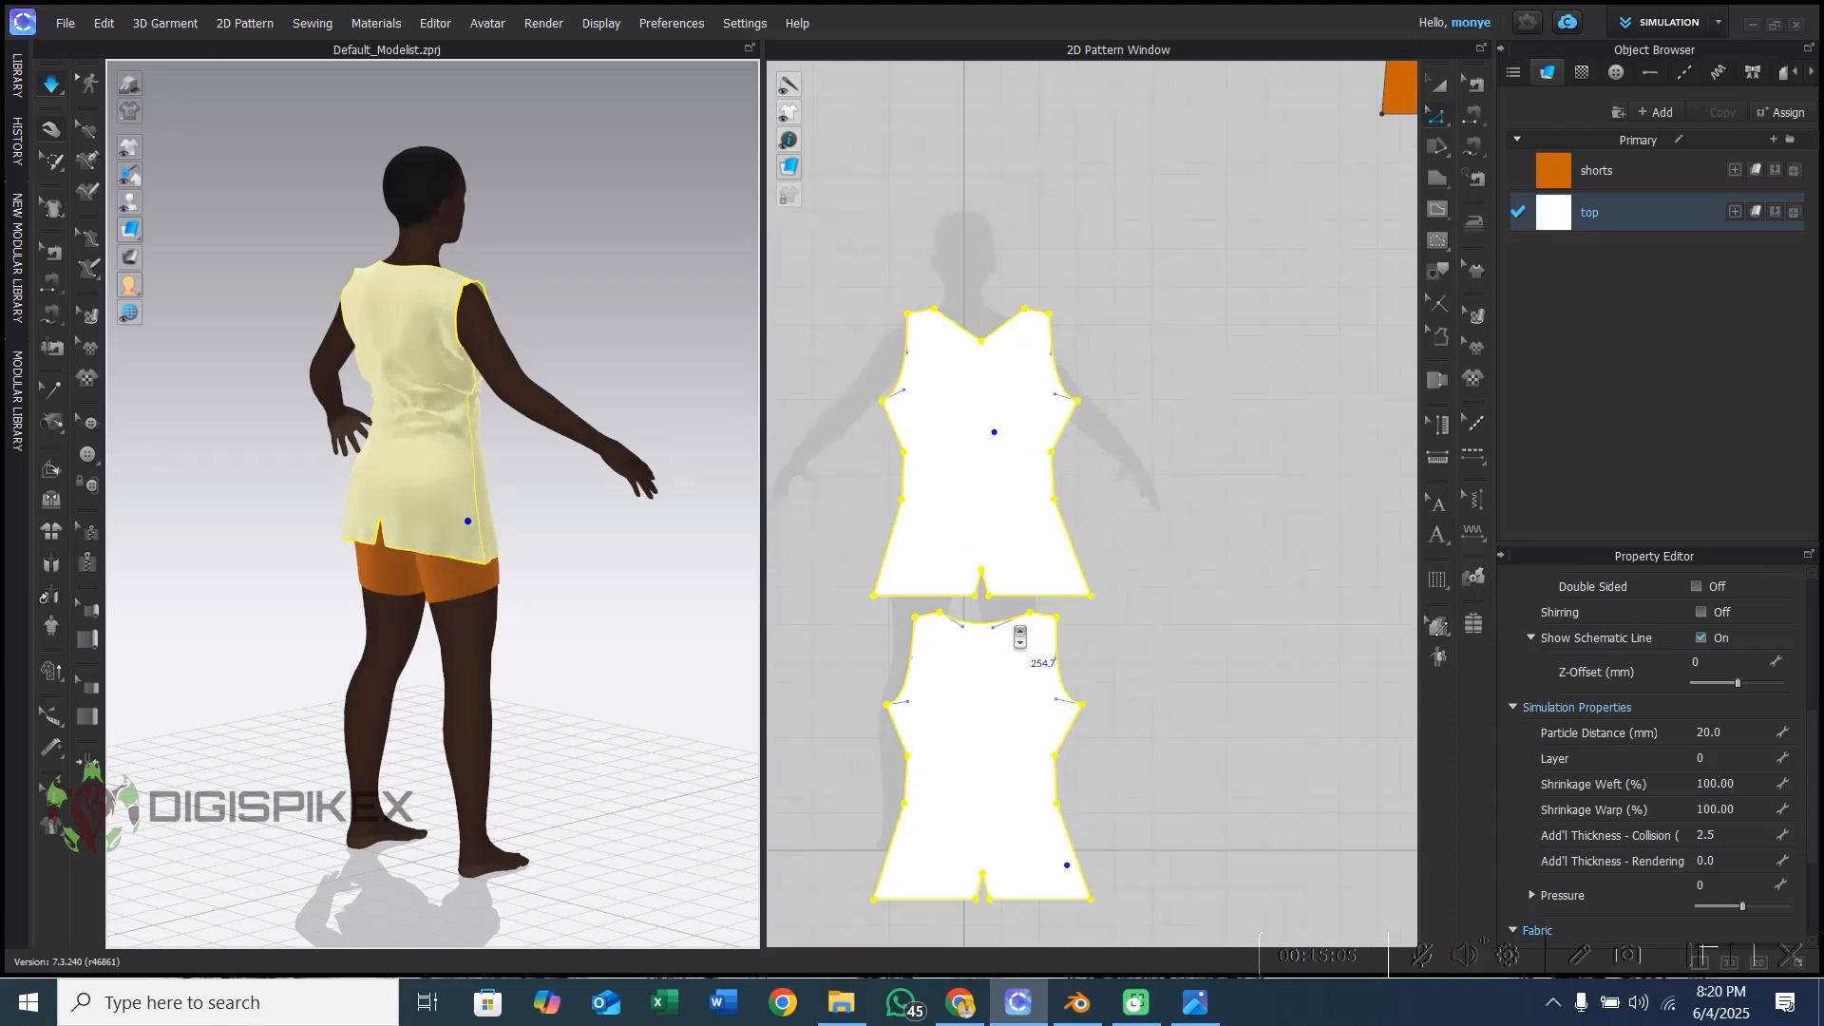
{"action": "left_click", "coordinate": [1192, 1014]}
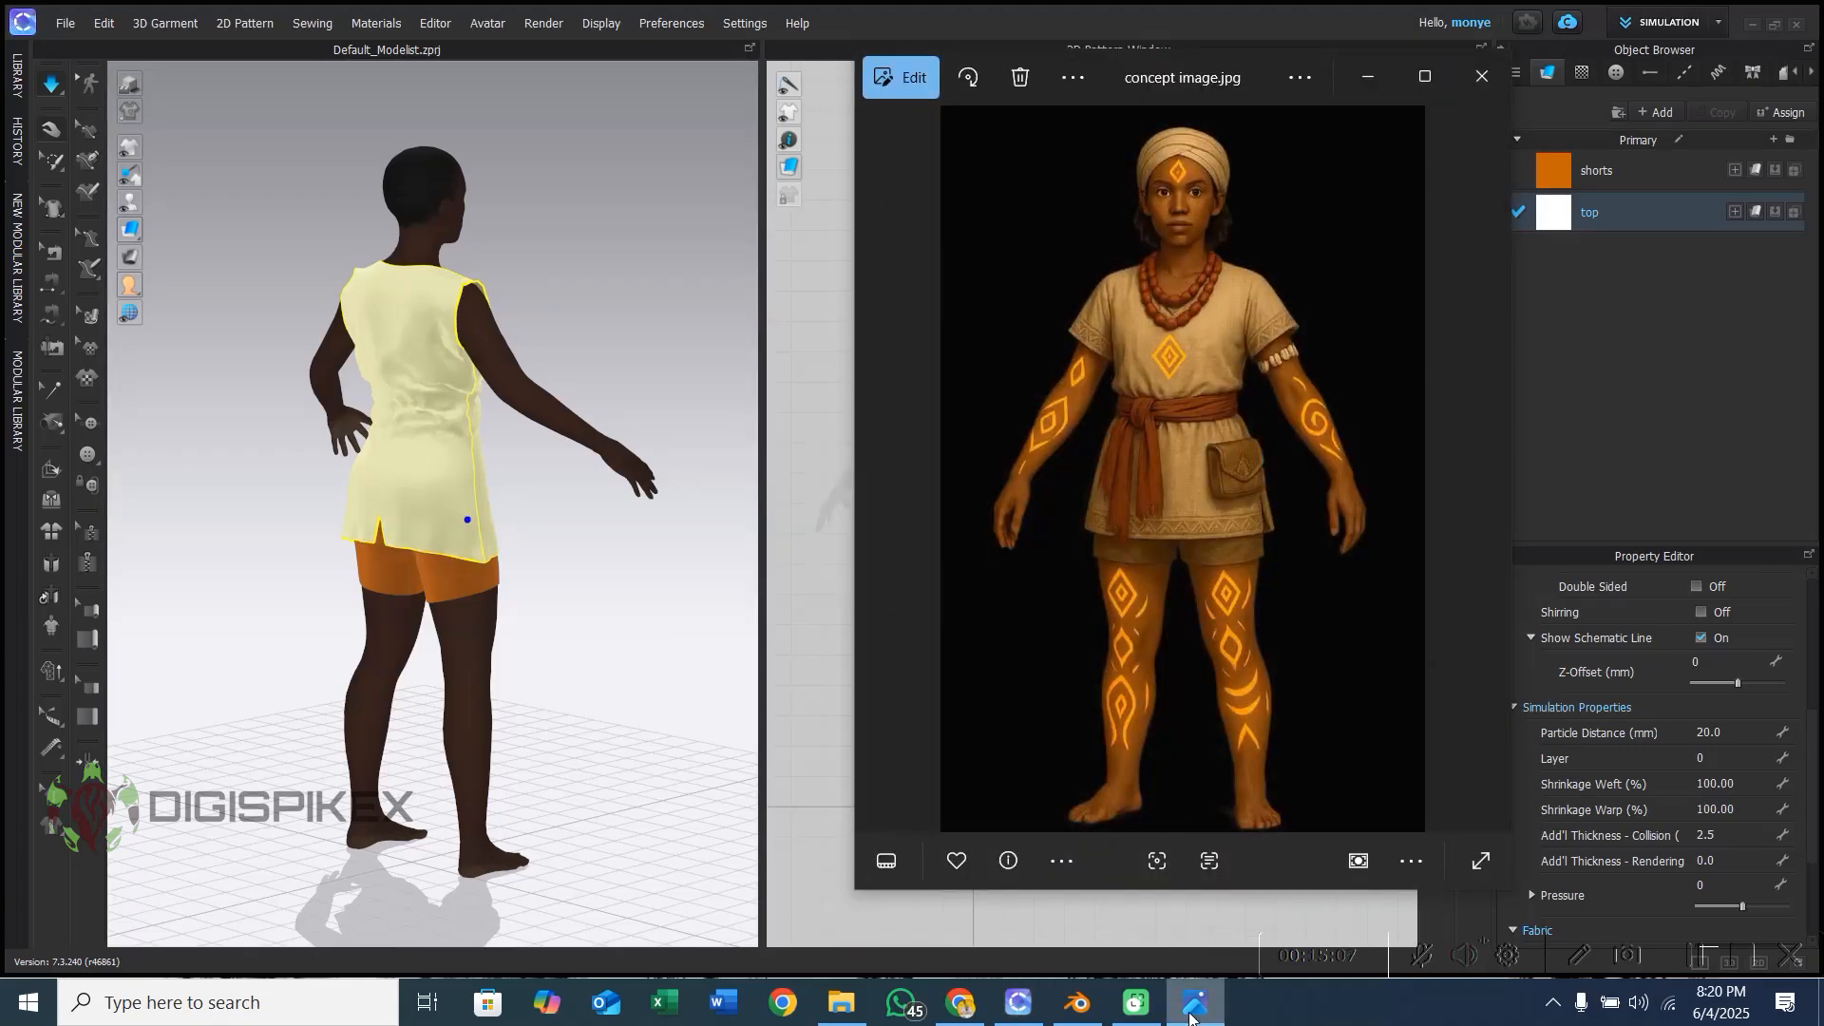
- Hide the concept image and move the top's back pattern beside the front pattern in the 2D window
{"action": "left_click", "coordinate": [1192, 1015]}
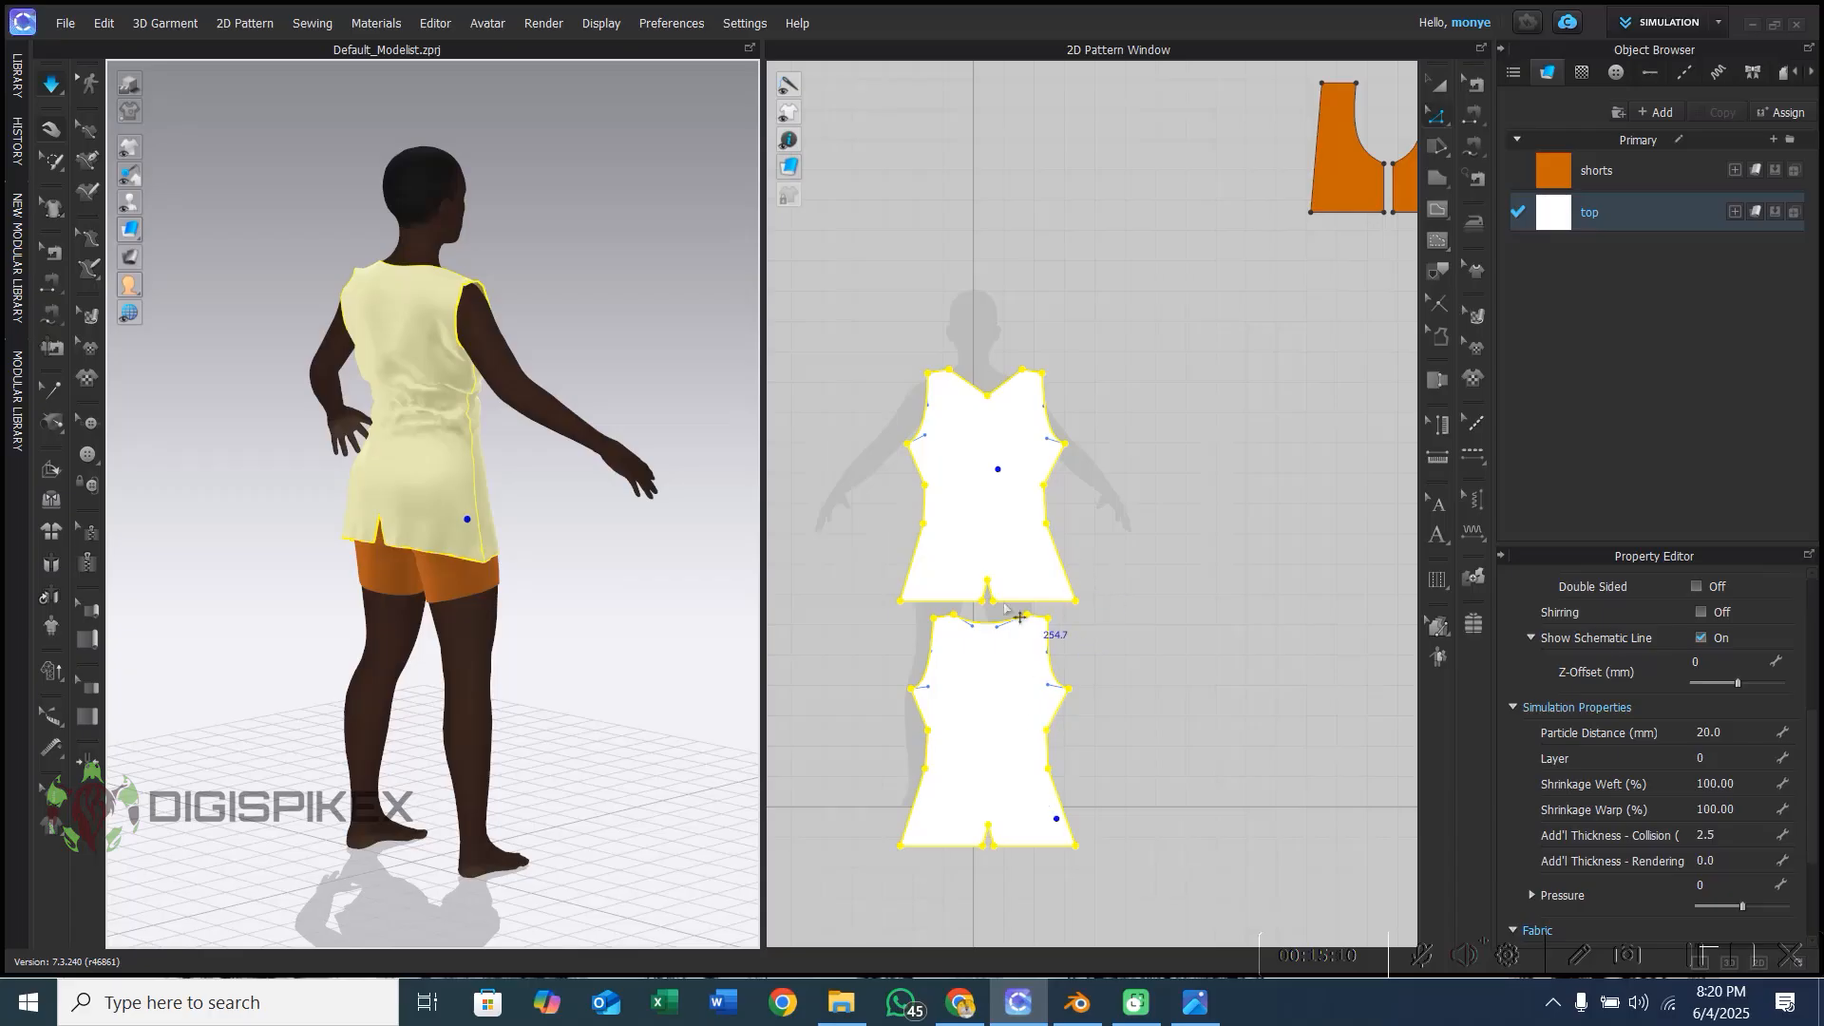
{"action": "left_click", "coordinate": [1439, 85]}
{"action": "left_click", "coordinate": [1159, 701]}
{"action": "left_click", "coordinate": [994, 733]}
{"action": "left_click_drag", "start_coordinate": [982, 704], "coordinate": [1206, 456]}
{"action": "right_click_drag", "start_coordinate": [633, 552], "coordinate": [305, 543]}
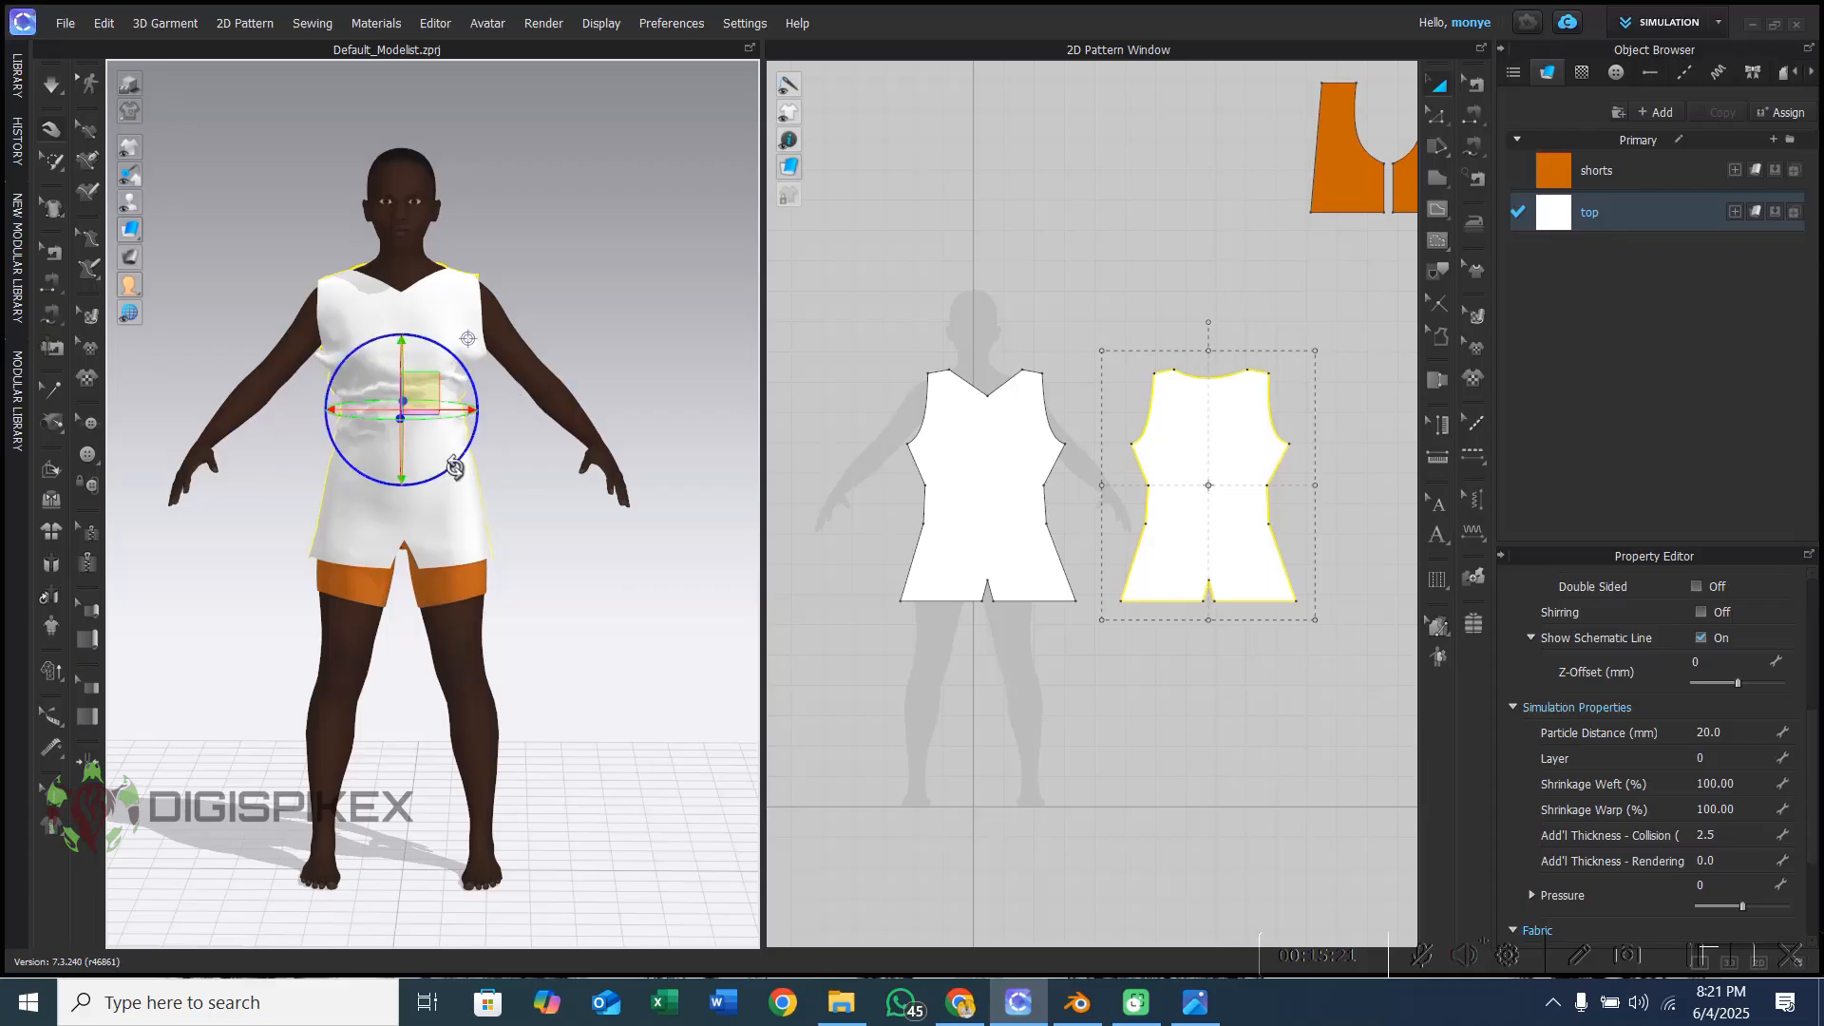
- Delete the hem slit points at the bottom centre of the top's front and back patterns
{"action": "scroll", "coordinate": [433, 513], "scroll_direction": "up", "scroll_amount": 5}
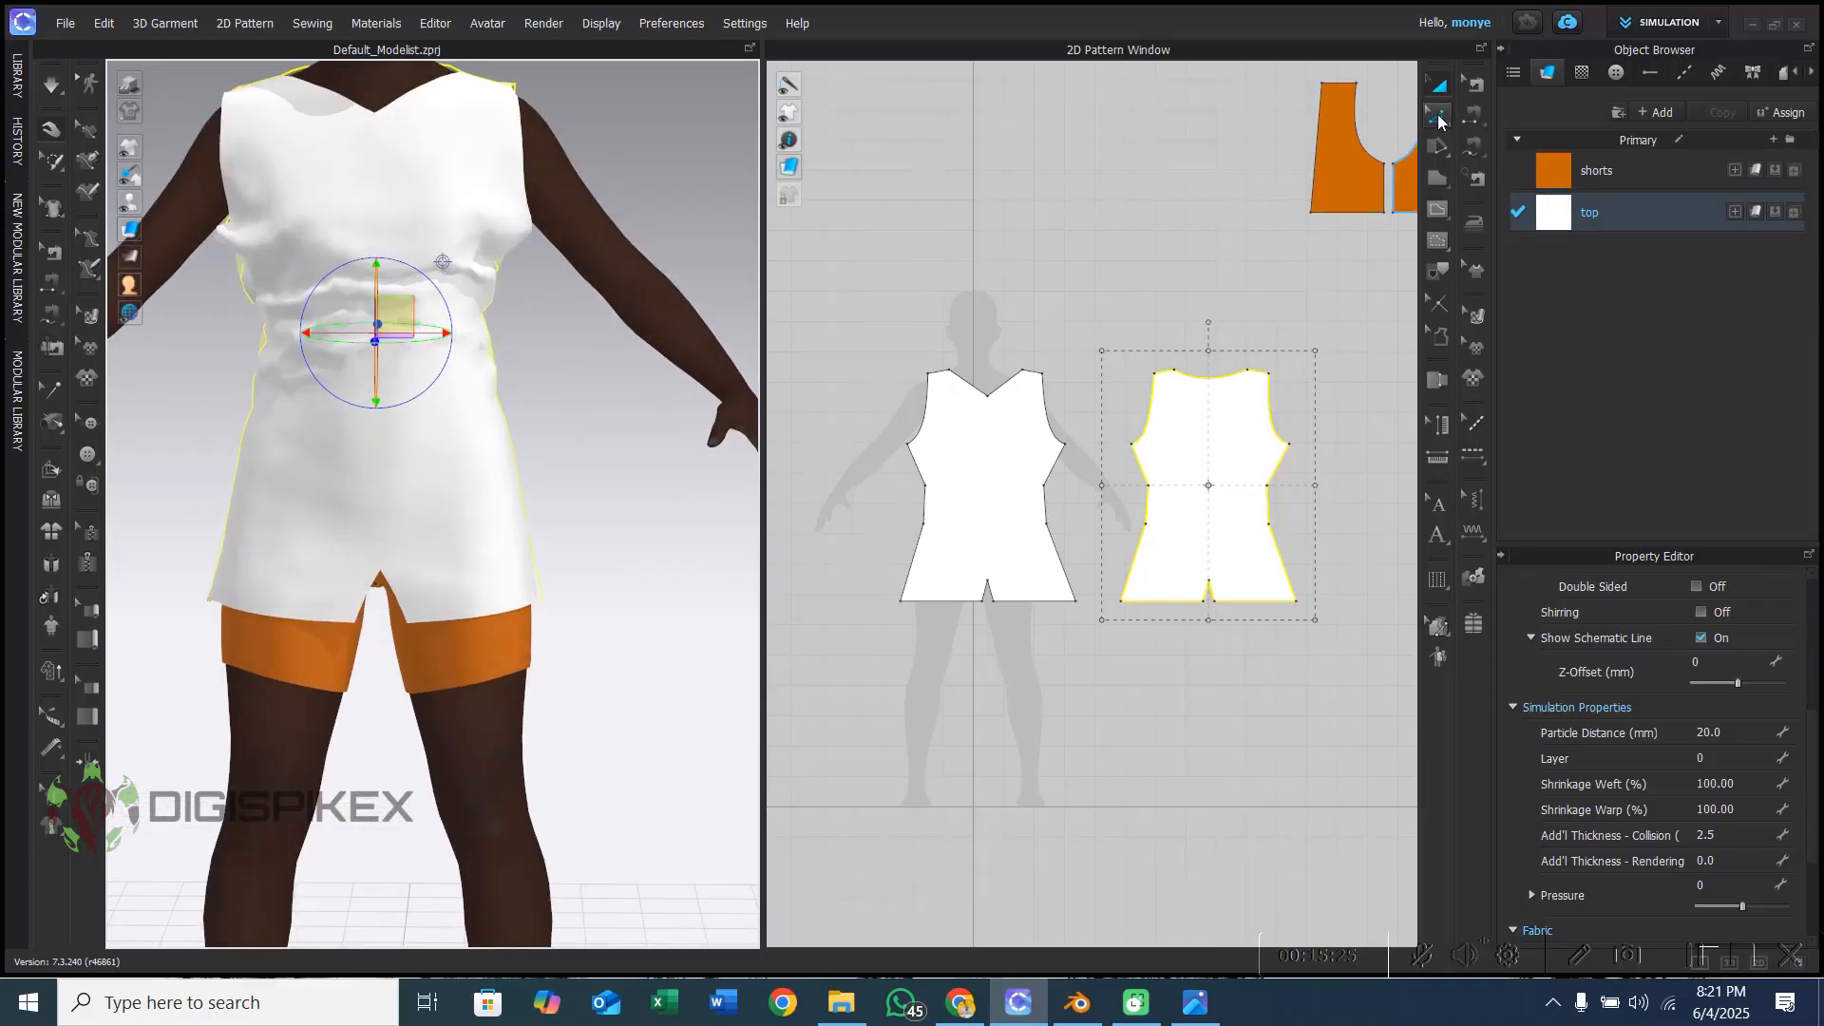
{"action": "left_click", "coordinate": [1440, 121]}
{"action": "left_click_drag", "start_coordinate": [974, 567], "coordinate": [1036, 627]}
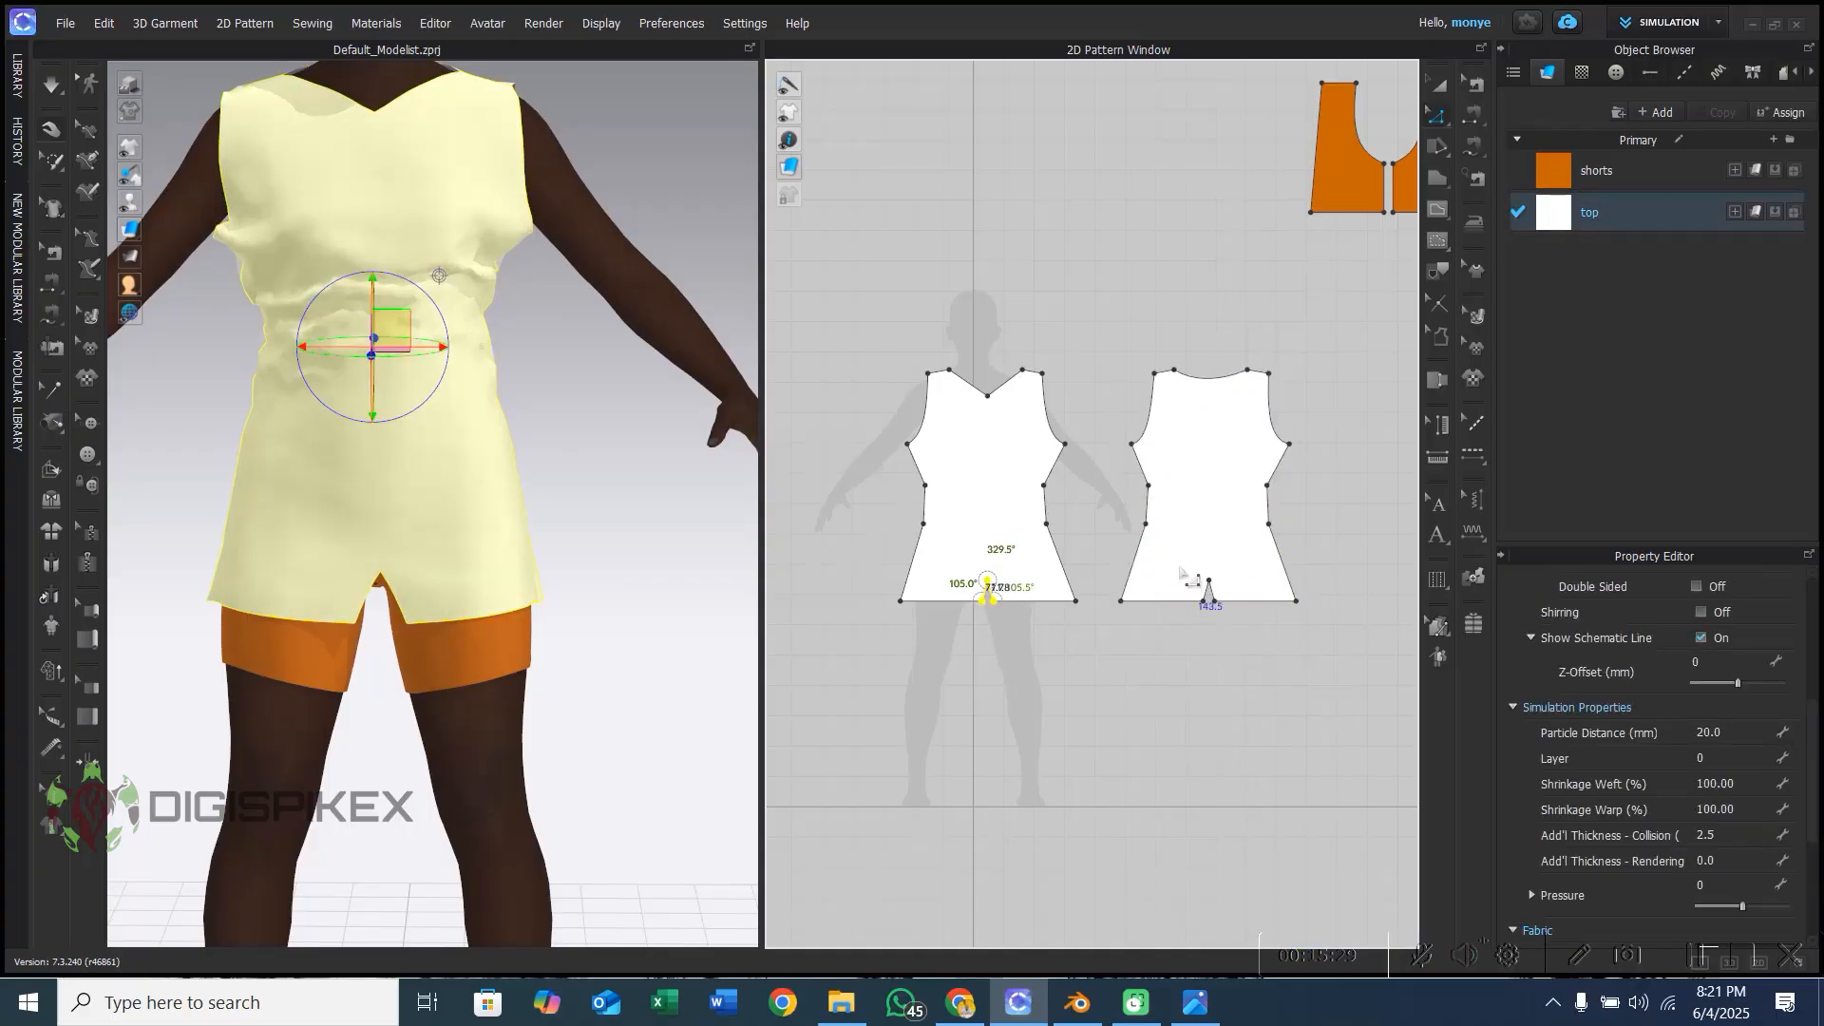
{"action": "left_click_drag", "start_coordinate": [1185, 568], "coordinate": [1267, 597]}
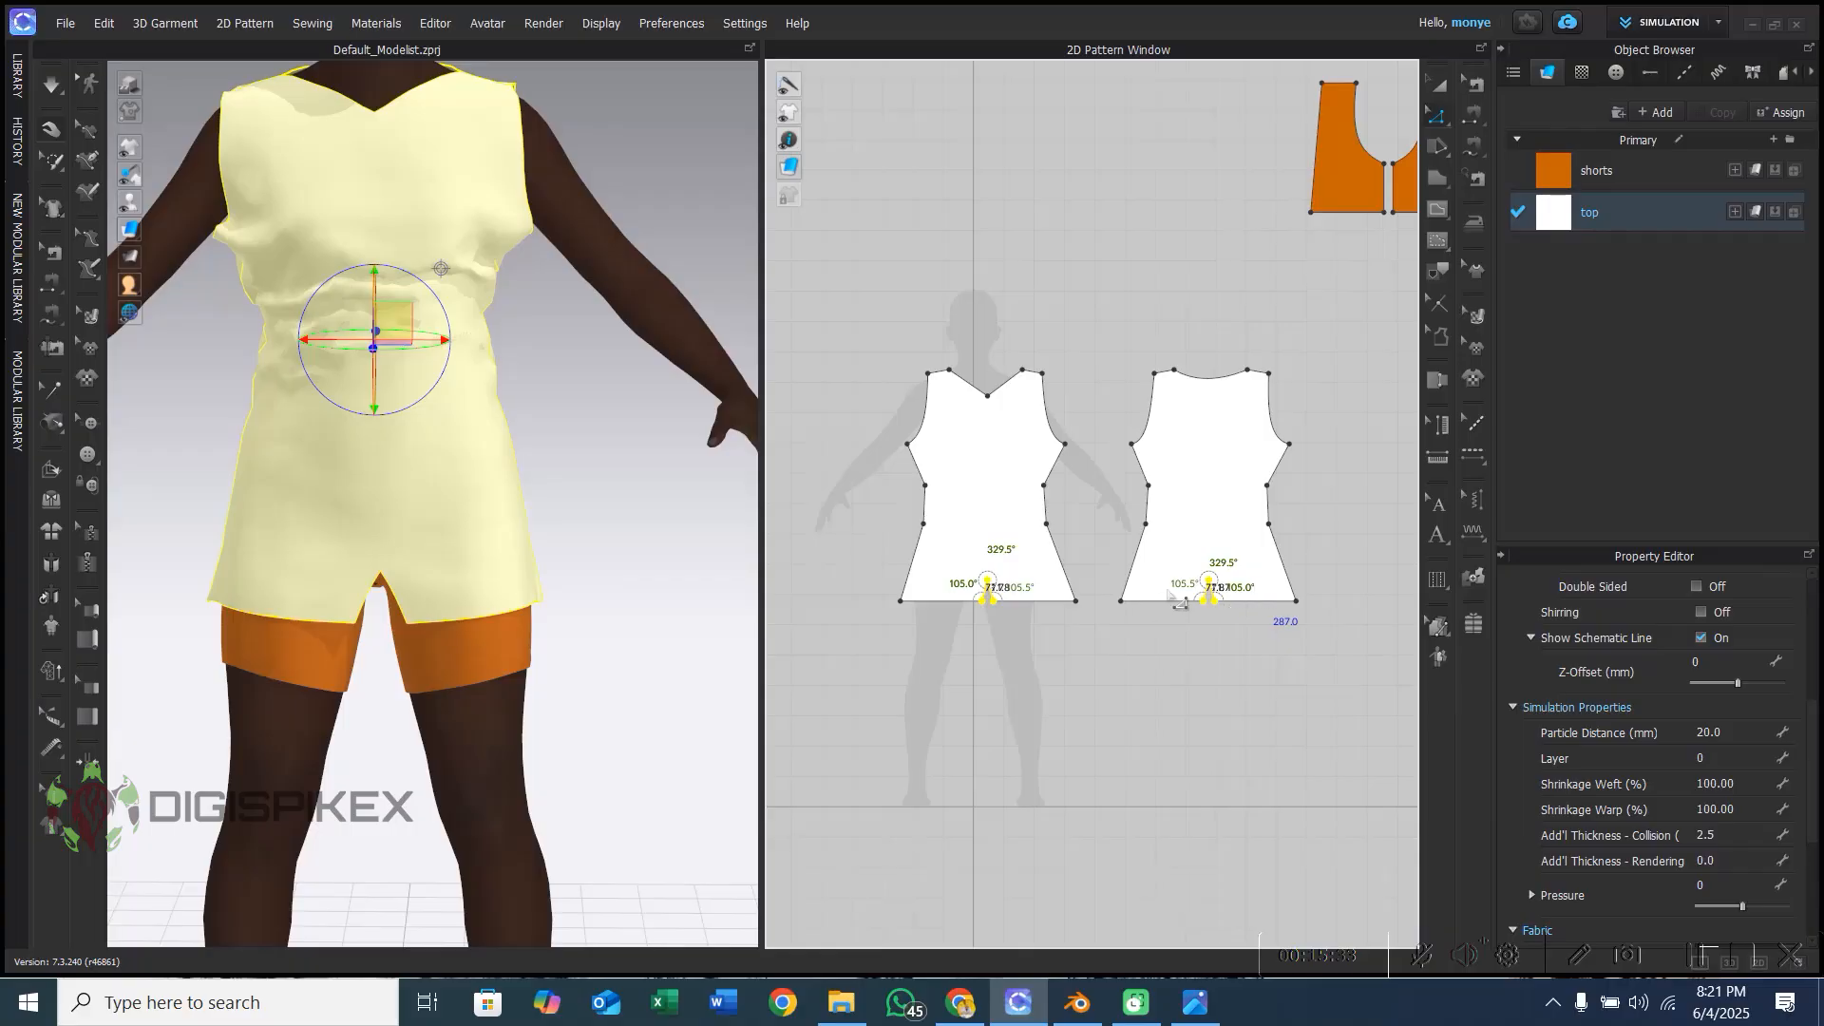
{"action": "key", "text": "Delete"}
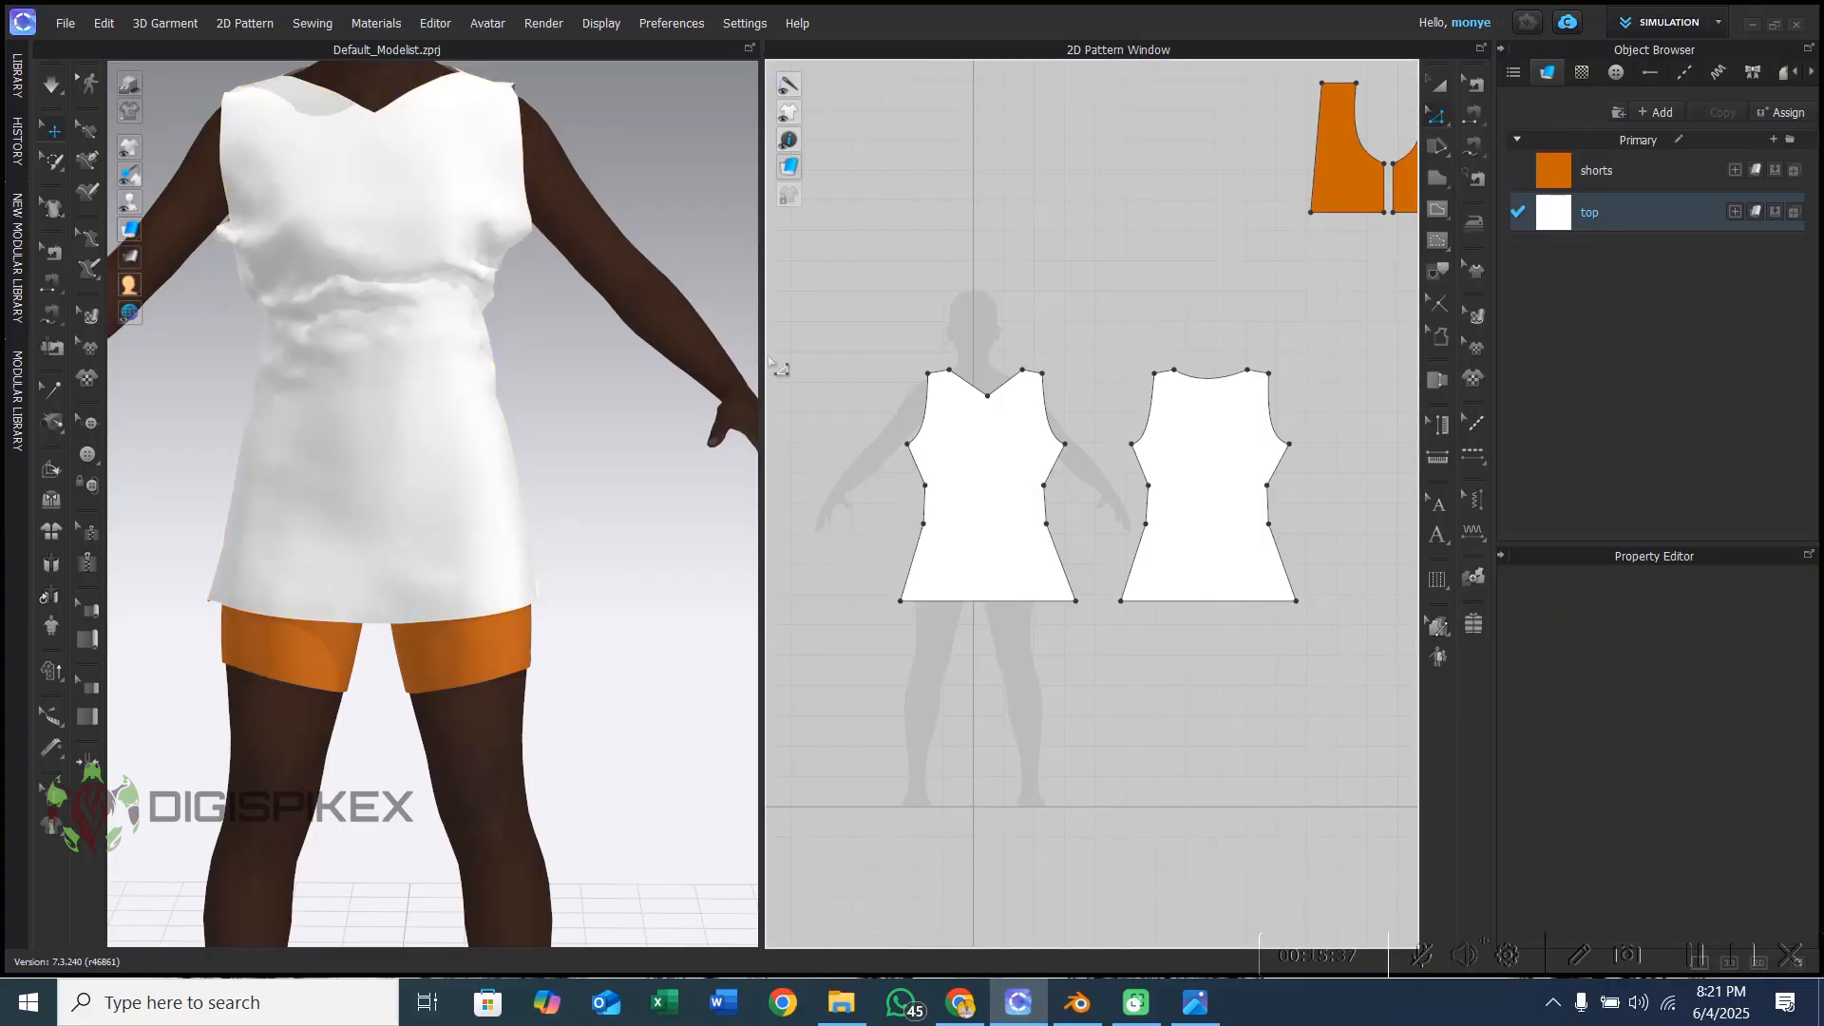
{"action": "right_click_drag", "start_coordinate": [375, 447], "coordinate": [352, 440]}
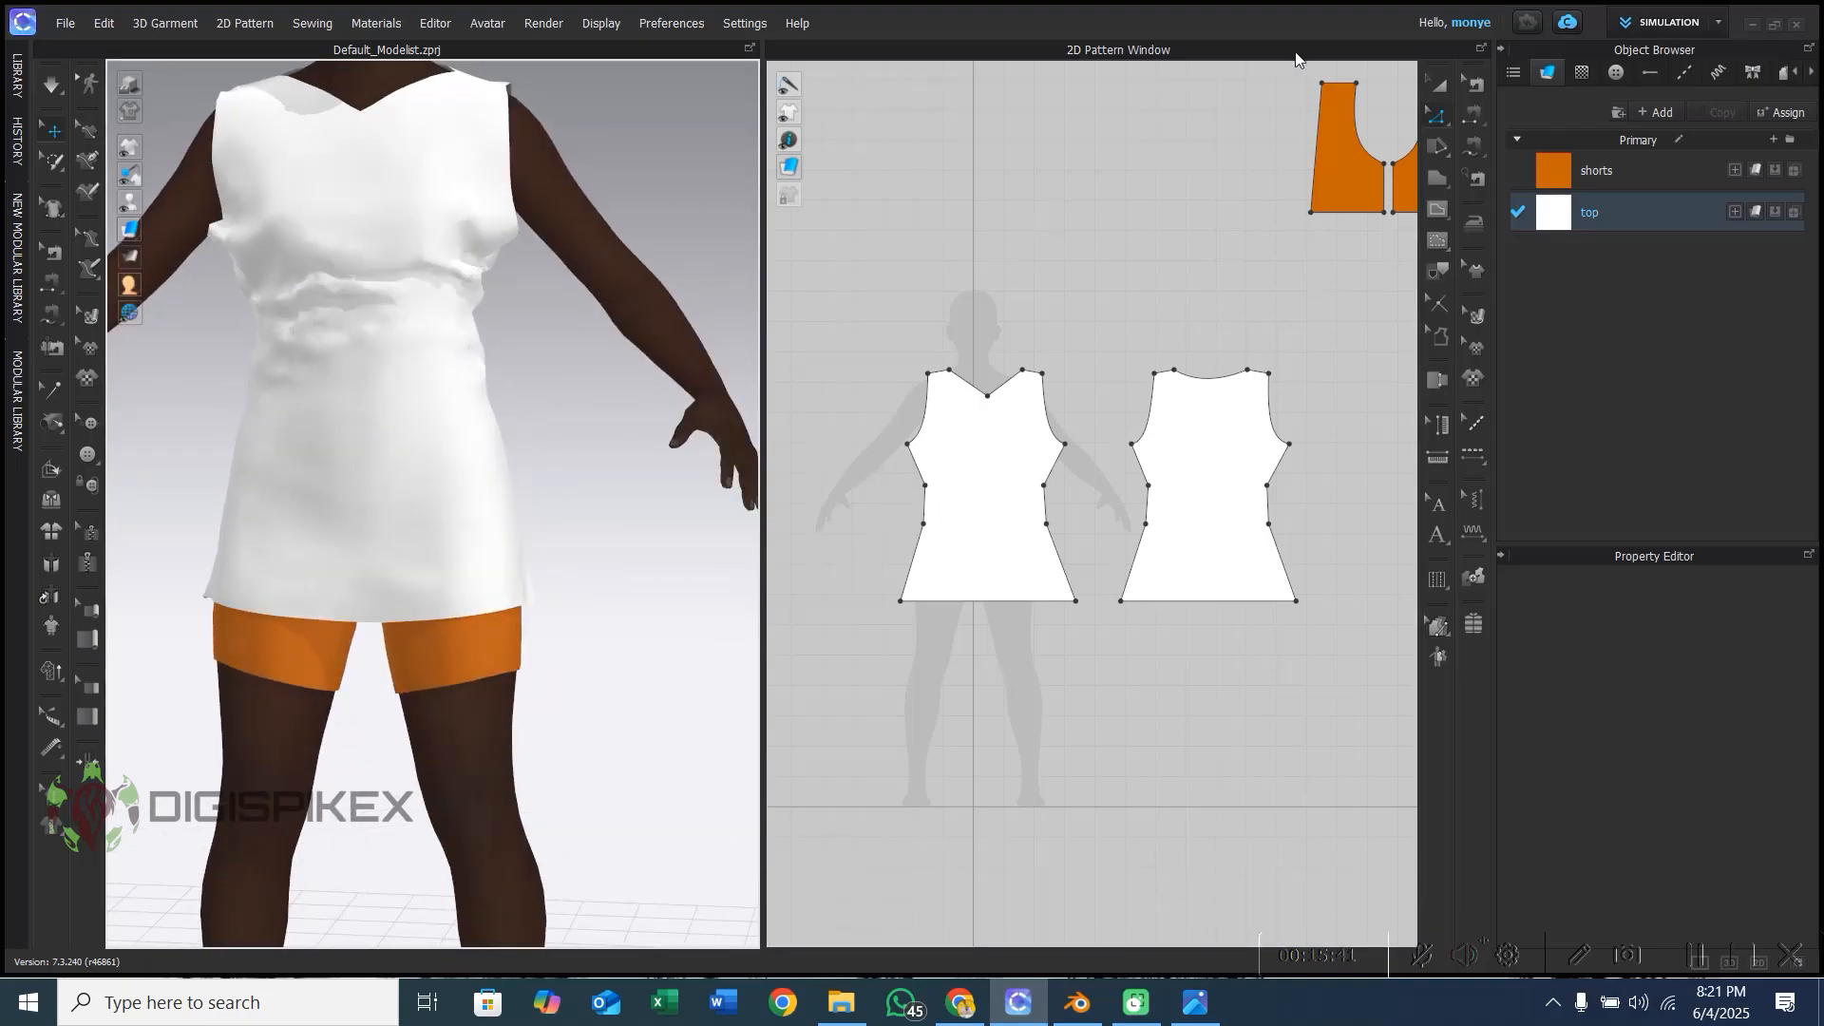
{"action": "mouse_move", "coordinate": [399, 373]}
{"action": "right_mouse_down"}
{"action": "mouse_move", "coordinate": [511, 374]}
{"action": "mouse_move", "coordinate": [395, 376]}
{"action": "right_mouse_up"}
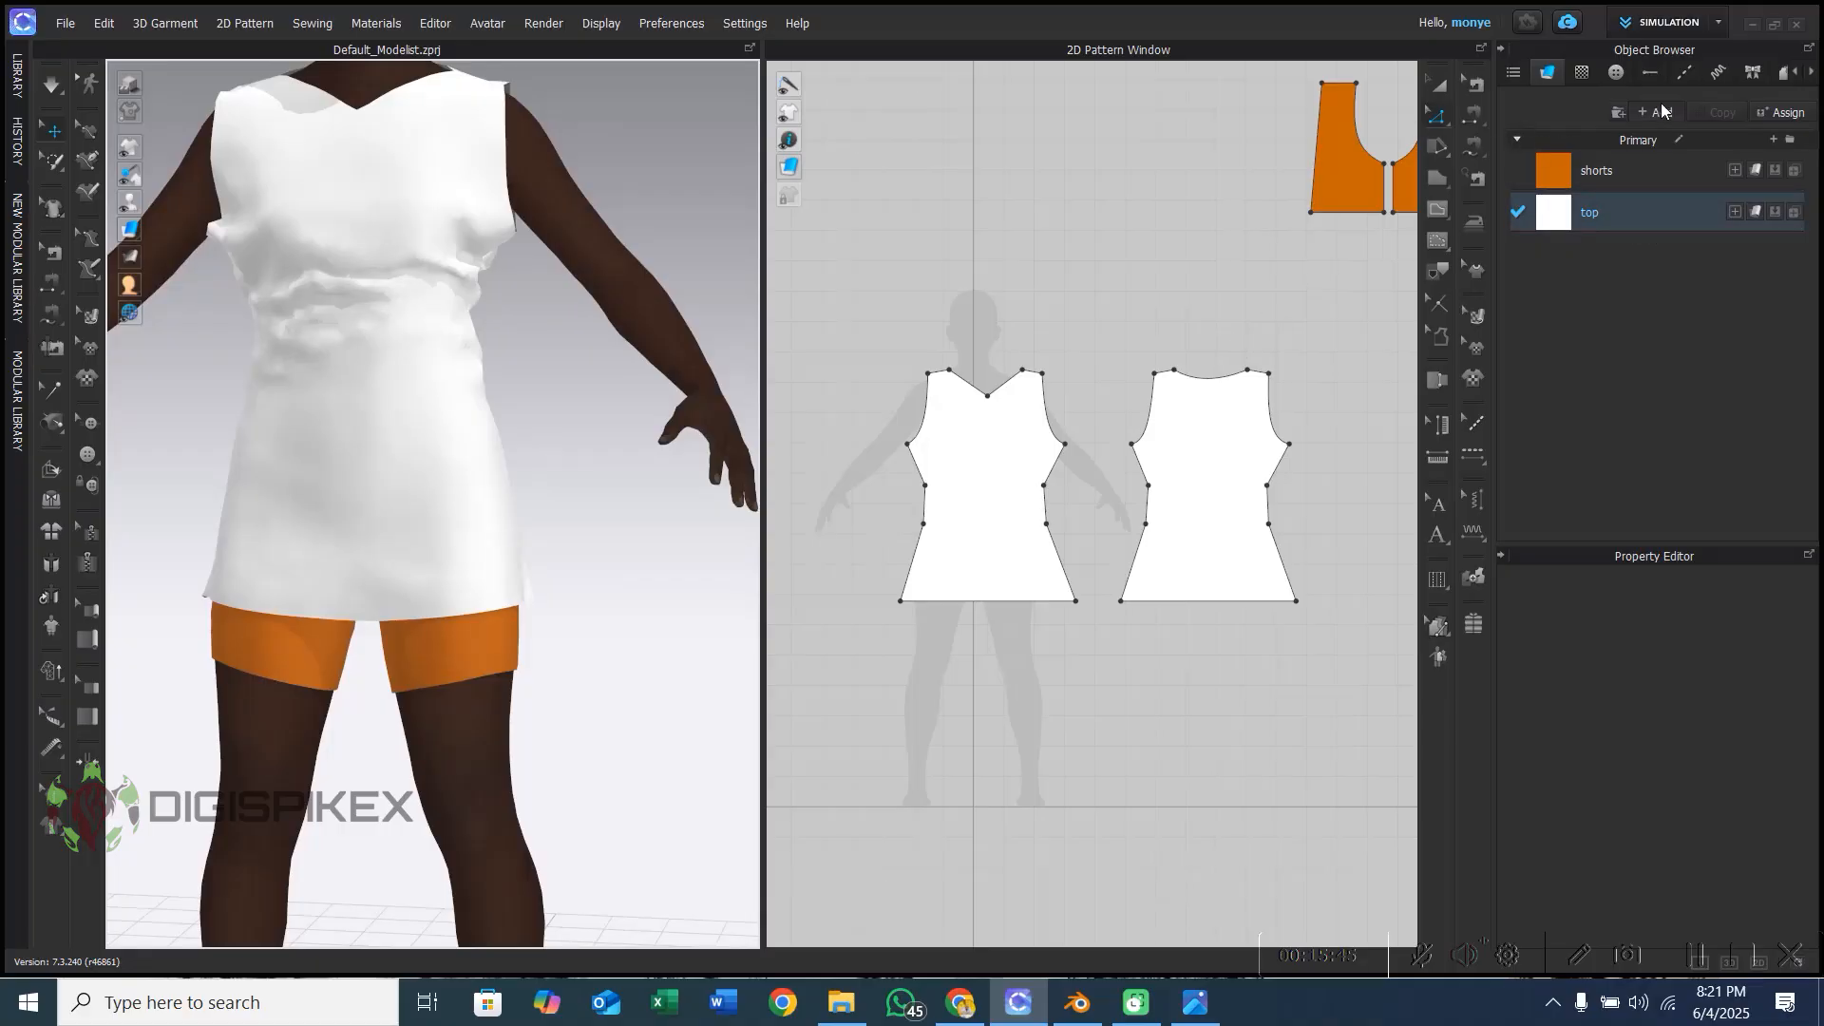
- Check the concept image, then add a new fabric and name it sash
{"action": "left_click", "coordinate": [1195, 1002]}
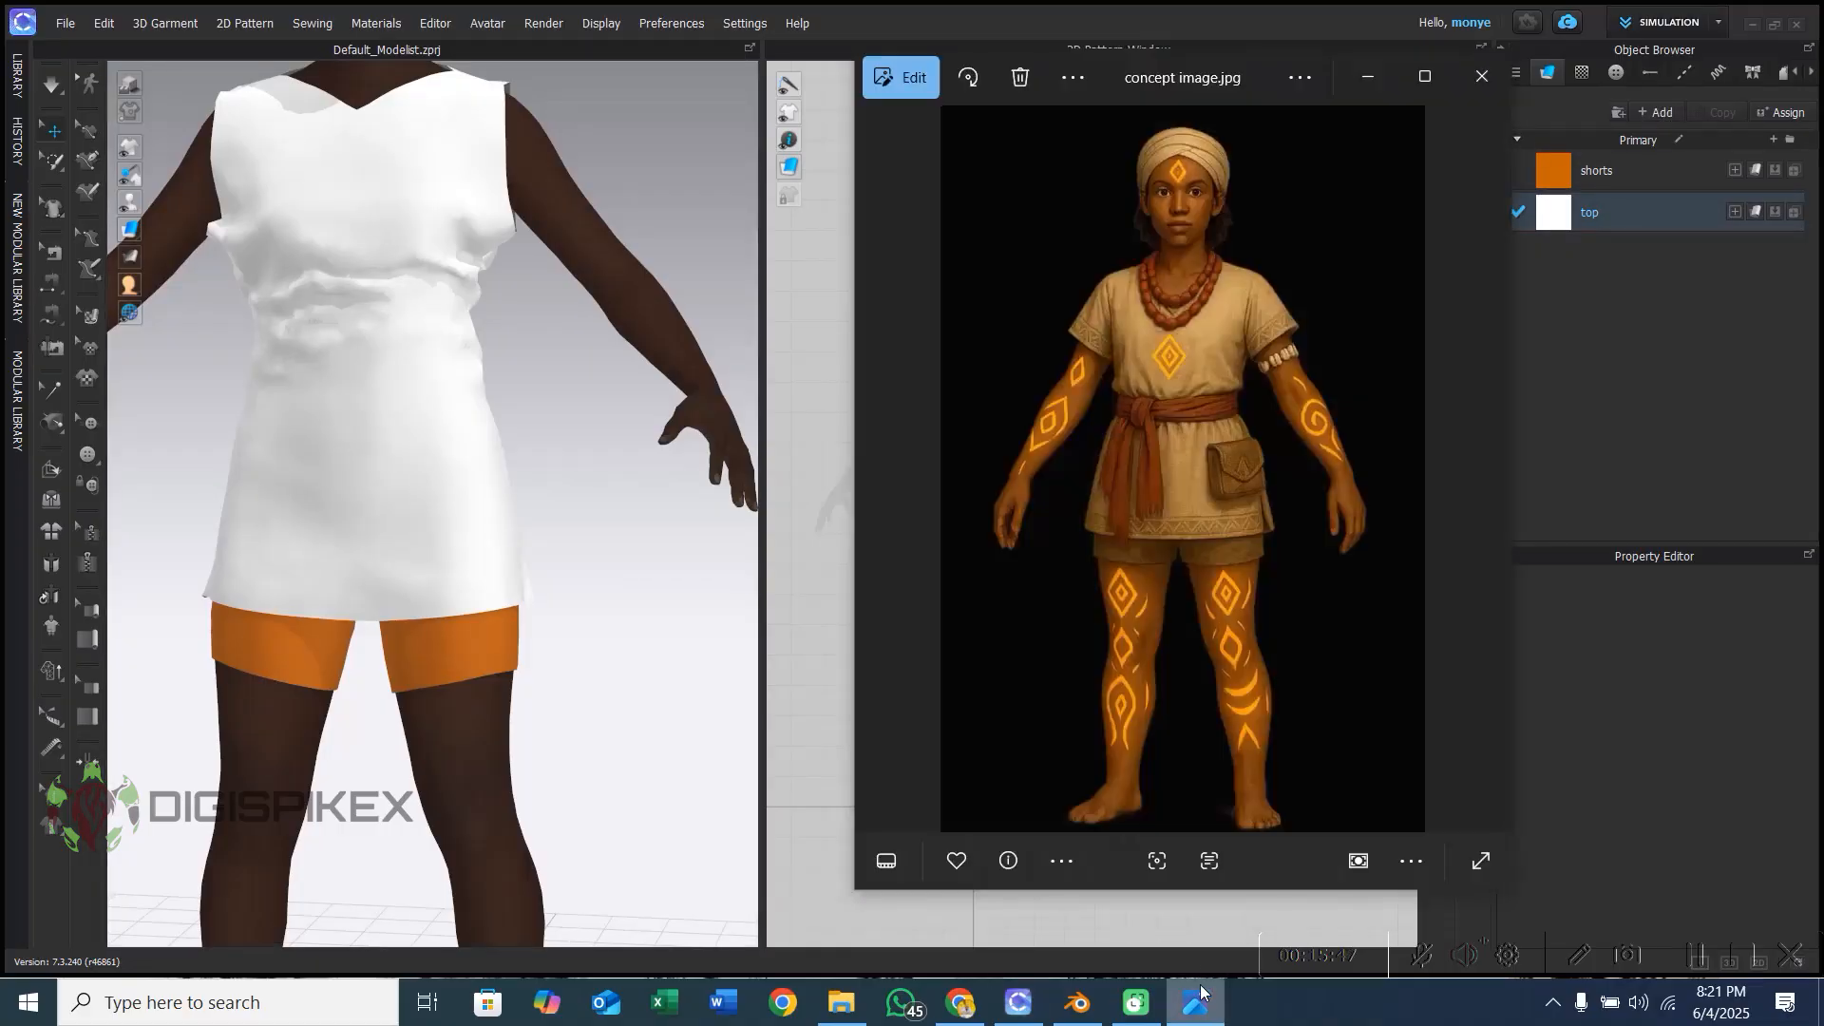
{"action": "left_click", "coordinate": [1195, 1003]}
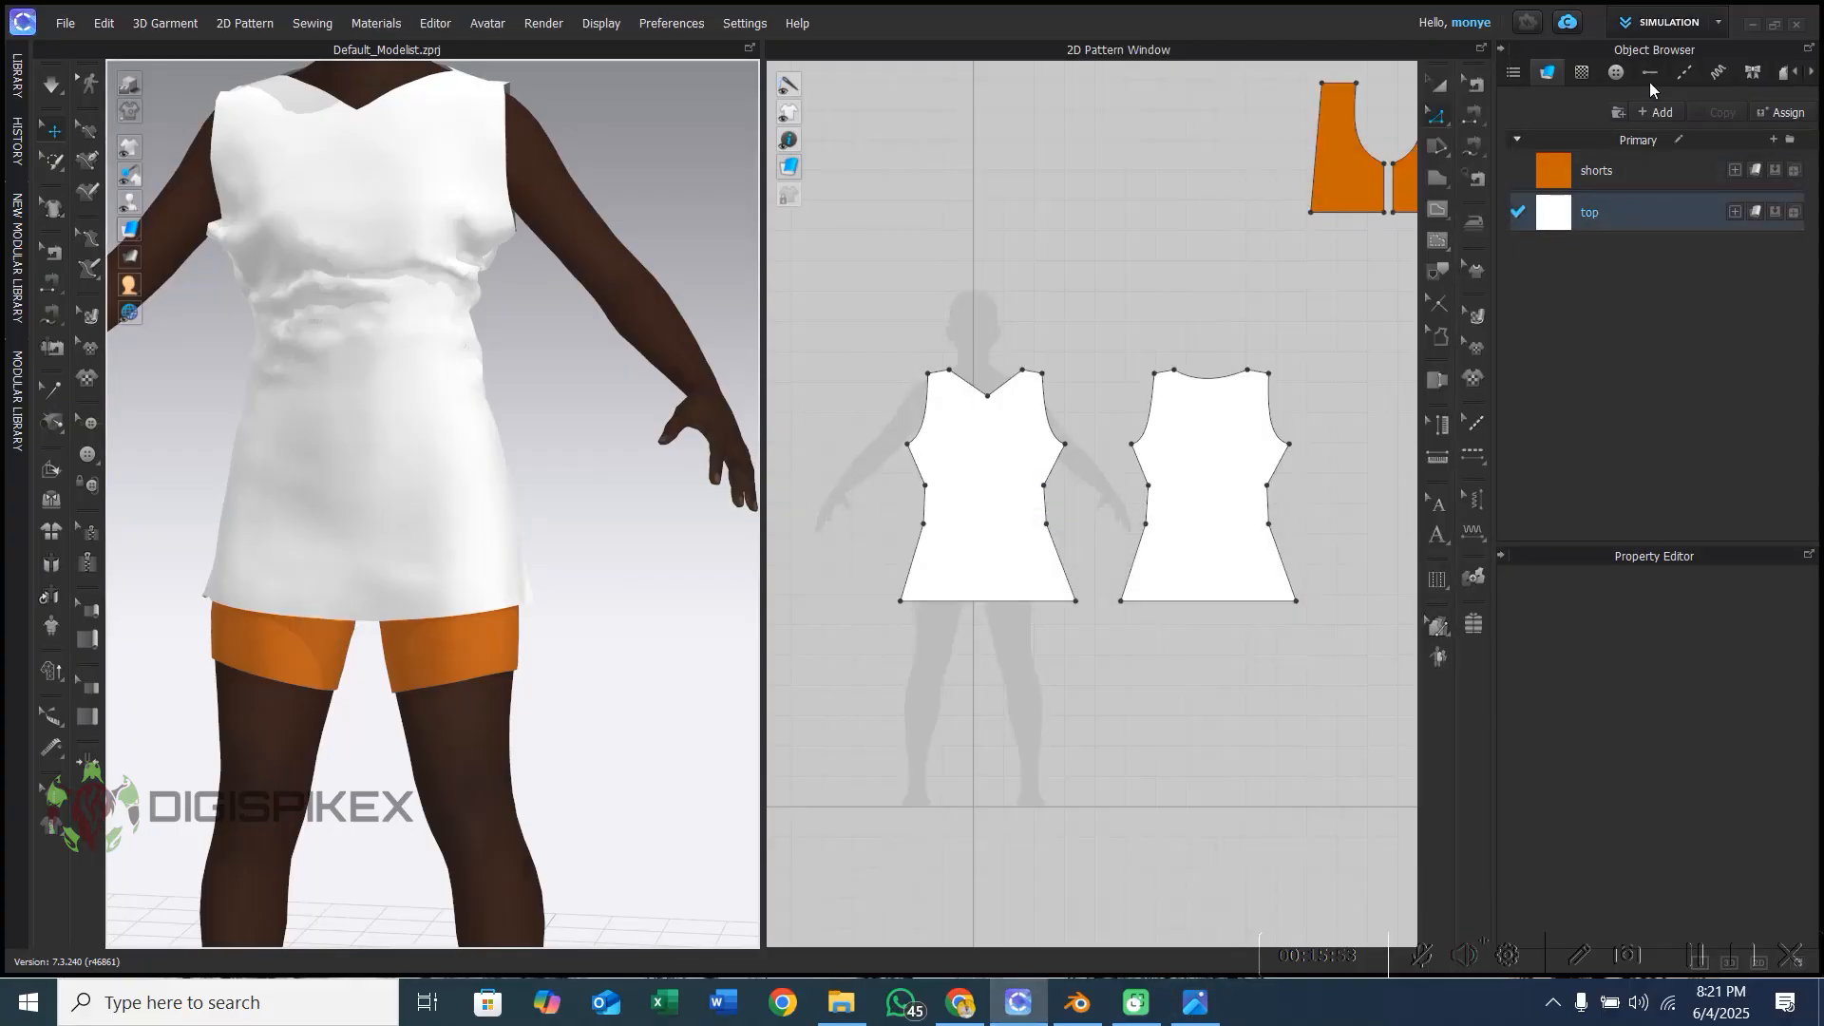
{"action": "left_click", "coordinate": [1659, 111]}
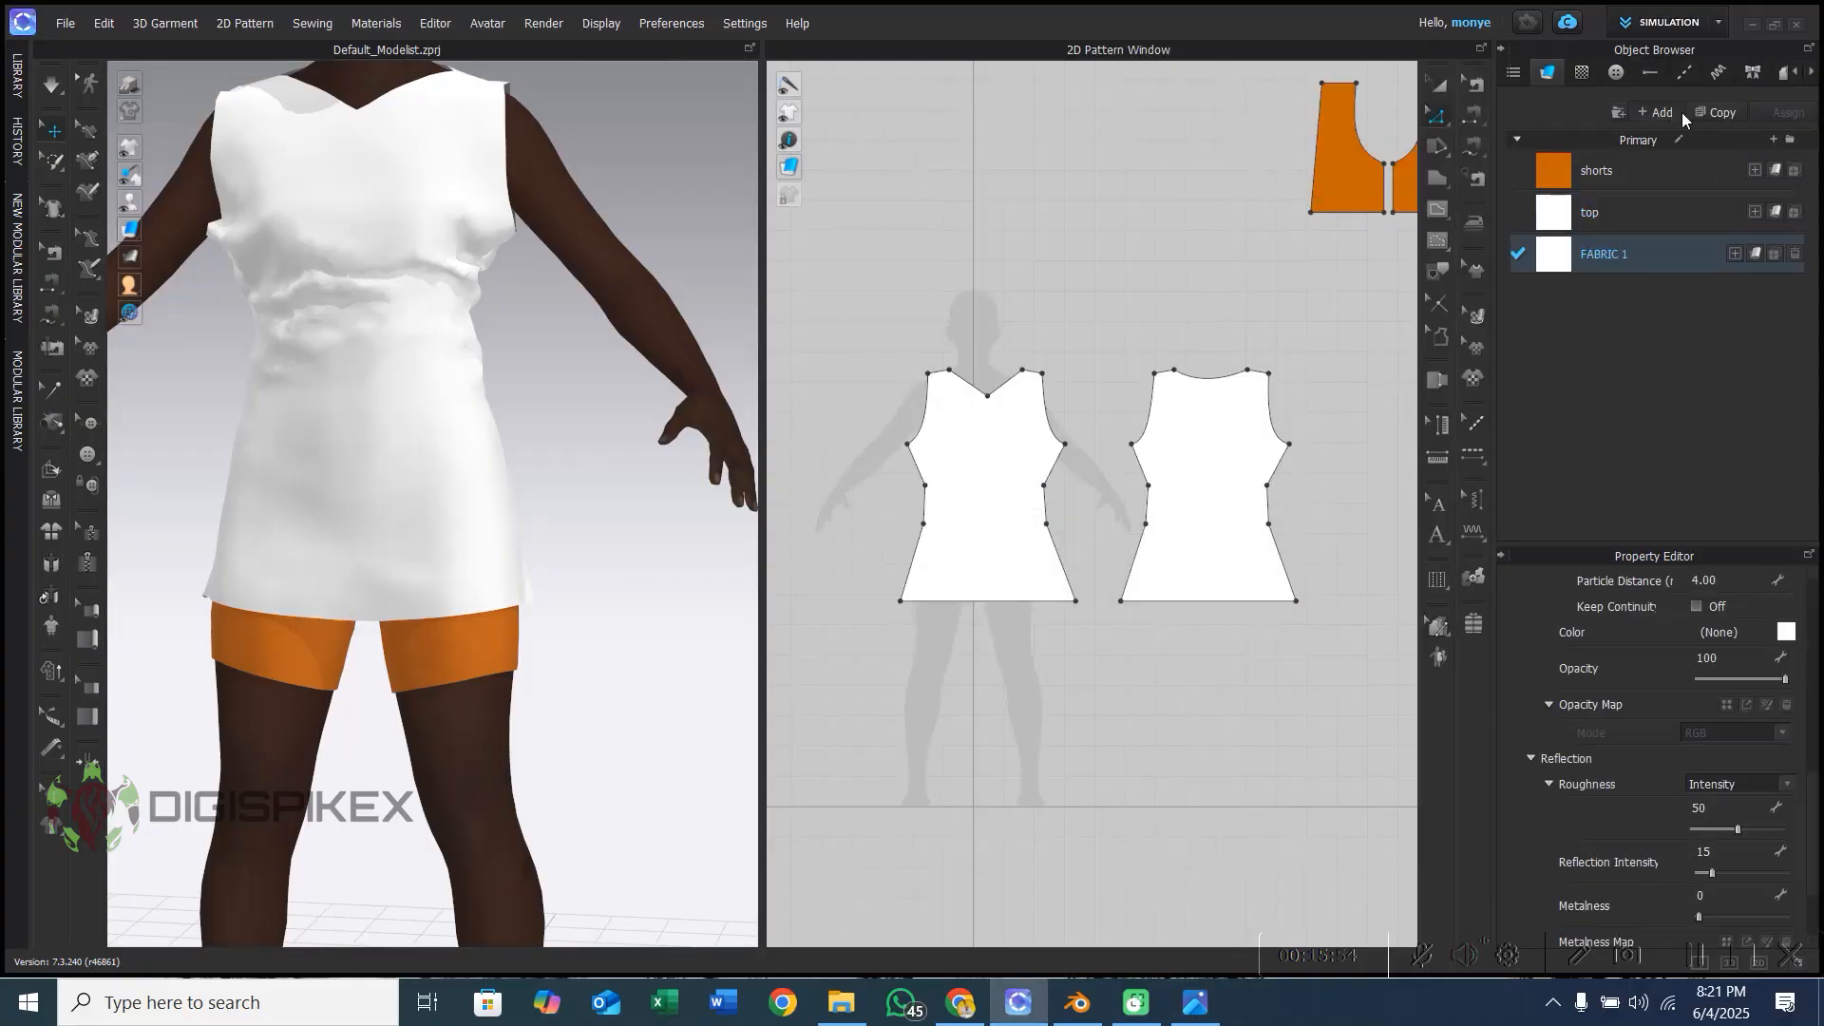
{"action": "double_click", "coordinate": [1602, 256]}
{"action": "type", "text": "sash"}
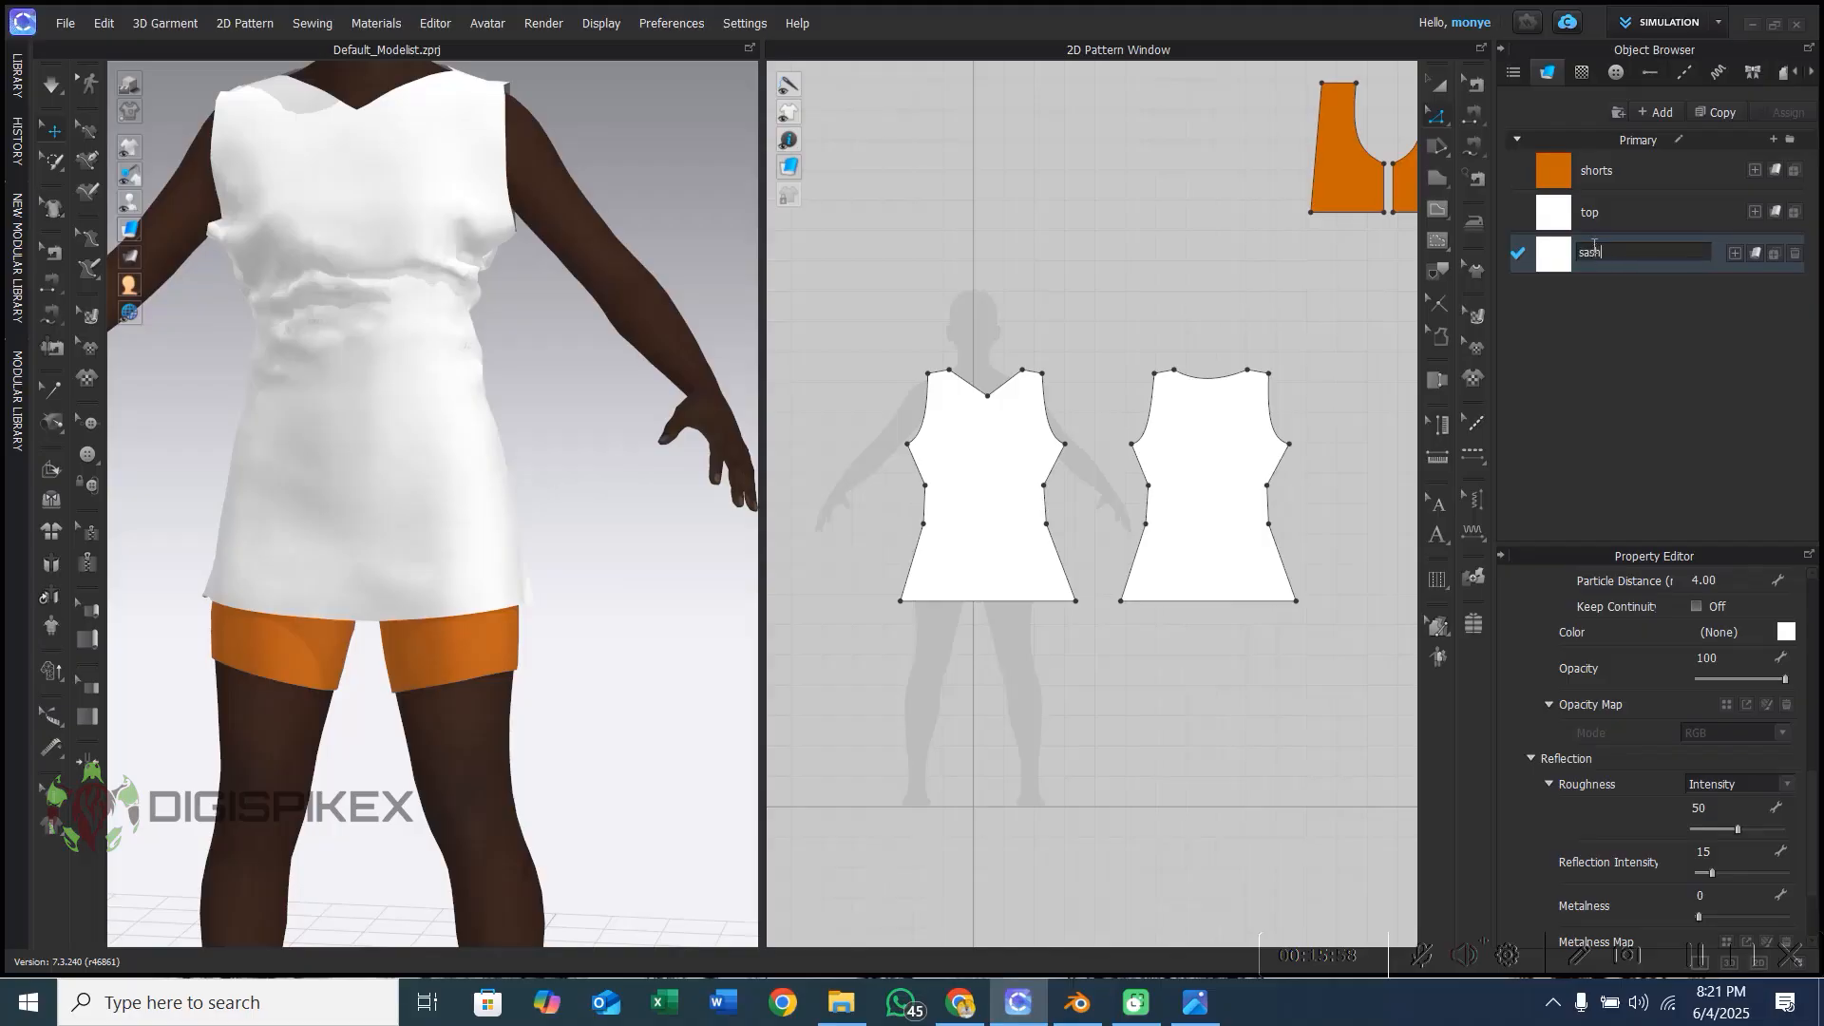
{"action": "key", "text": "Return"}
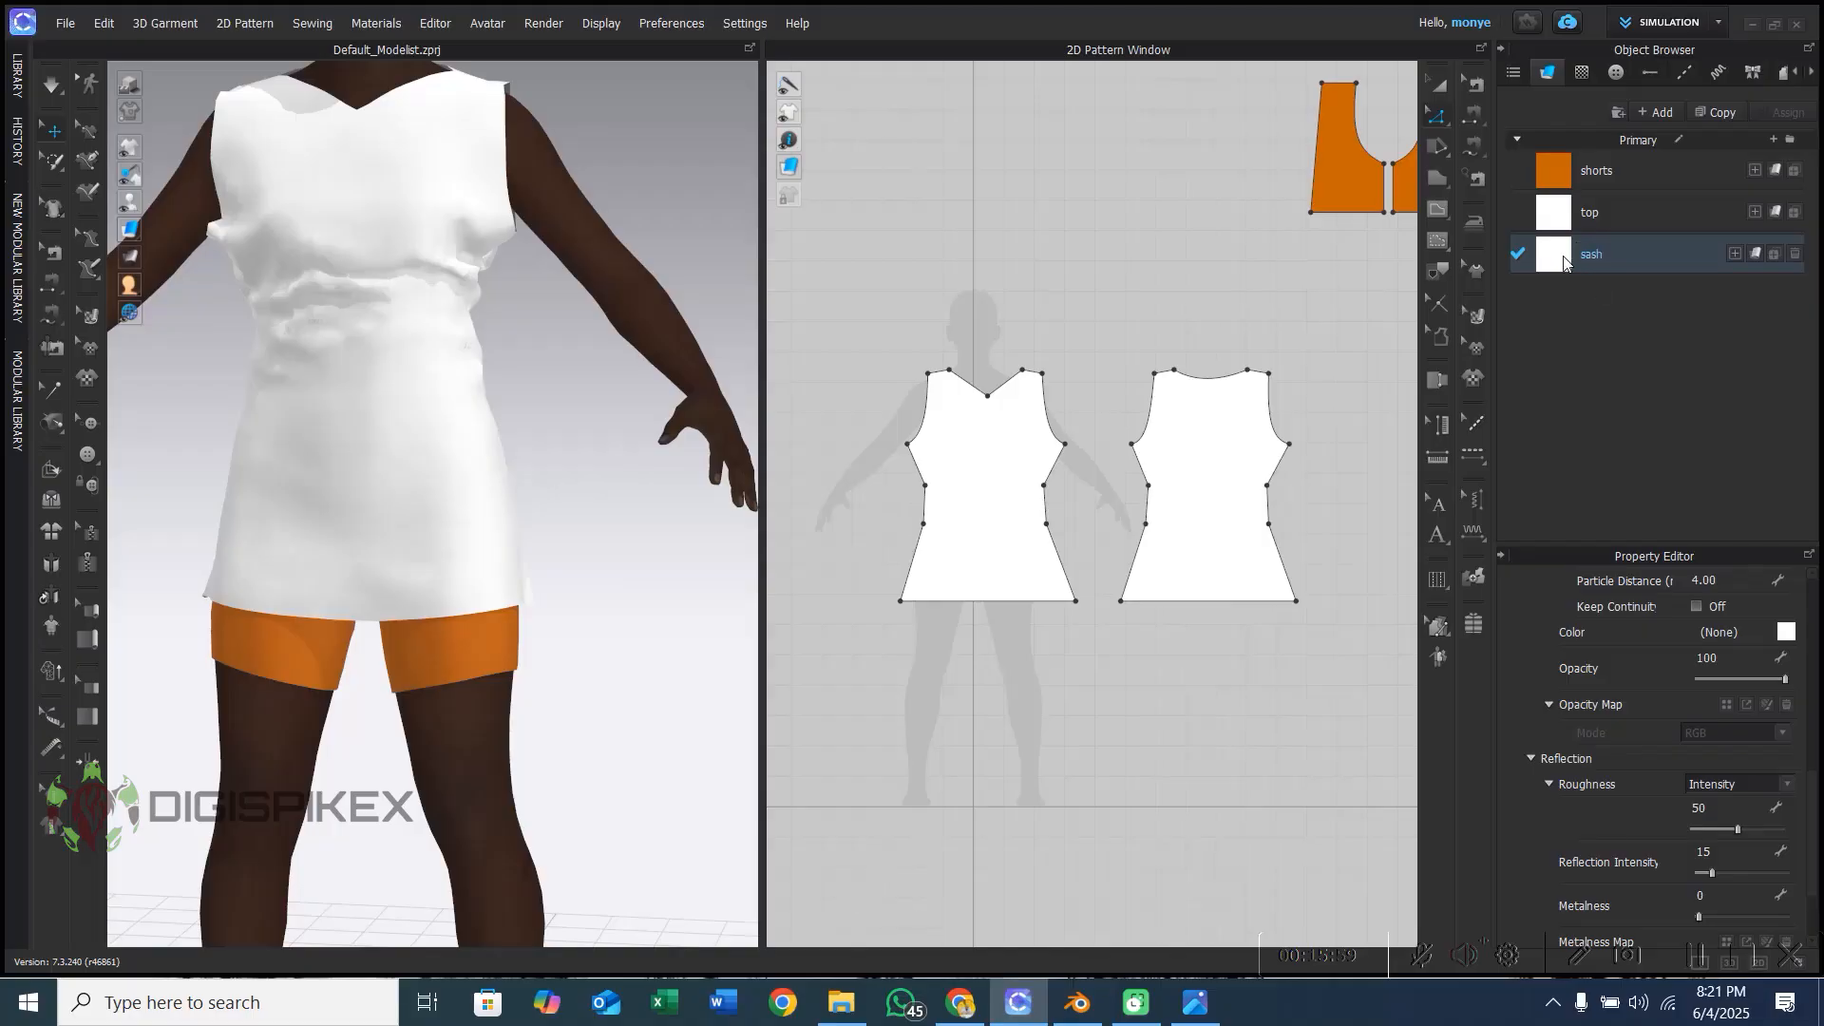
- Set the sash fabric's colour to the dark red swatch Red 4 (620000)
{"action": "left_click", "coordinate": [1787, 633]}
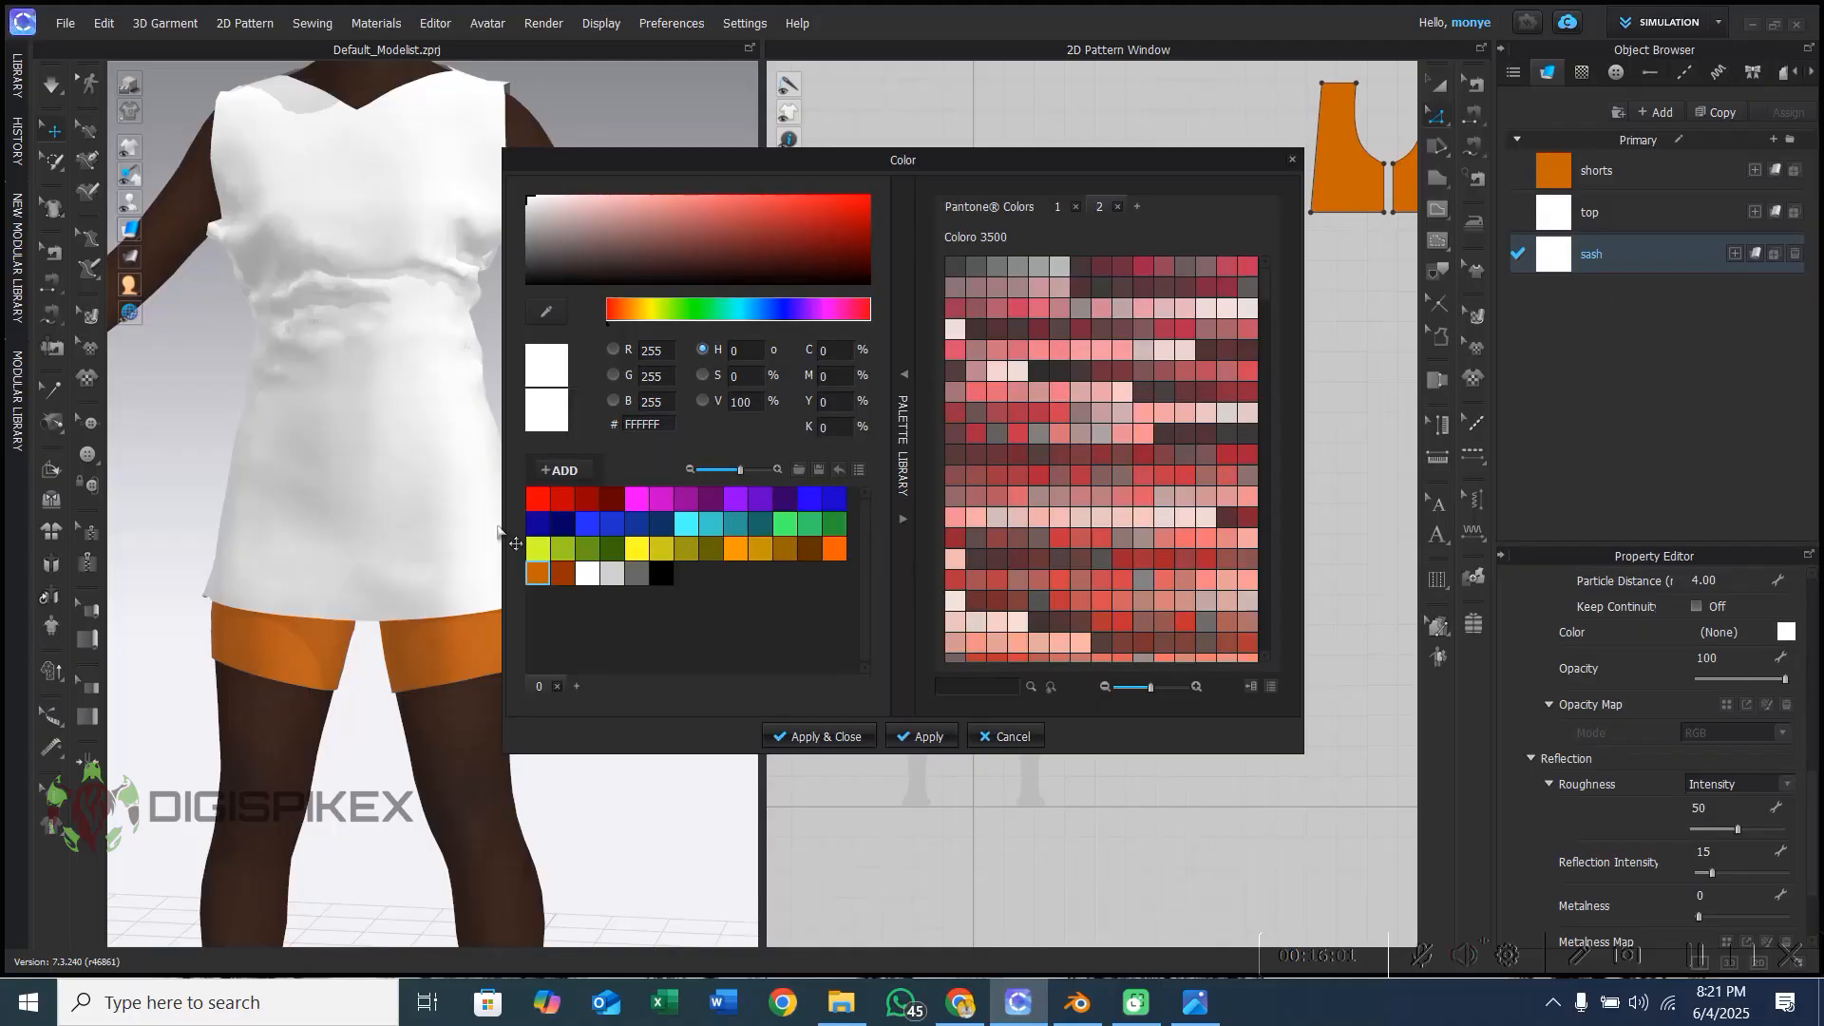
{"action": "left_click", "coordinate": [608, 501]}
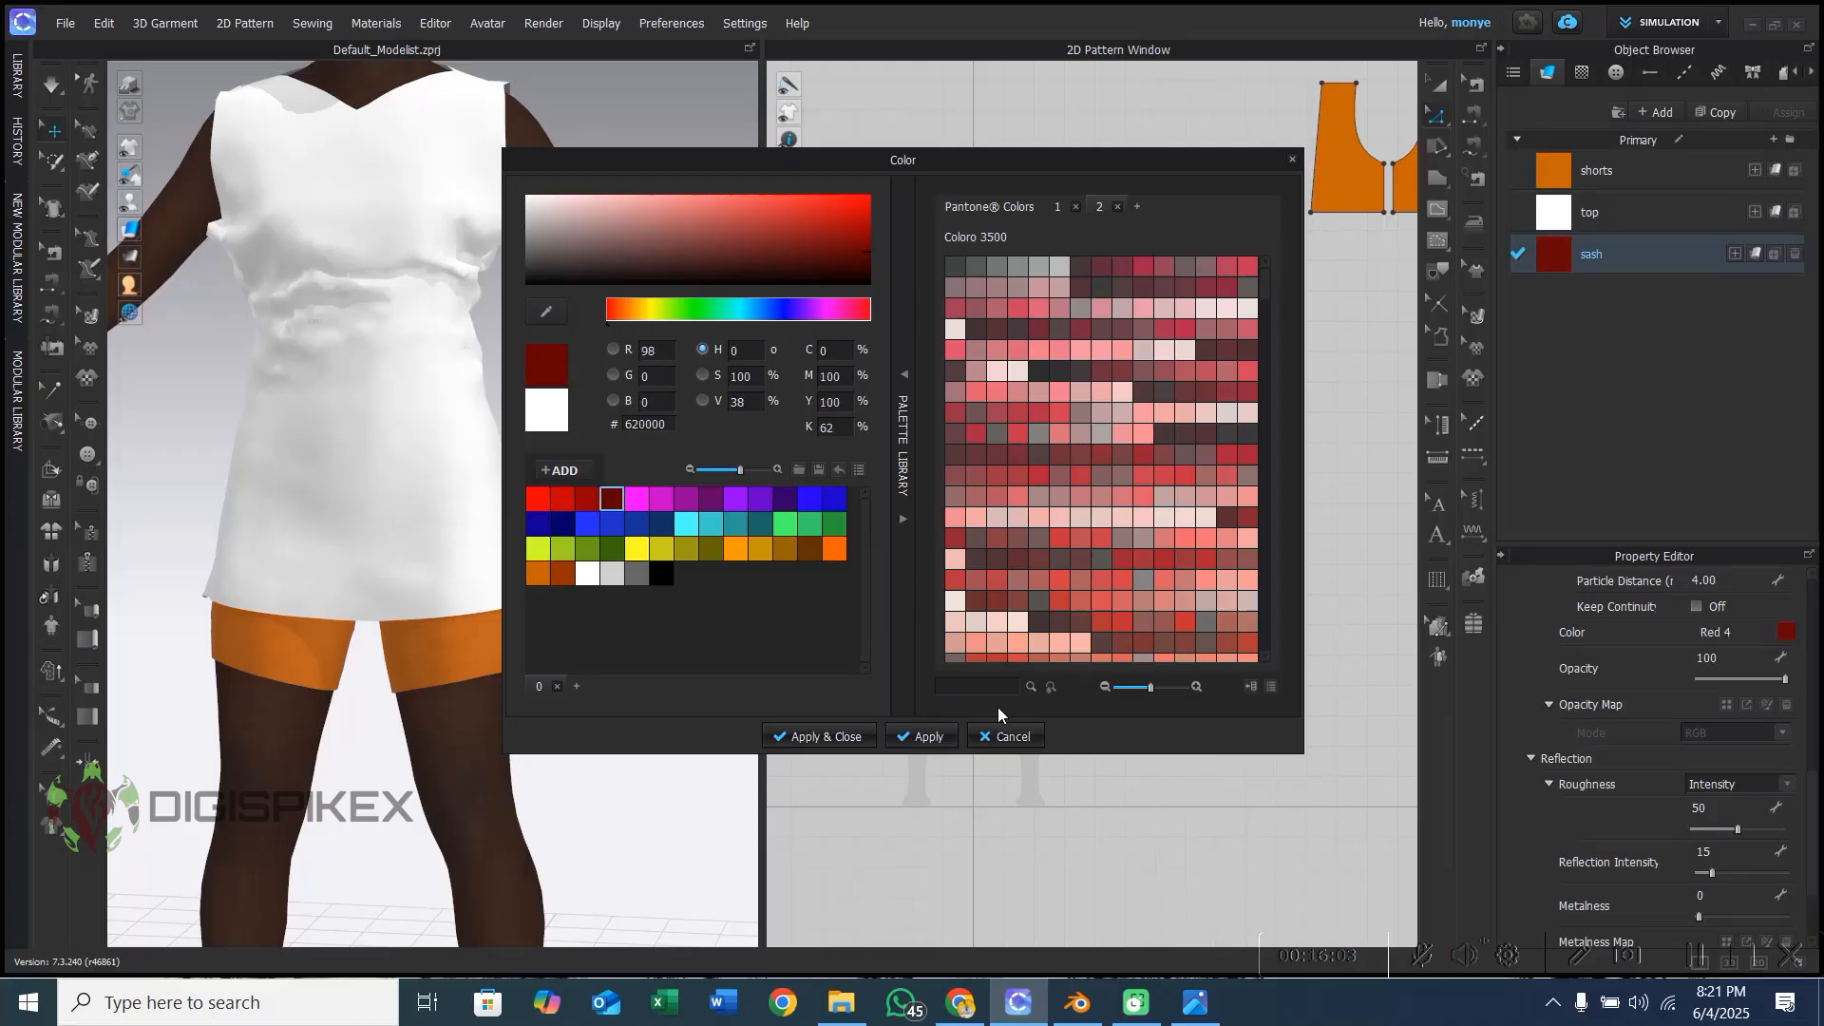
{"action": "left_click", "coordinate": [816, 737]}
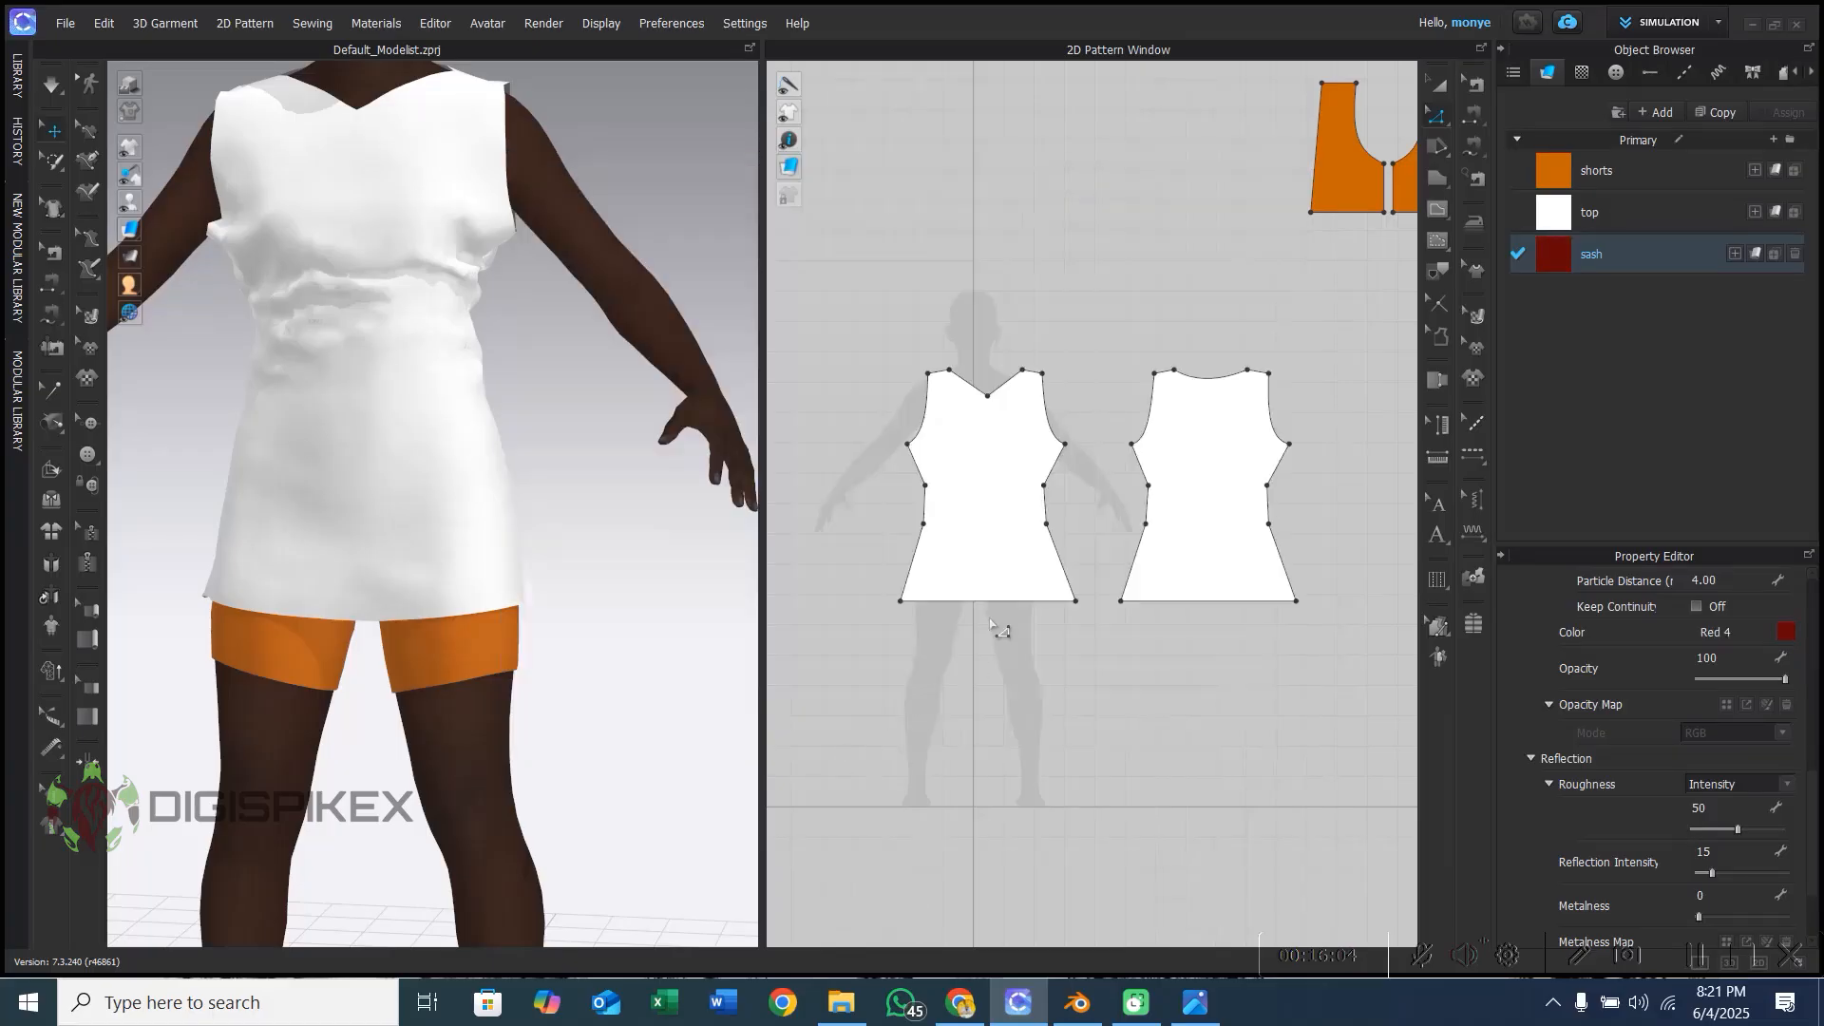
- Draw a closed rectangular sash pattern about 453 by 127 mm across the waist of the top's front pattern
{"action": "left_click", "coordinate": [1435, 179]}
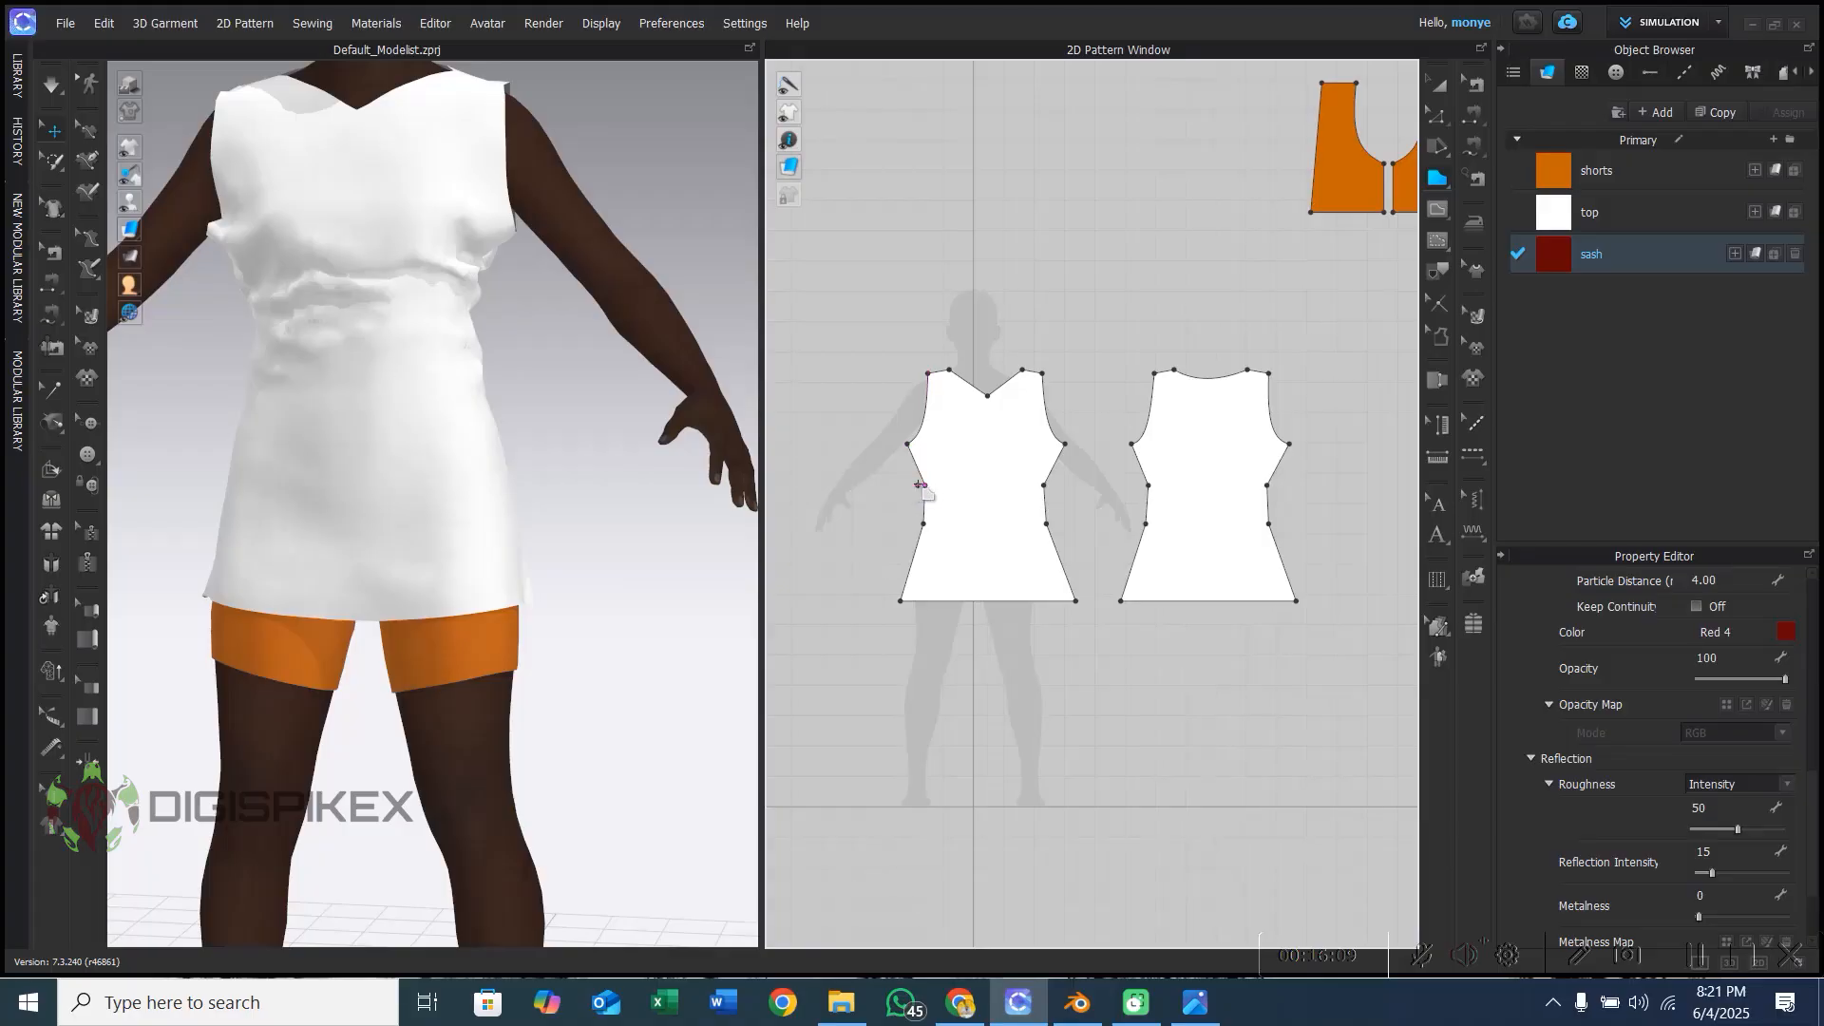
{"action": "scroll", "coordinate": [918, 480], "scroll_direction": "down", "scroll_amount": 2}
{"action": "scroll", "coordinate": [919, 479], "scroll_direction": "up", "scroll_amount": 4}
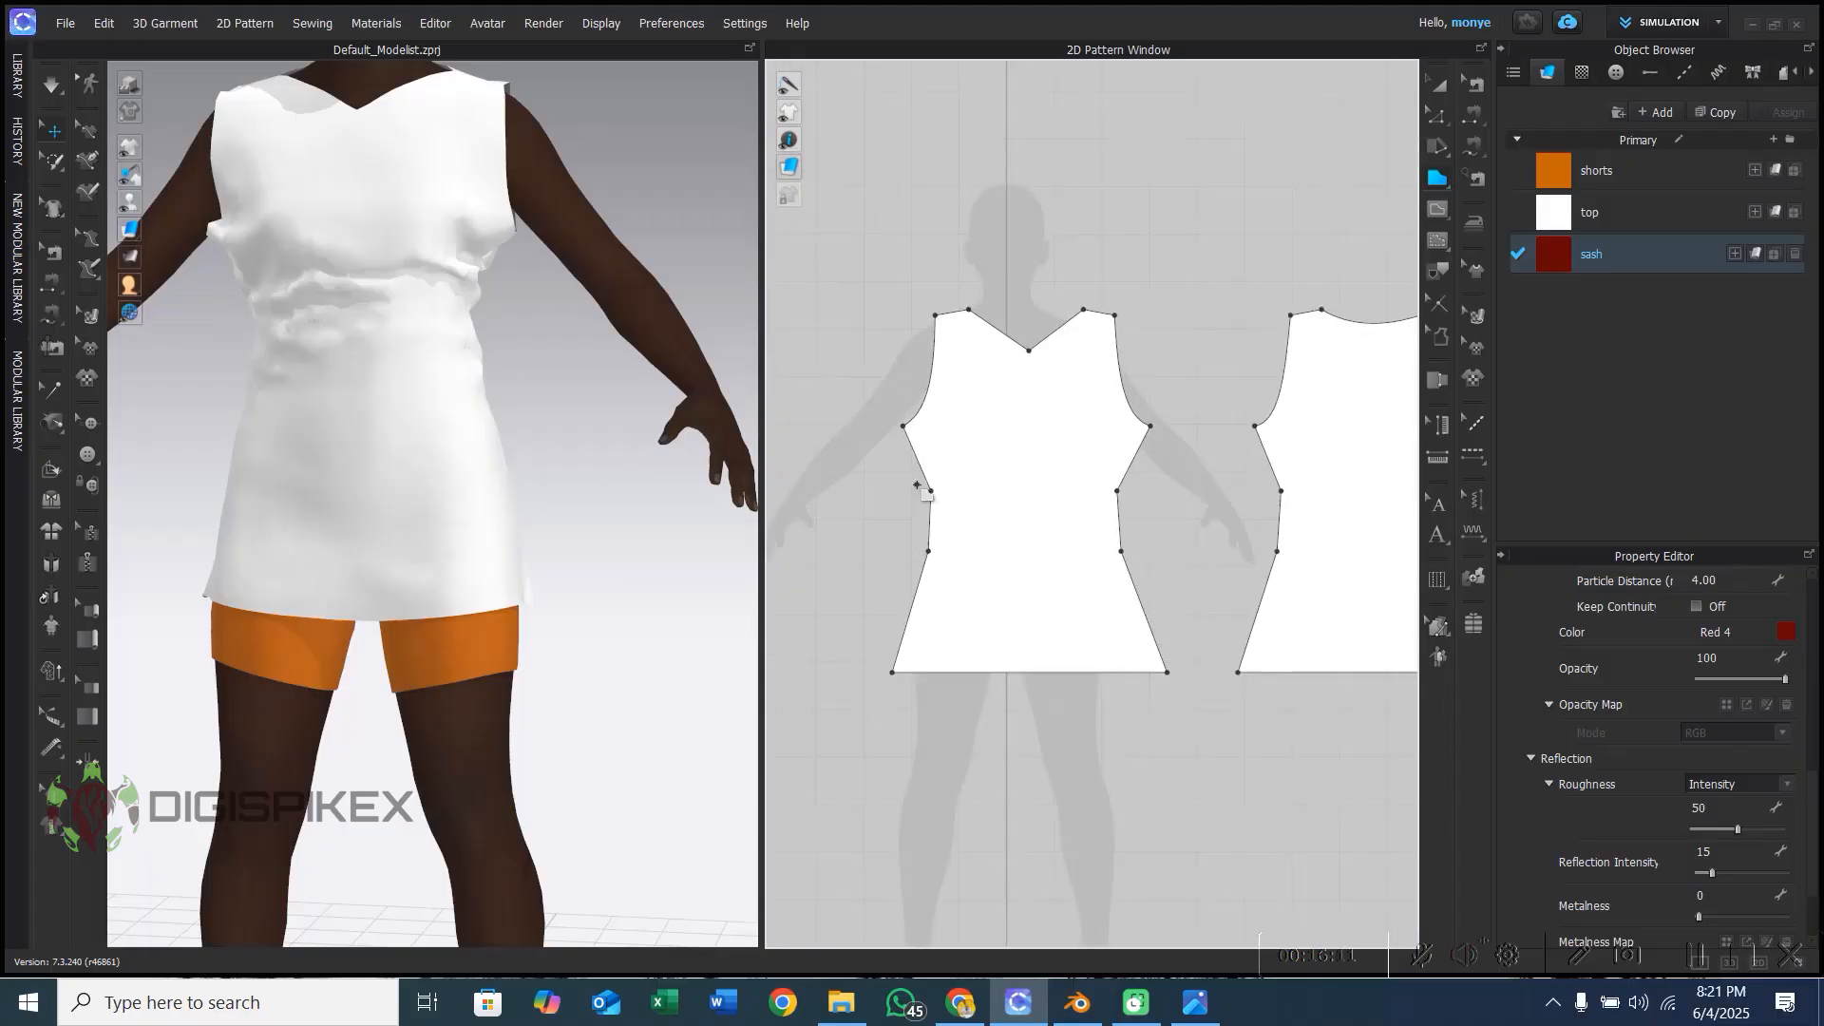
{"action": "left_click", "coordinate": [916, 491]}
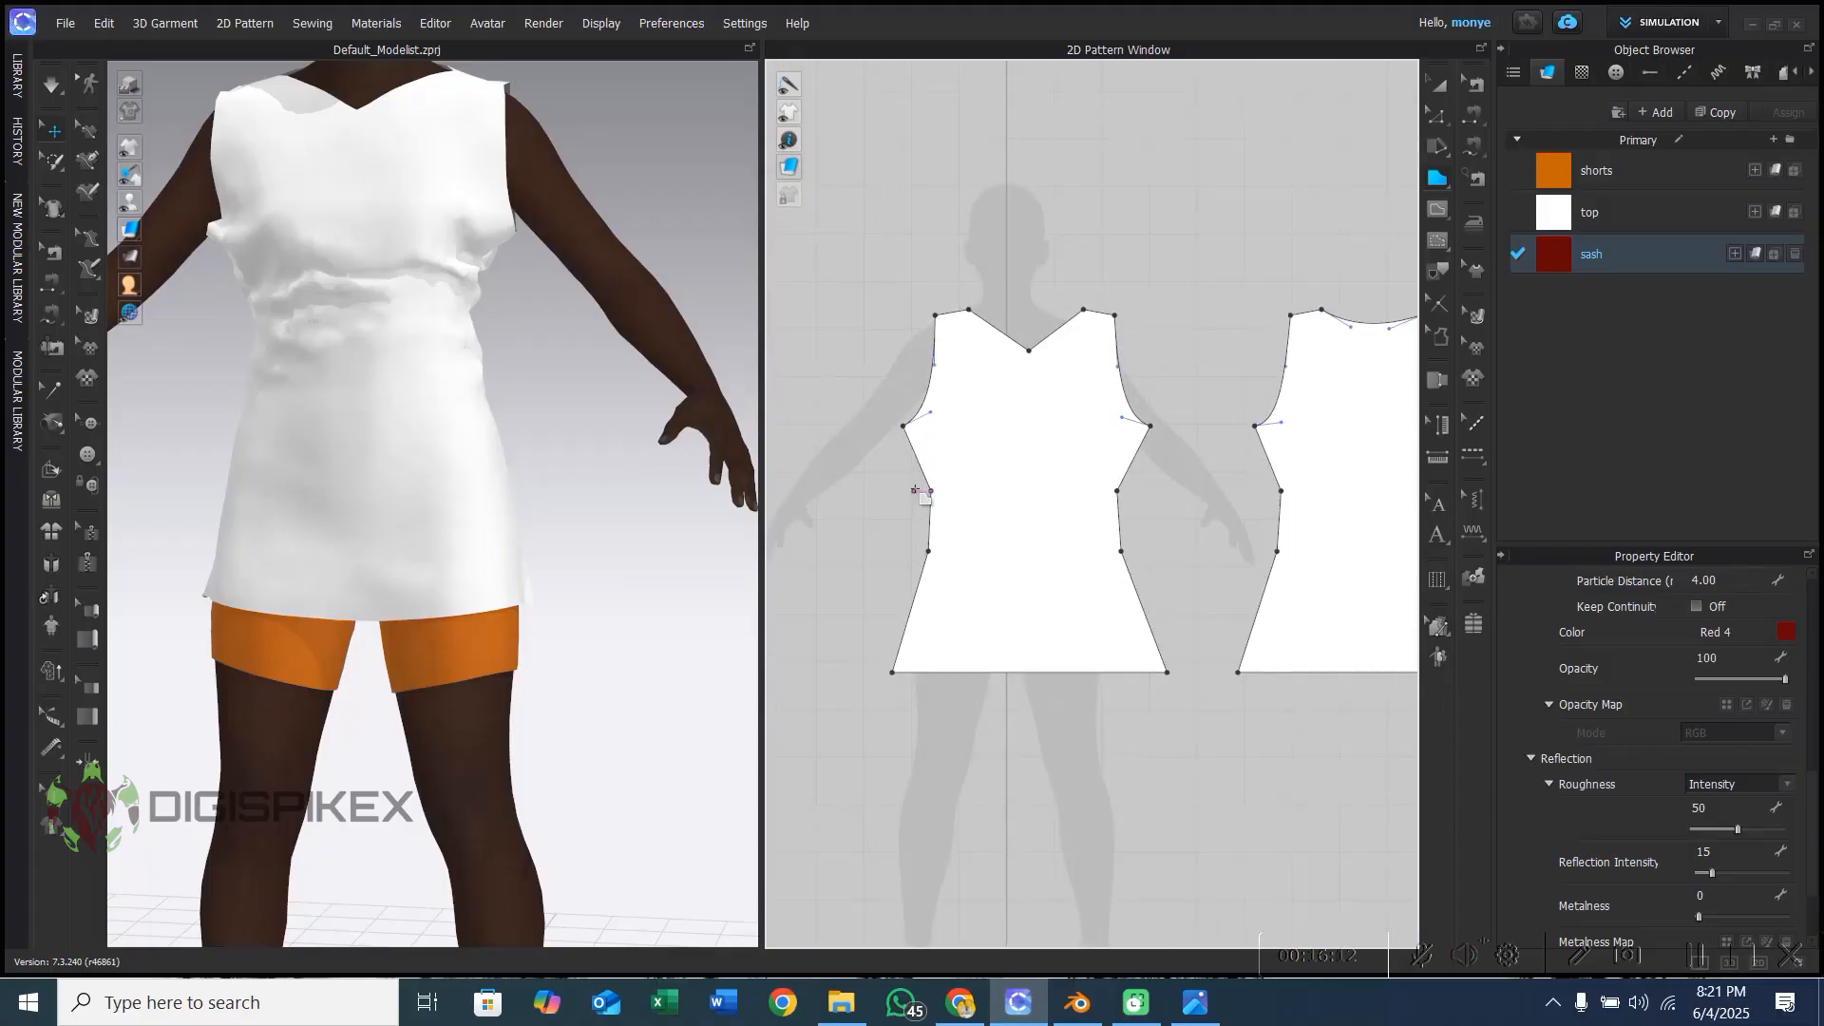
{"action": "left_click", "coordinate": [913, 551]}
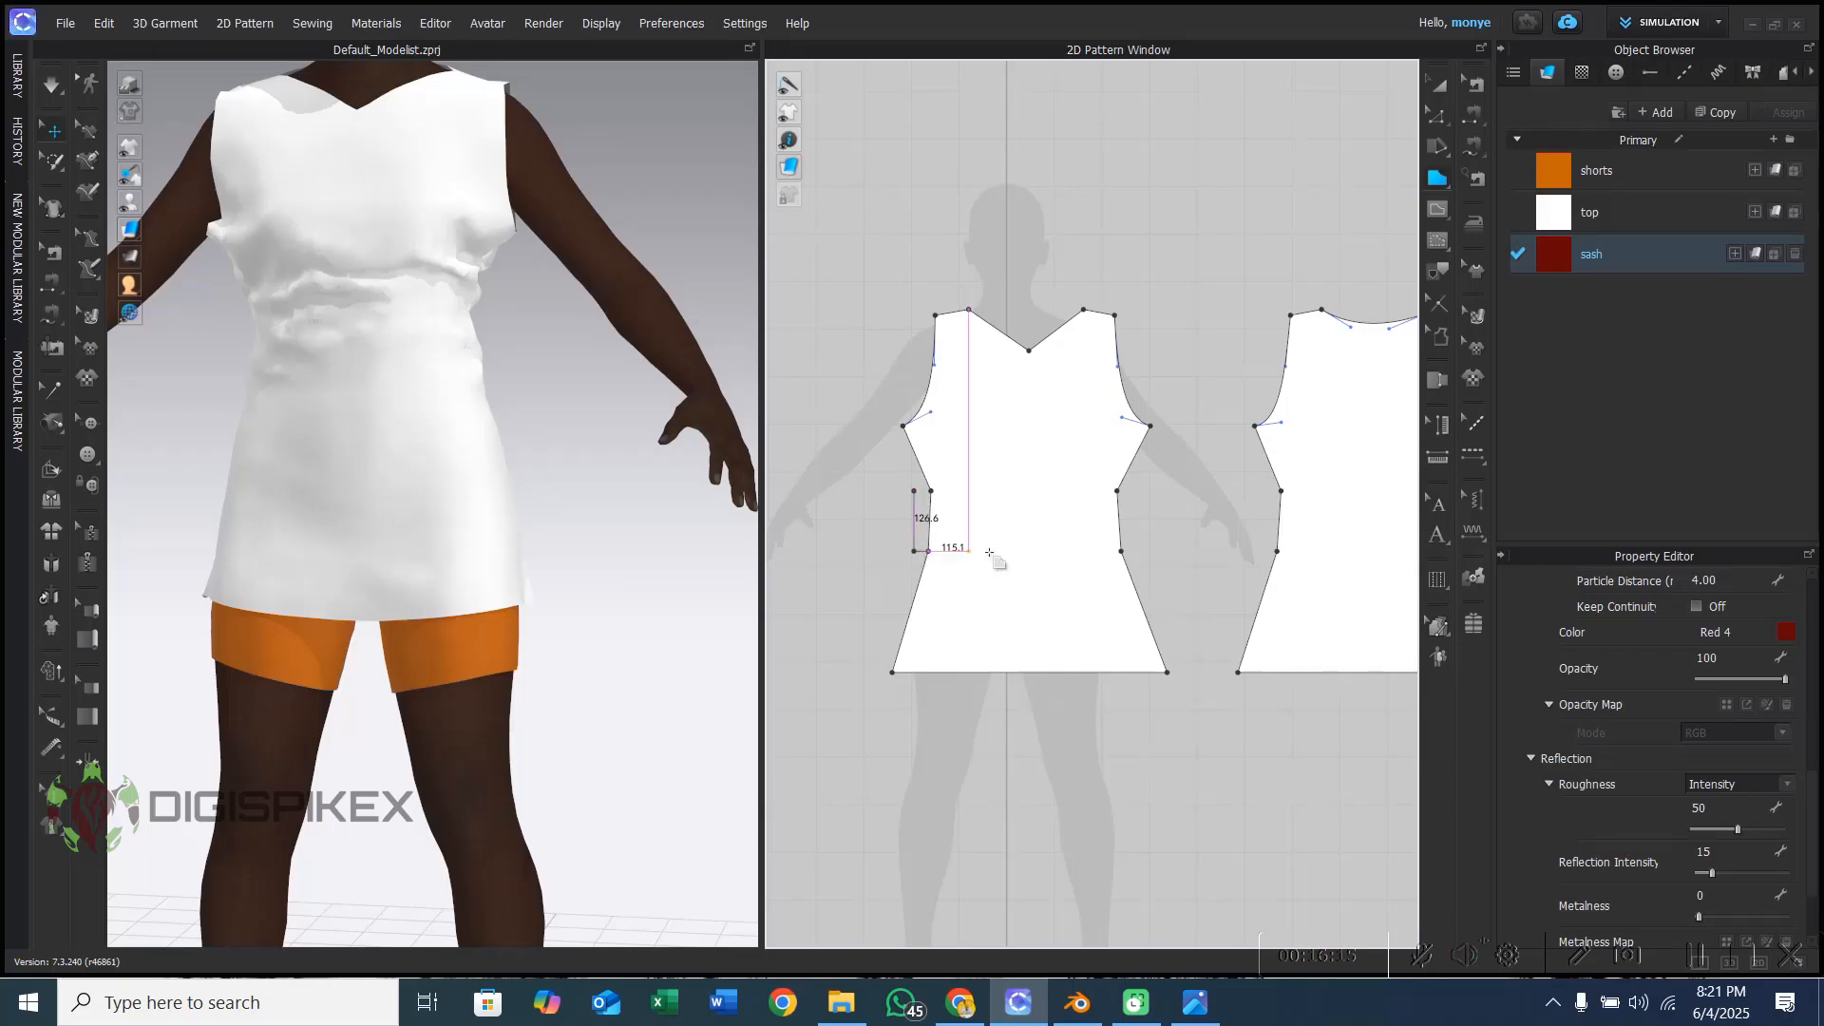
{"action": "left_click", "coordinate": [1129, 552]}
{"action": "left_click", "coordinate": [1130, 491]}
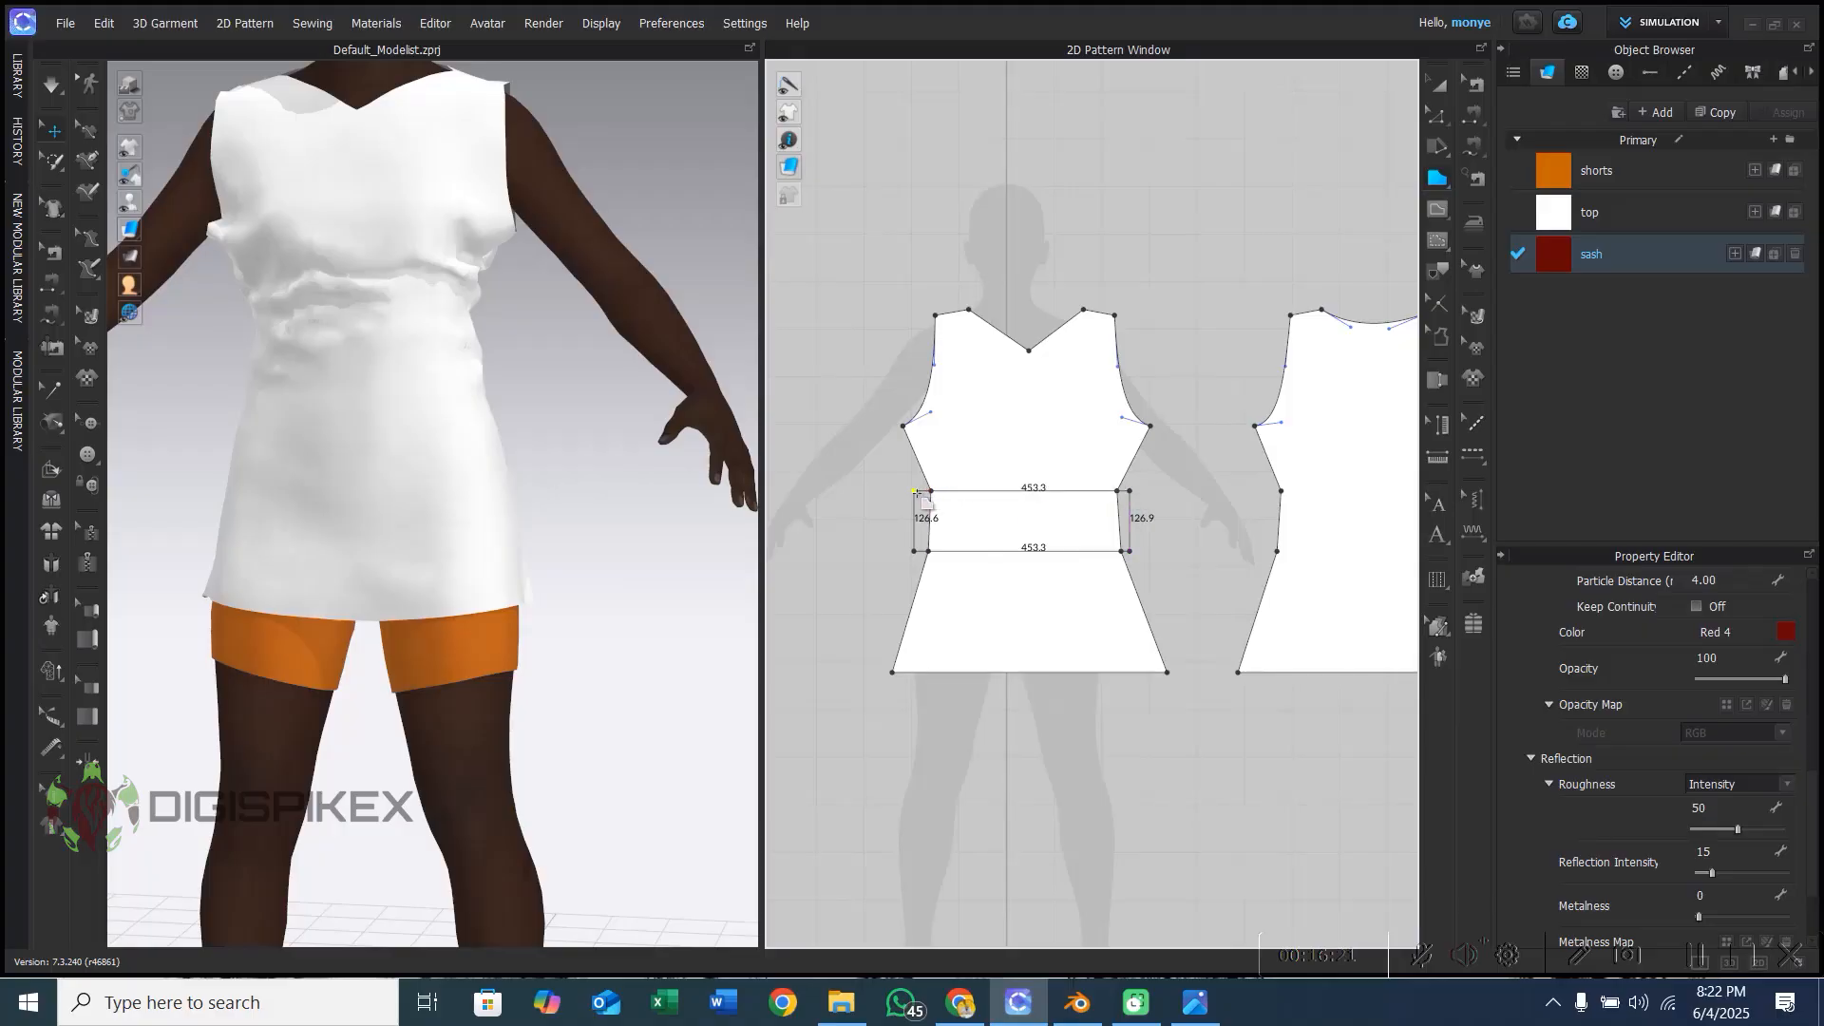
{"action": "left_click", "coordinate": [916, 491]}
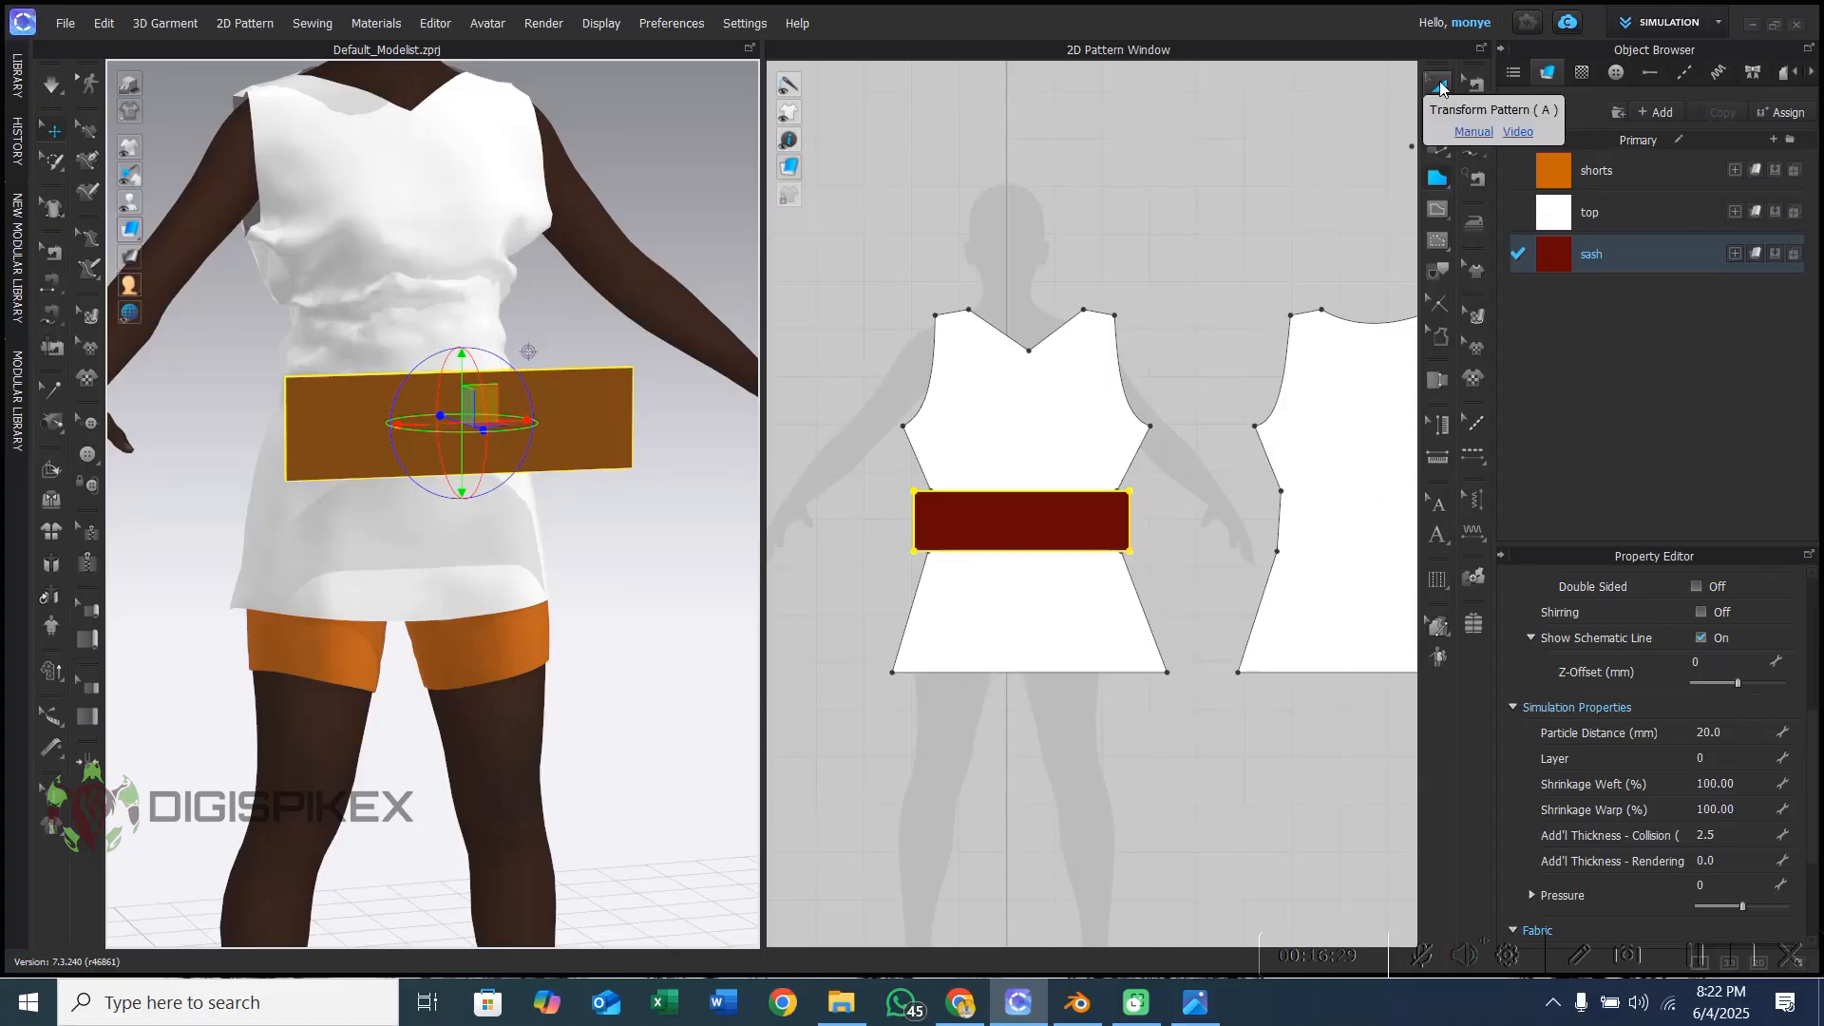
- Narrow the sash rectangle slightly at both ends to match the width of the front pattern's waist
{"action": "left_click", "coordinate": [1440, 86]}
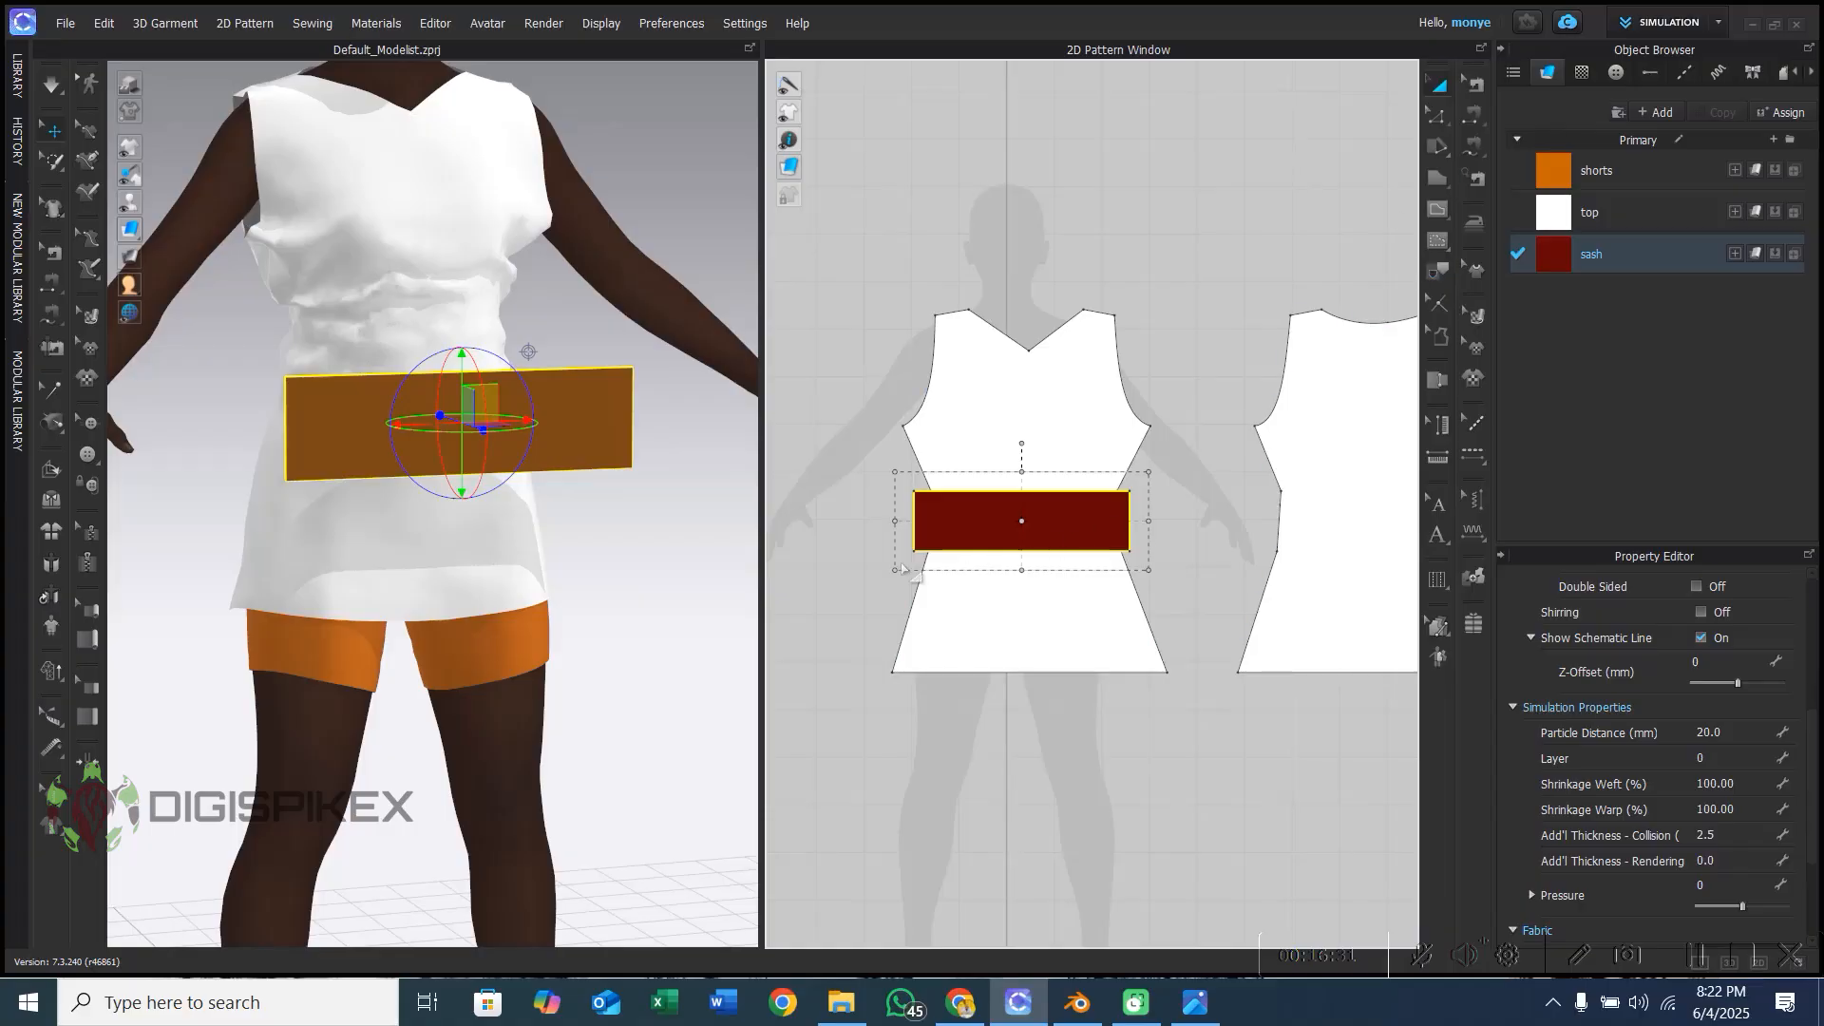
{"action": "left_click_drag", "start_coordinate": [904, 518], "coordinate": [905, 519]}
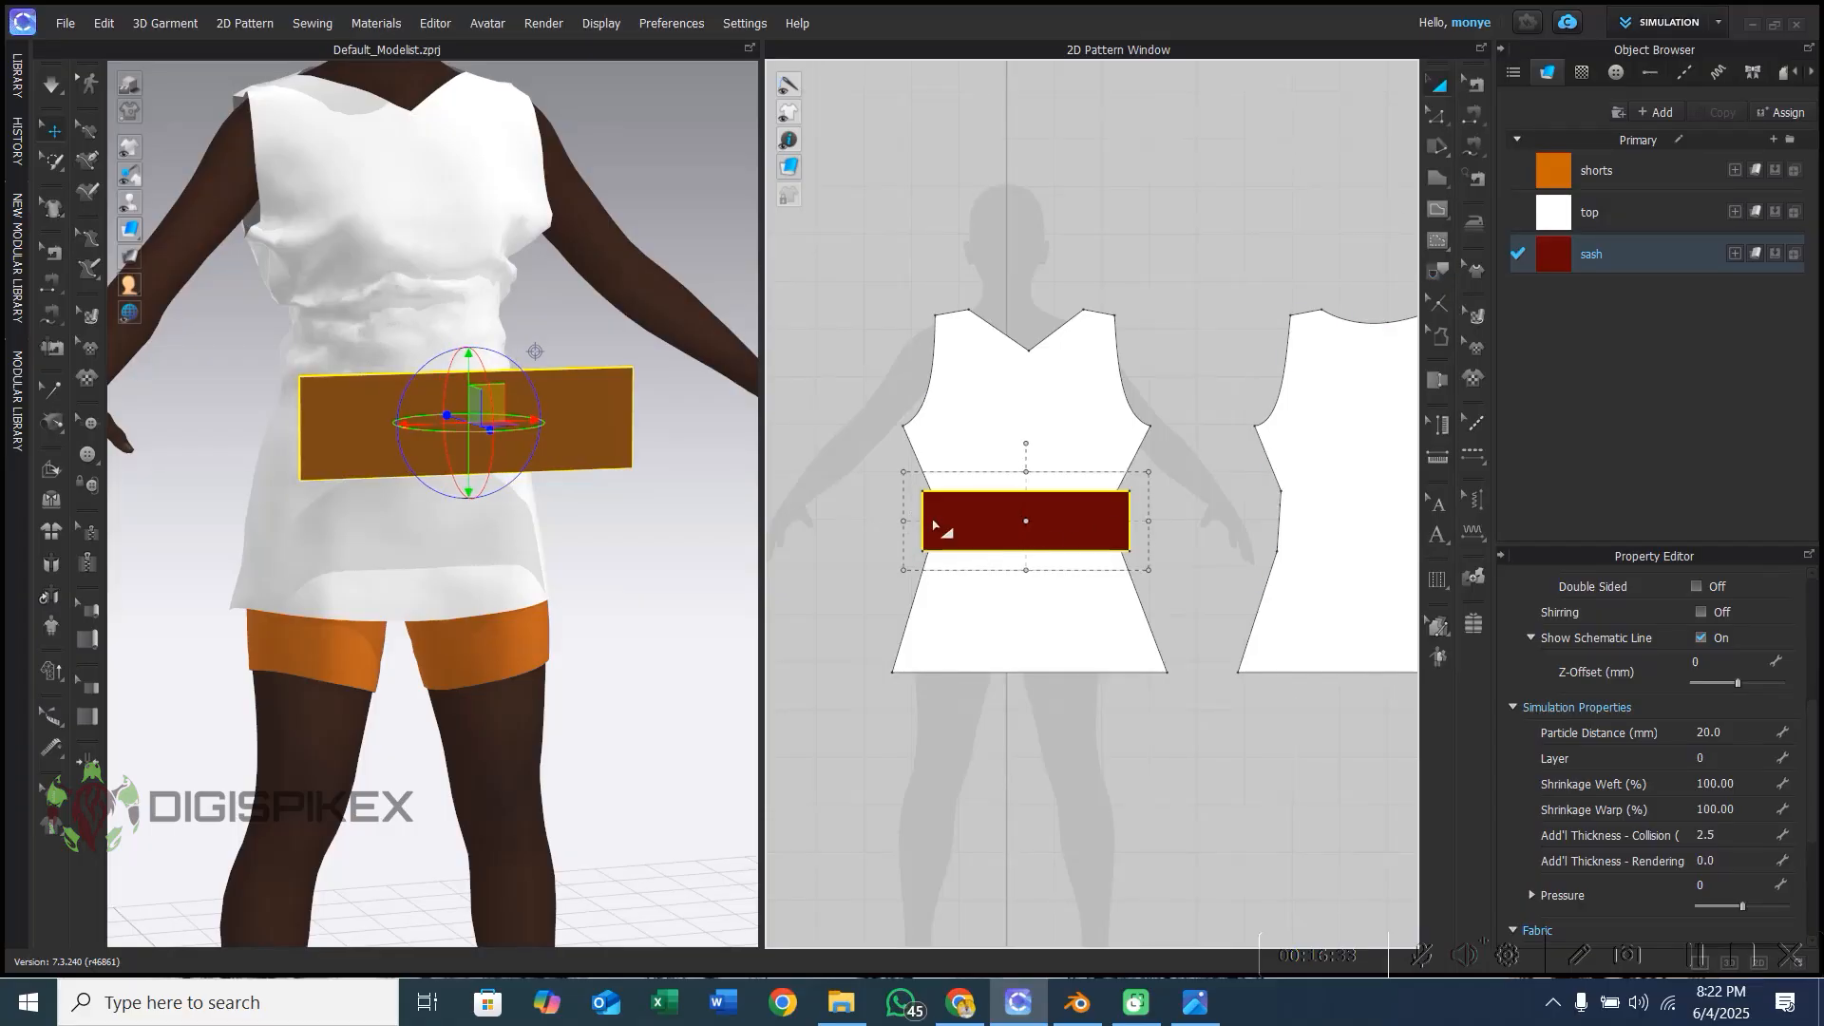
{"action": "left_click_drag", "start_coordinate": [1153, 525], "coordinate": [1143, 525]}
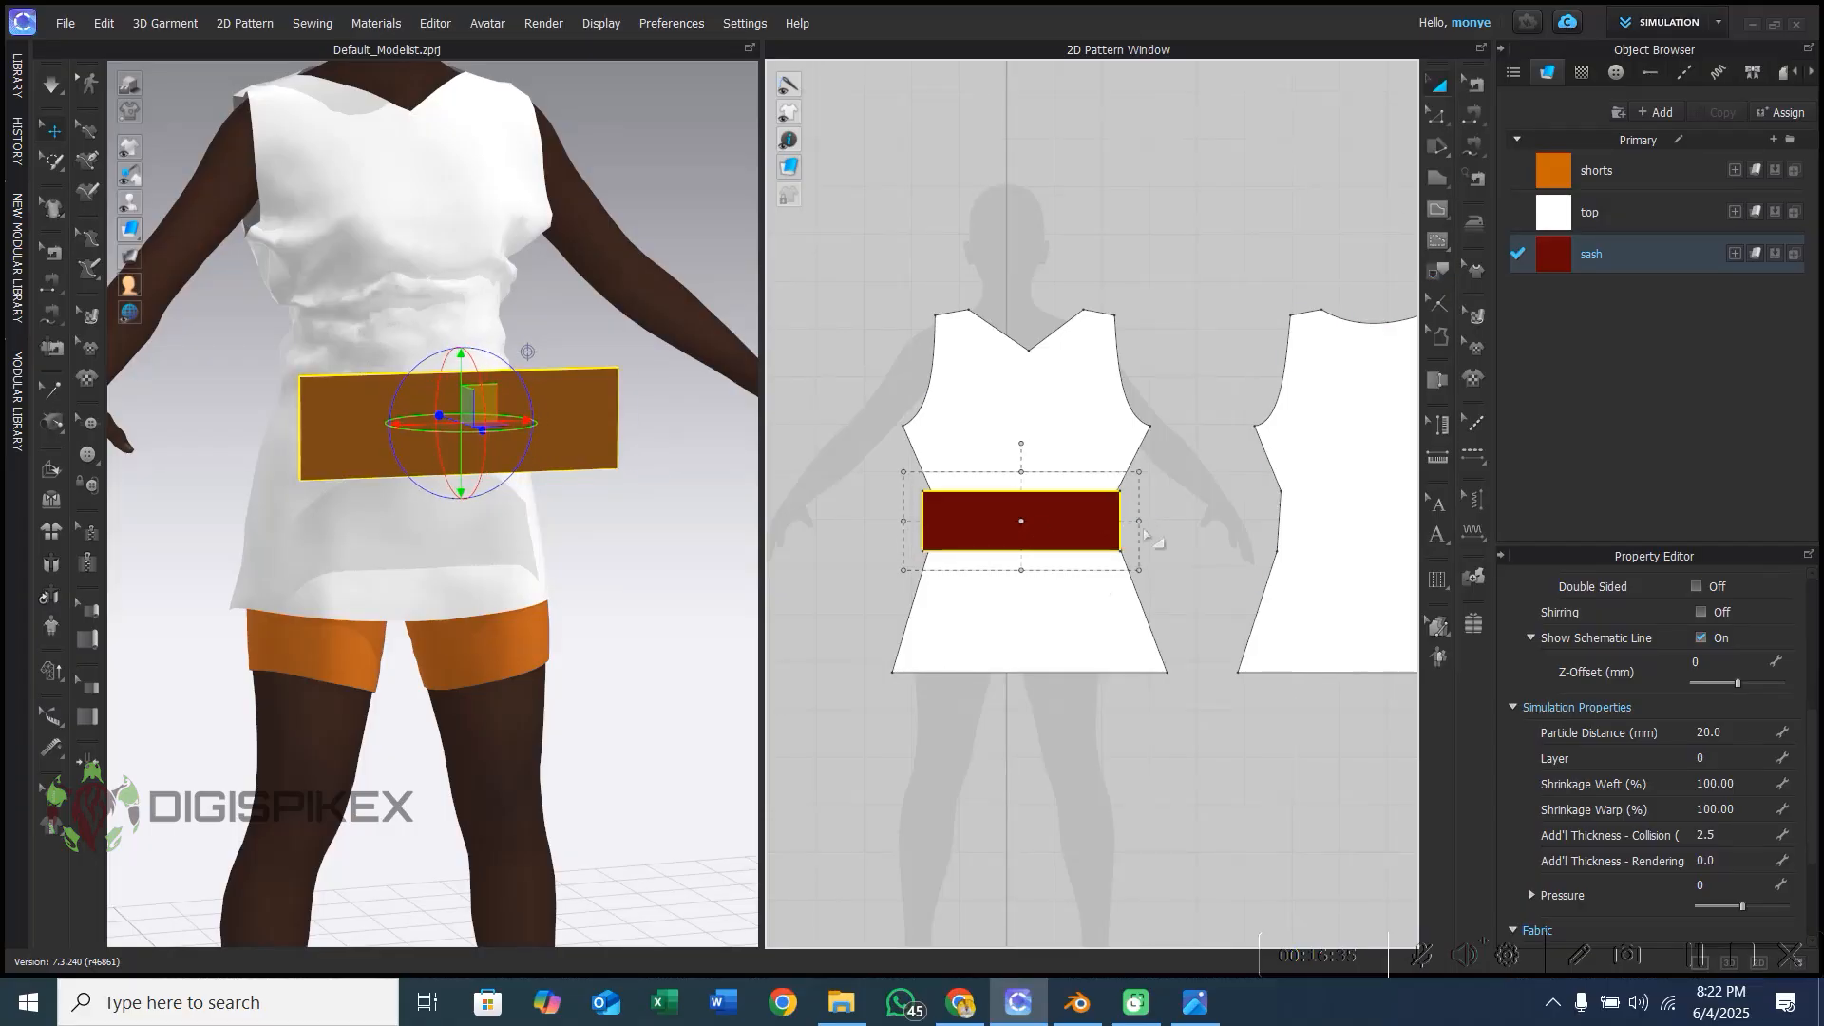
- Paste a copy of the front sash piece behind the avatar's waist, centre it there and flip its normal
{"action": "right_click_drag", "start_coordinate": [375, 511], "coordinate": [428, 513]}
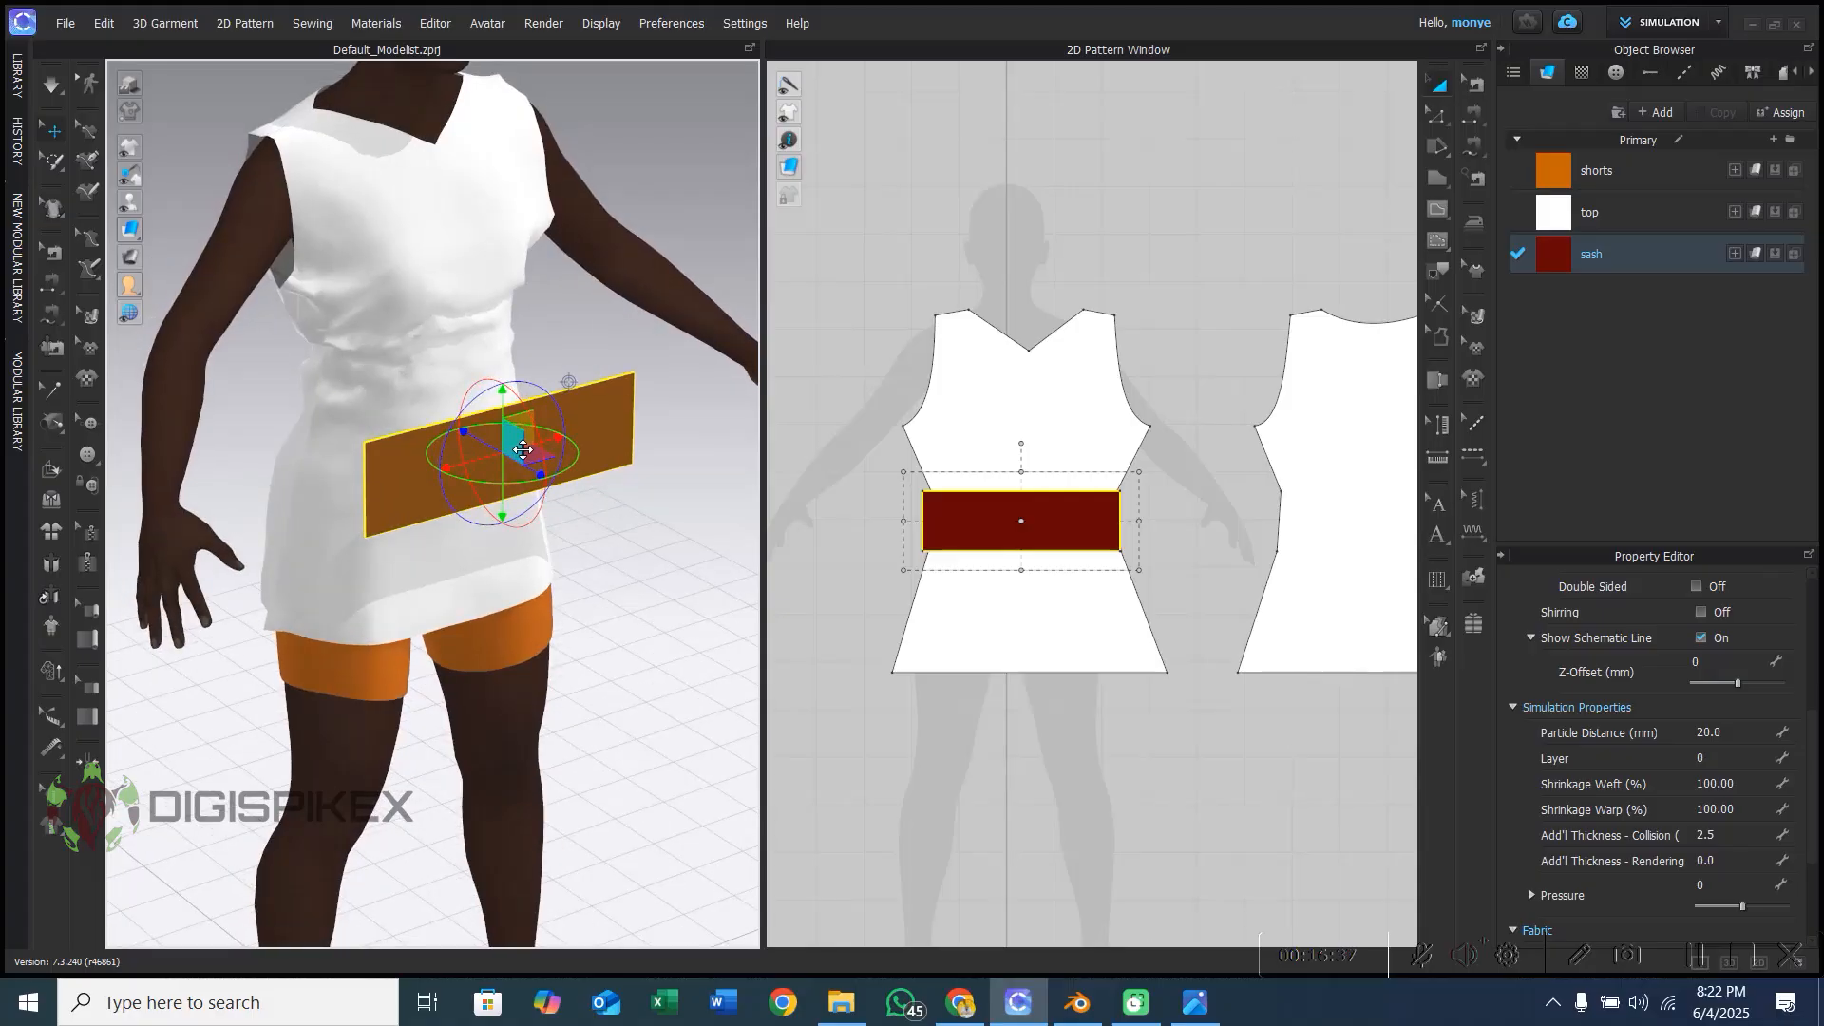
{"action": "left_click", "coordinate": [423, 479]}
{"action": "left_click", "coordinate": [501, 452]}
{"action": "right_click_drag", "start_coordinate": [503, 463], "coordinate": [570, 457]}
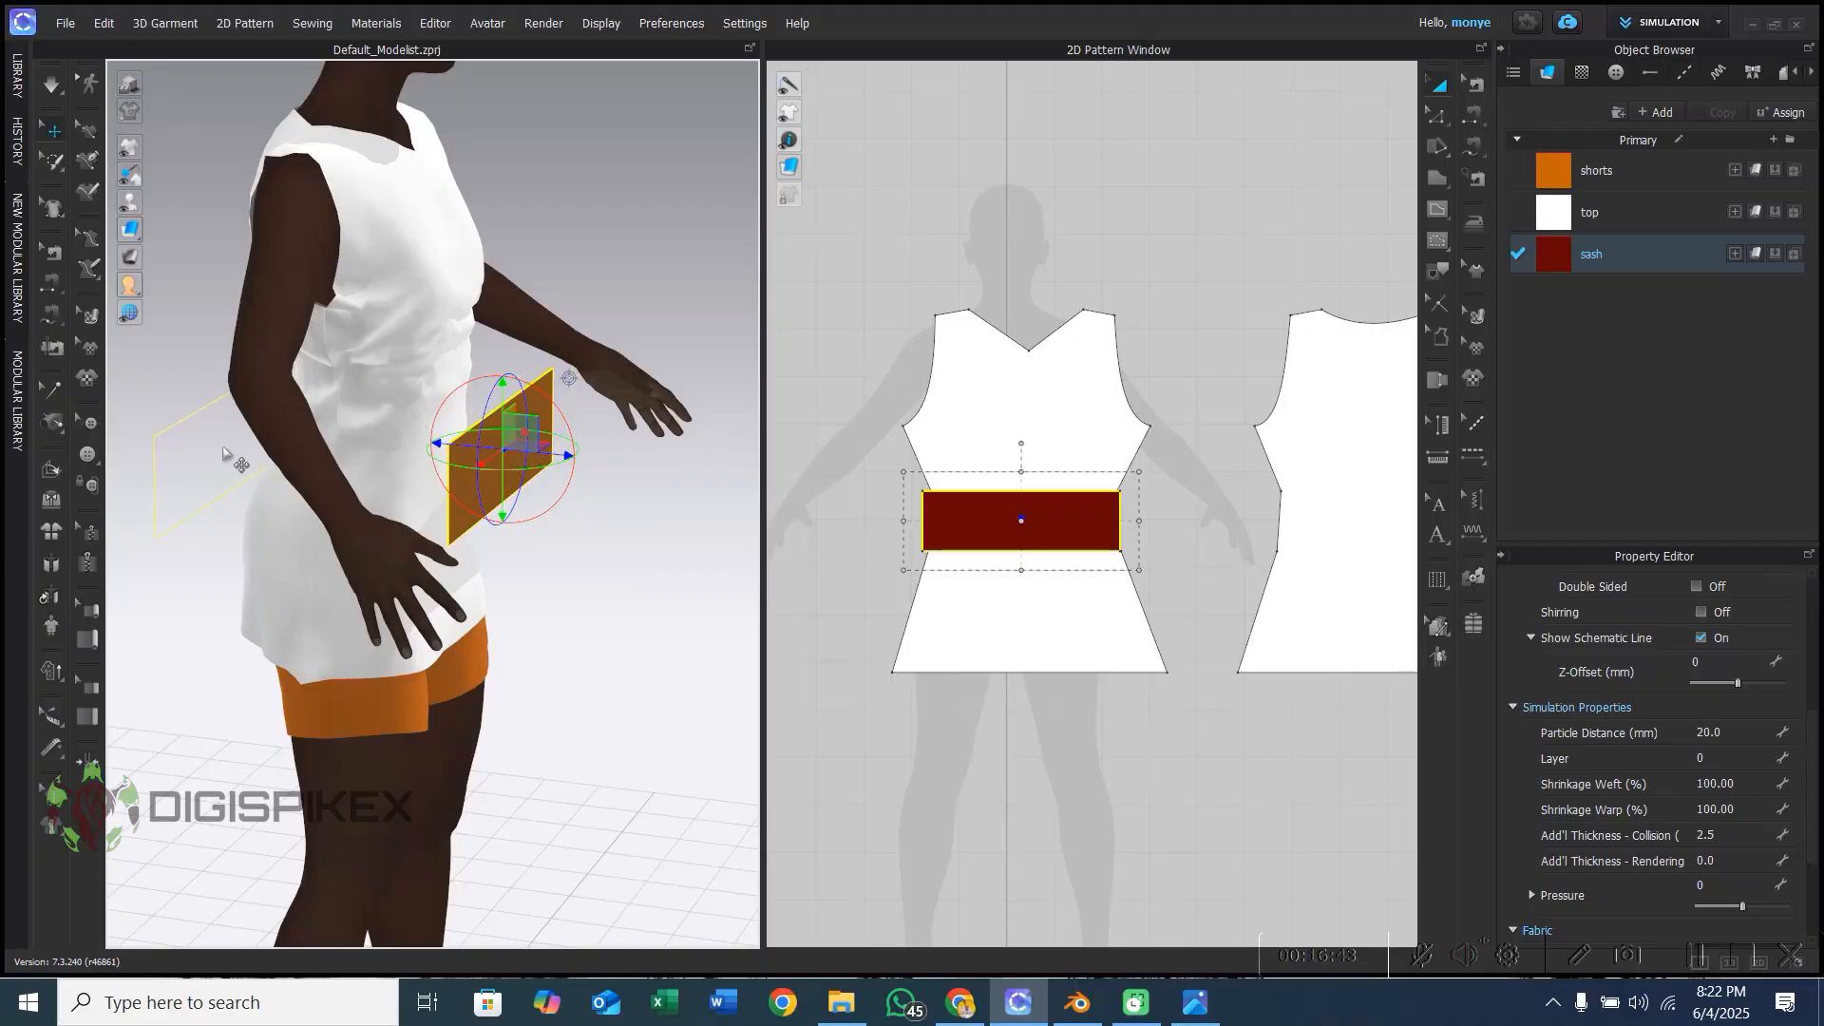
{"action": "key", "text": "ctrl+v"}
{"action": "right_click_drag", "start_coordinate": [330, 470], "coordinate": [574, 456]}
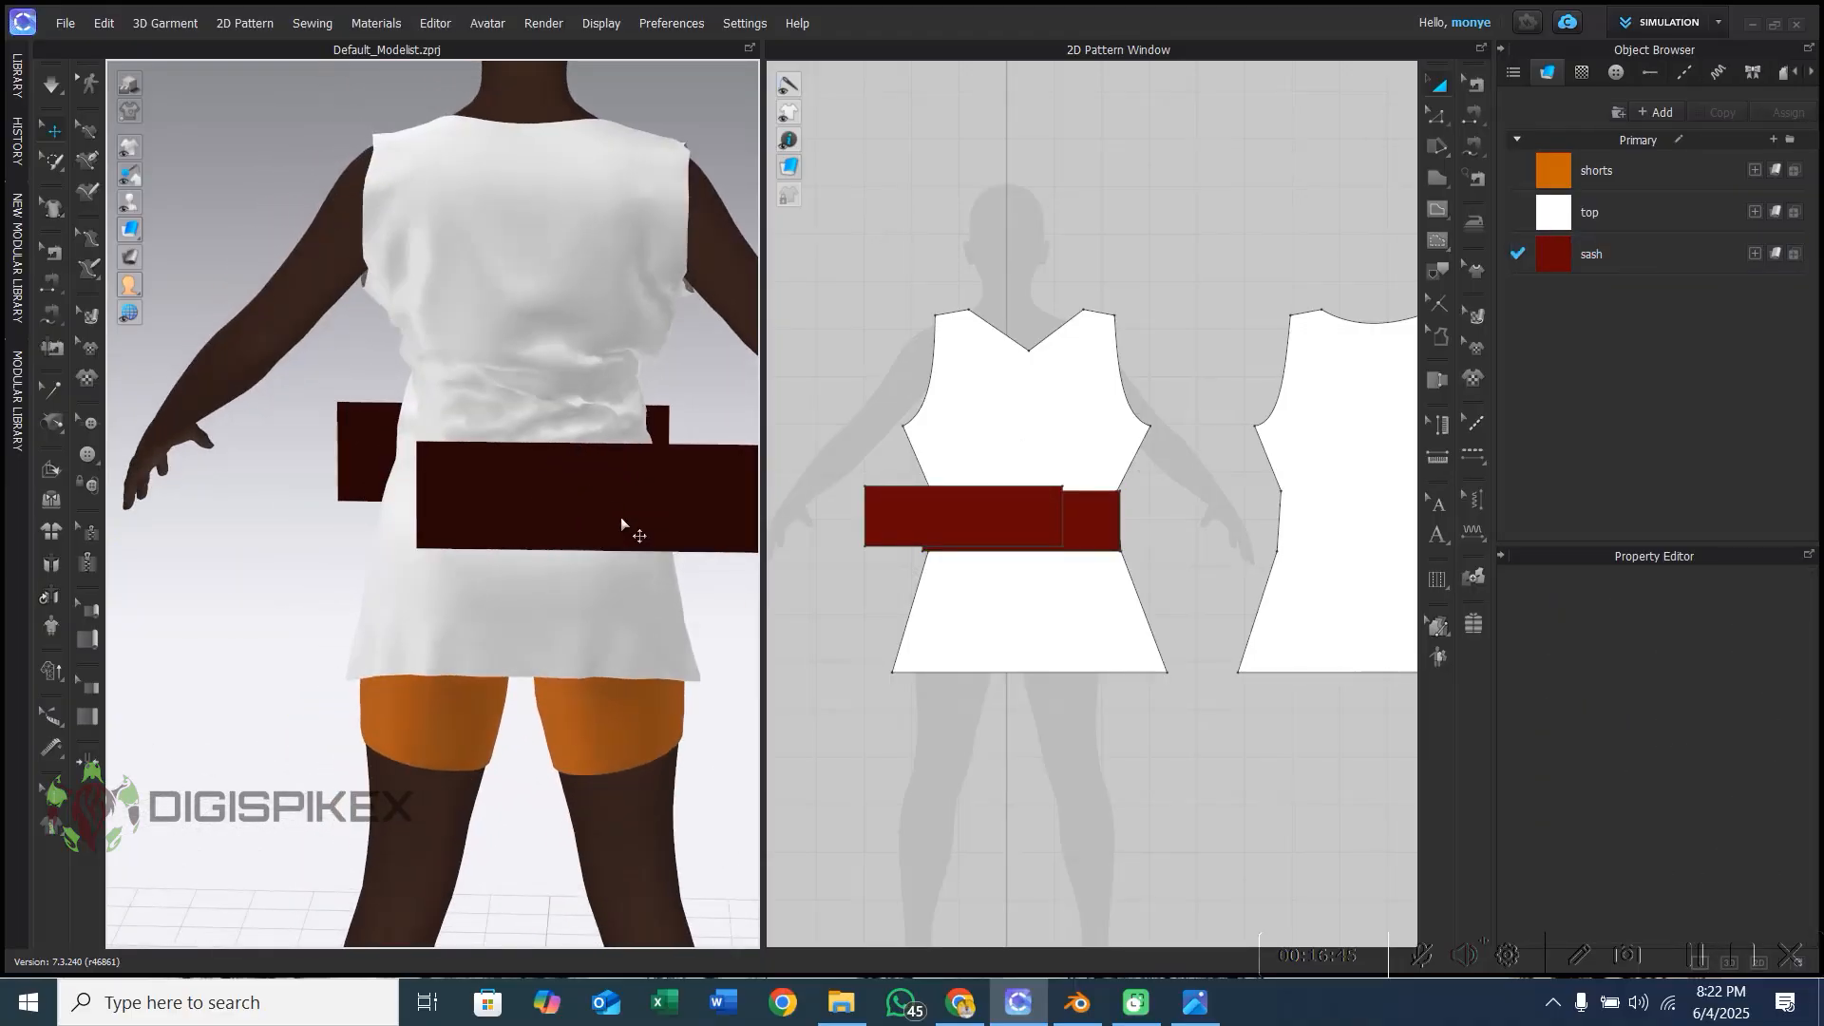
{"action": "left_click", "coordinate": [570, 516]}
{"action": "left_click_drag", "start_coordinate": [570, 516], "coordinate": [534, 501]}
{"action": "right_click", "coordinate": [518, 492]}
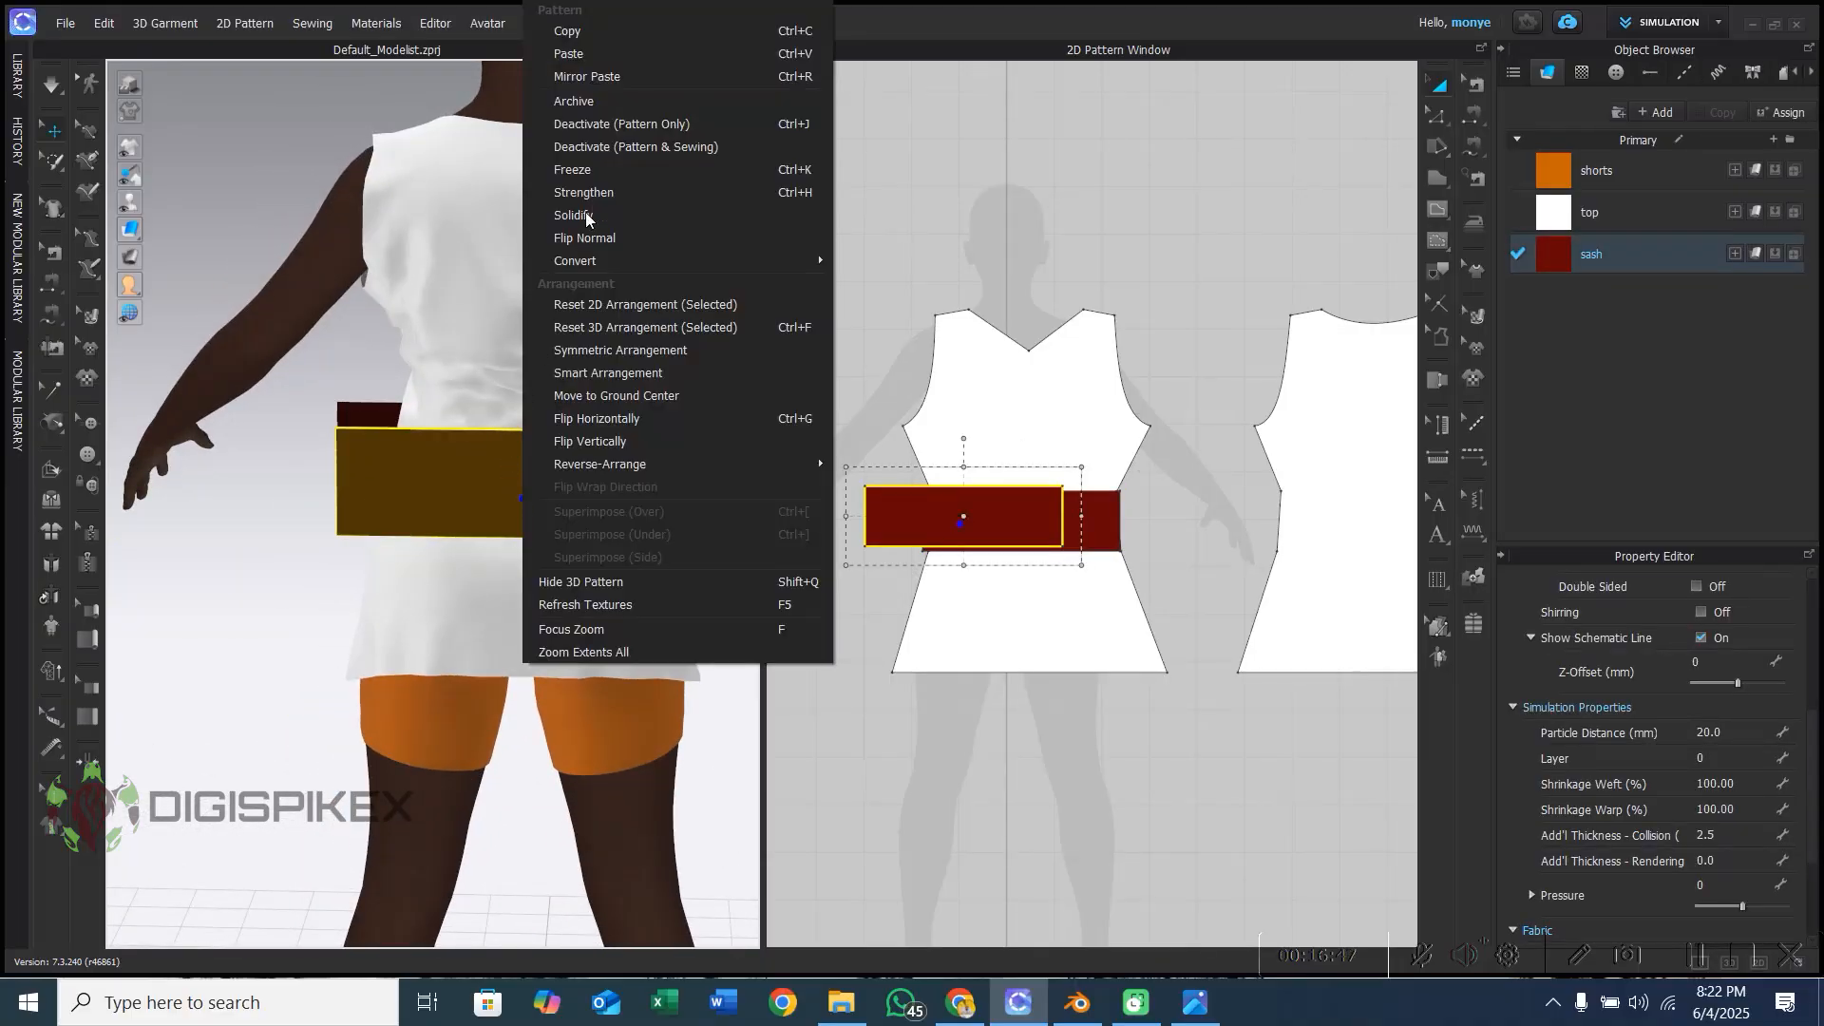
{"action": "left_click", "coordinate": [581, 239]}
- Sew the side edges of the front sash piece to the matching side edges of the back sash piece on both sides
{"action": "right_click_drag", "start_coordinate": [476, 529], "coordinate": [440, 515]}
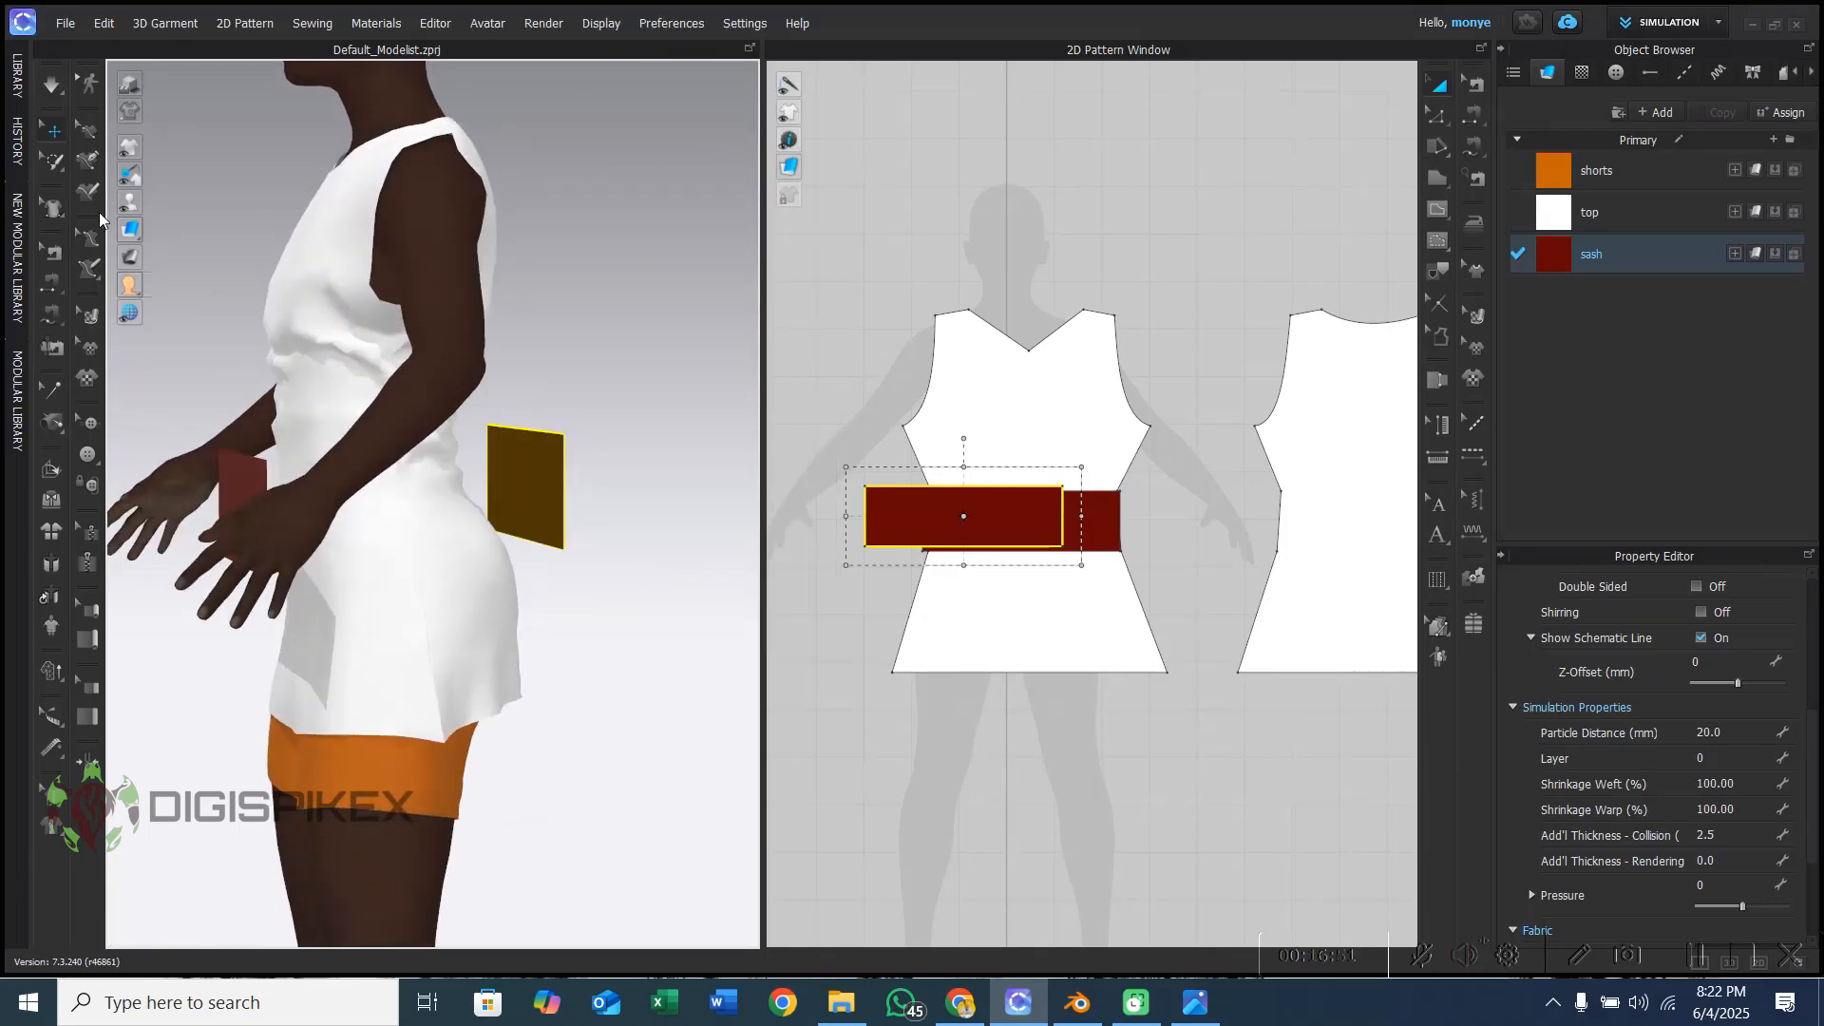
{"action": "right_click_drag", "start_coordinate": [180, 305], "coordinate": [293, 309]}
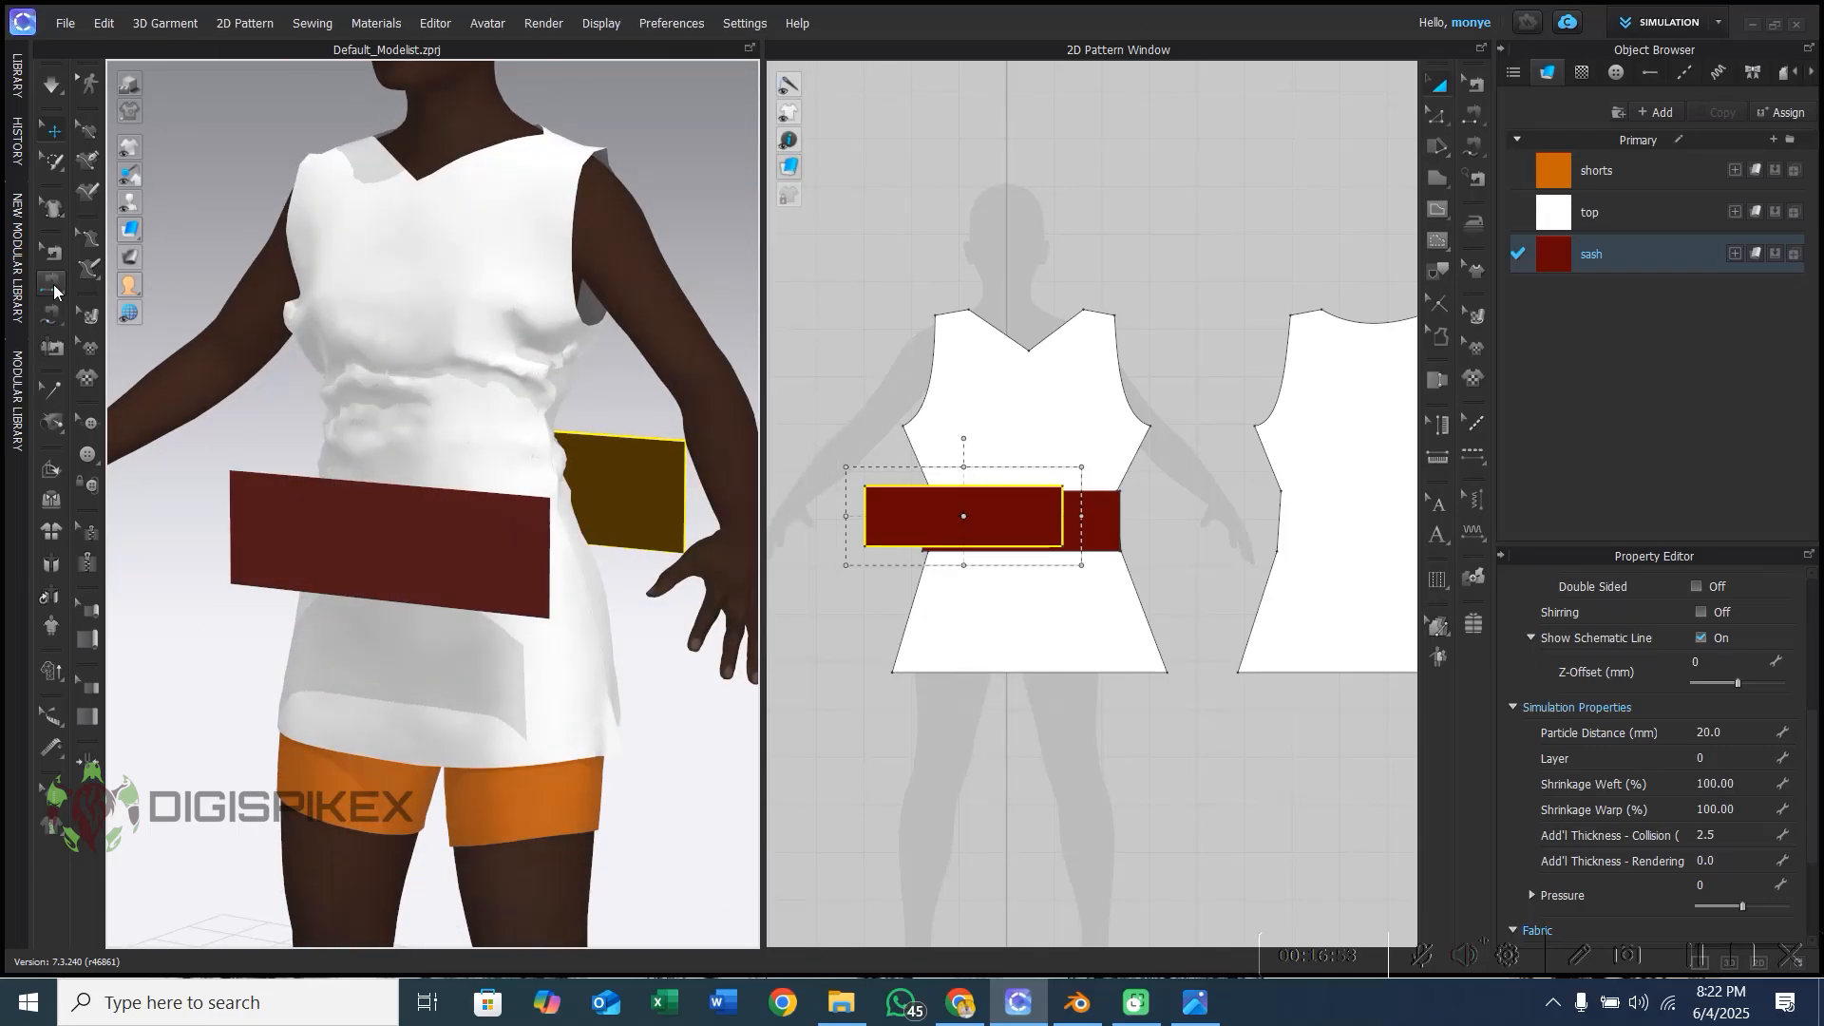
{"action": "scroll", "coordinate": [285, 411], "scroll_direction": "up", "scroll_amount": 2}
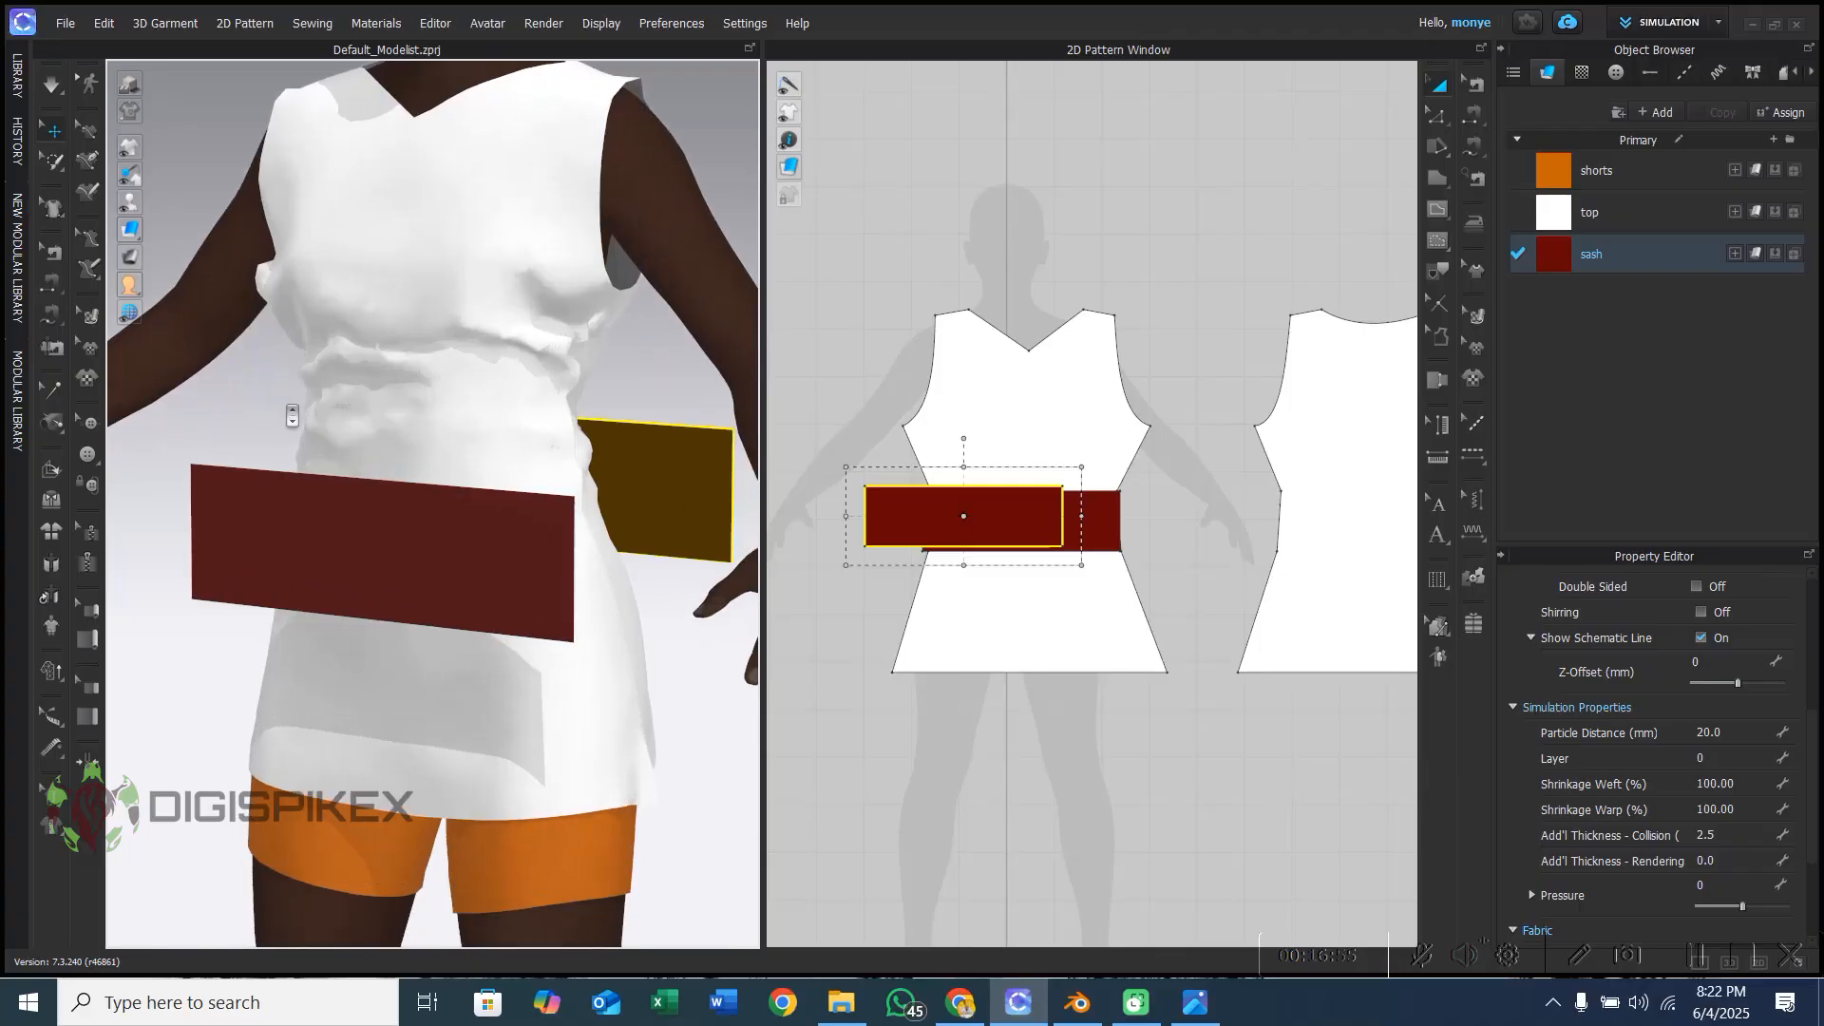
{"action": "scroll", "coordinate": [285, 410], "scroll_direction": "down", "scroll_amount": 2}
{"action": "right_click_drag", "start_coordinate": [304, 410], "coordinate": [348, 418]}
{"action": "scroll", "coordinate": [385, 406], "scroll_direction": "up", "scroll_amount": 2}
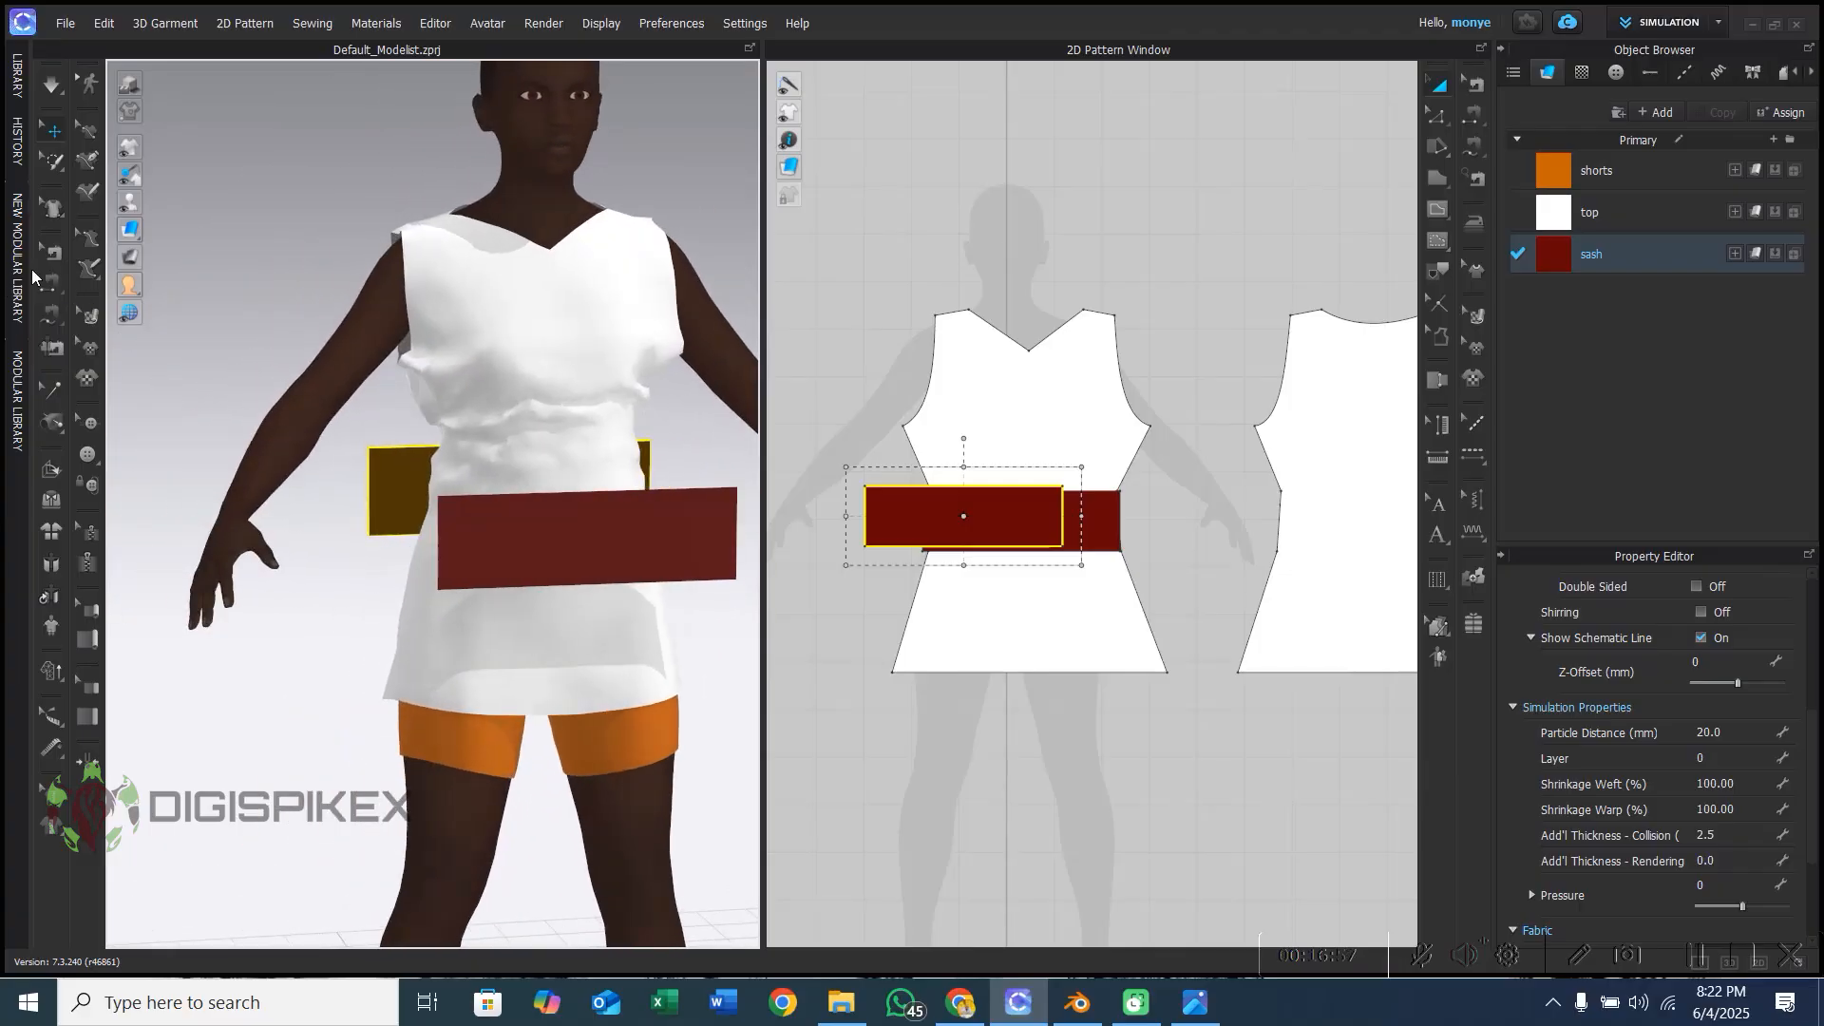
{"action": "left_click", "coordinate": [54, 288]}
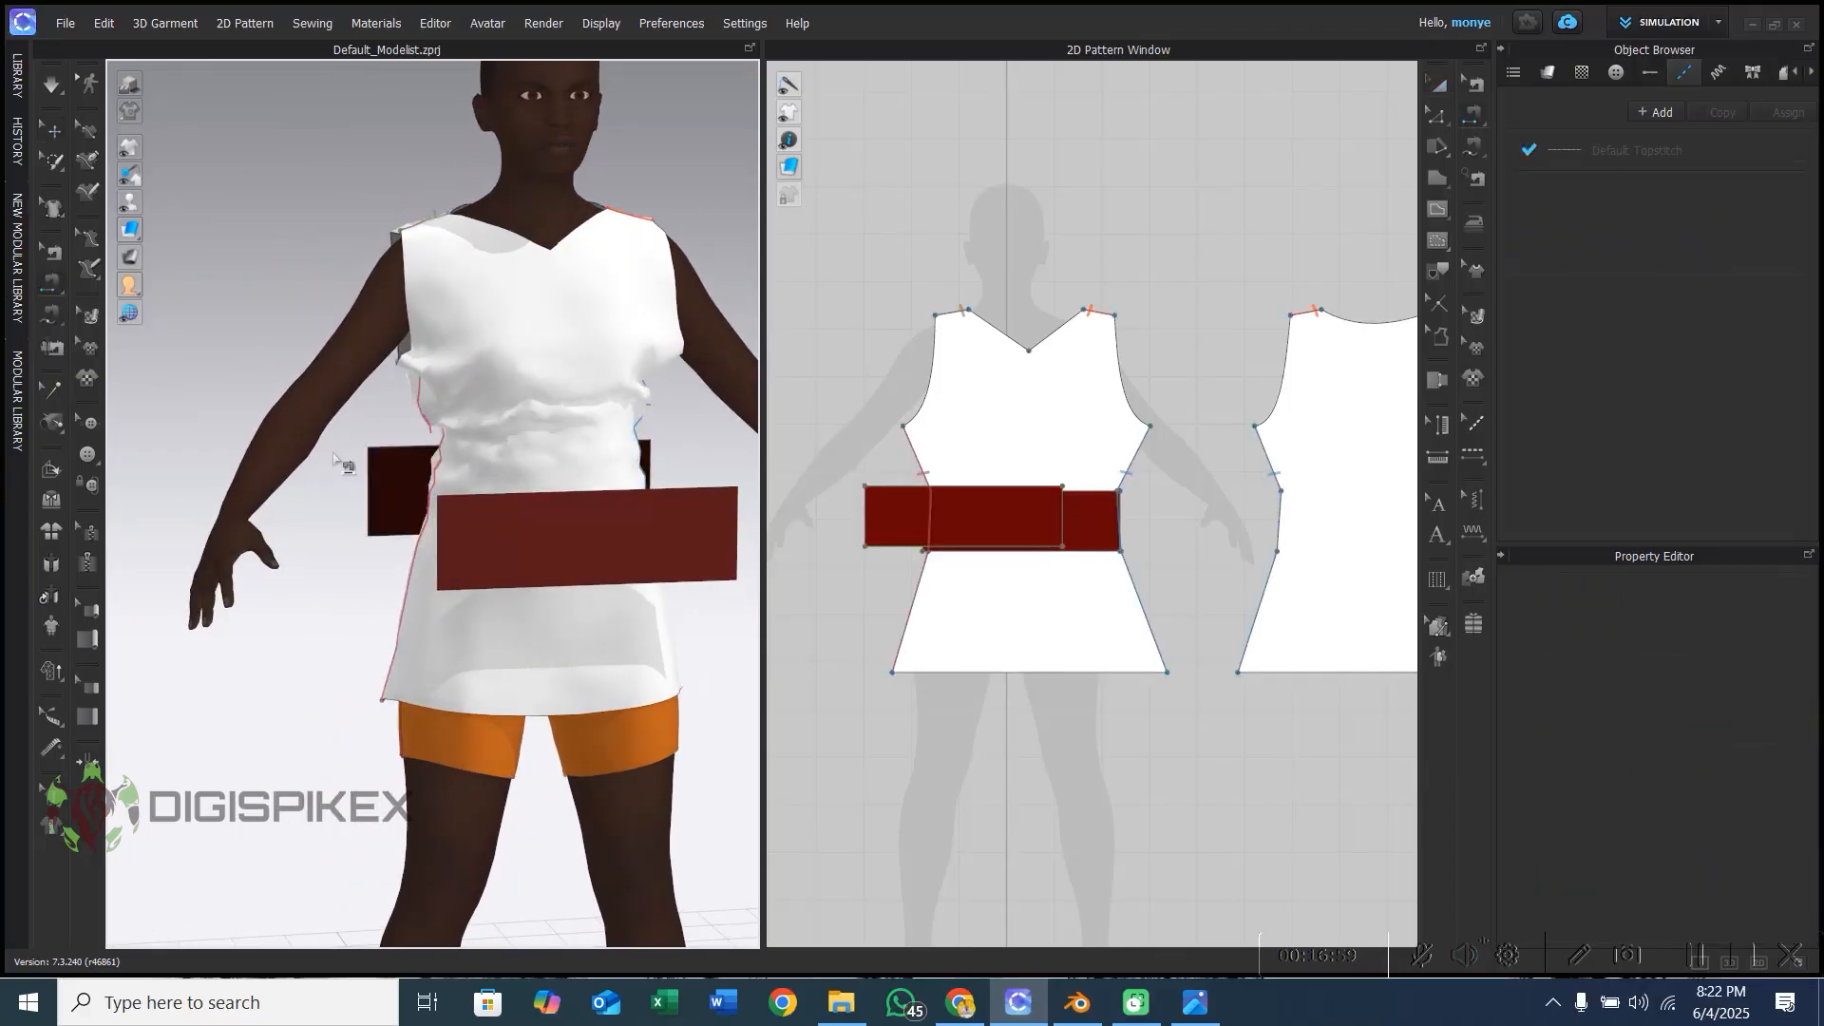
{"action": "left_click", "coordinate": [418, 507]}
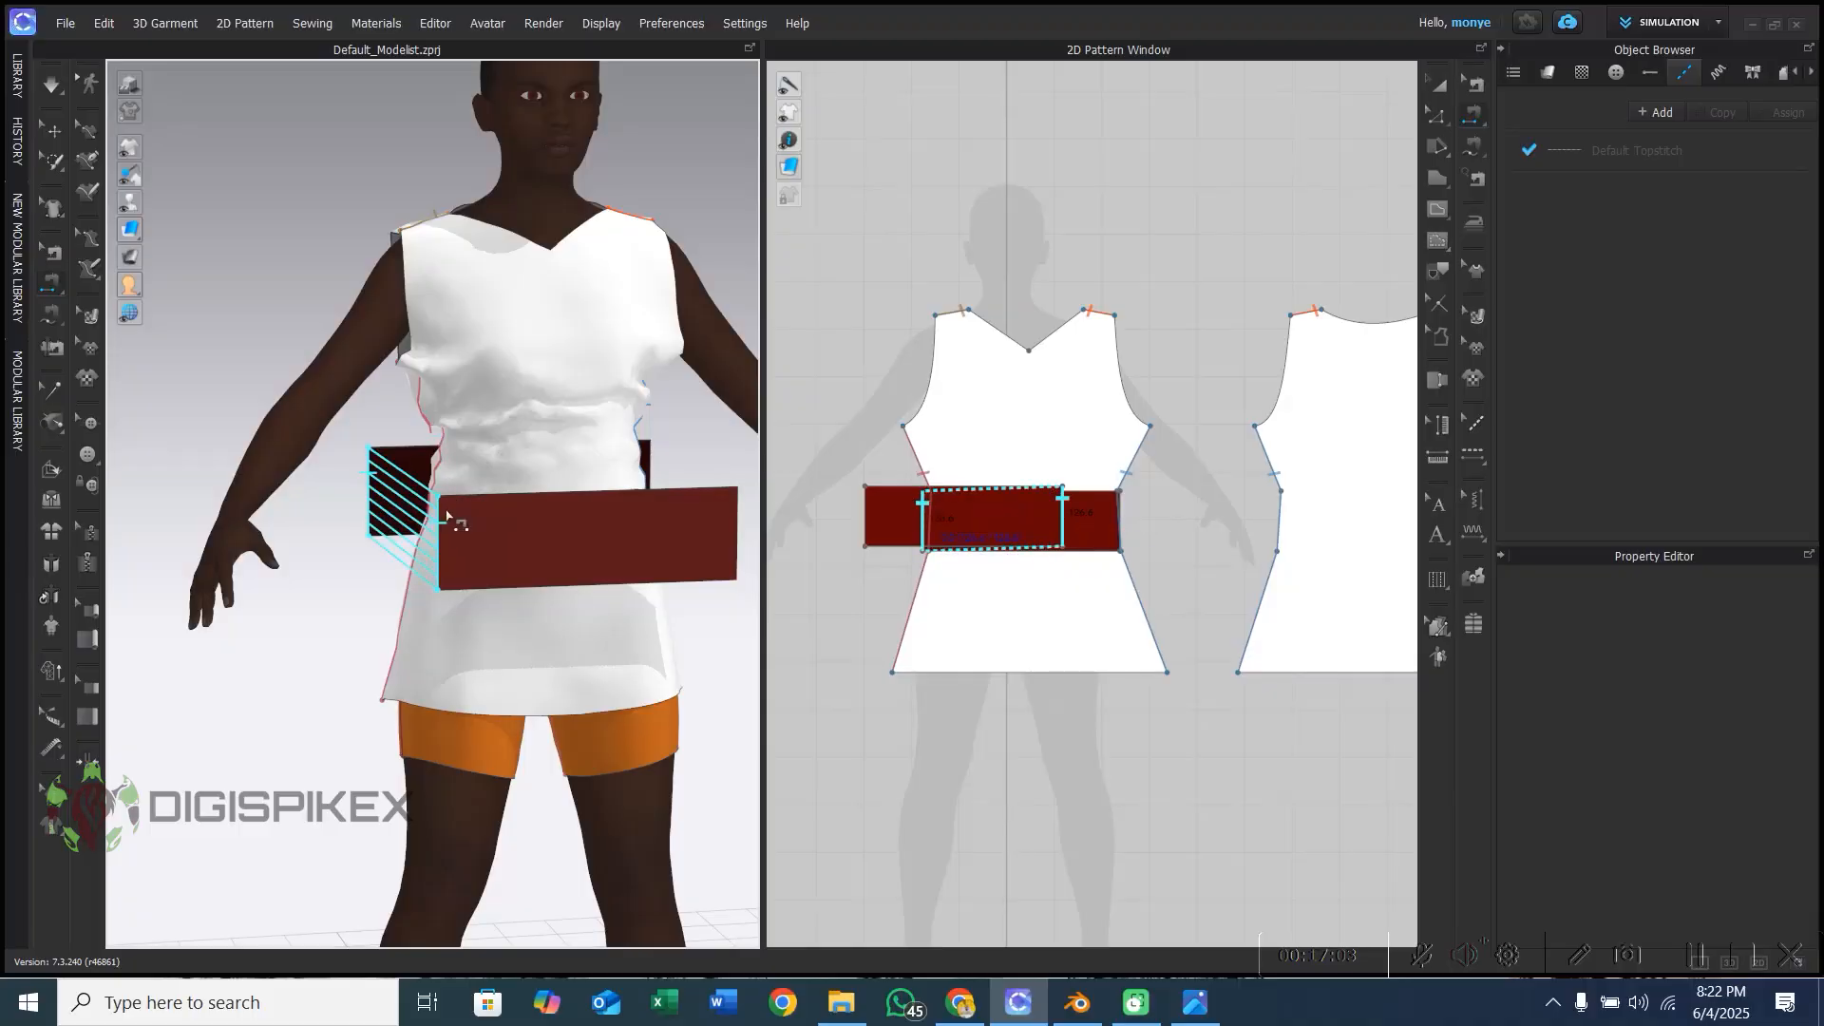
{"action": "left_click", "coordinate": [443, 521]}
{"action": "right_click_drag", "start_coordinate": [443, 521], "coordinate": [391, 541]}
{"action": "left_click", "coordinate": [578, 568]}
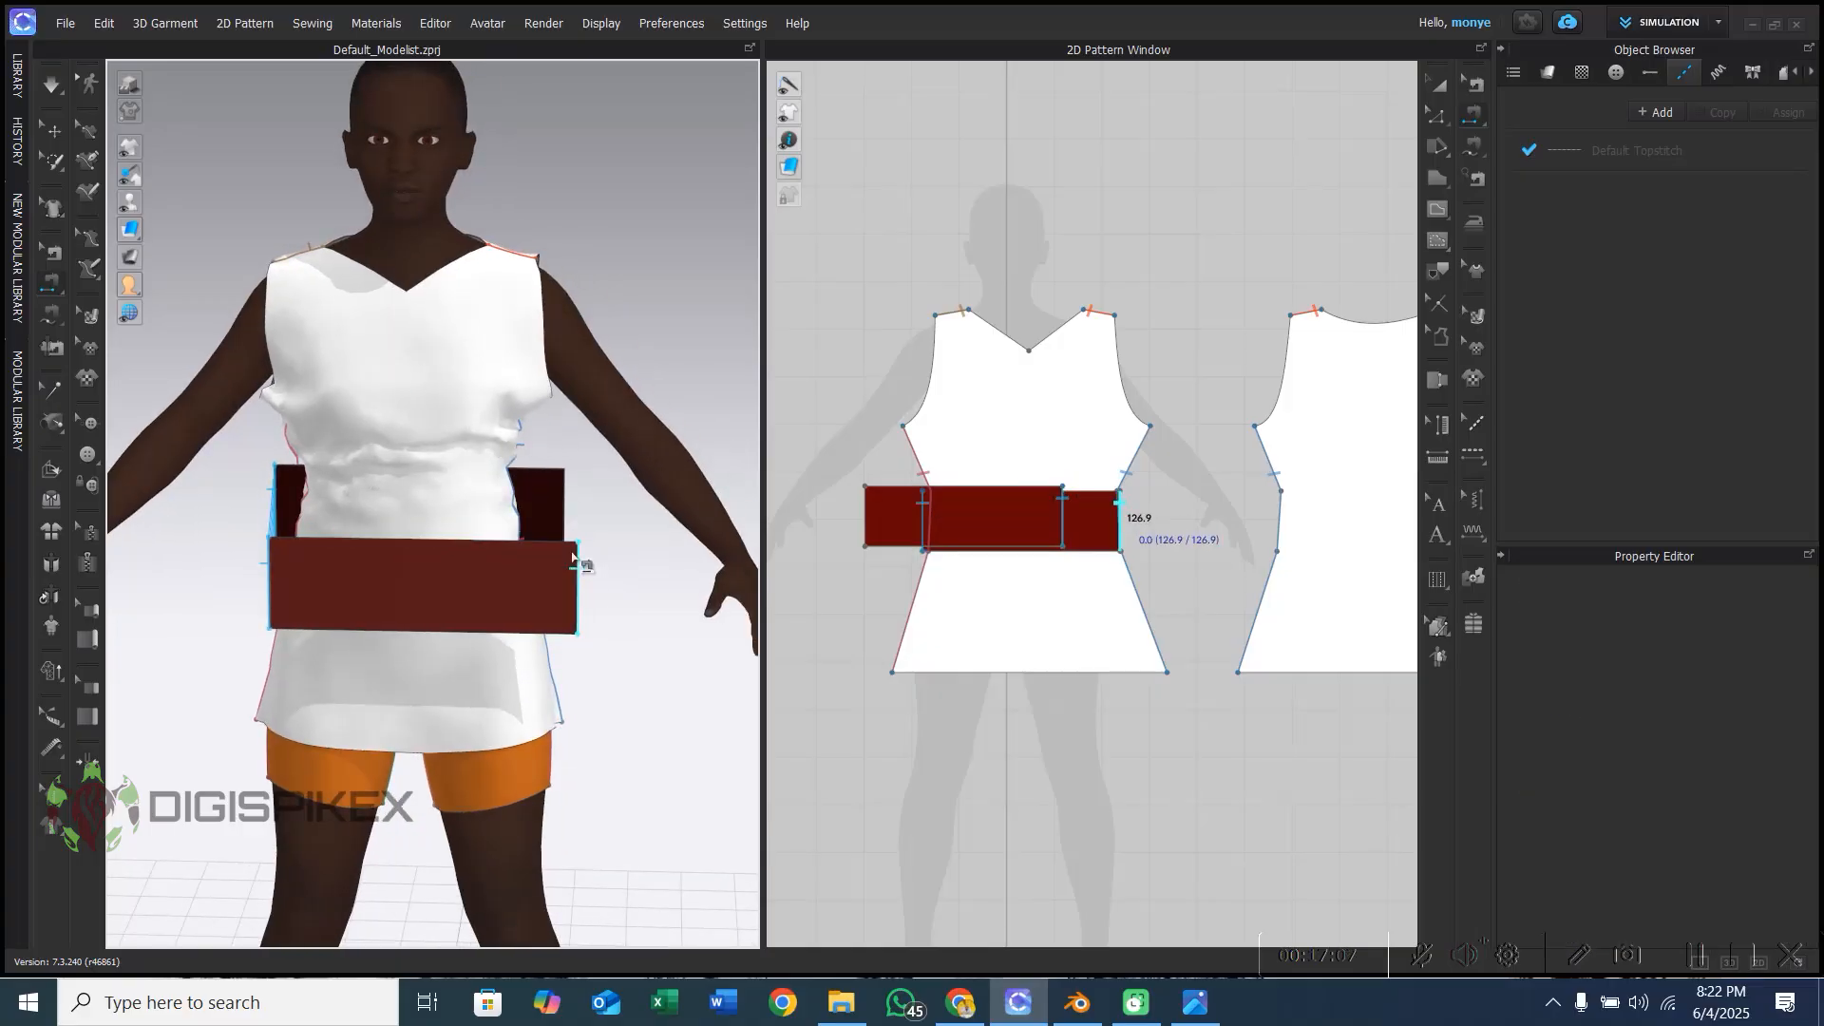
{"action": "left_click", "coordinate": [567, 495]}
- Simulate the garment and pull the sash up from both sides to sit at the avatar's waist
{"action": "left_click", "coordinate": [51, 84]}
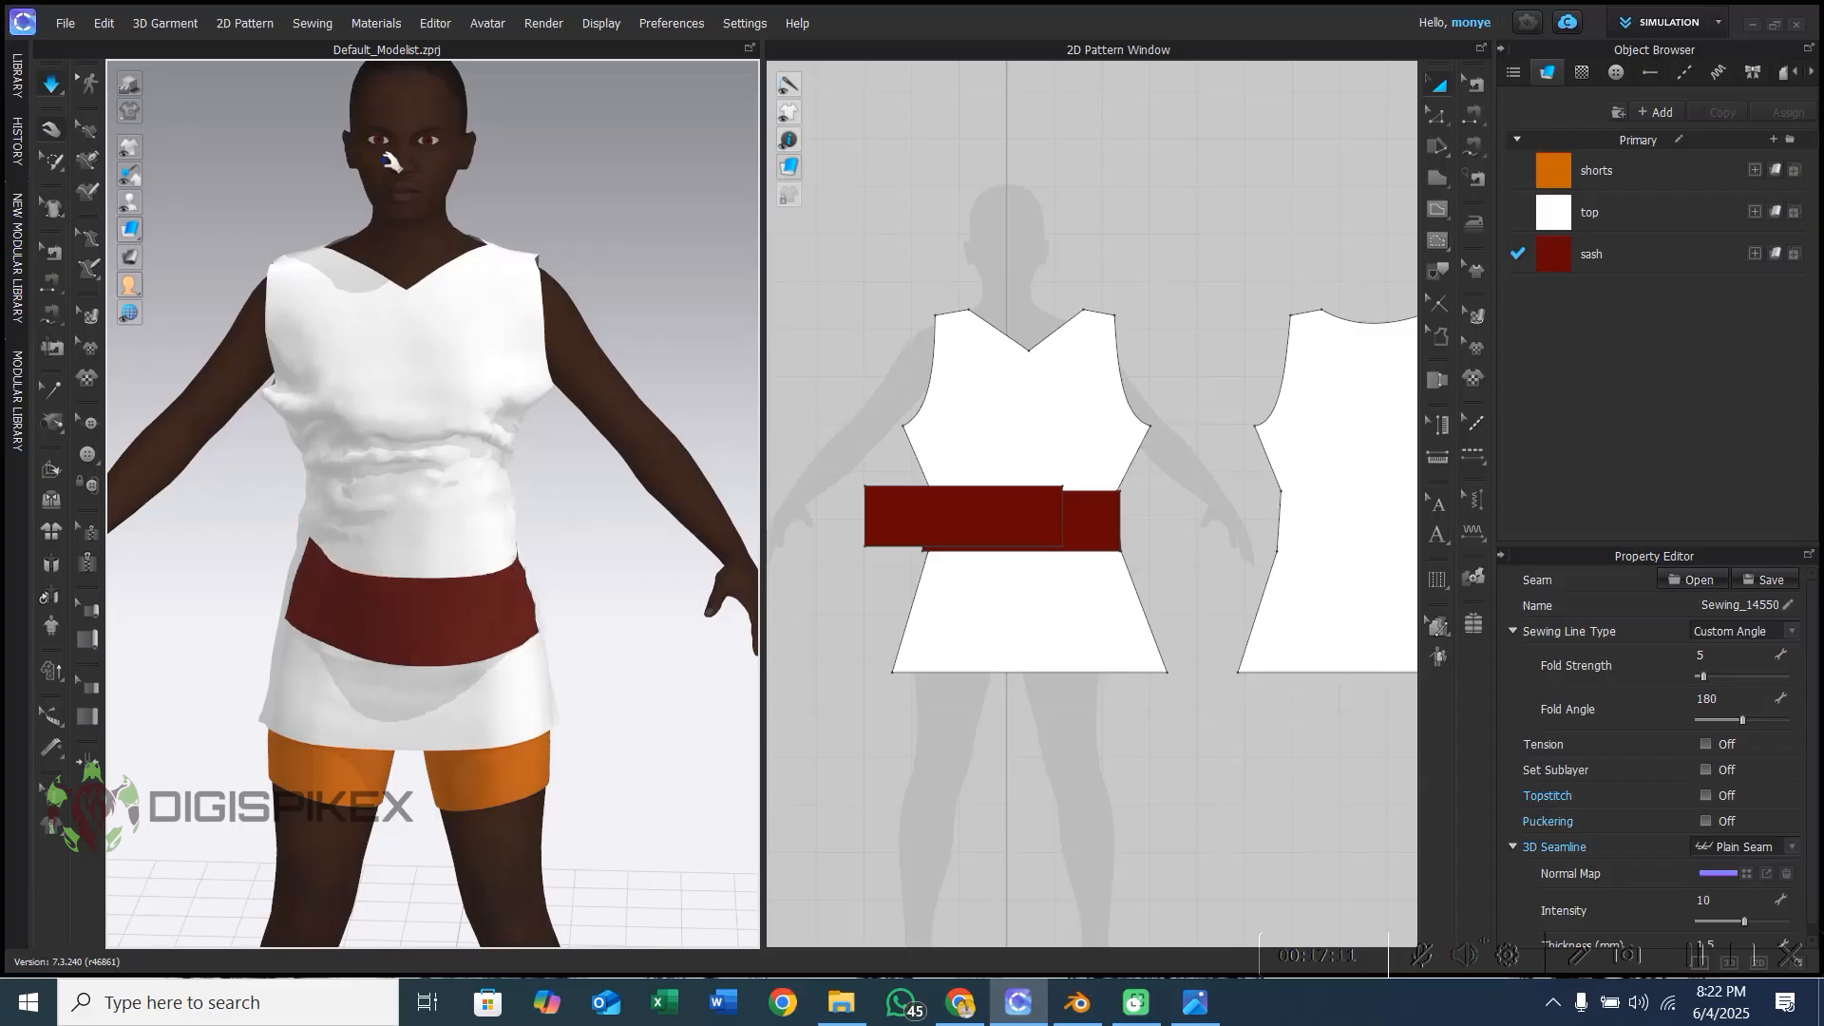
{"action": "left_click", "coordinate": [433, 608]}
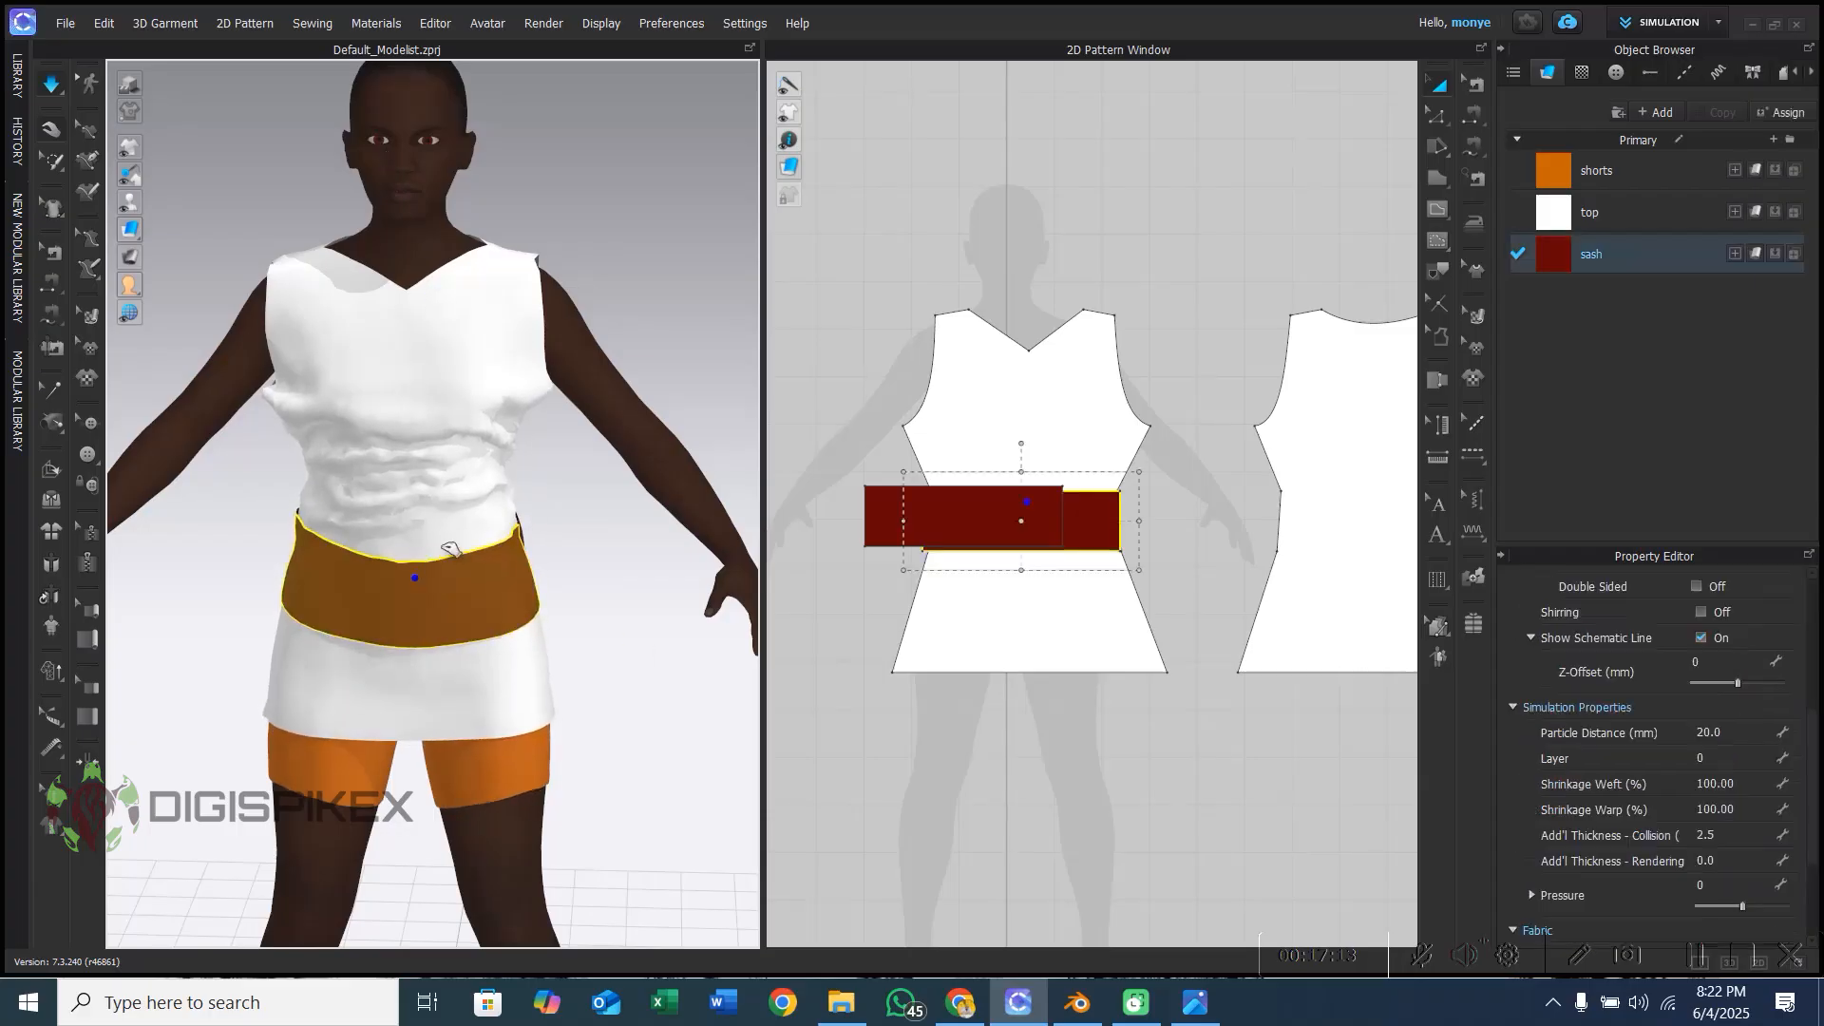
{"action": "left_click_drag", "start_coordinate": [403, 474], "coordinate": [404, 466]}
{"action": "left_click_drag", "start_coordinate": [514, 535], "coordinate": [517, 456]}
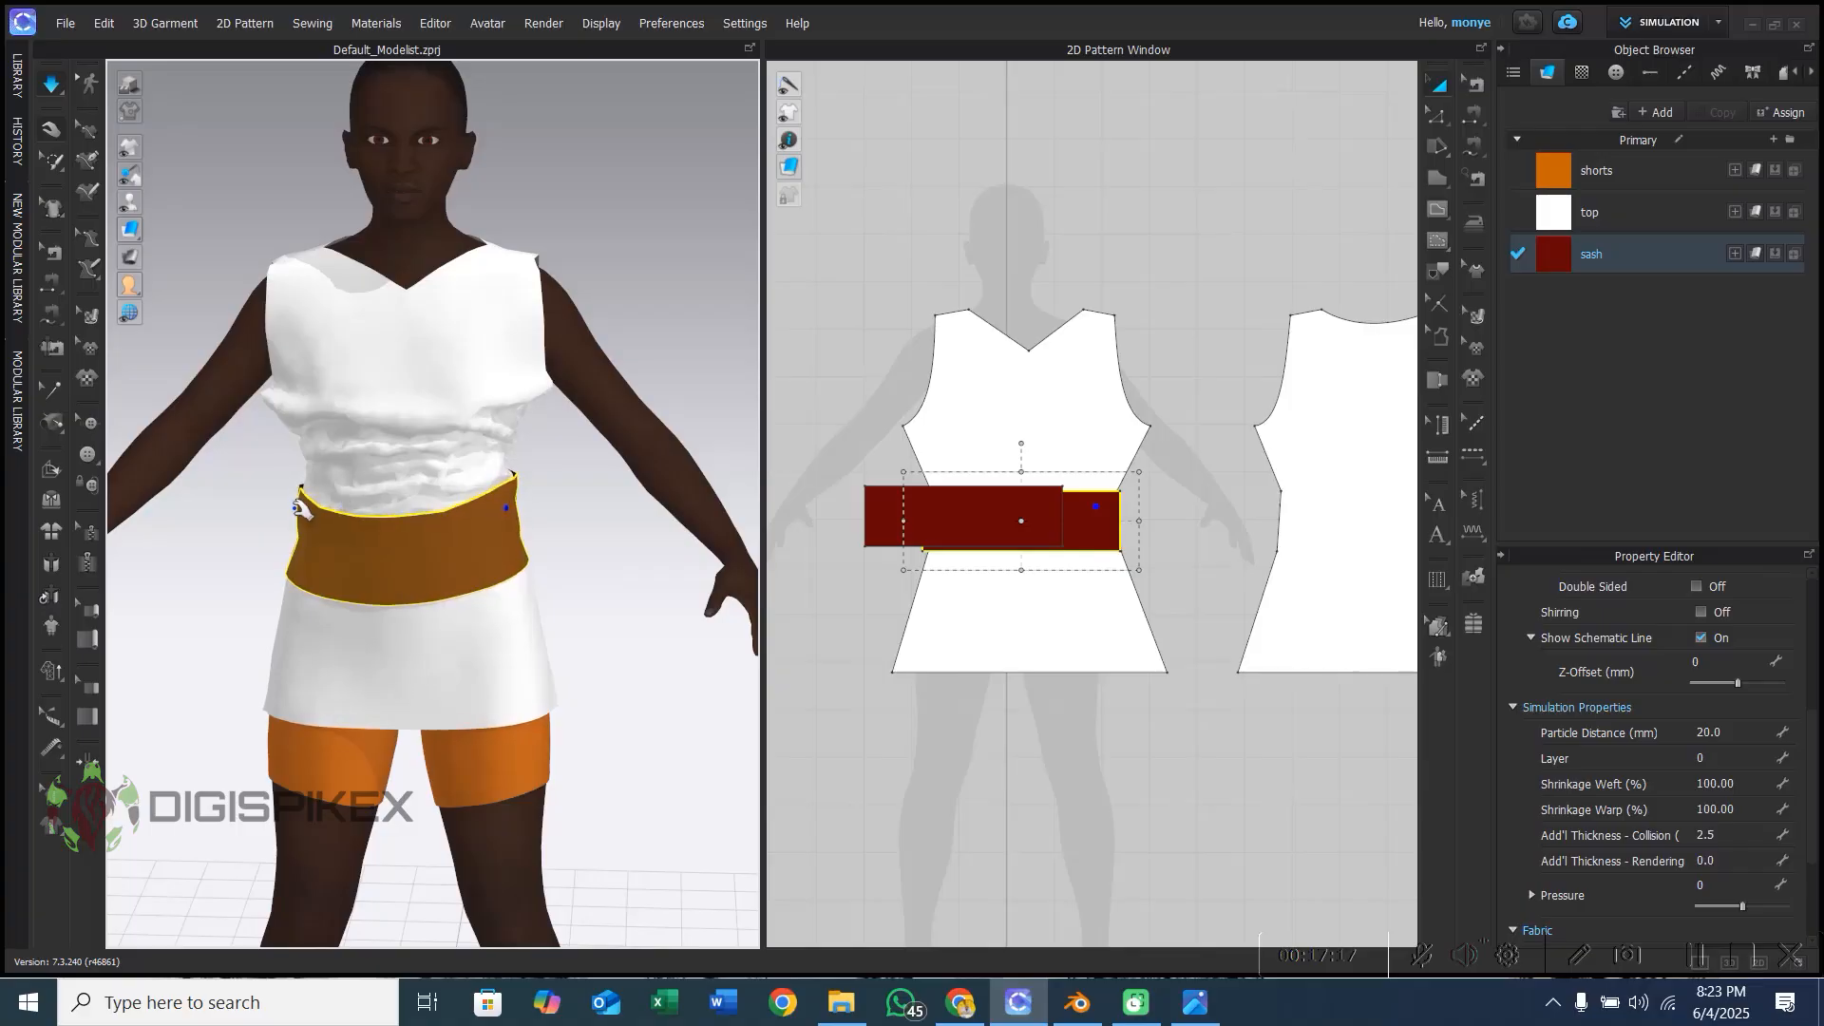
{"action": "left_click_drag", "start_coordinate": [302, 504], "coordinate": [202, 465]}
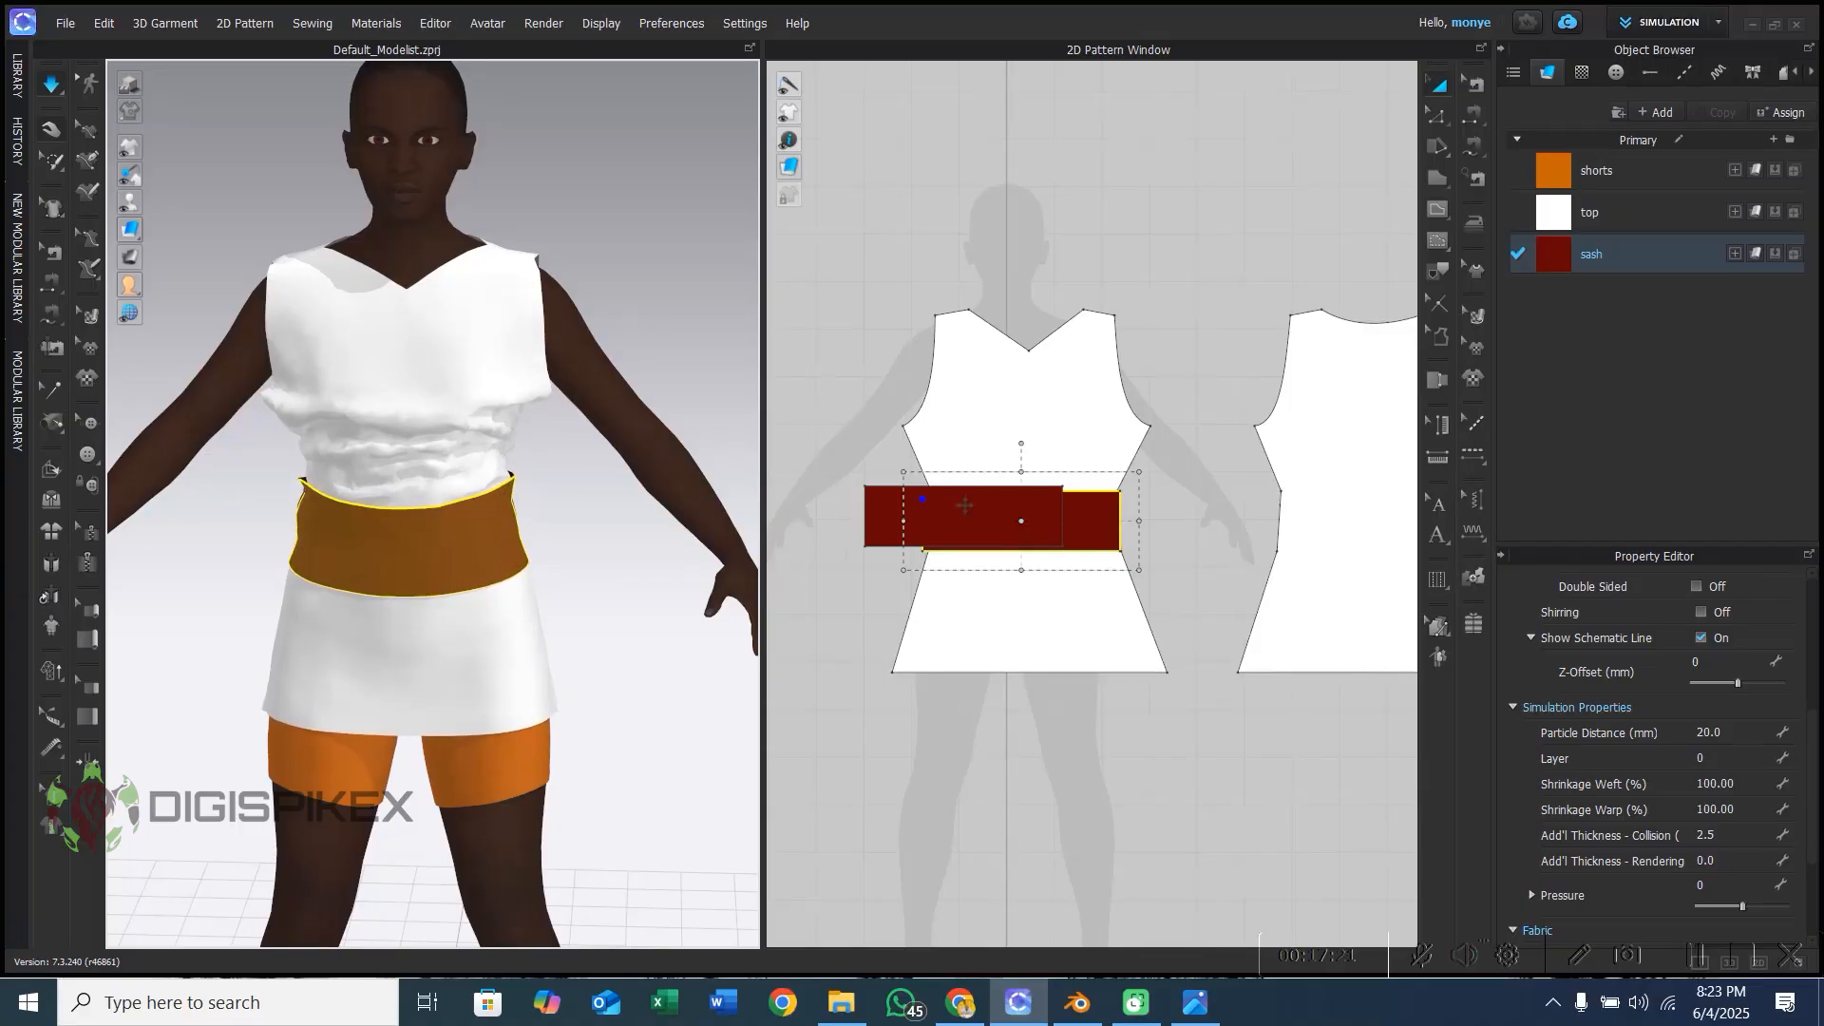
- Move both sash patterns above the top's front pattern and narrow them together slightly at both ends
{"action": "left_click_drag", "start_coordinate": [983, 524], "coordinate": [1169, 159]}
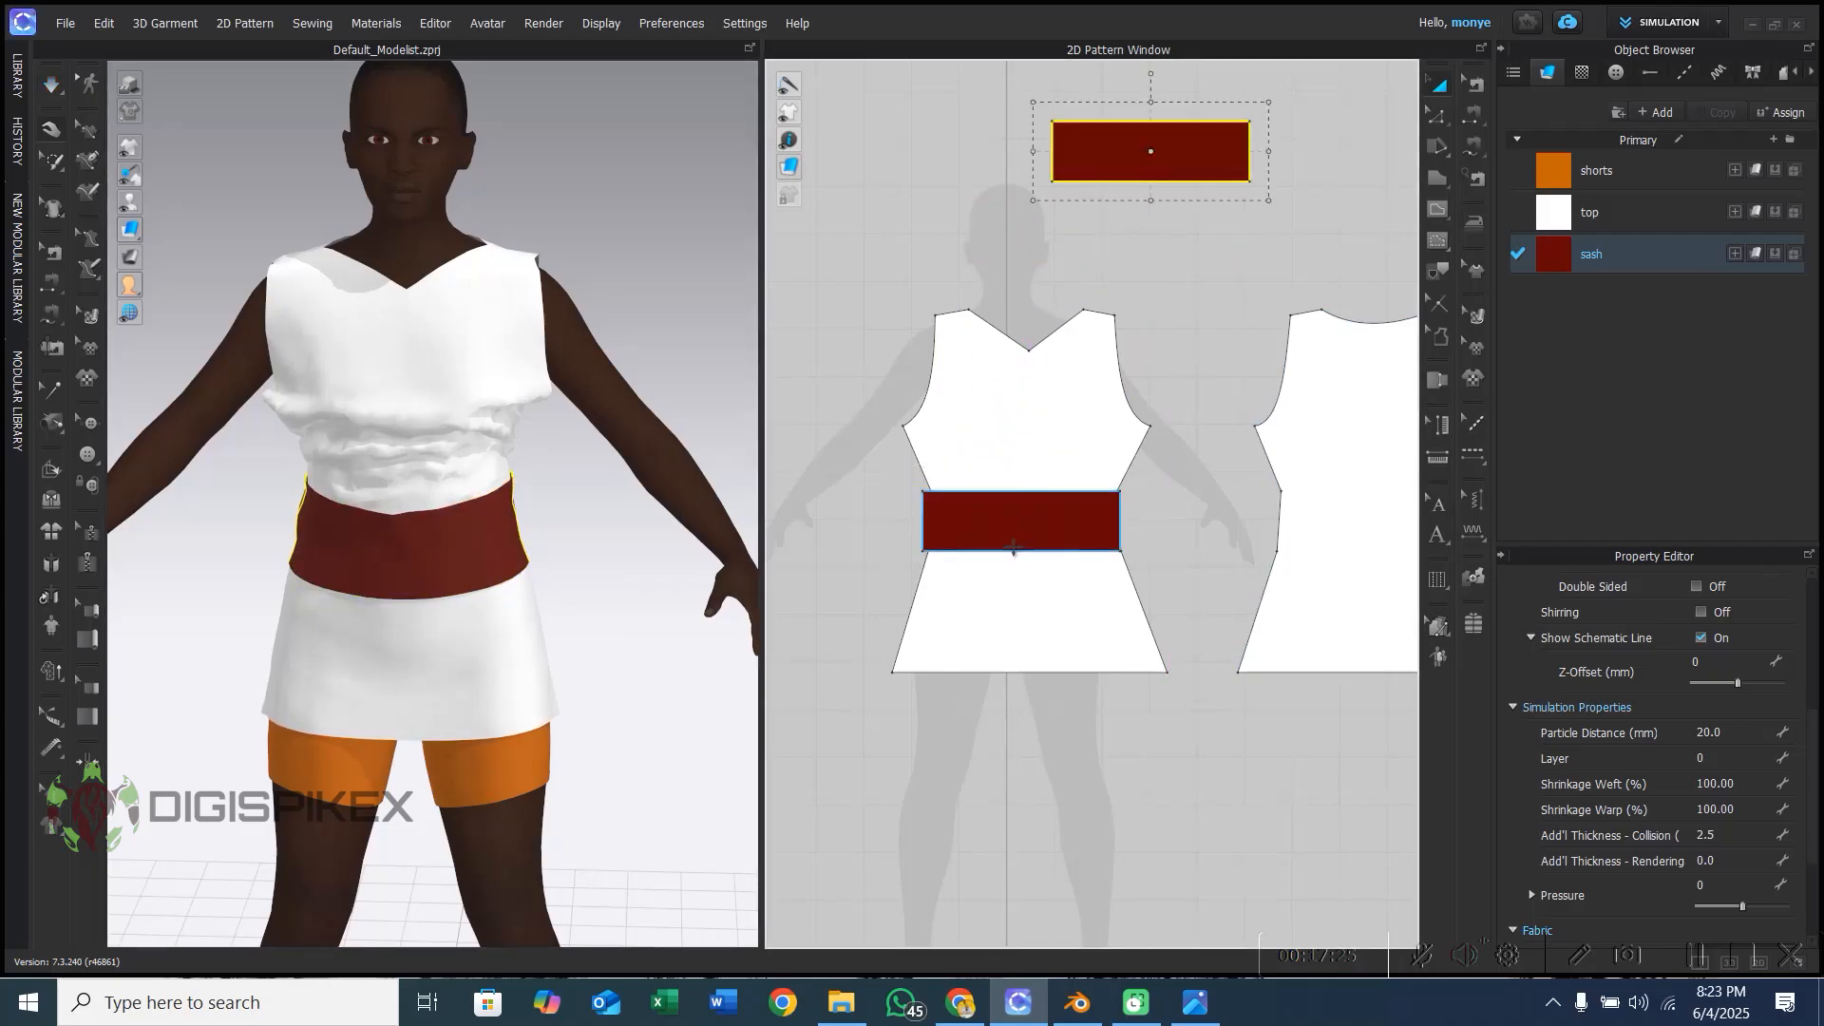
{"action": "left_click_drag", "start_coordinate": [1015, 532], "coordinate": [1150, 243]}
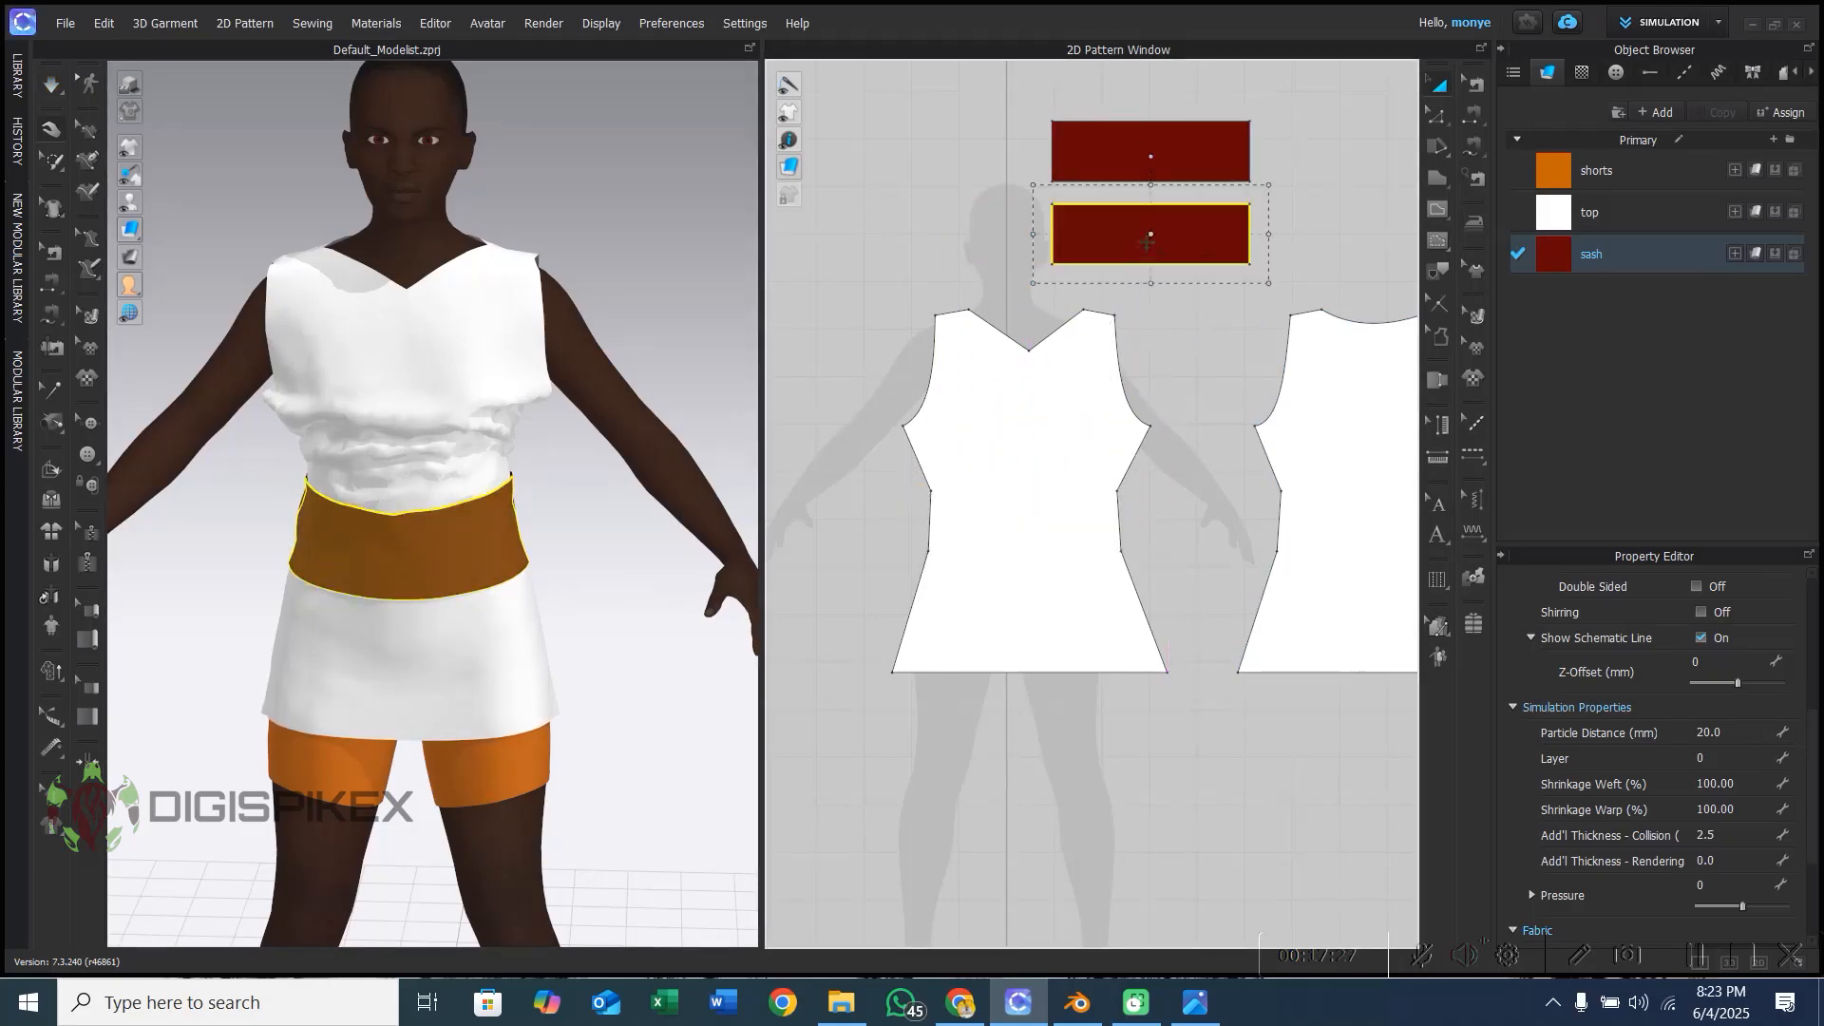
{"action": "left_click", "coordinate": [1136, 159], "text": "shift"}
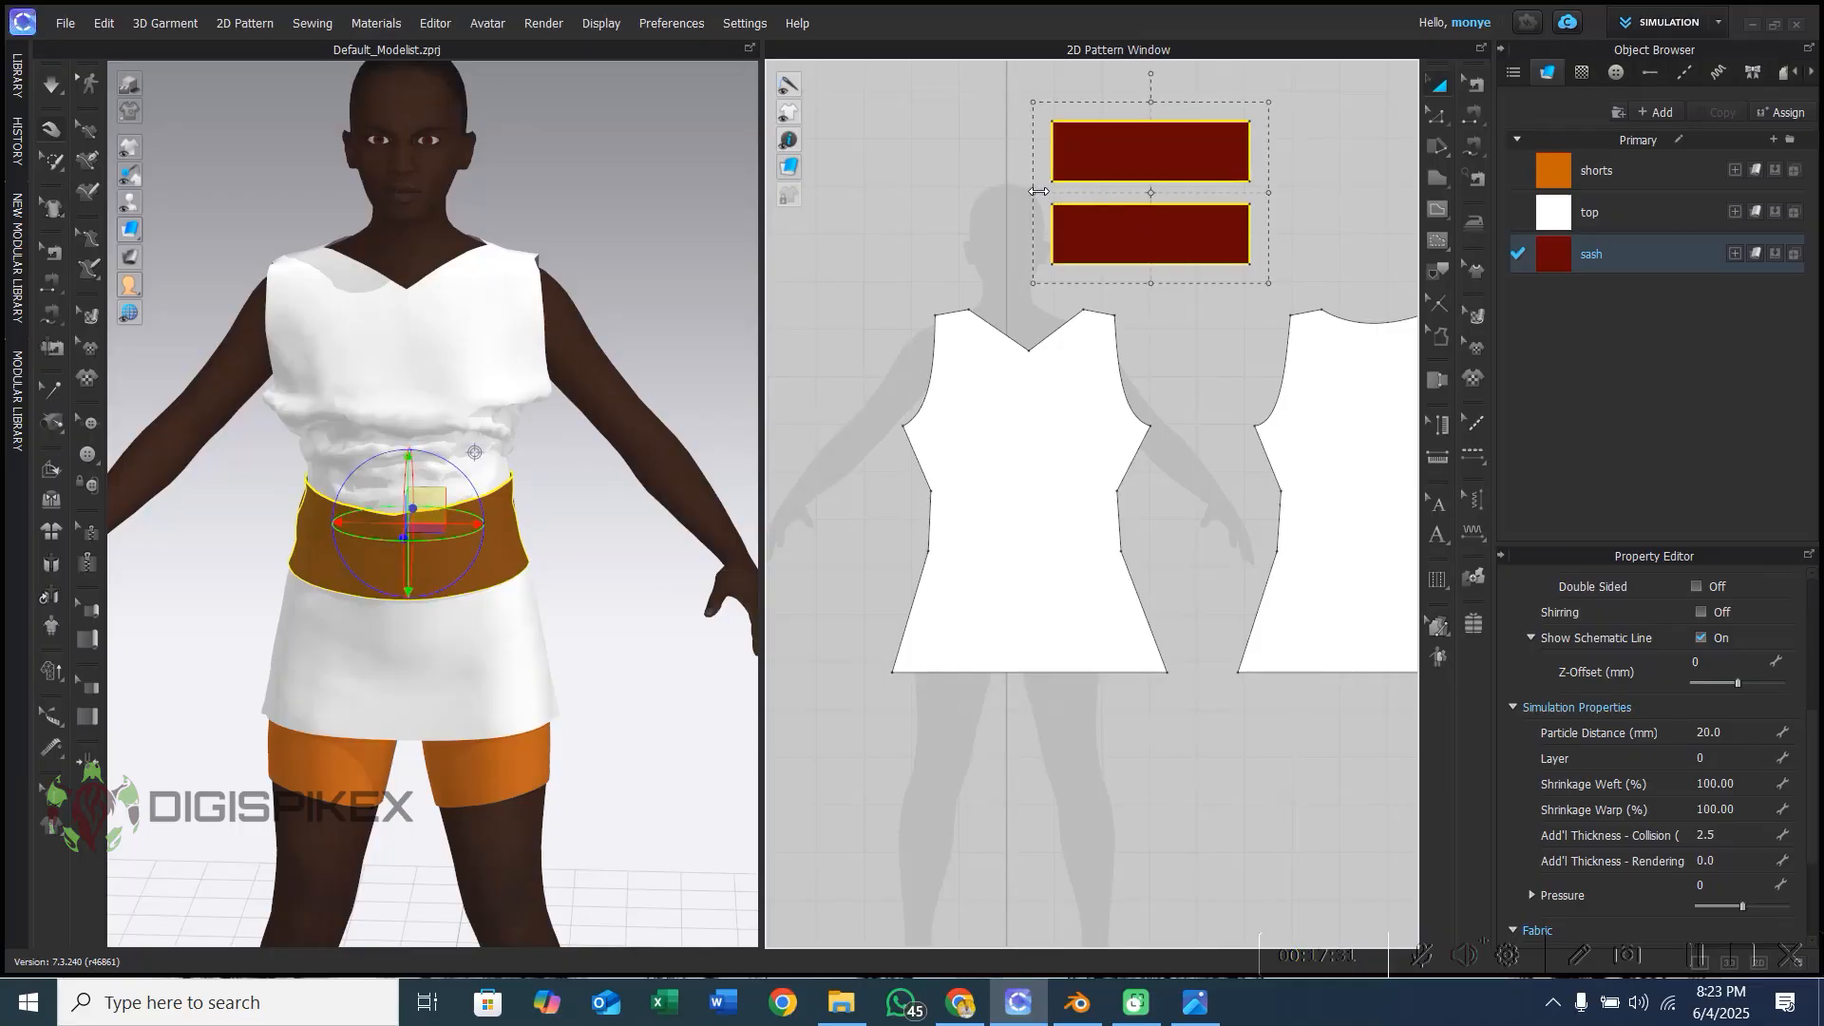
{"action": "left_click_drag", "start_coordinate": [1044, 192], "coordinate": [1057, 192]}
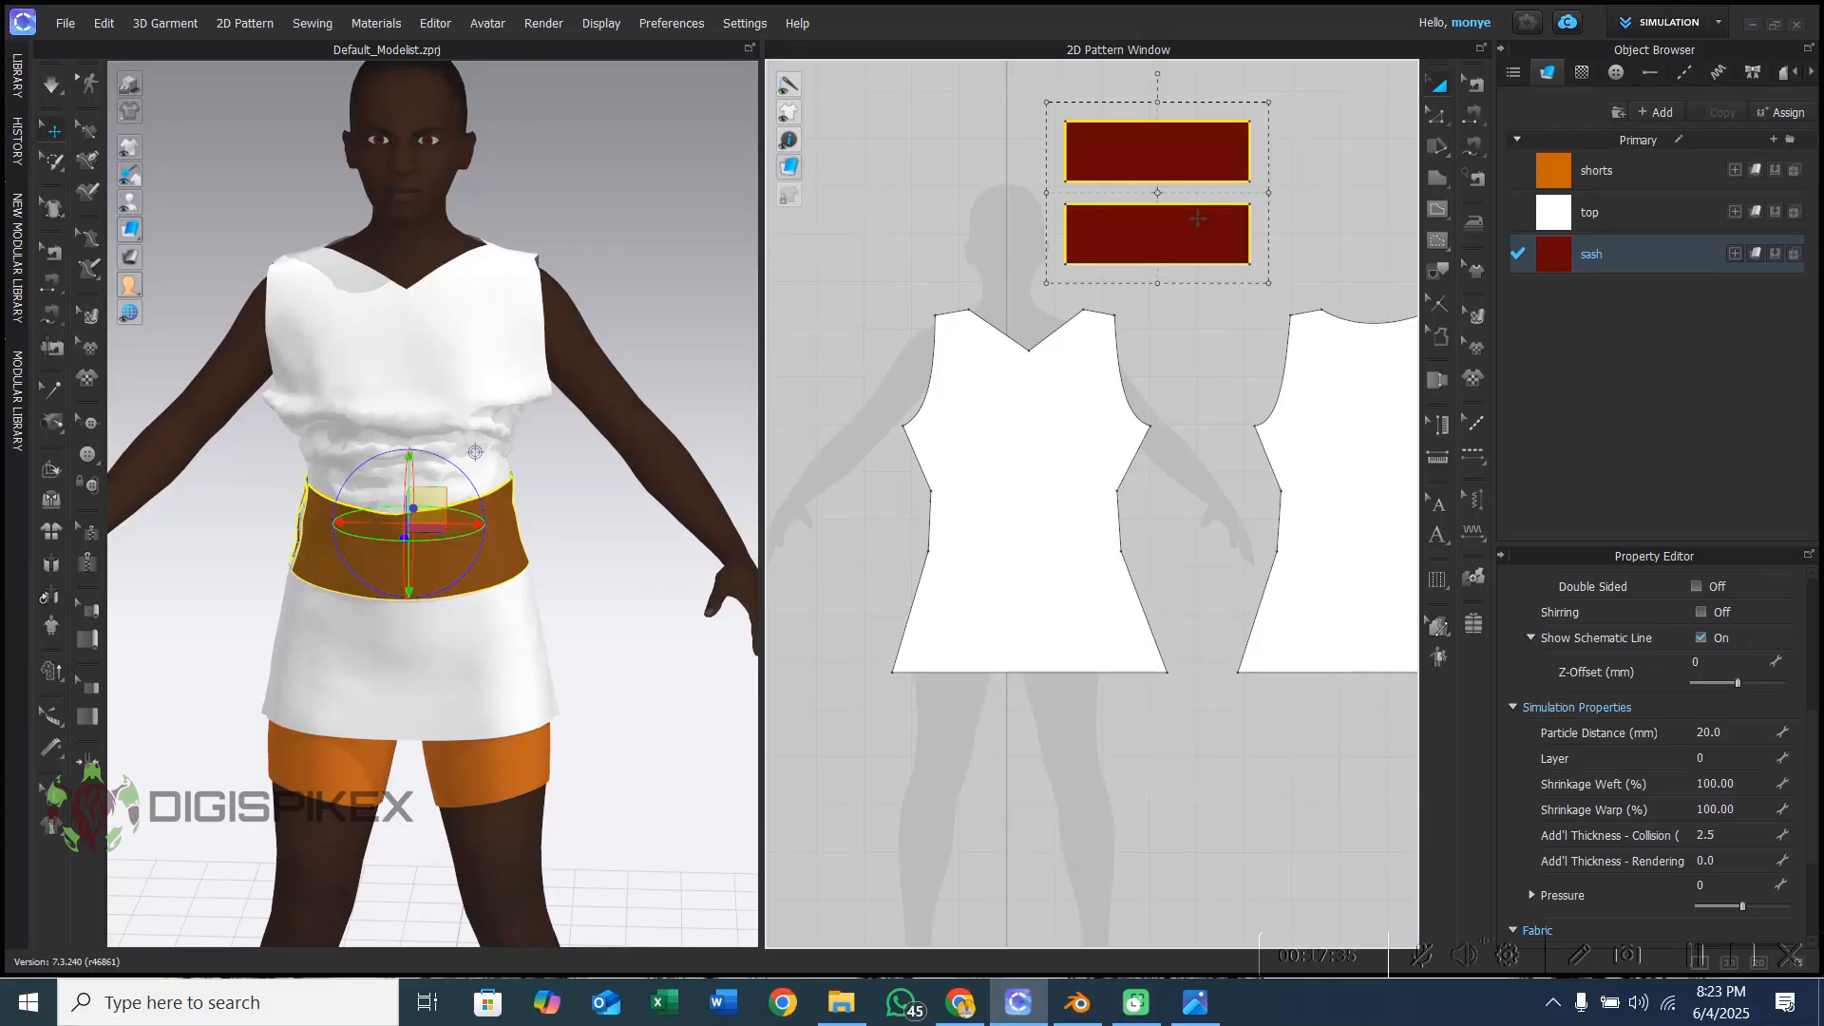
{"action": "left_click_drag", "start_coordinate": [1273, 197], "coordinate": [1260, 194]}
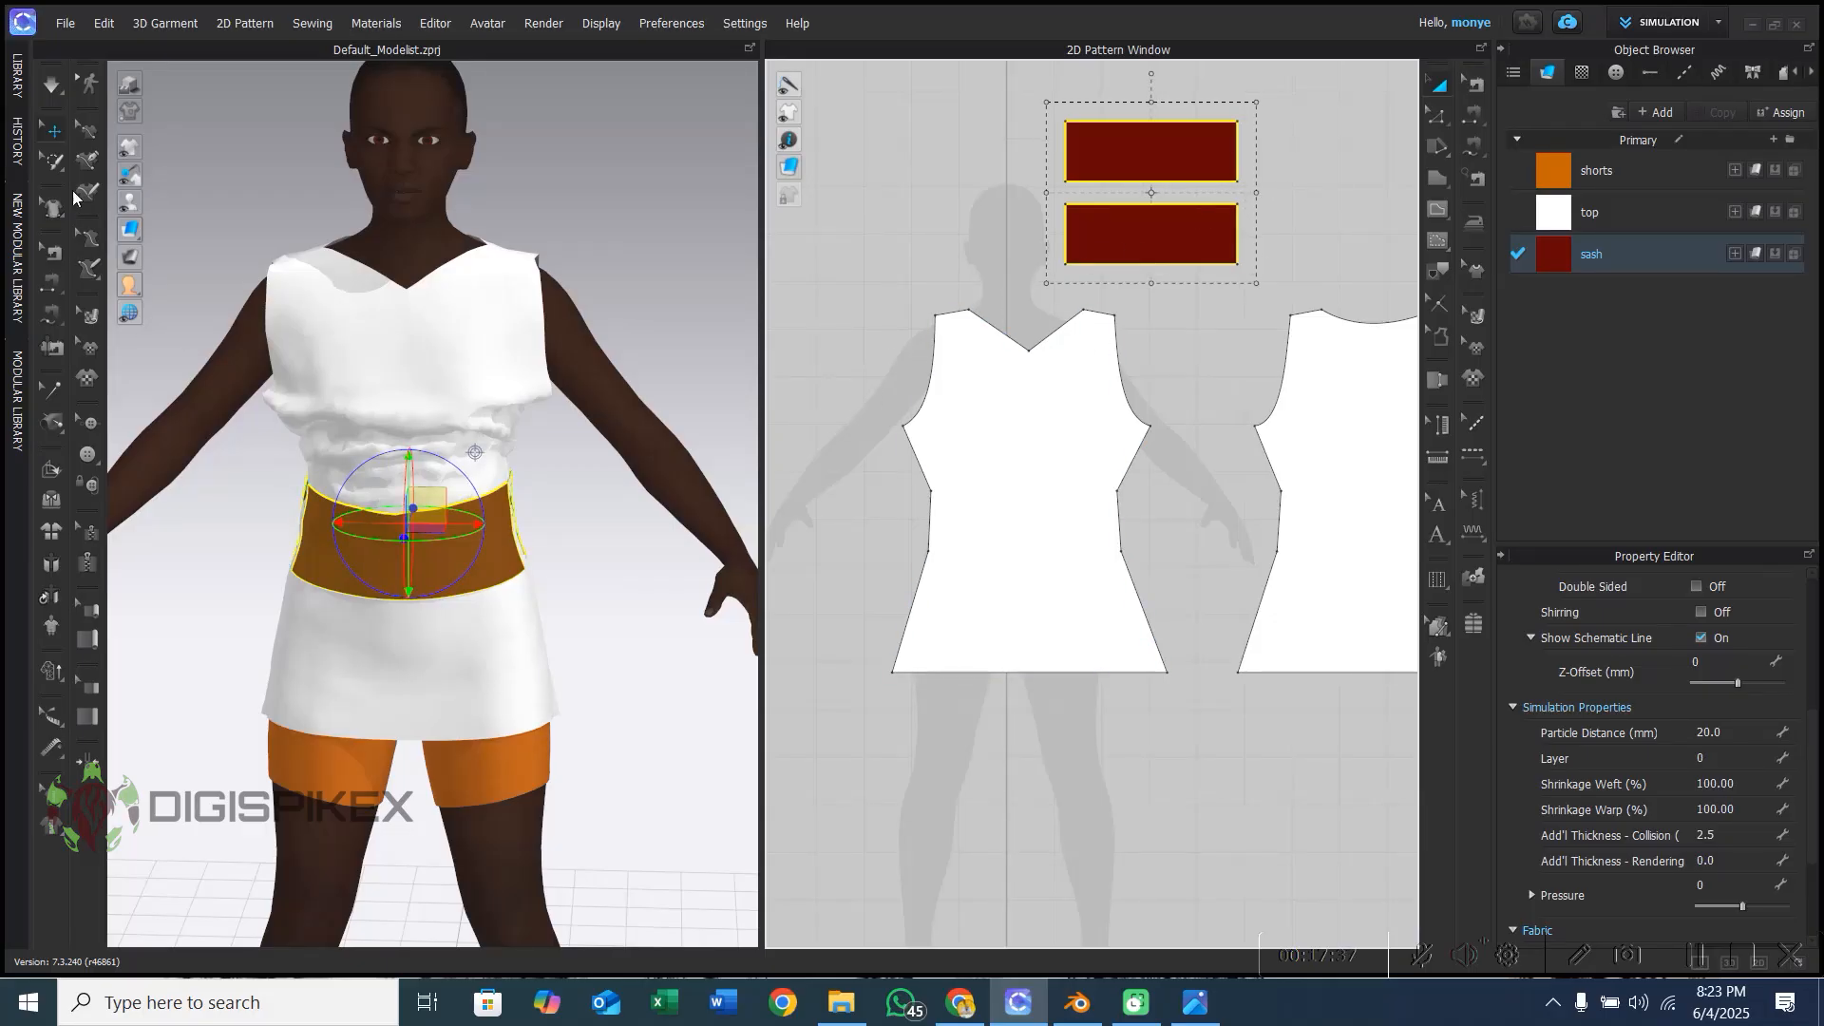
- Simulate the narrower sash, pulling the top's hem down and the sash up onto the waist
{"action": "key", "text": "space"}
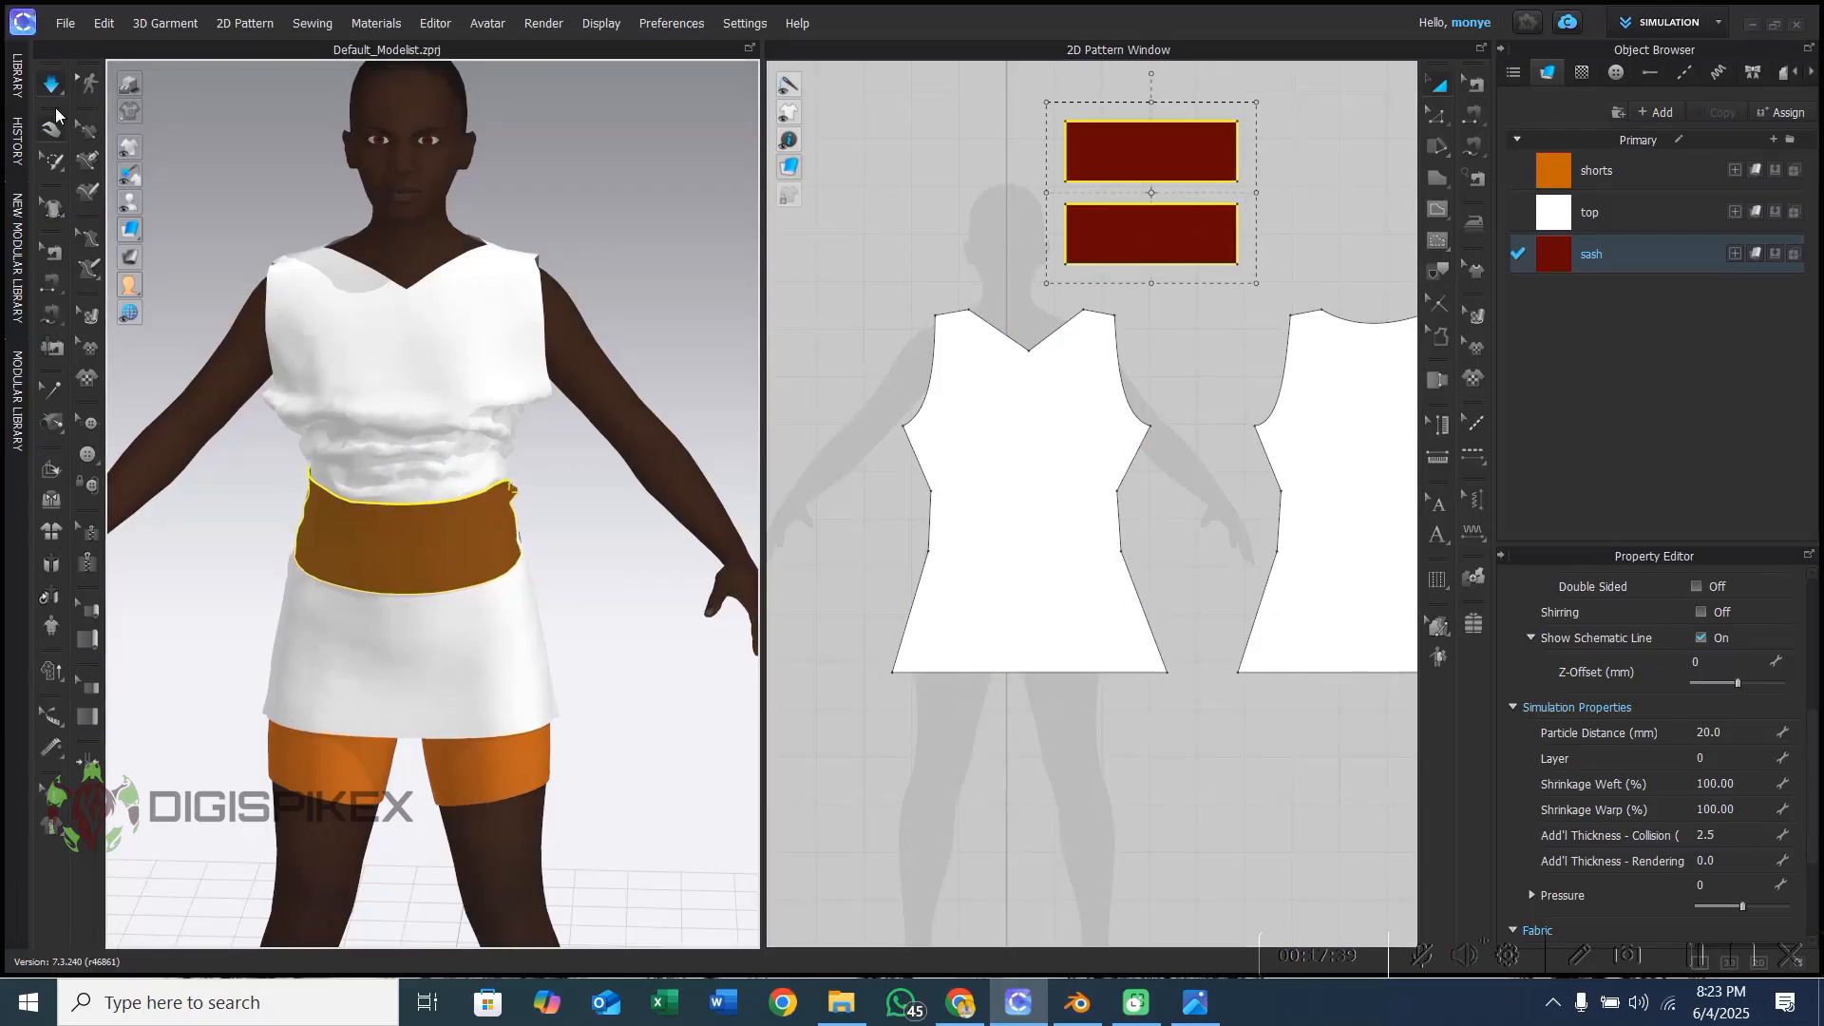
{"action": "left_click_drag", "start_coordinate": [374, 631], "coordinate": [368, 781]}
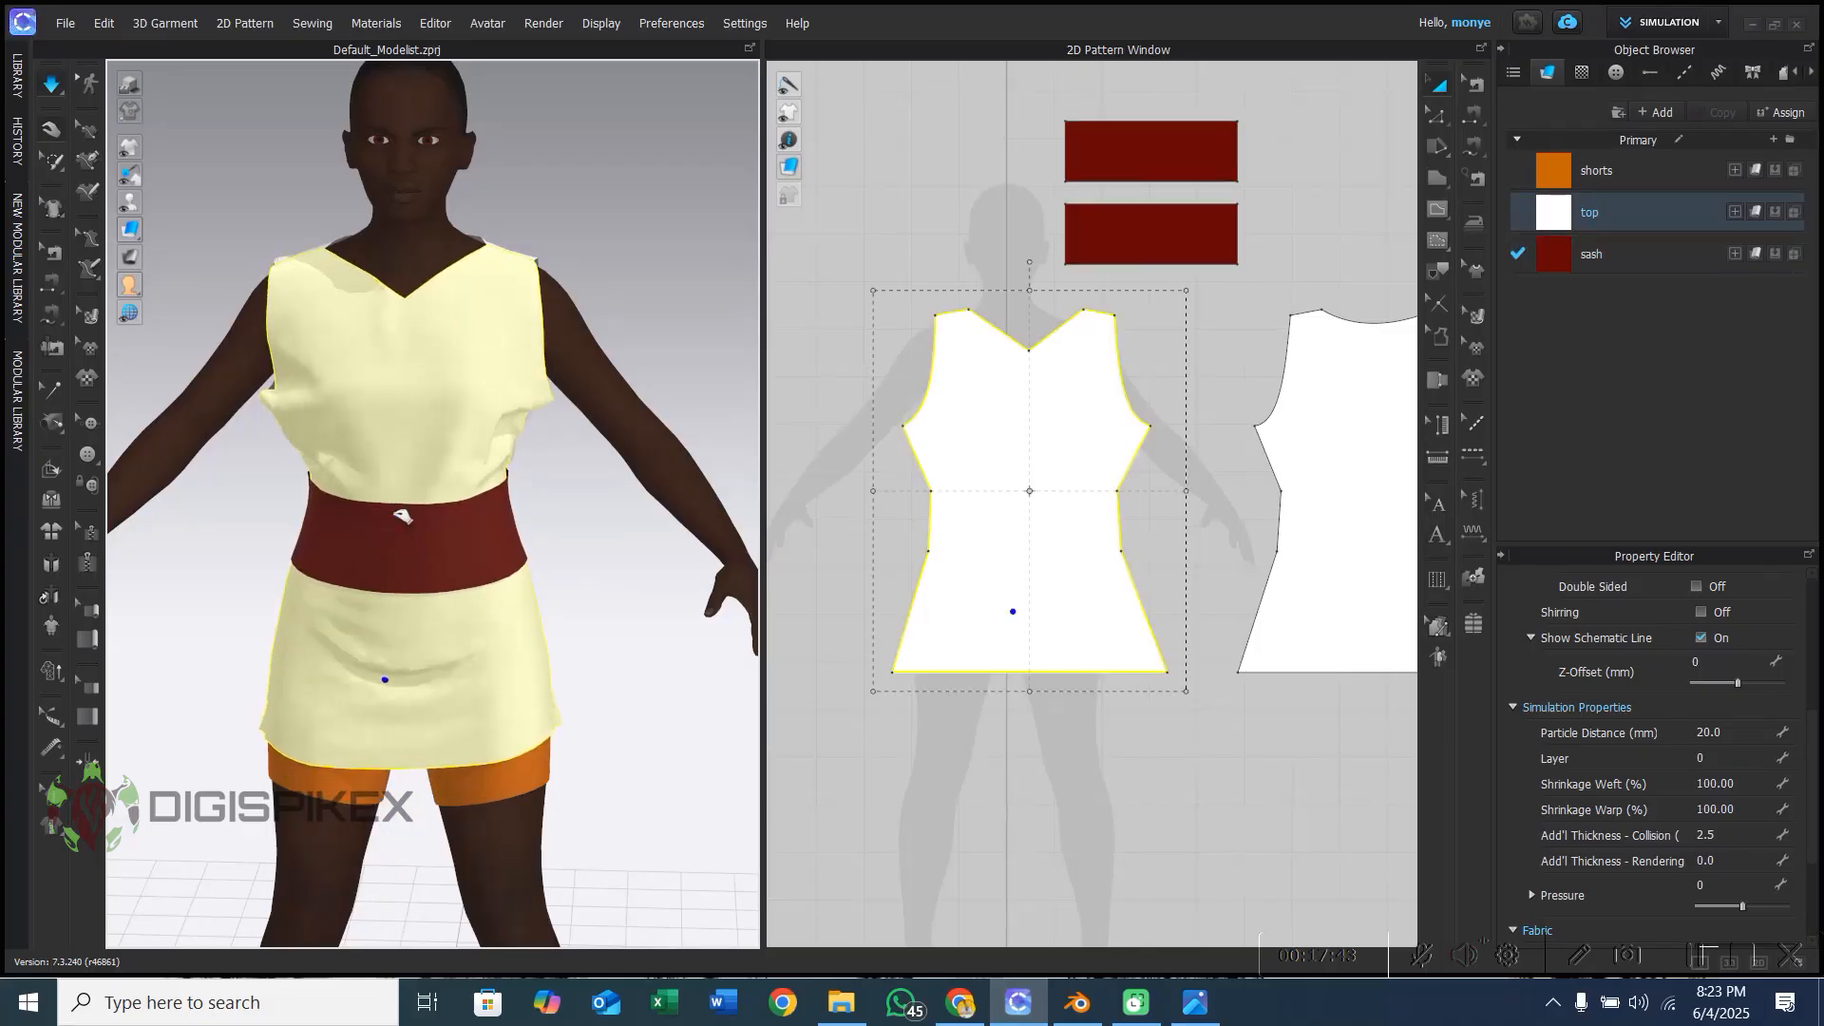
{"action": "left_click", "coordinate": [402, 513]}
{"action": "left_click_drag", "start_coordinate": [399, 511], "coordinate": [570, 472]}
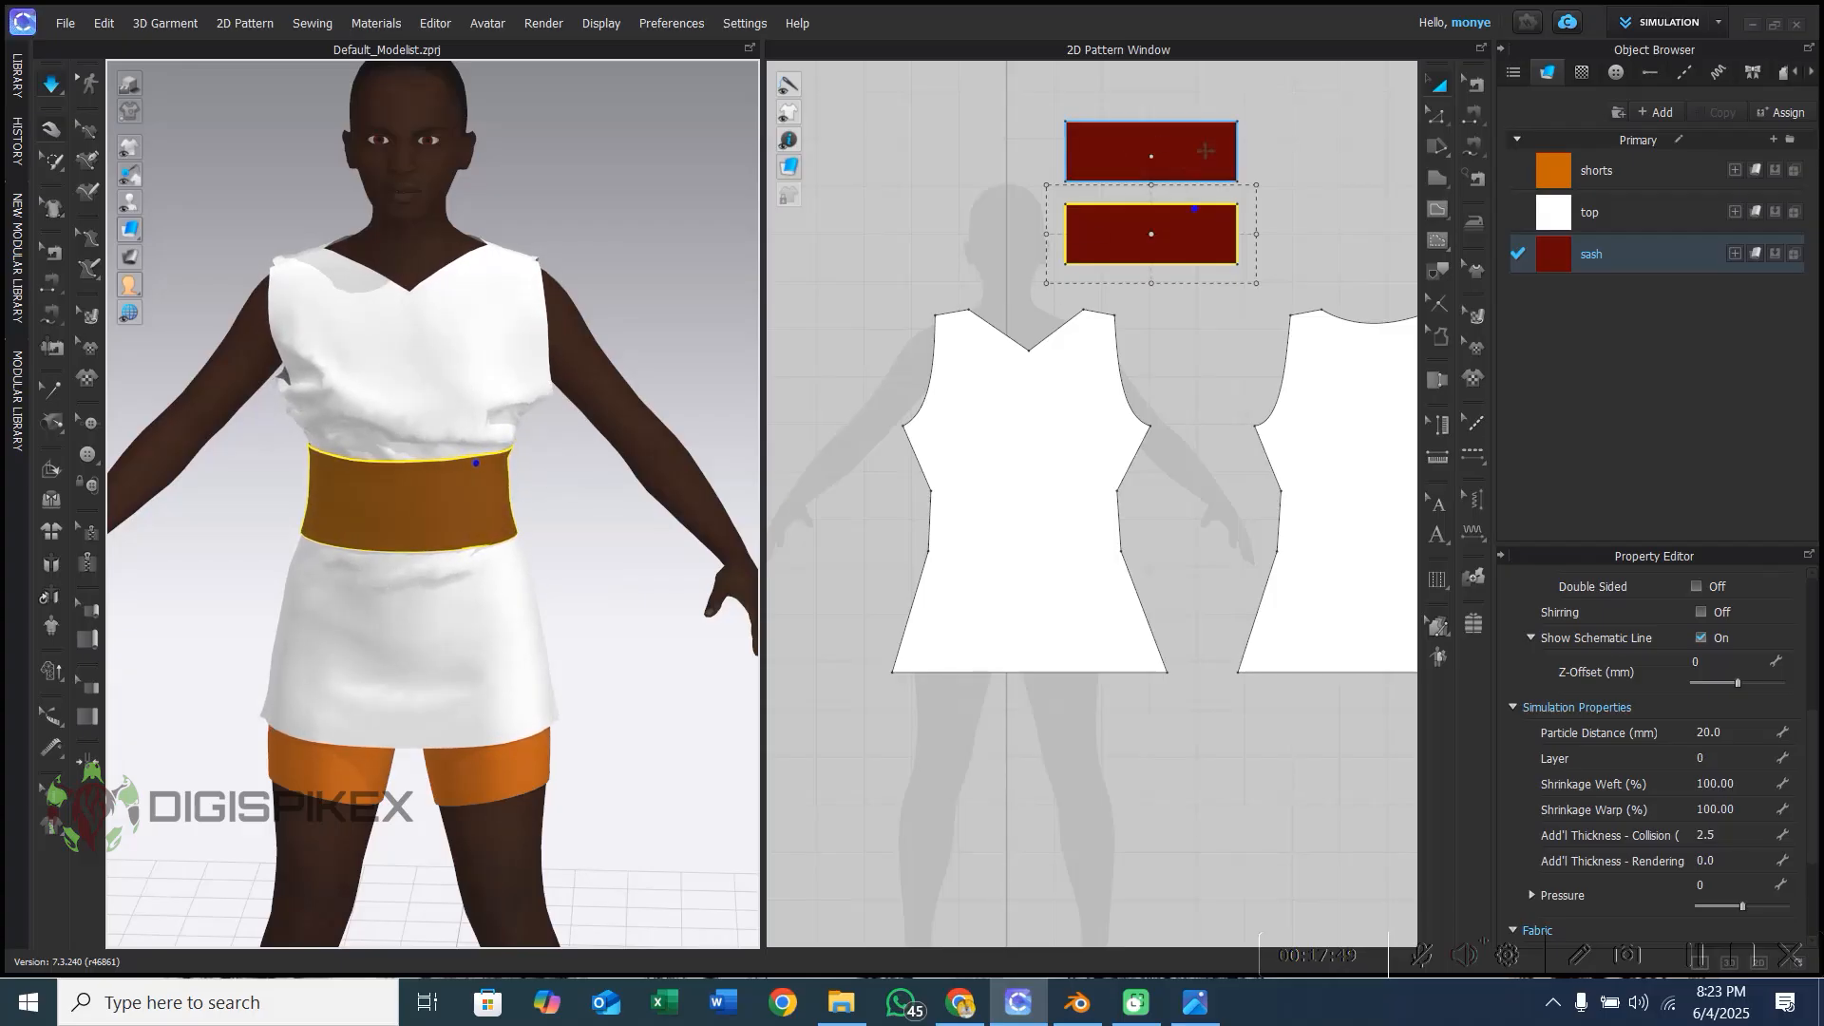
- Place the two sash patterns side by side and reduce their height together from the upper edge
{"action": "left_click_drag", "start_coordinate": [1199, 148], "coordinate": [970, 230]}
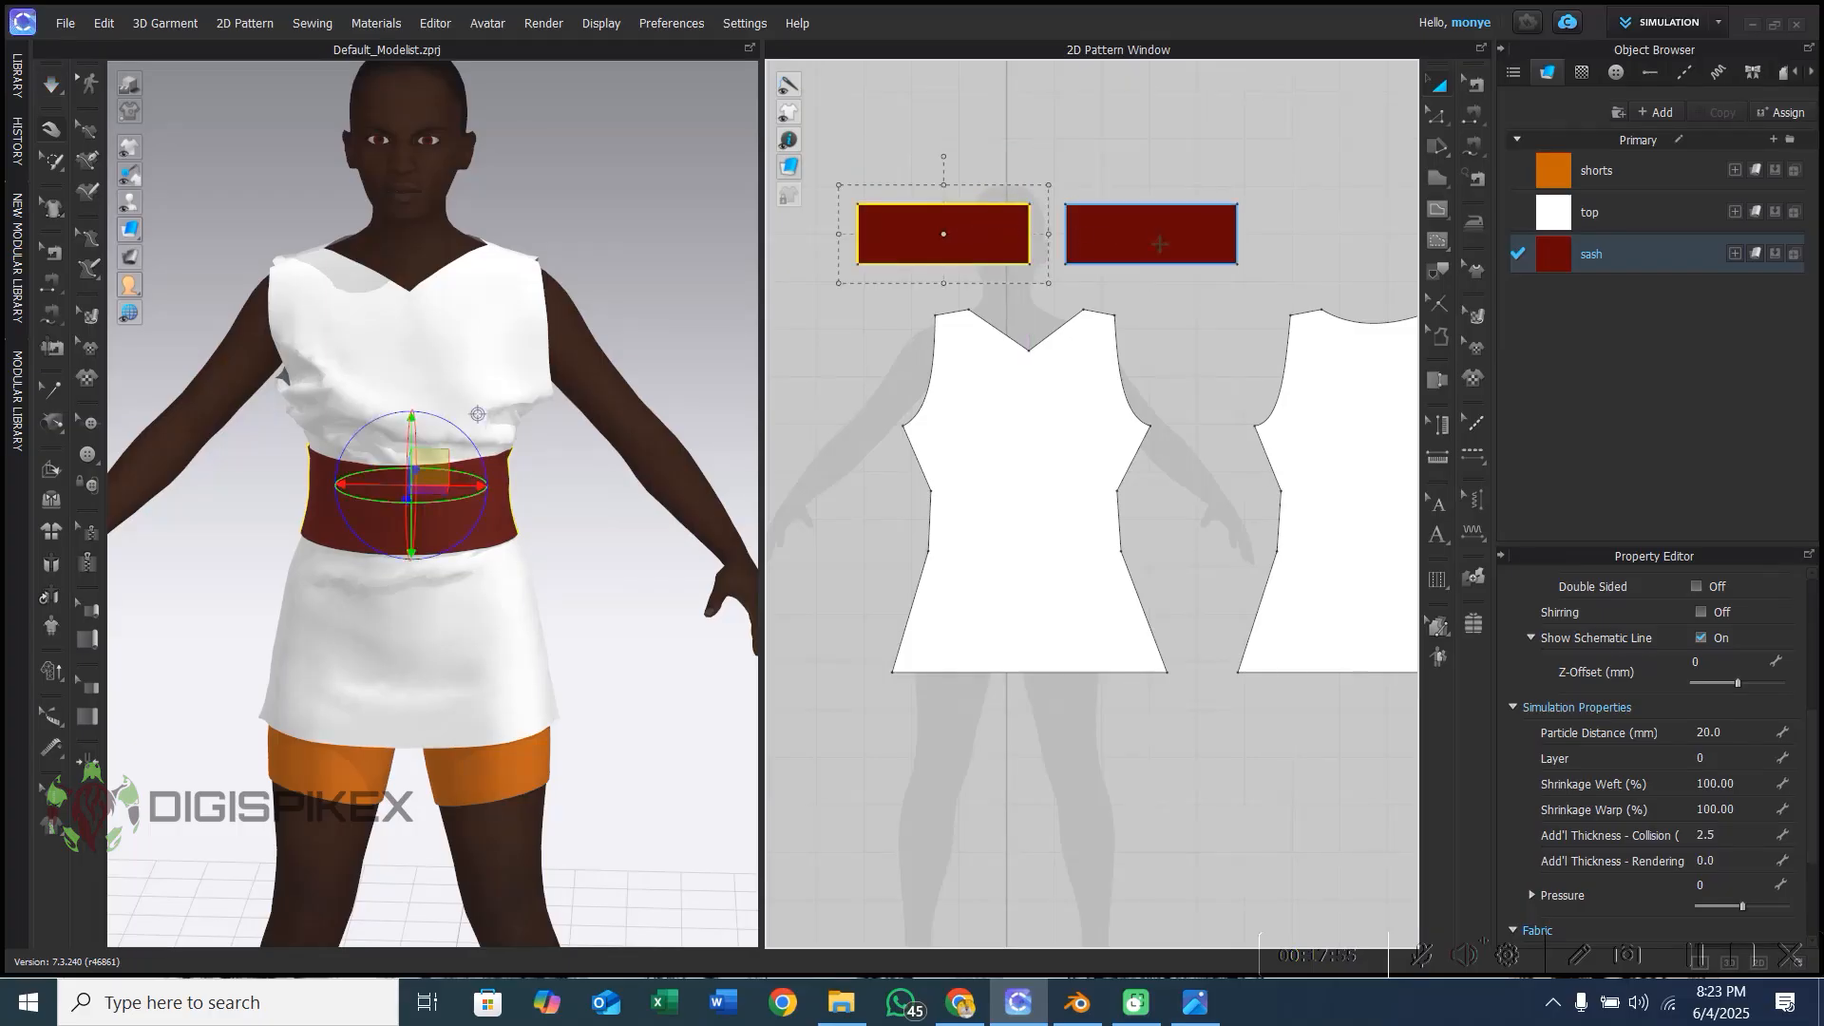
{"action": "left_click", "coordinate": [1160, 229], "text": "shift"}
{"action": "left_click_drag", "start_coordinate": [1047, 187], "coordinate": [1044, 196]}
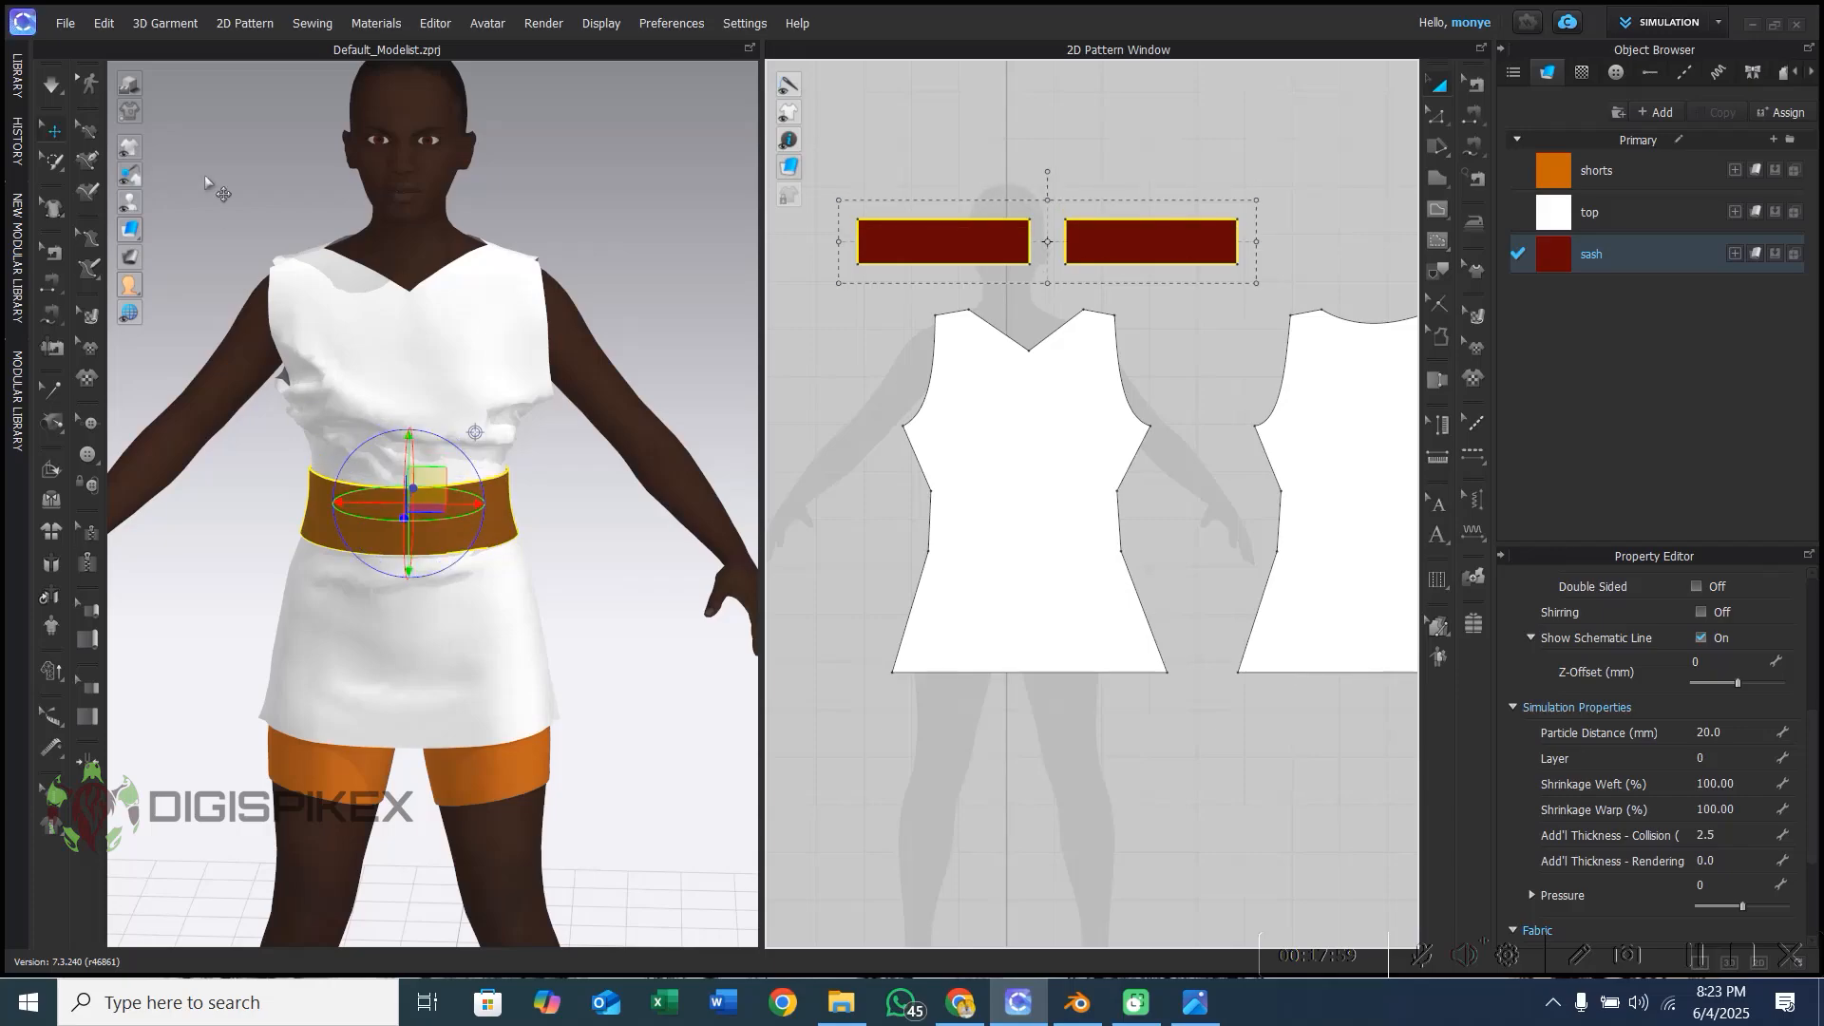
- Simulate the slimmer sash and pull its sides upward to level it around the waist
{"action": "left_click", "coordinate": [50, 83]}
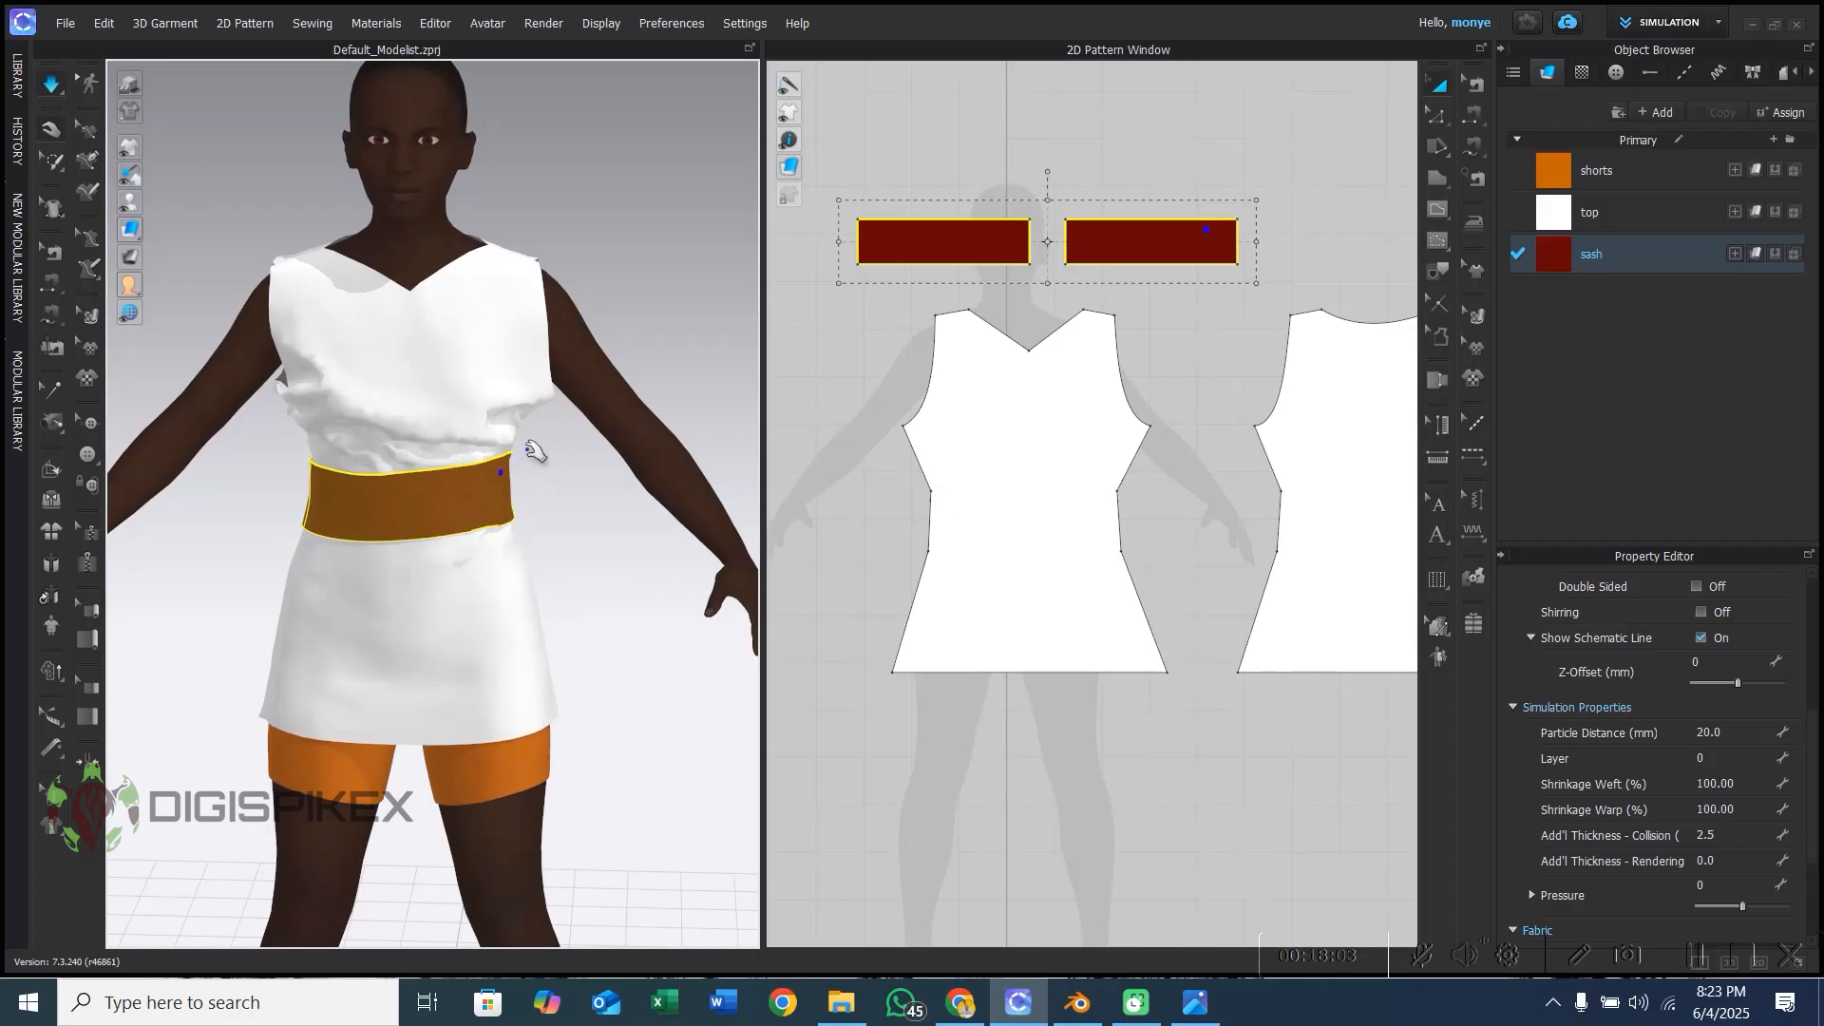
{"action": "left_click_drag", "start_coordinate": [307, 485], "coordinate": [268, 451]}
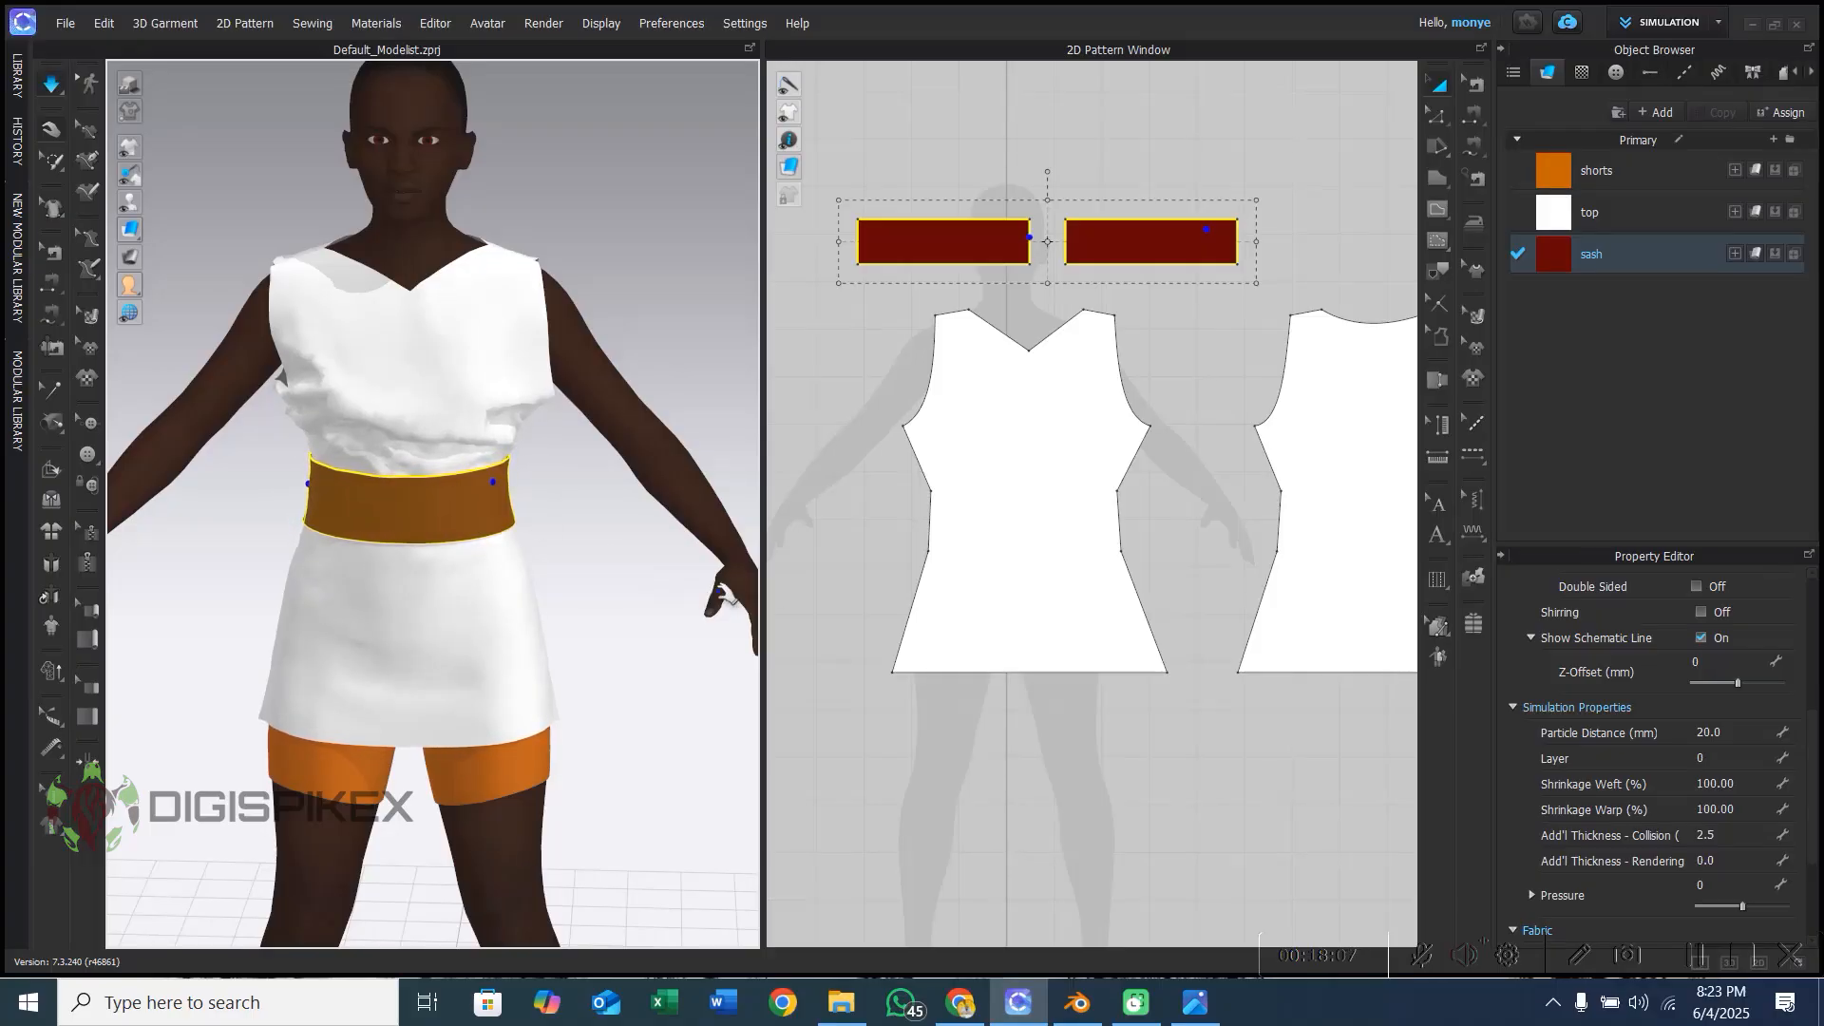
{"action": "left_click", "coordinate": [1178, 178]}
{"action": "left_click", "coordinate": [1153, 237]}
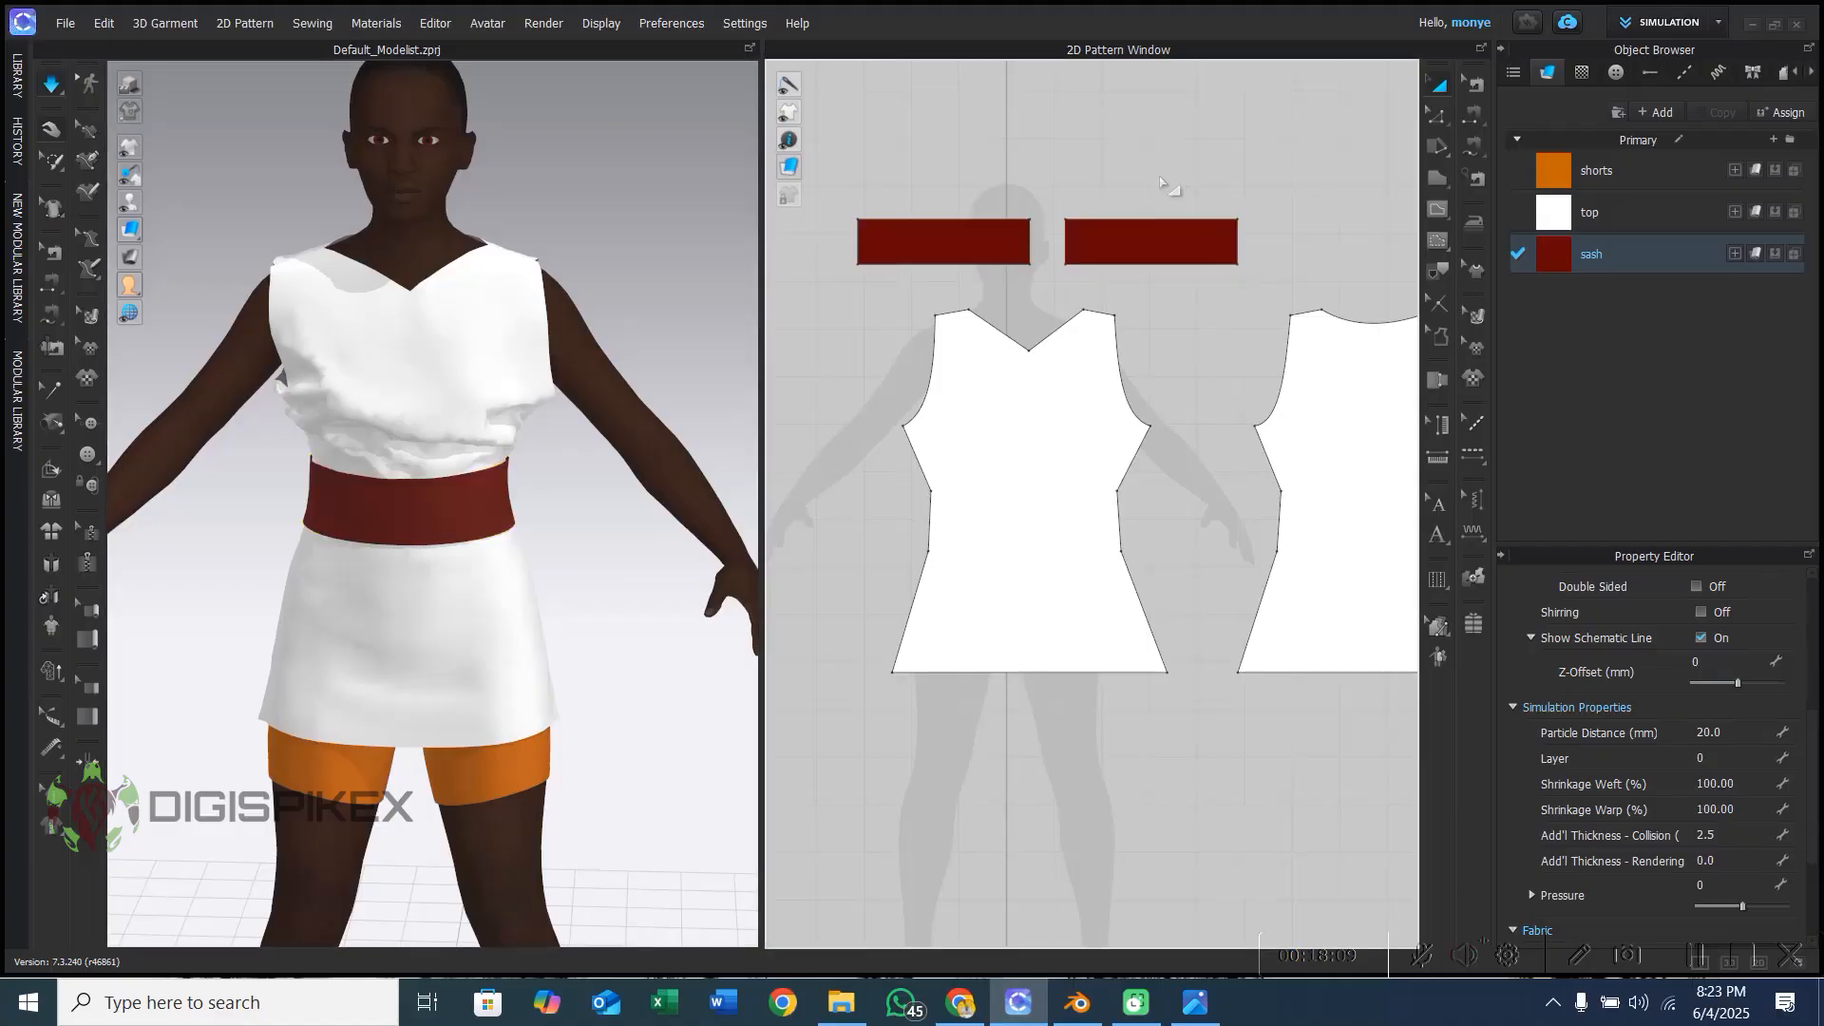
- Rearrange the sash patterns, placing the back piece higher up and the front piece directly above the top's front neckline
{"action": "left_click_drag", "start_coordinate": [992, 233], "coordinate": [1199, 138]}
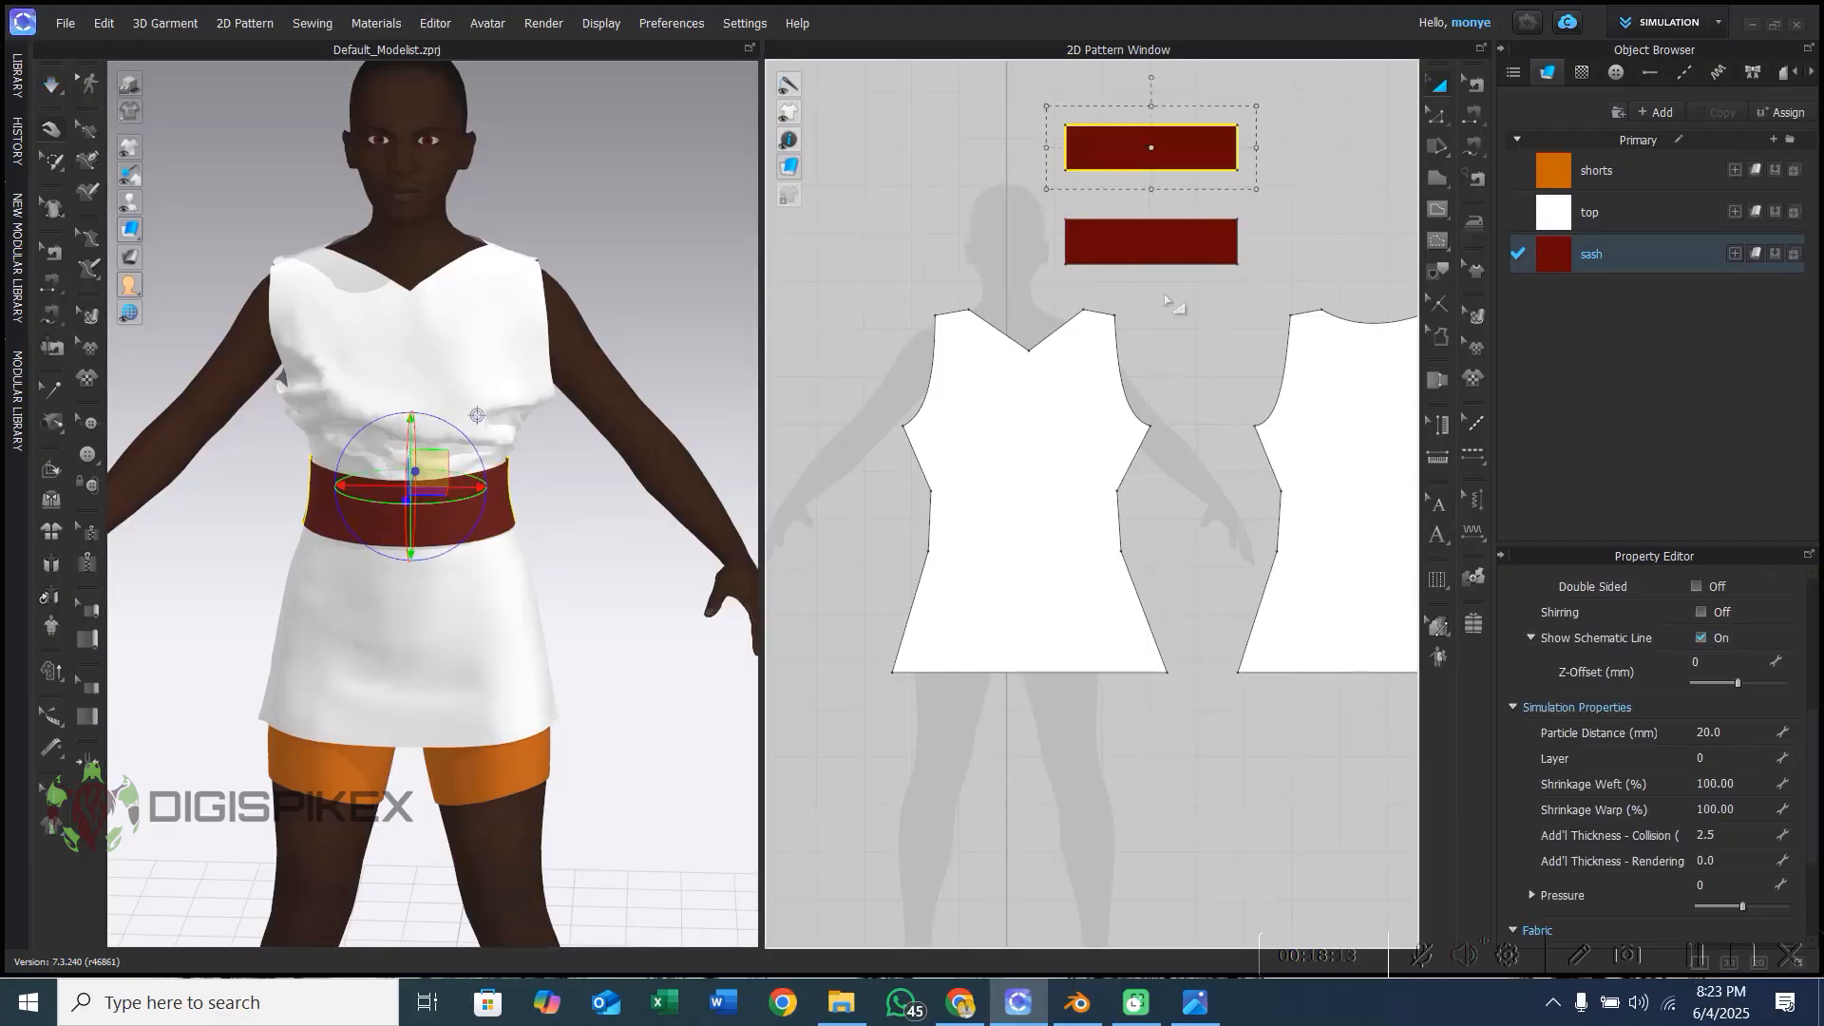
{"action": "left_click", "coordinate": [1141, 245]}
{"action": "left_click_drag", "start_coordinate": [1078, 238], "coordinate": [975, 253]}
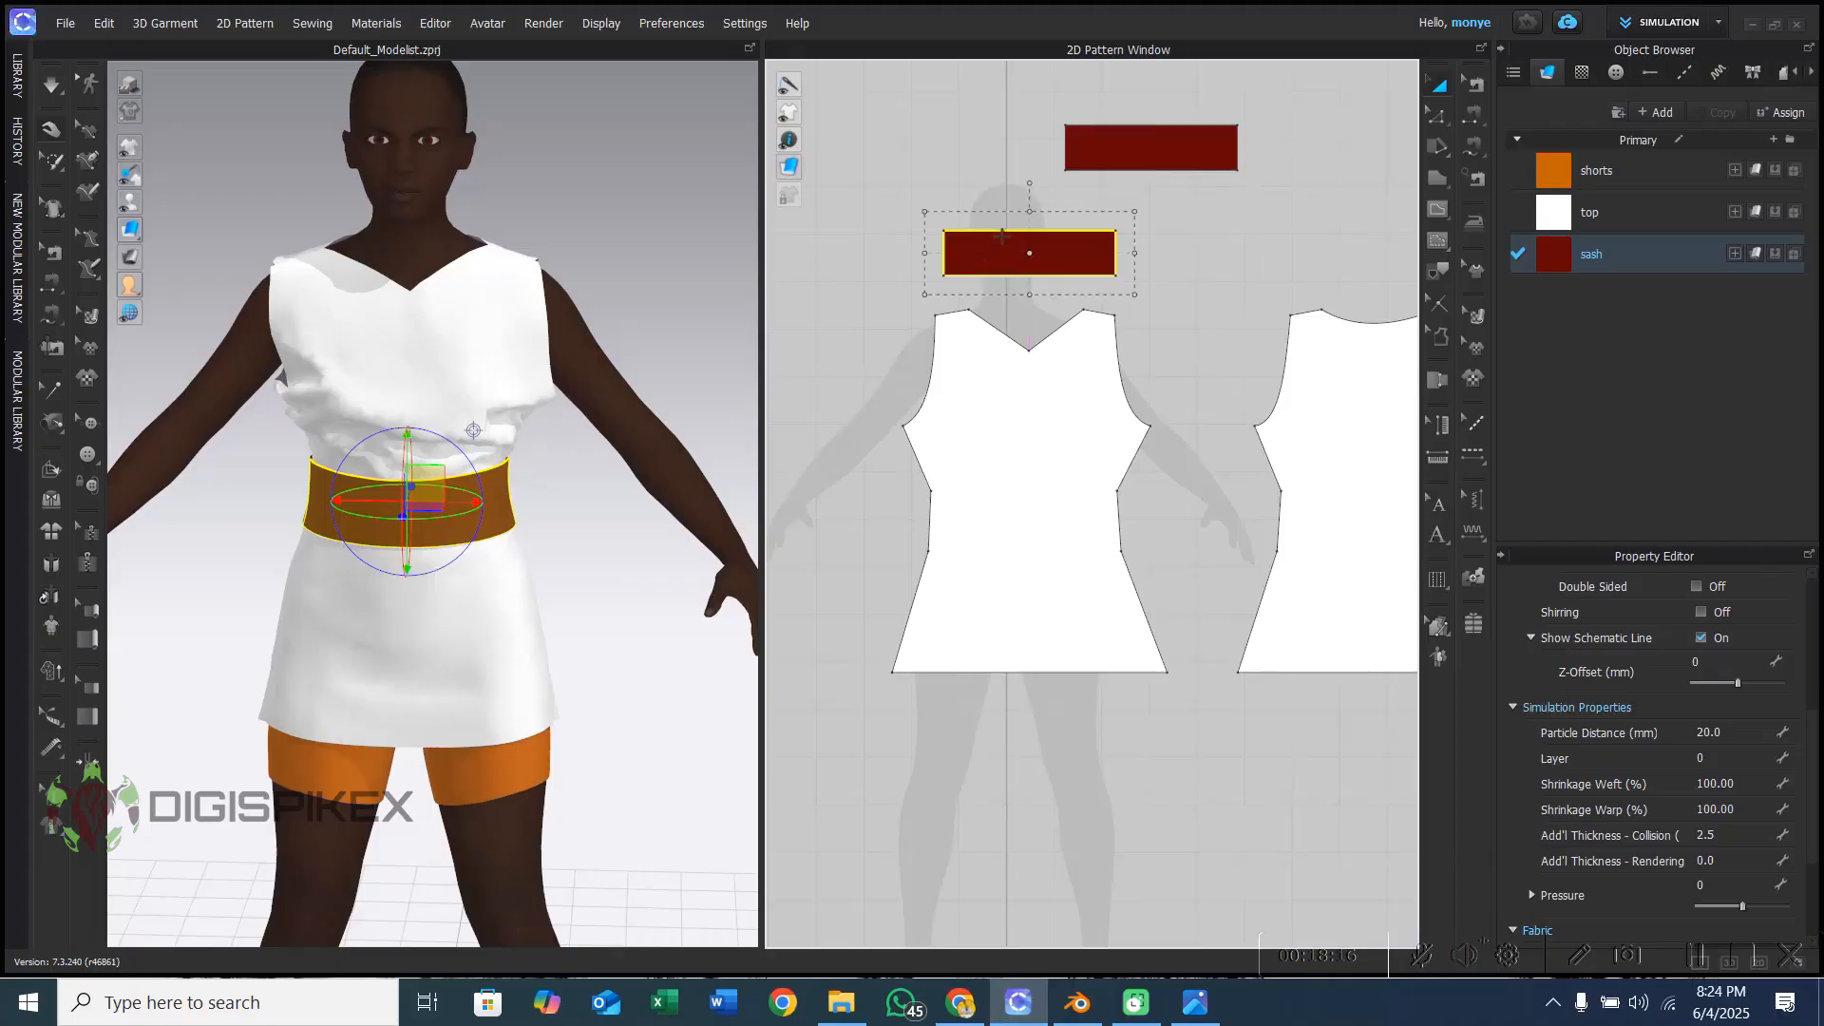
- Check the sash in the concept image and add points on the upper and lower edges of the front sash pattern
{"action": "left_click", "coordinate": [1195, 1002]}
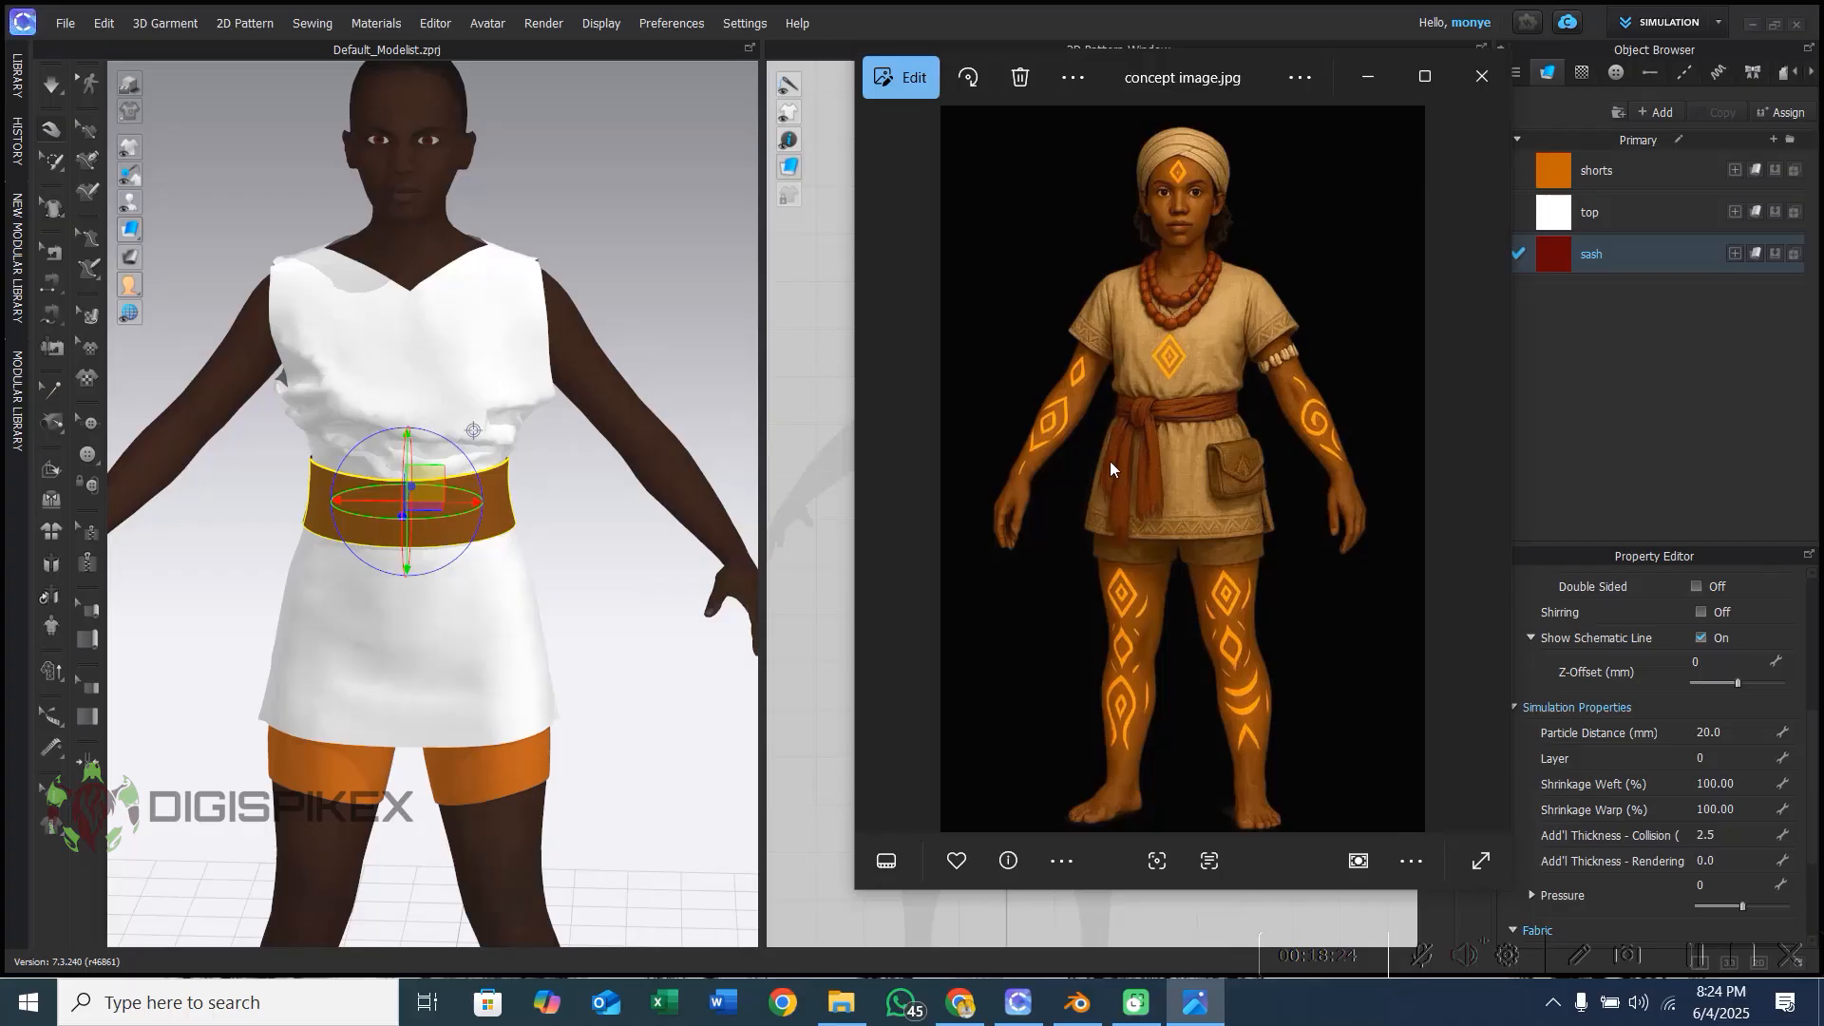
{"action": "left_click", "coordinate": [1370, 82]}
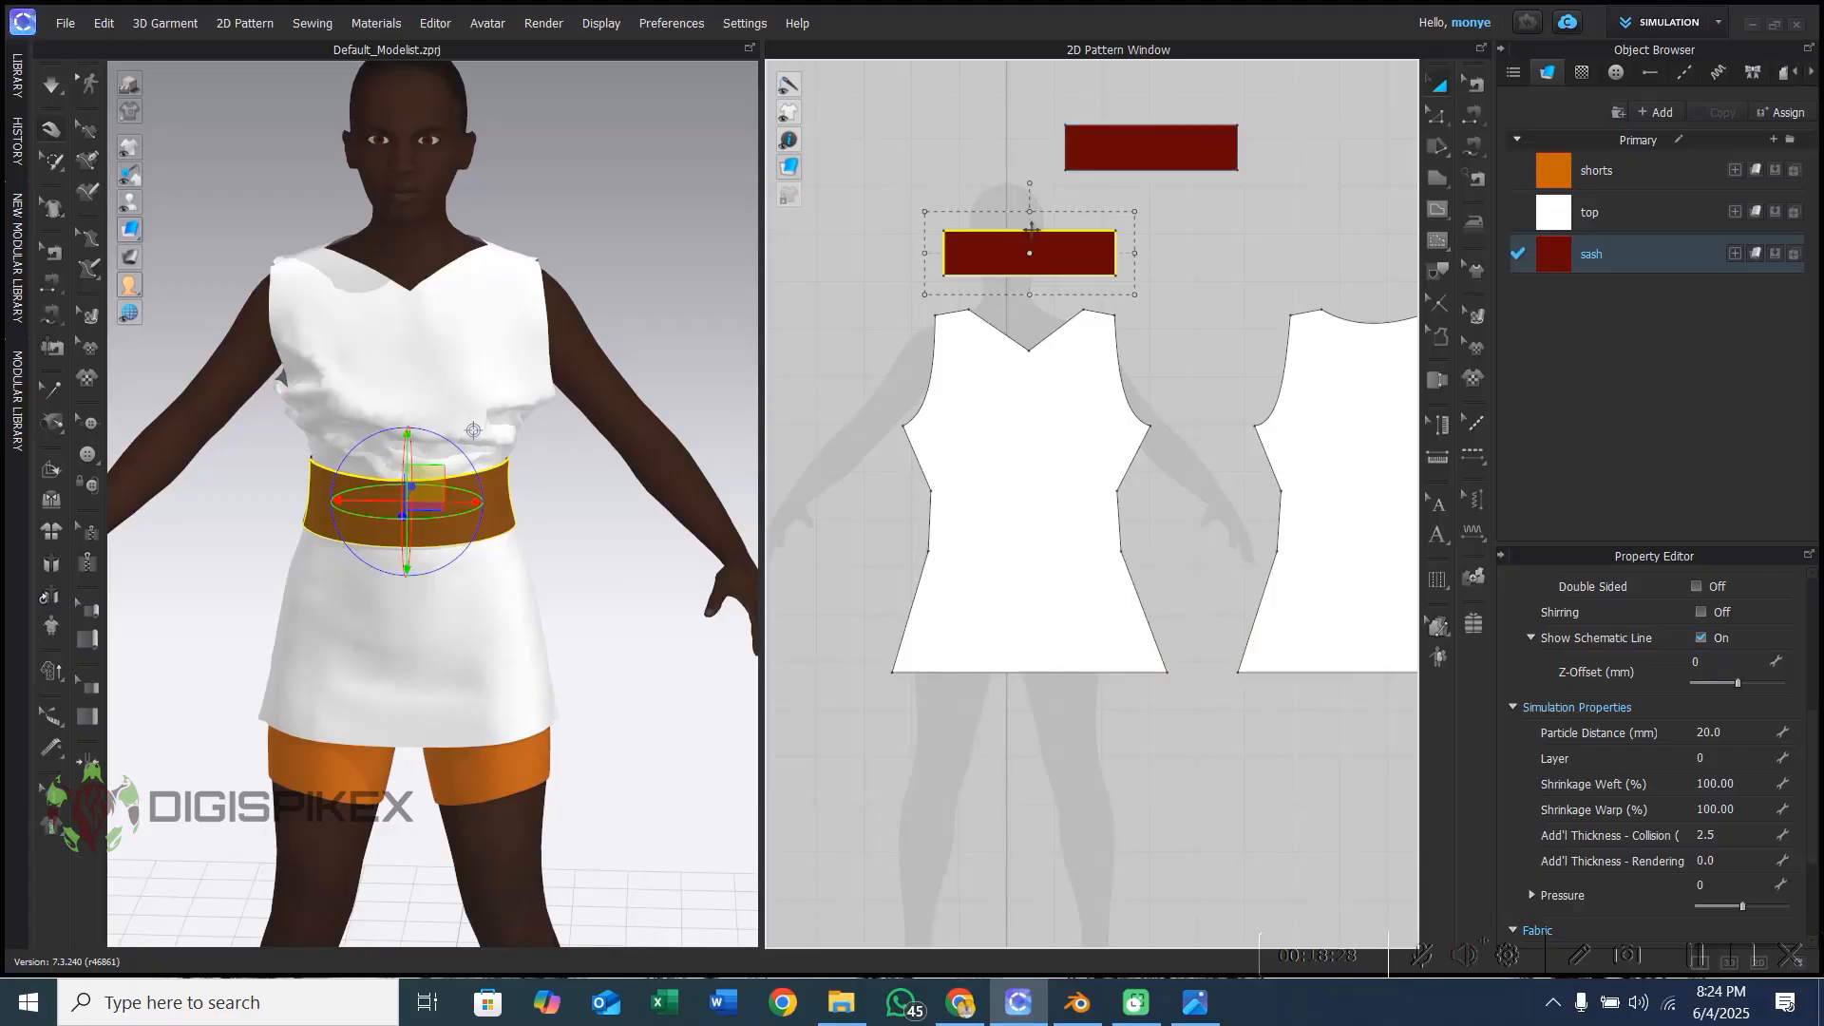
{"action": "left_click", "coordinate": [1440, 113]}
{"action": "left_click", "coordinate": [1438, 124]}
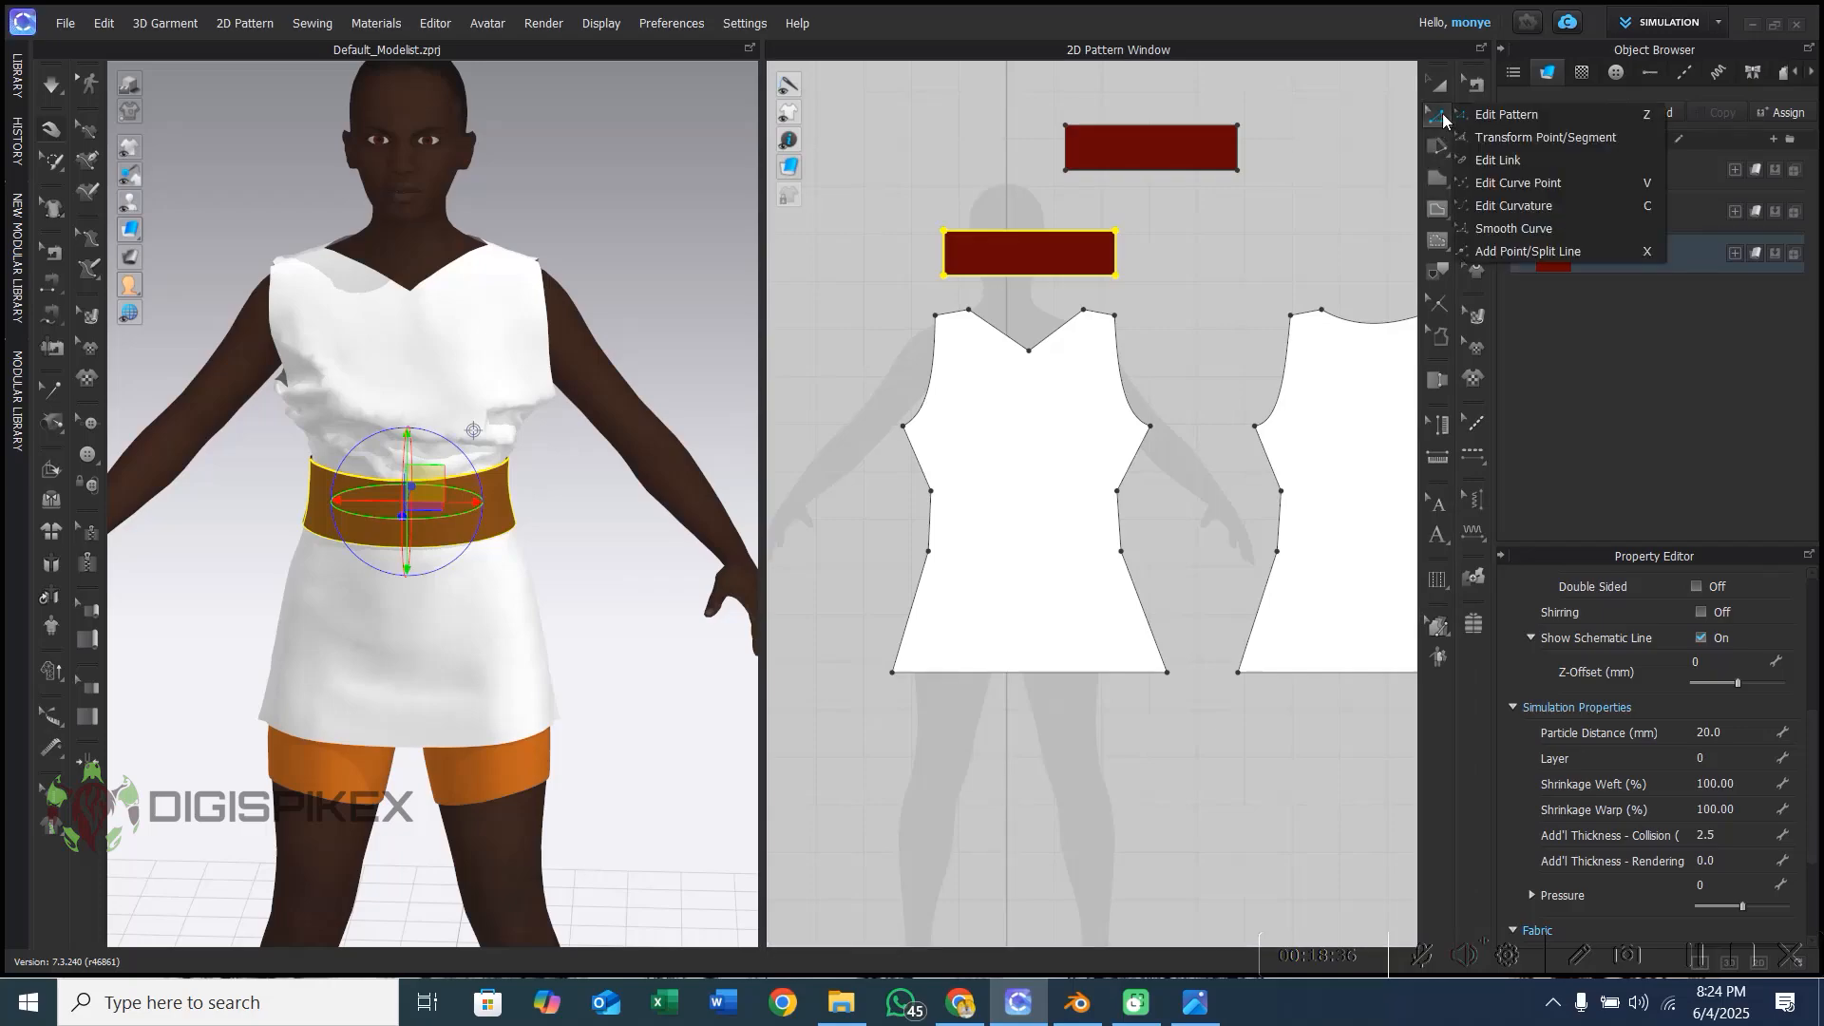
{"action": "left_click", "coordinate": [1549, 252]}
{"action": "scroll", "coordinate": [1149, 293], "scroll_direction": "down", "scroll_amount": 1}
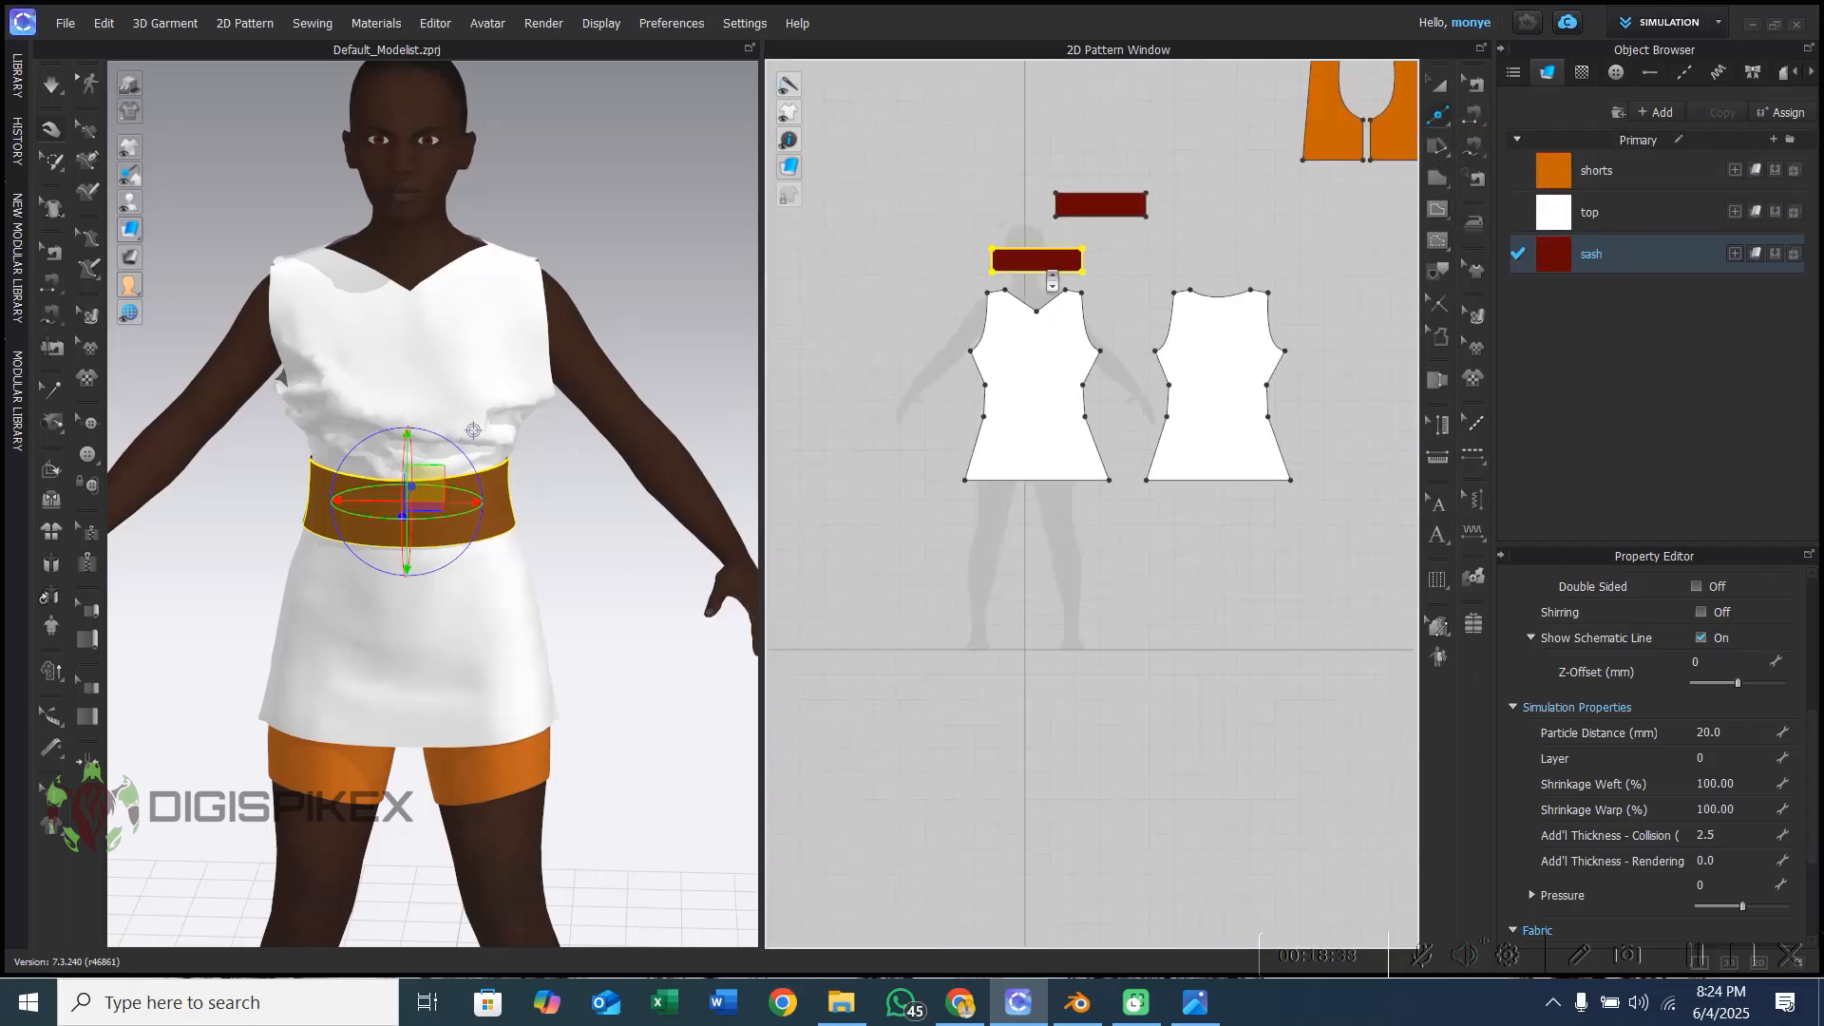
{"action": "scroll", "coordinate": [1053, 280], "scroll_direction": "up", "scroll_amount": 4}
{"action": "middle_click_drag", "start_coordinate": [964, 181], "coordinate": [1063, 253]}
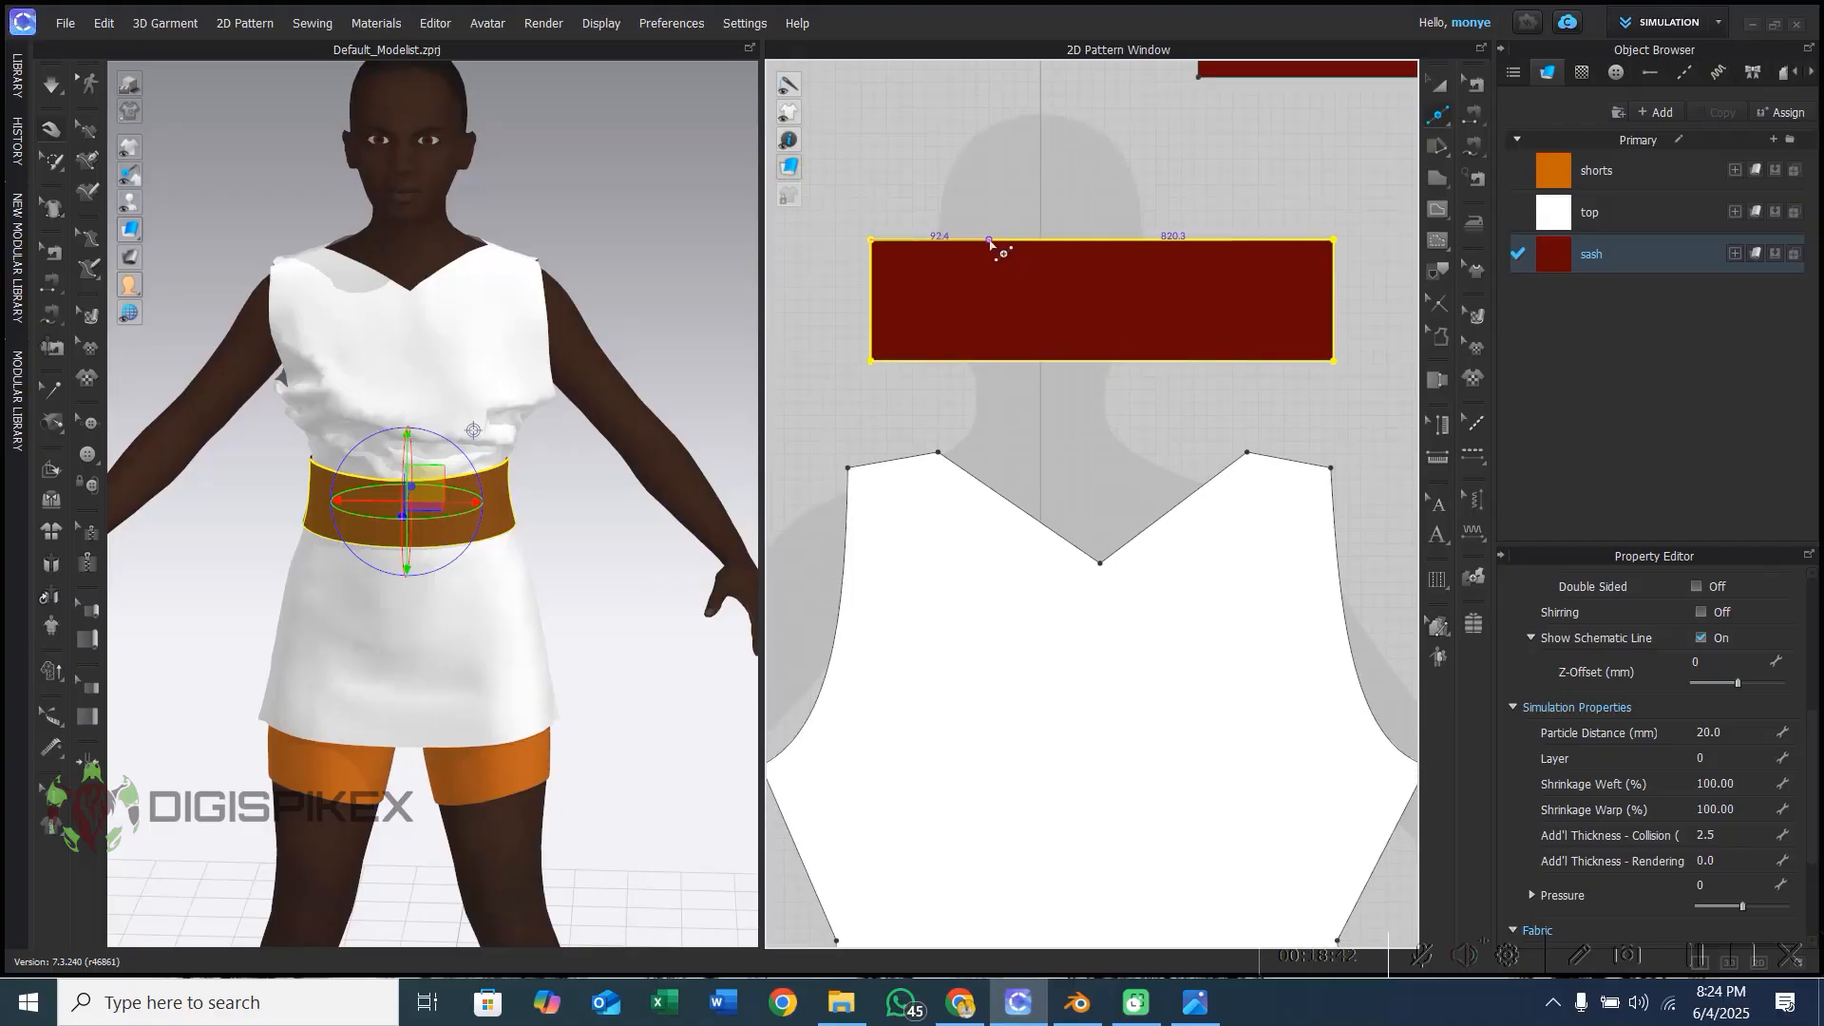
{"action": "left_click", "coordinate": [986, 243]}
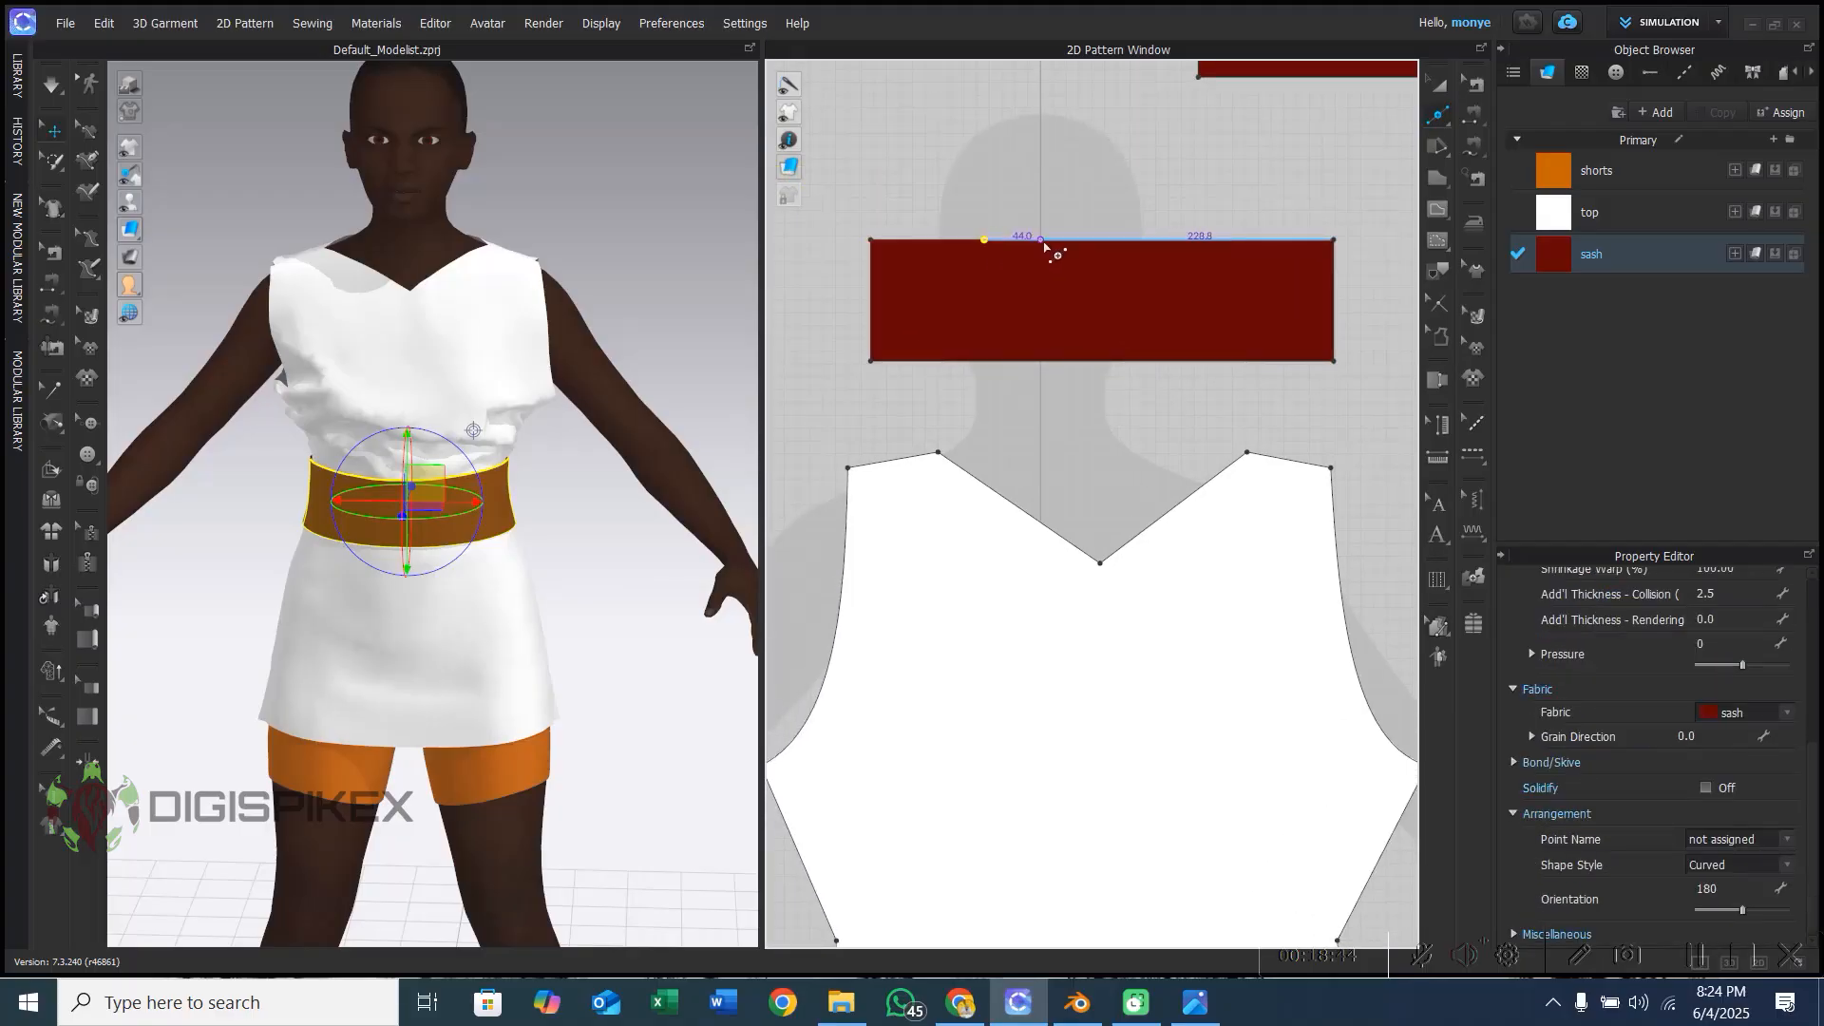
{"action": "left_click", "coordinate": [1041, 361]}
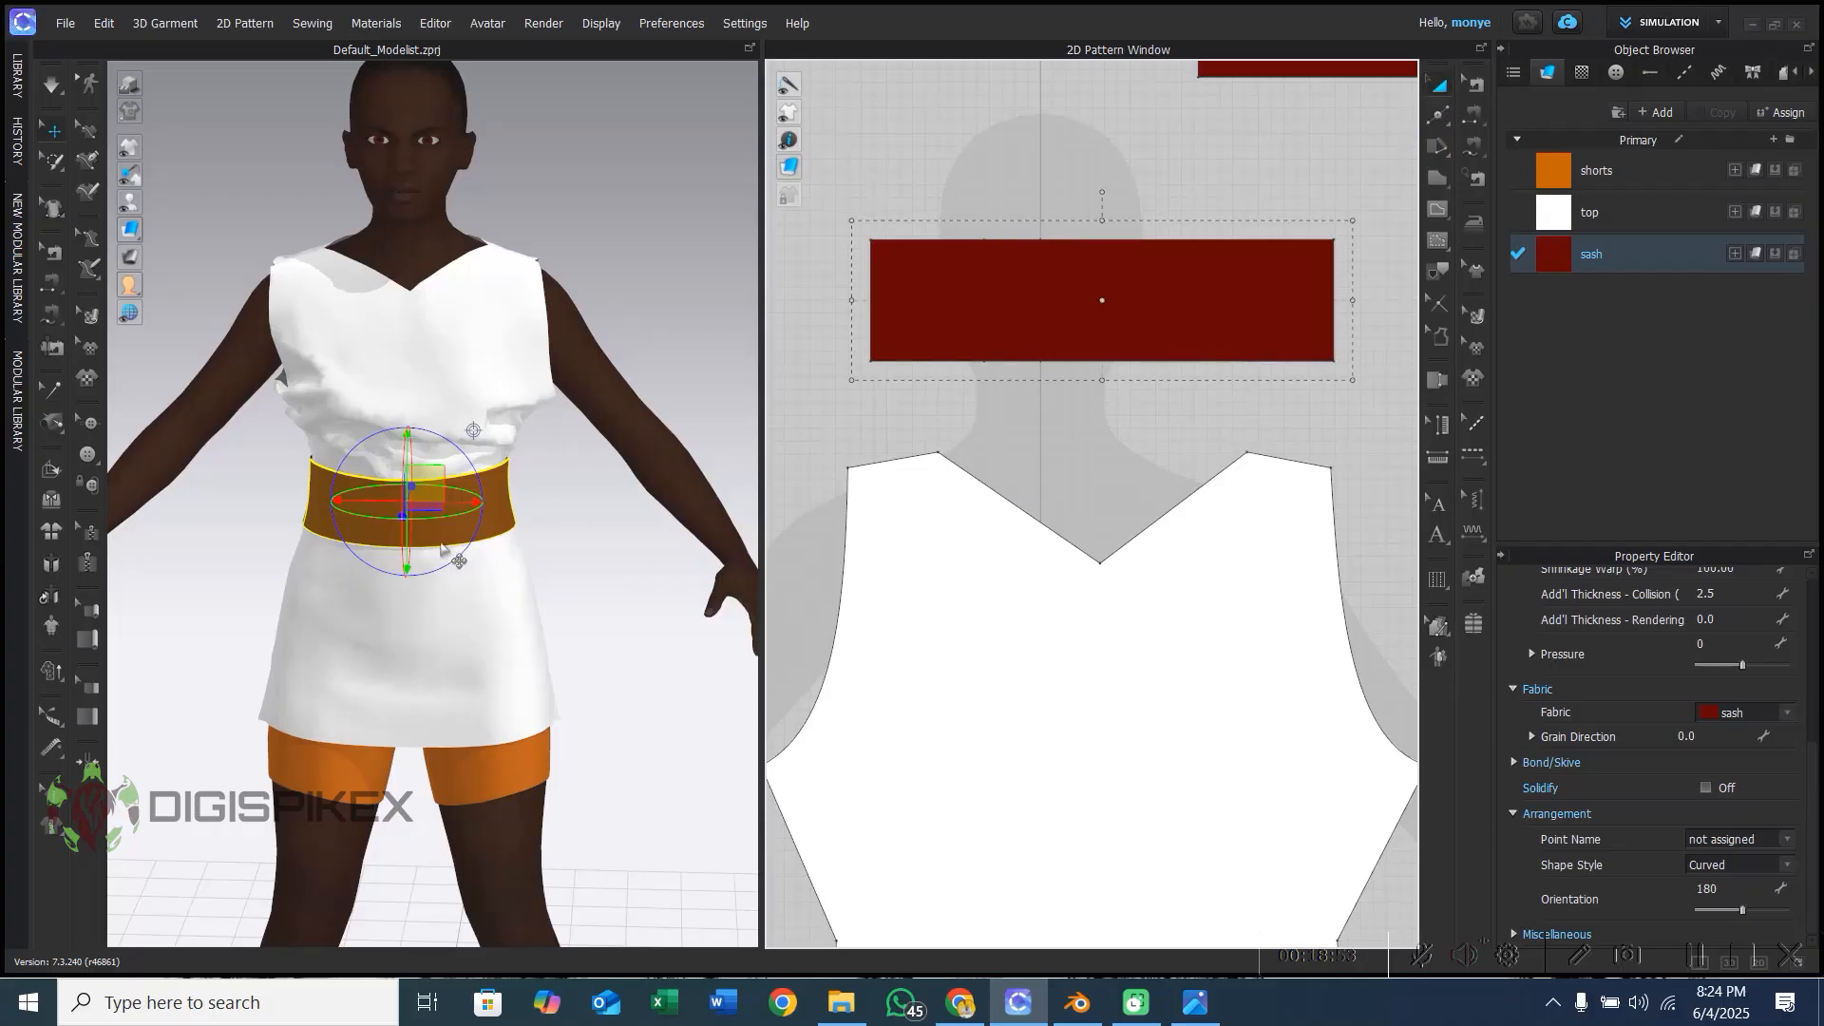
{"action": "scroll", "coordinate": [423, 504], "scroll_direction": "down", "scroll_amount": 1}
{"action": "scroll", "coordinate": [424, 504], "scroll_direction": "up", "scroll_amount": 5}
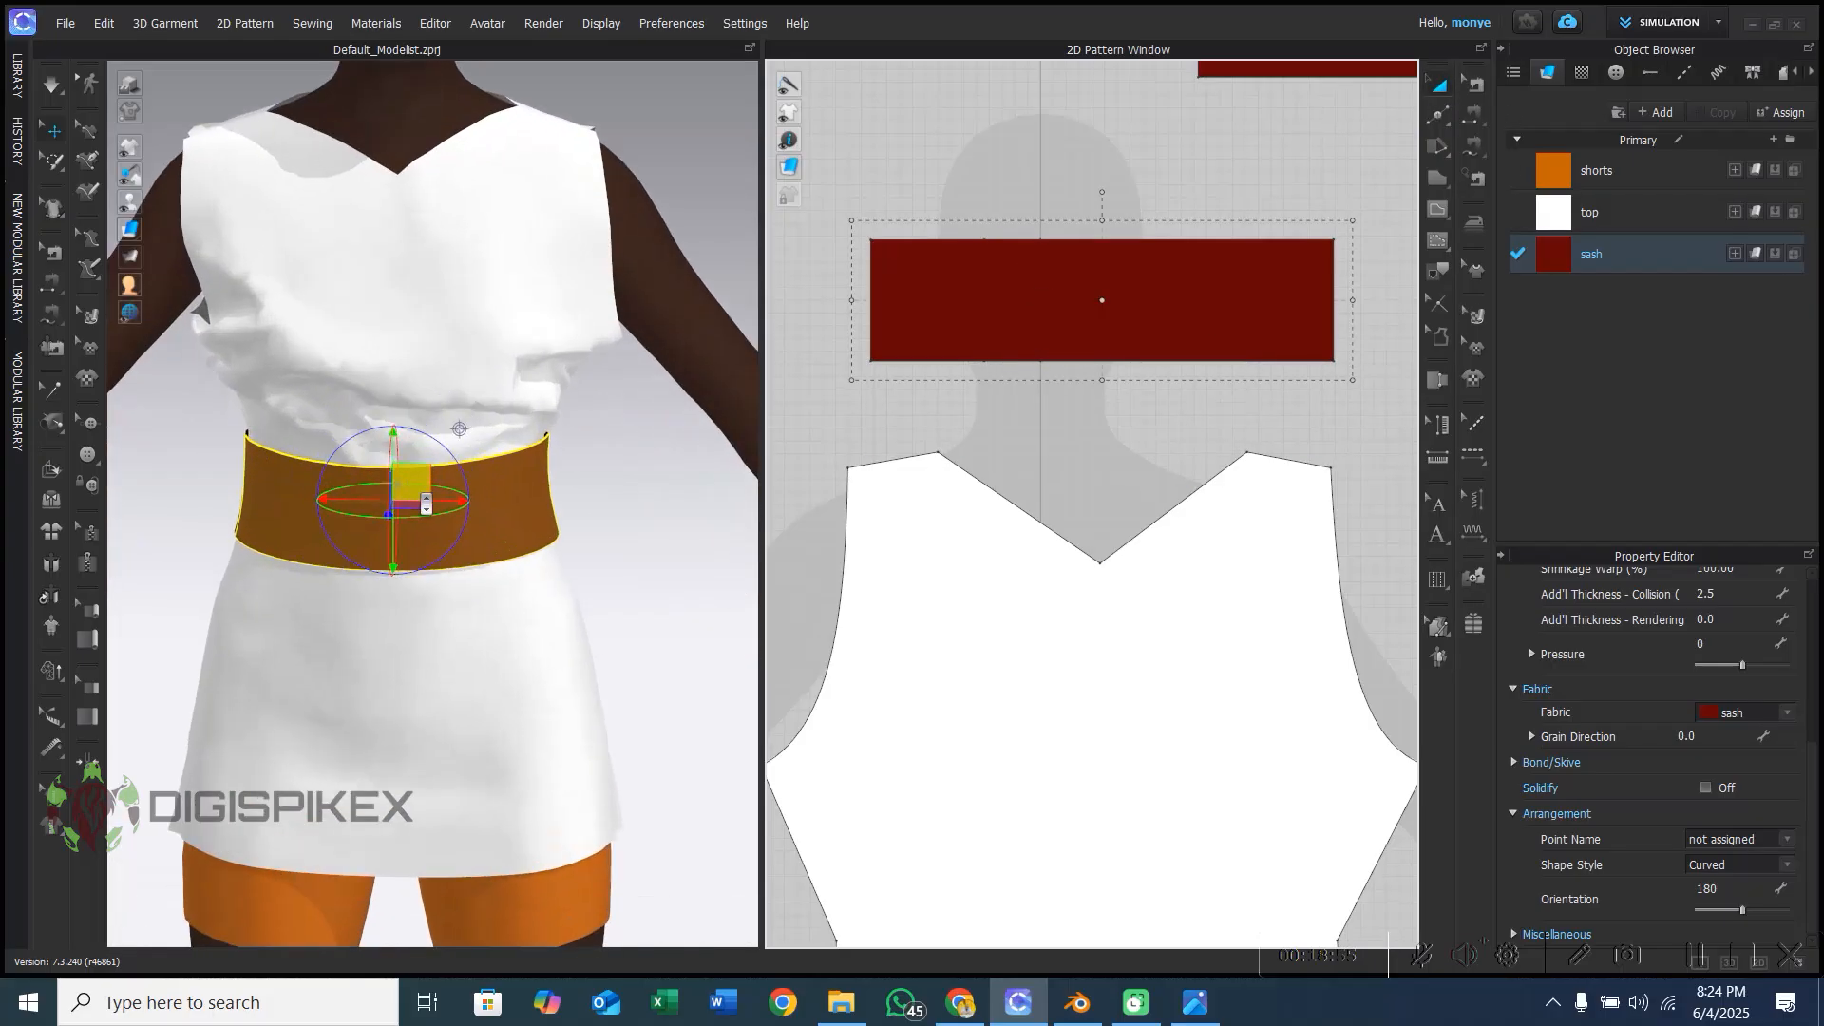
{"action": "middle_click_drag", "start_coordinate": [473, 407], "coordinate": [477, 438]}
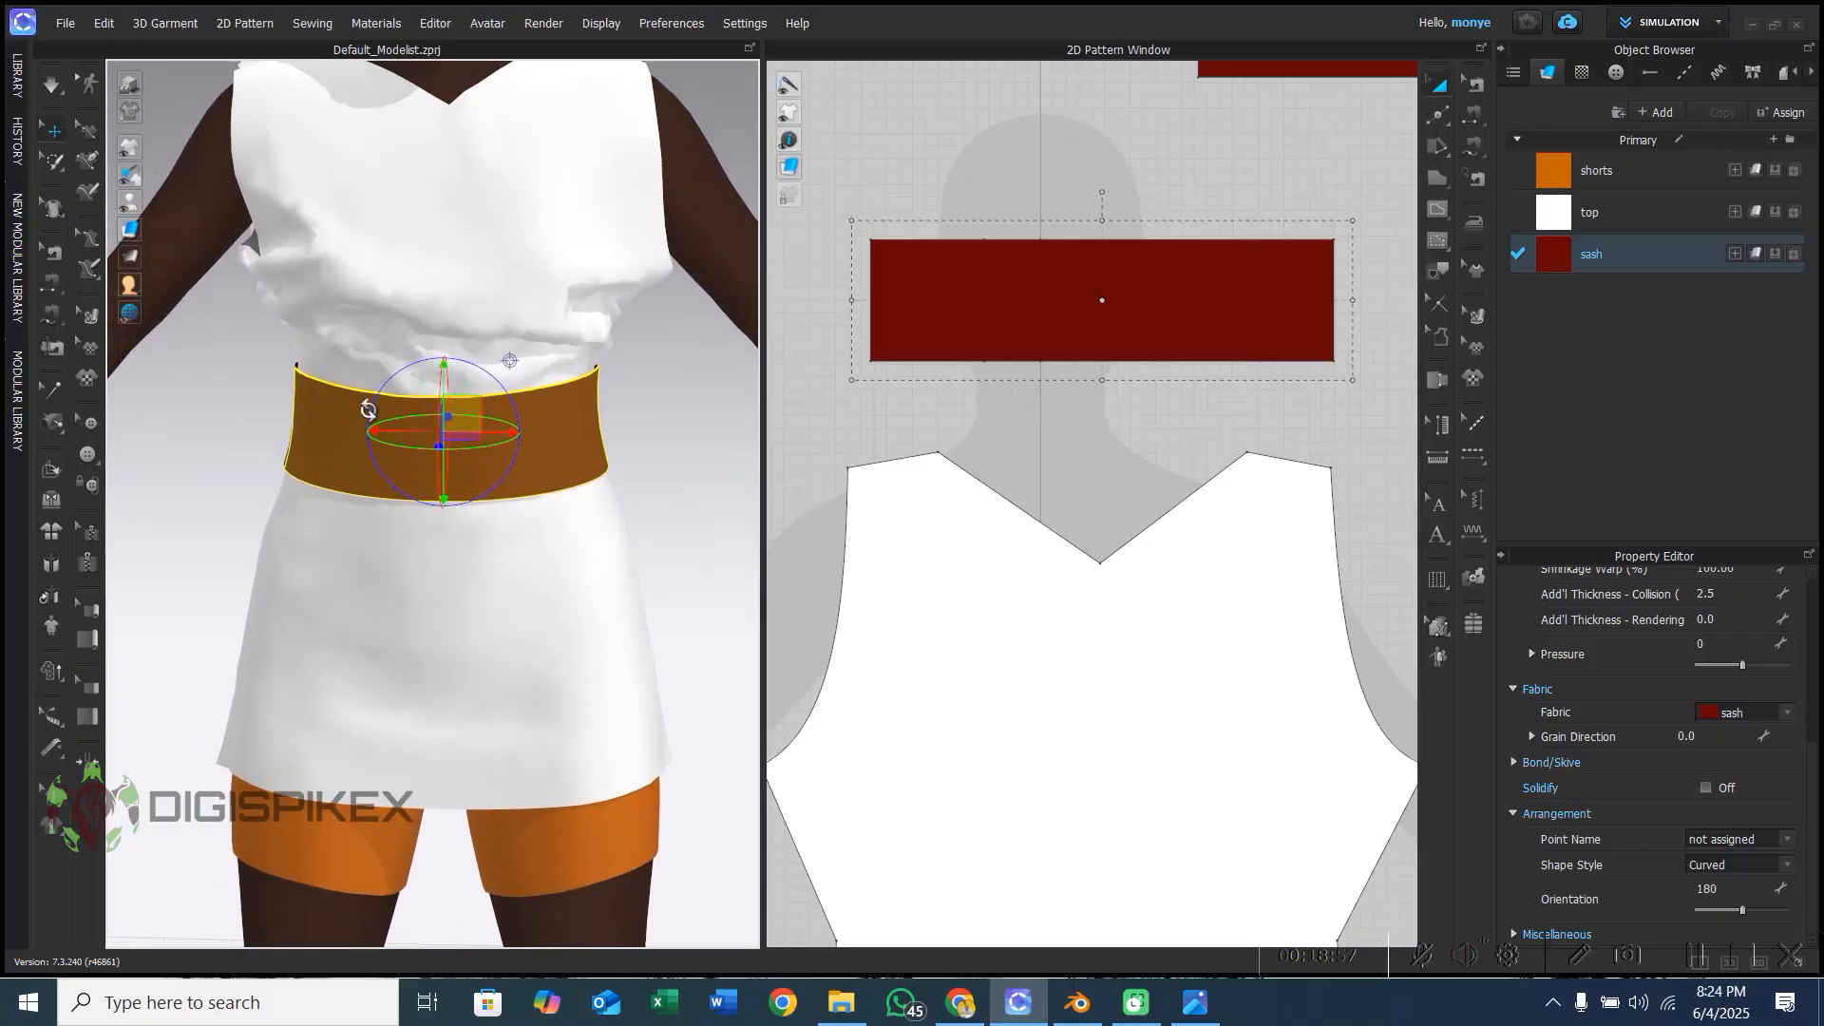
- Draw a vertical rectangle about 80 by 204 mm in the sash fabric over the waist area of the front top pattern
{"action": "scroll", "coordinate": [1173, 648], "scroll_direction": "up", "scroll_amount": 2}
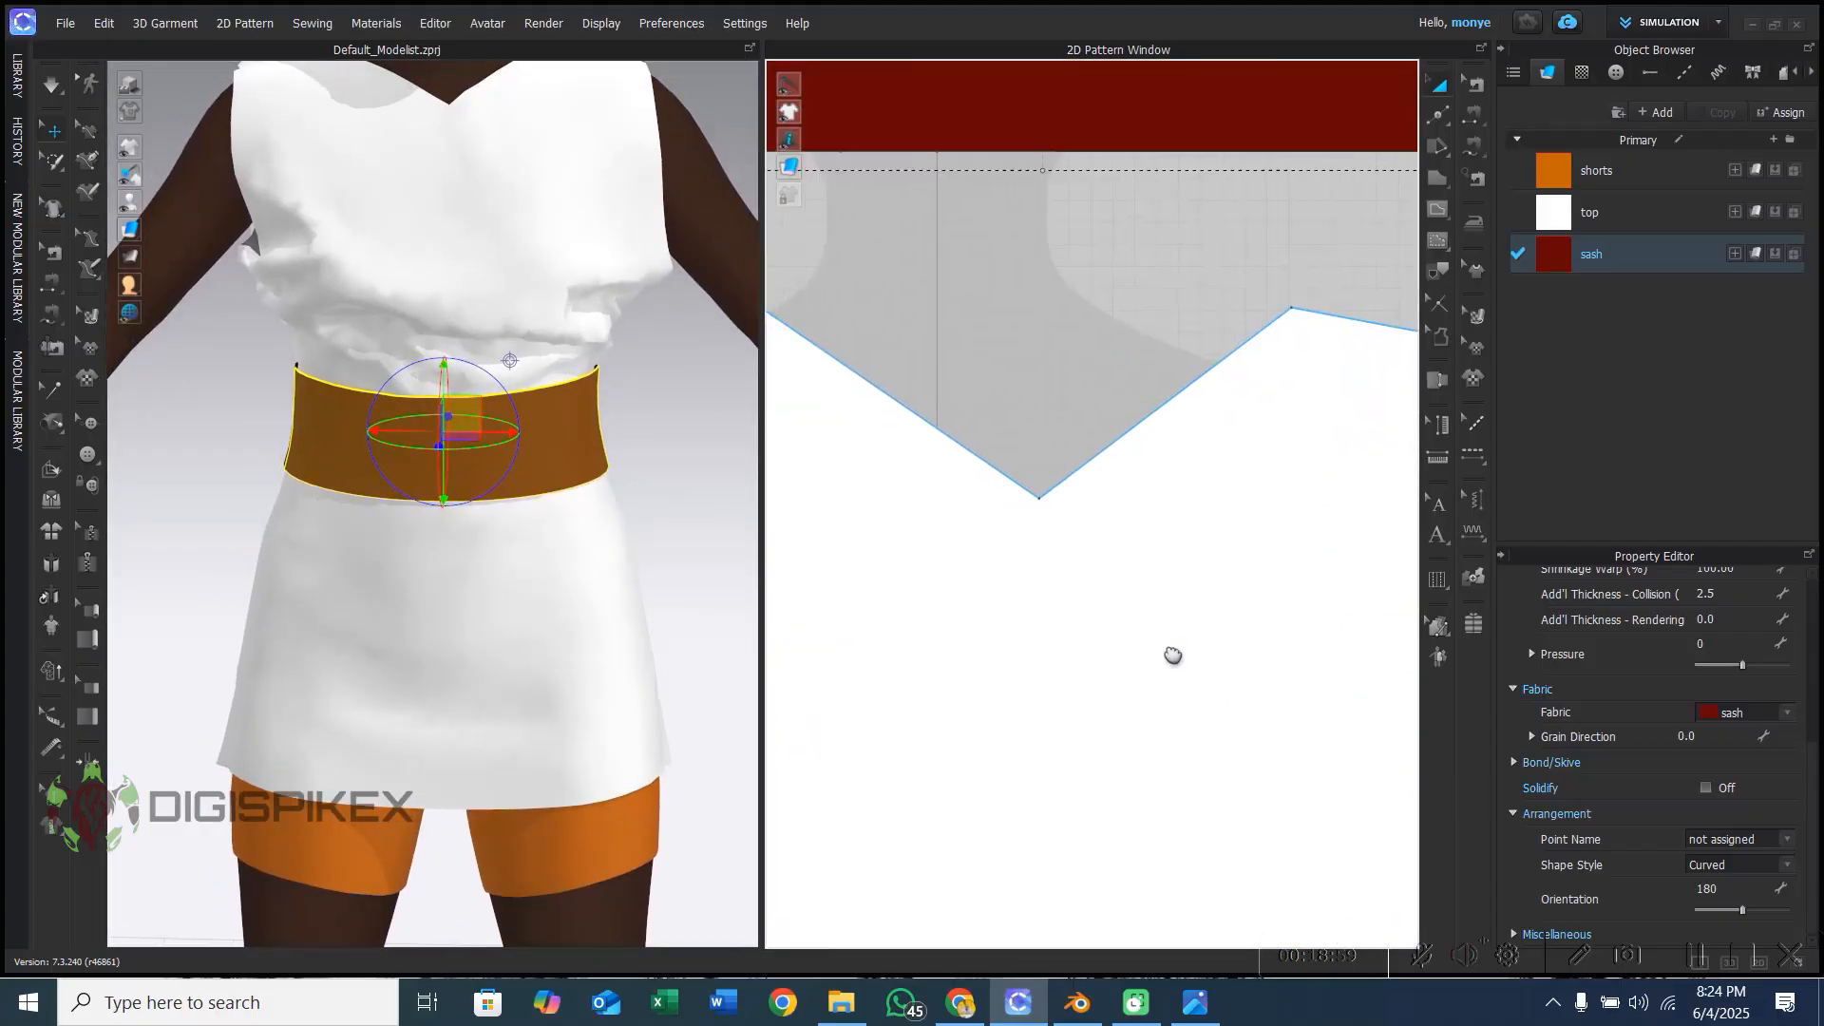
{"action": "scroll", "coordinate": [1169, 646], "scroll_direction": "down", "scroll_amount": 5}
{"action": "middle_click_drag", "start_coordinate": [1182, 637], "coordinate": [1178, 419]}
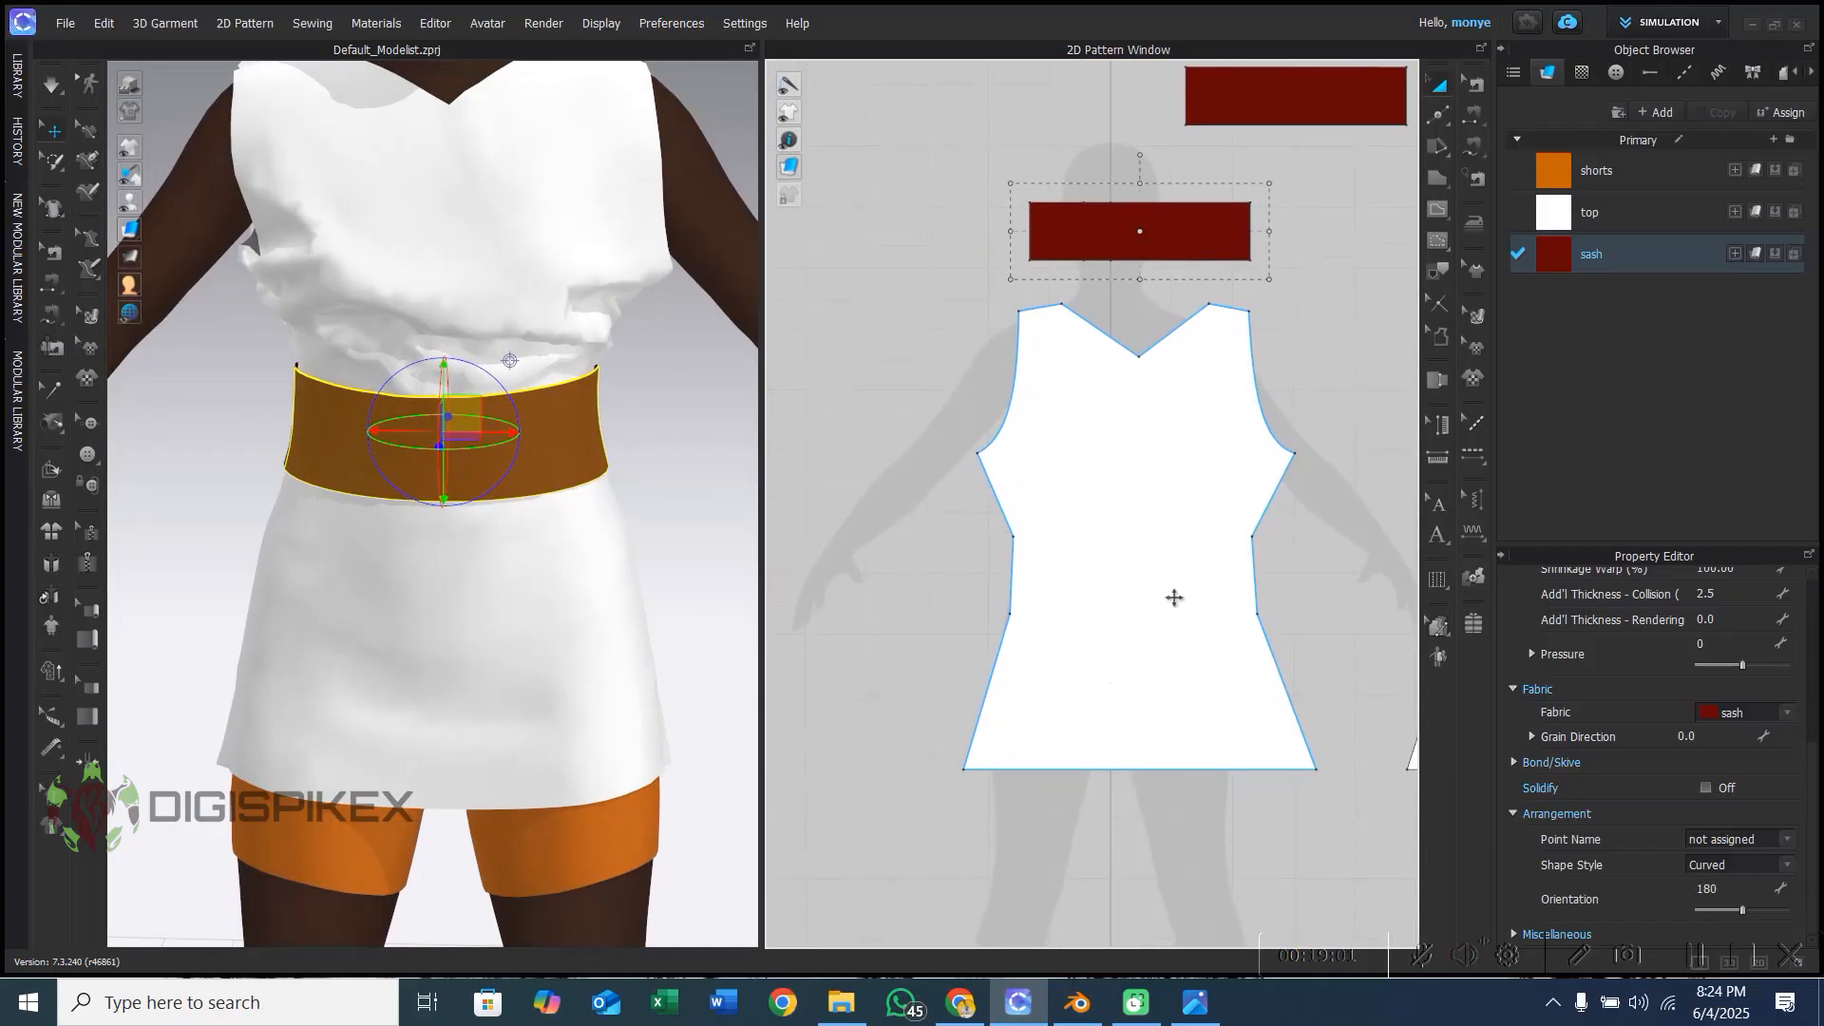
{"action": "left_click", "coordinate": [1620, 271]}
{"action": "left_click", "coordinate": [1438, 178]}
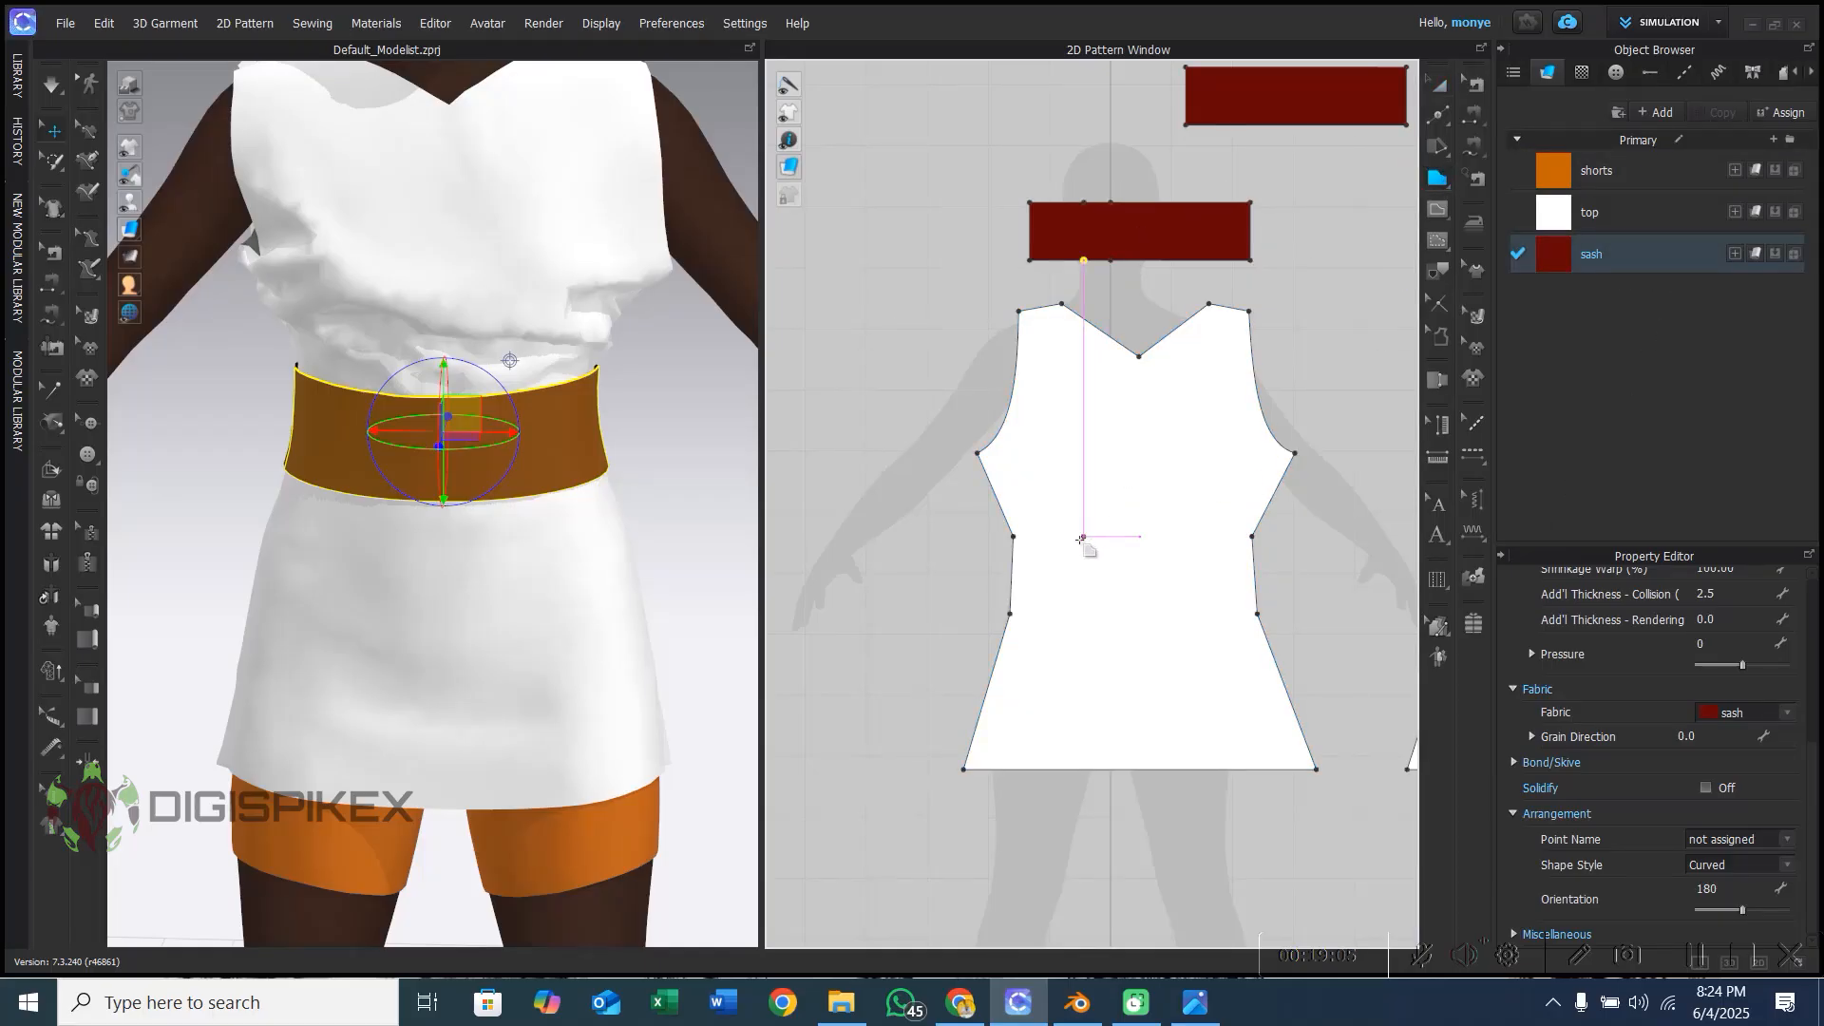
{"action": "left_click", "coordinate": [1061, 516]}
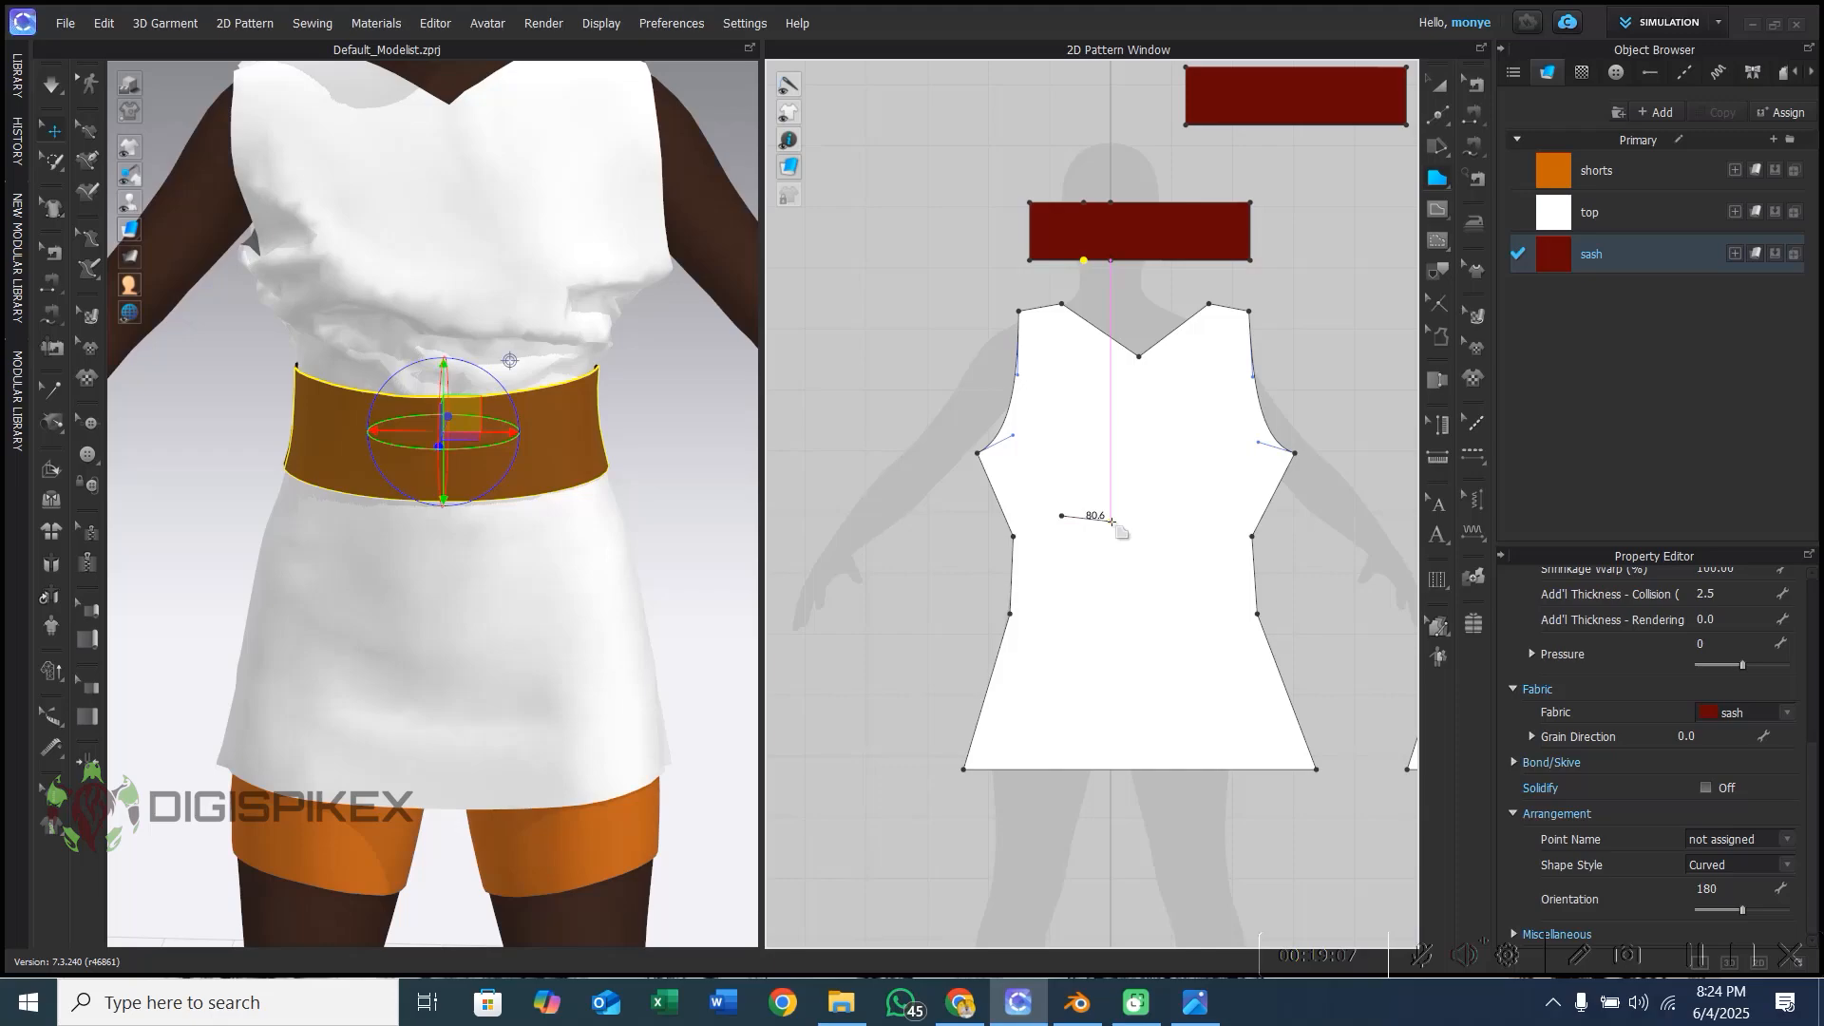
{"action": "left_click", "coordinate": [1110, 516]}
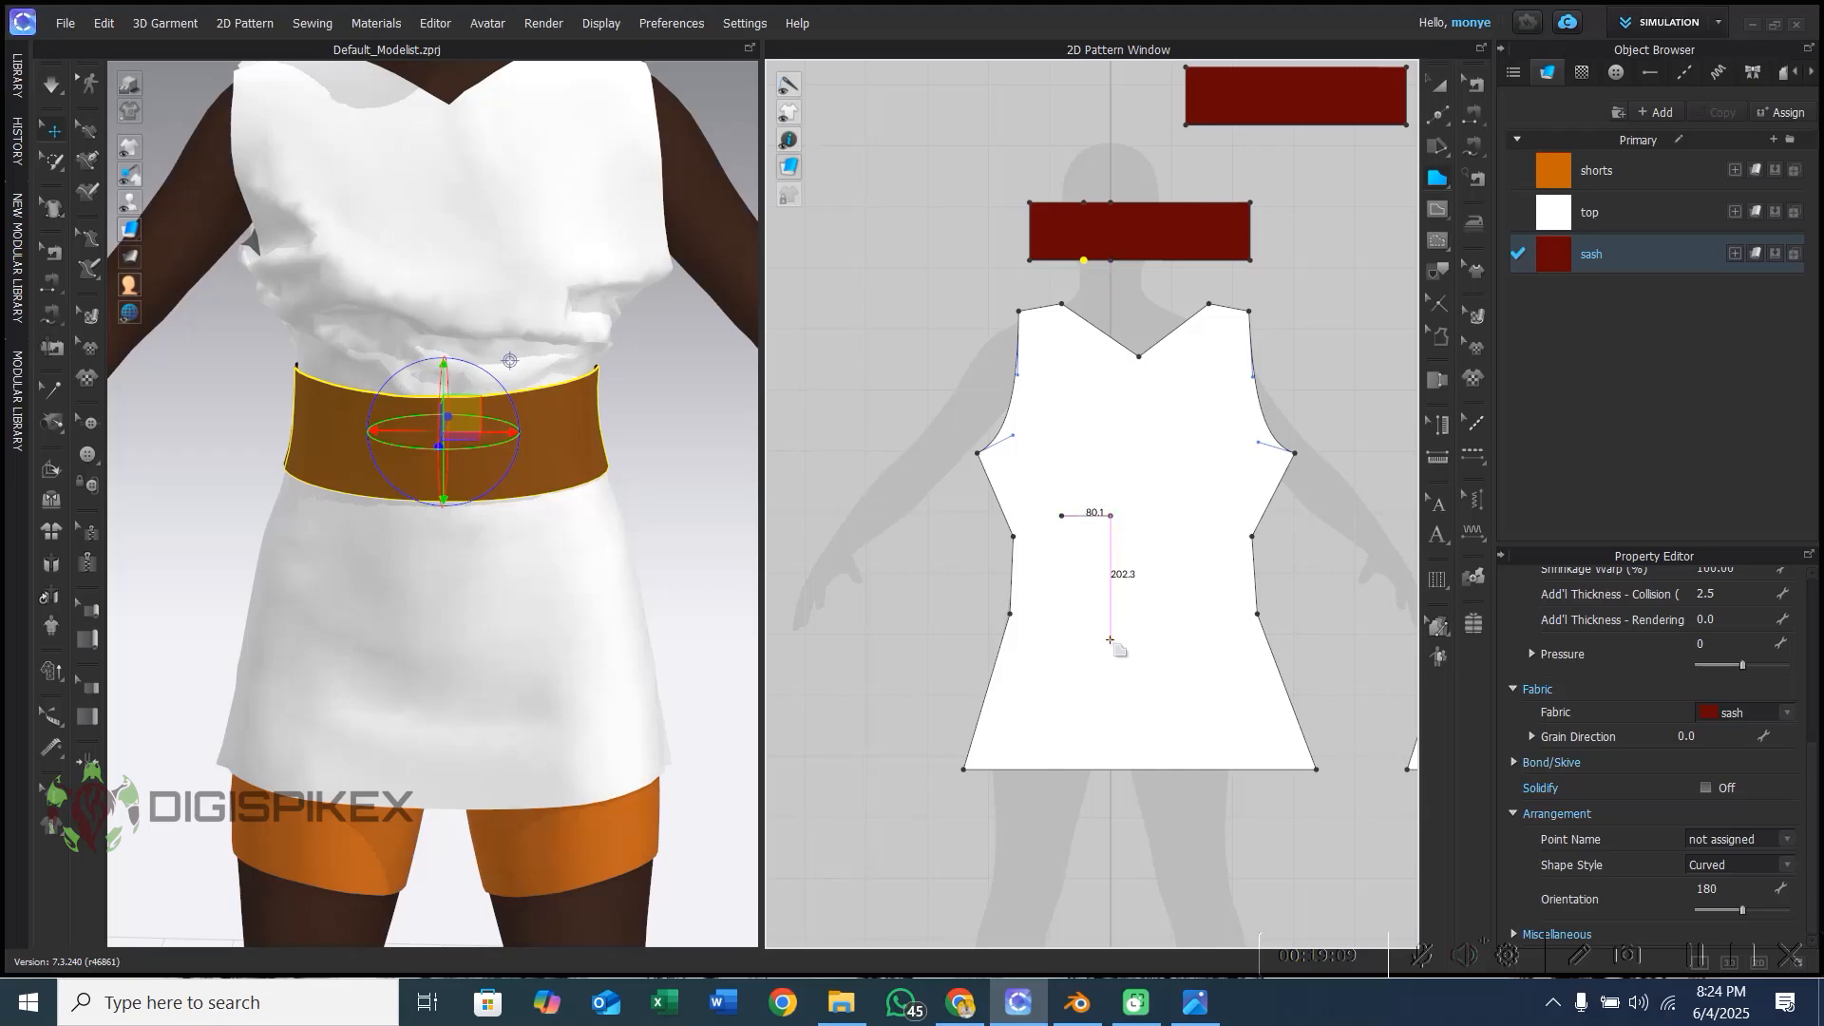
{"action": "left_click", "coordinate": [1062, 638]}
{"action": "left_click", "coordinate": [1062, 516]}
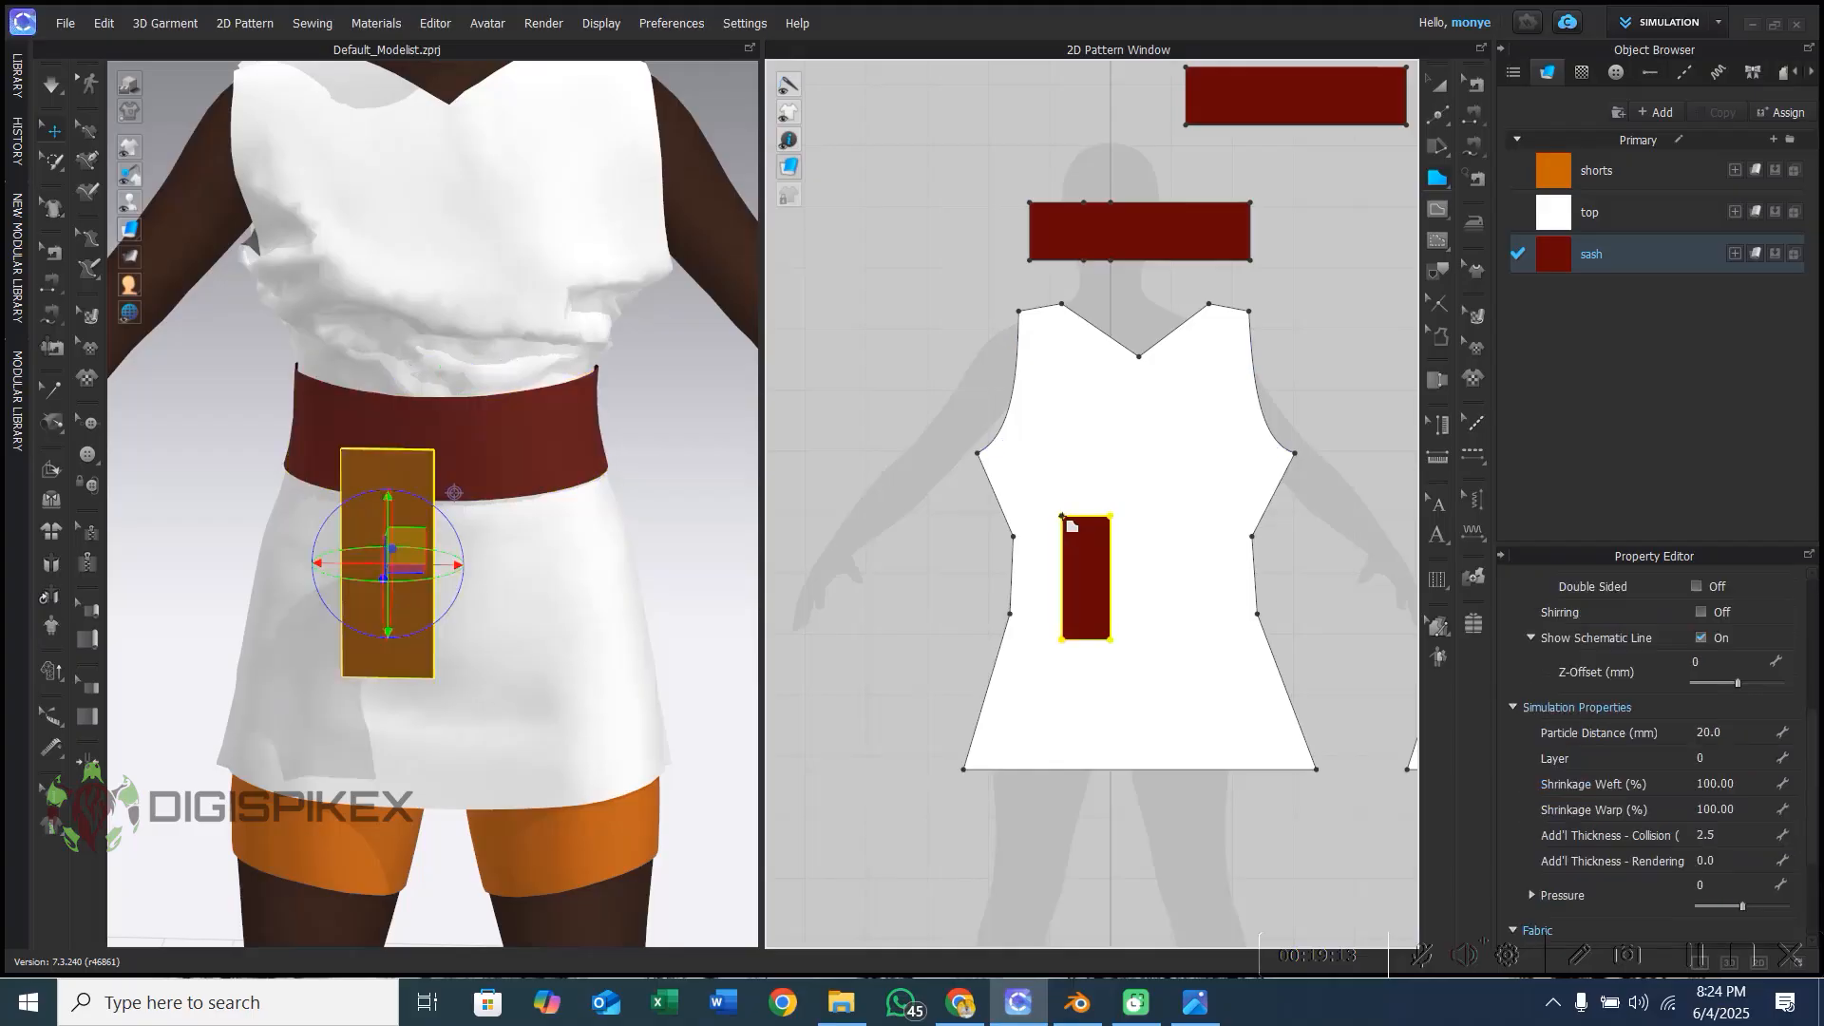
- Sew the vertical strip's upper and lower edges to the matching short segments on the front sash's upper and lower edges
{"action": "right_click_drag", "start_coordinate": [426, 540], "coordinate": [537, 520]}
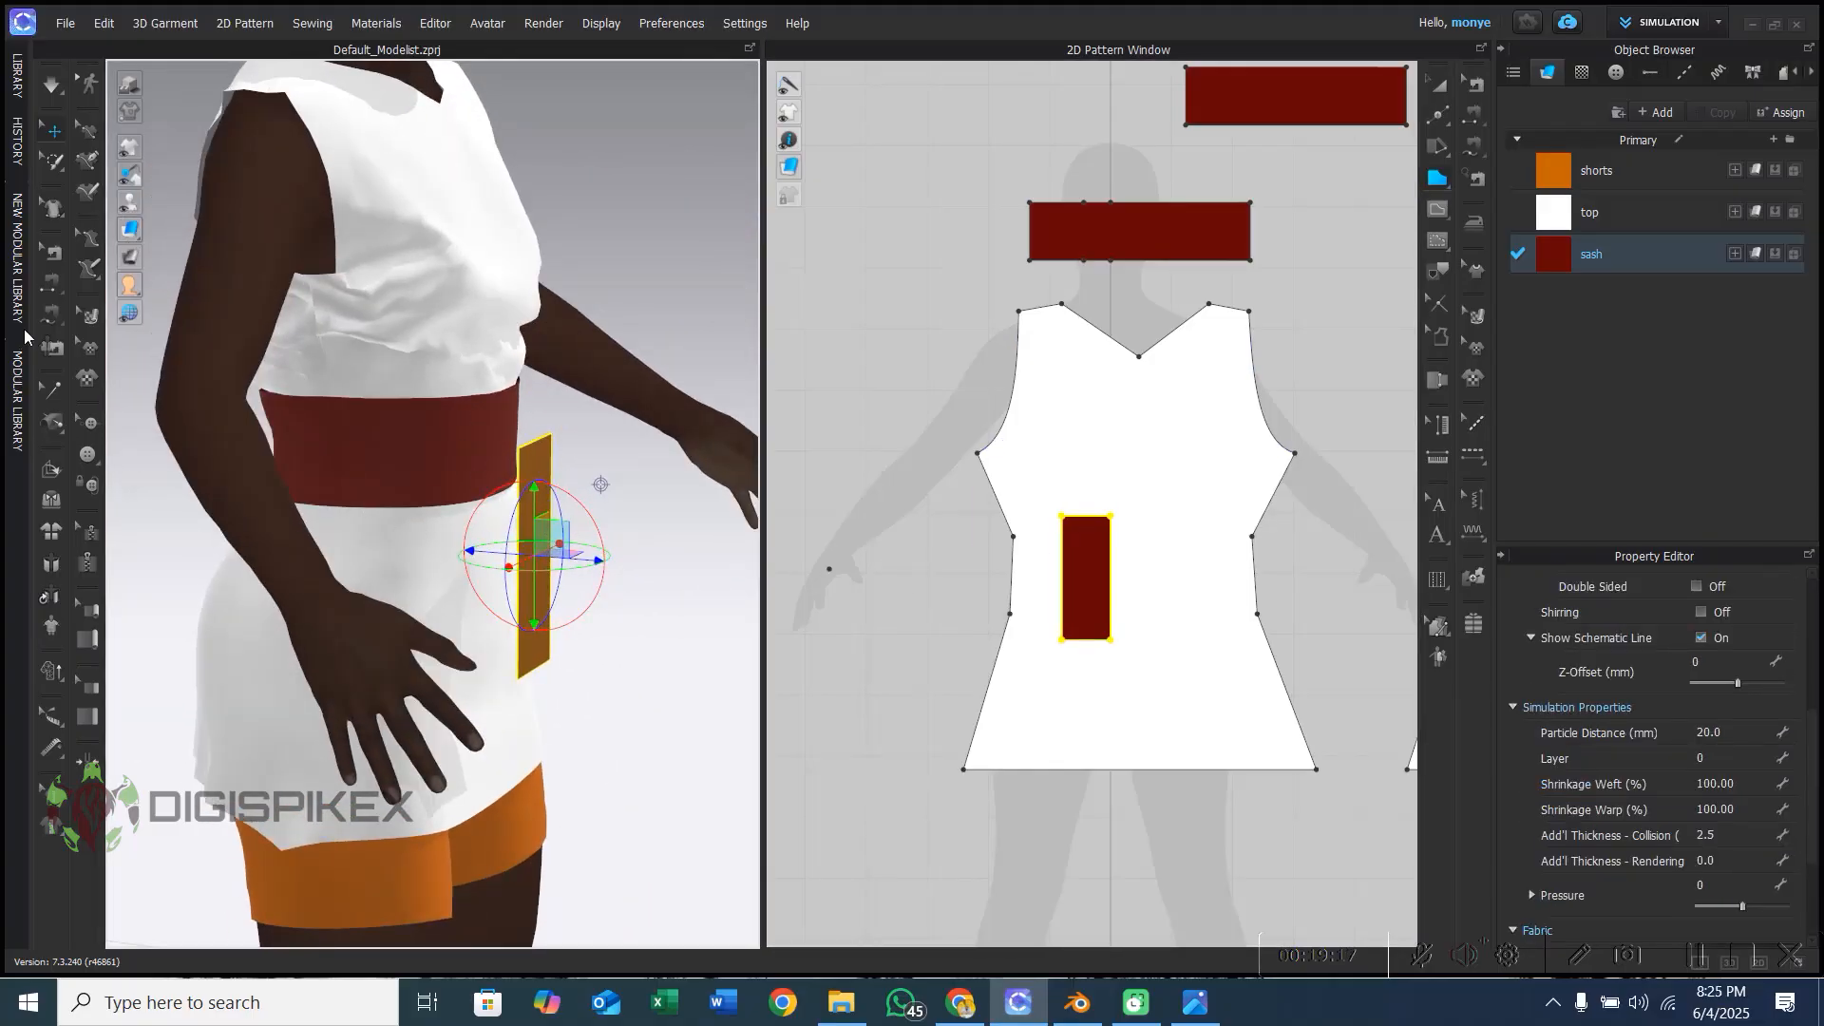
{"action": "left_click", "coordinate": [55, 288]}
{"action": "right_click_drag", "start_coordinate": [555, 529], "coordinate": [483, 522]}
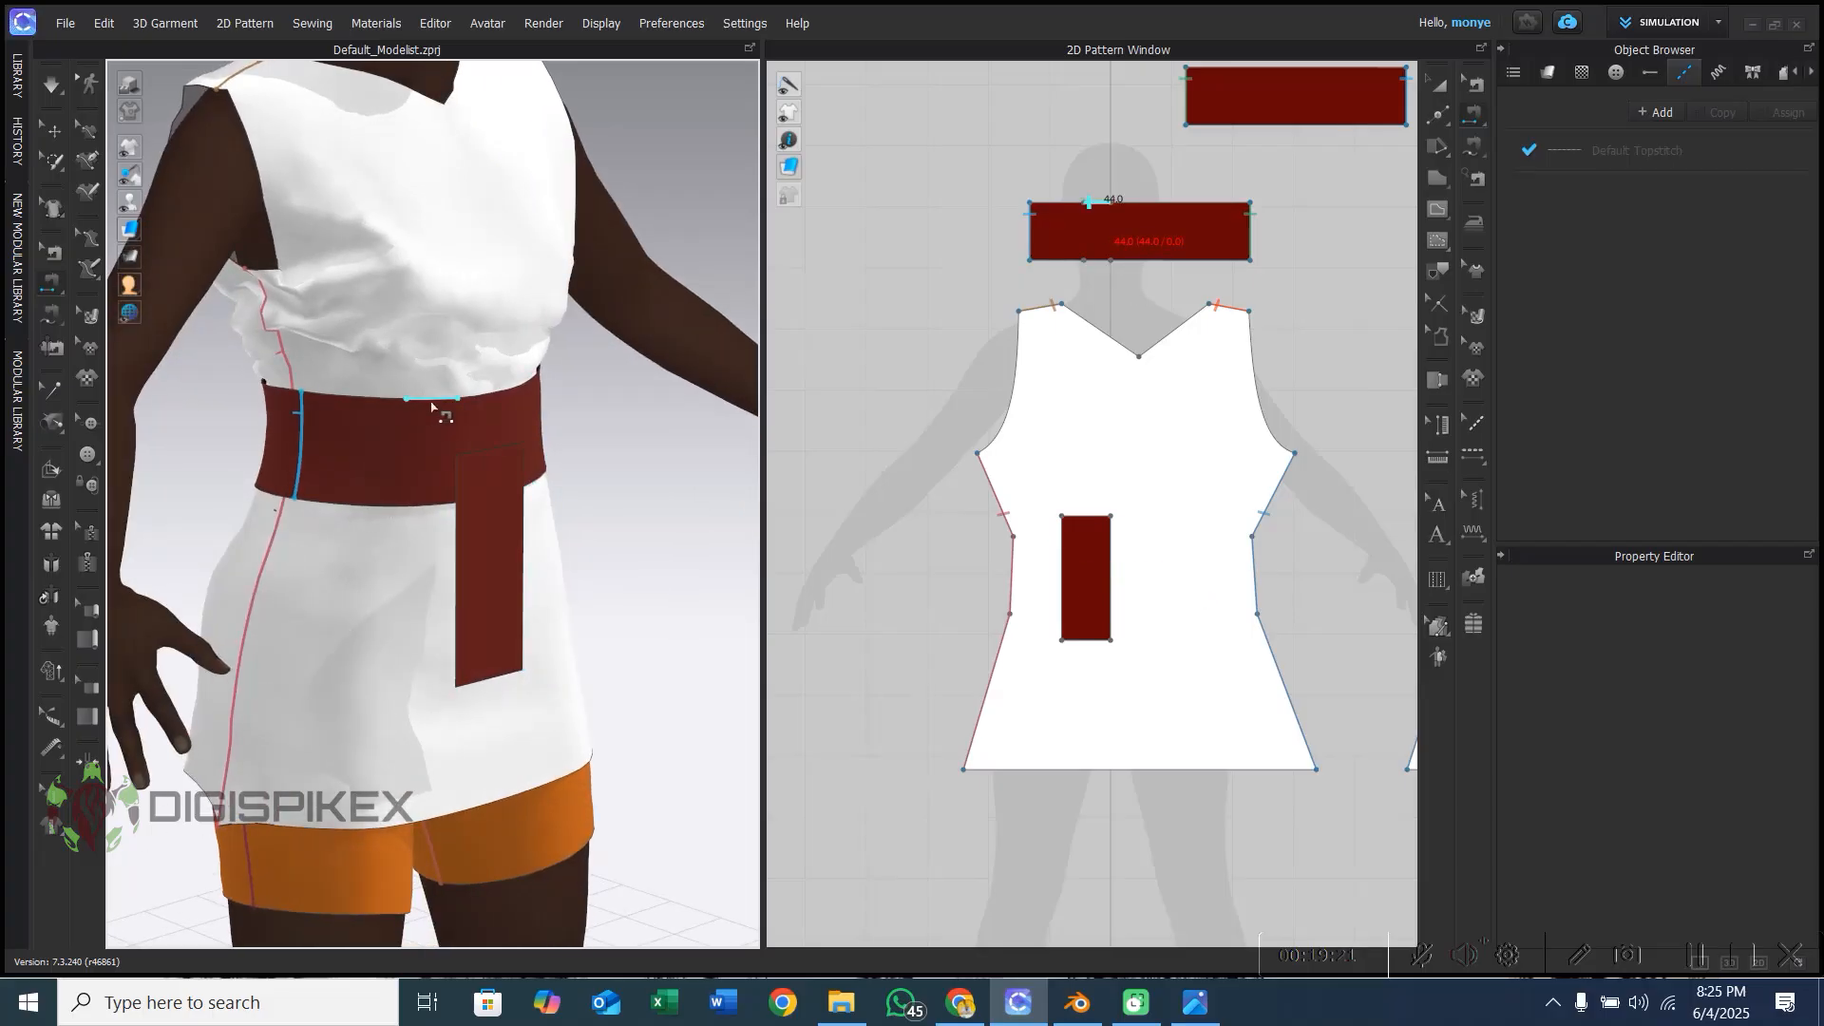
{"action": "left_click", "coordinate": [455, 425]}
{"action": "left_click", "coordinate": [485, 456]}
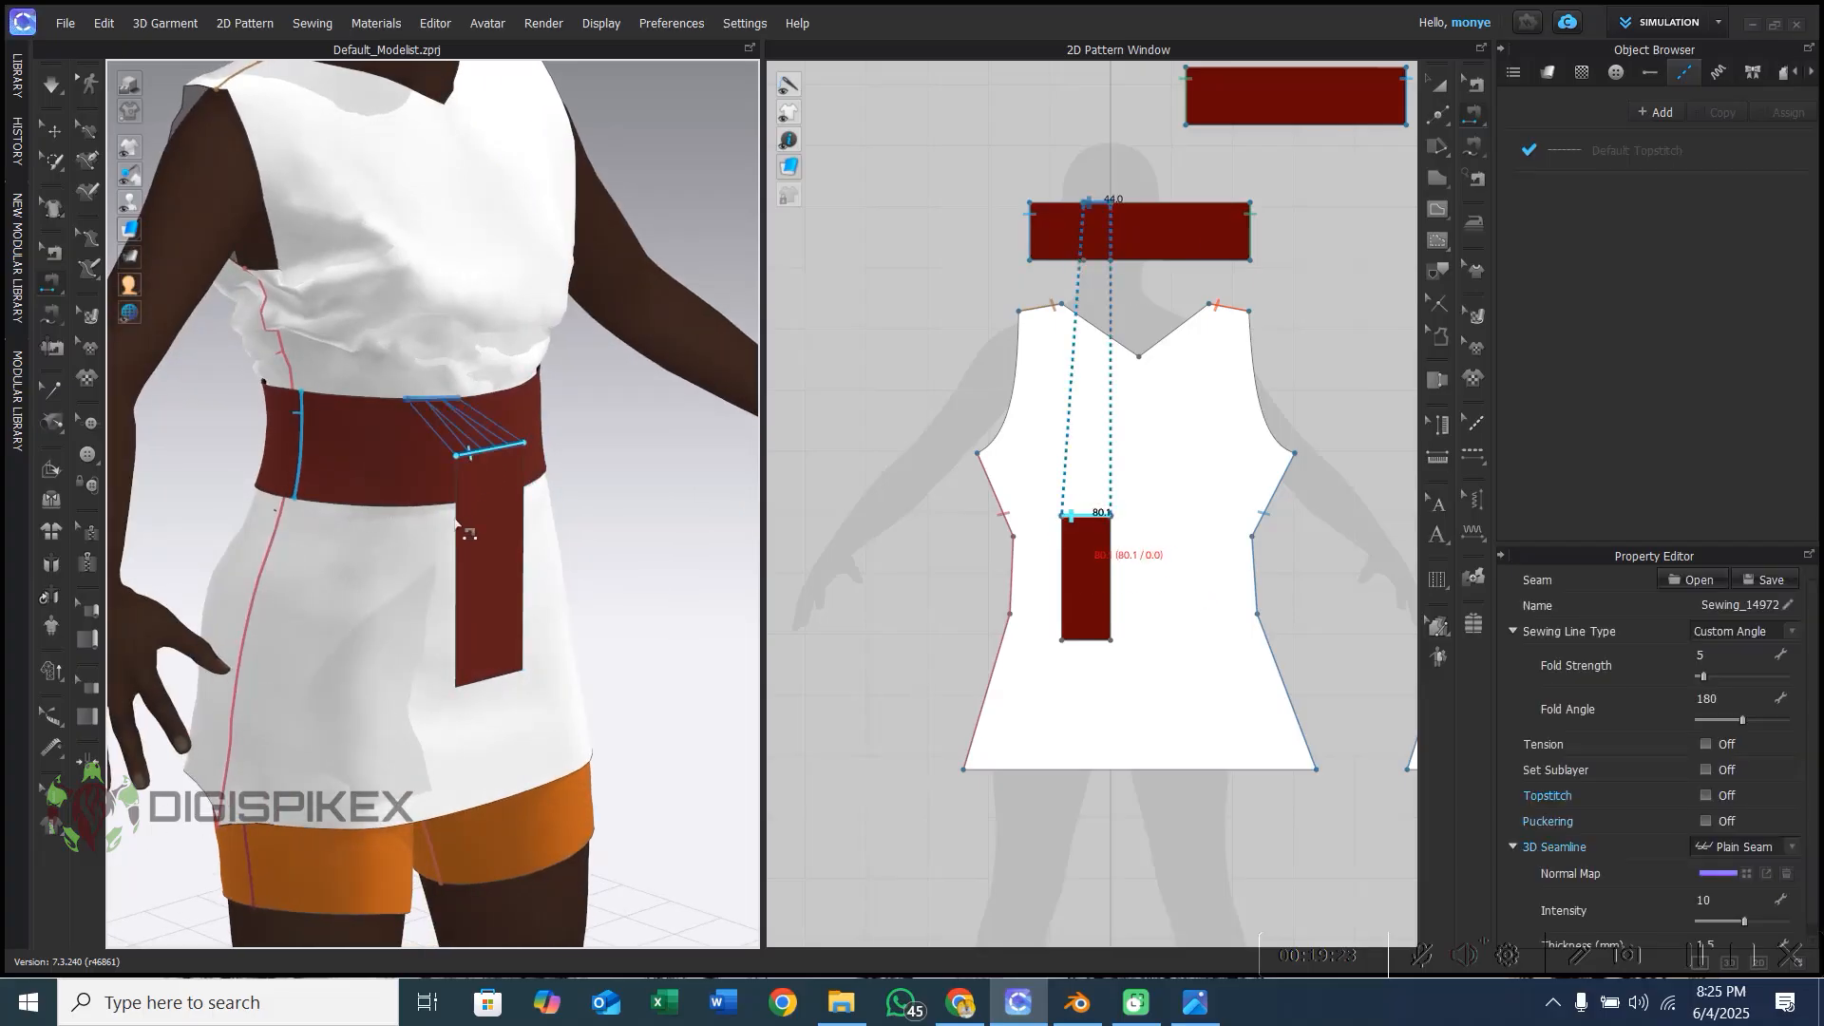
{"action": "left_click", "coordinate": [425, 509]}
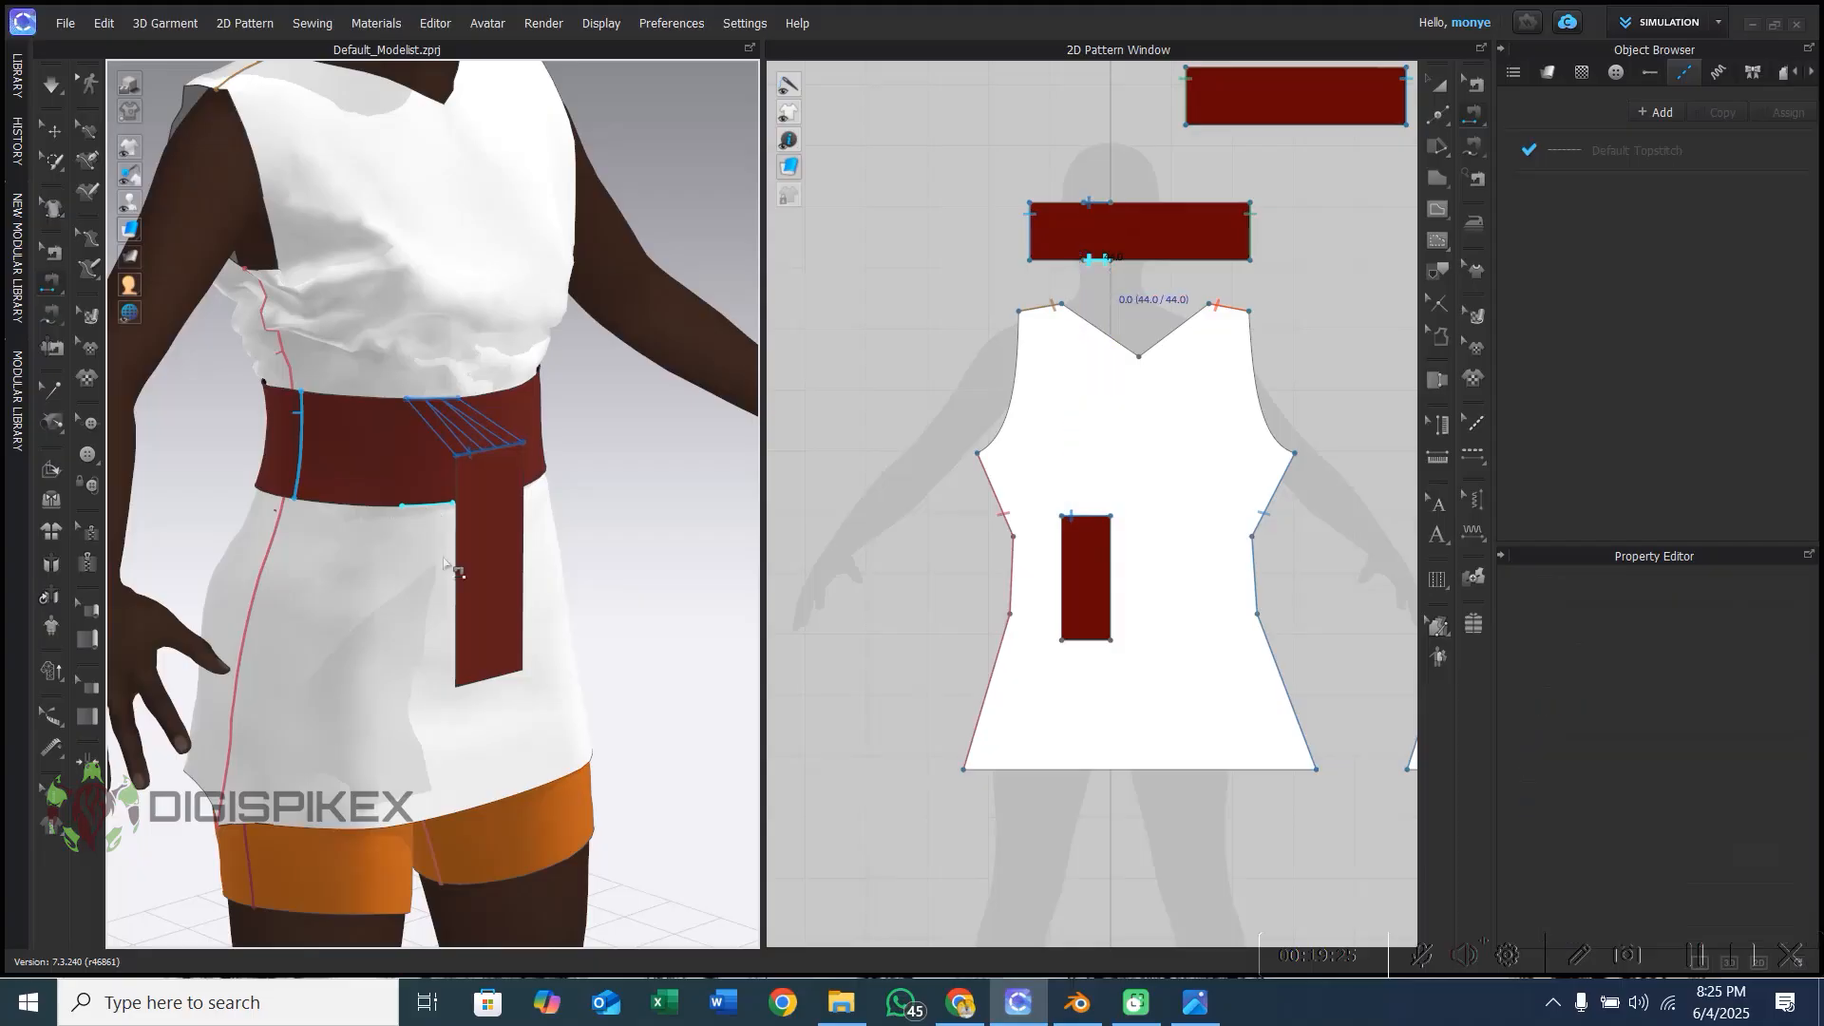
{"action": "left_click", "coordinate": [480, 691]}
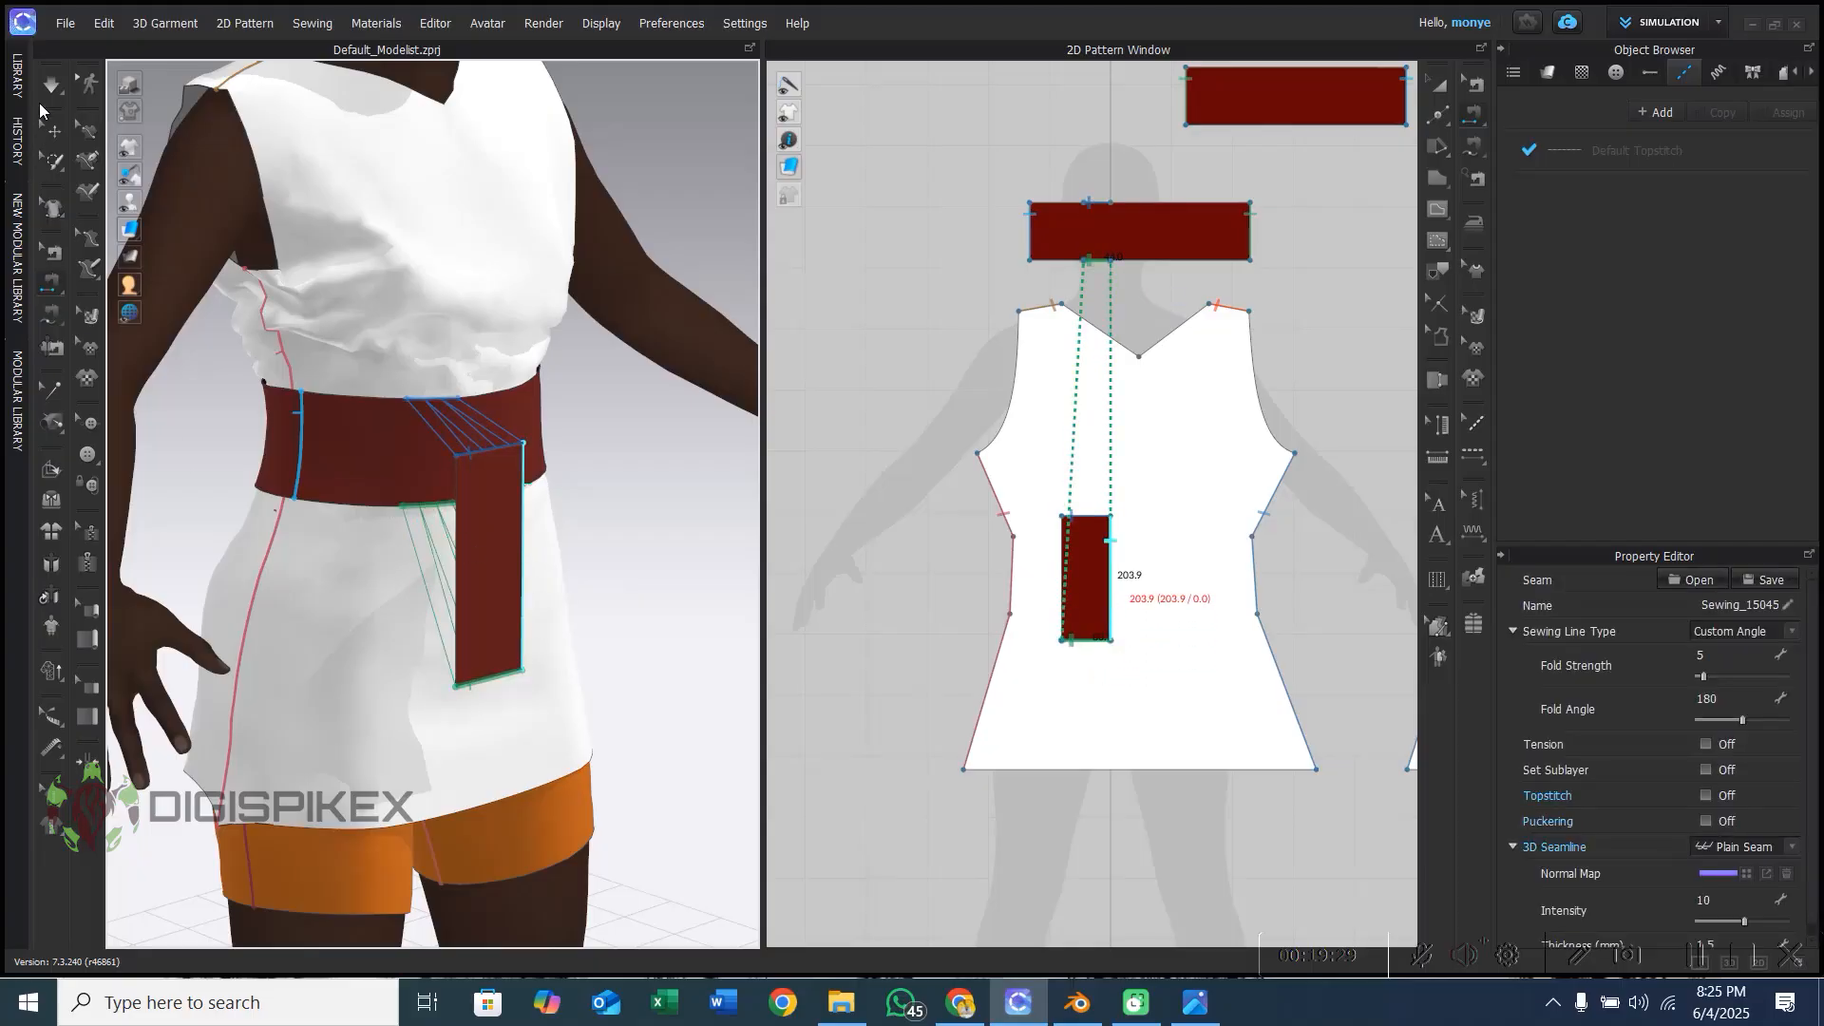
- Simulate the sewn strip over the front of the sash and inspect it from the side
{"action": "left_click", "coordinate": [54, 89]}
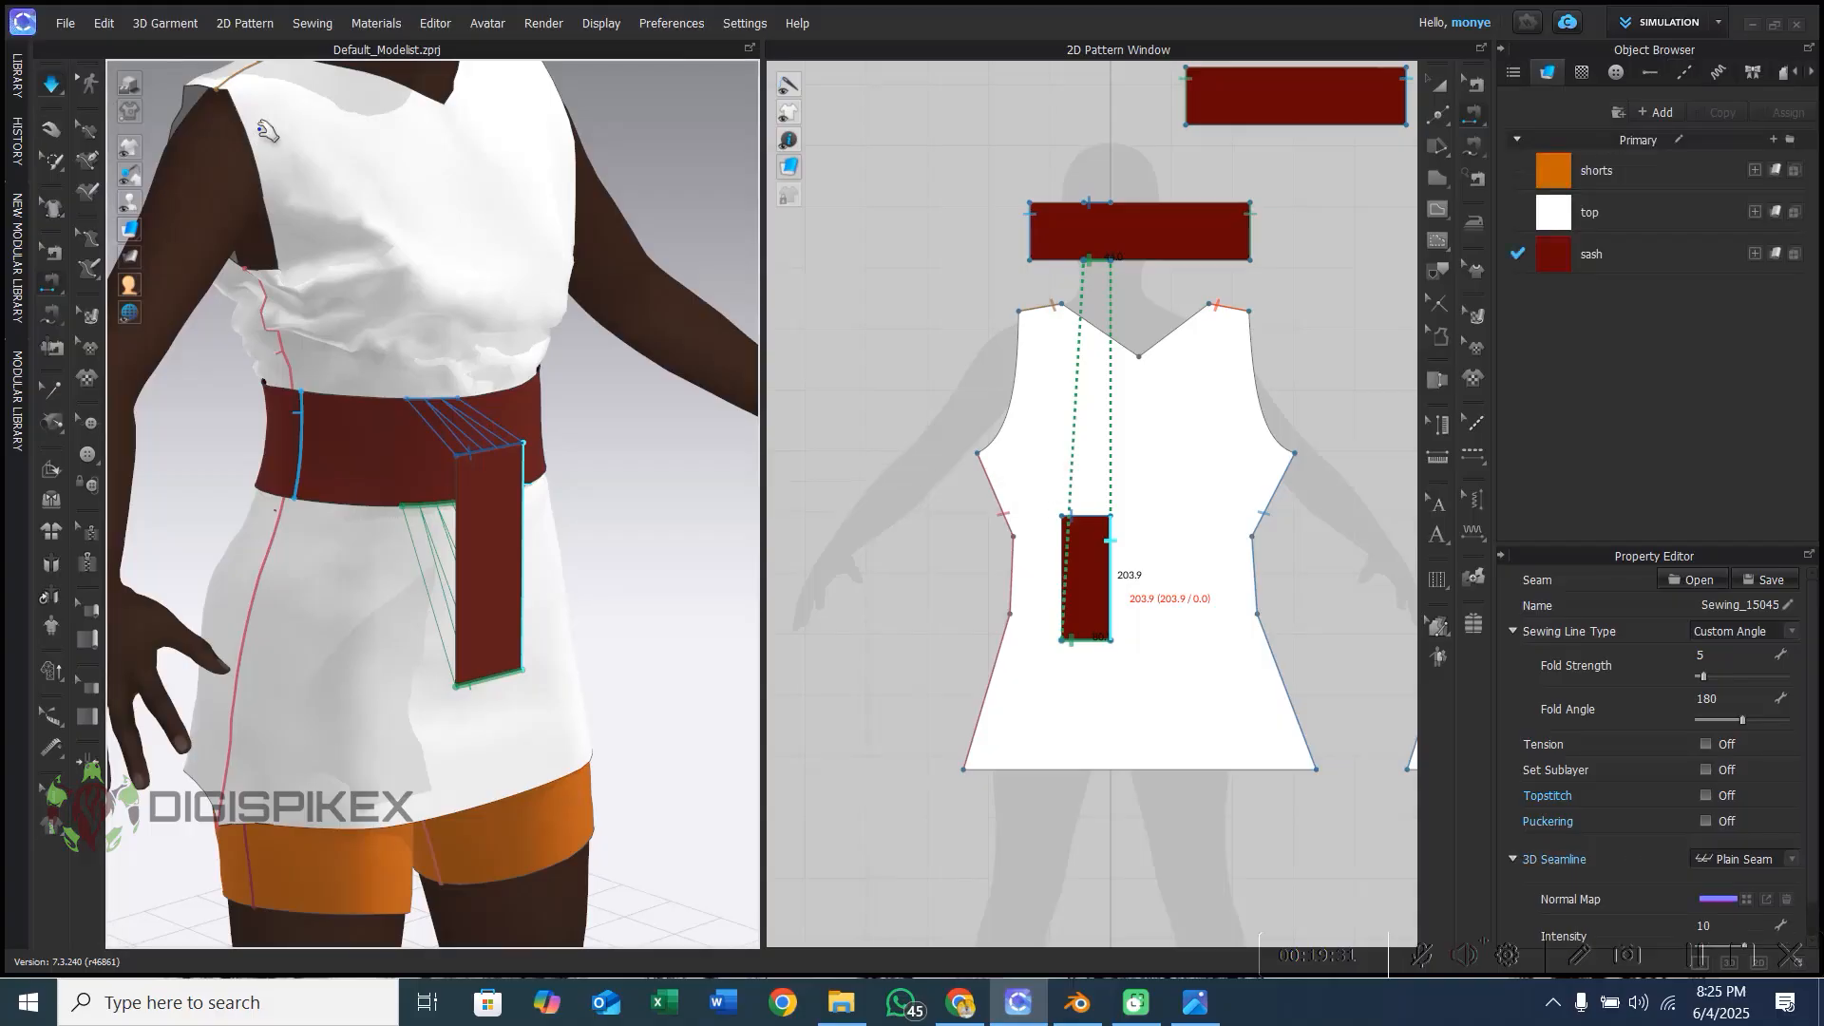
{"action": "key", "text": "space"}
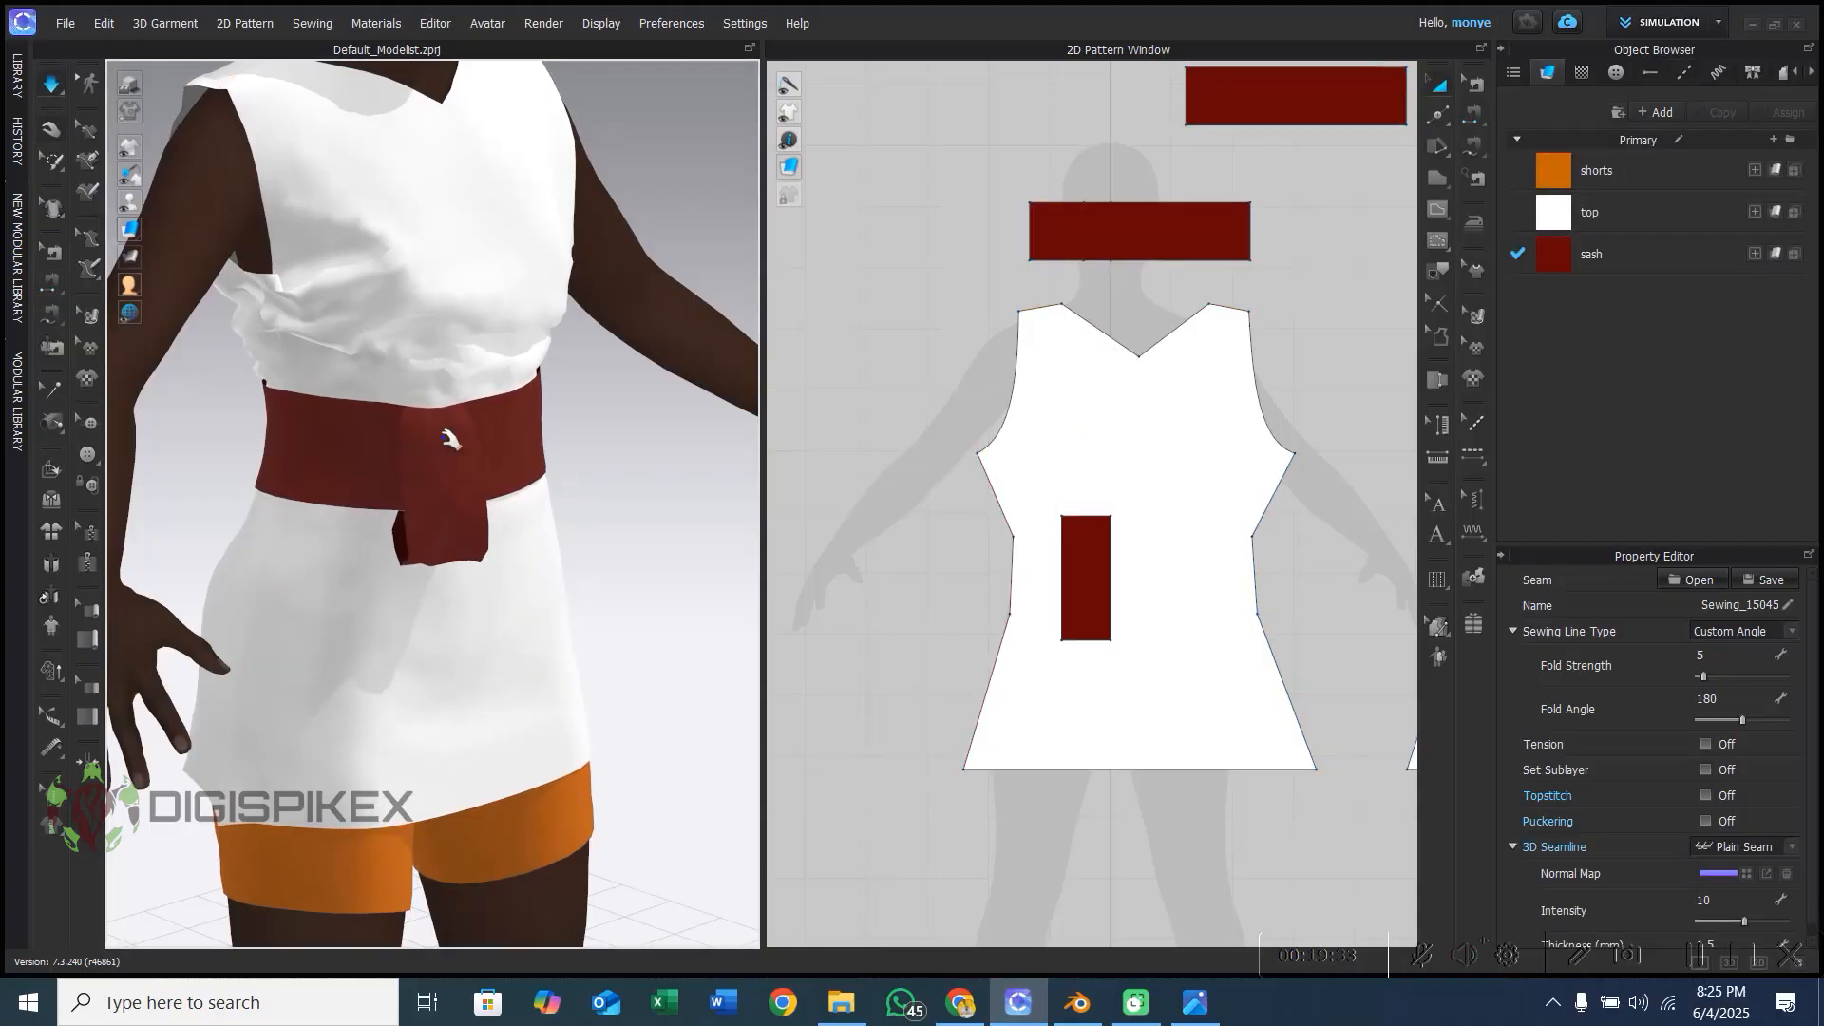
{"action": "right_click_drag", "start_coordinate": [480, 520], "coordinate": [585, 511]}
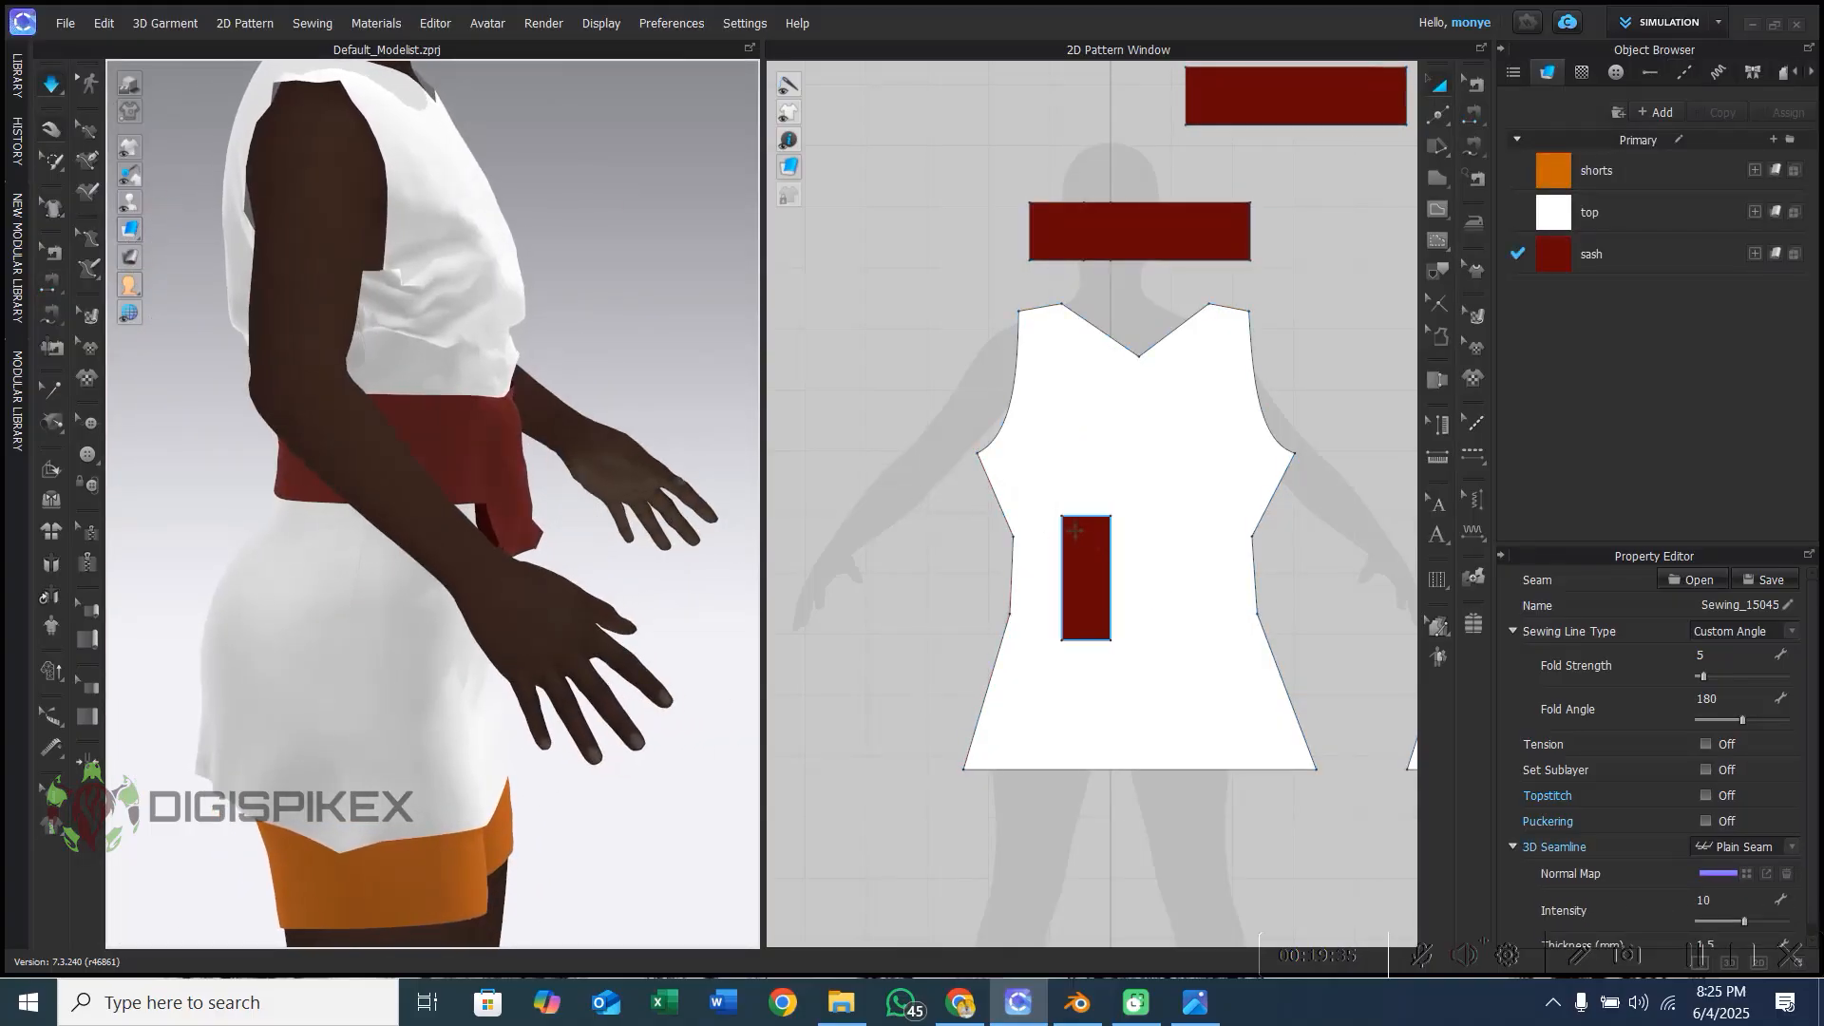
- Shorten the strip from its upper edge in two stages, simulating the fit over the sash after each
{"action": "left_click", "coordinate": [1093, 543]}
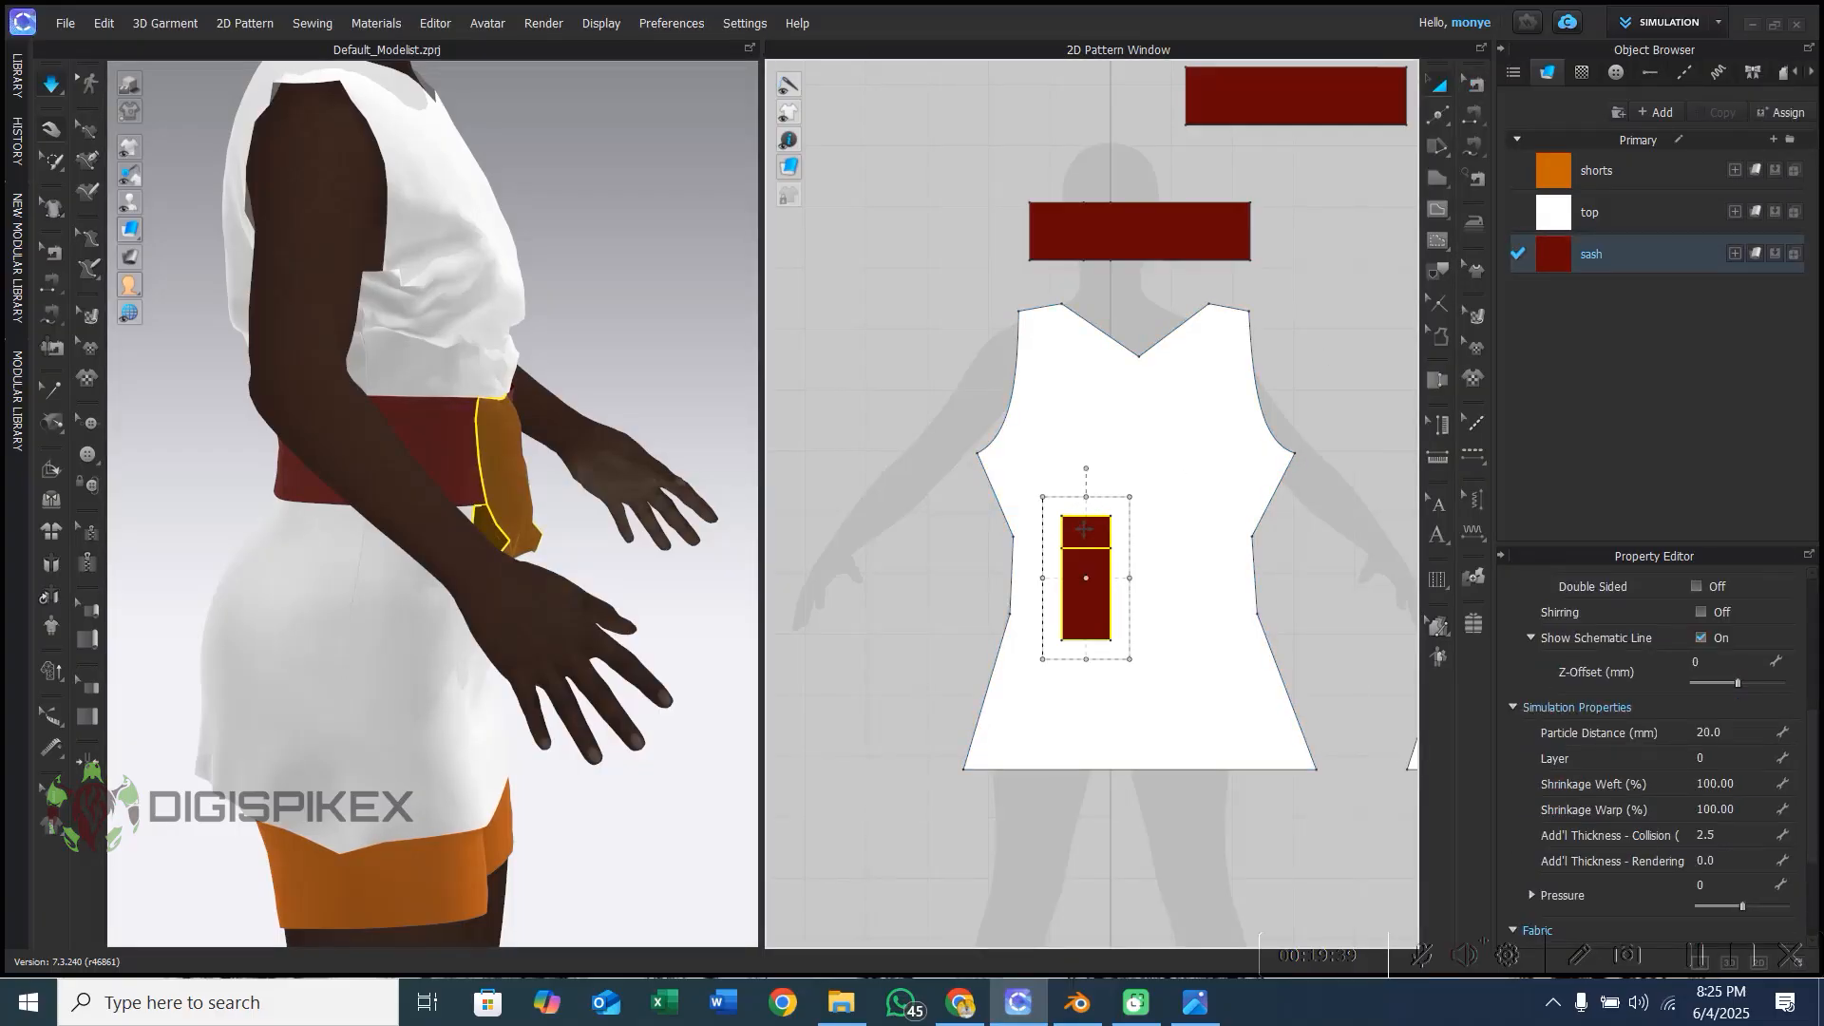
{"action": "left_click_drag", "start_coordinate": [1085, 529], "coordinate": [1086, 529]}
{"action": "left_click", "coordinate": [57, 89]}
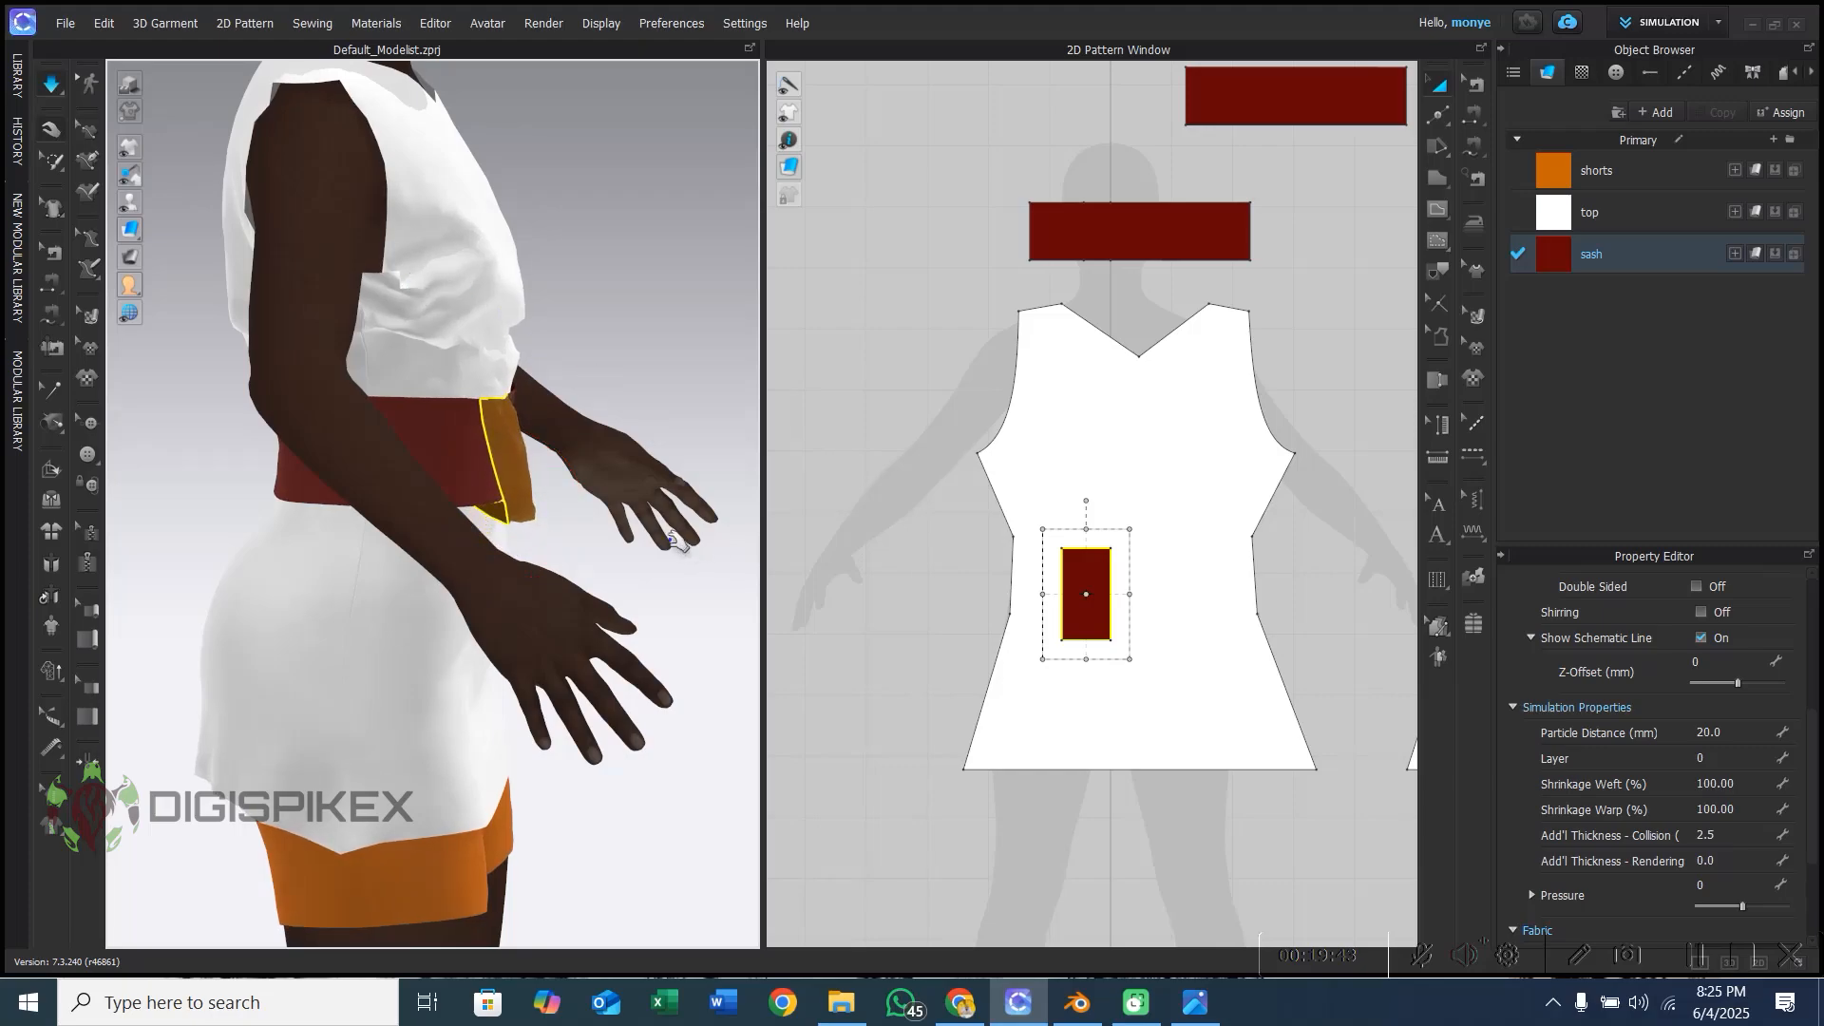
{"action": "right_click_drag", "start_coordinate": [519, 475], "coordinate": [236, 463]}
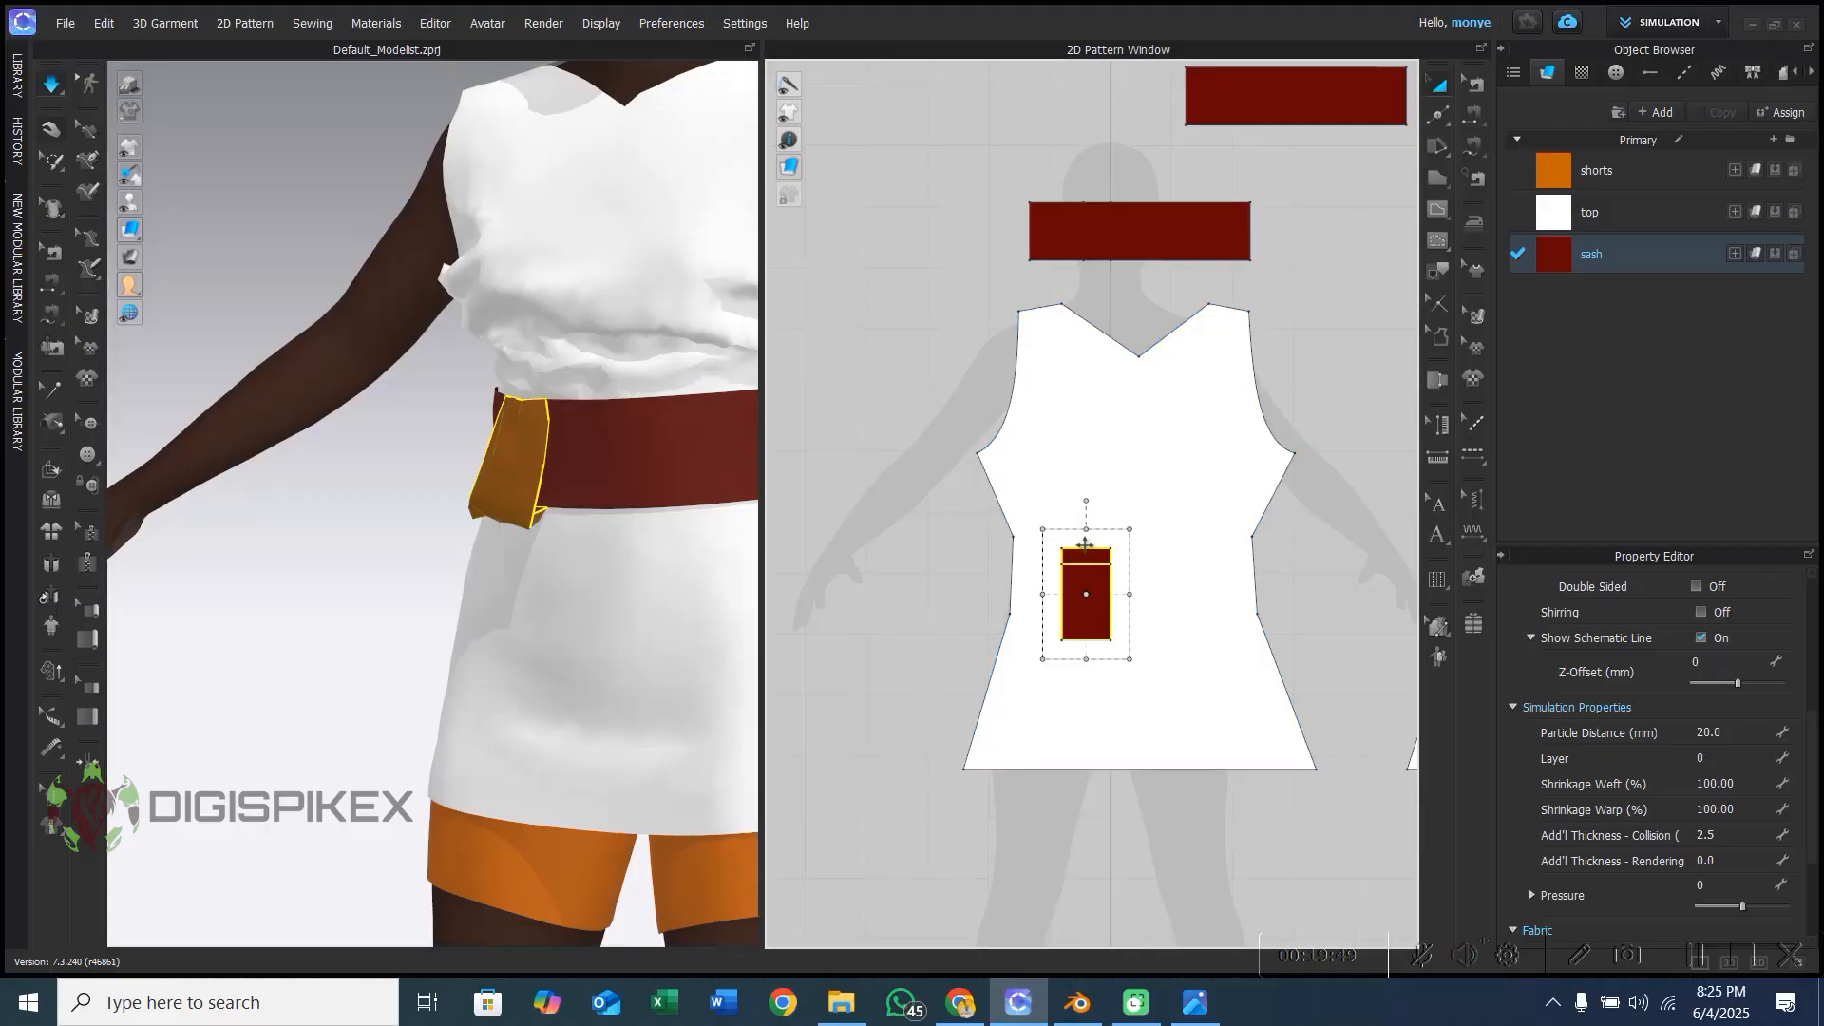
{"action": "key", "text": "space"}
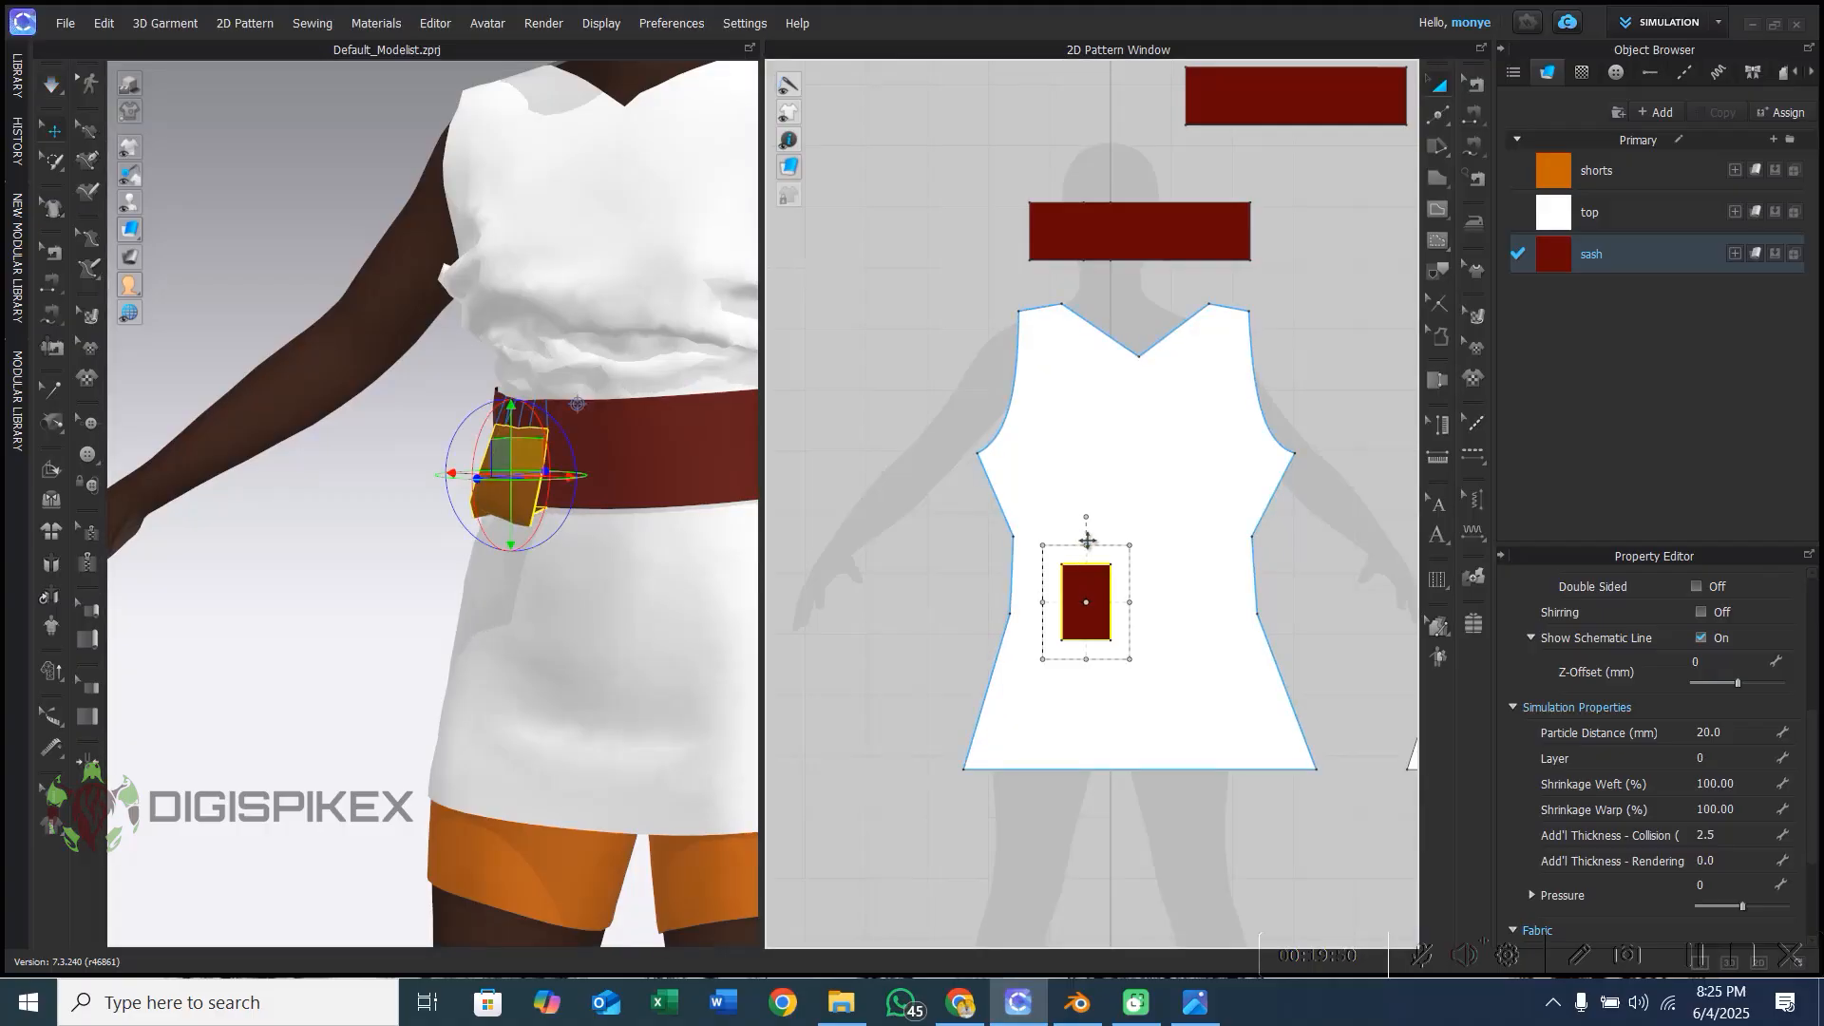
{"action": "left_click", "coordinate": [55, 88]}
{"action": "right_click_drag", "start_coordinate": [460, 419], "coordinate": [378, 418]}
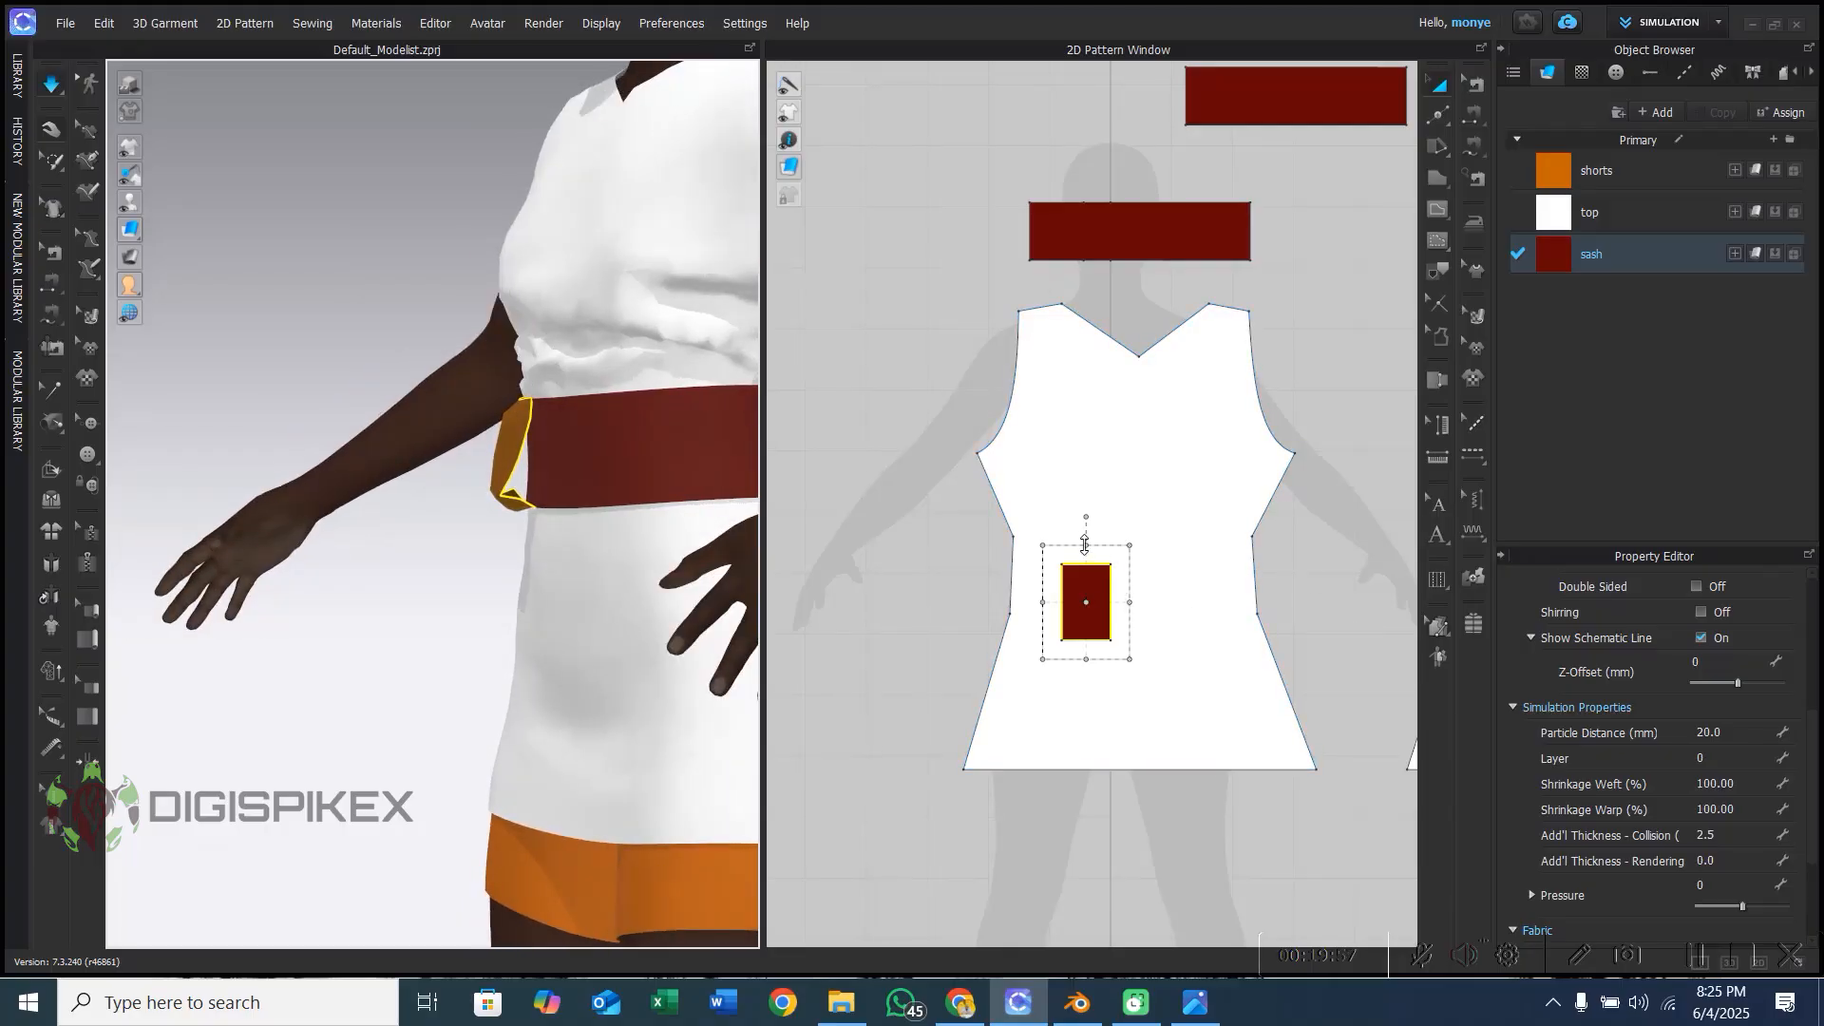
- Shorten the strip further to about 103 mm, simulate it and pull it outward into a loop on the sash
{"action": "left_click_drag", "start_coordinate": [1085, 556], "coordinate": [1085, 557]}
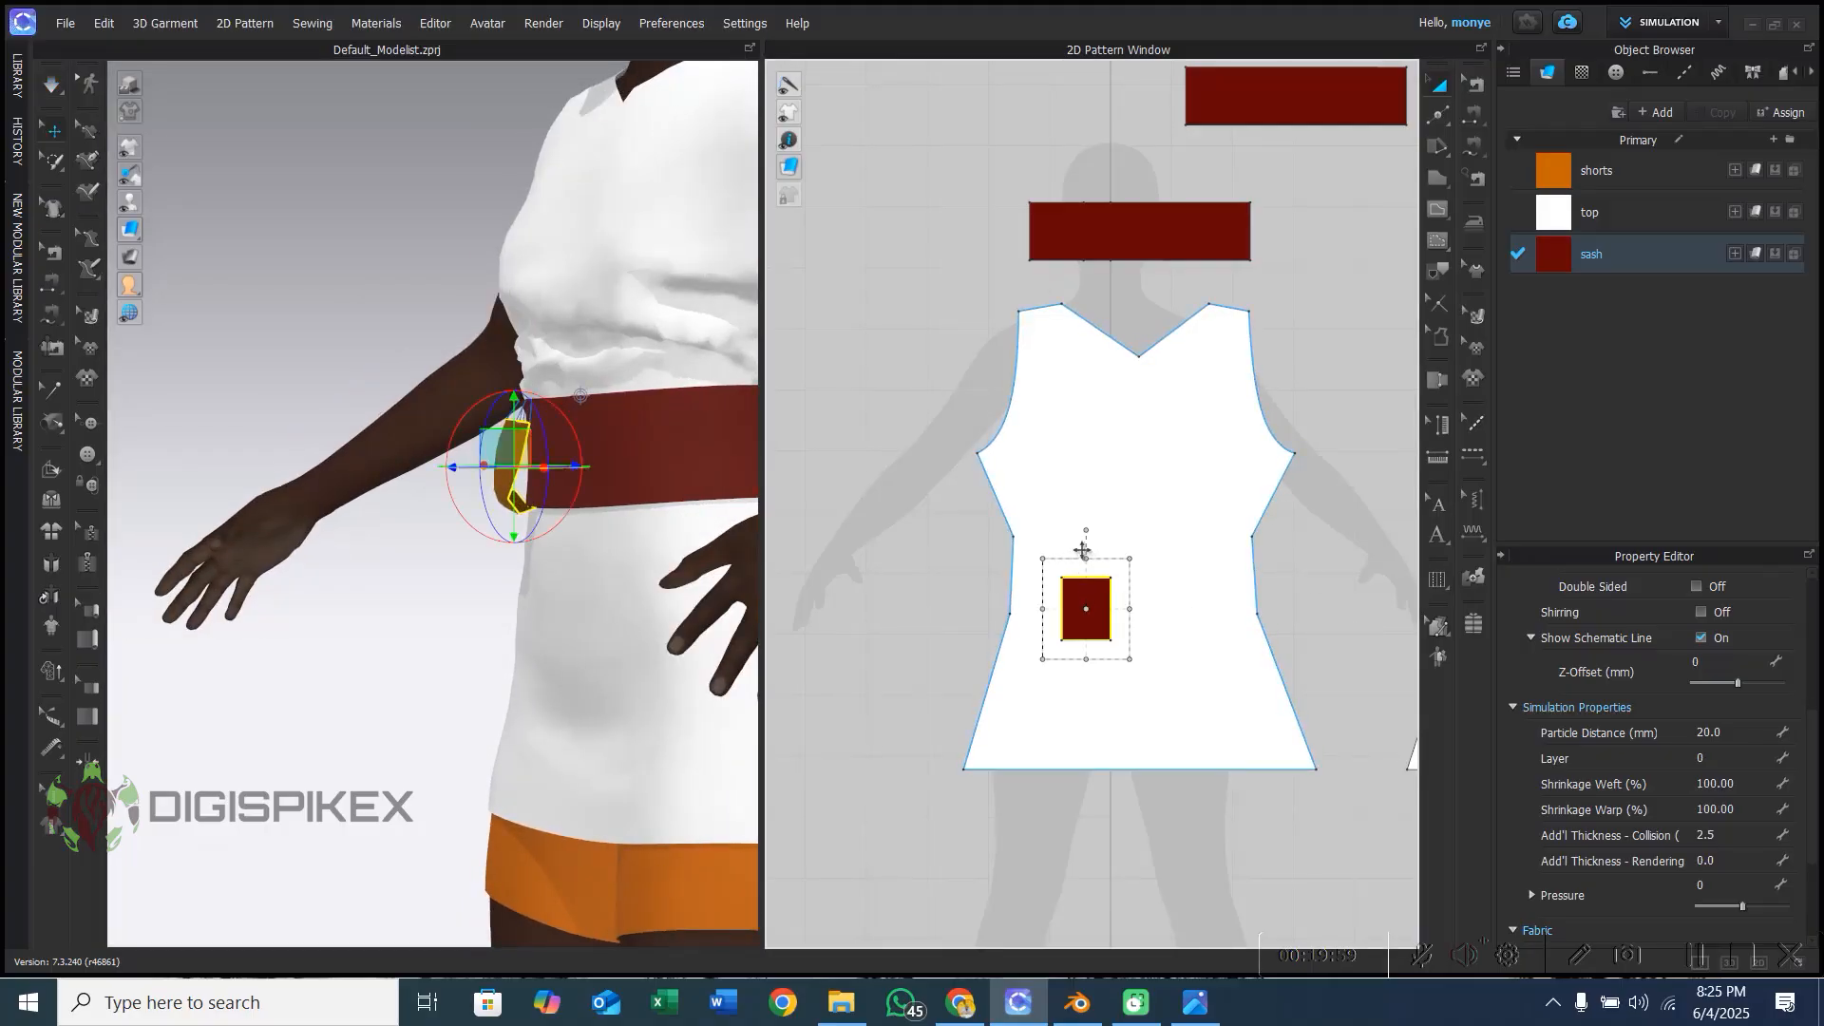
{"action": "left_click", "coordinate": [53, 86]}
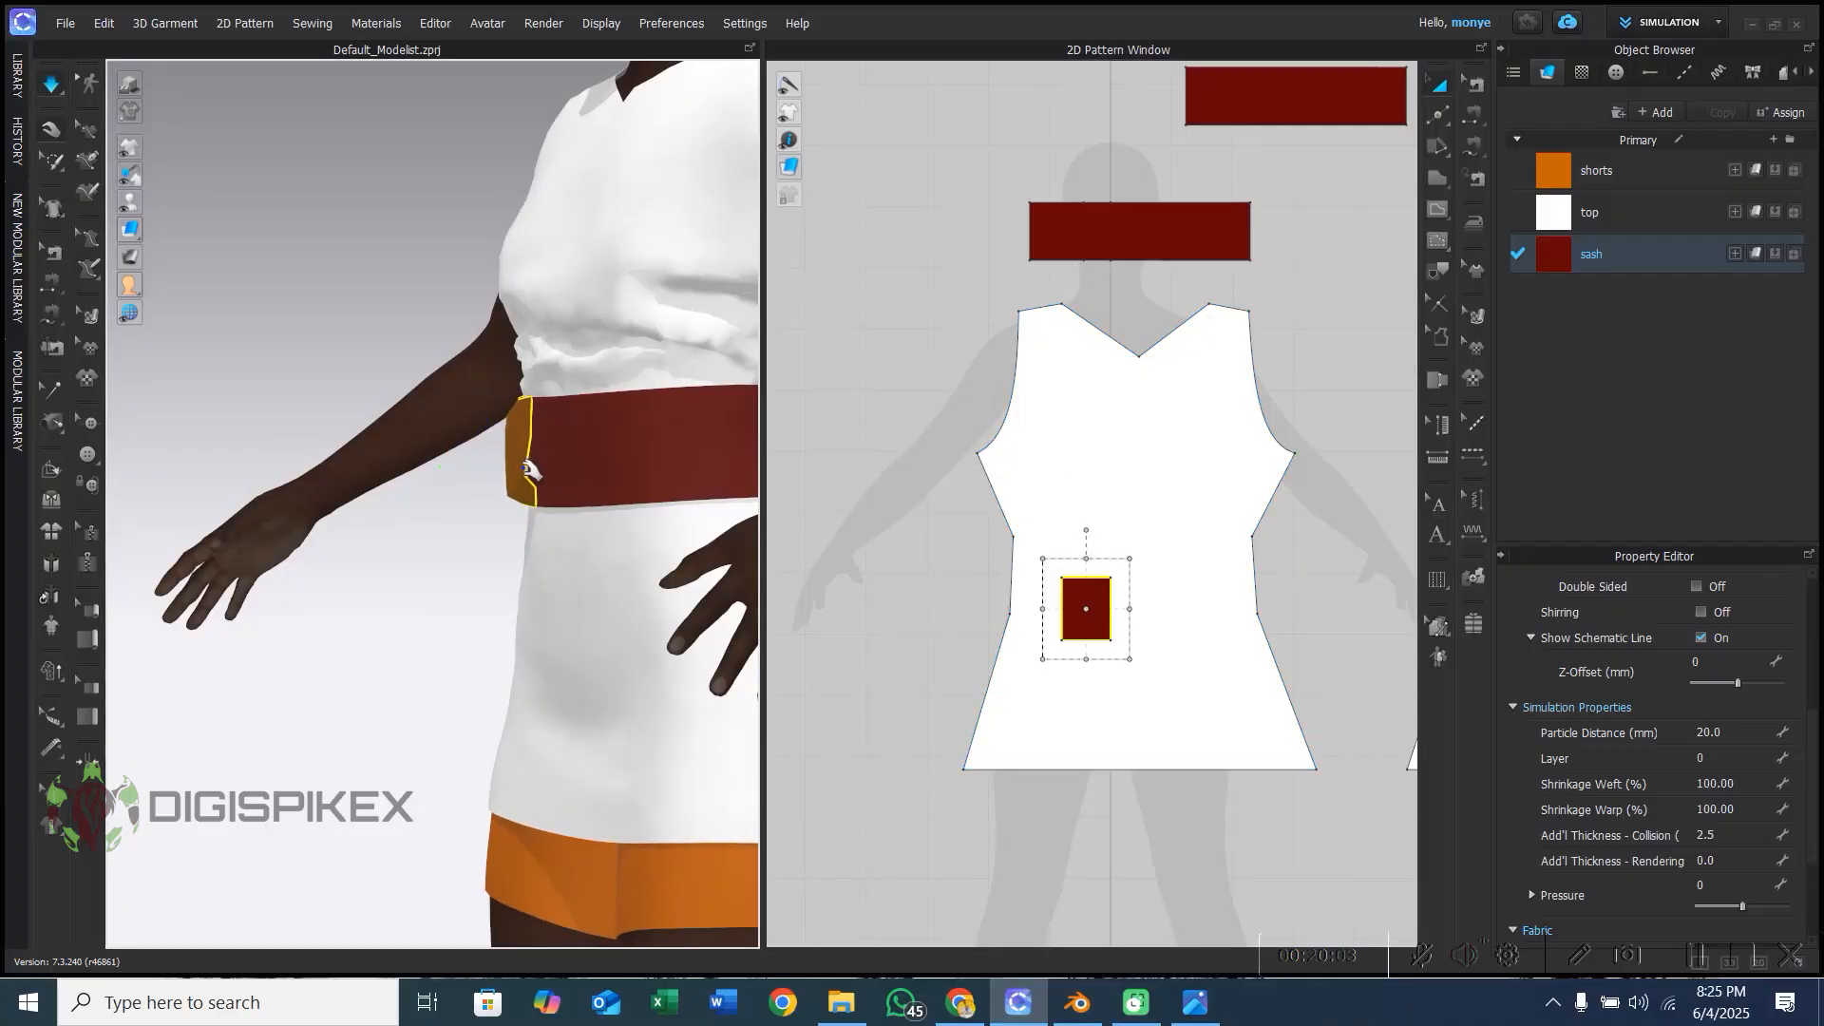
{"action": "left_click_drag", "start_coordinate": [518, 472], "coordinate": [479, 478]}
{"action": "right_click_drag", "start_coordinate": [516, 473], "coordinate": [638, 607]}
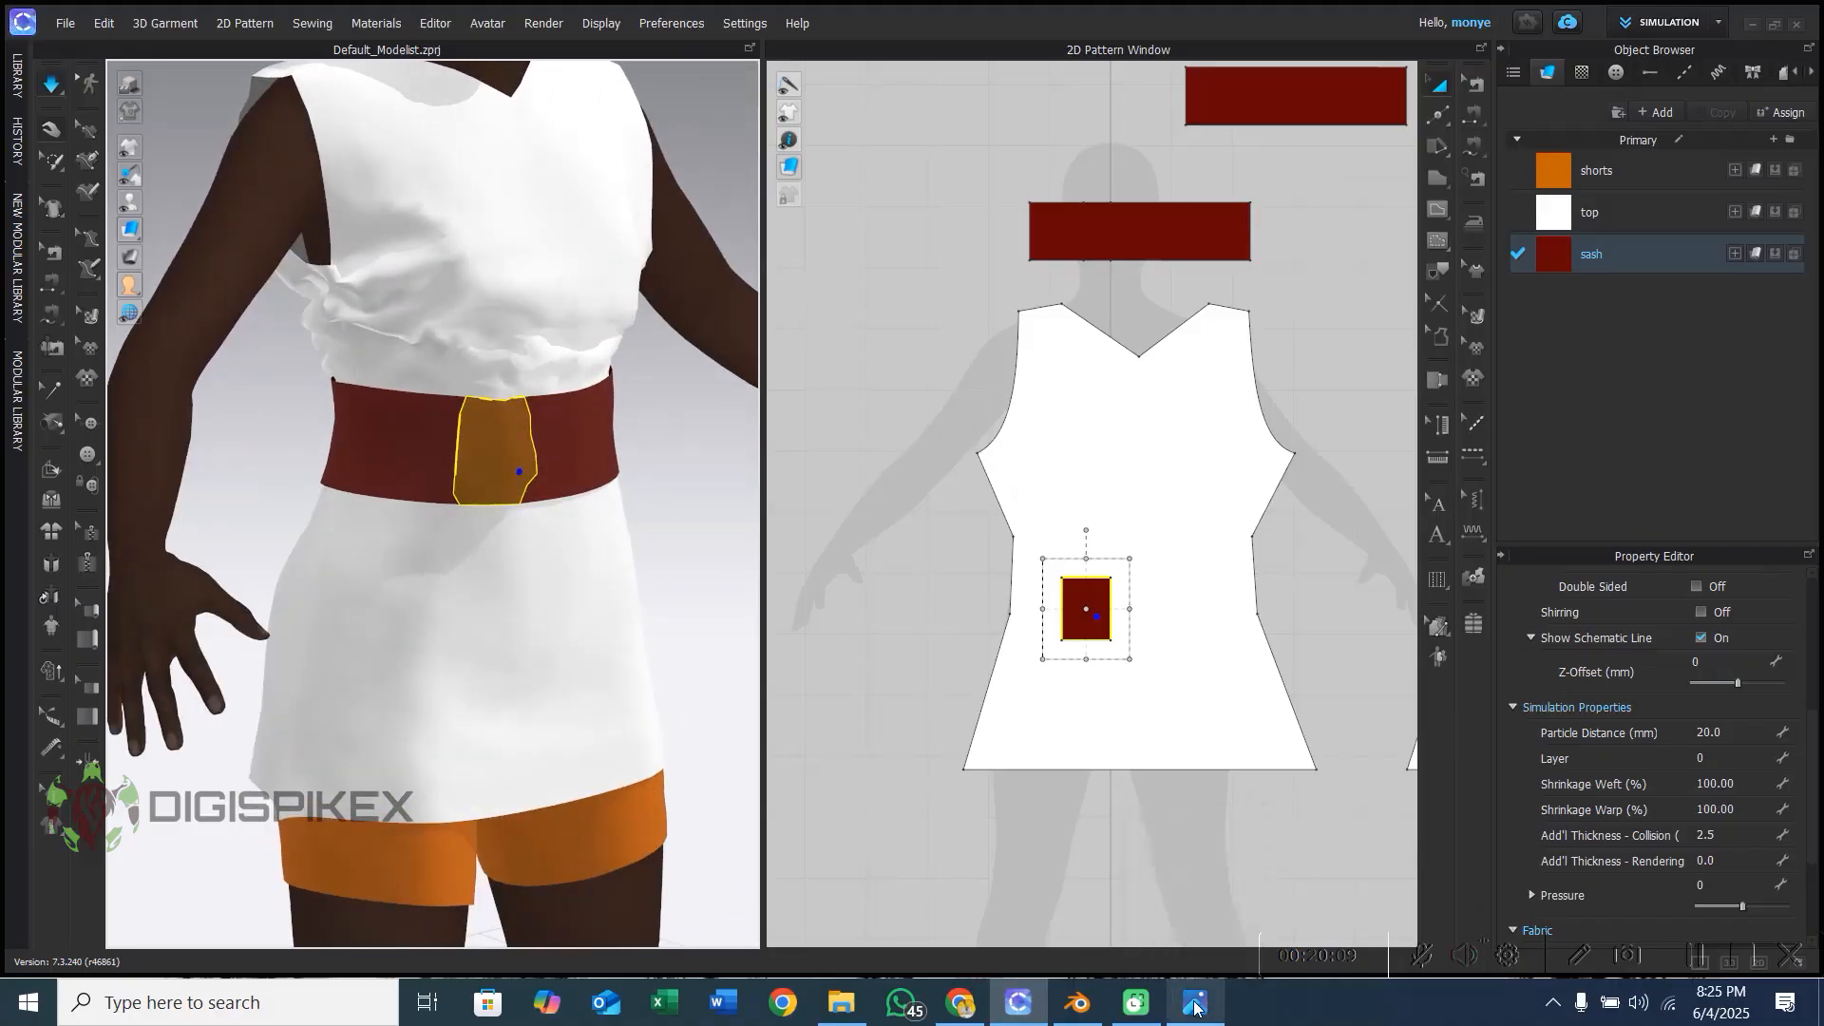
- Check the sash in the concept image and draw a horizontal rectangle about 198 by 61 mm below and beside the loop pattern
{"action": "left_click", "coordinate": [1195, 1005]}
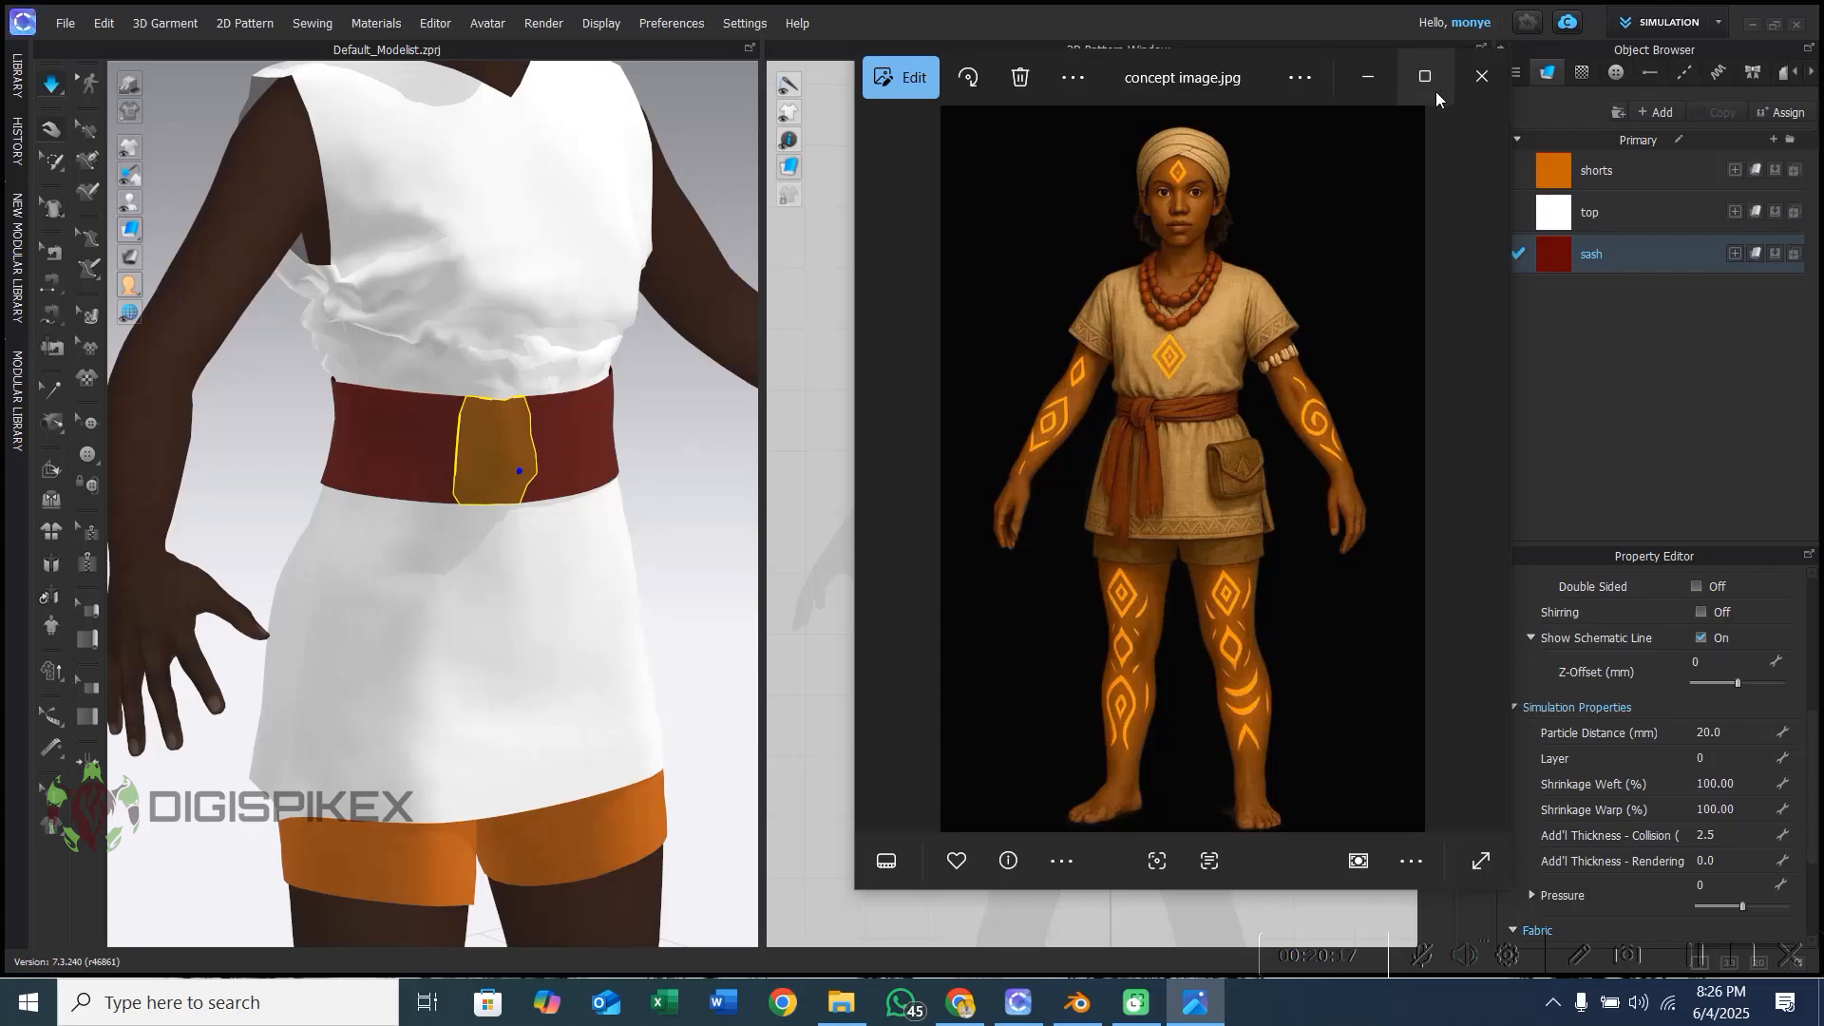
{"action": "left_click", "coordinate": [1369, 76]}
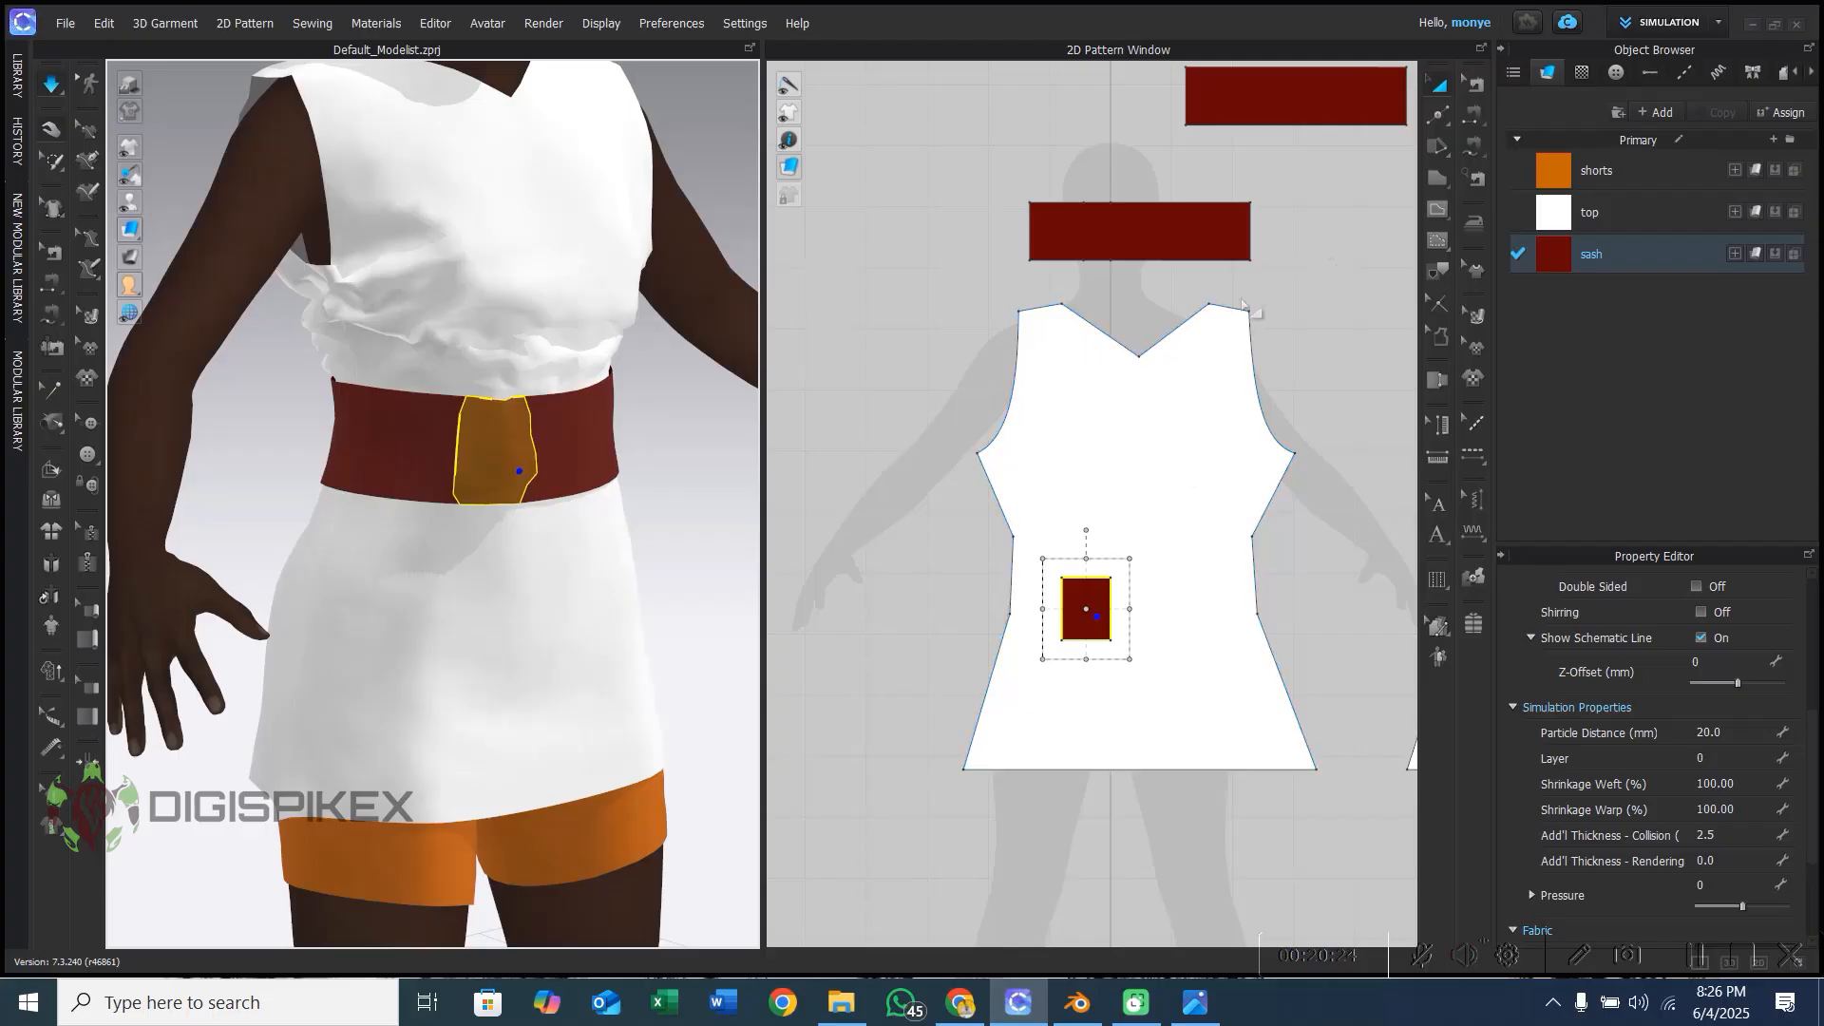
{"action": "left_click", "coordinate": [1437, 178]}
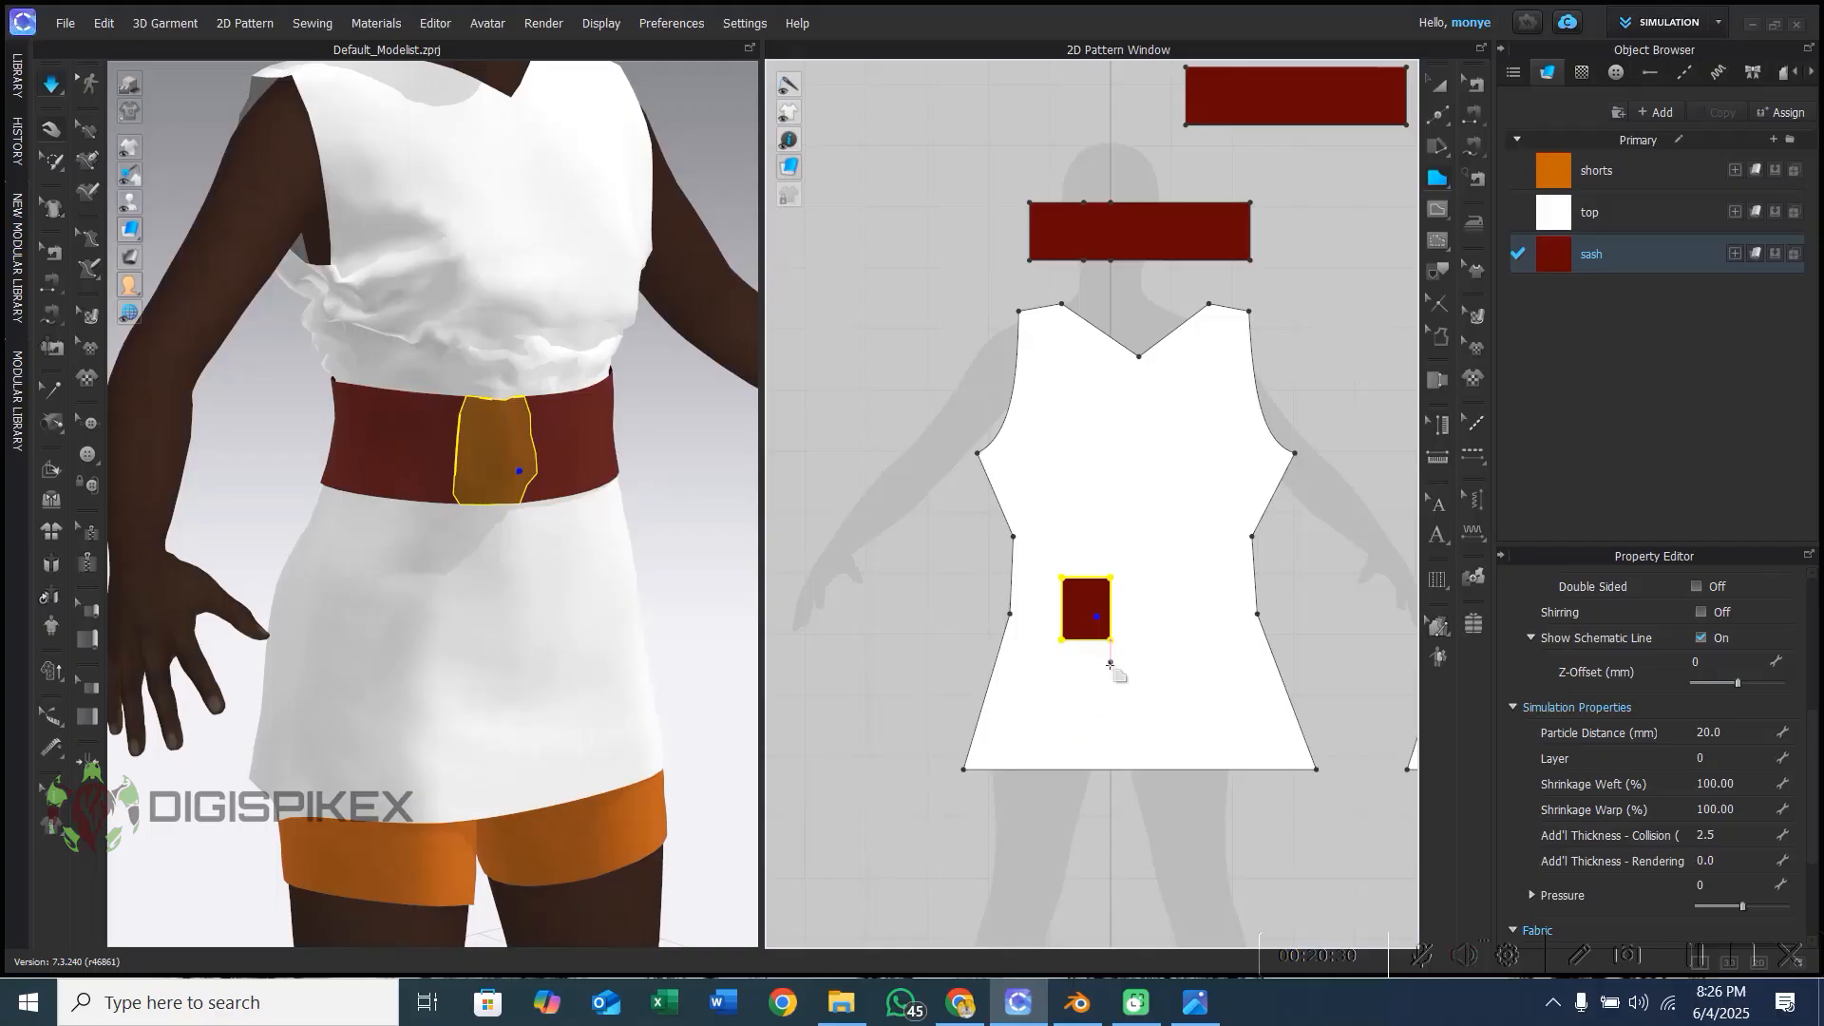
{"action": "left_click", "coordinate": [1110, 663]}
{"action": "left_click", "coordinate": [1108, 700]}
{"action": "left_click", "coordinate": [1231, 700]}
{"action": "left_click", "coordinate": [1230, 662]}
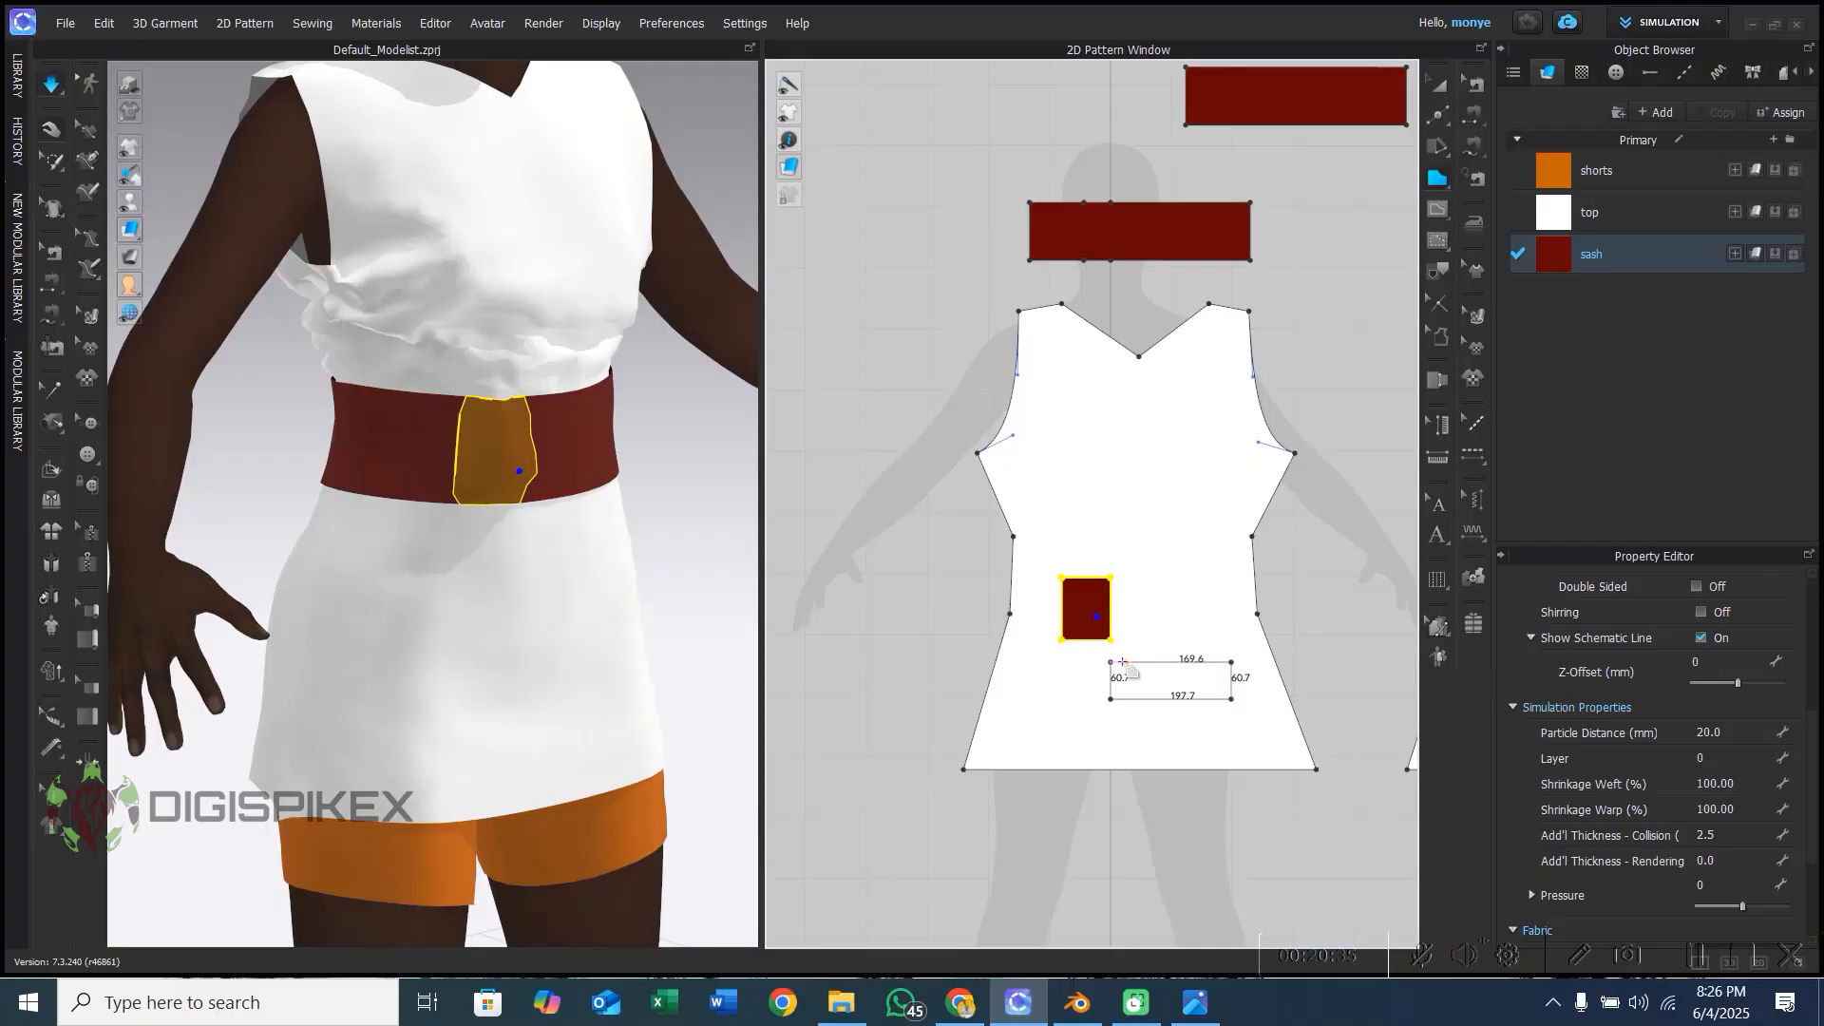
{"action": "left_click", "coordinate": [1111, 662]}
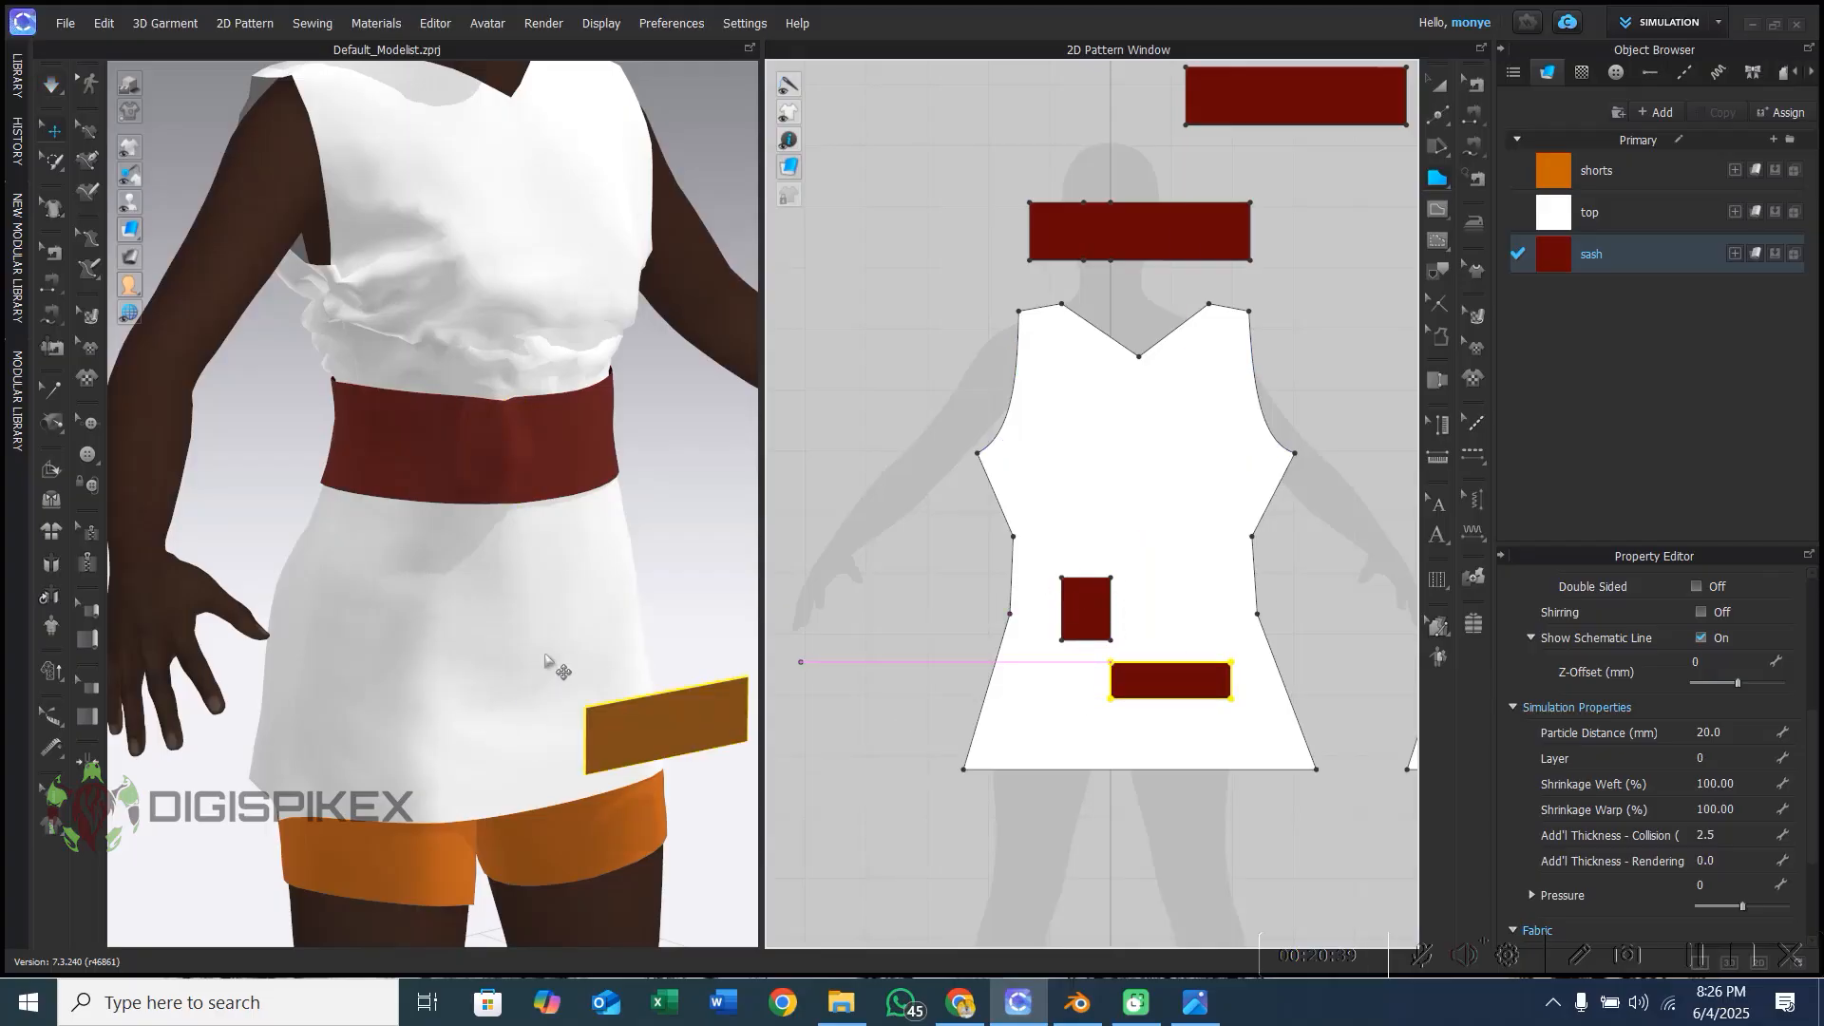
- Duplicate the horizontal rectangle and place the copy on the opposite side of the loop pattern
{"action": "scroll", "coordinate": [523, 660], "scroll_direction": "up", "scroll_amount": 2}
{"action": "left_click", "coordinate": [1440, 84]}
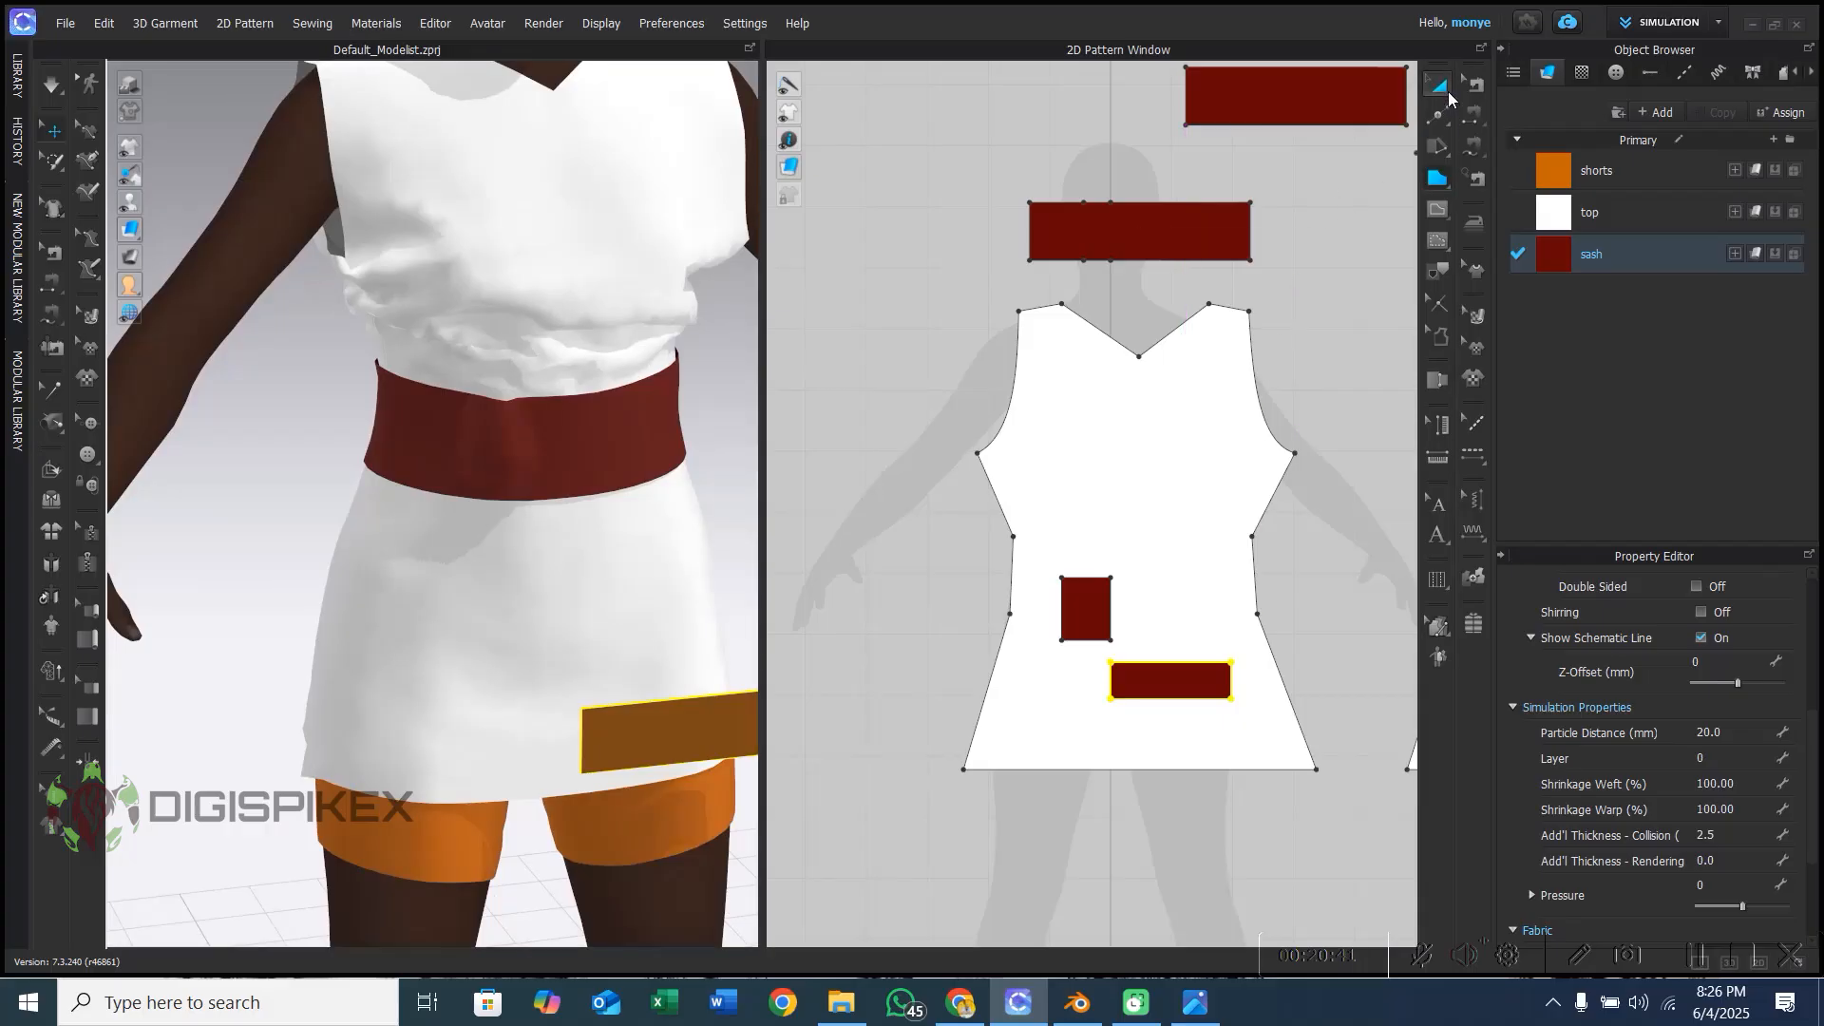
{"action": "left_click", "coordinate": [1196, 678]}
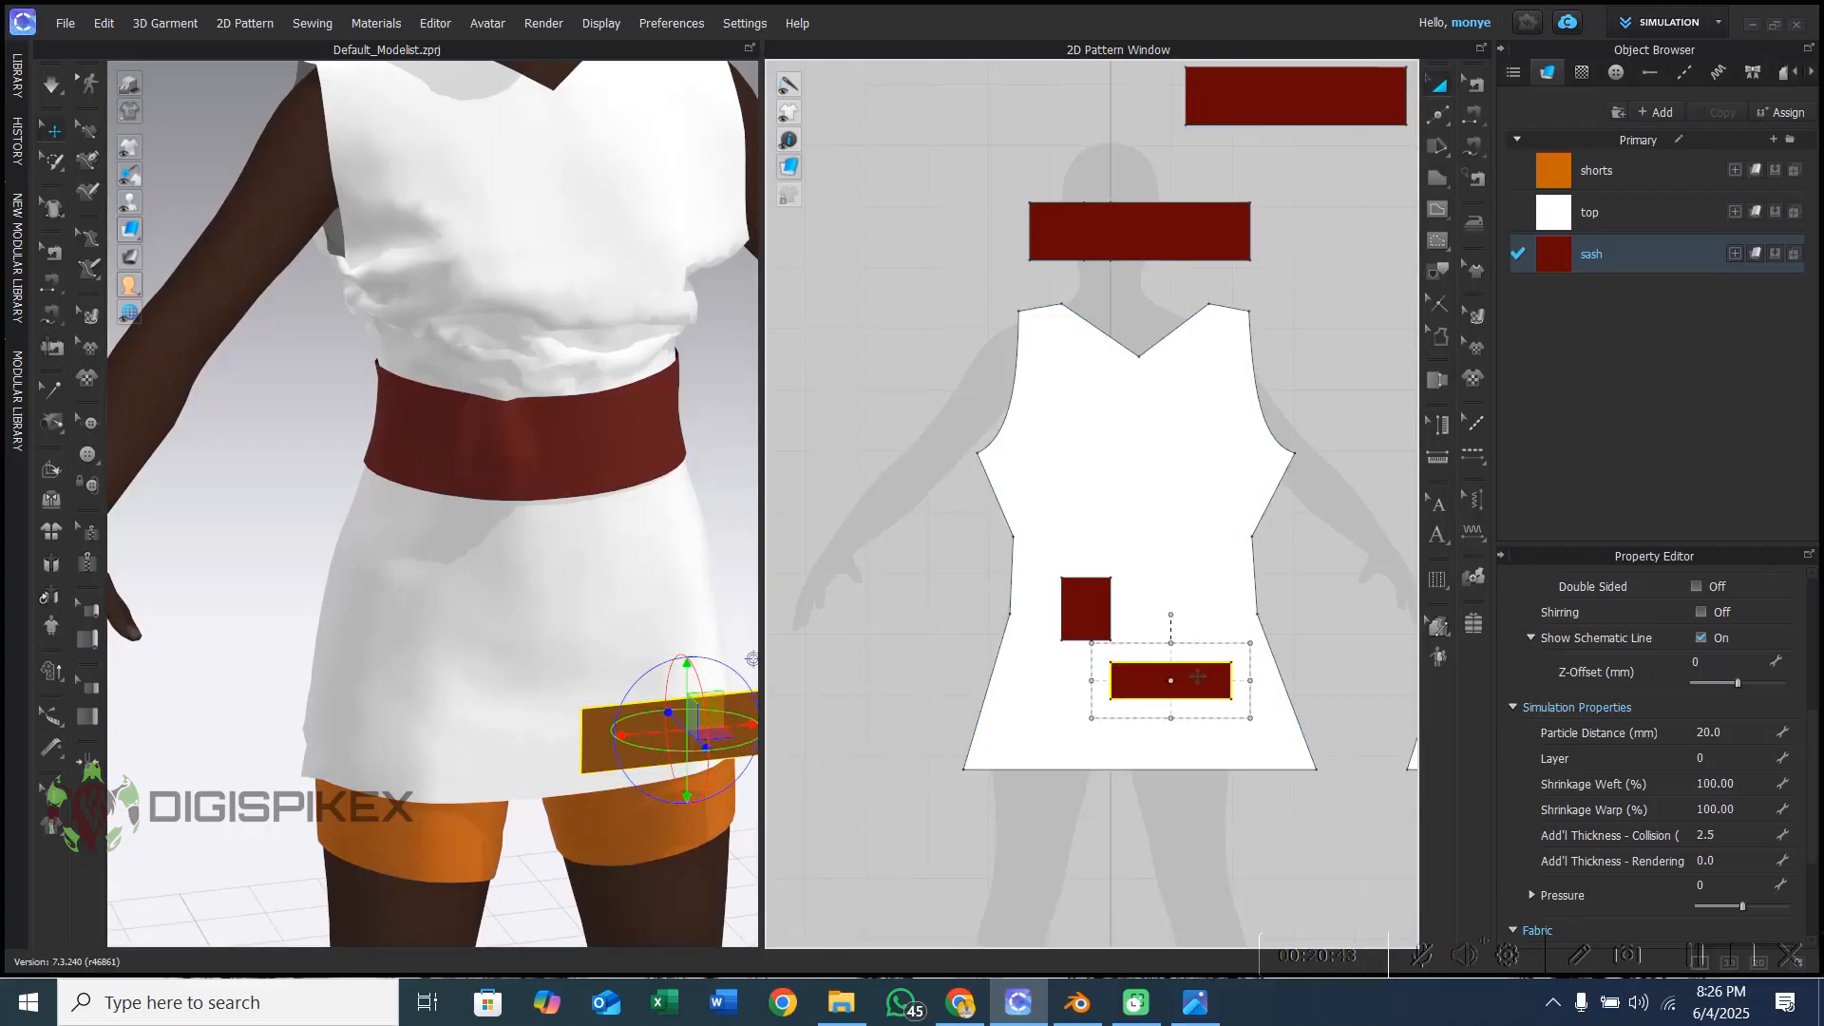
{"action": "left_click_drag", "start_coordinate": [1199, 673], "coordinate": [982, 674]}
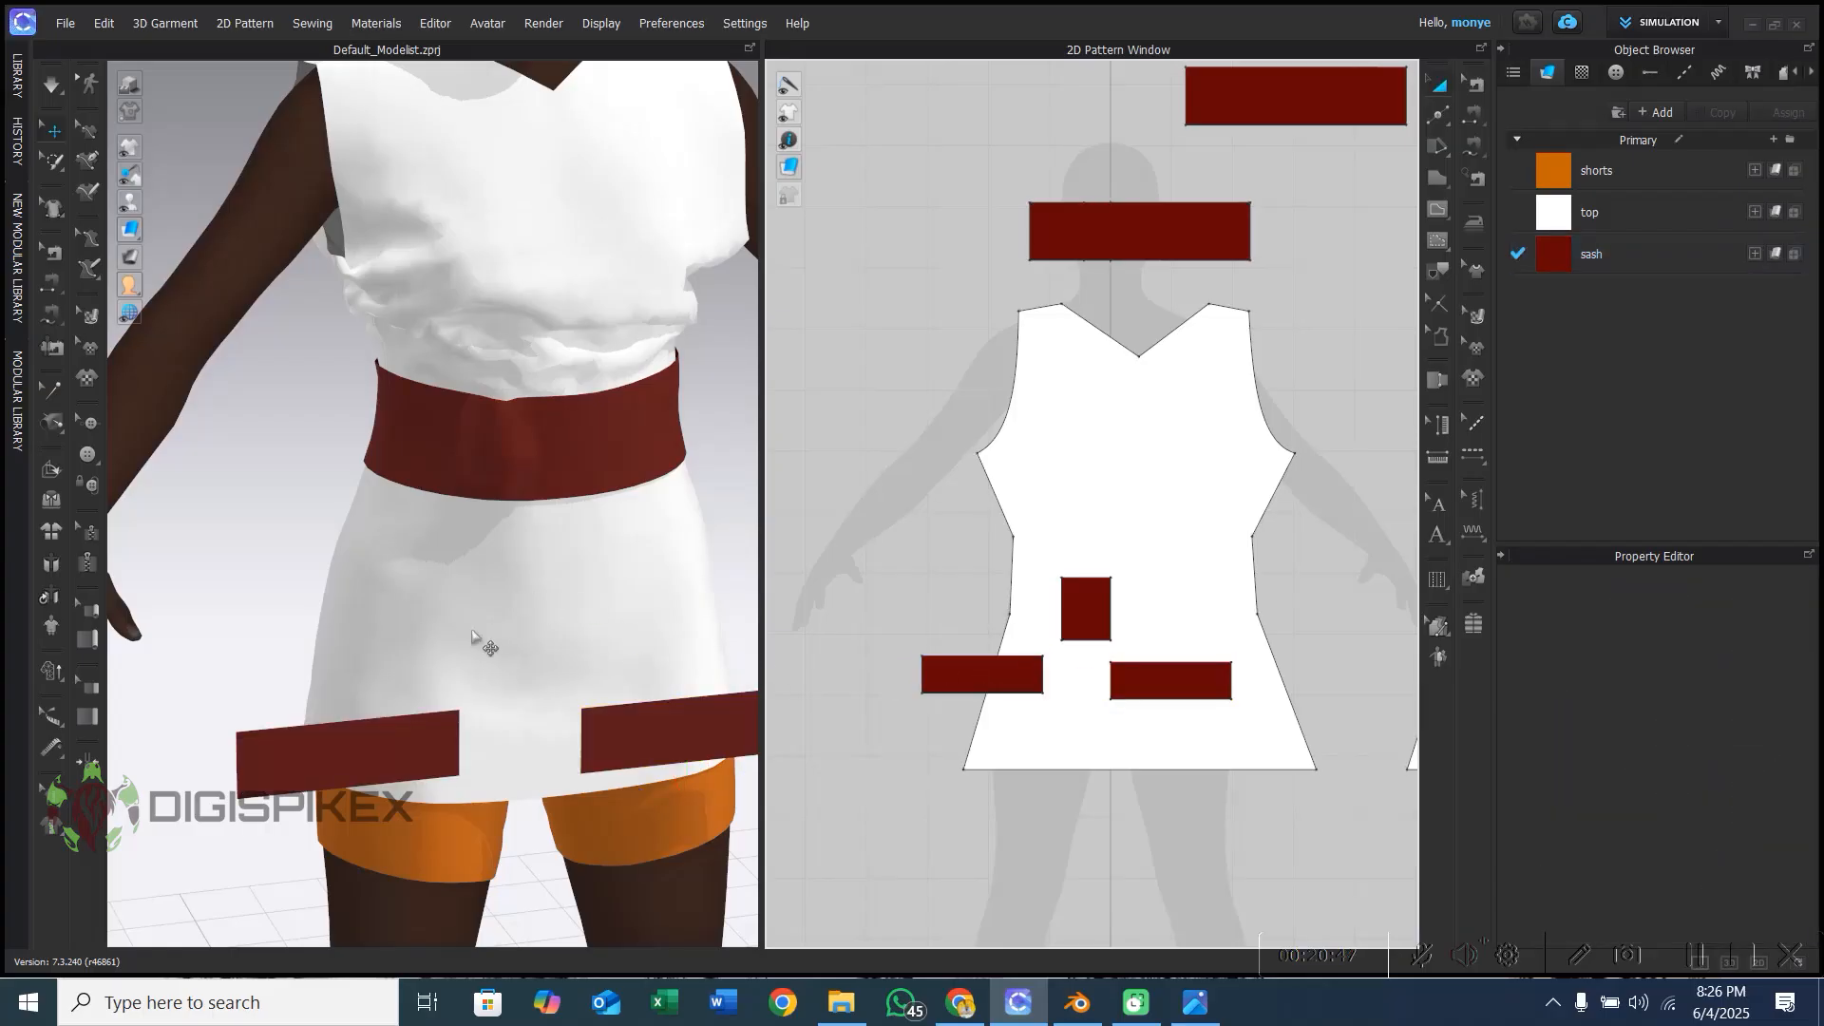
- Sew the inner short end of each horizontal rectangle to the nearest side edge of the loop pattern
{"action": "left_click", "coordinate": [52, 285]}
{"action": "right_click_drag", "start_coordinate": [466, 456], "coordinate": [582, 499]}
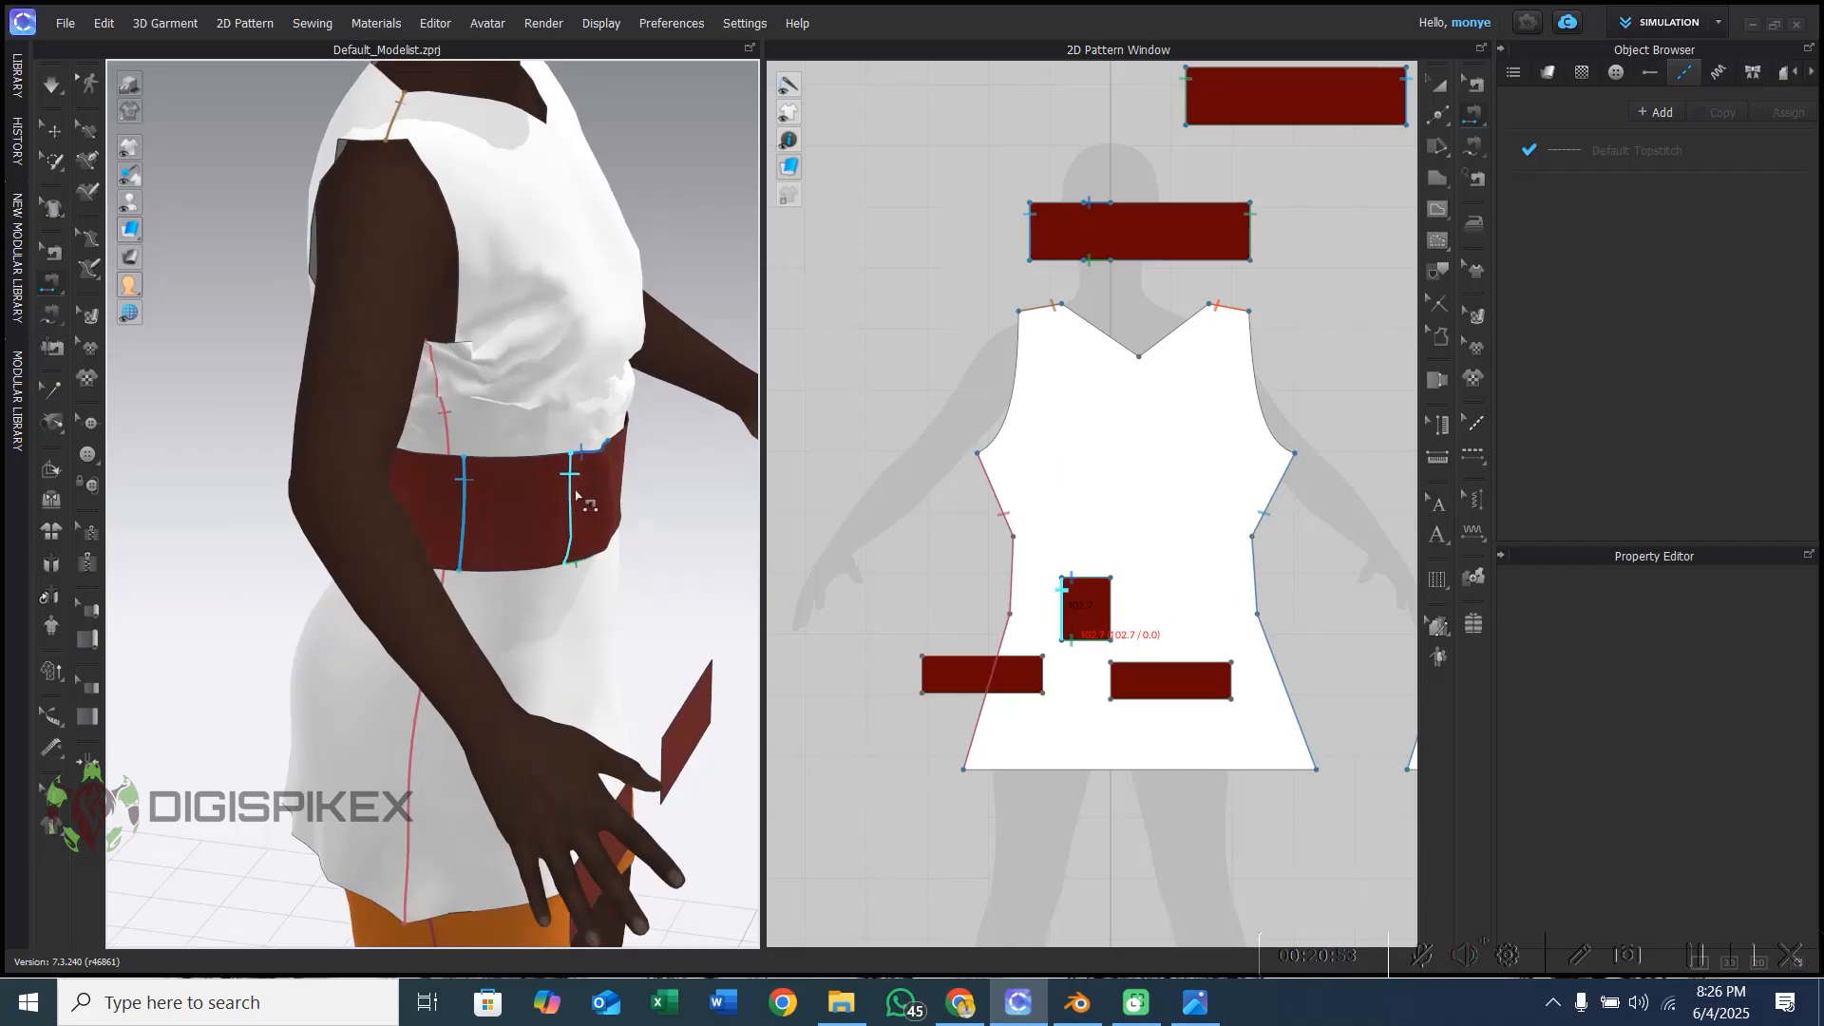
{"action": "left_click", "coordinate": [571, 489]}
{"action": "right_click_drag", "start_coordinate": [589, 508], "coordinate": [482, 518]}
{"action": "right_click_drag", "start_coordinate": [501, 770], "coordinate": [304, 689]}
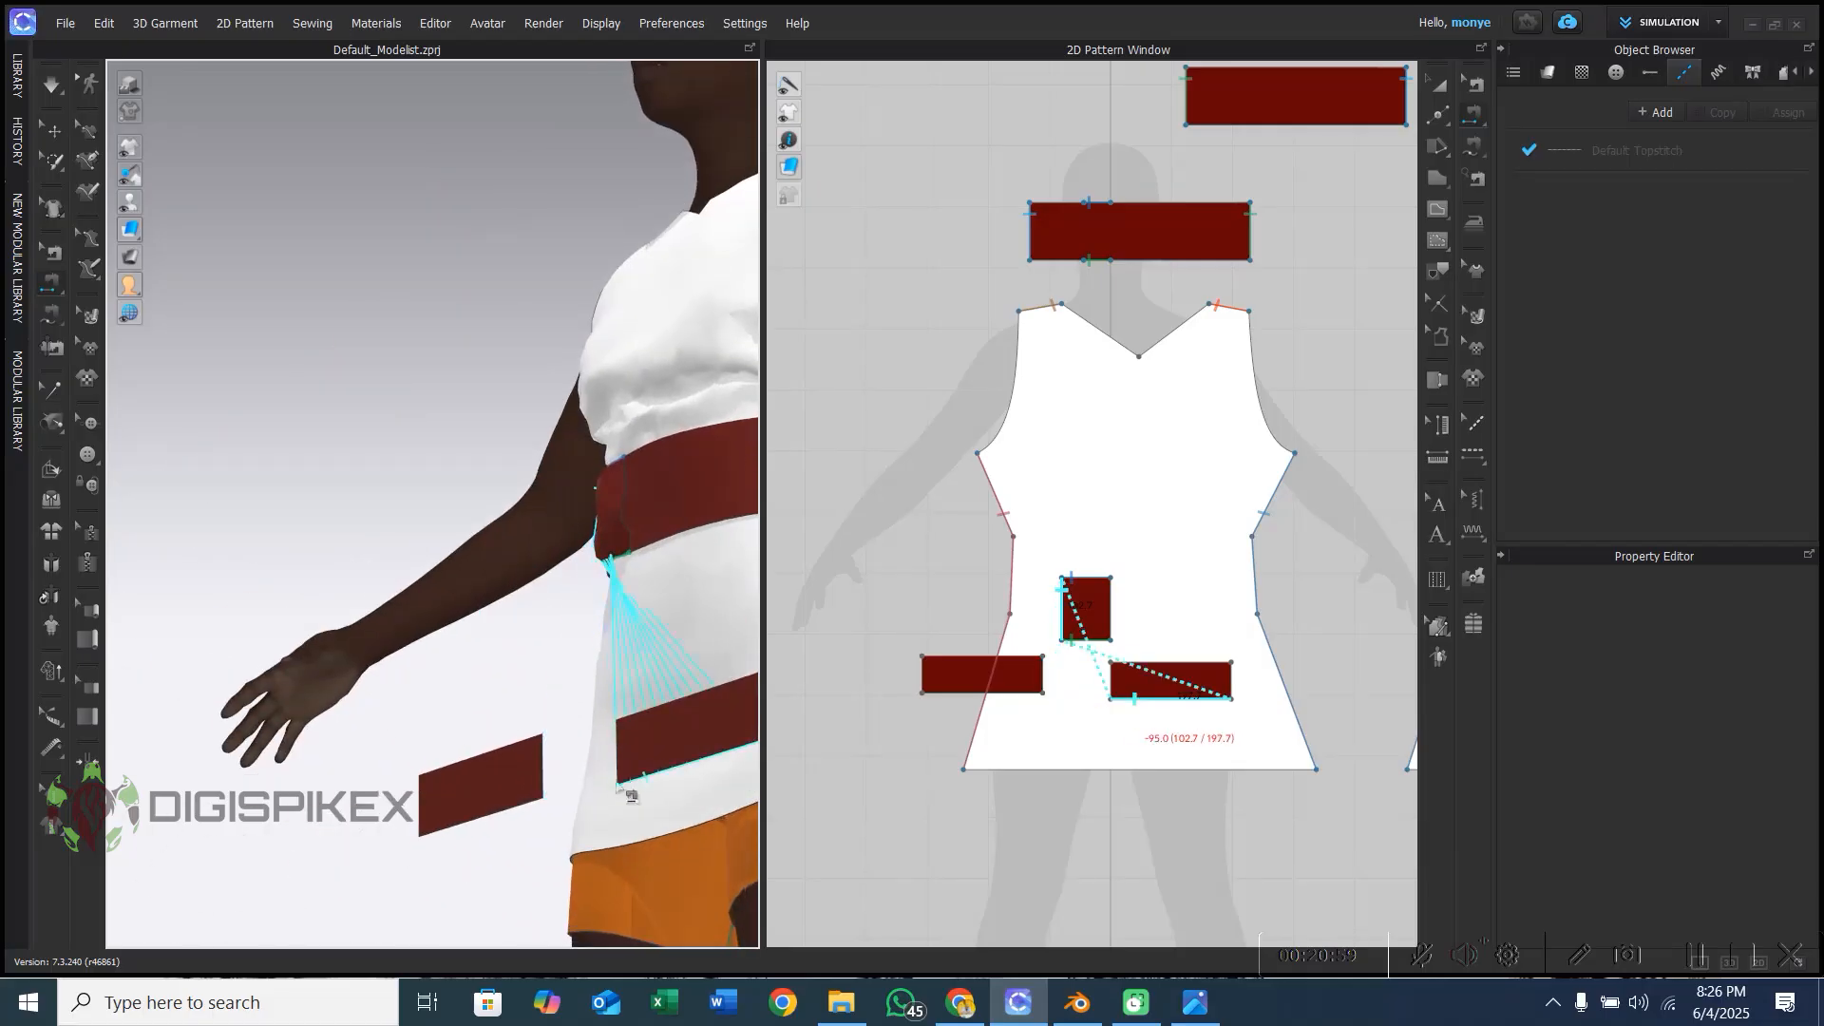
{"action": "left_click", "coordinate": [538, 756]}
{"action": "right_click_drag", "start_coordinate": [539, 755], "coordinate": [628, 773]}
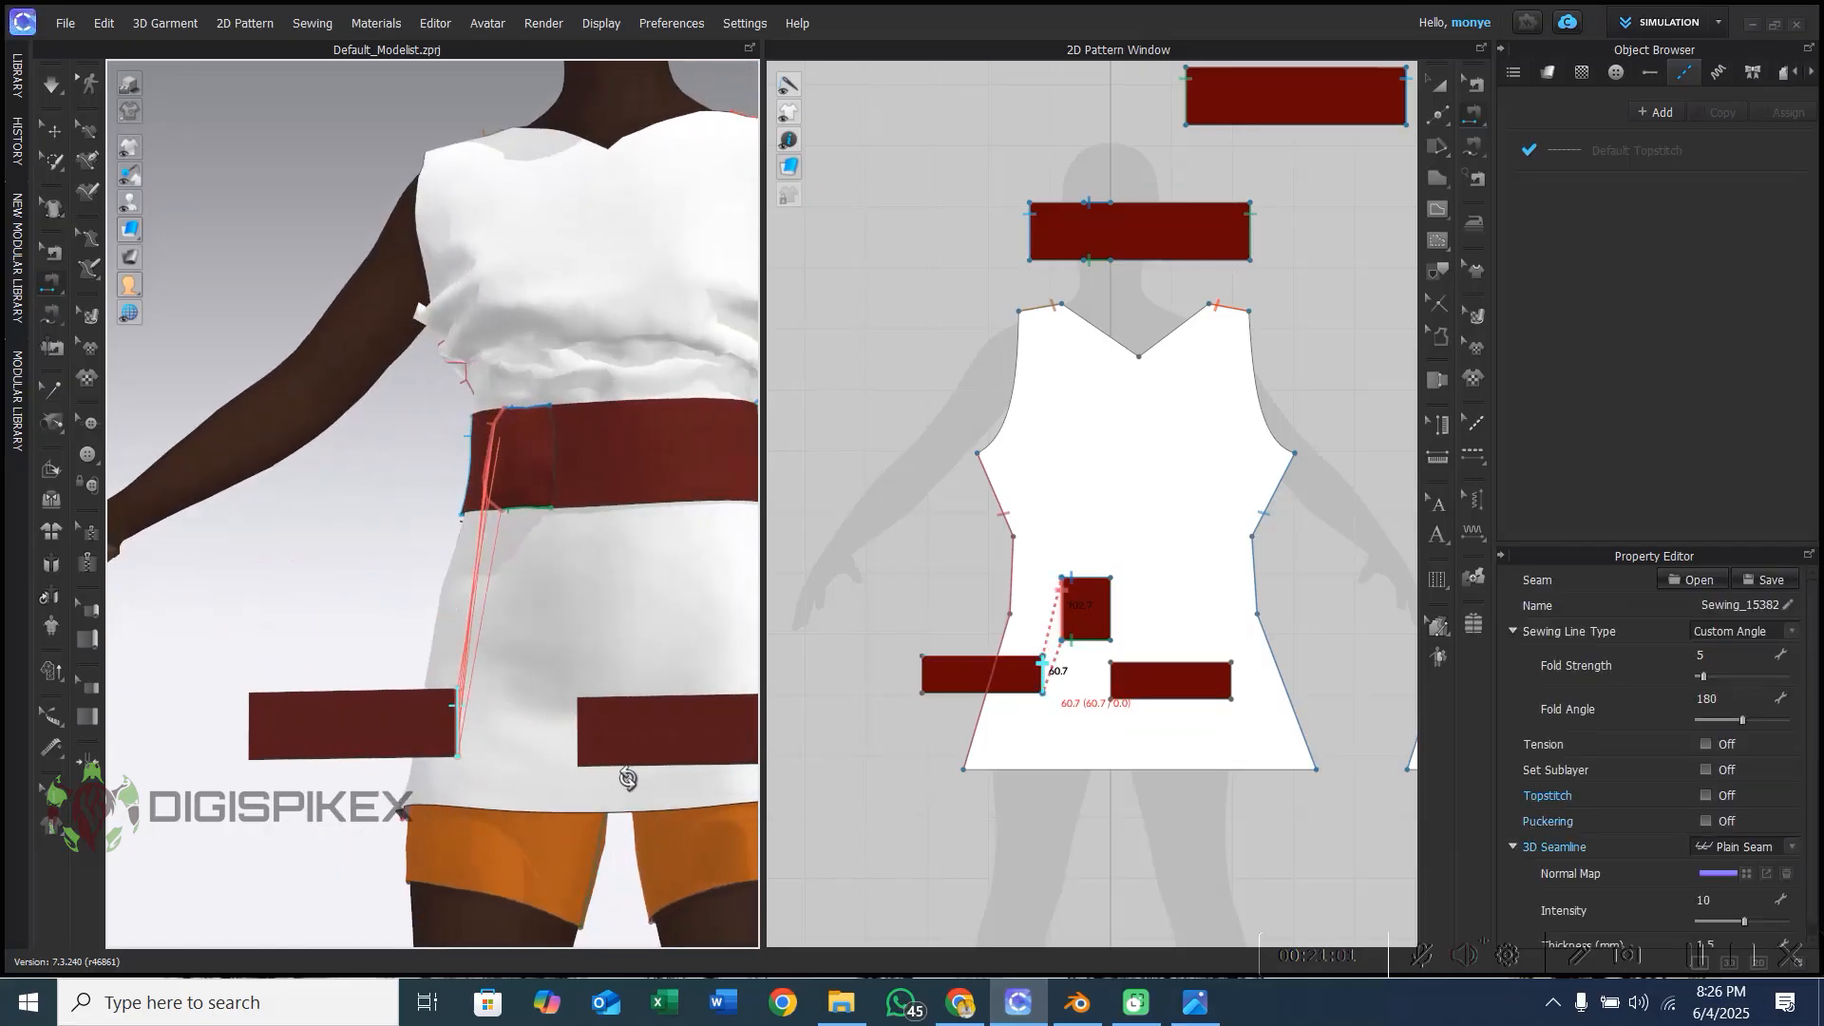
{"action": "left_click", "coordinate": [581, 724]}
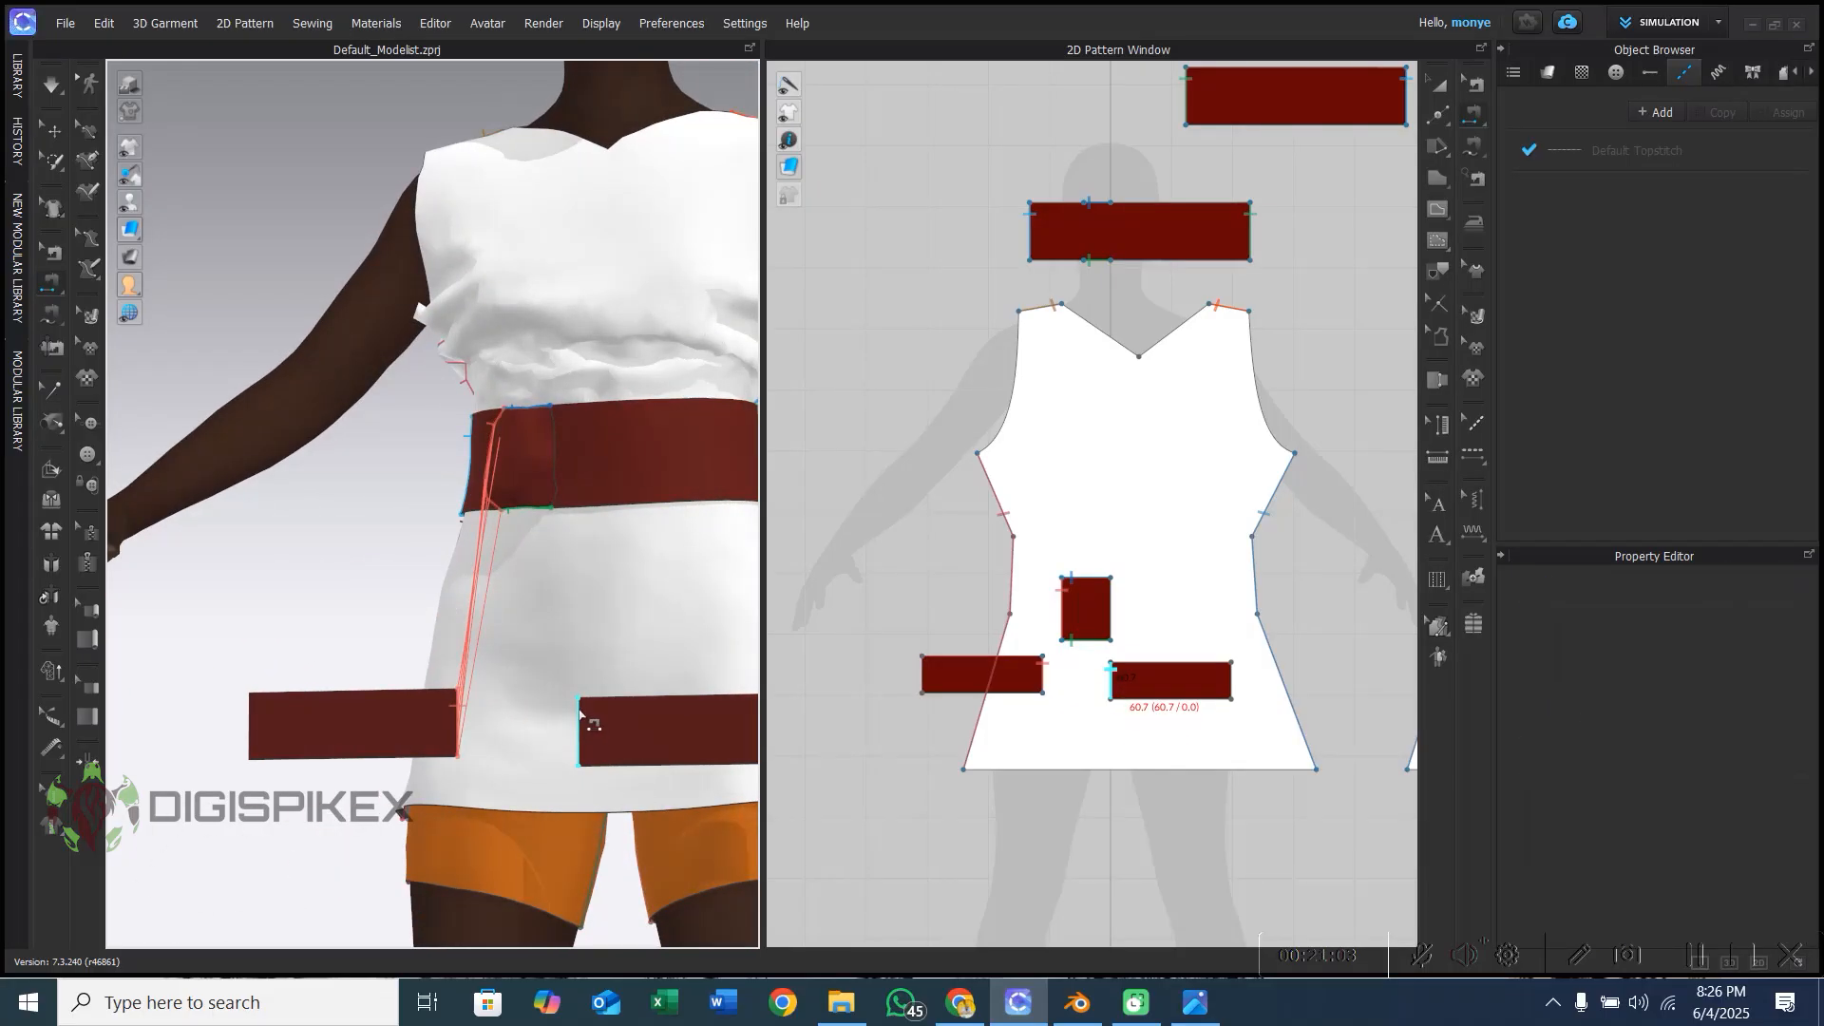
{"action": "left_click", "coordinate": [554, 427]}
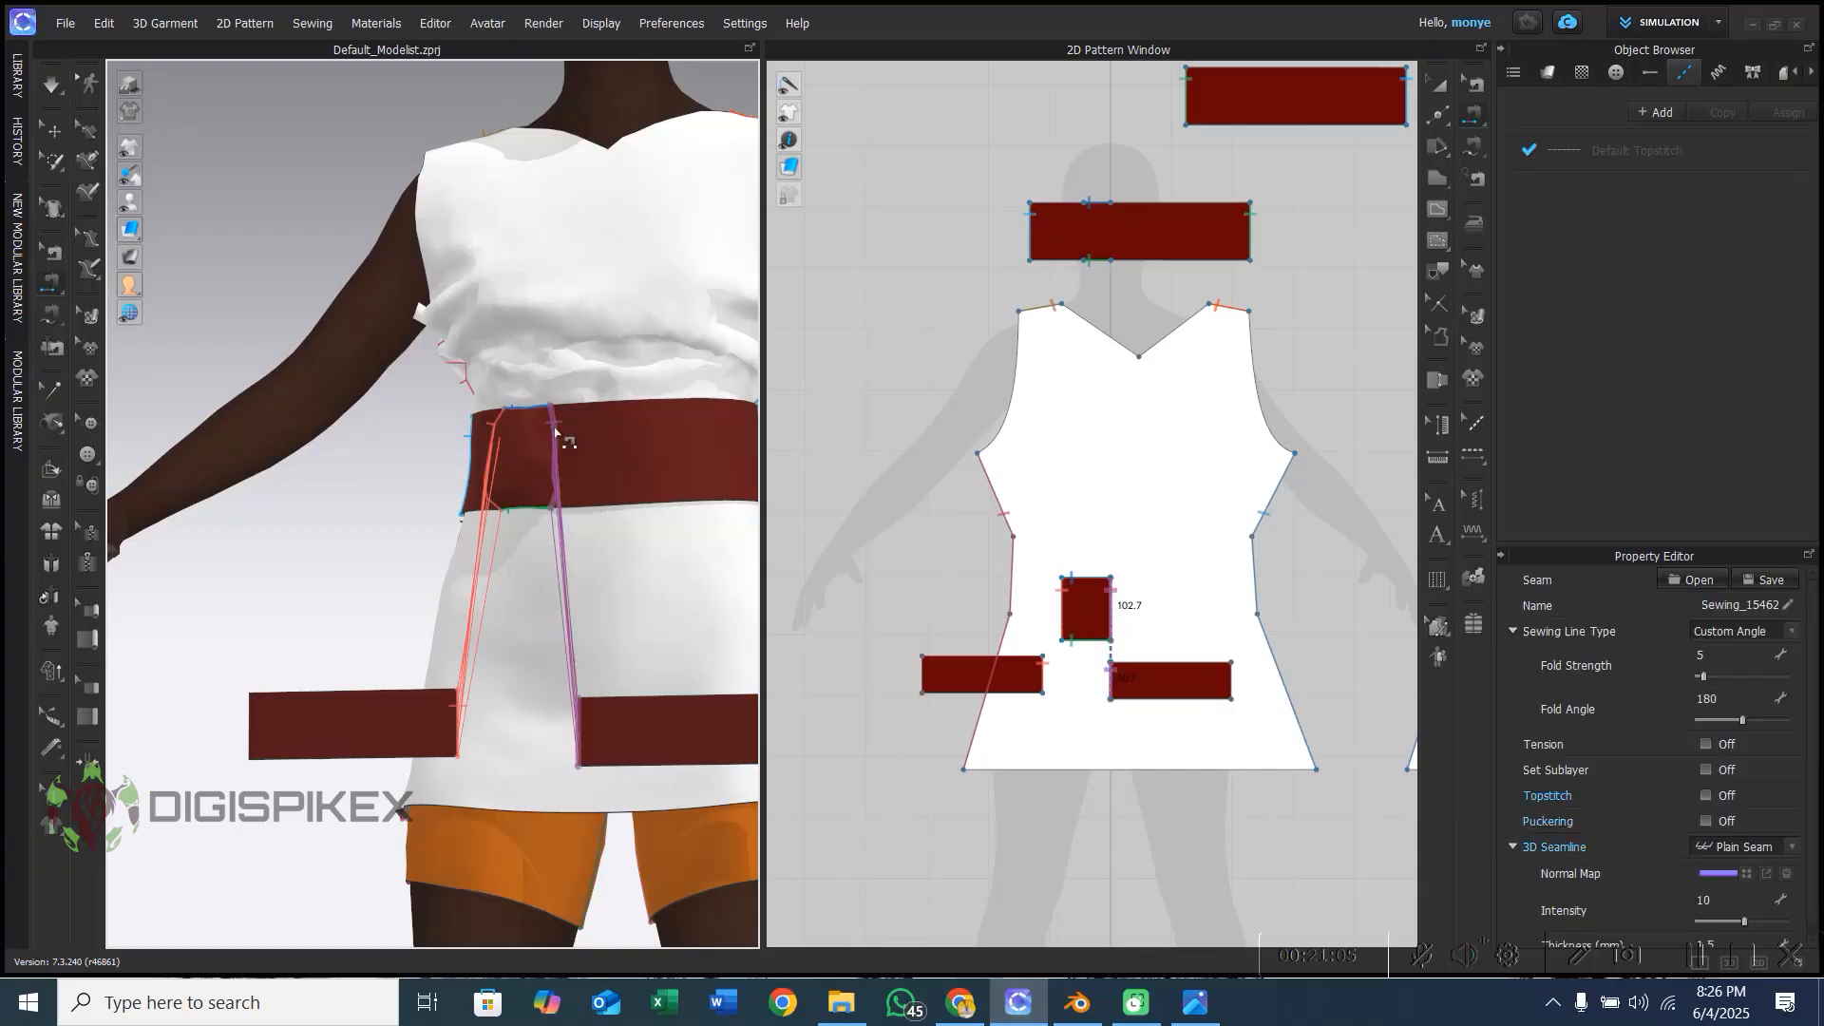
- Simulate the sewn sash pieces and pull the tails so they hang down from the knot
{"action": "left_click", "coordinate": [51, 83]}
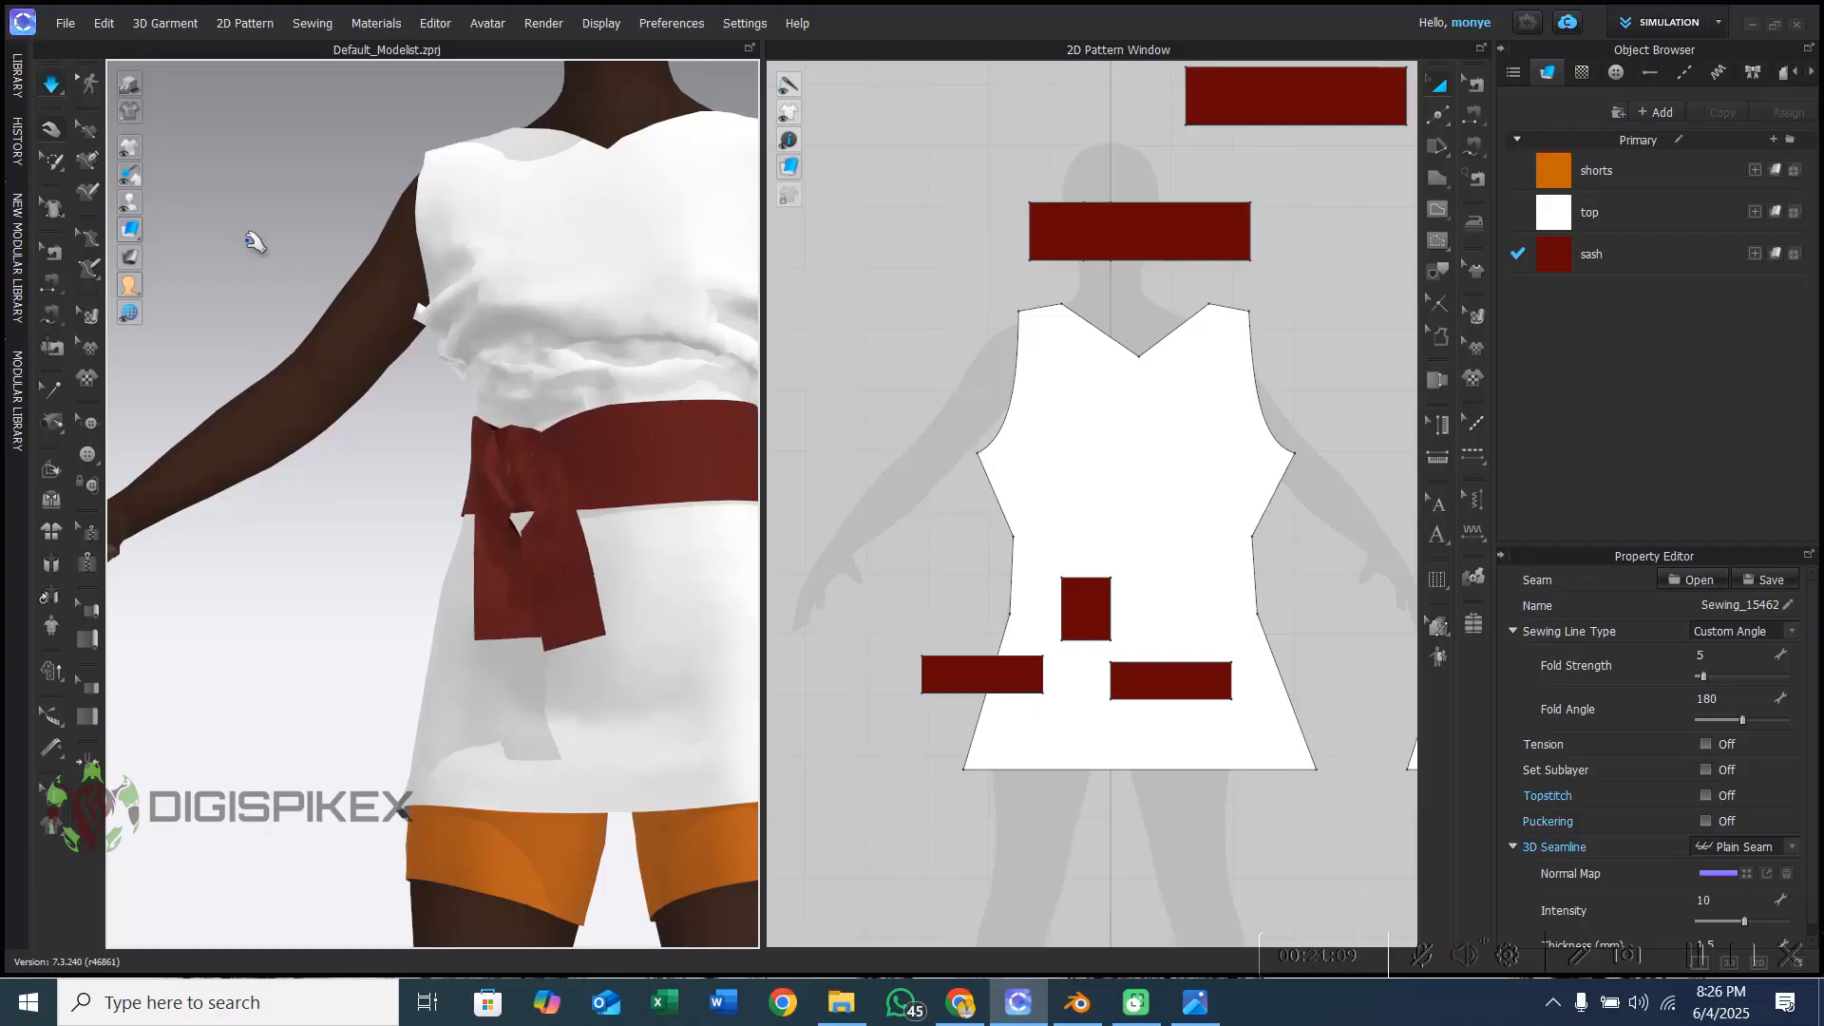
{"action": "right_click_drag", "start_coordinate": [513, 608], "coordinate": [564, 611]}
{"action": "scroll", "coordinate": [590, 618], "scroll_direction": "down", "scroll_amount": 3}
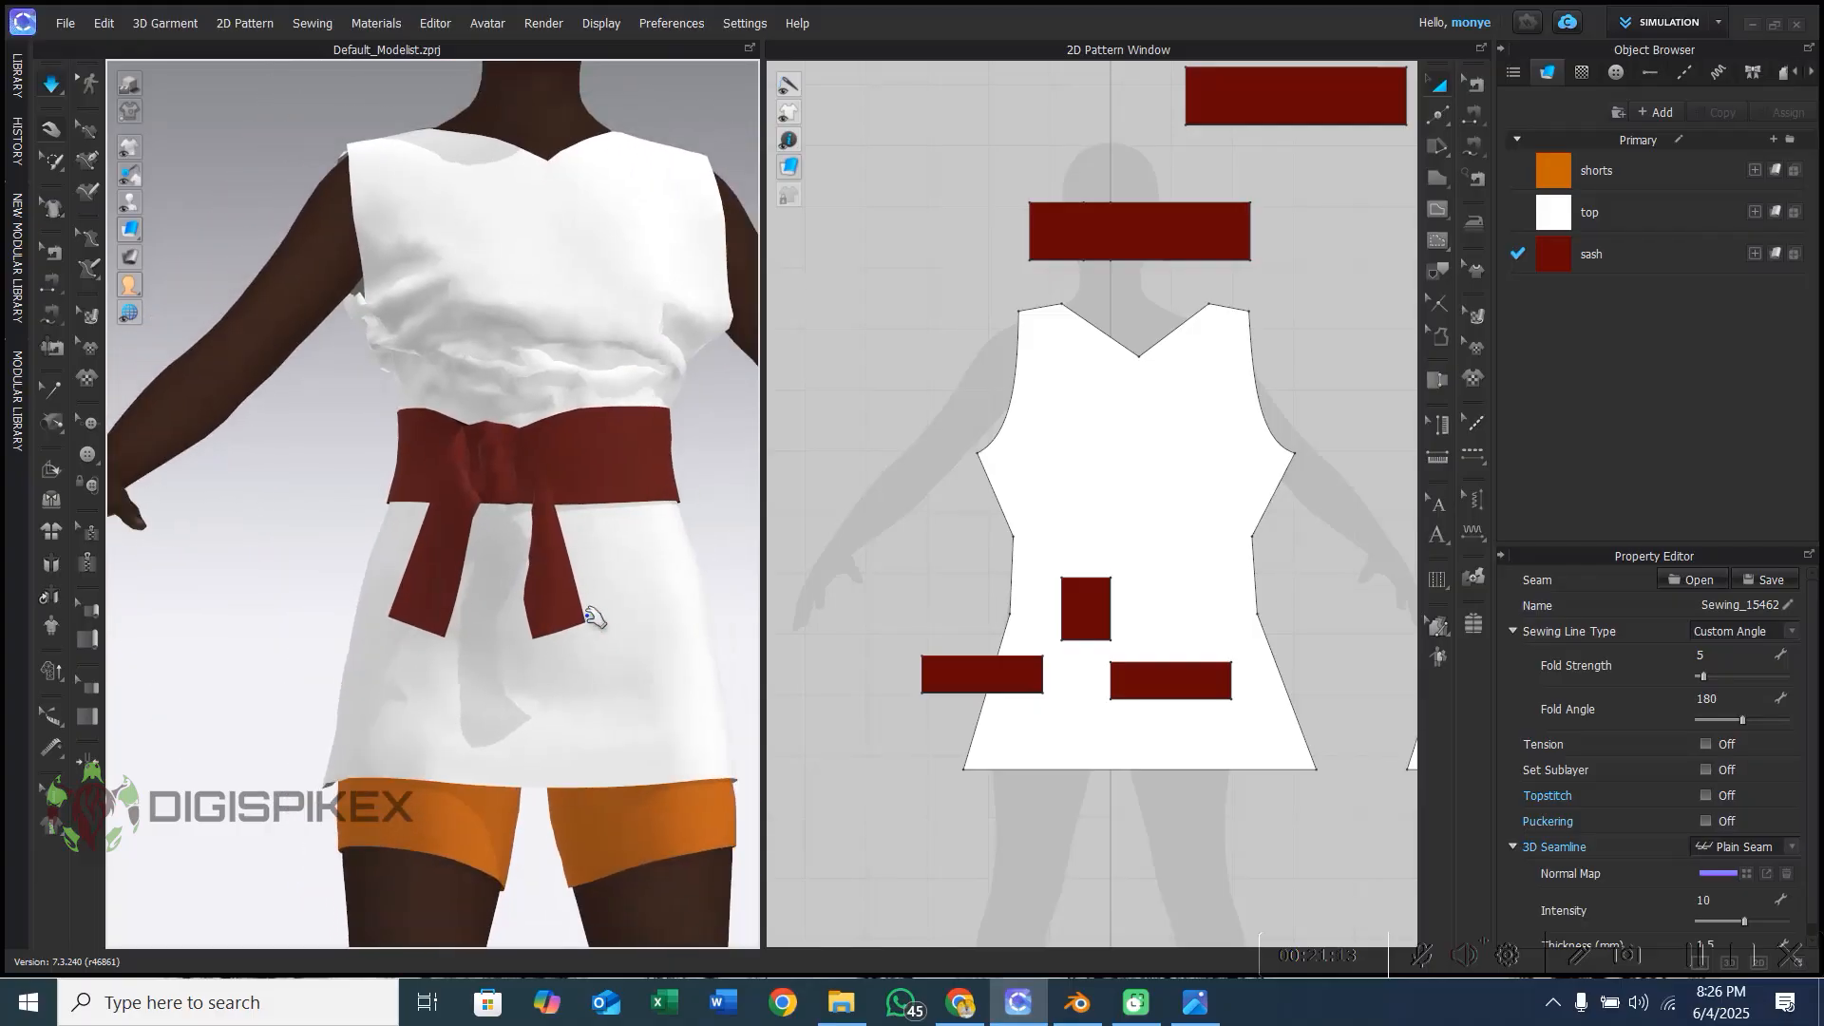
{"action": "scroll", "coordinate": [599, 622], "scroll_direction": "up", "scroll_amount": 3}
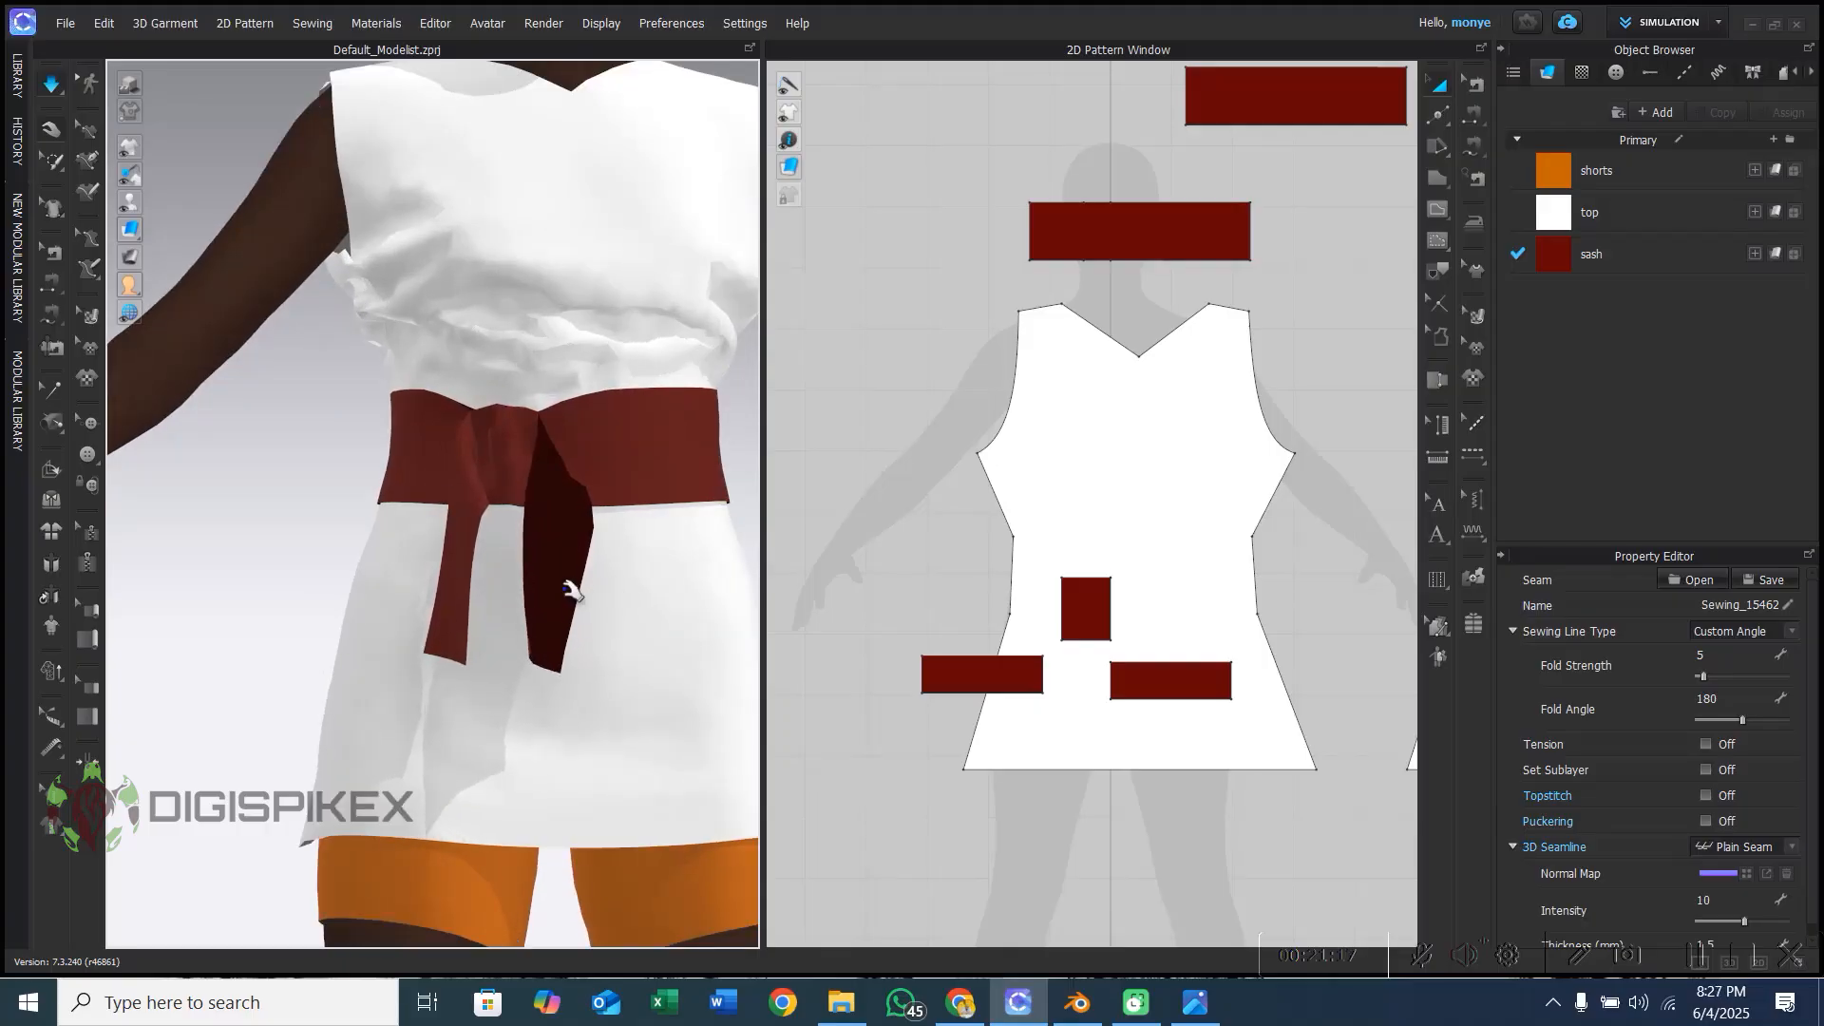
{"action": "right_click_drag", "start_coordinate": [542, 604], "coordinate": [539, 655]}
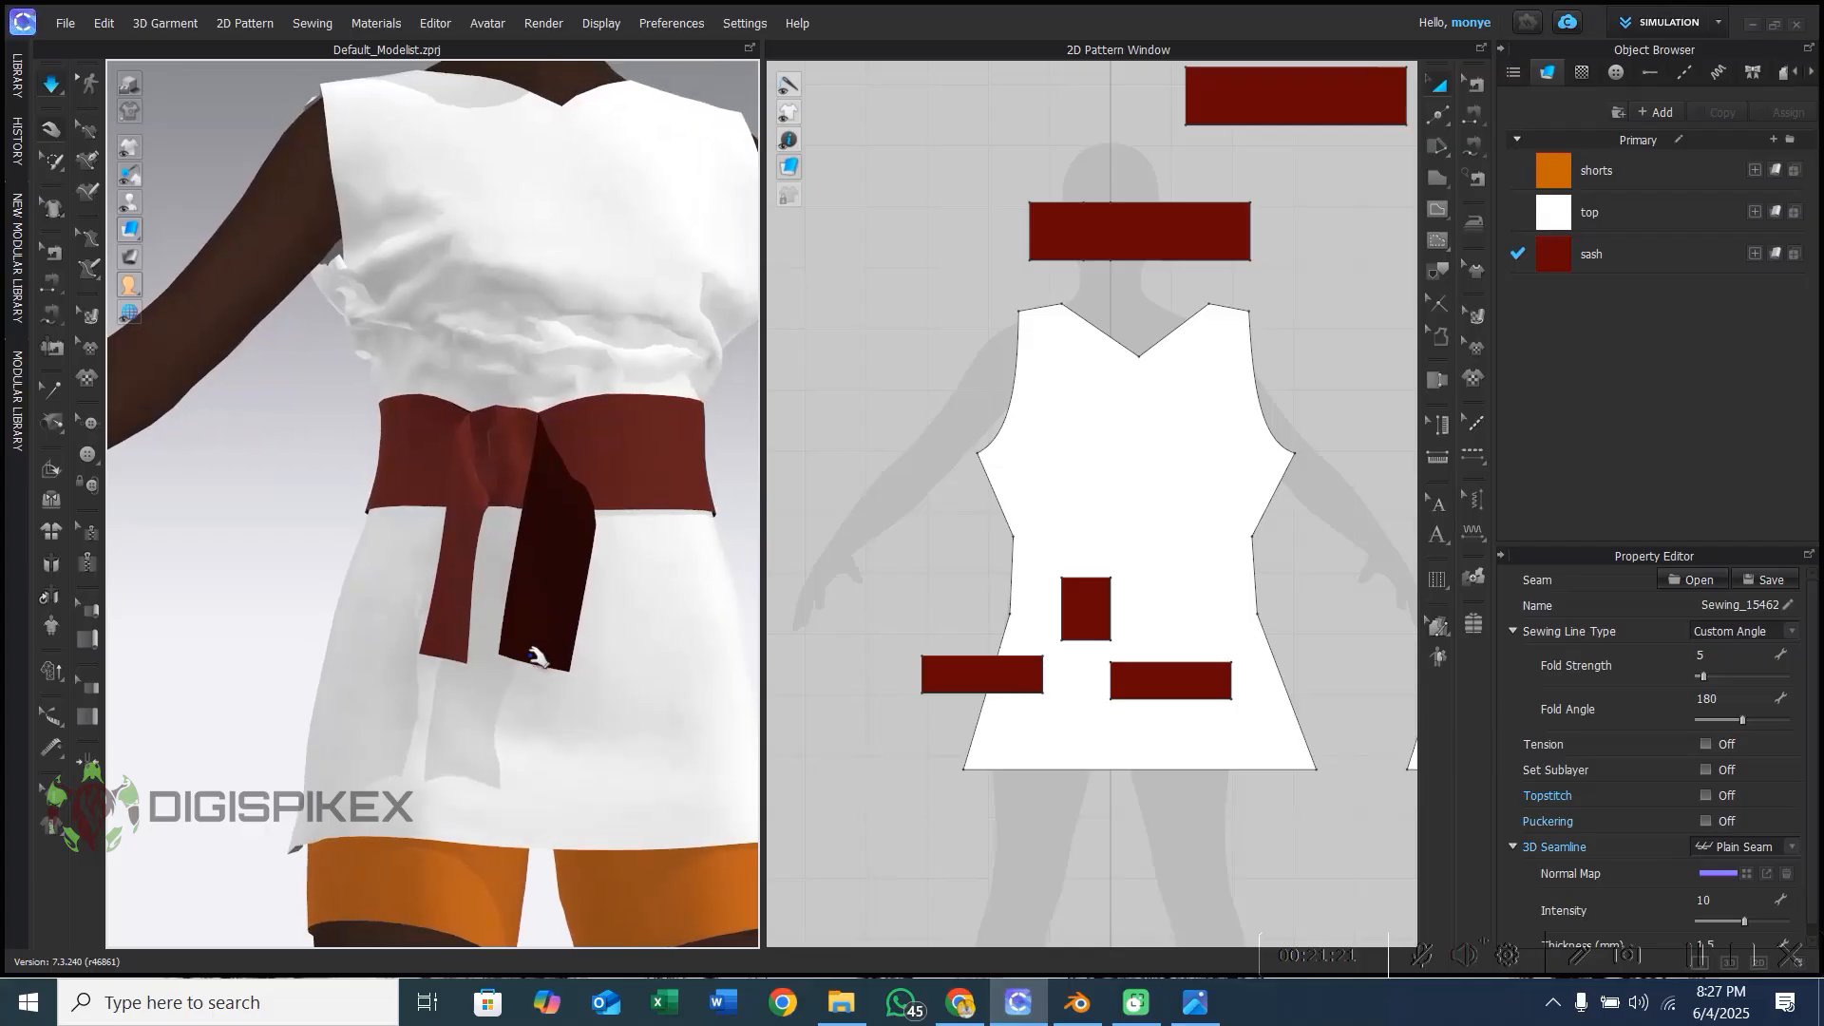
{"action": "left_click_drag", "start_coordinate": [501, 651], "coordinate": [738, 571]}
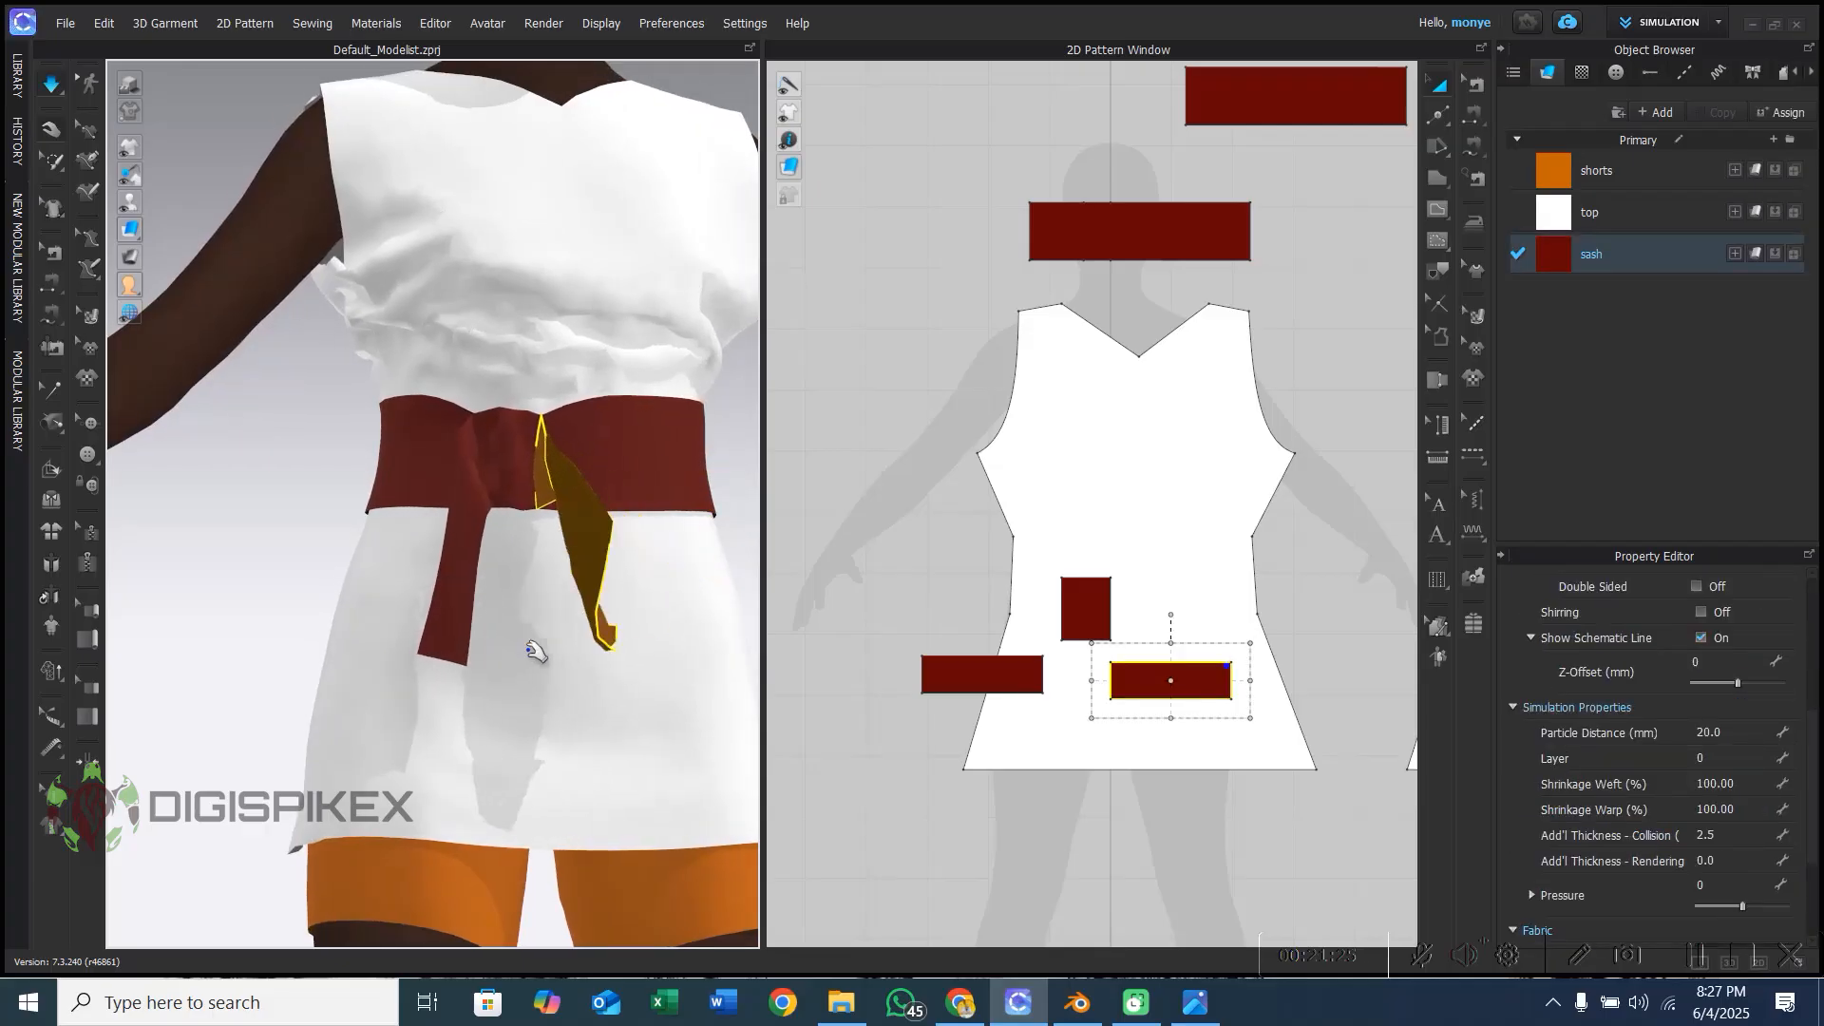
{"action": "right_click_drag", "start_coordinate": [521, 530], "coordinate": [453, 561]}
{"action": "scroll", "coordinate": [473, 551], "scroll_direction": "up", "scroll_amount": 1}
{"action": "scroll", "coordinate": [473, 551], "scroll_direction": "down", "scroll_amount": 5}
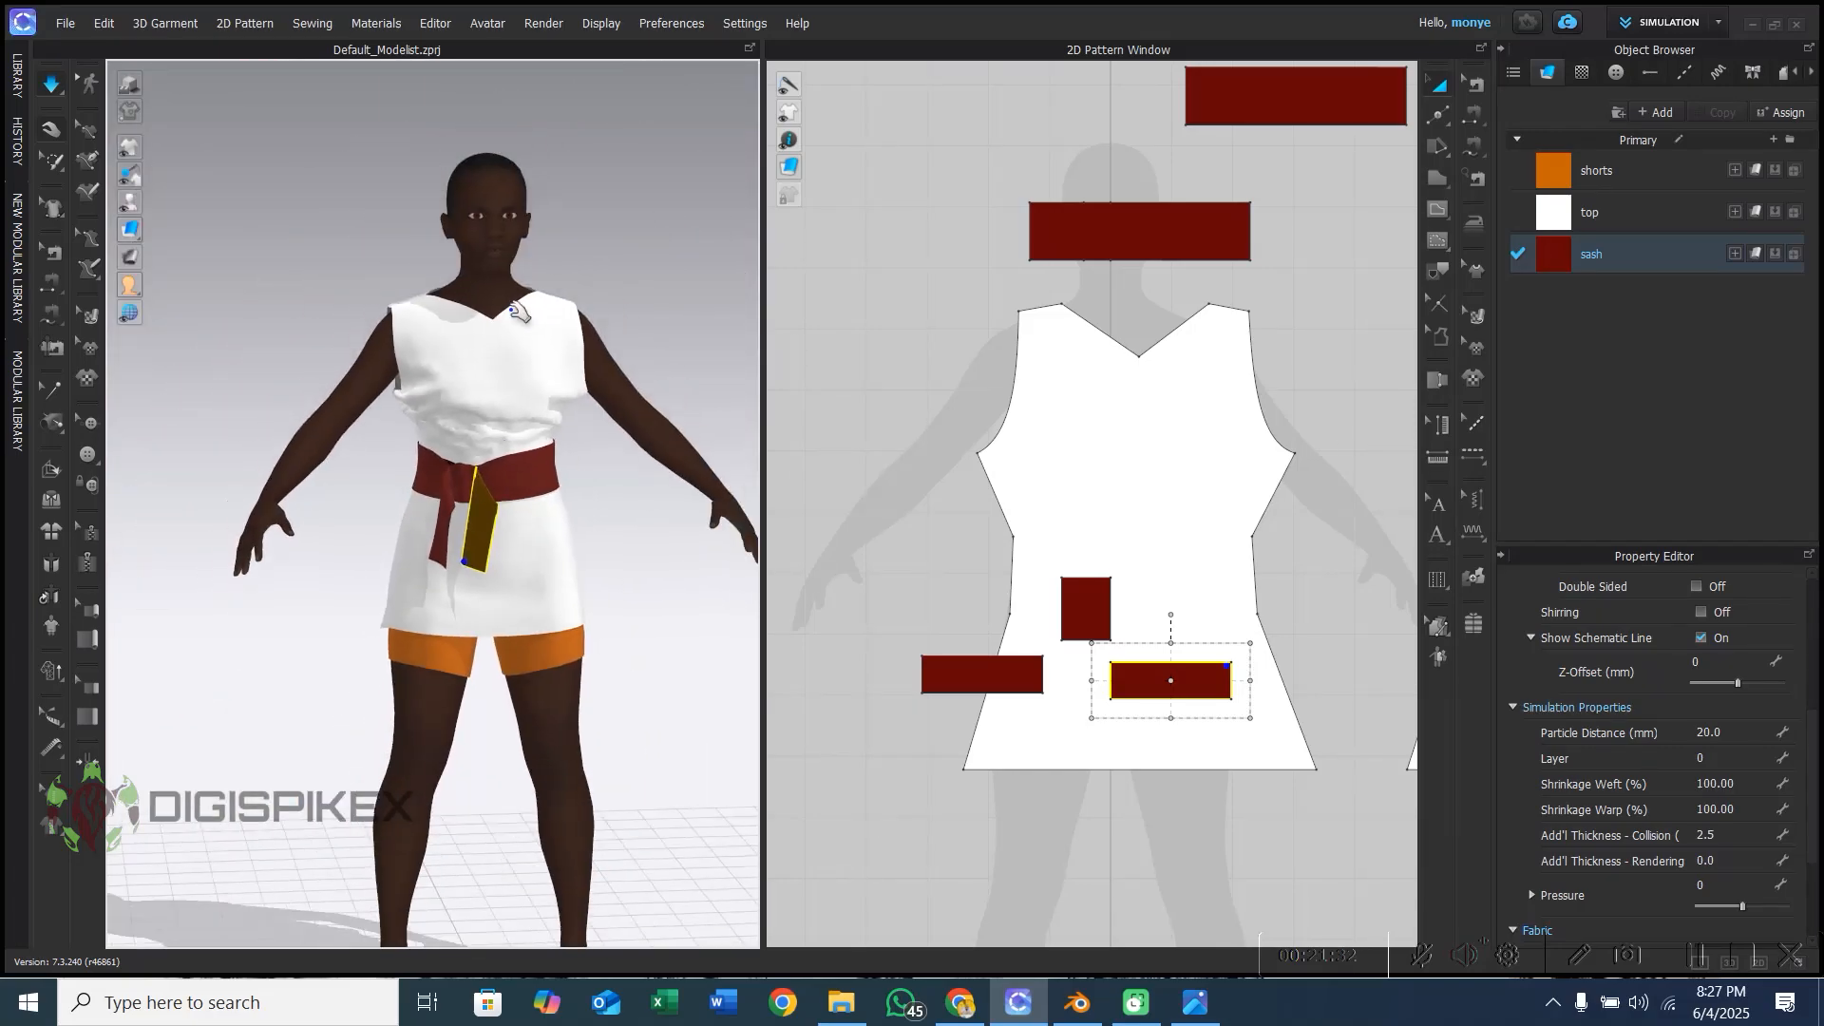
- Deepen the V-neckline on the front top pattern and move both shoulder neck points inward
{"action": "left_click", "coordinate": [1448, 120]}
{"action": "left_click", "coordinate": [1540, 137]}
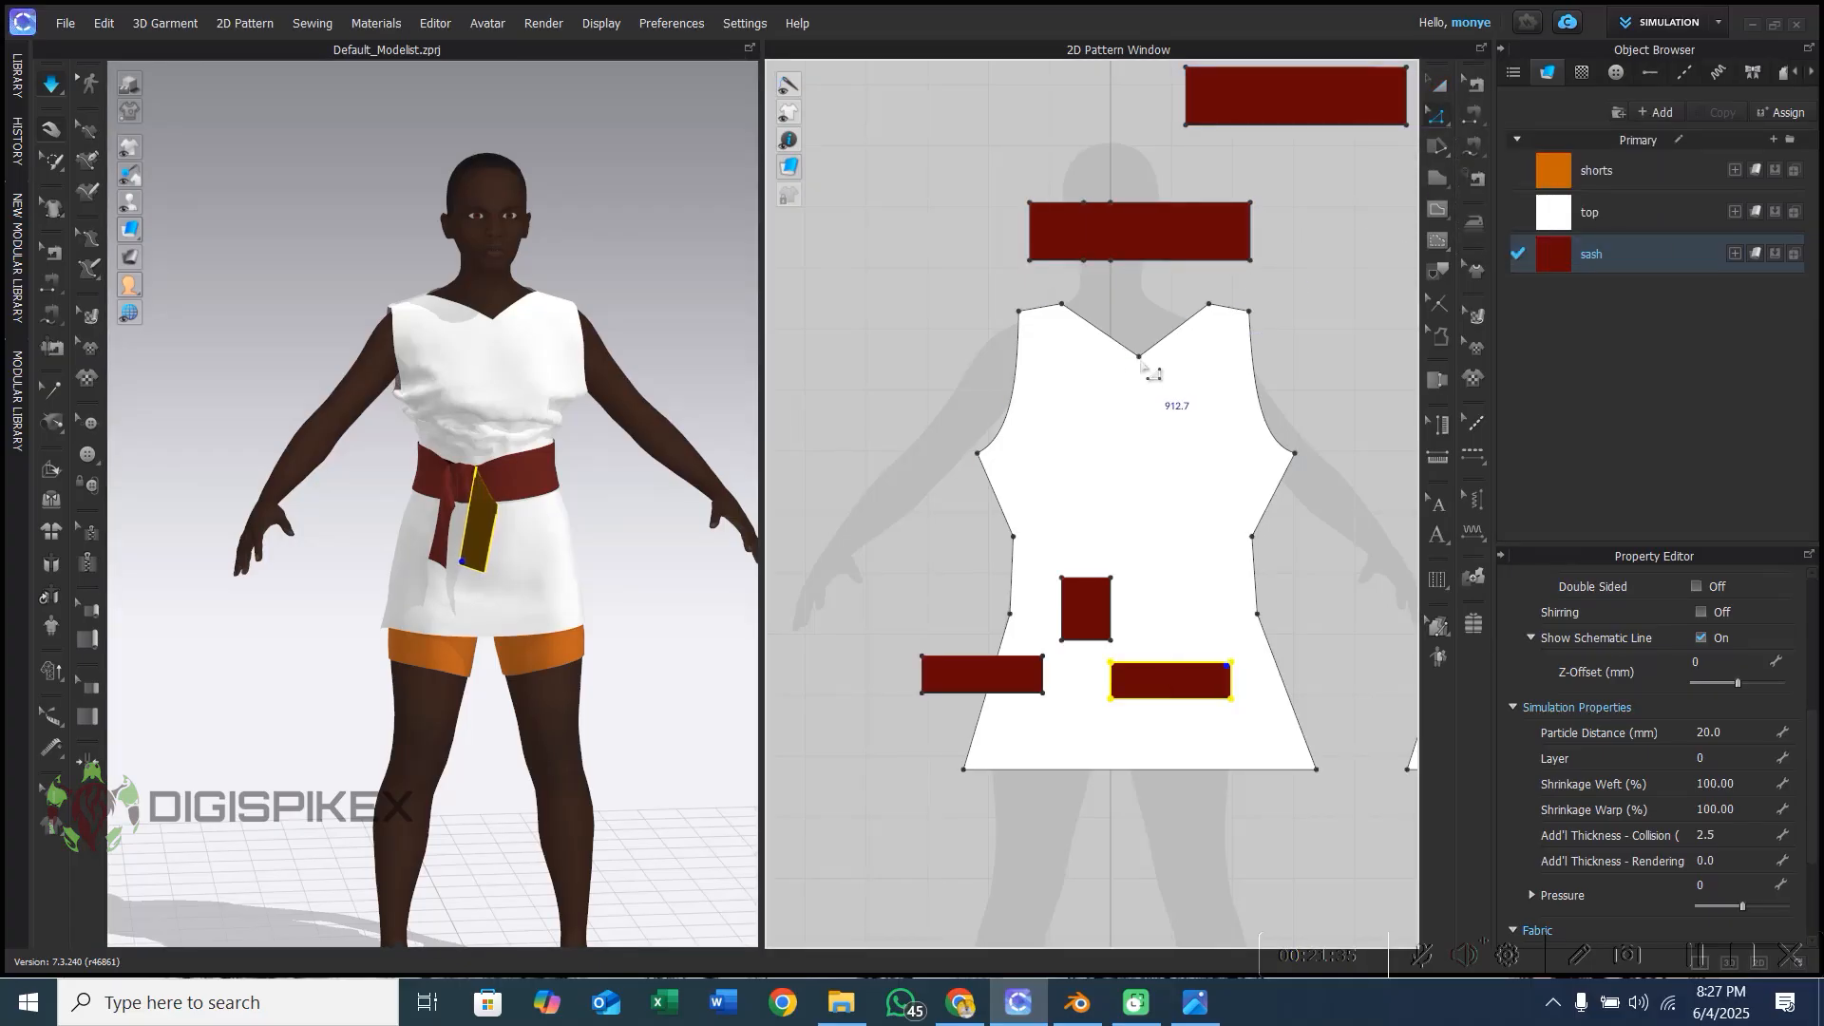
{"action": "left_click_drag", "start_coordinate": [1154, 369], "coordinate": [1149, 403]}
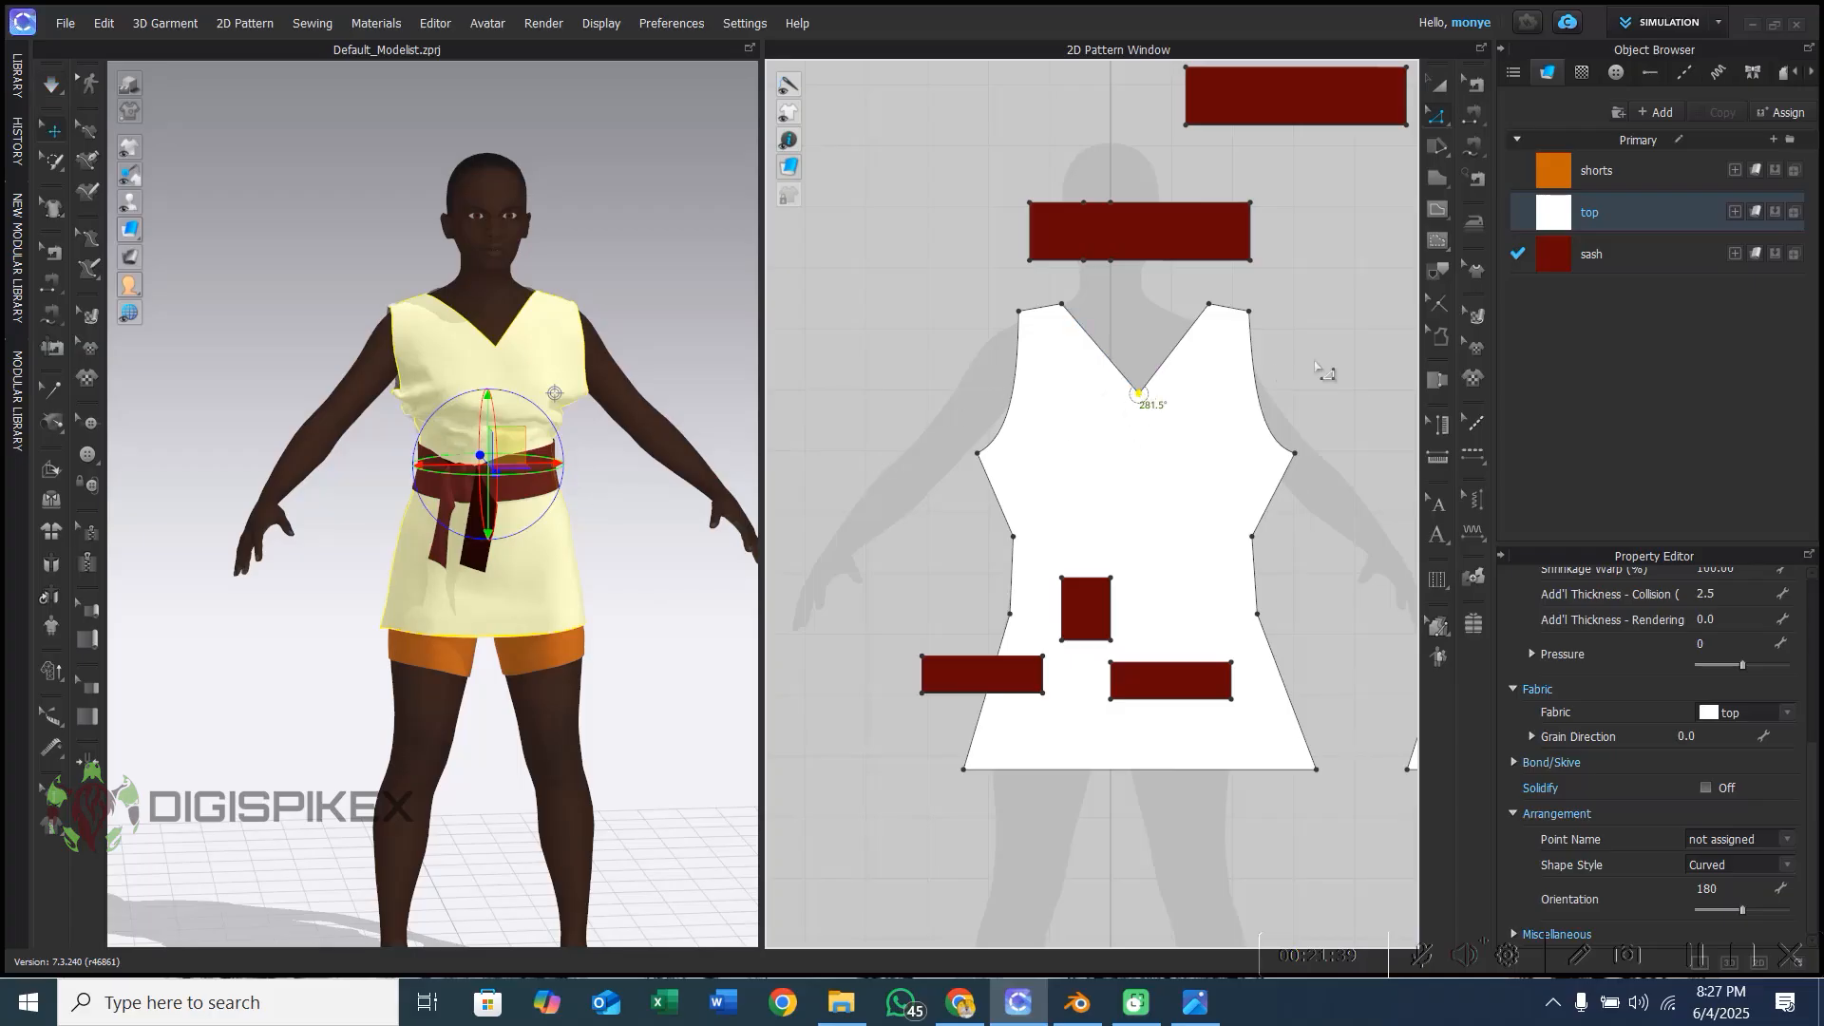
{"action": "left_click", "coordinate": [1061, 306]}
{"action": "left_click_drag", "start_coordinate": [1077, 312], "coordinate": [1083, 308]}
{"action": "left_click_drag", "start_coordinate": [1228, 313], "coordinate": [1205, 313]}
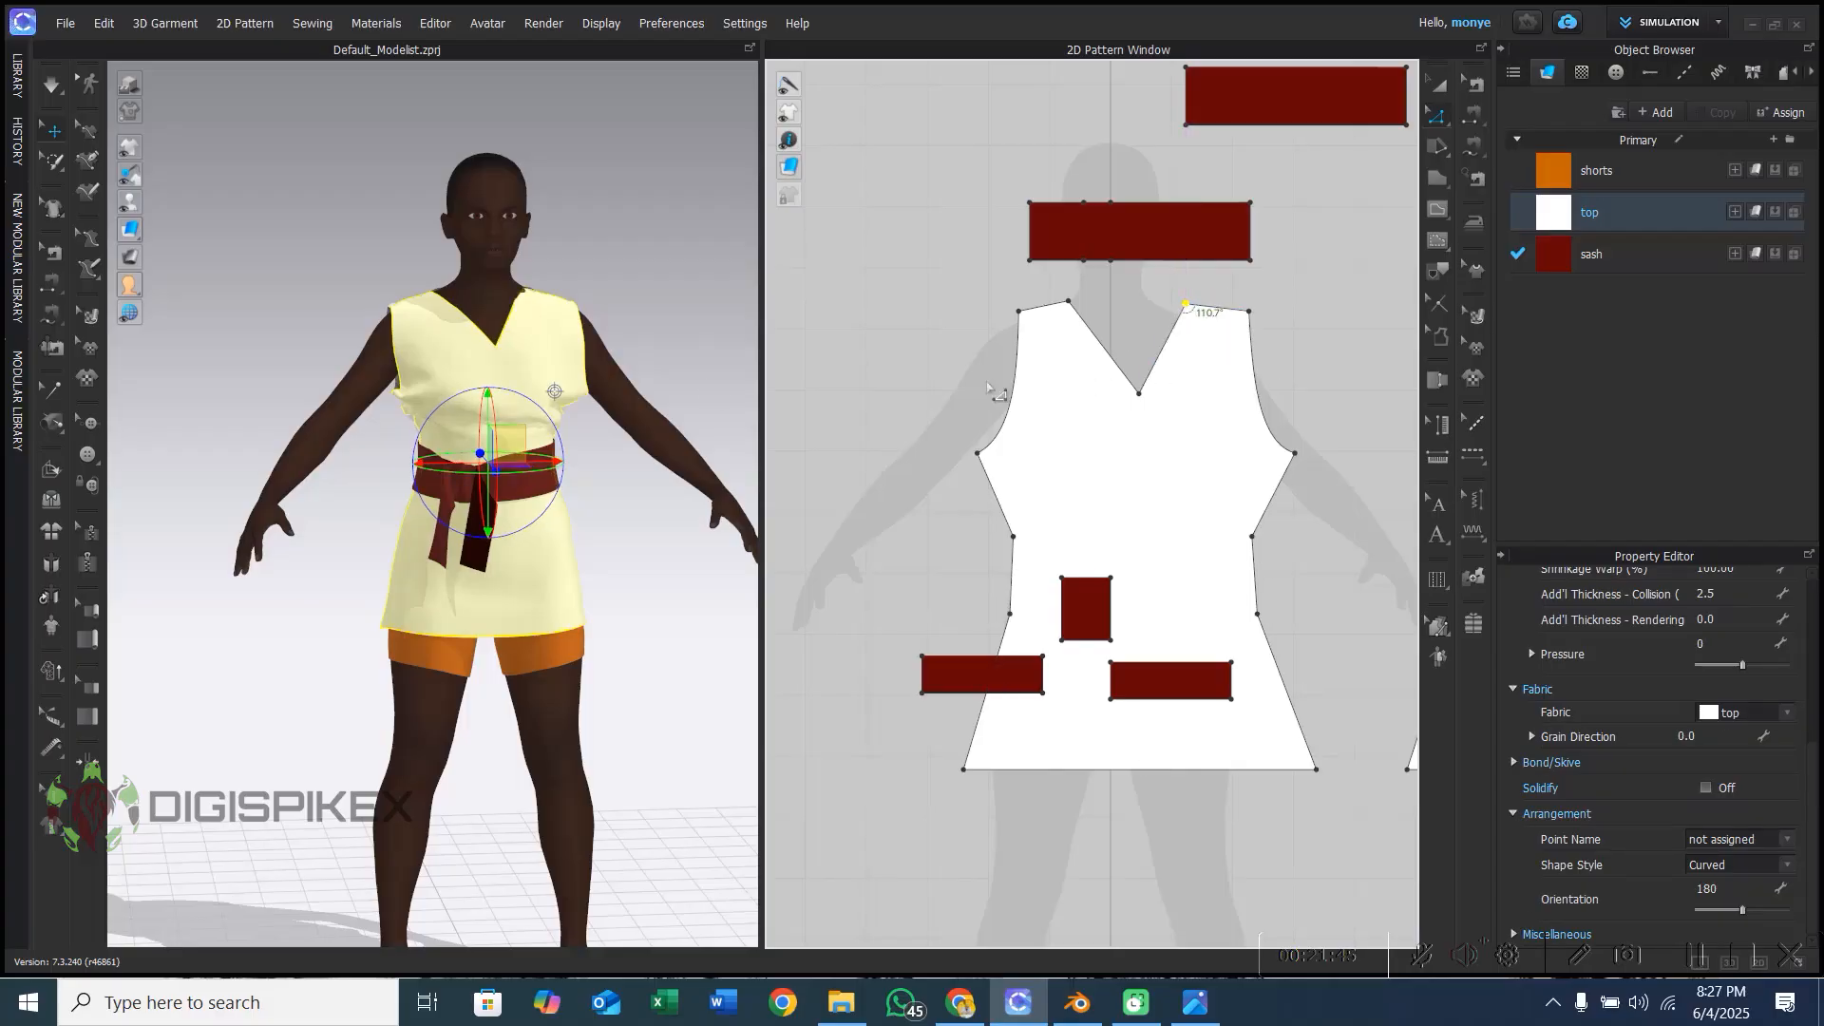
- Simulate the reshaped top and pull its fabric to settle it on the avatar above the sash
{"action": "left_click", "coordinate": [52, 85]}
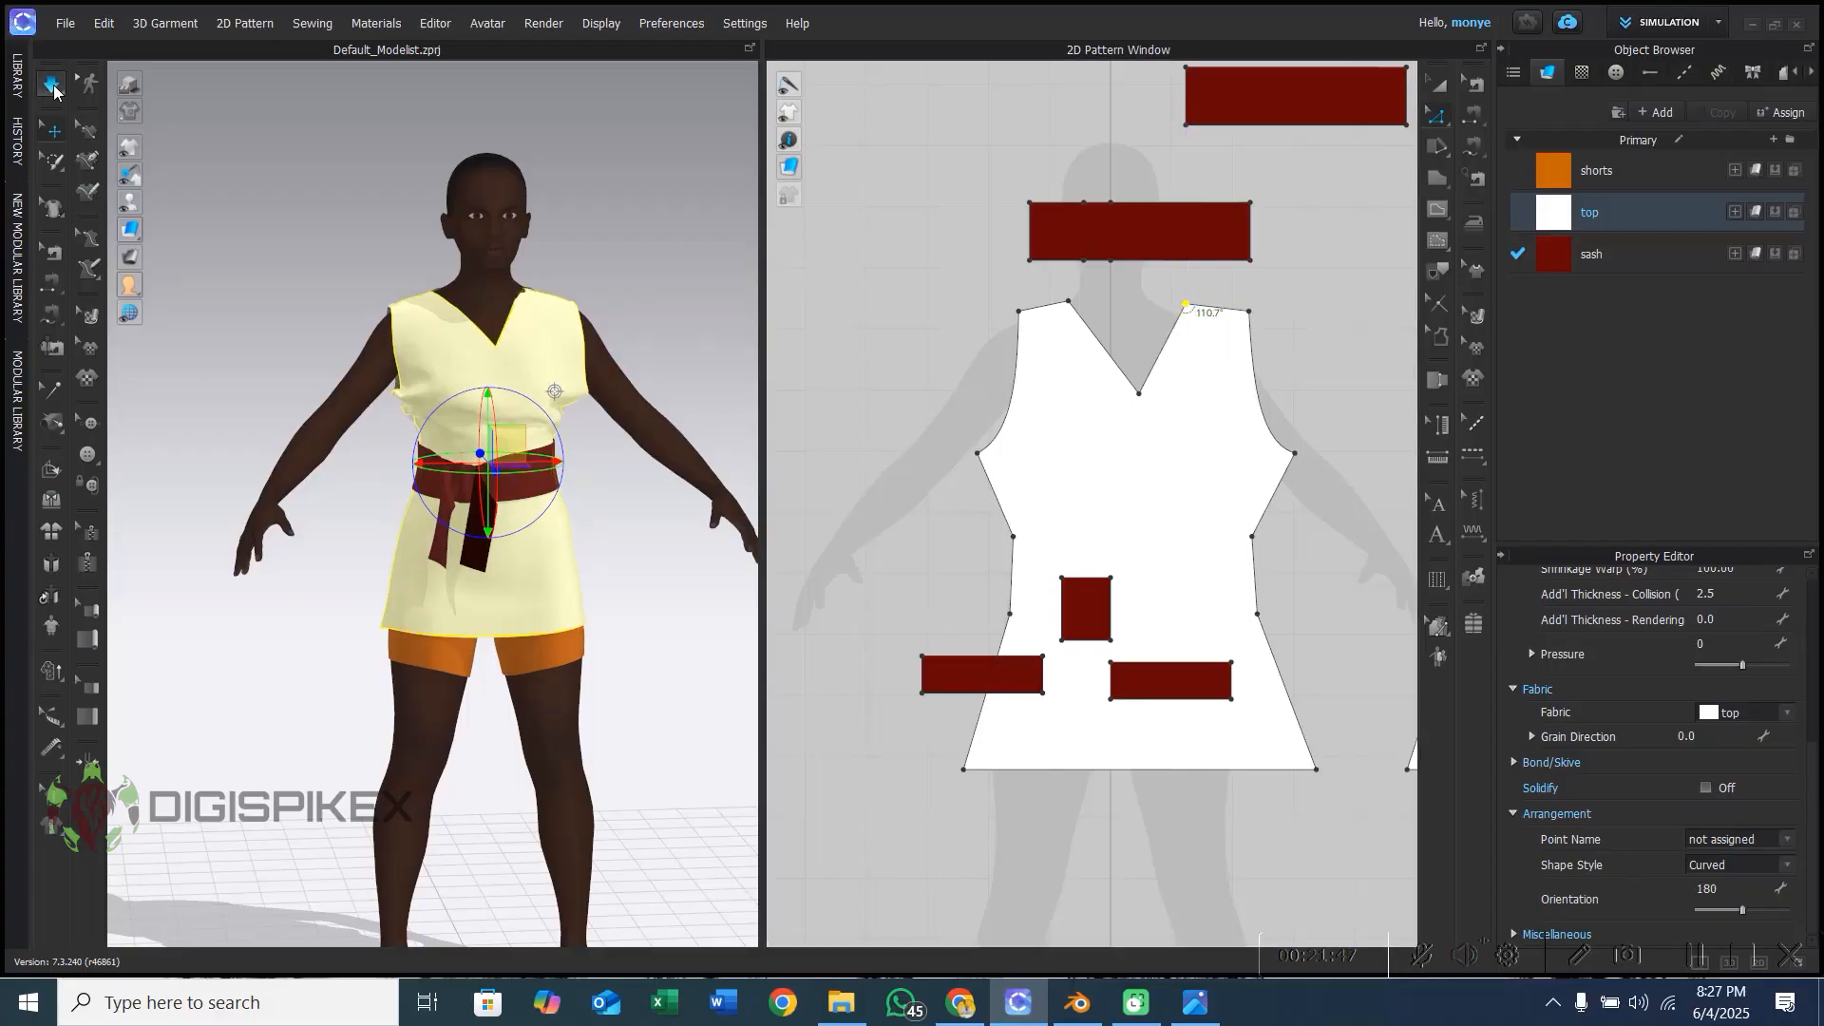
{"action": "left_click", "coordinate": [306, 187]}
{"action": "left_click_drag", "start_coordinate": [478, 339], "coordinate": [590, 485]}
{"action": "right_click_drag", "start_coordinate": [612, 528], "coordinate": [394, 504]}
{"action": "right_click_drag", "start_coordinate": [502, 475], "coordinate": [452, 464]}
{"action": "scroll", "coordinate": [1139, 367], "scroll_direction": "up", "scroll_amount": 4}
{"action": "scroll", "coordinate": [1130, 374], "scroll_direction": "down", "scroll_amount": 5}
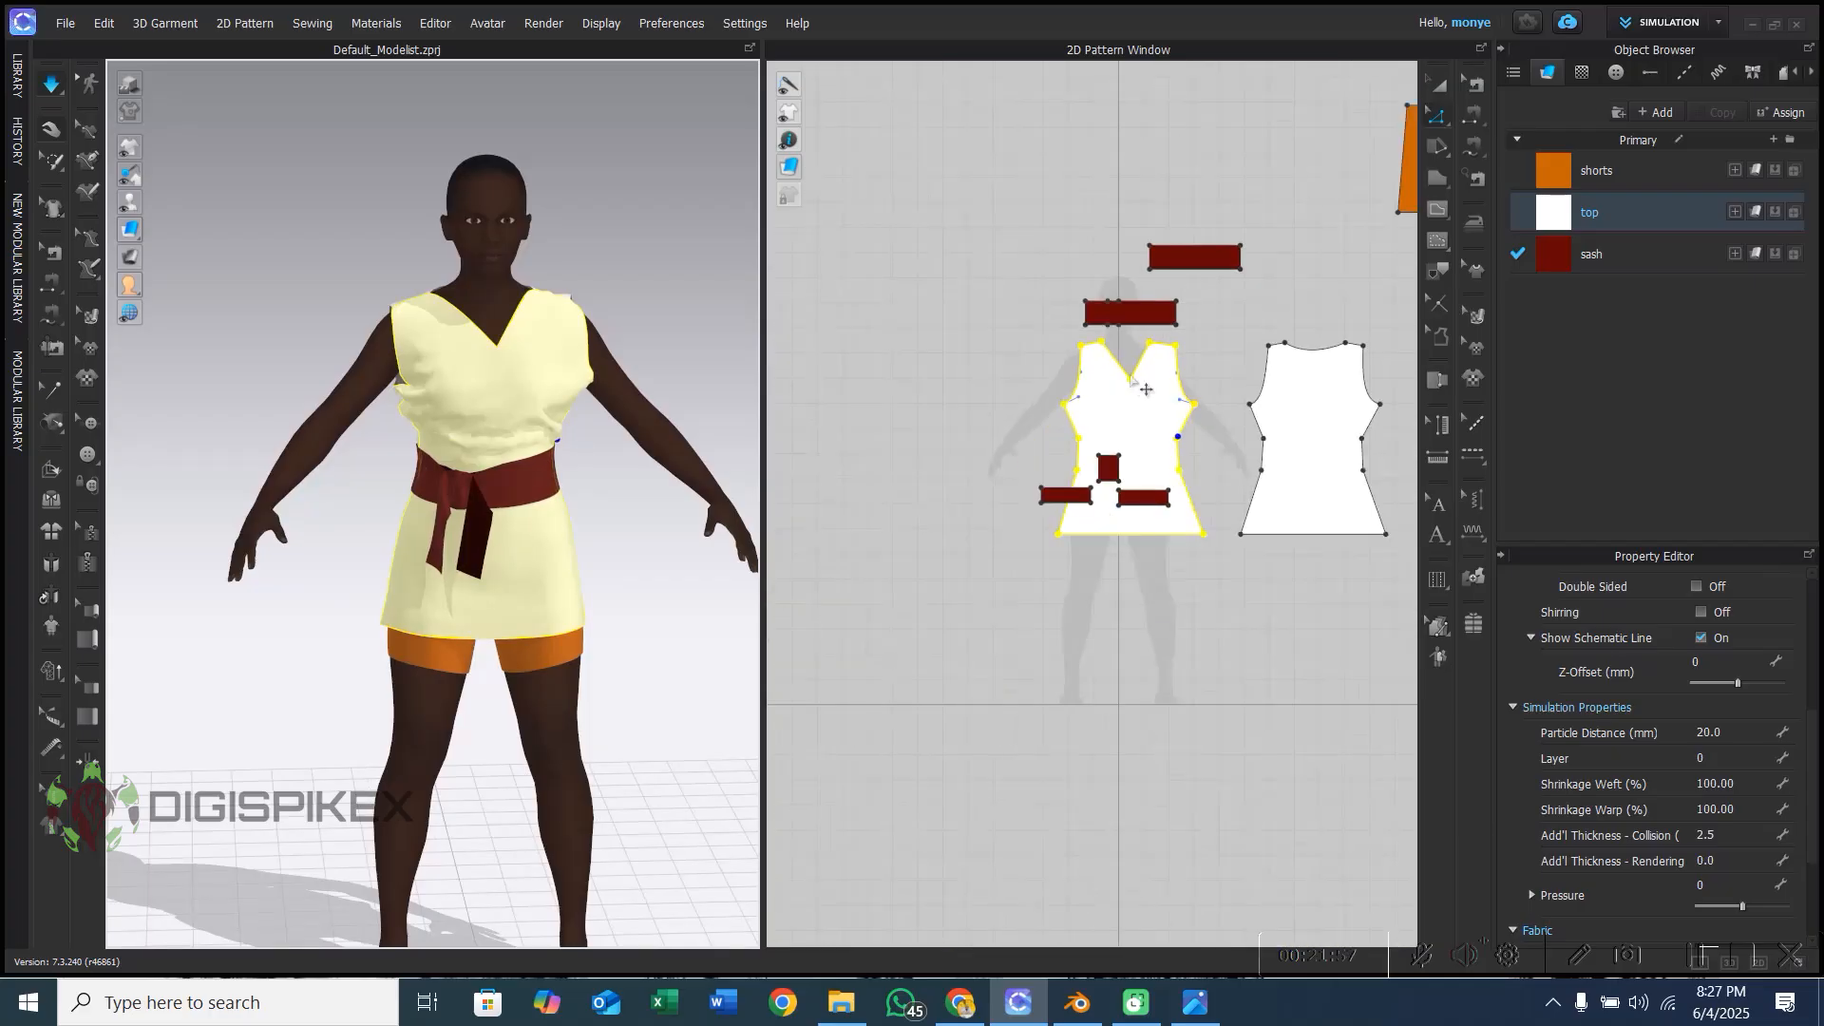
- Draw a five-sided sleeve pattern beside the front top, with a pointed top, sides about 158 mm and a base about 153 mm
{"action": "scroll", "coordinate": [1145, 387], "scroll_direction": "up", "scroll_amount": 2}
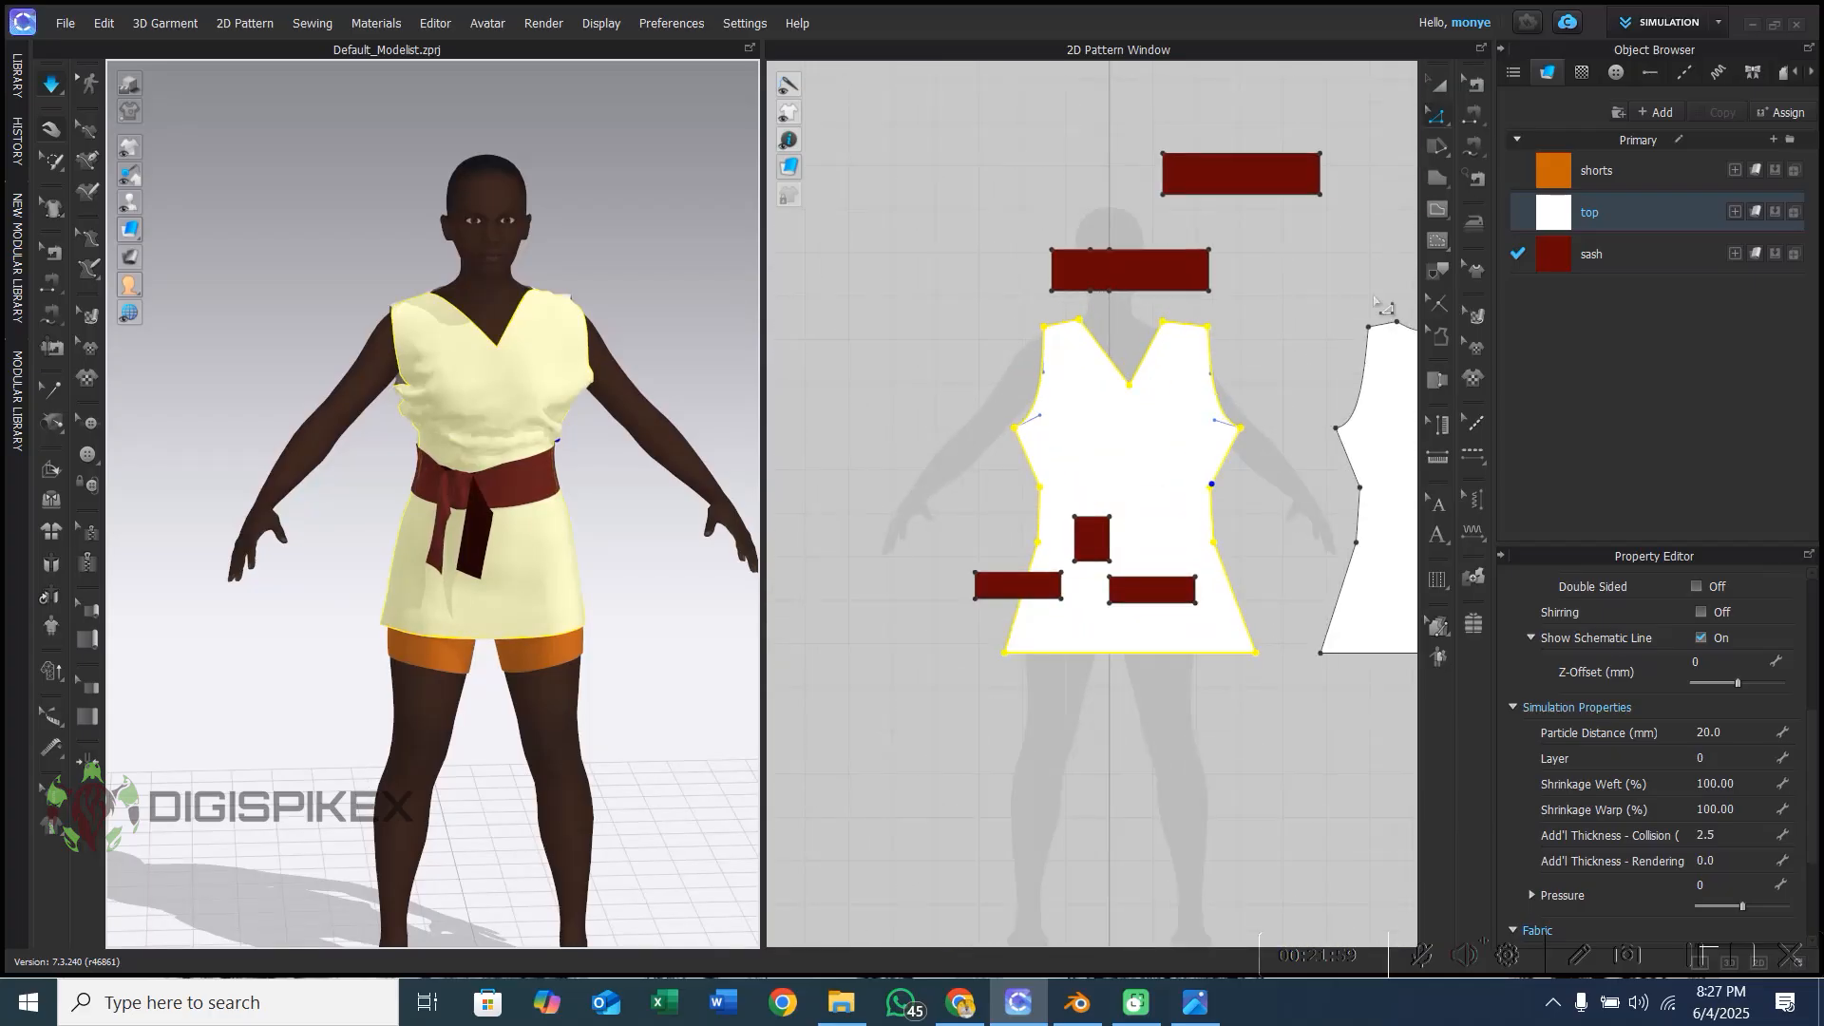
{"action": "left_click", "coordinate": [1437, 178]}
{"action": "left_click", "coordinate": [883, 477]}
{"action": "middle_click_drag", "start_coordinate": [893, 445], "coordinate": [1128, 453]}
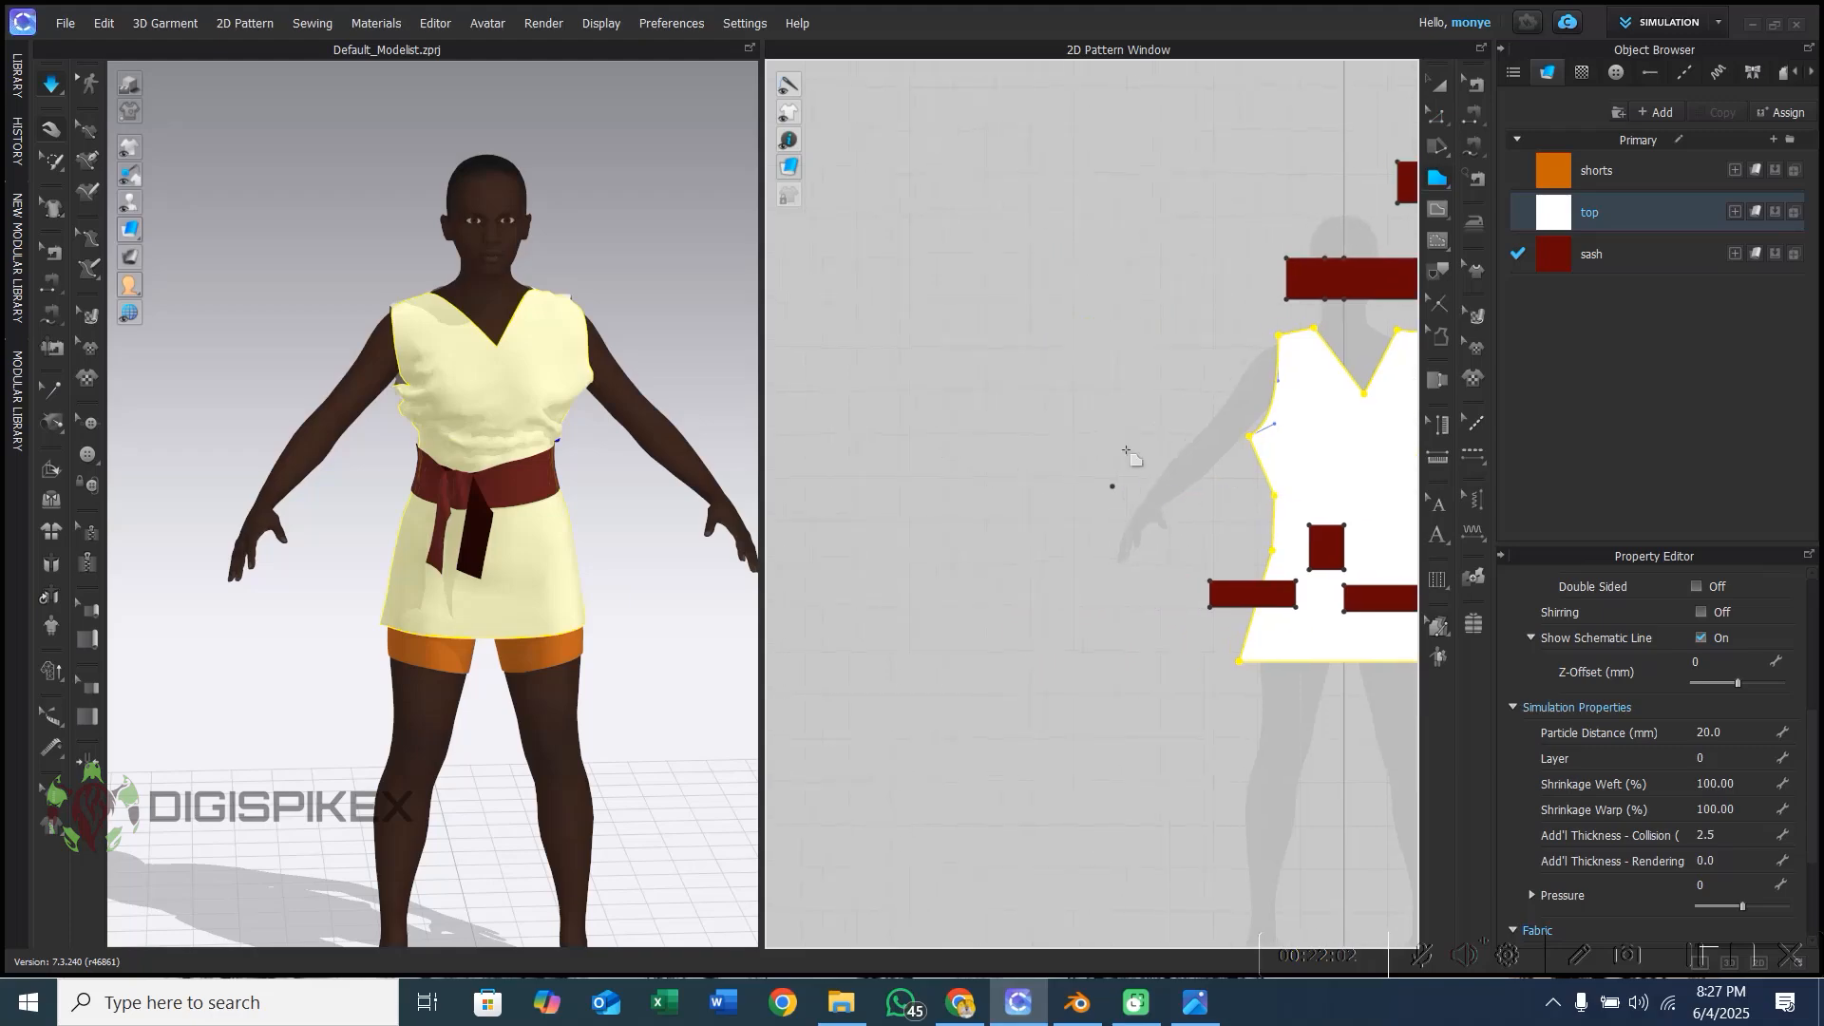
{"action": "left_click", "coordinate": [1123, 334]}
{"action": "left_click", "coordinate": [1171, 395]}
{"action": "left_click", "coordinate": [1159, 461]}
{"action": "left_click", "coordinate": [1093, 461]}
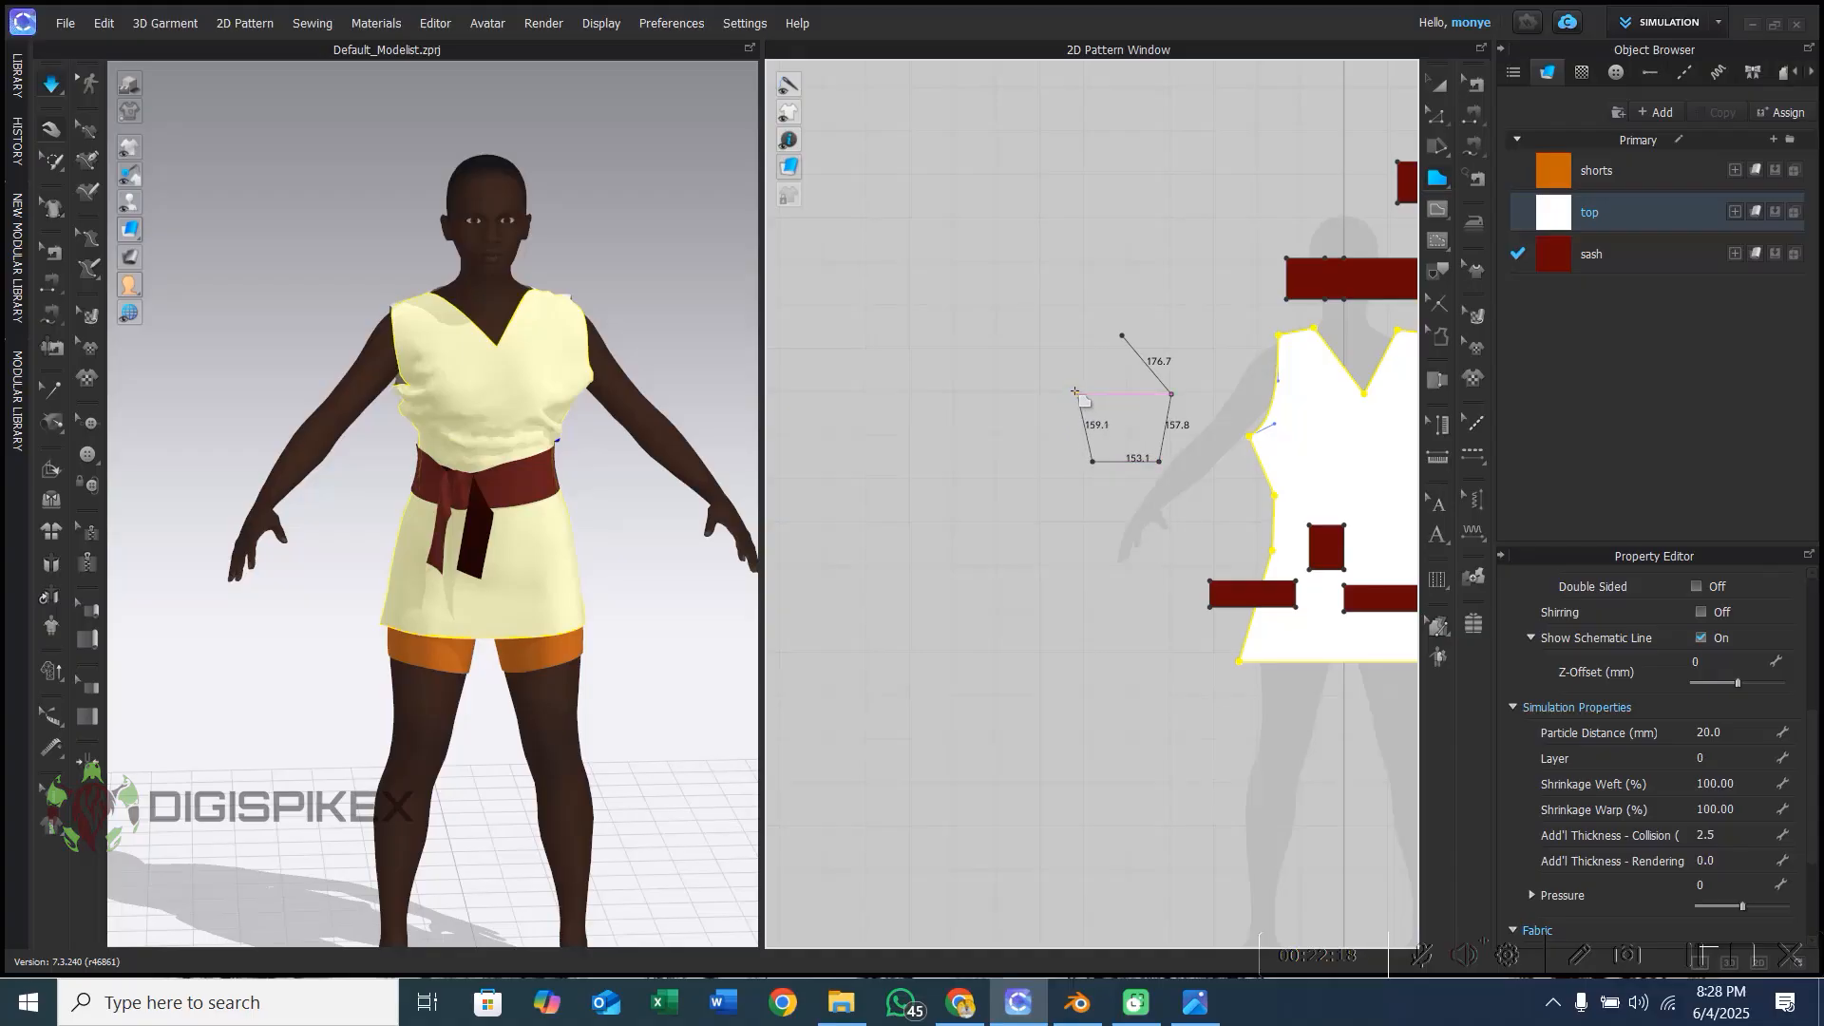
{"action": "left_click", "coordinate": [1075, 393]}
{"action": "left_click", "coordinate": [1121, 336]}
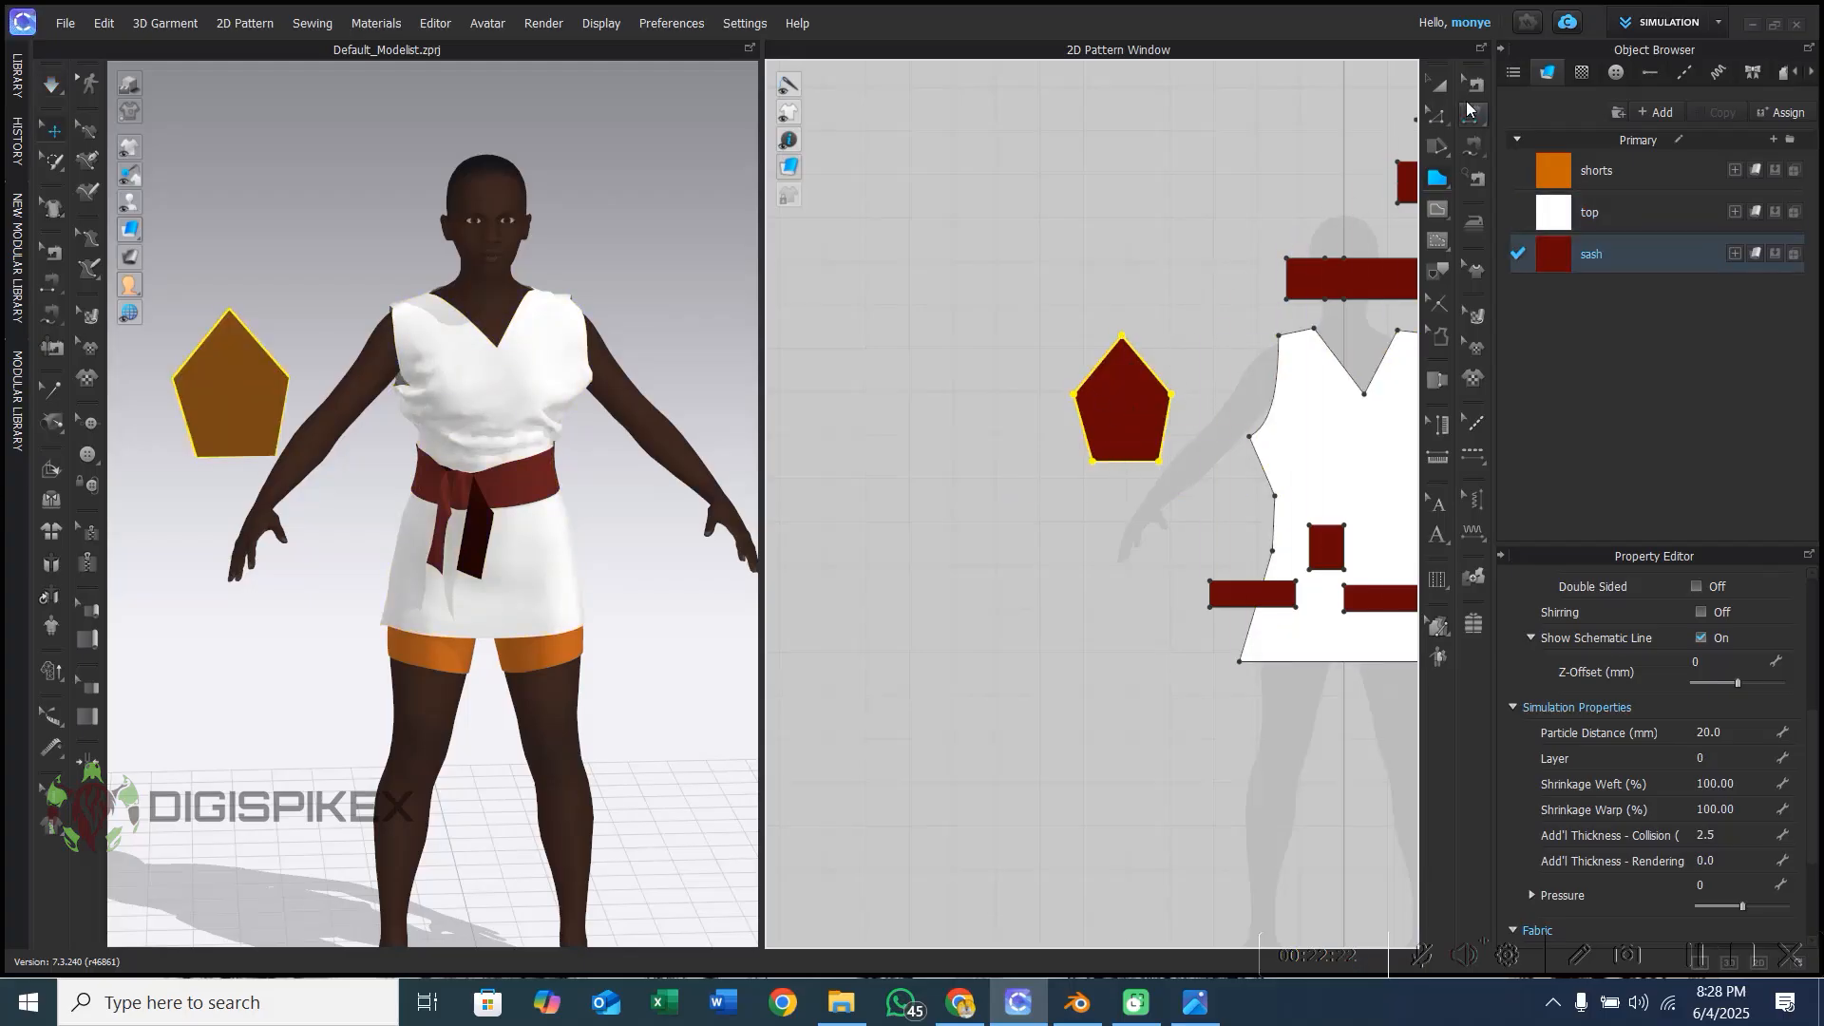
- Lengthen the sleeve pattern by raising its peak and lowering the four other corner points
{"action": "left_click", "coordinate": [1439, 114]}
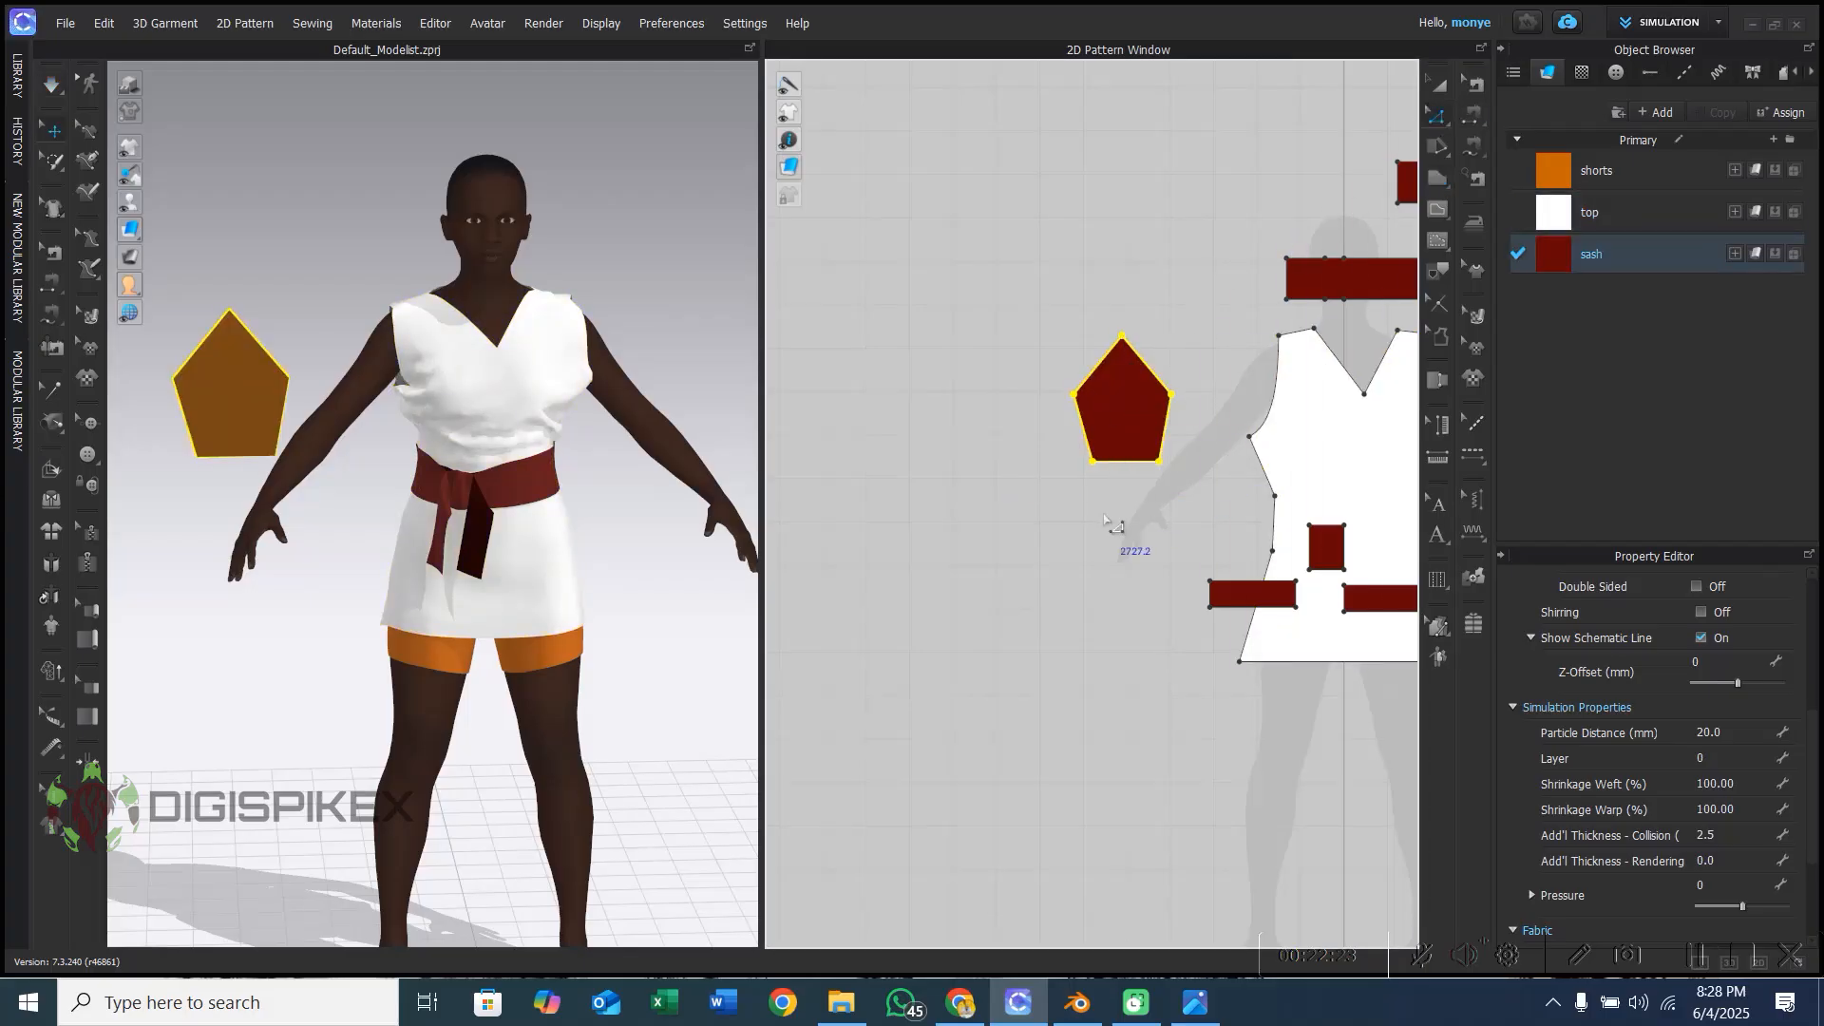
{"action": "left_click", "coordinate": [1122, 339]}
{"action": "mouse_move", "coordinate": [1121, 335]}
{"action": "left_mouse_down"}
{"action": "mouse_move", "coordinate": [1121, 320]}
{"action": "mouse_move", "coordinate": [1136, 336]}
{"action": "left_mouse_up"}
{"action": "left_click_drag", "start_coordinate": [1043, 383], "coordinate": [1145, 509]}
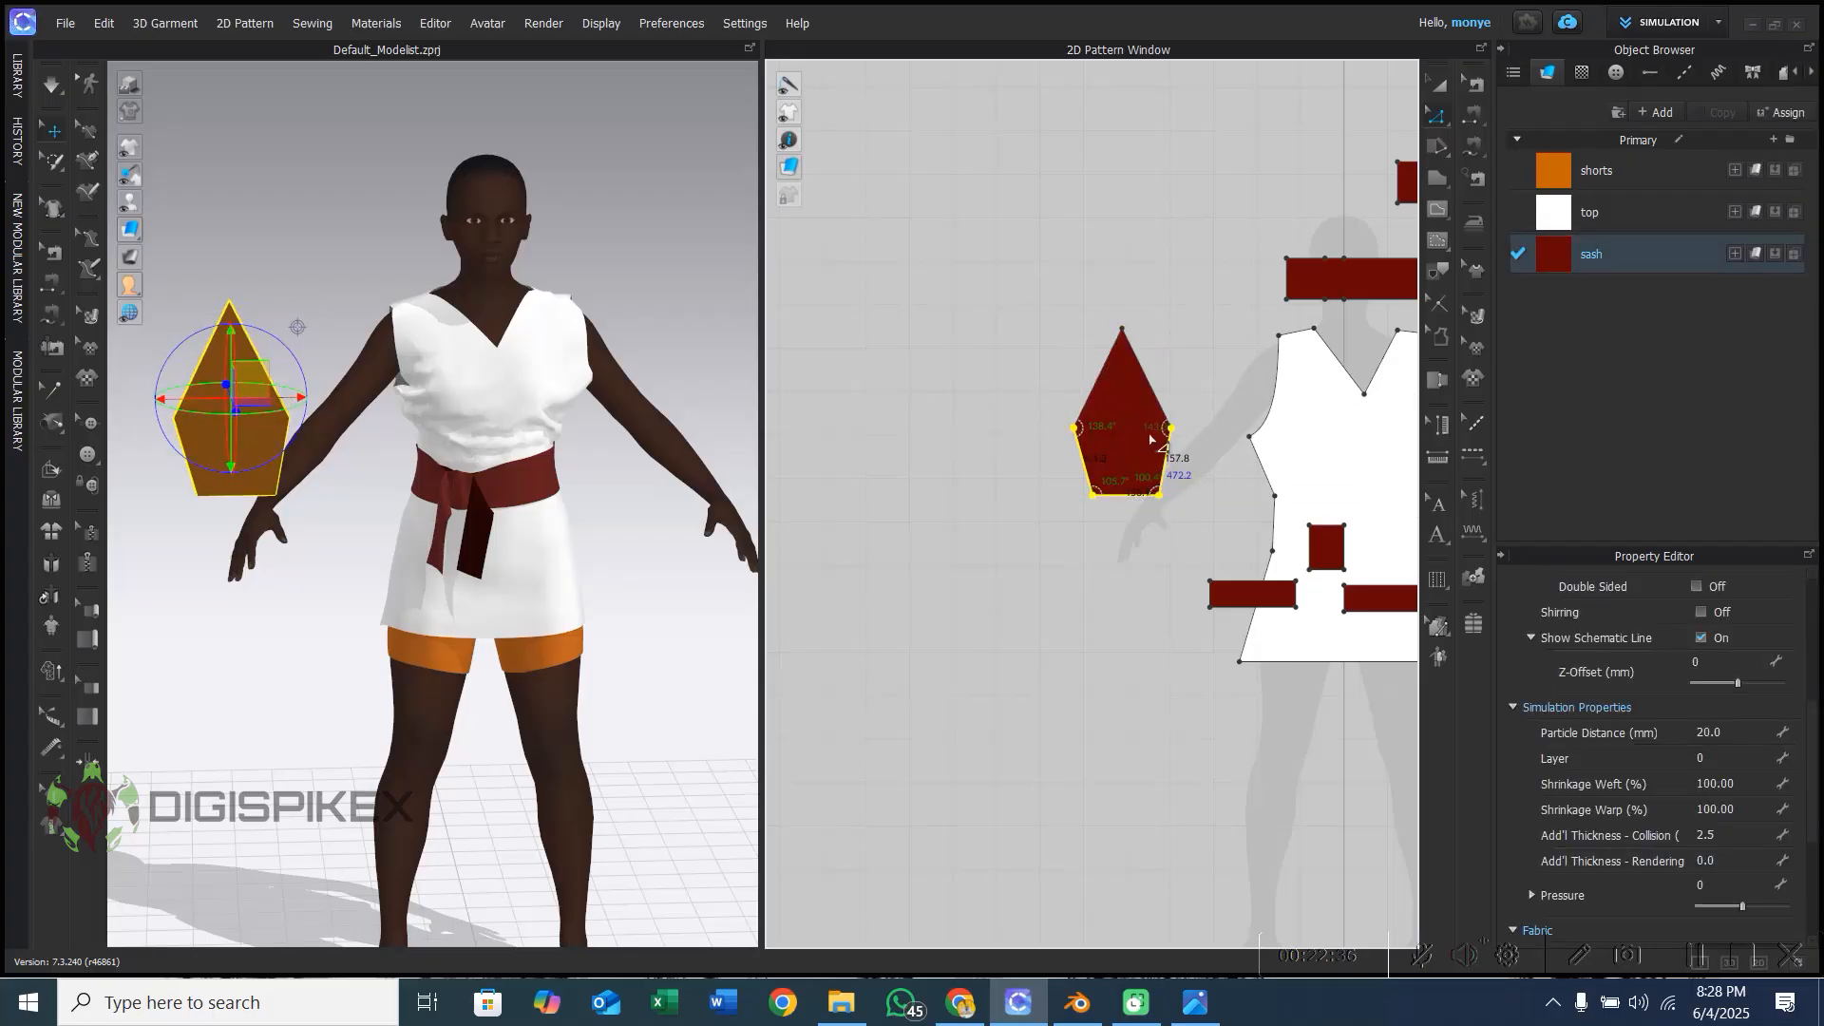
{"action": "left_click", "coordinate": [1153, 557]}
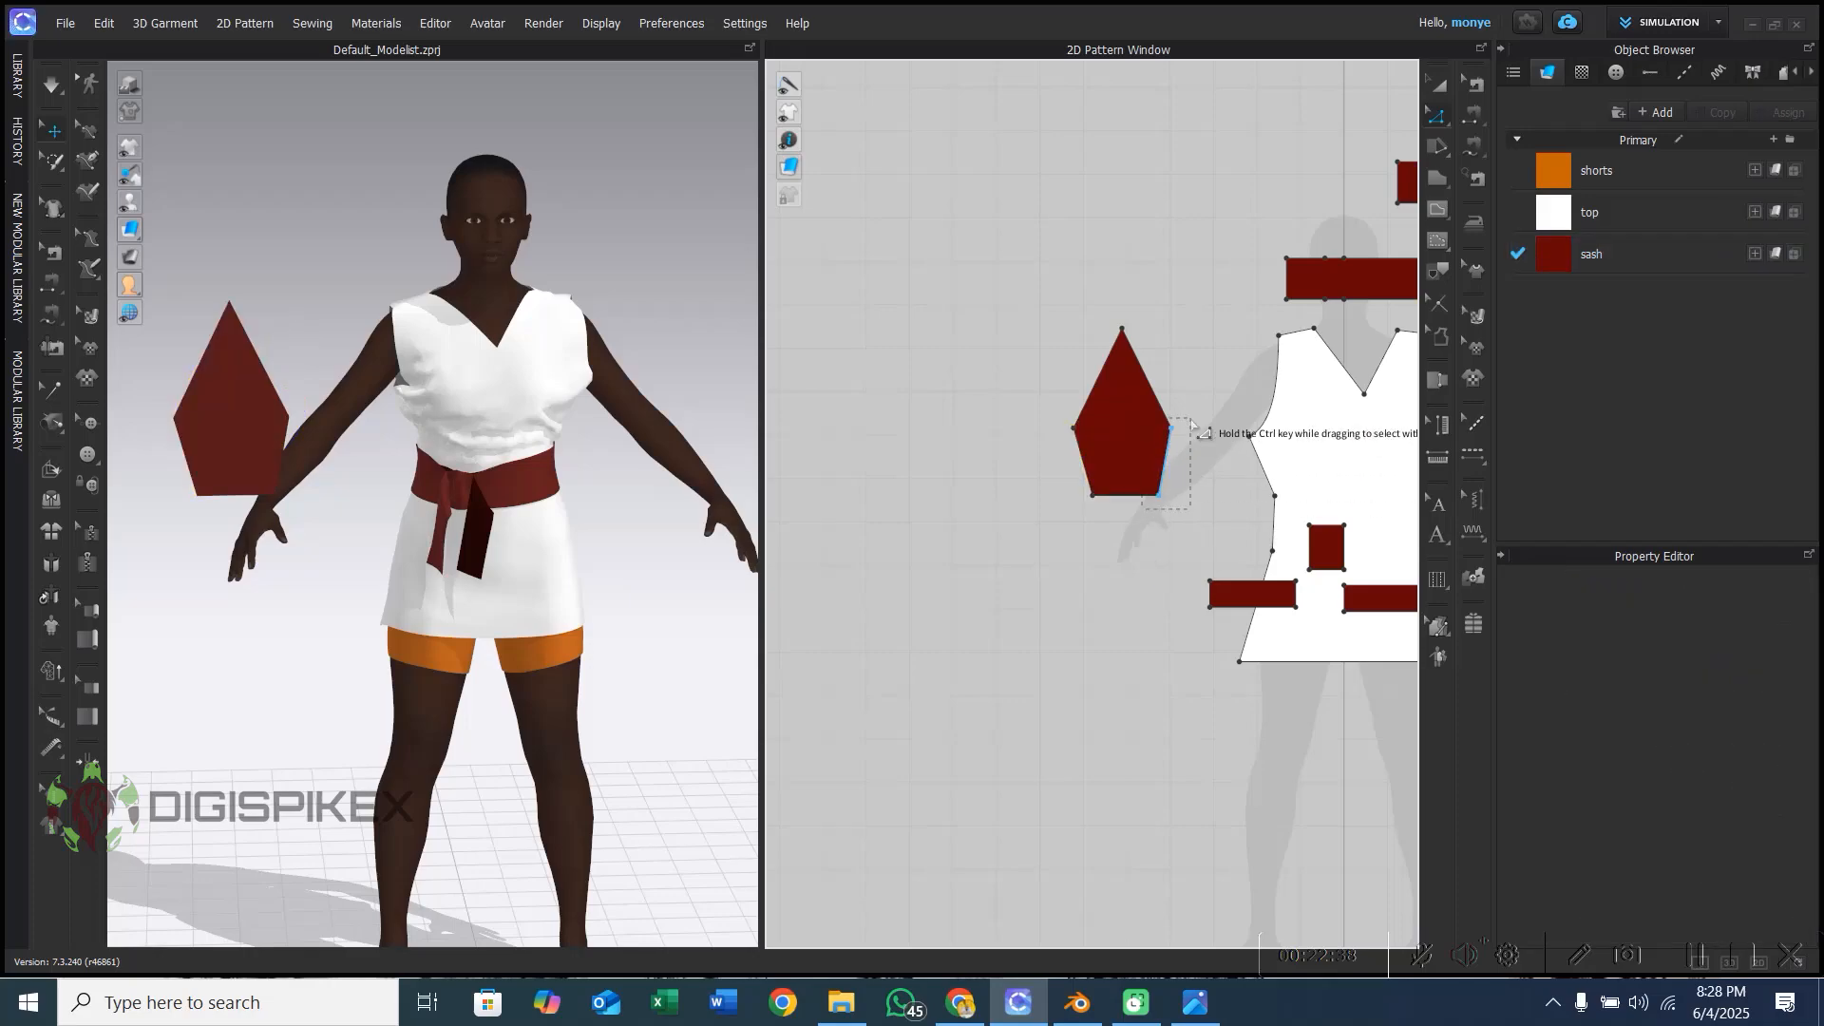
- Widen the sleeve pattern by shifting one side edge outward, then recentre the peak and nudge the opposite base corner outward
{"action": "left_click", "coordinate": [1167, 466]}
{"action": "left_click_drag", "start_coordinate": [1176, 471], "coordinate": [1194, 471]}
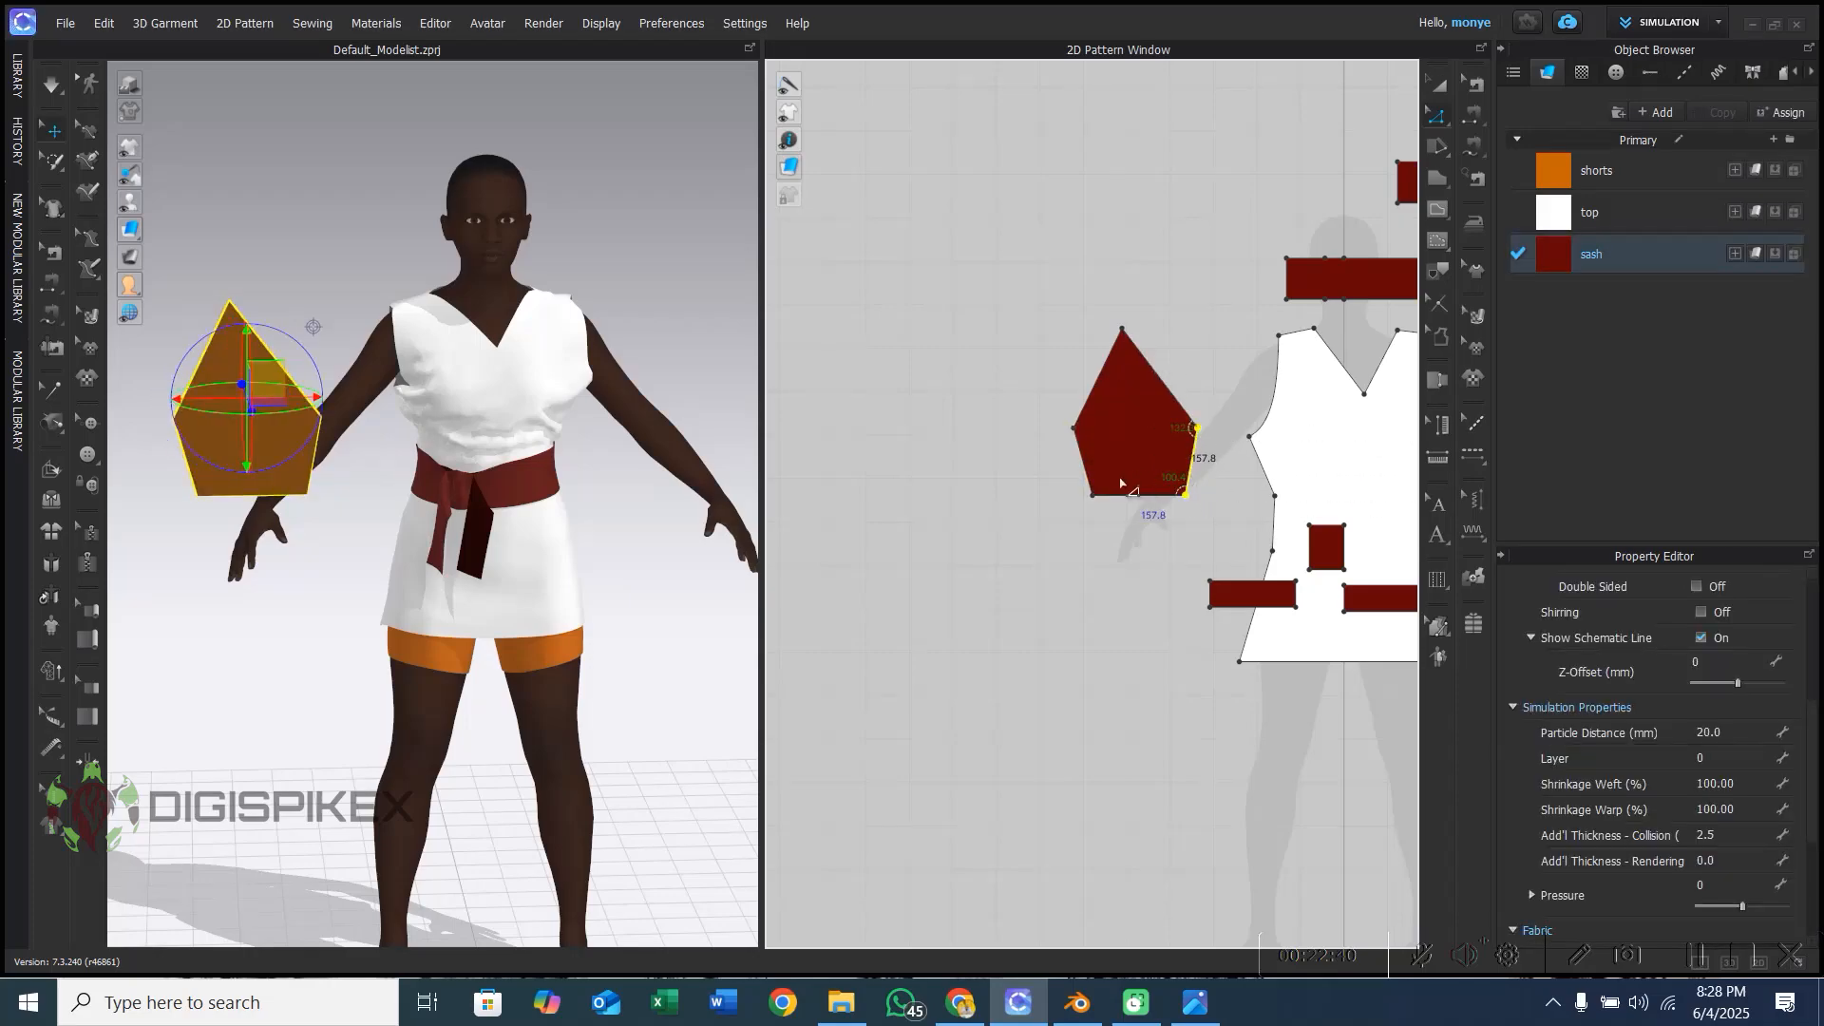
{"action": "left_click", "coordinate": [1123, 330]}
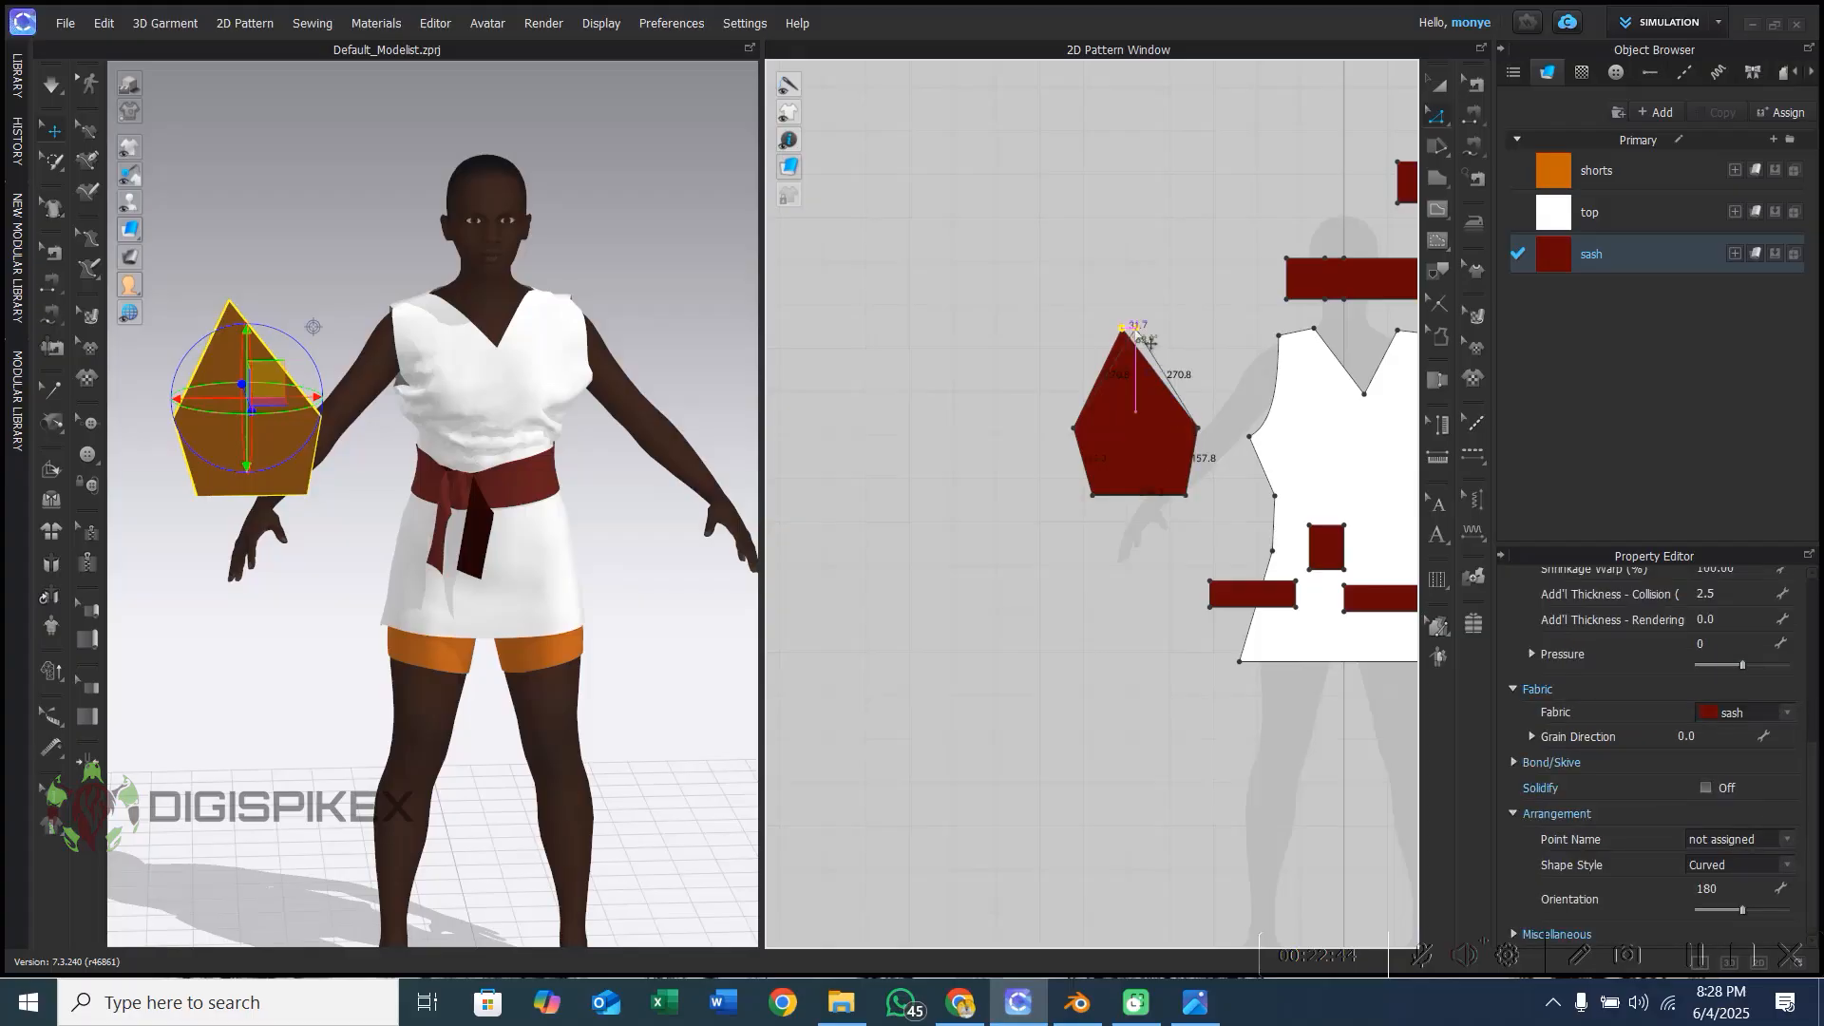
{"action": "left_click_drag", "start_coordinate": [1148, 340], "coordinate": [1152, 344]}
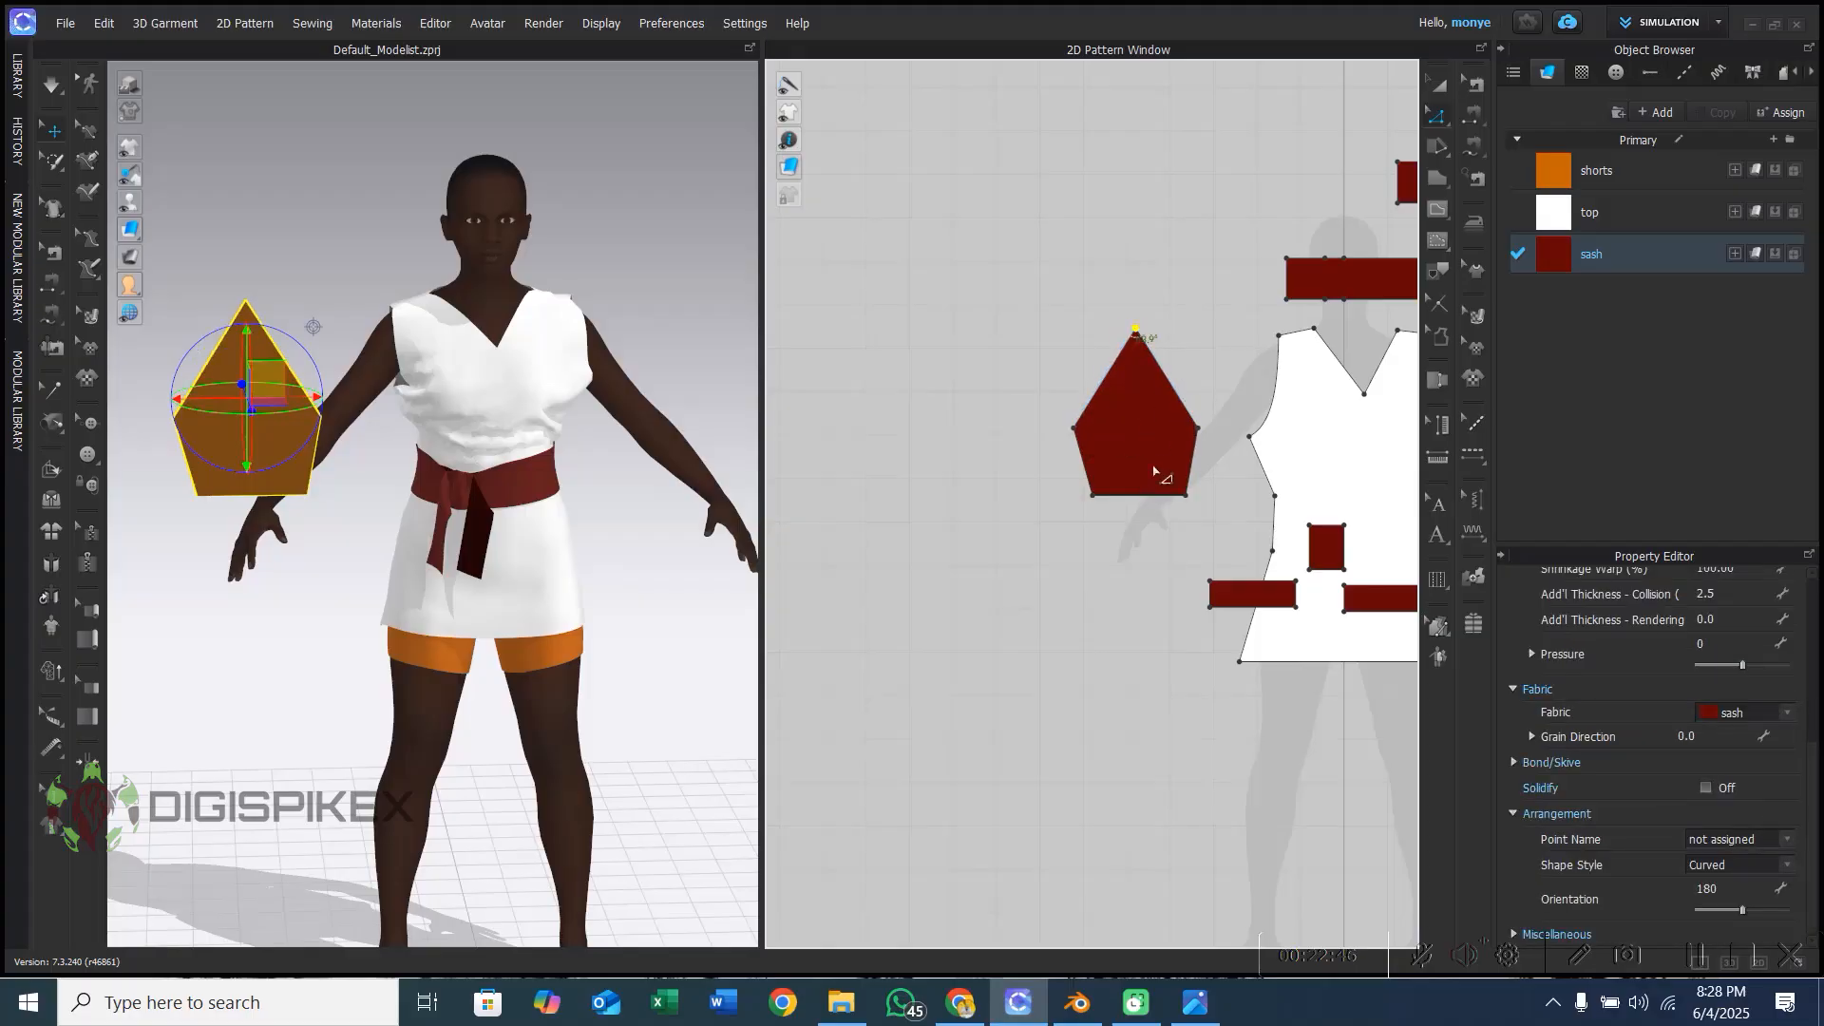
{"action": "left_click_drag", "start_coordinate": [1092, 495], "coordinate": [1090, 495]}
- Assign the top fabric to the sleeve pattern
{"action": "scroll", "coordinate": [1720, 699], "scroll_direction": "up", "scroll_amount": 5}
{"action": "scroll", "coordinate": [1720, 705], "scroll_direction": "down", "scroll_amount": 5}
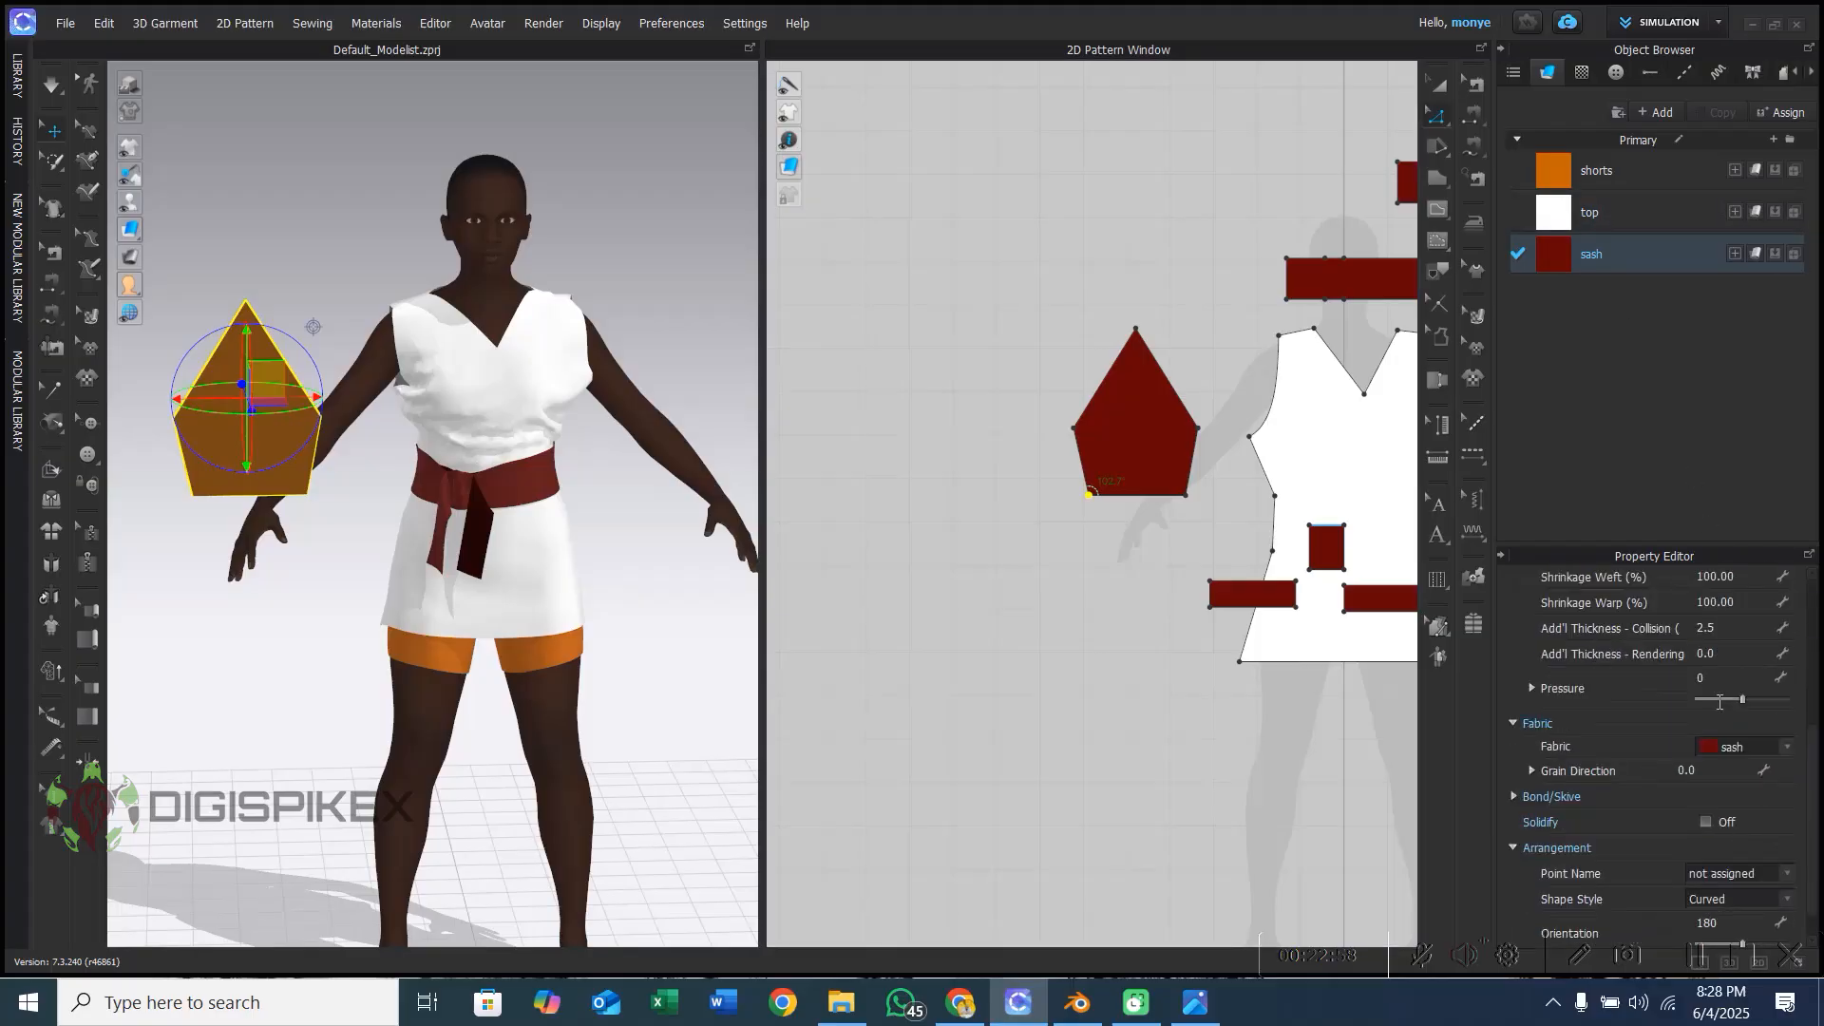
{"action": "left_click", "coordinate": [1786, 714]}
{"action": "left_click", "coordinate": [1752, 763]}
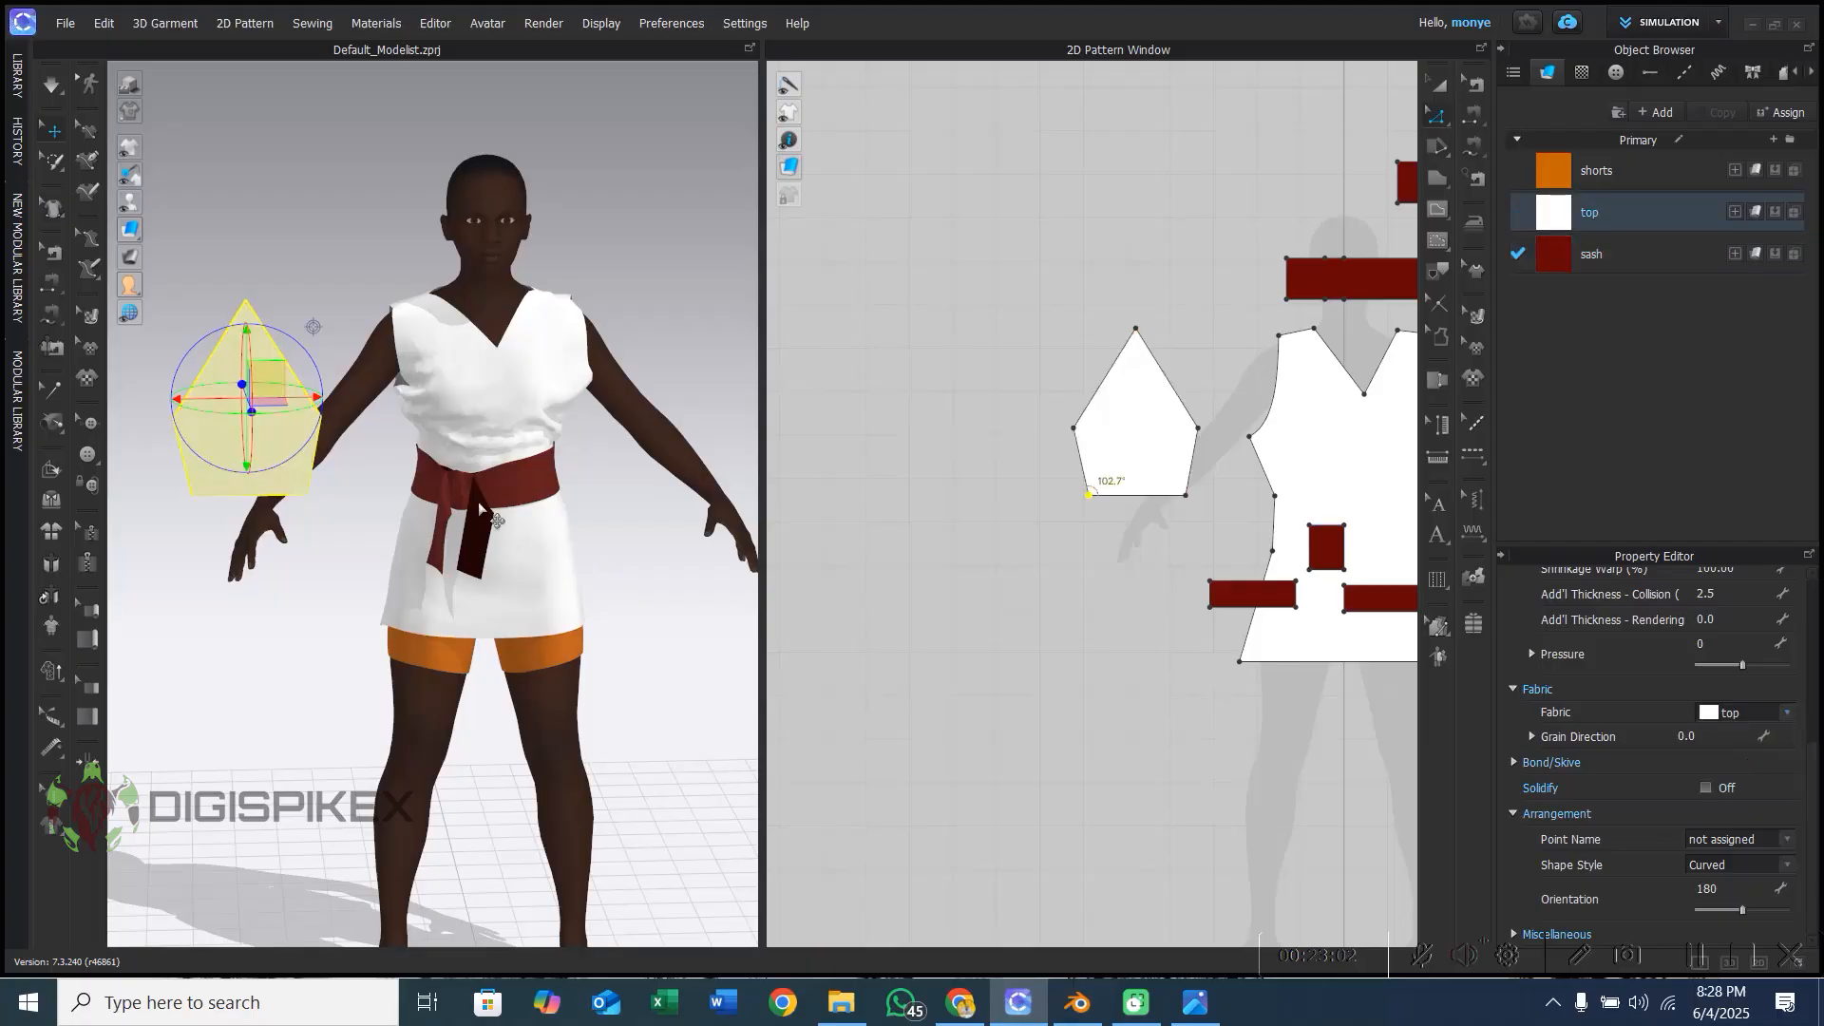
- Change the top fabric's colour to dark blue #0F3365
{"action": "left_click", "coordinate": [1606, 216]}
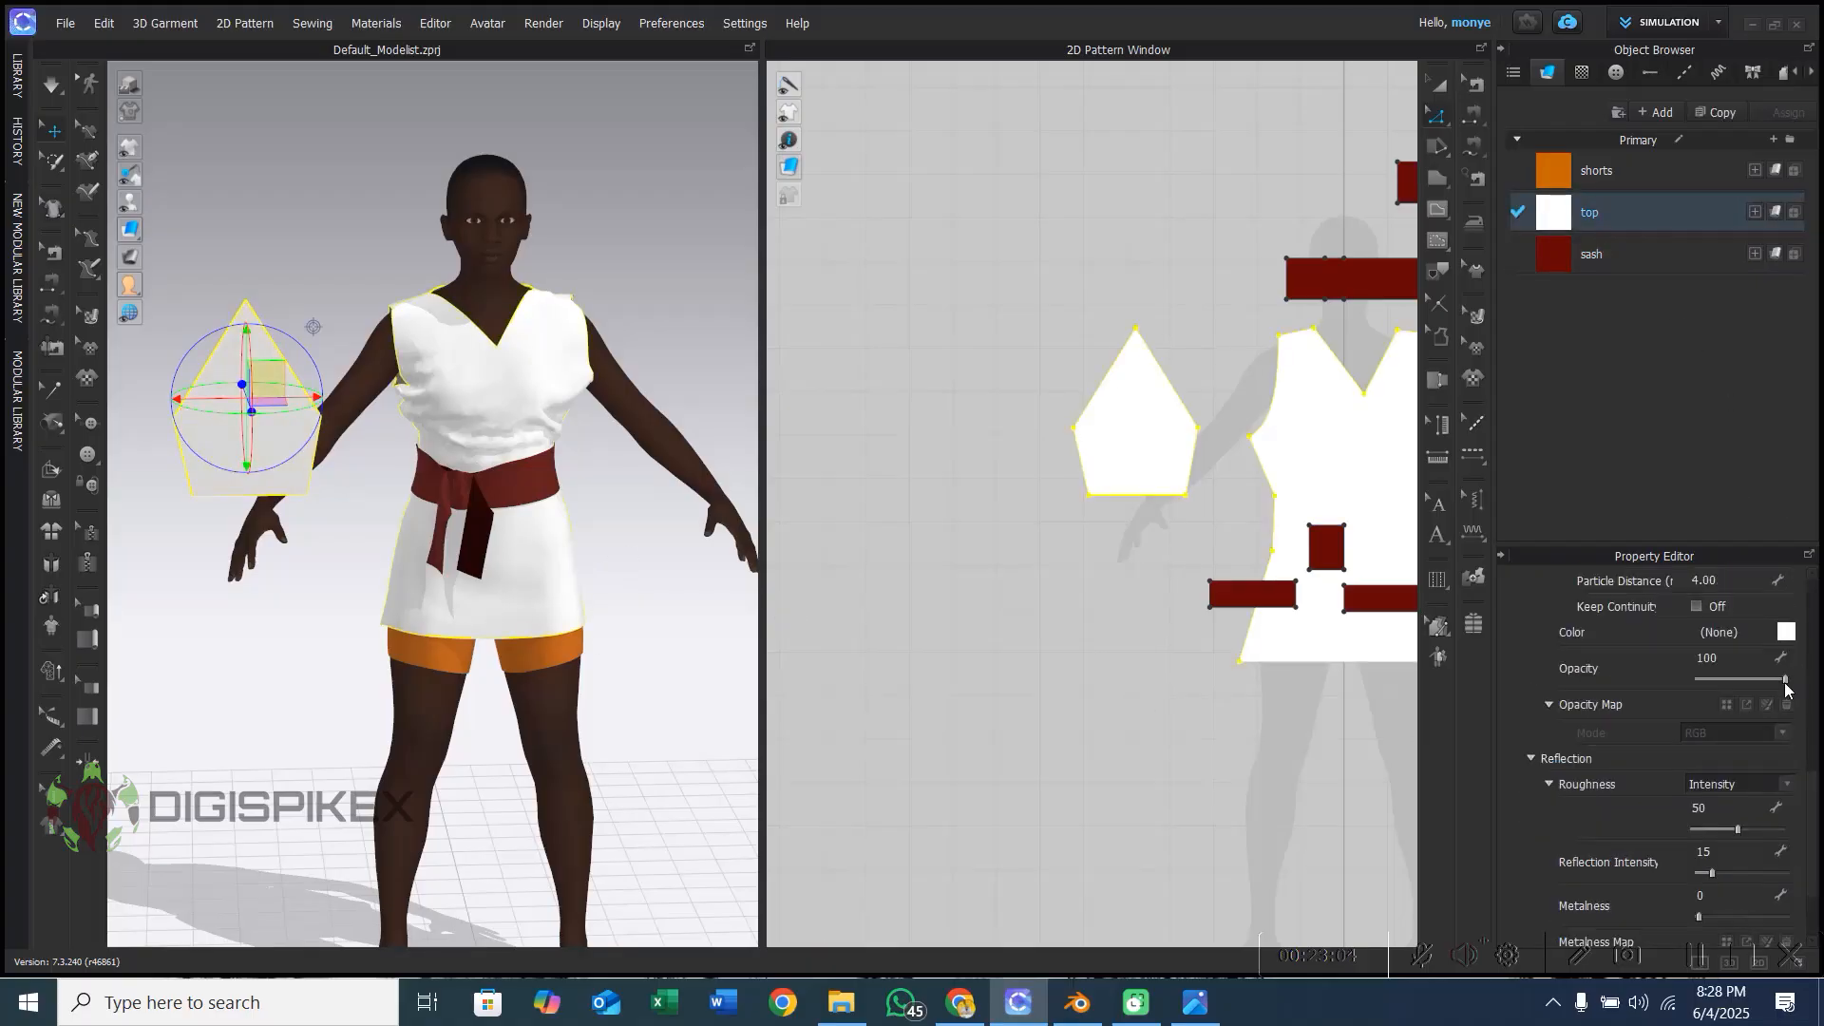
{"action": "left_click", "coordinate": [1788, 634]}
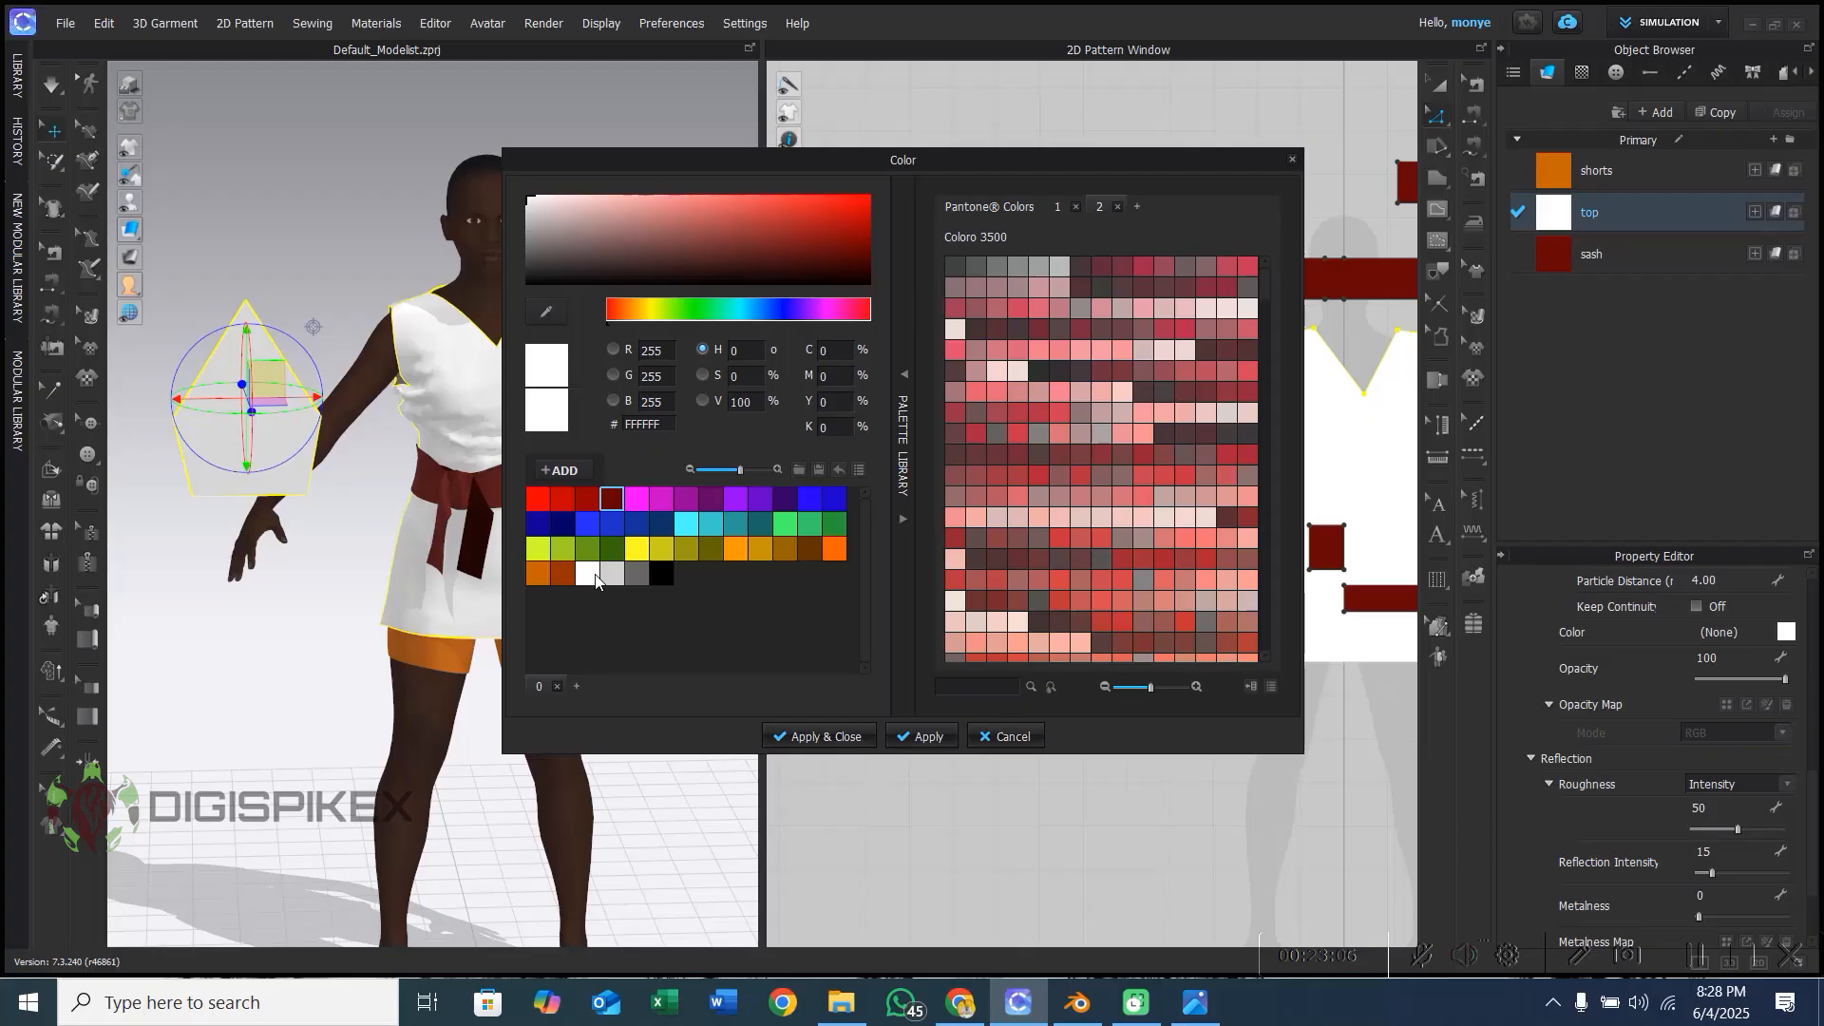
{"action": "left_click", "coordinate": [611, 575]}
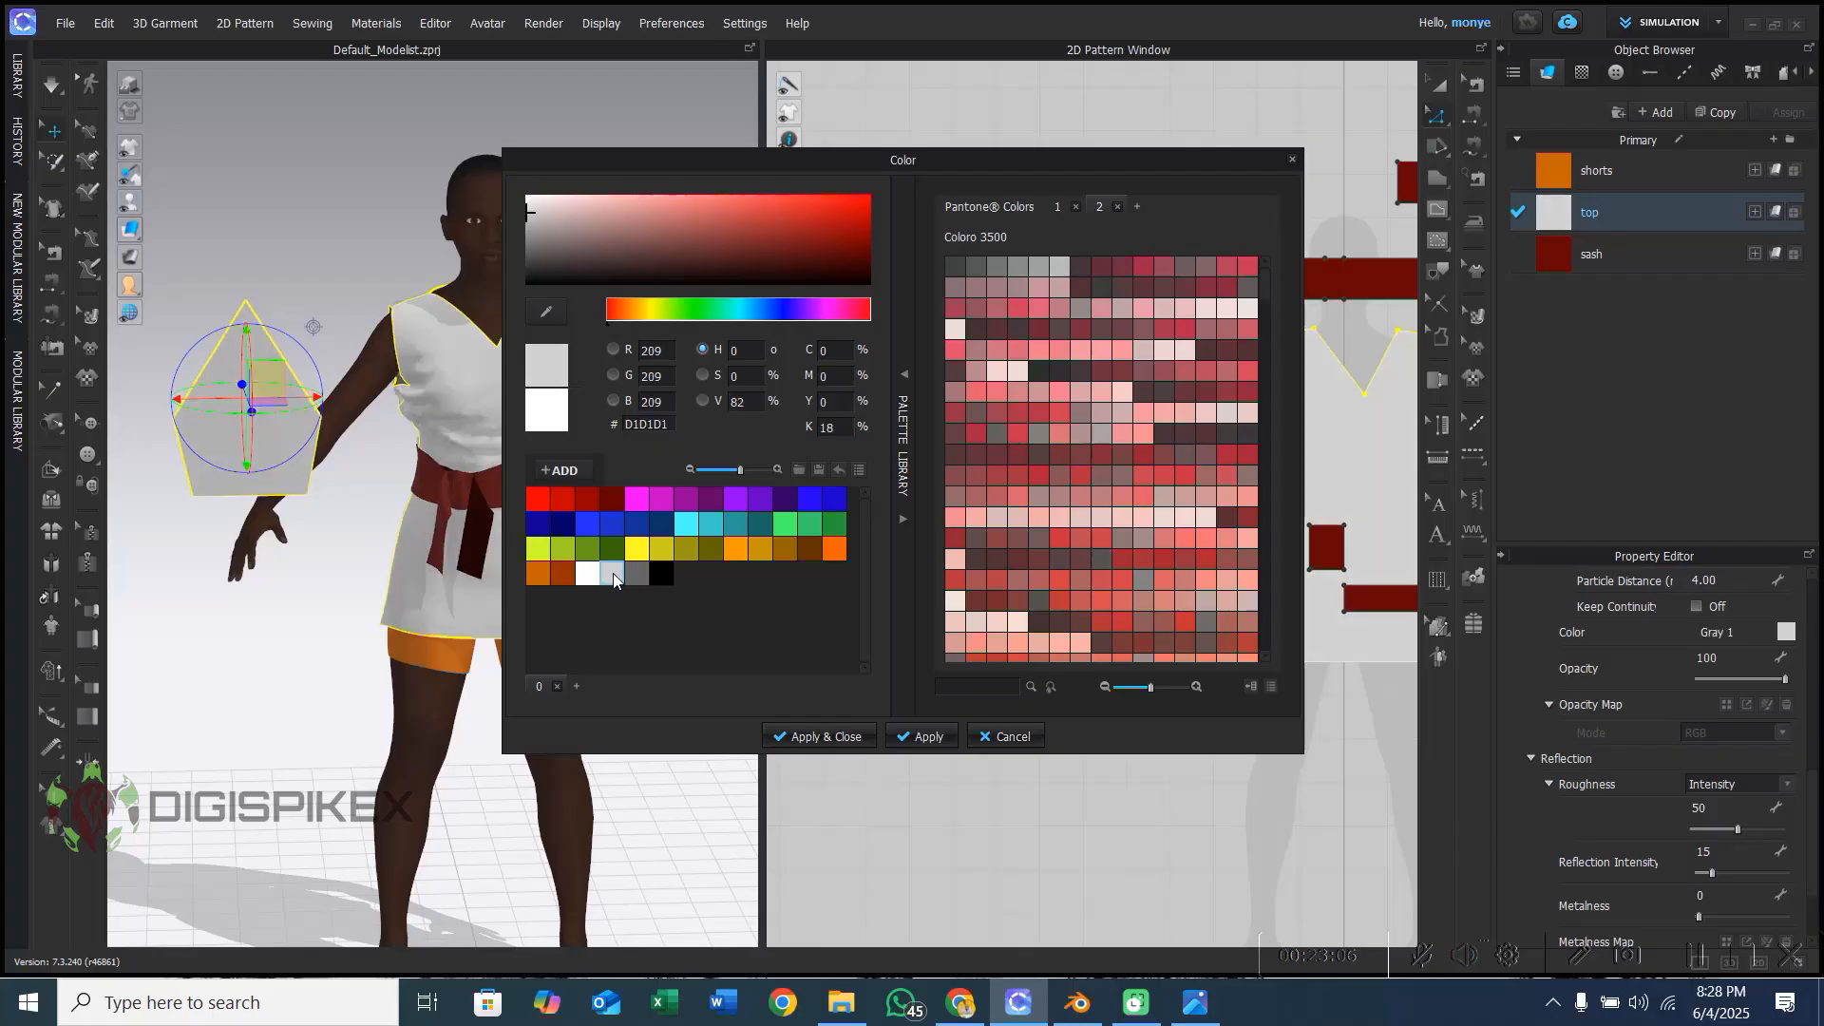
{"action": "left_click", "coordinate": [662, 525]}
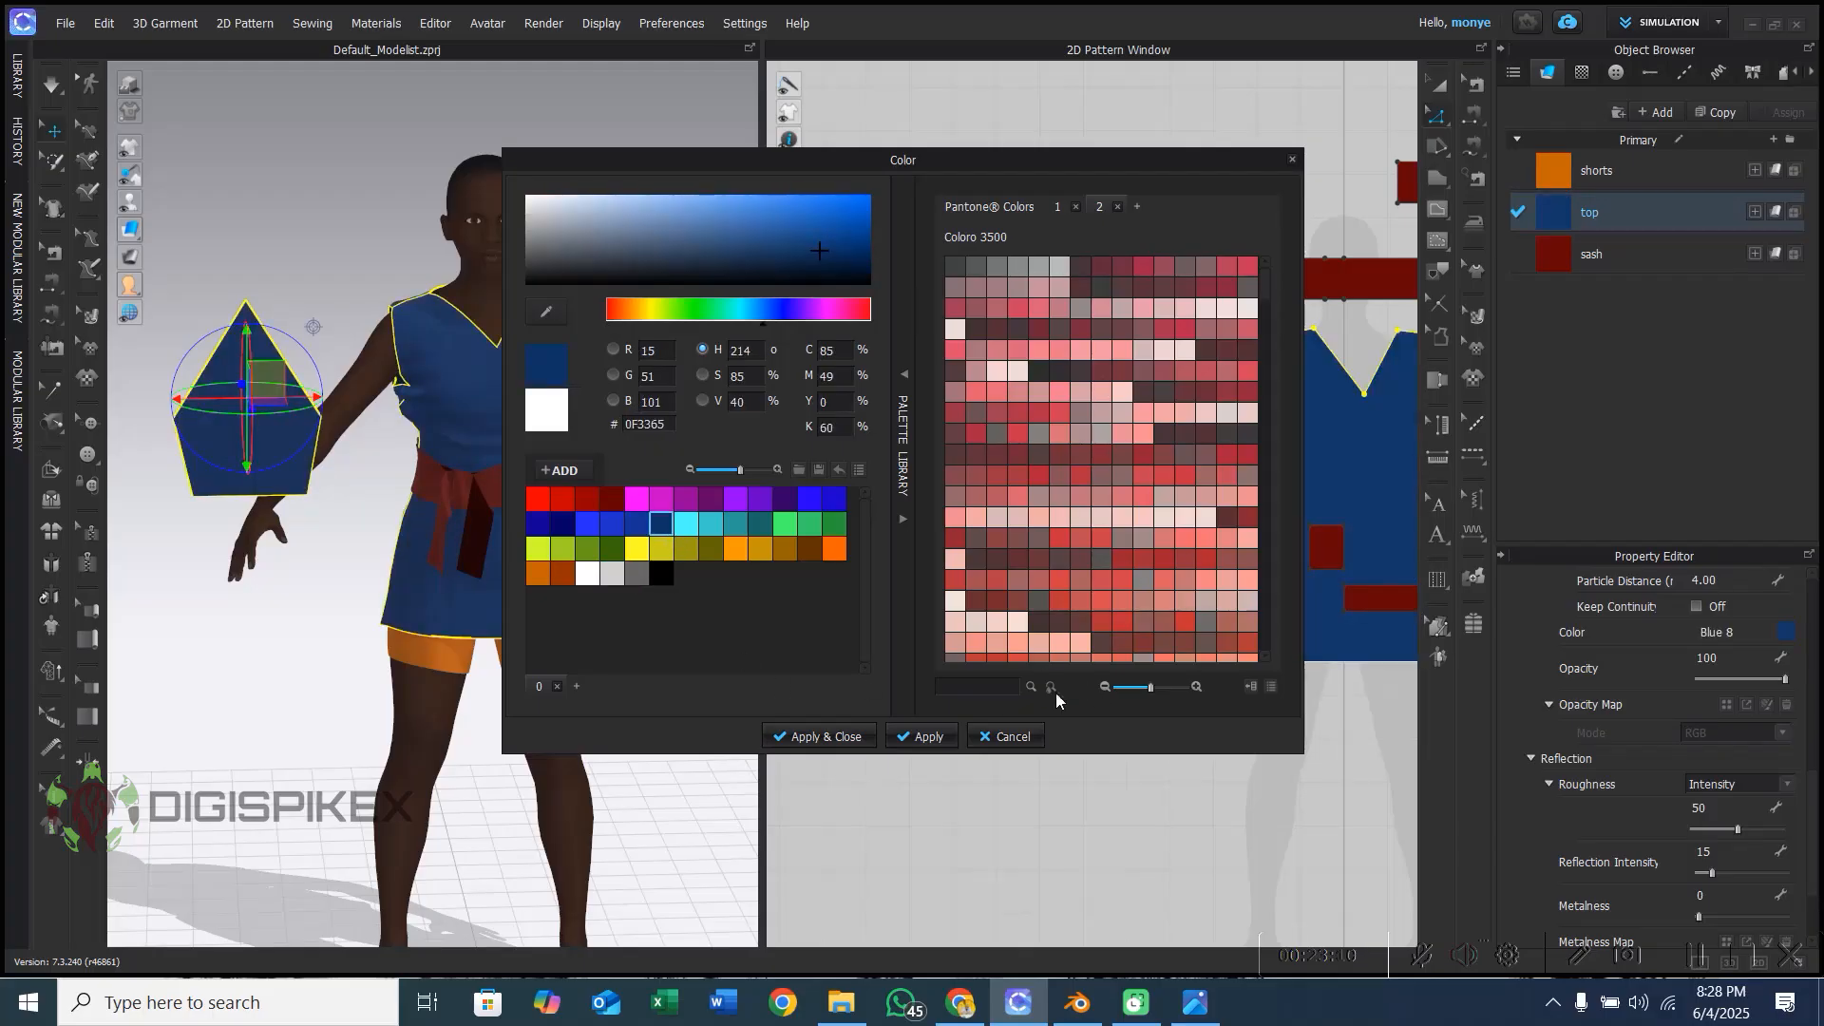
{"action": "left_click", "coordinate": [856, 740]}
{"action": "mouse_move", "coordinate": [498, 521]}
{"action": "right_mouse_down"}
{"action": "mouse_move", "coordinate": [383, 481]}
{"action": "mouse_move", "coordinate": [582, 510]}
{"action": "mouse_move", "coordinate": [501, 501]}
{"action": "mouse_move", "coordinate": [493, 537]}
{"action": "right_mouse_up"}
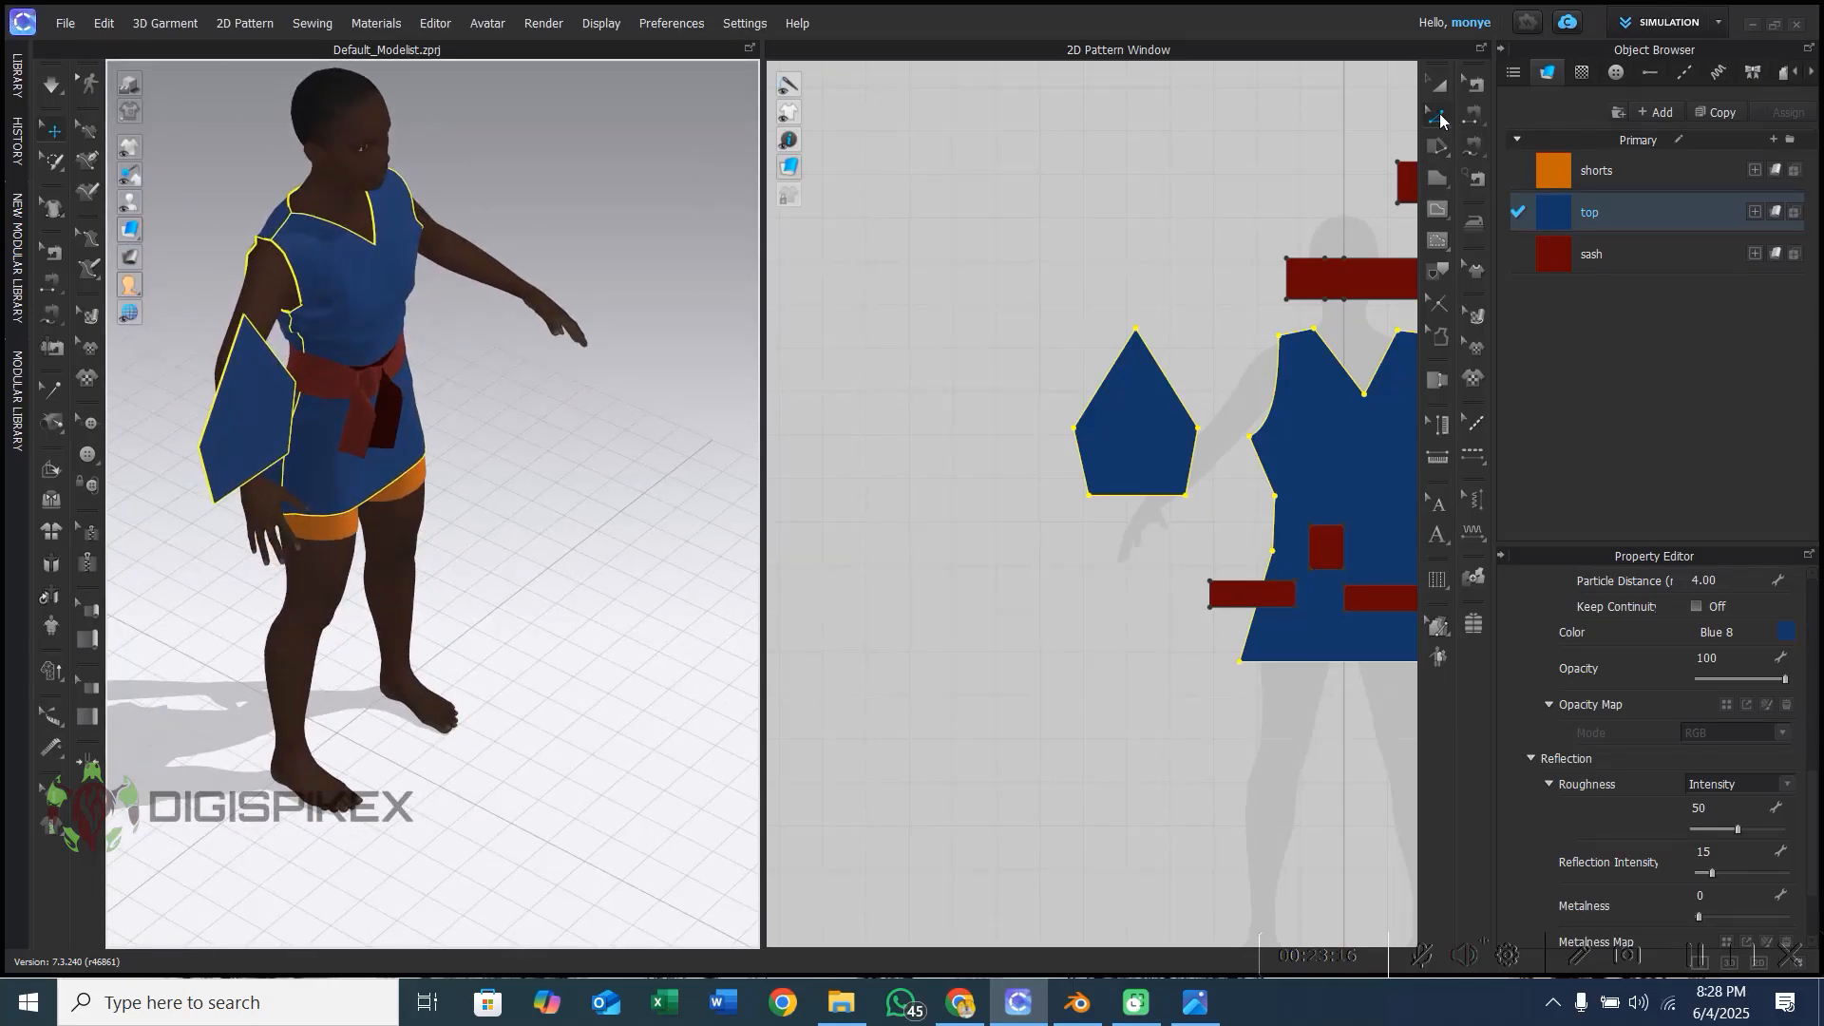
- Curve both slanted upper edges of the sleeve pattern outward with Edit Curvature
{"action": "left_click", "coordinate": [1439, 118]}
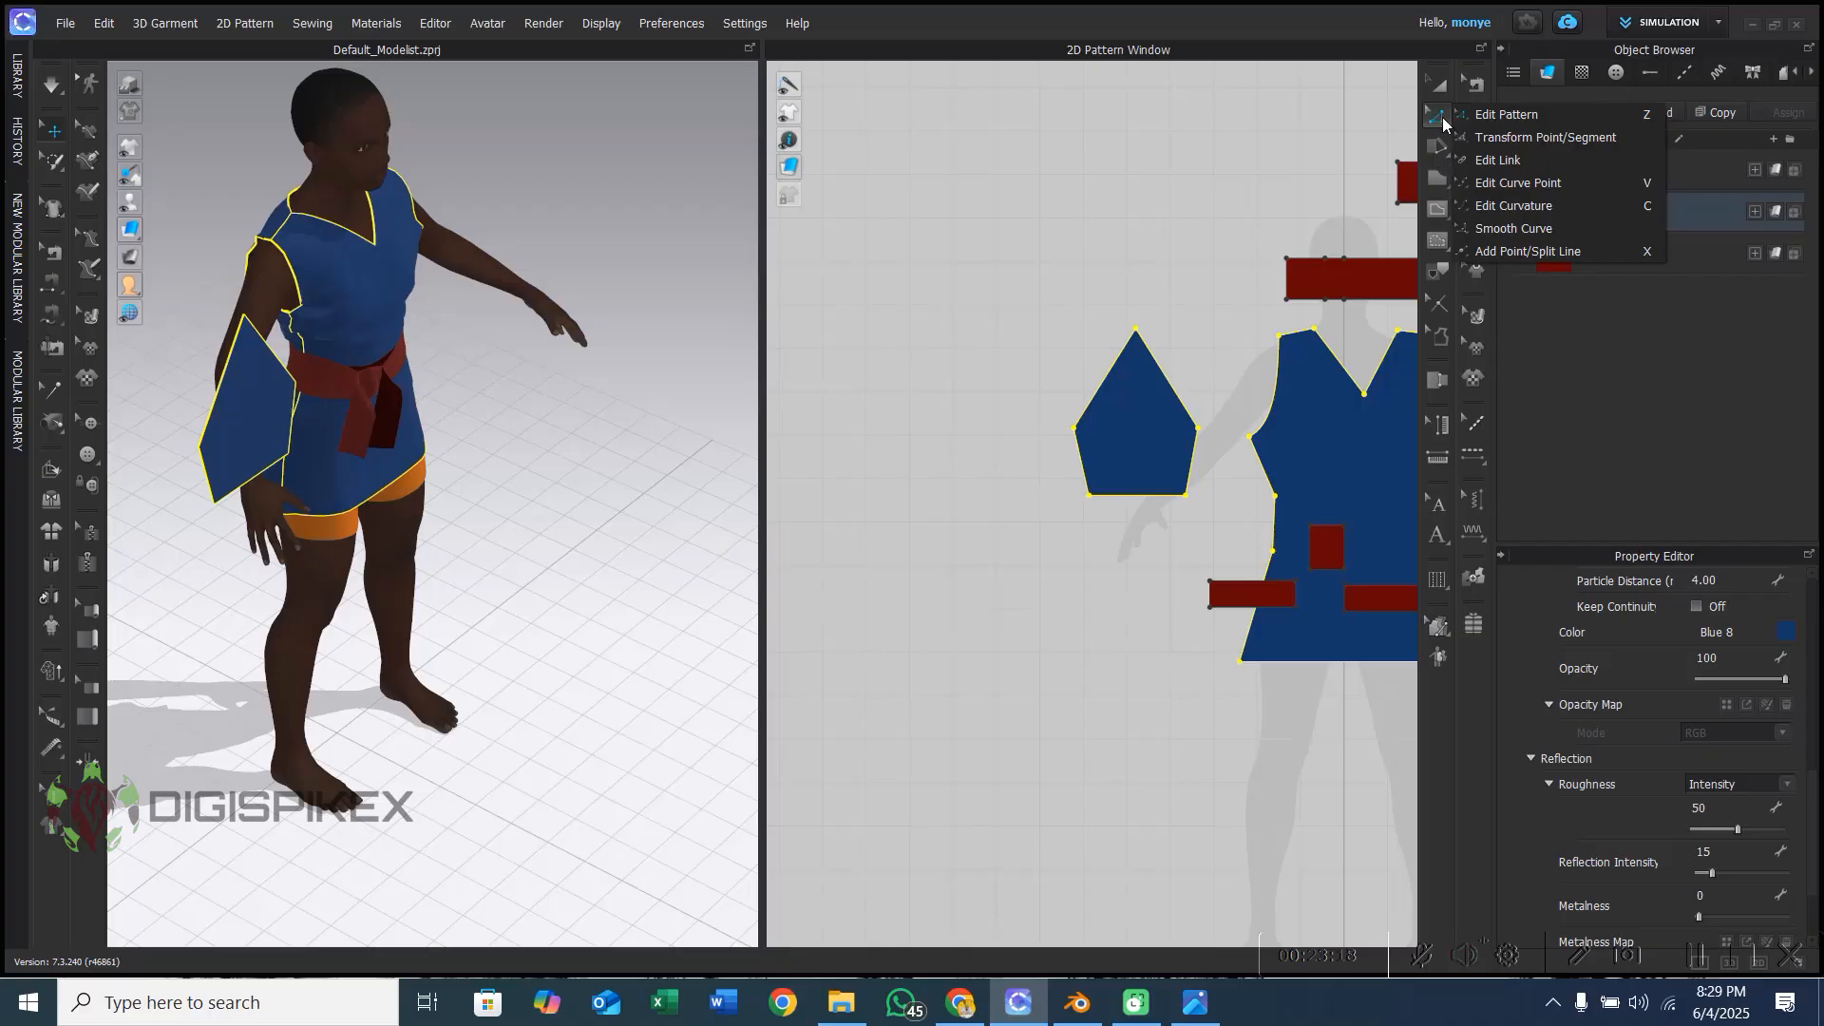
{"action": "left_click", "coordinate": [1531, 207]}
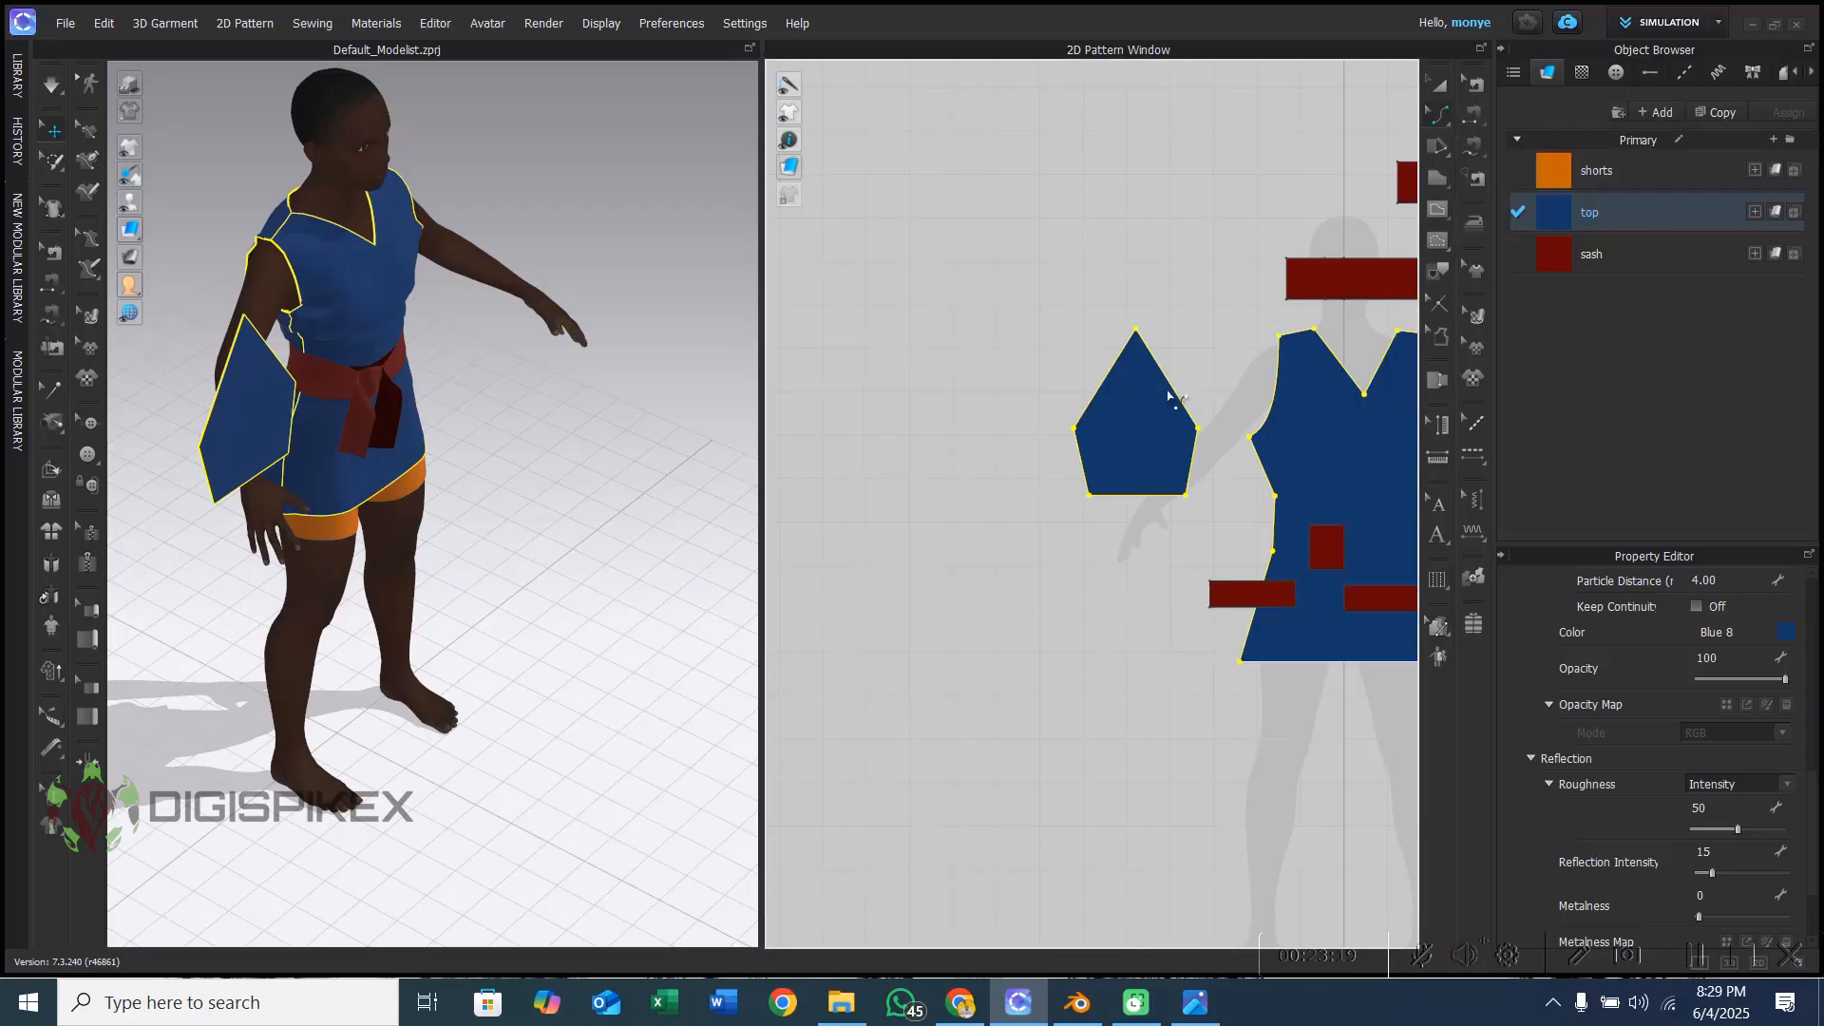
{"action": "left_click_drag", "start_coordinate": [1175, 393], "coordinate": [1090, 389]}
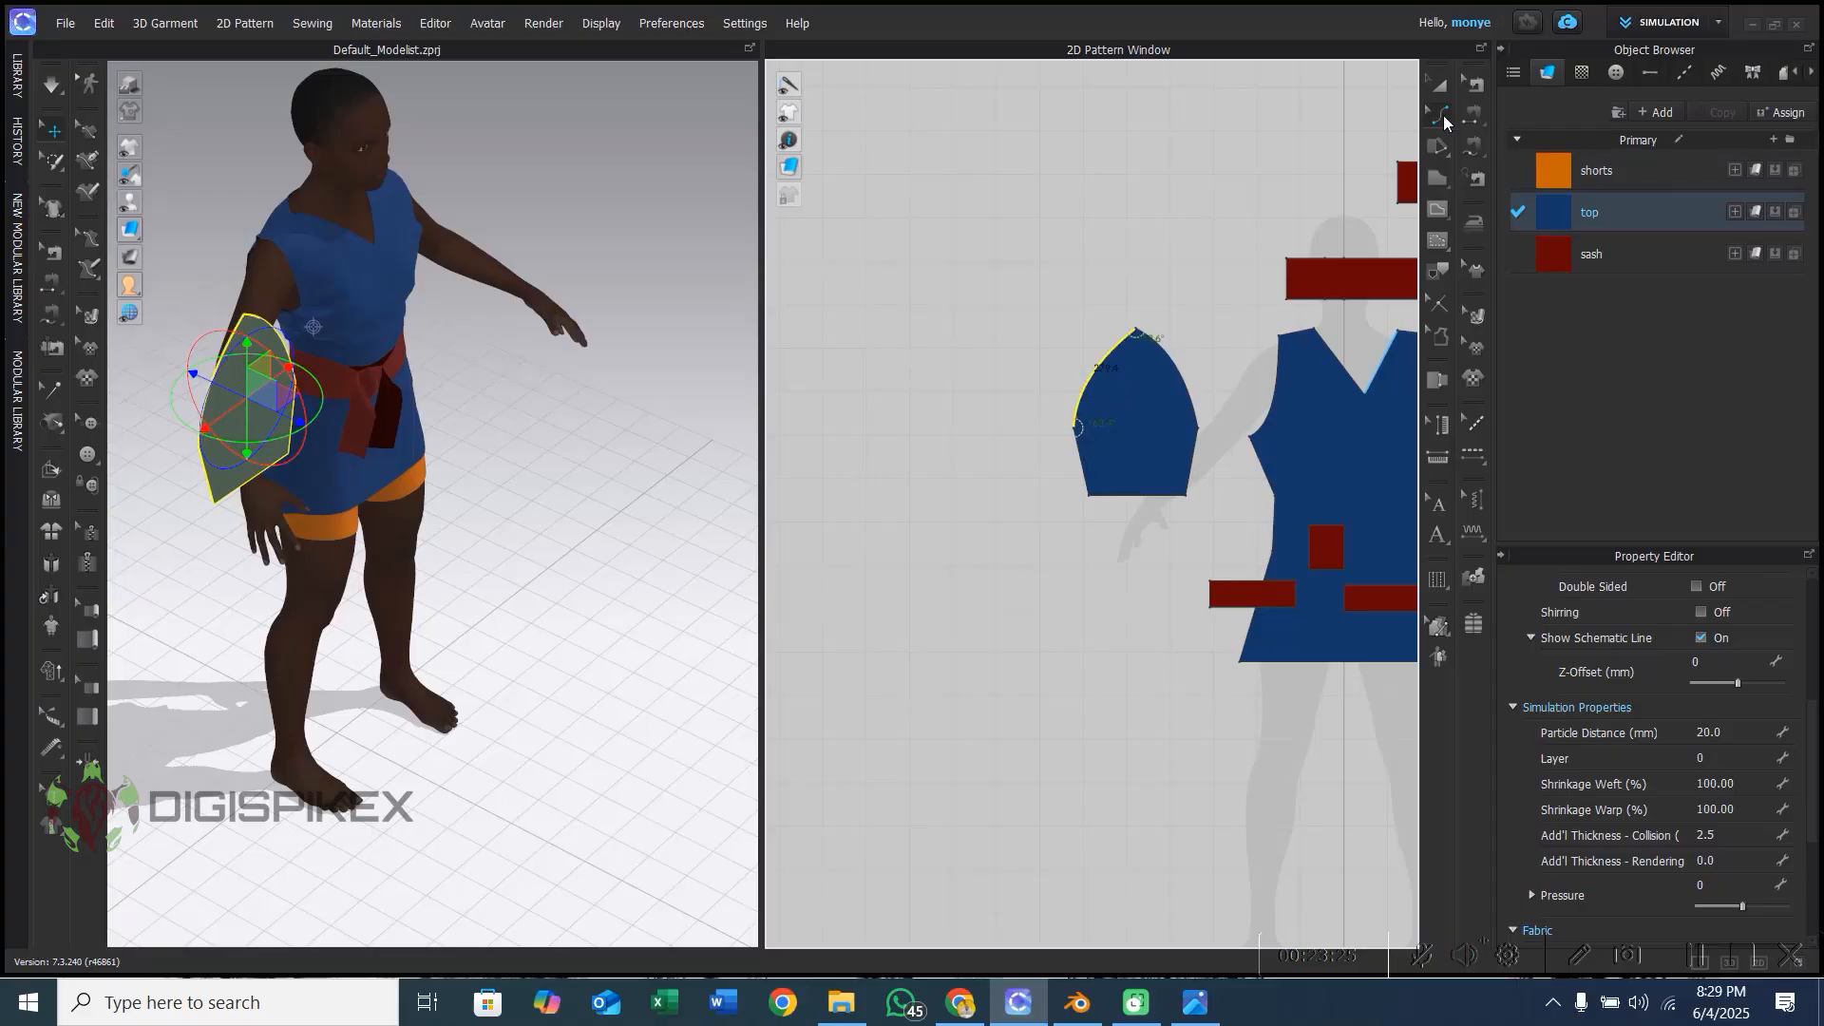
- Bend the lower ends of both sleeve cap curves inward by setting the underarm points' curve handles horizontal
{"action": "left_click", "coordinate": [1444, 121]}
{"action": "left_click", "coordinate": [1482, 116]}
{"action": "scroll", "coordinate": [1083, 399], "scroll_direction": "up", "scroll_amount": 6}
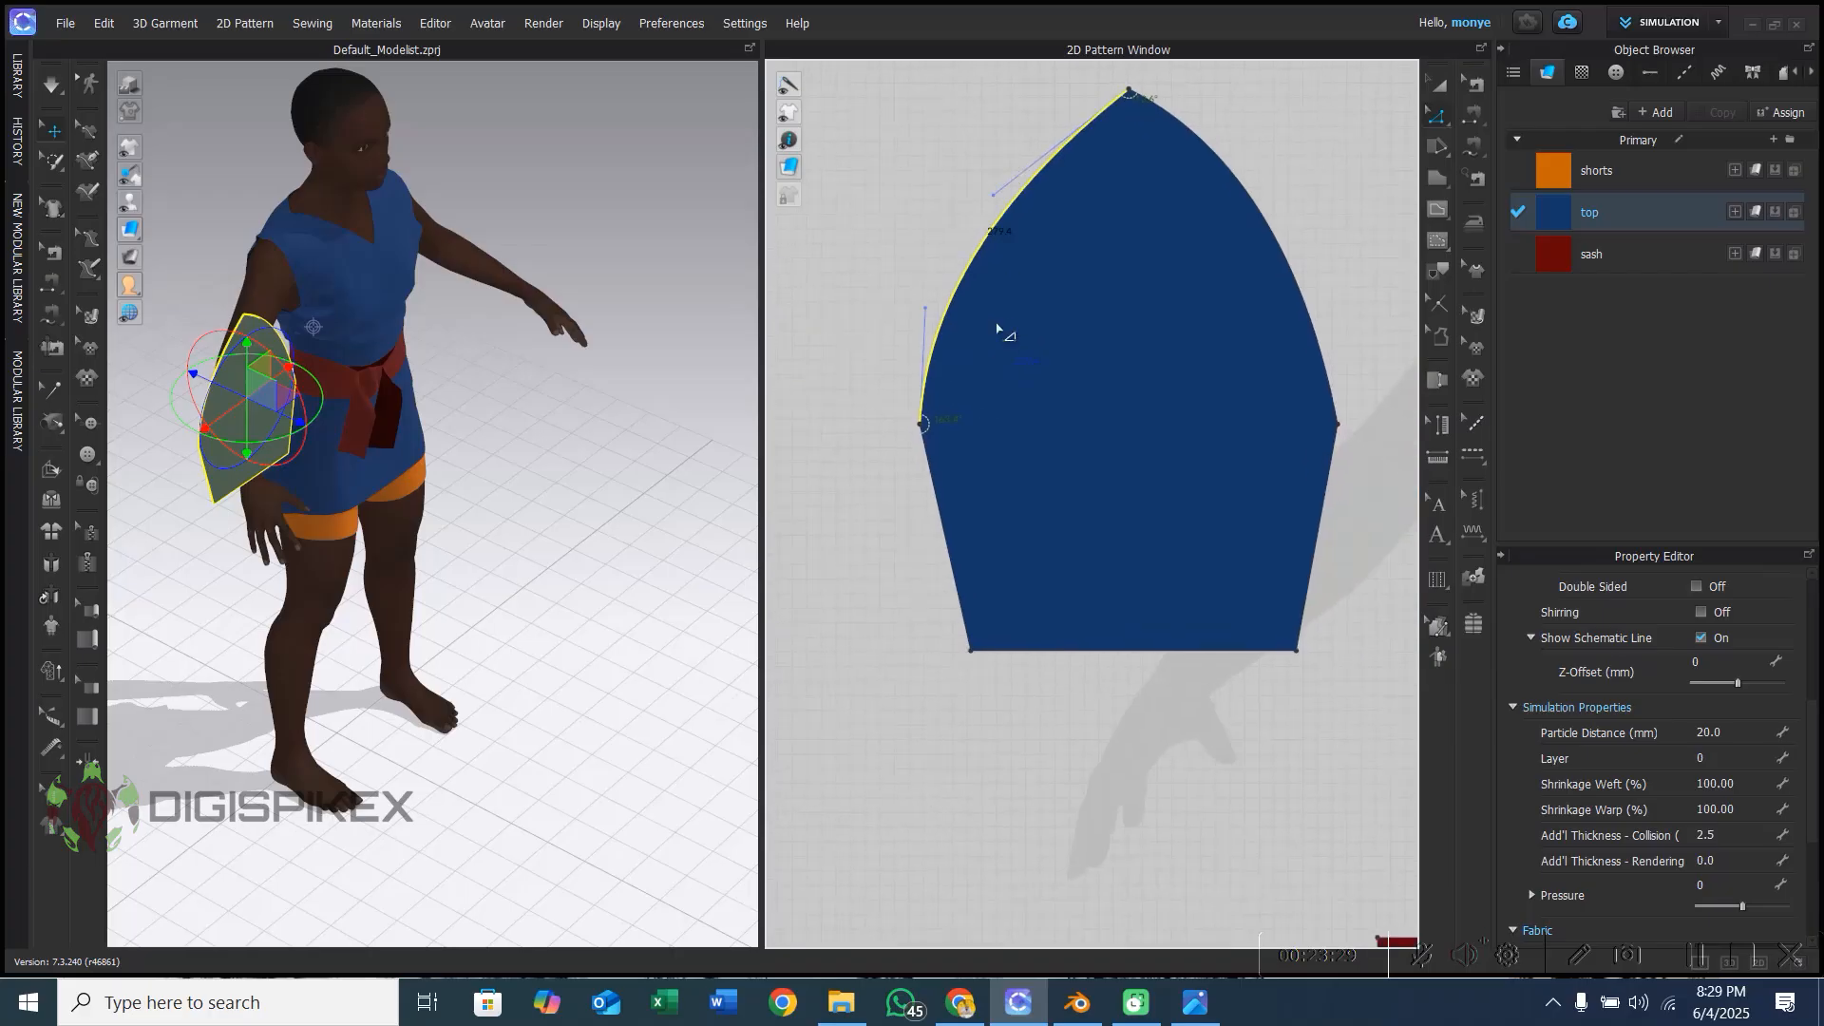
{"action": "left_click_drag", "start_coordinate": [927, 311], "coordinate": [979, 425]}
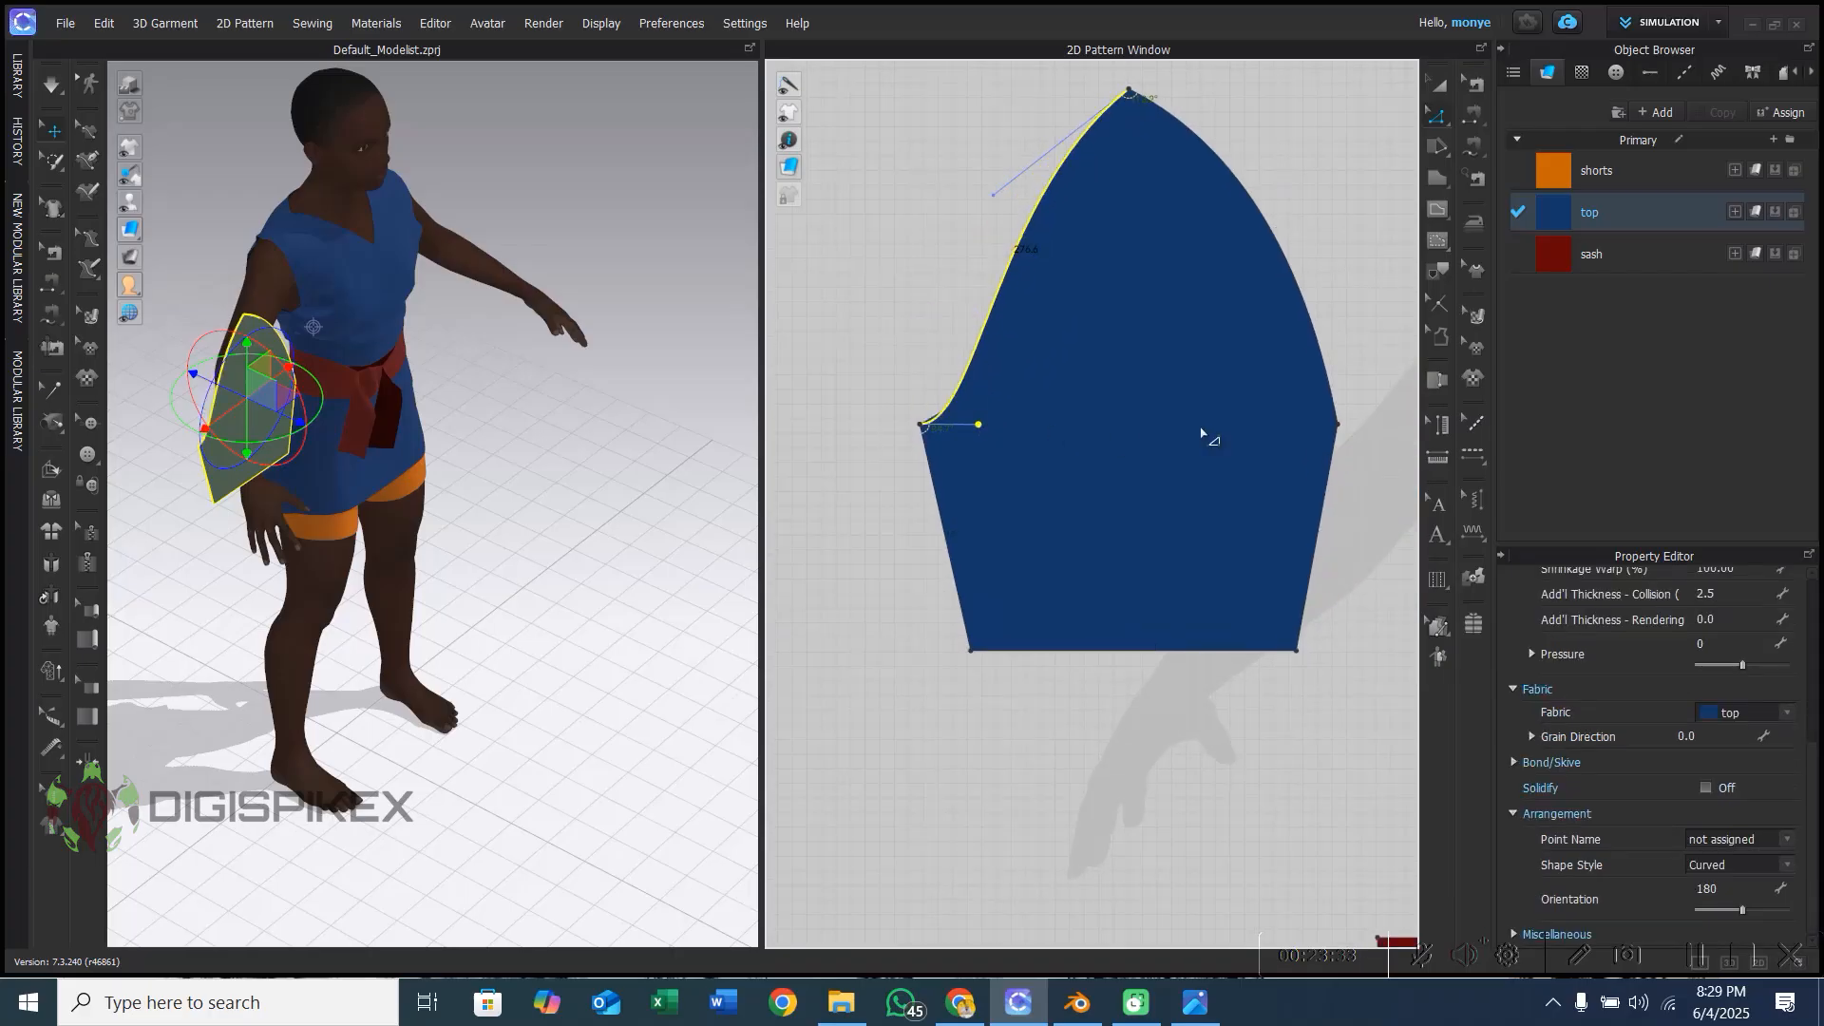
{"action": "left_click", "coordinate": [1337, 425]}
{"action": "left_click_drag", "start_coordinate": [1307, 265], "coordinate": [1286, 425]}
- Round the peak of the sleeve cap by pulling its two curve handles outward to nearly horizontal
{"action": "mouse_move", "coordinate": [1241, 143]}
{"action": "left_mouse_down"}
{"action": "mouse_move", "coordinate": [1264, 78]}
{"action": "mouse_move", "coordinate": [1262, 160]}
{"action": "left_mouse_up"}
{"action": "left_click", "coordinate": [1099, 165]}
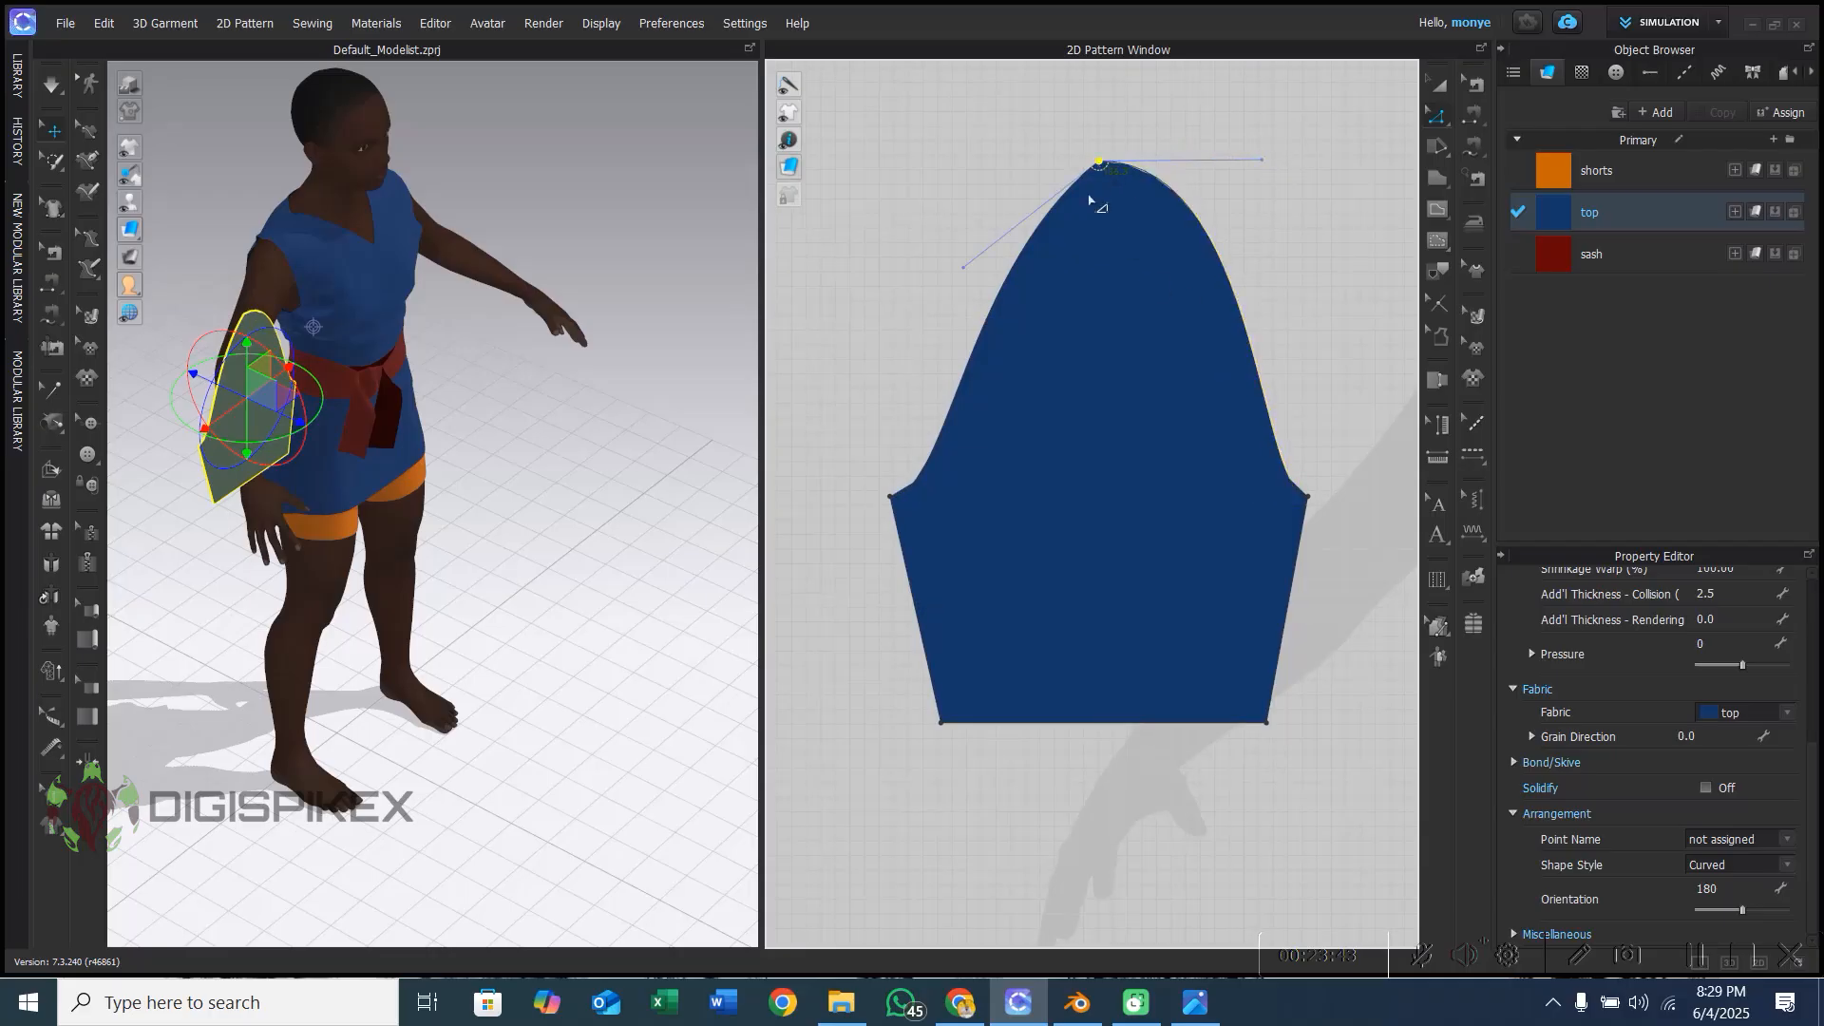
{"action": "left_click_drag", "start_coordinate": [962, 273], "coordinate": [910, 175]}
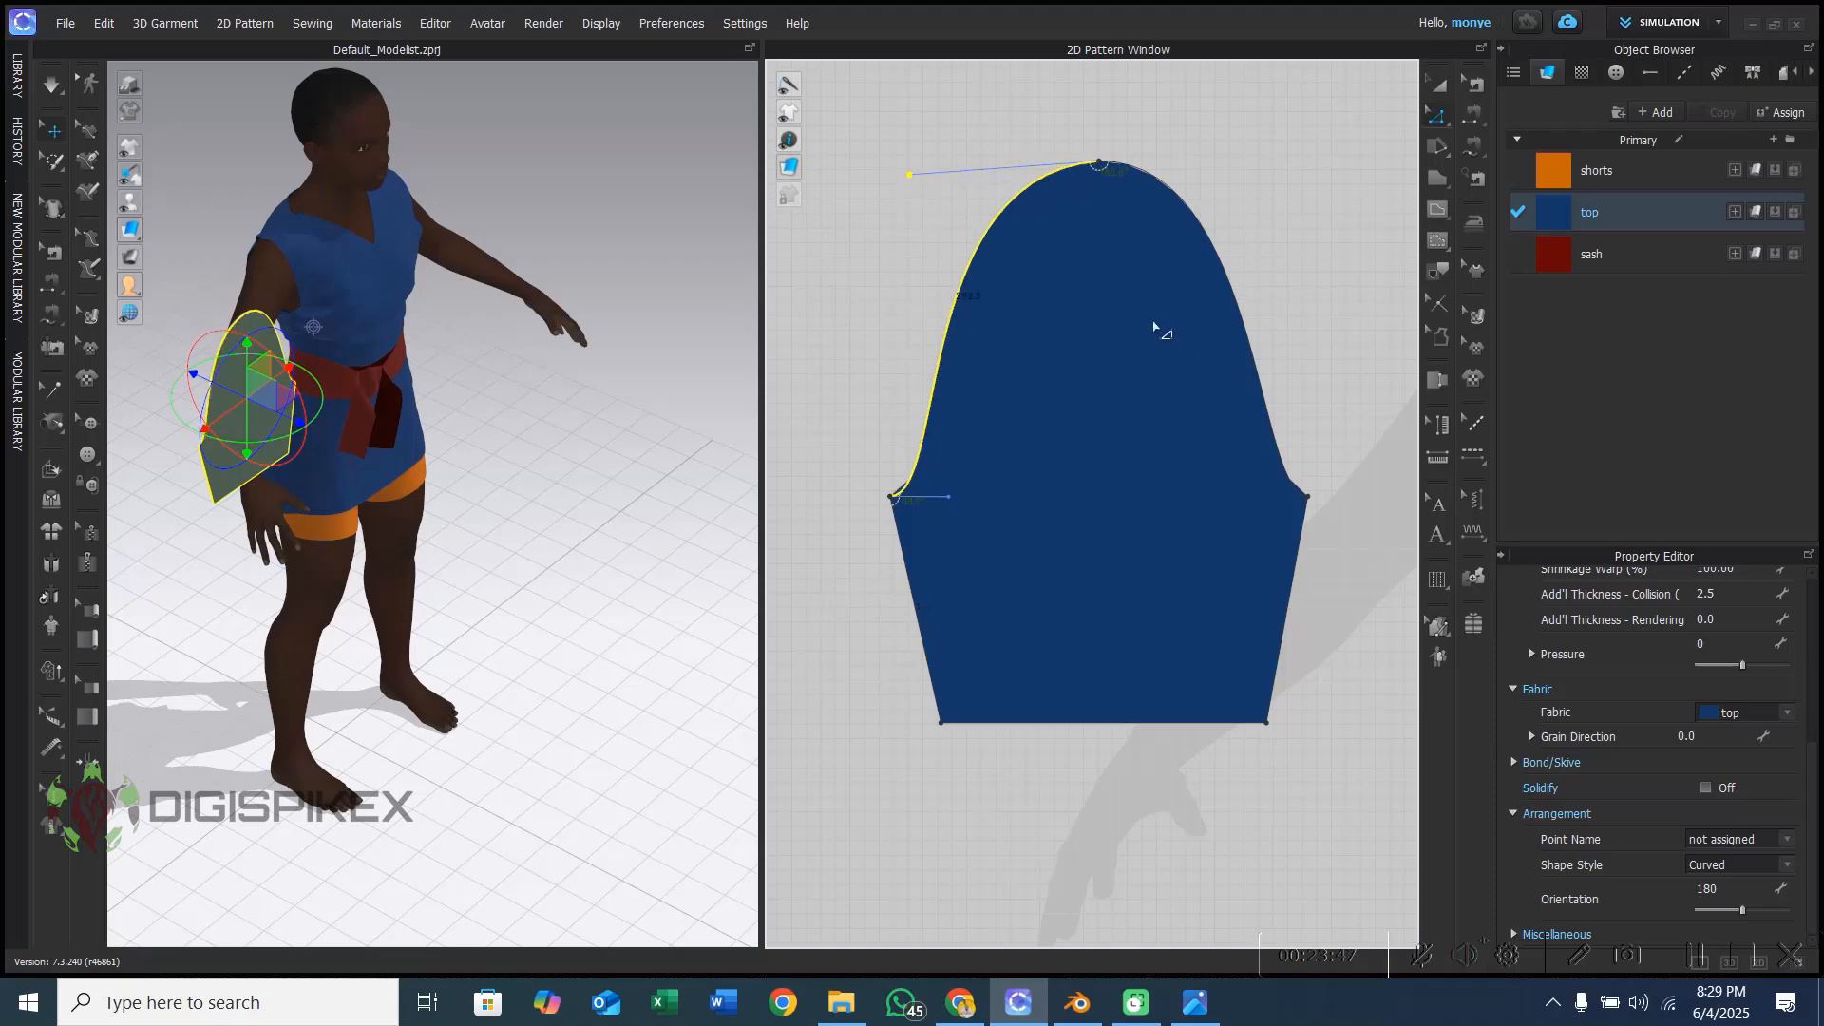
- Rotate the sleeve piece sideways in 3D and move it beside the avatar's right arm
{"action": "key", "text": "2"}
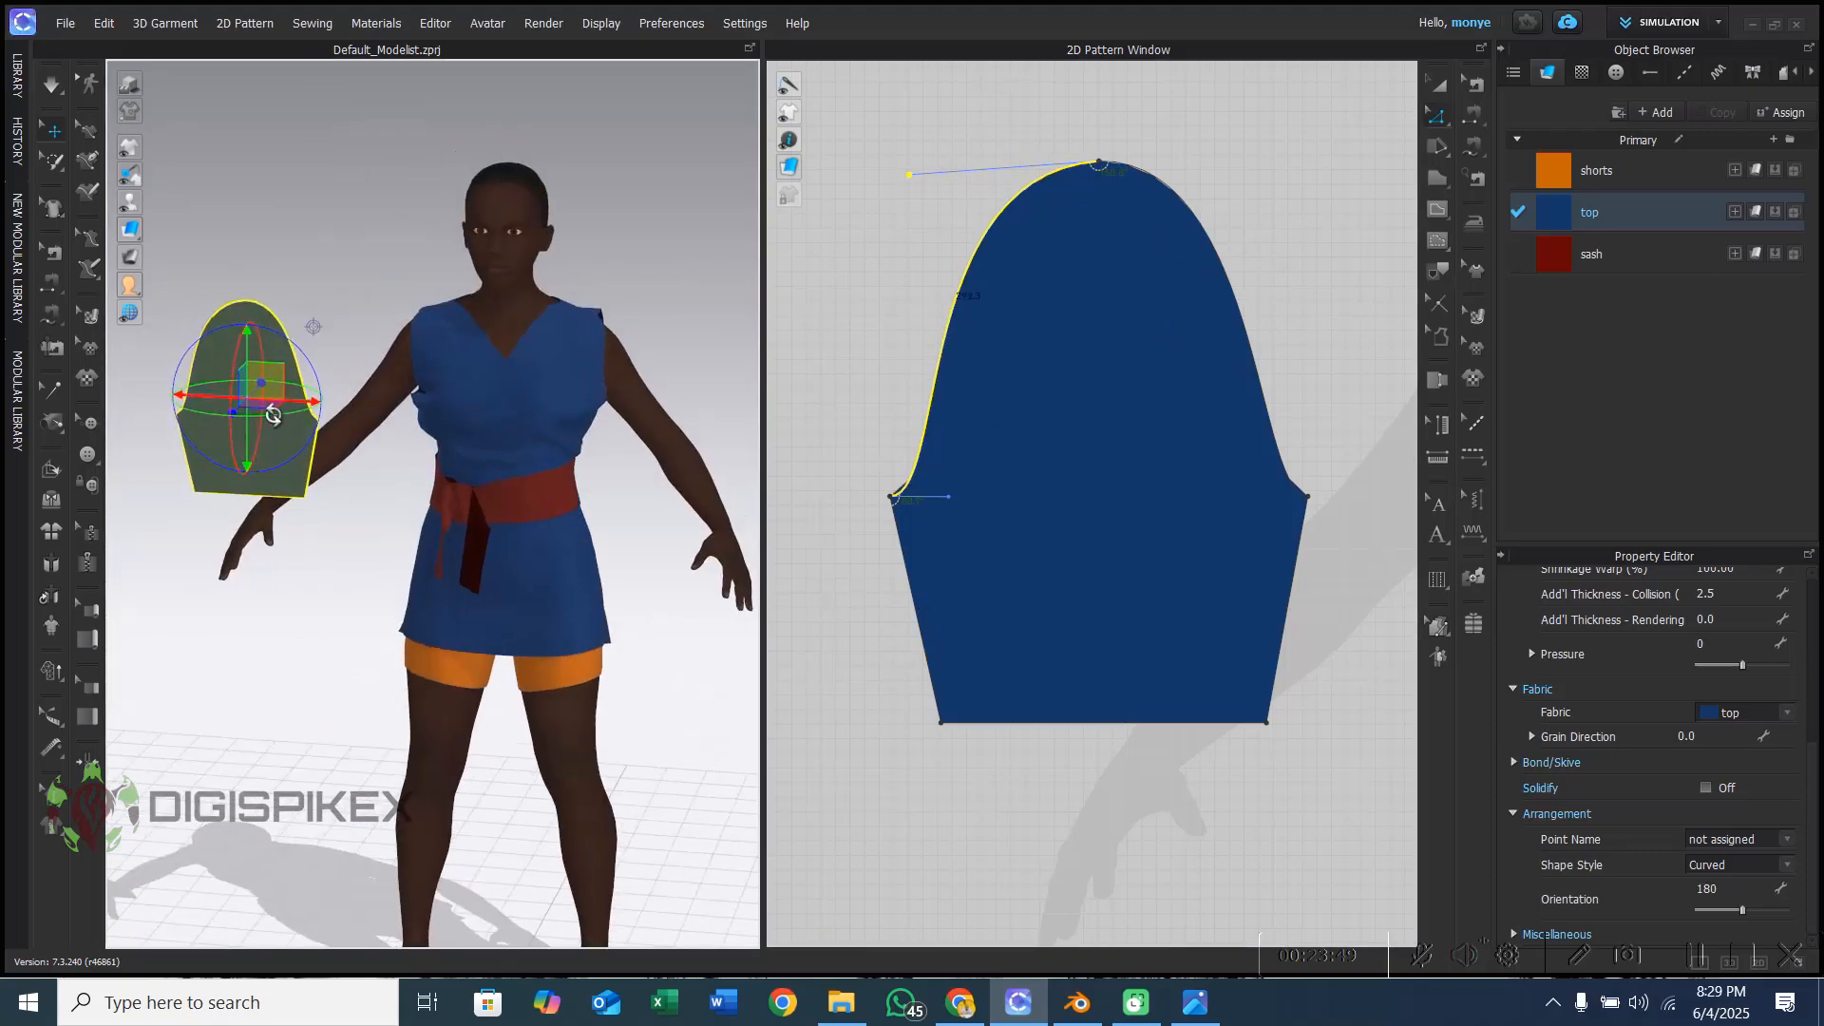
{"action": "right_click_drag", "start_coordinate": [330, 496], "coordinate": [390, 636]}
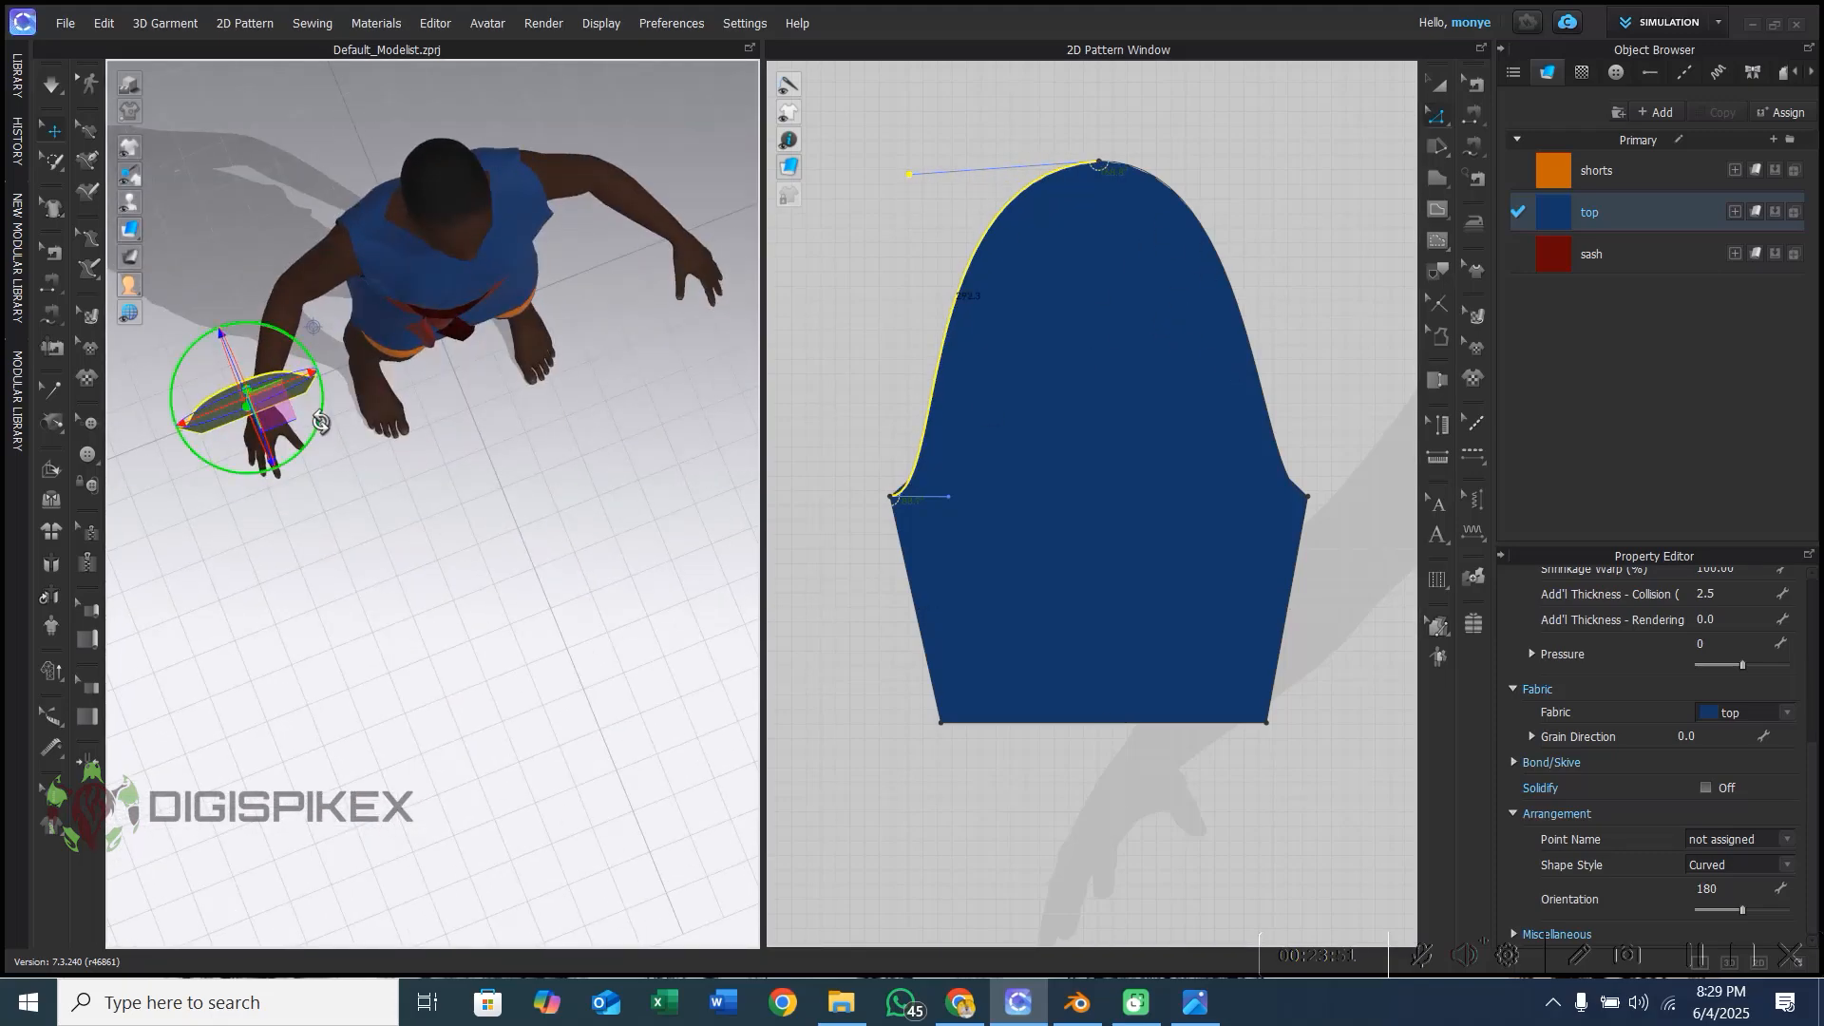
{"action": "left_click_drag", "start_coordinate": [242, 463], "coordinate": [262, 351]}
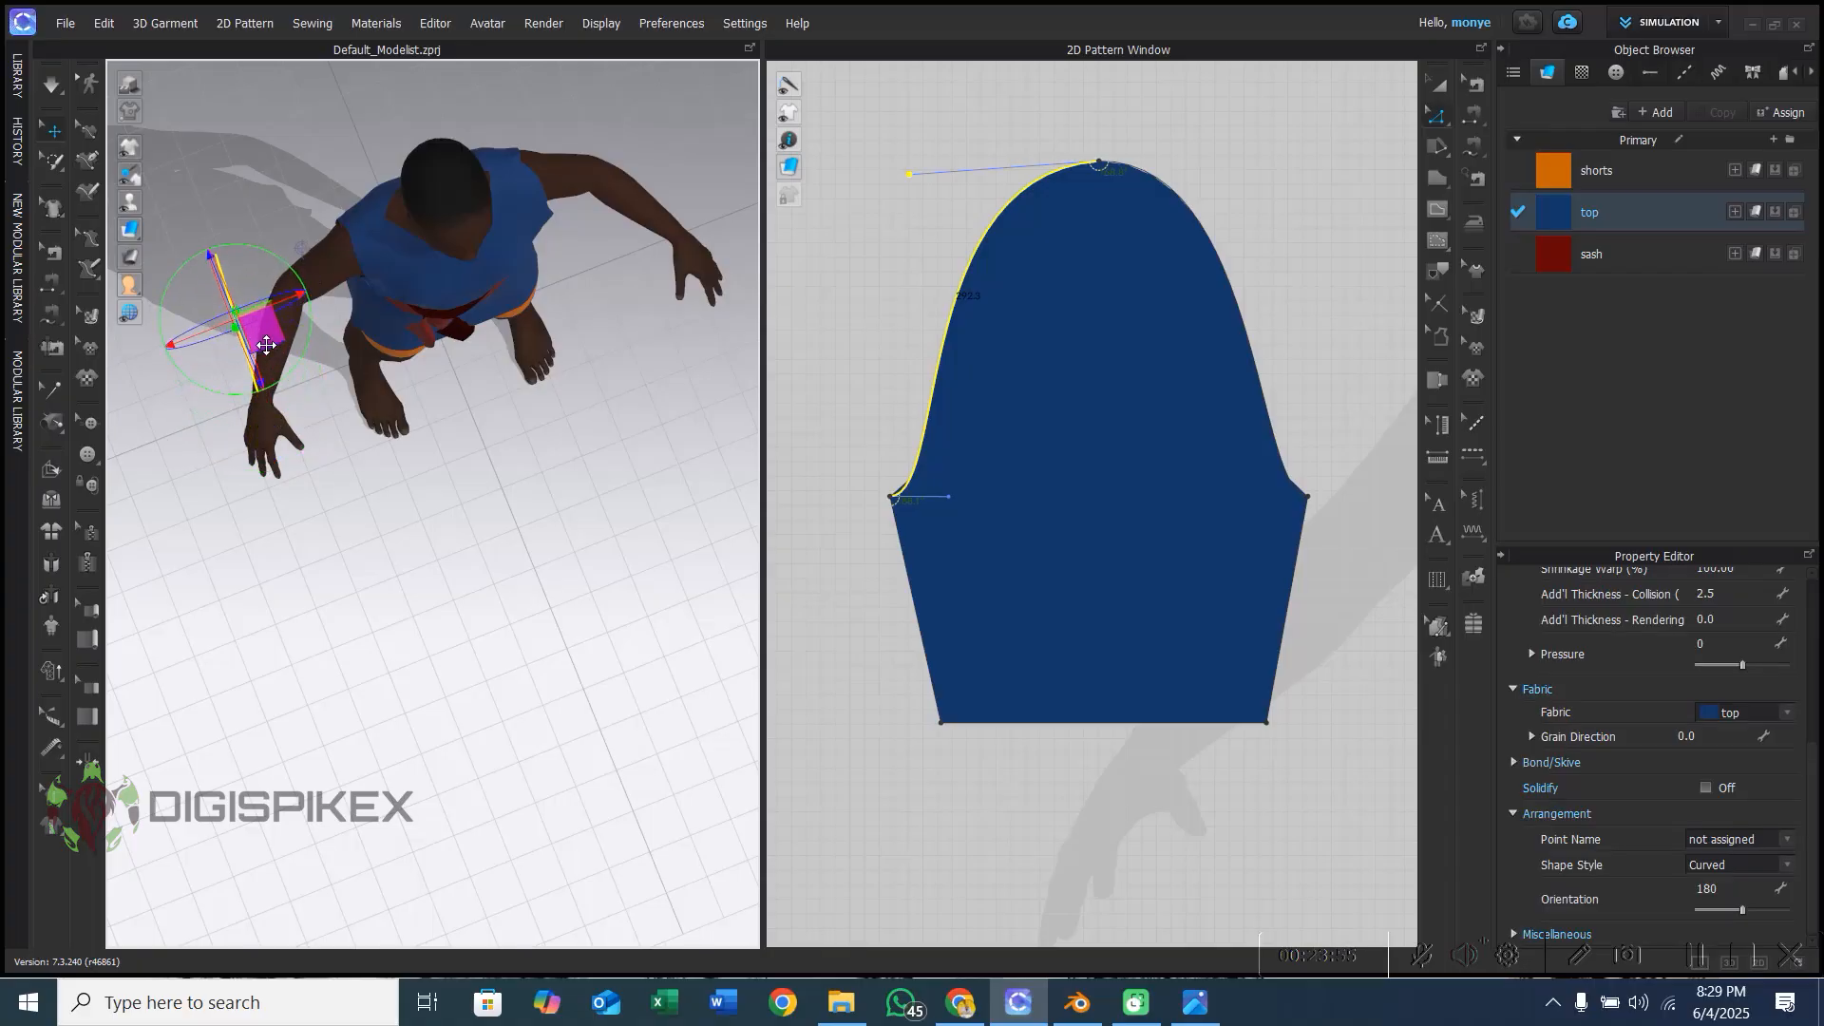
{"action": "right_click_drag", "start_coordinate": [472, 509], "coordinate": [415, 310]}
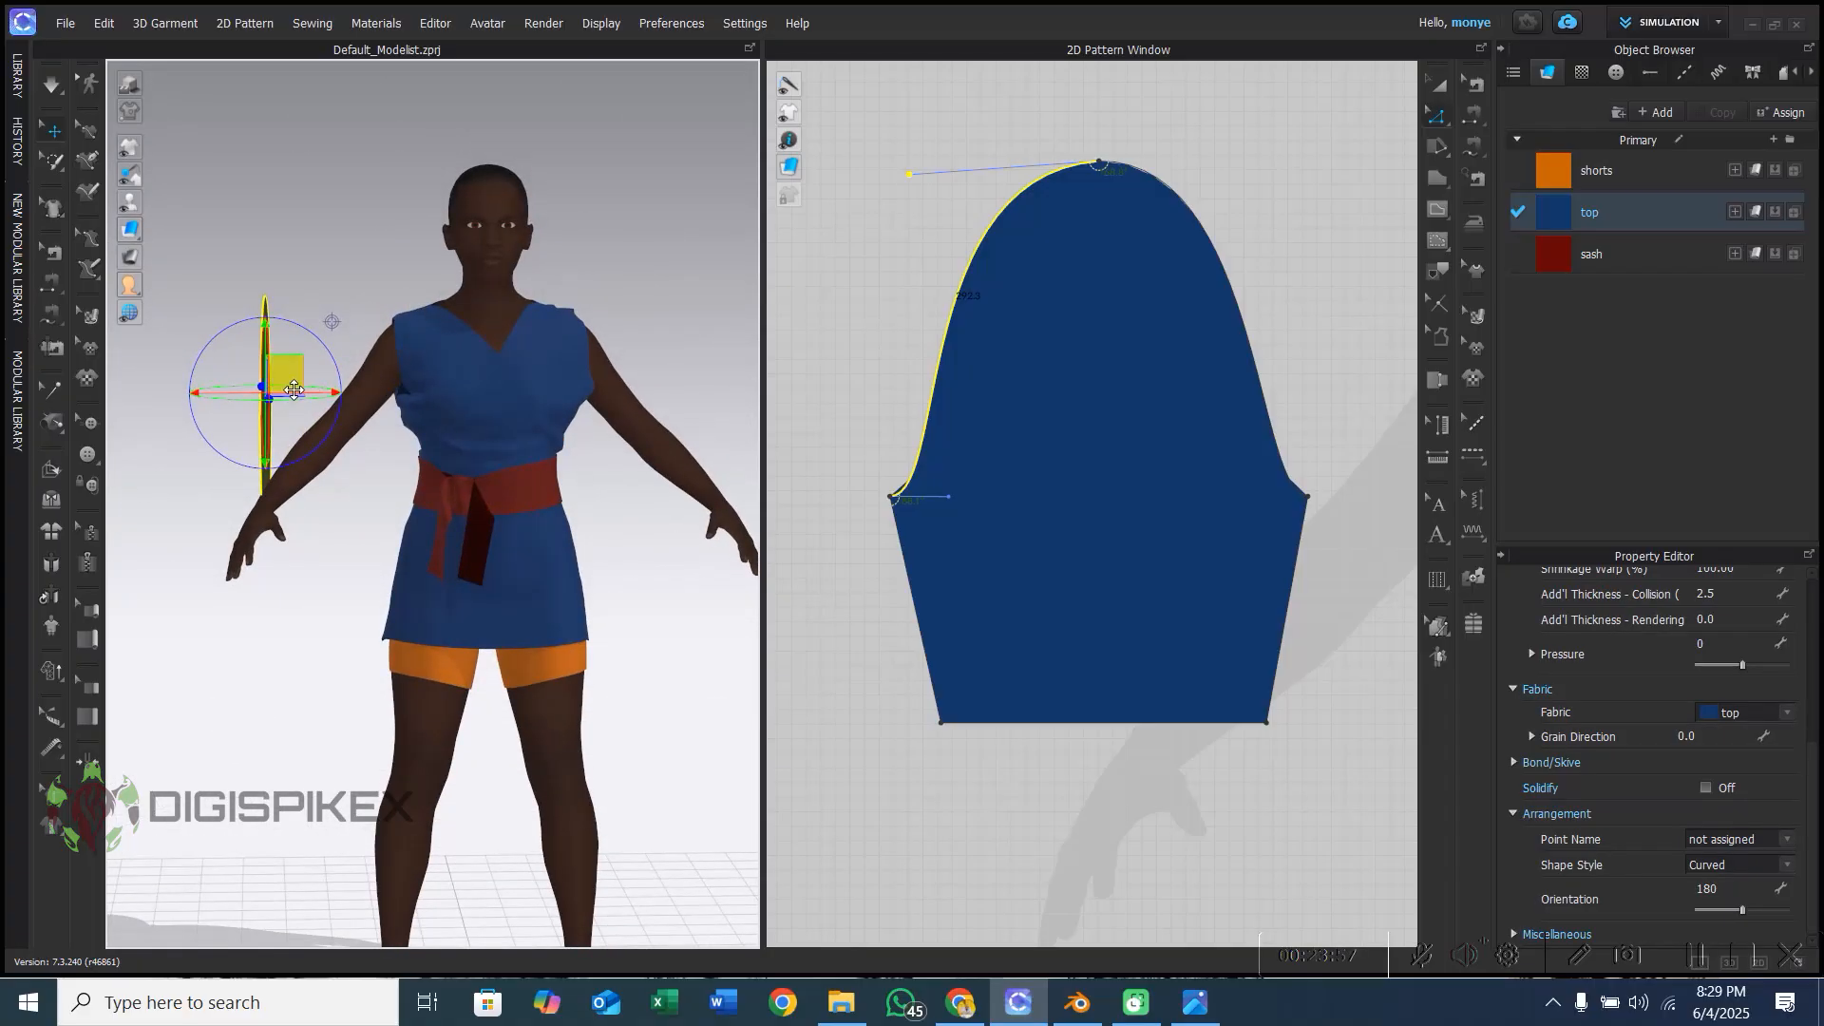
{"action": "right_click_drag", "start_coordinate": [314, 447], "coordinate": [359, 436]}
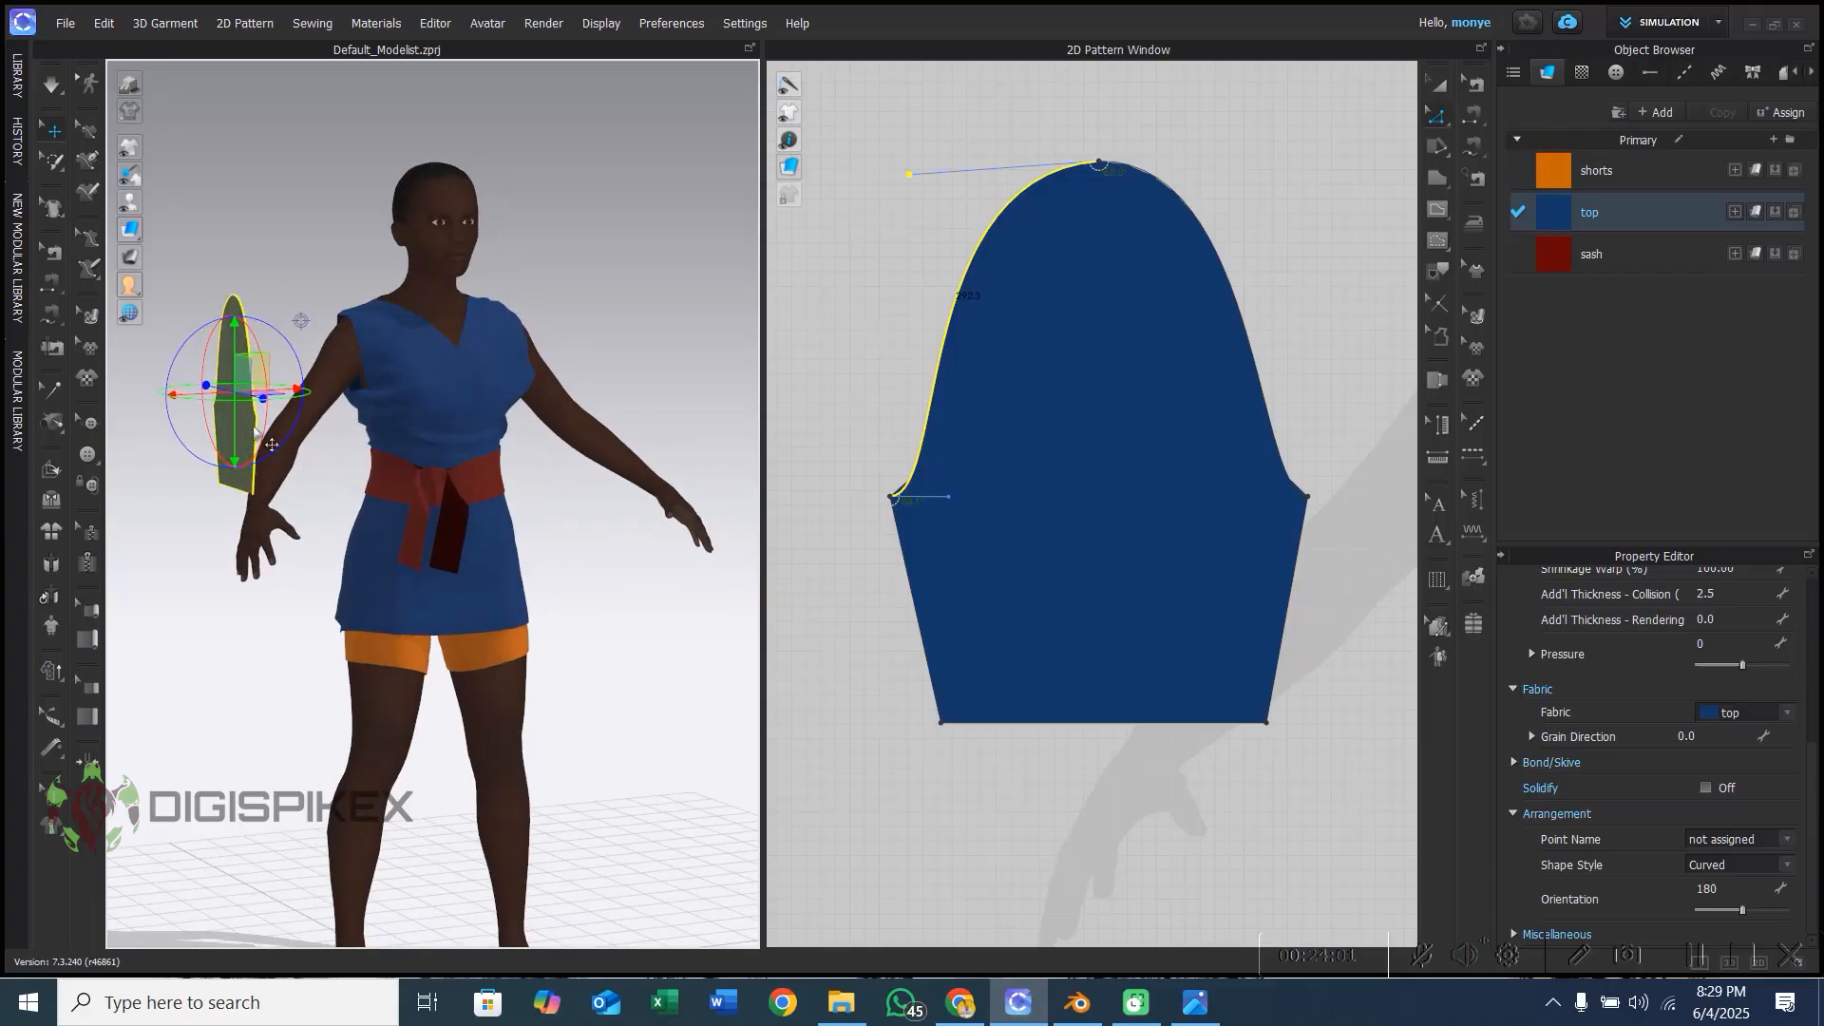
- Duplicate the sleeve pattern and place the copy on the avatar's left side
{"action": "left_click", "coordinate": [1436, 81]}
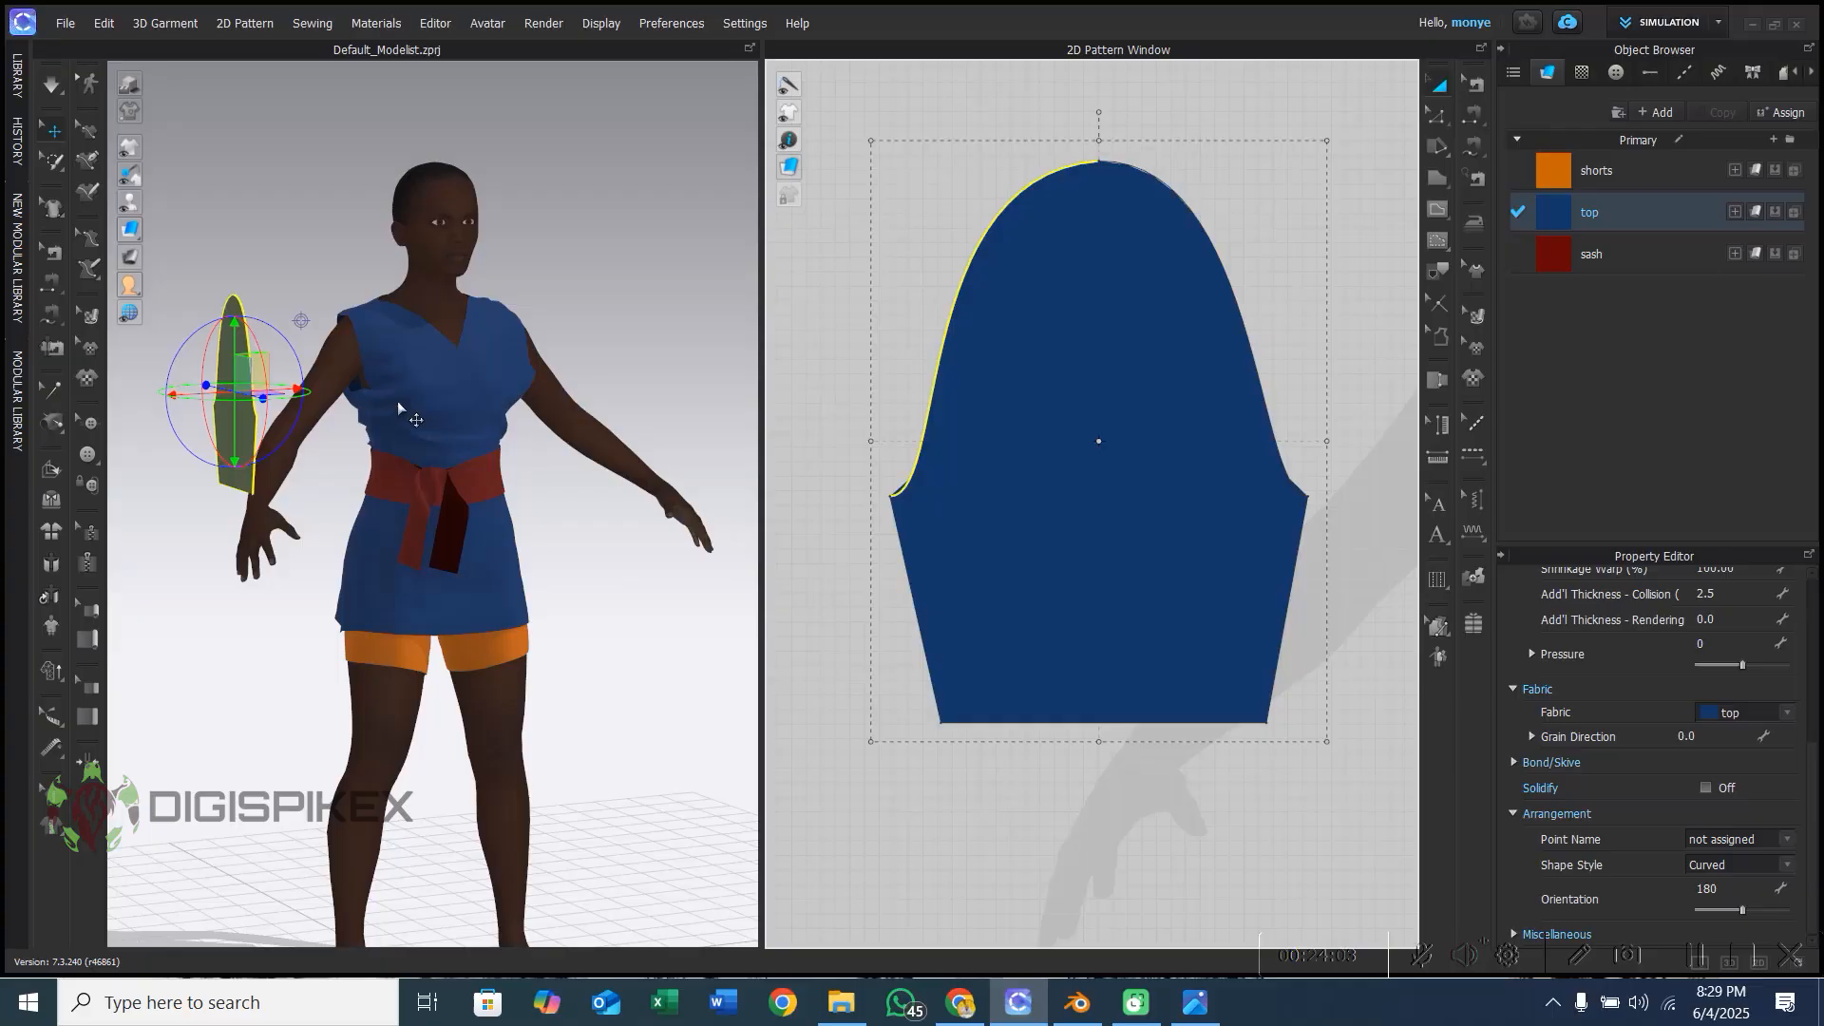
{"action": "left_click", "coordinate": [254, 442]}
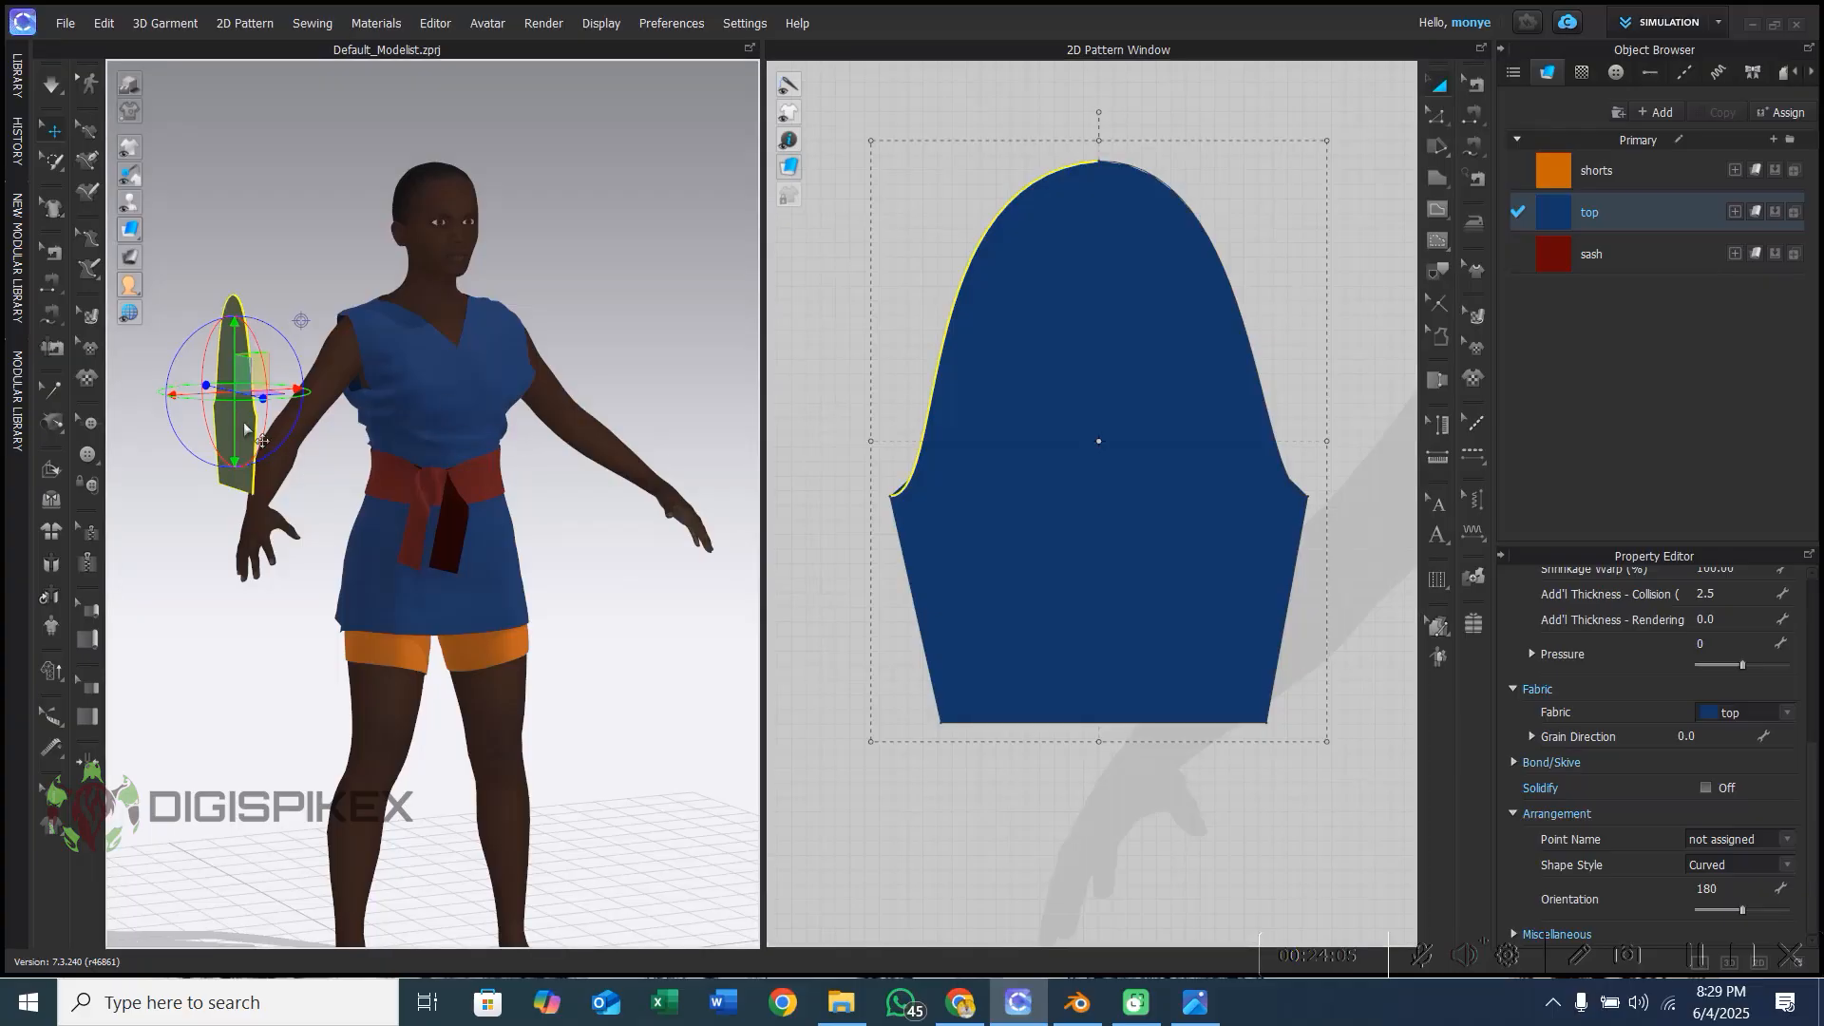
{"action": "key", "text": "ctrl+v"}
{"action": "left_click", "coordinate": [652, 362]}
{"action": "right_click_drag", "start_coordinate": [530, 566], "coordinate": [498, 662]}
{"action": "key", "text": "8"}
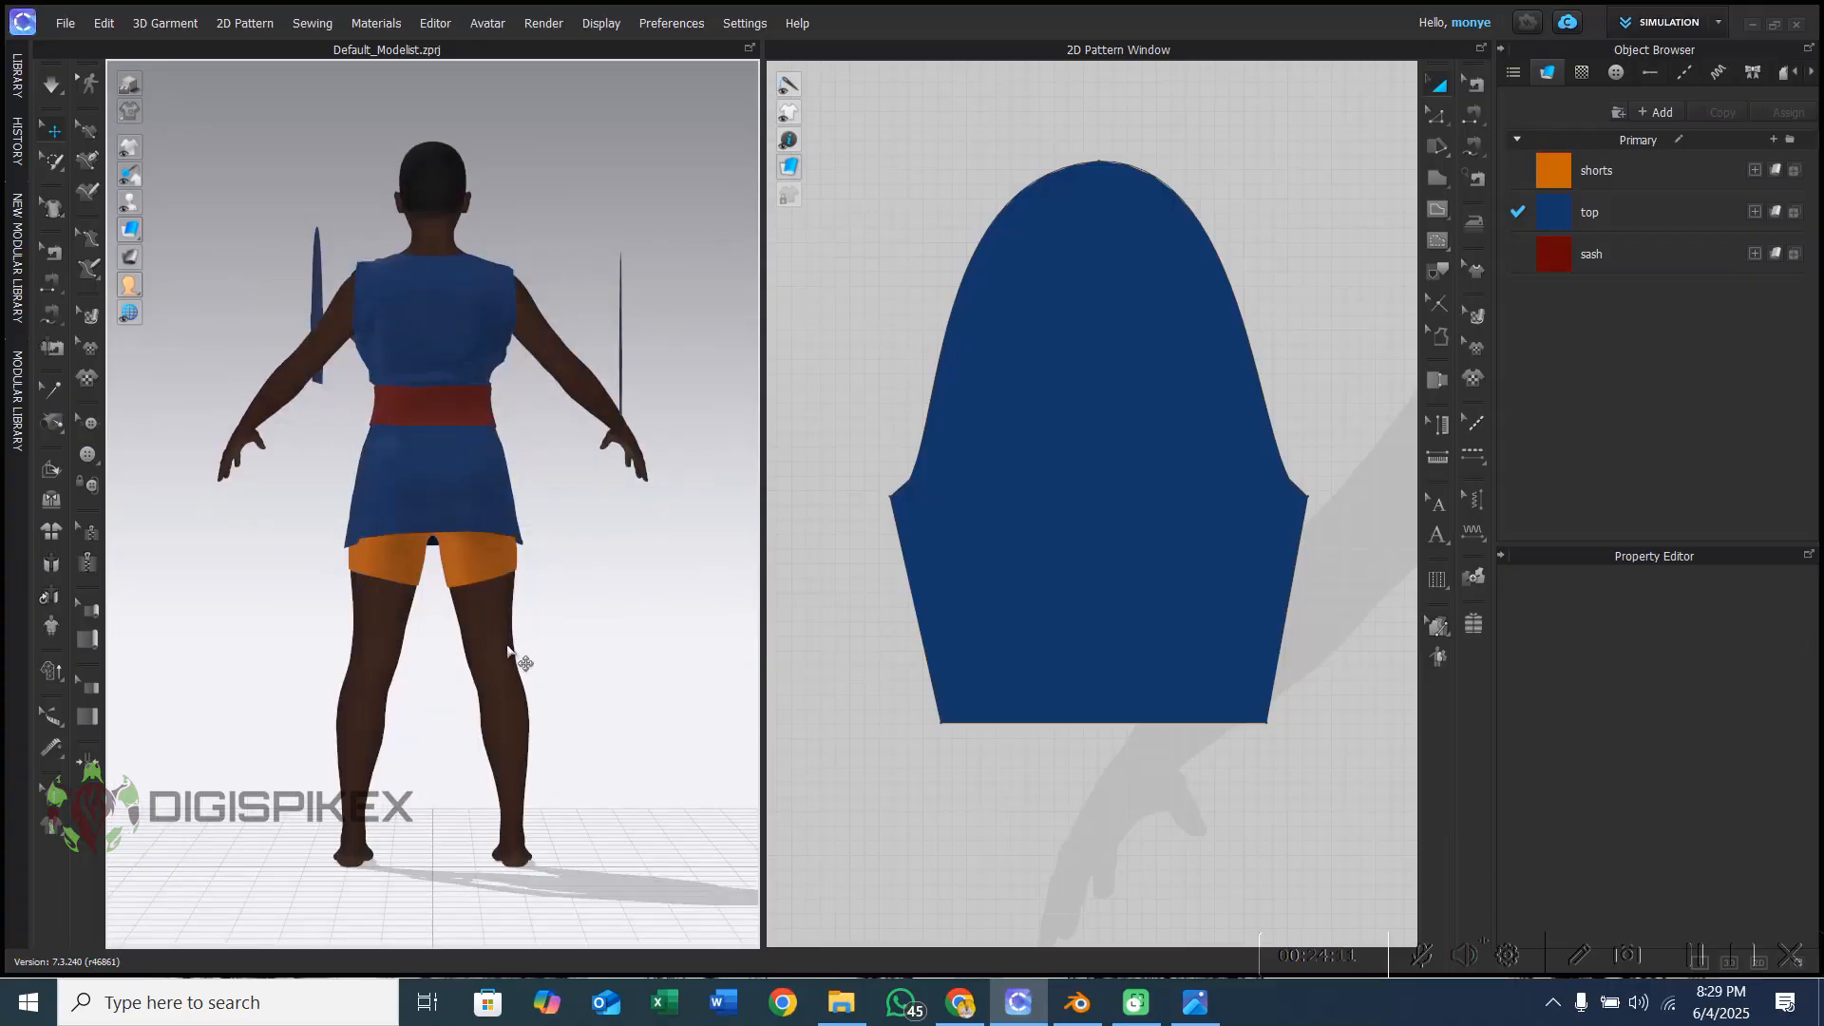
- Move the copied sleeve beside the avatar's left arm and rotate it to run straight front to back
{"action": "key", "text": "5"}
{"action": "left_click", "coordinate": [573, 646]}
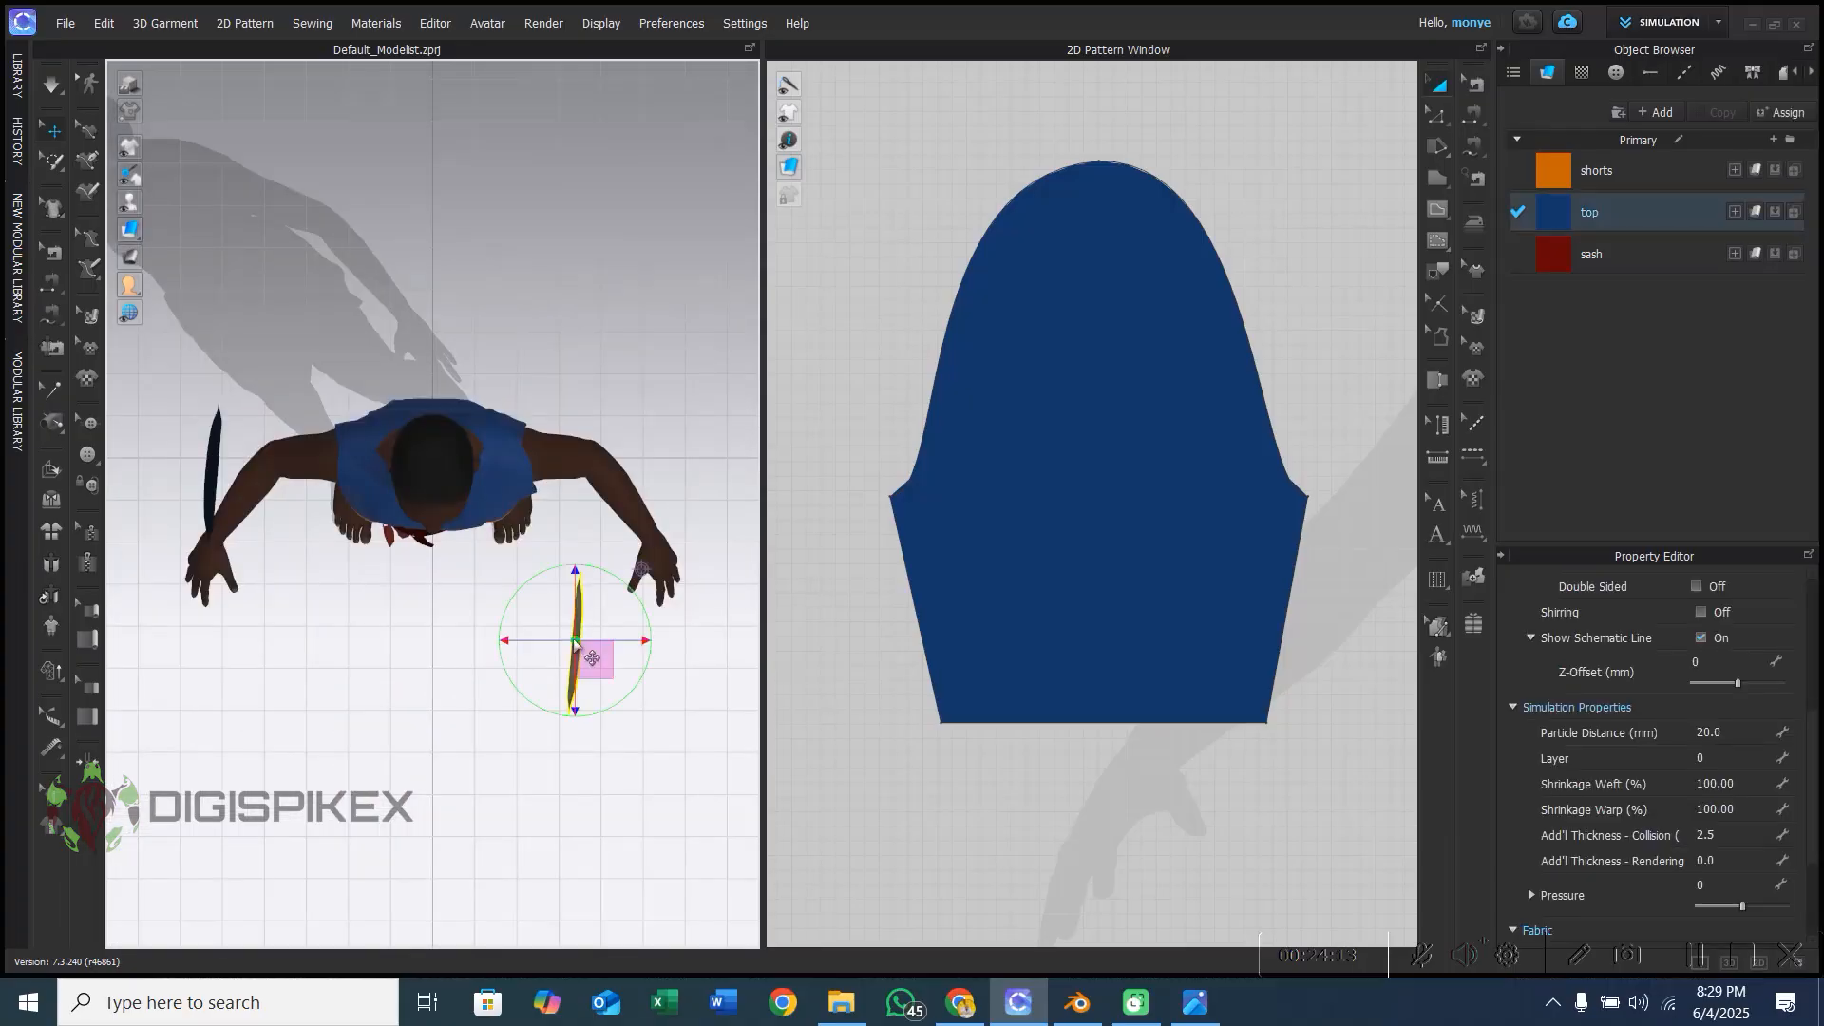
{"action": "left_click_drag", "start_coordinate": [572, 648], "coordinate": [647, 469]}
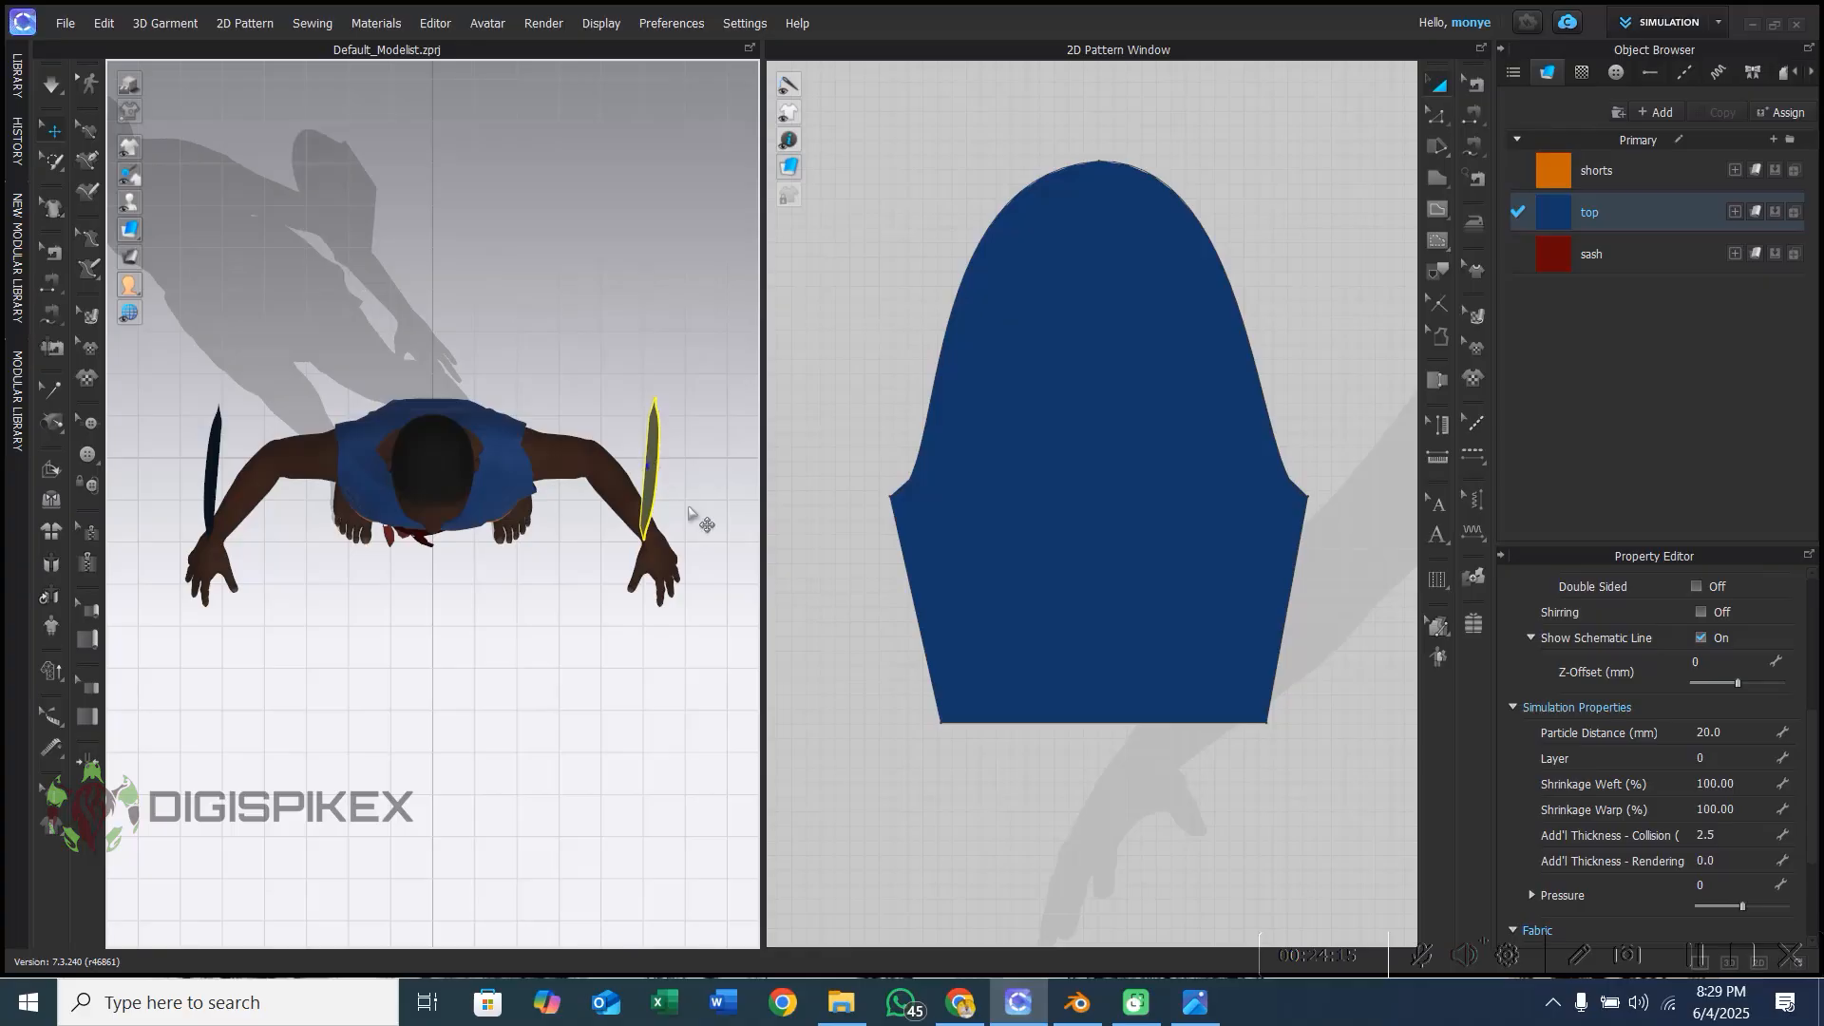
{"action": "left_click", "coordinate": [668, 498]}
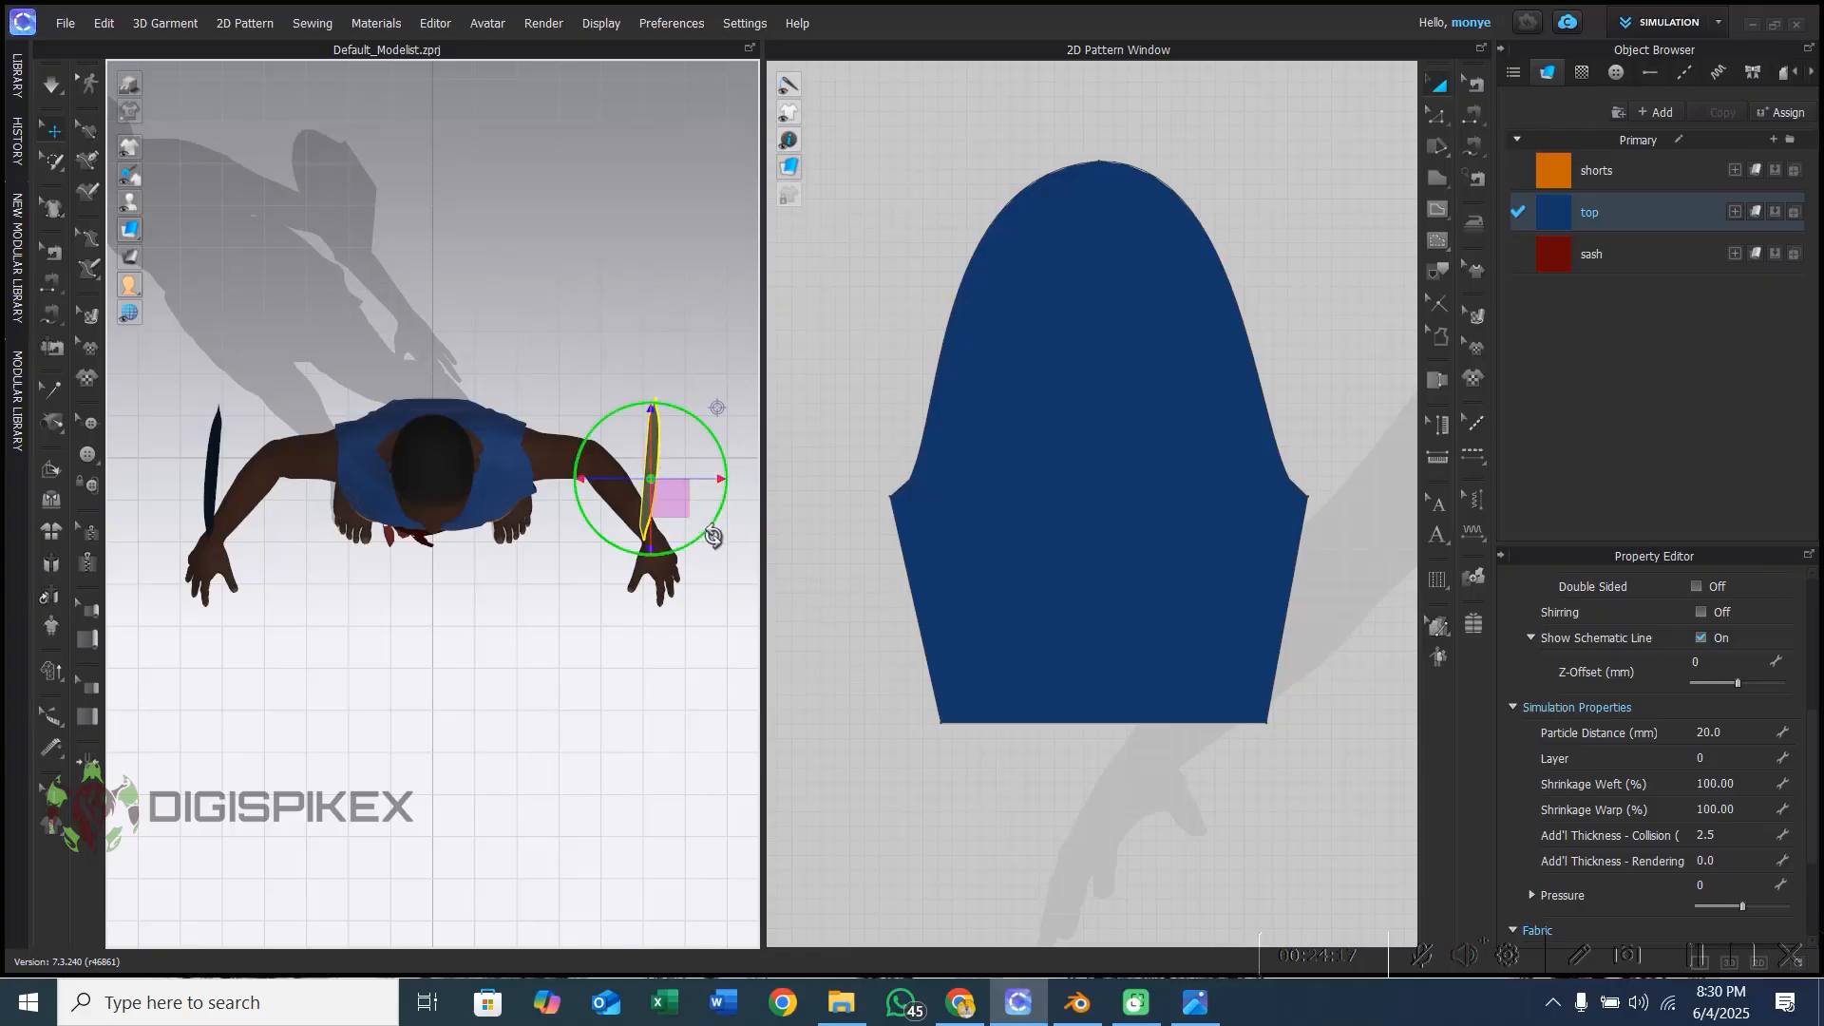
{"action": "left_click_drag", "start_coordinate": [533, 426], "coordinate": [547, 400]}
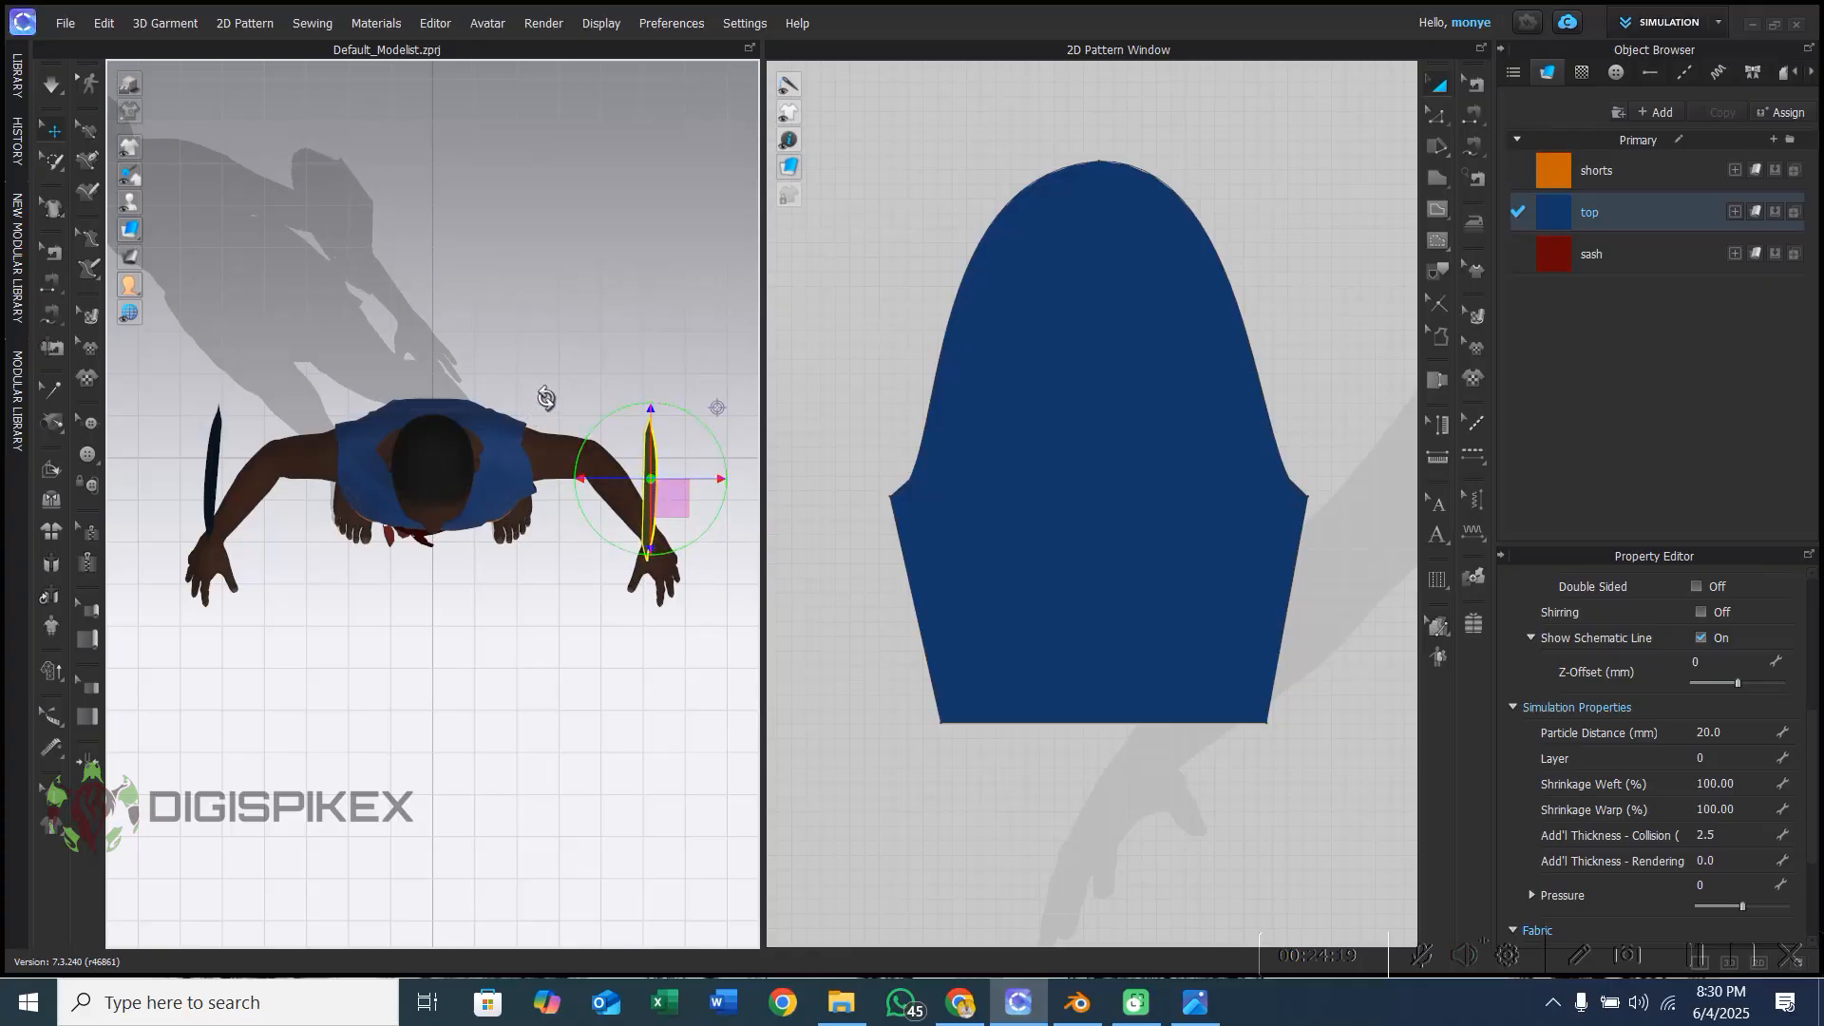
{"action": "mouse_move", "coordinate": [672, 497]}
{"action": "left_mouse_down"}
{"action": "mouse_move", "coordinate": [673, 468]}
{"action": "mouse_move", "coordinate": [678, 483]}
{"action": "left_mouse_up"}
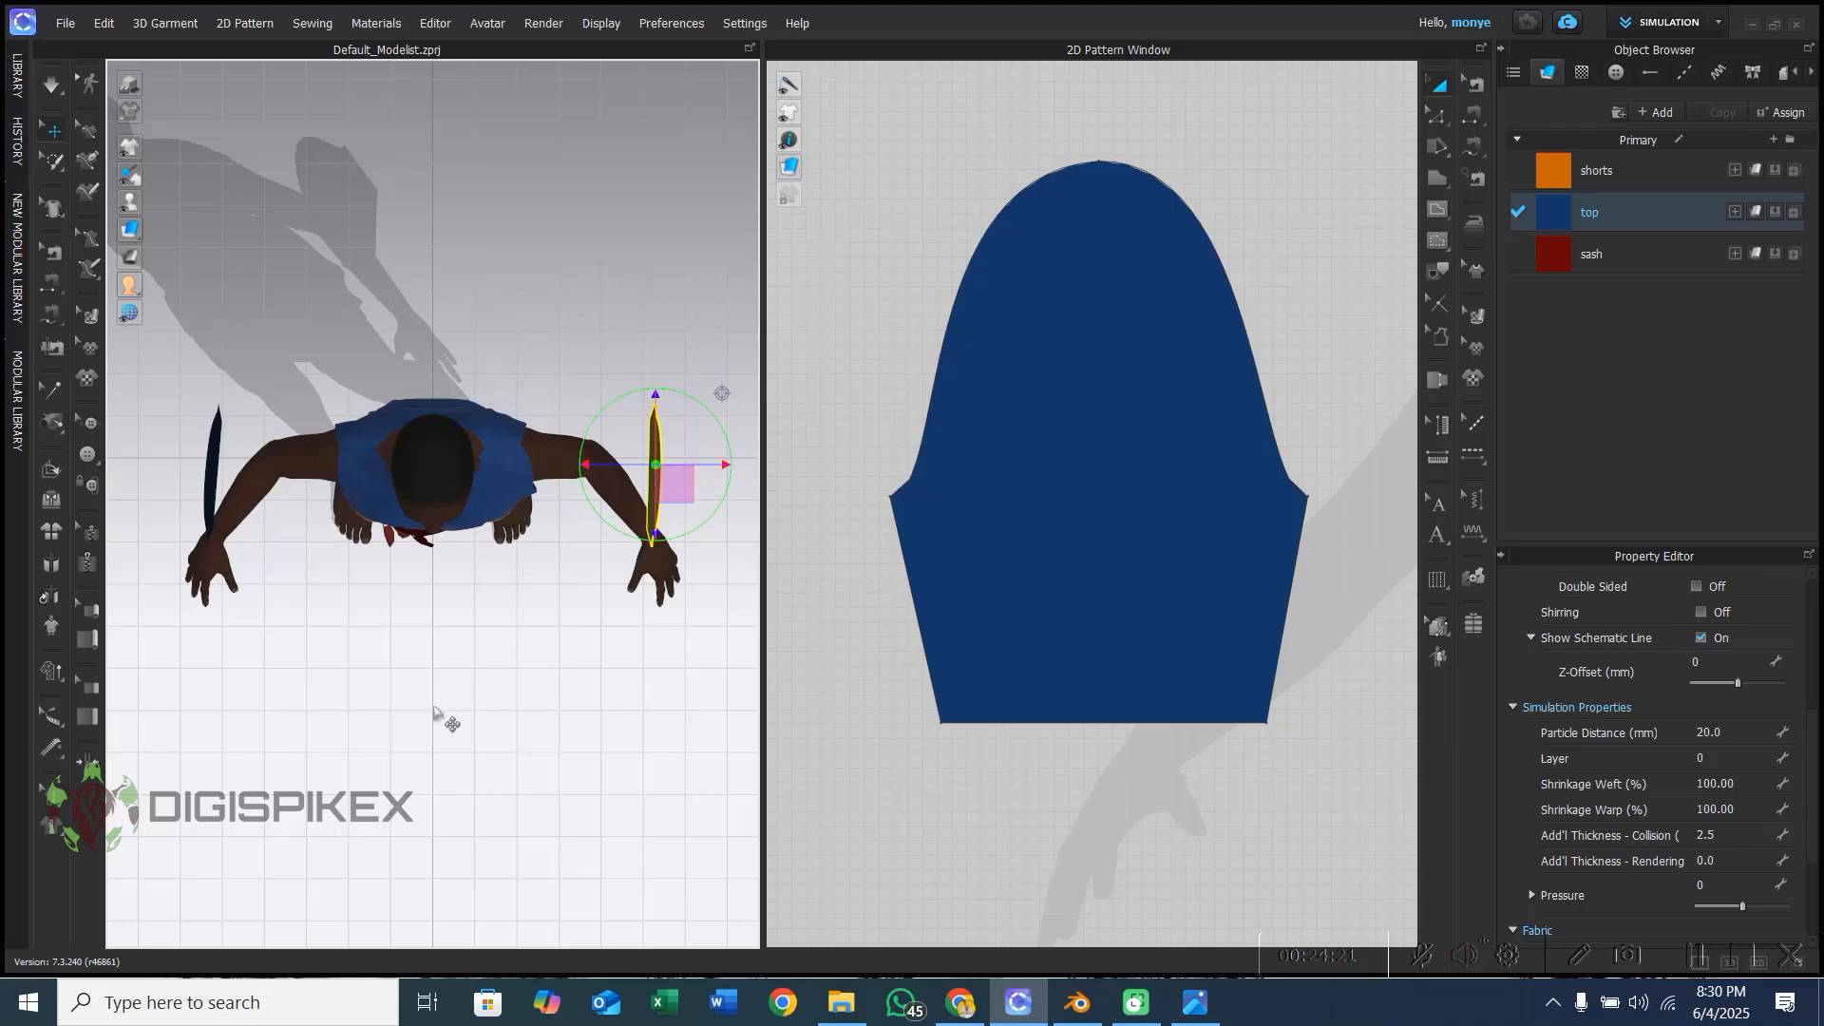
- Tilt both sleeve pieces to follow the downward slope of the avatar's arms
{"action": "key", "text": "2"}
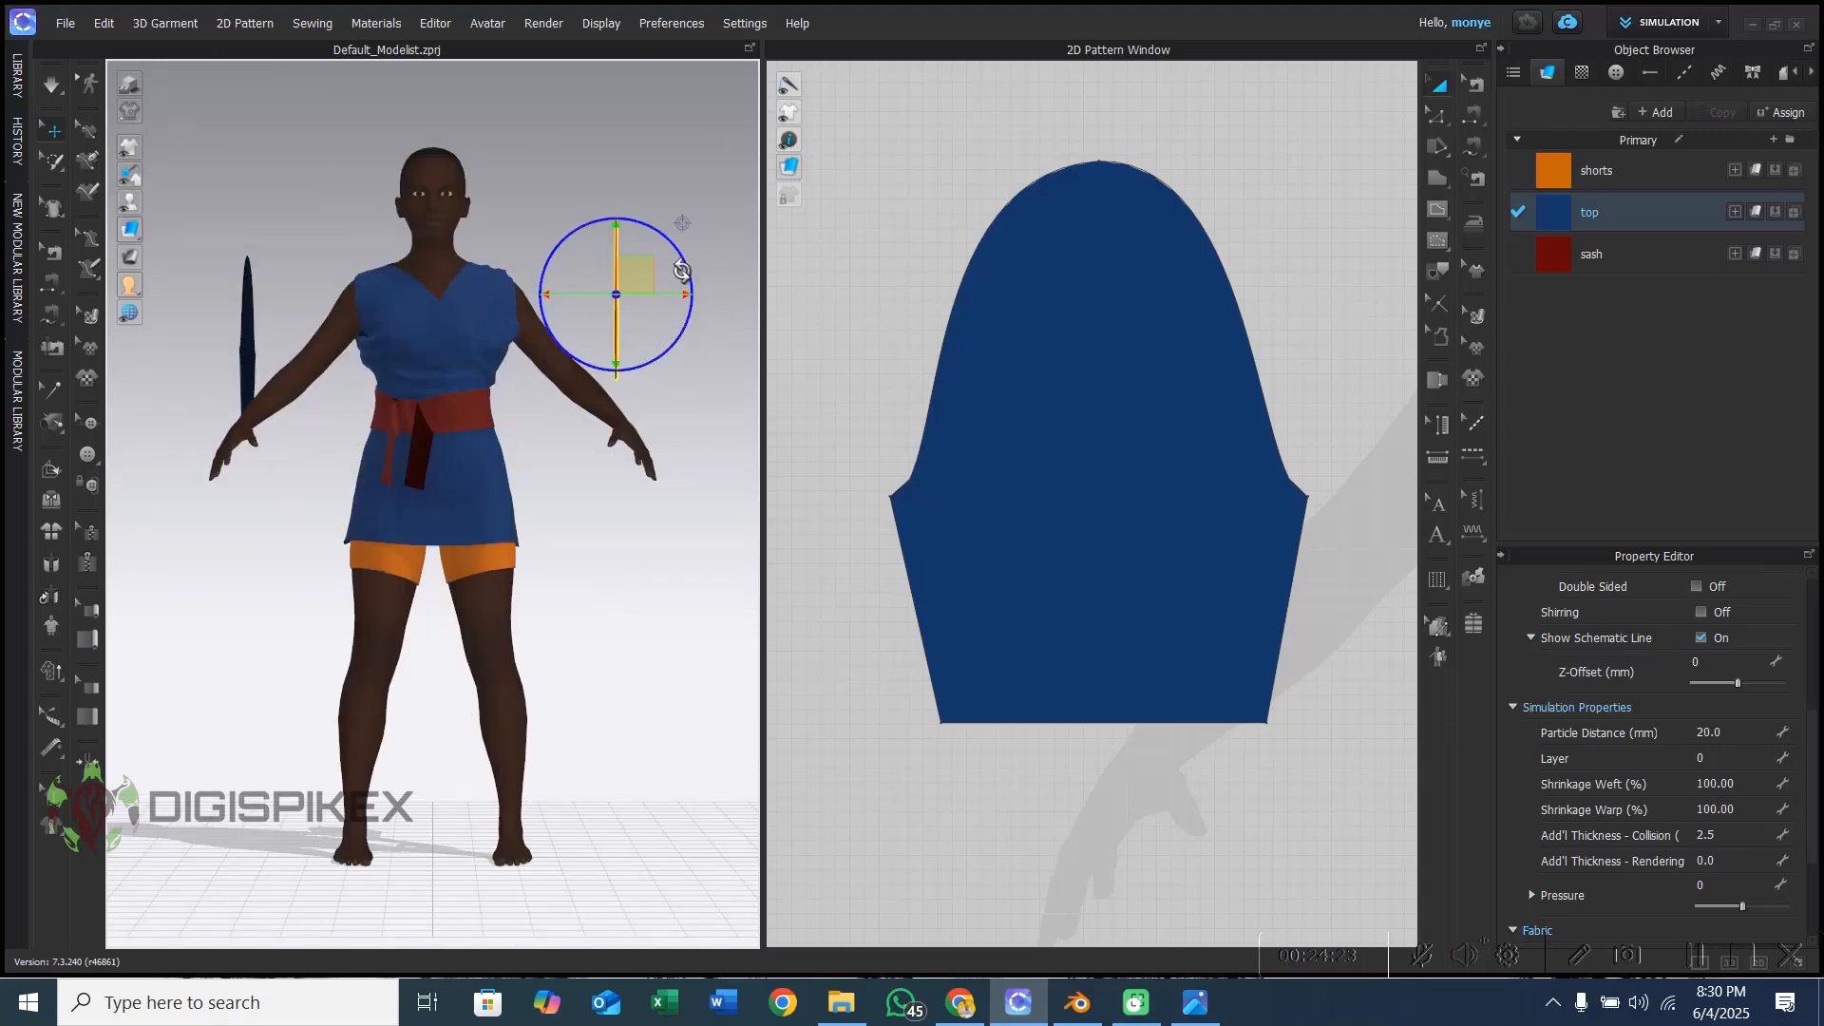
{"action": "left_click_drag", "start_coordinate": [683, 265], "coordinate": [590, 297]}
{"action": "left_click", "coordinate": [249, 358]}
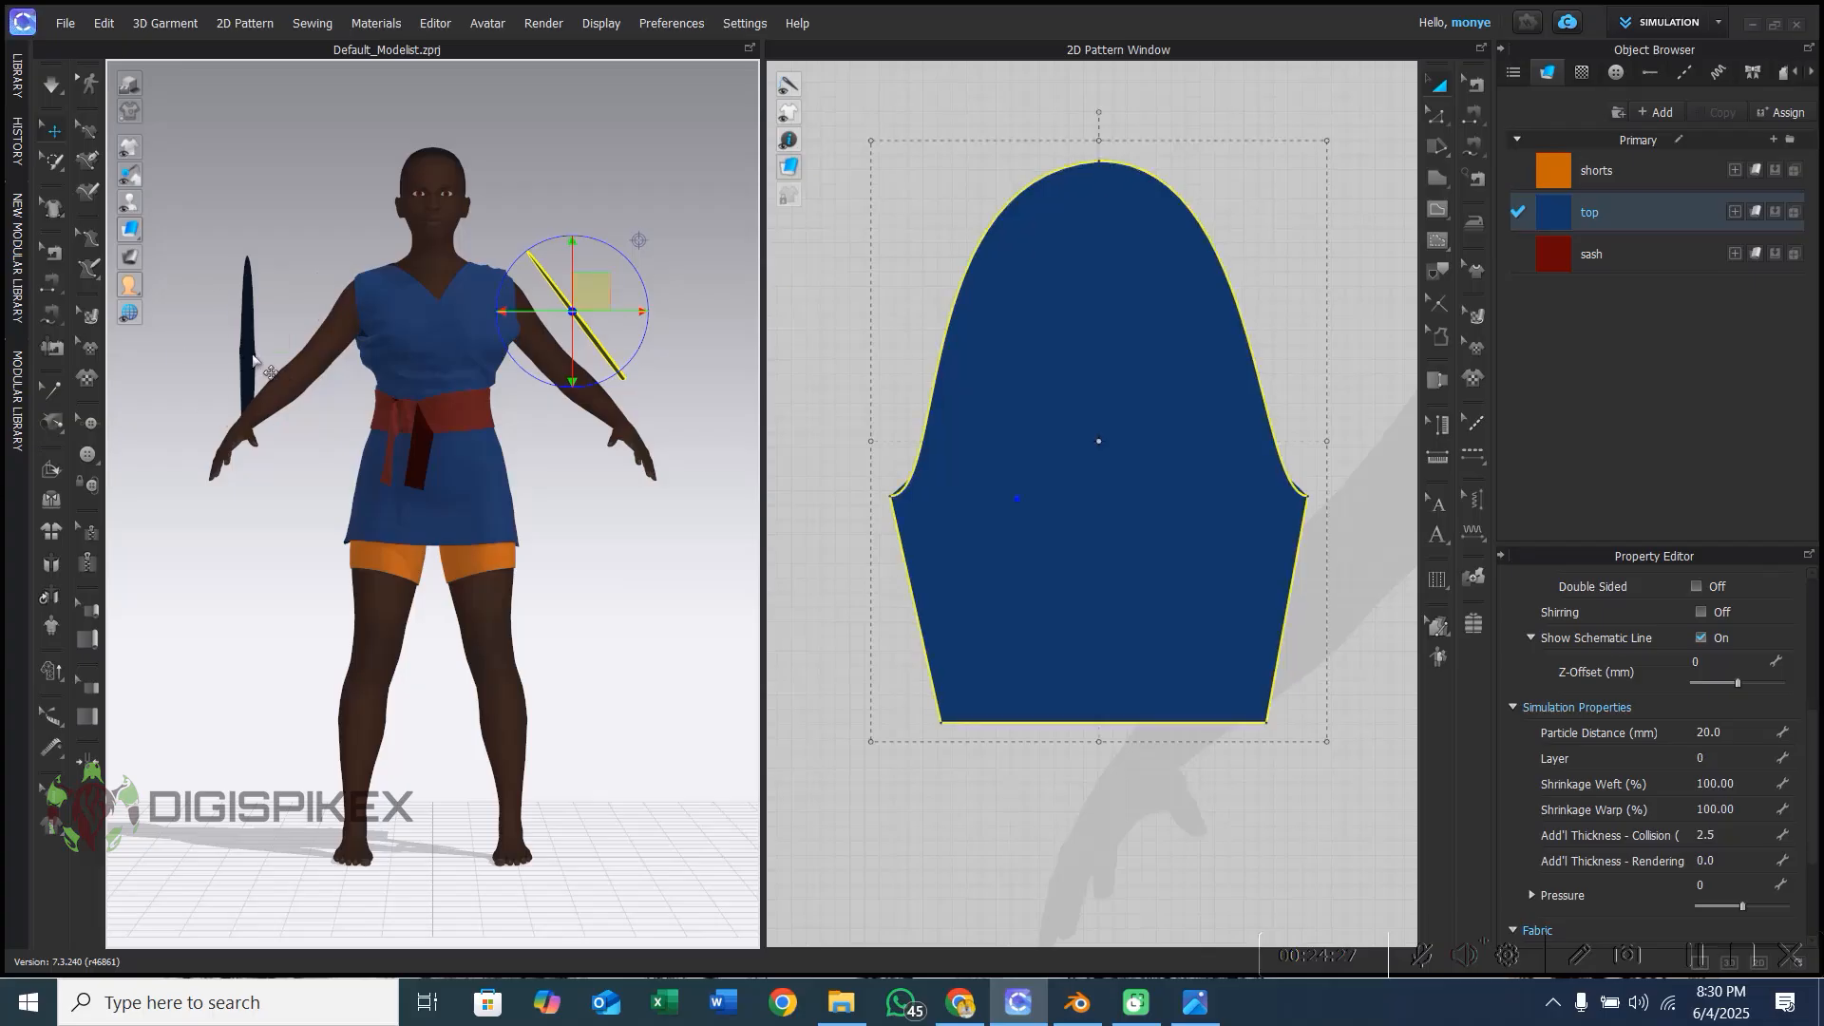
{"action": "left_click", "coordinate": [298, 295]}
{"action": "left_click", "coordinate": [245, 319]}
{"action": "left_click_drag", "start_coordinate": [295, 265], "coordinate": [278, 340]}
- Sew the right sleeve's two cap curves to the back and front edges of the top's right armhole
{"action": "right_click_drag", "start_coordinate": [298, 366], "coordinate": [603, 394]}
{"action": "right_click_drag", "start_coordinate": [390, 342], "coordinate": [585, 427]}
{"action": "left_click", "coordinate": [52, 283]}
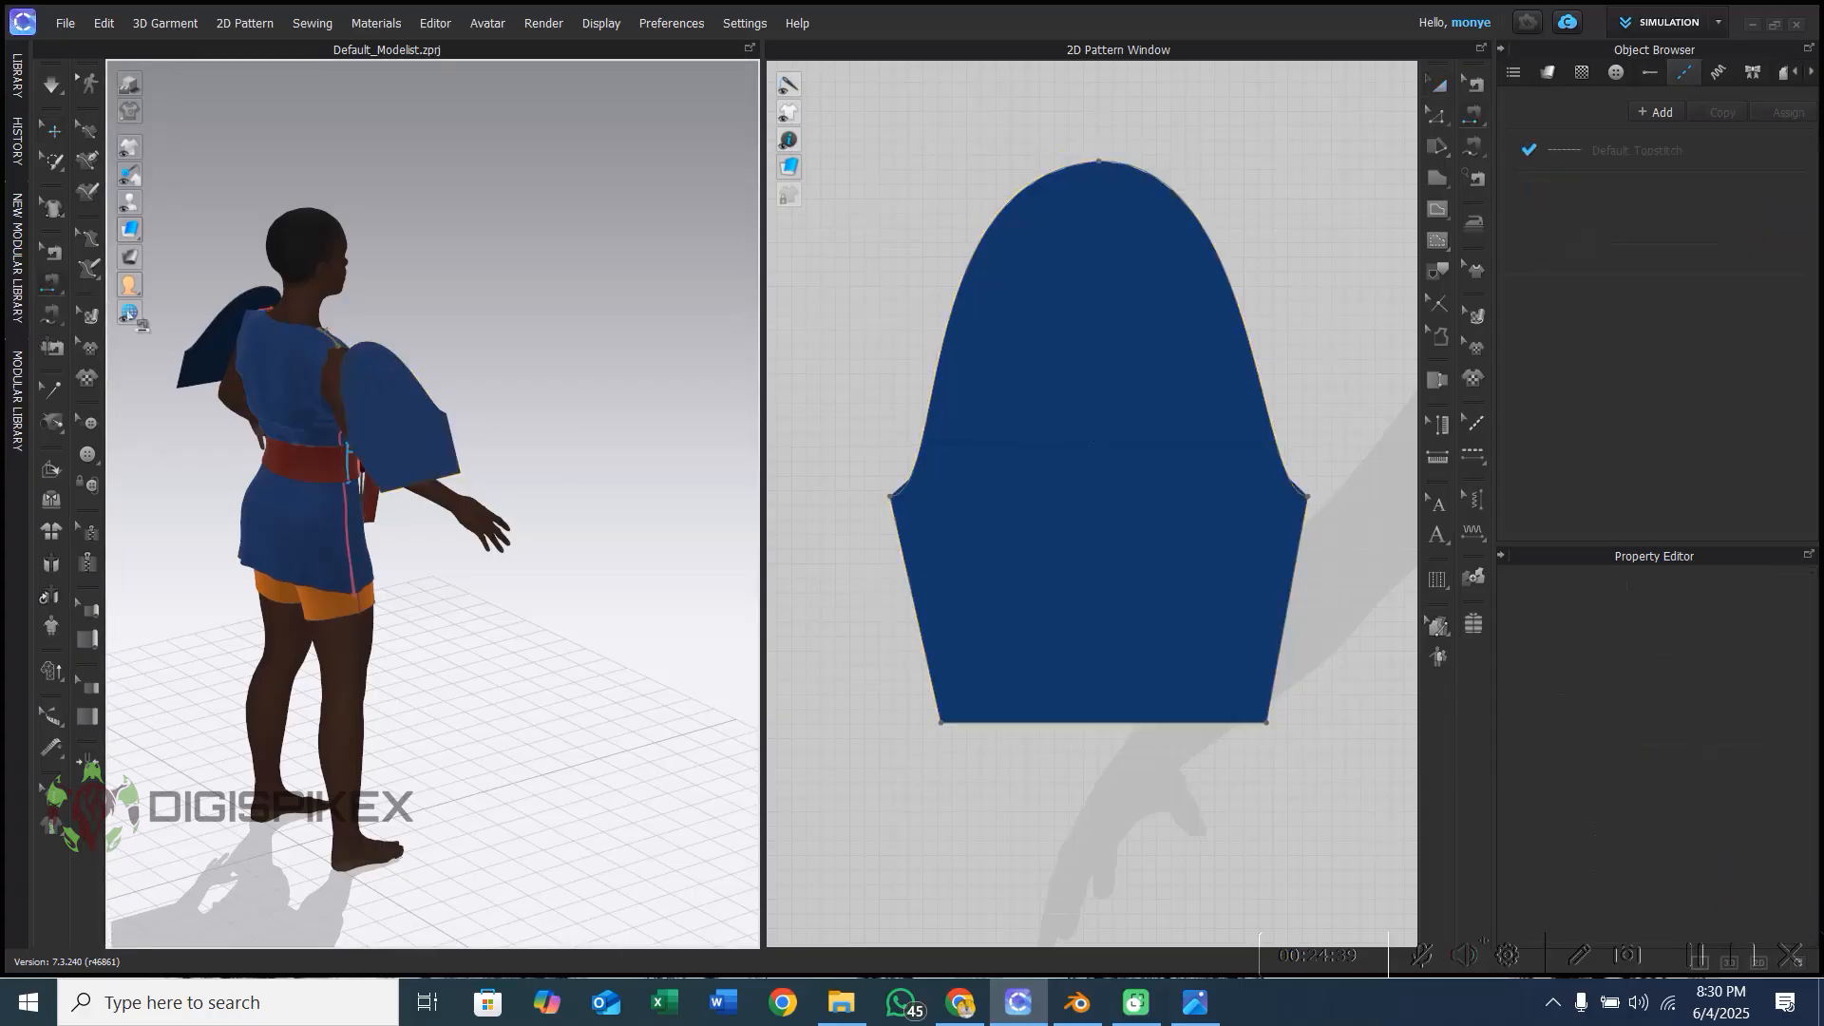
{"action": "scroll", "coordinate": [322, 432], "scroll_direction": "up", "scroll_amount": 5}
{"action": "right_click_drag", "start_coordinate": [322, 432], "coordinate": [523, 424]}
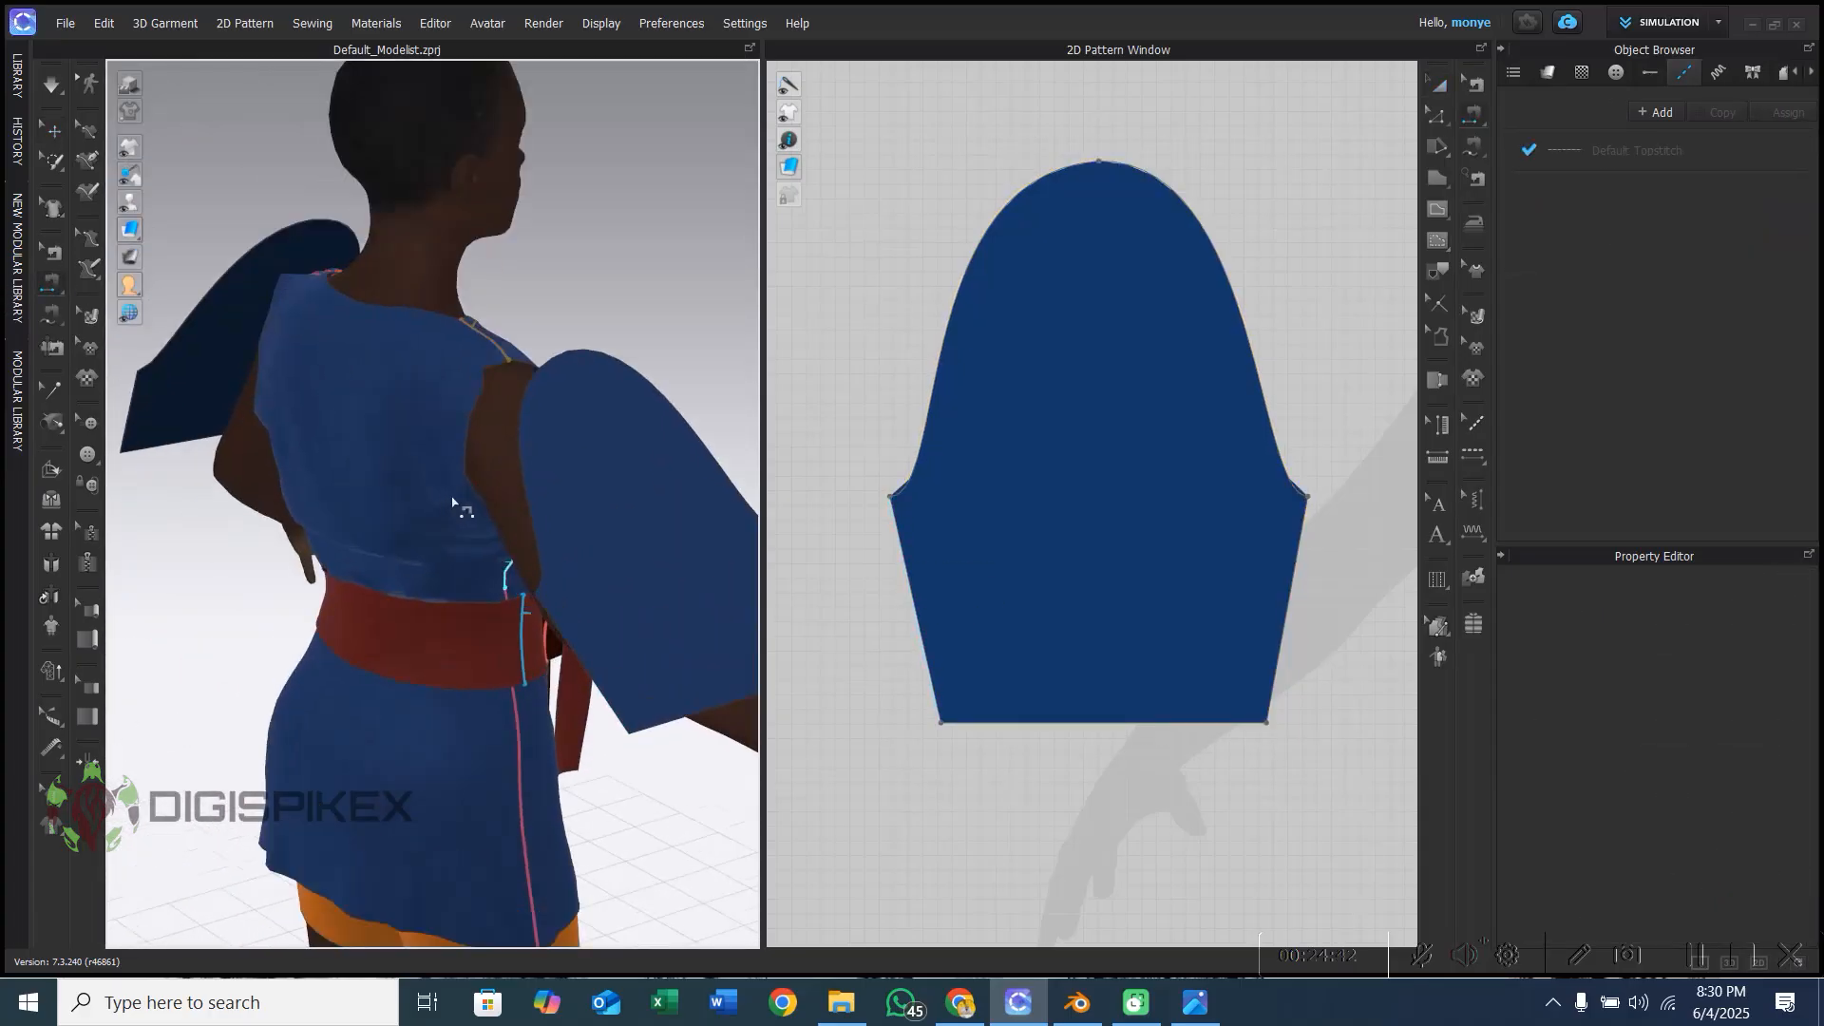
{"action": "left_click", "coordinate": [489, 425]}
{"action": "right_click_drag", "start_coordinate": [494, 433], "coordinate": [258, 461]}
{"action": "middle_click_drag", "start_coordinate": [458, 435], "coordinate": [319, 326]}
{"action": "left_click", "coordinate": [467, 379]}
{"action": "left_click", "coordinate": [519, 378]}
- Sew the left sleeve's two cap curves to the front and back edges of the top's left armhole
{"action": "scroll", "coordinate": [570, 415], "scroll_direction": "down", "scroll_amount": 4}
{"action": "middle_click_drag", "start_coordinate": [517, 449], "coordinate": [299, 449]}
{"action": "right_click_drag", "start_coordinate": [444, 516], "coordinate": [288, 370]}
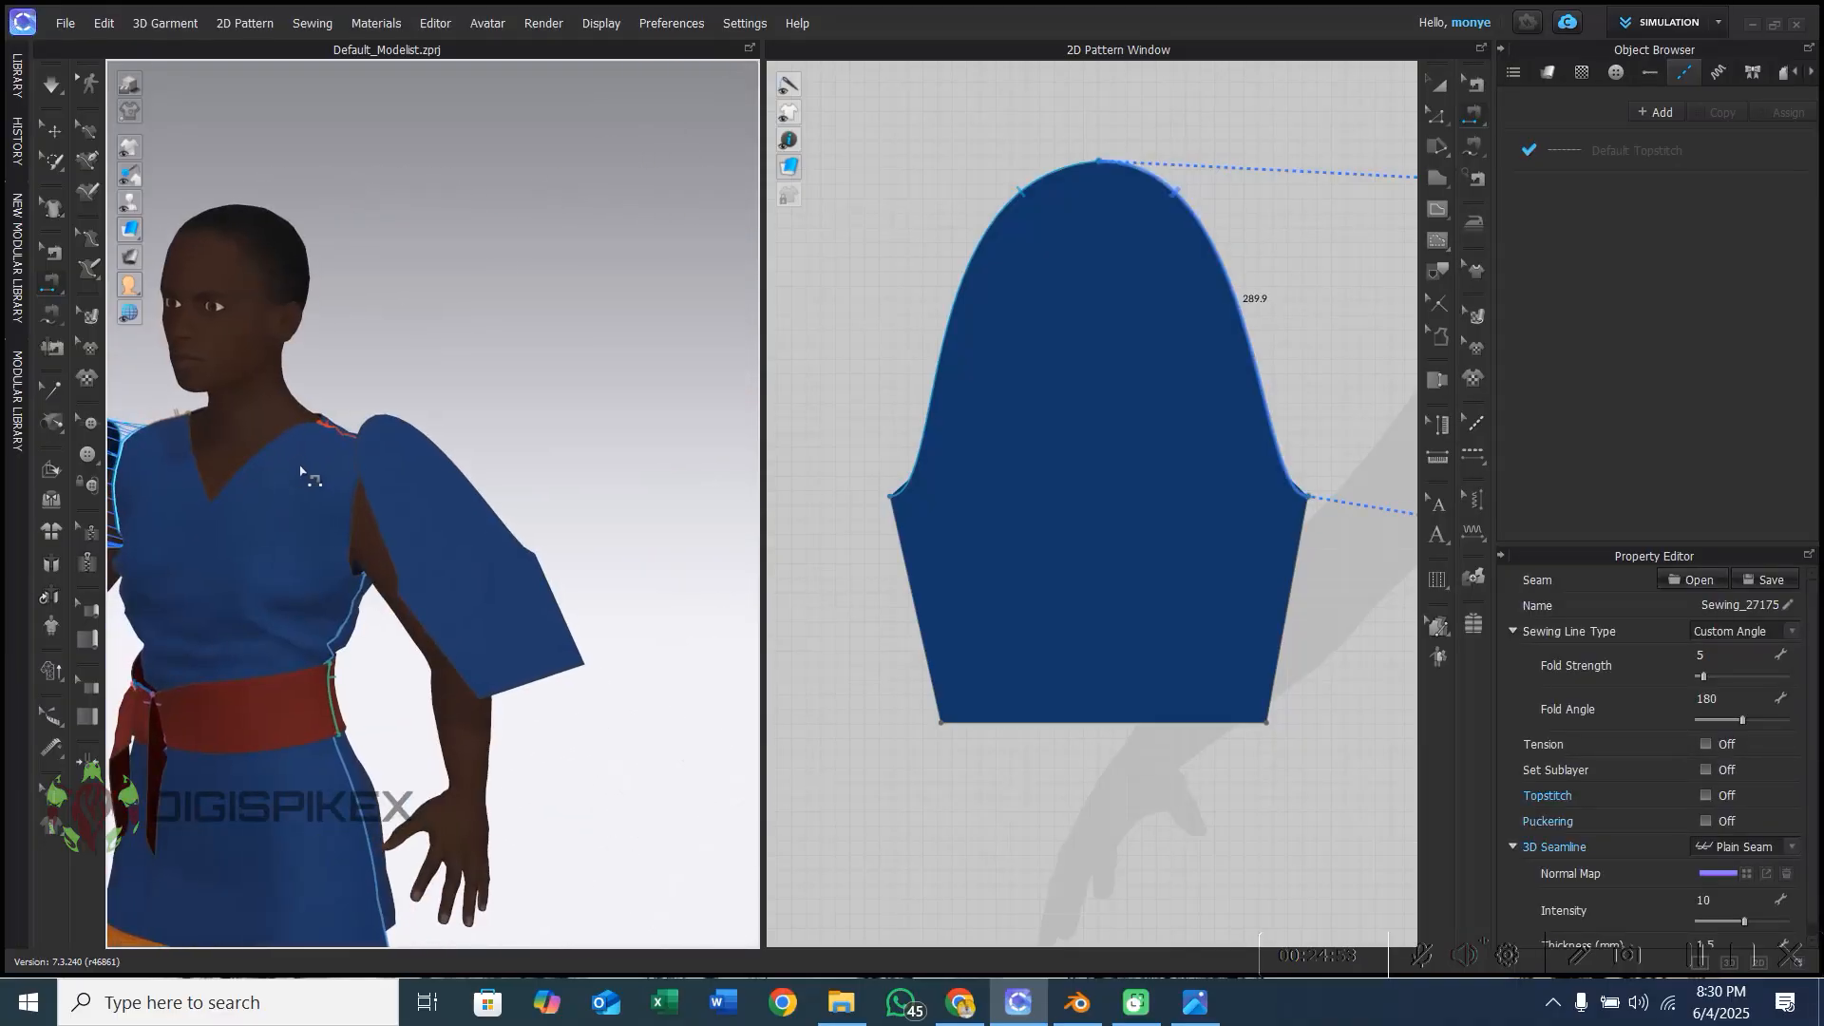
{"action": "scroll", "coordinate": [411, 370], "scroll_direction": "up", "scroll_amount": 4}
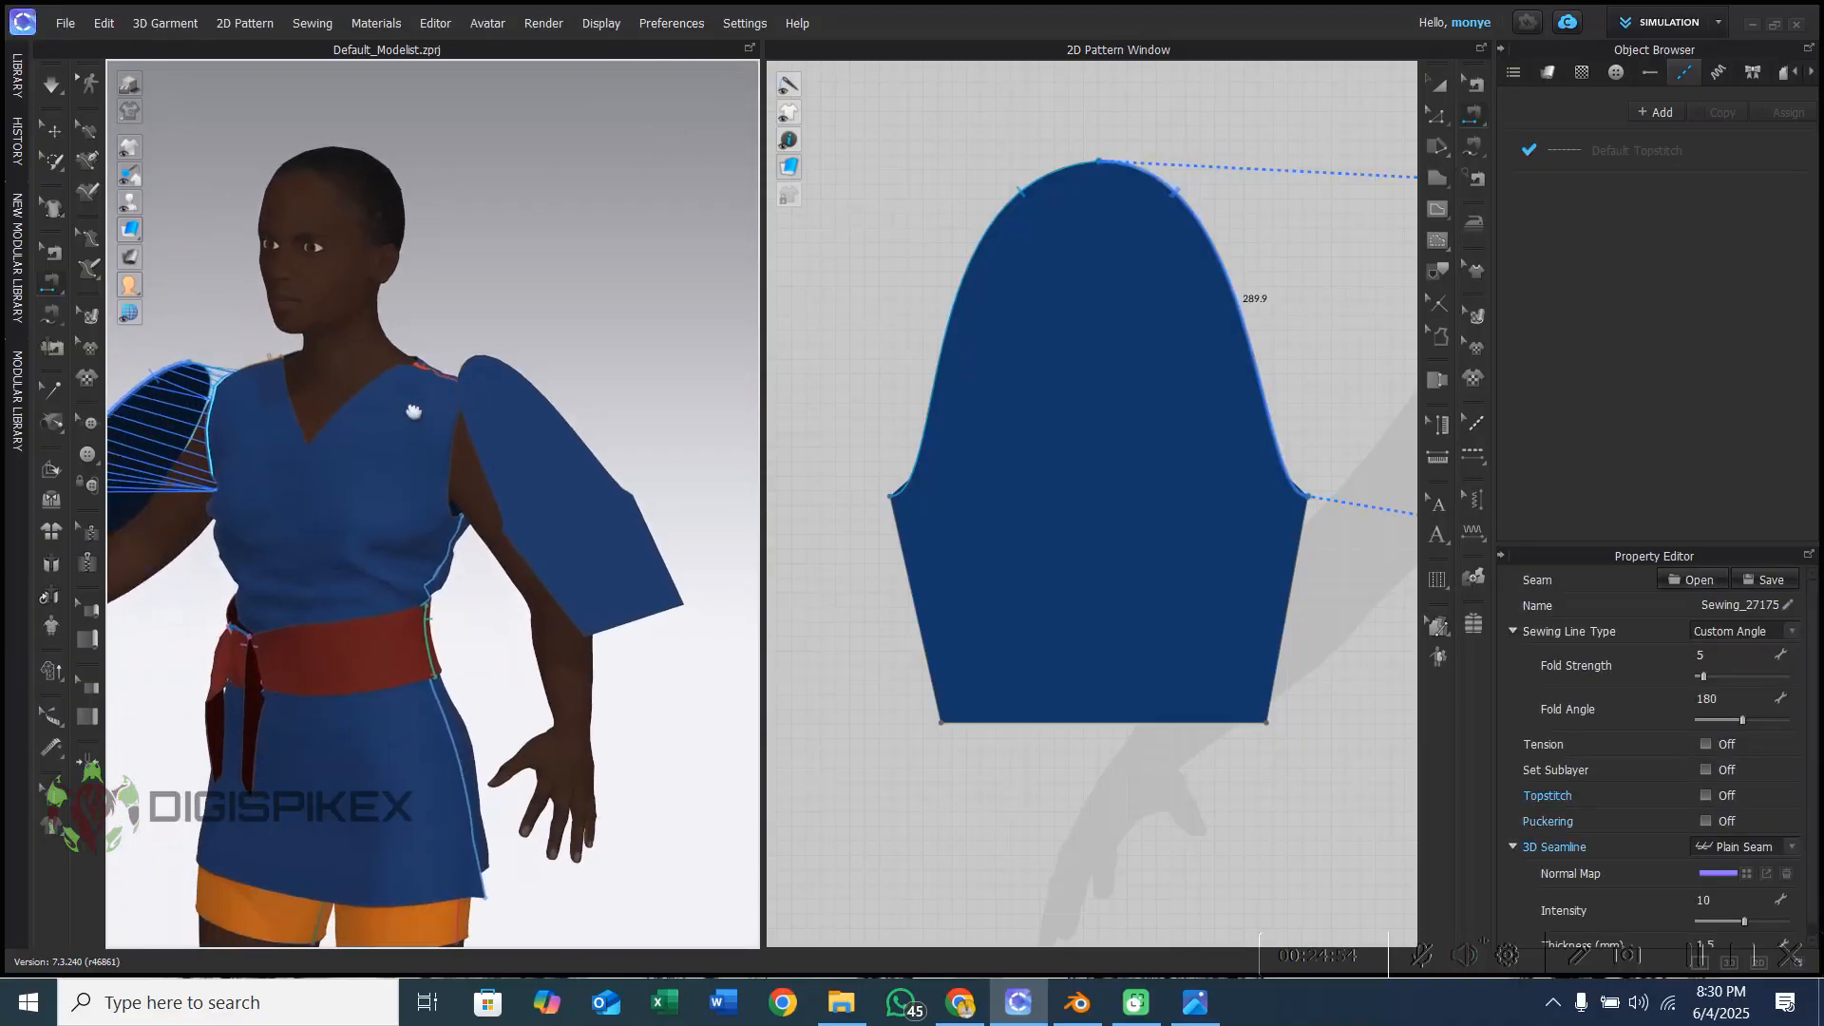
{"action": "left_click", "coordinate": [477, 448]}
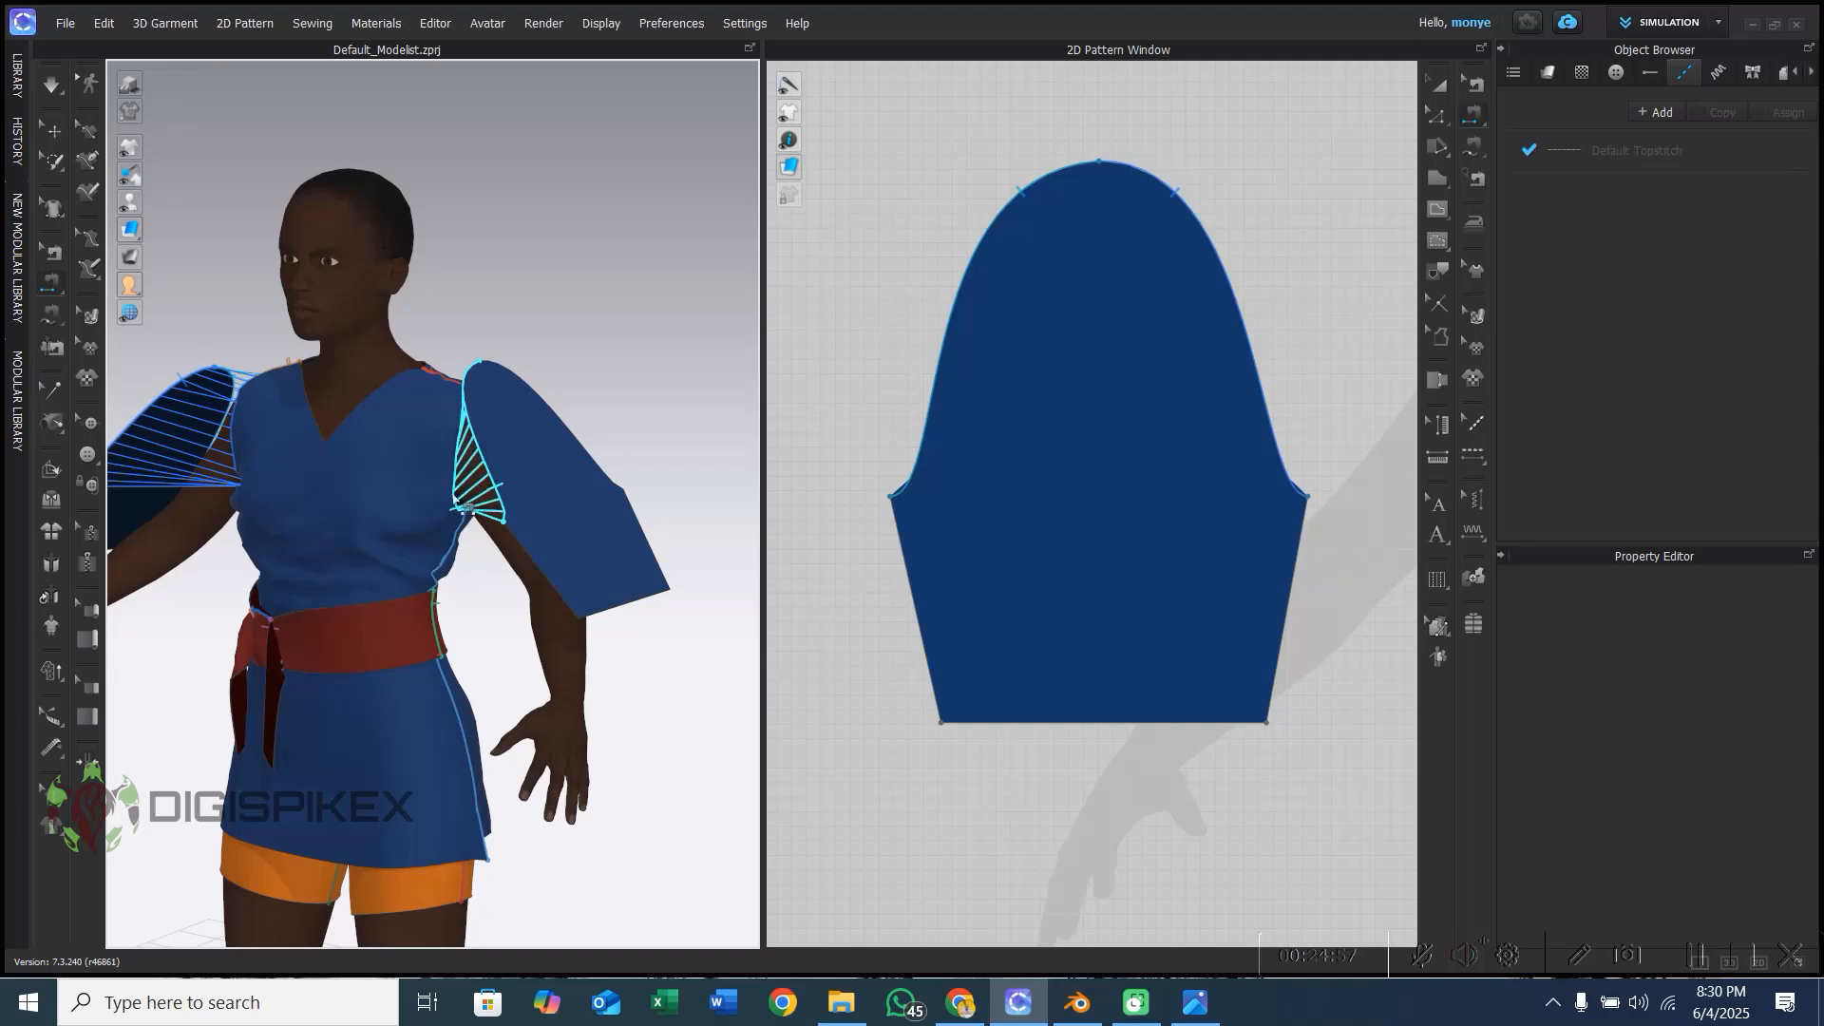
{"action": "left_click", "coordinate": [470, 506]}
{"action": "right_click_drag", "start_coordinate": [469, 505], "coordinate": [418, 543]}
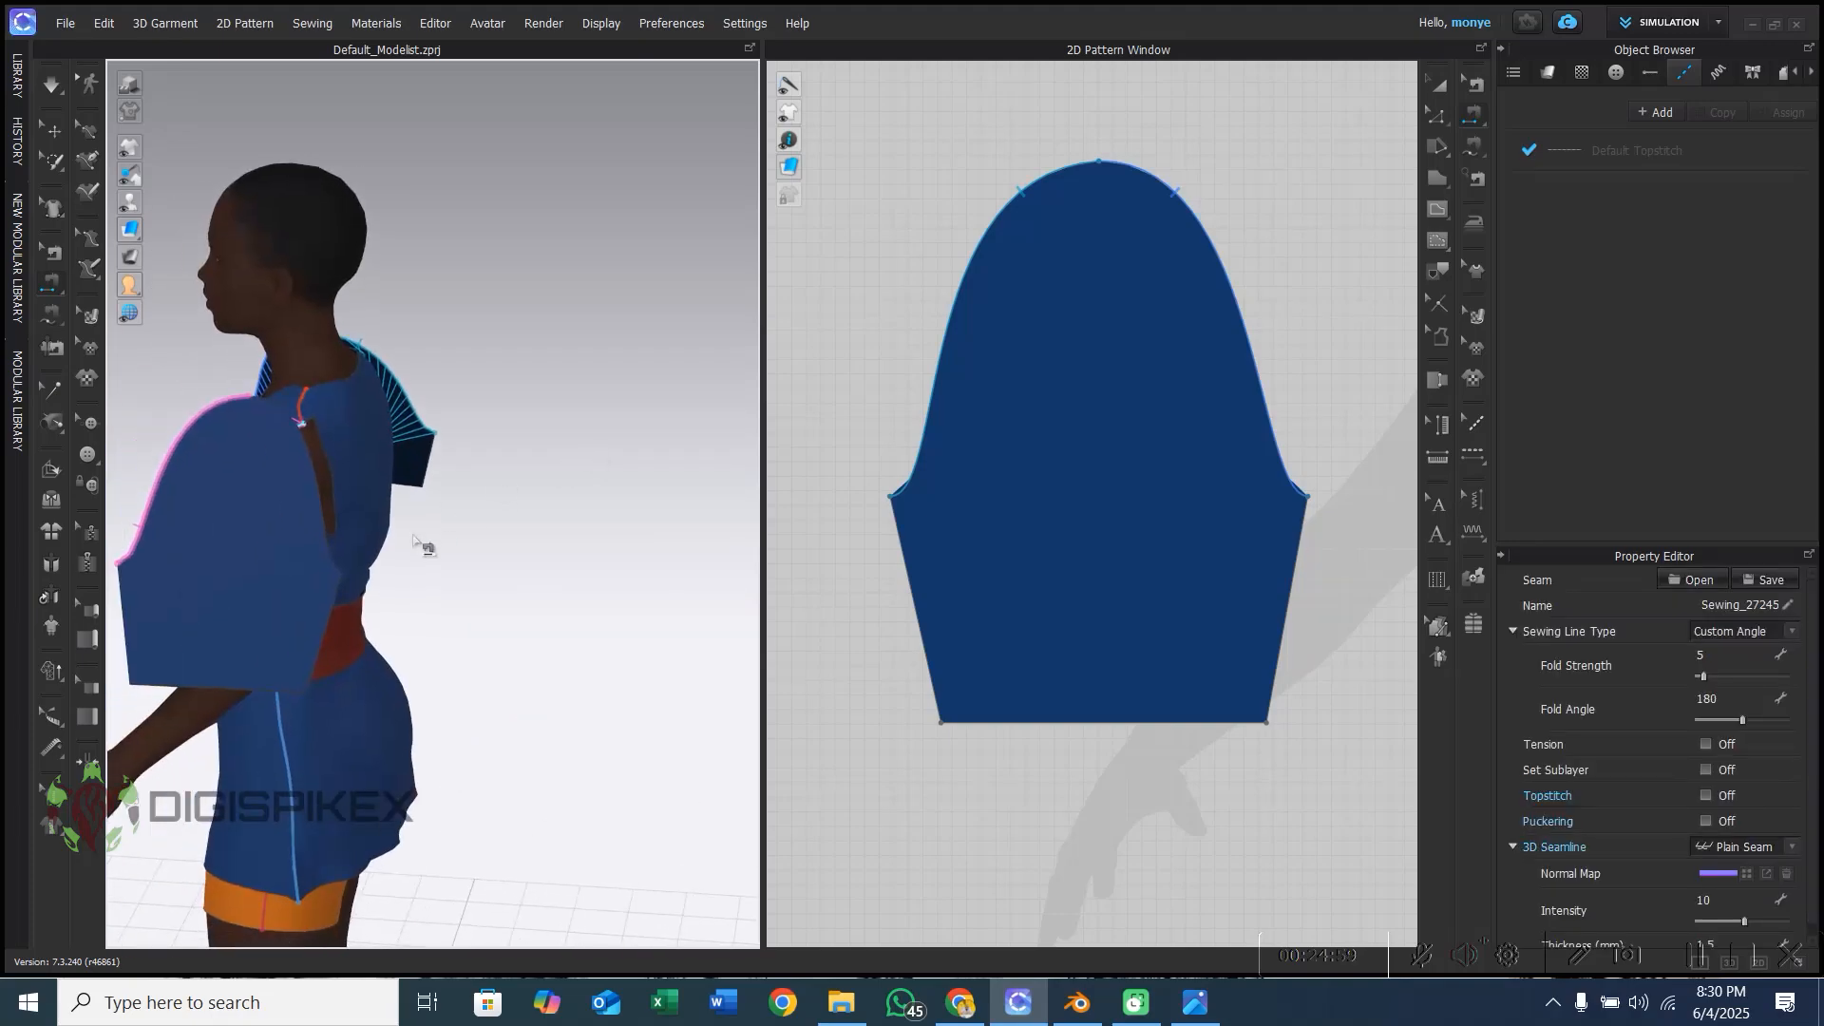
{"action": "left_click", "coordinate": [327, 528]}
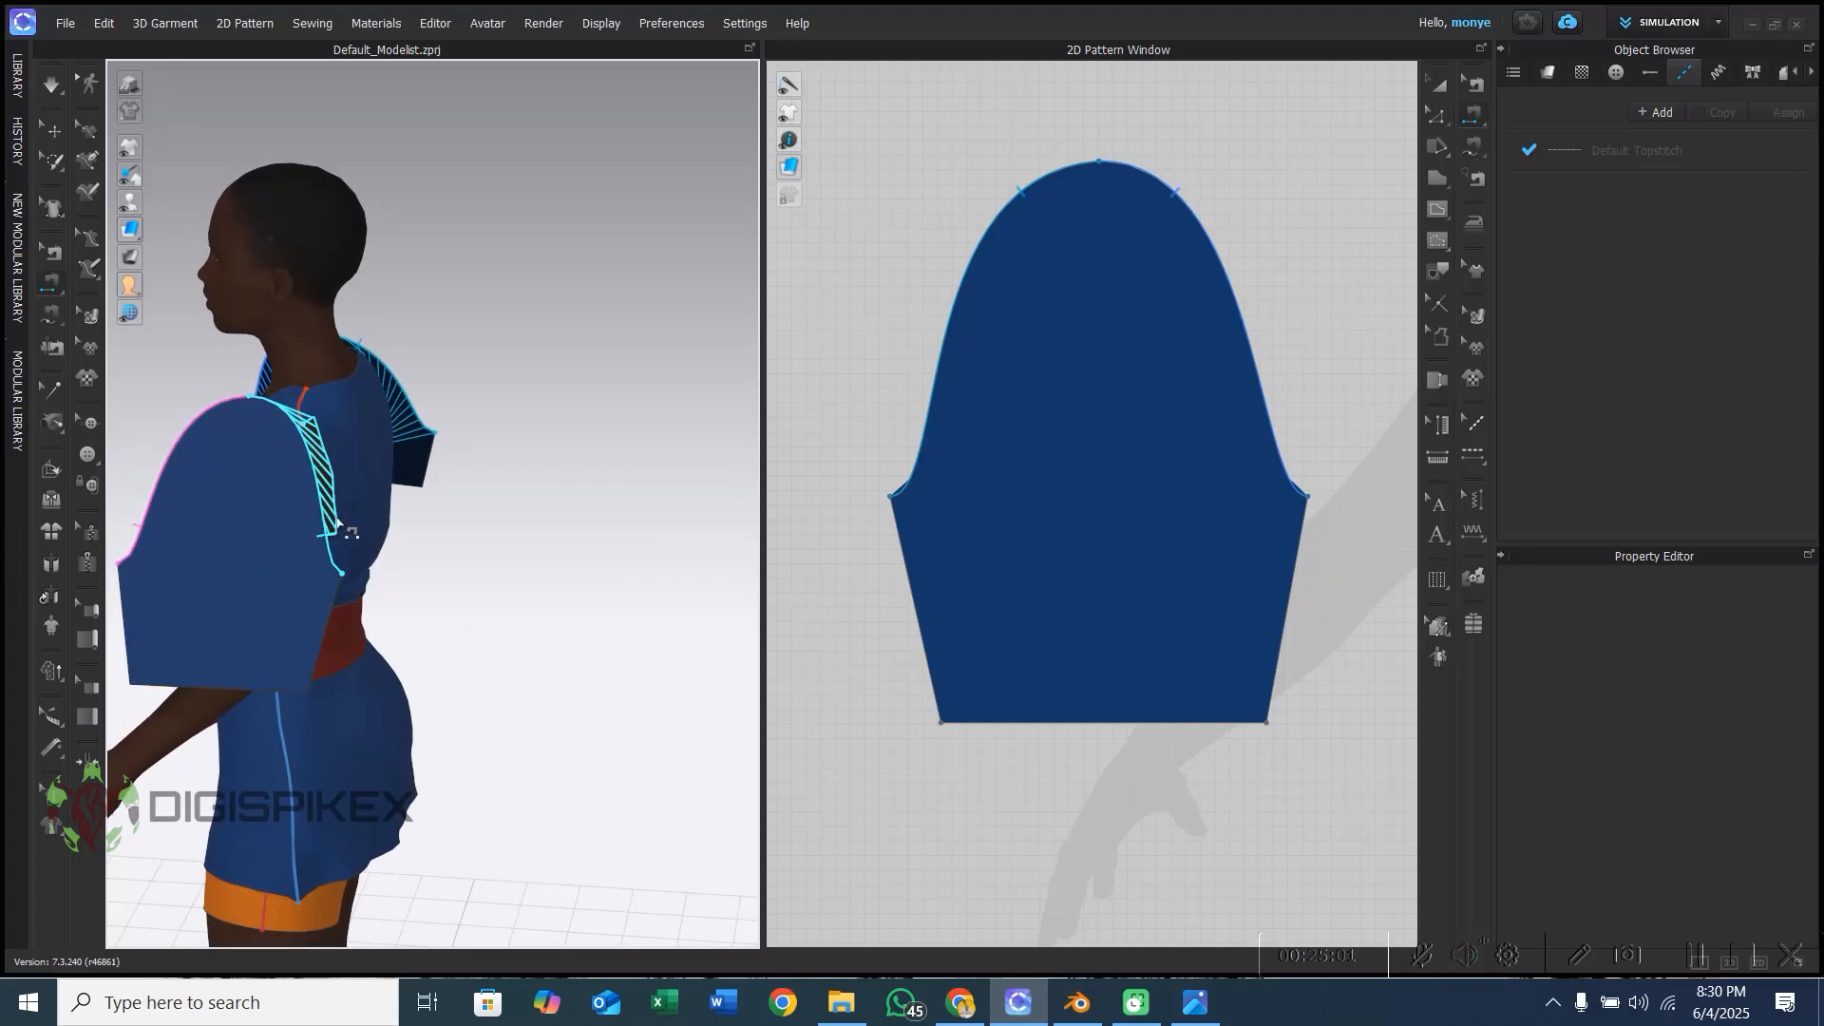
{"action": "left_click", "coordinate": [354, 530]}
{"action": "right_click_drag", "start_coordinate": [354, 531], "coordinate": [532, 522]}
- Simulate the garment to pull both sleeves onto the arms, and check the fit around the shoulders
{"action": "left_click", "coordinate": [53, 87]}
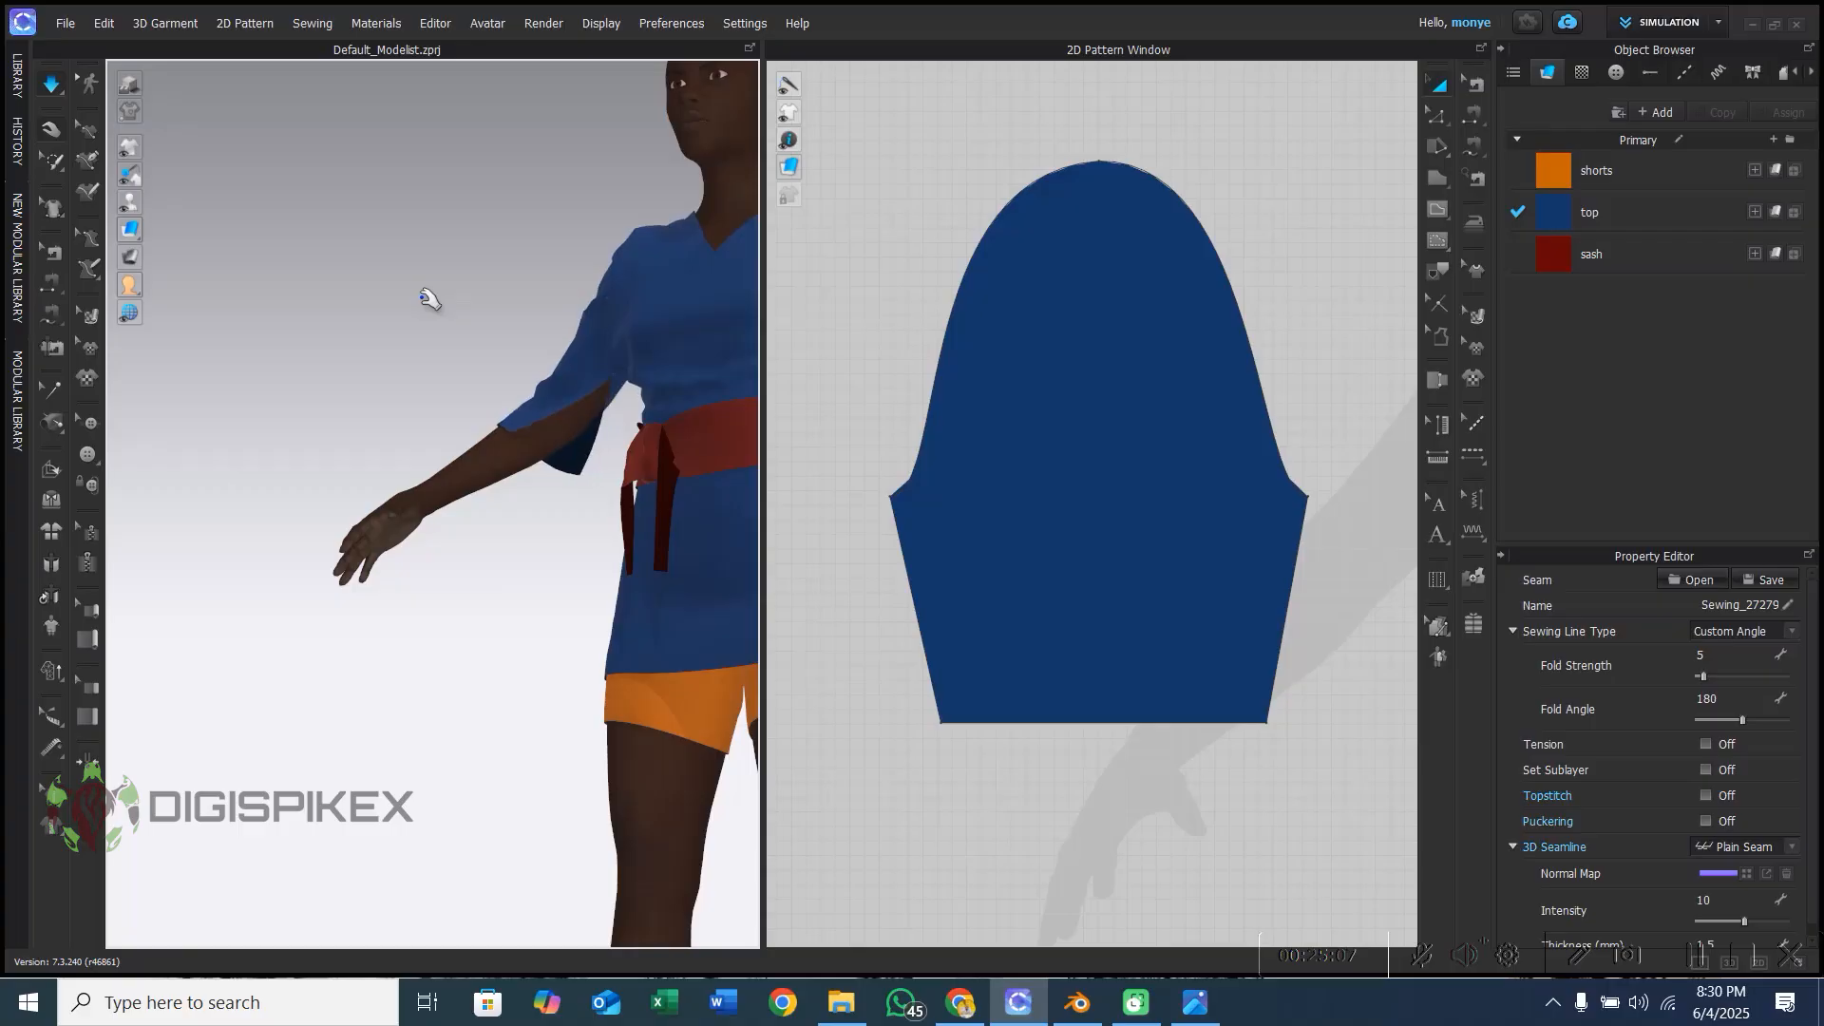
{"action": "right_click_drag", "start_coordinate": [598, 412], "coordinate": [245, 482]}
{"action": "right_click_drag", "start_coordinate": [384, 505], "coordinate": [313, 488]}
{"action": "middle_click_drag", "start_coordinate": [393, 407], "coordinate": [552, 383]}
{"action": "right_click_drag", "start_coordinate": [552, 382], "coordinate": [436, 476]}
- Sew the two side edges of each sleeve together under the arms and simulate to close both sleeves
{"action": "left_click", "coordinate": [51, 281]}
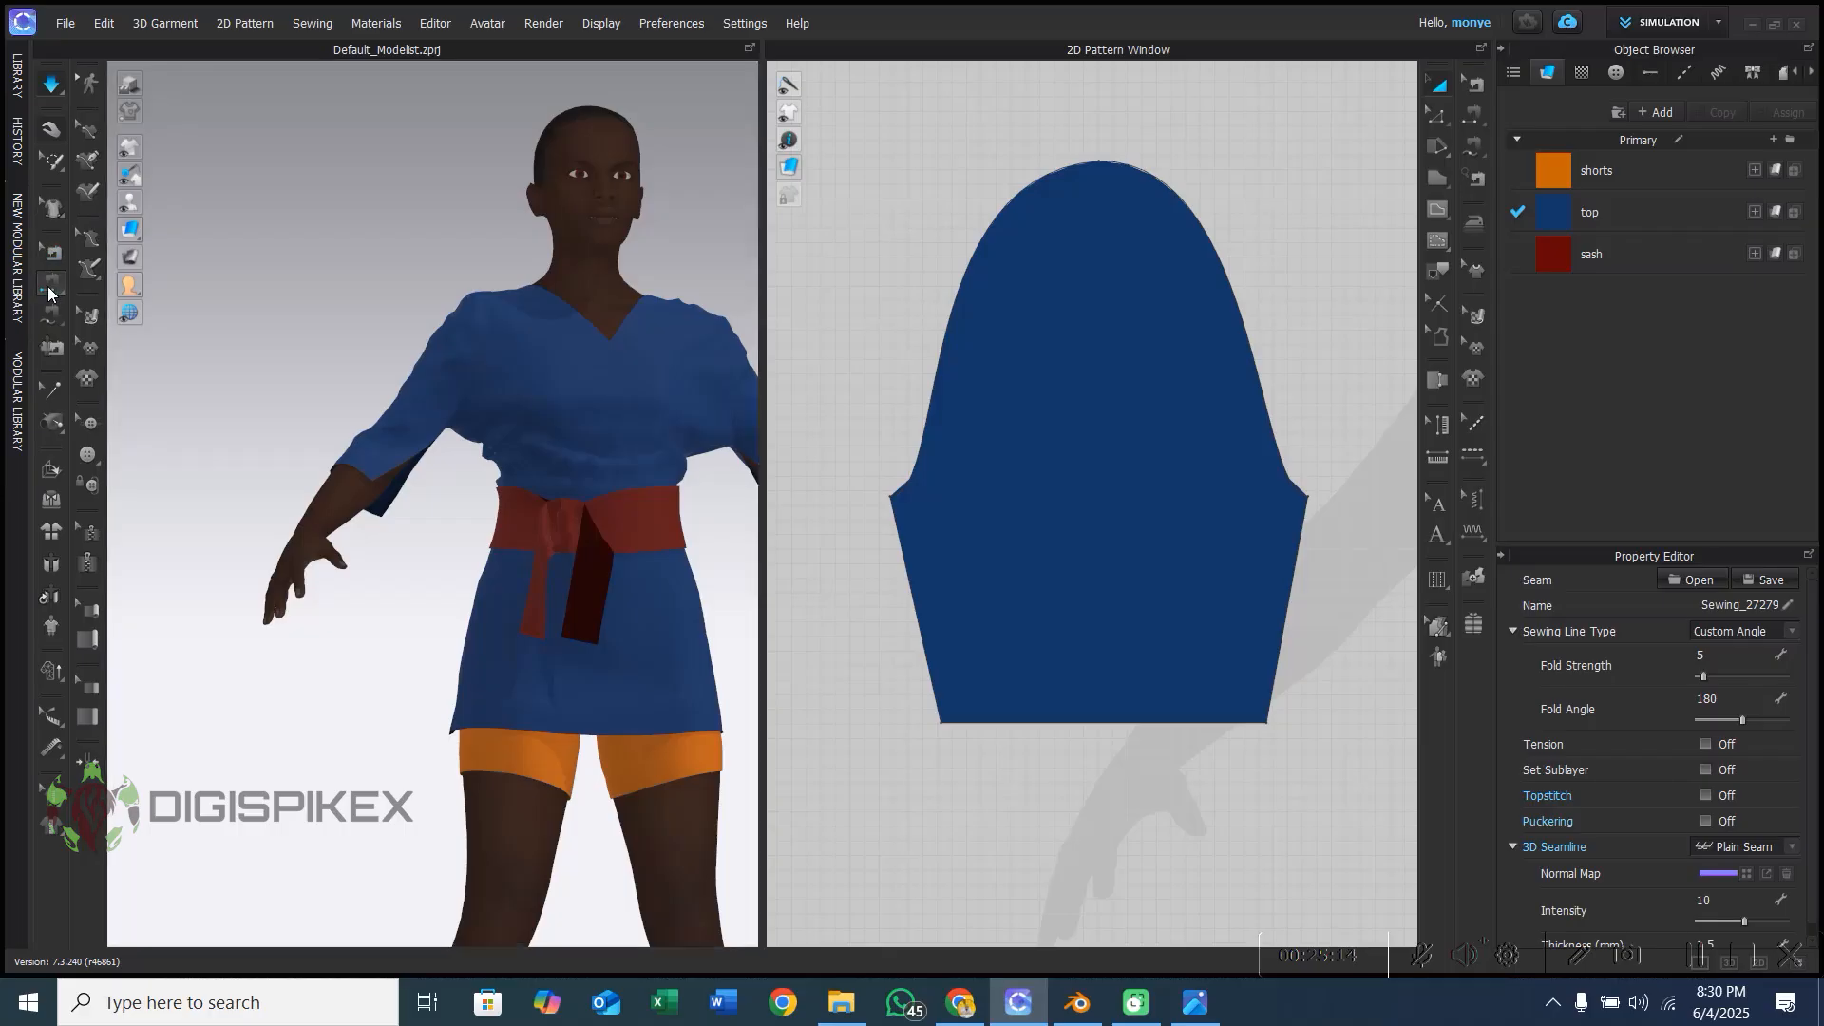
{"action": "left_click", "coordinate": [389, 482]}
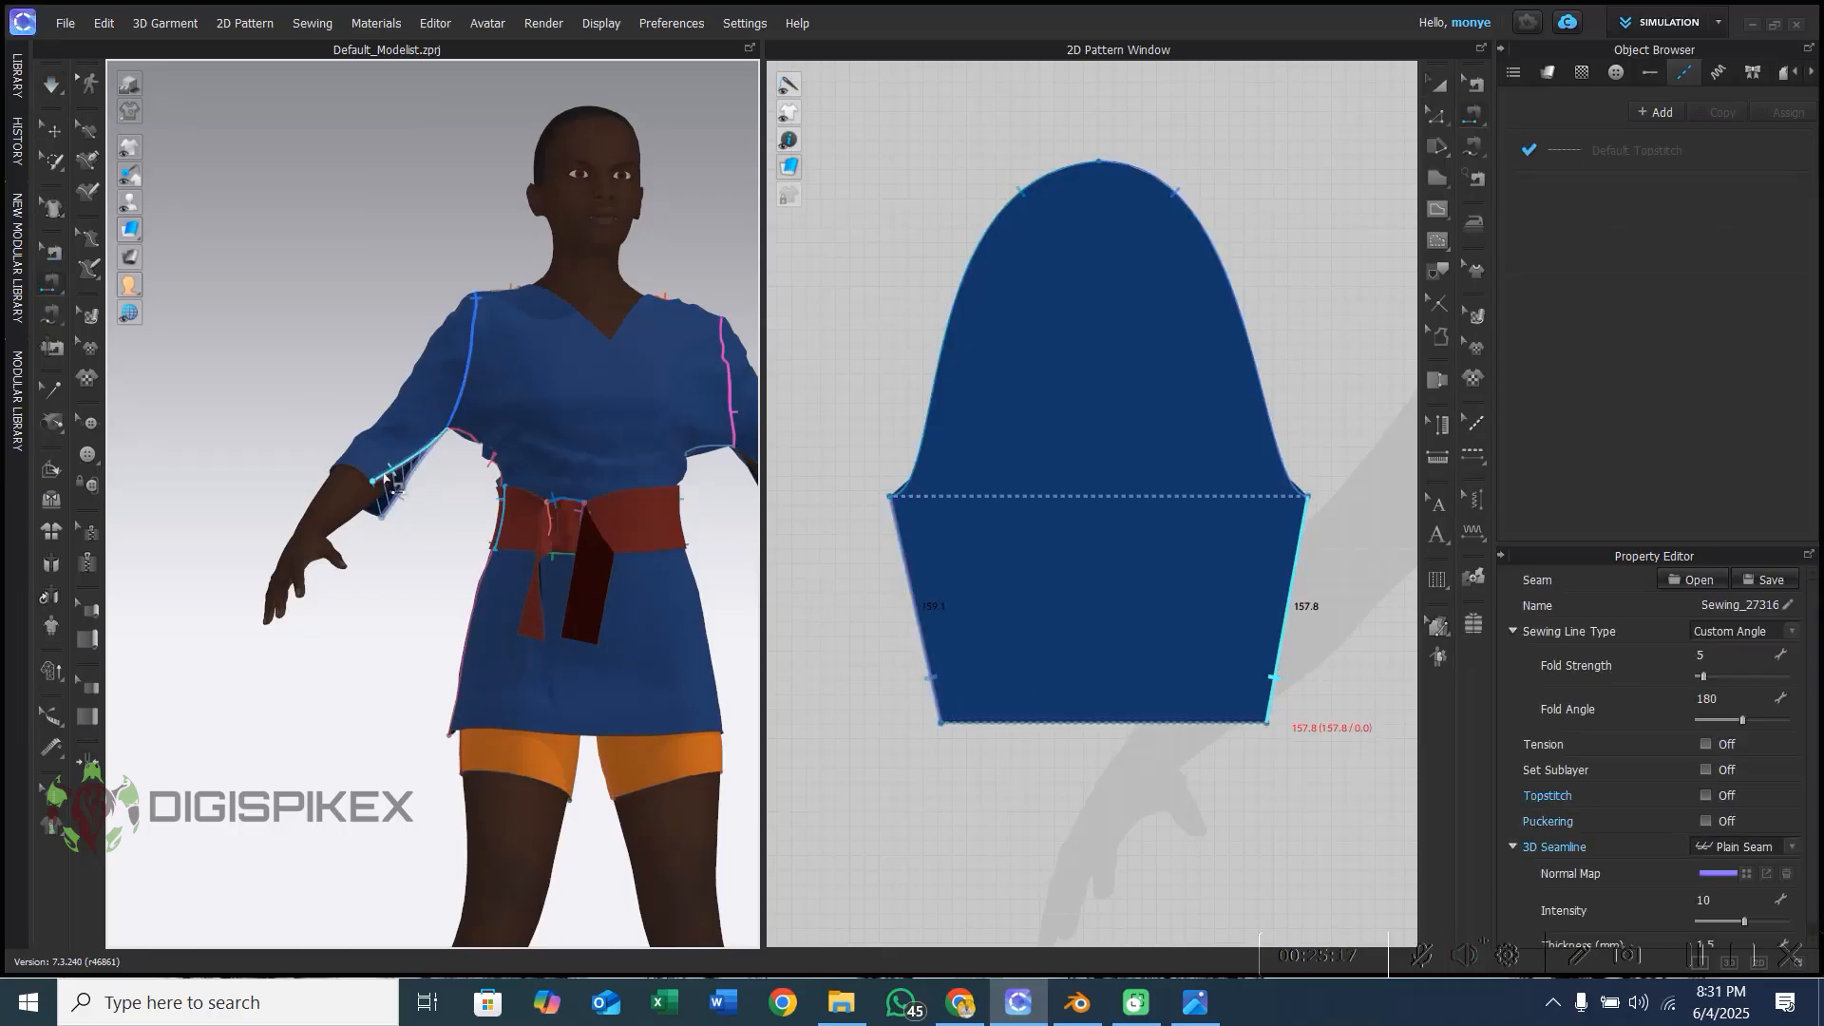
{"action": "middle_click_drag", "start_coordinate": [469, 517], "coordinate": [180, 450]}
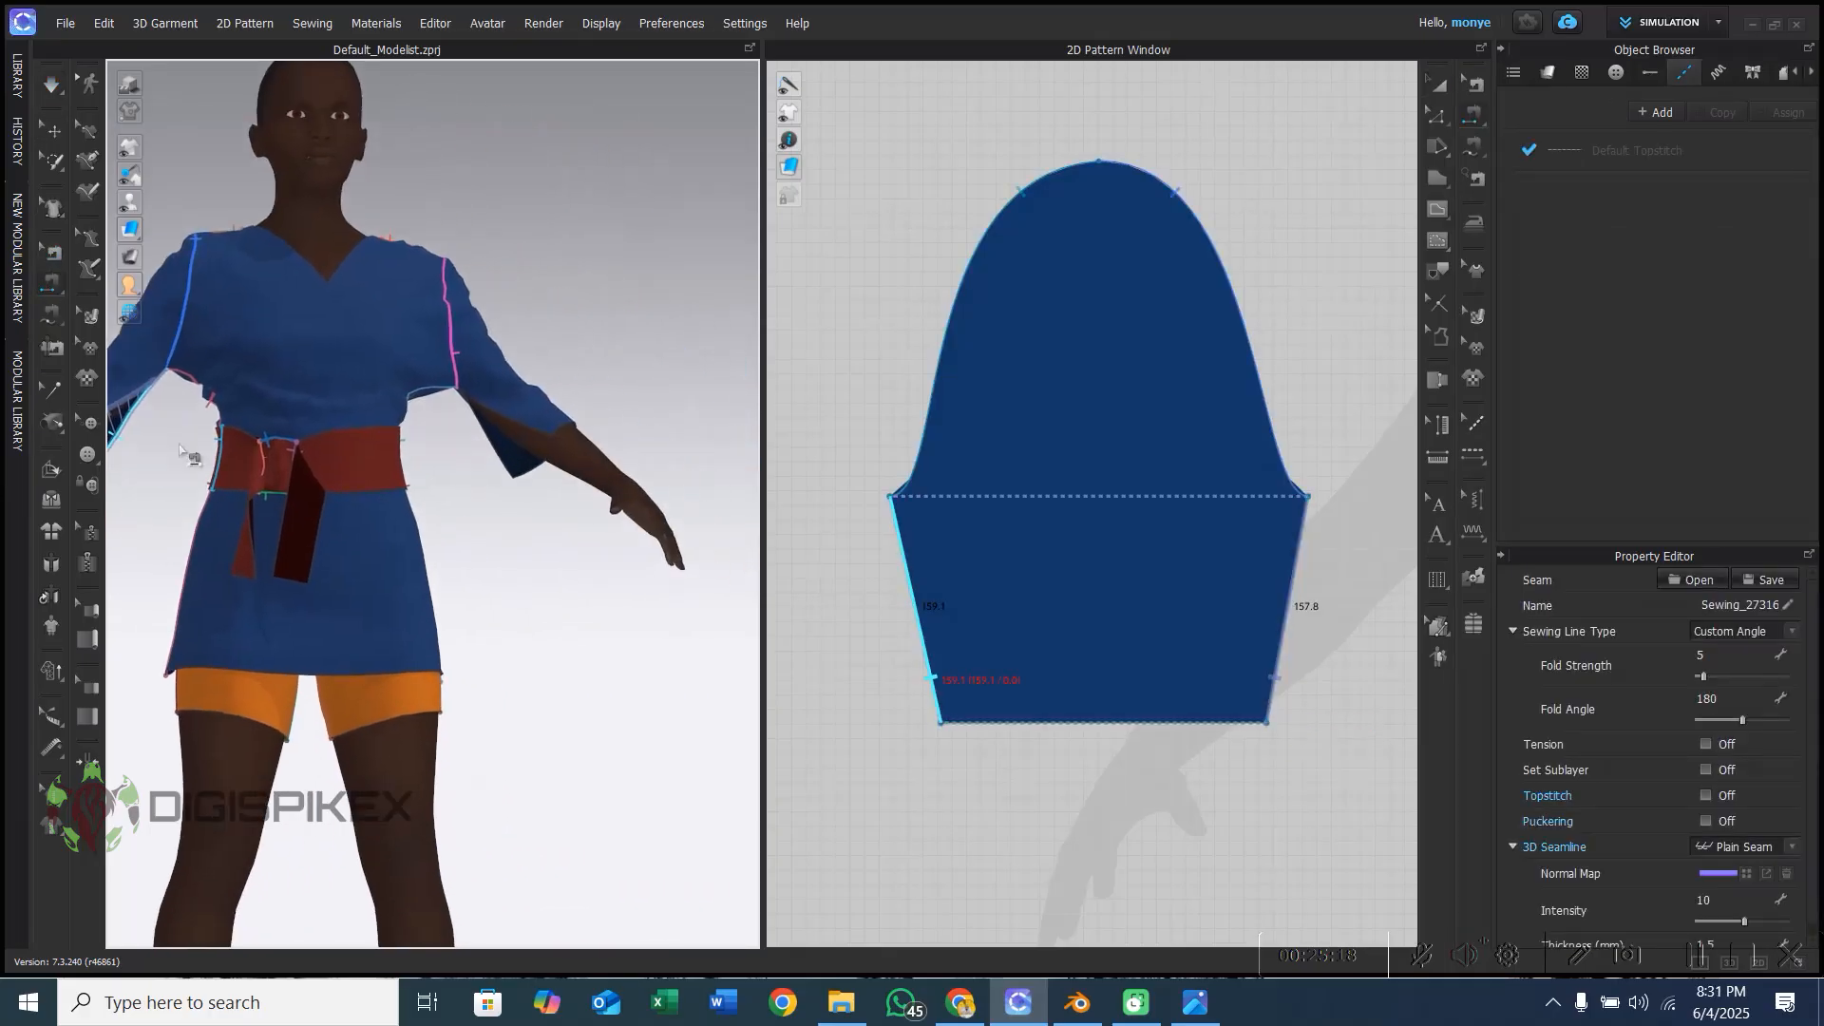
{"action": "left_click", "coordinate": [499, 456]}
{"action": "left_click", "coordinate": [538, 436]}
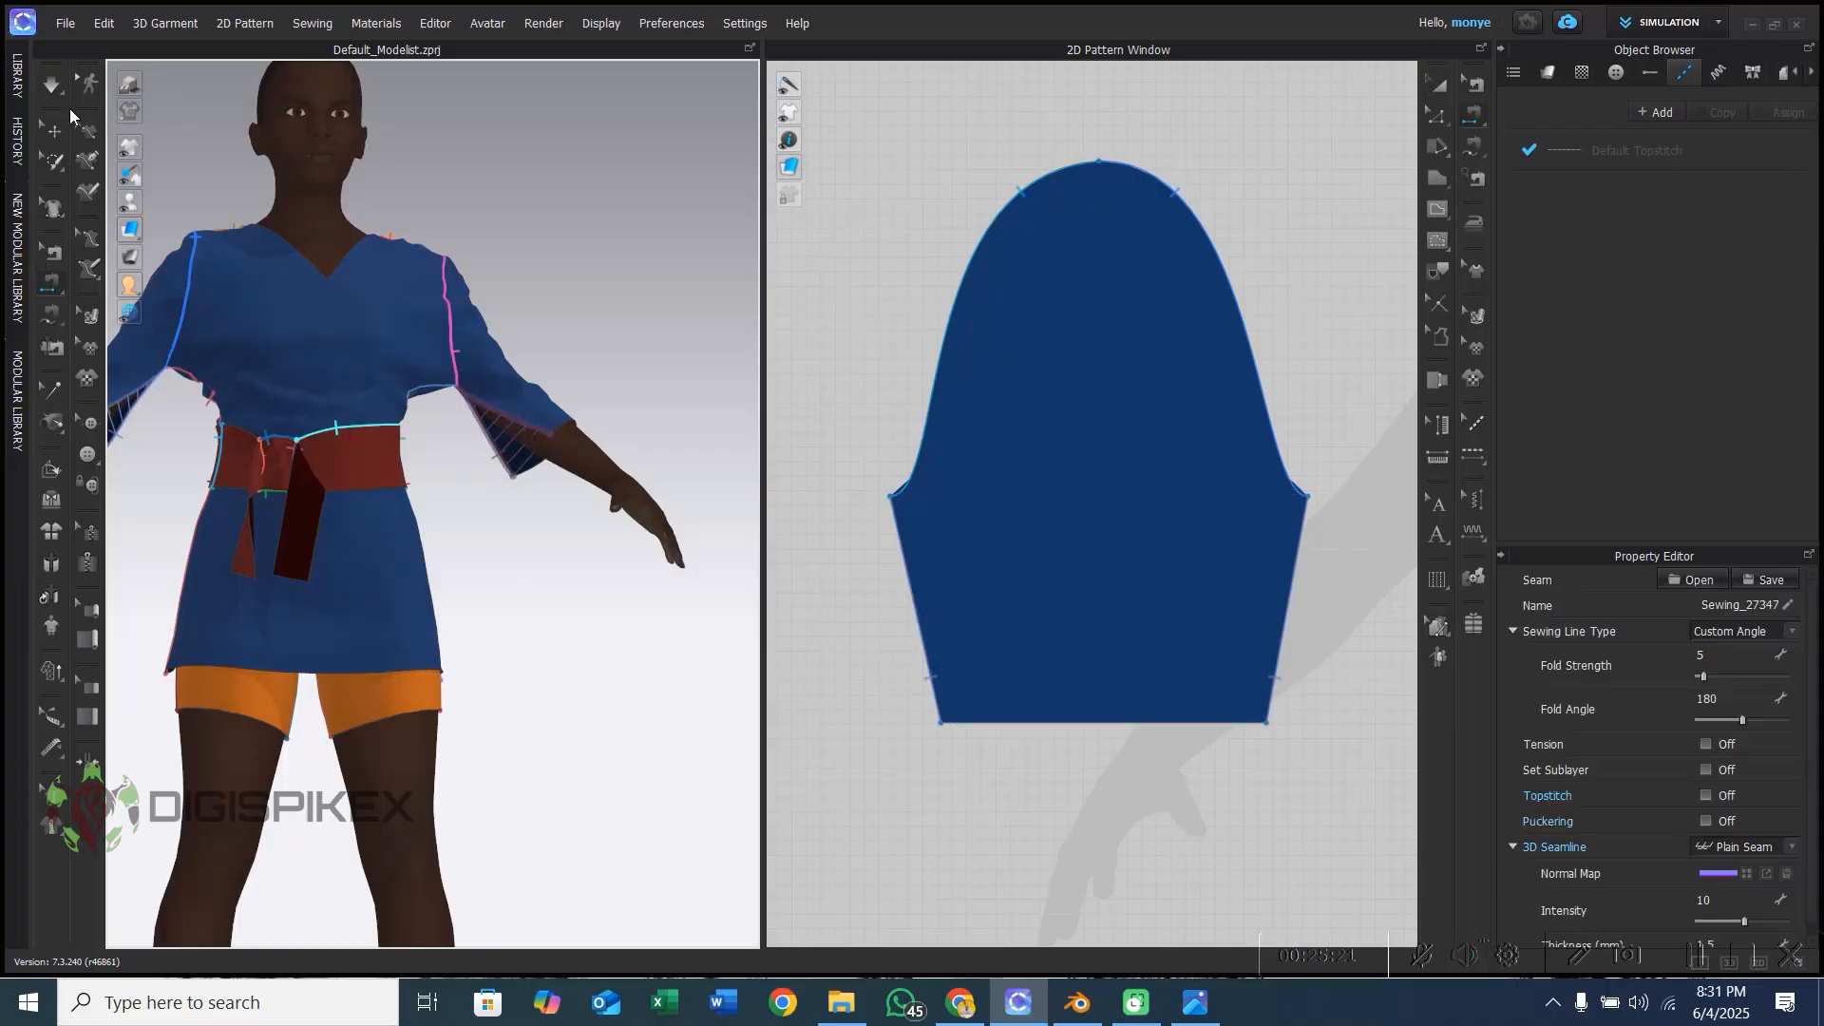
{"action": "left_click", "coordinate": [51, 86]}
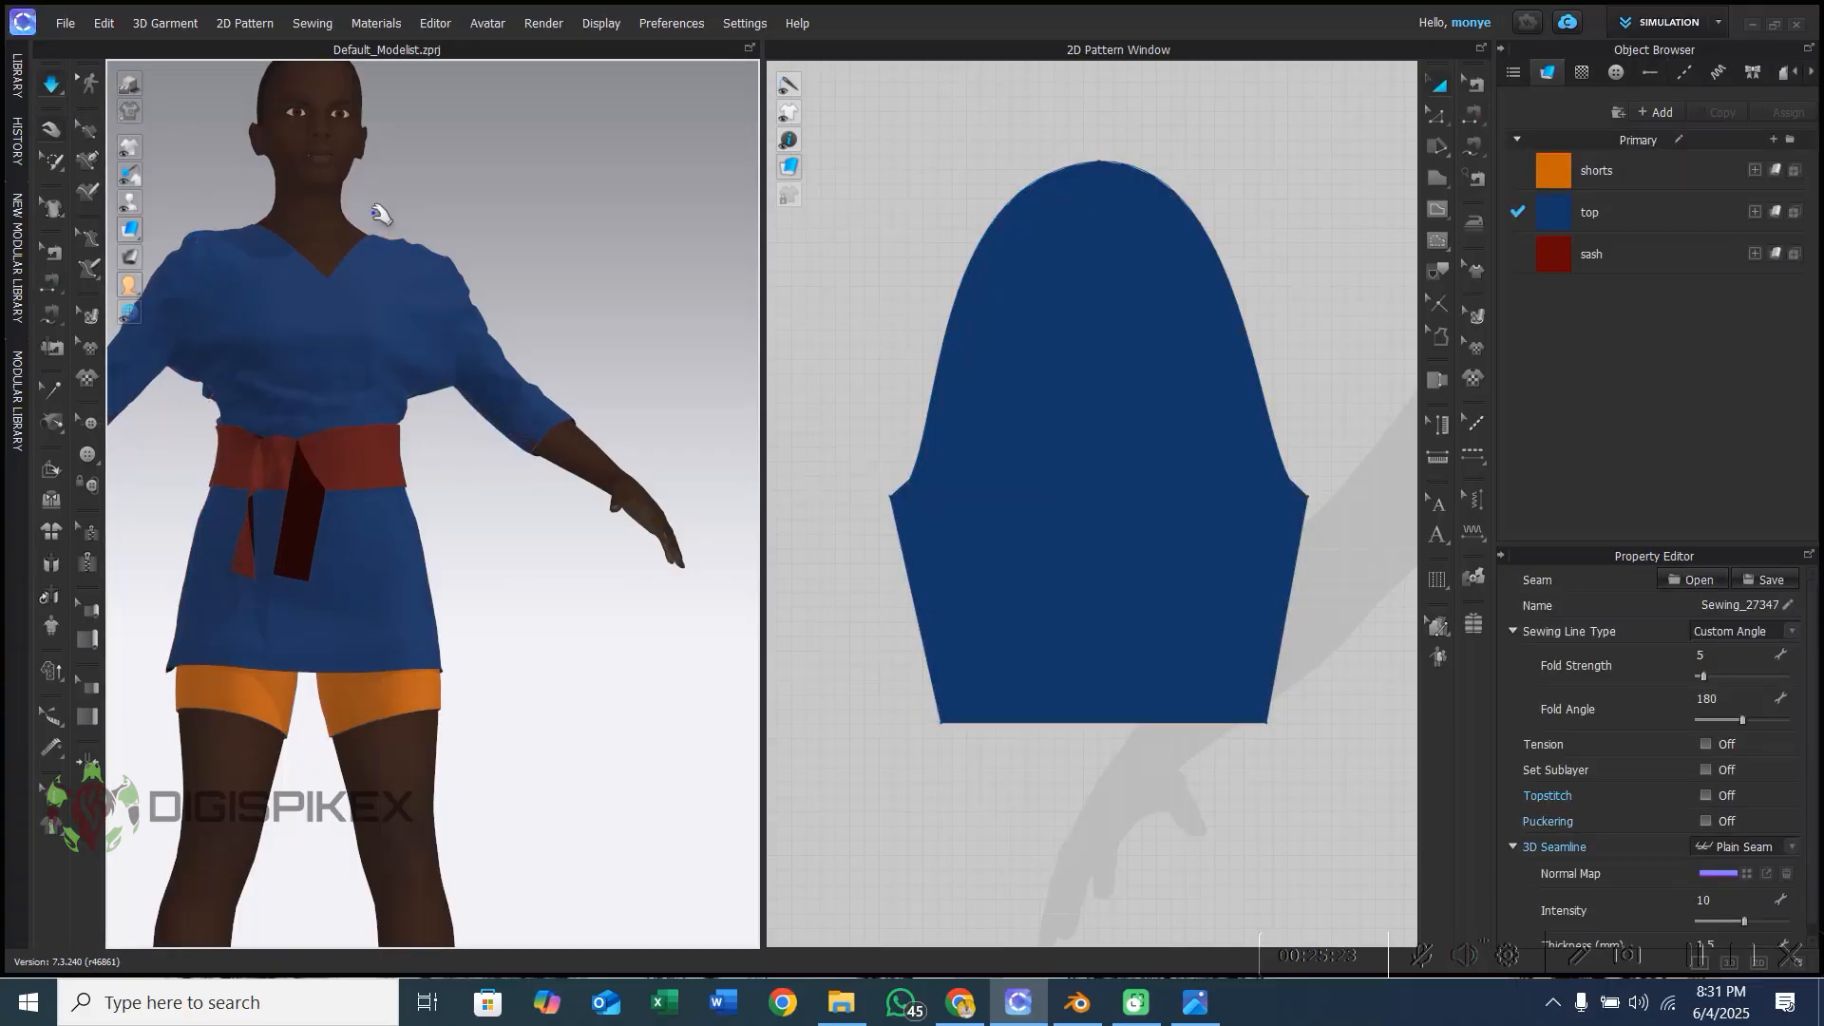
- Stack the two sleeve patterns one above the other beside the front bodice in the pattern layout and select both
{"action": "scroll", "coordinate": [475, 276], "scroll_direction": "down", "scroll_amount": 6}
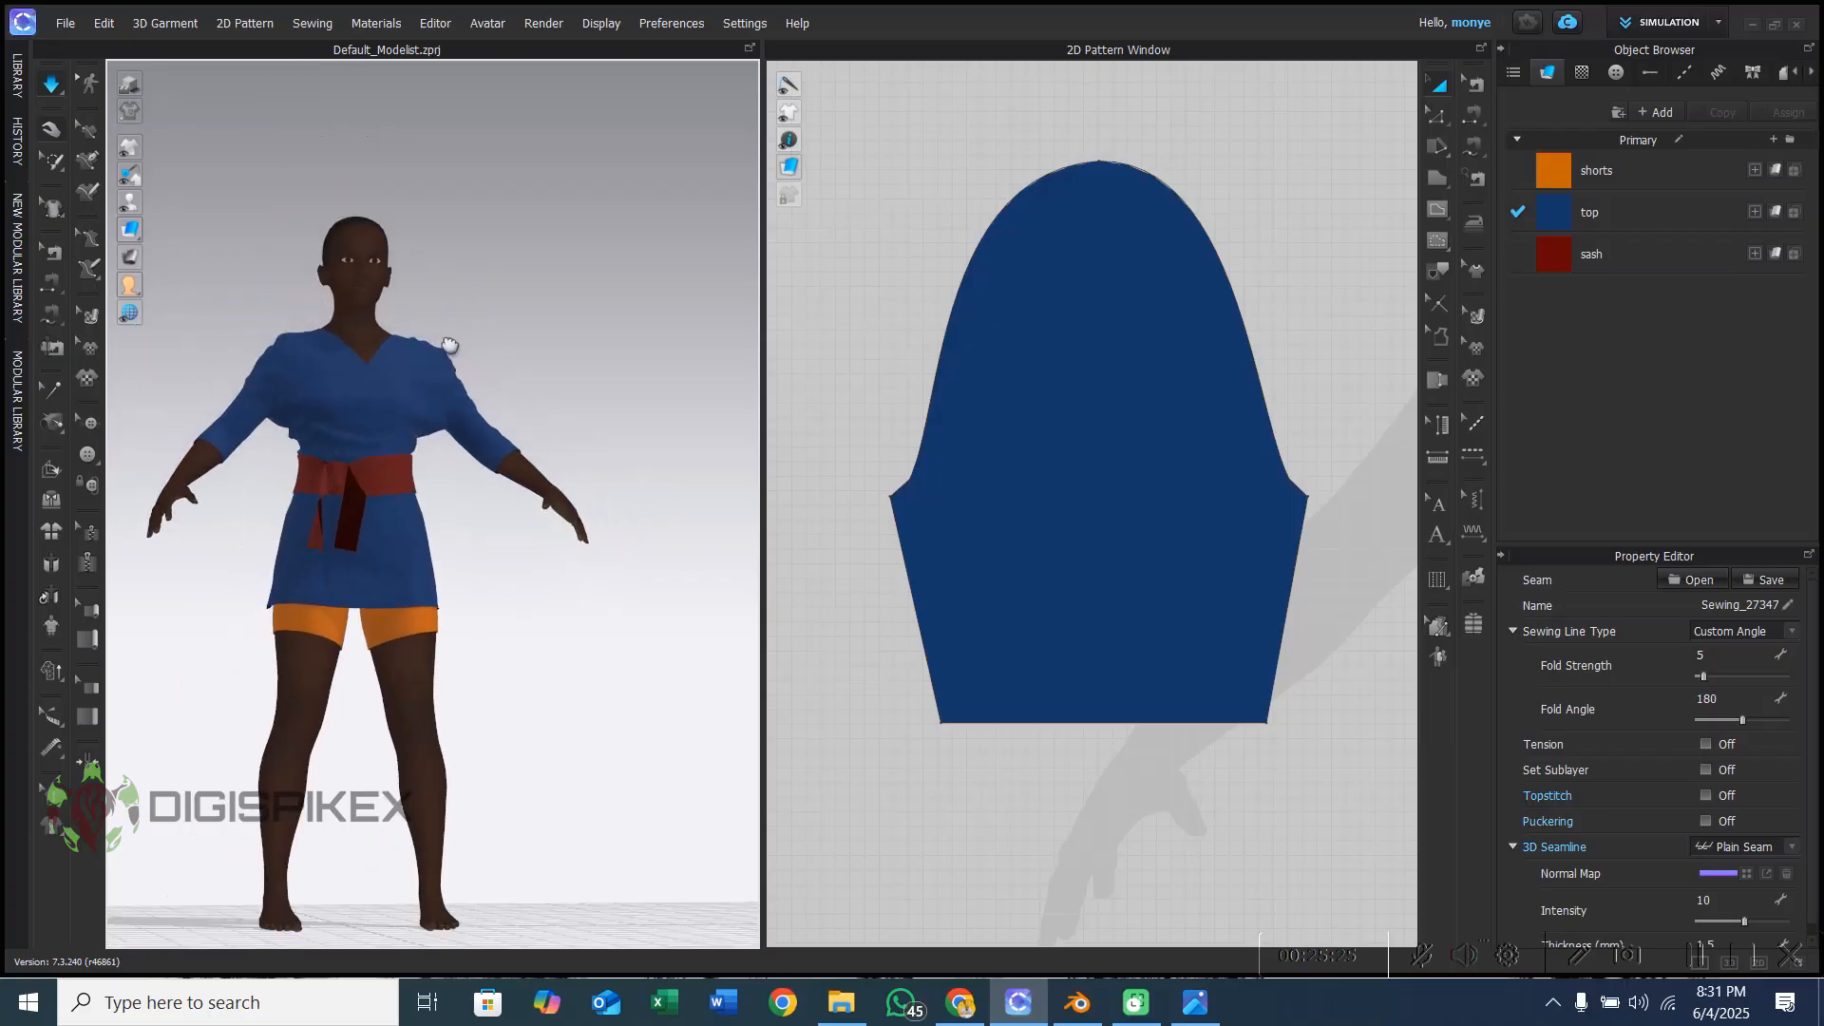
{"action": "scroll", "coordinate": [579, 274], "scroll_direction": "down", "scroll_amount": 1}
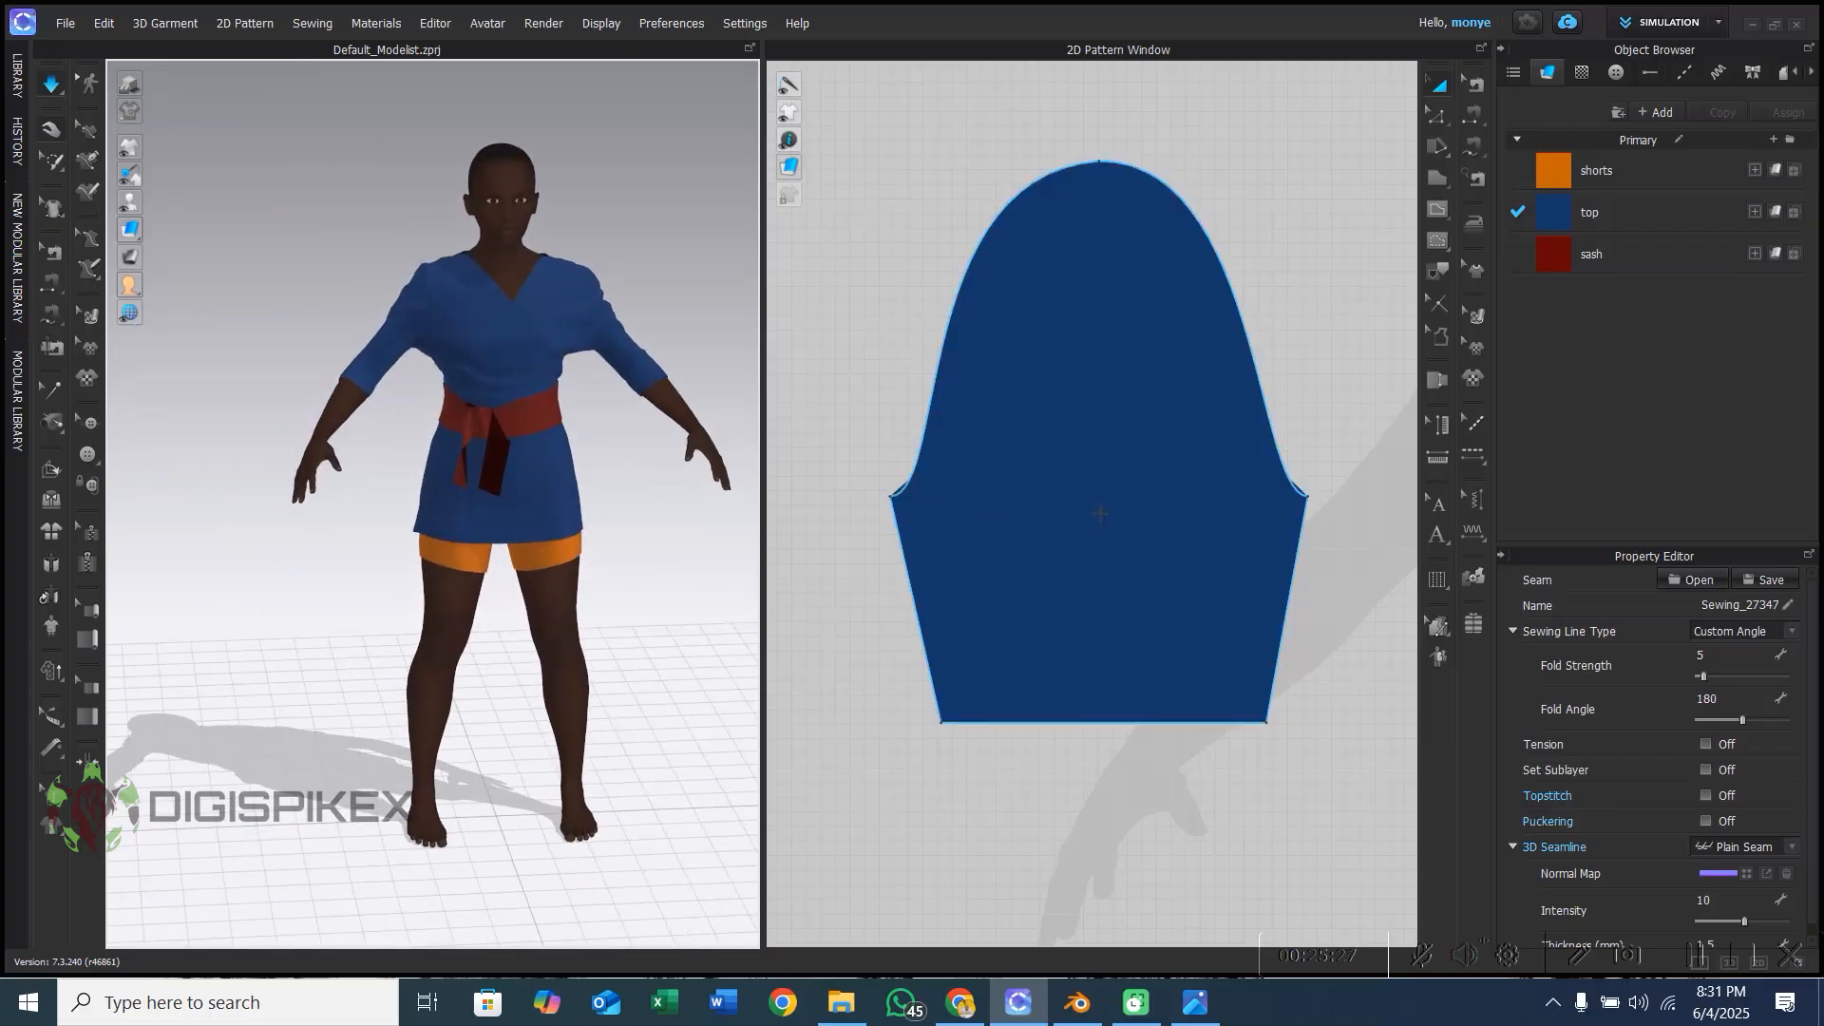
{"action": "scroll", "coordinate": [1103, 517], "scroll_direction": "up", "scroll_amount": 5}
{"action": "scroll", "coordinate": [1103, 518], "scroll_direction": "down", "scroll_amount": 6}
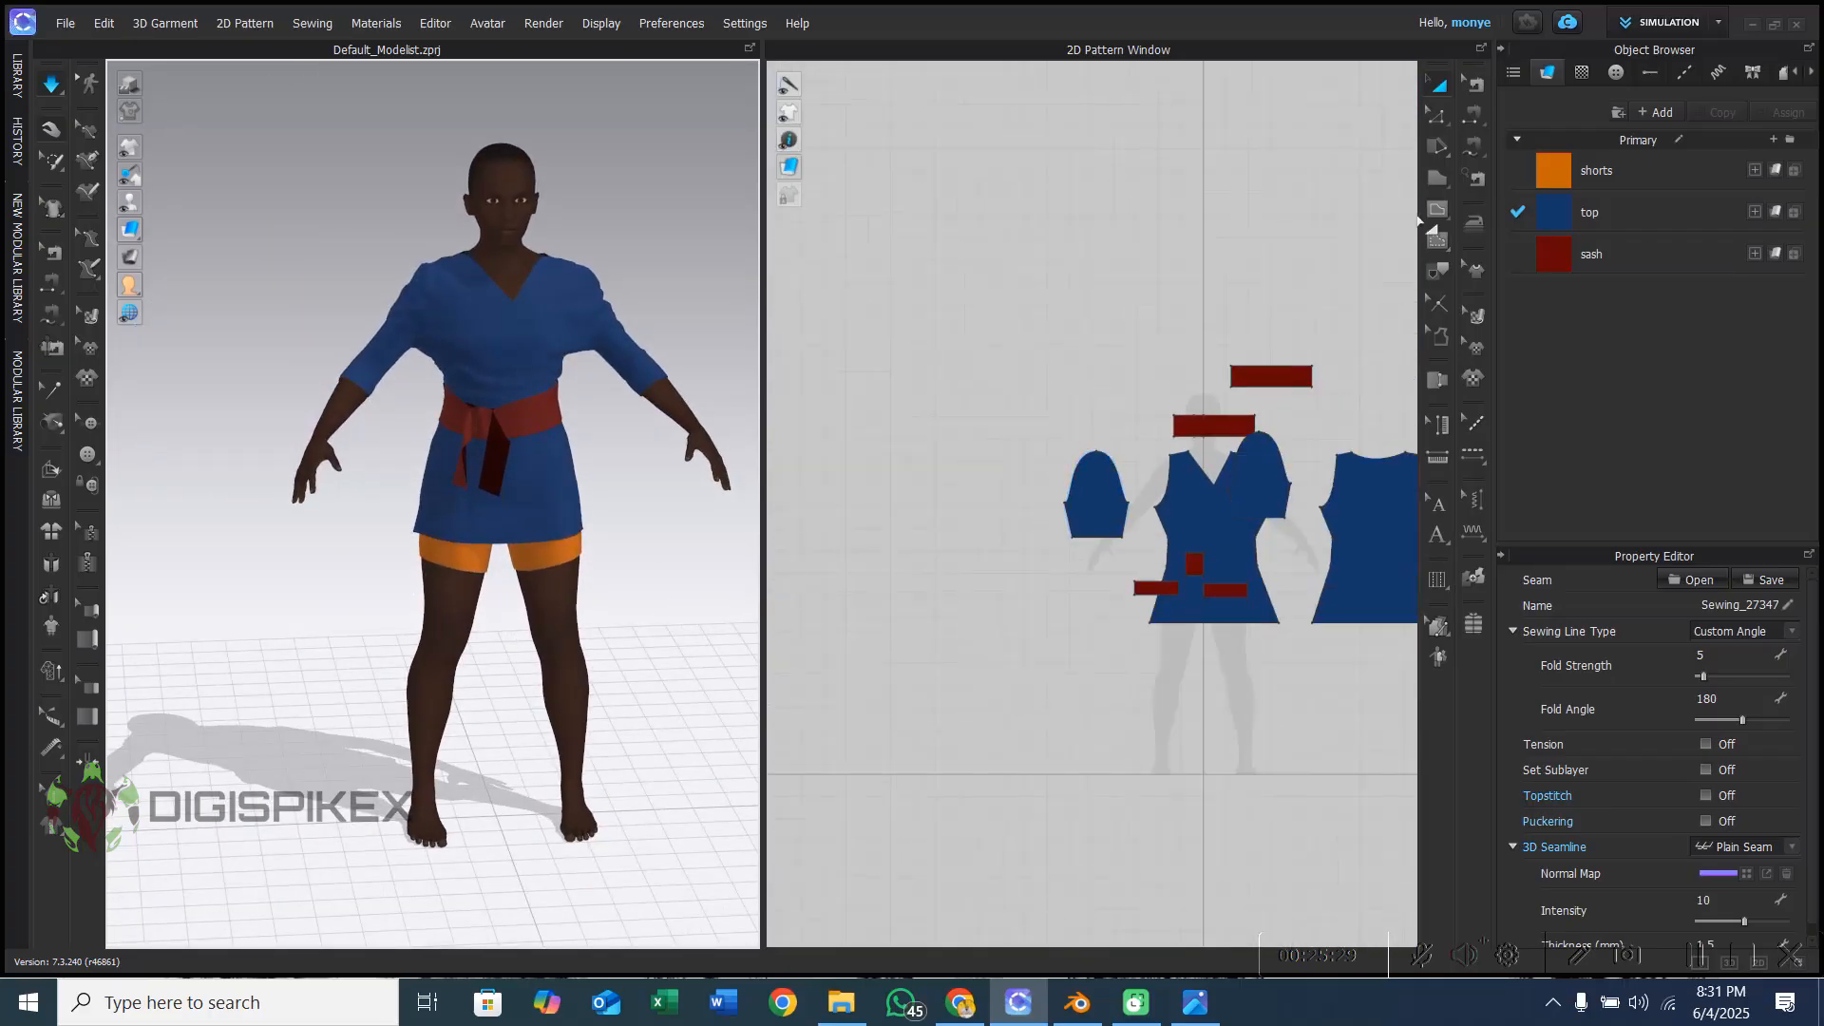
{"action": "left_click", "coordinate": [1262, 484]}
{"action": "left_click_drag", "start_coordinate": [1262, 484], "coordinate": [1006, 610]}
{"action": "left_click", "coordinate": [1023, 497], "text": "shift"}
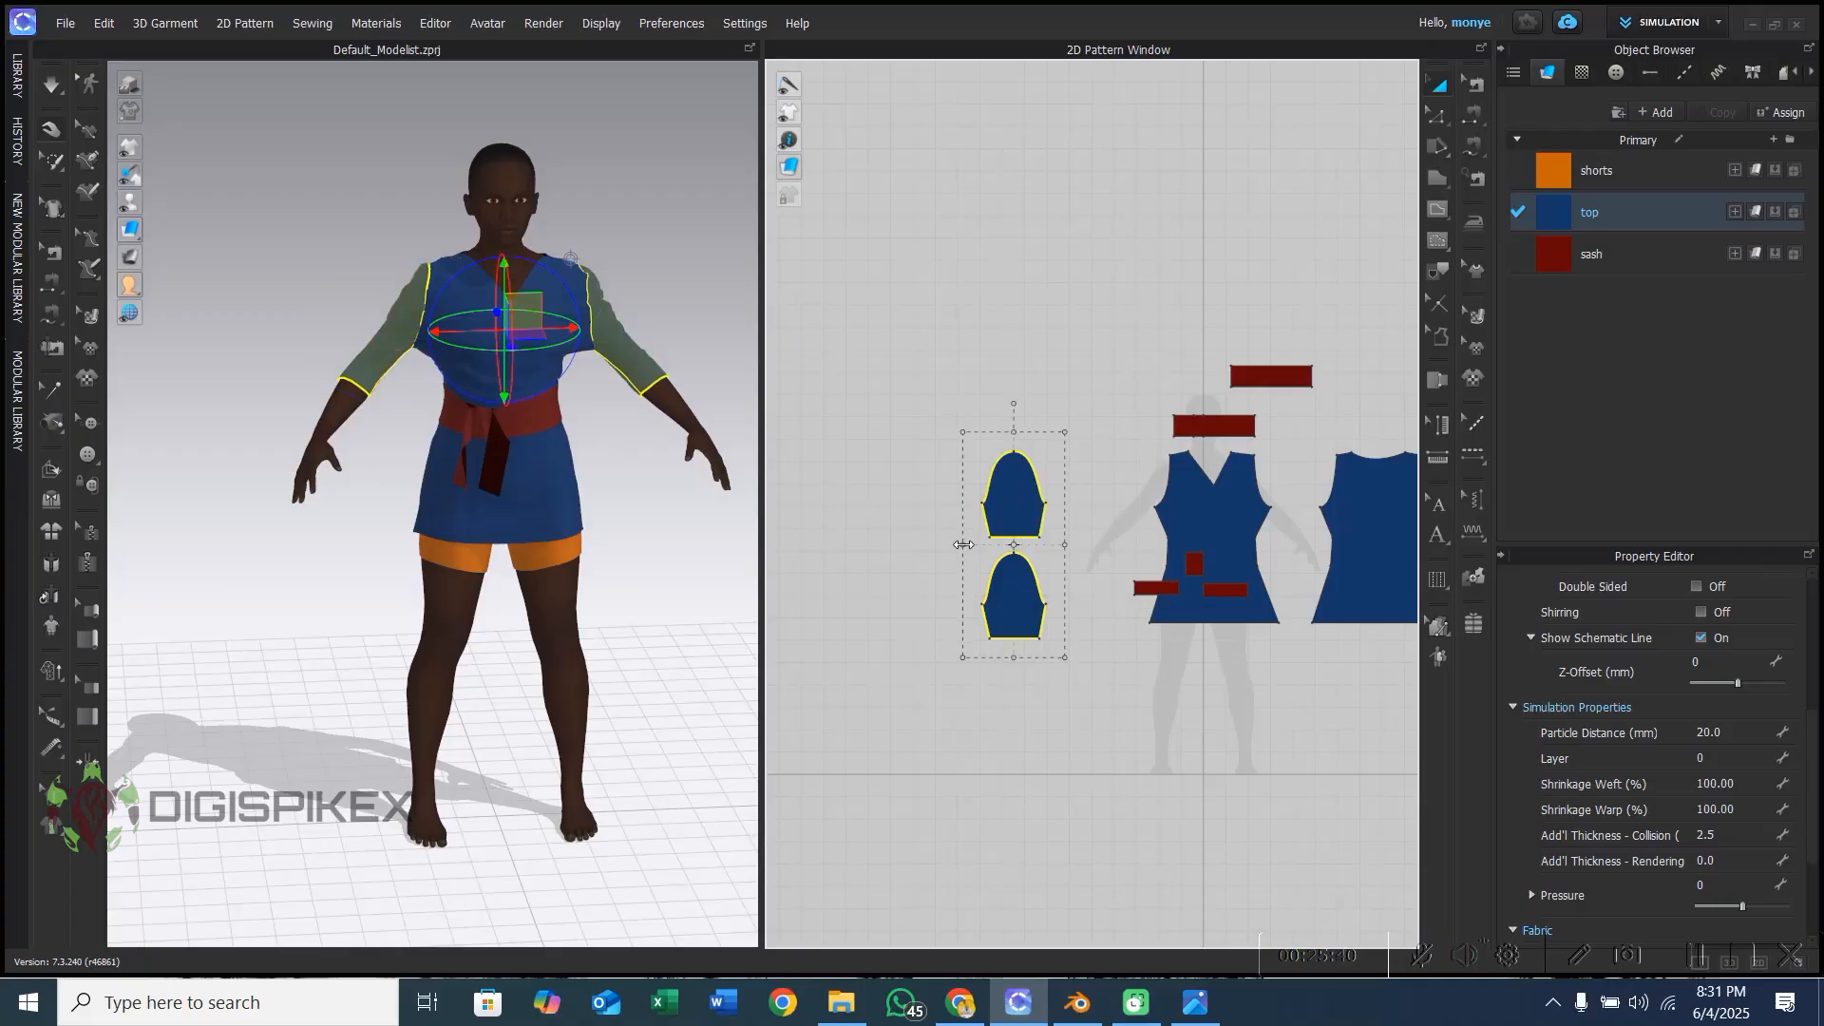
- Widen both sleeve patterns outward on each side, simulate the garment, and open concept image.jpg in the image viewer for comparison
{"action": "left_click_drag", "start_coordinate": [964, 545], "coordinate": [943, 551]}
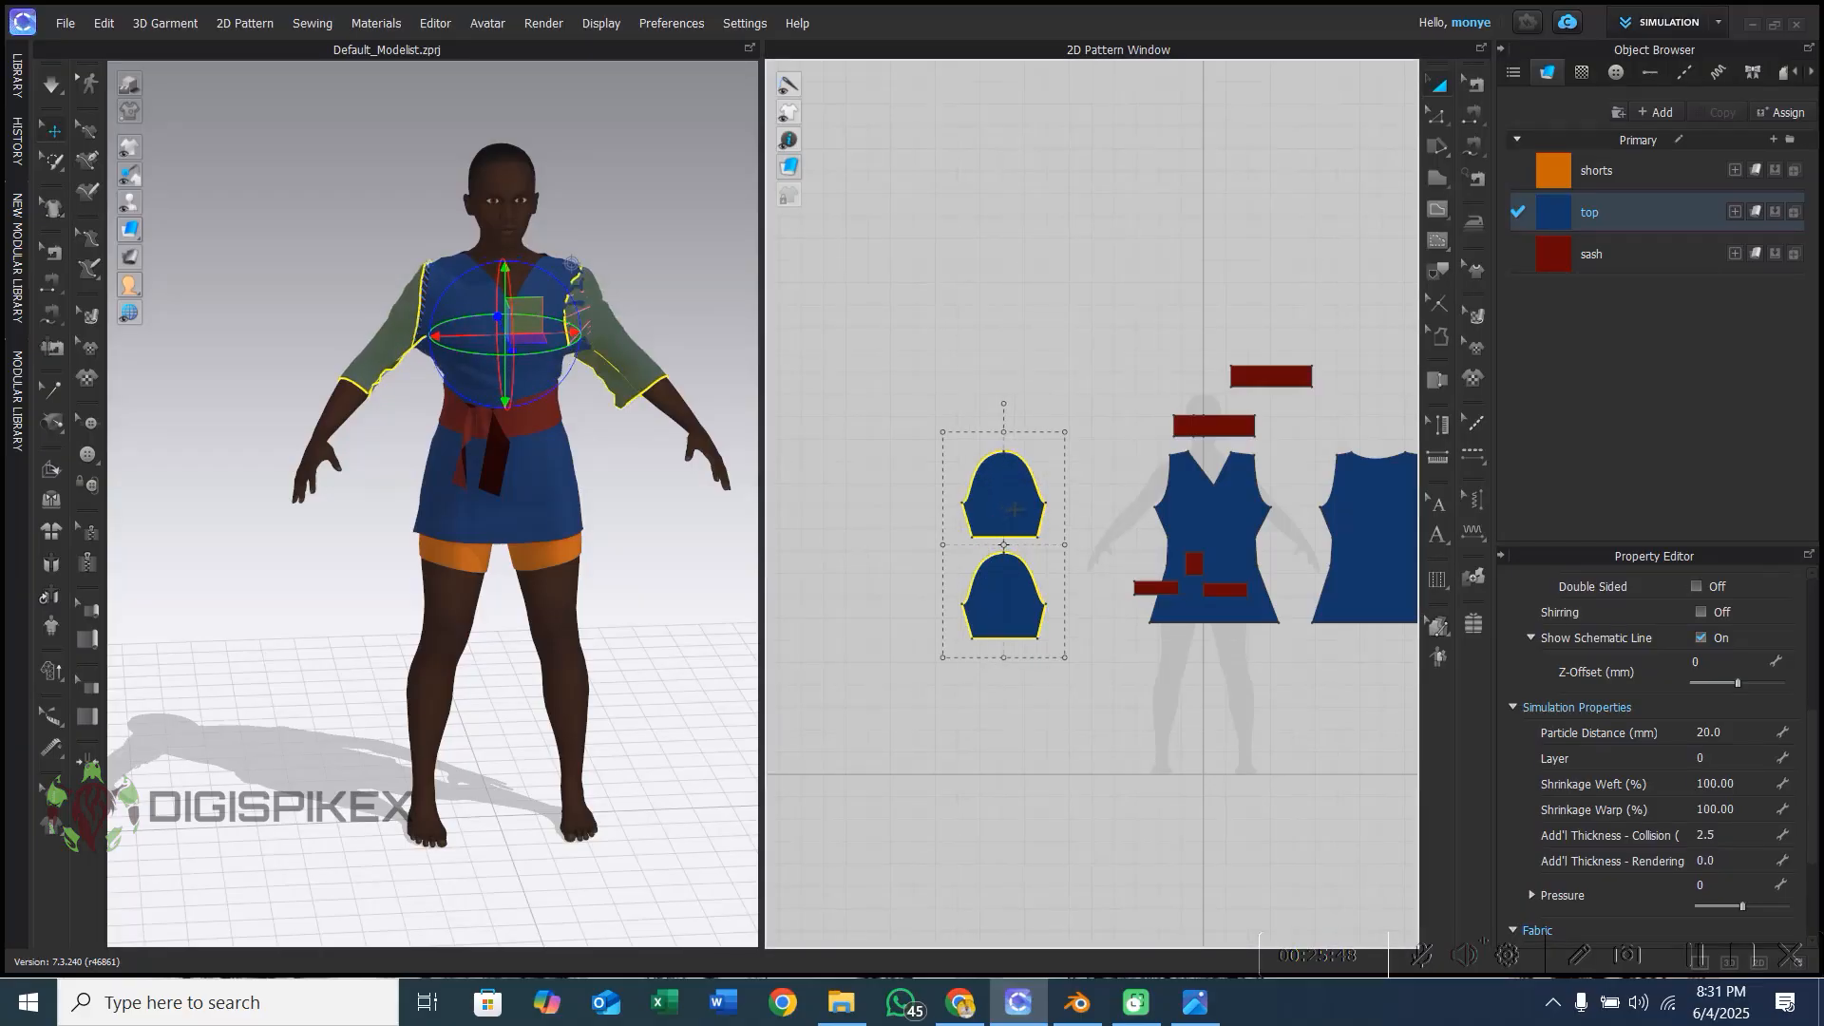
{"action": "left_click_drag", "start_coordinate": [1067, 541], "coordinate": [1077, 542]}
{"action": "left_click", "coordinate": [52, 88]}
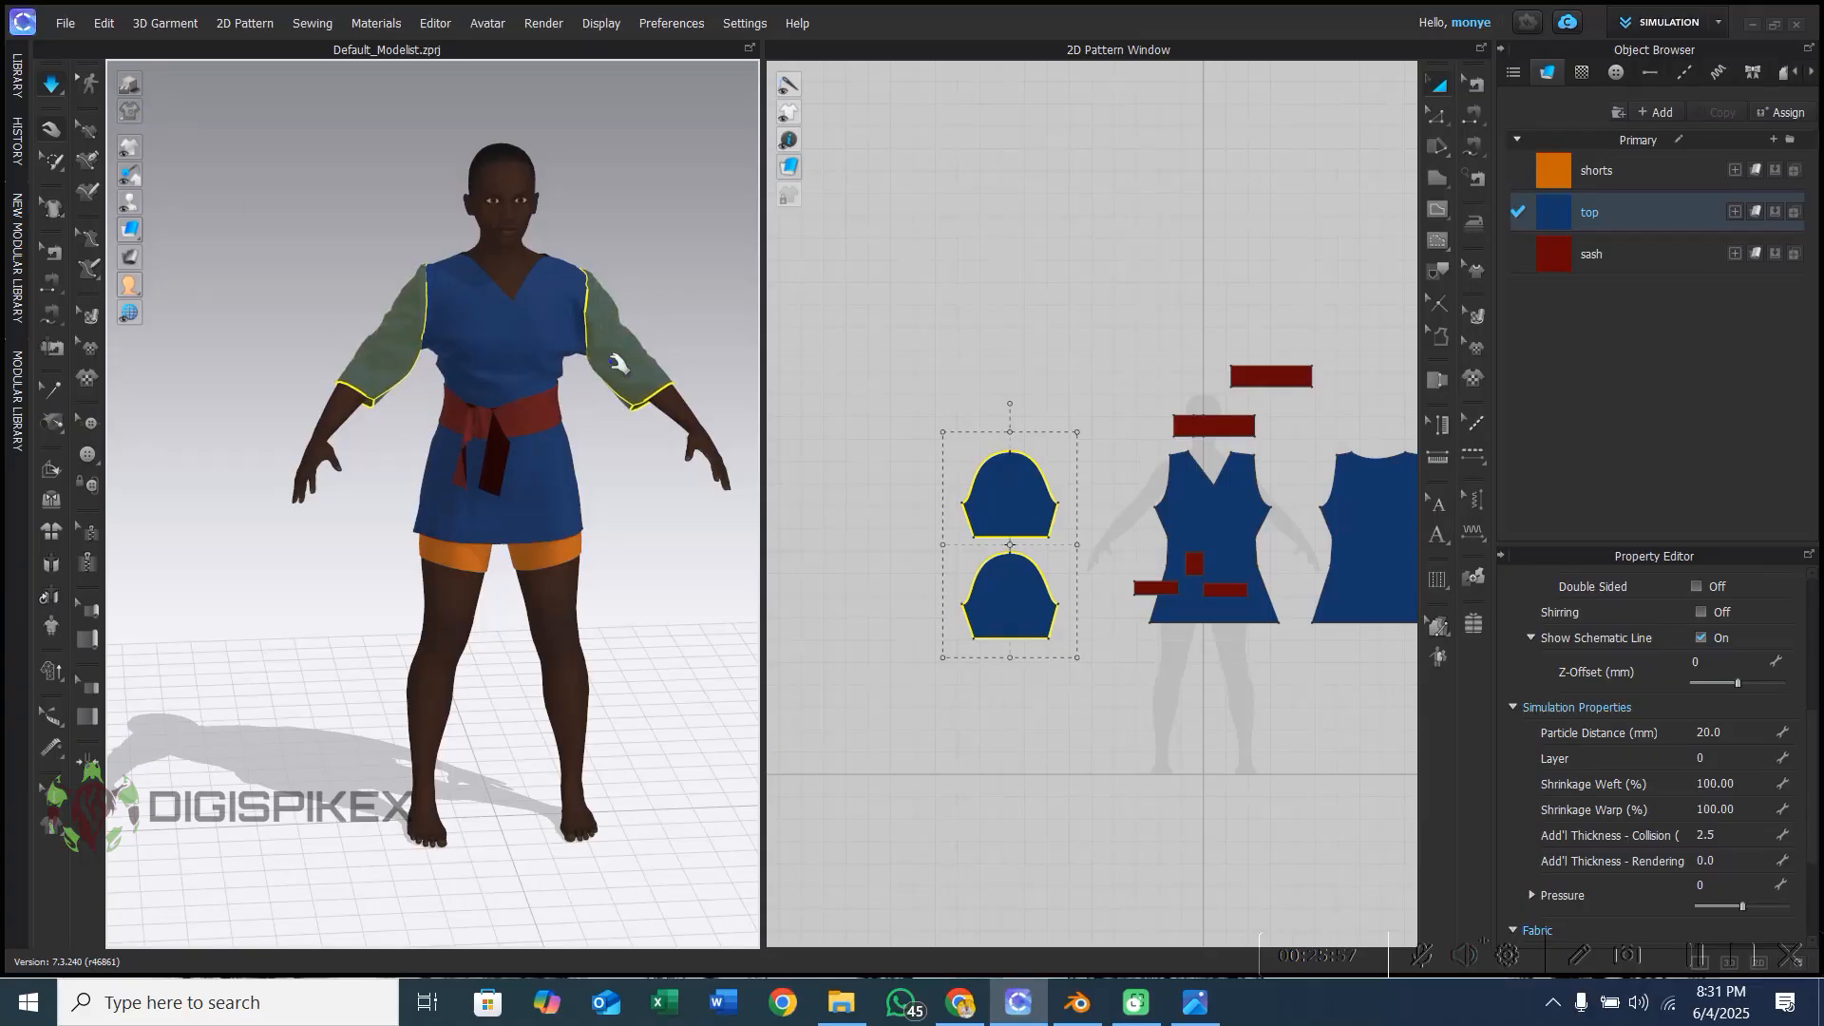
{"action": "left_click", "coordinate": [1195, 1002]}
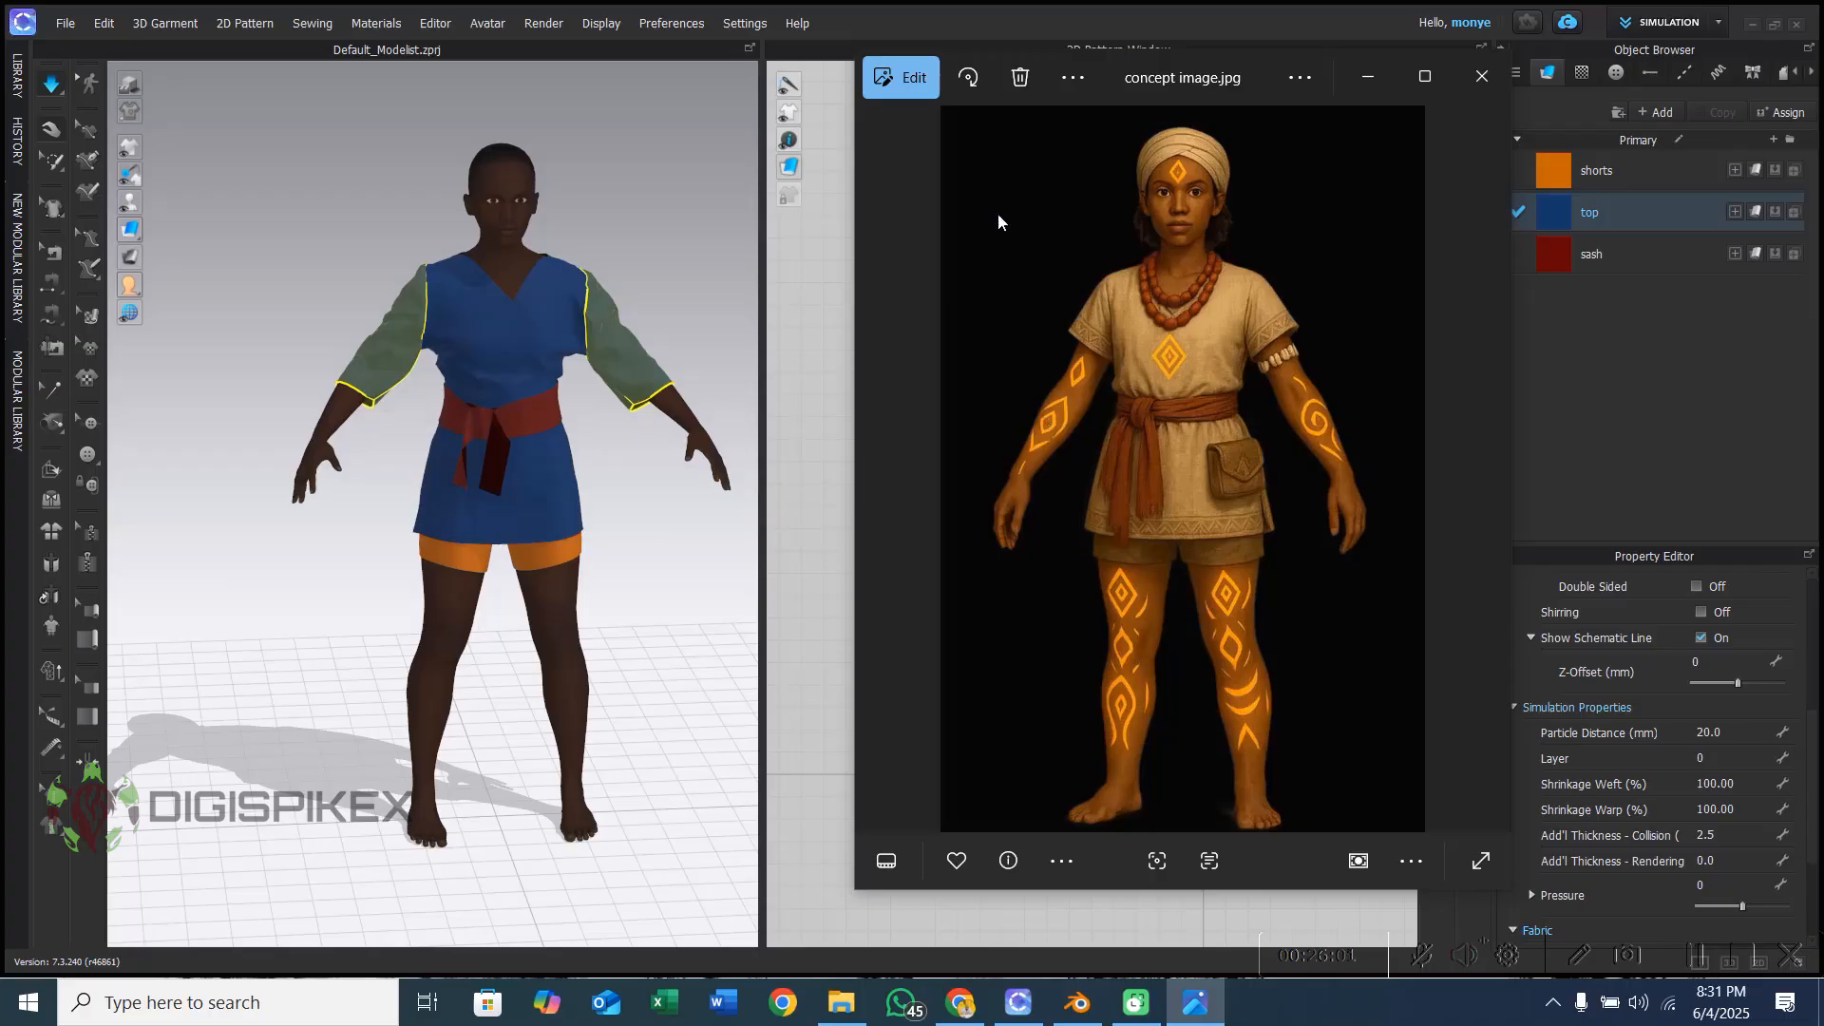
- Place the two sleeve patterns side by side and raise both of their hem edges to shorten the sleeves
{"action": "left_click", "coordinate": [1373, 78]}
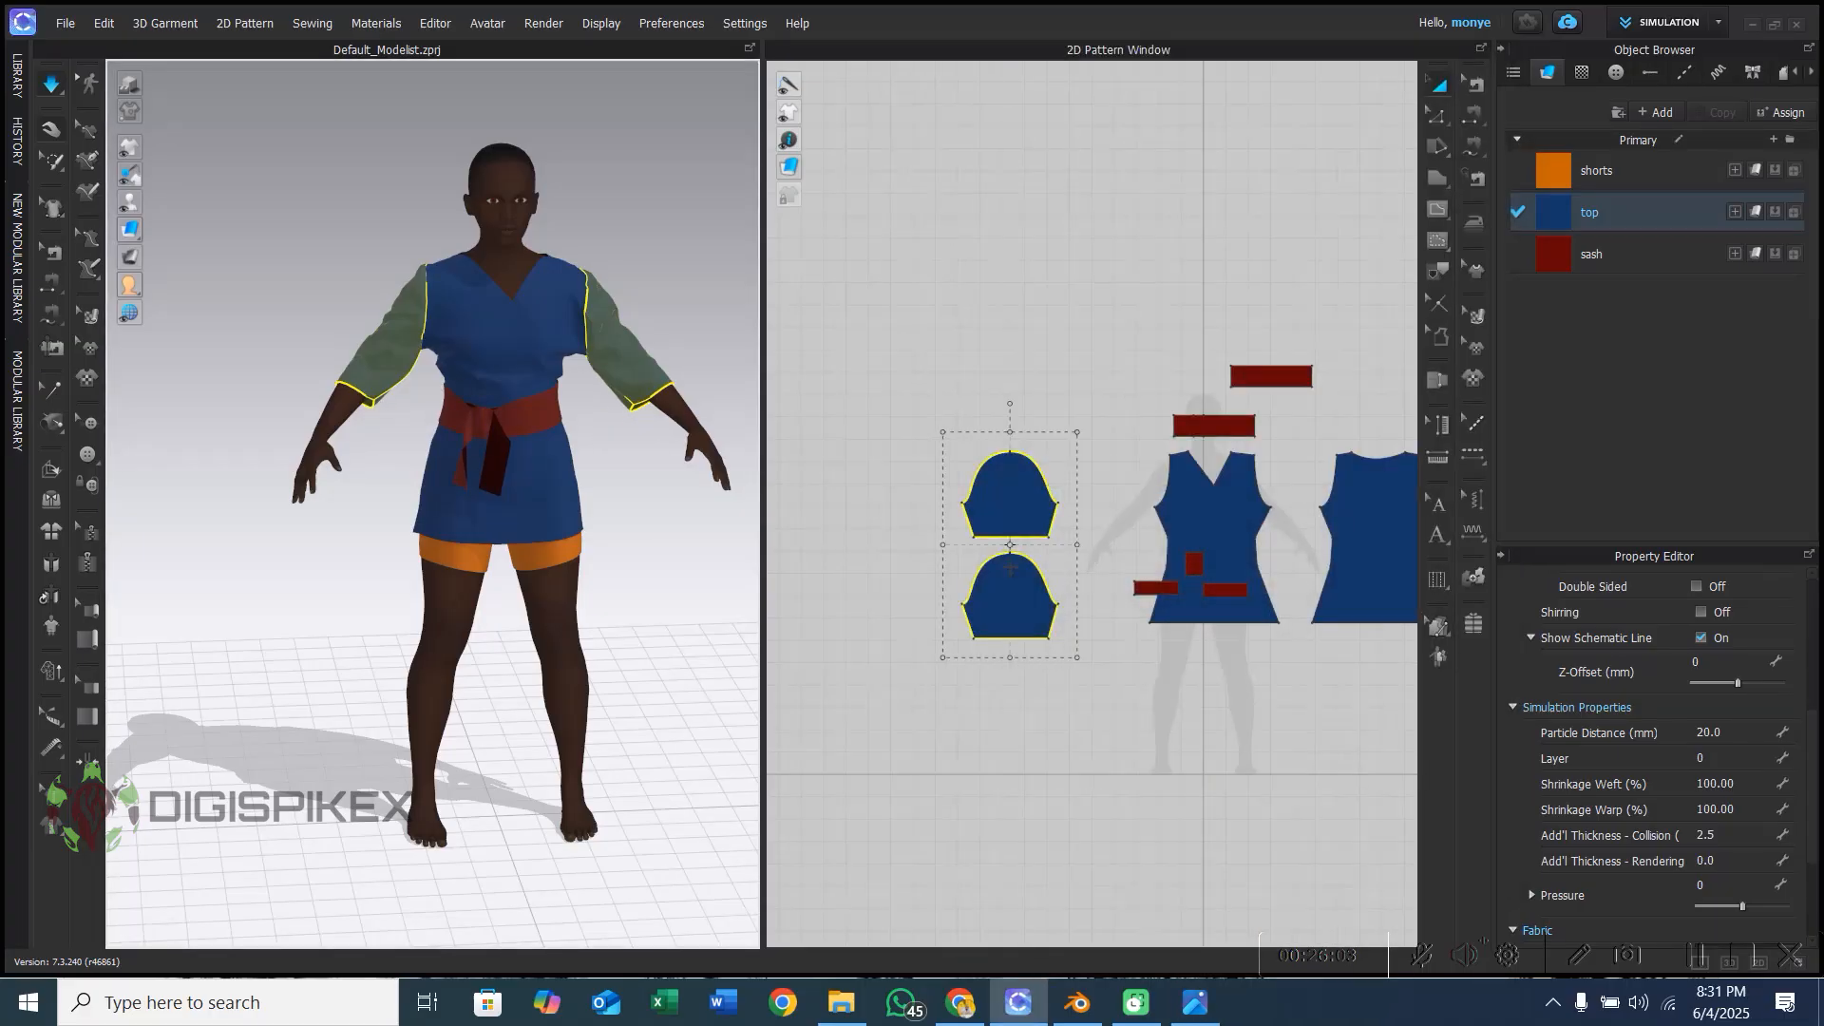
{"action": "left_click", "coordinate": [1019, 596]}
{"action": "left_click_drag", "start_coordinate": [1024, 604], "coordinate": [895, 505]}
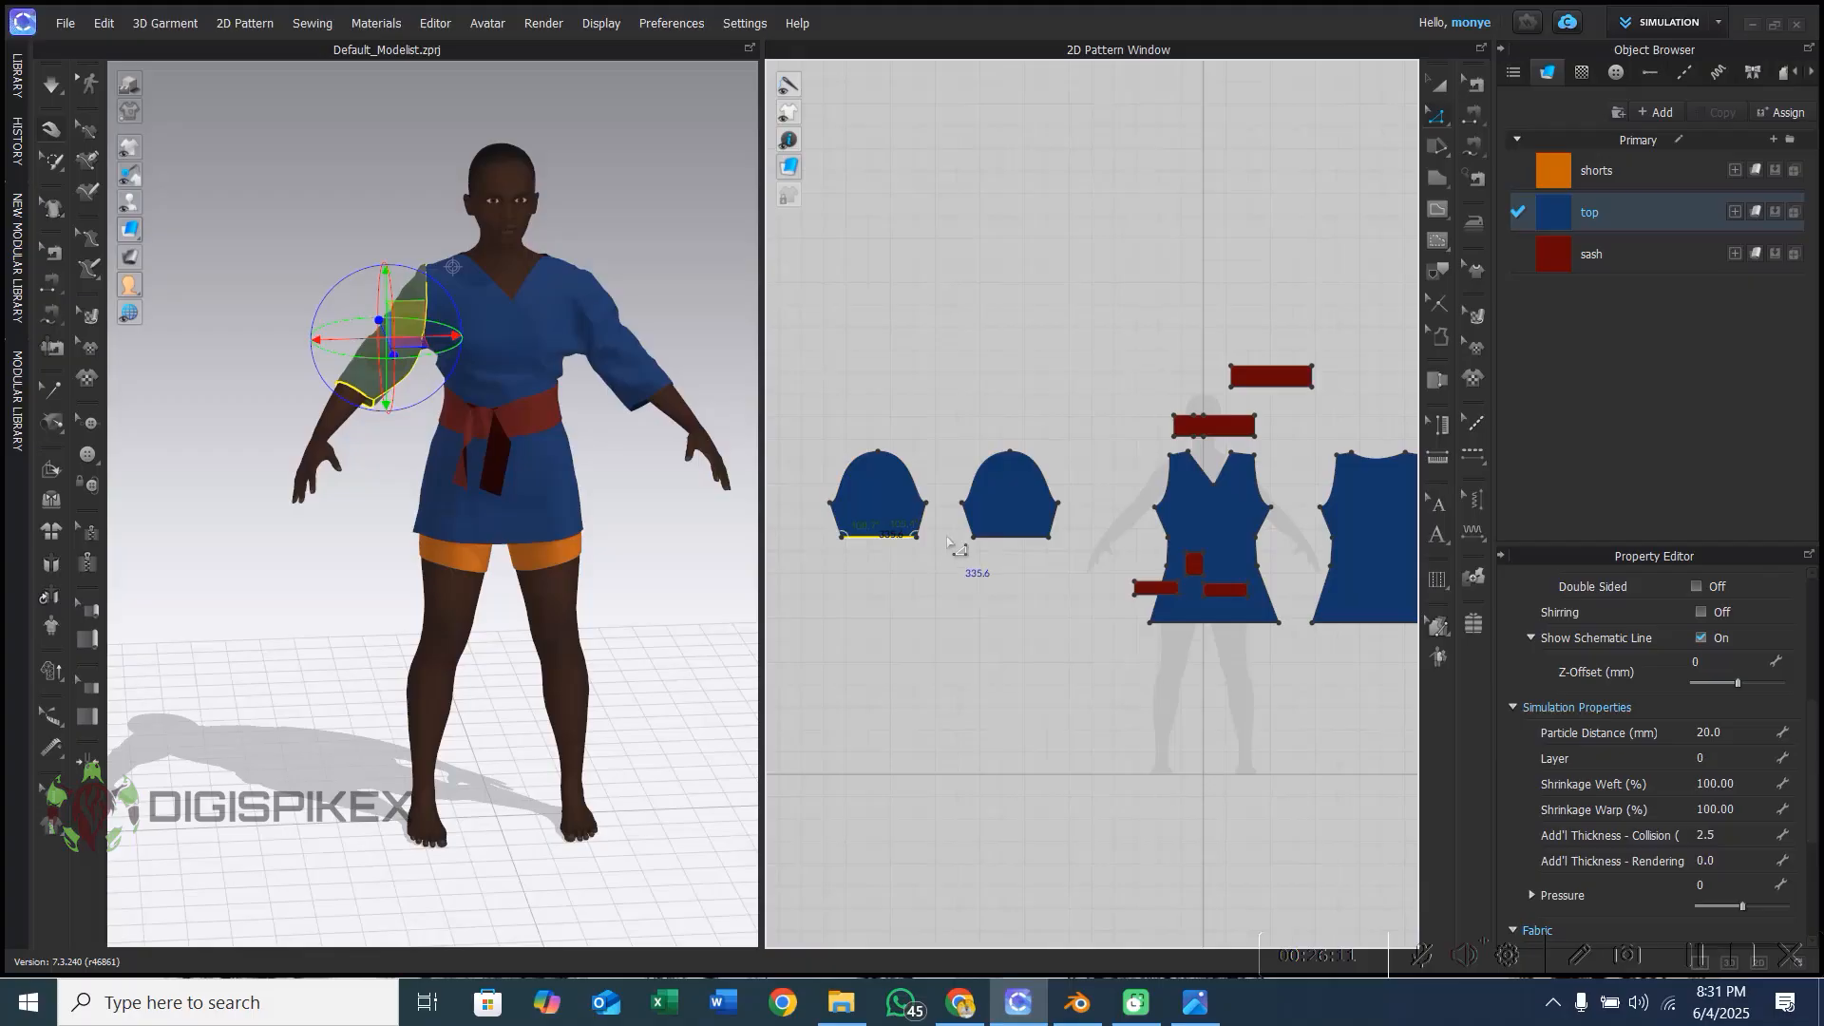
{"action": "left_click", "coordinate": [1009, 538], "text": "shift"}
{"action": "left_click_drag", "start_coordinate": [1009, 539], "coordinate": [1008, 521]}
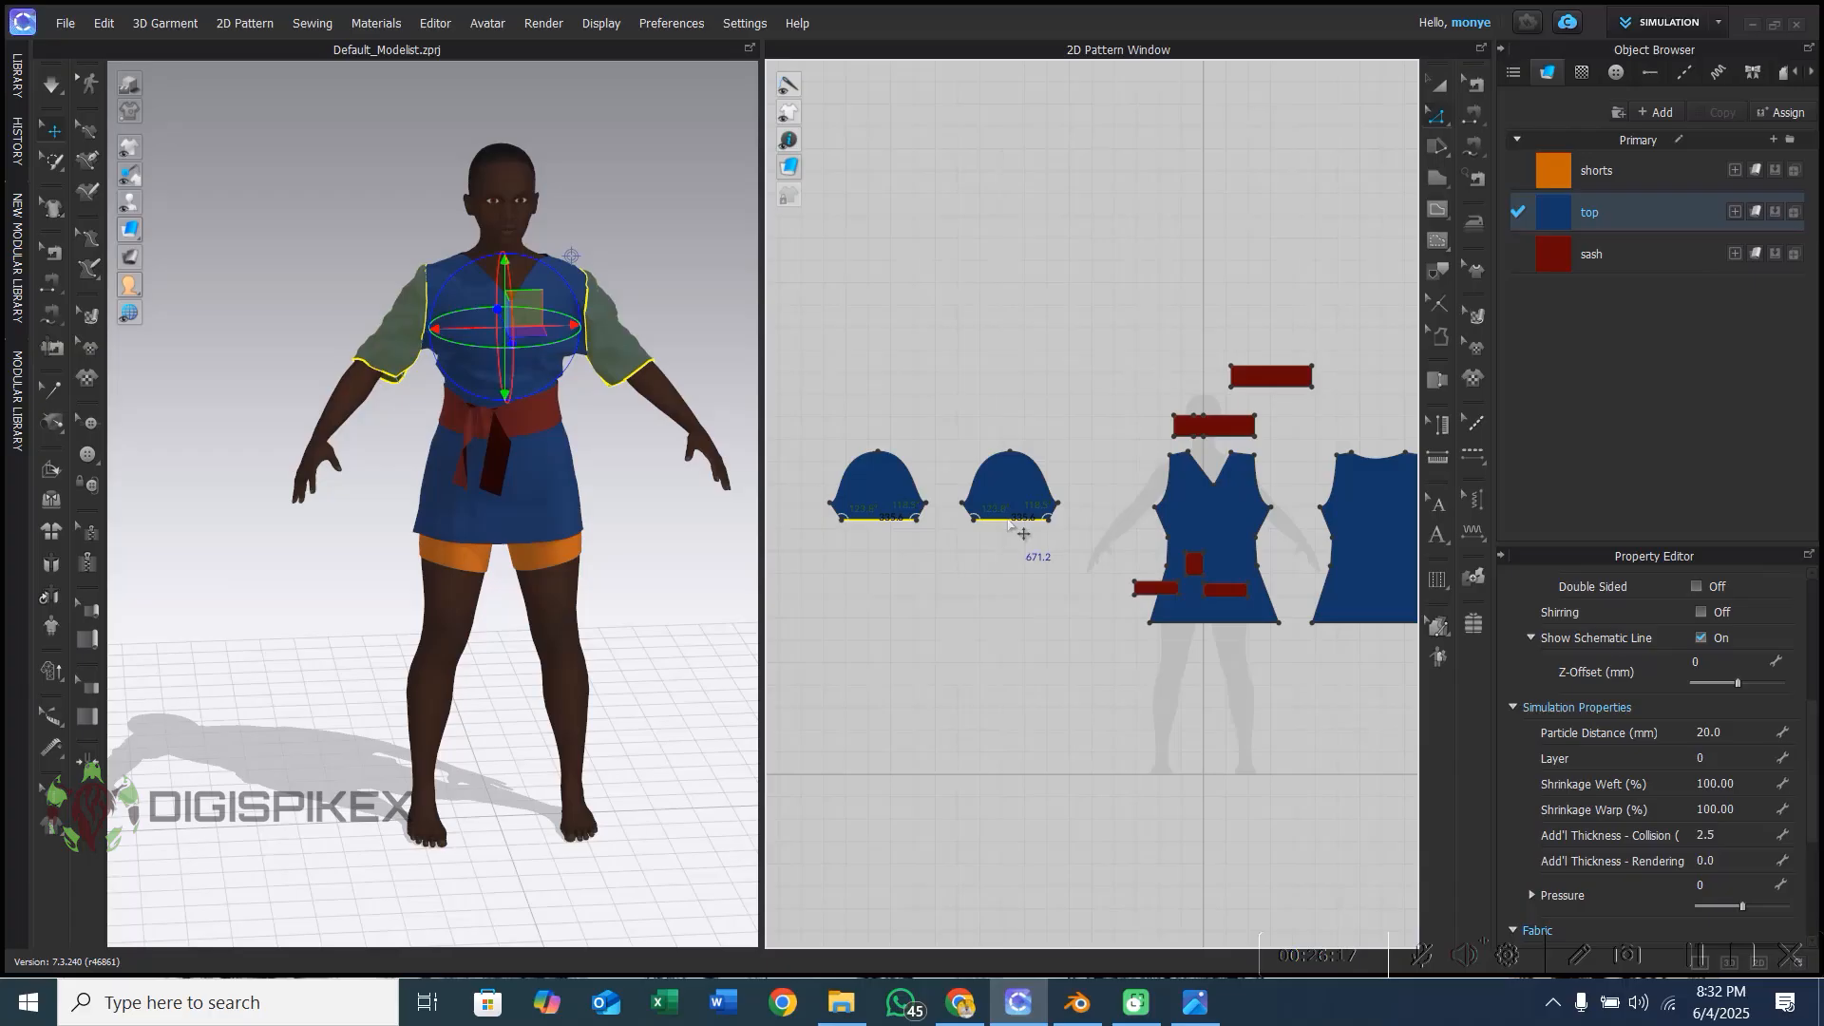
- Move both hem corner points of the sleeve nearest the front bodice outward so its short side edges run straight down
{"action": "scroll", "coordinate": [1009, 522], "scroll_direction": "down", "scroll_amount": 1}
{"action": "scroll", "coordinate": [1009, 521], "scroll_direction": "up", "scroll_amount": 5}
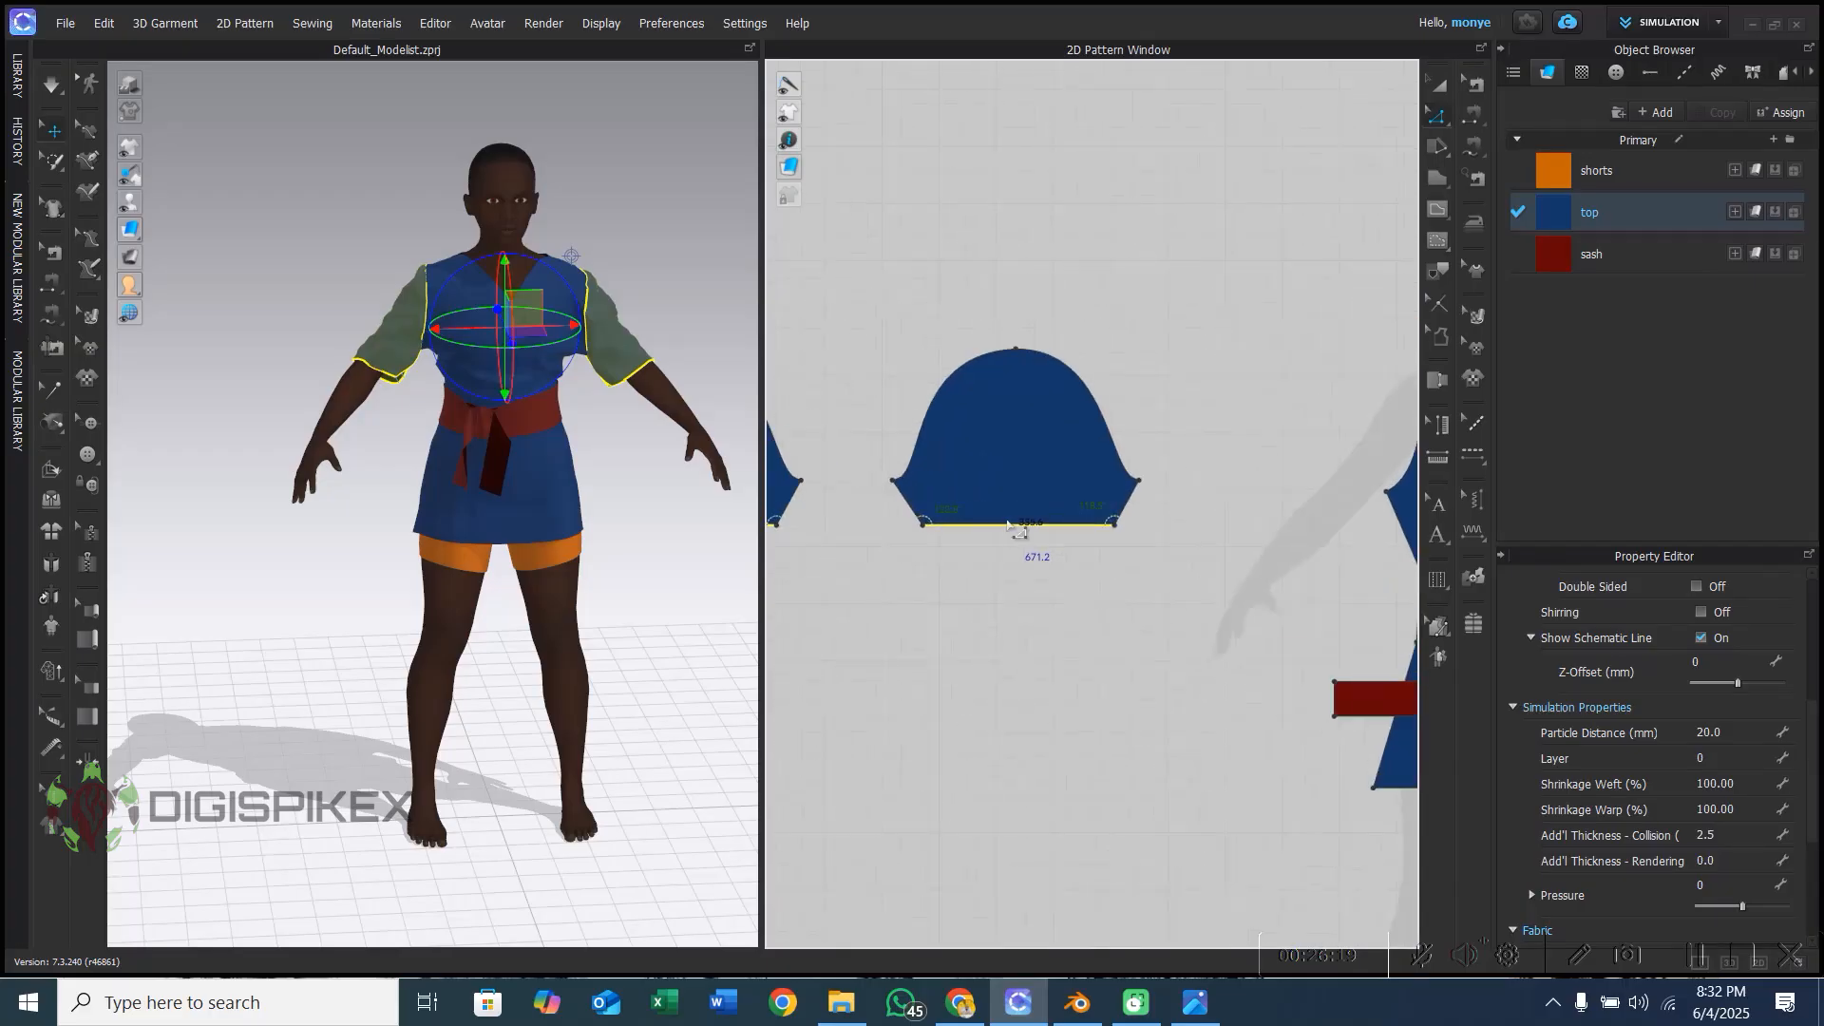
{"action": "middle_click_drag", "start_coordinate": [1009, 521], "coordinate": [1120, 504]}
{"action": "left_click_drag", "start_coordinate": [1109, 506], "coordinate": [1064, 489]}
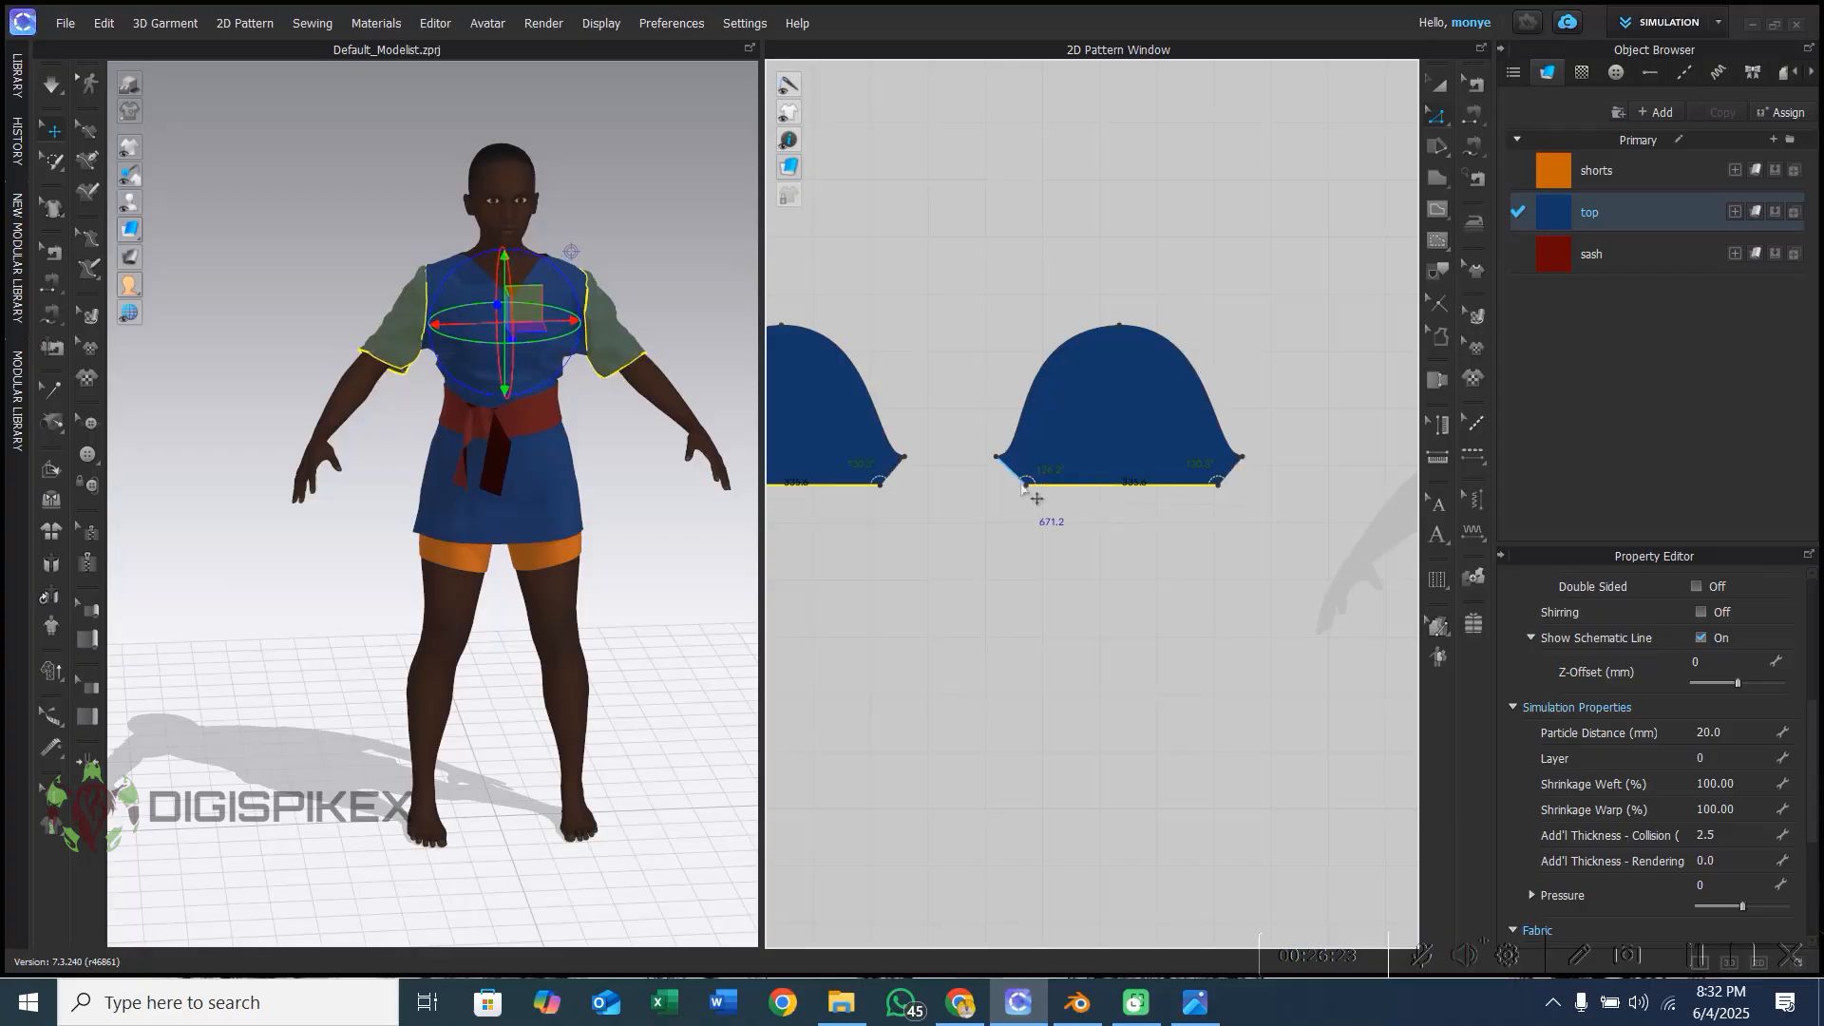
{"action": "left_click", "coordinate": [1024, 486]}
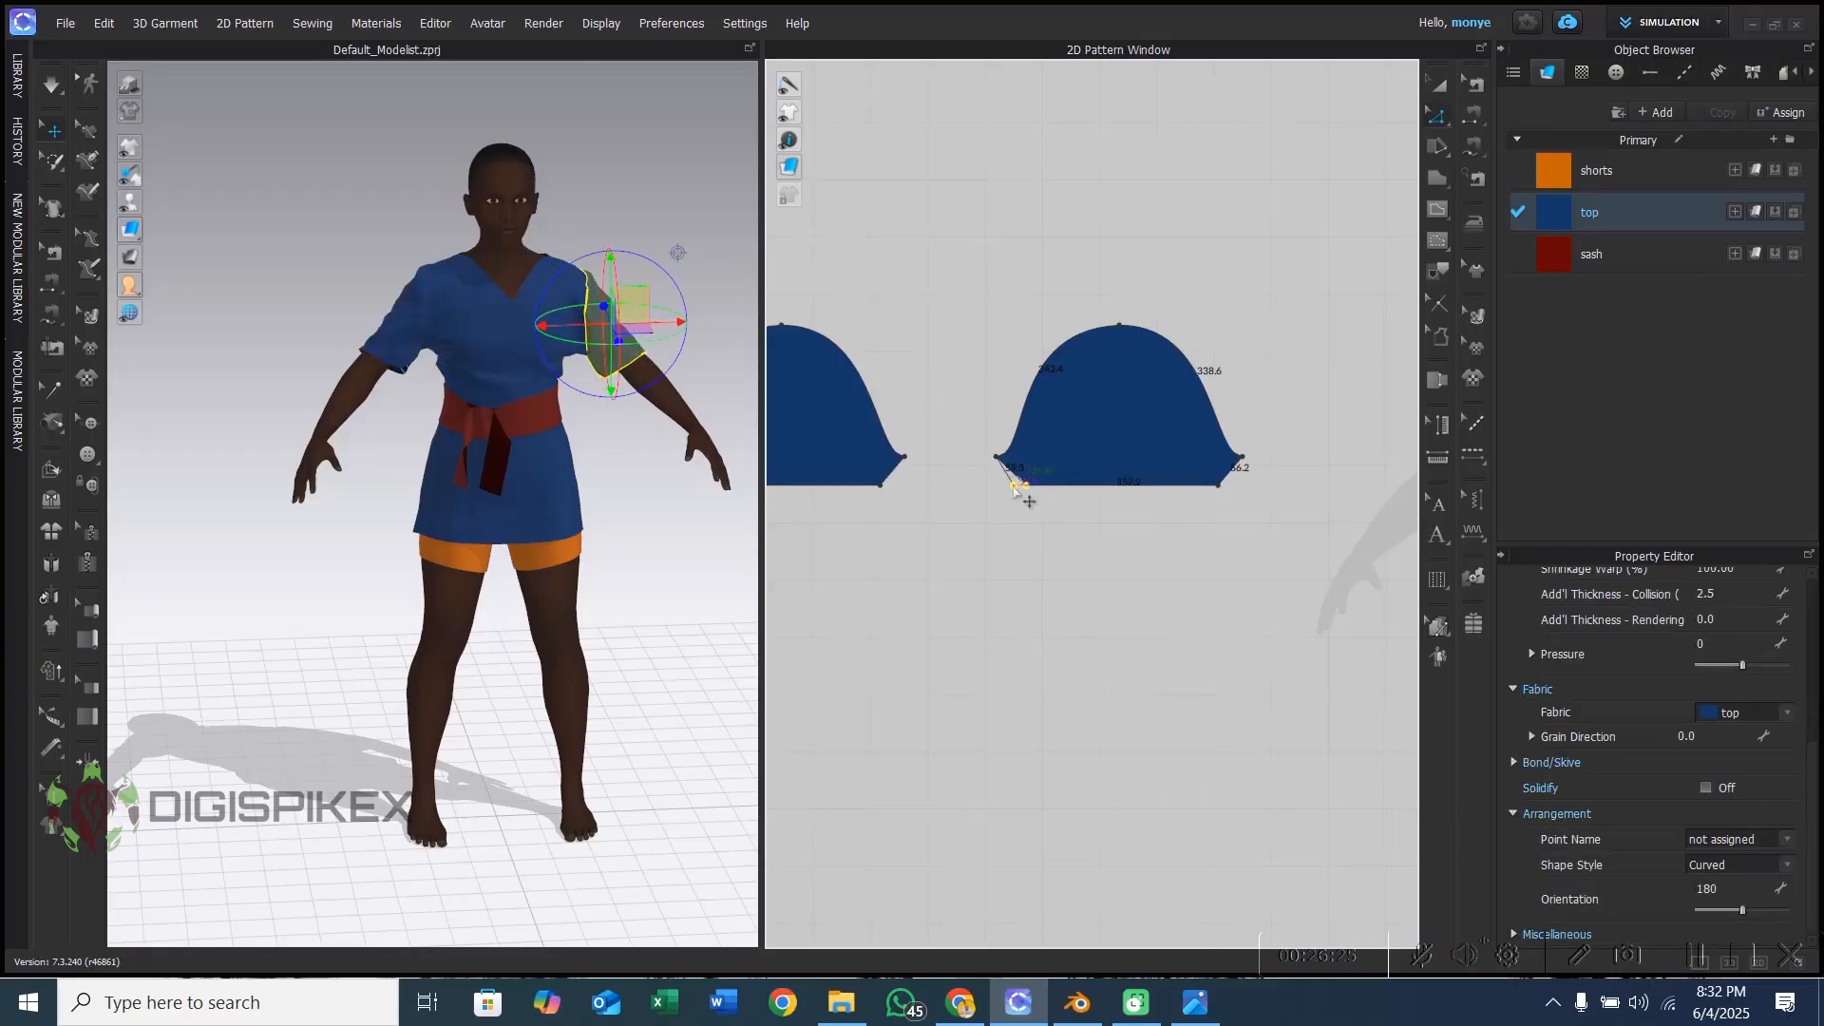
{"action": "left_click", "coordinate": [1219, 486]}
{"action": "left_click_drag", "start_coordinate": [1241, 489], "coordinate": [1243, 488]}
{"action": "left_click_drag", "start_coordinate": [1013, 487], "coordinate": [1013, 496]}
- Square off the other sleeve pattern by moving its two hem corner points outward under the underarm points
{"action": "middle_click_drag", "start_coordinate": [928, 517], "coordinate": [1055, 540]}
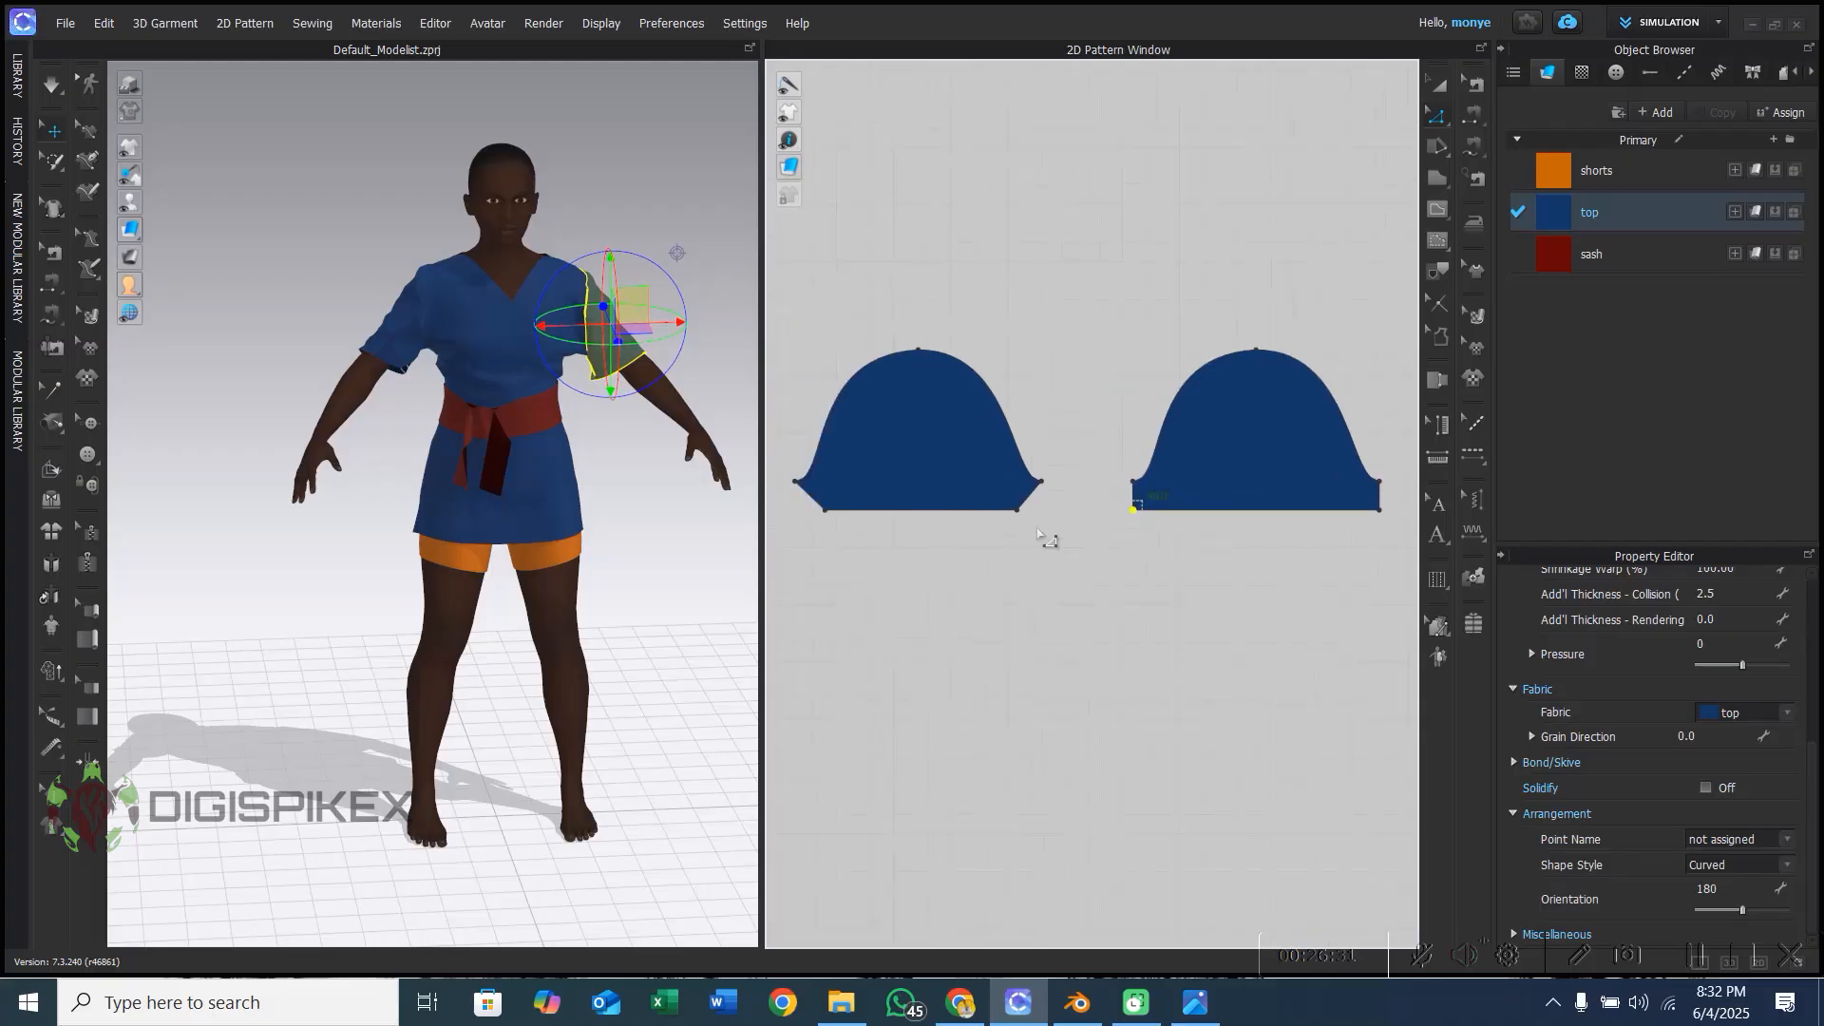
{"action": "left_click", "coordinate": [1019, 513]}
{"action": "left_click_drag", "start_coordinate": [1019, 513], "coordinate": [1075, 510]}
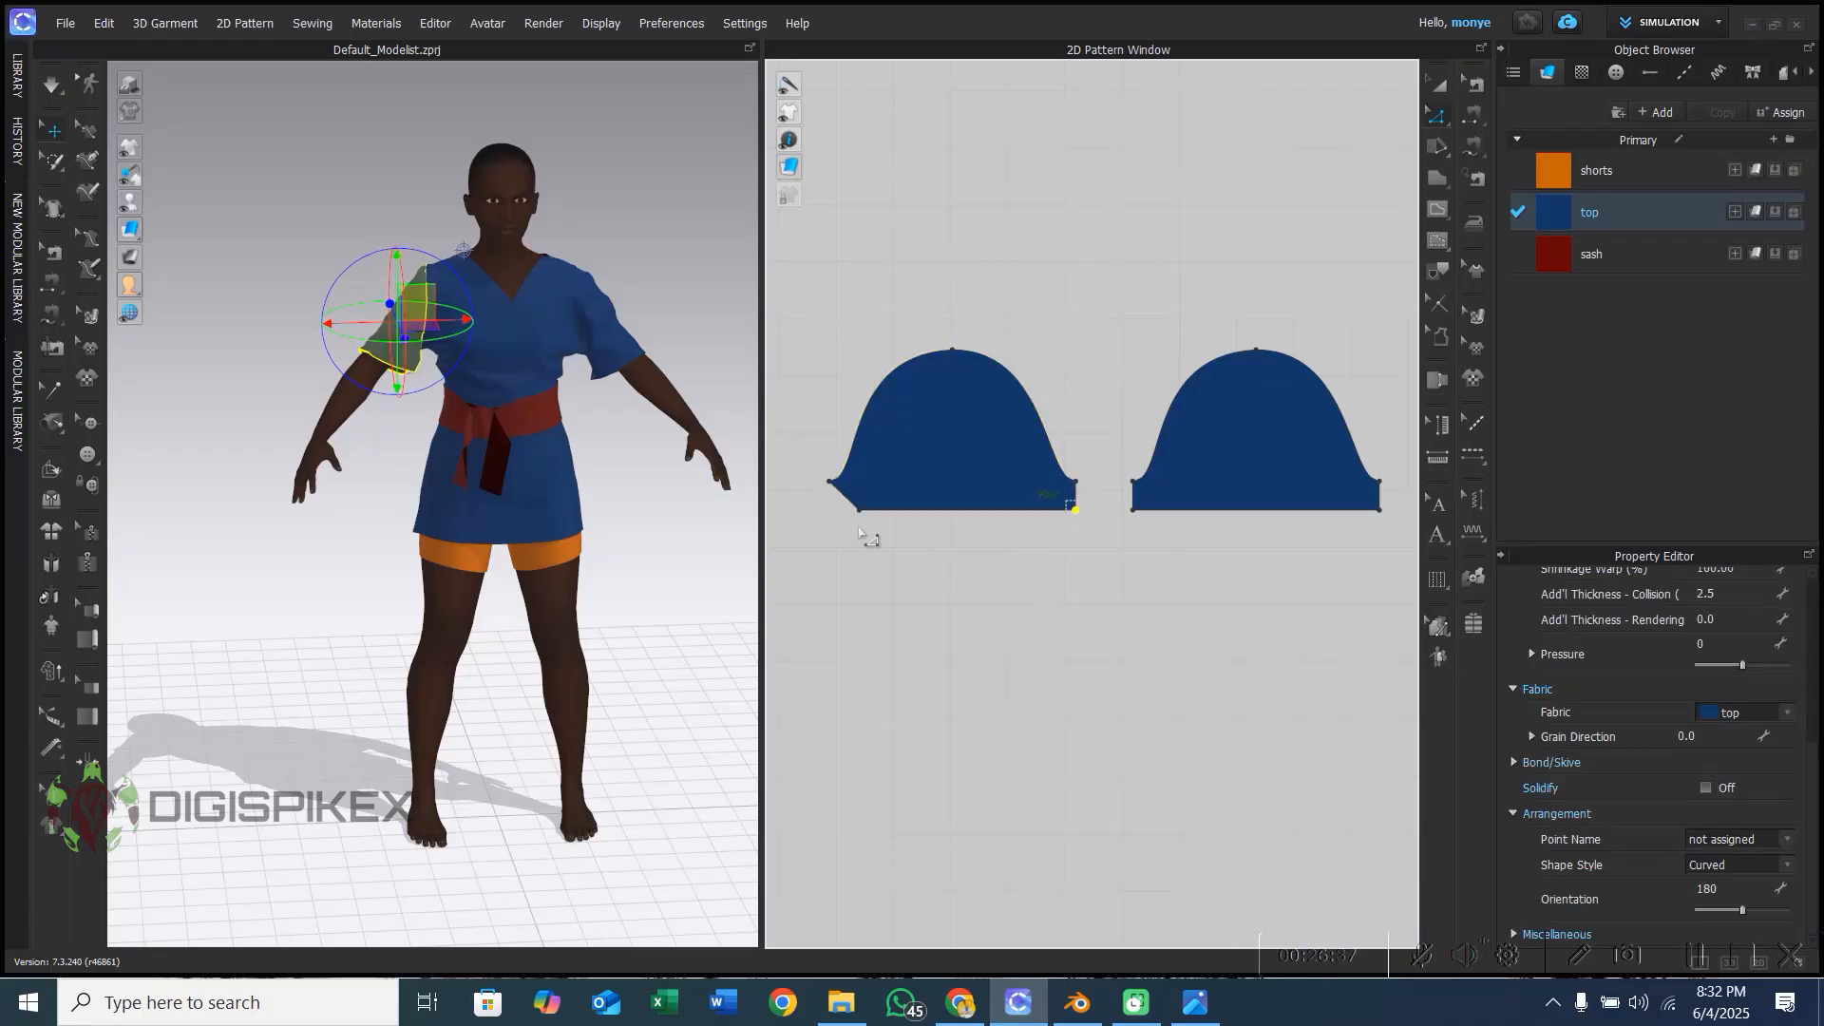
{"action": "left_click_drag", "start_coordinate": [860, 514], "coordinate": [830, 510]}
- Simulate the garment with the reshaped sleeves and tug the front bodice's lower hem away from the body
{"action": "left_click", "coordinate": [50, 83]}
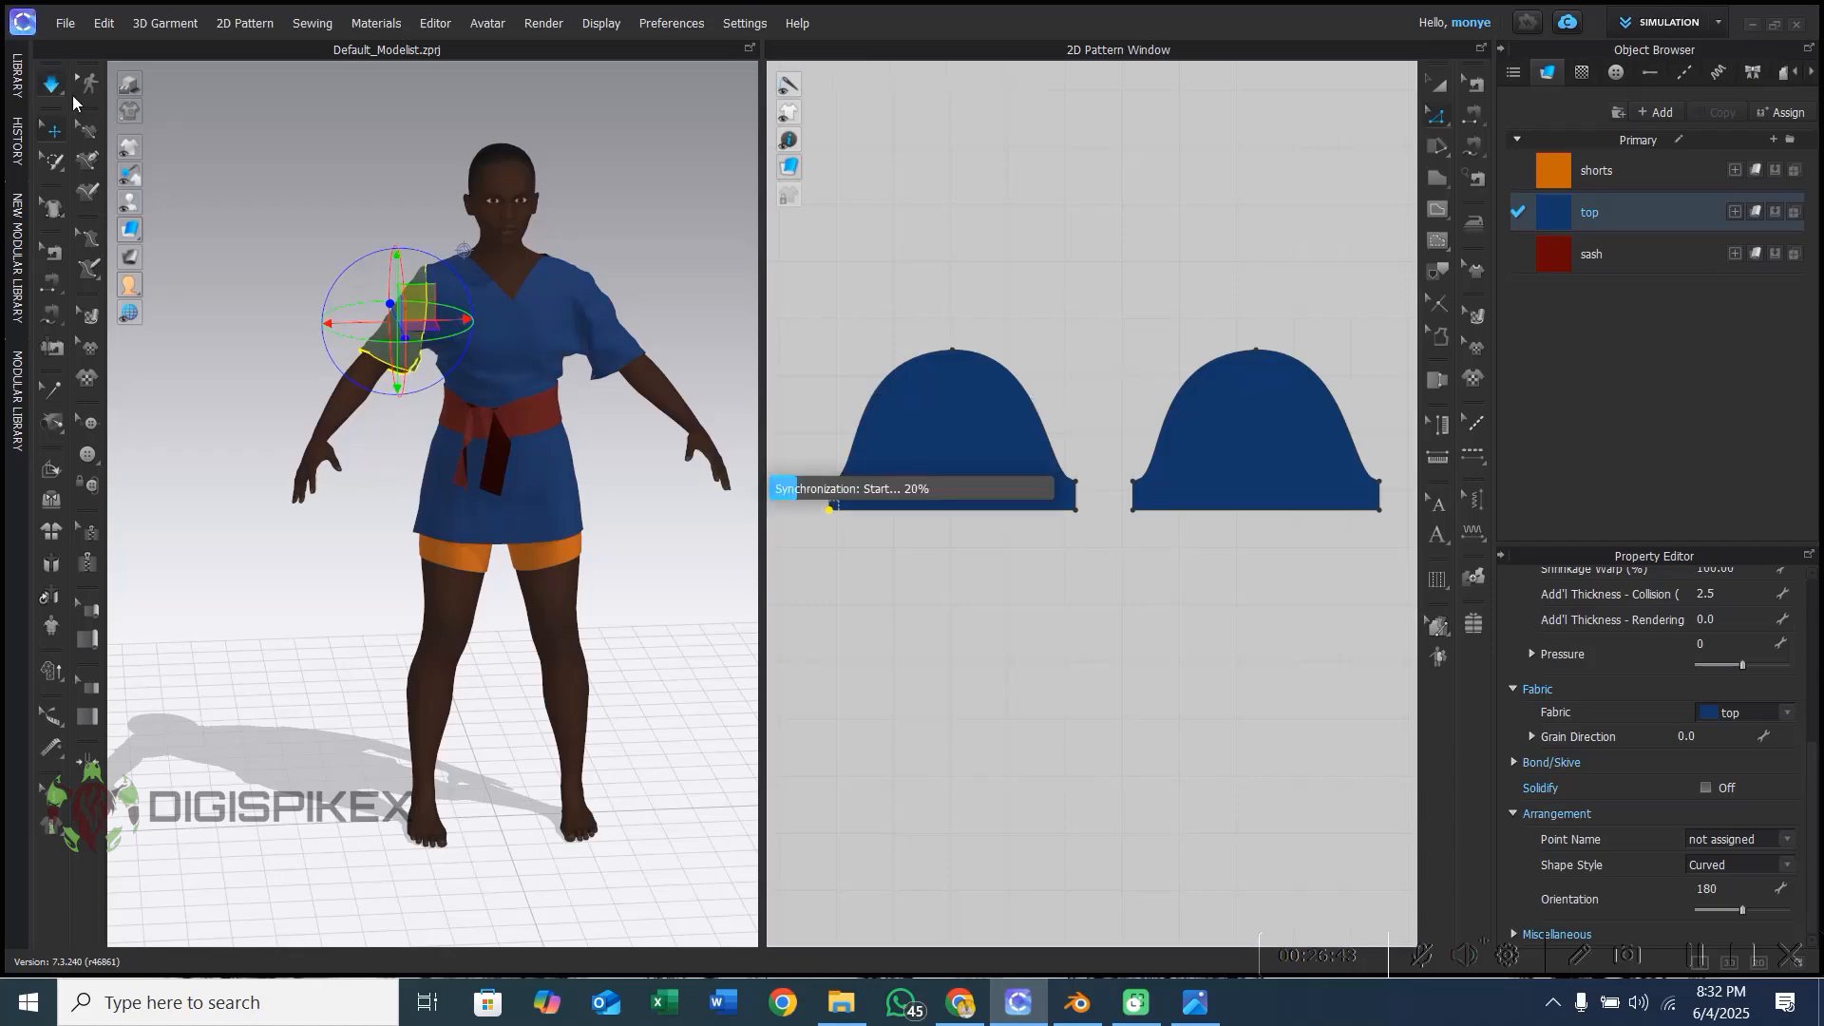
{"action": "right_click_drag", "start_coordinate": [475, 403], "coordinate": [668, 397]}
{"action": "right_click_drag", "start_coordinate": [369, 563], "coordinate": [333, 518]}
{"action": "left_click", "coordinate": [332, 527]}
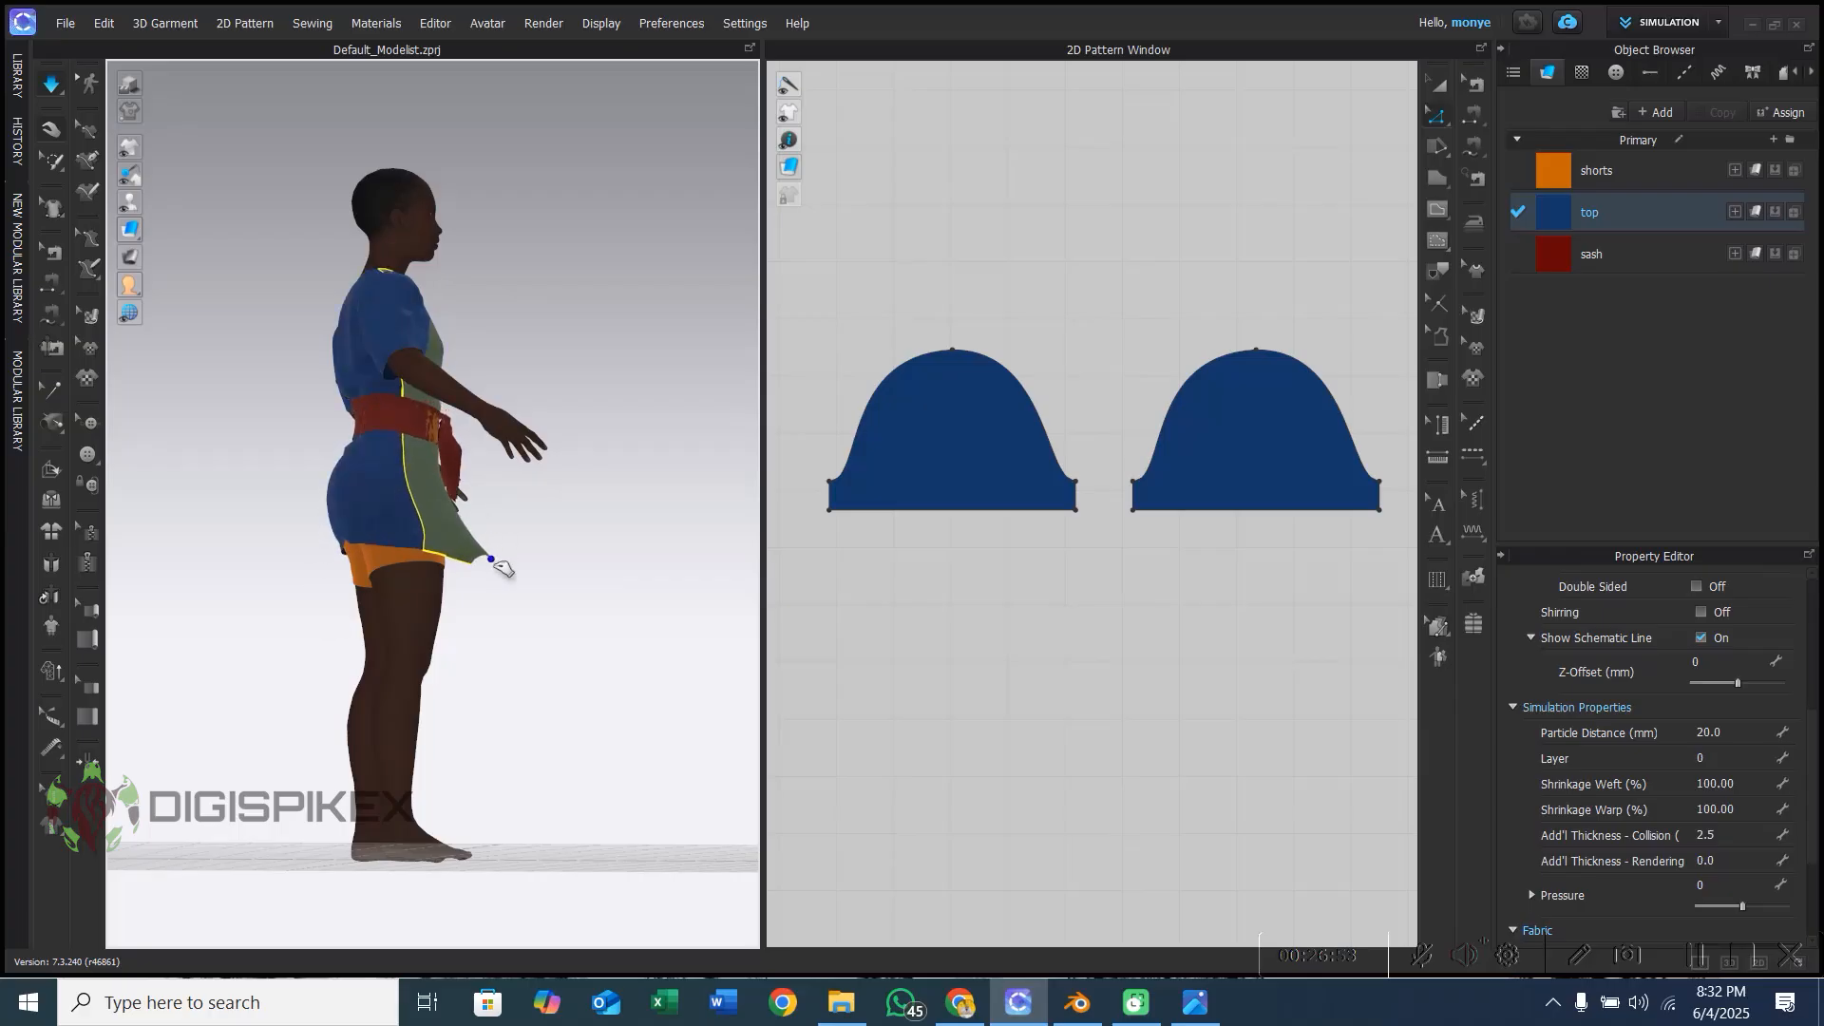
{"action": "right_click_drag", "start_coordinate": [456, 527], "coordinate": [338, 493]}
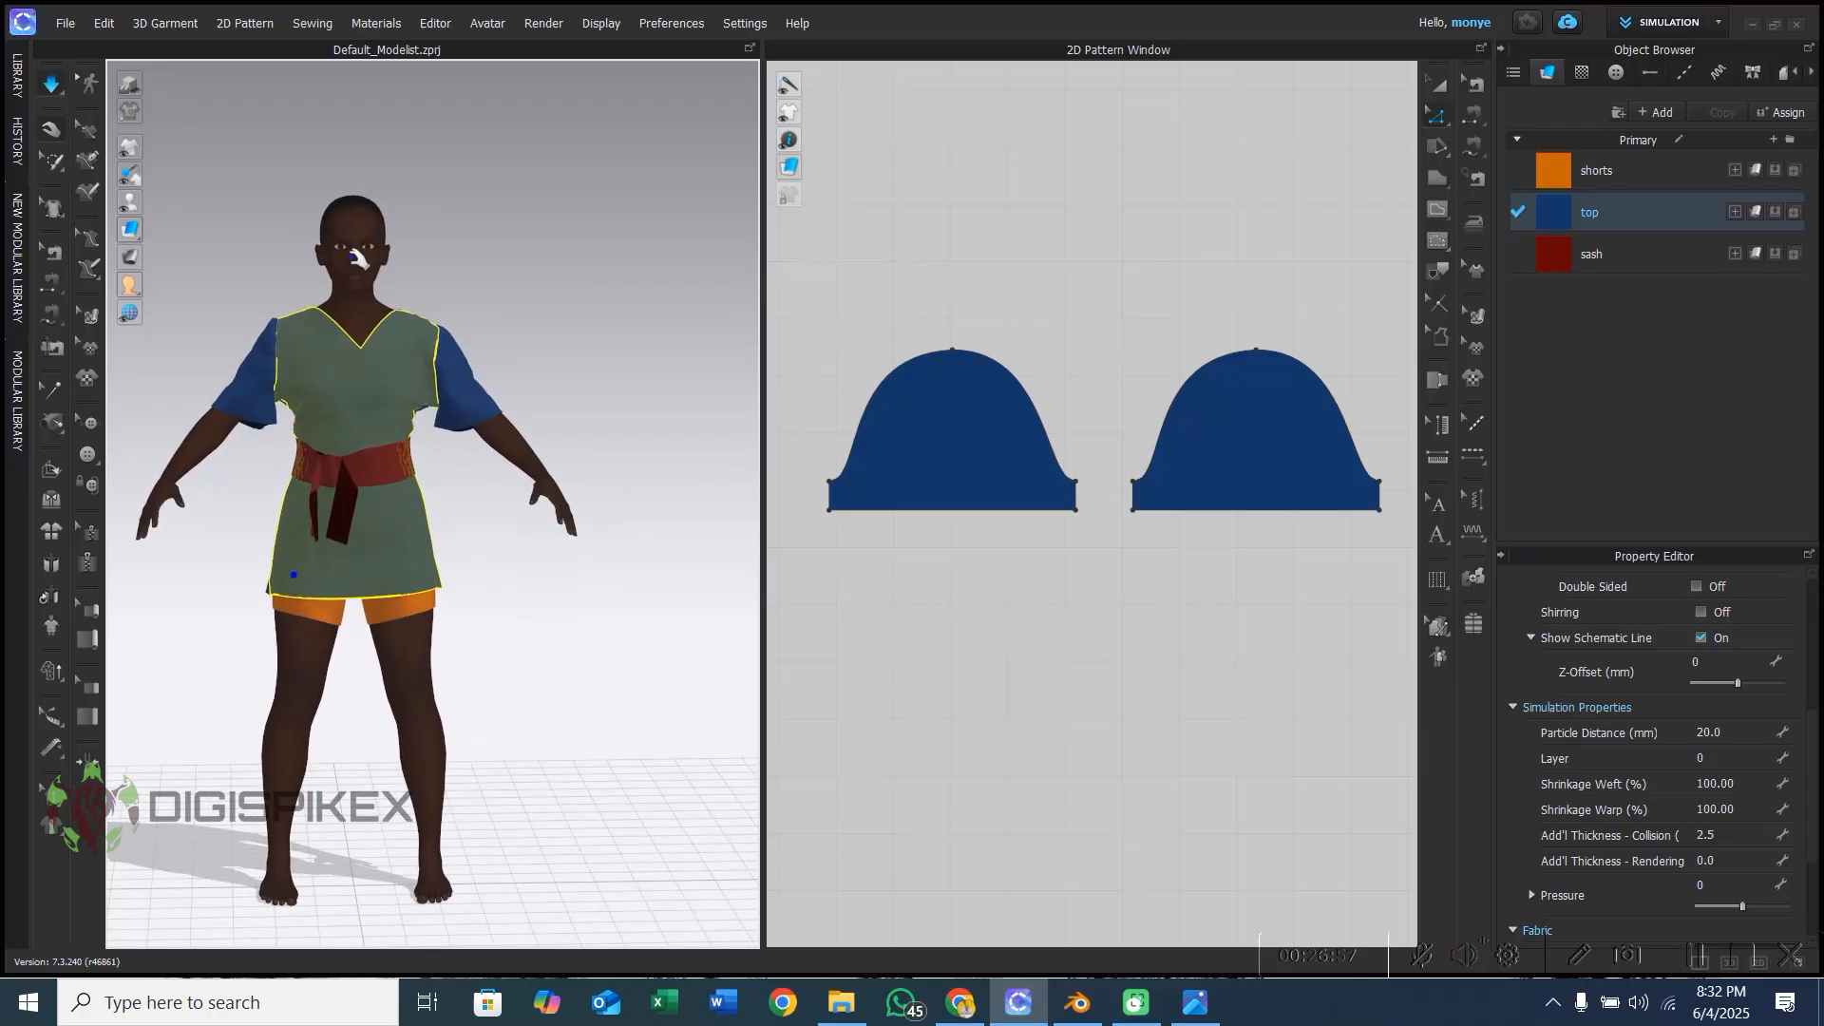
- Examine the fit of the shortened sleeves, top and sash on the avatar from the front and at a slight angle
{"action": "scroll", "coordinate": [427, 378], "scroll_direction": "down", "scroll_amount": 3}
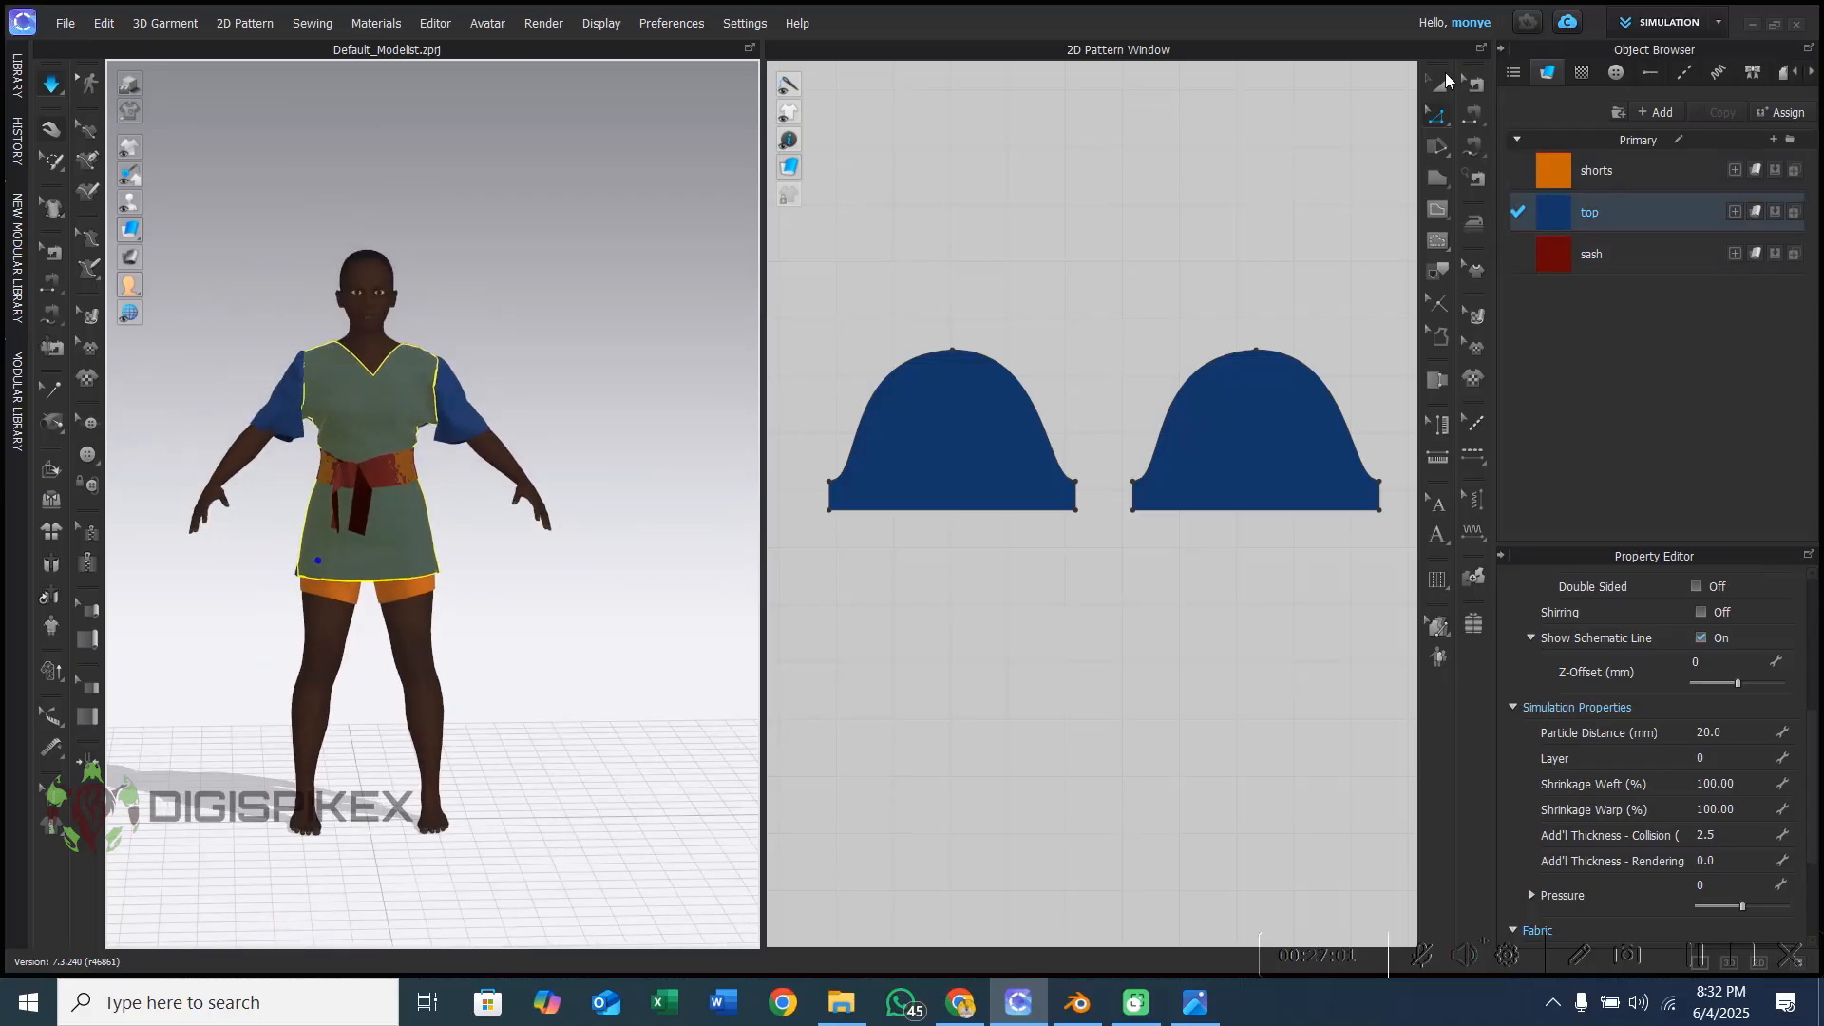
{"action": "scroll", "coordinate": [407, 505], "scroll_direction": "up", "scroll_amount": 3}
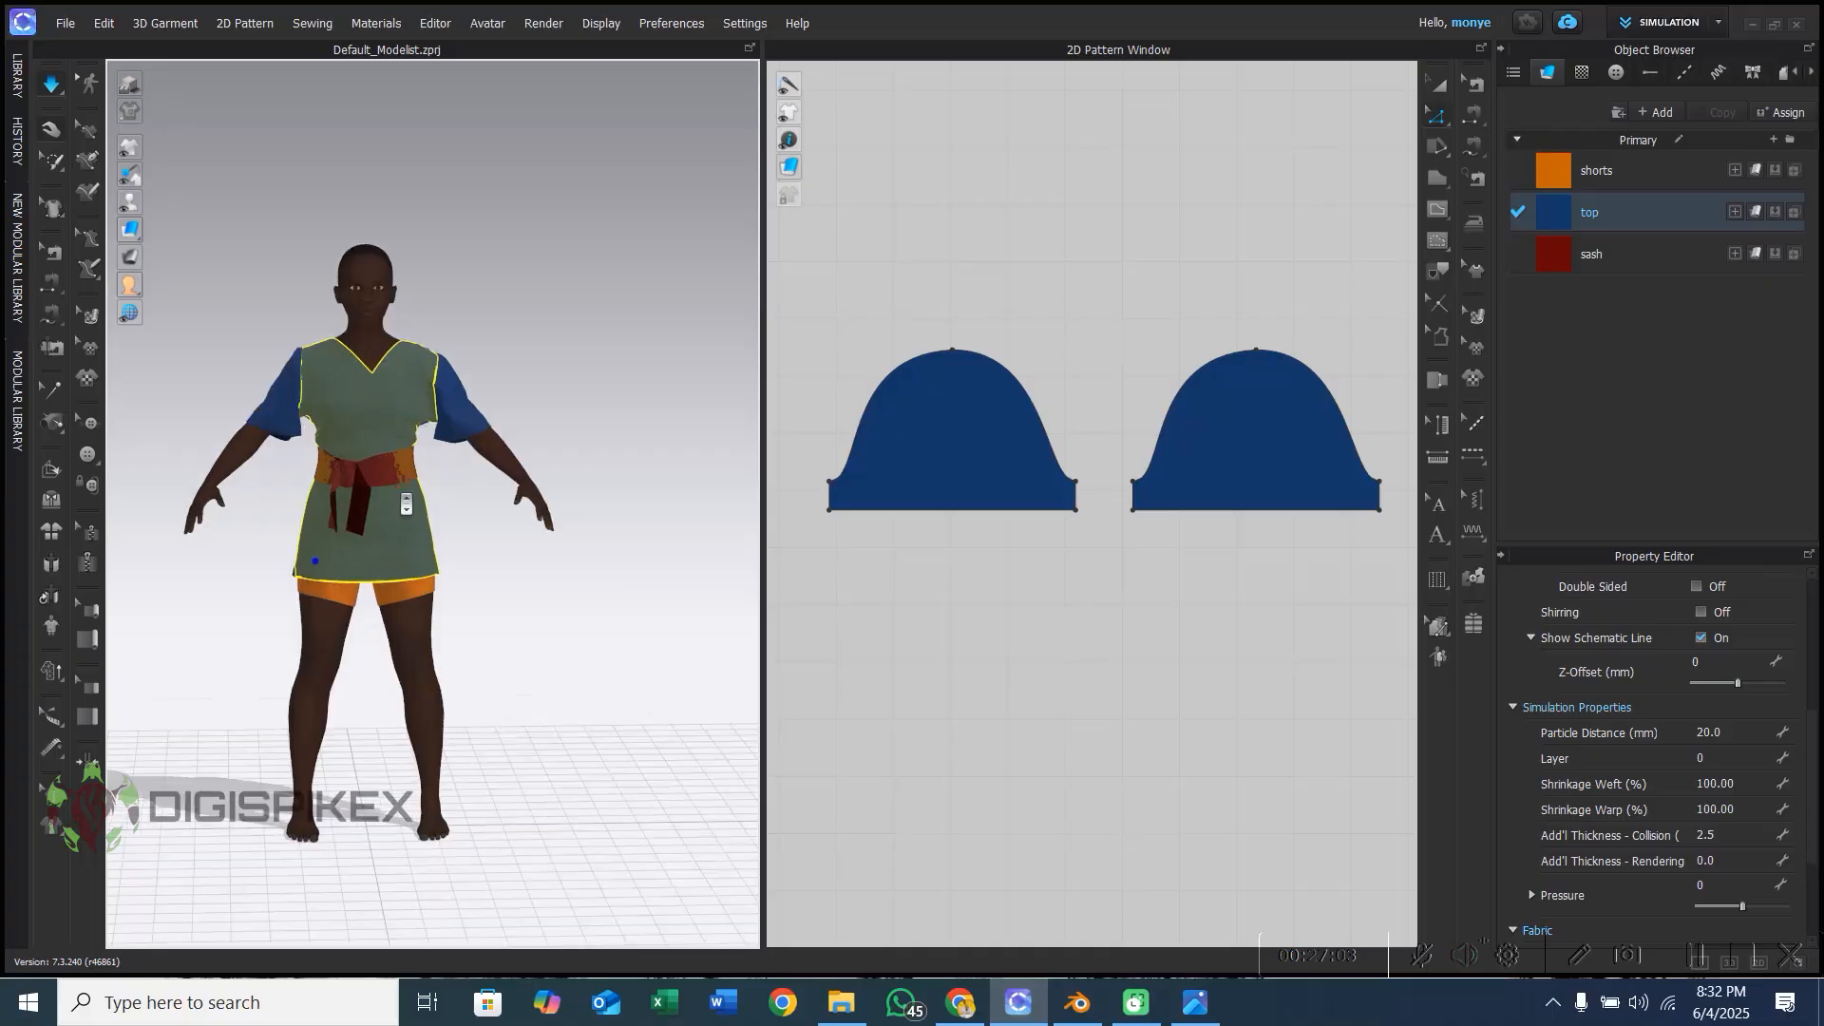
{"action": "scroll", "coordinate": [407, 504], "scroll_direction": "up", "scroll_amount": 2}
{"action": "middle_click_drag", "start_coordinate": [406, 504], "coordinate": [459, 518]}
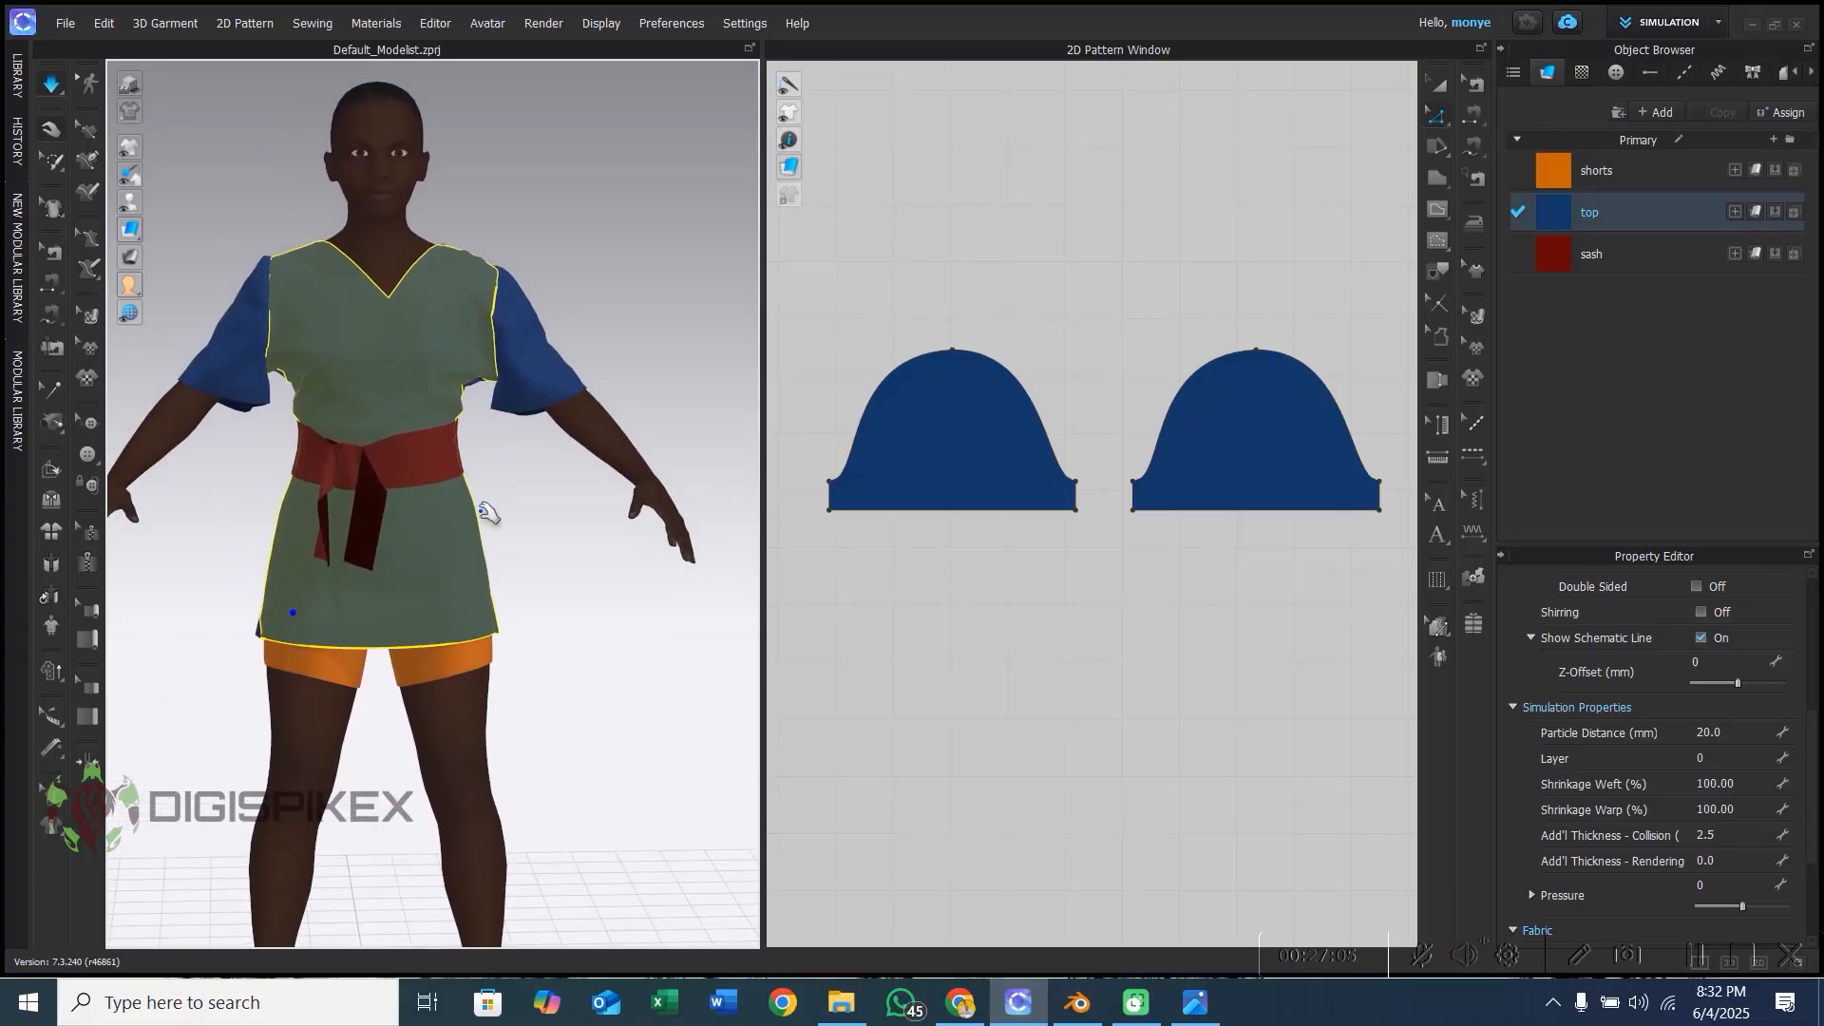
{"action": "mouse_move", "coordinate": [465, 452]}
{"action": "right_mouse_down"}
{"action": "mouse_move", "coordinate": [496, 448]}
{"action": "mouse_move", "coordinate": [408, 457]}
{"action": "mouse_move", "coordinate": [489, 466]}
{"action": "right_mouse_up"}
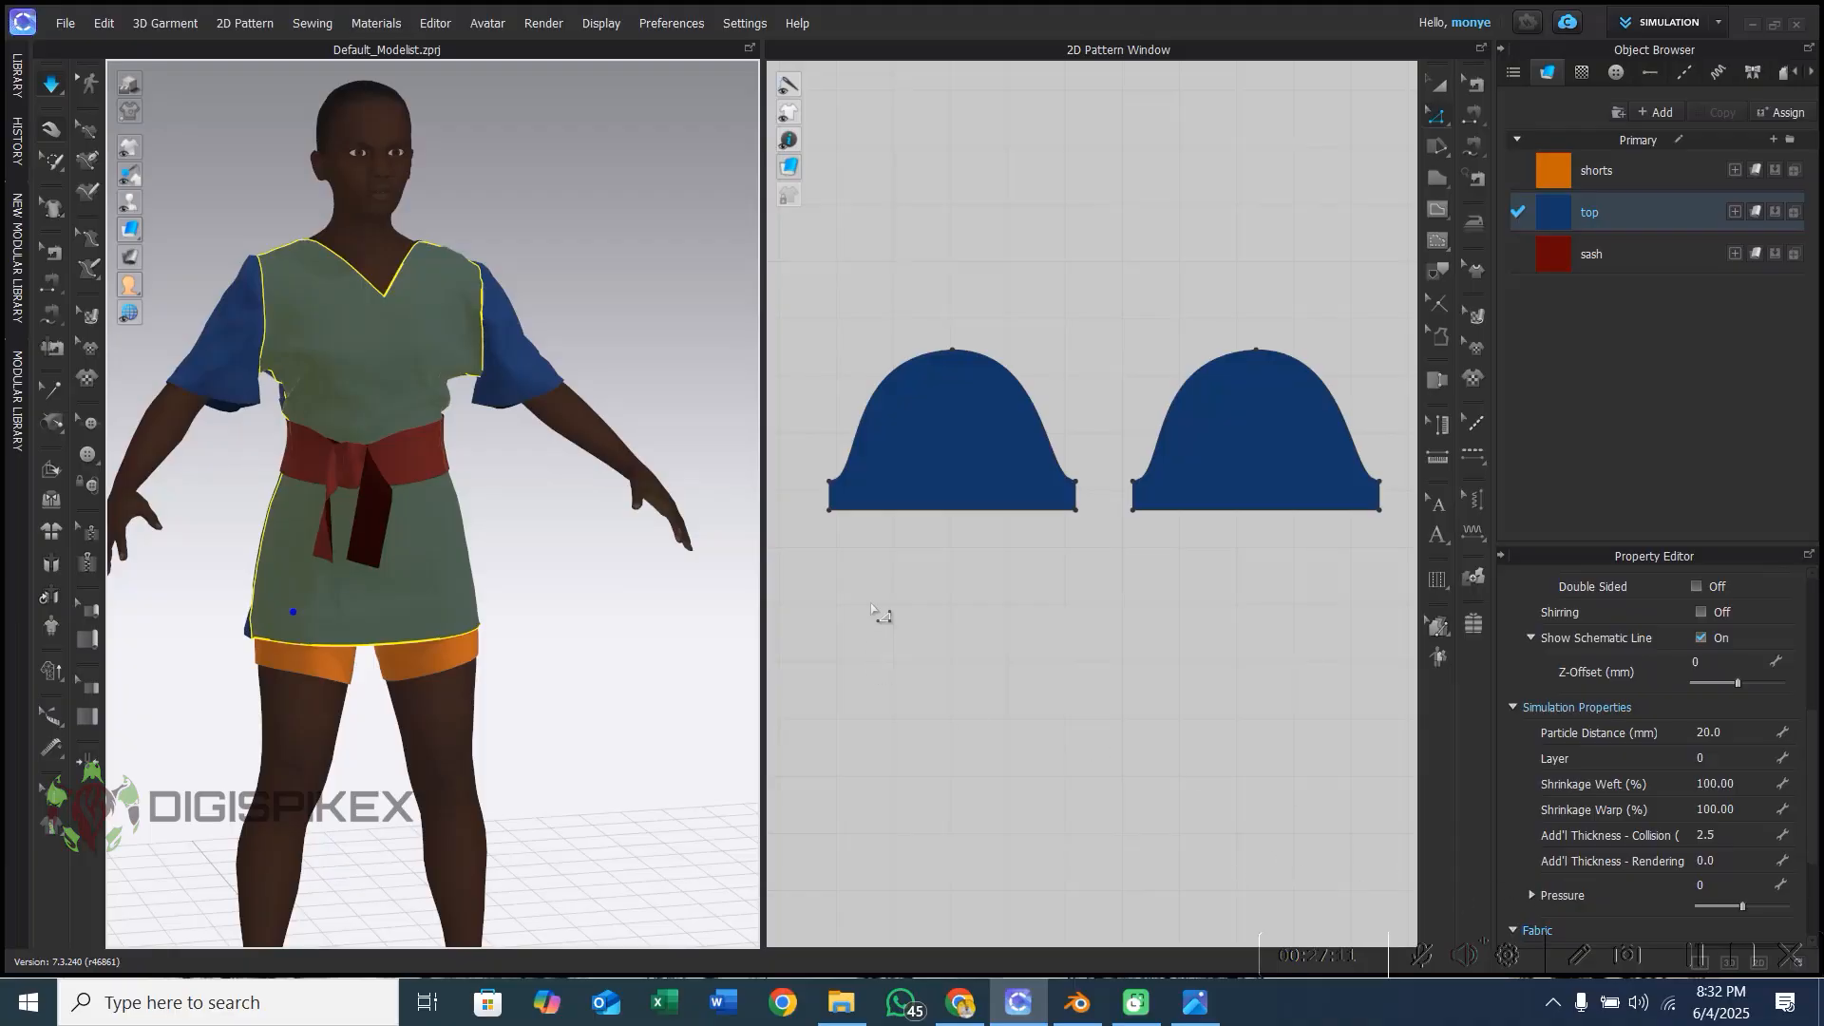
{"action": "scroll", "coordinate": [879, 619], "scroll_direction": "up", "scroll_amount": 2}
{"action": "scroll", "coordinate": [936, 589], "scroll_direction": "down", "scroll_amount": 3}
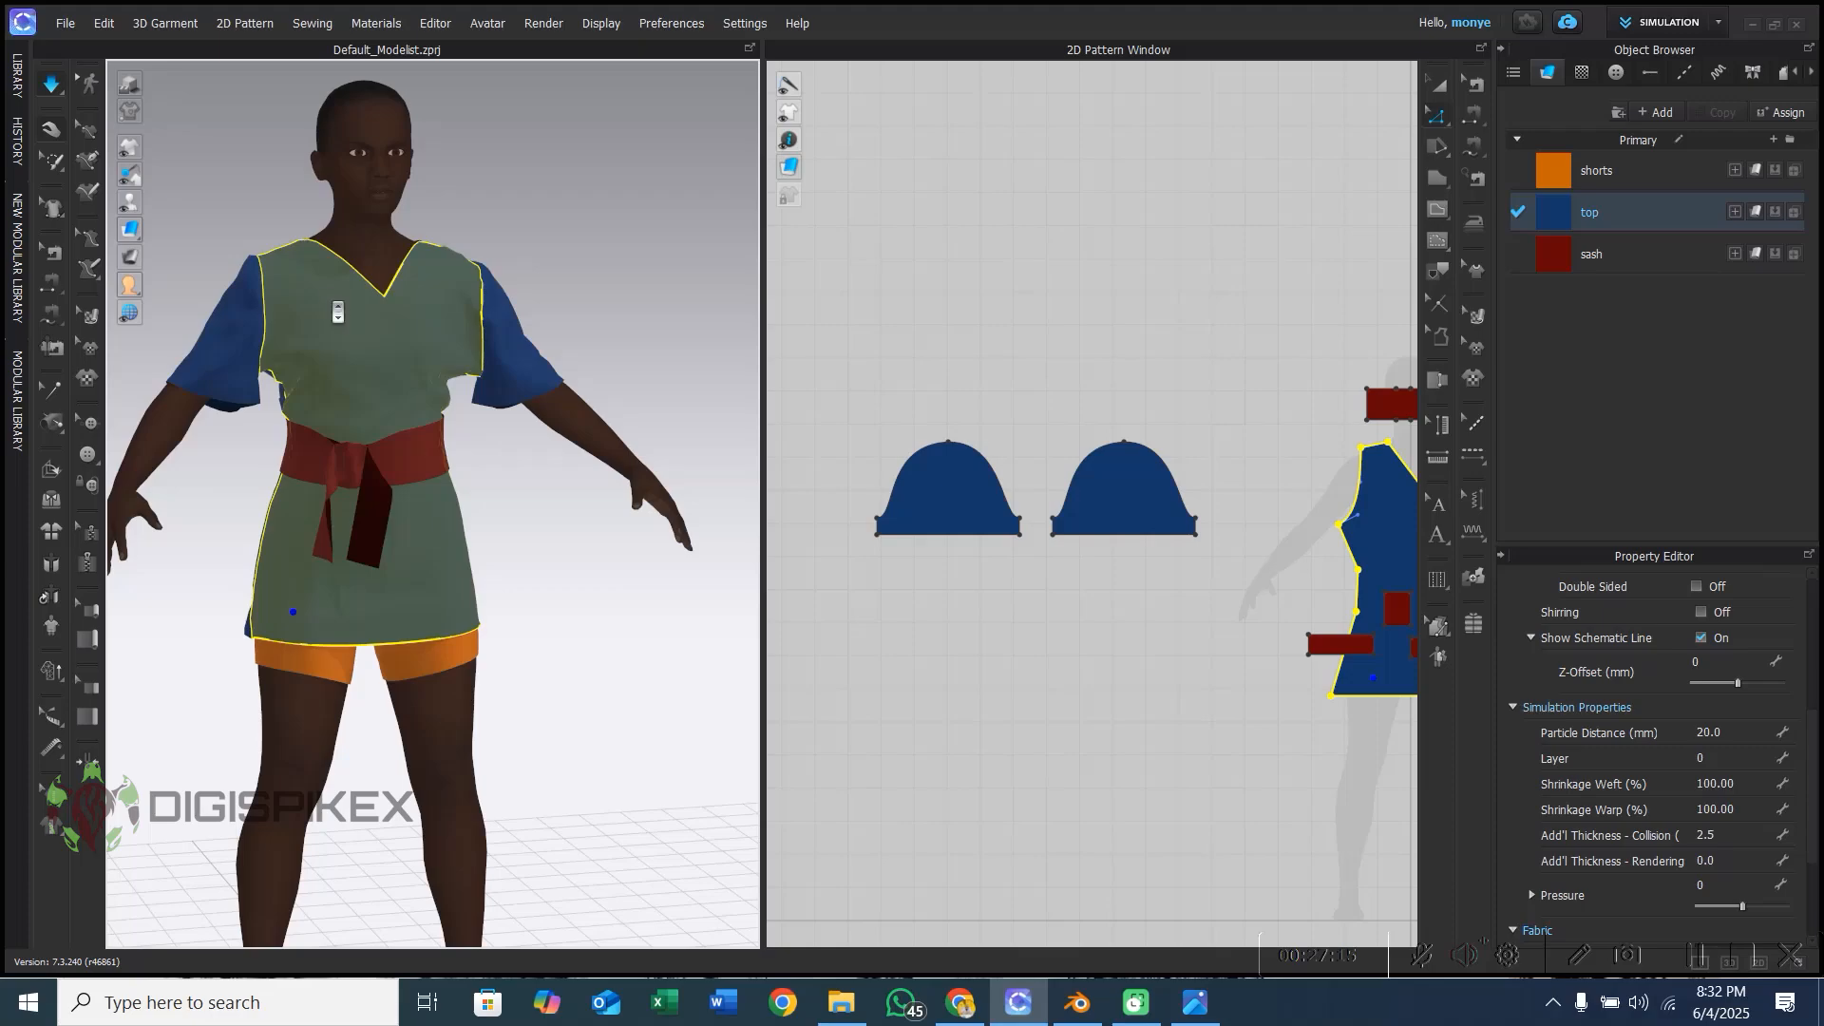
{"action": "scroll", "coordinate": [338, 311], "scroll_direction": "up", "scroll_amount": 2}
{"action": "scroll", "coordinate": [338, 311], "scroll_direction": "down", "scroll_amount": 3}
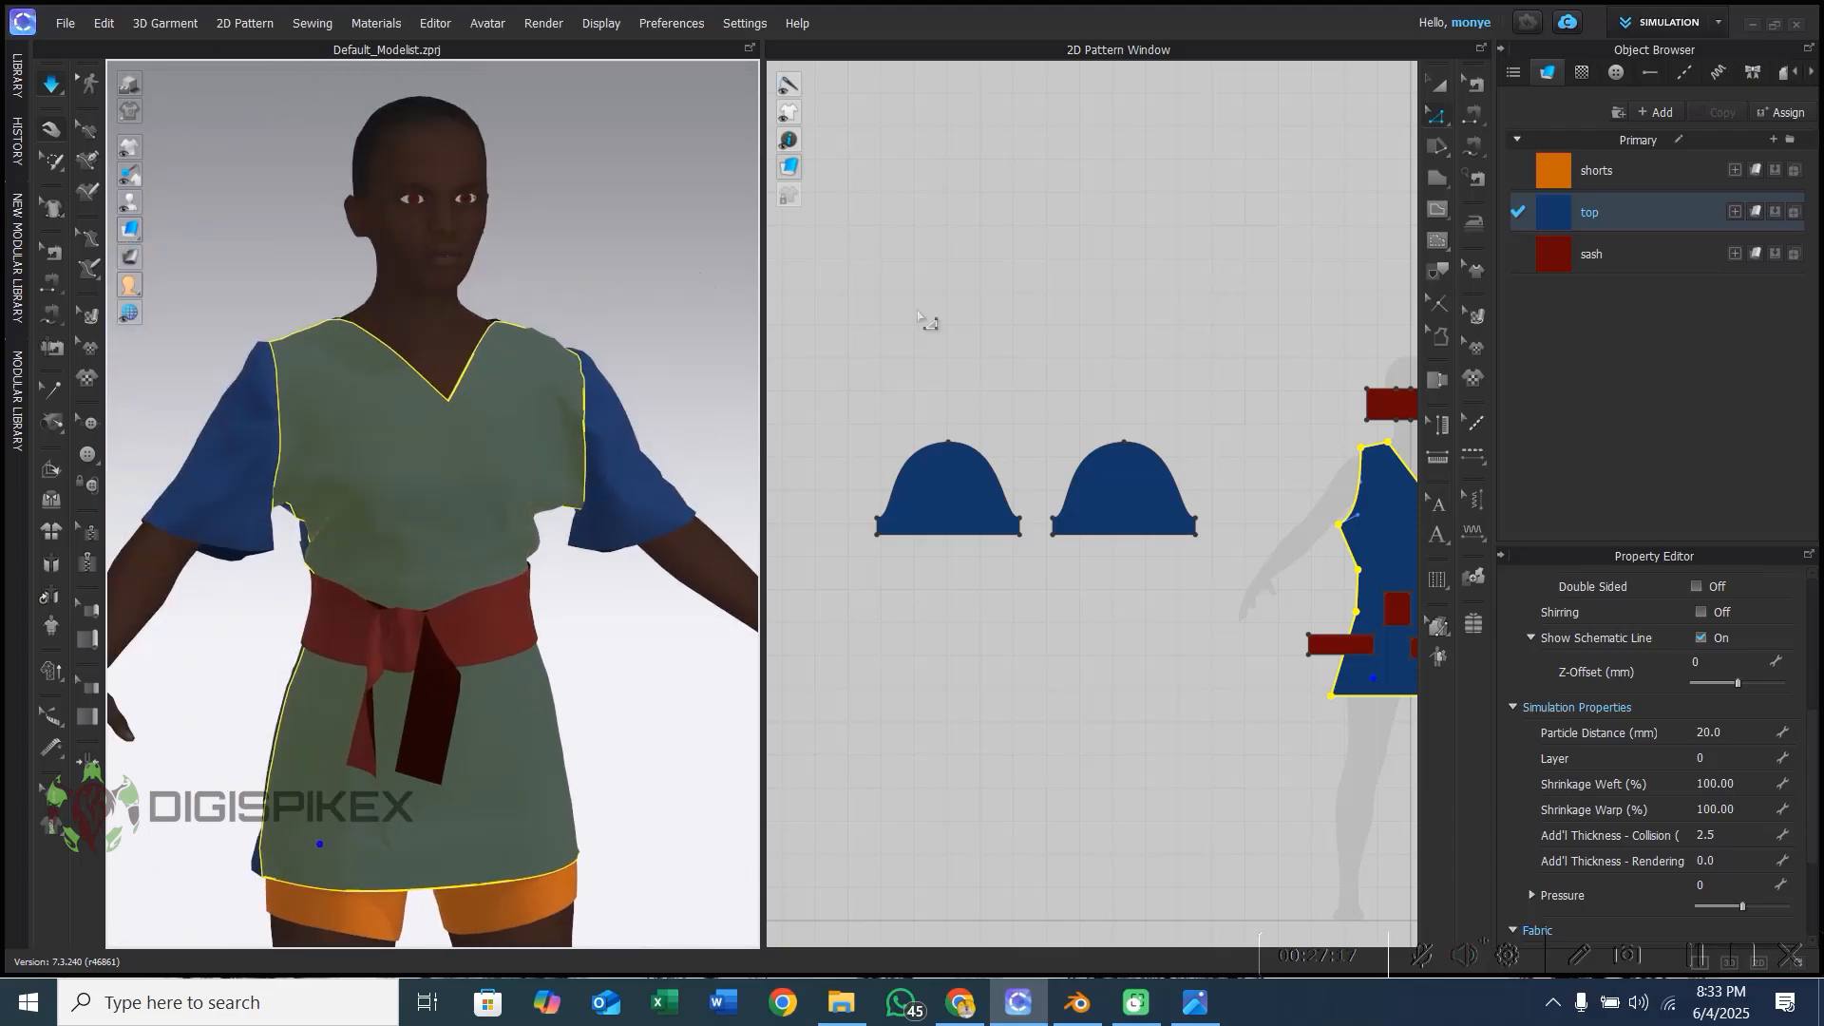
- Switch from the Simulation workspace to the UV Editor and bring all garment pieces and the 0–1 UV tile into view
{"action": "left_click", "coordinate": [1720, 23]}
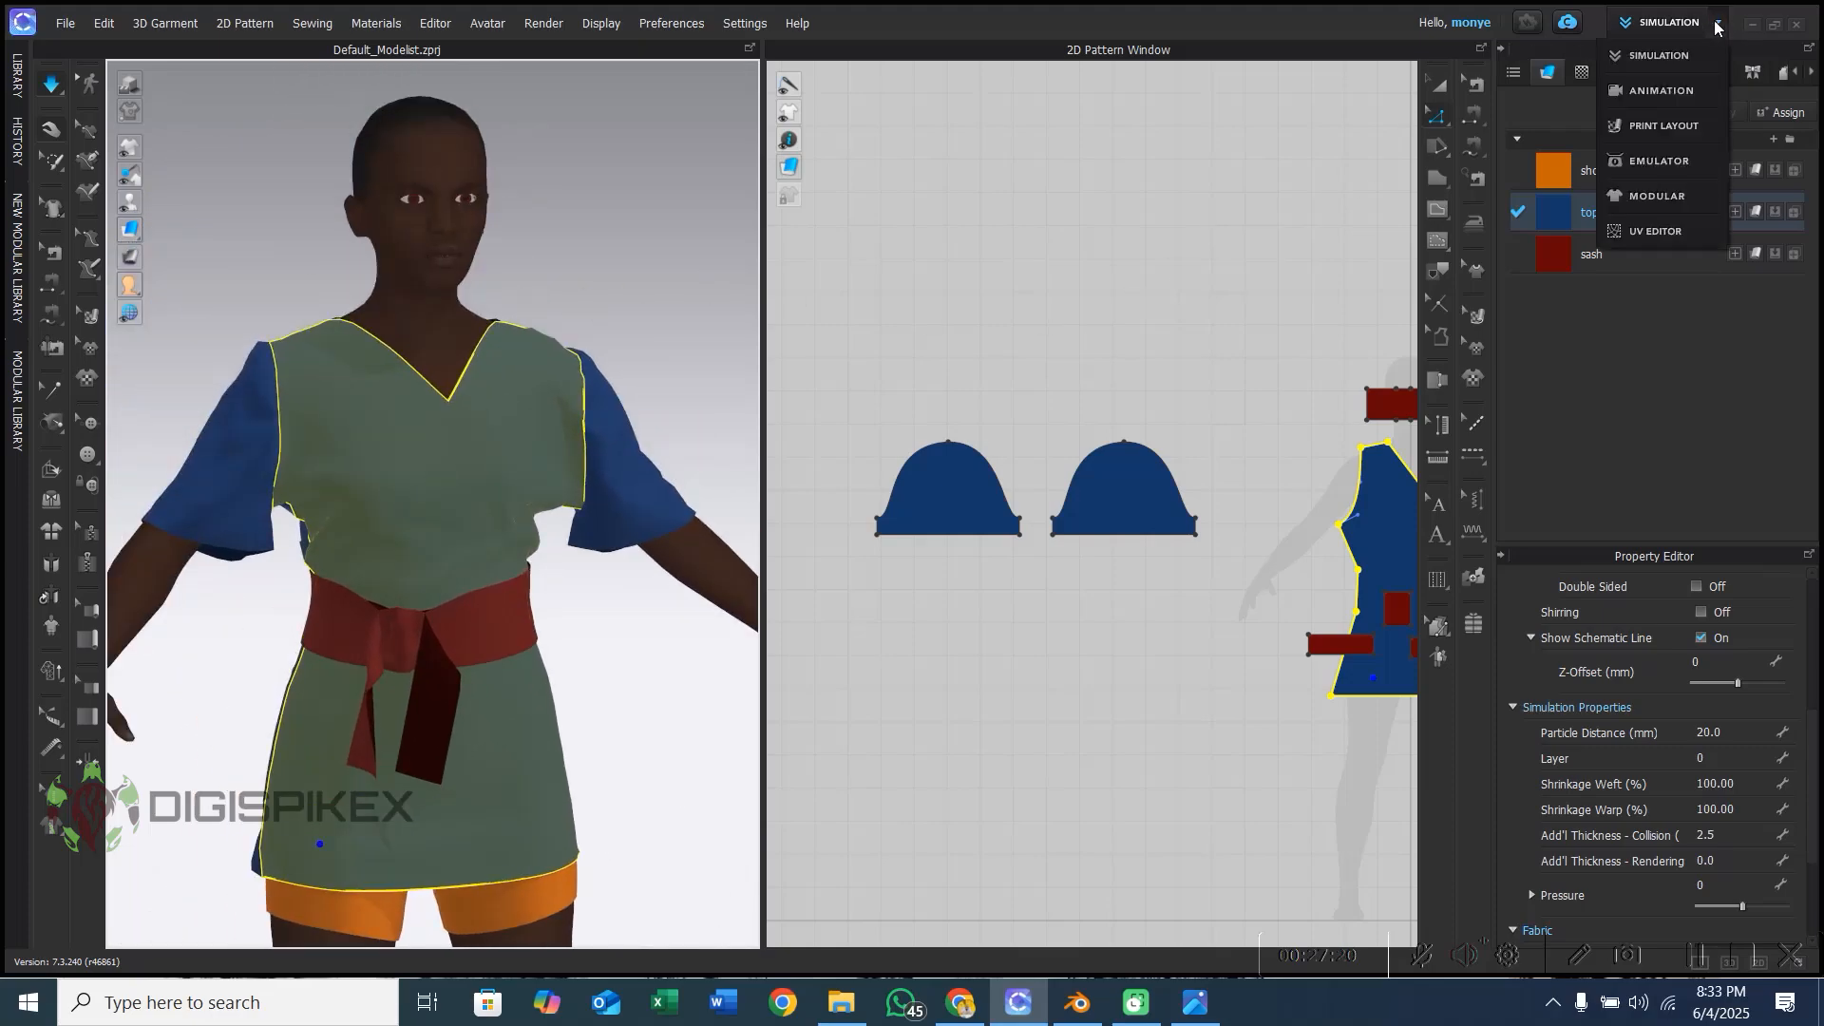
{"action": "left_click", "coordinate": [1634, 234]}
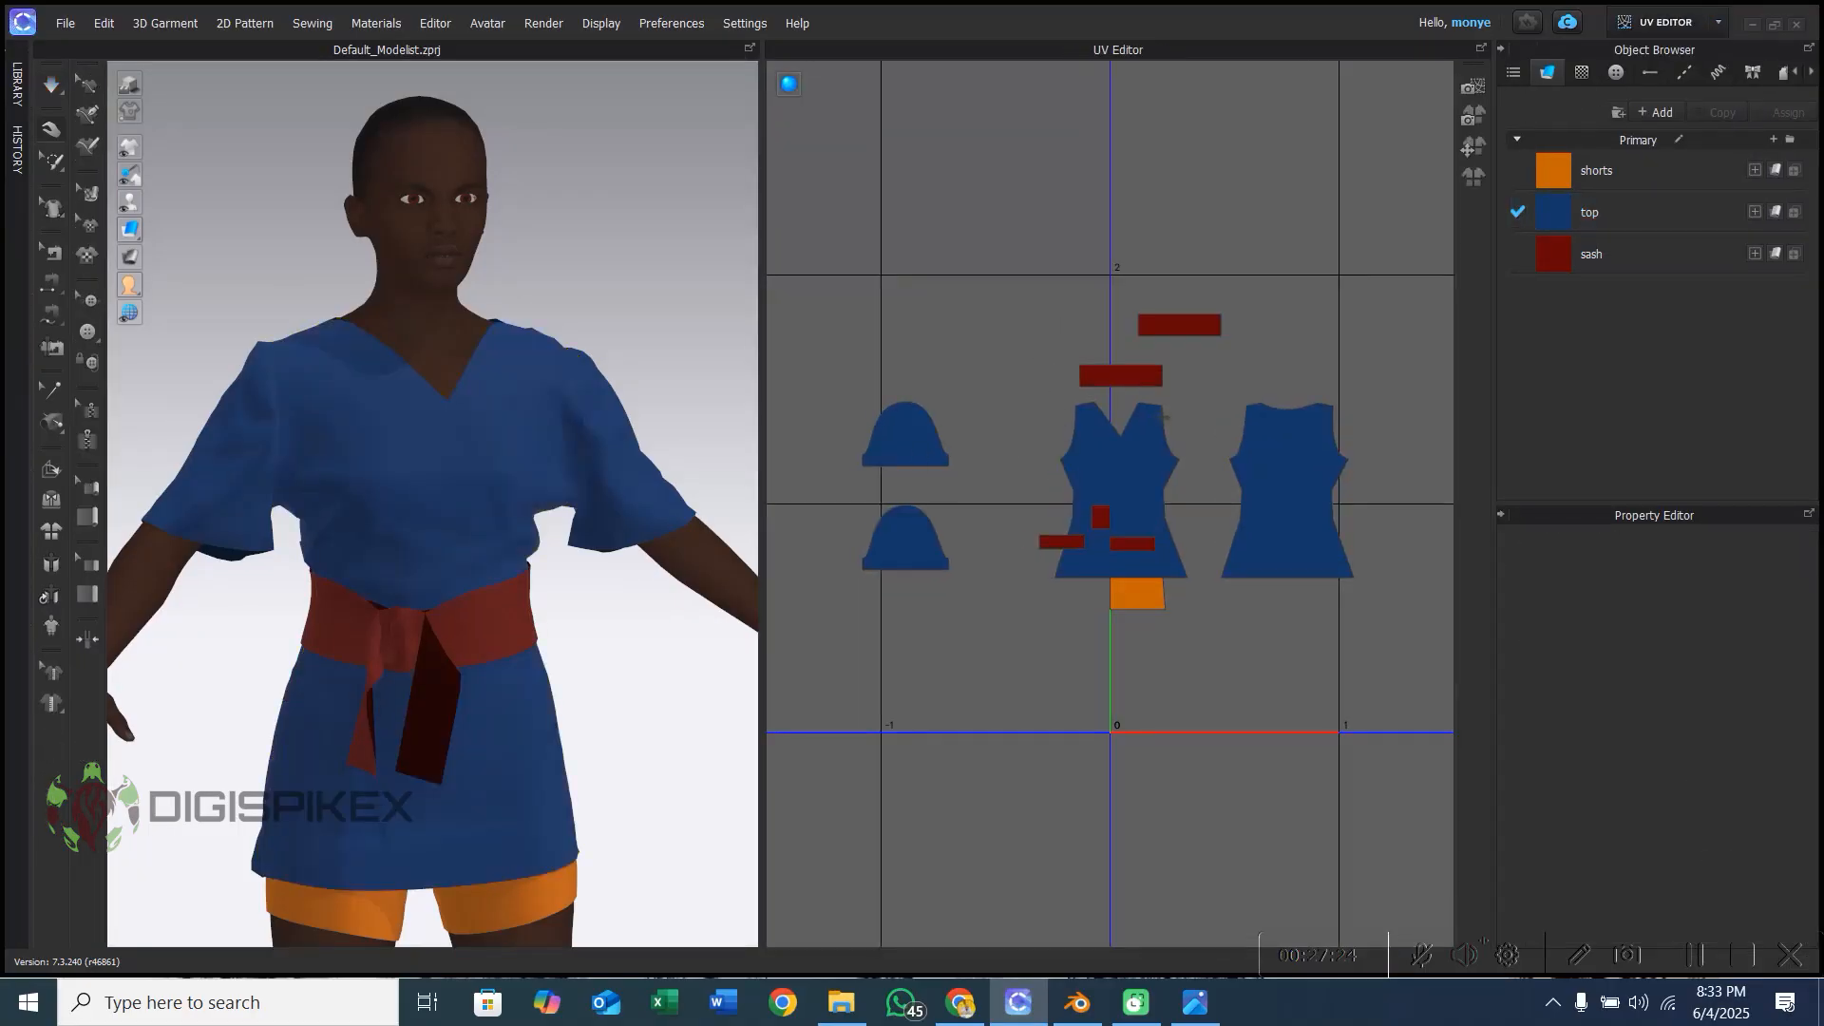
{"action": "scroll", "coordinate": [1168, 638], "scroll_direction": "up", "scroll_amount": 1}
{"action": "scroll", "coordinate": [1173, 652], "scroll_direction": "down", "scroll_amount": 2}
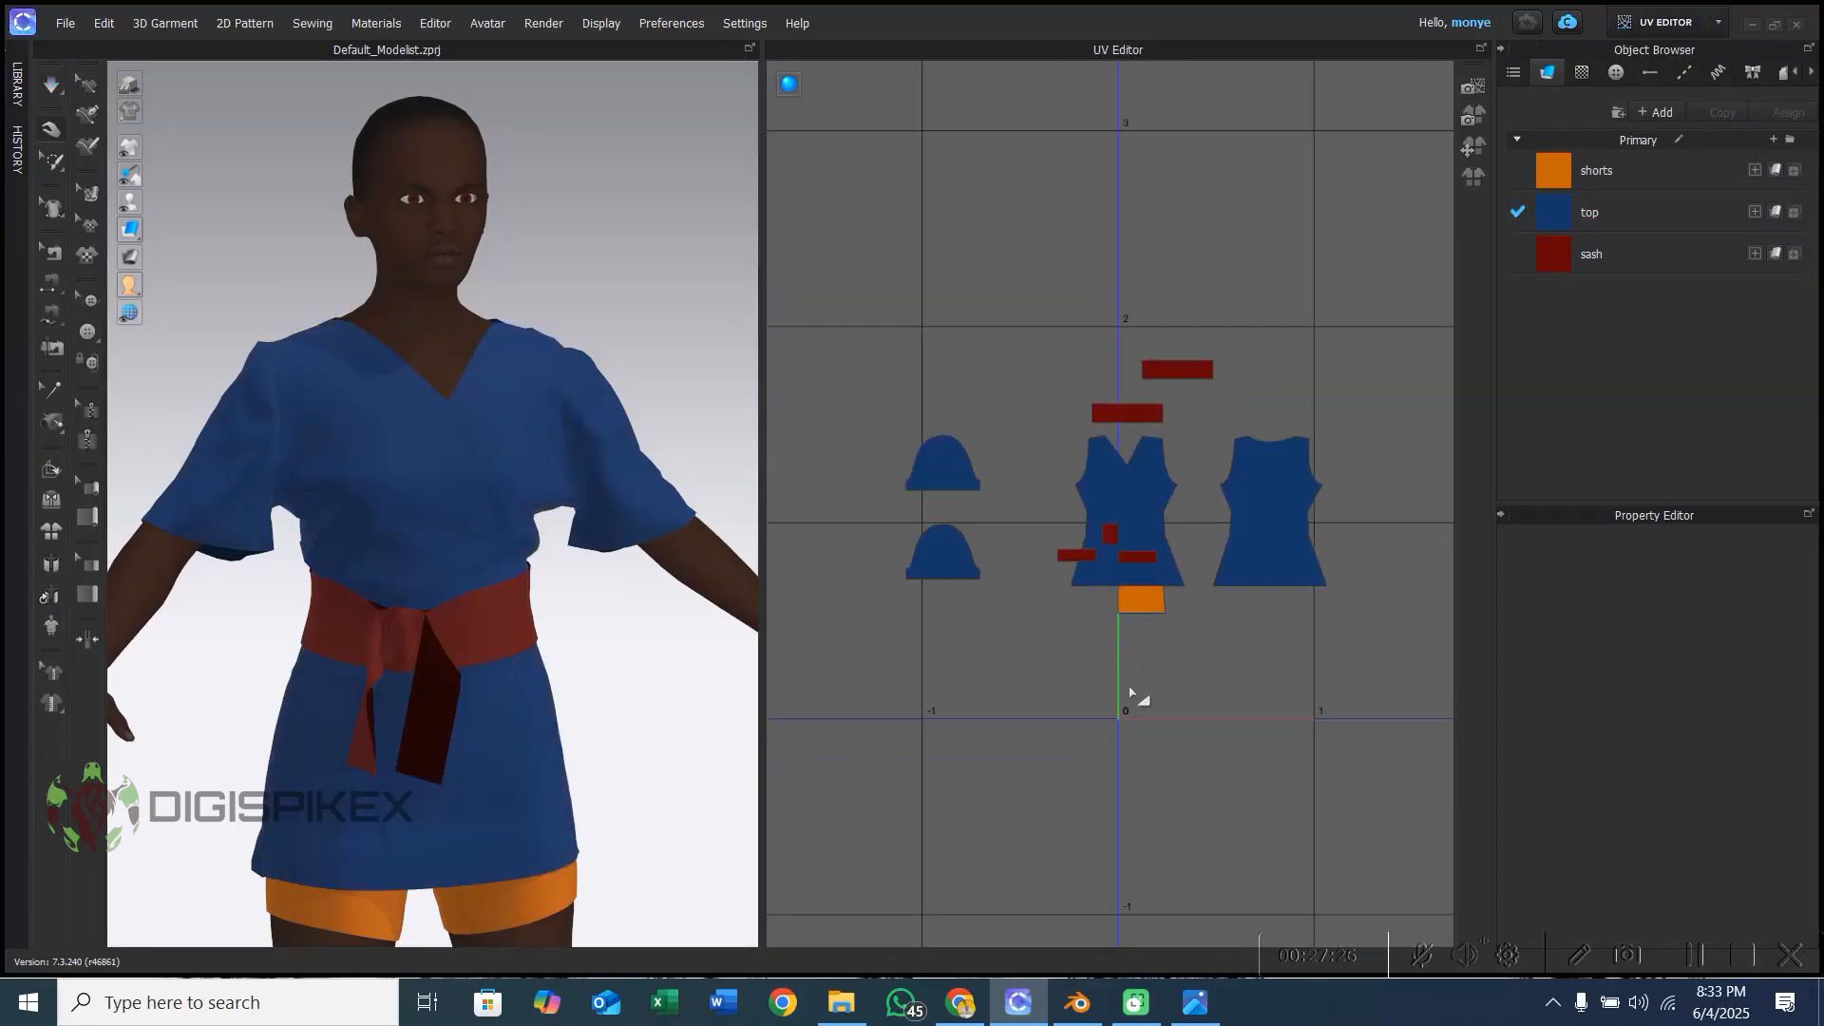
{"action": "scroll", "coordinate": [1185, 672], "scroll_direction": "up", "scroll_amount": 1}
{"action": "scroll", "coordinate": [1193, 668], "scroll_direction": "down", "scroll_amount": 2}
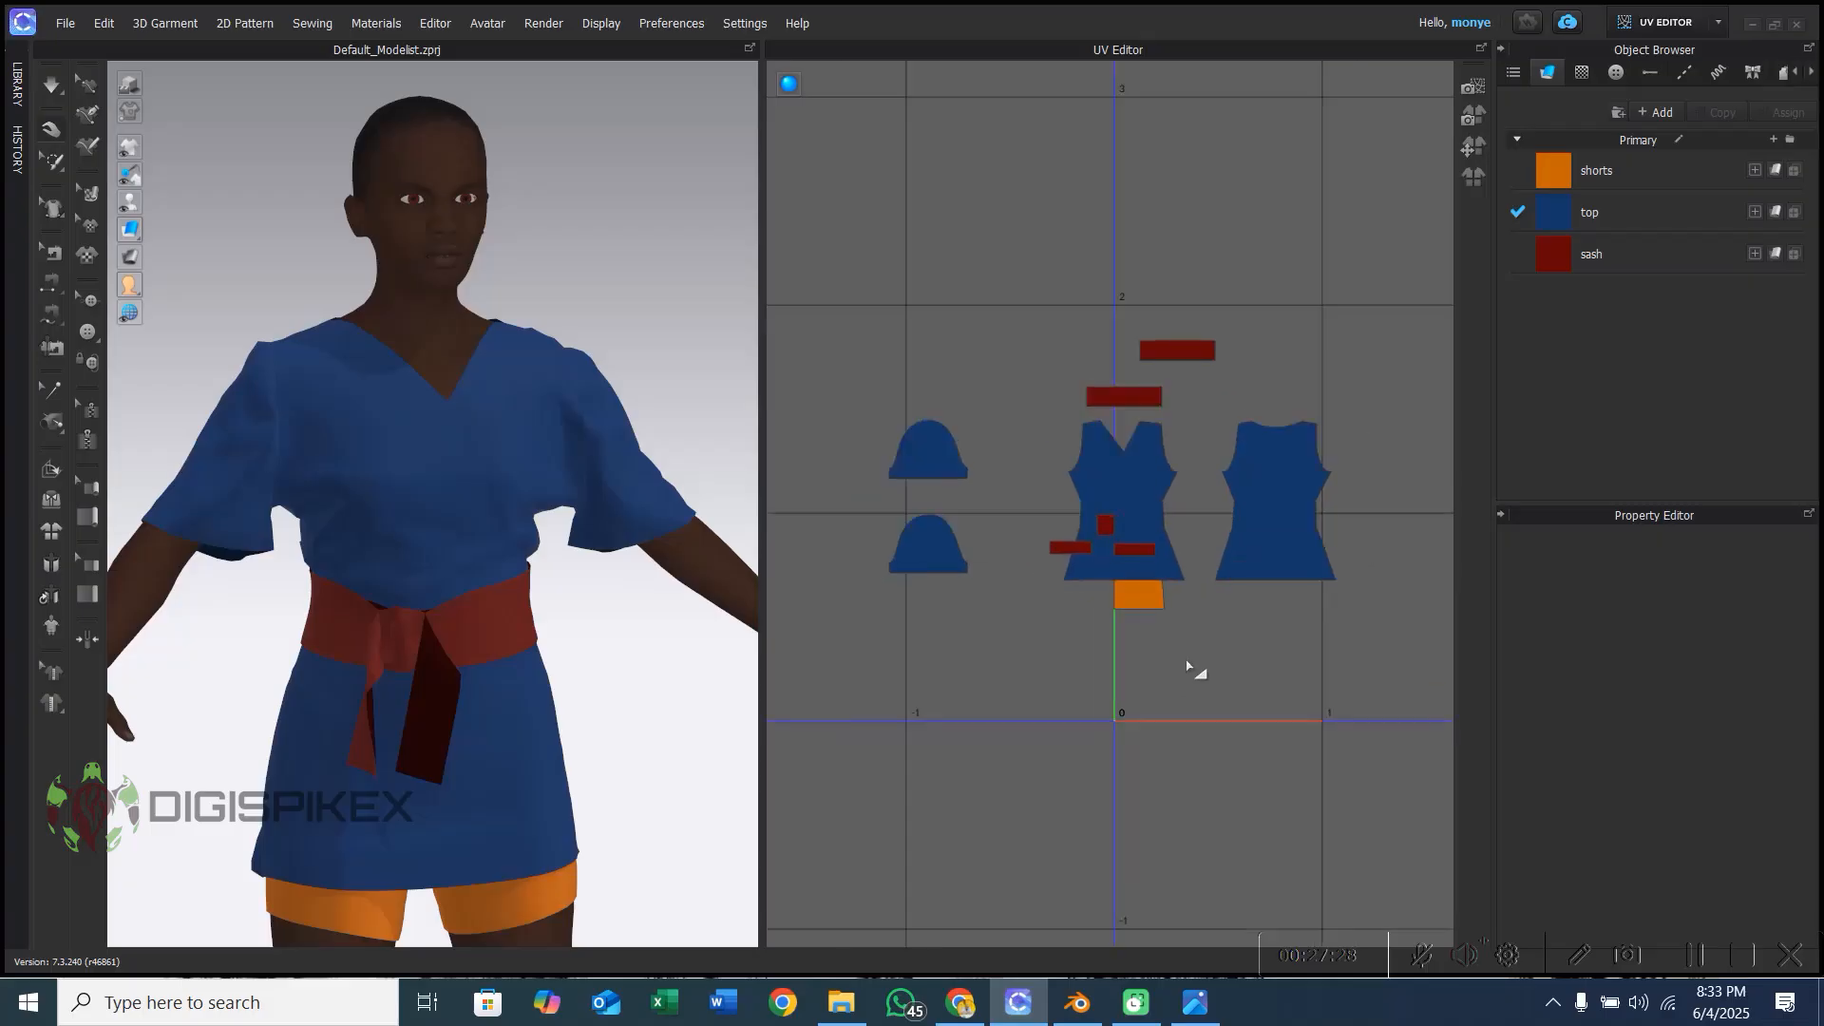
{"action": "middle_click_drag", "start_coordinate": [1183, 663], "coordinate": [1108, 576]}
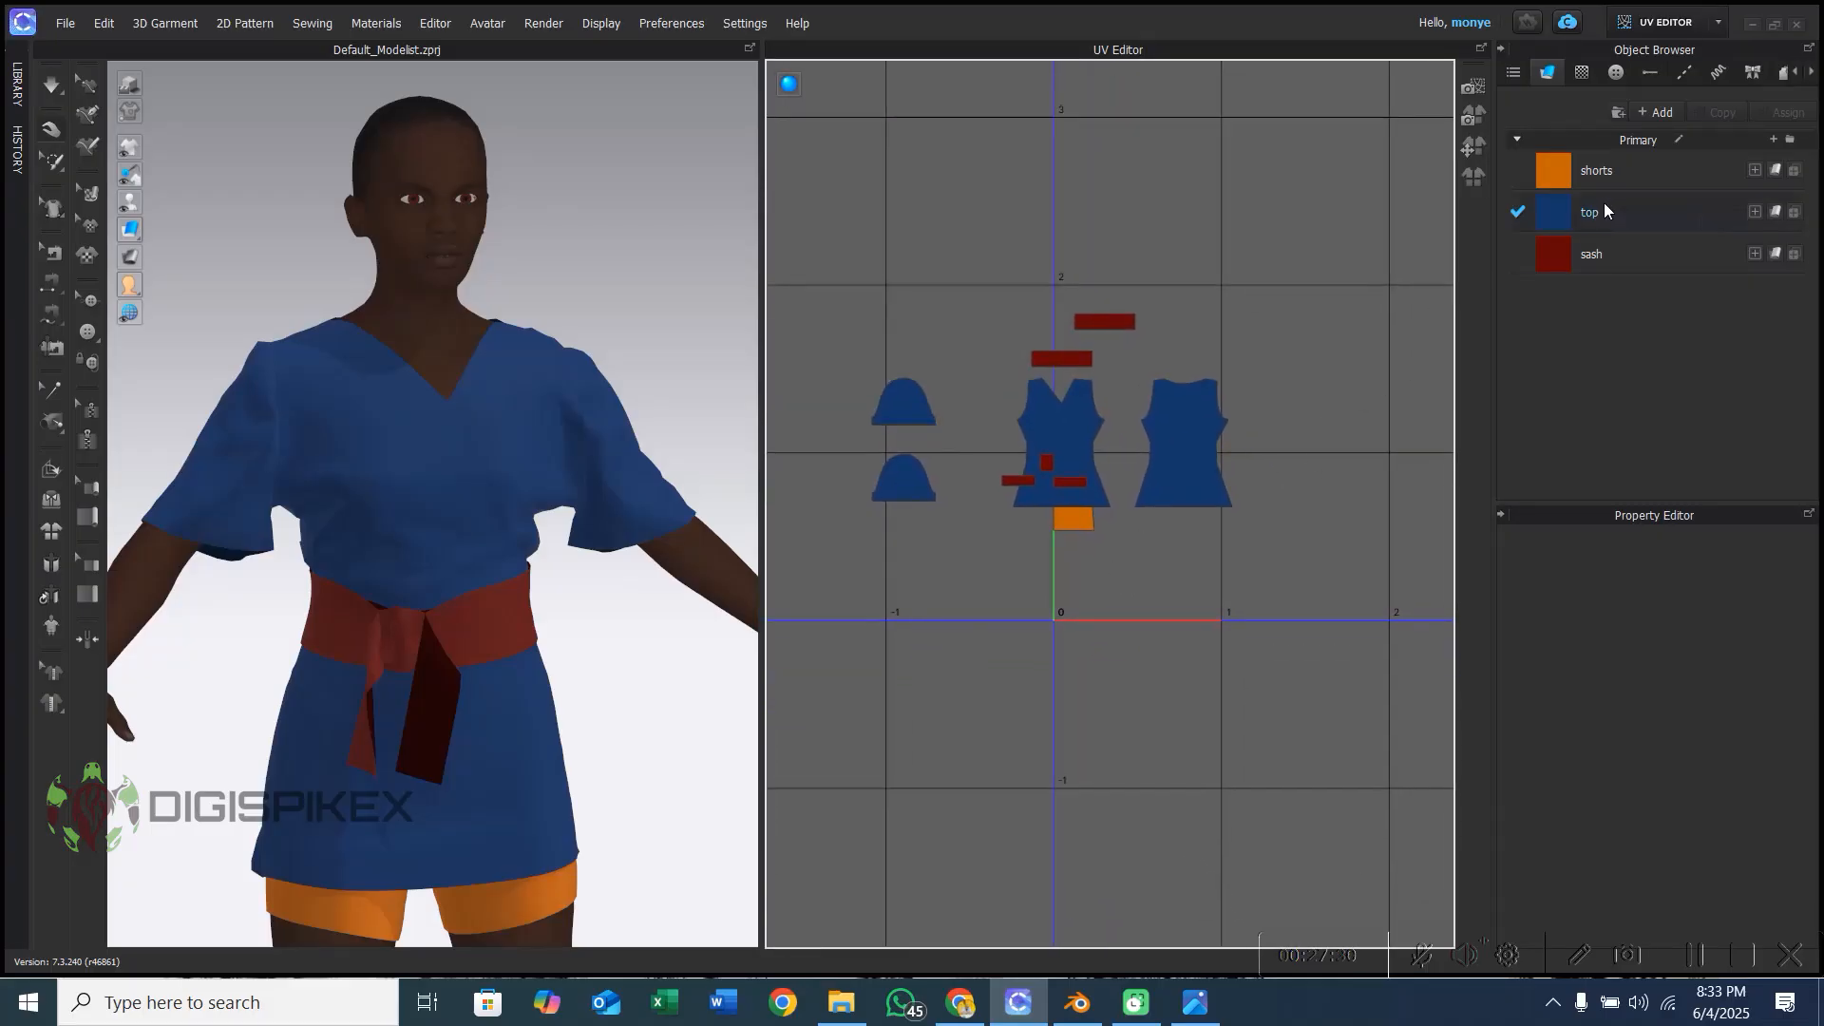
- Arrange the top's UV pieces in a row from the UV origin: front bodice, back bodice, and the two sleeves stacked beside them
{"action": "left_click_drag", "start_coordinate": [1202, 436], "coordinate": [1173, 508]}
{"action": "left_click_drag", "start_coordinate": [1076, 424], "coordinate": [1122, 505]}
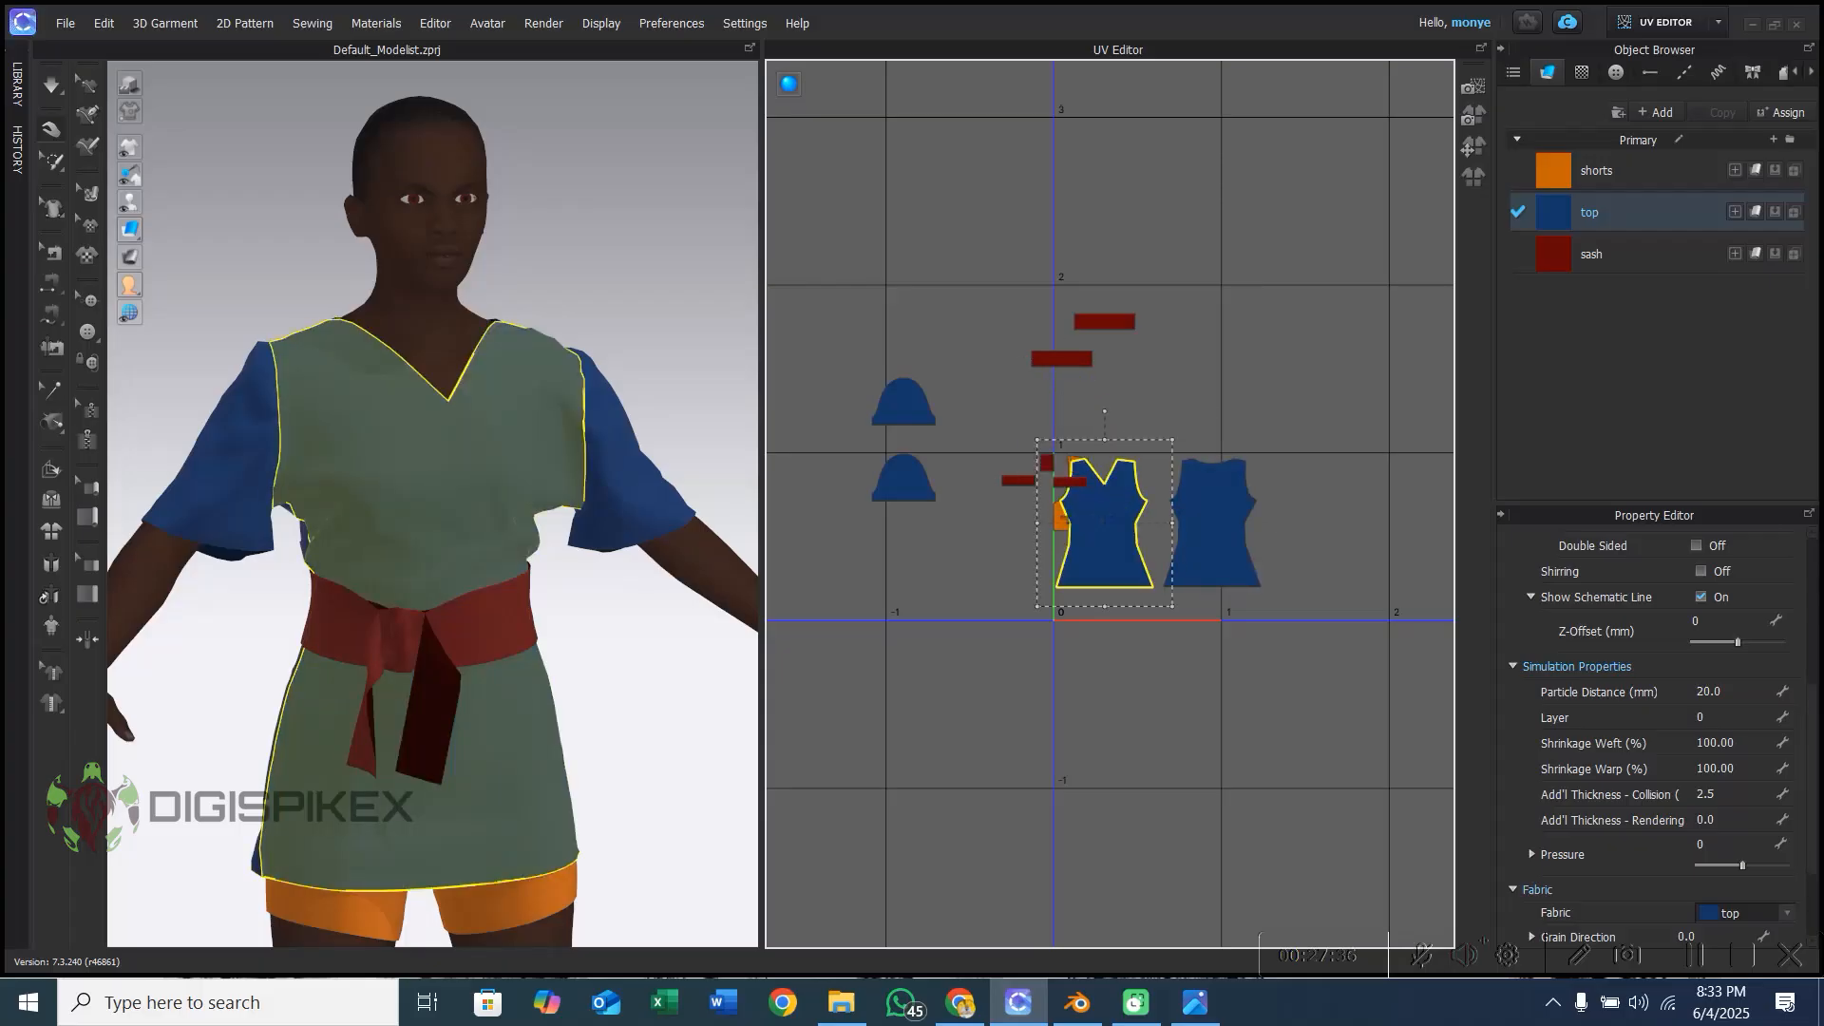
{"action": "left_click", "coordinate": [893, 479]}
{"action": "left_click_drag", "start_coordinate": [898, 480], "coordinate": [1010, 534]}
{"action": "left_click_drag", "start_coordinate": [901, 399], "coordinate": [1295, 528]}
{"action": "left_click", "coordinate": [1028, 535]}
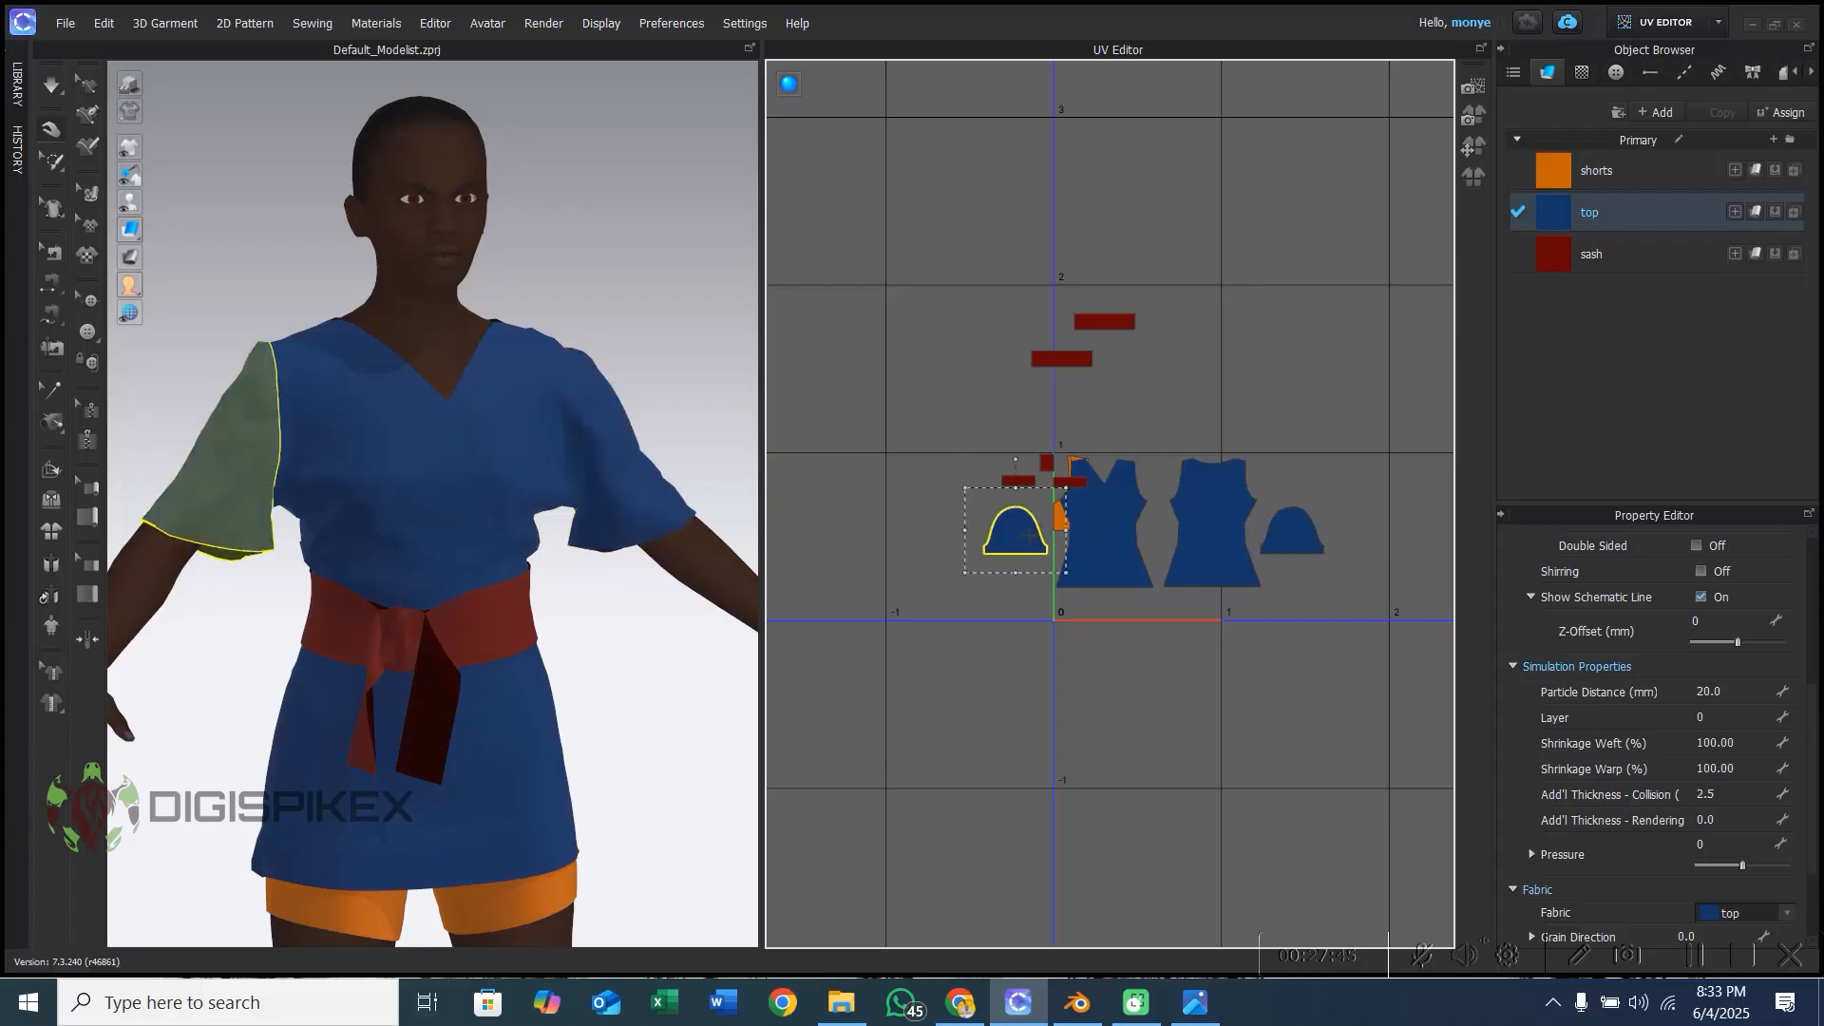
{"action": "left_click_drag", "start_coordinate": [1286, 539], "coordinate": [1299, 561]}
{"action": "left_click_drag", "start_coordinate": [995, 539], "coordinate": [1275, 503]}
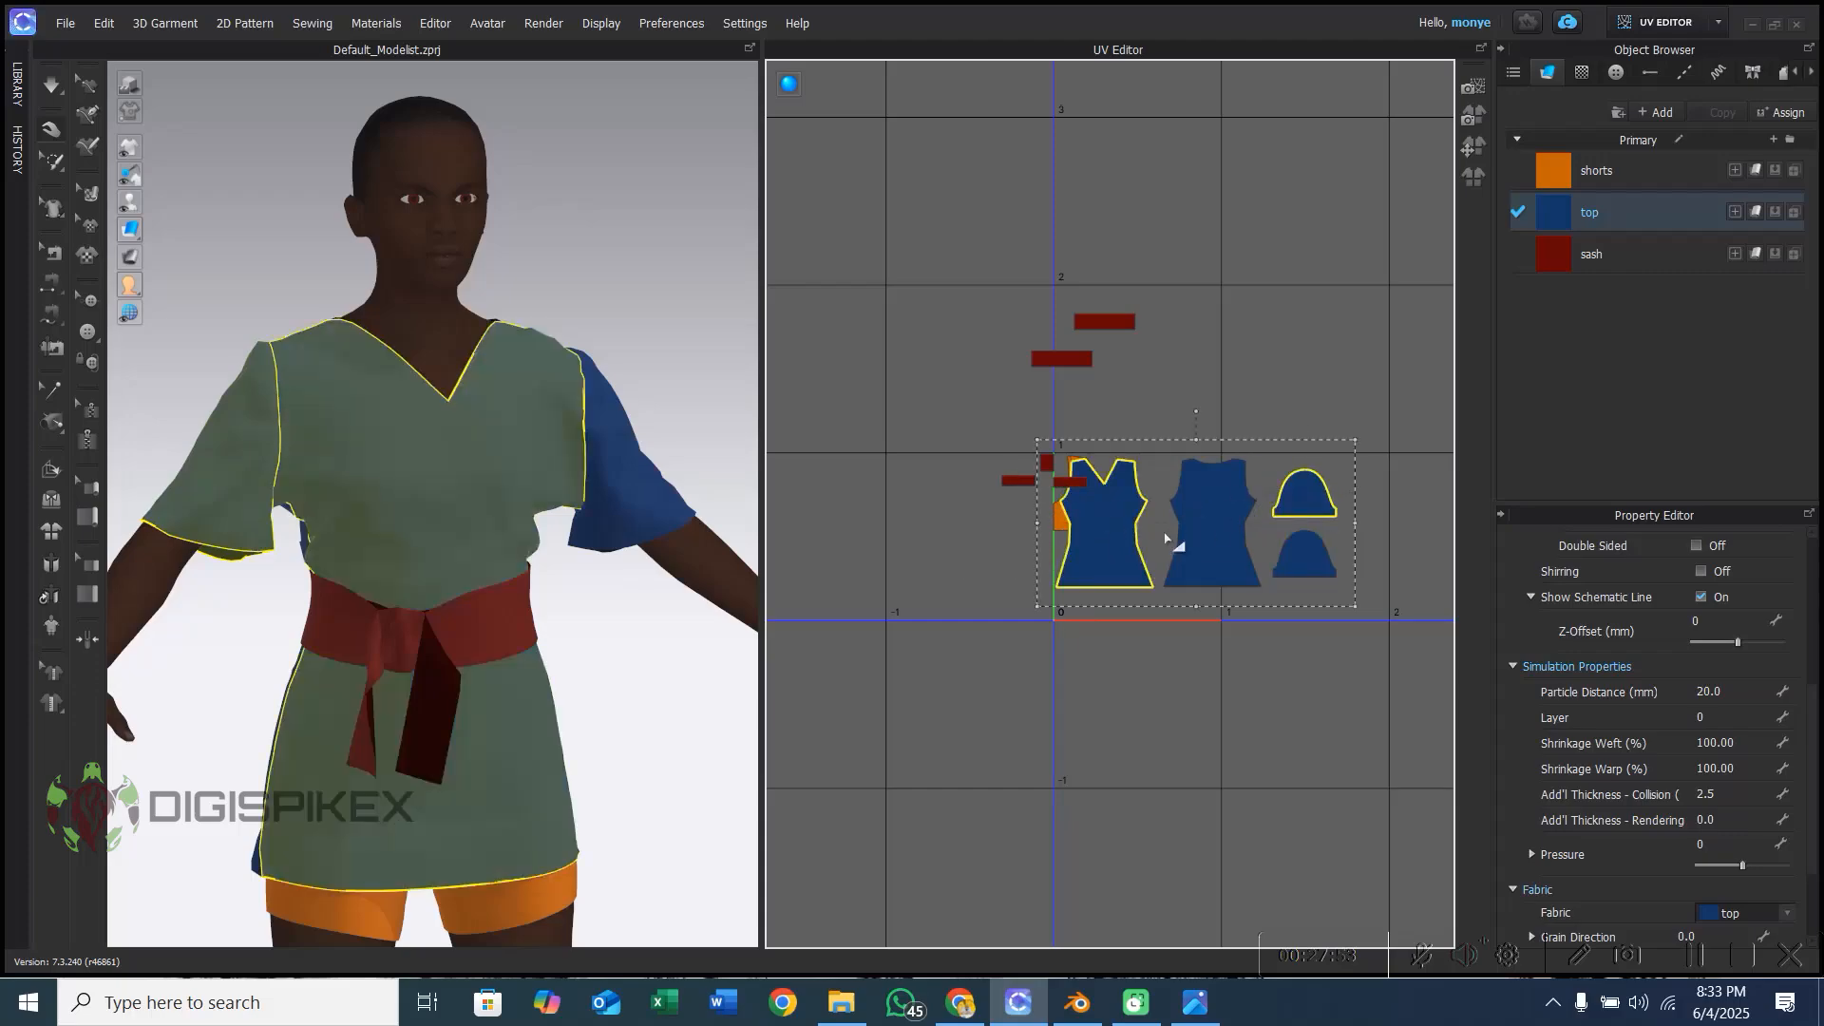
- Scale the front bodice, back bodice and both sleeves down together so they fit within the width of the 0–1 UV tile
{"action": "left_click", "coordinate": [1289, 555]}
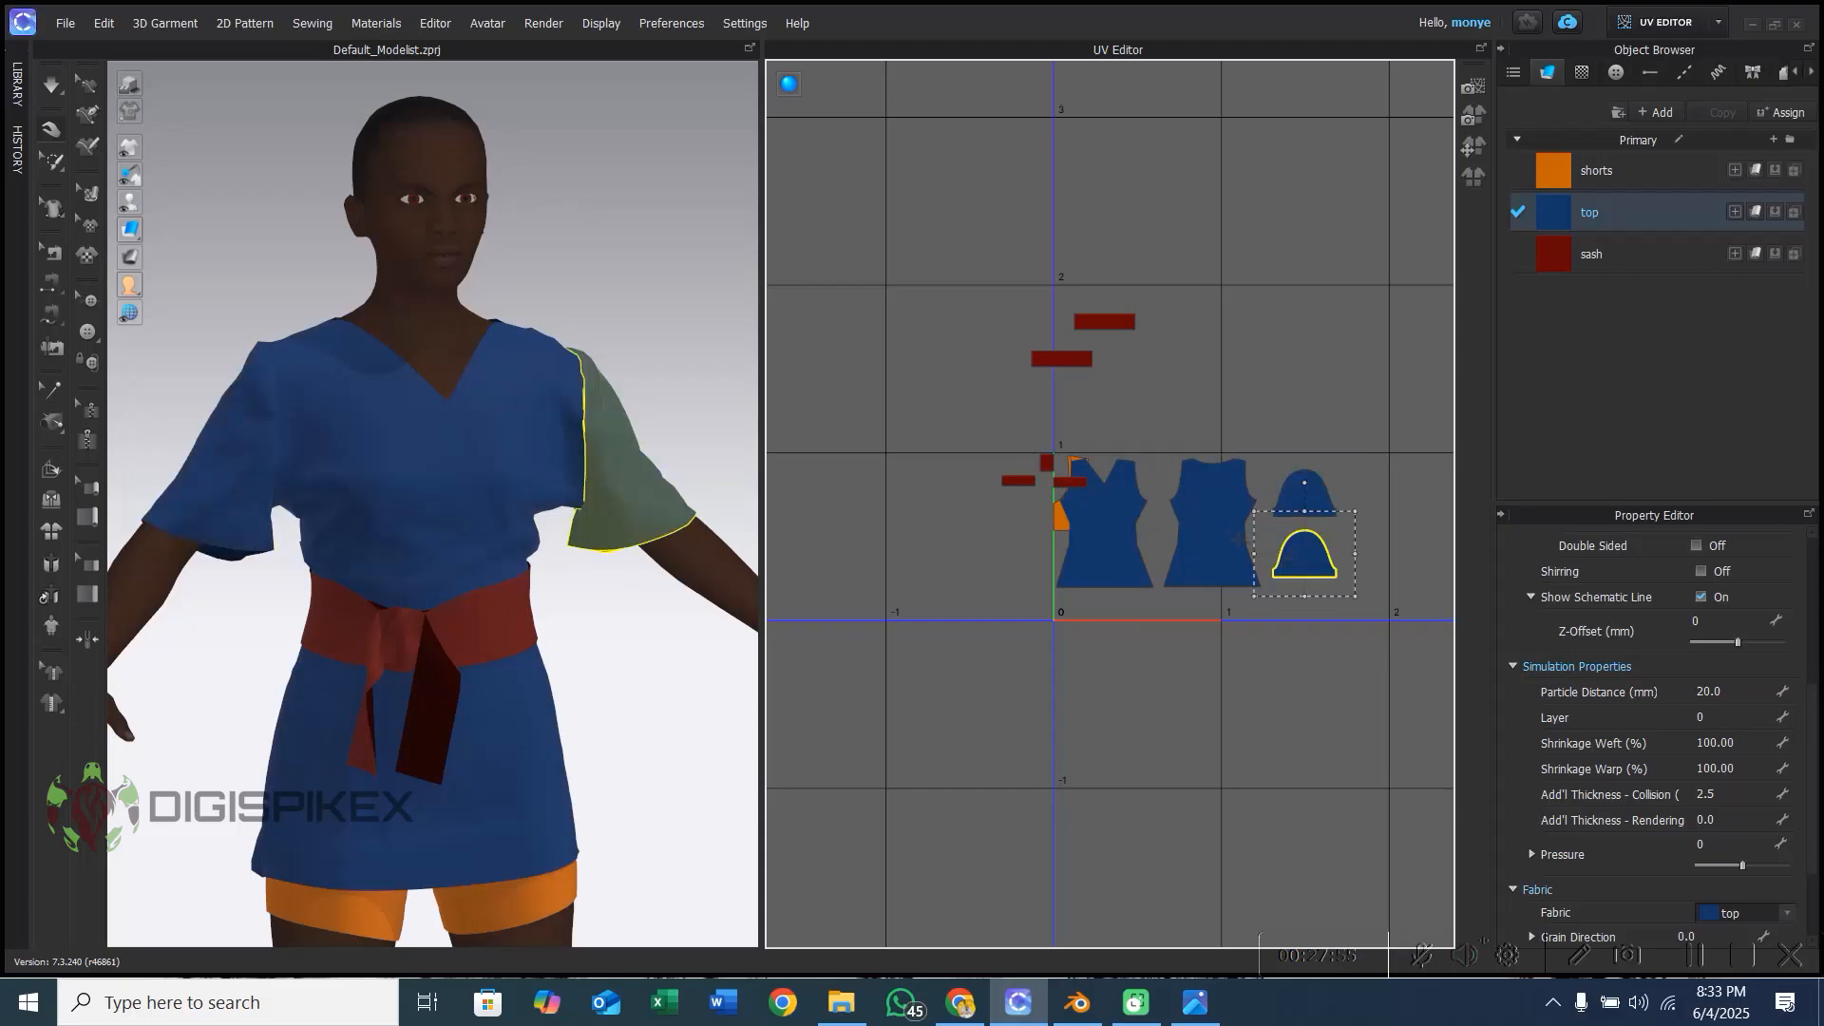
{"action": "left_click", "coordinate": [1141, 520]}
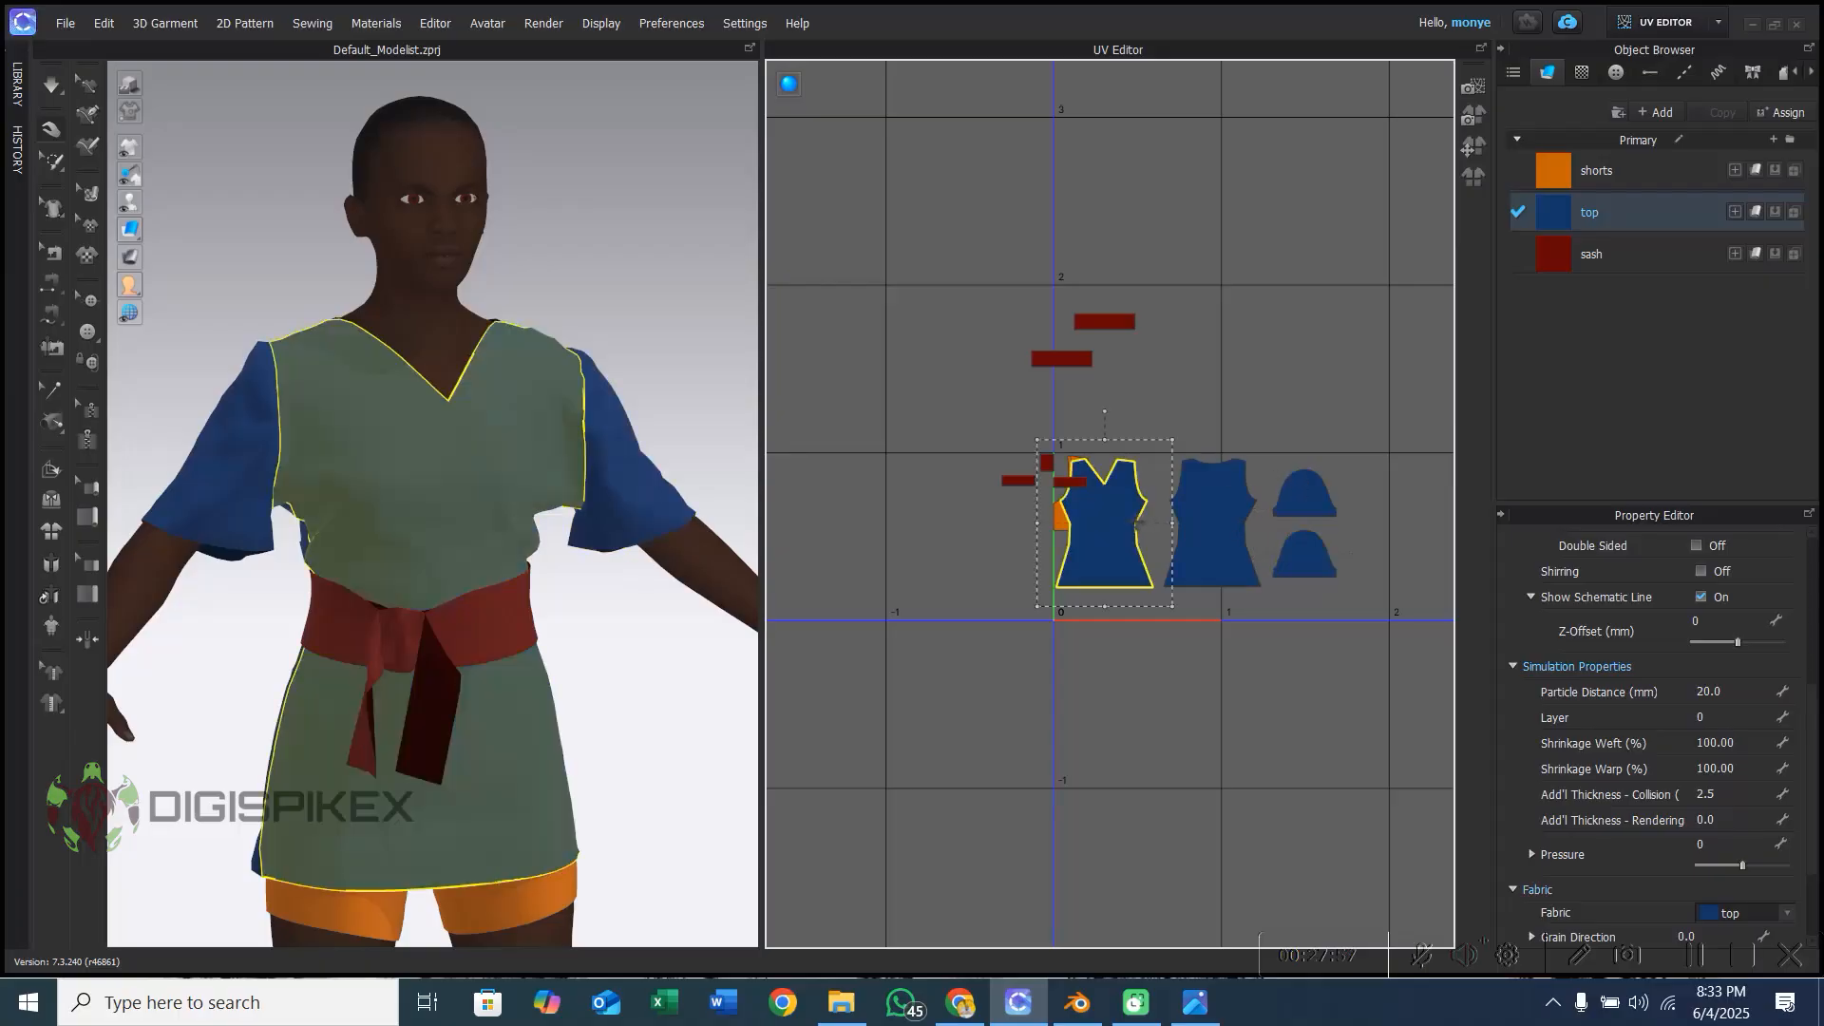
{"action": "left_click", "coordinate": [1212, 486], "text": "shift"}
{"action": "left_click", "coordinate": [1305, 494], "text": "shift"}
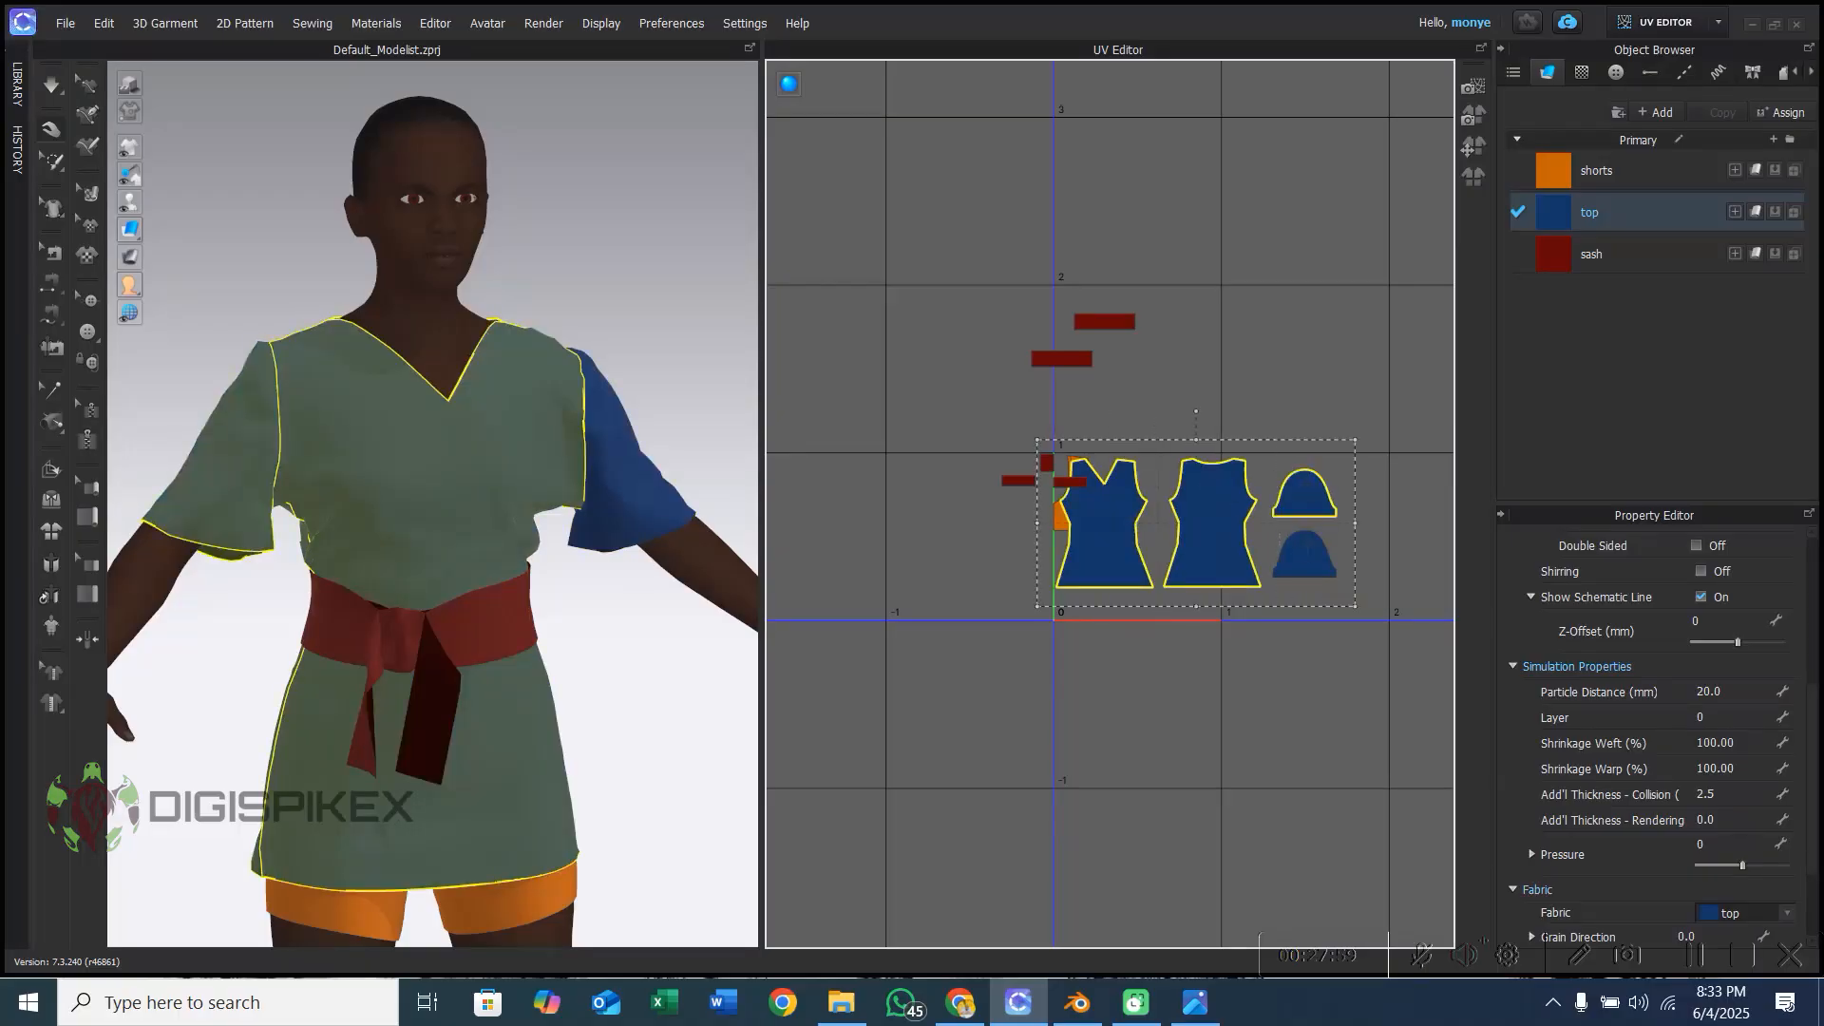
{"action": "left_click", "coordinate": [1304, 556], "text": "shift"}
{"action": "left_click_drag", "start_coordinate": [1356, 437], "coordinate": [1234, 496]}
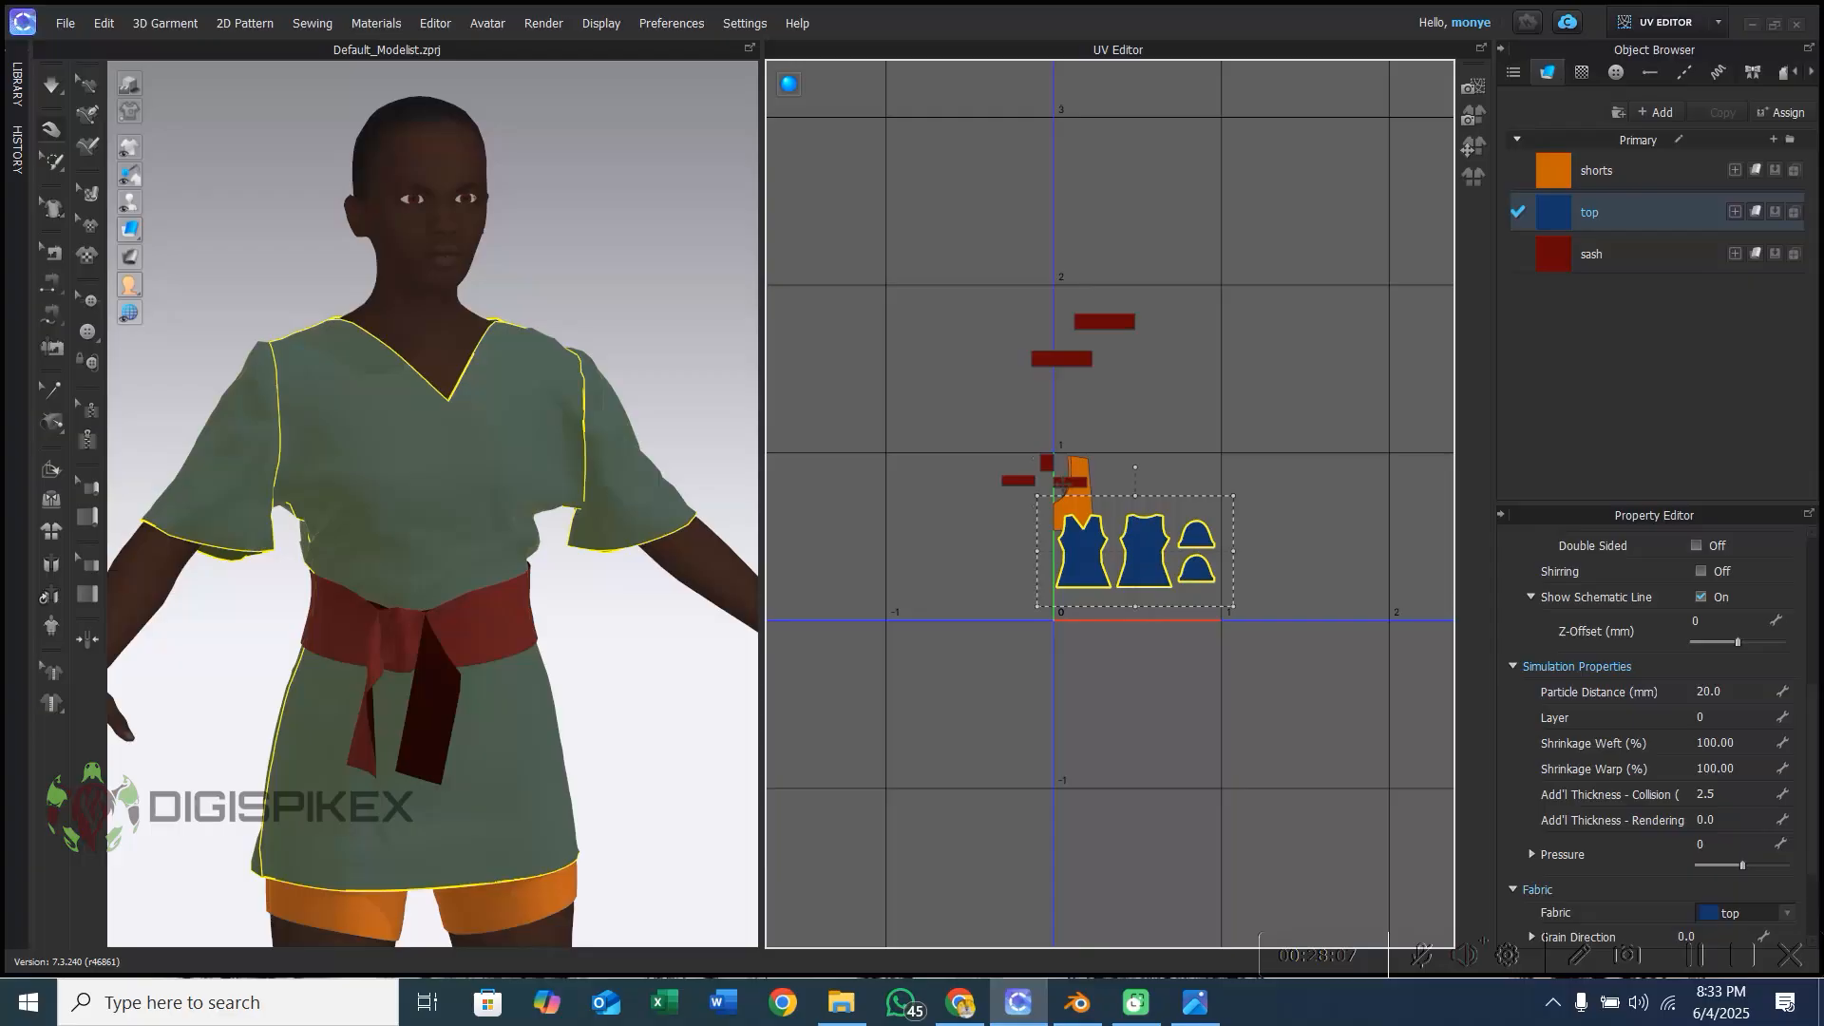
- Move the sash knot piece and its two tail pieces into the 0–1 UV tile above the back bodice and sleeves
{"action": "left_click", "coordinate": [1064, 485]}
{"action": "left_click_drag", "start_coordinate": [1070, 485], "coordinate": [1189, 478]}
{"action": "left_click_drag", "start_coordinate": [1030, 487], "coordinate": [1193, 491]}
{"action": "left_click_drag", "start_coordinate": [1046, 466], "coordinate": [1157, 480]}
- Move the two long sash bands into the 0–1 UV tile, one above the other over the bodice pieces
{"action": "left_click_drag", "start_coordinate": [1058, 363], "coordinate": [1098, 479]}
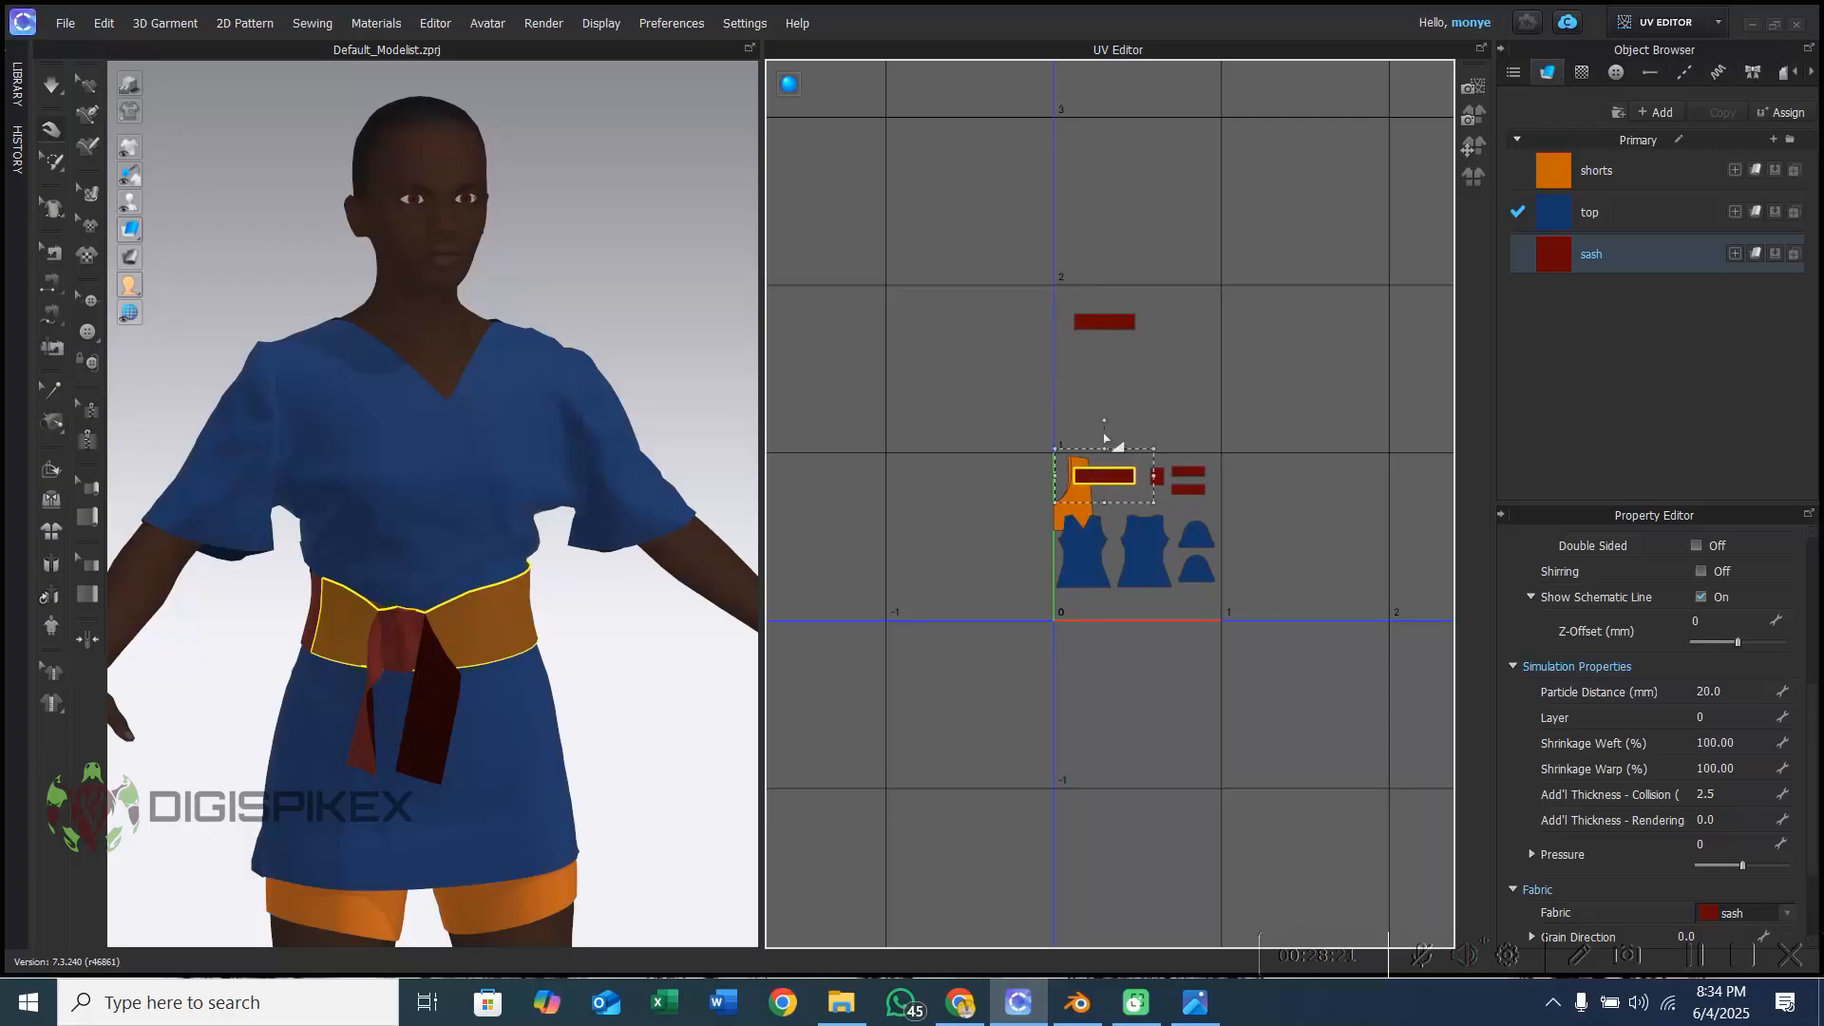
{"action": "scroll", "coordinate": [1105, 470], "scroll_direction": "down", "scroll_amount": 2}
{"action": "scroll", "coordinate": [1105, 470], "scroll_direction": "up", "scroll_amount": 5}
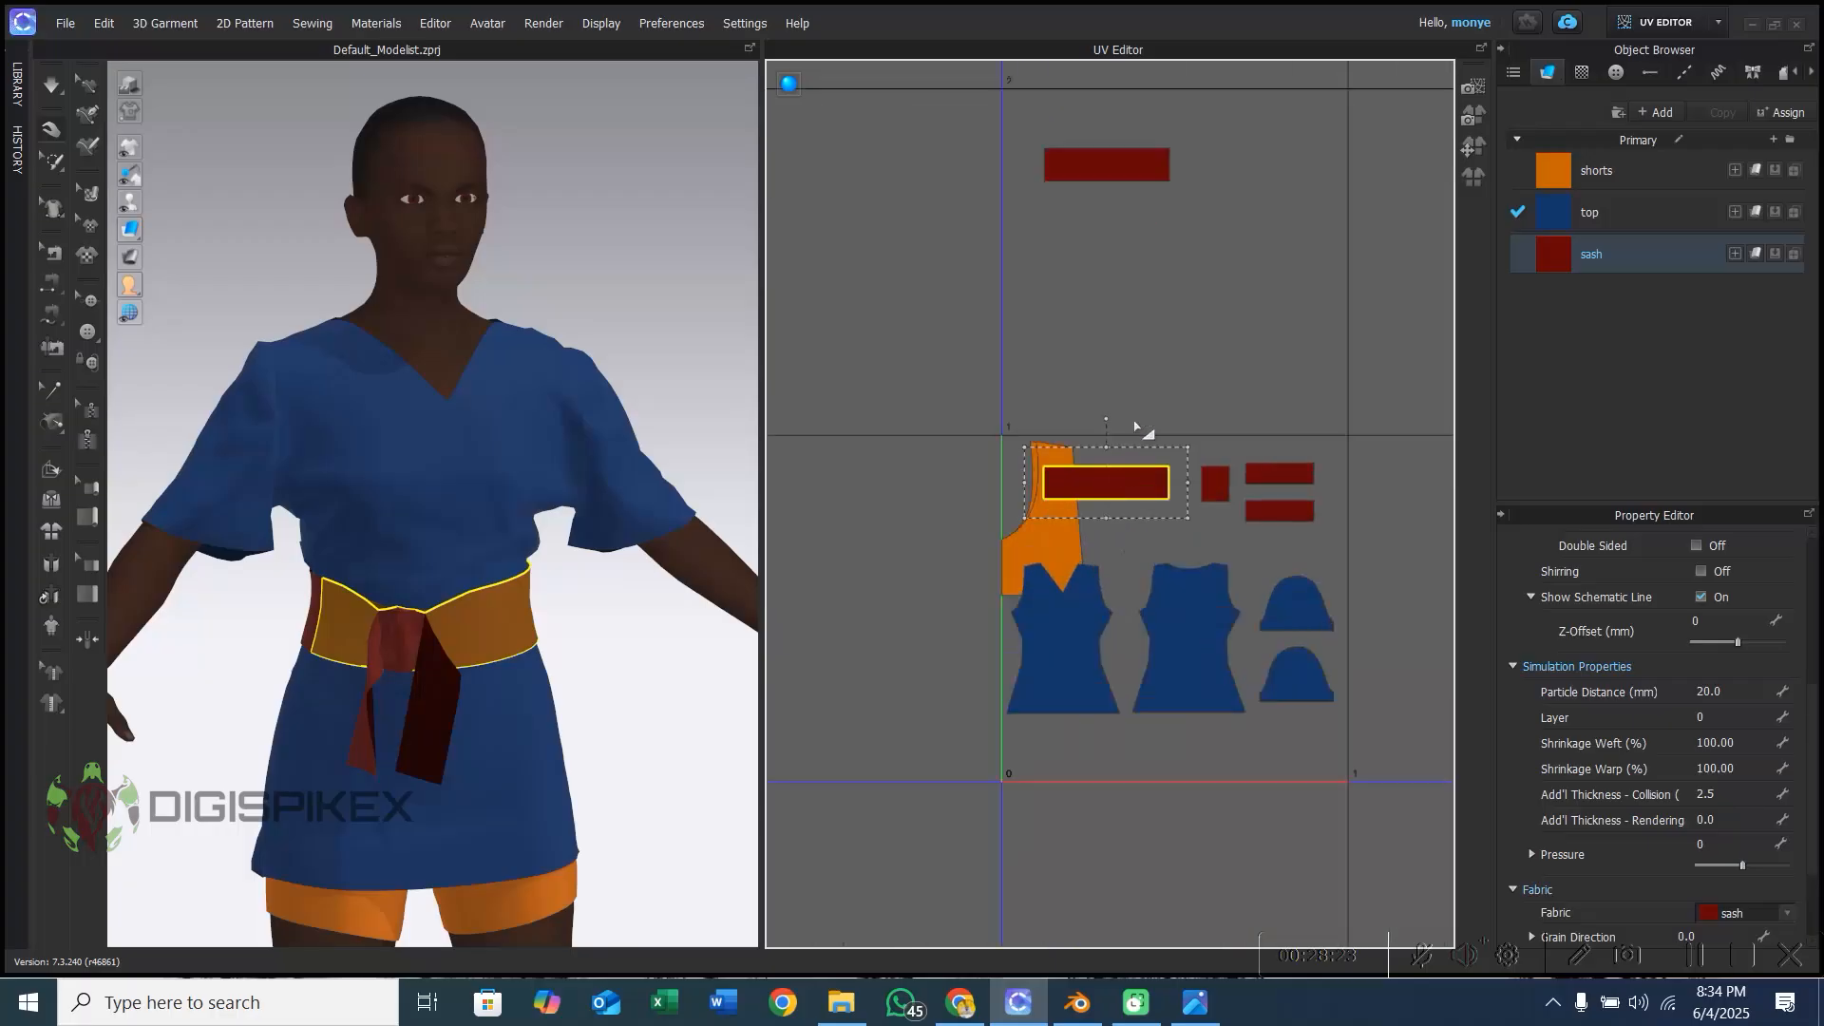
{"action": "left_click_drag", "start_coordinate": [1112, 487], "coordinate": [1112, 470]}
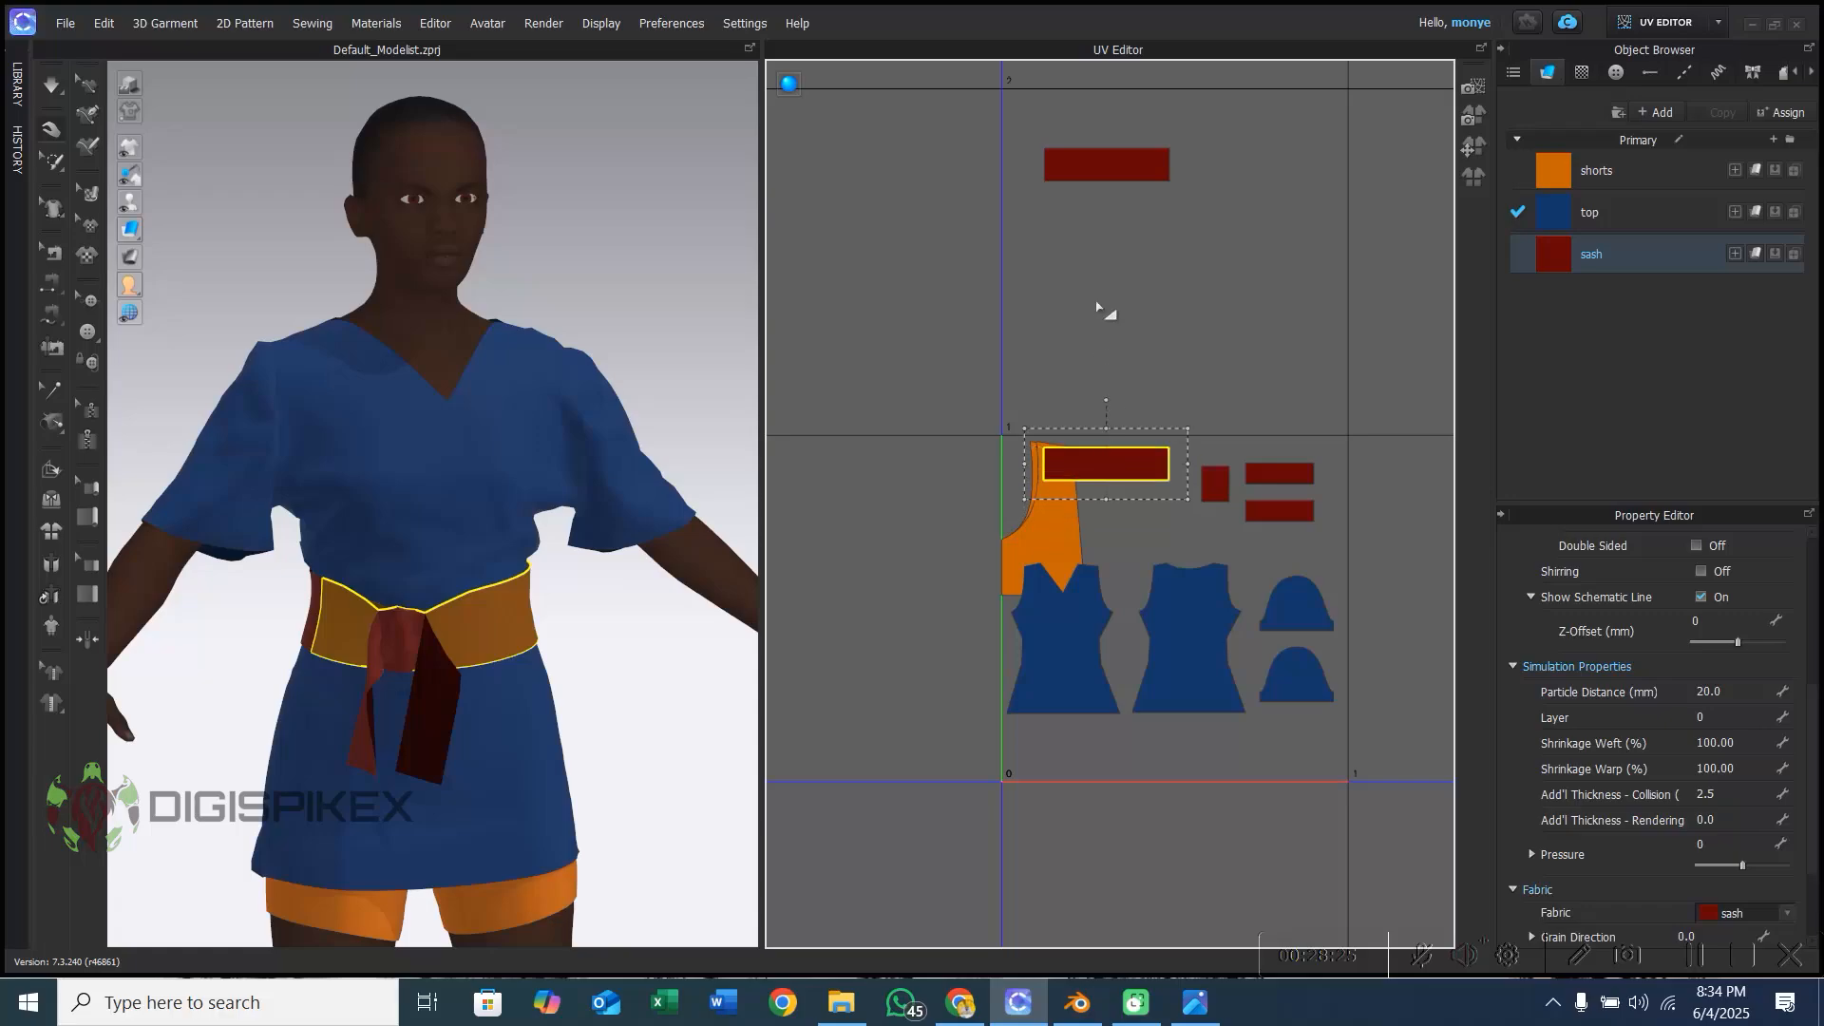
{"action": "left_click", "coordinate": [1106, 173]}
{"action": "left_click_drag", "start_coordinate": [1106, 172], "coordinate": [1125, 516]}
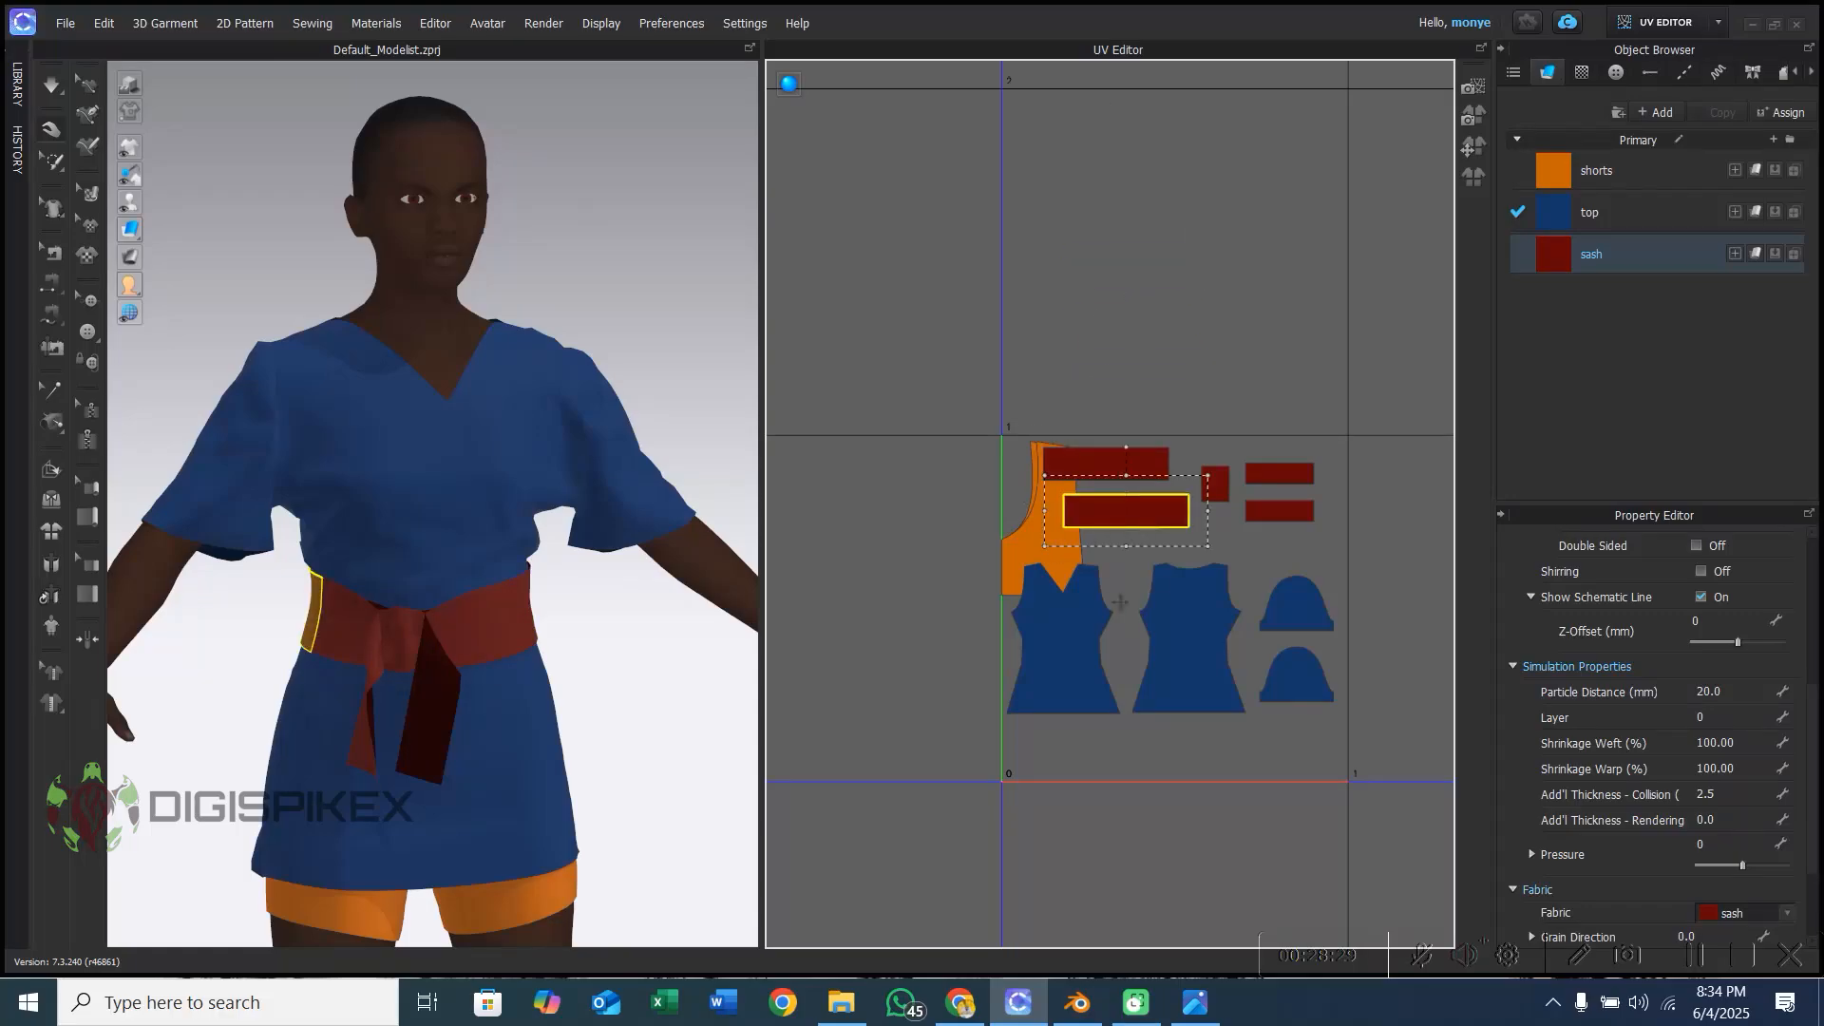
- Scale all the sash and top UV pieces down together, keeping them inside the 0–1 tile
{"action": "left_click", "coordinate": [1018, 550]}
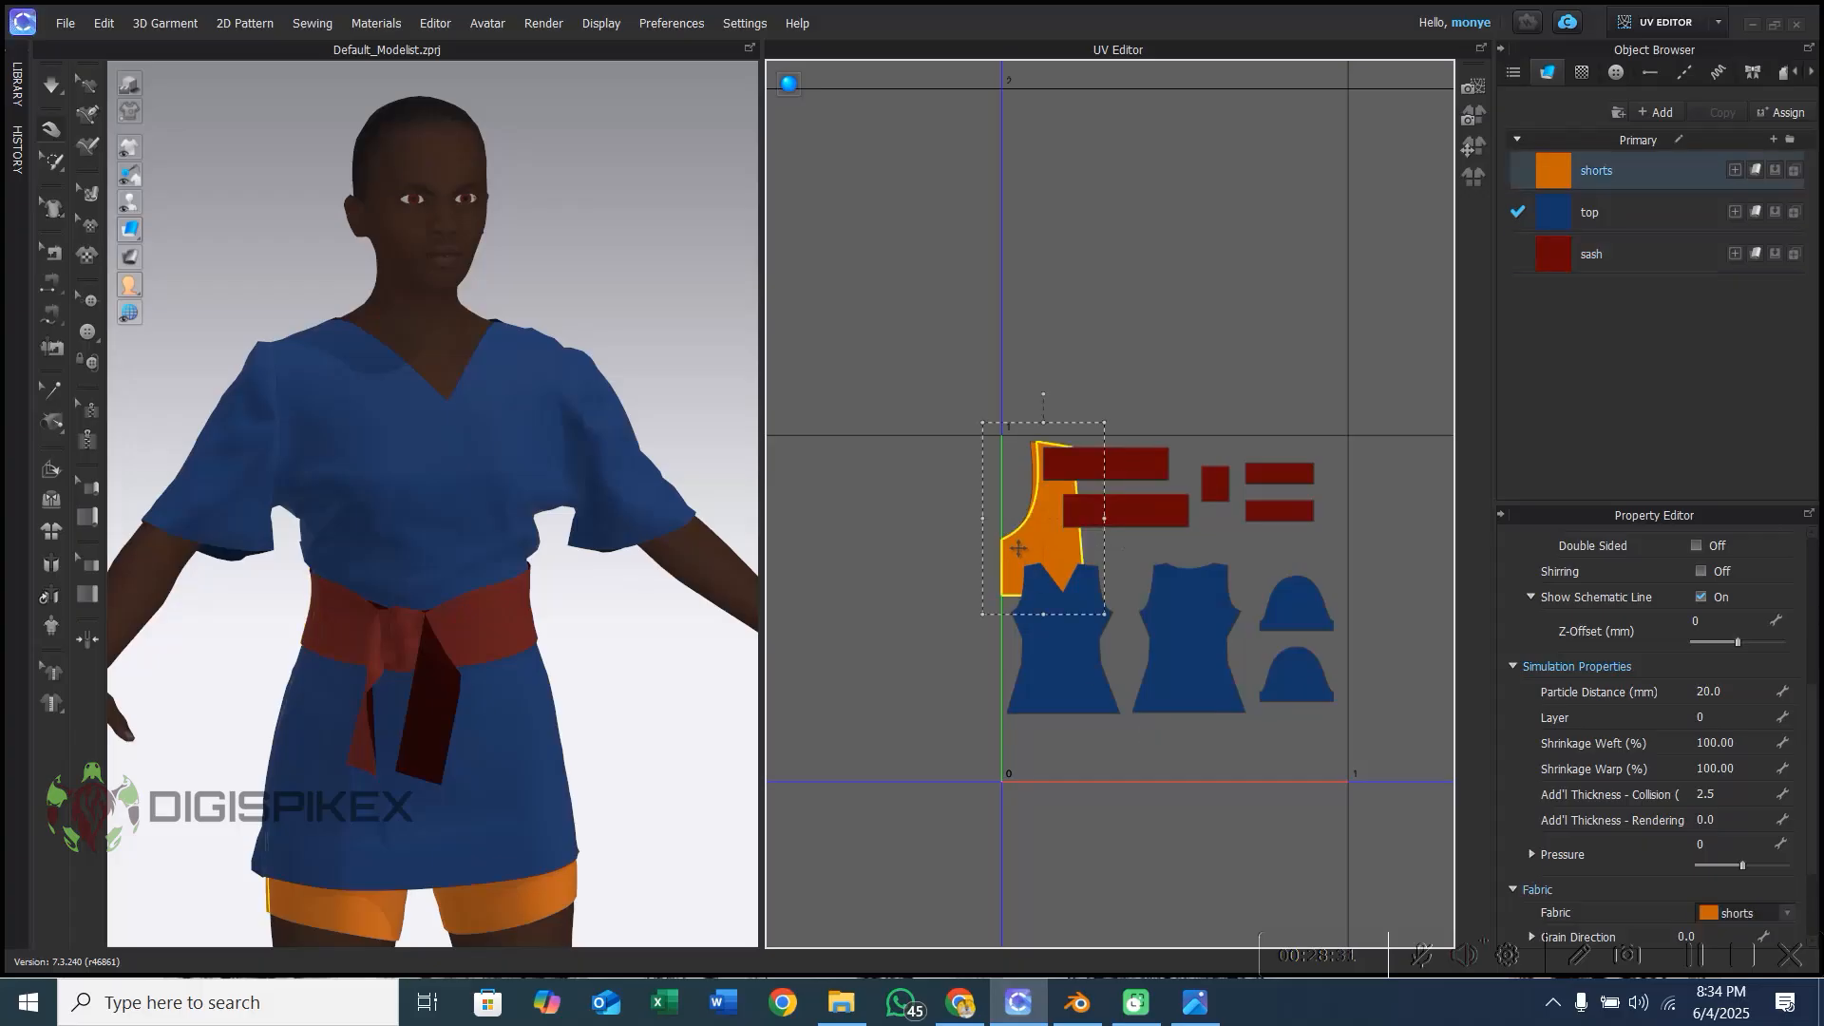
{"action": "left_click", "coordinate": [1136, 465]}
{"action": "left_click", "coordinate": [1154, 513], "text": "shift"}
{"action": "left_click", "coordinate": [1221, 482], "text": "shift"}
{"action": "left_click", "coordinate": [1279, 473], "text": "shift"}
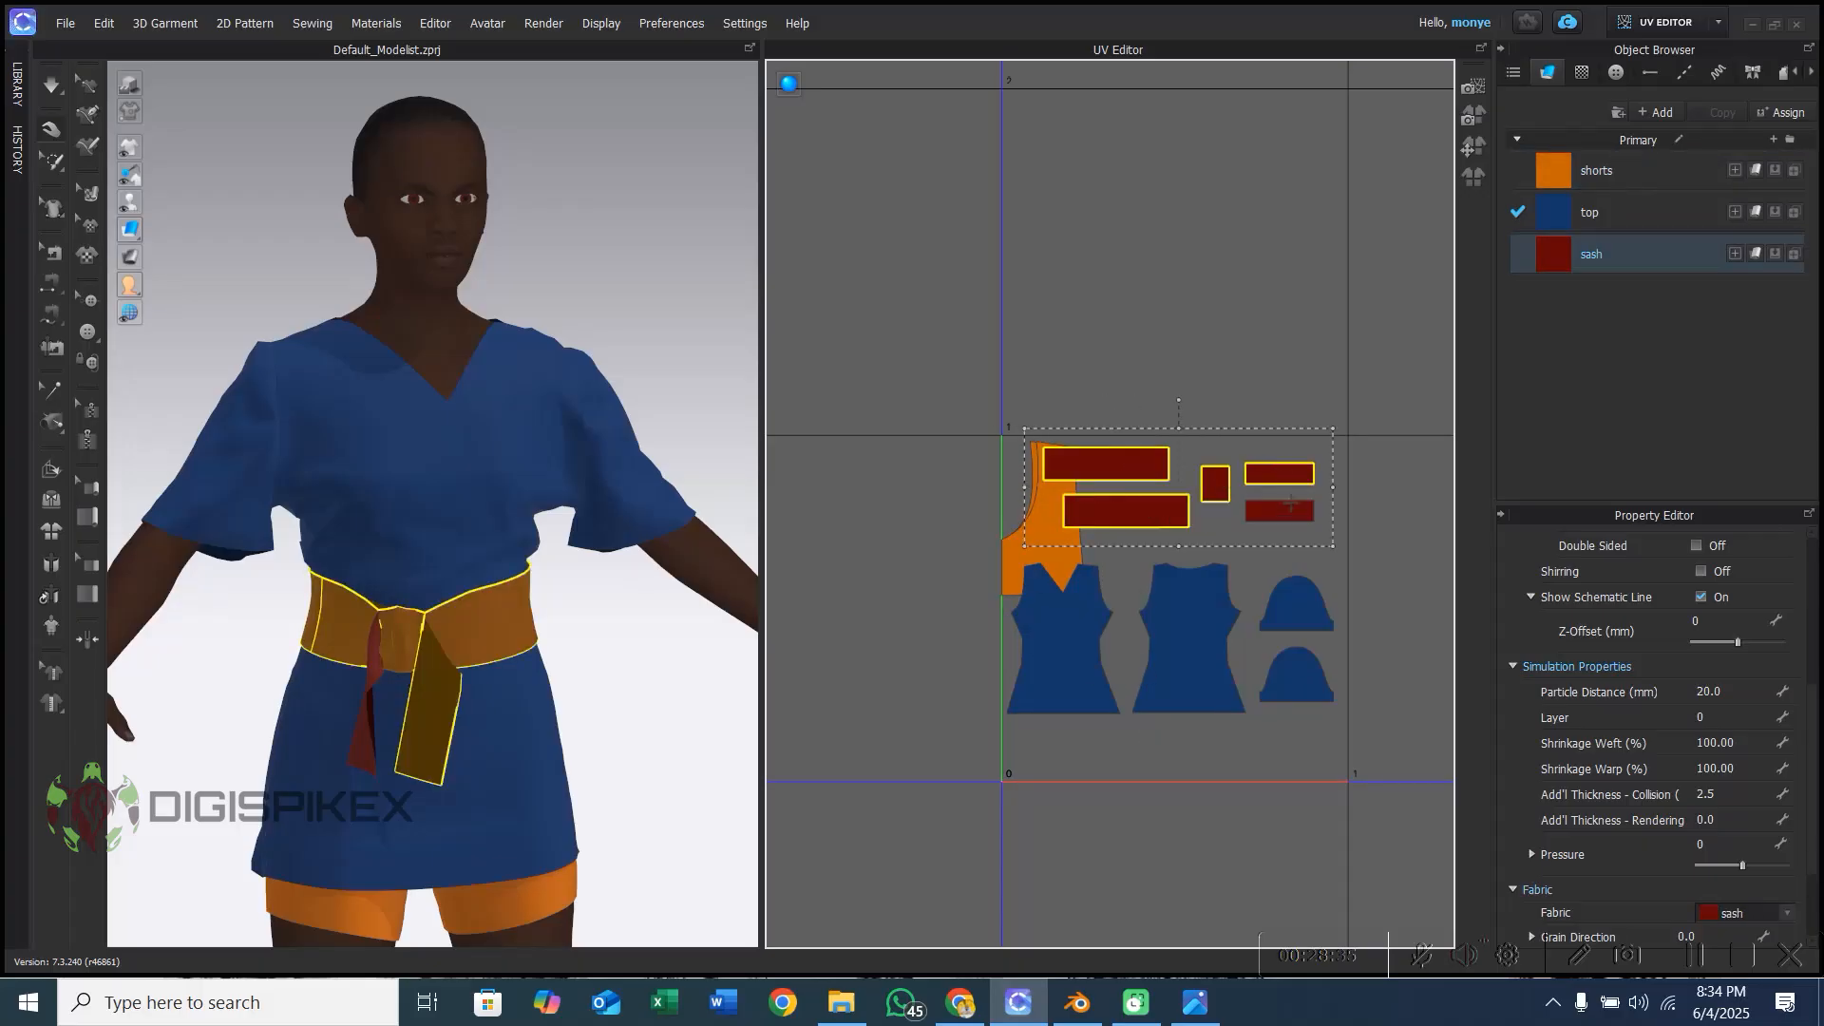
{"action": "left_click", "coordinate": [1287, 510], "text": "shift"}
{"action": "left_click", "coordinate": [1078, 635], "text": "shift"}
{"action": "left_click", "coordinate": [1187, 637], "text": "shift"}
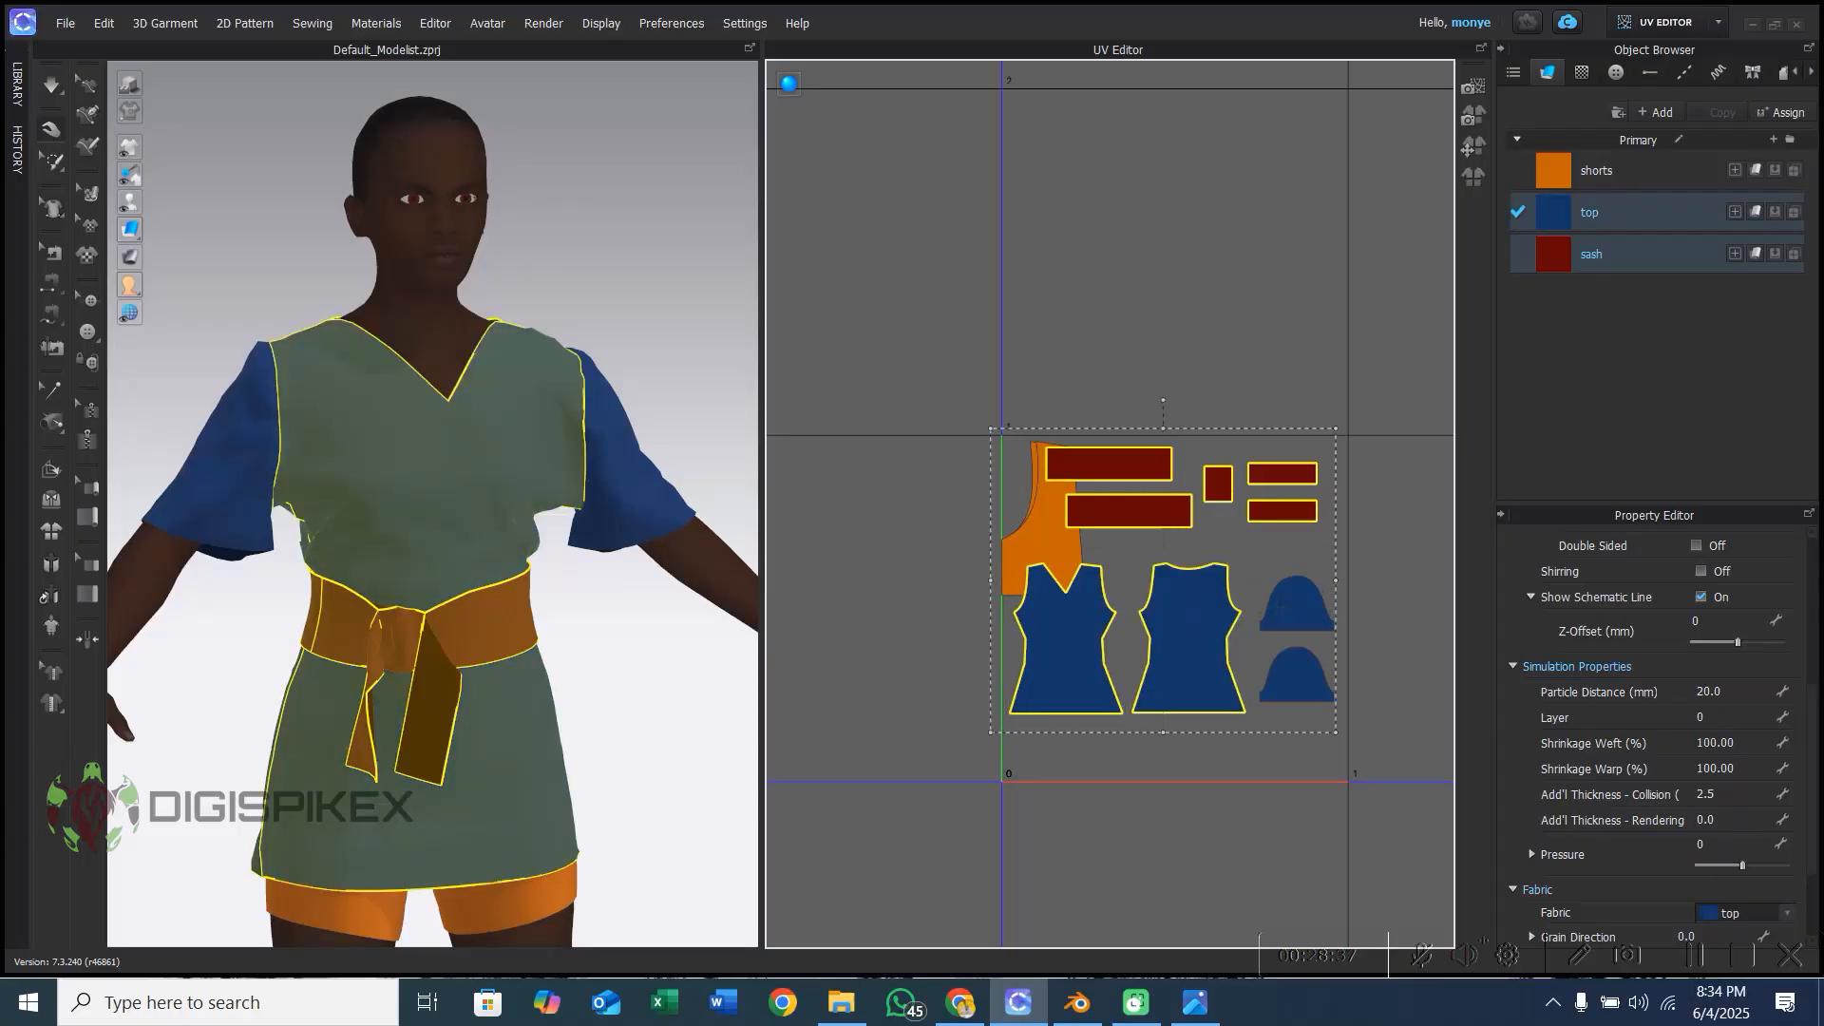
{"action": "left_click", "coordinate": [1297, 604], "text": "shift"}
{"action": "left_click", "coordinate": [1296, 673], "text": "shift"}
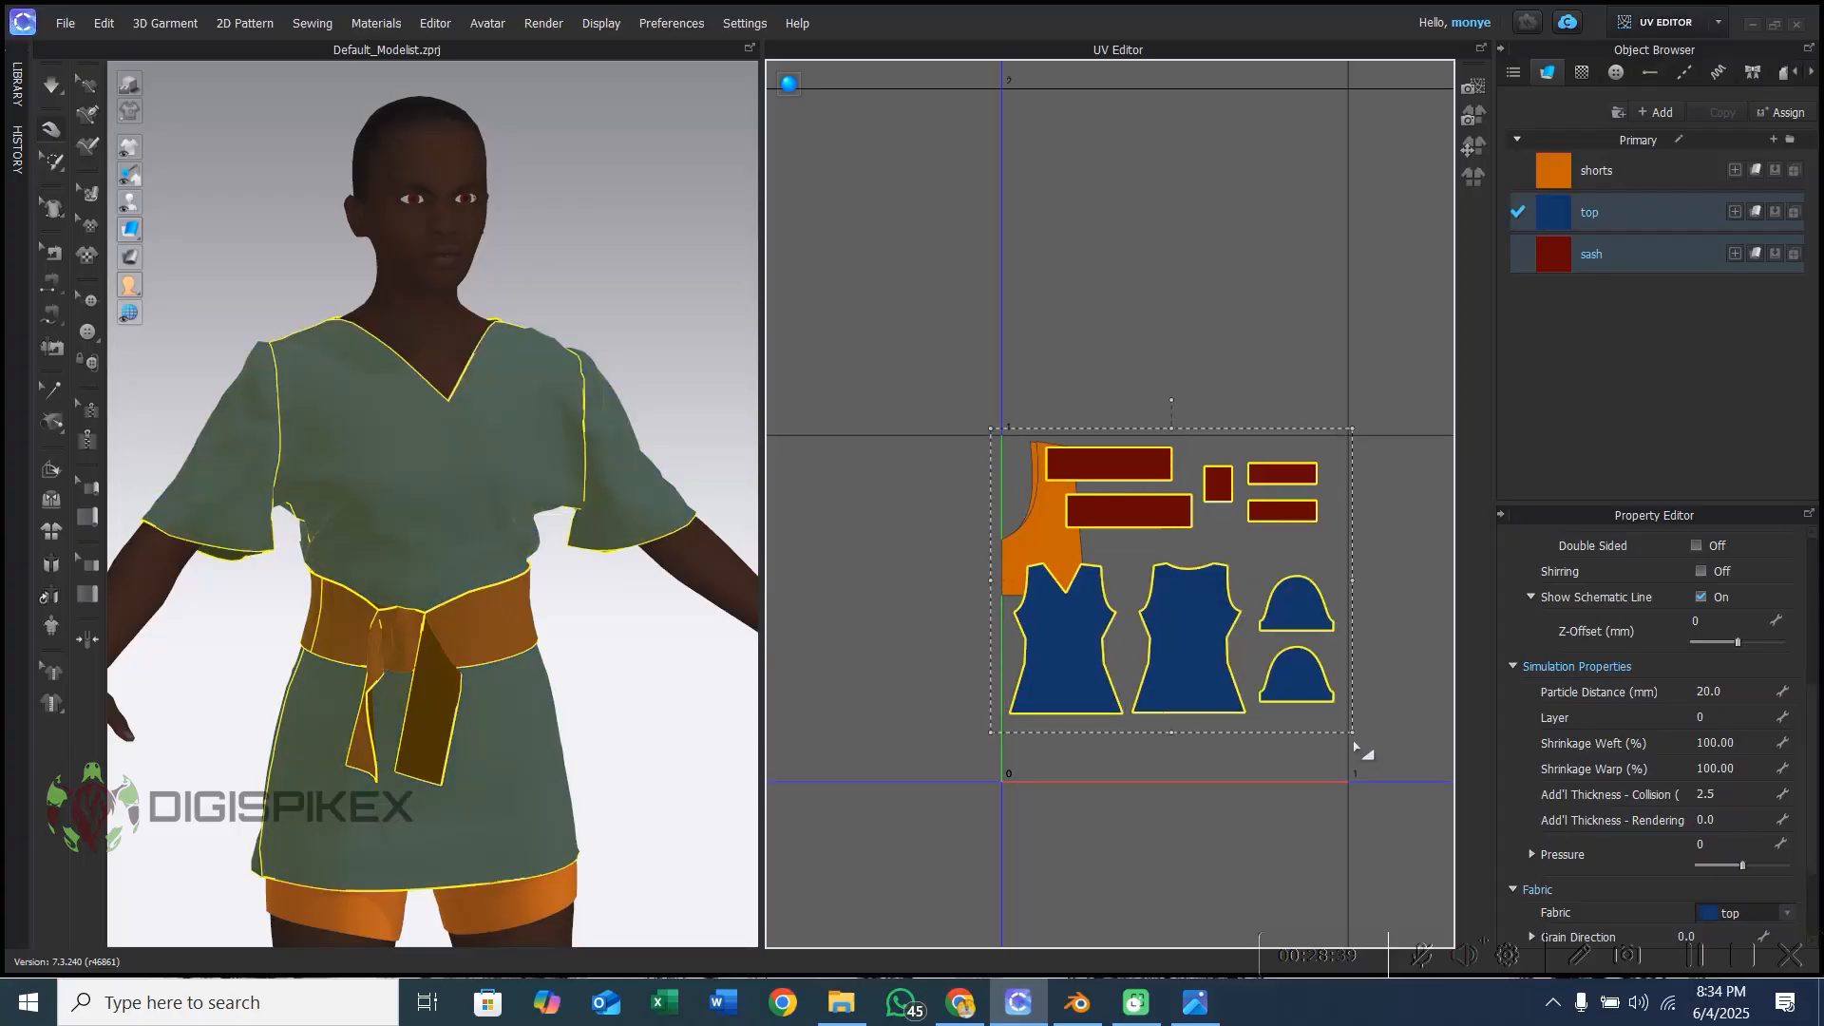
{"action": "left_click_drag", "start_coordinate": [1355, 736], "coordinate": [1293, 684]}
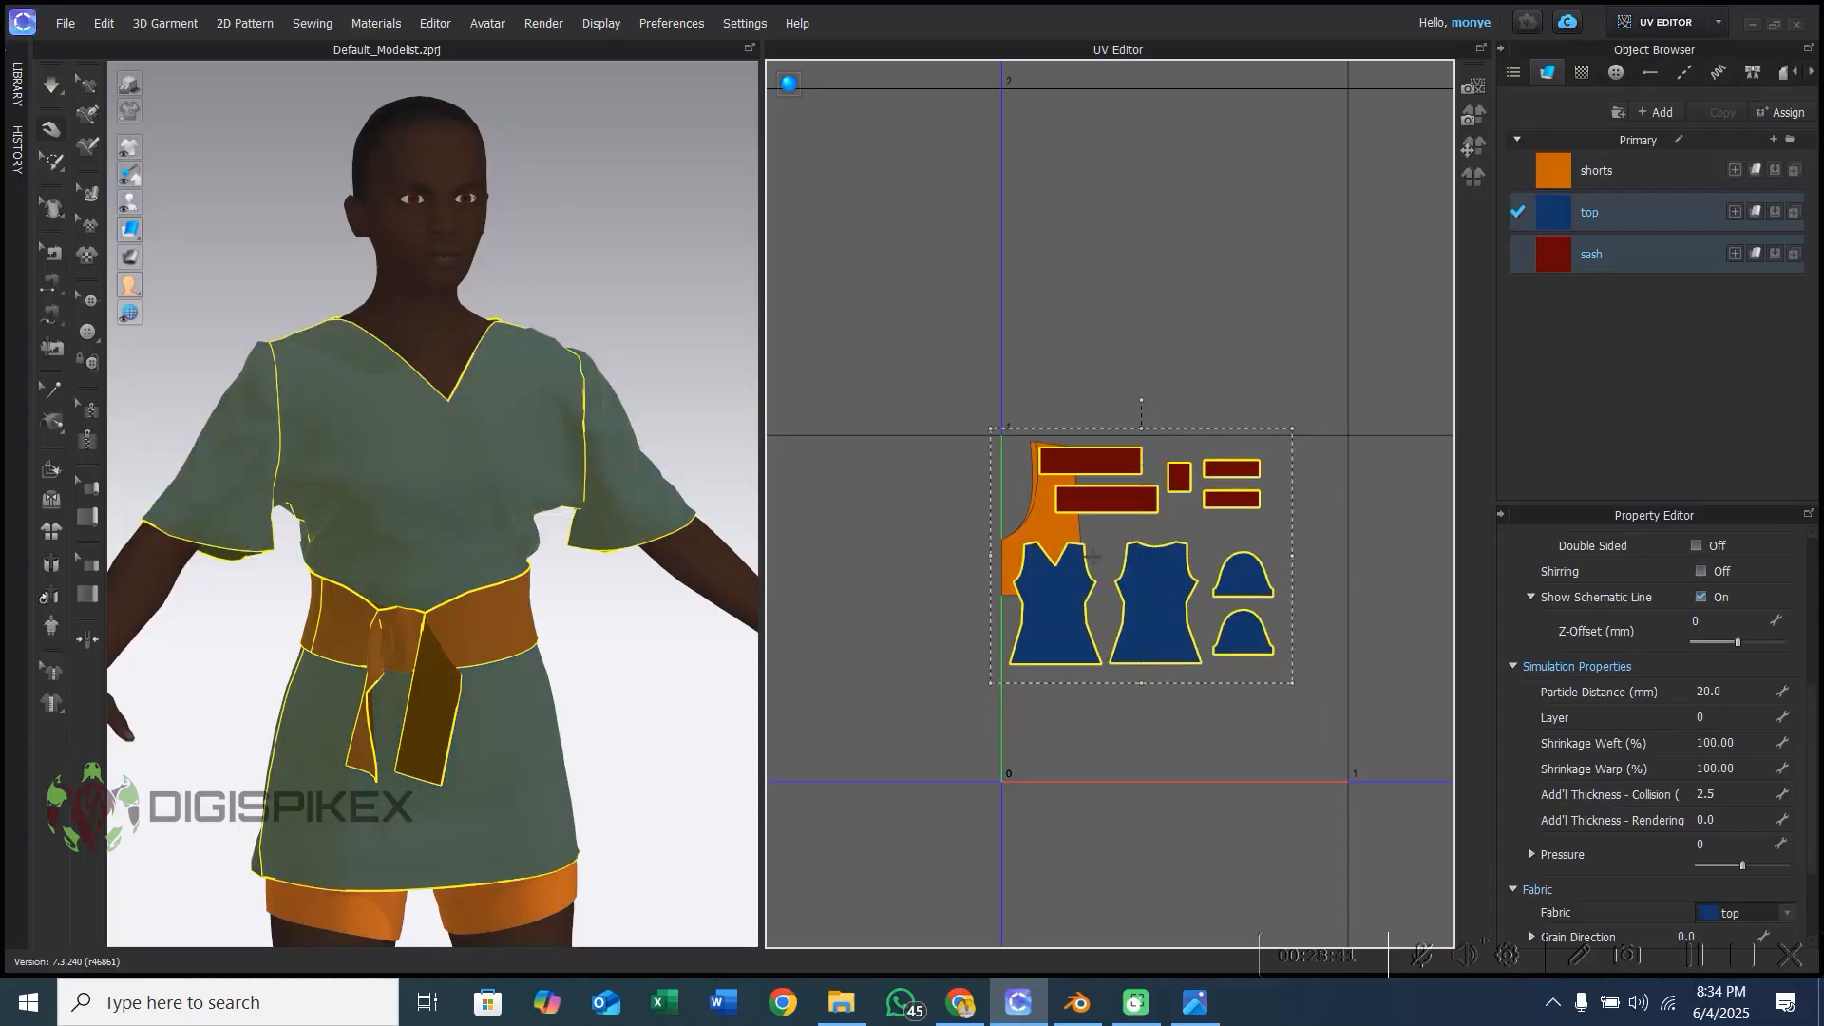
- Separate the four stacked shorts UV pieces and spread them in a row along the base of the tile
{"action": "left_click", "coordinate": [1044, 522]}
{"action": "left_click_drag", "start_coordinate": [1046, 525], "coordinate": [1145, 677]}
{"action": "left_click_drag", "start_coordinate": [1039, 523], "coordinate": [1269, 692]}
{"action": "left_click_drag", "start_coordinate": [1145, 694], "coordinate": [1160, 694]}
{"action": "left_click", "coordinate": [1039, 518]}
{"action": "left_click_drag", "start_coordinate": [1040, 516], "coordinate": [1063, 672]}
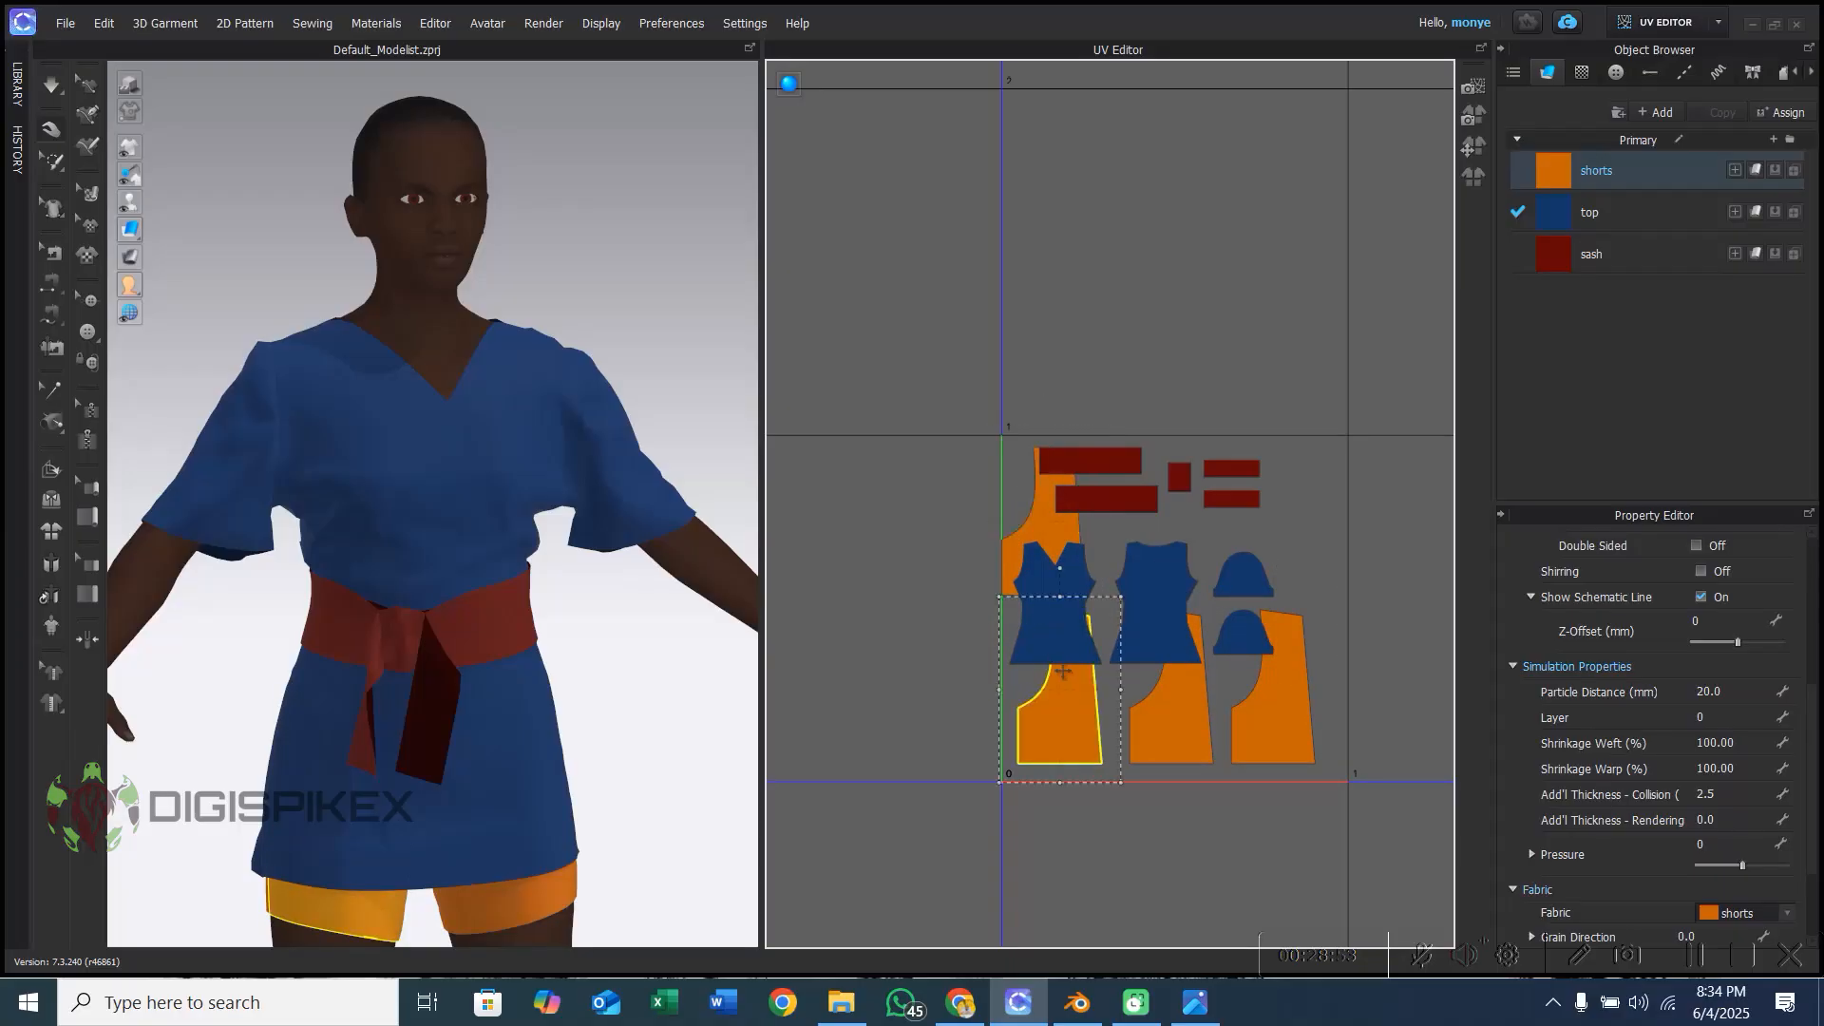
{"action": "left_click_drag", "start_coordinate": [1041, 528], "coordinate": [966, 694]}
- Scale the four shorts pieces down together until the row fits within the width of the 0–1 tile
{"action": "left_click", "coordinate": [1037, 733], "text": "shift"}
{"action": "left_click", "coordinate": [1171, 722], "text": "shift"}
{"action": "left_click", "coordinate": [1247, 721], "text": "shift"}
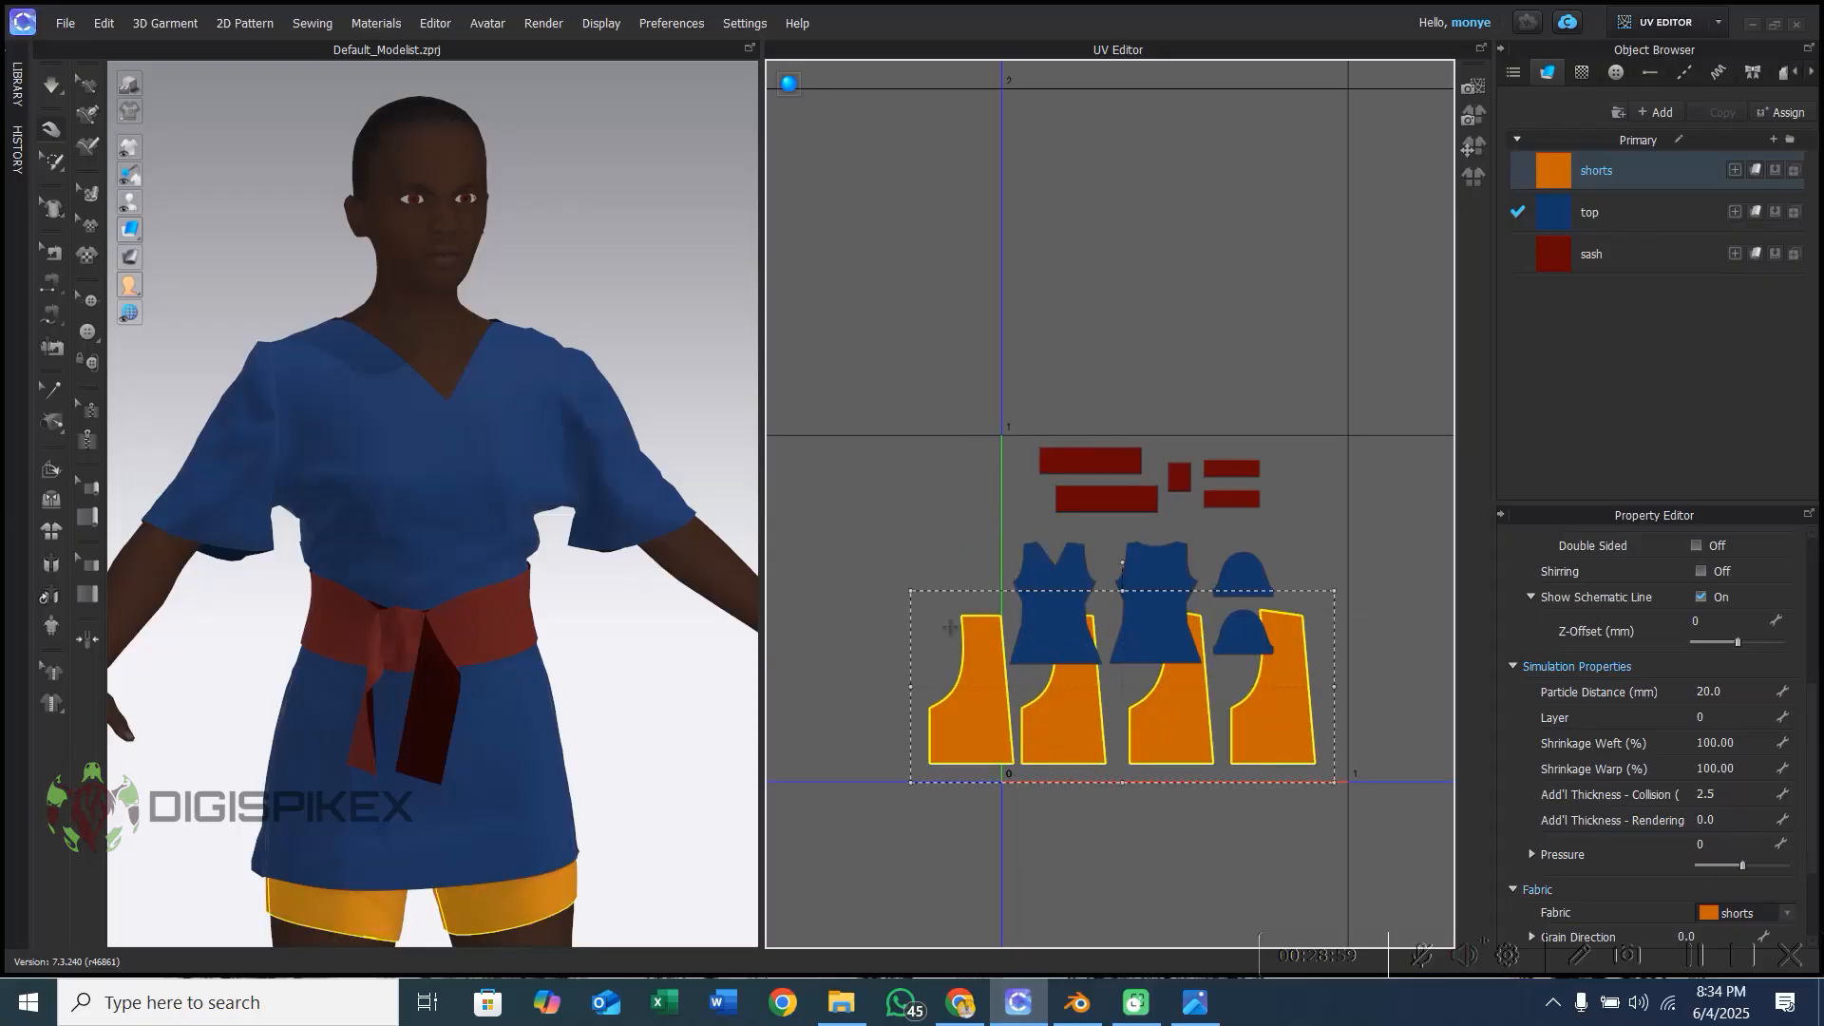
{"action": "left_click_drag", "start_coordinate": [909, 591], "coordinate": [998, 626]}
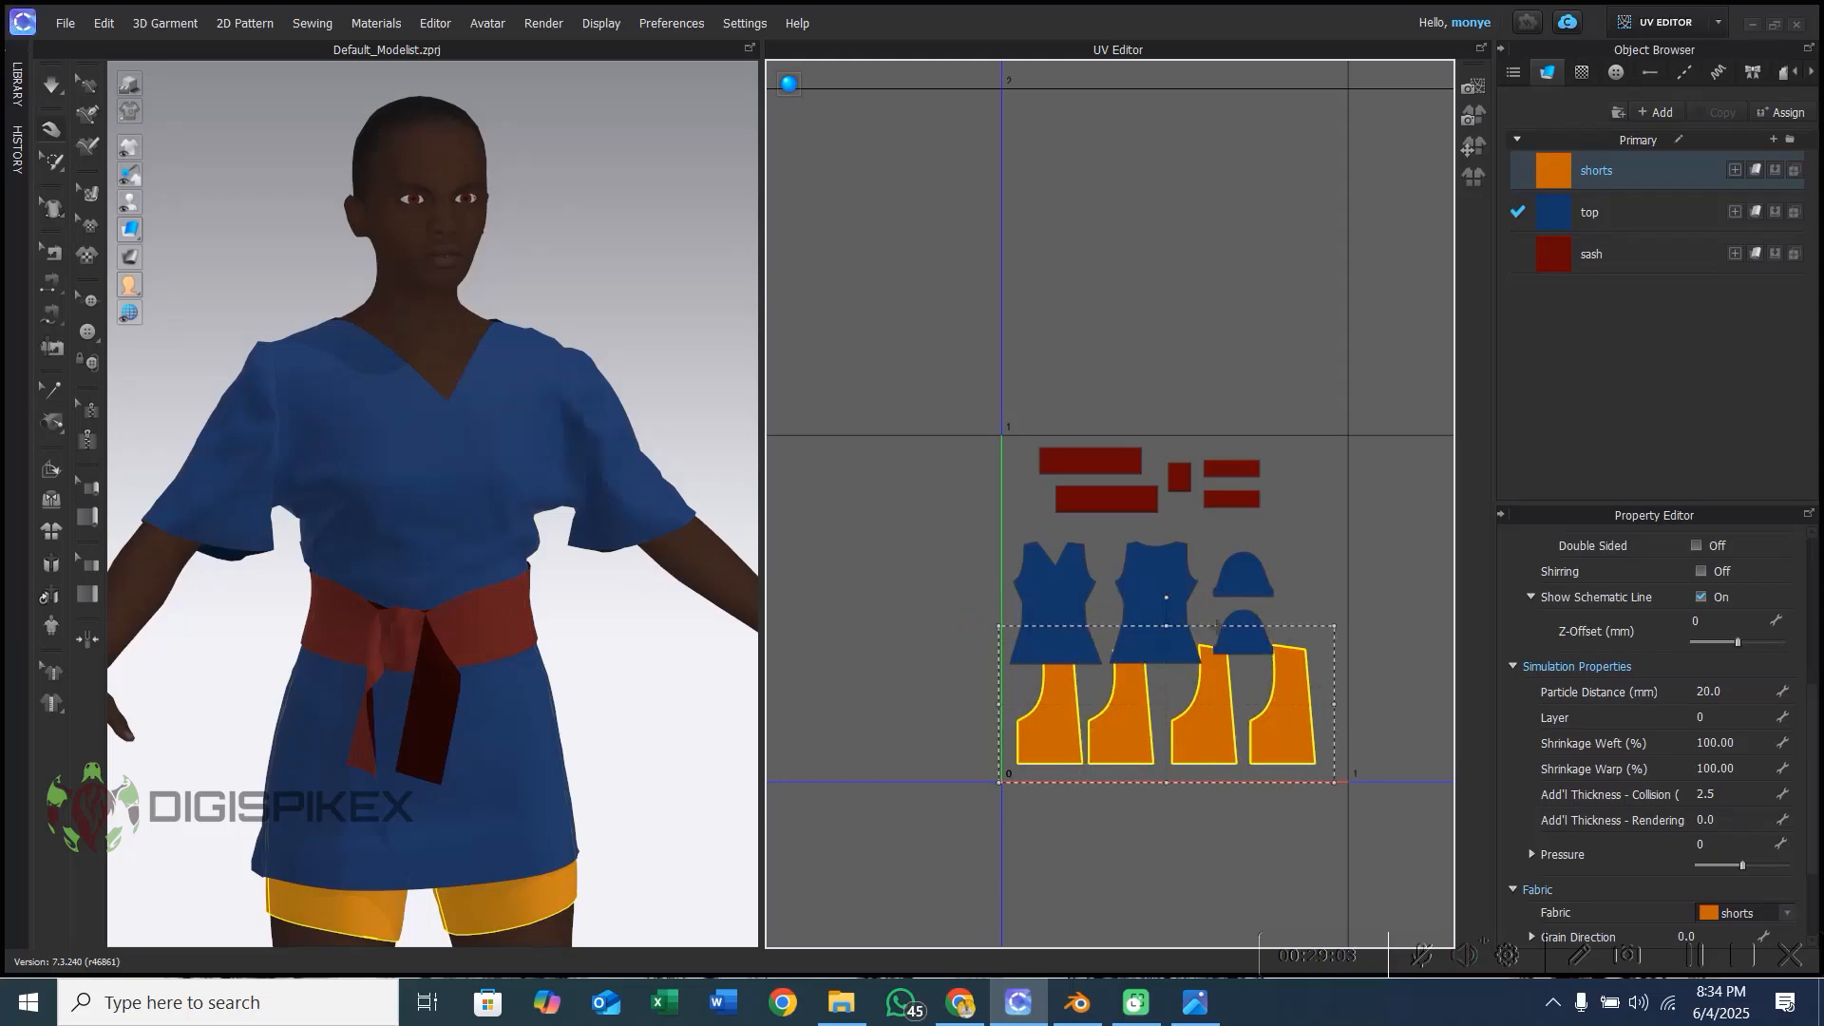
- Move the front bodice, back bodice and both sleeves slightly up, closer to the sash pieces
{"action": "left_click", "coordinate": [1056, 593]}
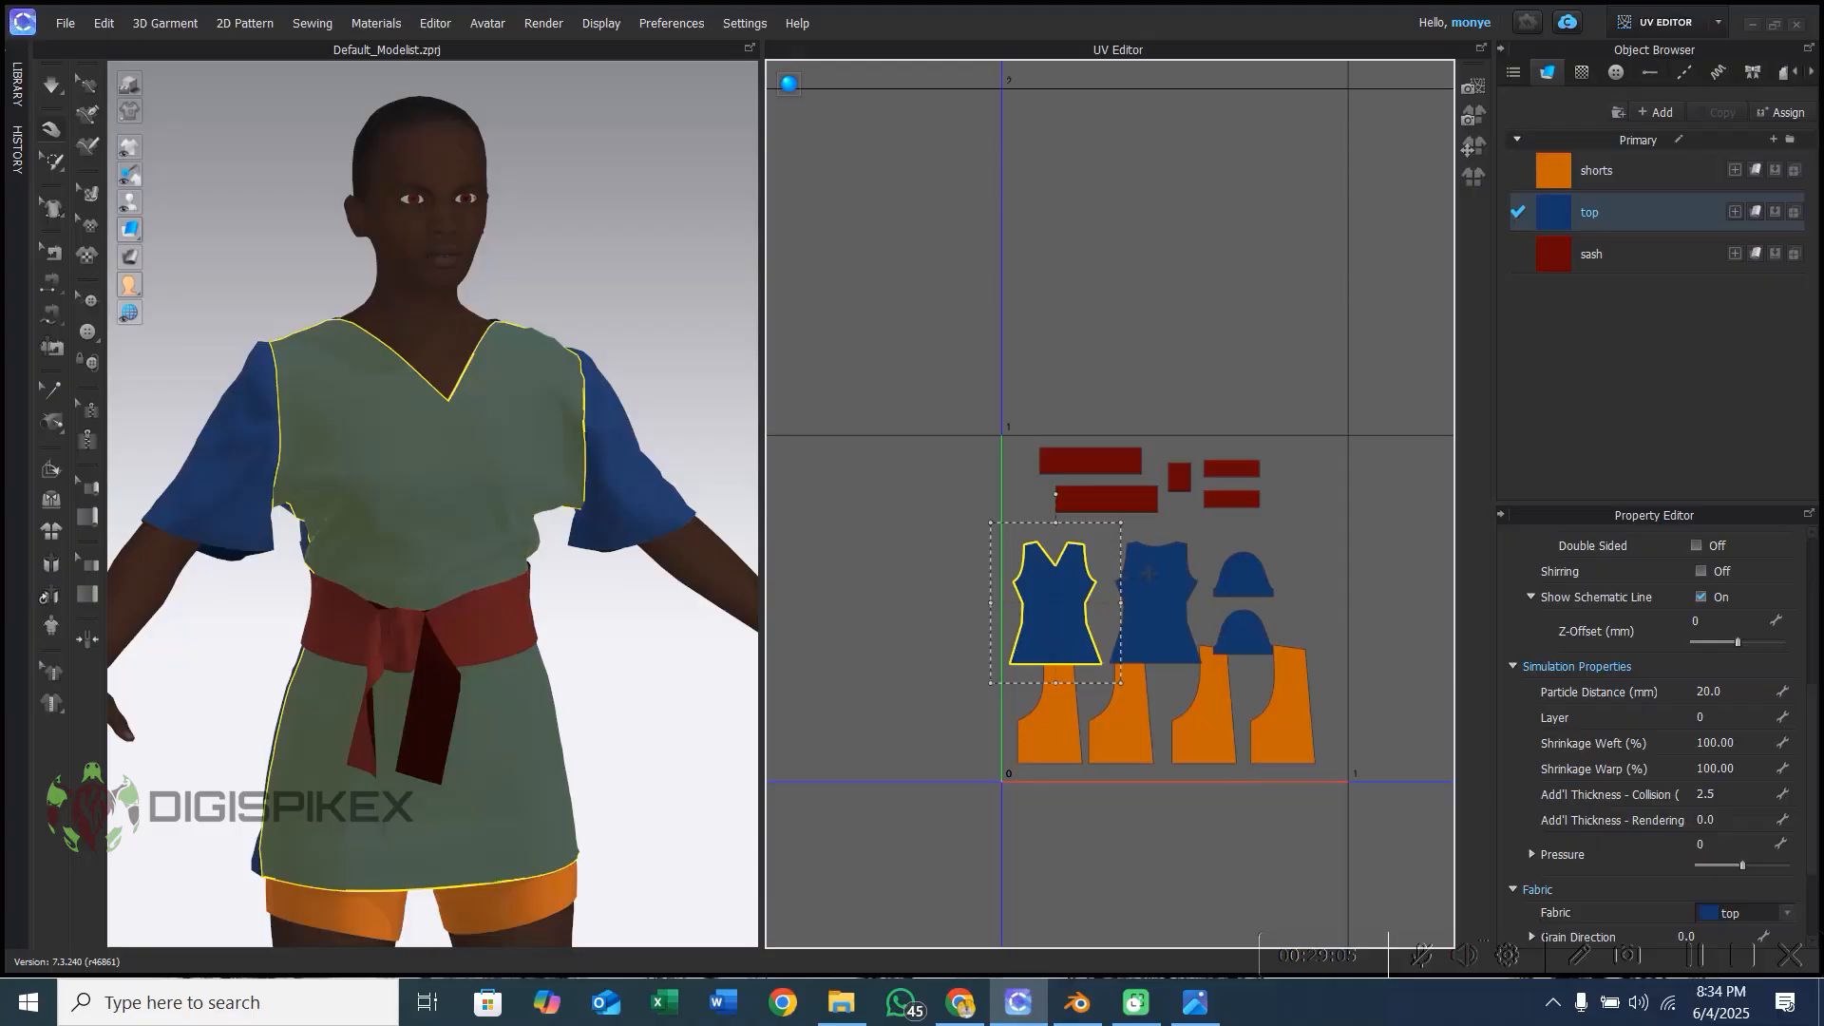
{"action": "left_click", "coordinate": [1151, 571], "text": "shift"}
{"action": "left_click", "coordinate": [1241, 573], "text": "shift"}
{"action": "left_click", "coordinate": [1241, 632], "text": "shift"}
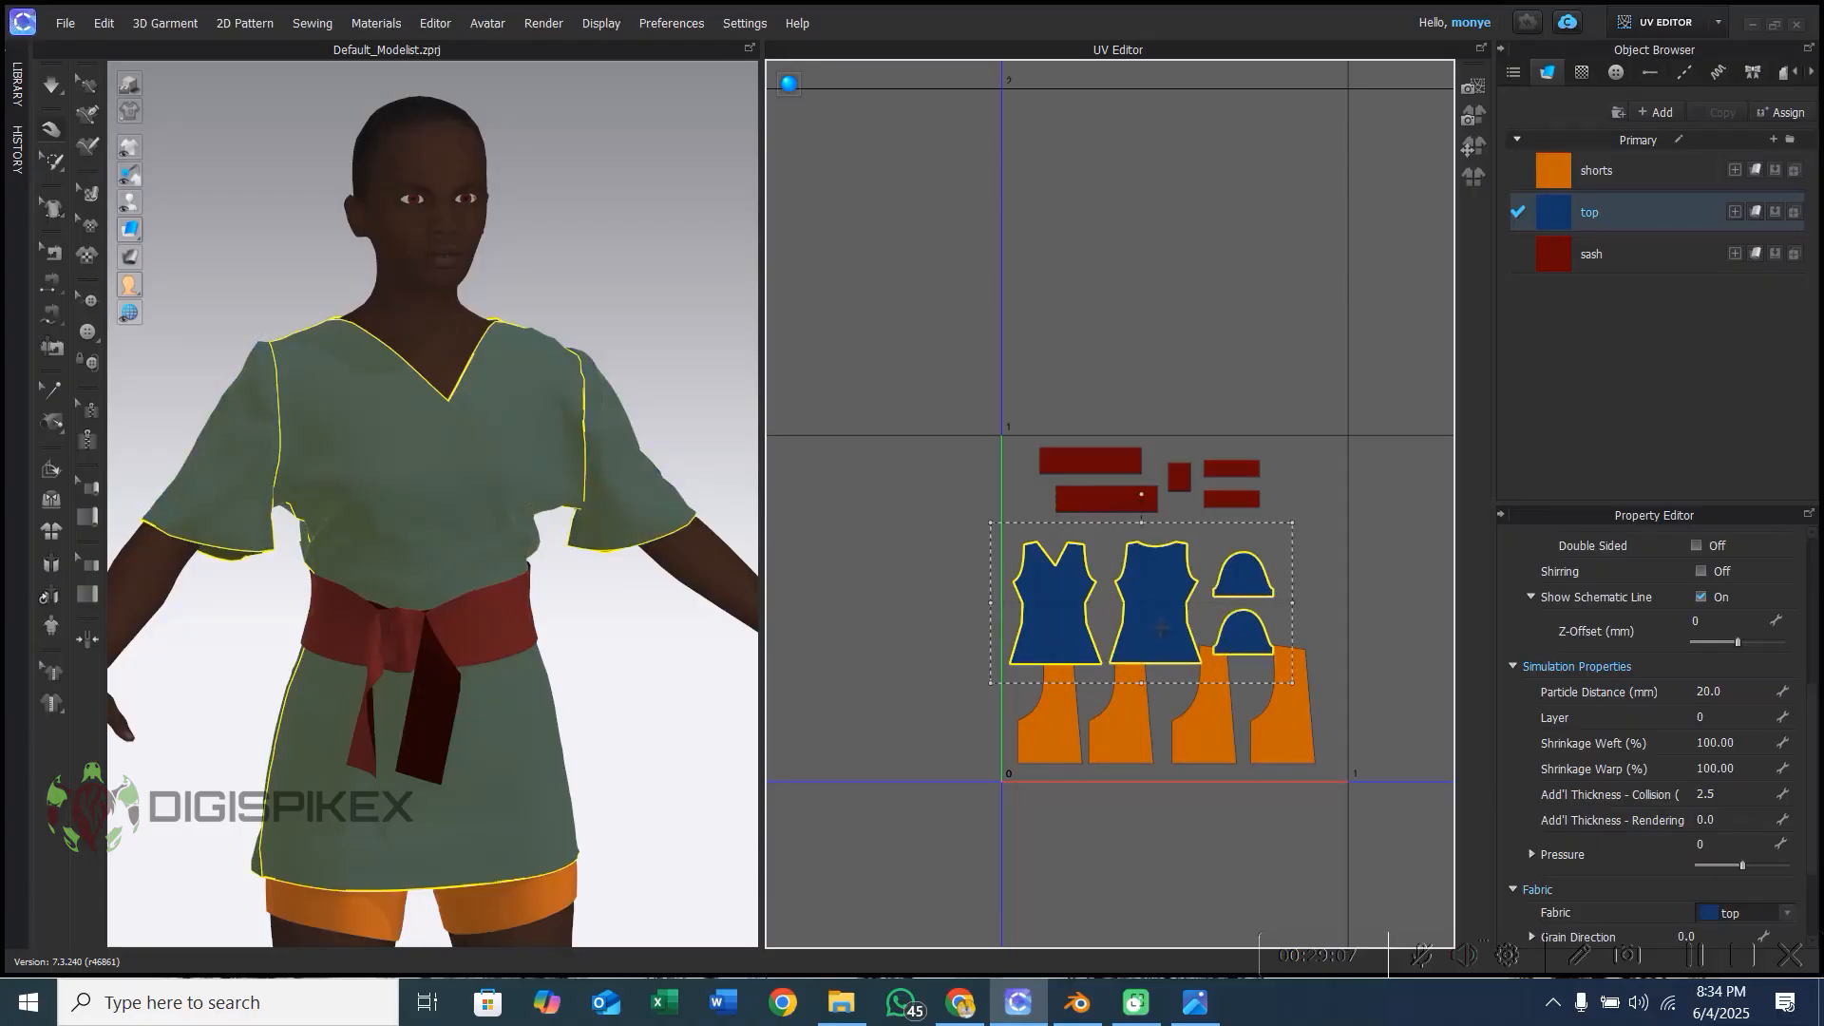
{"action": "left_click_drag", "start_coordinate": [1157, 618], "coordinate": [1157, 605]}
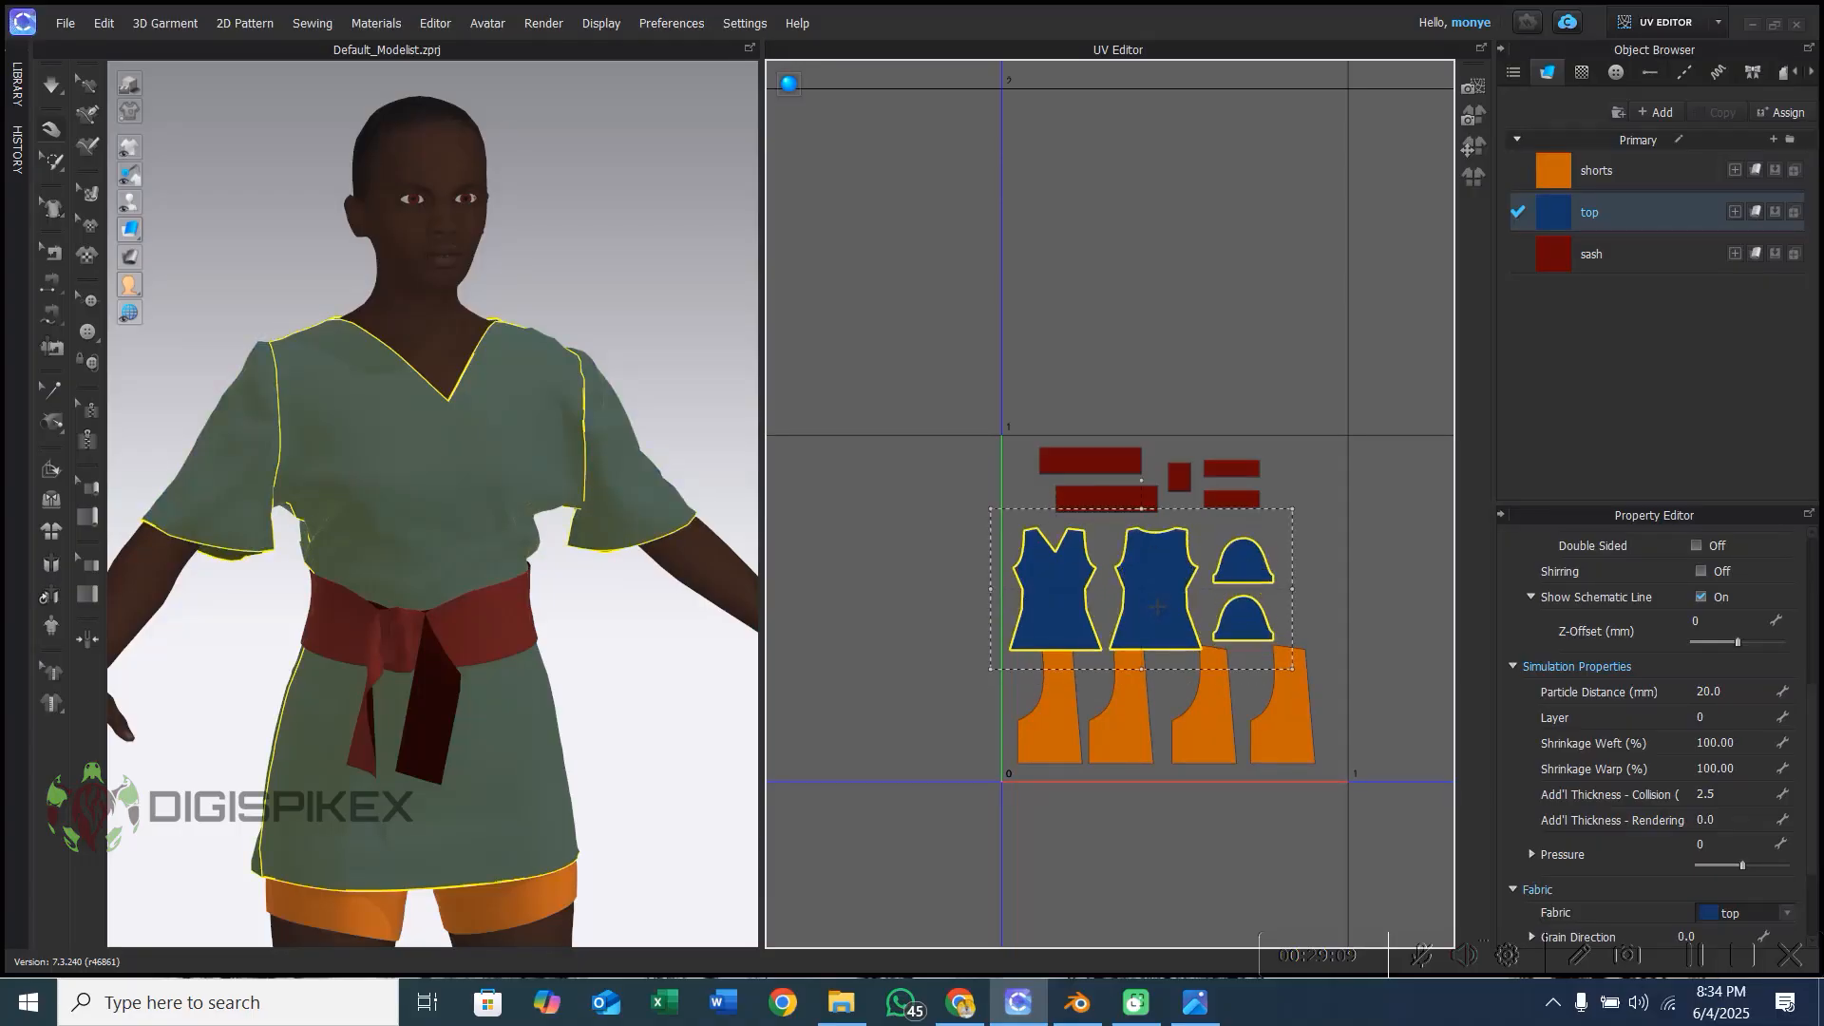
- Shrink the four shorts pieces a little more so they clear the top's pieces above them
{"action": "left_click", "coordinate": [1065, 725]}
{"action": "left_click", "coordinate": [1141, 726], "text": "shift"}
{"action": "left_click", "coordinate": [1197, 720], "text": "shift"}
{"action": "left_click", "coordinate": [1263, 722], "text": "shift"}
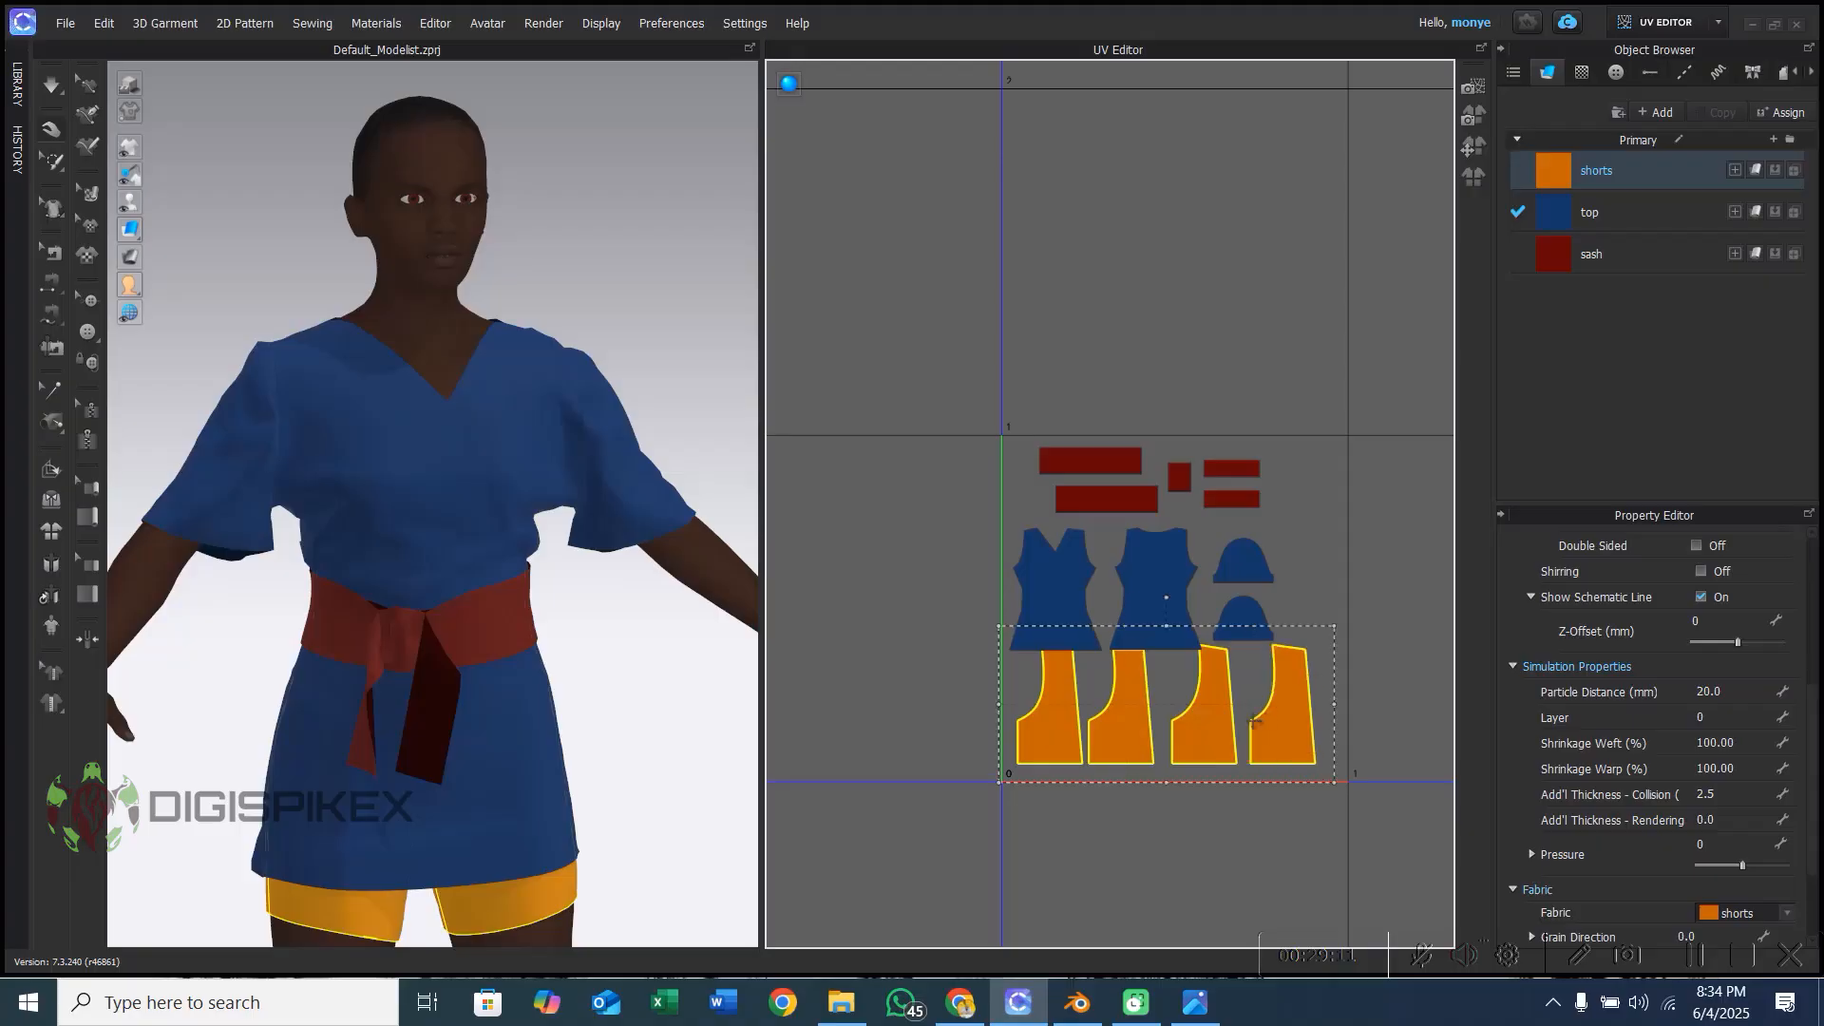
{"action": "left_click_drag", "start_coordinate": [1016, 648], "coordinate": [1049, 656]}
{"action": "scroll", "coordinate": [1102, 553], "scroll_direction": "up", "scroll_amount": 2}
{"action": "scroll", "coordinate": [1105, 556], "scroll_direction": "down", "scroll_amount": 3}
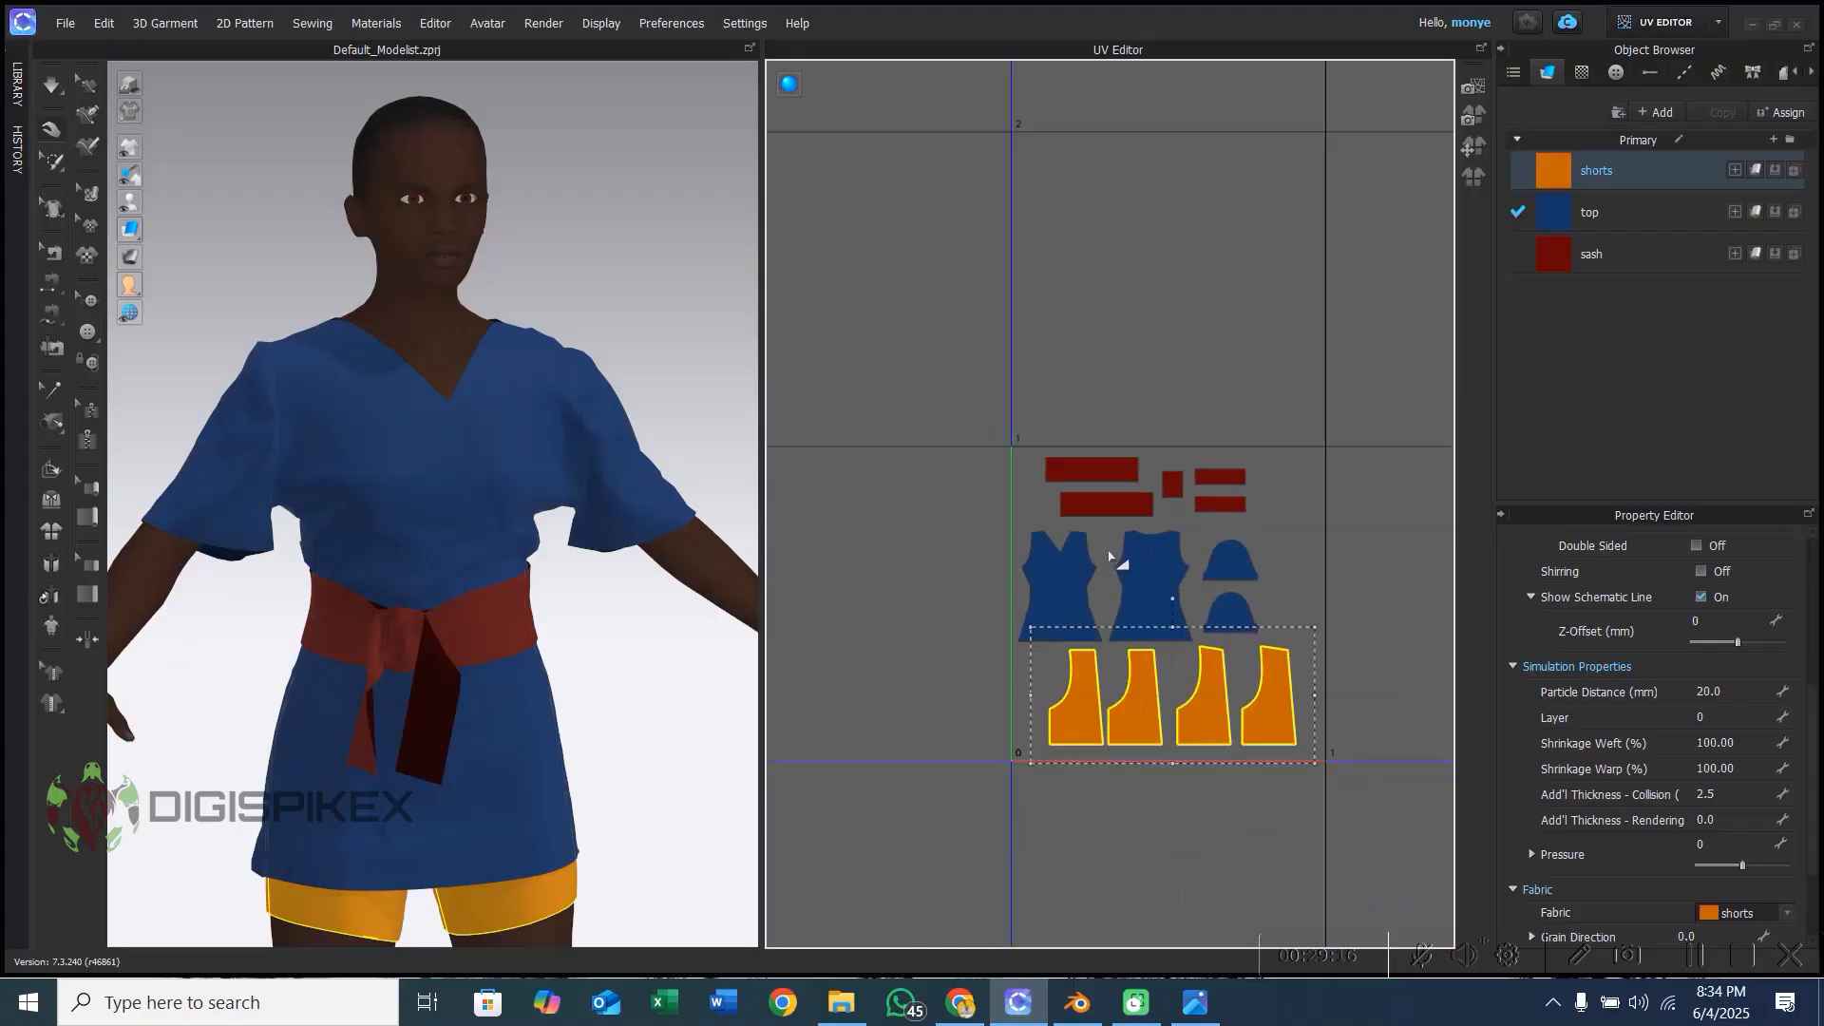
- Review the 2D patterns in the Simulation workspace and the complete UV layout in the UV Editor workspace
{"action": "left_click", "coordinate": [1713, 24]}
{"action": "left_click", "coordinate": [1651, 58]}
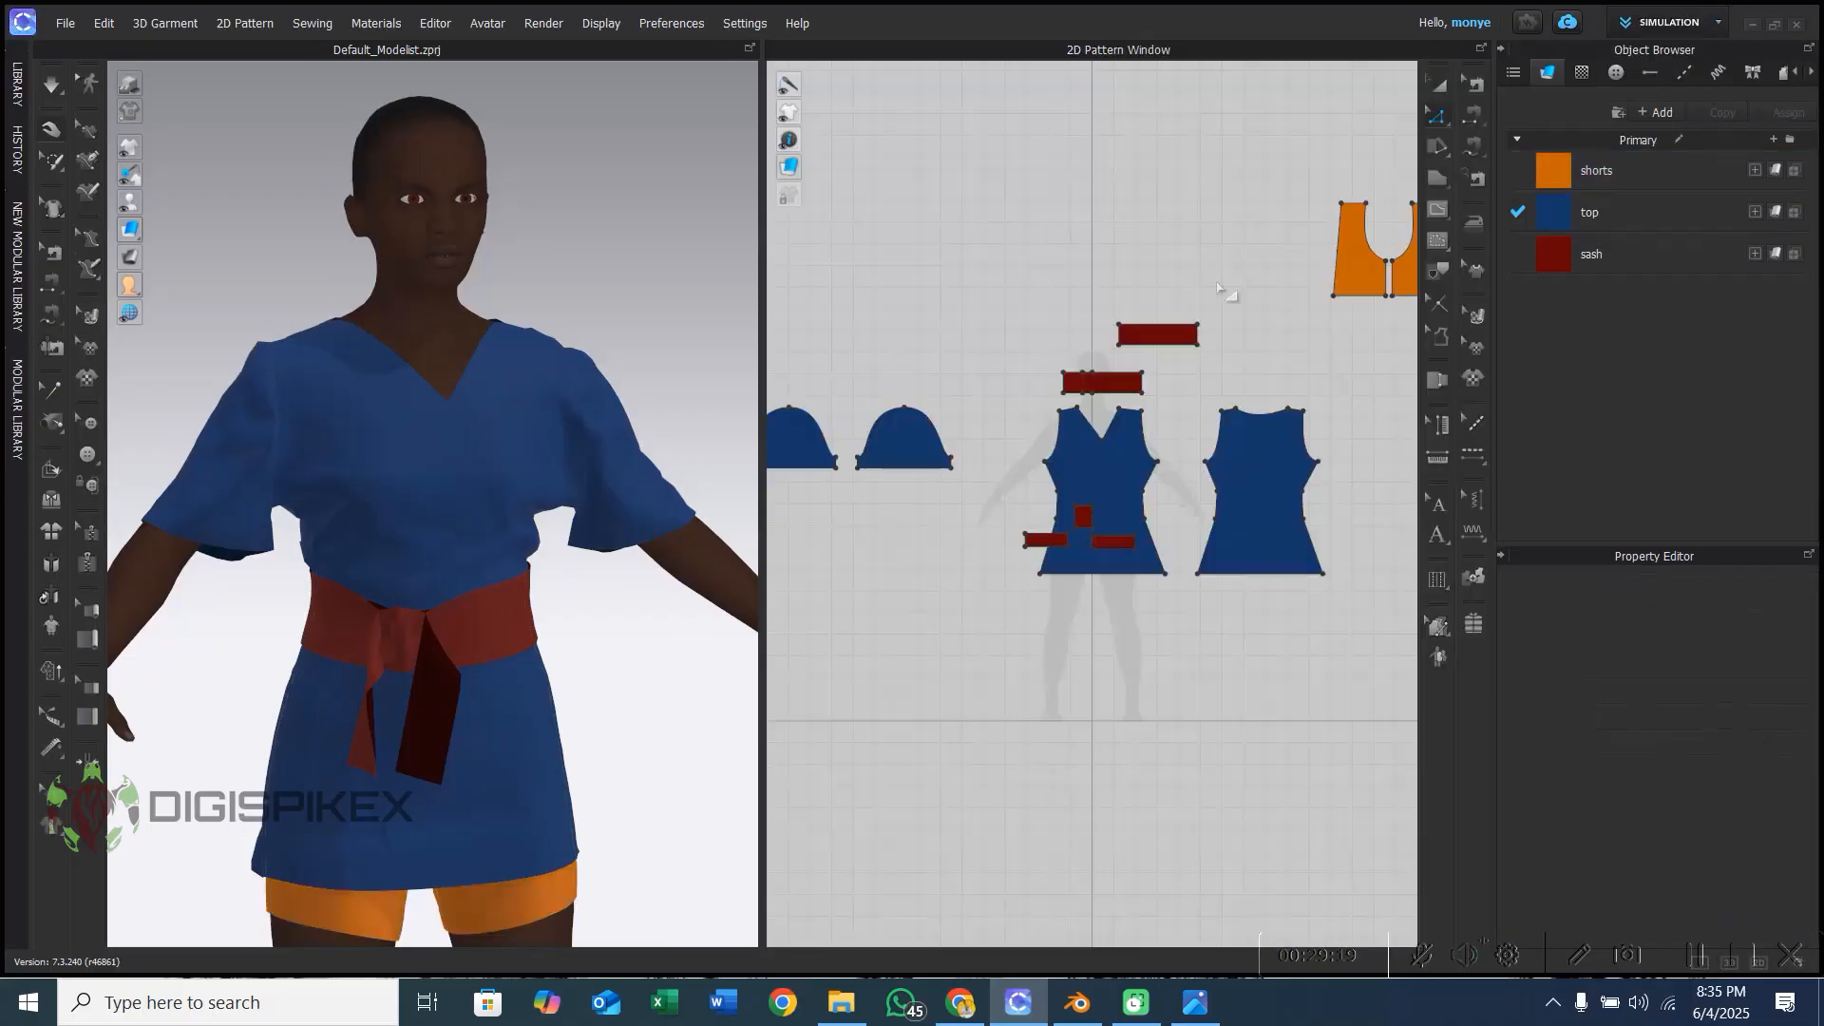
{"action": "scroll", "coordinate": [1128, 545], "scroll_direction": "down", "scroll_amount": 3}
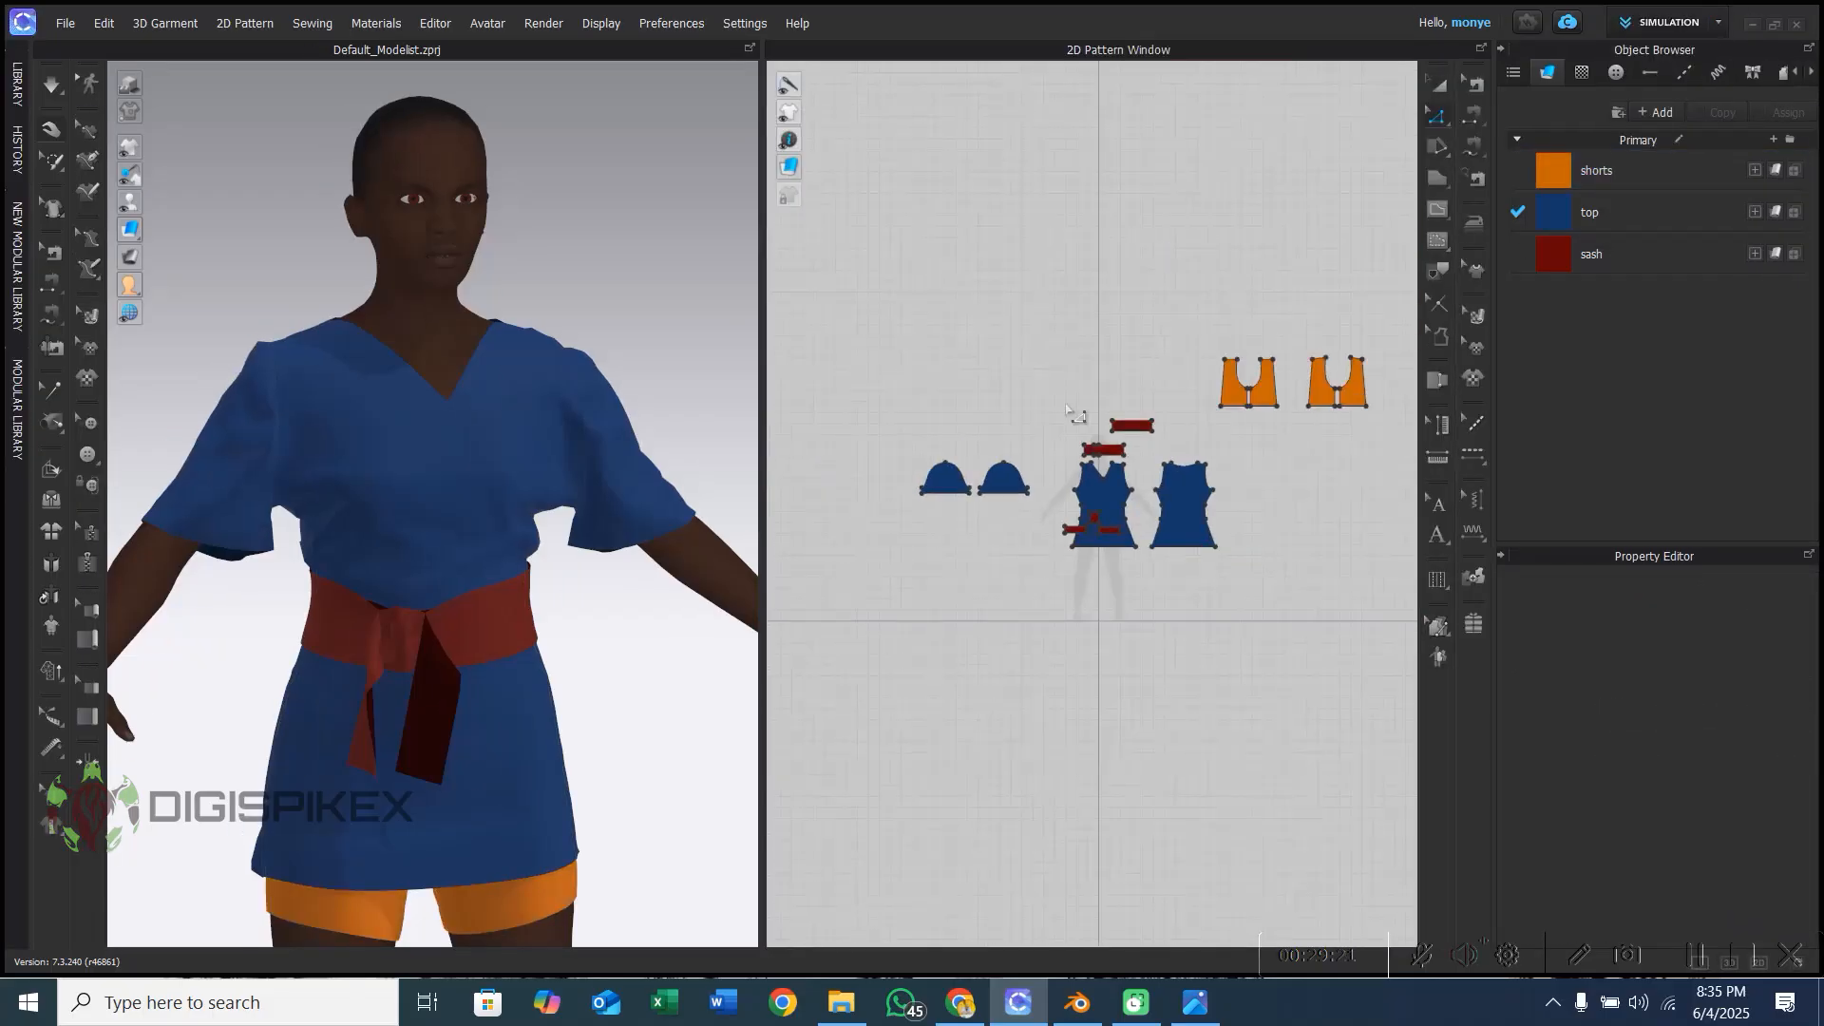
{"action": "left_click", "coordinate": [1718, 22]}
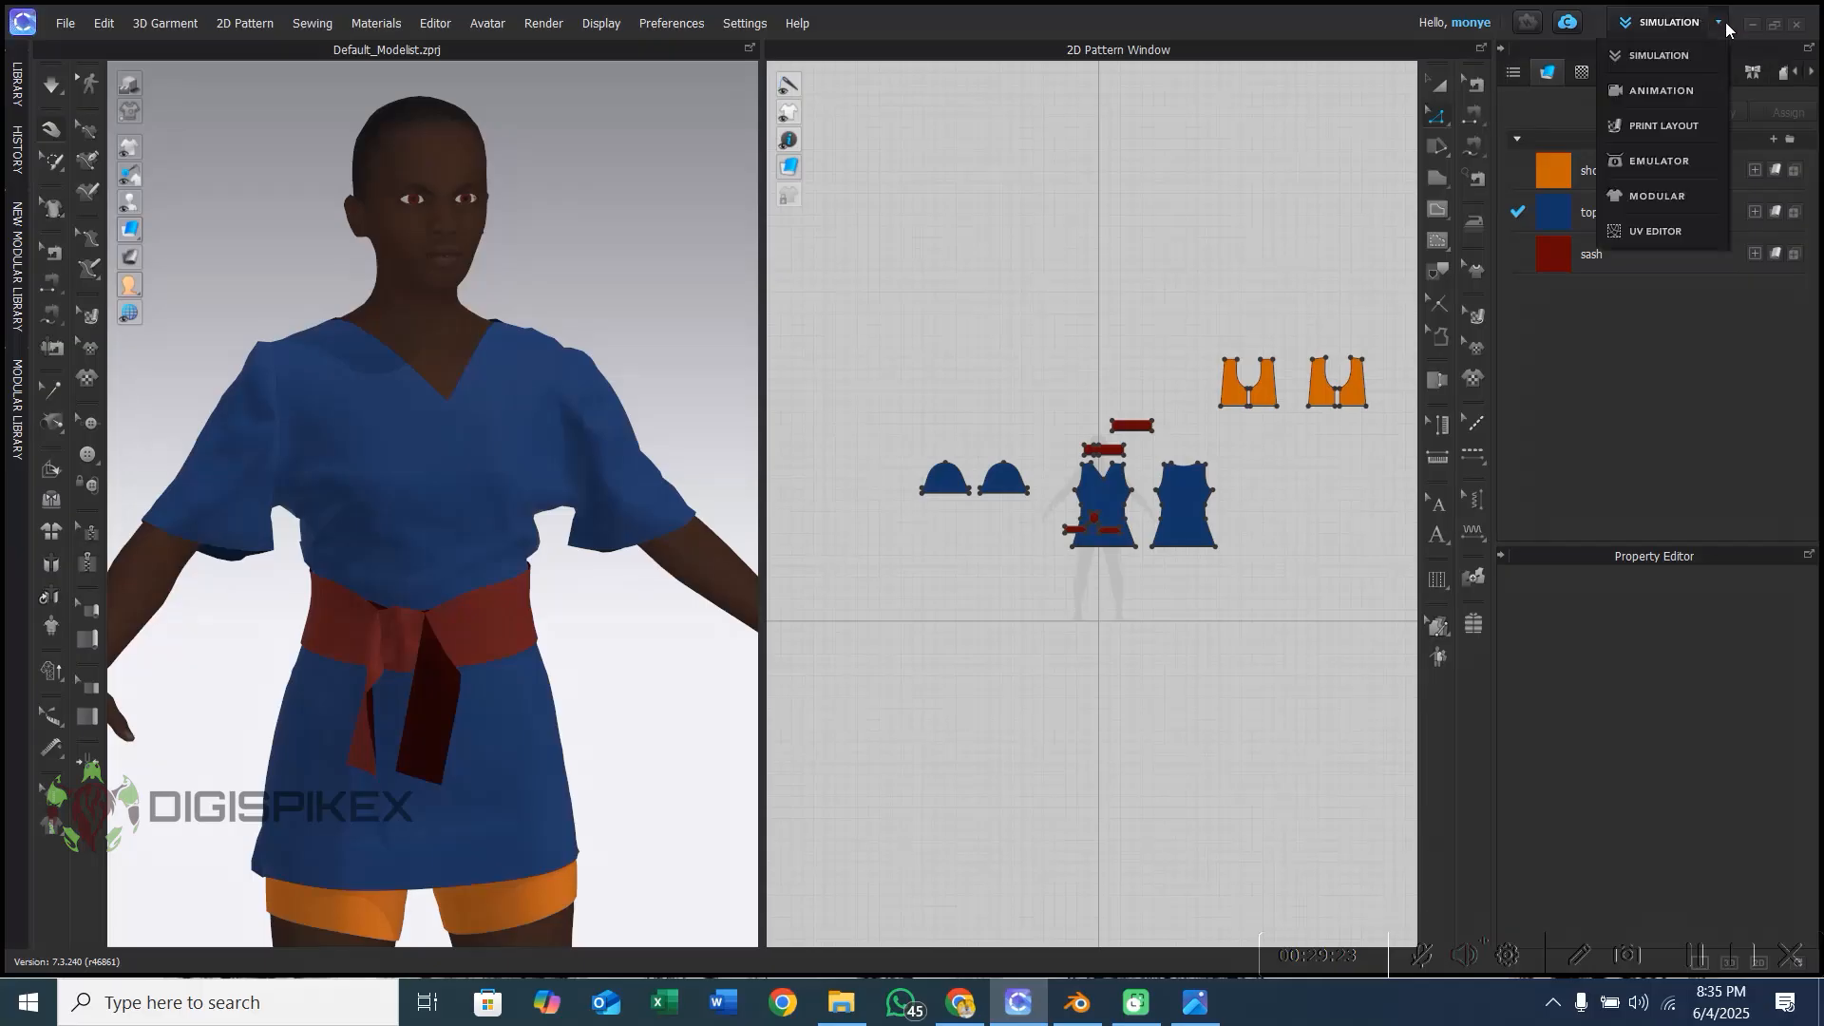
{"action": "left_click", "coordinate": [1651, 230]}
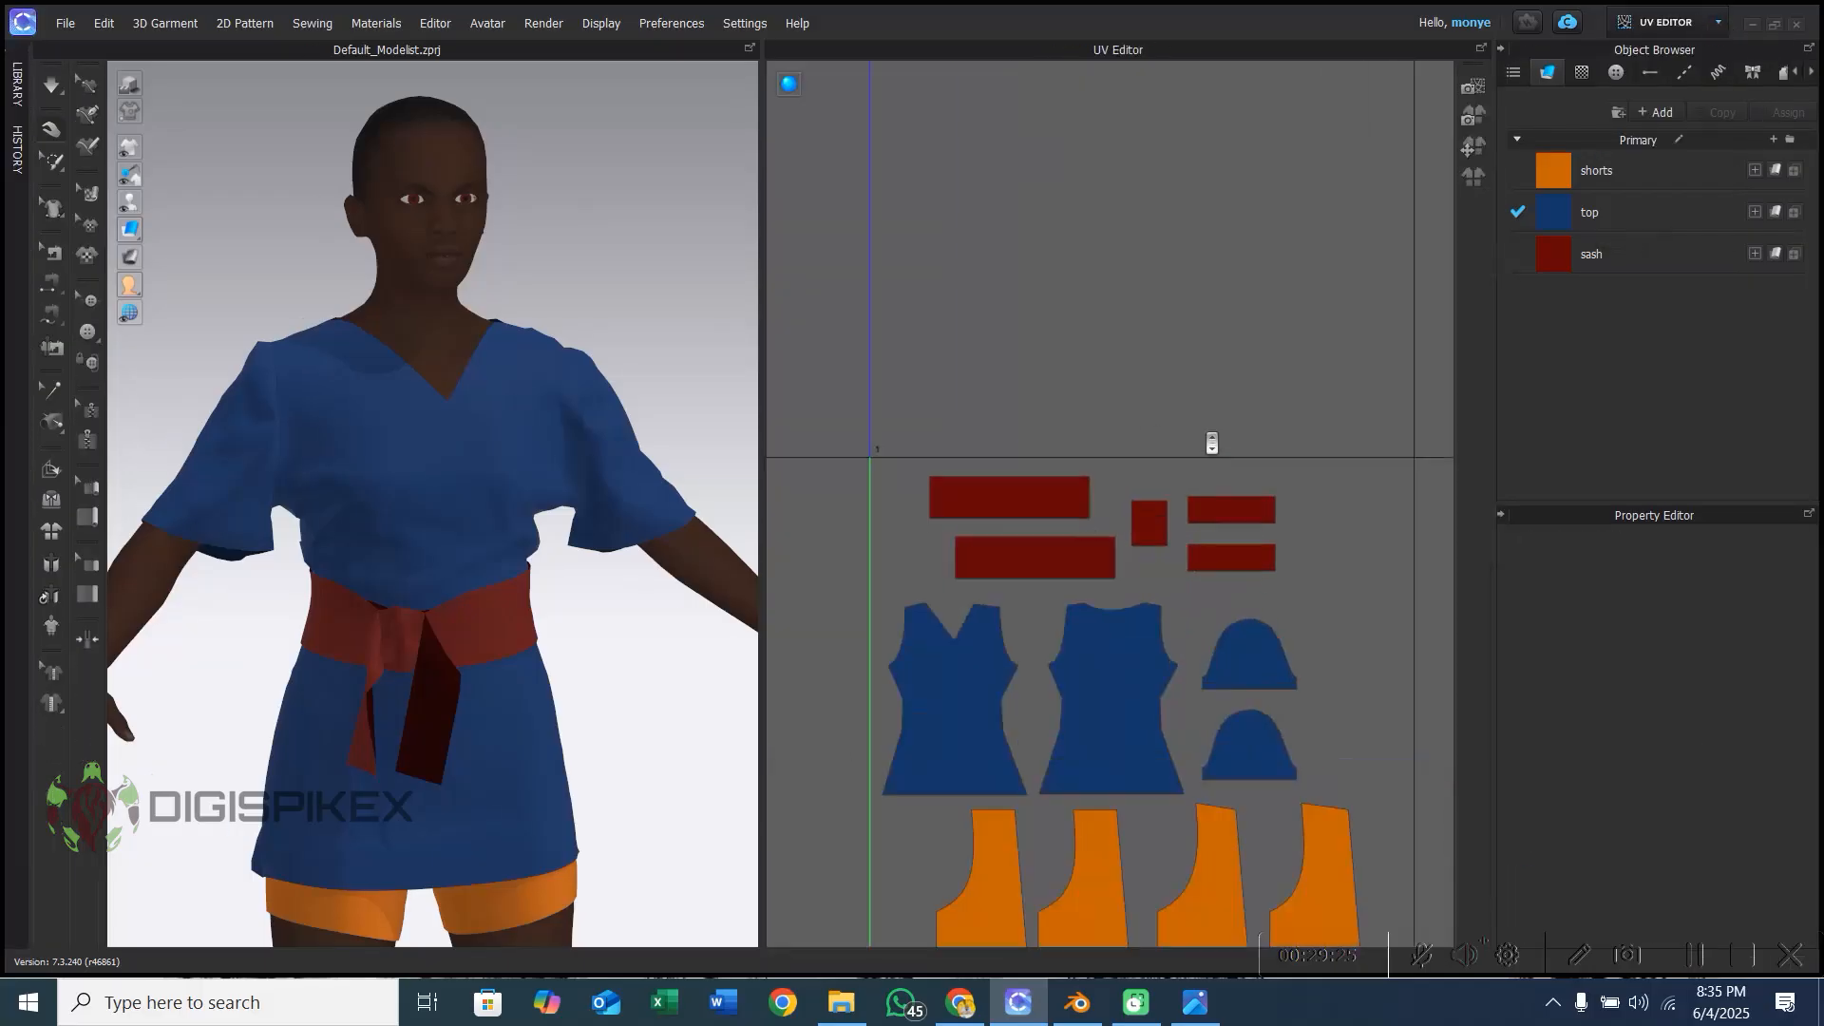
{"action": "scroll", "coordinate": [1213, 435], "scroll_direction": "up", "scroll_amount": 10}
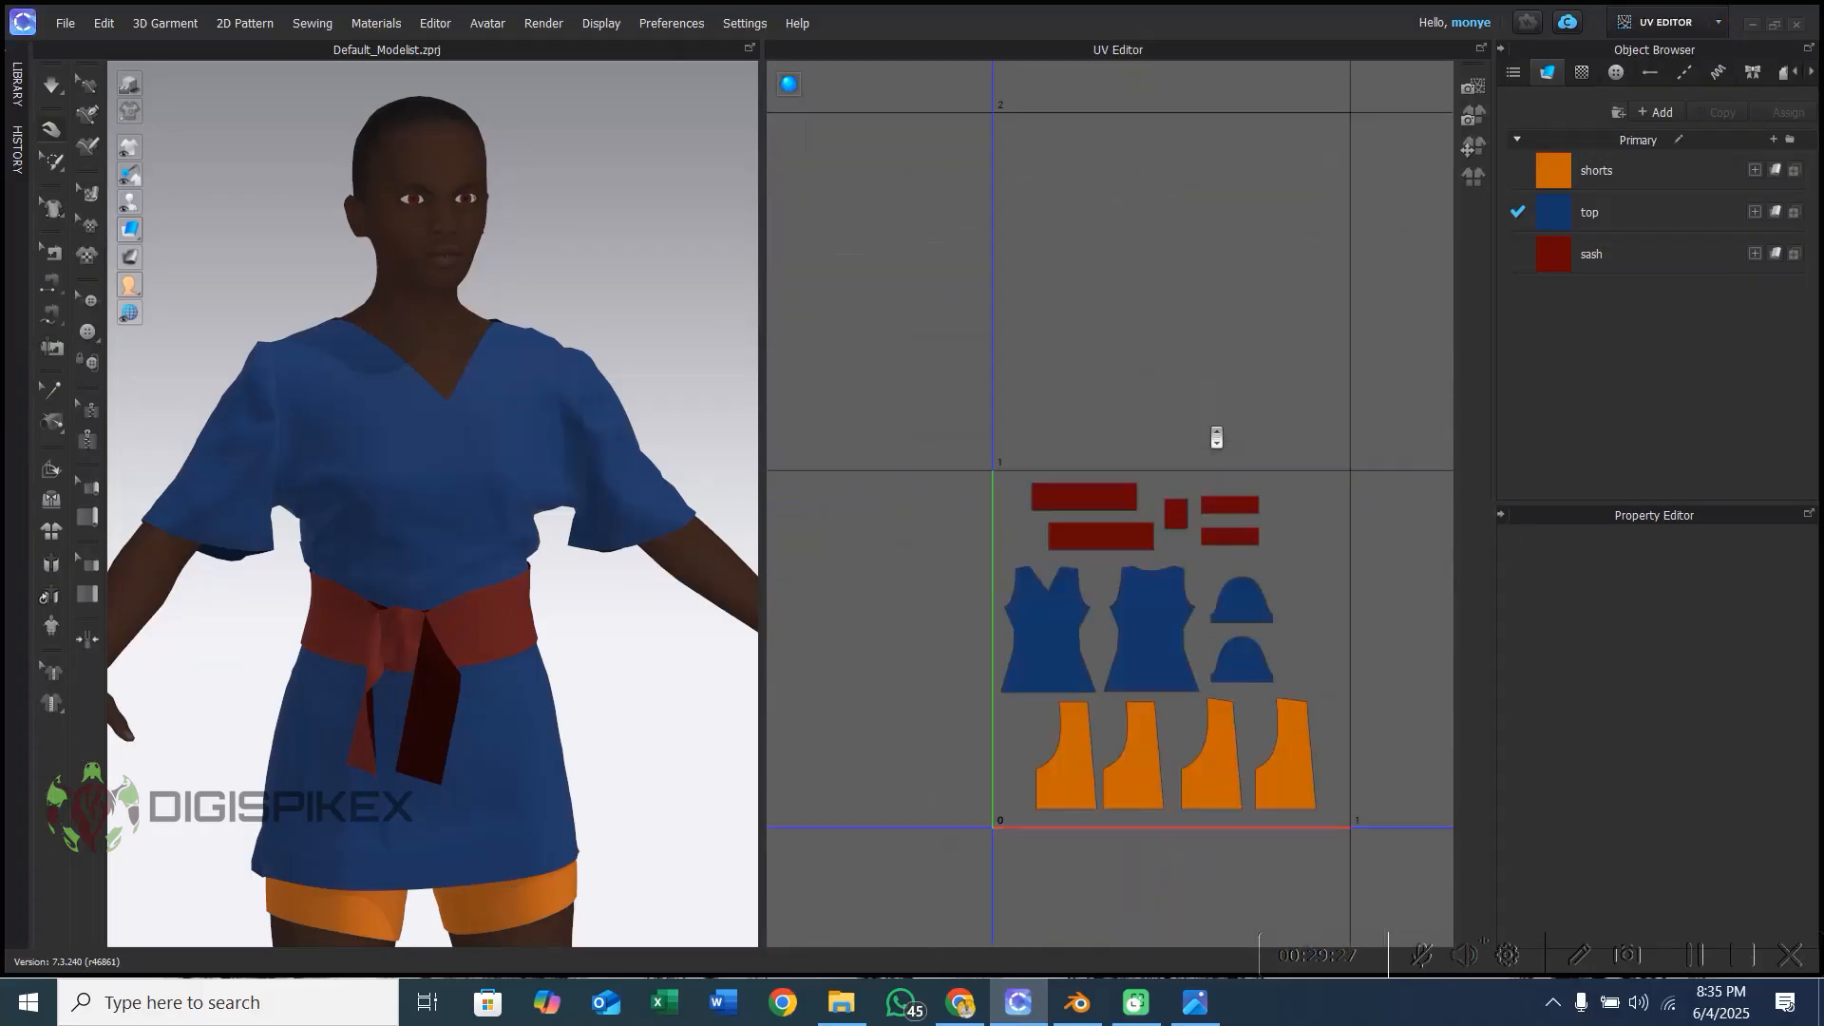
{"action": "middle_click_drag", "start_coordinate": [1210, 330], "coordinate": [1205, 264]}
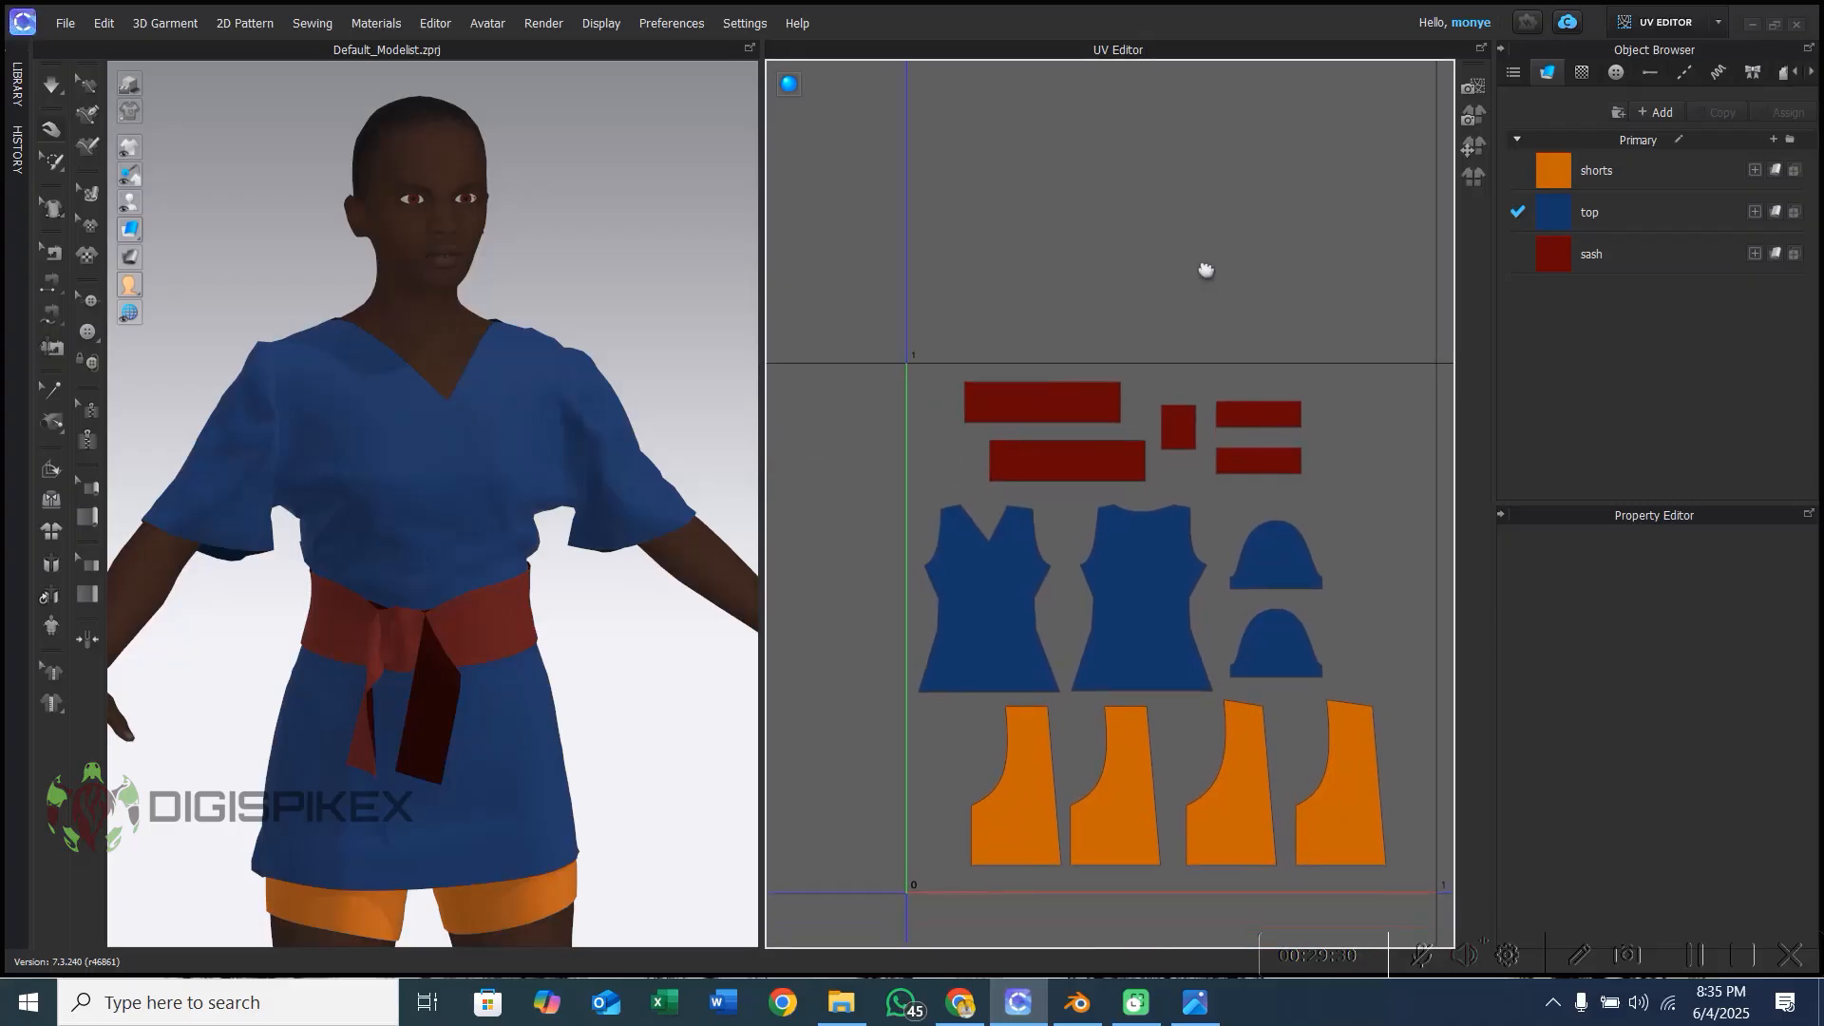
- Return to the Simulation workspace and delete the avatar, keeping only the garments in the 3D scene
{"action": "left_click", "coordinate": [1716, 27]}
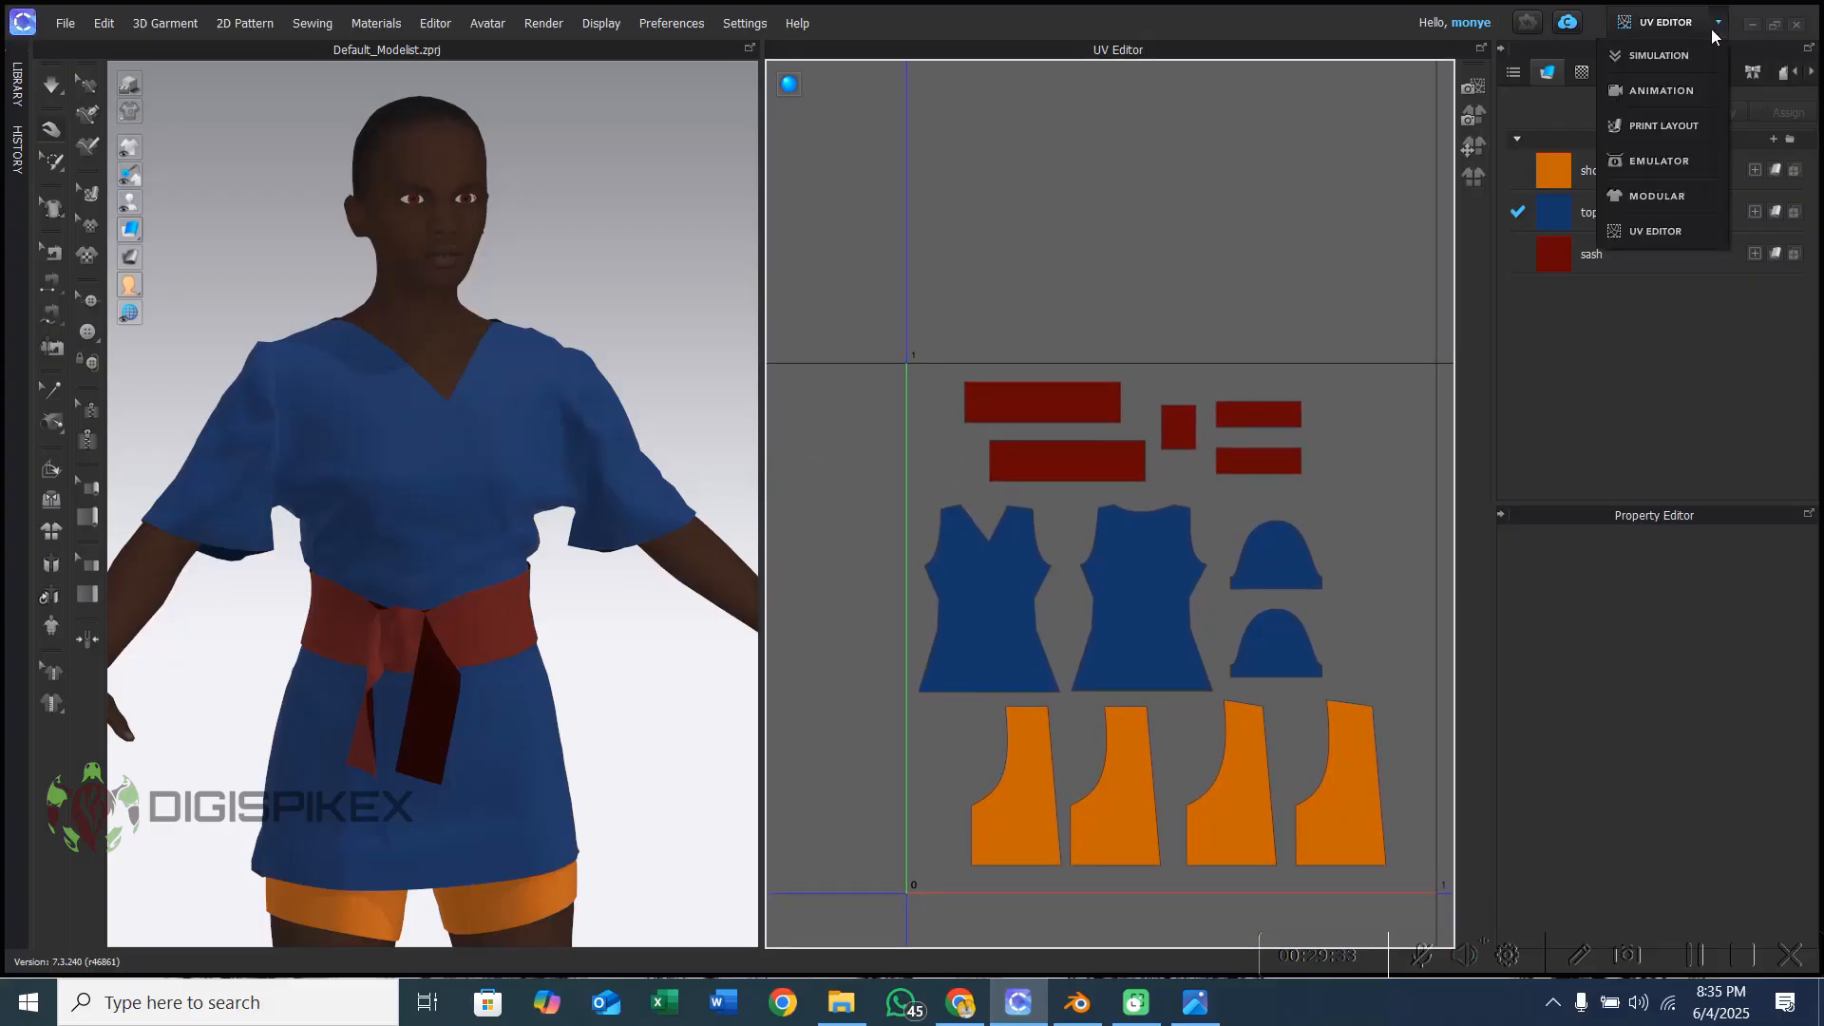
{"action": "left_click", "coordinate": [1667, 55]}
{"action": "scroll", "coordinate": [1202, 397], "scroll_direction": "up", "scroll_amount": 2}
{"action": "scroll", "coordinate": [1193, 378], "scroll_direction": "down", "scroll_amount": 6}
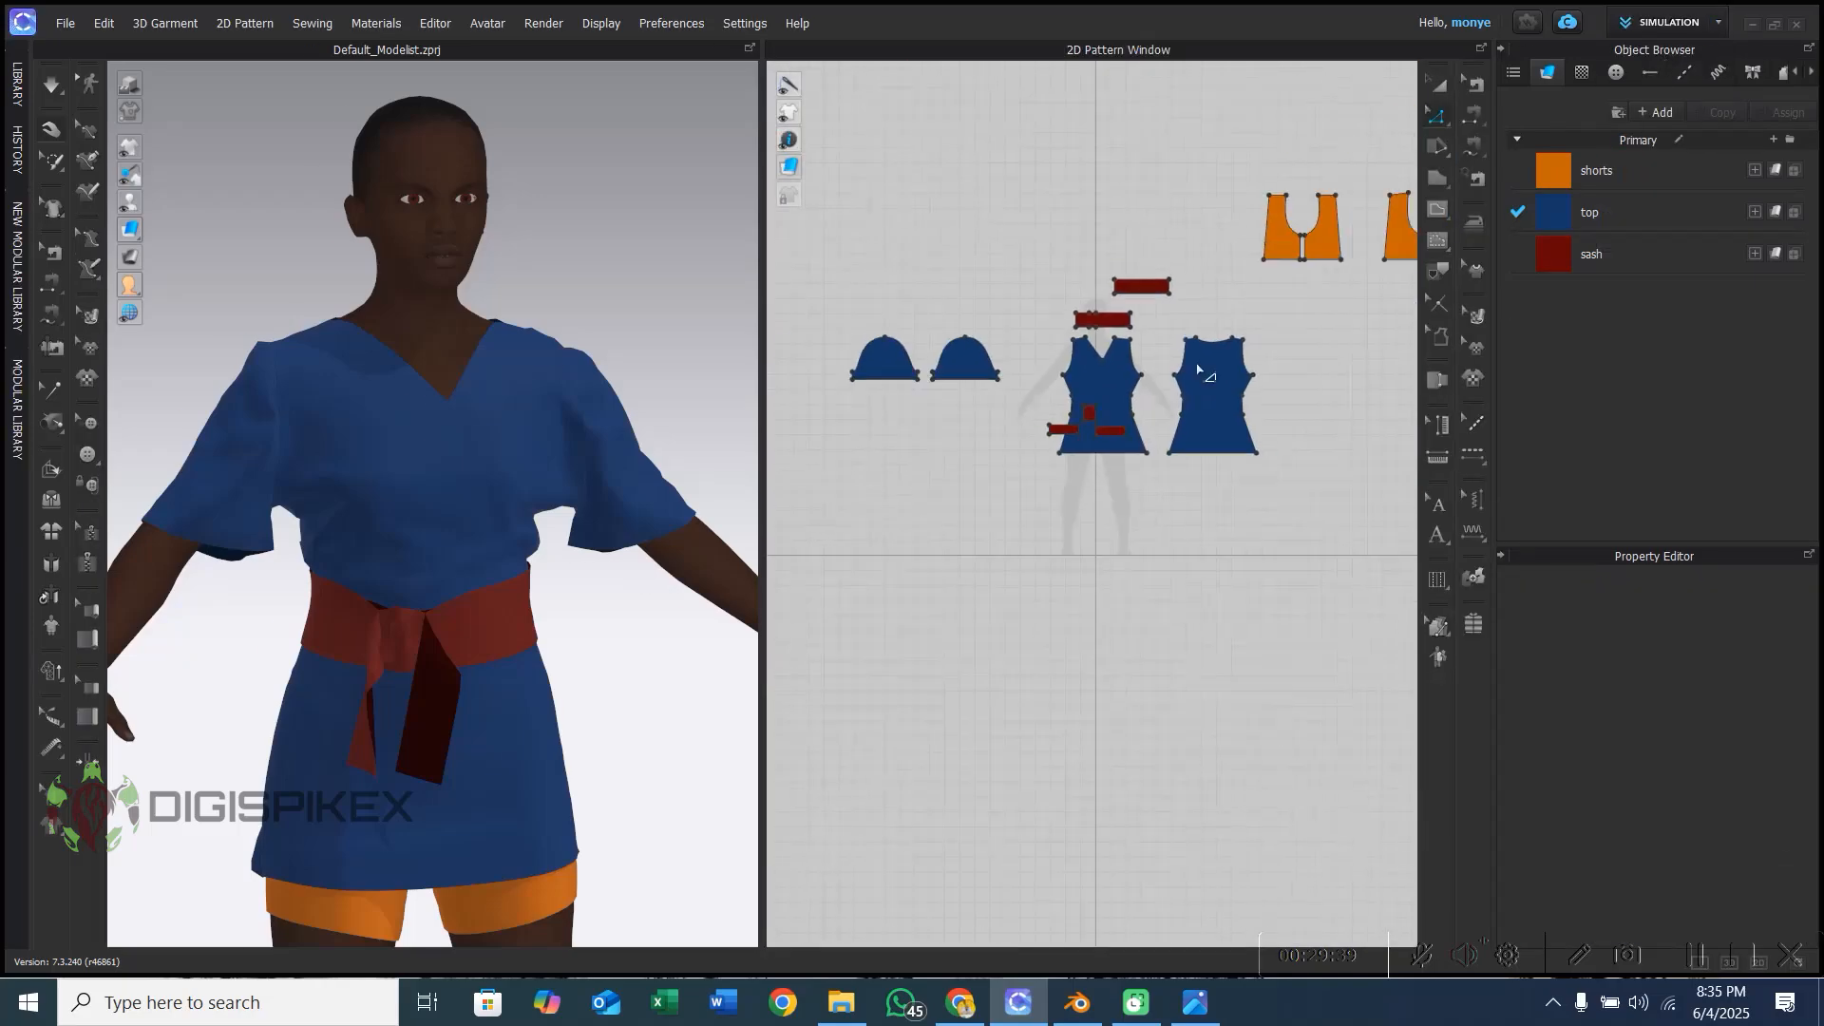
{"action": "left_click", "coordinate": [462, 195]}
{"action": "left_click", "coordinate": [1439, 85]}
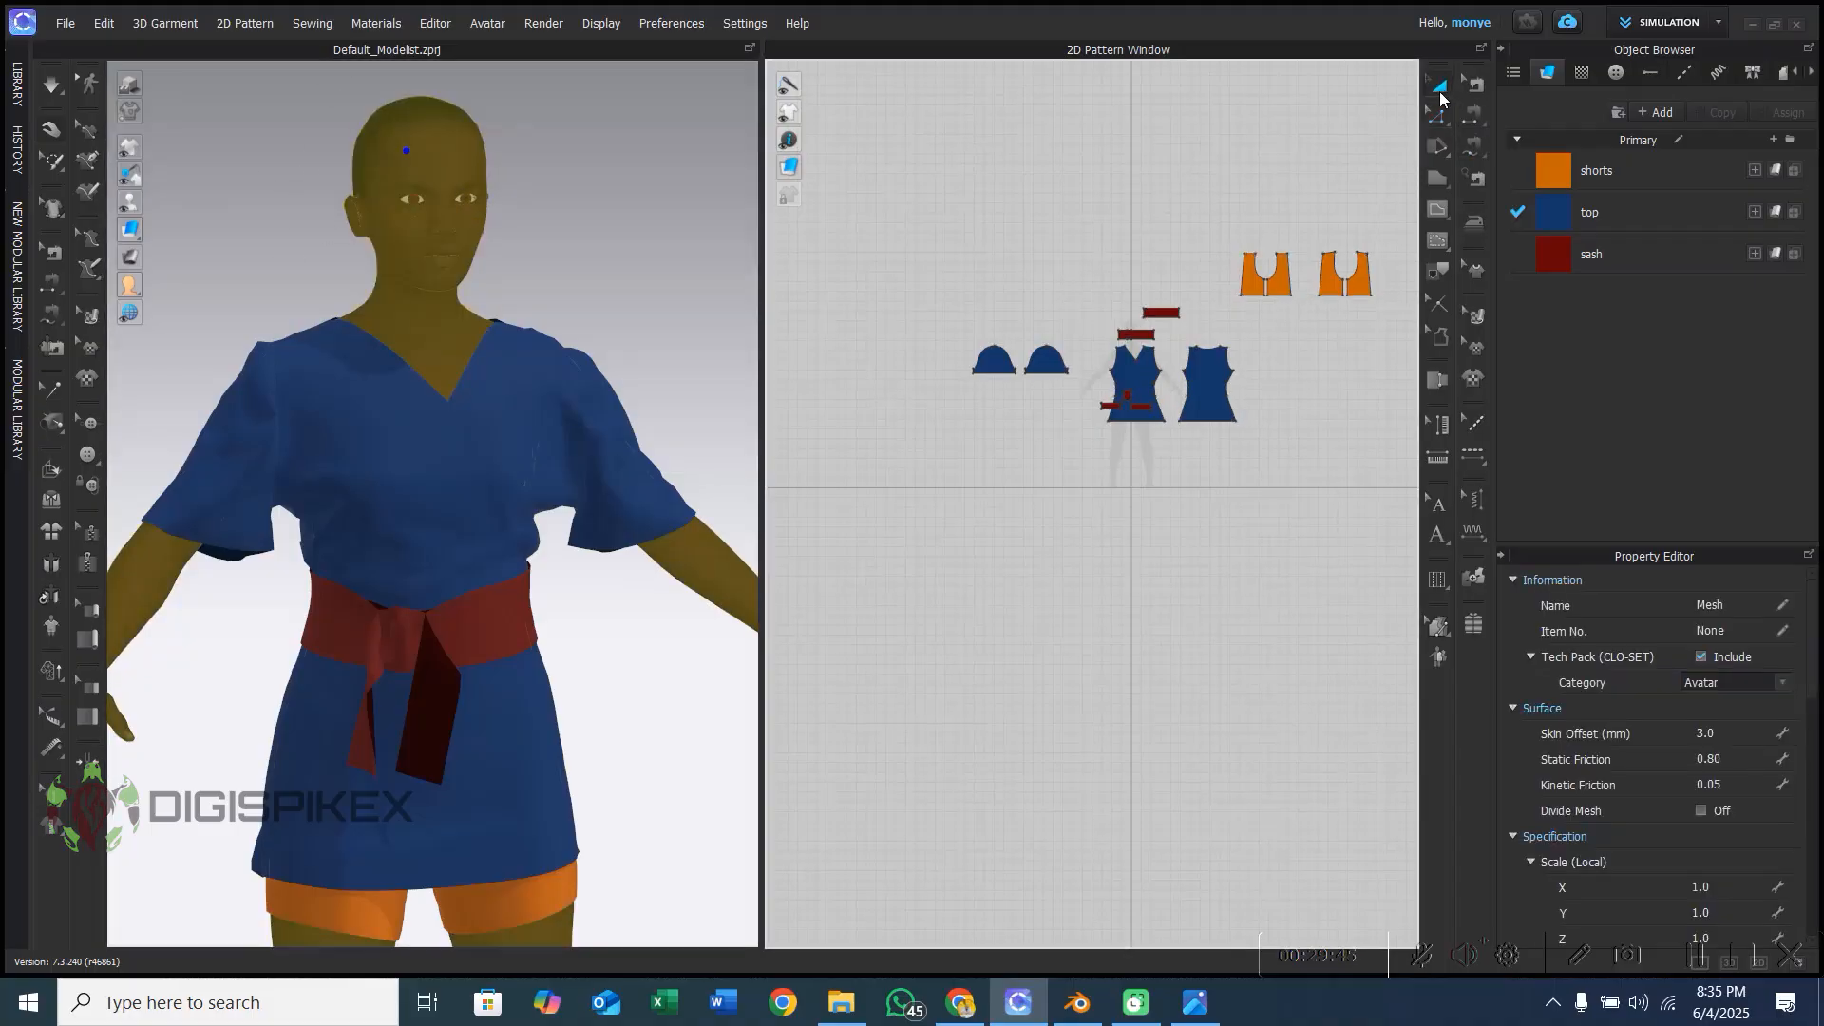
{"action": "scroll", "coordinate": [358, 395], "scroll_direction": "up", "scroll_amount": 3}
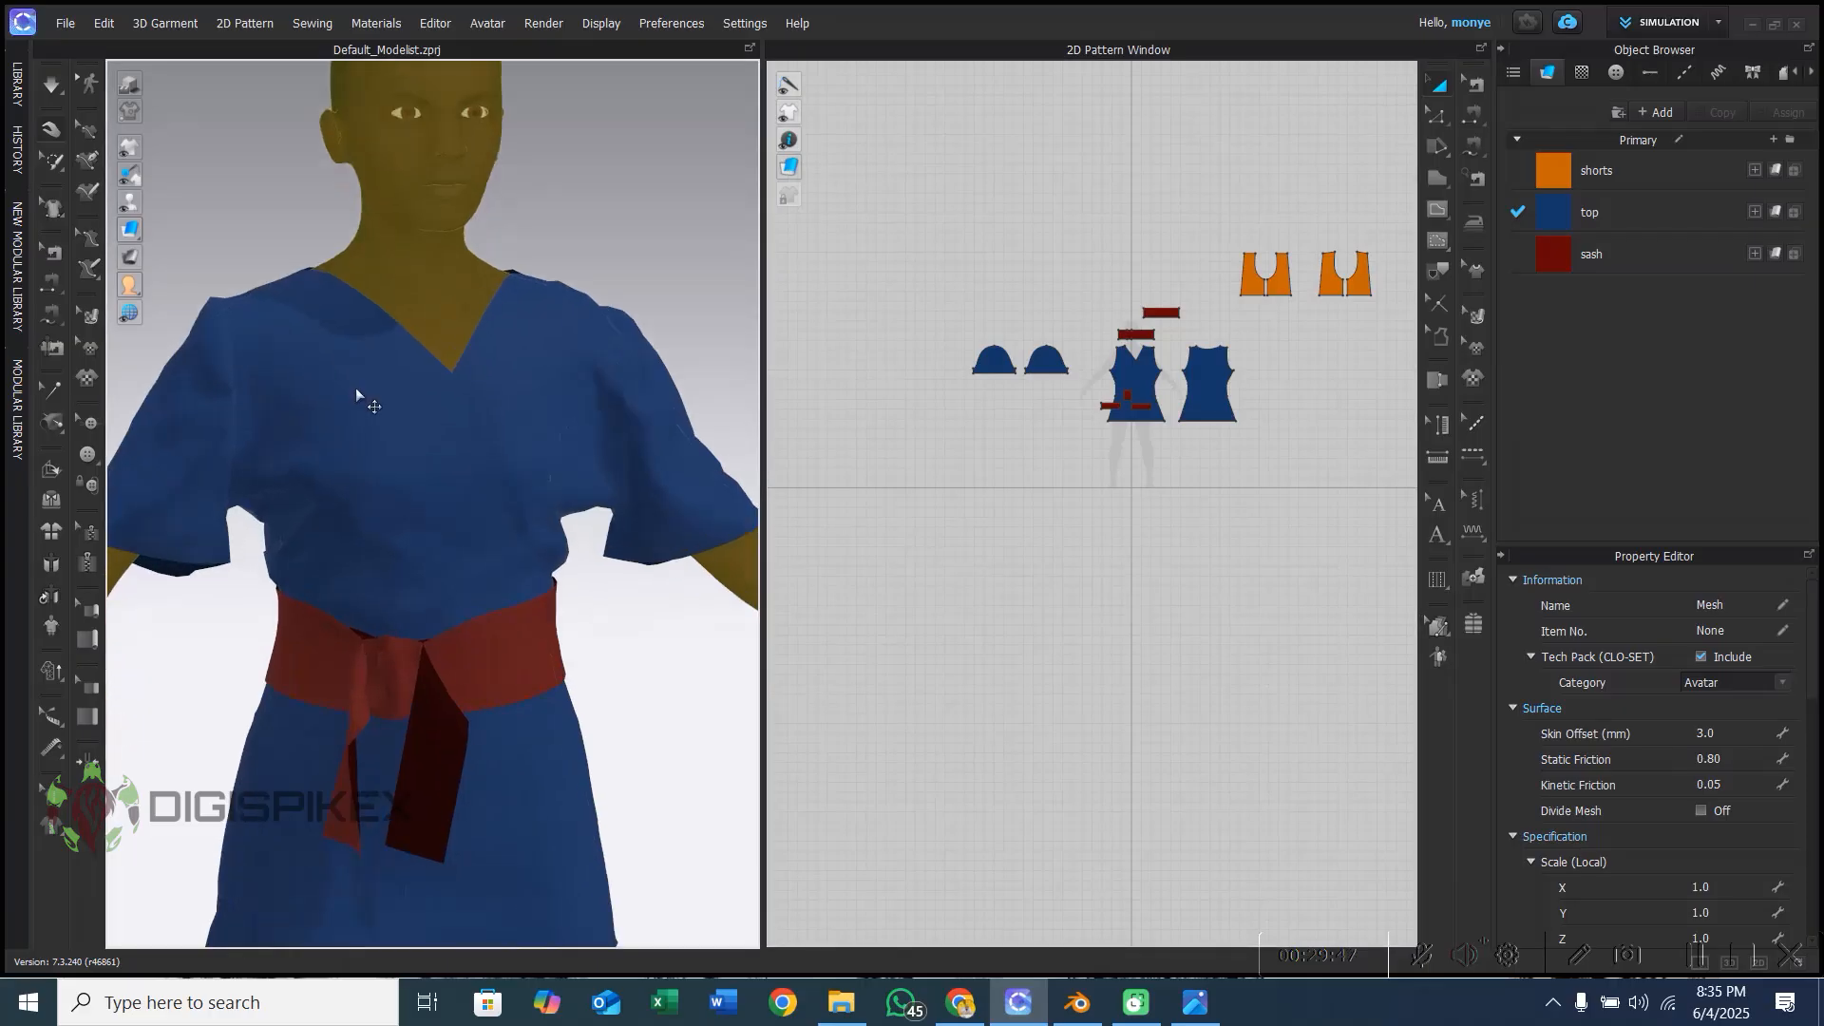
{"action": "scroll", "coordinate": [363, 398], "scroll_direction": "down", "scroll_amount": 4}
{"action": "scroll", "coordinate": [363, 398], "scroll_direction": "down", "scroll_amount": 5}
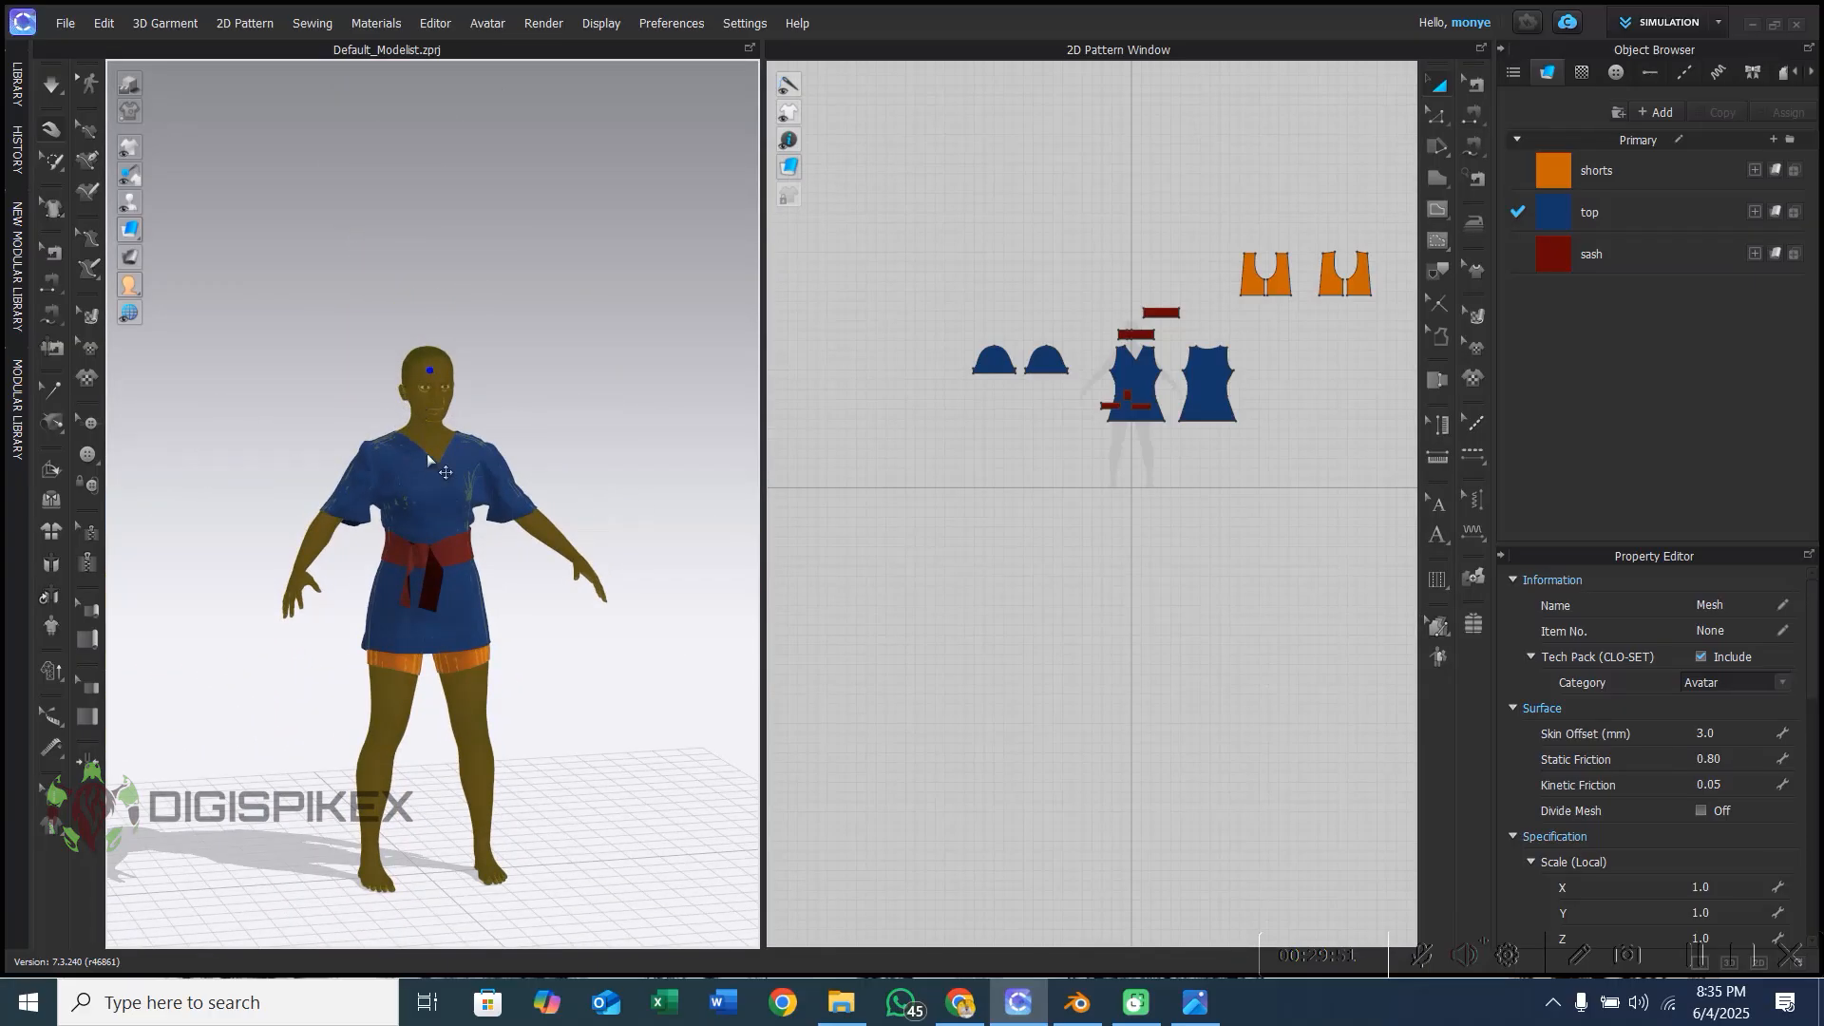
{"action": "key", "text": "Delete"}
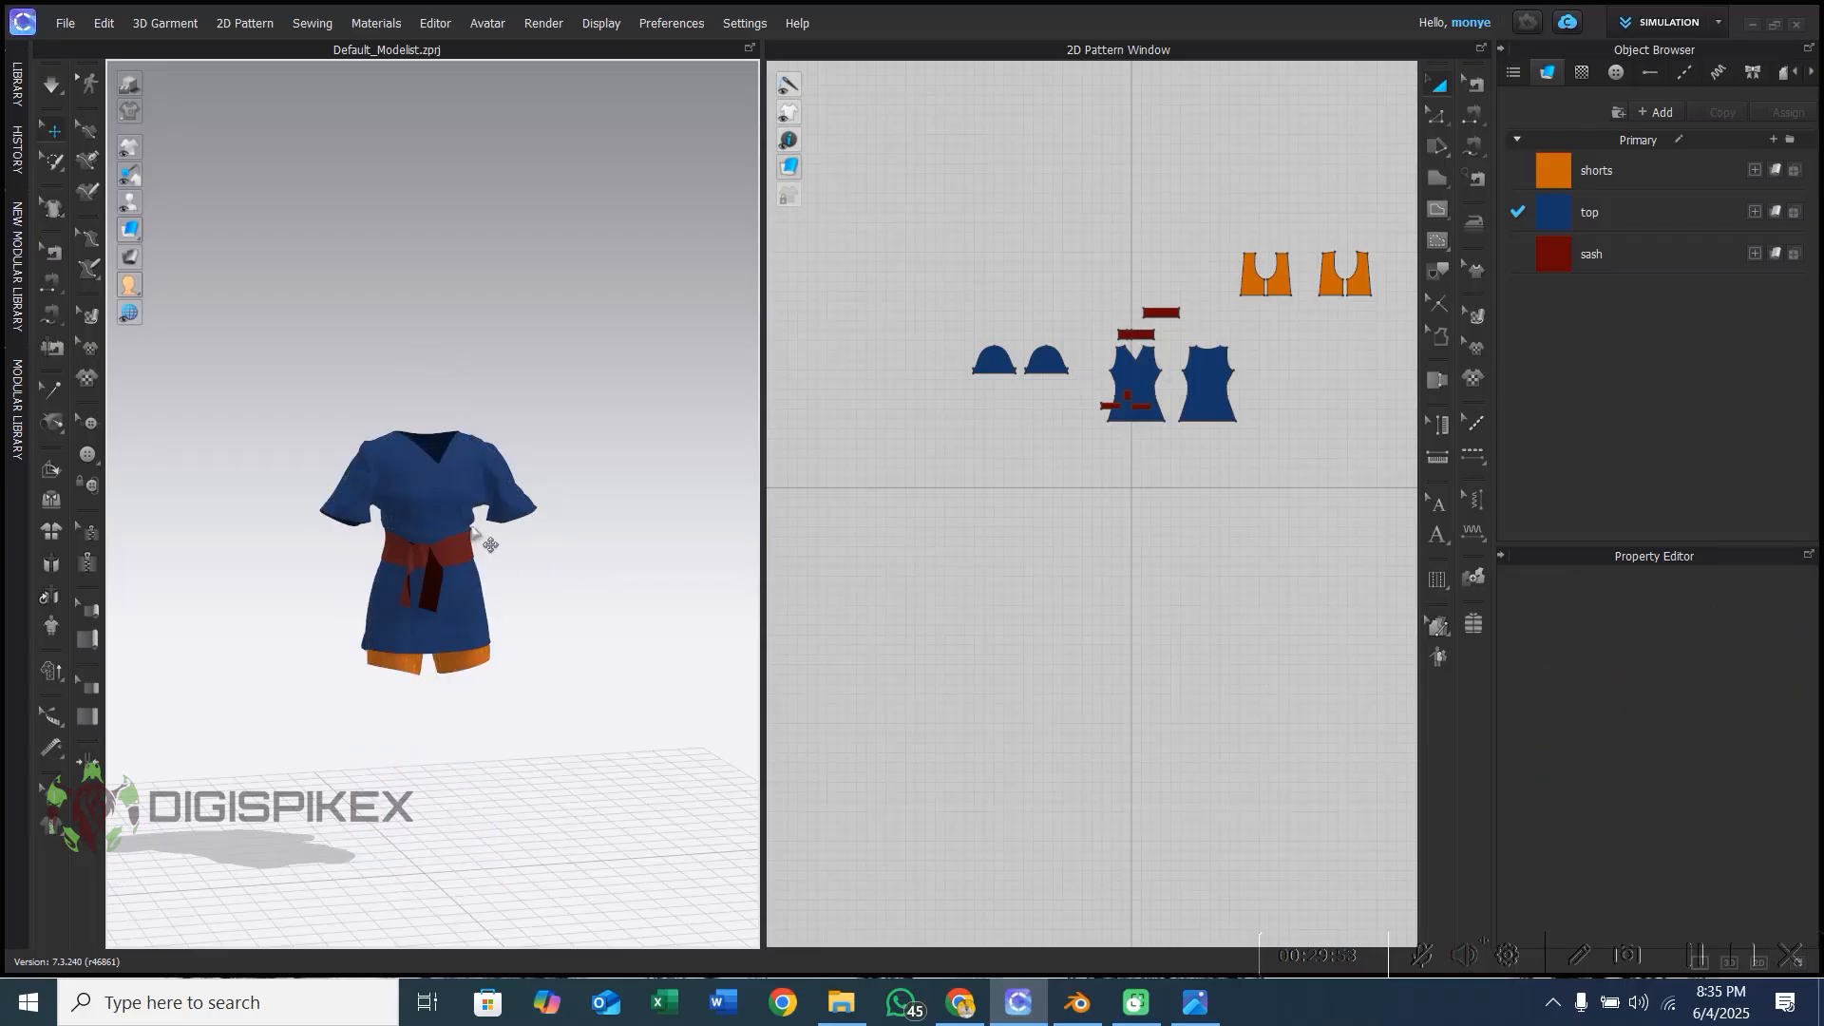
- Export the garments as an FBX file named outfit in the gamr tutorials folder, using Single Object and Thick
{"action": "left_click", "coordinate": [64, 23]}
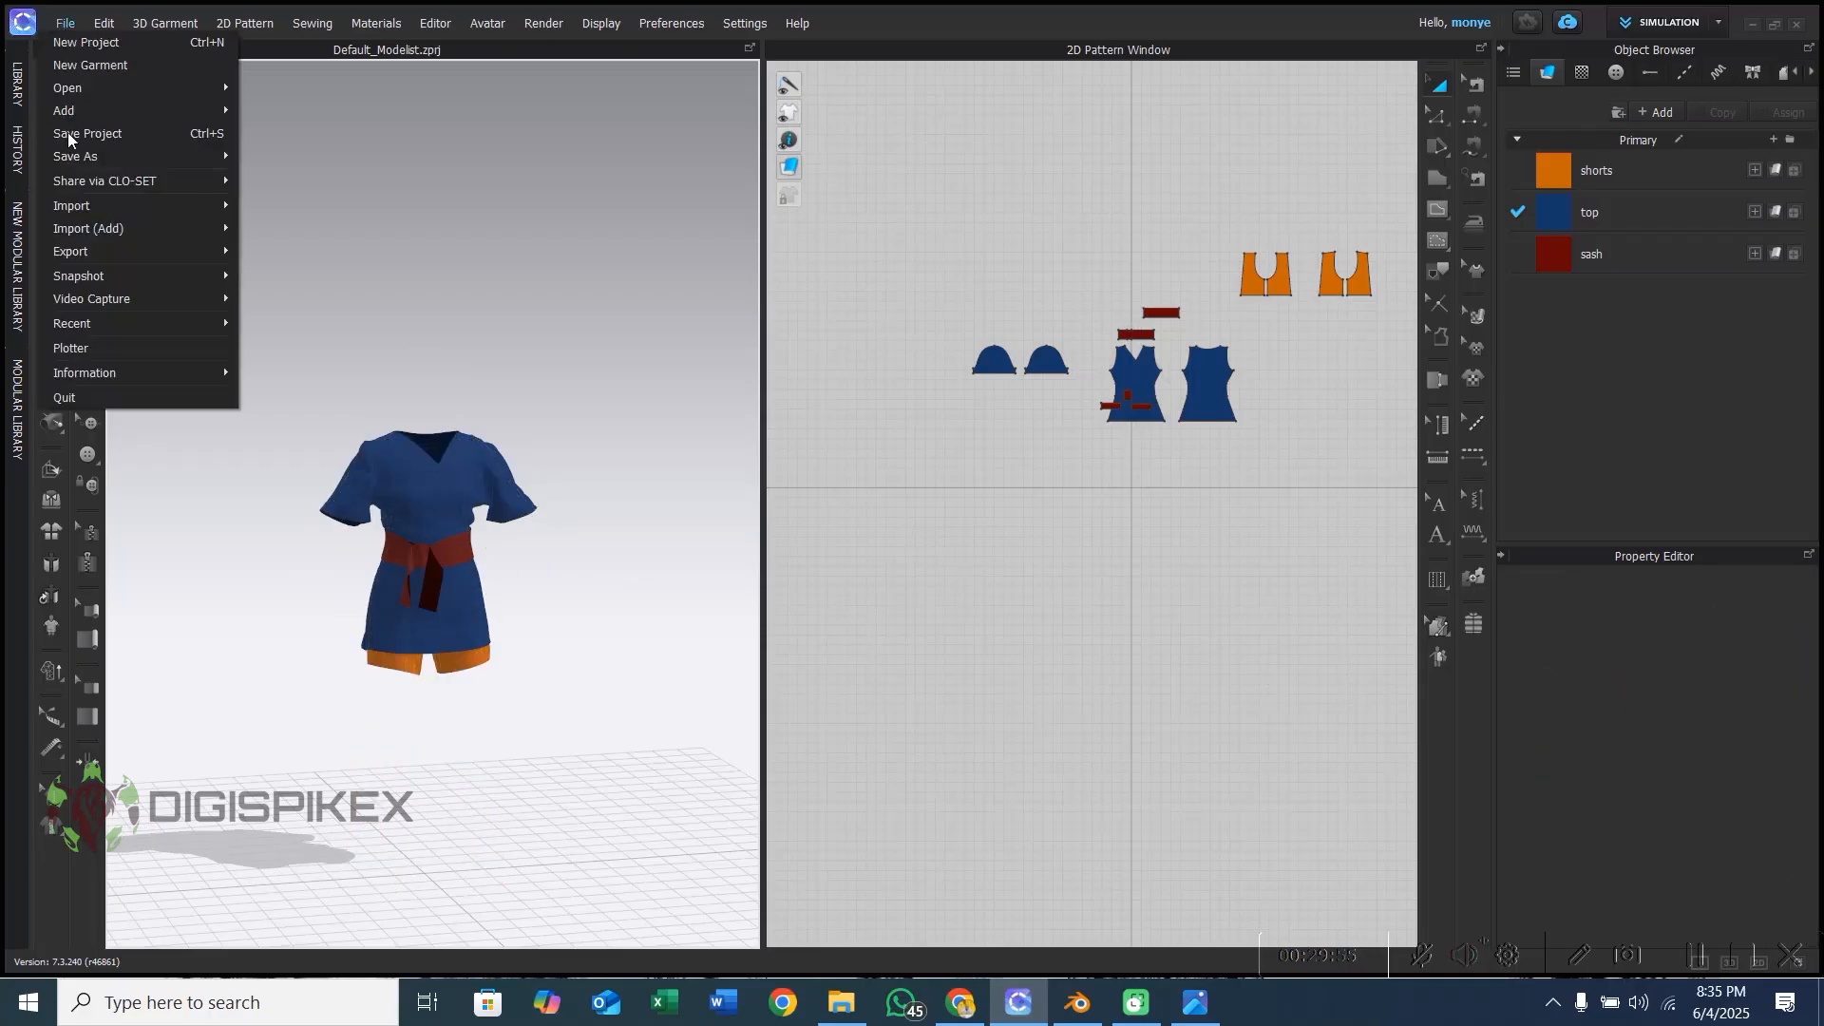
{"action": "mouse_move", "coordinate": [101, 253]}
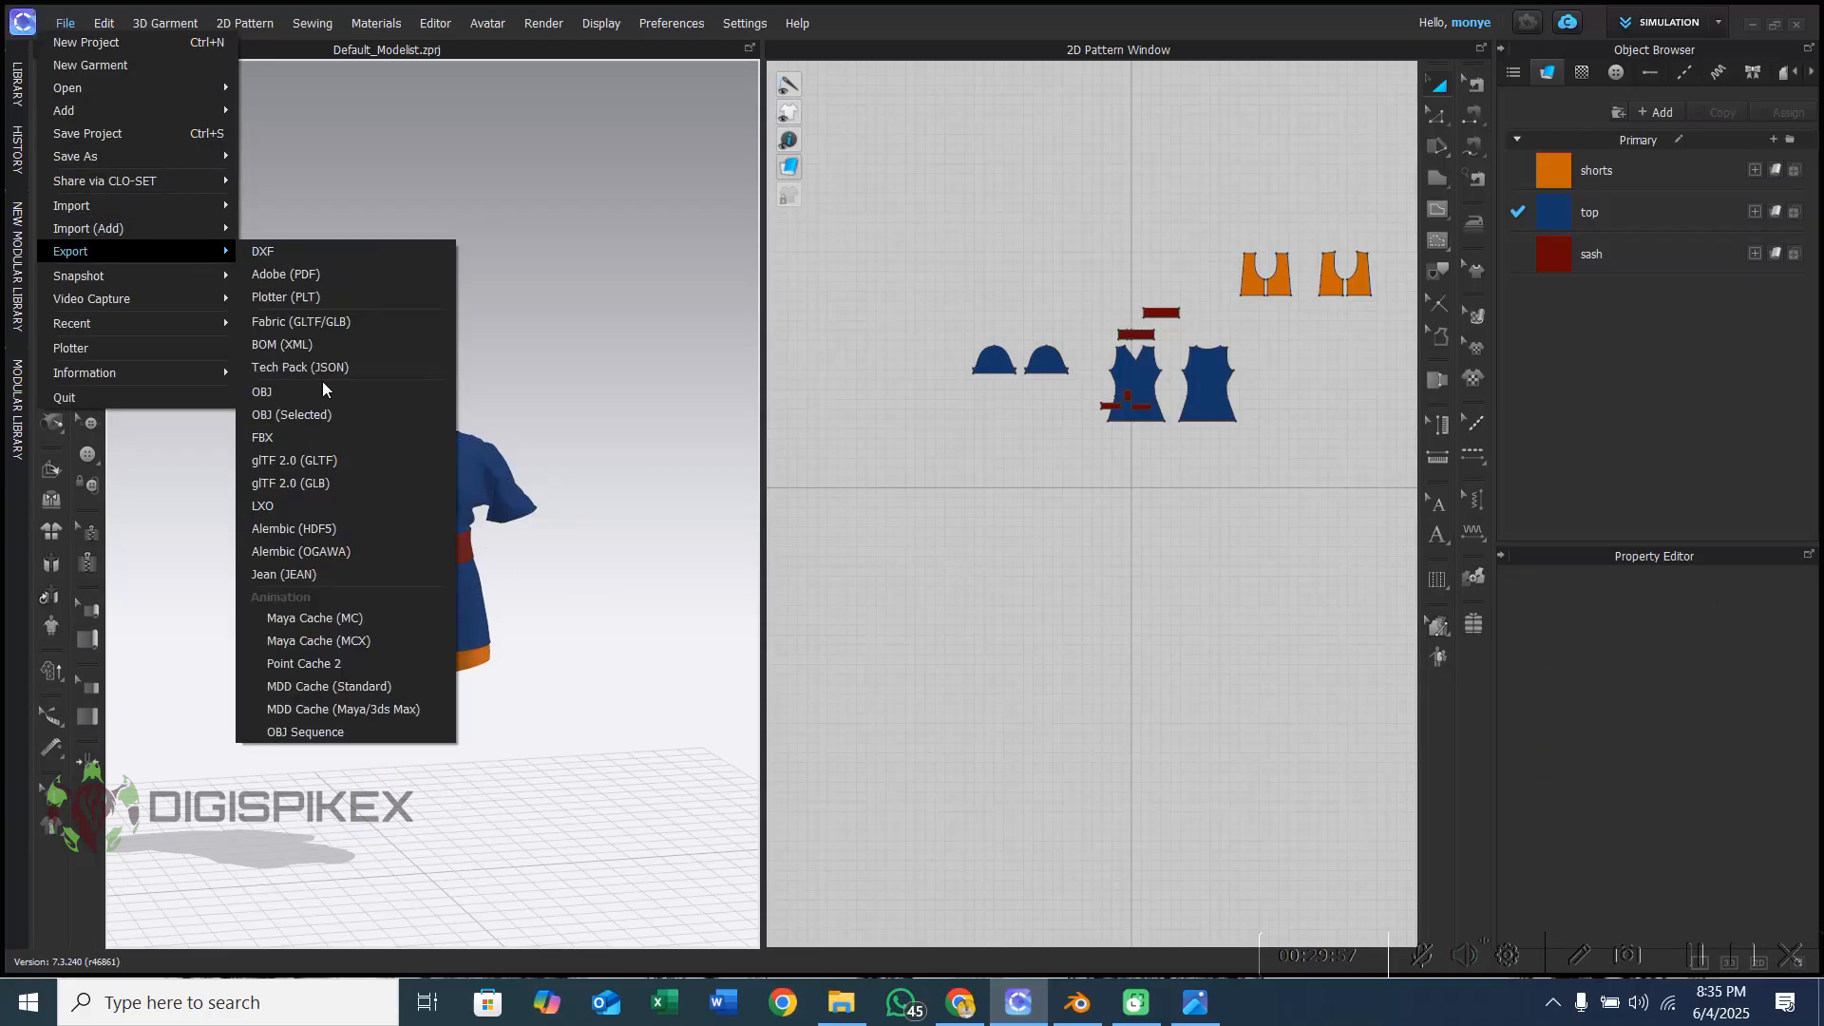
{"action": "left_click", "coordinate": [302, 443]}
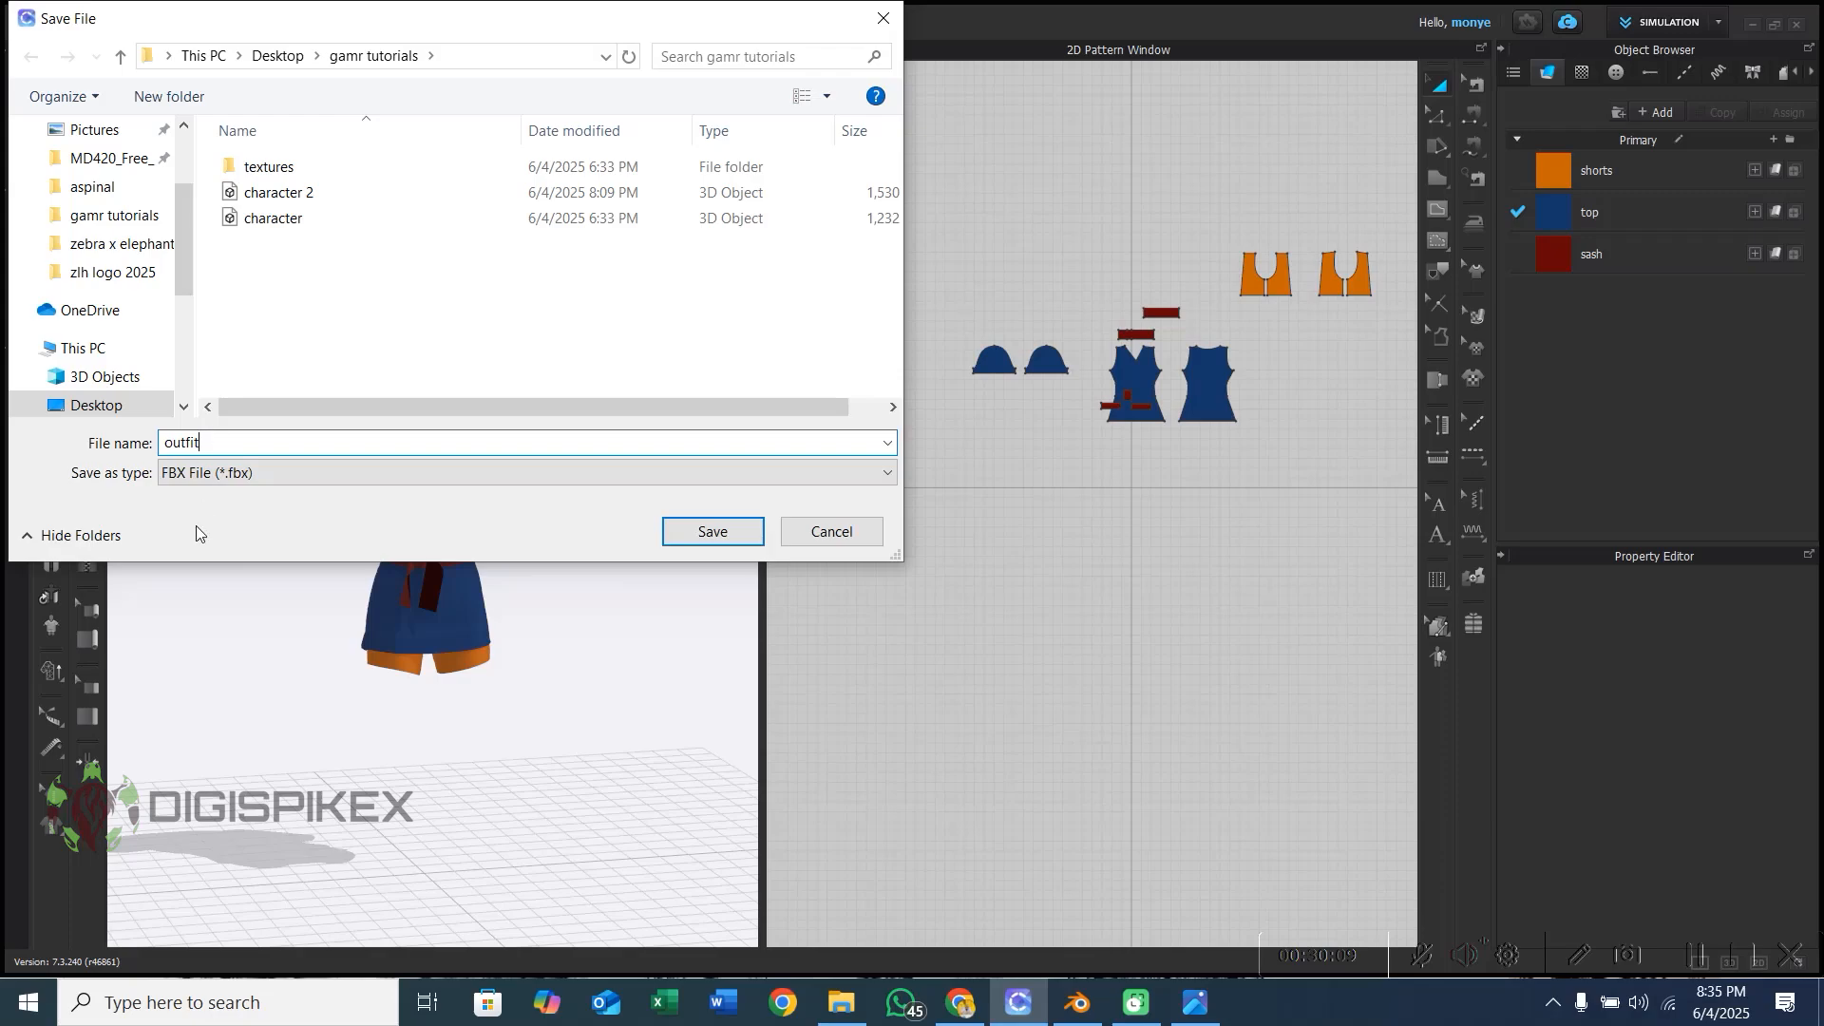
{"action": "left_click", "coordinate": [712, 532]}
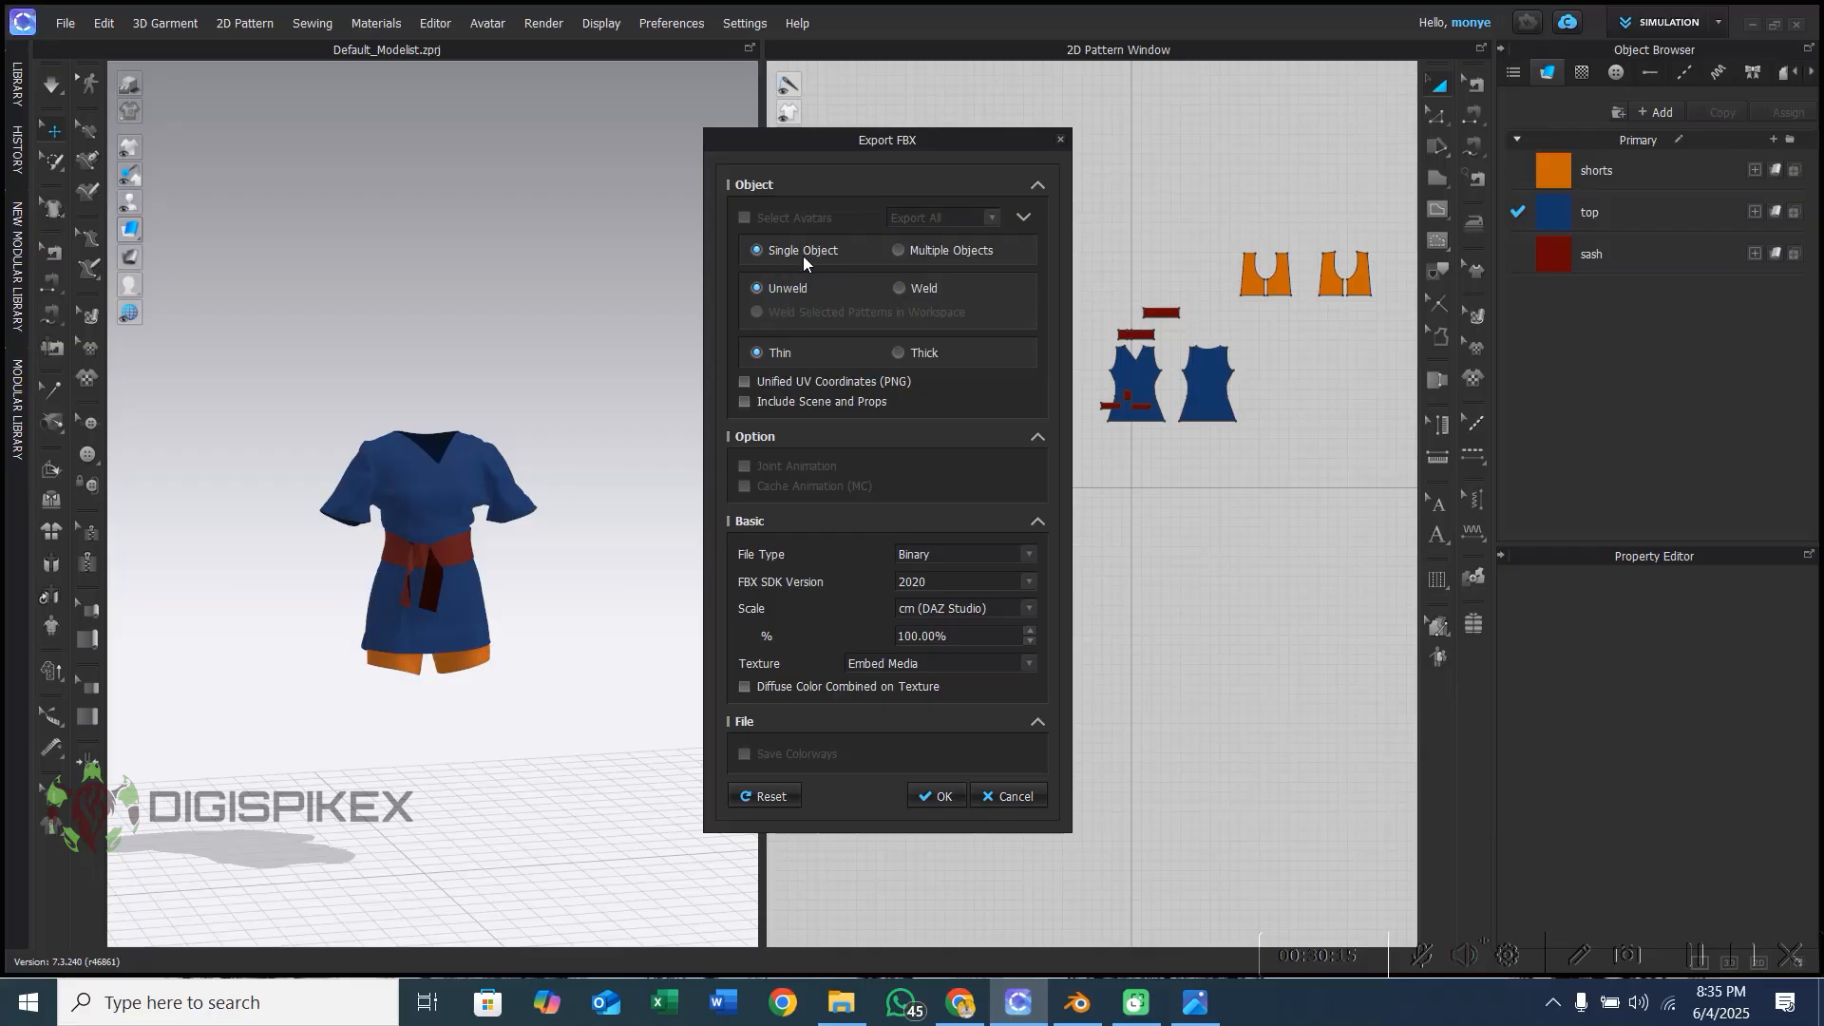
{"action": "left_click", "coordinate": [901, 351]}
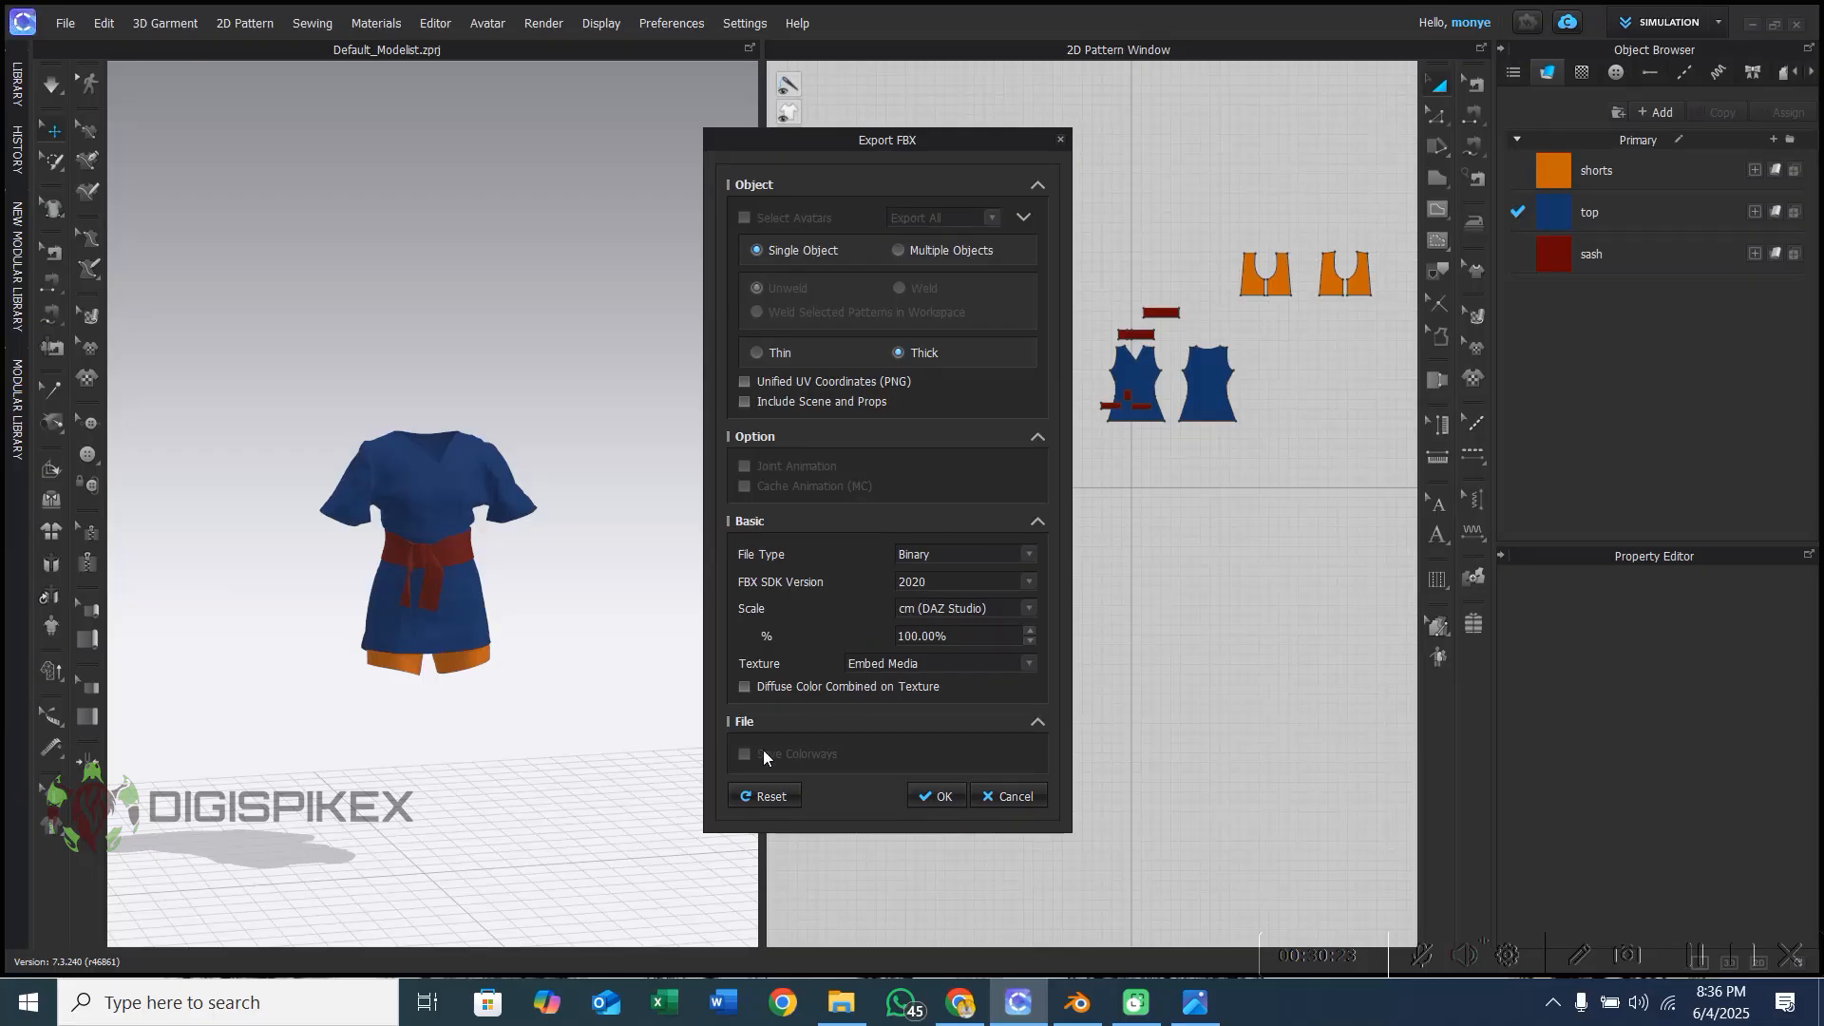
{"action": "left_click", "coordinate": [943, 796]}
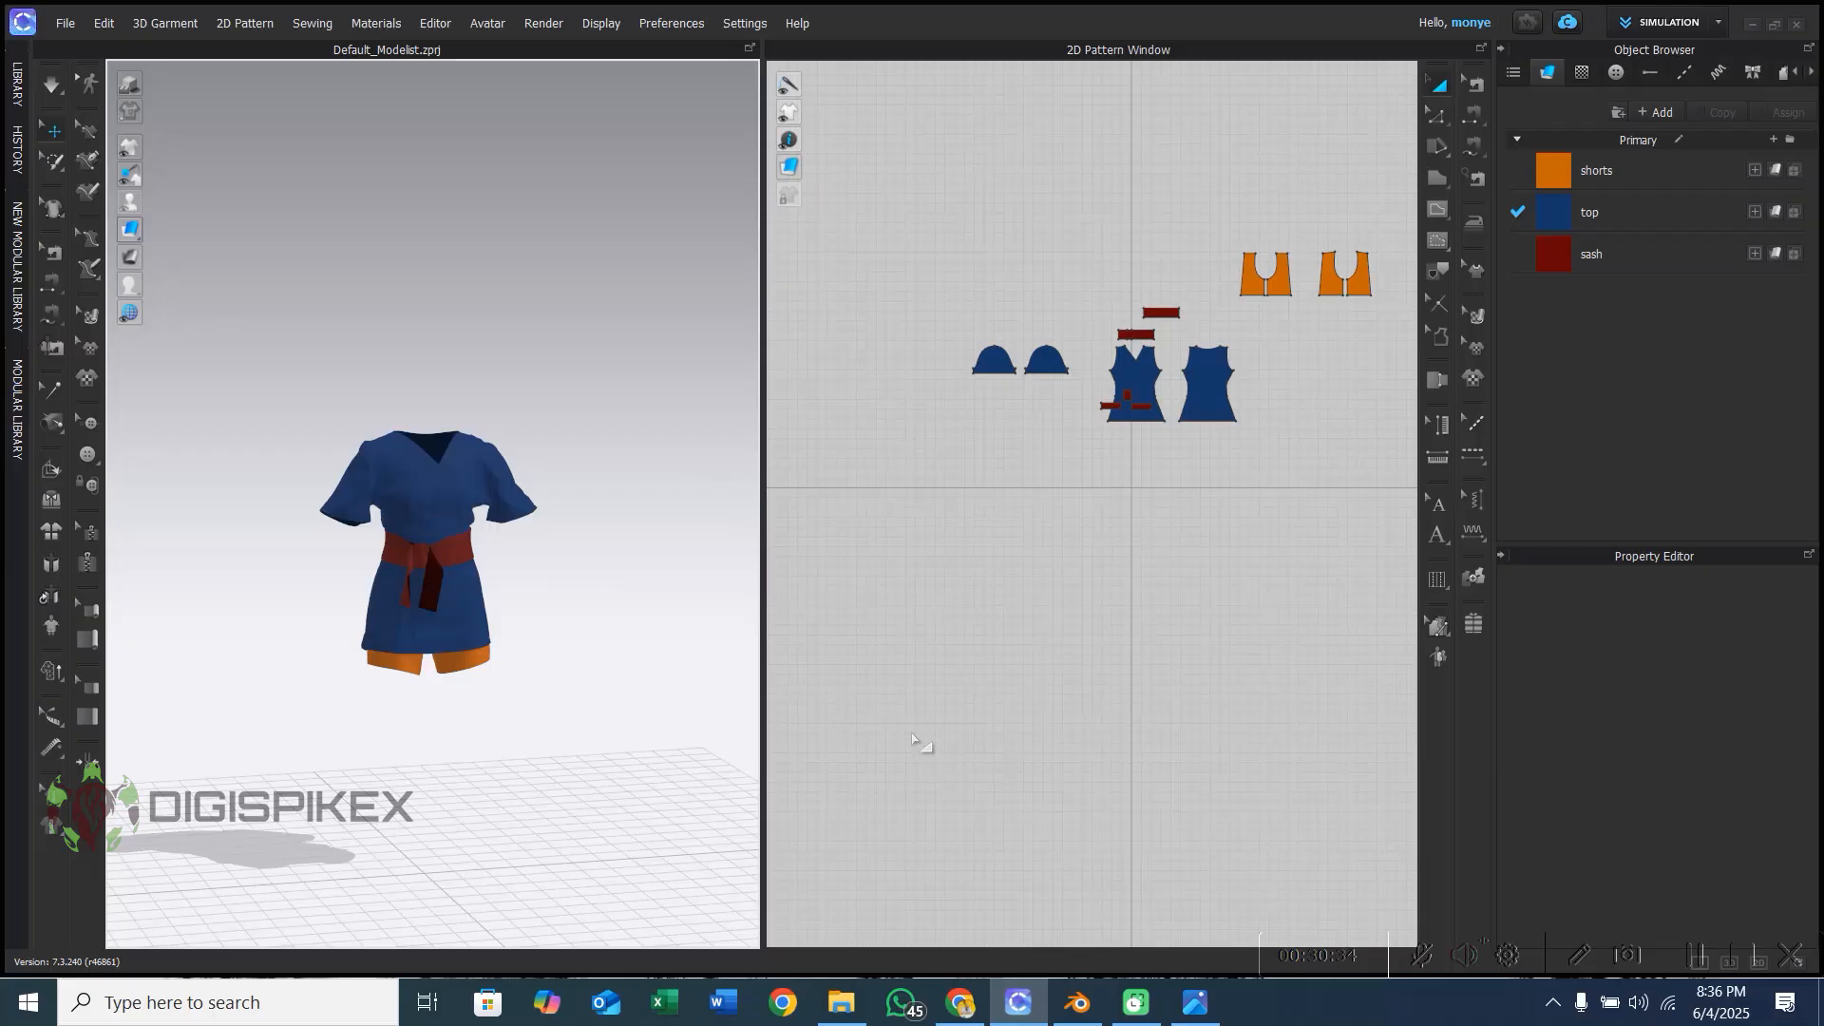
- Switch to Blender, import outfit.fbx from the gamr tutorials folder onto the character, and clear the selection
{"action": "left_click", "coordinate": [1073, 1005]}
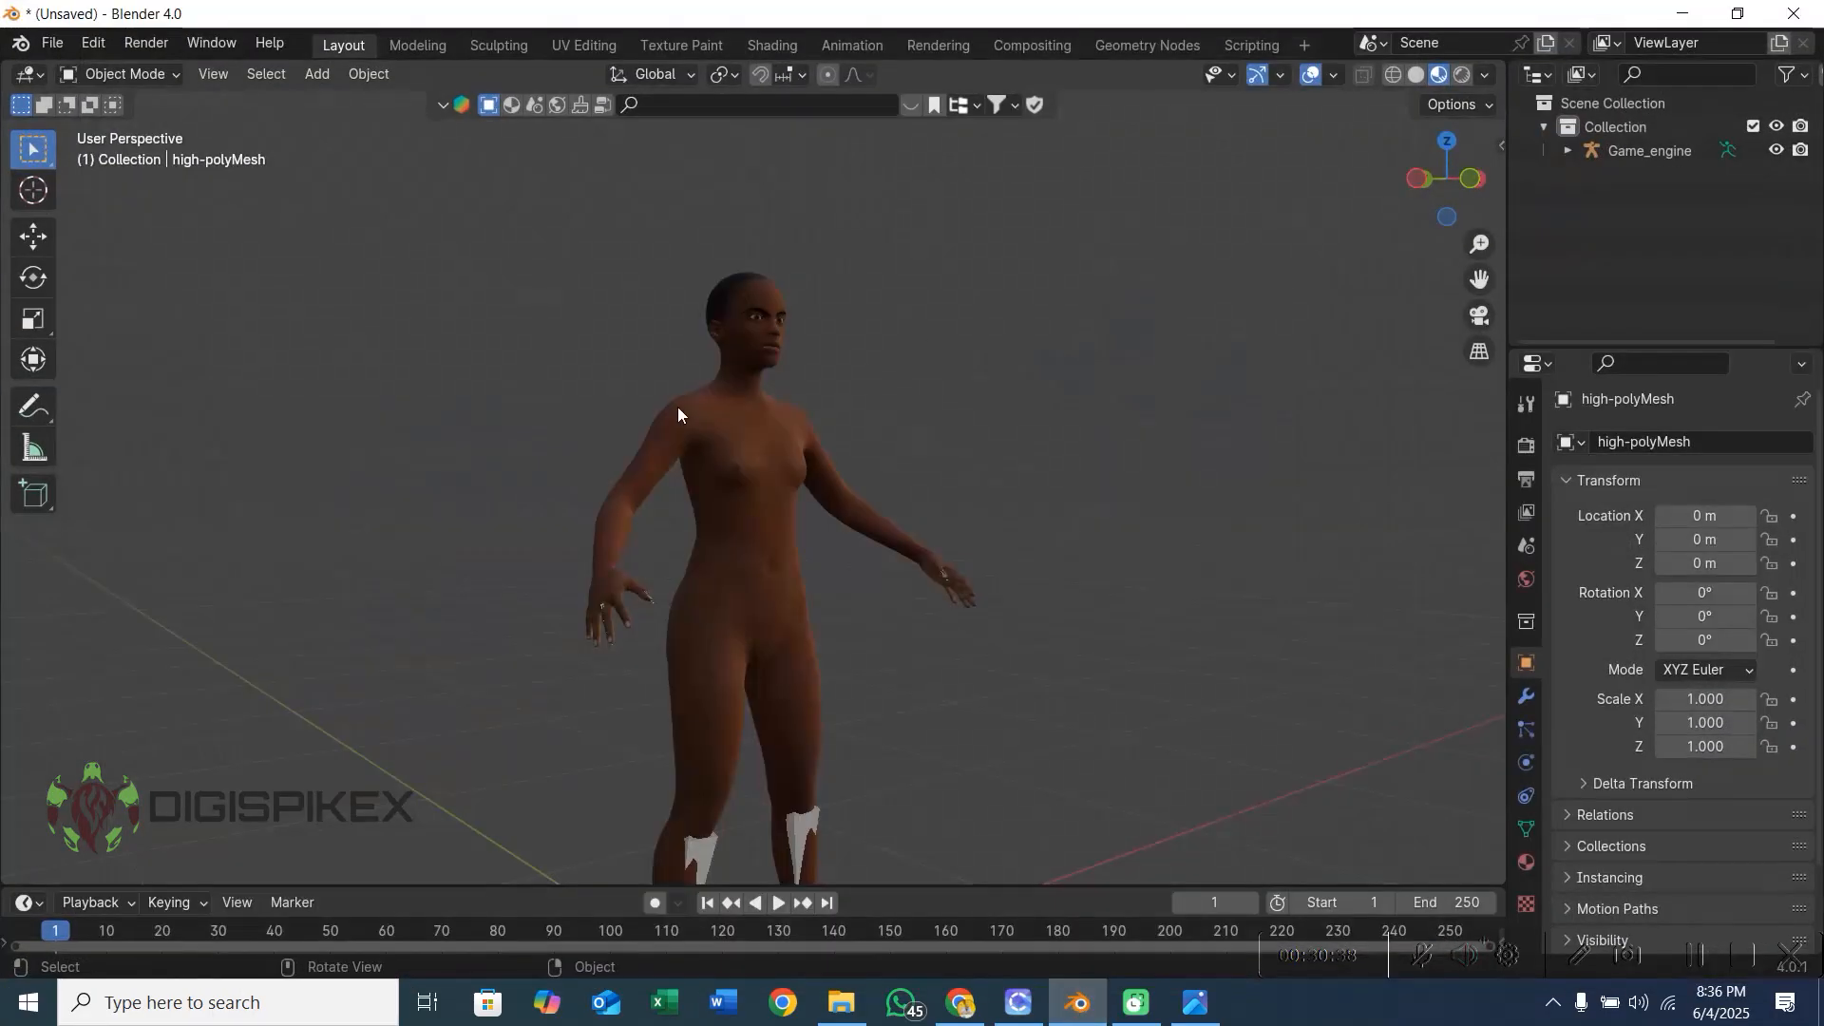
{"action": "middle_click_drag", "start_coordinate": [871, 506], "coordinate": [675, 480]}
{"action": "scroll", "coordinate": [766, 507], "scroll_direction": "down", "scroll_amount": 3}
{"action": "scroll", "coordinate": [768, 505], "scroll_direction": "up", "scroll_amount": 2}
{"action": "left_click", "coordinate": [51, 43]}
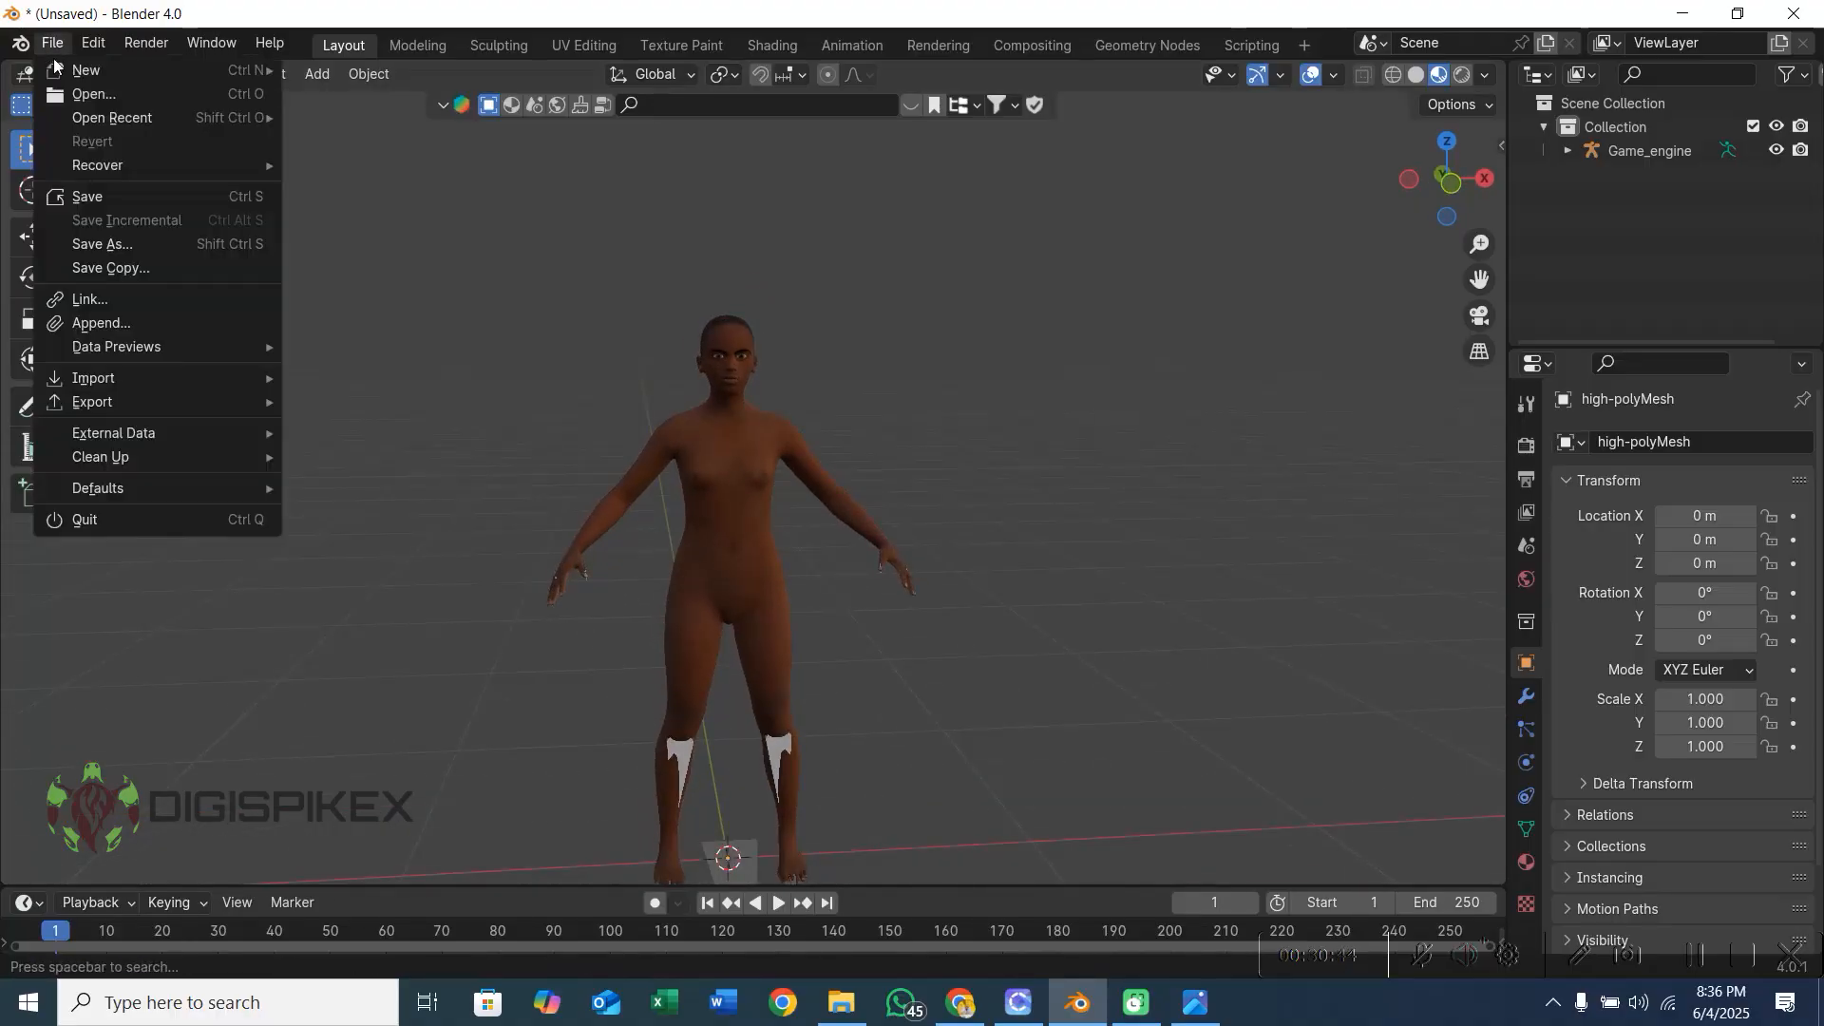
{"action": "mouse_move", "coordinate": [130, 379]}
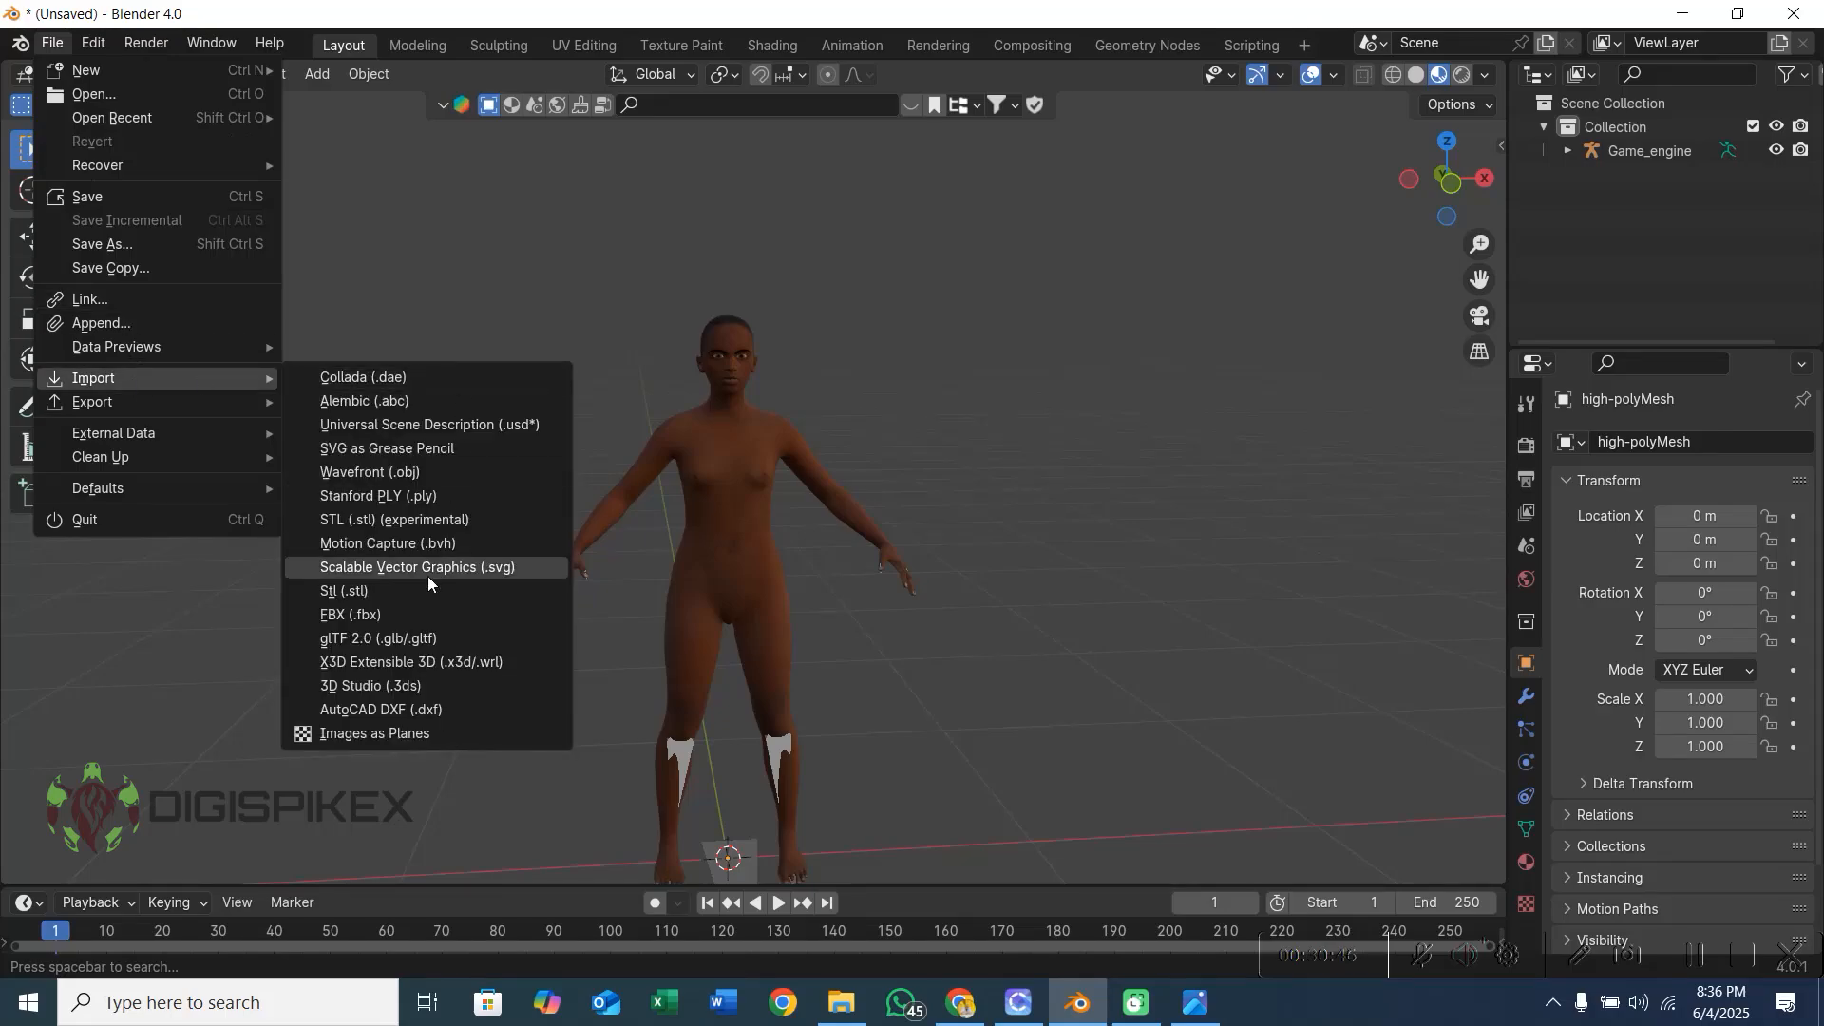
{"action": "left_click", "coordinate": [405, 614]}
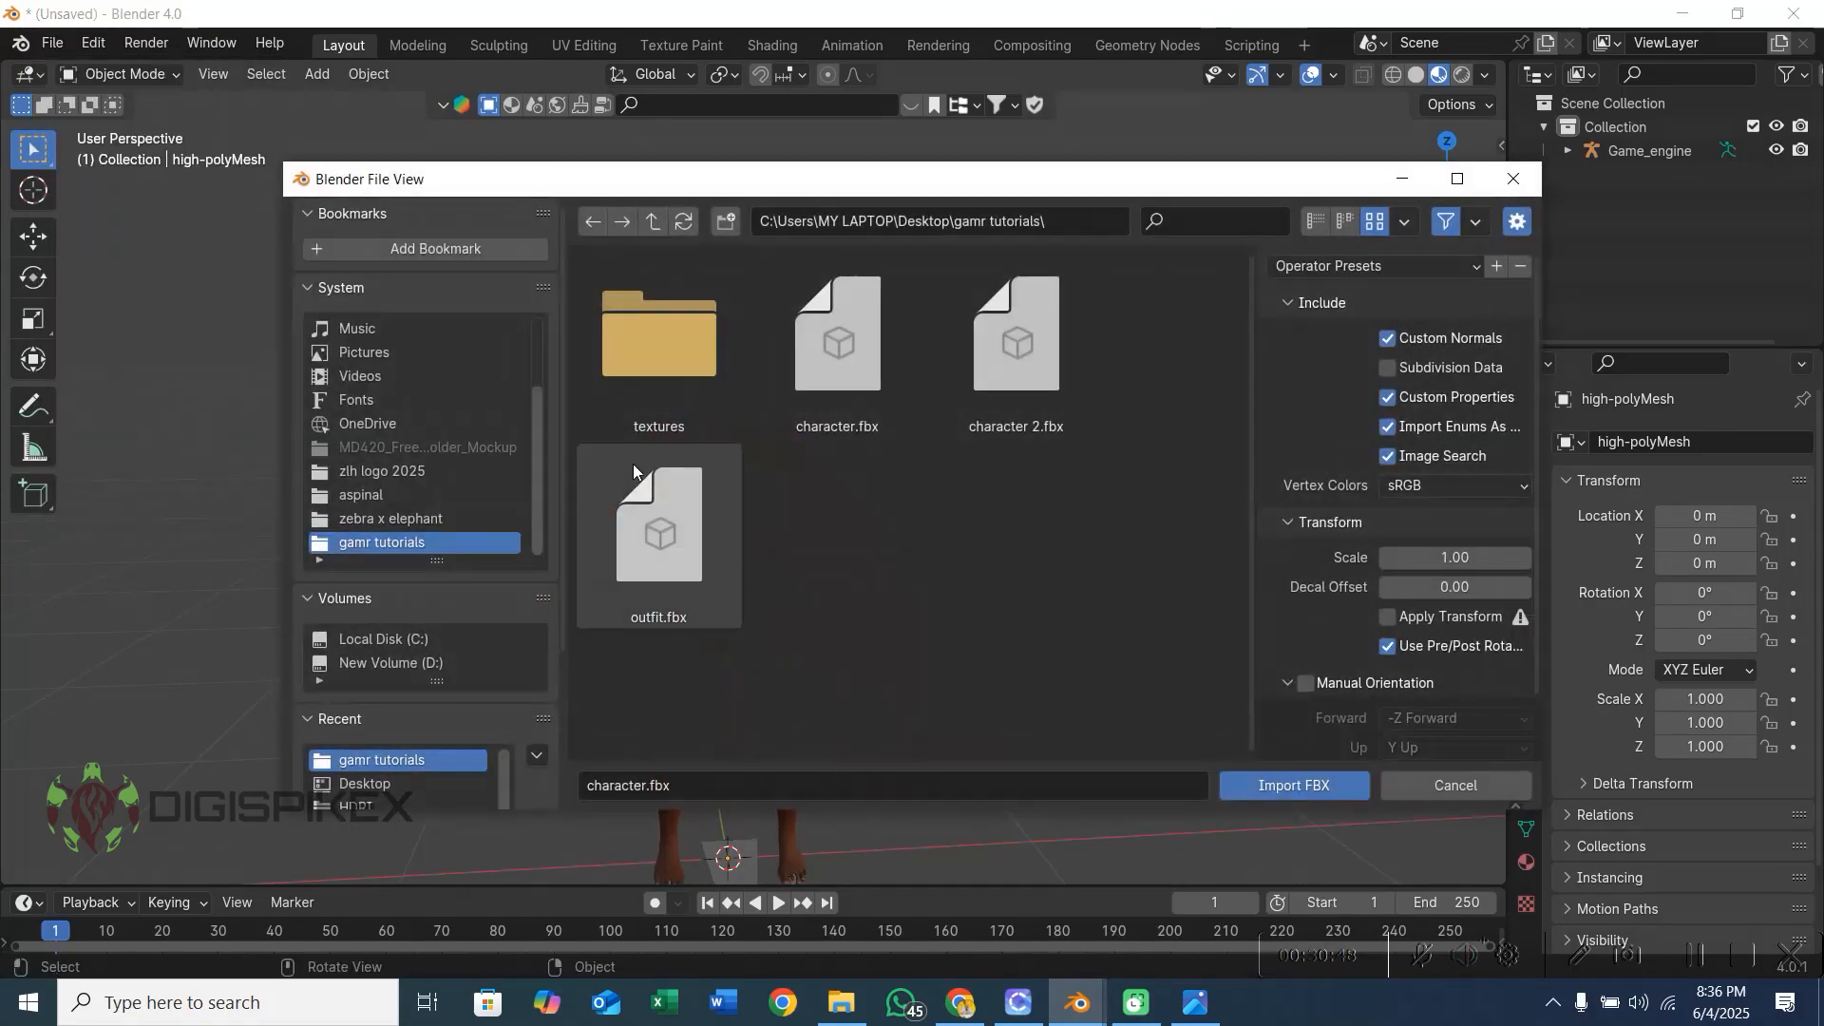
{"action": "left_click", "coordinate": [663, 553]}
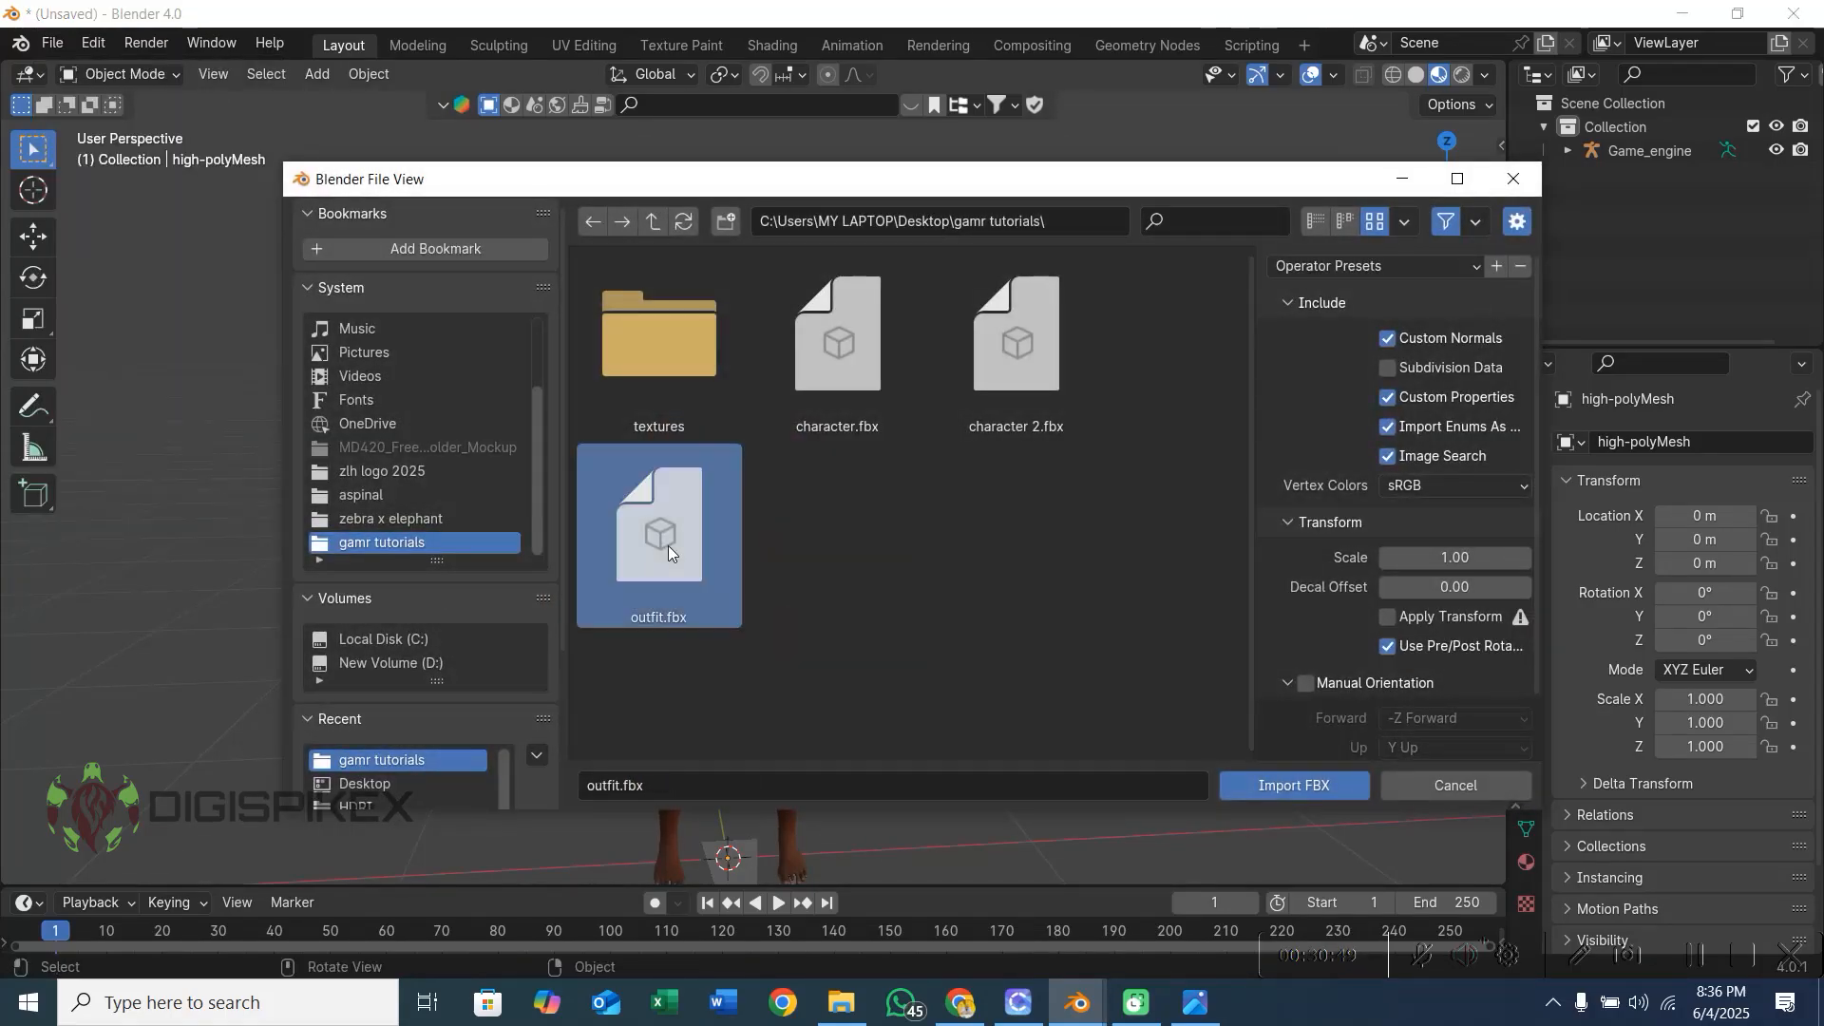
{"action": "left_click", "coordinate": [1254, 785]}
{"action": "left_click", "coordinate": [915, 532]}
- Select the character's Game_engine armature and hide it in the viewport
{"action": "middle_click_drag", "start_coordinate": [915, 532], "coordinate": [778, 494]}
{"action": "scroll", "coordinate": [777, 496], "scroll_direction": "up", "scroll_amount": 5}
{"action": "scroll", "coordinate": [774, 489], "scroll_direction": "down", "scroll_amount": 5}
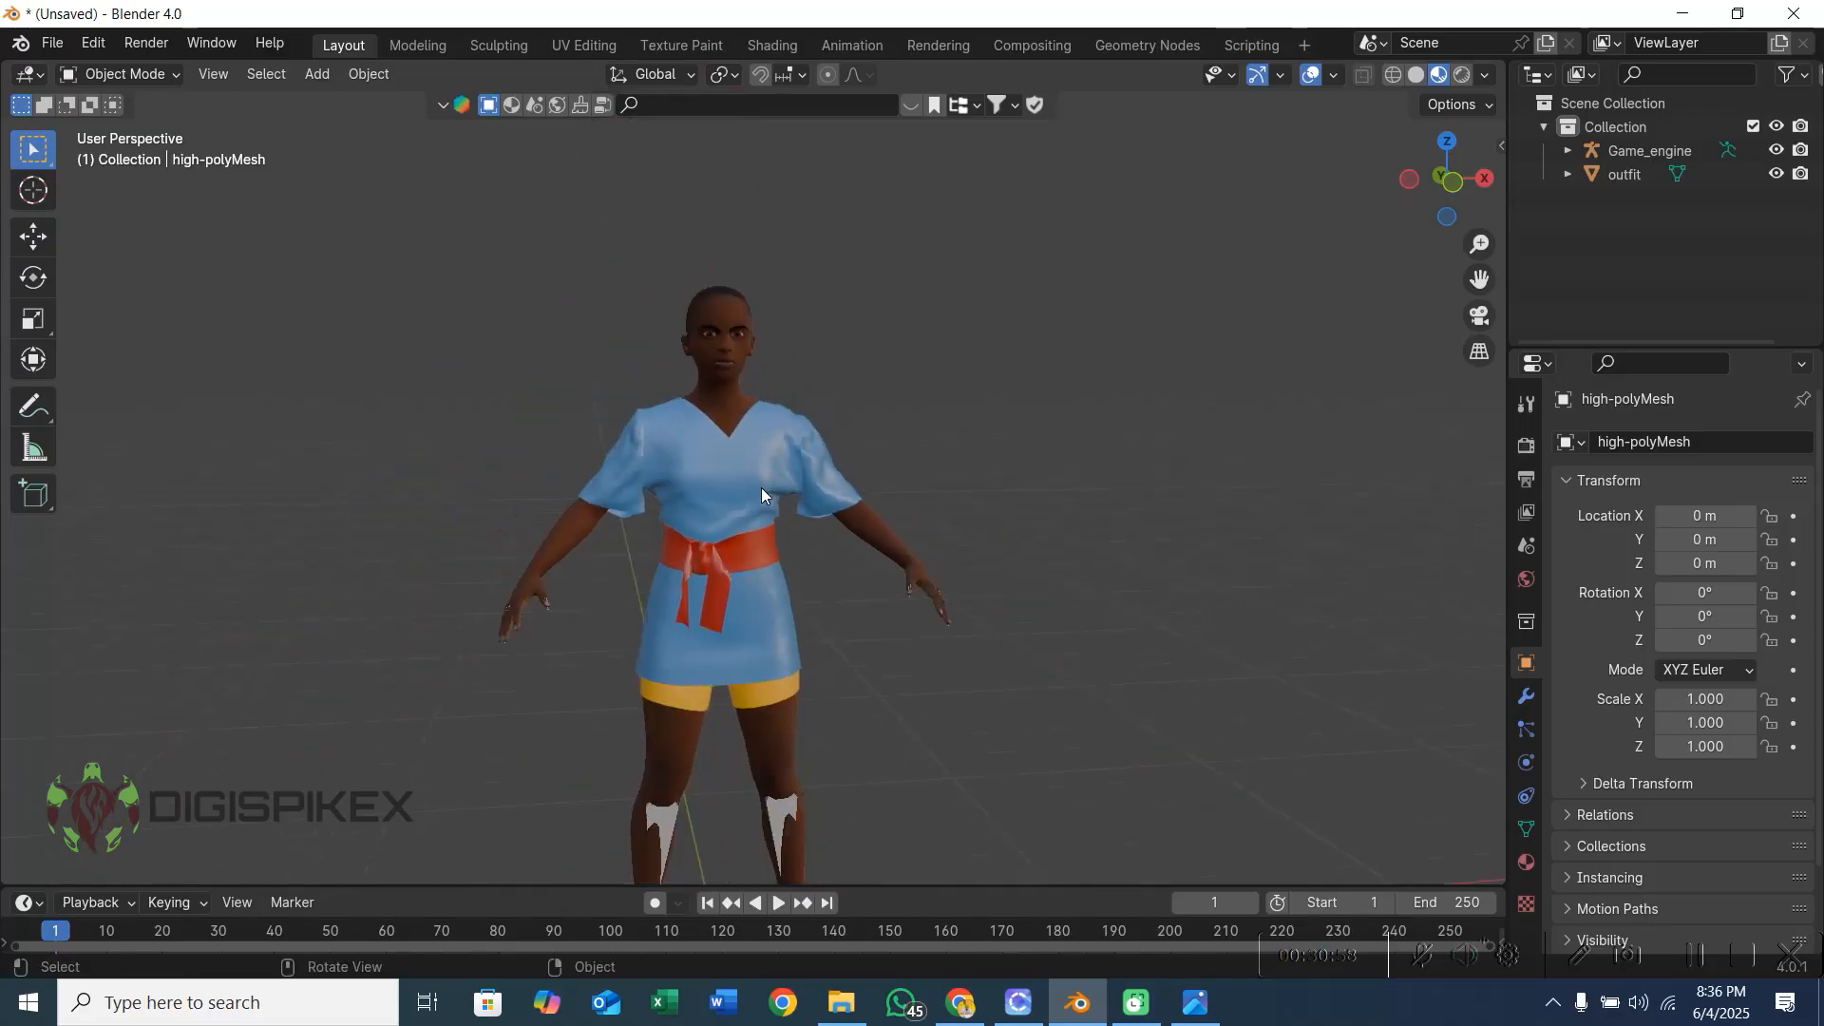
{"action": "middle_click_drag", "start_coordinate": [784, 521], "coordinate": [779, 464], "text": "shift"}
{"action": "mouse_move", "coordinate": [695, 511]}
{"action": "middle_mouse_down"}
{"action": "mouse_move", "coordinate": [1015, 500]}
{"action": "mouse_move", "coordinate": [717, 530]}
{"action": "mouse_move", "coordinate": [690, 511]}
{"action": "mouse_move", "coordinate": [705, 494]}
{"action": "mouse_move", "coordinate": [715, 521]}
{"action": "middle_mouse_up"}
{"action": "scroll", "coordinate": [717, 530], "scroll_direction": "down", "scroll_amount": 3}
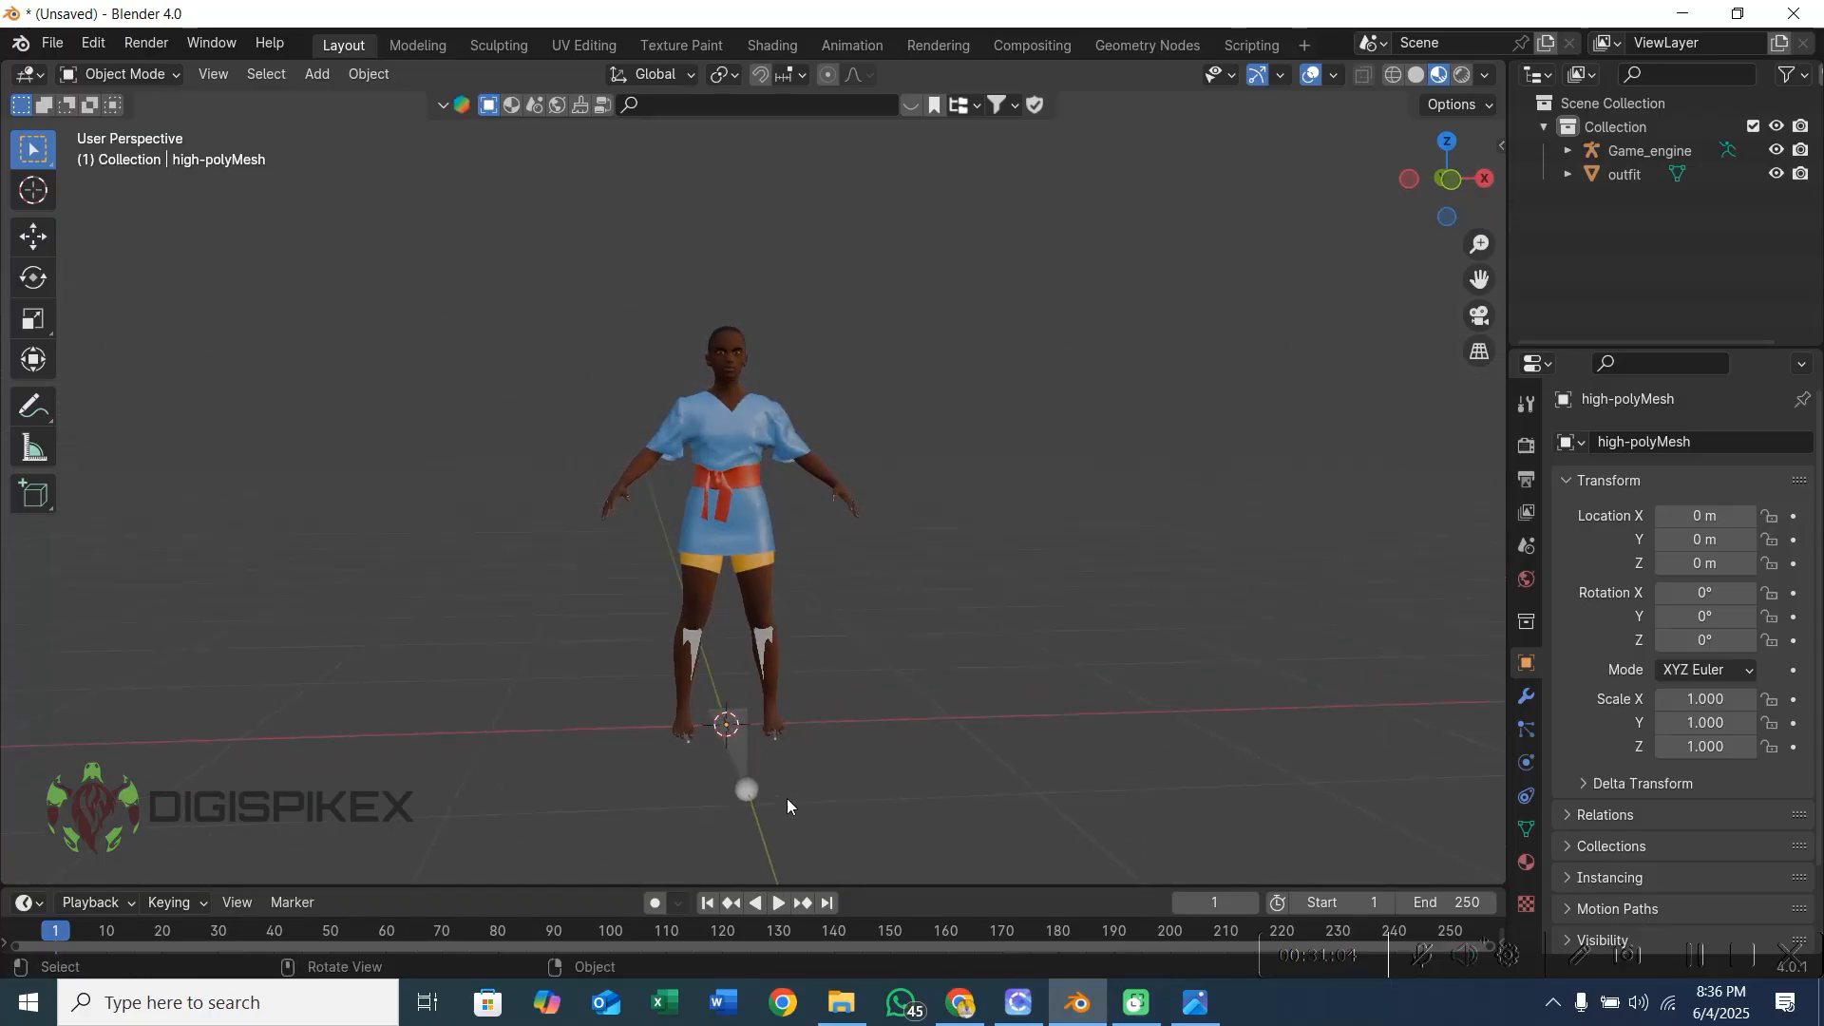
{"action": "left_click", "coordinate": [746, 766]}
- Examine the outfit's fit on the character up close from several angles and in the front orthographic view
{"action": "scroll", "coordinate": [742, 722], "scroll_direction": "up", "scroll_amount": 5}
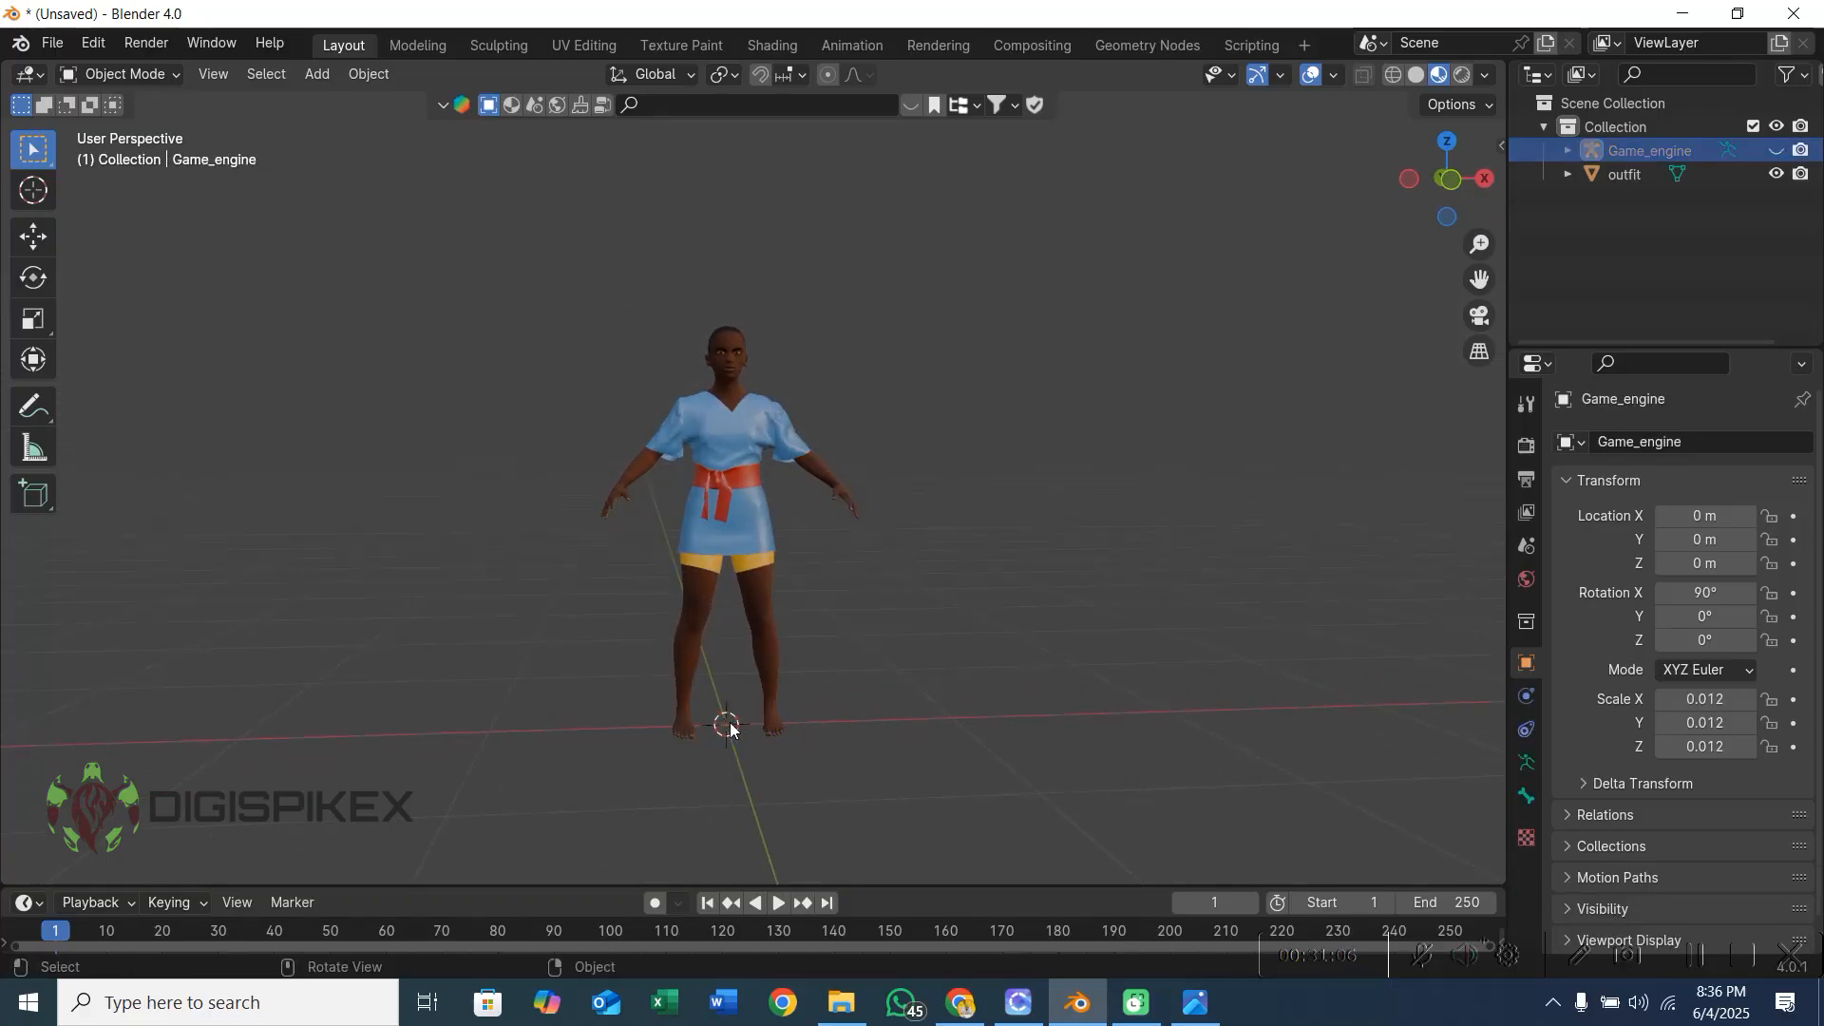
{"action": "middle_click_drag", "start_coordinate": [737, 675], "coordinate": [692, 384]}
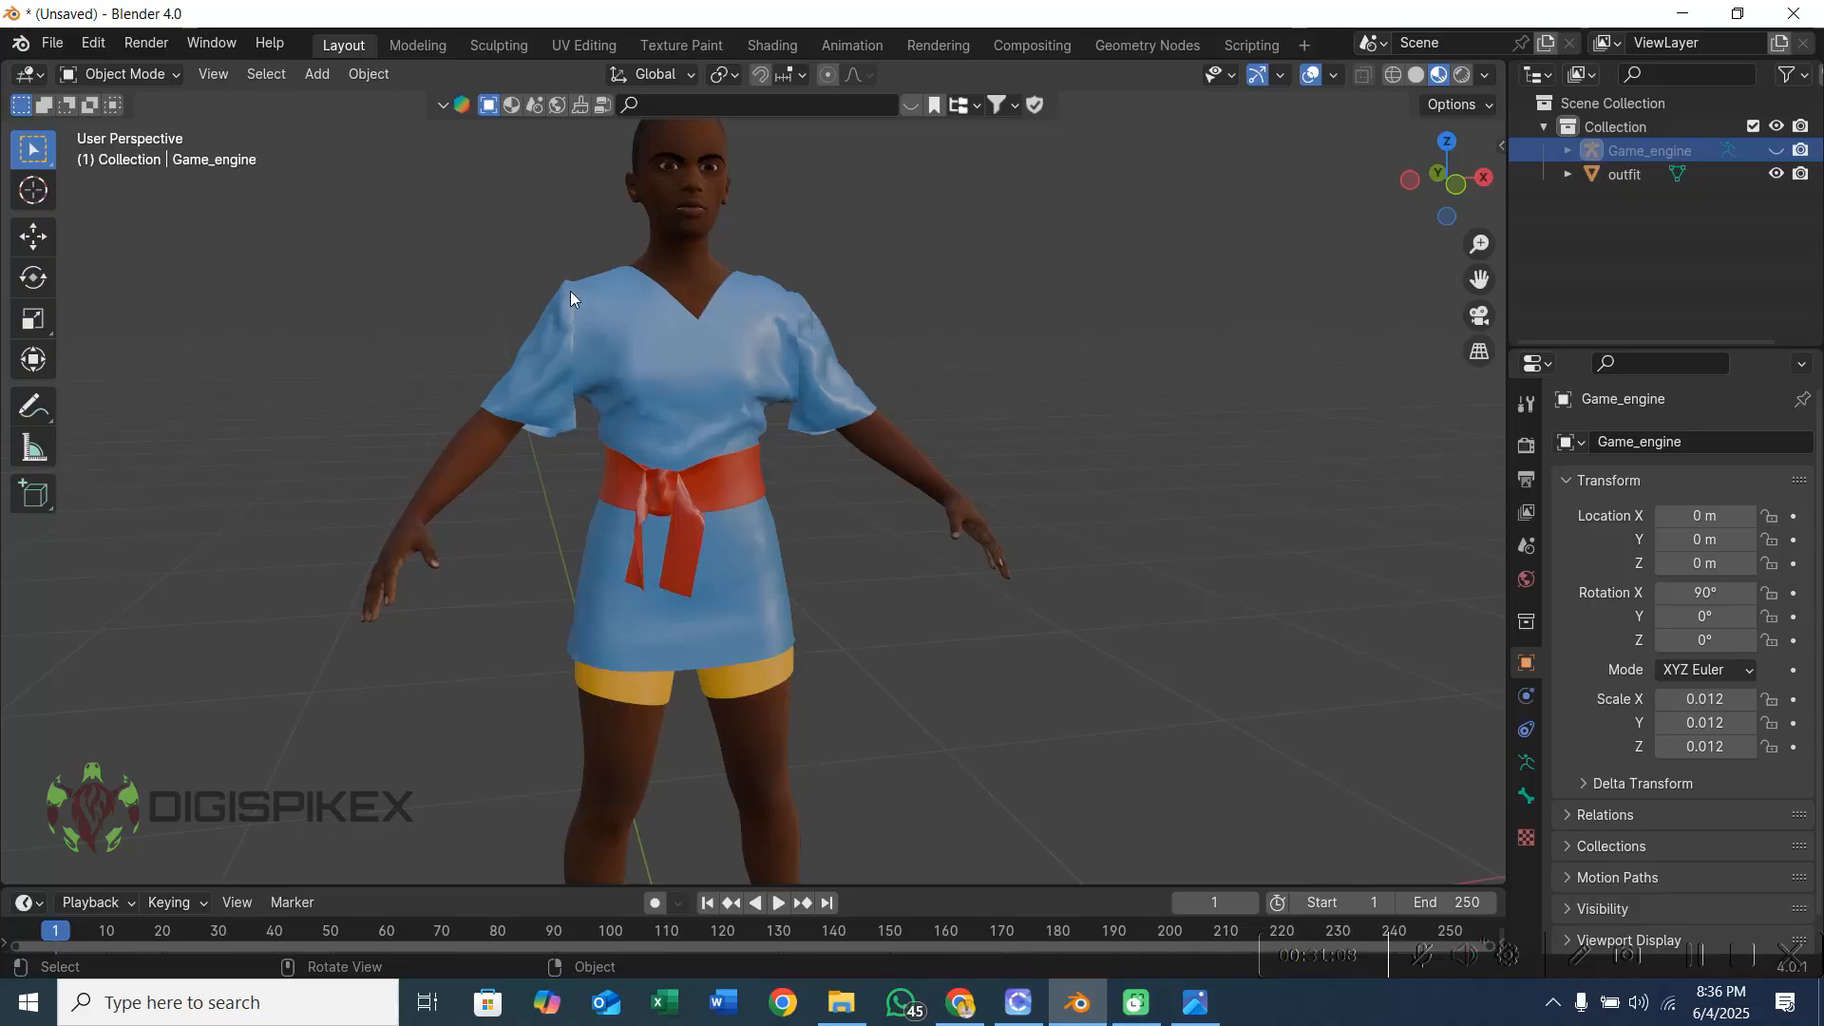
{"action": "scroll", "coordinate": [675, 388], "scroll_direction": "up", "scroll_amount": 2}
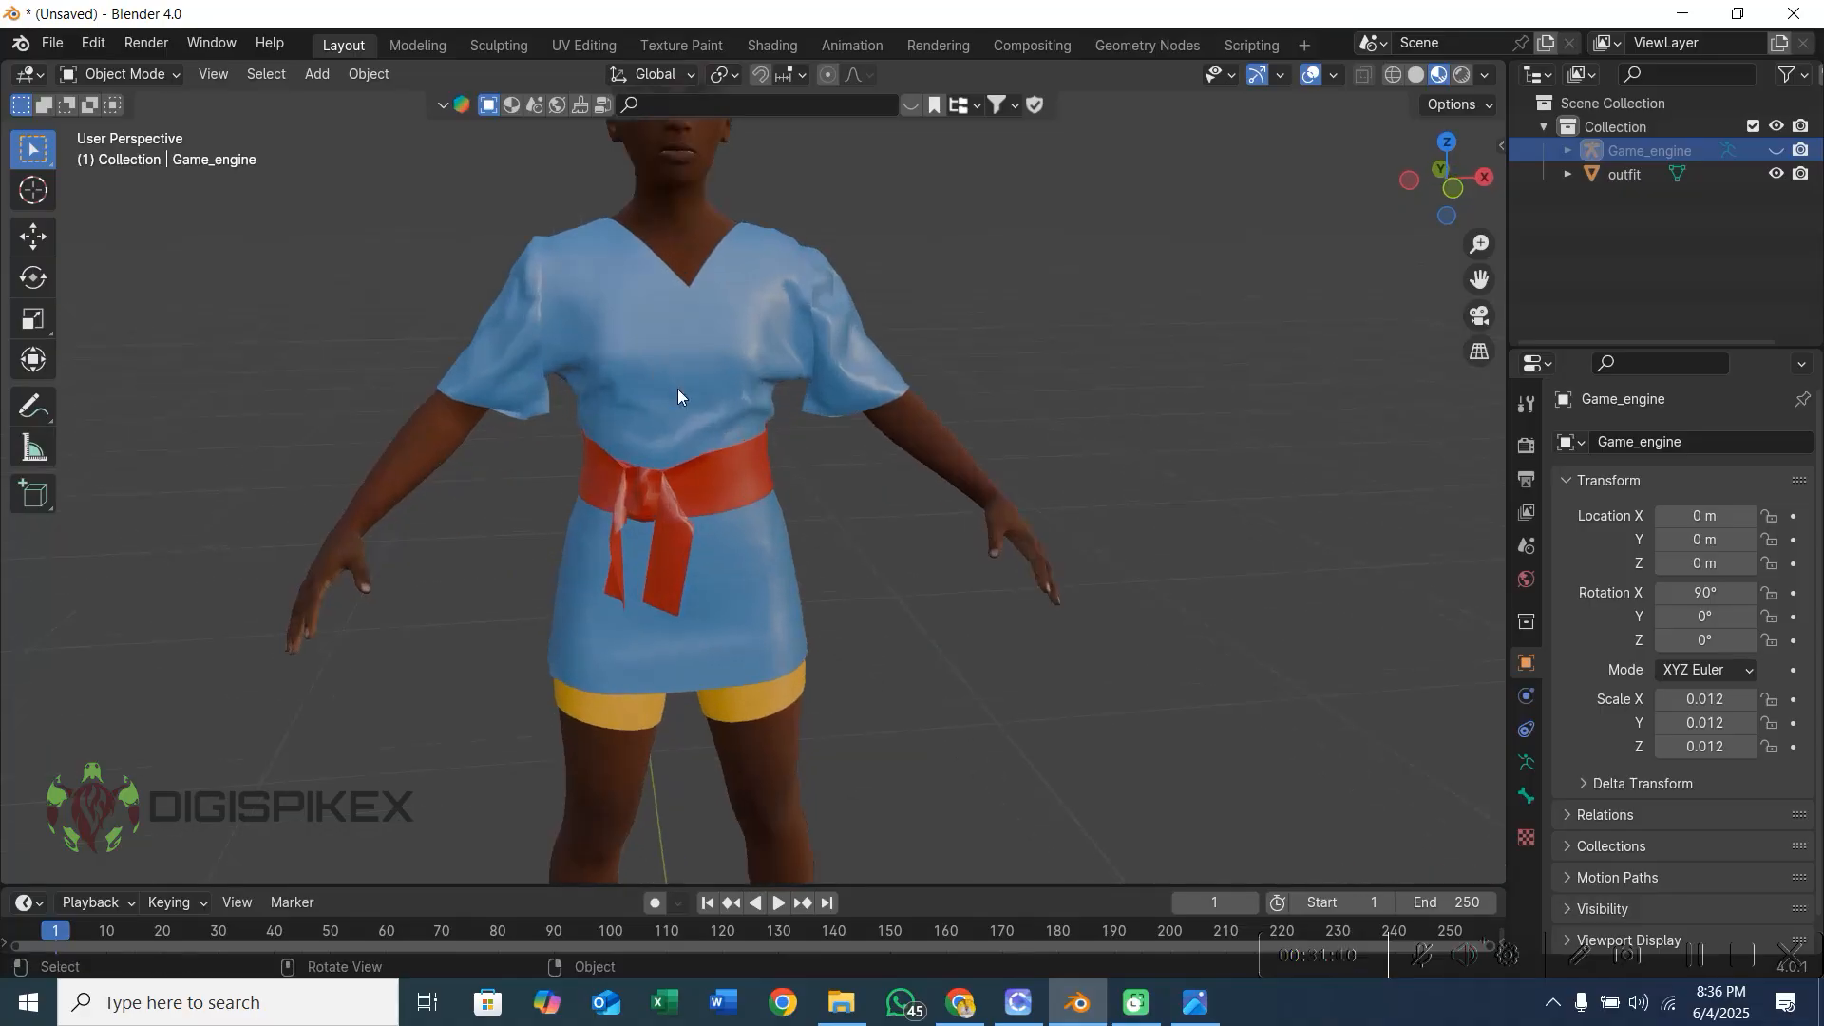
{"action": "middle_click_drag", "start_coordinate": [682, 342], "coordinate": [555, 403]}
{"action": "middle_click_drag", "start_coordinate": [705, 306], "coordinate": [711, 431], "text": "shift"}
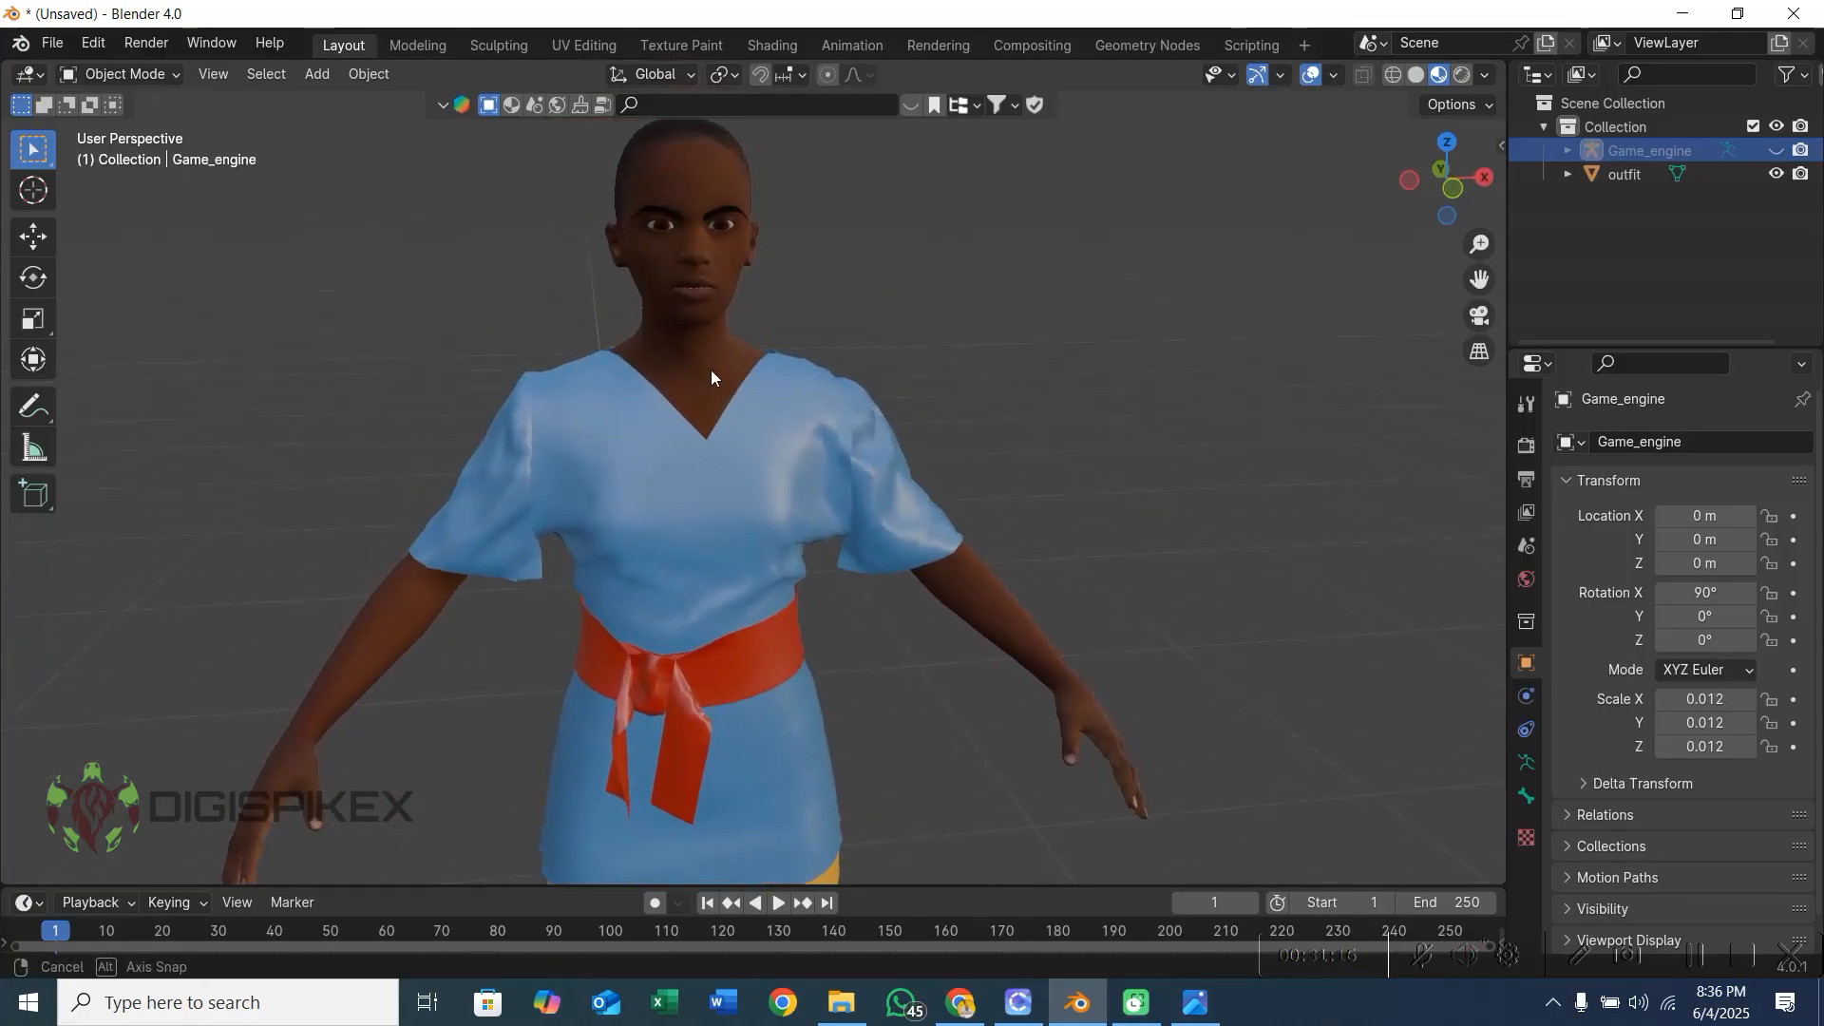
{"action": "key", "text": "KP_1"}
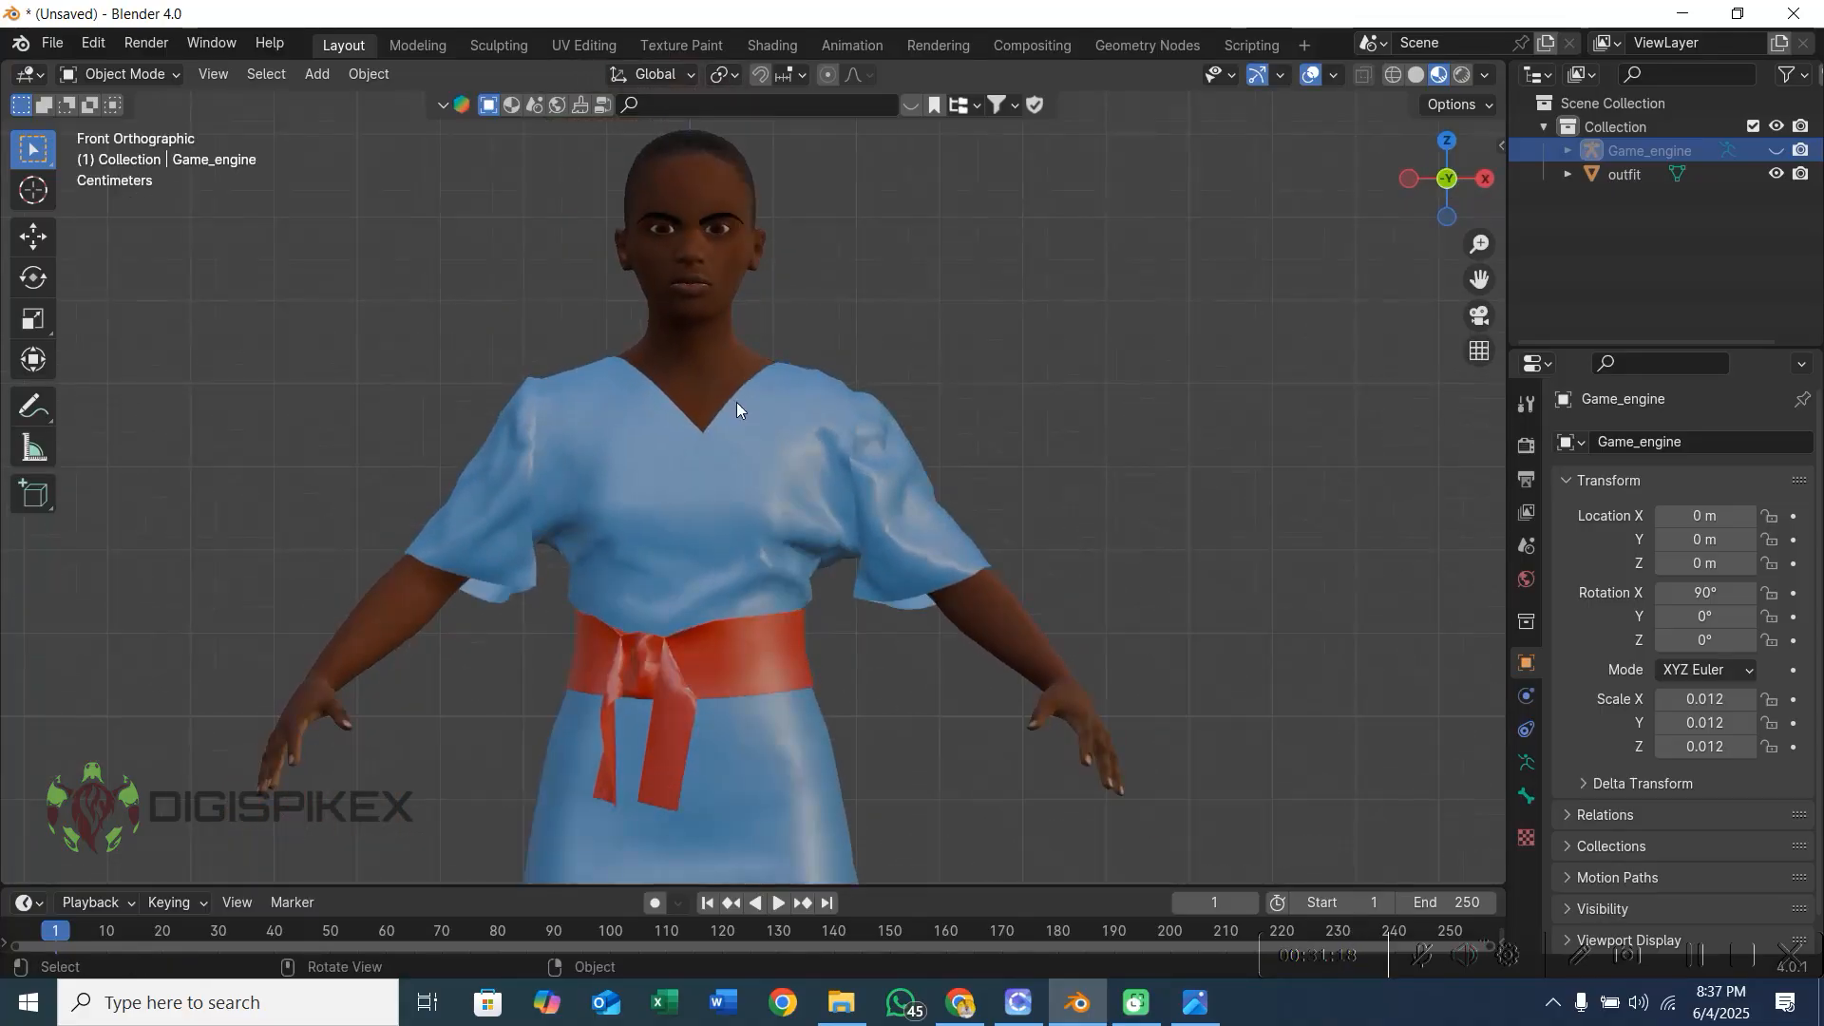
{"action": "scroll", "coordinate": [732, 401], "scroll_direction": "down", "scroll_amount": 4}
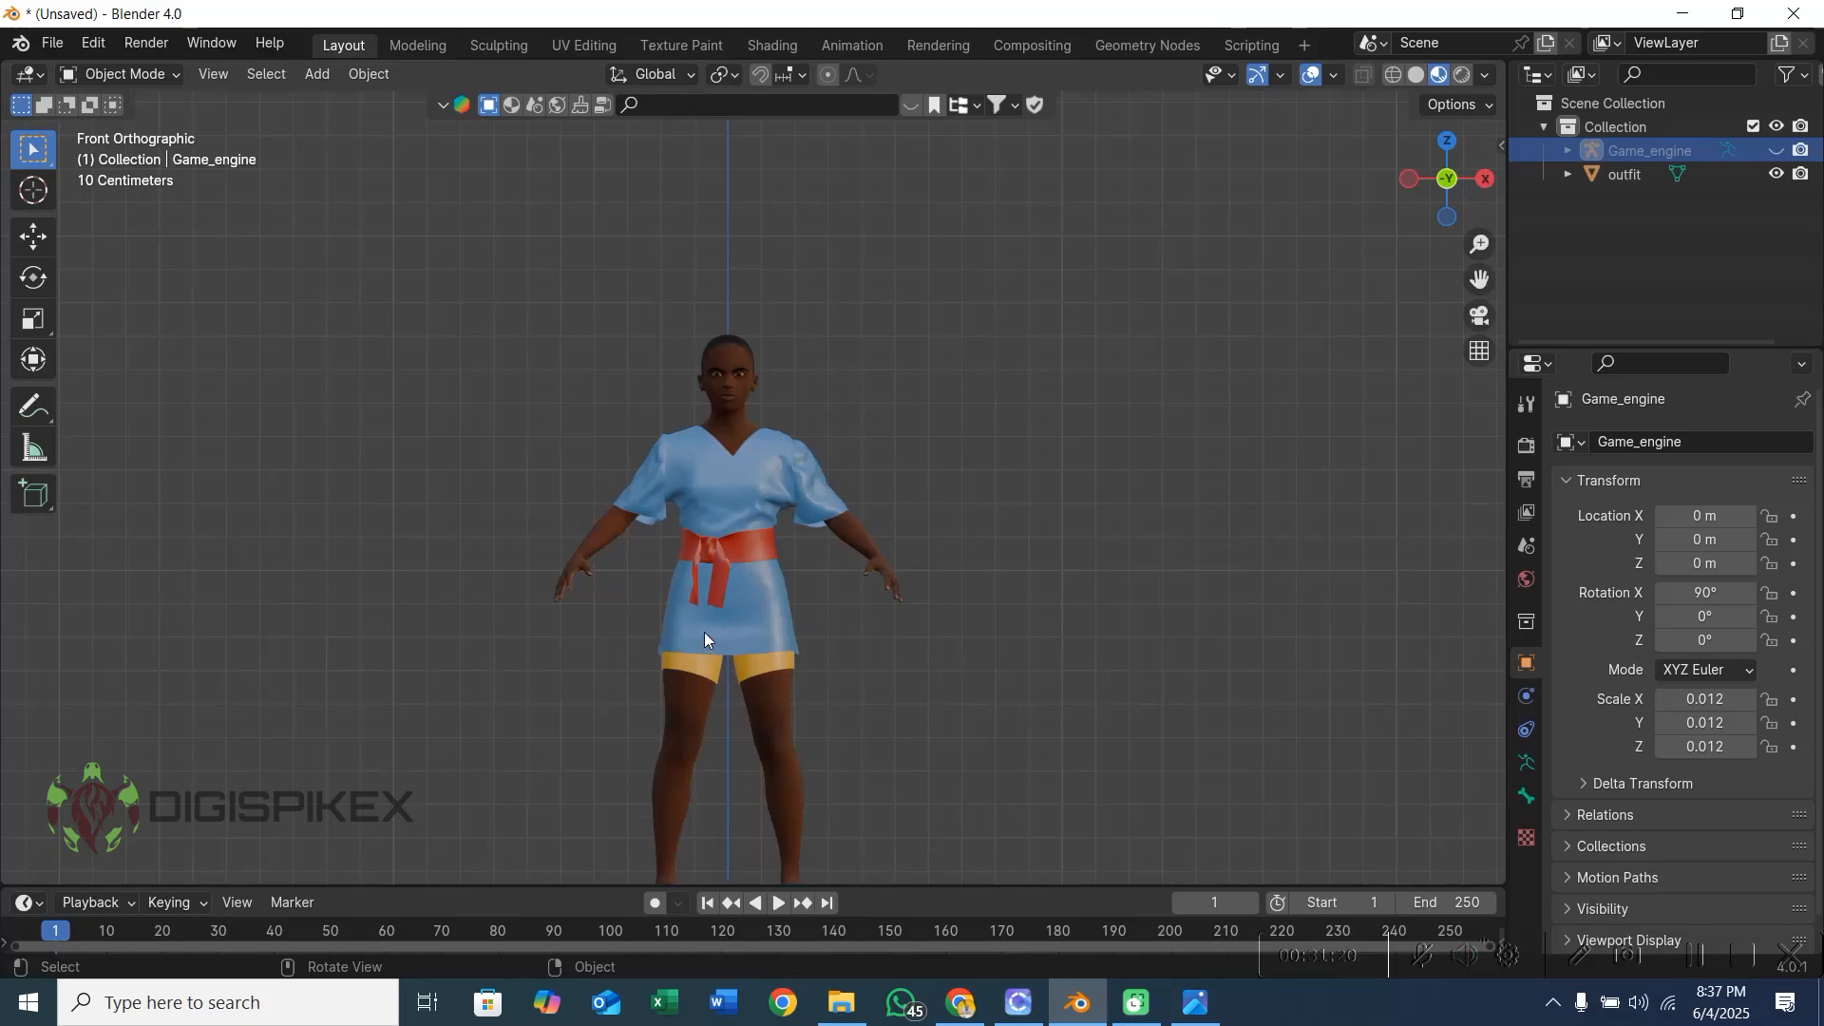
{"action": "scroll", "coordinate": [730, 448], "scroll_direction": "up", "scroll_amount": 3}
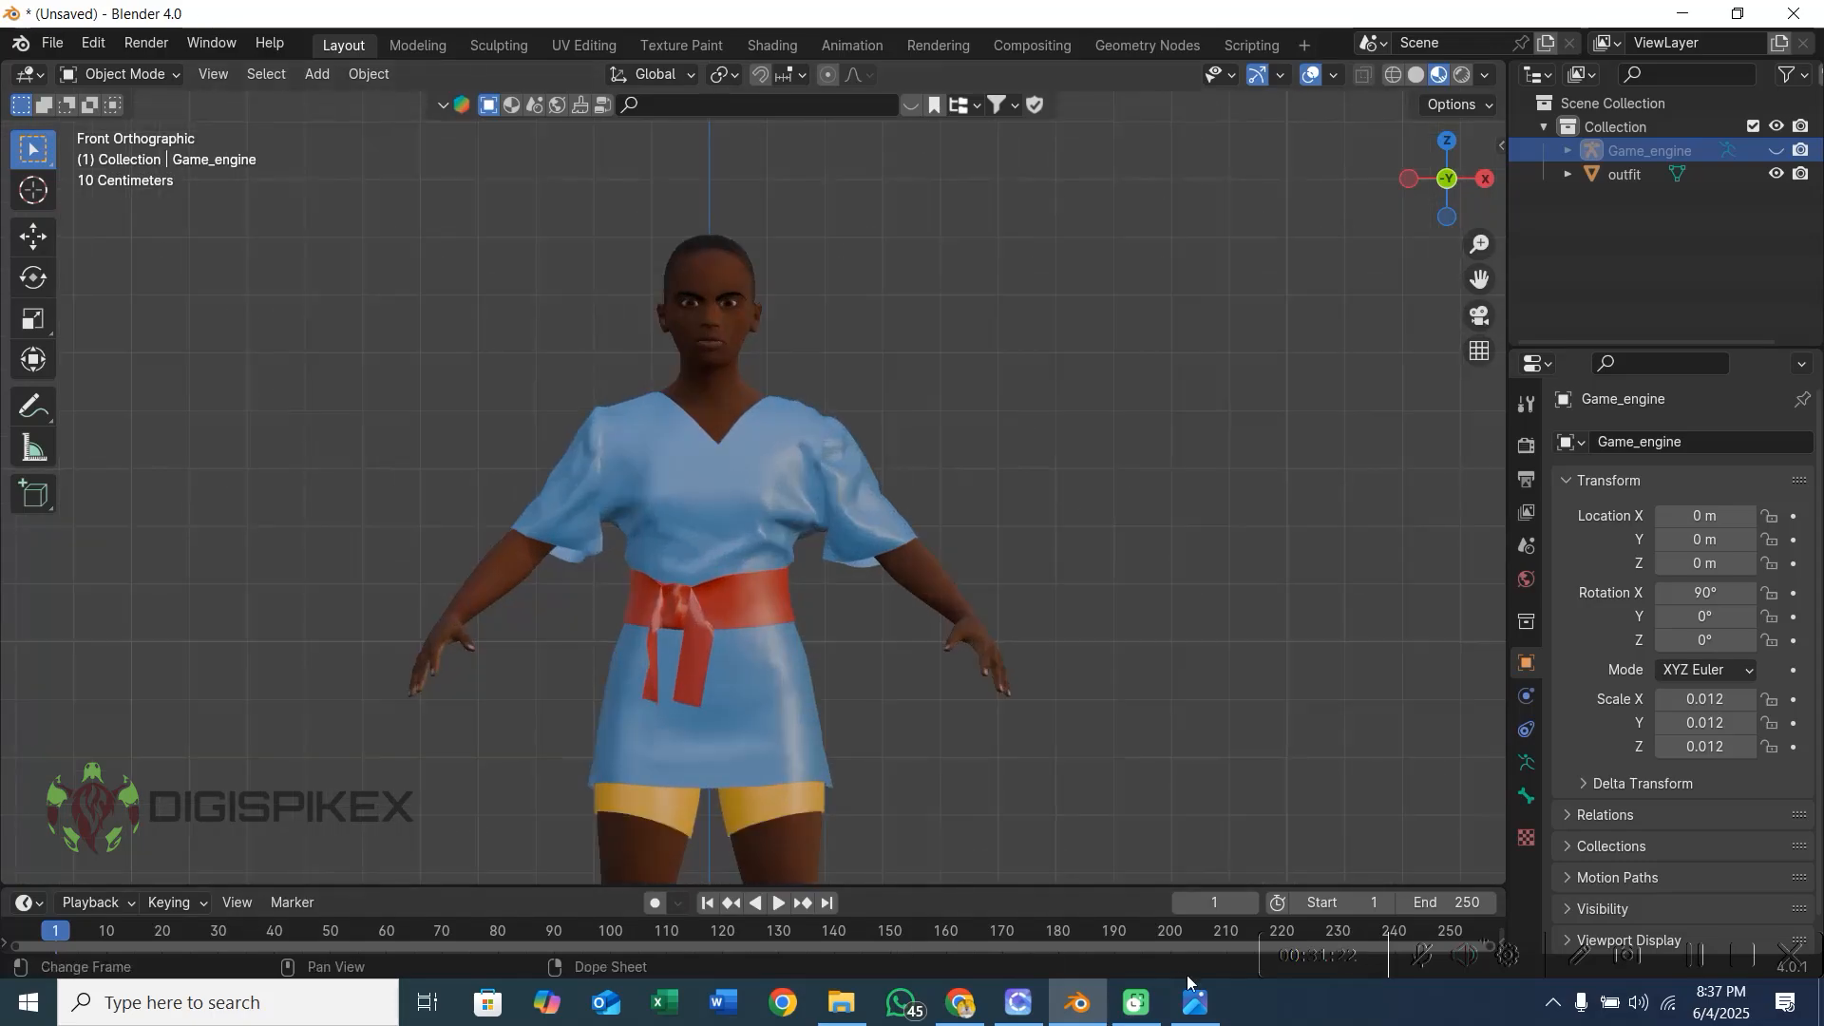
- Open concept image.jpg to compare its clothing with the dressed character, then return to the full-body view in Blender
{"action": "left_click", "coordinate": [1196, 1002]}
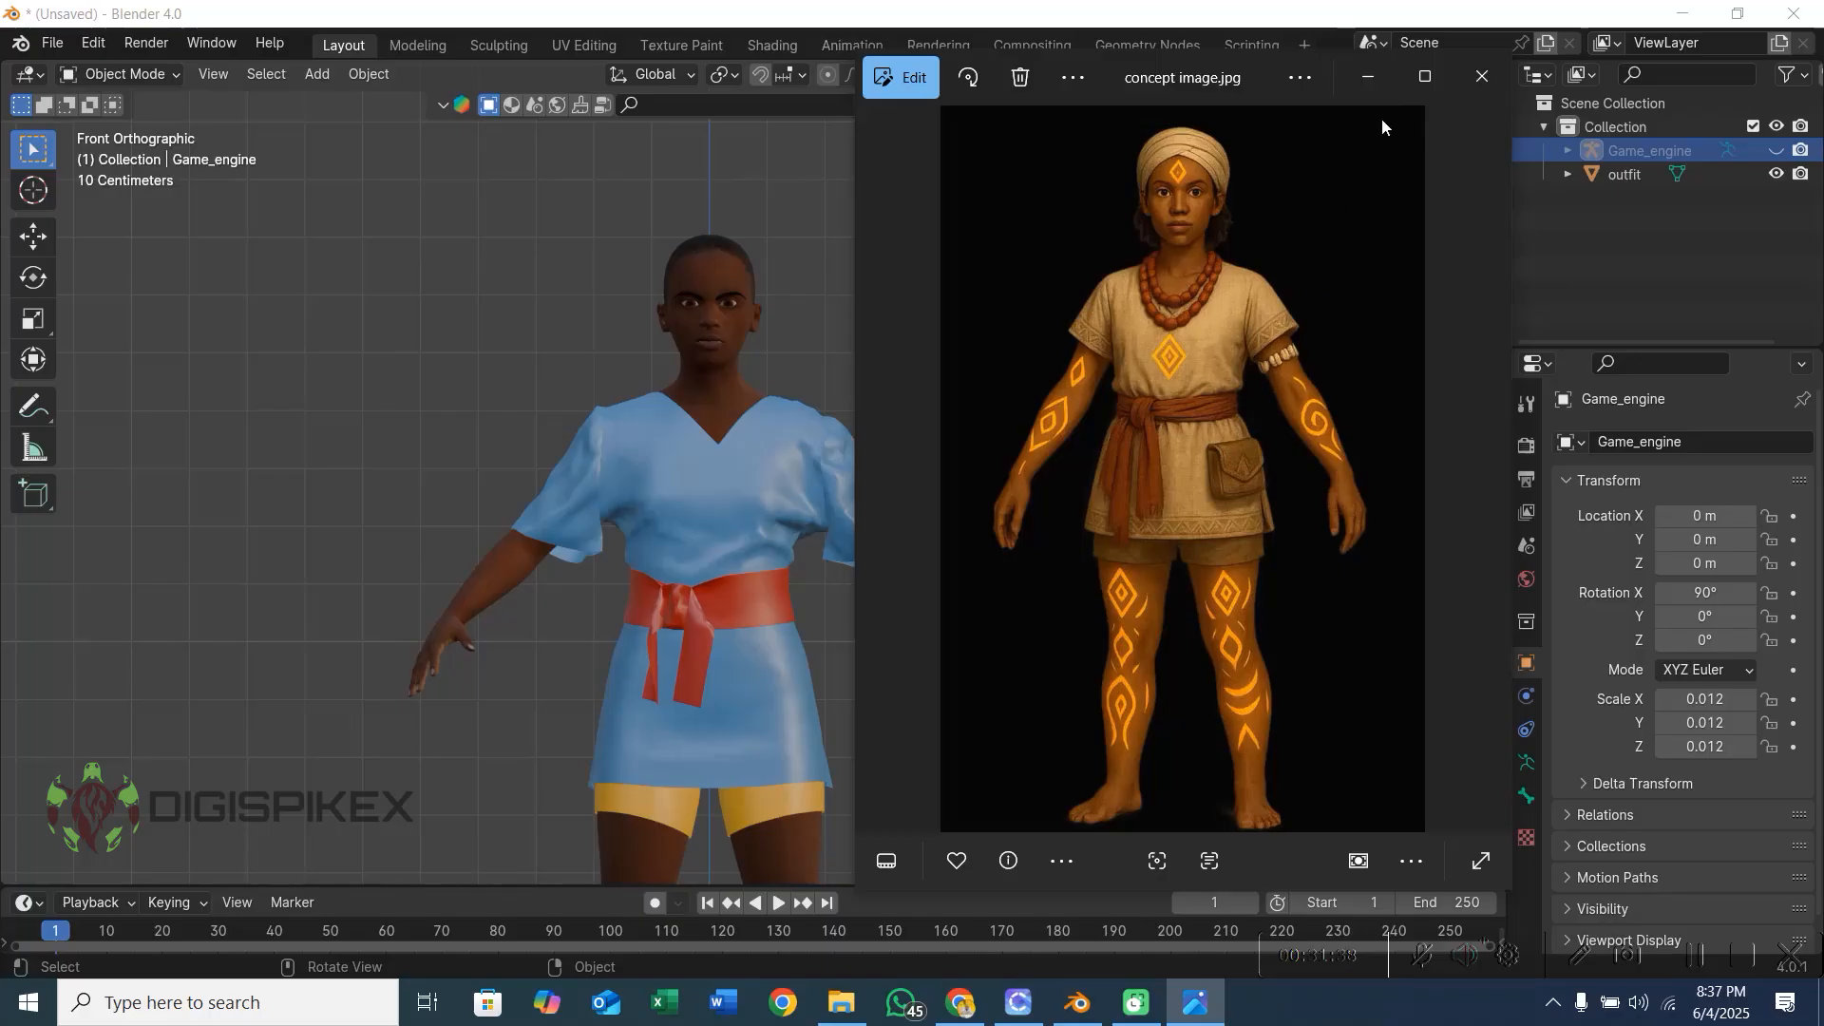
{"action": "left_click", "coordinate": [1383, 74]}
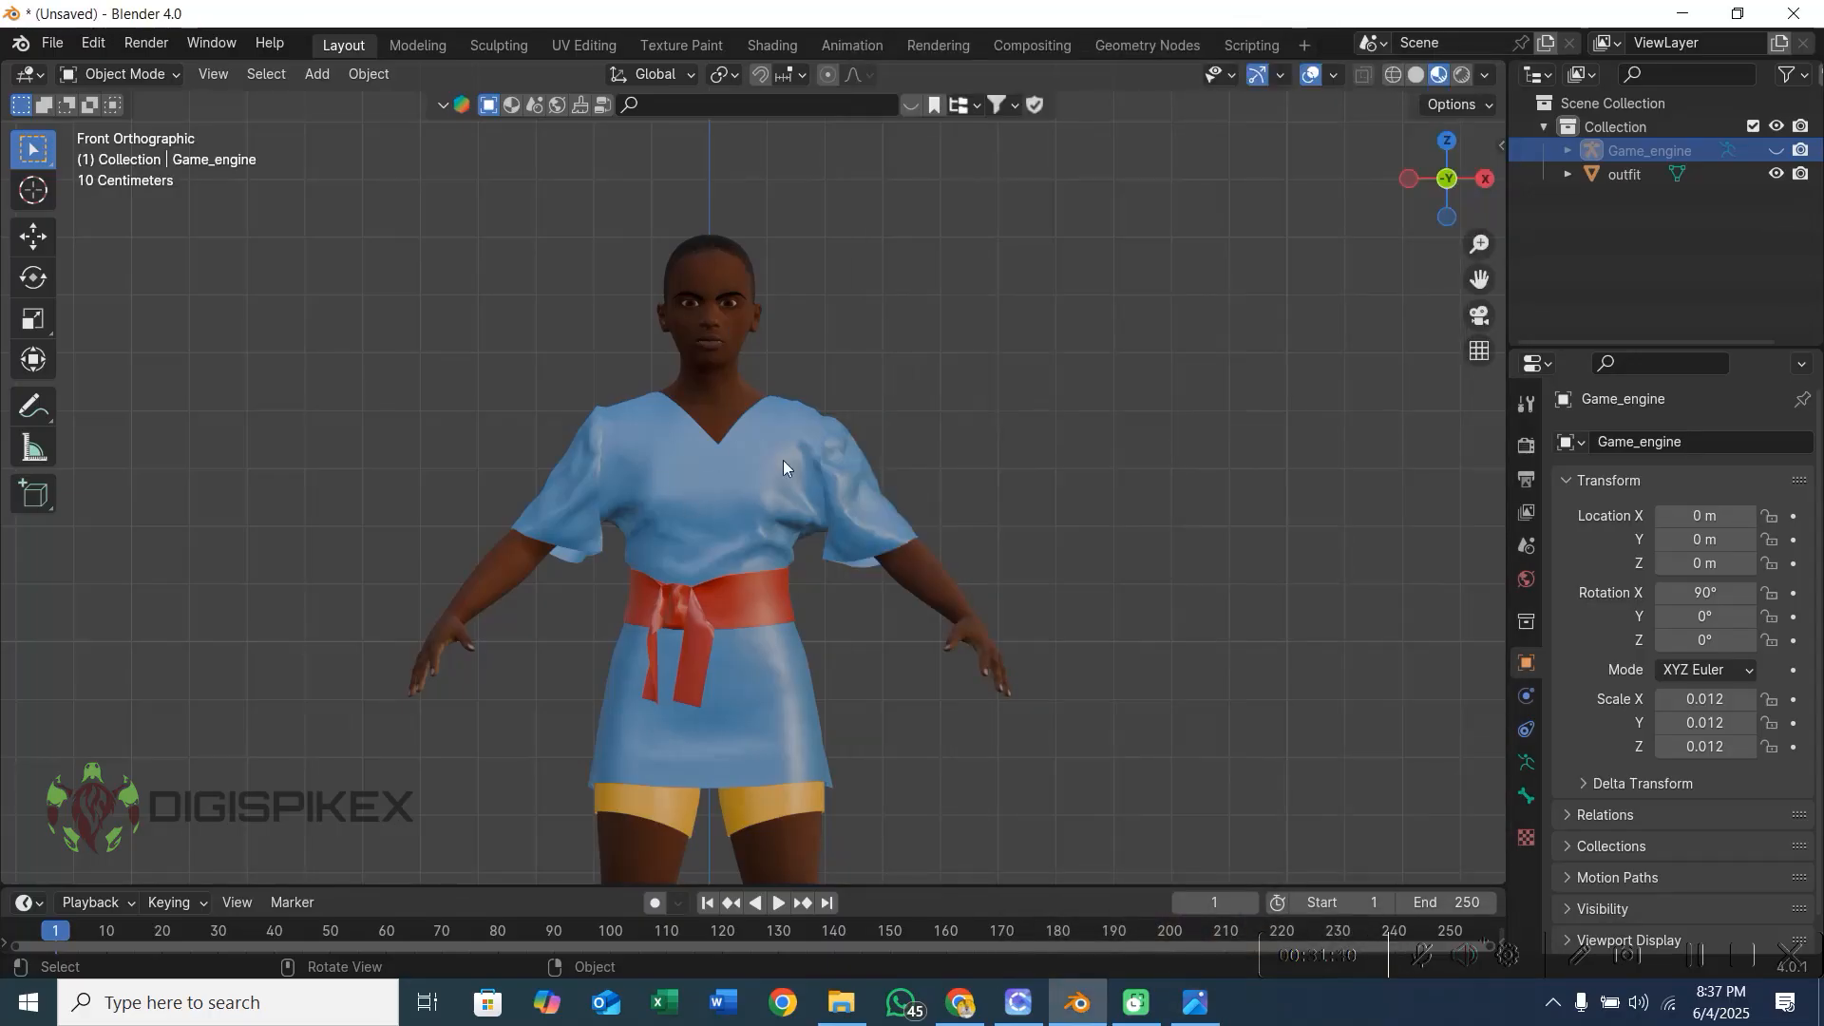
{"action": "scroll", "coordinate": [703, 526], "scroll_direction": "down", "scroll_amount": 6}
{"action": "scroll", "coordinate": [704, 527], "scroll_direction": "up", "scroll_amount": 3}
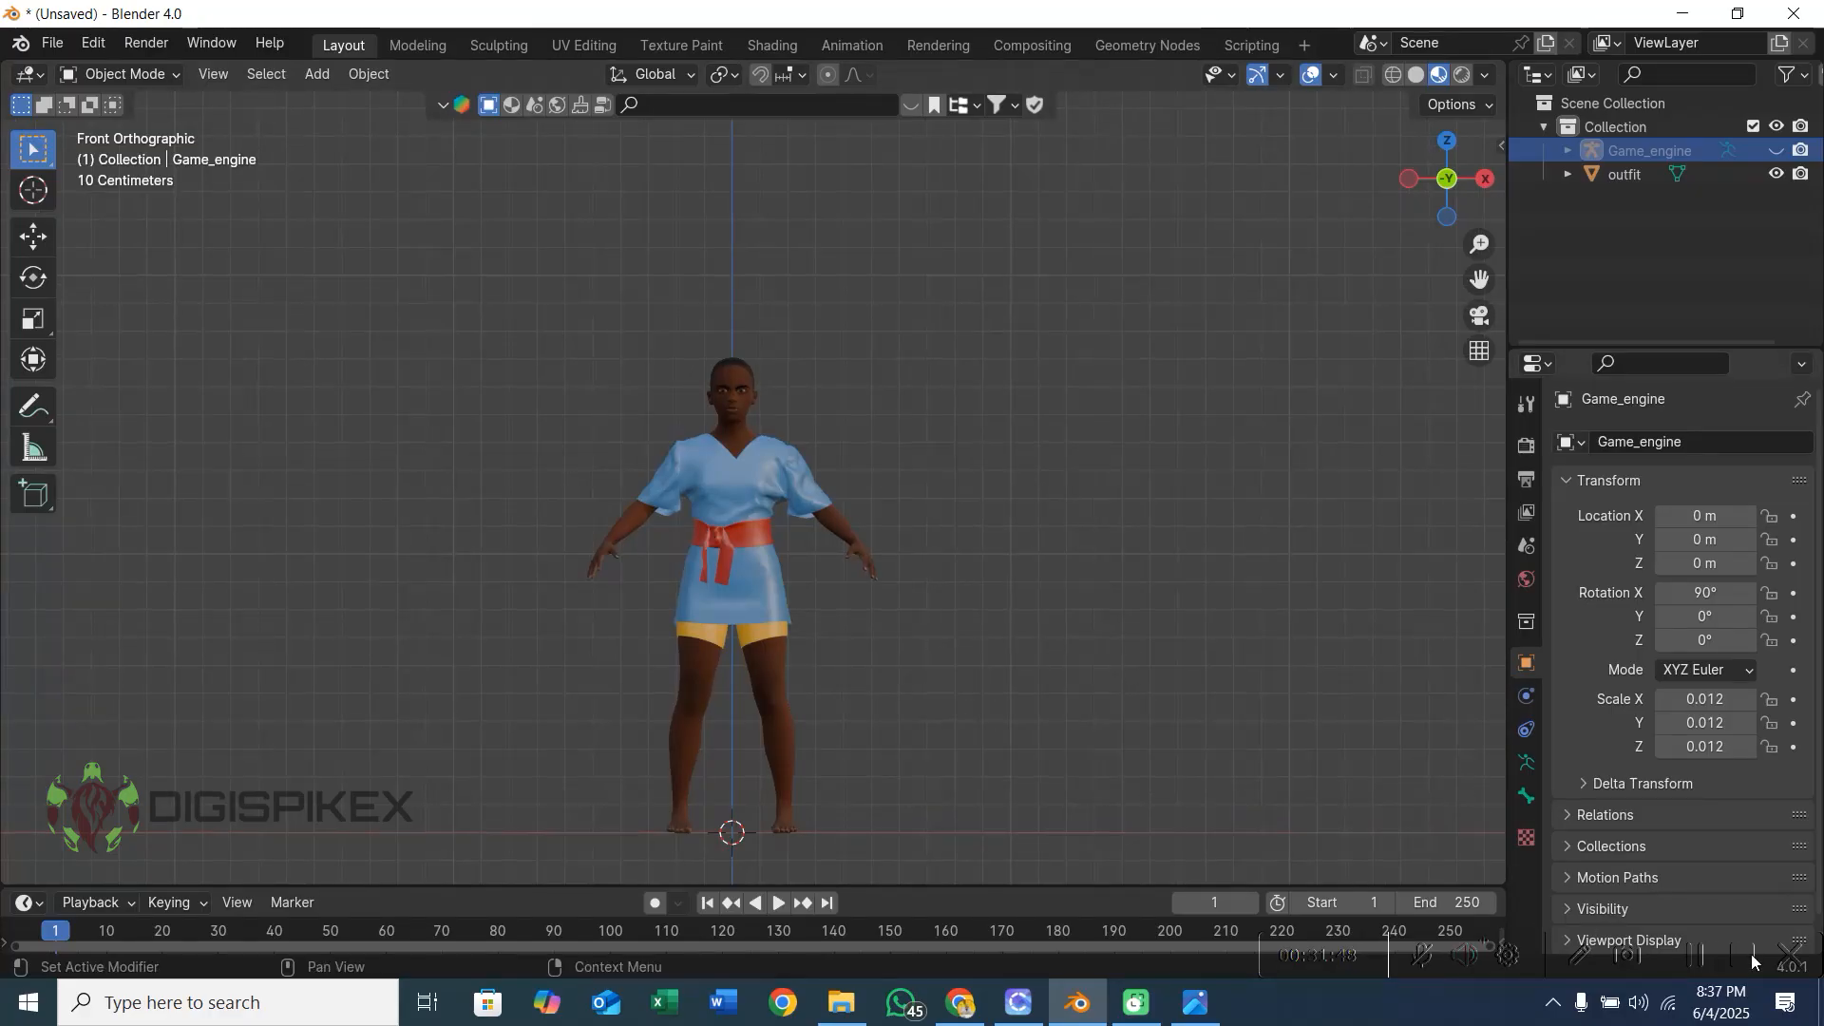
{"action": "left_click", "coordinate": [1752, 955]}
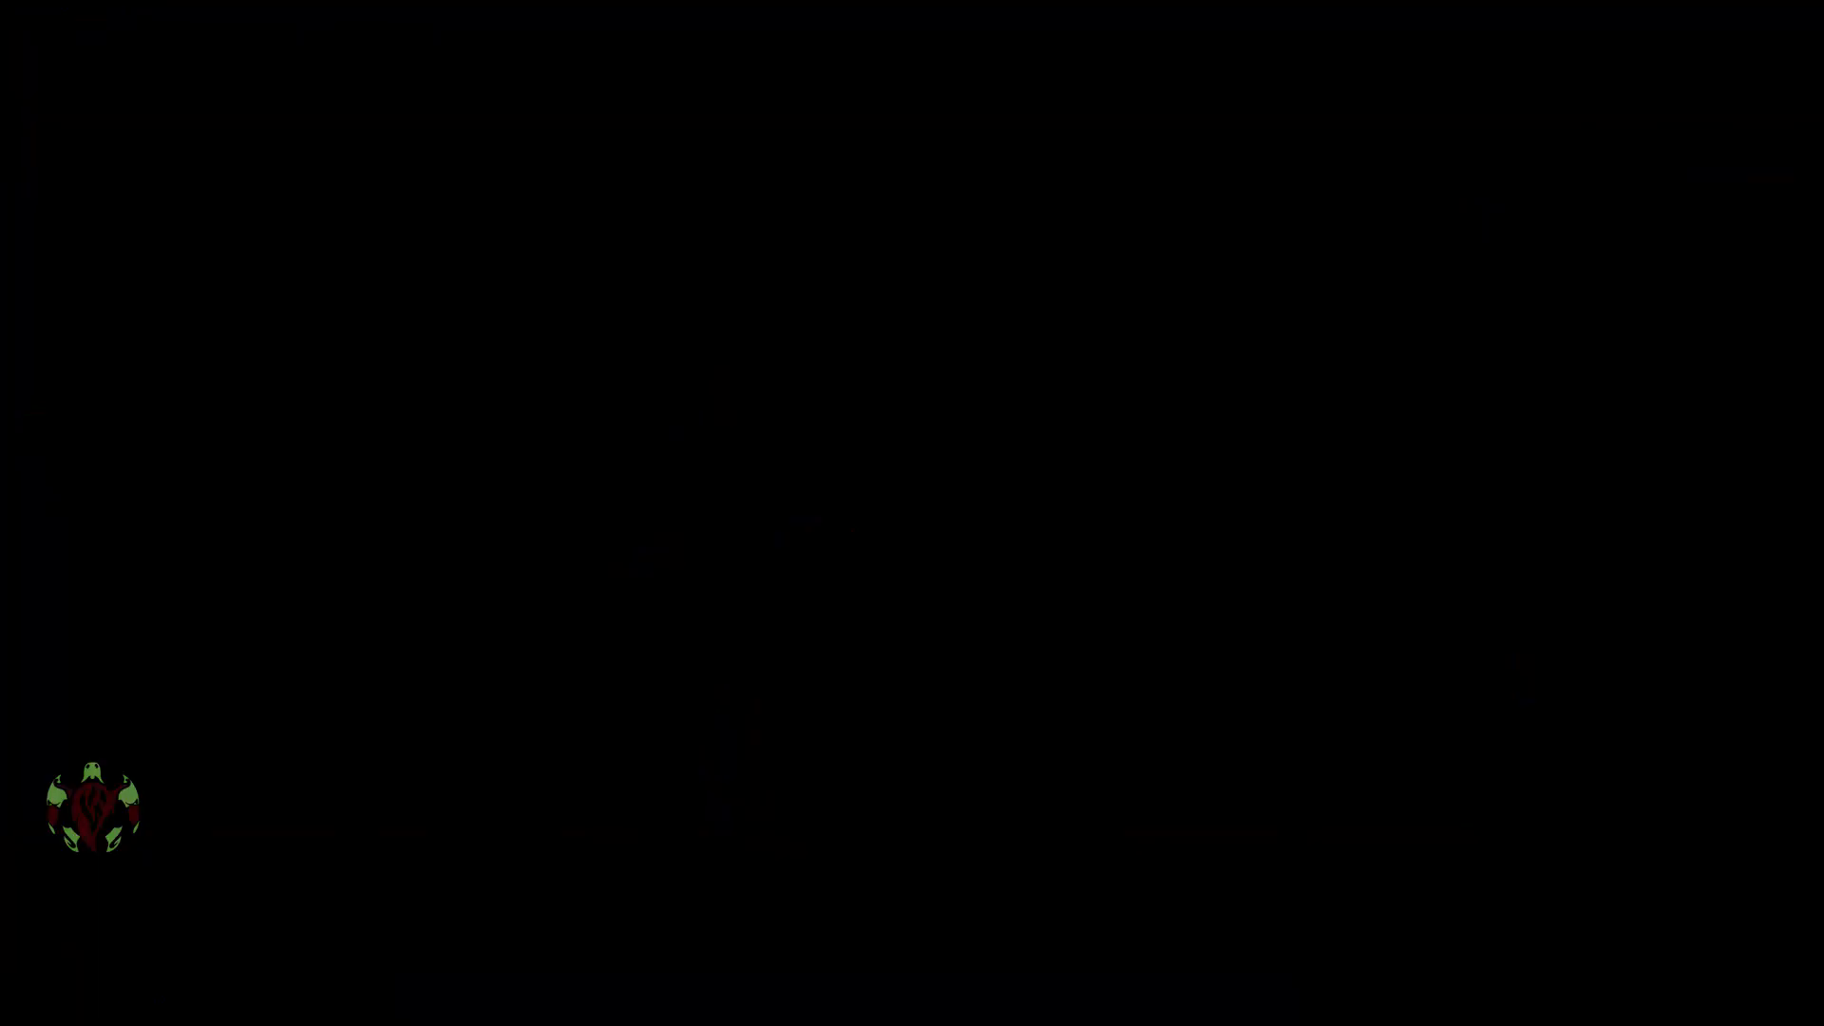